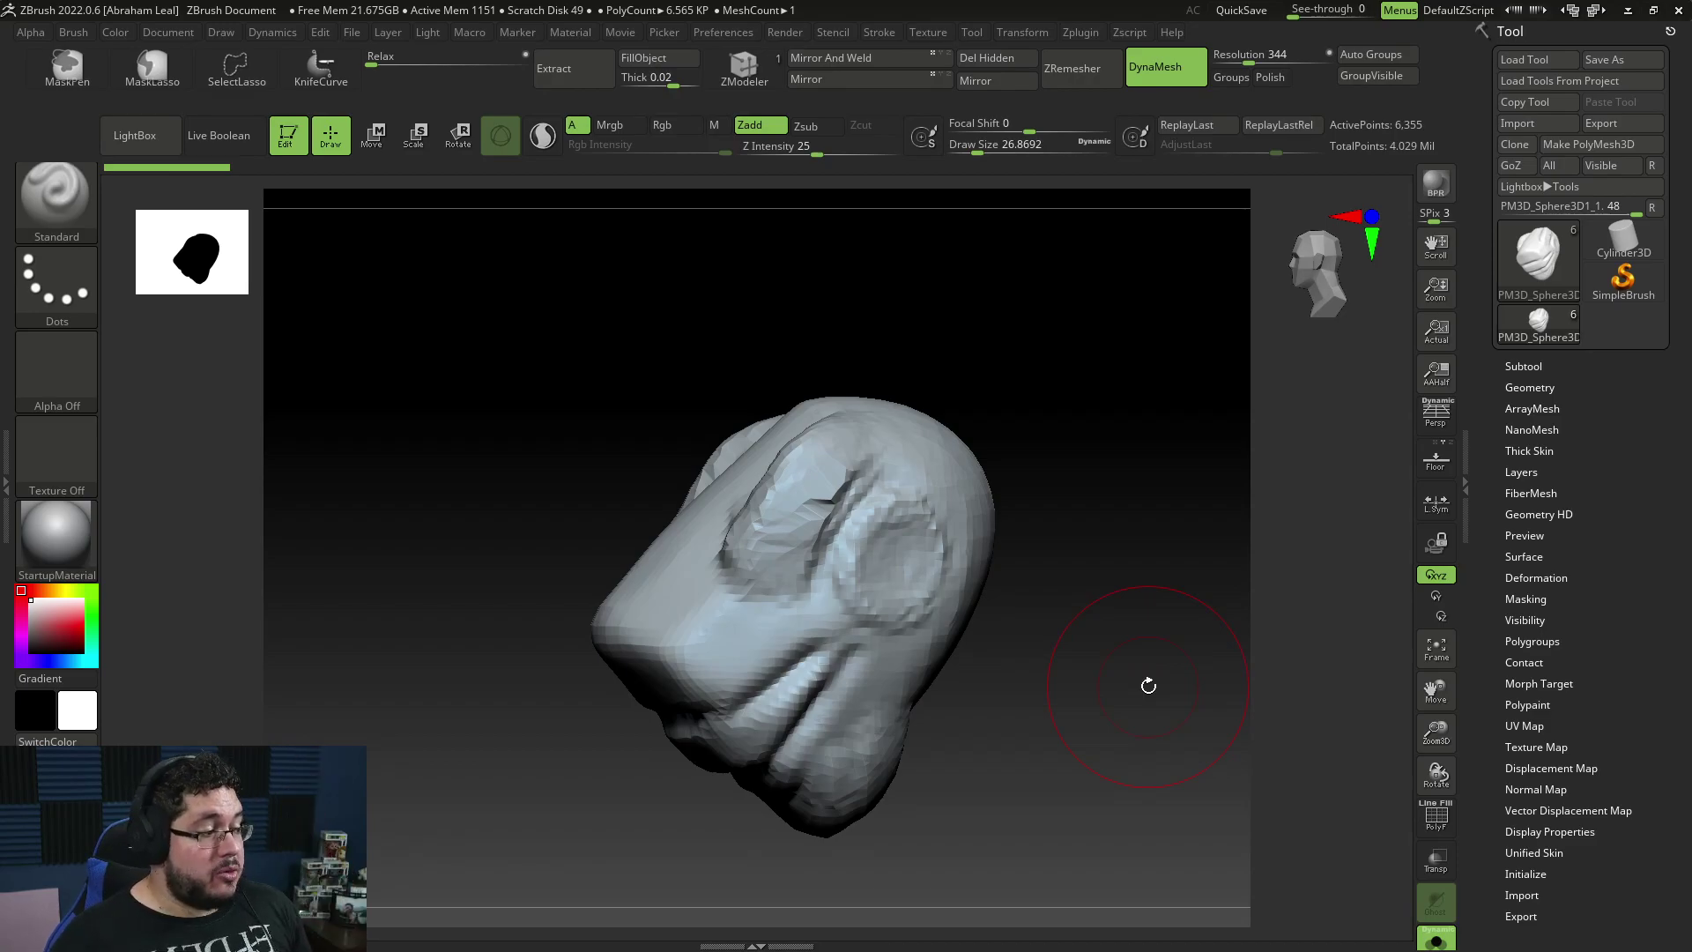
Step: Reduce the brush draw size to about 12.9 while inspecting the serpent head from the side
{"action": "mouse_move", "coordinate": [1069, 675]}
{"action": "left_mouse_down"}
{"action": "mouse_move", "coordinate": [1112, 672]}
{"action": "mouse_move", "coordinate": [1093, 684]}
{"action": "mouse_move", "coordinate": [1119, 710]}
{"action": "mouse_move", "coordinate": [1069, 688]}
{"action": "mouse_move", "coordinate": [1097, 667]}
{"action": "mouse_move", "coordinate": [1126, 689]}
{"action": "left_mouse_up"}
{"action": "key", "text": "space"}
{"action": "mouse_move", "coordinate": [1200, 634]}
{"action": "left_mouse_down"}
{"action": "mouse_move", "coordinate": [1149, 627]}
{"action": "mouse_move", "coordinate": [1145, 563]}
{"action": "mouse_move", "coordinate": [1065, 663]}
{"action": "left_mouse_up"}
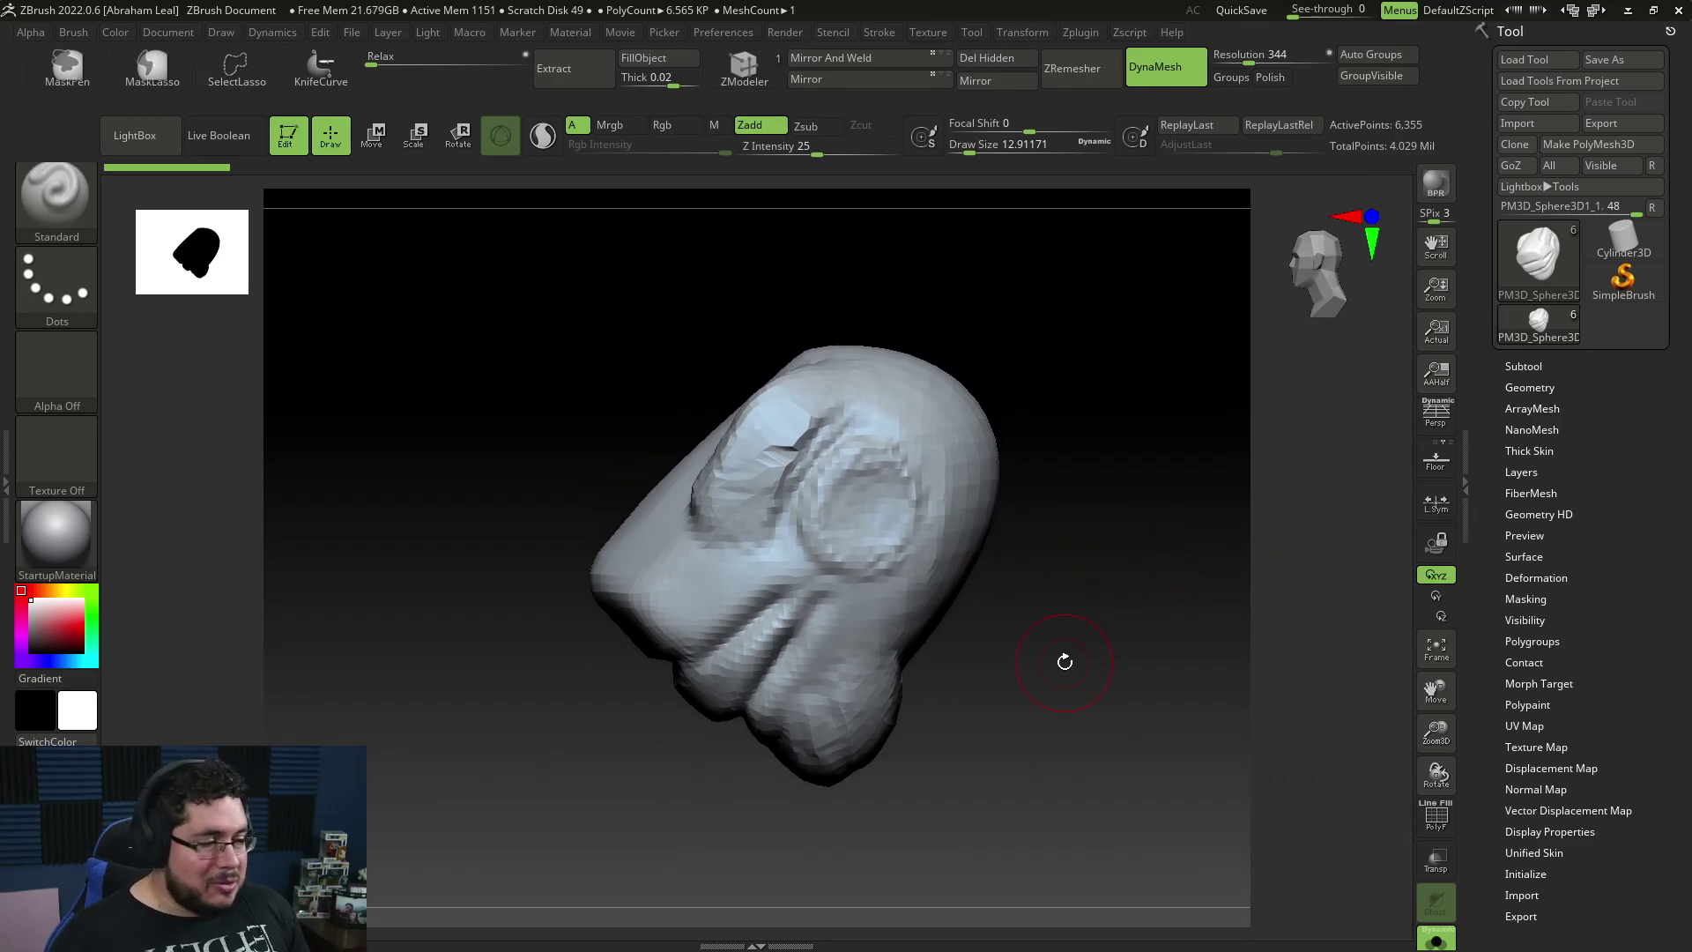
{"action": "mouse_move", "coordinate": [1052, 608]}
{"action": "left_mouse_down"}
{"action": "mouse_move", "coordinate": [1084, 642]}
{"action": "mouse_move", "coordinate": [1156, 574]}
{"action": "mouse_move", "coordinate": [1145, 684]}
{"action": "mouse_move", "coordinate": [1058, 687]}
{"action": "mouse_move", "coordinate": [1058, 710]}
{"action": "left_mouse_up"}
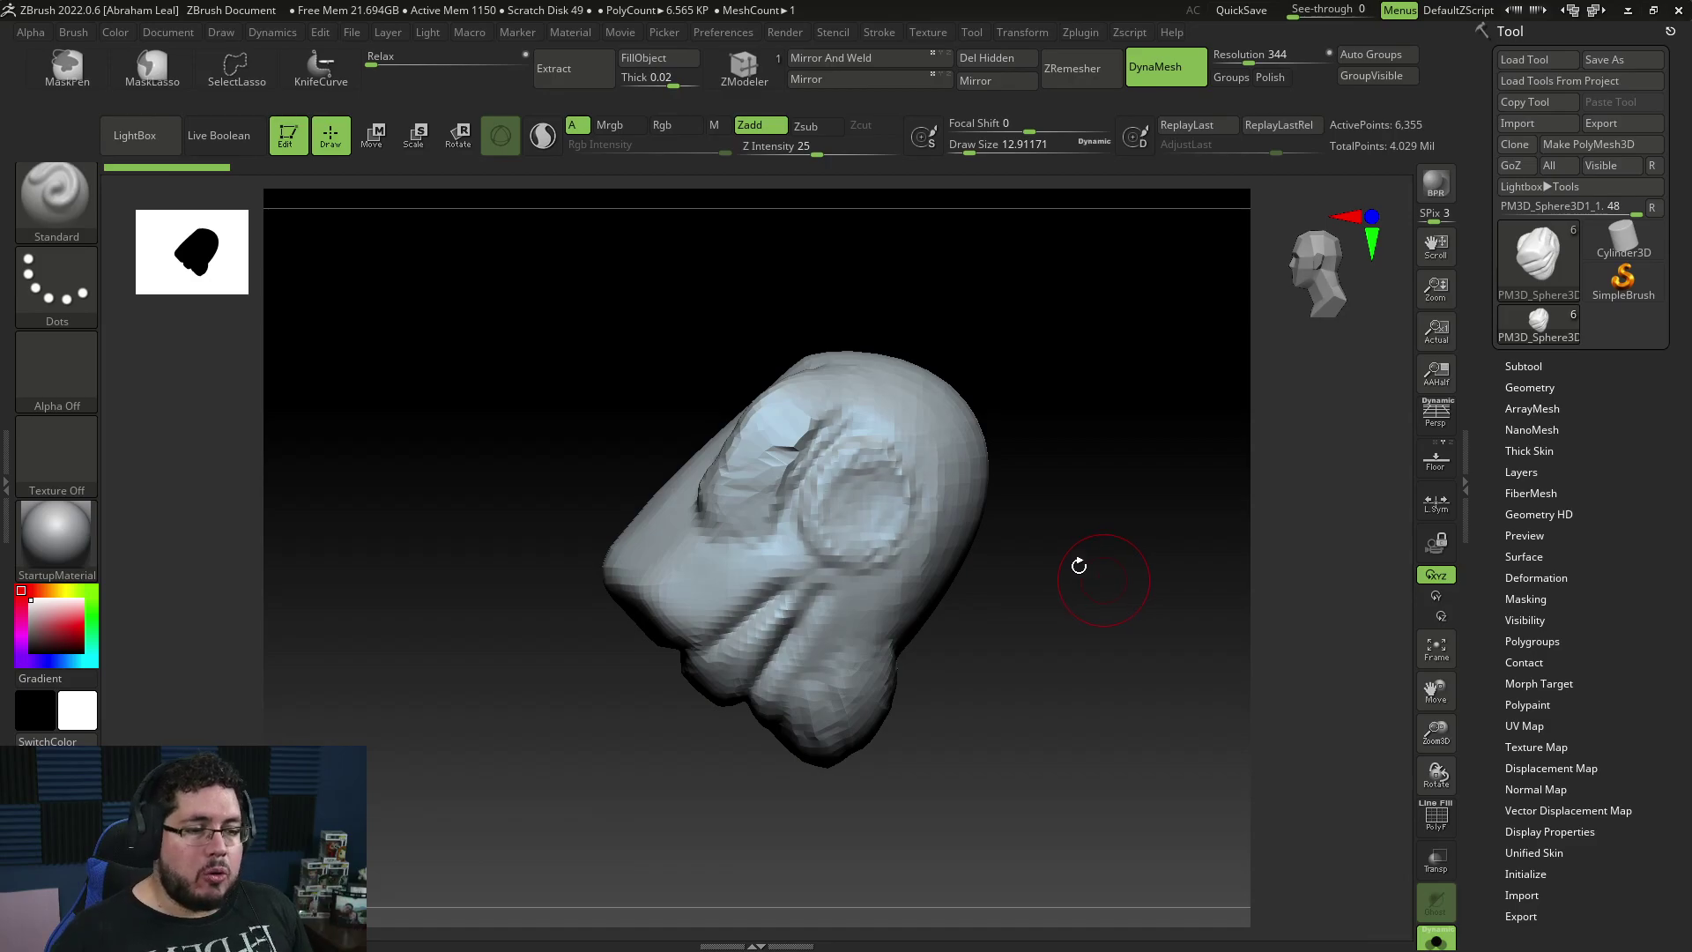
{"action": "mouse_move", "coordinate": [1018, 637]}
{"action": "left_mouse_down"}
{"action": "mouse_move", "coordinate": [1069, 650]}
{"action": "mouse_move", "coordinate": [1054, 650]}
{"action": "mouse_move", "coordinate": [1061, 670]}
{"action": "left_mouse_up"}
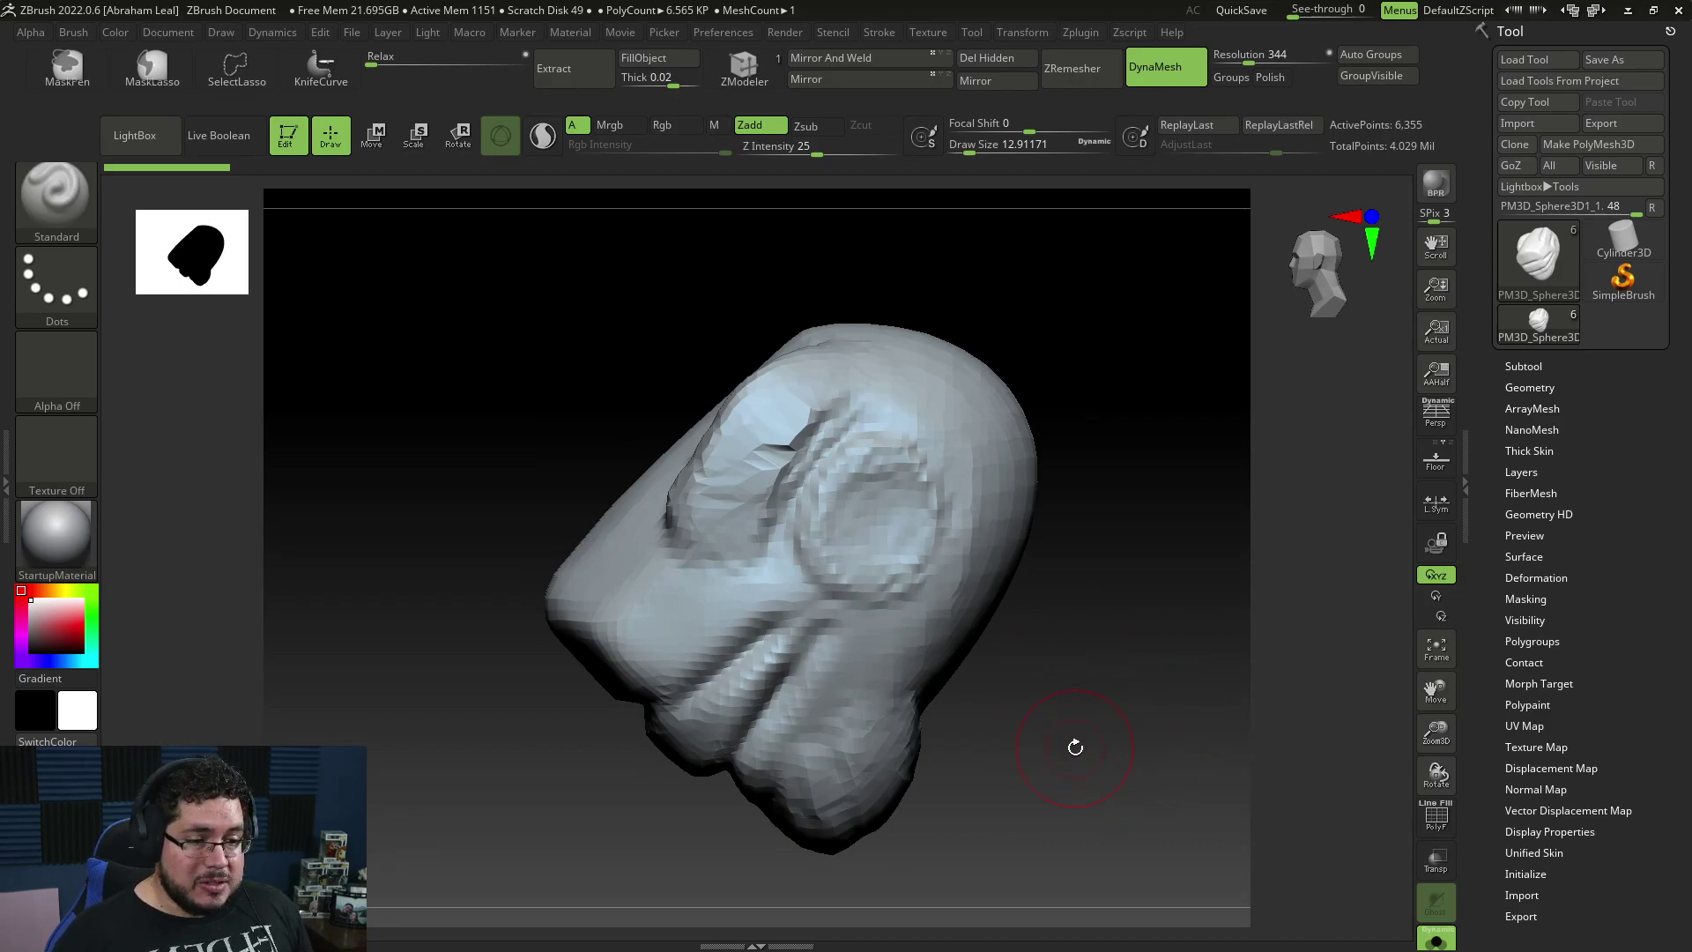
{"action": "left_click_drag", "start_coordinate": [1077, 747], "coordinate": [1109, 627]}
Step: Expand the subtool list and turn off Solo so the neck shows together with the serpent head
{"action": "left_click", "coordinate": [1506, 367]}
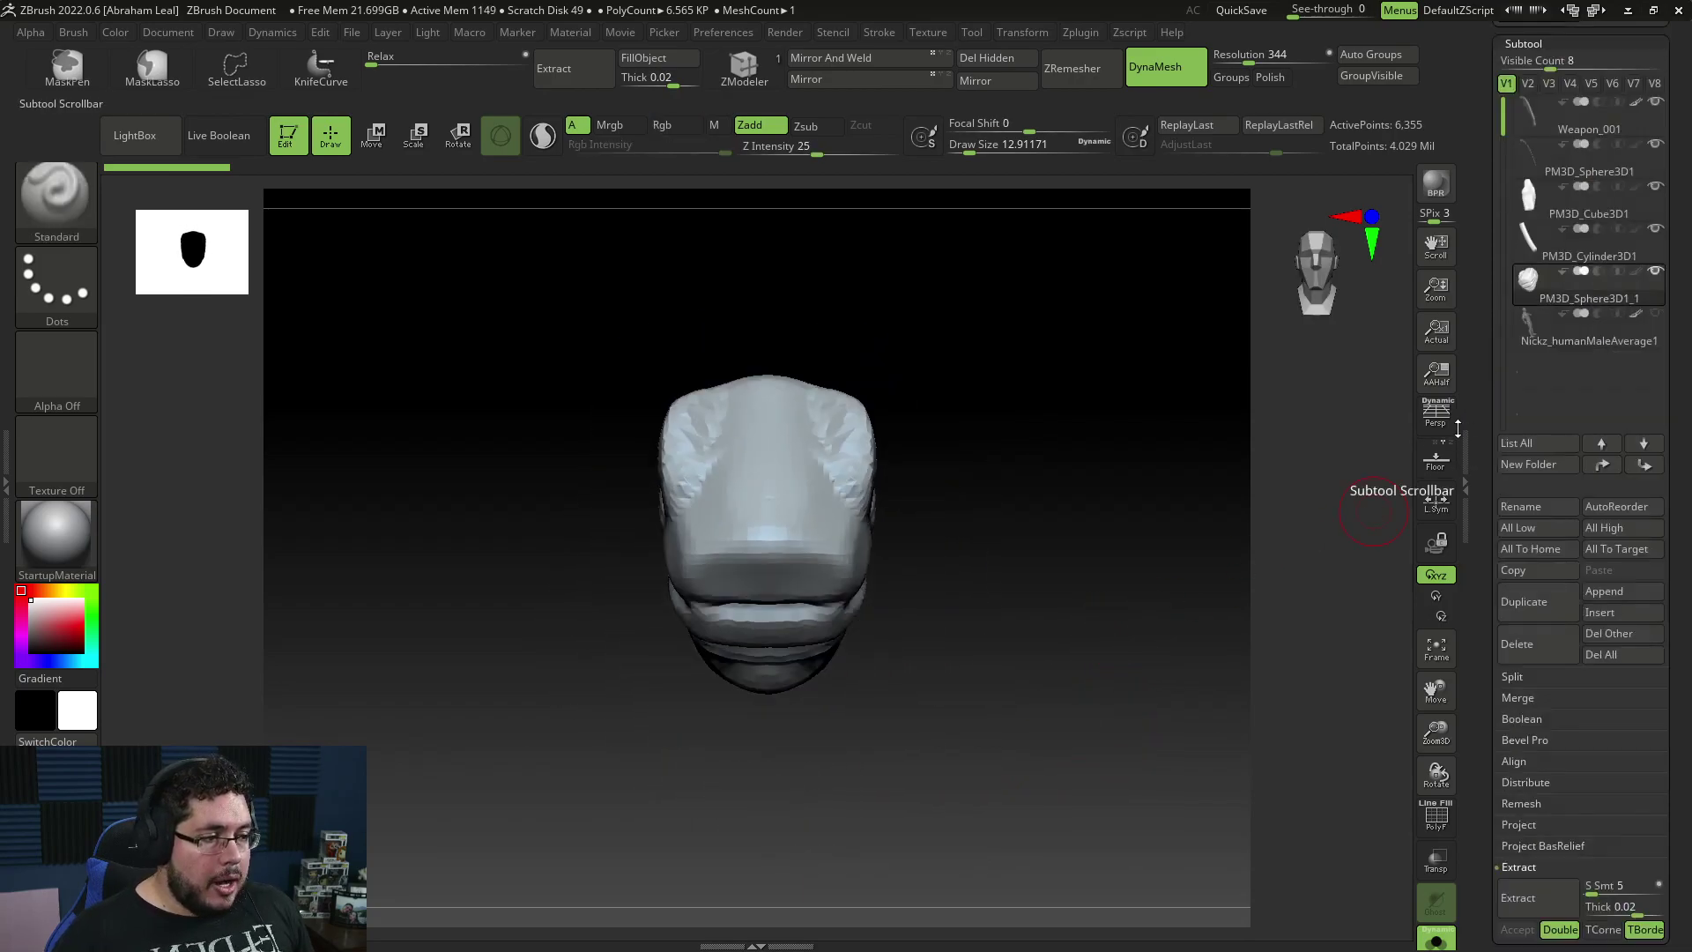
{"action": "left_click", "coordinate": [1437, 938]}
{"action": "left_click_drag", "start_coordinate": [1216, 775], "coordinate": [1181, 597]}
{"action": "left_click", "coordinate": [848, 653]}
{"action": "left_click_drag", "start_coordinate": [1124, 724], "coordinate": [1168, 640], "text": "alt"}
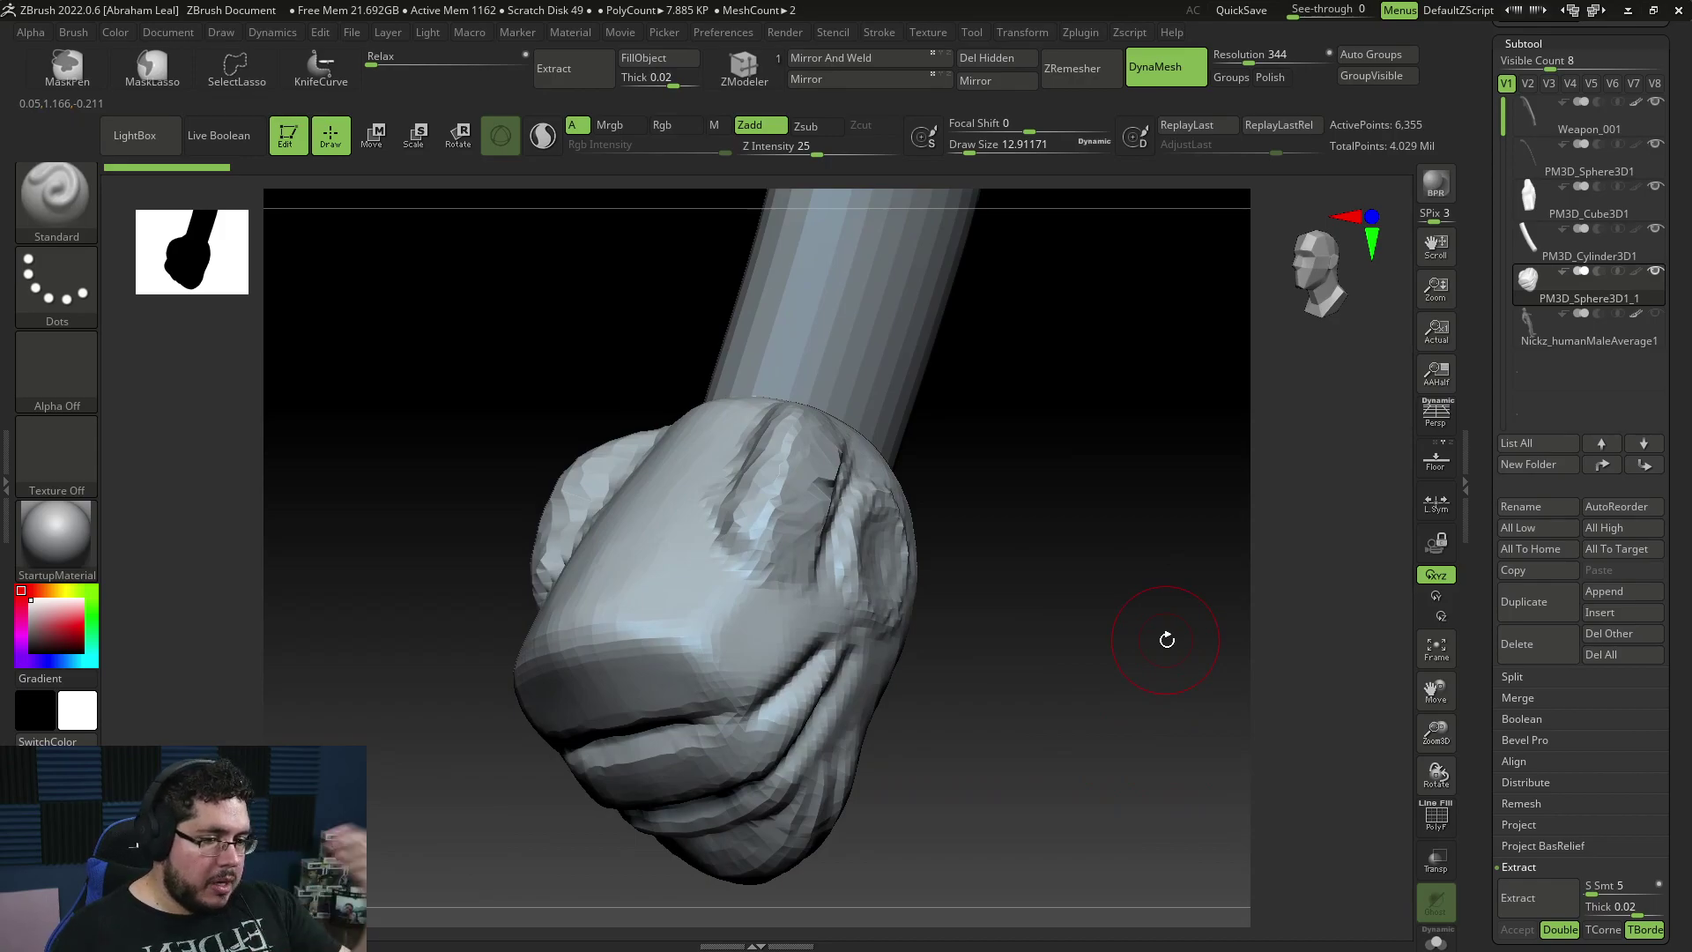
Step: Switch to the browser and look through the Google image results for "kukulkan statue"
{"action": "key", "text": "alt+Tab"}
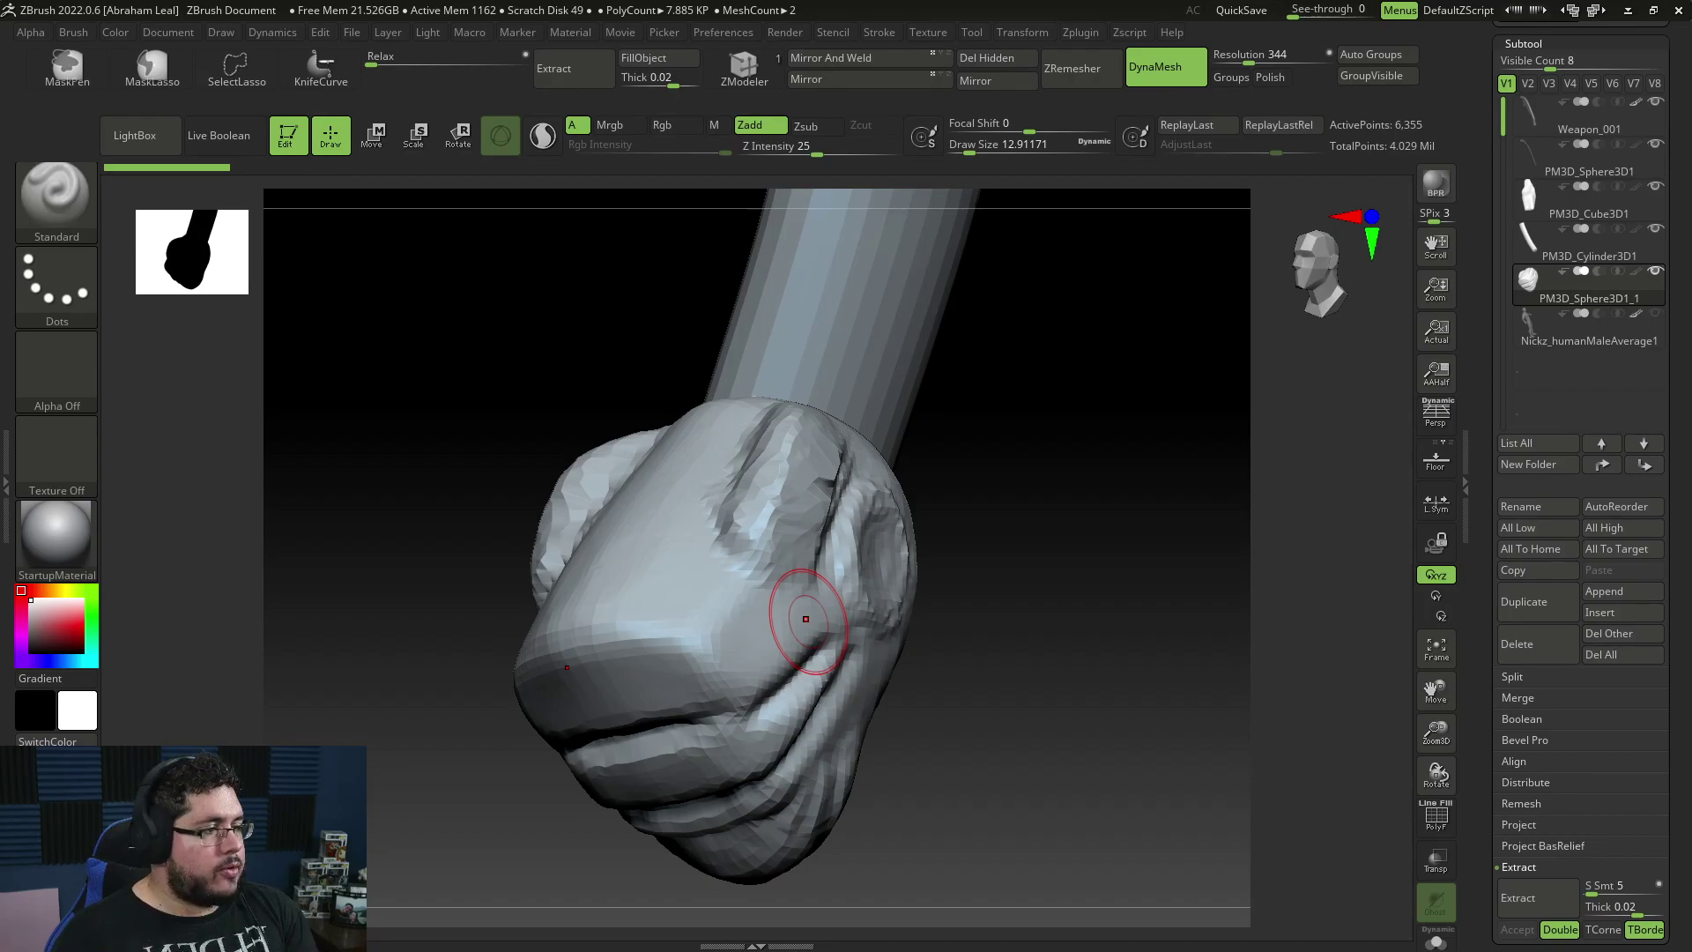
{"action": "key", "text": "alt+Tab"}
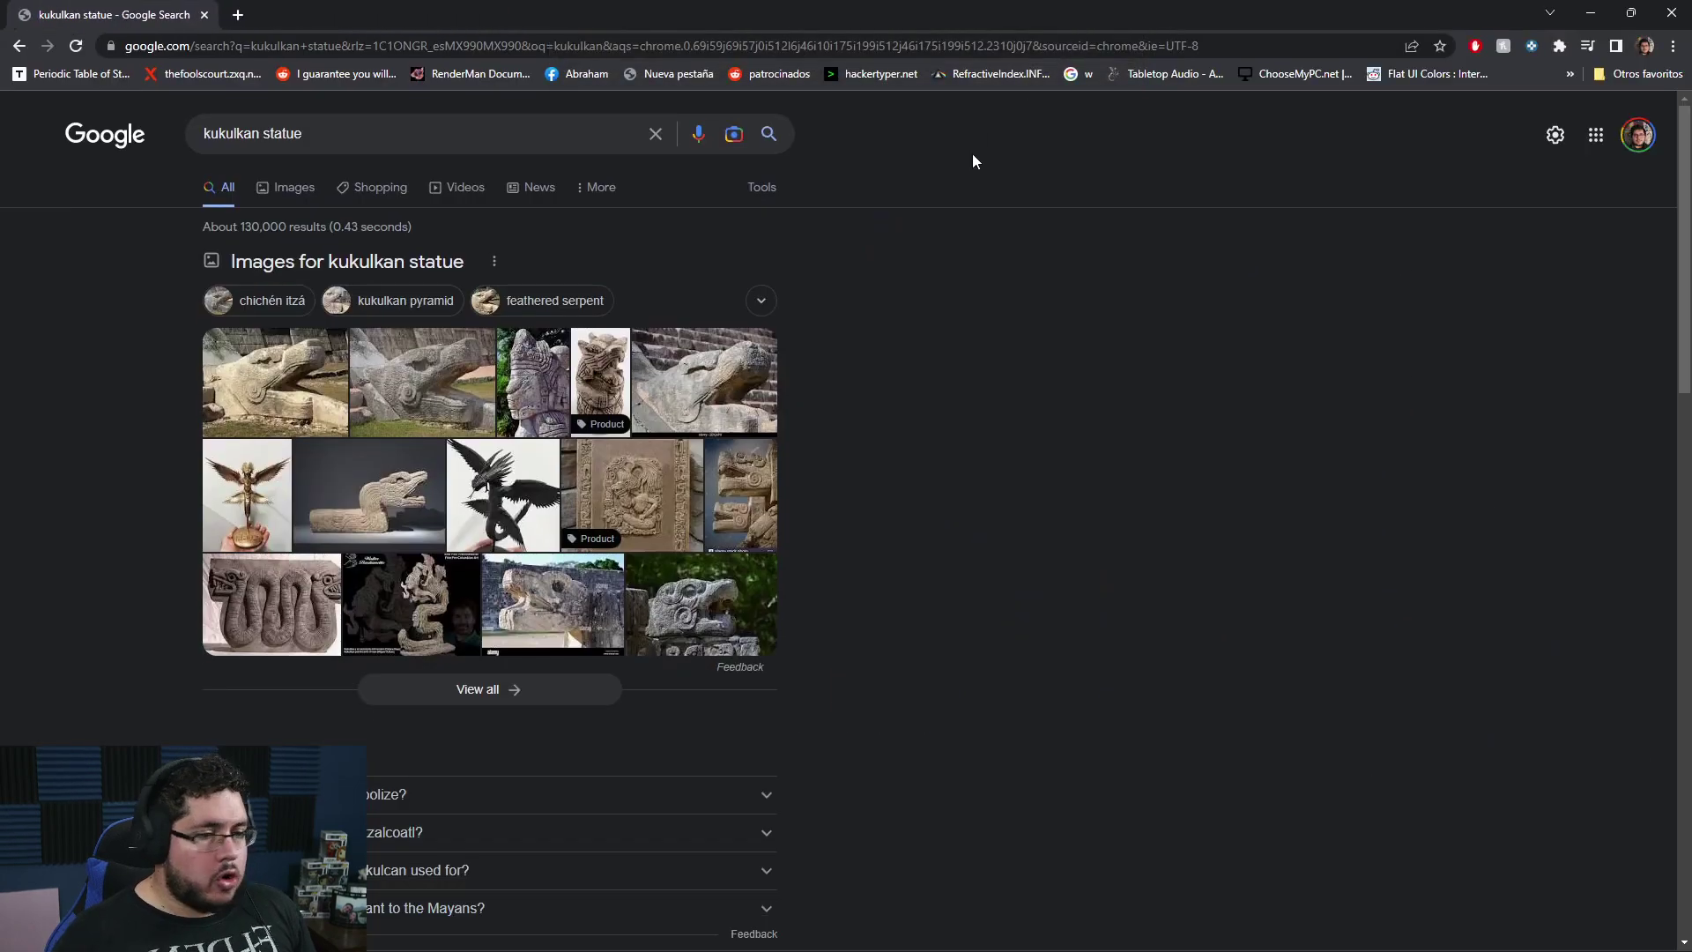
{"action": "left_click", "coordinate": [303, 194]}
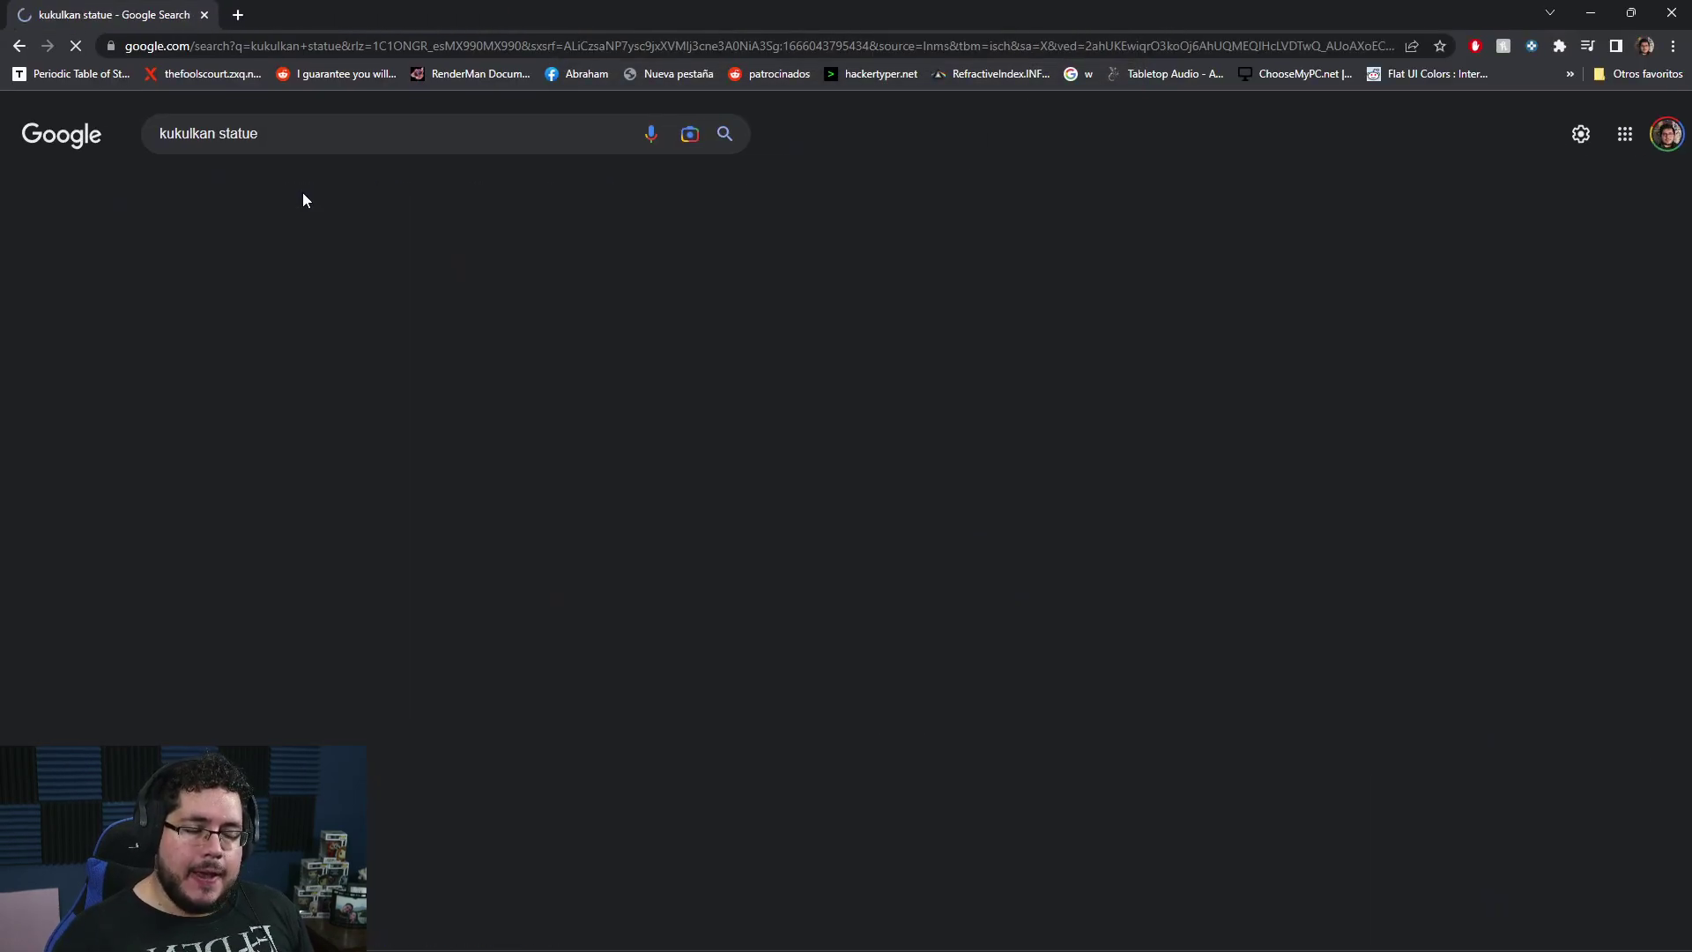
{"action": "scroll", "coordinate": [699, 488], "scroll_direction": "down", "scroll_amount": 5}
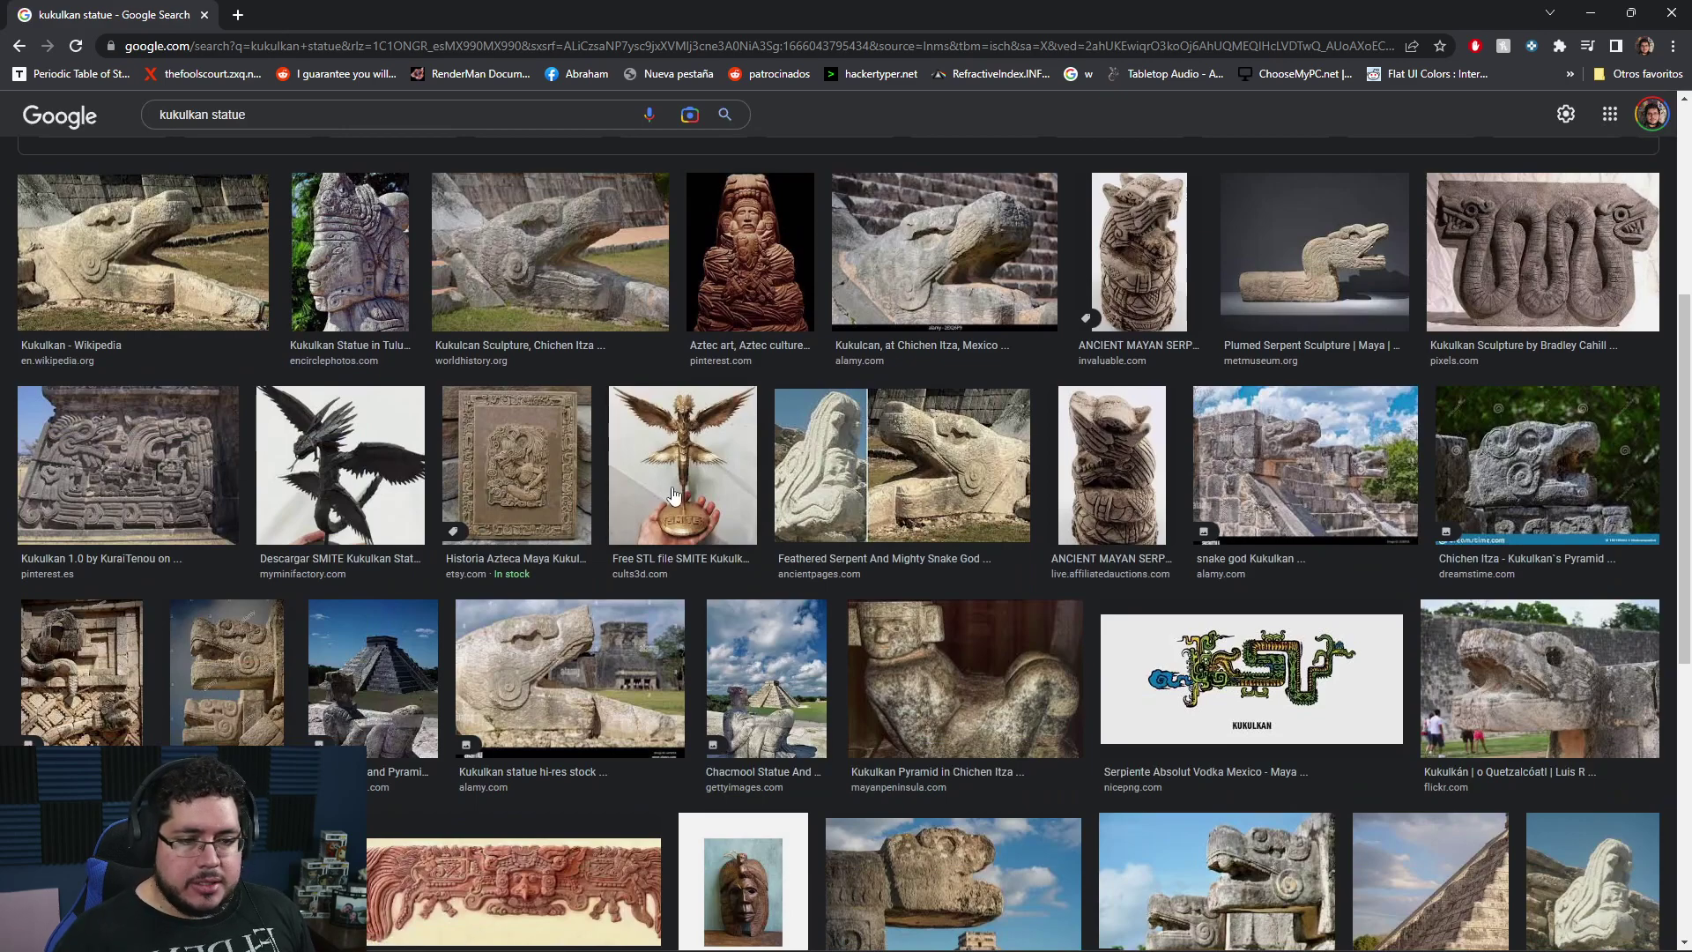
{"action": "scroll", "coordinate": [675, 495], "scroll_direction": "down", "scroll_amount": 7}
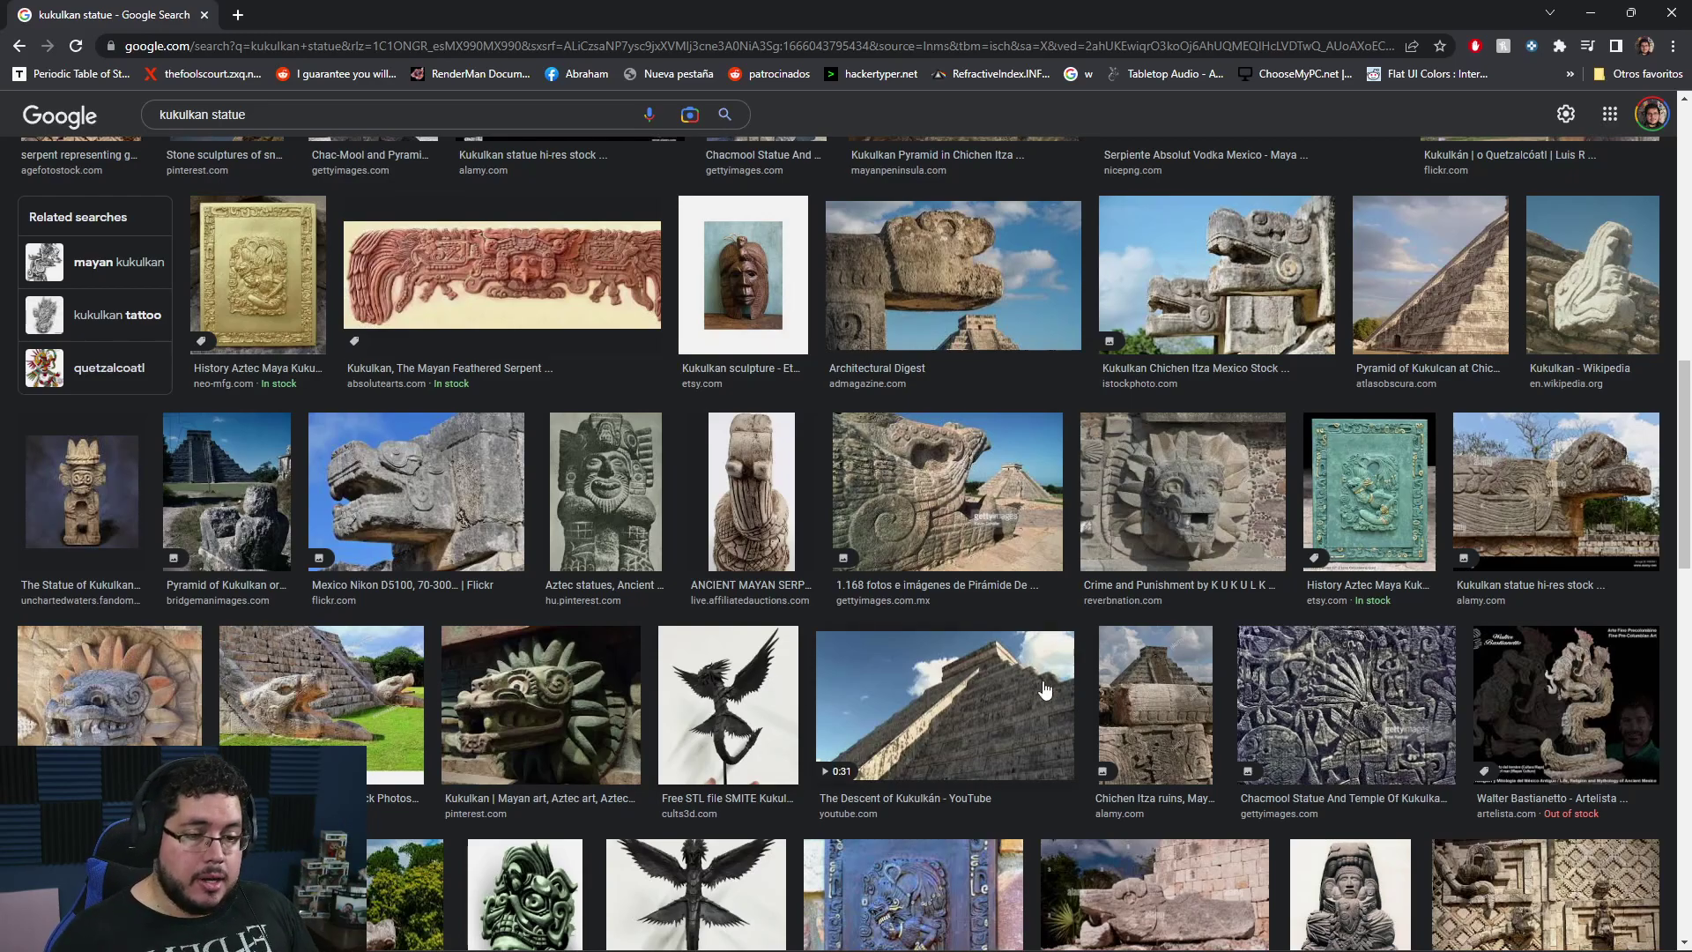
{"action": "scroll", "coordinate": [814, 540], "scroll_direction": "down", "scroll_amount": 1}
{"action": "scroll", "coordinate": [815, 540], "scroll_direction": "down", "scroll_amount": 6}
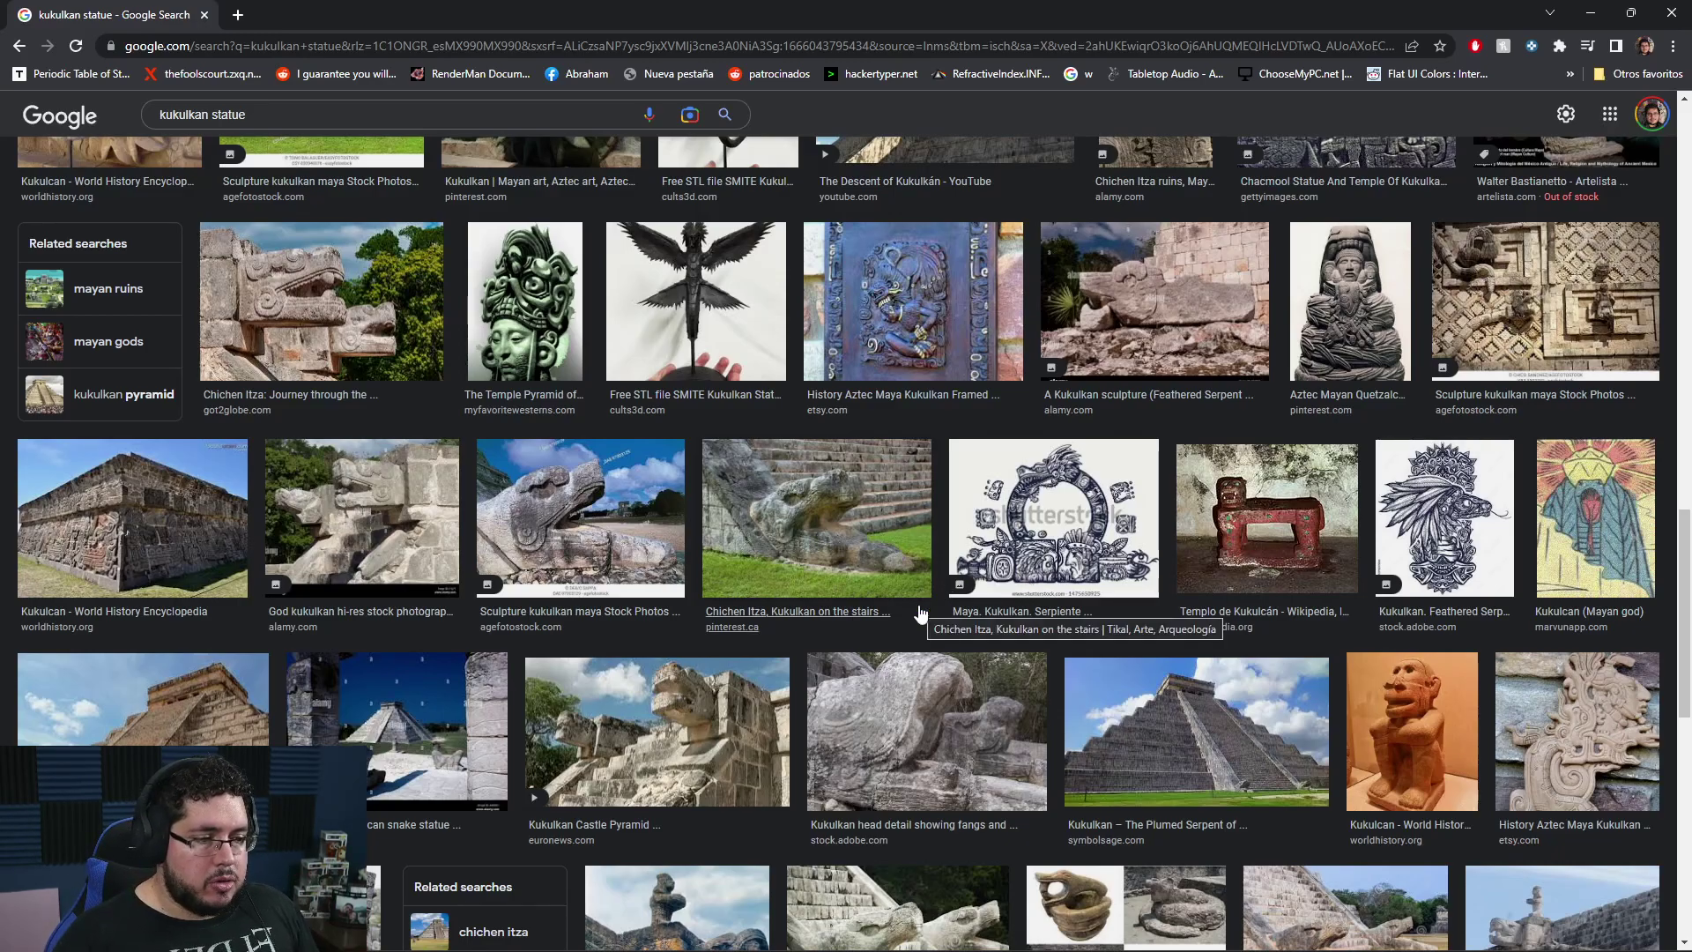
{"action": "scroll", "coordinate": [919, 600], "scroll_direction": "down", "scroll_amount": 1}
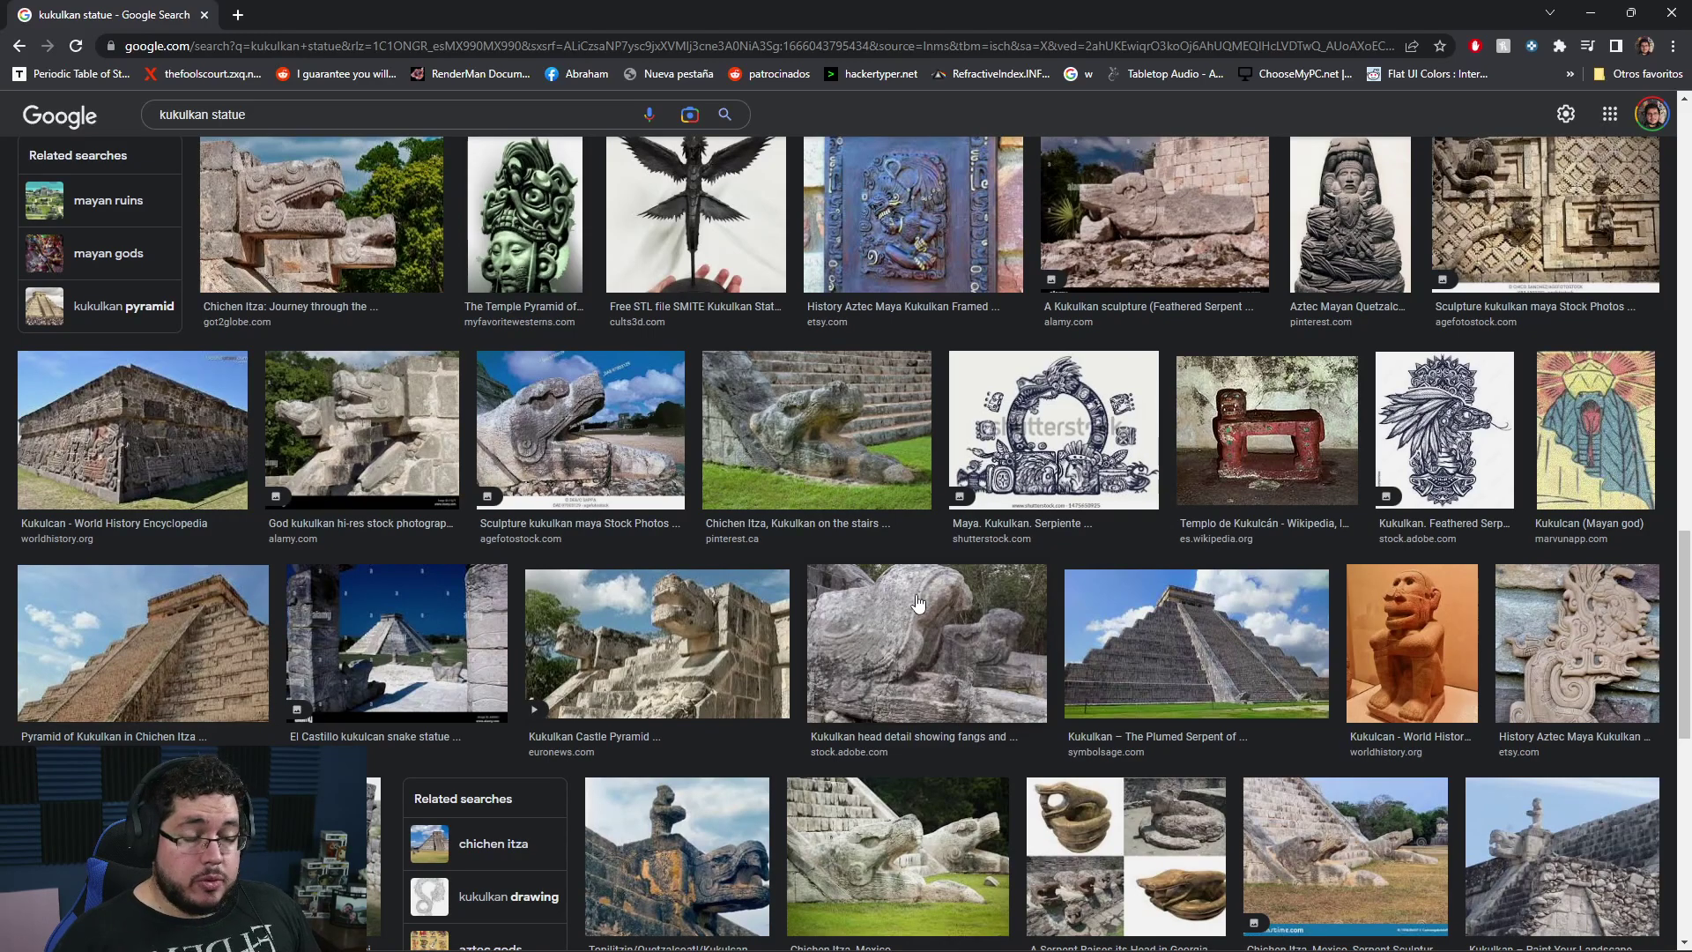
{"action": "scroll", "coordinate": [916, 602], "scroll_direction": "down", "scroll_amount": 3}
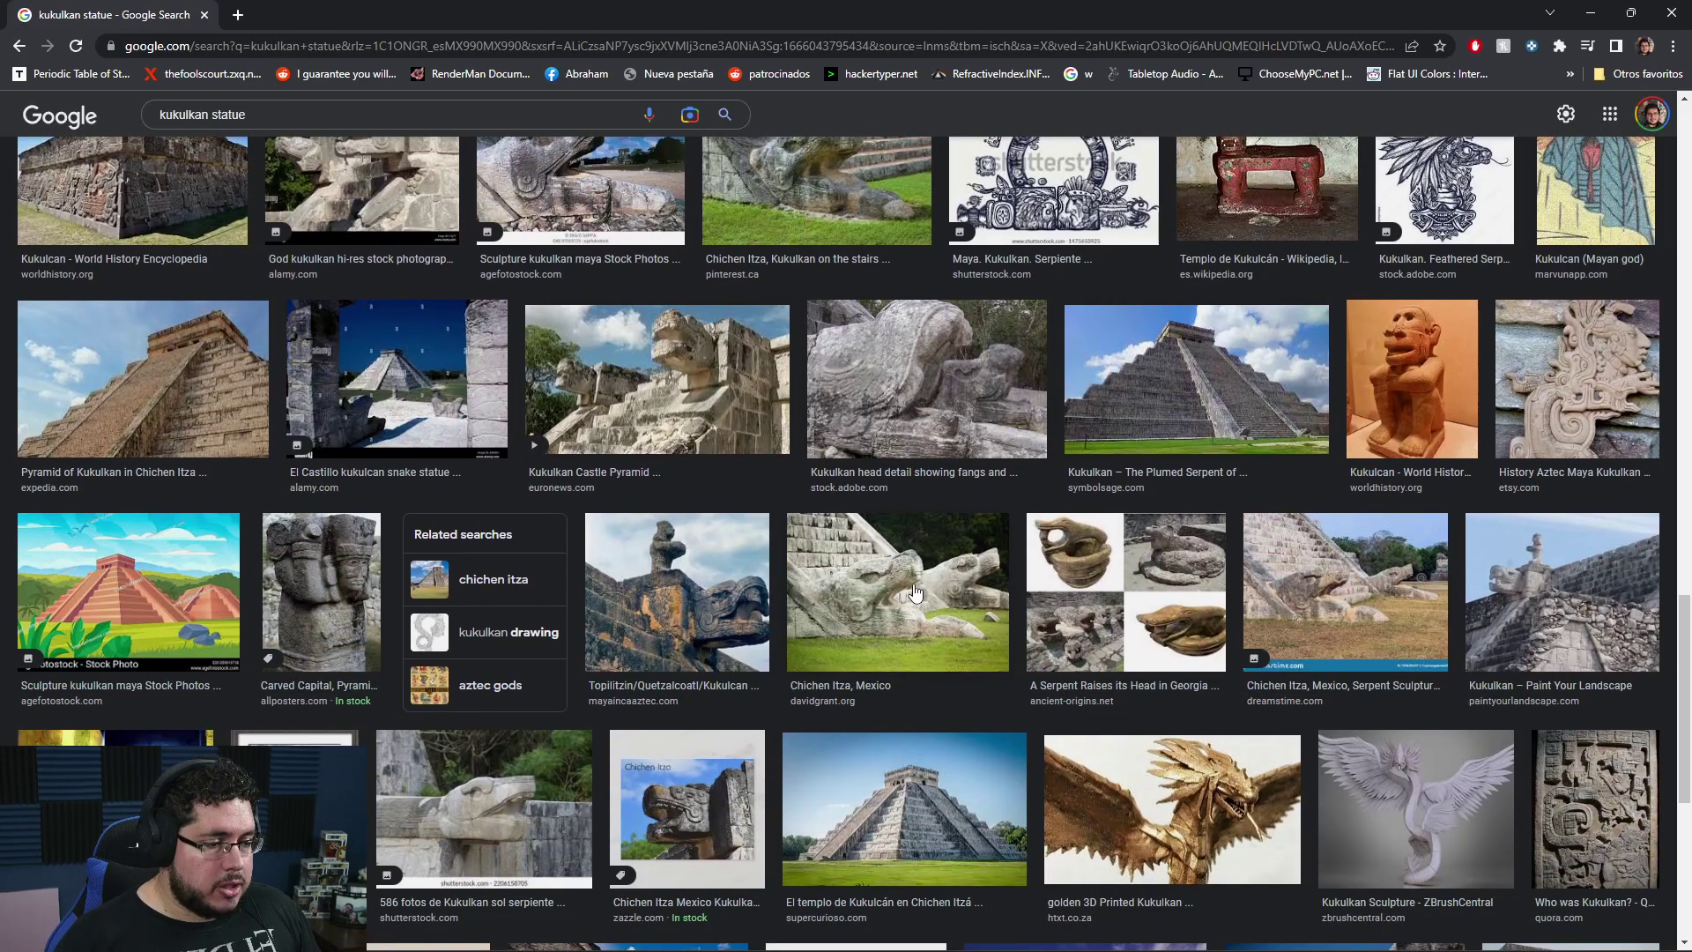
Step: Return to the earlier image results and open the Pinterest picture of the feathered serpent head, "Kukulkan | Mayan art, Aztec art, Aztec statues"
{"action": "scroll", "coordinate": [849, 624], "scroll_direction": "up", "scroll_amount": 4}
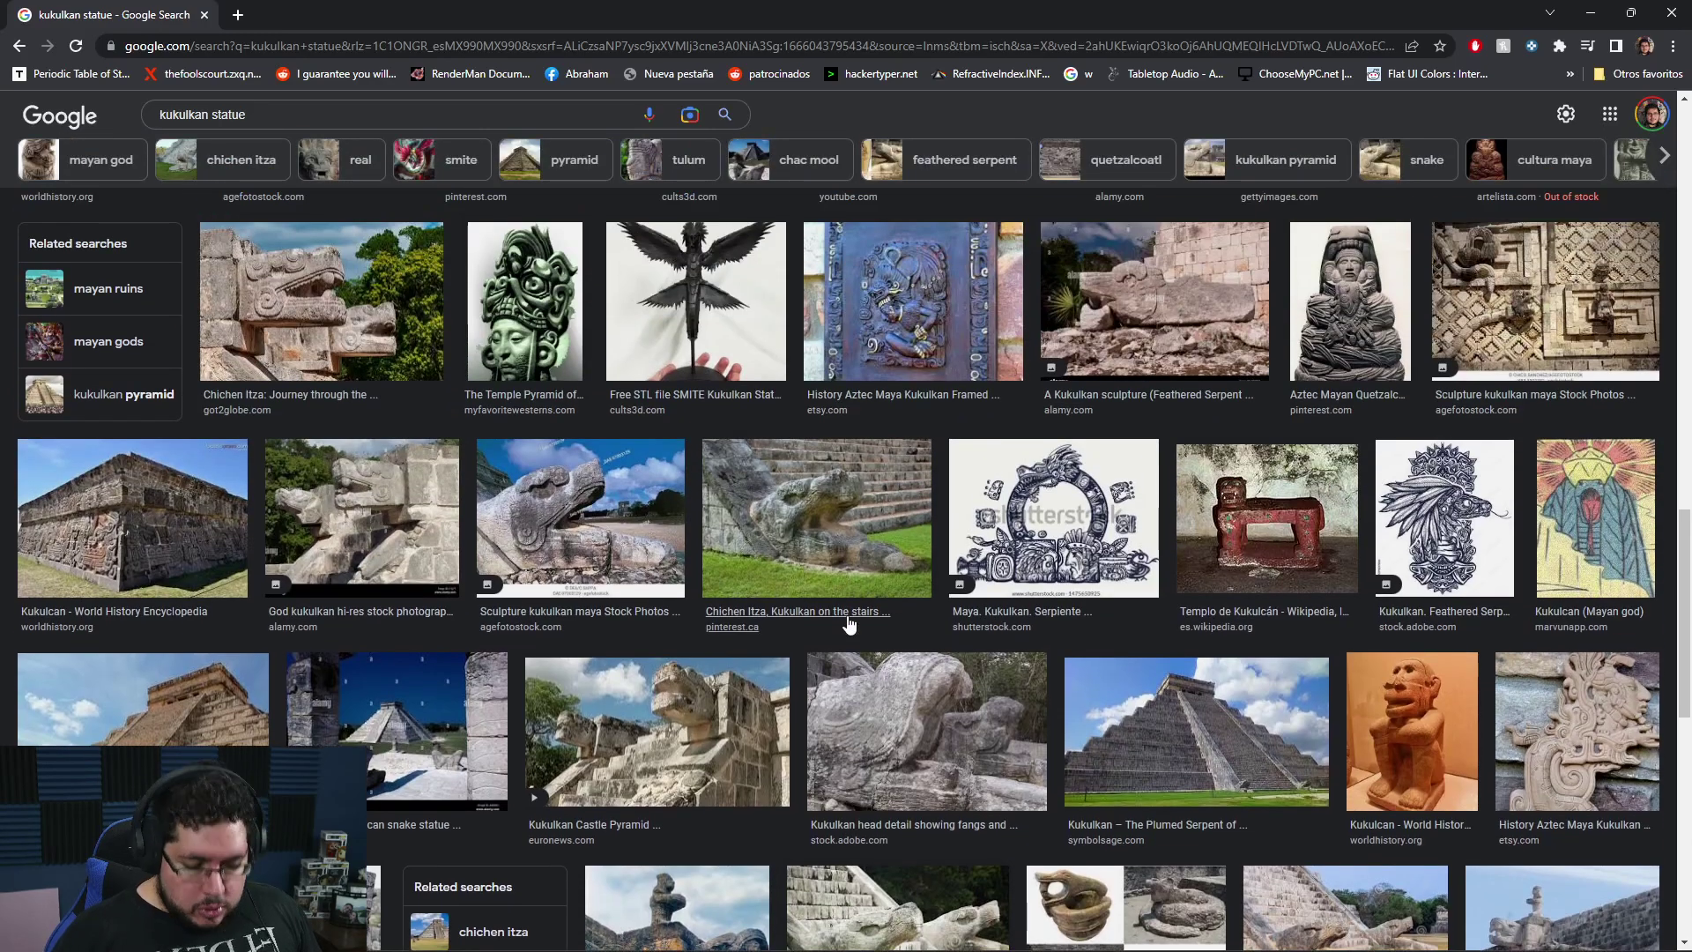
{"action": "scroll", "coordinate": [1038, 588], "scroll_direction": "up", "scroll_amount": 2}
{"action": "scroll", "coordinate": [1038, 589], "scroll_direction": "up", "scroll_amount": 3}
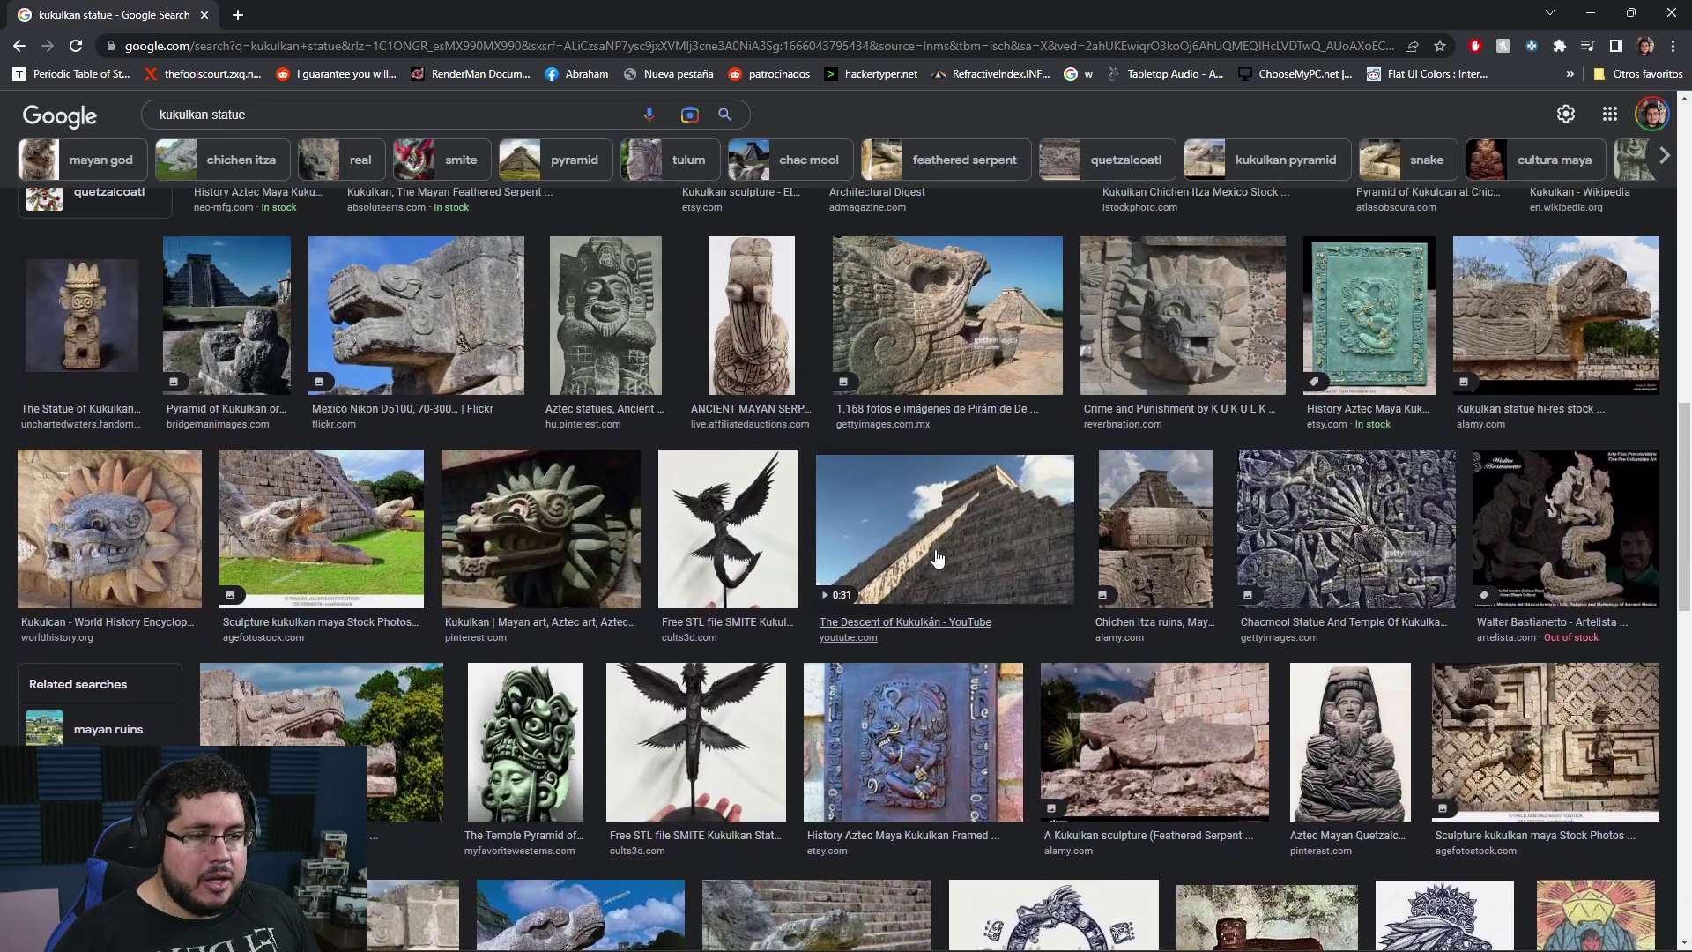
{"action": "left_click", "coordinate": [517, 504]}
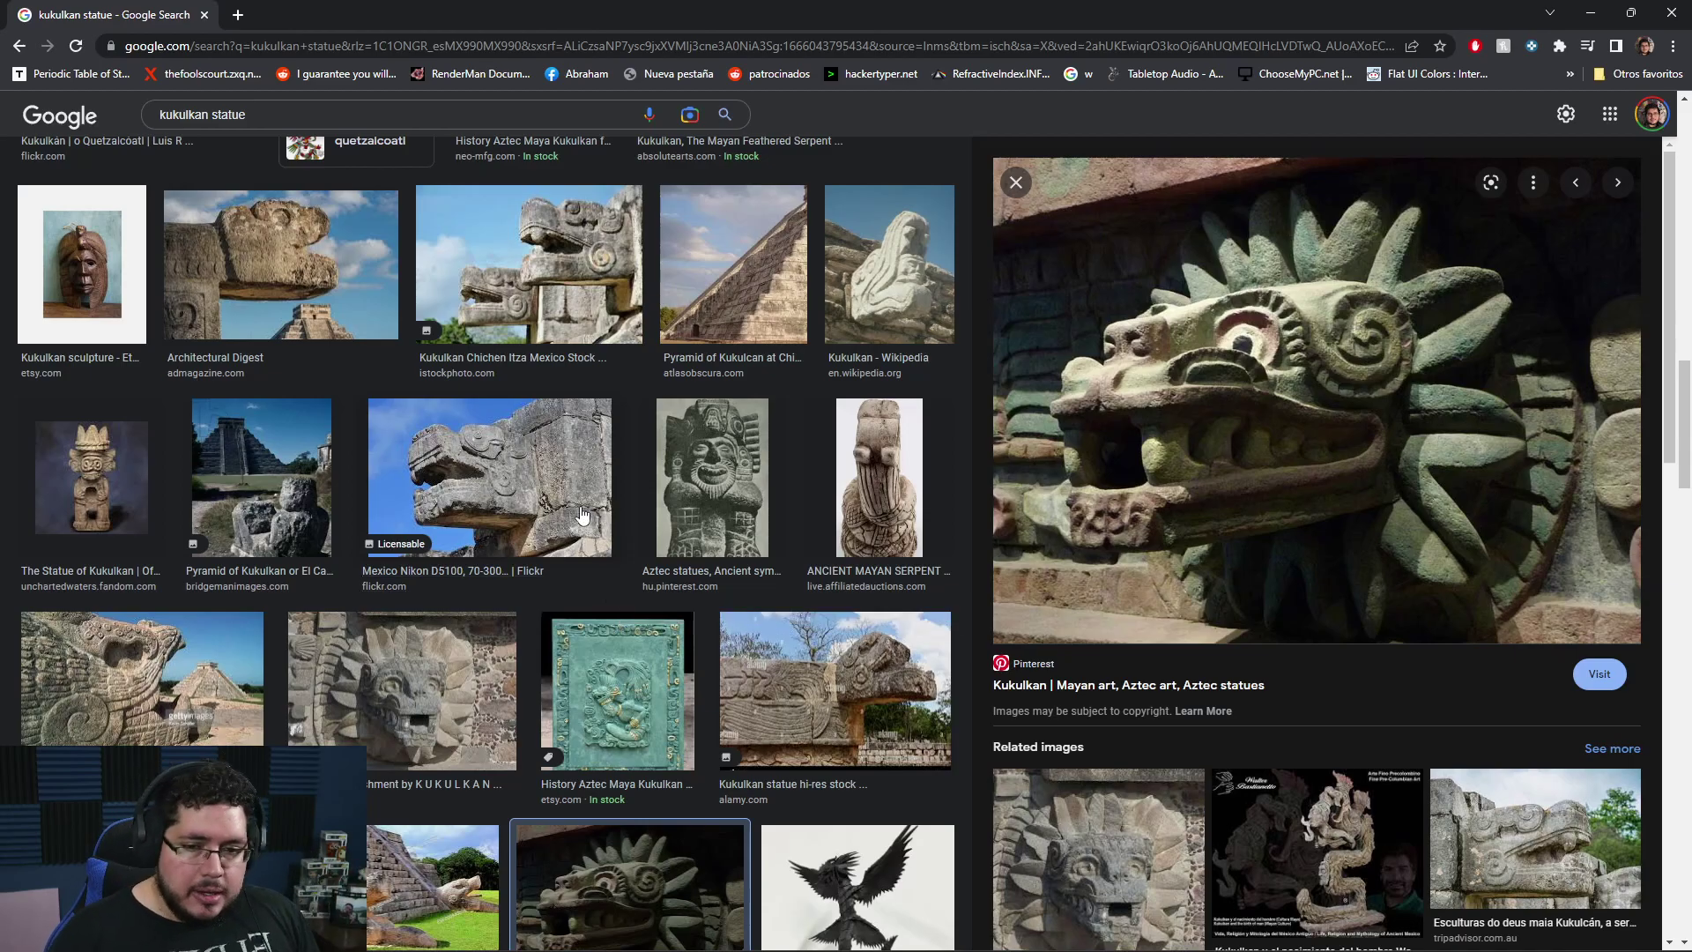
{"action": "scroll", "coordinate": [648, 483], "scroll_direction": "up", "scroll_amount": 4}
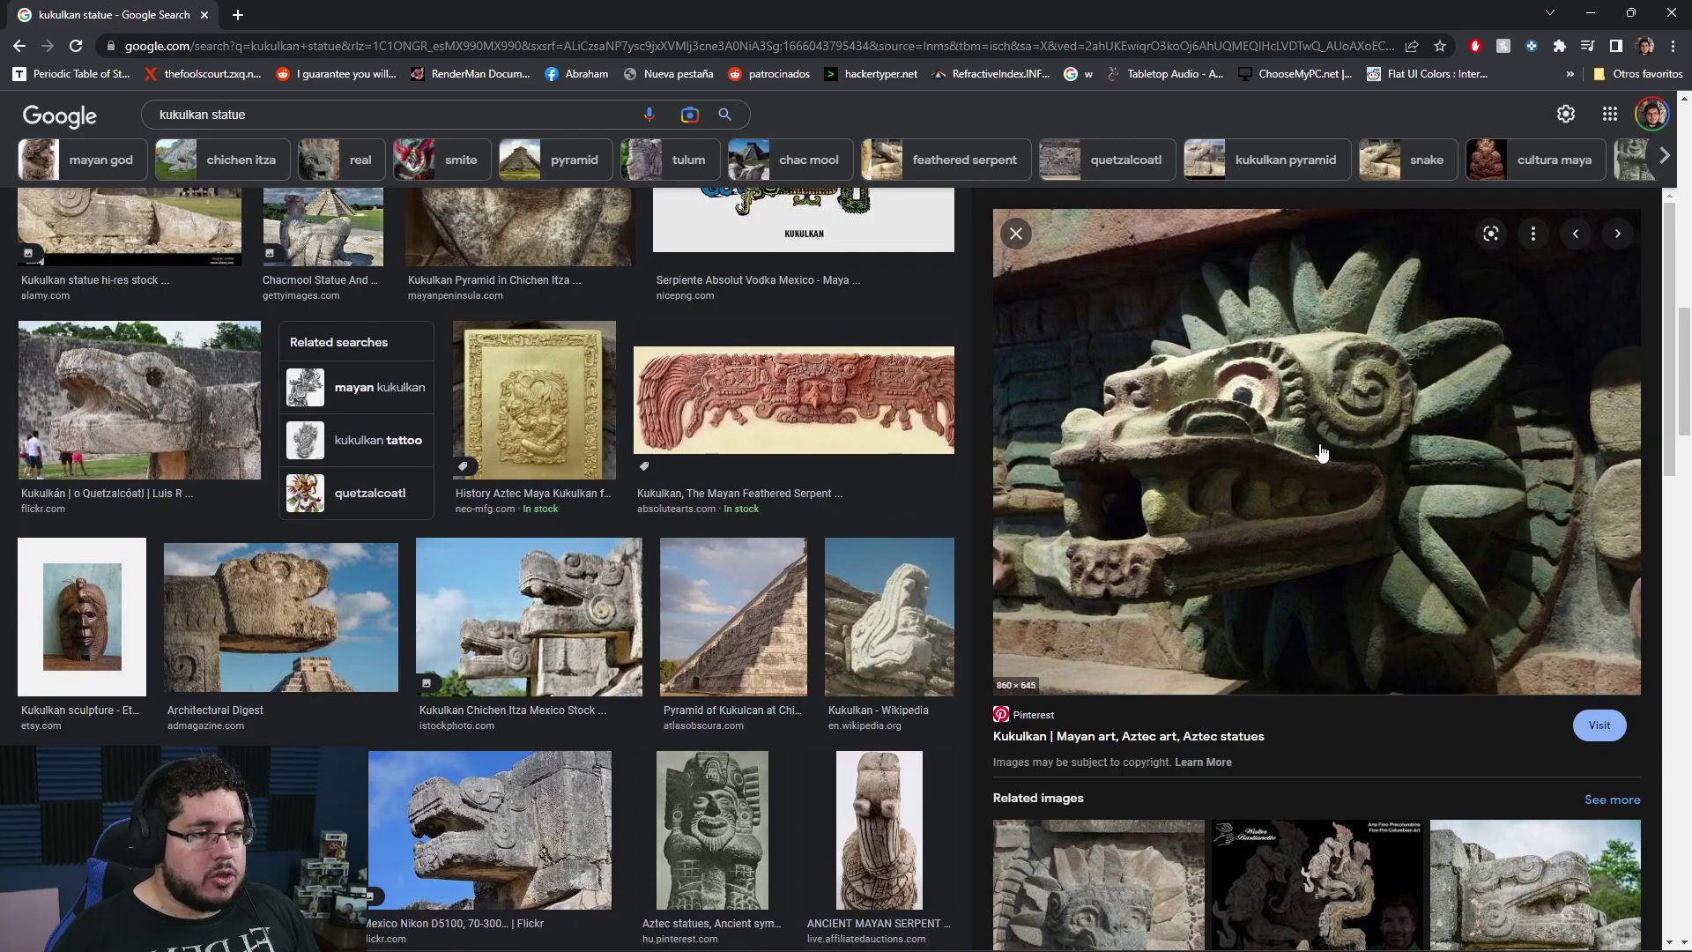
Step: Switch back to ZBrush and remesh the serpent head with DynaMesh at resolution 464
{"action": "key", "text": "alt+Tab"}
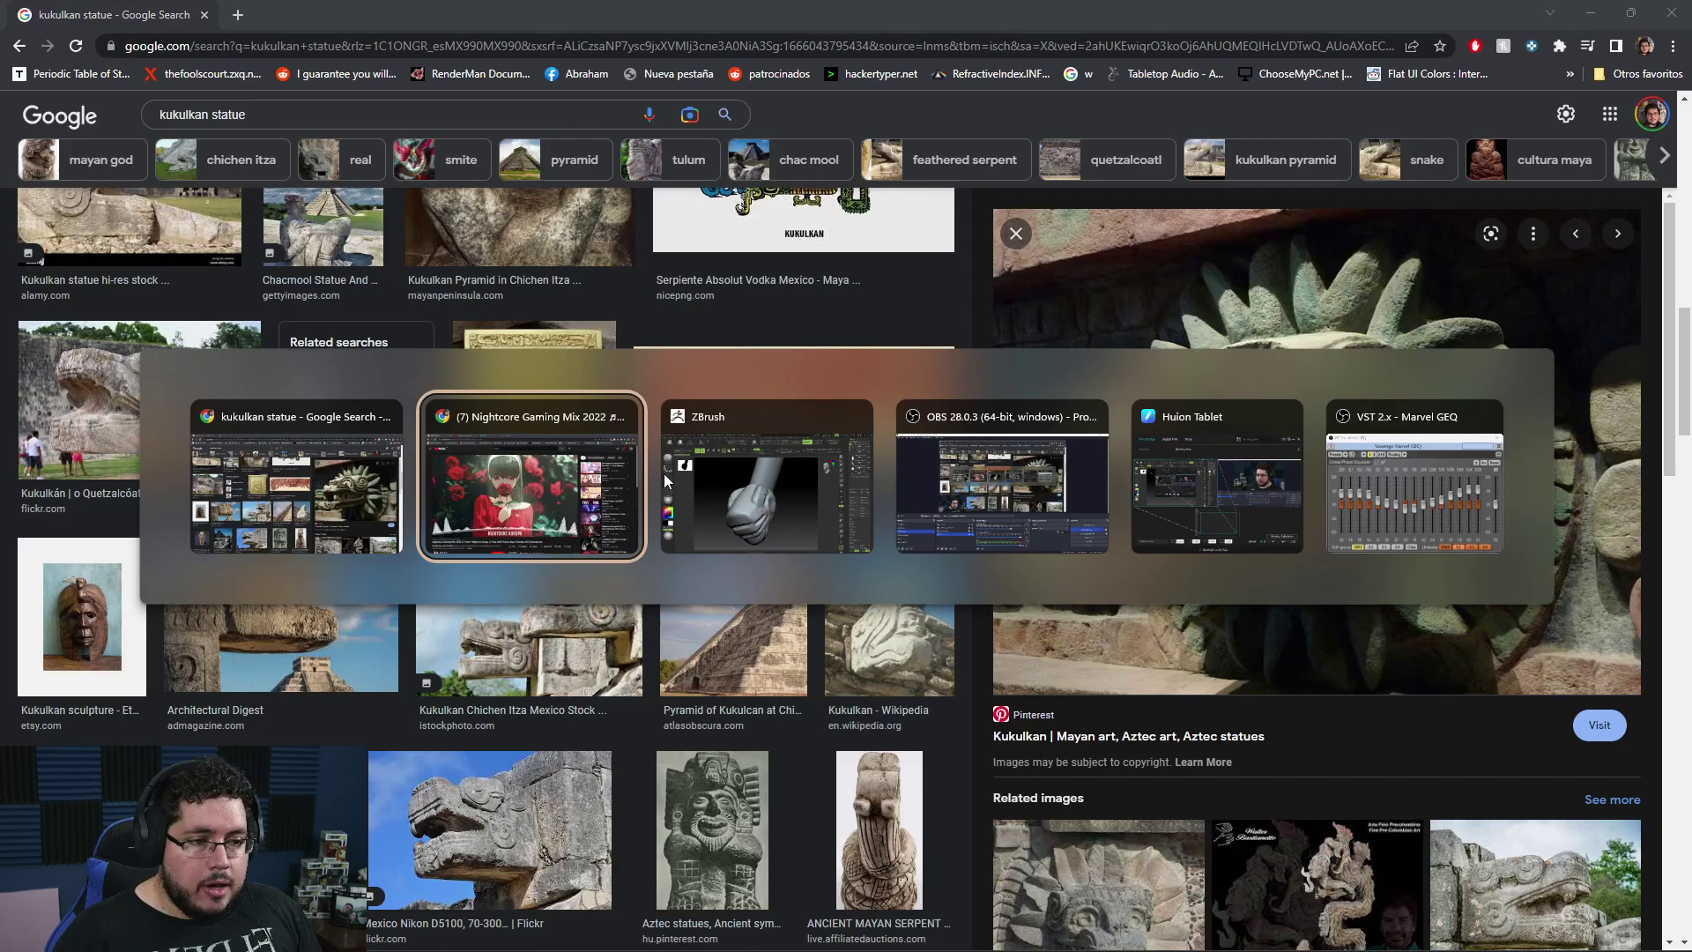
{"action": "left_click_drag", "start_coordinate": [1066, 574], "coordinate": [1054, 423]}
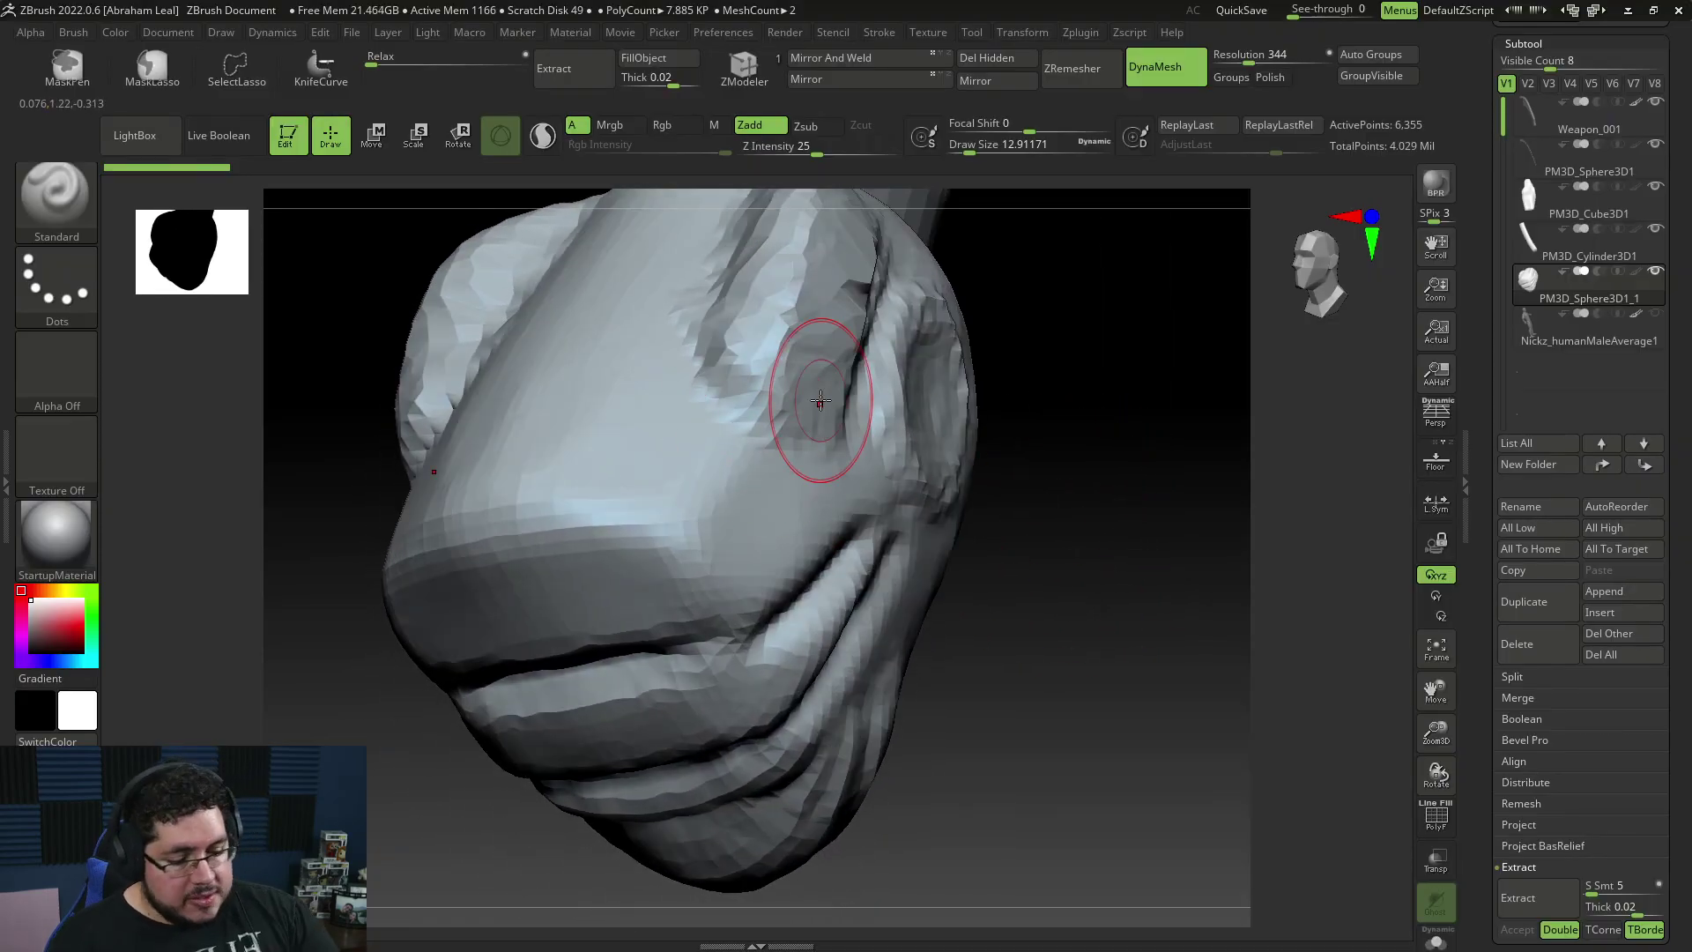
{"action": "left_click_drag", "start_coordinate": [1058, 472], "coordinate": [1076, 503]}
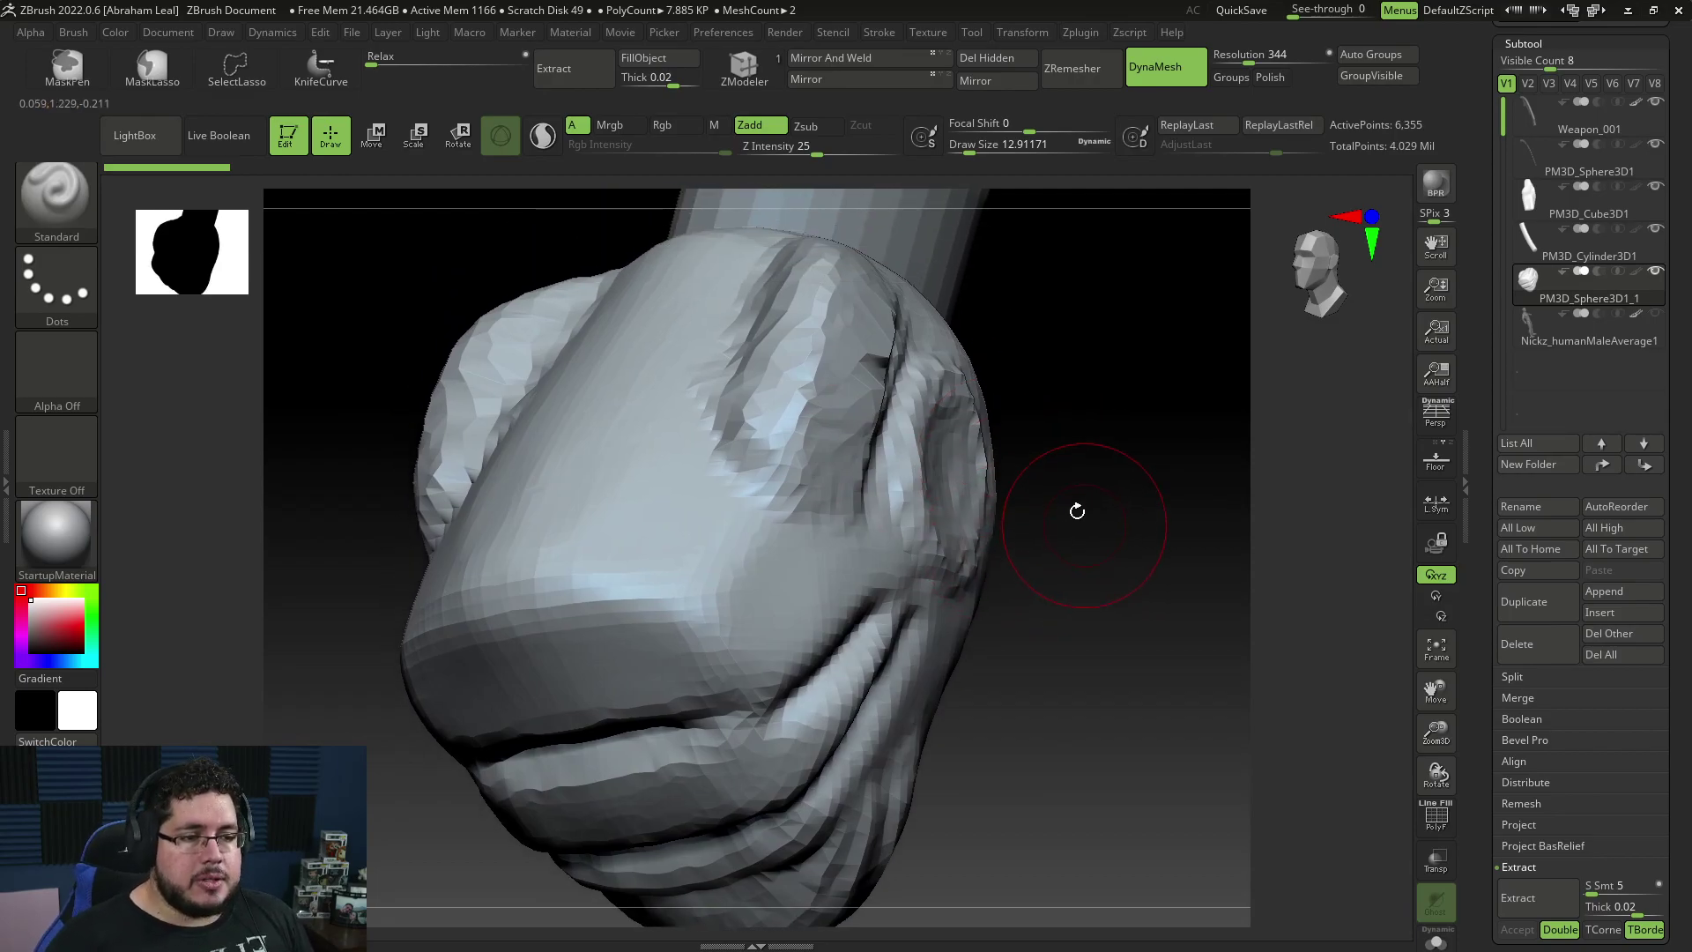
{"action": "left_click", "coordinate": [1254, 63]}
{"action": "left_click_drag", "start_coordinate": [1175, 352], "coordinate": [1155, 281], "text": "ctrl"}
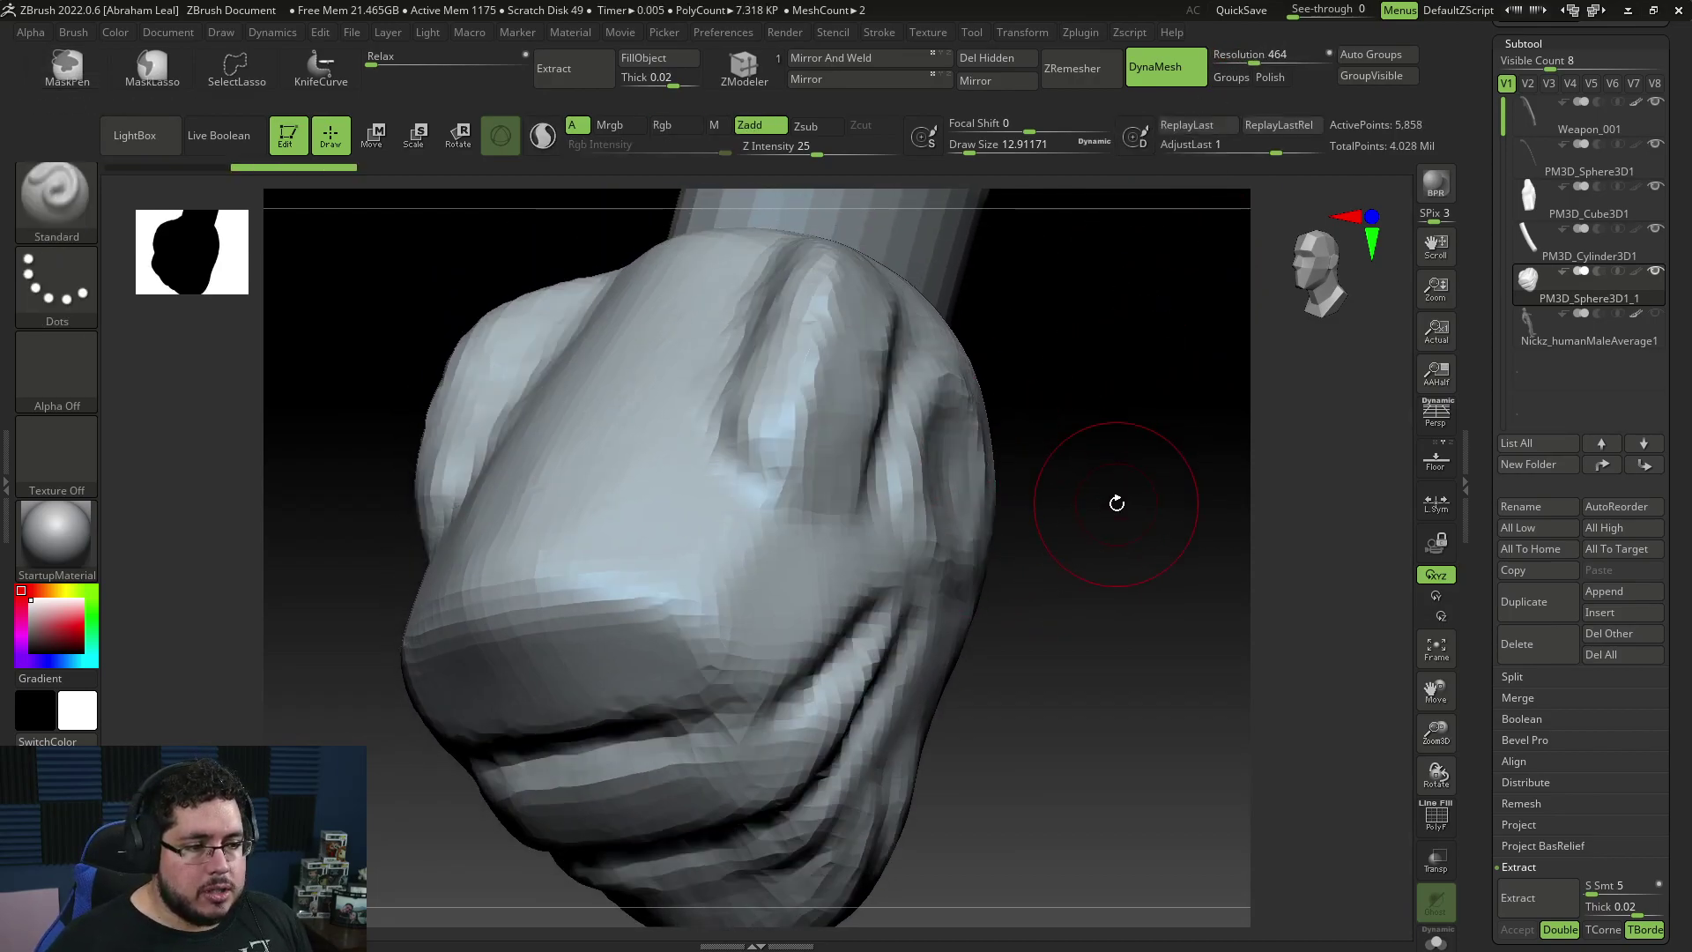
Step: Raise the DynaMesh resolution to 1304 and remesh the serpent head
{"action": "right_click_drag", "start_coordinate": [1128, 536], "coordinate": [1141, 388], "text": "ctrl"}
{"action": "left_click", "coordinate": [1279, 63]}
{"action": "left_click_drag", "start_coordinate": [1183, 347], "coordinate": [1175, 268], "text": "ctrl"}
{"action": "left_click_drag", "start_coordinate": [1107, 400], "coordinate": [907, 511]}
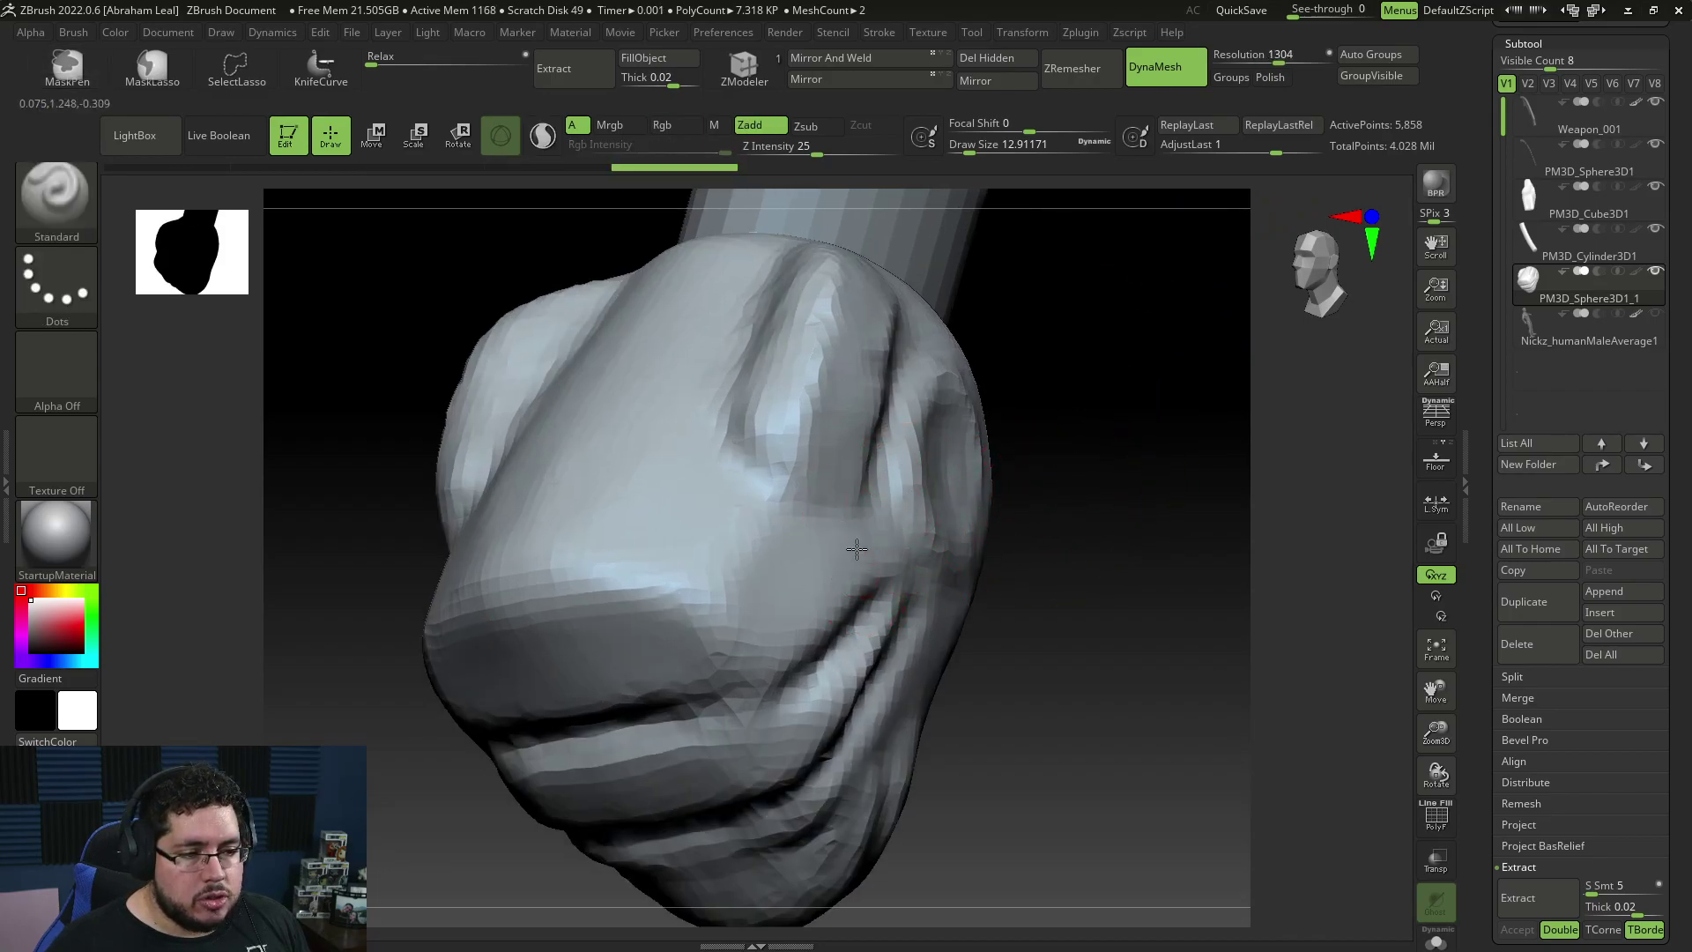
{"action": "mouse_move", "coordinate": [1083, 482]}
{"action": "left_mouse_down", "text": "ctrl"}
{"action": "mouse_move", "coordinate": [1032, 547]}
{"action": "mouse_move", "coordinate": [1069, 541]}
{"action": "mouse_move", "coordinate": [1001, 502]}
{"action": "left_mouse_up", "text": "ctrl"}
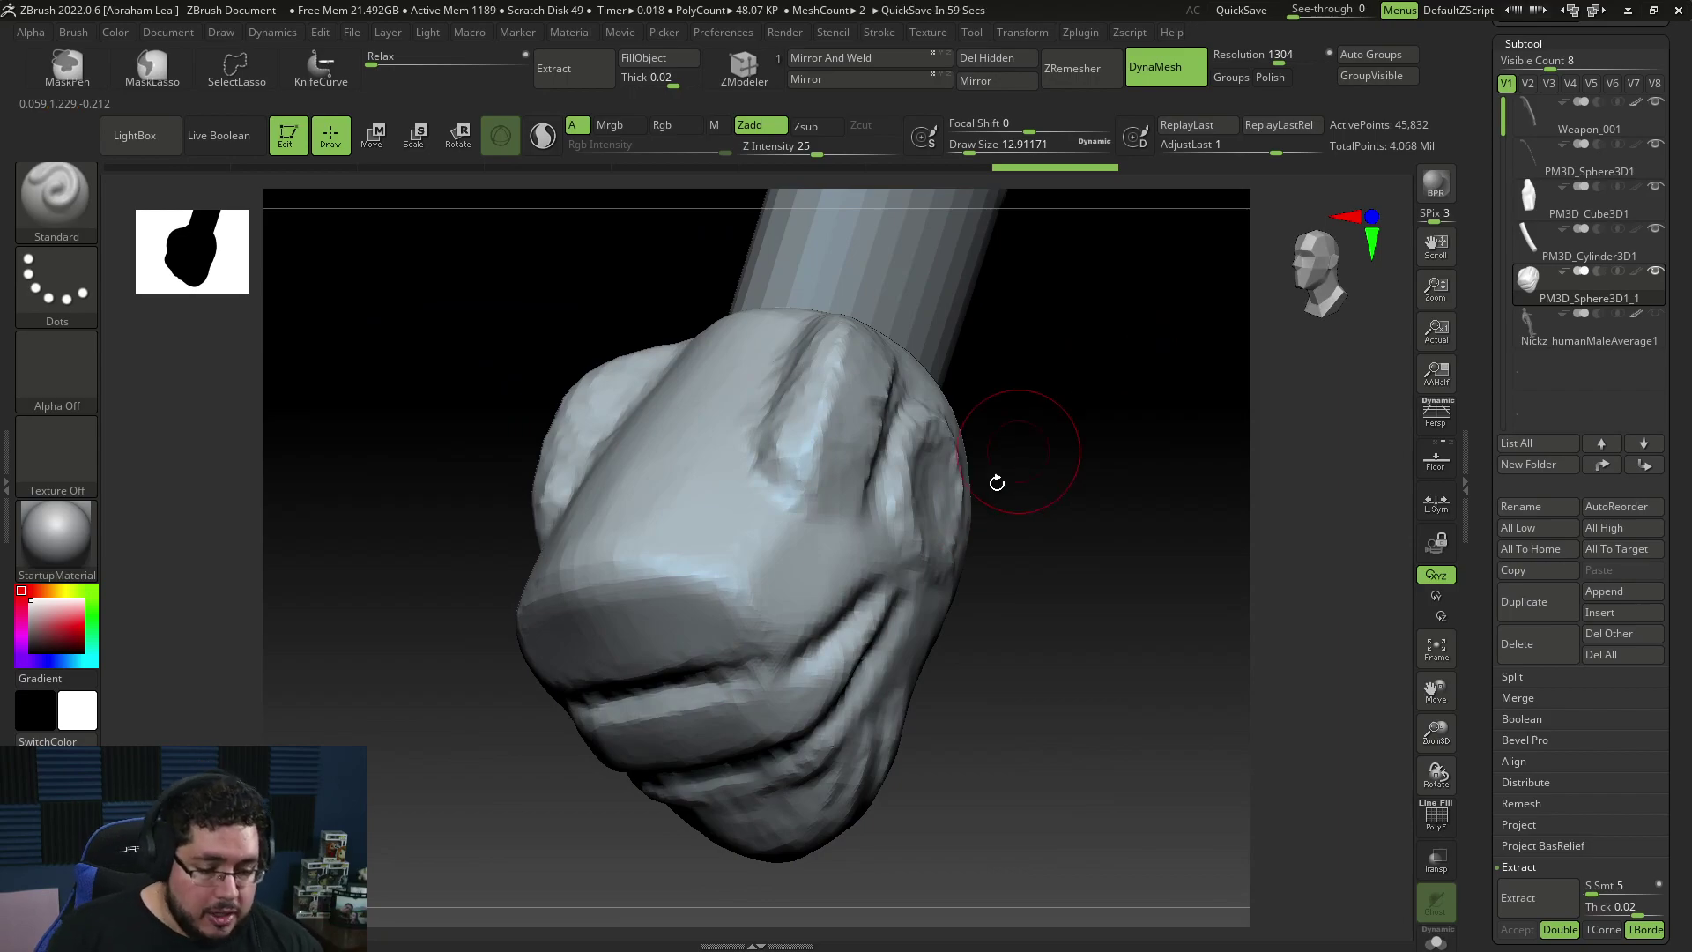
Step: Switch to the browser and open the iStock photo of the Kukulkan serpent heads at Chichen Itza as reference
{"action": "key", "text": "alt+Tab"}
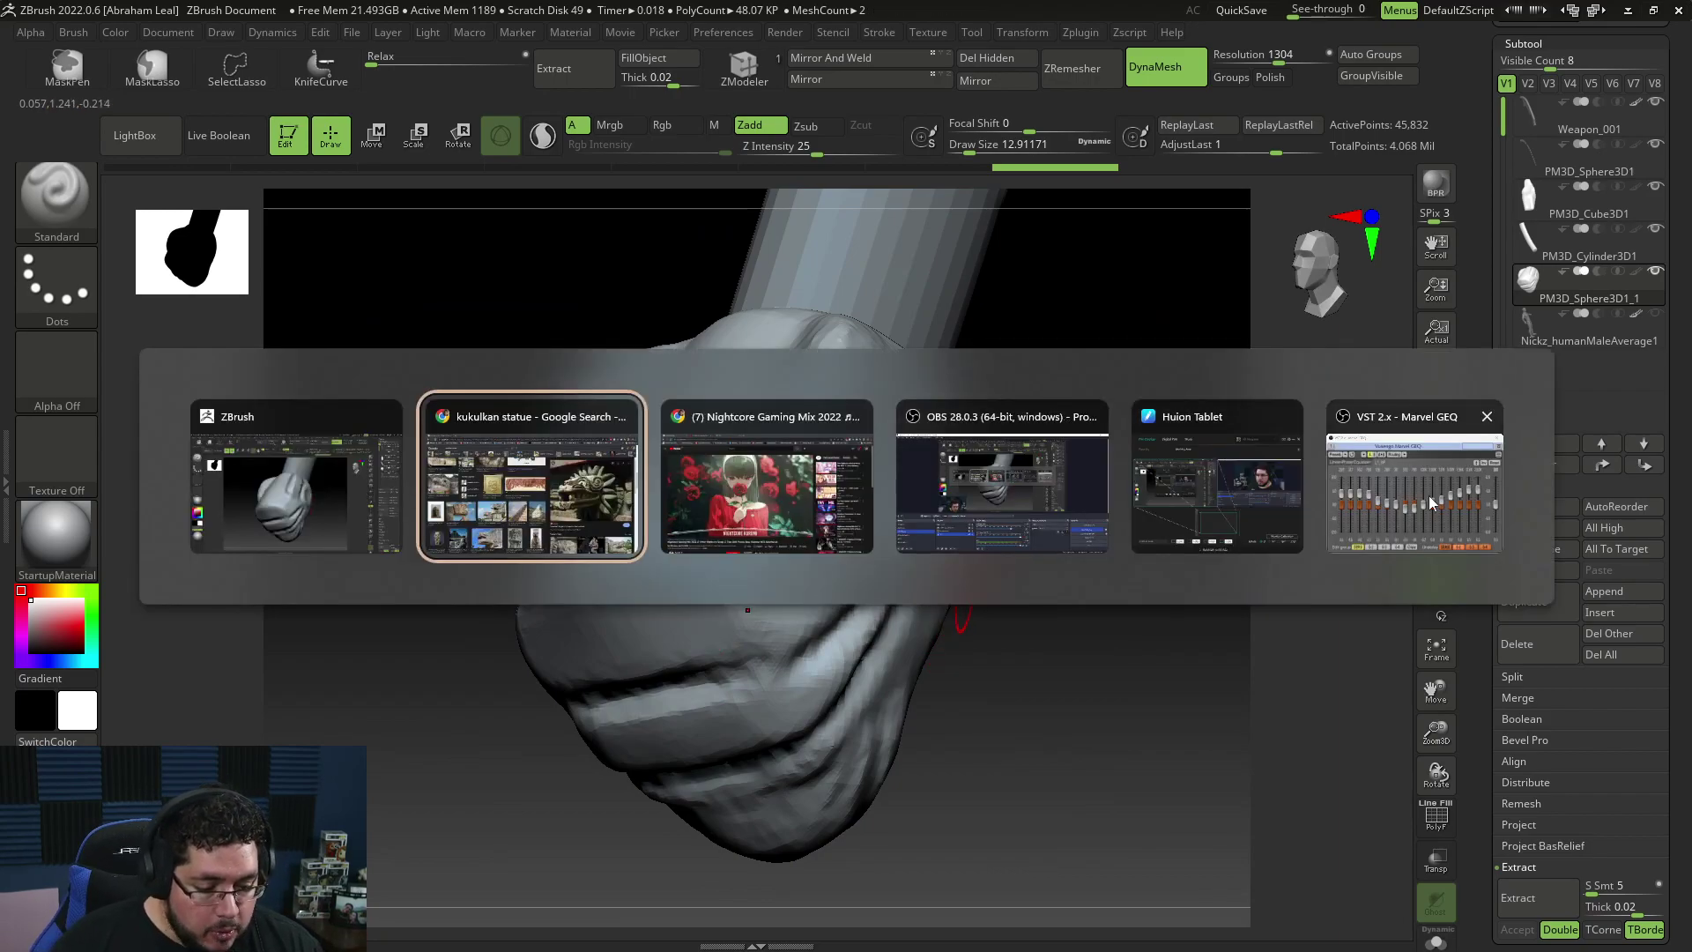
{"action": "left_click", "coordinate": [321, 502]}
{"action": "key", "text": "alt+Tab"}
{"action": "left_click", "coordinate": [558, 541]}
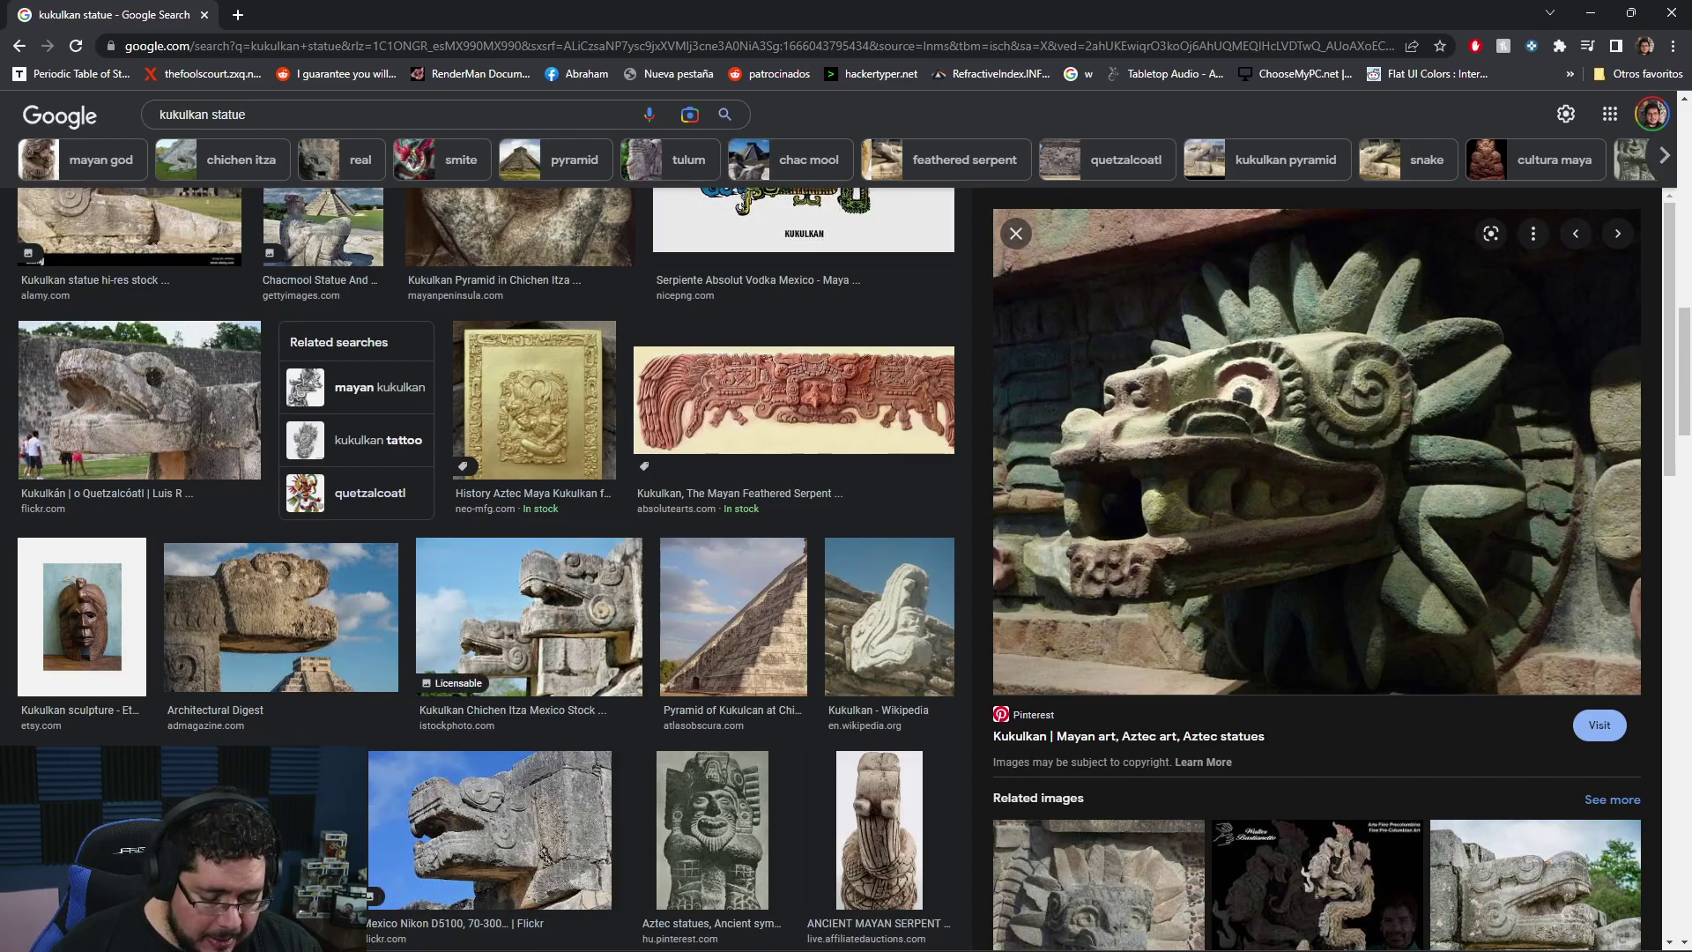
{"action": "left_click", "coordinate": [573, 670]}
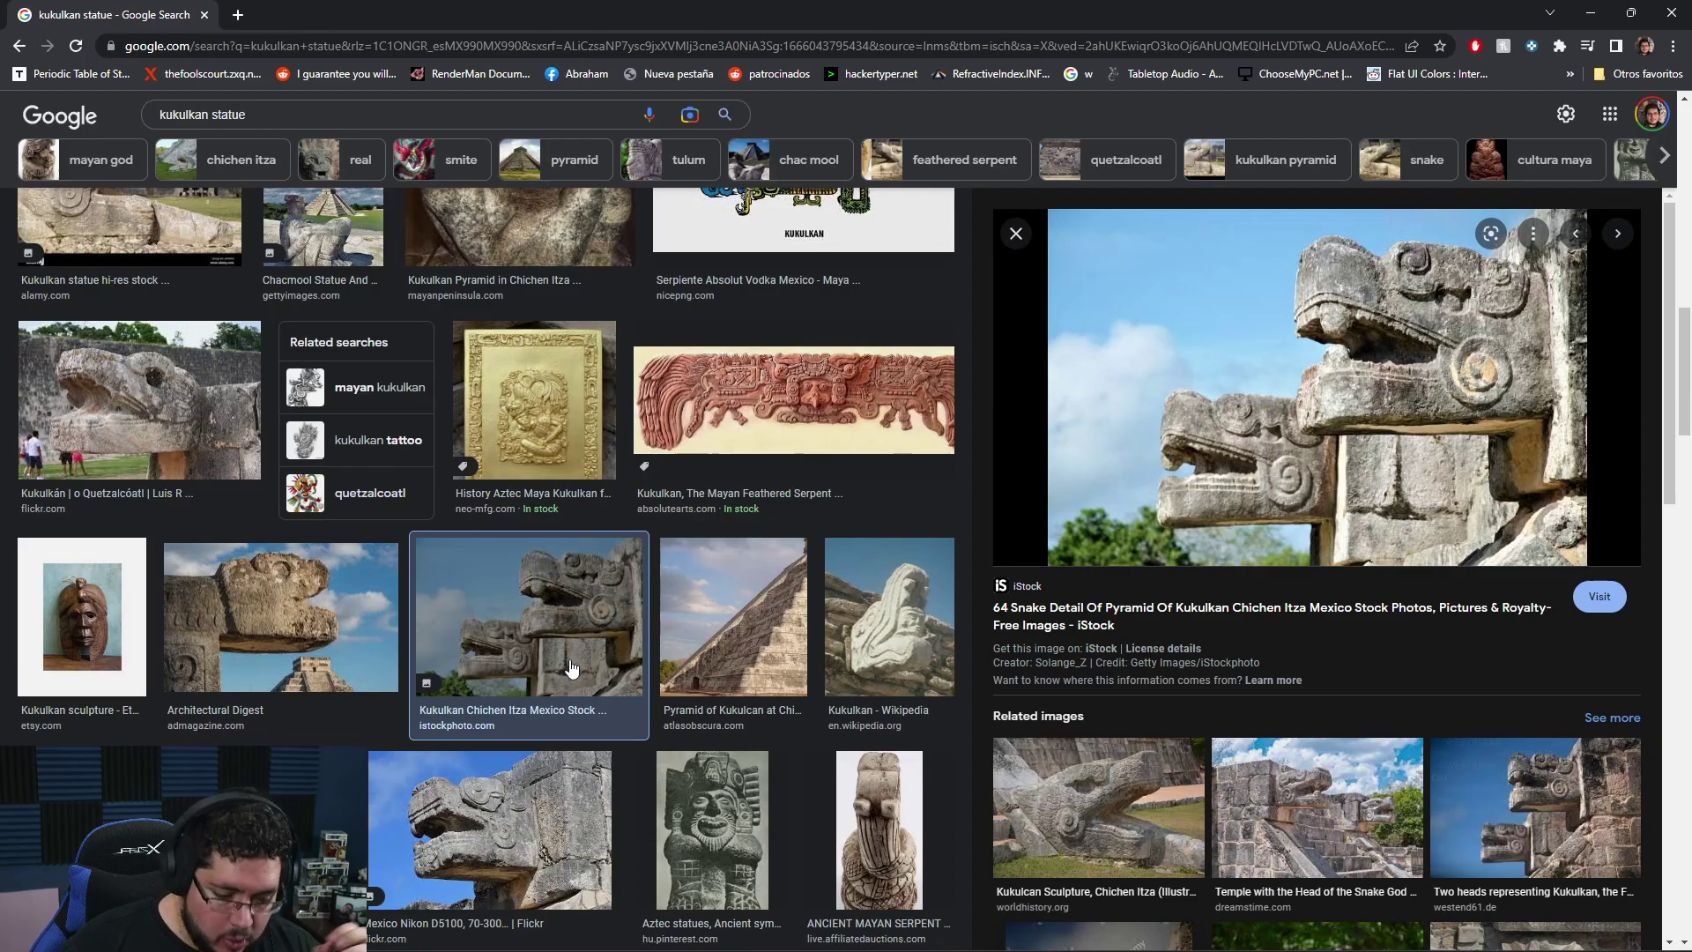
Step: Switch to ZBrush and carve the mouth line along the side of the snout with DamStandard at draw size about 11.7
{"action": "key", "text": "alt+Tab"}
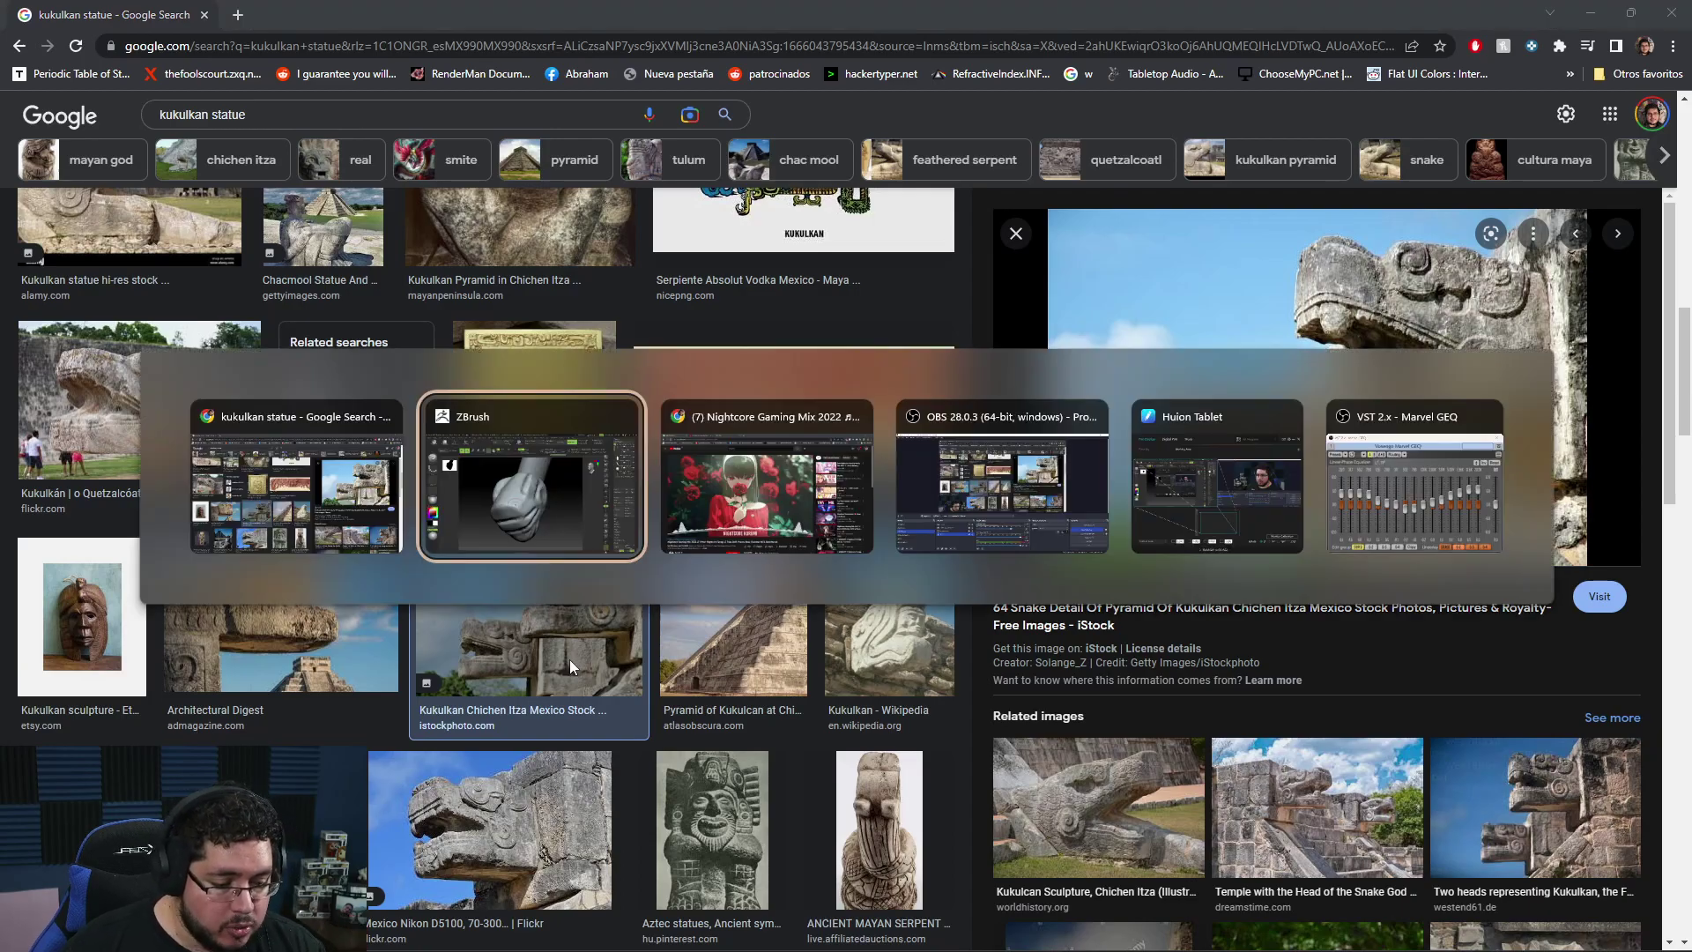
{"action": "mouse_move", "coordinate": [991, 653]}
{"action": "left_mouse_down"}
{"action": "mouse_move", "coordinate": [1133, 649]}
{"action": "mouse_move", "coordinate": [939, 533]}
{"action": "mouse_move", "coordinate": [760, 683]}
{"action": "left_mouse_up"}
{"action": "key", "text": "b"}
{"action": "key", "text": "d"}
{"action": "key", "text": "s"}
{"action": "key", "text": "space"}
{"action": "right_click_drag", "start_coordinate": [875, 590], "coordinate": [979, 604]}
{"action": "left_click_drag", "start_coordinate": [776, 640], "coordinate": [608, 733]}
{"action": "left_click_drag", "start_coordinate": [776, 640], "coordinate": [604, 731]}
{"action": "left_click_drag", "start_coordinate": [776, 640], "coordinate": [604, 735]}
{"action": "right_click_drag", "start_coordinate": [1124, 609], "coordinate": [1013, 559]}
{"action": "left_click_drag", "start_coordinate": [735, 660], "coordinate": [739, 659]}
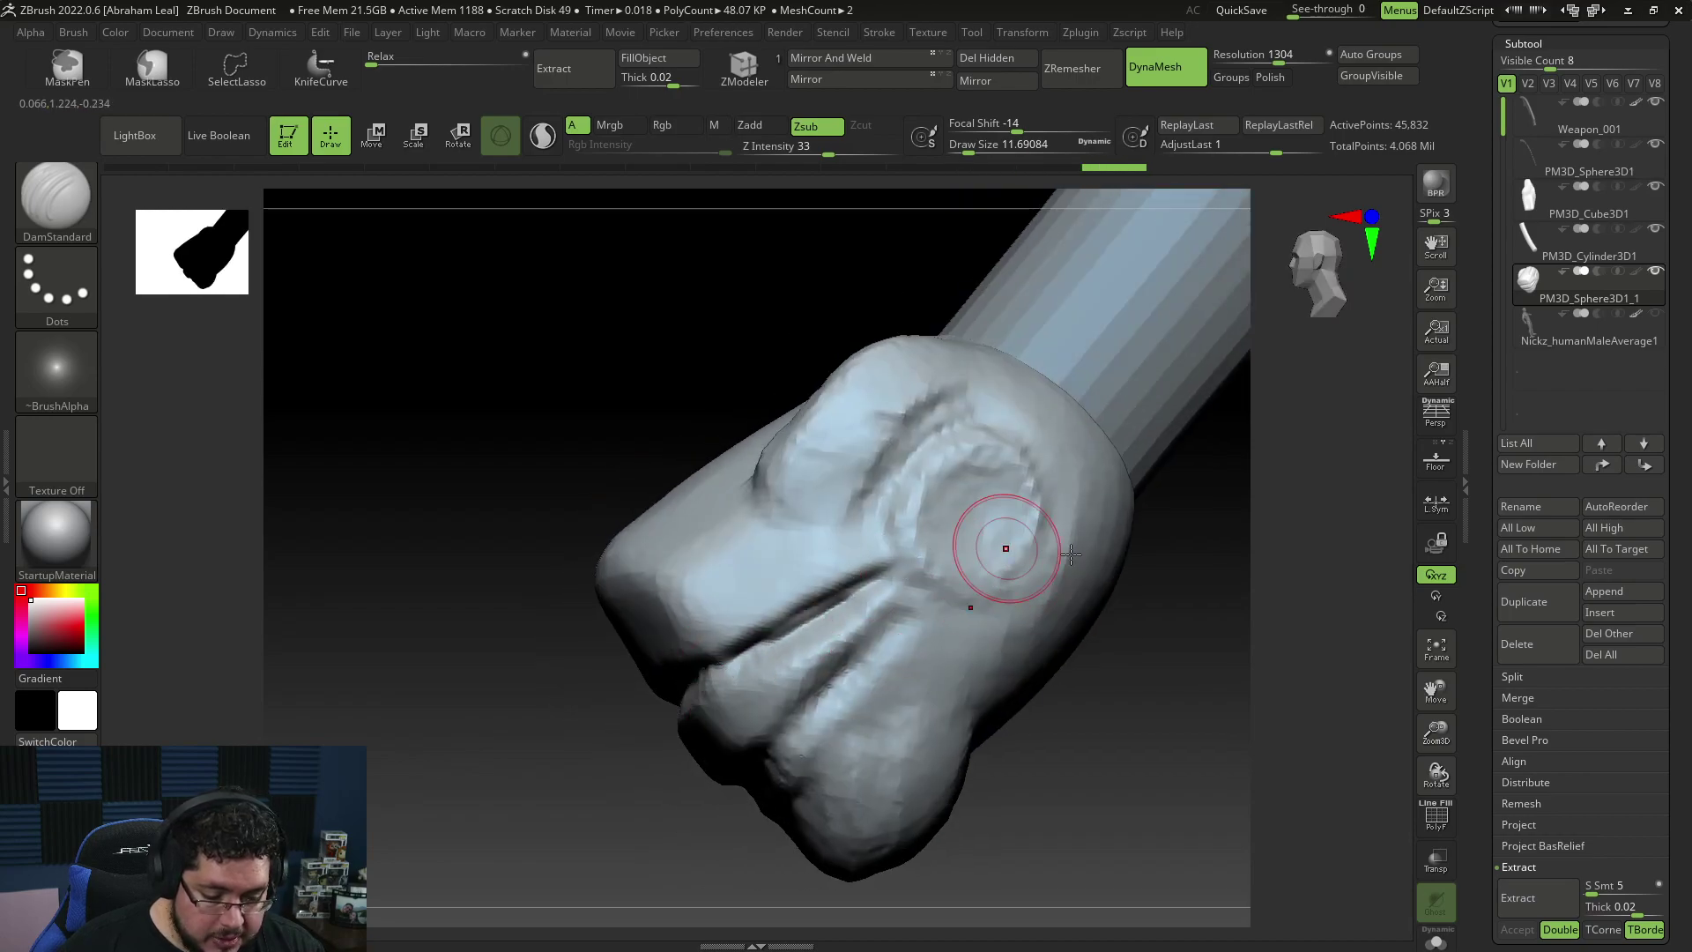
Step: Check the reference, and deepen the mouth corner below the round side disc with DamStandard at draw size about 9.4
{"action": "key", "text": "alt+Tab"}
{"action": "key", "text": "alt+Tab"}
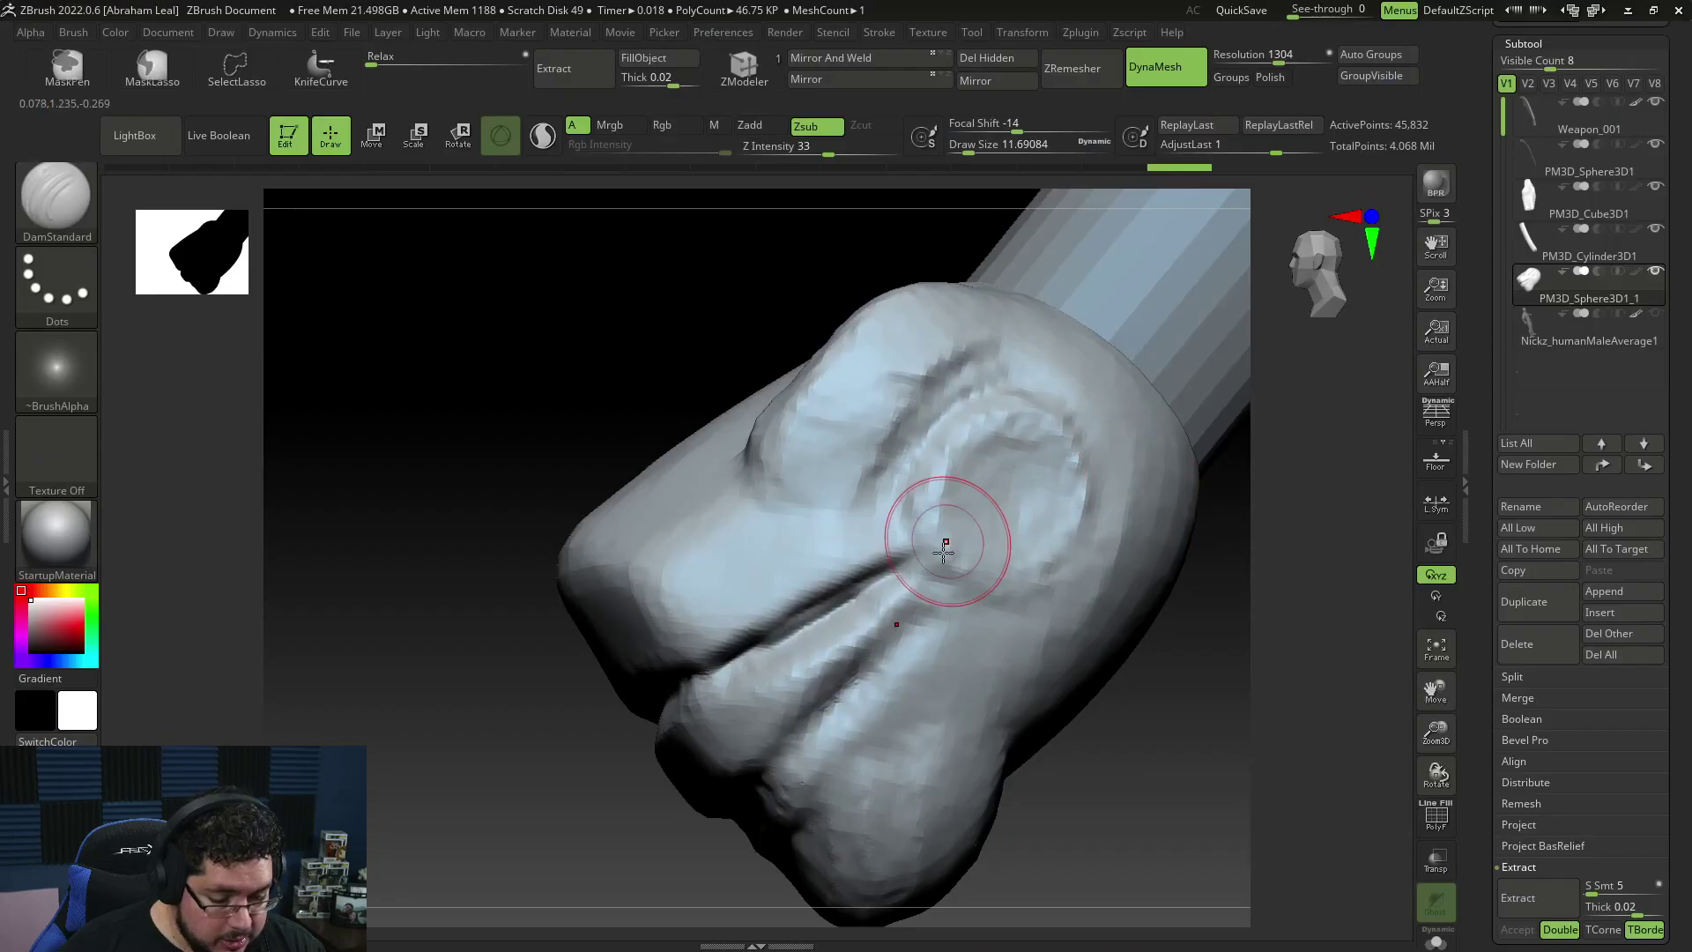
{"action": "mouse_move", "coordinate": [891, 559]}
{"action": "left_mouse_down"}
{"action": "mouse_move", "coordinate": [938, 540]}
{"action": "mouse_move", "coordinate": [860, 573]}
{"action": "left_mouse_up"}
{"action": "key", "text": "space"}
{"action": "left_click_drag", "start_coordinate": [931, 490], "coordinate": [922, 499]}
{"action": "key", "text": "space"}
{"action": "left_click_drag", "start_coordinate": [884, 582], "coordinate": [1005, 644]}
Step: Build up a curved band from the mouth corner around the lower edge of the round disc with ClayBuildup
{"action": "key", "text": "b"}
{"action": "key", "text": "c"}
{"action": "key", "text": "b"}
{"action": "key", "text": "b"}
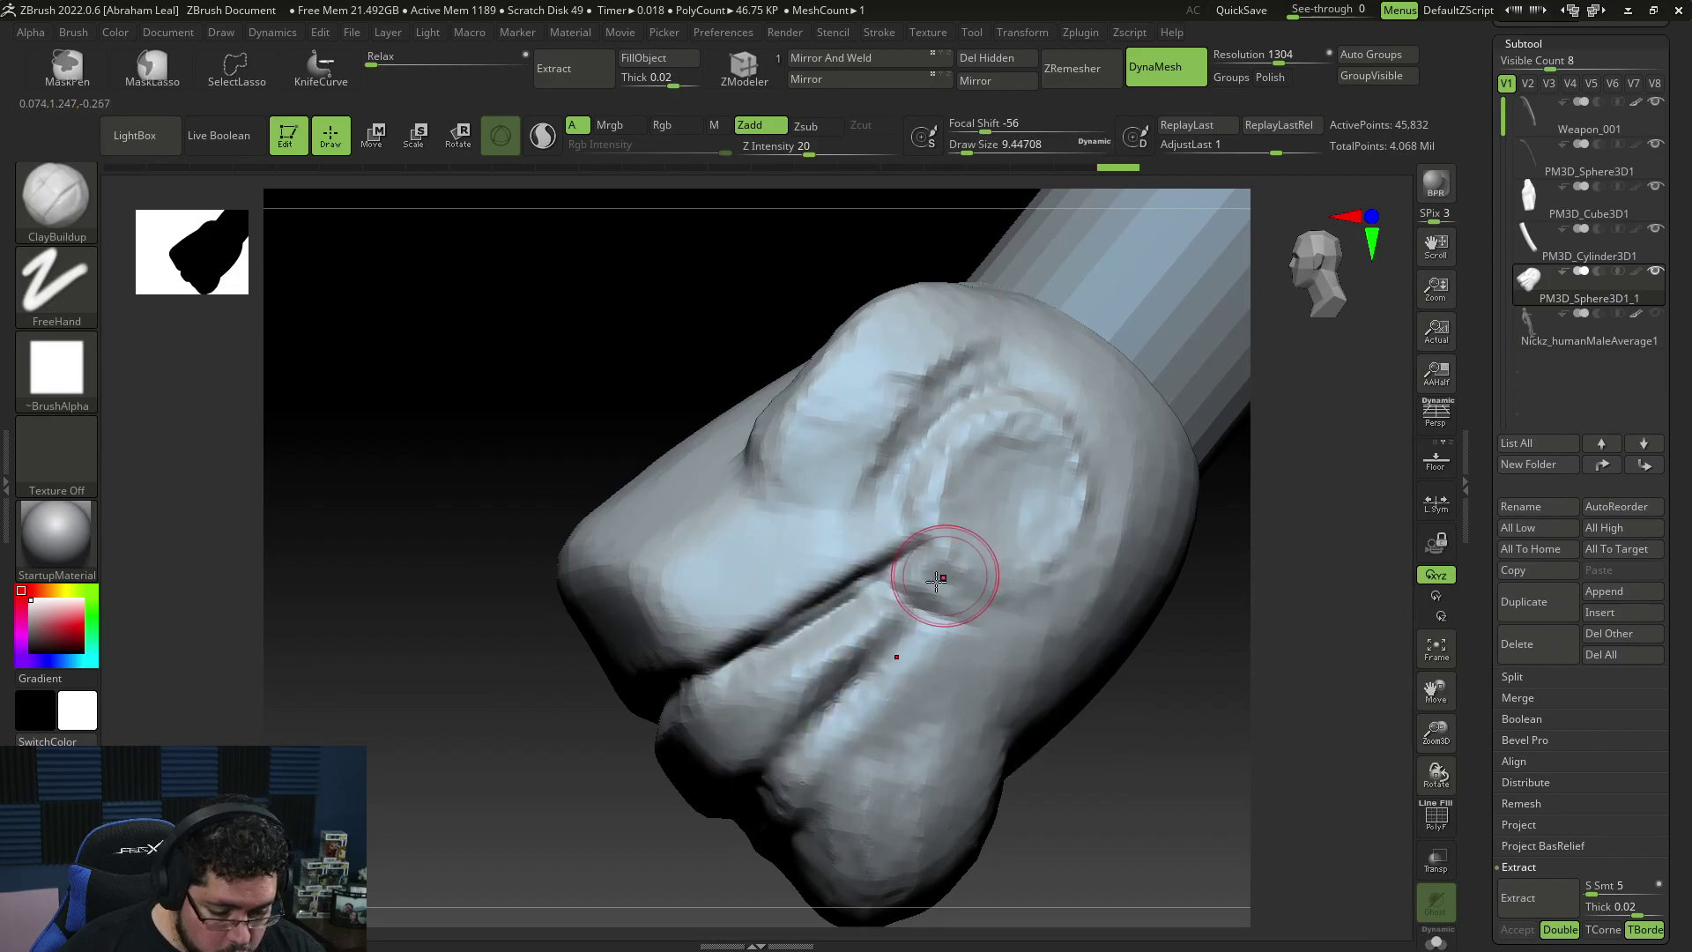
{"action": "mouse_move", "coordinate": [918, 591]}
{"action": "left_mouse_down"}
{"action": "mouse_move", "coordinate": [957, 609]}
{"action": "mouse_move", "coordinate": [932, 573]}
{"action": "mouse_move", "coordinate": [979, 597]}
{"action": "mouse_move", "coordinate": [1021, 560]}
{"action": "left_mouse_up"}
{"action": "key", "text": "space"}
{"action": "key", "text": "space"}
{"action": "key", "text": "space"}
{"action": "mouse_move", "coordinate": [921, 589]}
{"action": "left_mouse_down"}
{"action": "mouse_move", "coordinate": [954, 596]}
{"action": "mouse_move", "coordinate": [941, 572]}
{"action": "left_mouse_up"}
{"action": "mouse_move", "coordinate": [917, 585]}
{"action": "left_mouse_down"}
{"action": "mouse_move", "coordinate": [967, 602]}
{"action": "mouse_move", "coordinate": [1088, 520]}
{"action": "left_mouse_up"}
{"action": "mouse_move", "coordinate": [978, 602]}
{"action": "left_mouse_down"}
{"action": "mouse_move", "coordinate": [1046, 558]}
{"action": "mouse_move", "coordinate": [964, 605]}
{"action": "left_mouse_up"}
Step: Build up the upper lip ridge from the disc to the snout tip with ClayBuildup at draw size about 11.7
{"action": "left_click_drag", "start_coordinate": [1131, 713], "coordinate": [1112, 710]}
{"action": "key", "text": "space"}
{"action": "left_click_drag", "start_coordinate": [853, 585], "coordinate": [836, 585]}
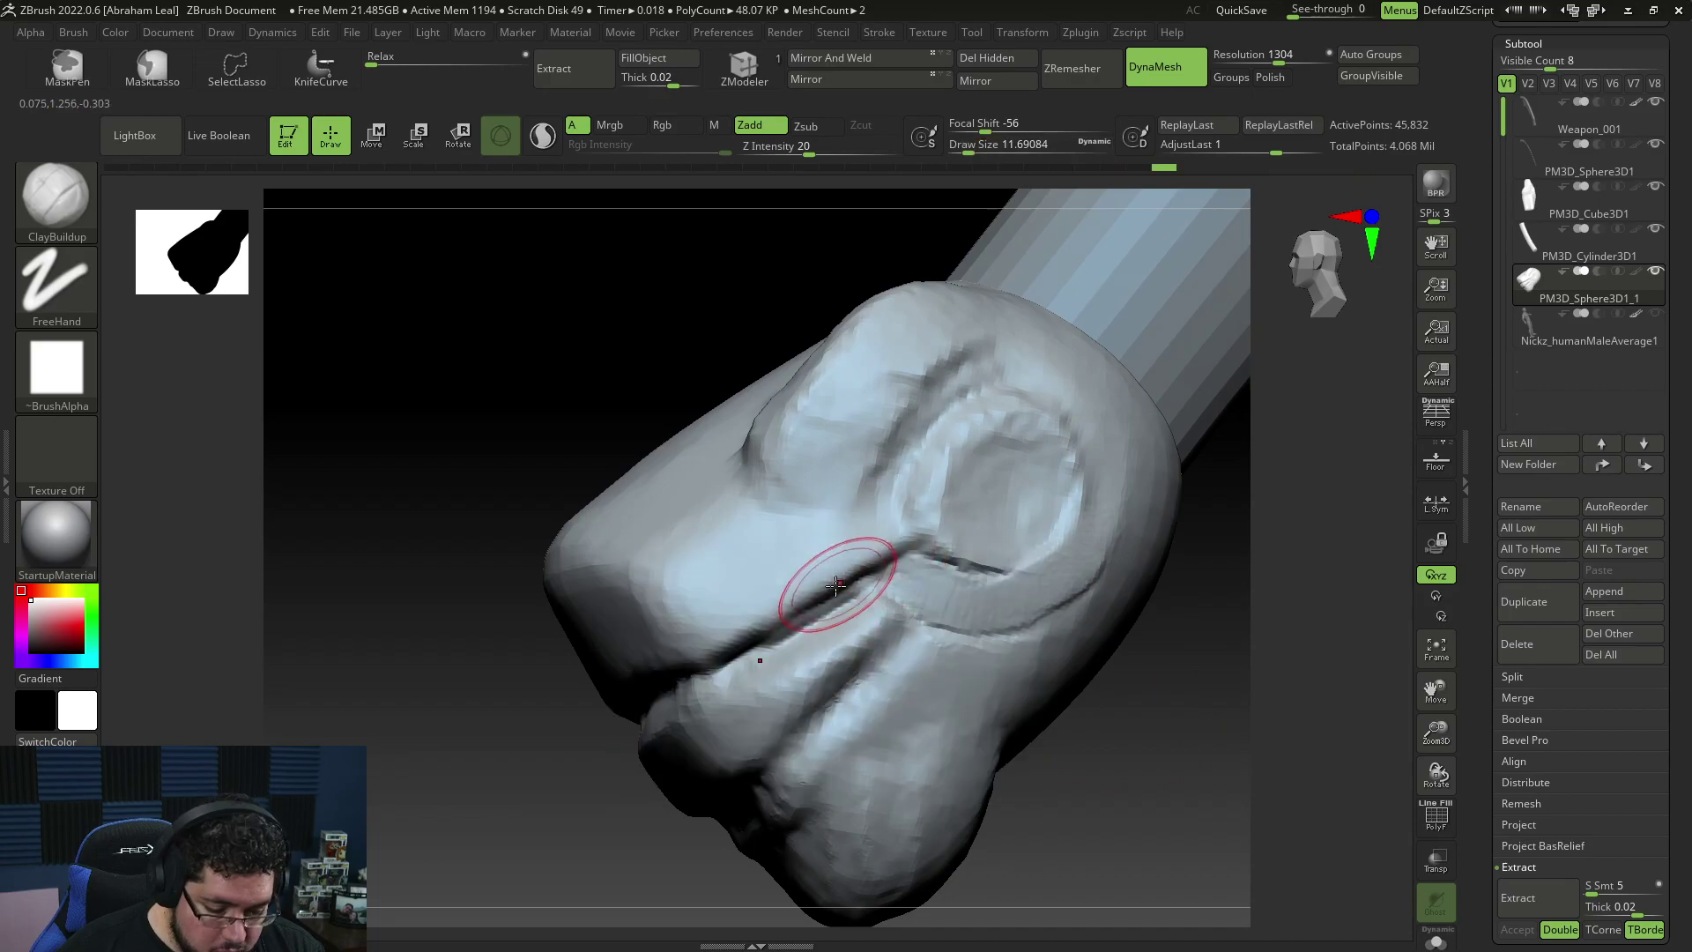
{"action": "left_click_drag", "start_coordinate": [903, 532], "coordinate": [724, 646]}
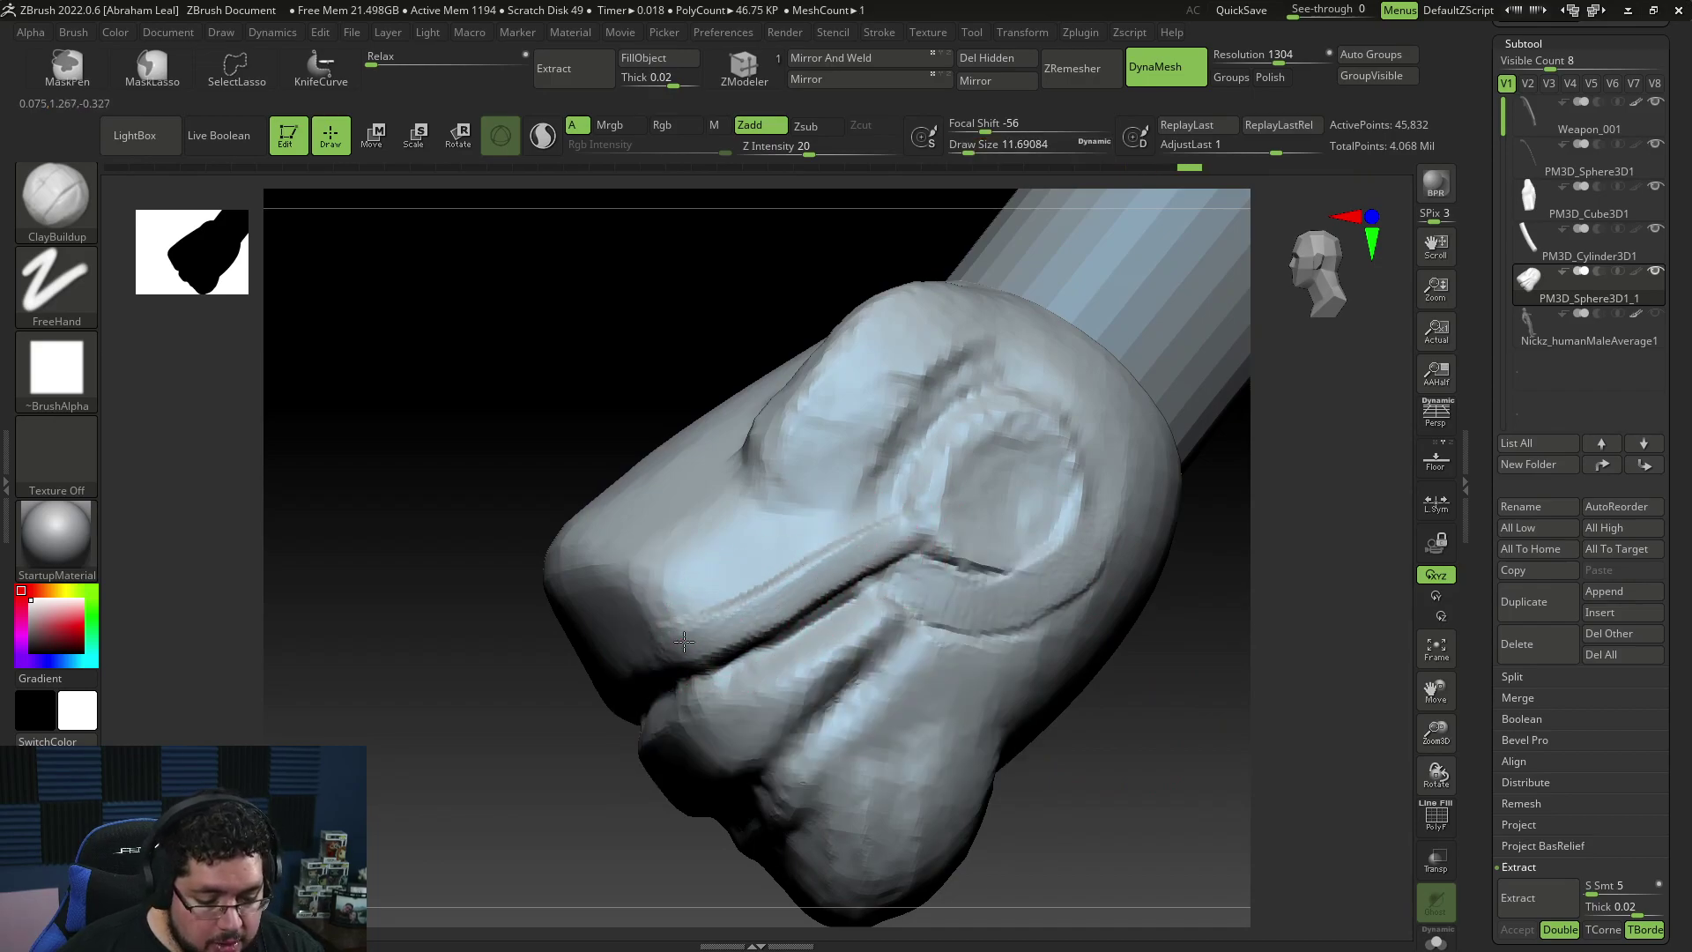
{"action": "mouse_move", "coordinate": [1131, 696]}
{"action": "left_mouse_down"}
{"action": "mouse_move", "coordinate": [631, 725]}
{"action": "mouse_move", "coordinate": [1057, 674]}
{"action": "left_mouse_up"}
{"action": "left_click_drag", "start_coordinate": [1071, 582], "coordinate": [1137, 564]}
{"action": "left_click_drag", "start_coordinate": [894, 601], "coordinate": [766, 686]}
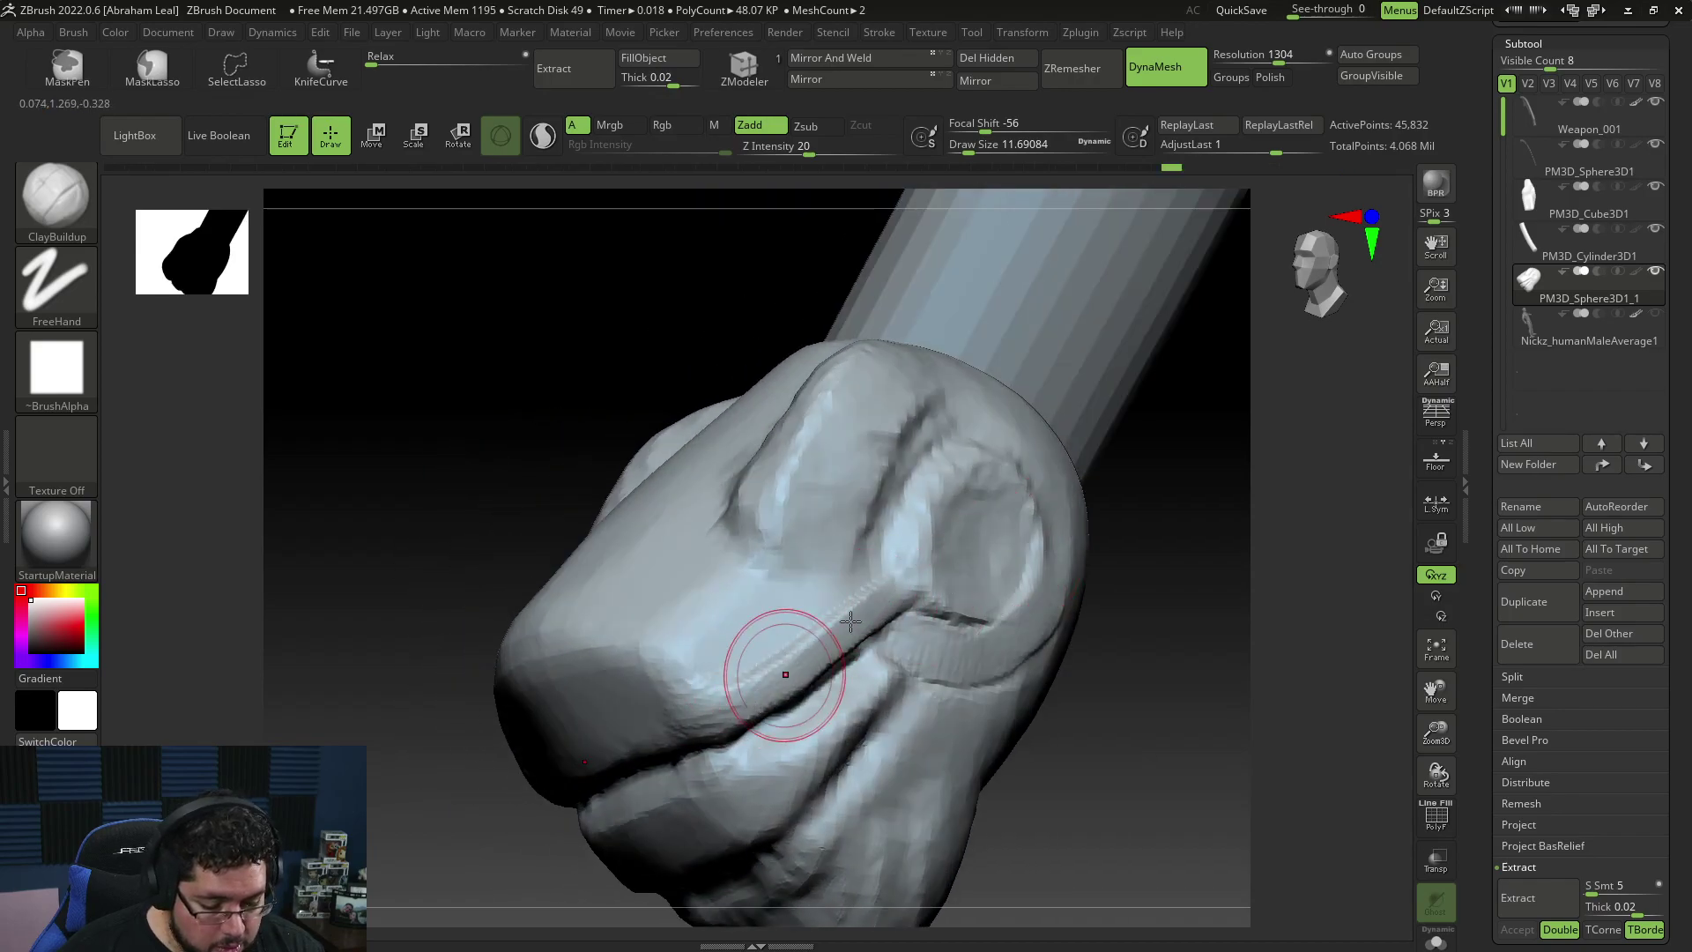
{"action": "left_click_drag", "start_coordinate": [848, 624], "coordinate": [702, 706]}
{"action": "left_click_drag", "start_coordinate": [860, 591], "coordinate": [732, 663]}
{"action": "mouse_move", "coordinate": [820, 613]}
{"action": "left_mouse_down"}
{"action": "mouse_move", "coordinate": [696, 690]}
{"action": "mouse_move", "coordinate": [800, 620]}
{"action": "mouse_move", "coordinate": [749, 661]}
{"action": "left_mouse_up"}
{"action": "mouse_move", "coordinate": [824, 613]}
{"action": "left_mouse_down"}
{"action": "mouse_move", "coordinate": [718, 683]}
{"action": "mouse_move", "coordinate": [833, 633]}
{"action": "mouse_move", "coordinate": [708, 696]}
{"action": "left_mouse_up"}
Step: Reduce the draw size to about 7.5 and refine the upper lip ridge near the mouth corner
{"action": "left_click_drag", "start_coordinate": [1113, 493], "coordinate": [1167, 483]}
{"action": "key", "text": "space"}
{"action": "left_click_drag", "start_coordinate": [1050, 498], "coordinate": [1060, 498]}
{"action": "key", "text": "space"}
{"action": "left_click_drag", "start_coordinate": [826, 675], "coordinate": [813, 675]}
{"action": "left_click_drag", "start_coordinate": [905, 590], "coordinate": [807, 660]}
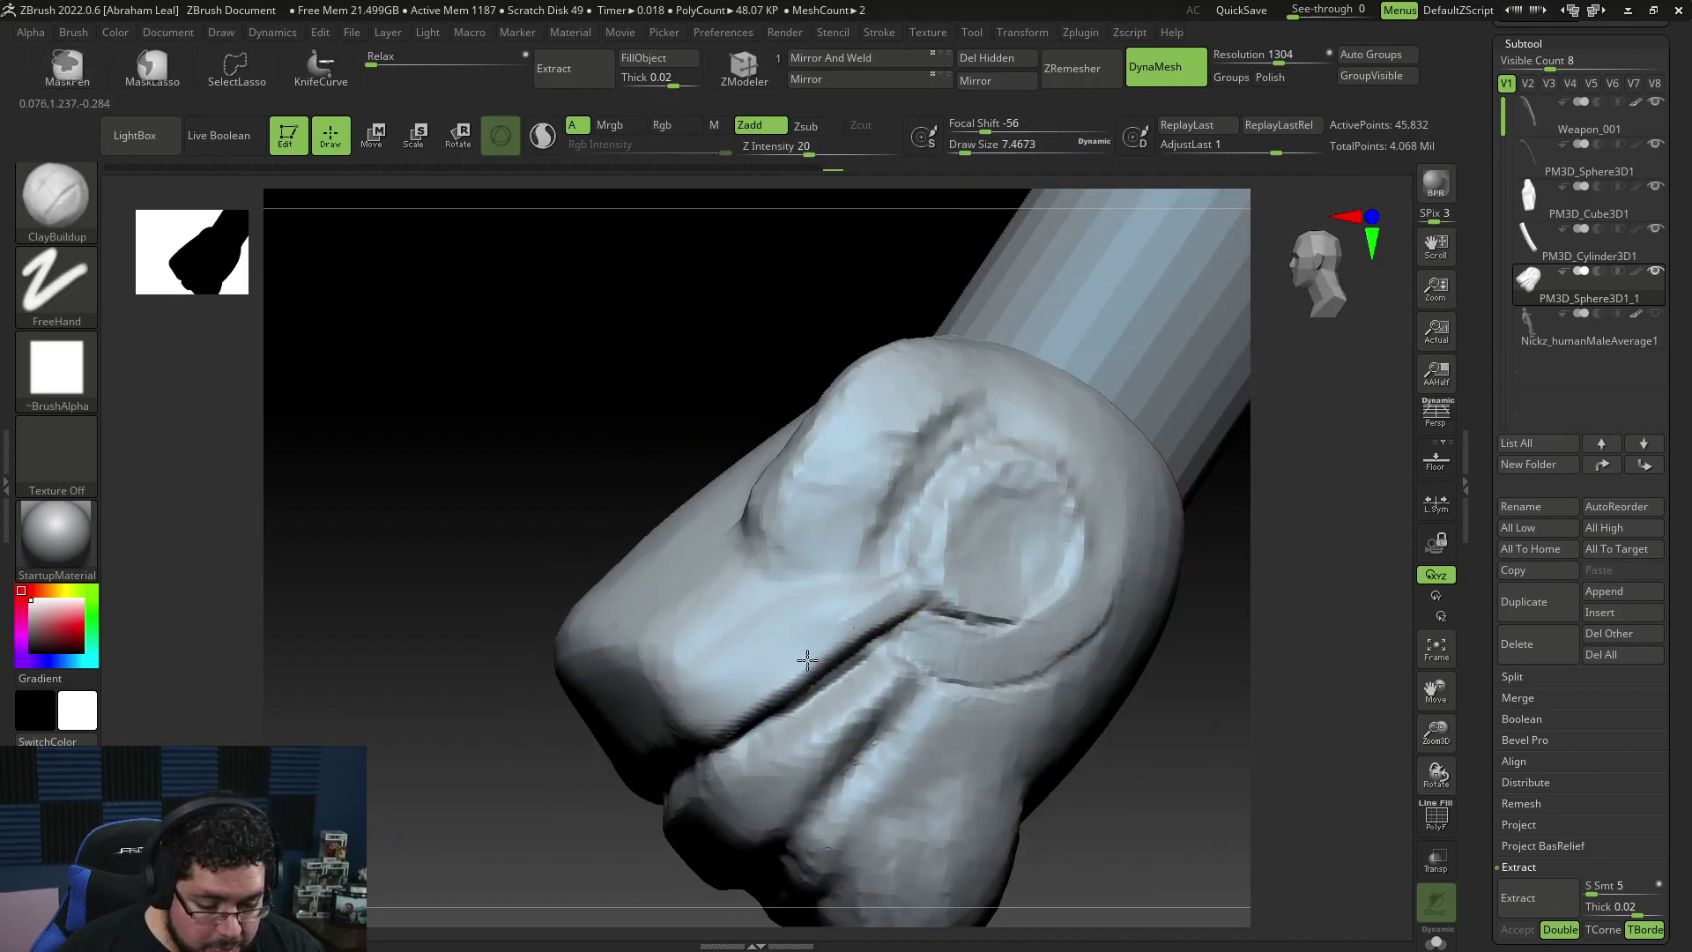
Step: Carve a groove around the front and lower edge of the round side disc with DamStandard at draw size about 7.5
{"action": "mouse_move", "coordinate": [1202, 607]}
{"action": "left_mouse_down"}
{"action": "mouse_move", "coordinate": [937, 529]}
{"action": "mouse_move", "coordinate": [886, 636]}
{"action": "mouse_move", "coordinate": [908, 667]}
{"action": "left_mouse_up"}
{"action": "key", "text": "b"}
{"action": "key", "text": "d"}
{"action": "key", "text": "s"}
{"action": "key", "text": "space"}
{"action": "left_click_drag", "start_coordinate": [889, 597], "coordinate": [912, 668]}
{"action": "left_click_drag", "start_coordinate": [891, 558], "coordinate": [886, 646]}
{"action": "mouse_move", "coordinate": [908, 520]}
{"action": "left_mouse_down"}
{"action": "mouse_move", "coordinate": [874, 601]}
{"action": "mouse_move", "coordinate": [960, 503]}
{"action": "mouse_move", "coordinate": [861, 578]}
{"action": "mouse_move", "coordinate": [864, 653]}
{"action": "mouse_move", "coordinate": [908, 670]}
{"action": "left_mouse_up"}
{"action": "mouse_move", "coordinate": [886, 630]}
{"action": "left_mouse_down"}
{"action": "mouse_move", "coordinate": [904, 676]}
{"action": "mouse_move", "coordinate": [885, 662]}
{"action": "left_mouse_up"}
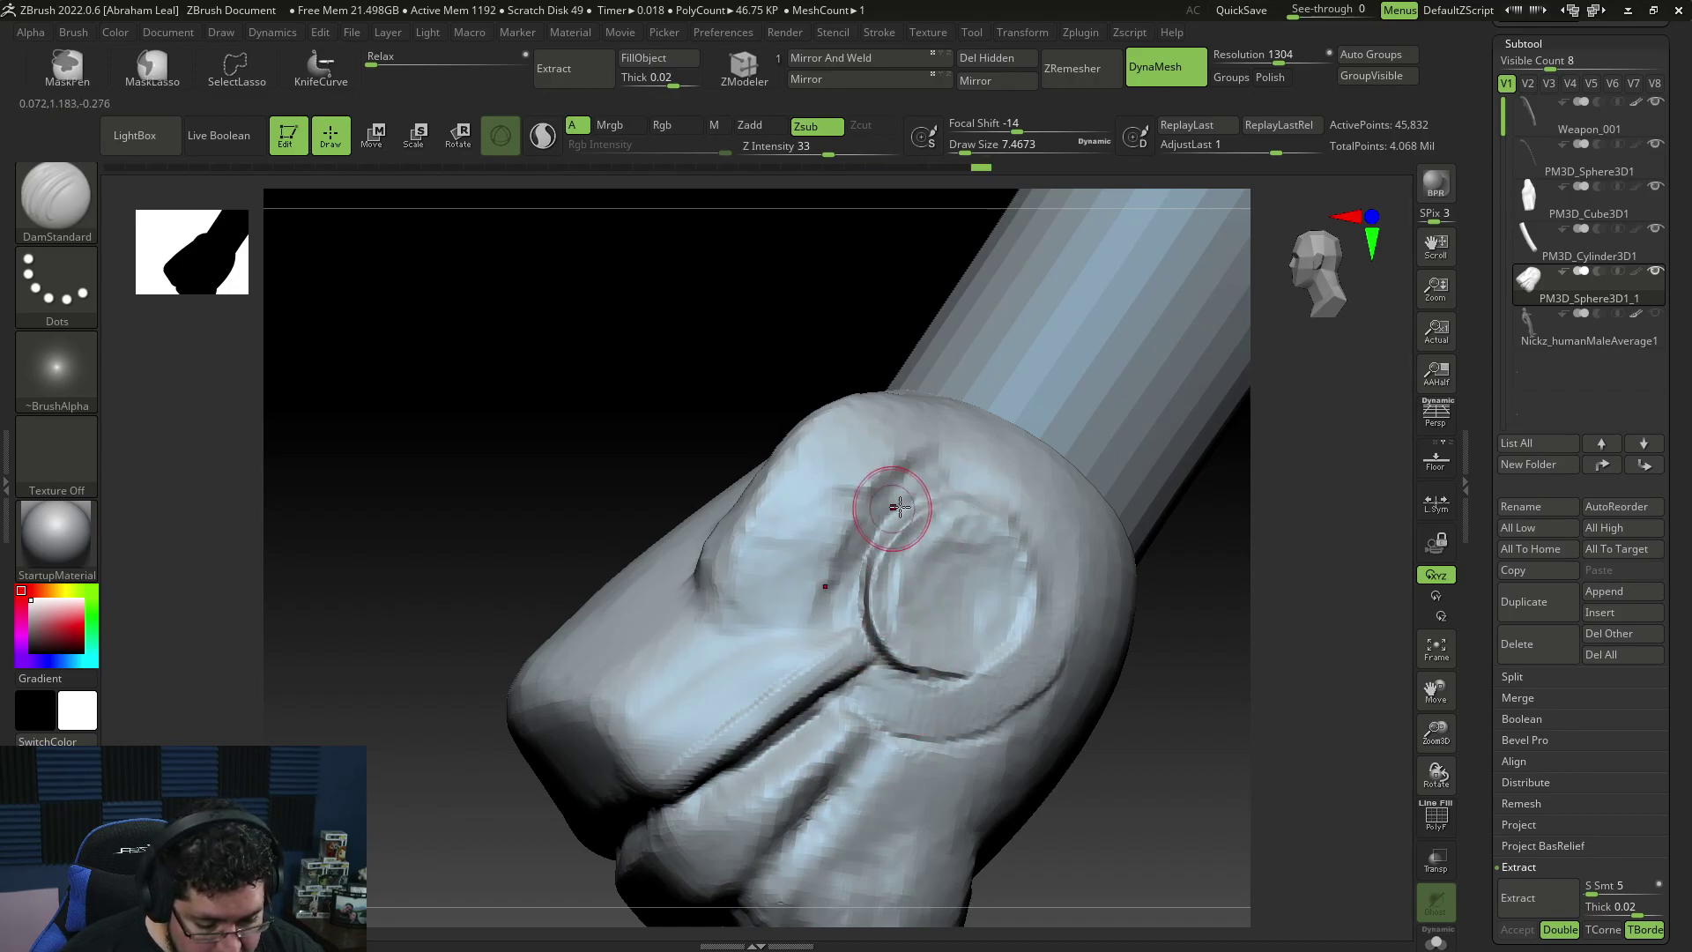
Step: Deepen the groove along the disc's front edge and isolate the serpent head from the rest of the weapon
{"action": "left_click_drag", "start_coordinate": [1155, 564], "coordinate": [1137, 554]}
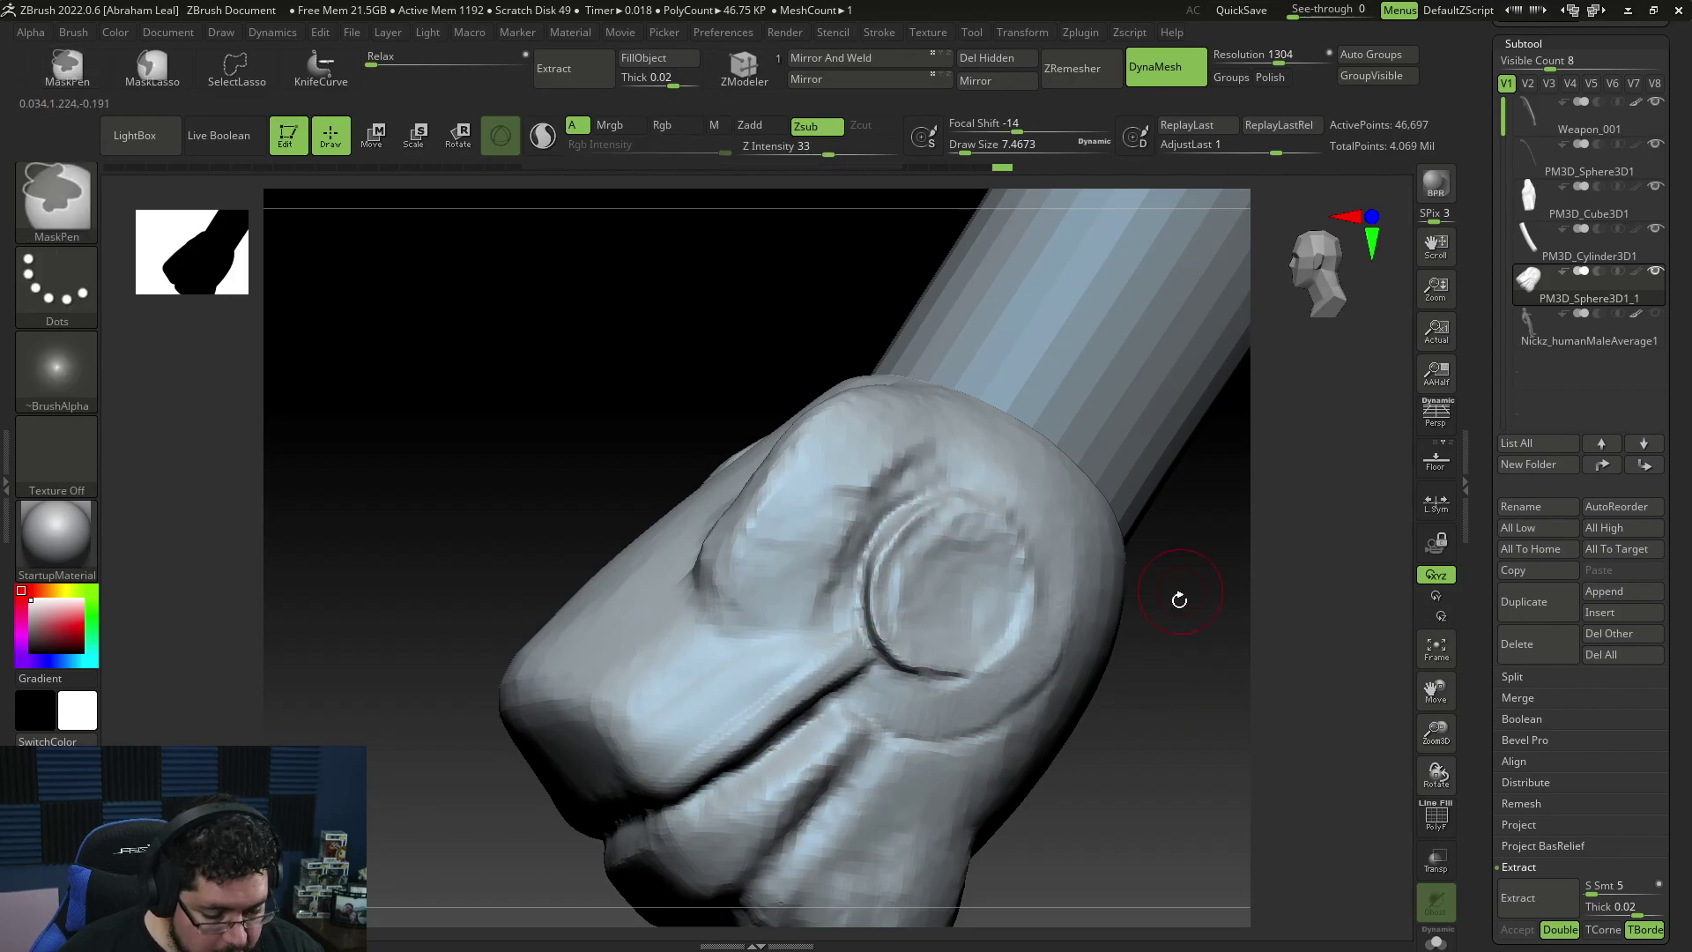
{"action": "right_click_drag", "start_coordinate": [1178, 597], "coordinate": [1163, 606]}
{"action": "left_click_drag", "start_coordinate": [895, 501], "coordinate": [908, 670]}
{"action": "right_click_drag", "start_coordinate": [1080, 696], "coordinate": [1033, 734]}
{"action": "right_click_drag", "start_coordinate": [1181, 412], "coordinate": [1114, 382]}
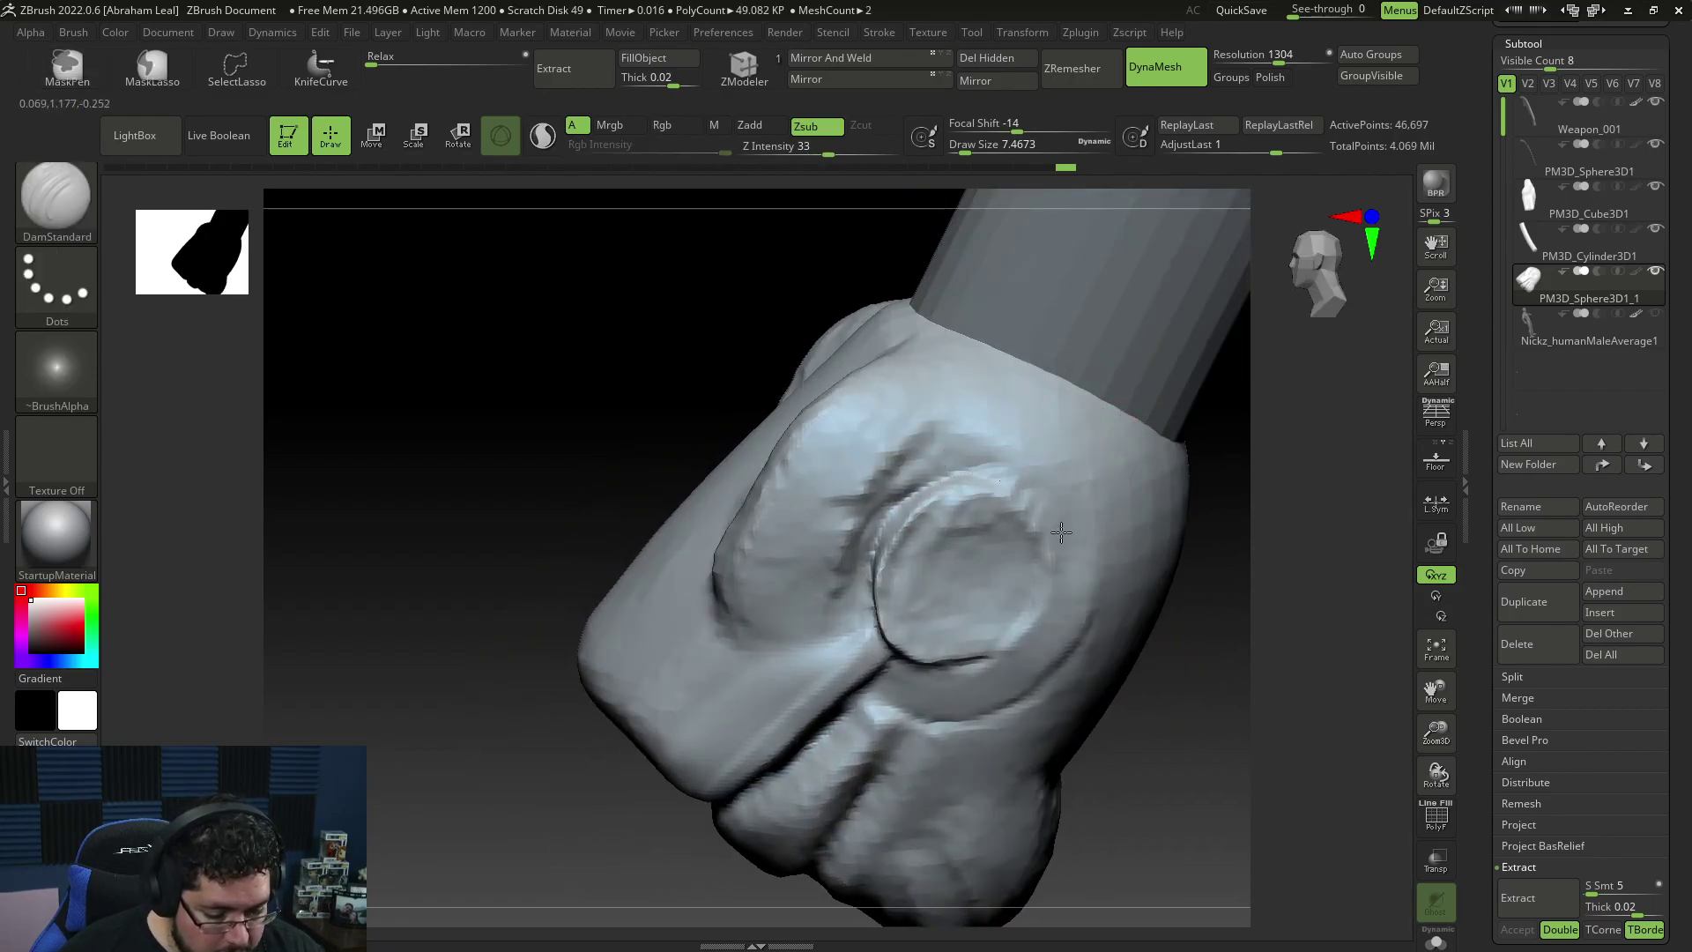
{"action": "right_click_drag", "start_coordinate": [1157, 640], "coordinate": [1118, 641]}
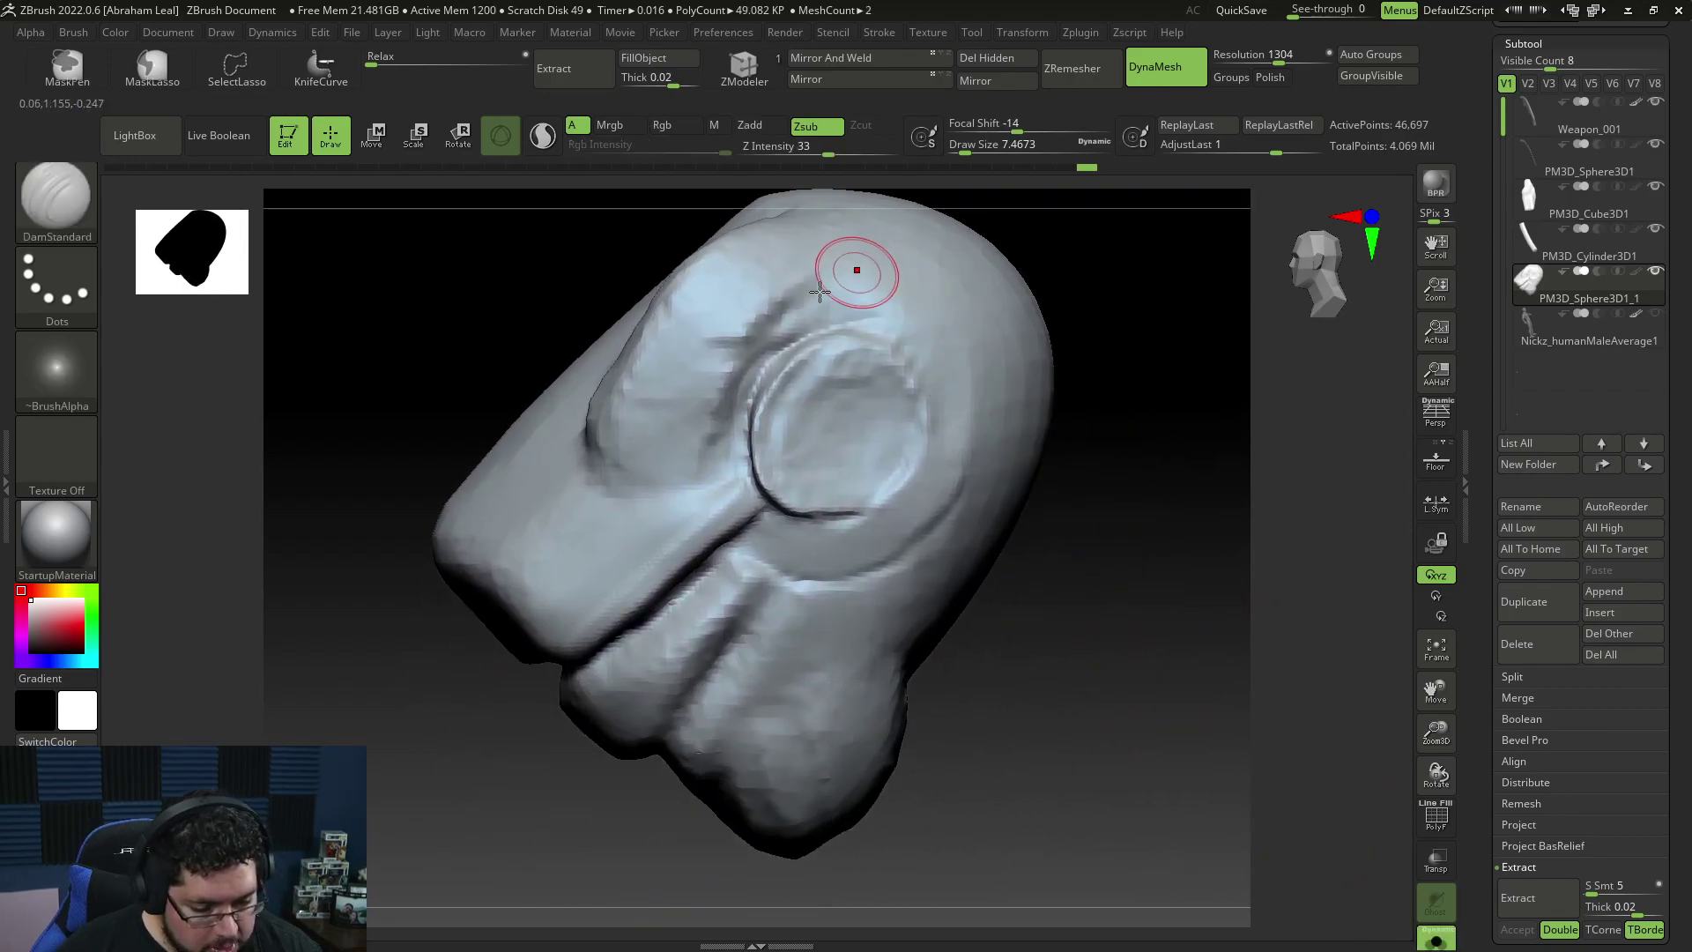
{"action": "mouse_move", "coordinate": [854, 327]}
{"action": "left_mouse_down"}
{"action": "mouse_move", "coordinate": [990, 424]}
{"action": "mouse_move", "coordinate": [997, 449]}
{"action": "left_mouse_up"}
{"action": "mouse_move", "coordinate": [914, 340]}
{"action": "left_mouse_down"}
{"action": "mouse_move", "coordinate": [971, 481]}
{"action": "mouse_move", "coordinate": [980, 436]}
{"action": "left_mouse_up"}
{"action": "key", "text": "ctrl+z"}
{"action": "key", "text": "ctrl+z"}
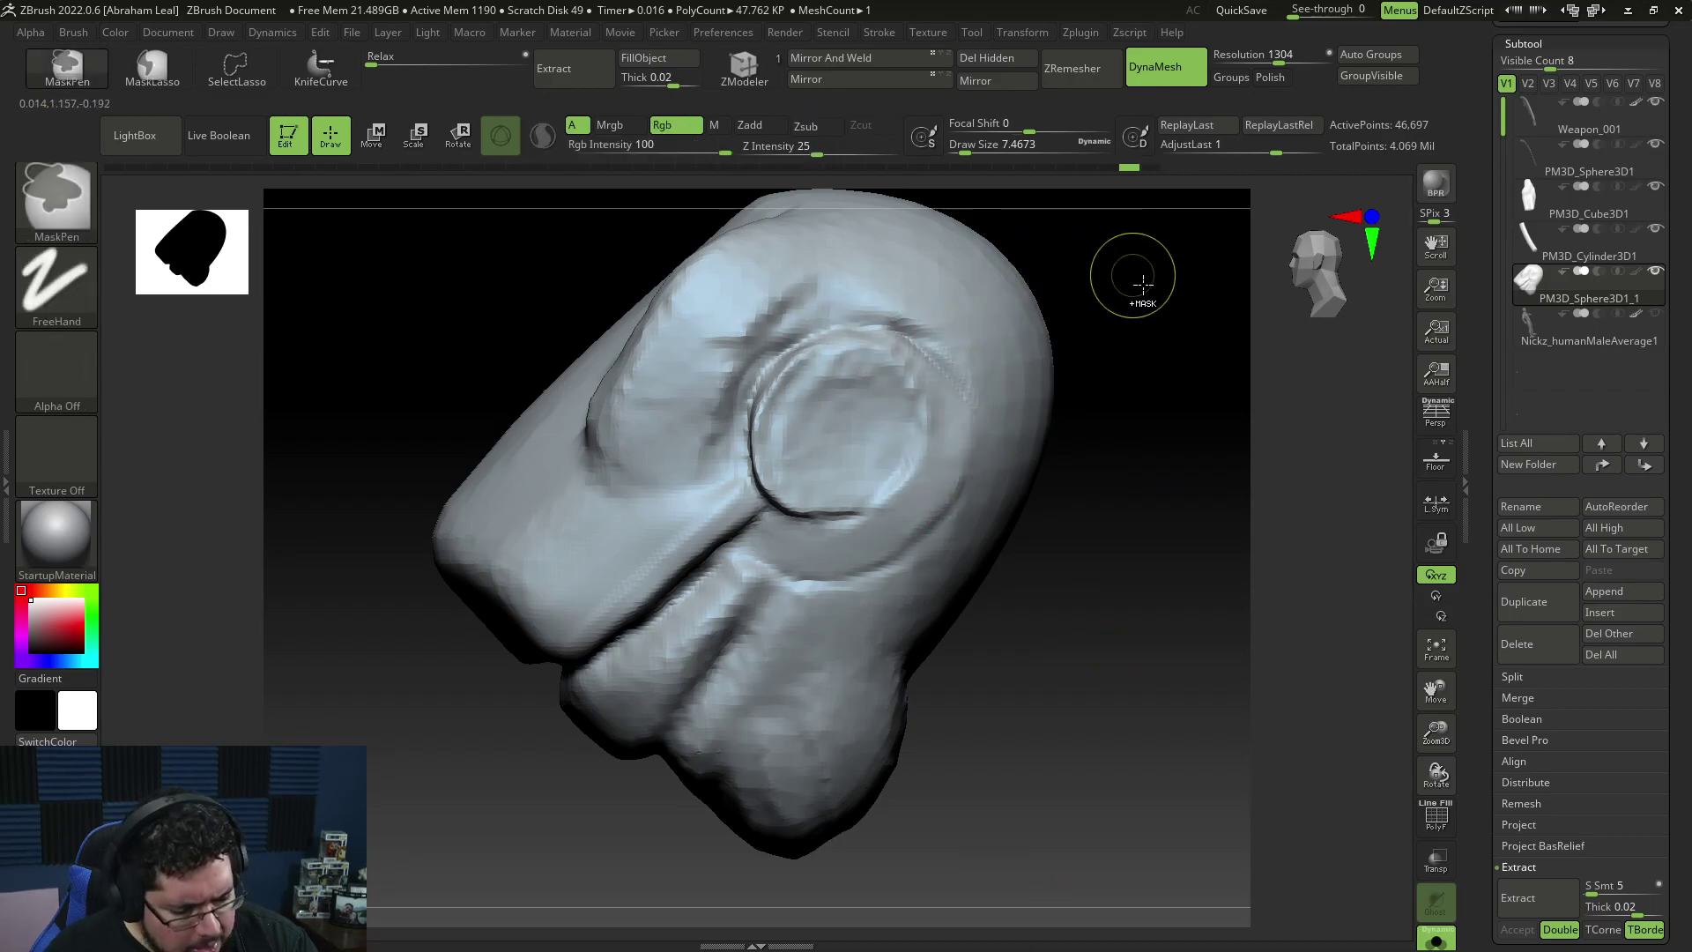
Step: Adjust DamStandard's Lazy Mouse settings and carve the disc's outer ring from its upper rim around the back to the mouth corner
{"action": "left_click", "coordinate": [879, 33]}
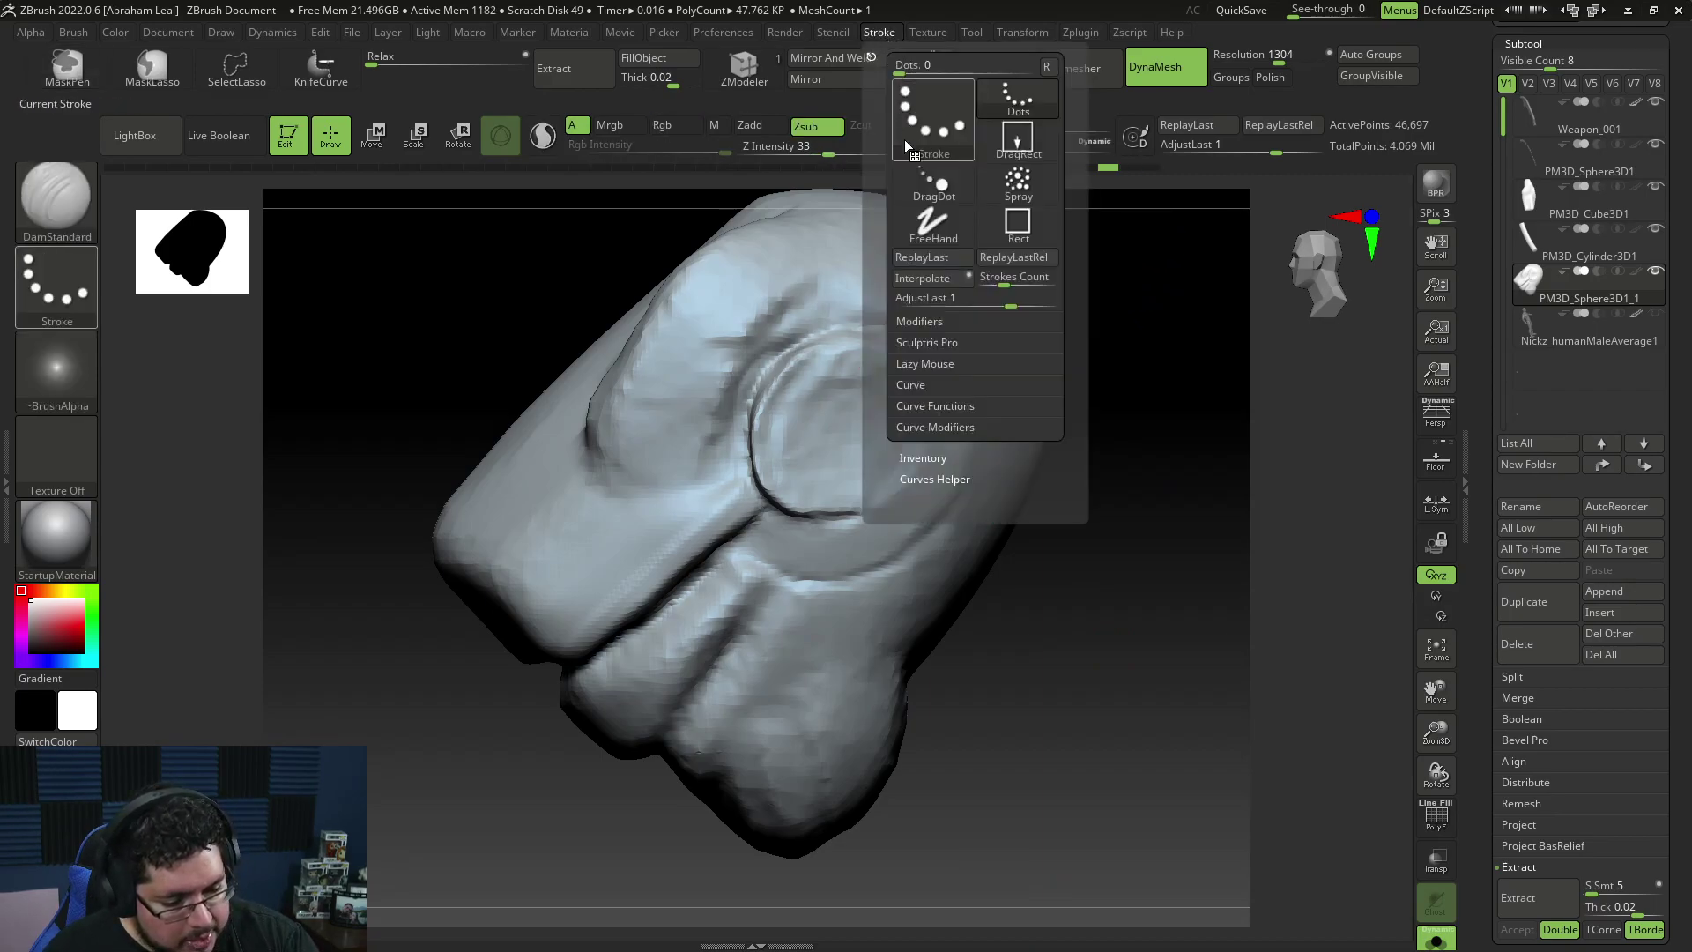
{"action": "left_click", "coordinate": [940, 364]}
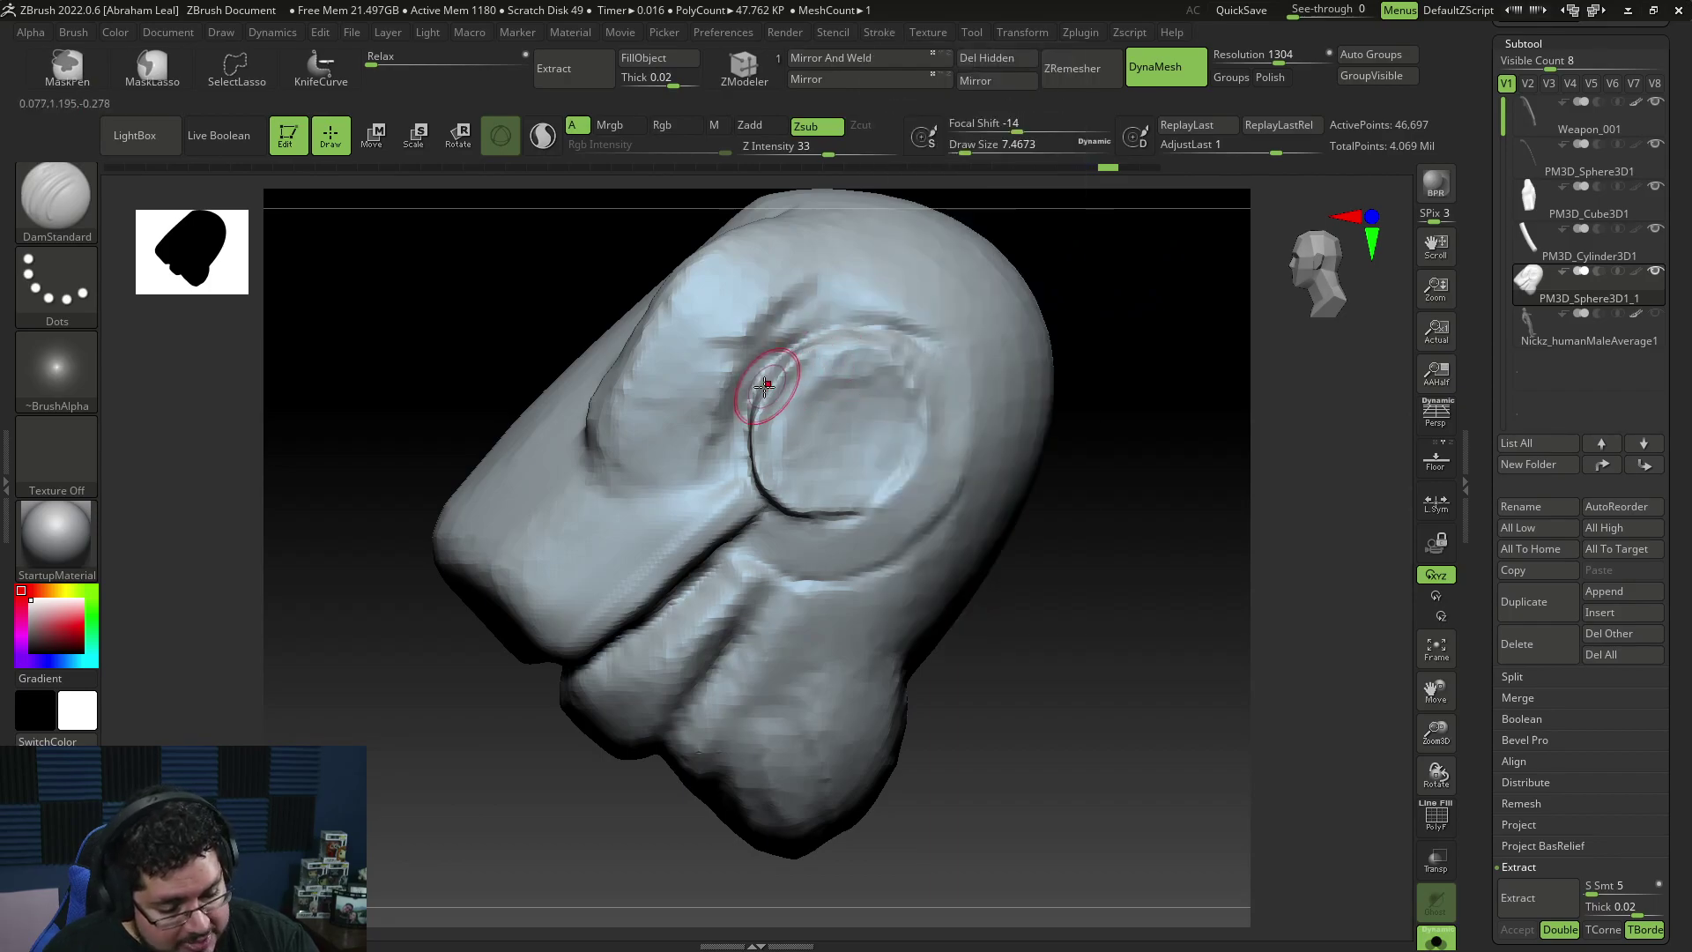
{"action": "left_click_drag", "start_coordinate": [898, 333], "coordinate": [936, 363]}
{"action": "key", "text": "ctrl+z"}
{"action": "left_click_drag", "start_coordinate": [807, 341], "coordinate": [906, 352]}
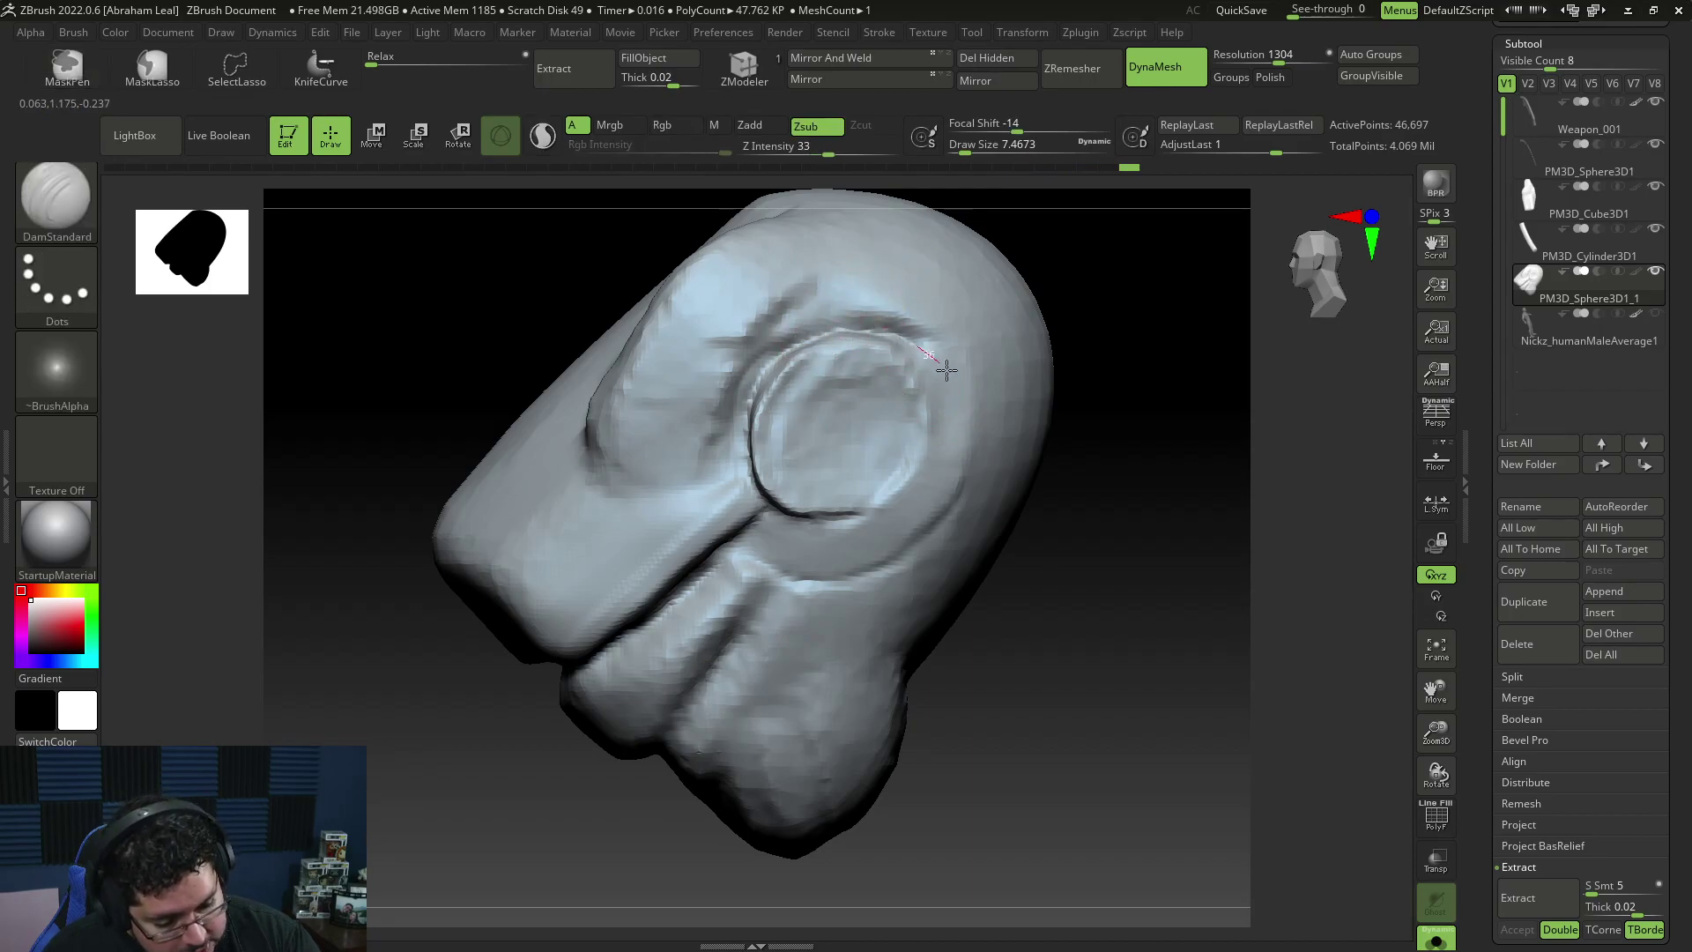
{"action": "left_click_drag", "start_coordinate": [955, 525], "coordinate": [963, 473]}
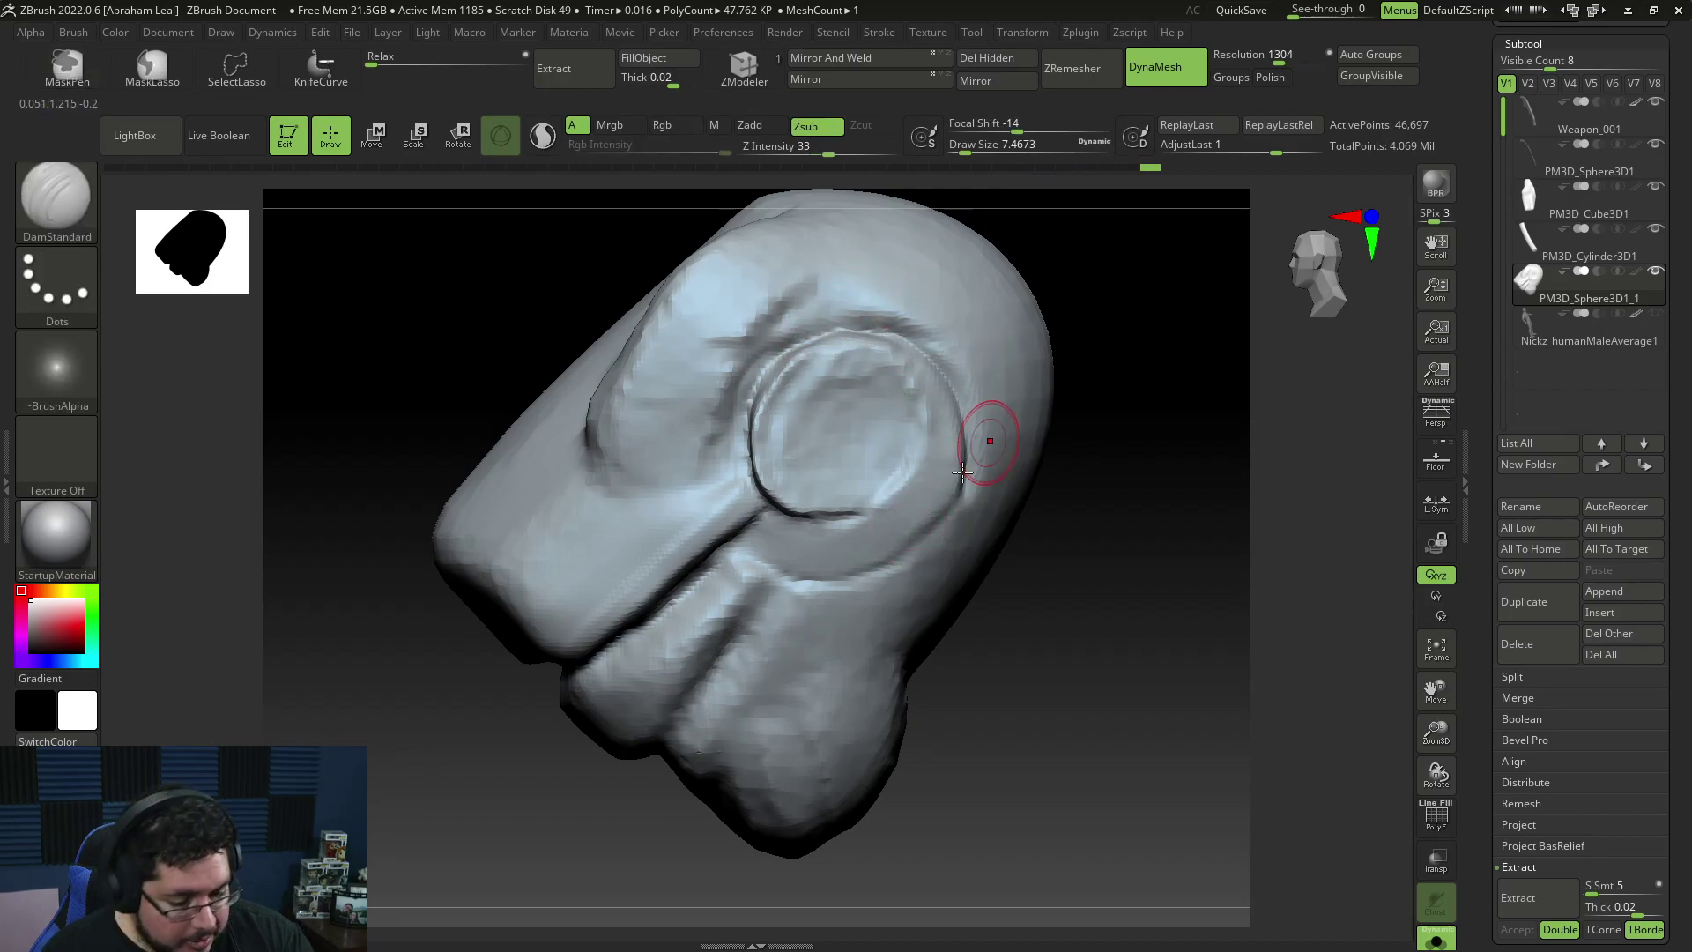
{"action": "left_click_drag", "start_coordinate": [886, 541], "coordinate": [730, 555]}
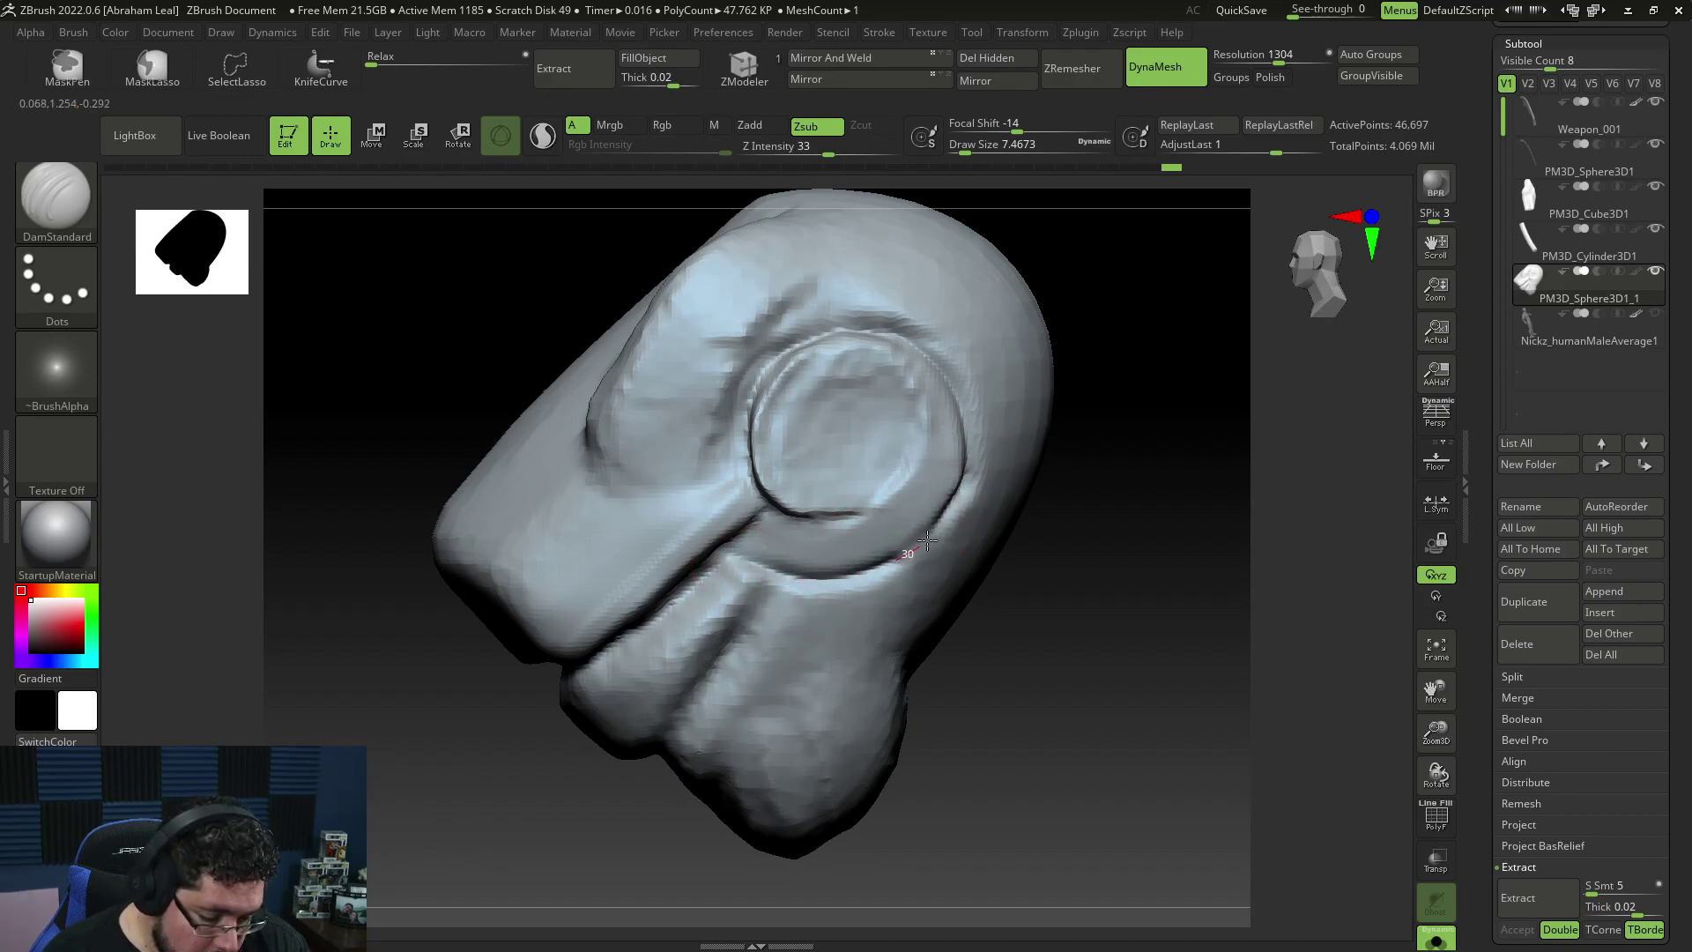
{"action": "left_click_drag", "start_coordinate": [962, 489], "coordinate": [912, 526]}
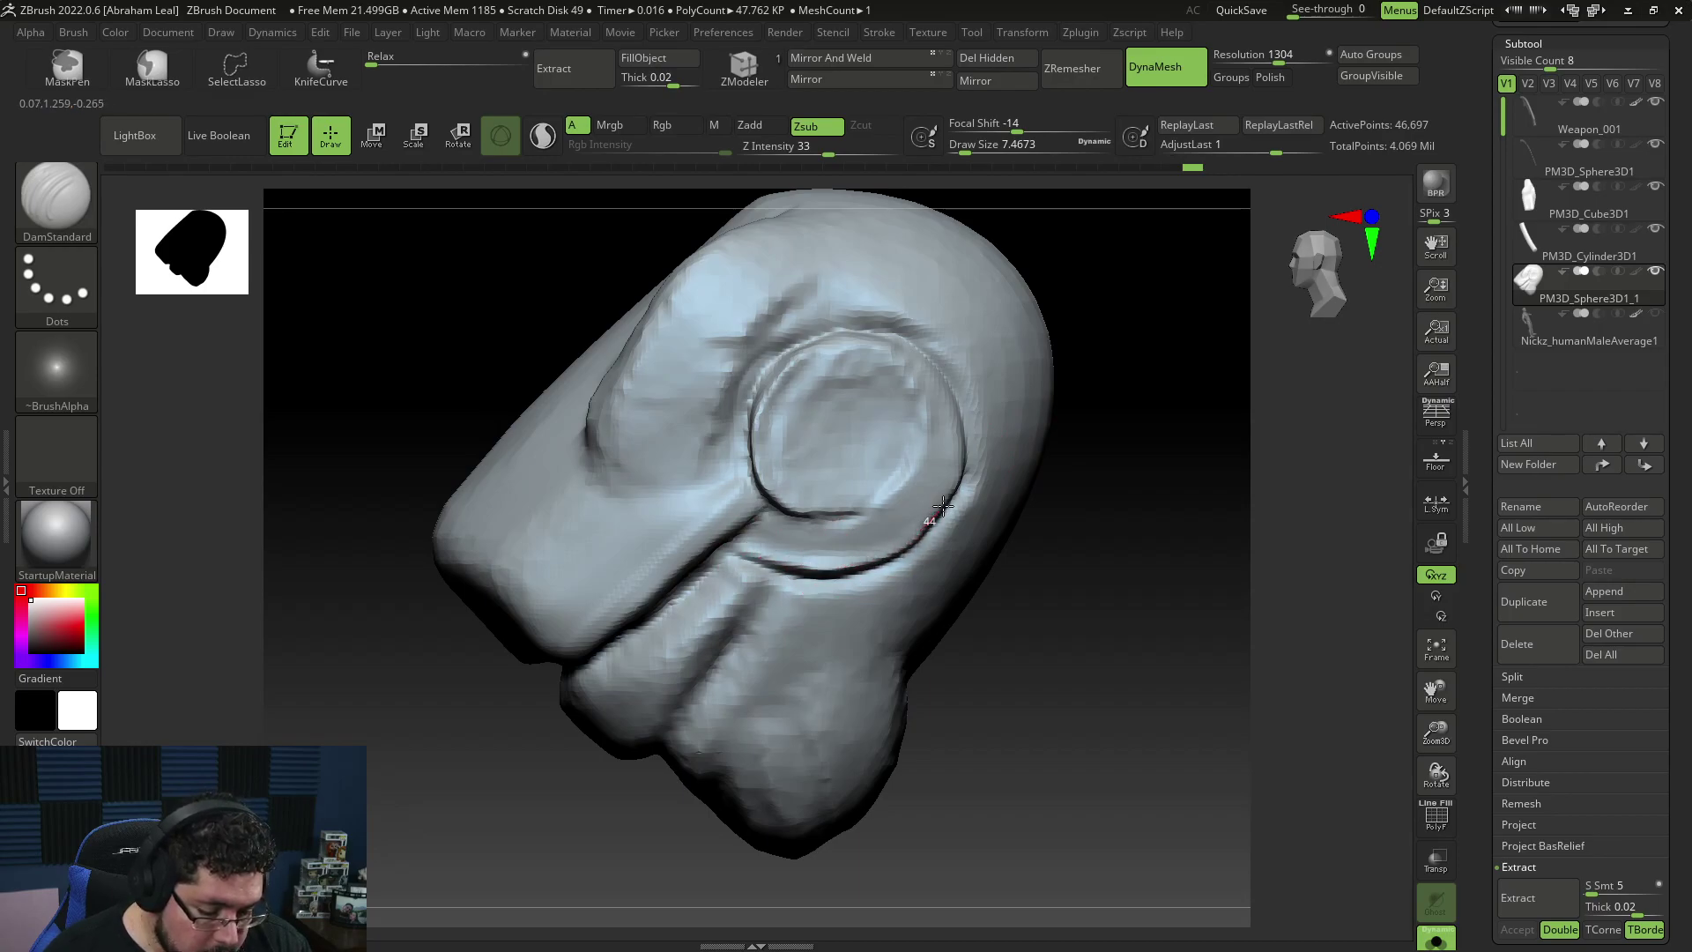
Step: Deepen the outer ring groove along the disc's front, upper back and lower back edges
{"action": "left_click_drag", "start_coordinate": [1096, 419], "coordinate": [1070, 491], "text": "alt"}
{"action": "left_click_drag", "start_coordinate": [772, 575], "coordinate": [732, 496]}
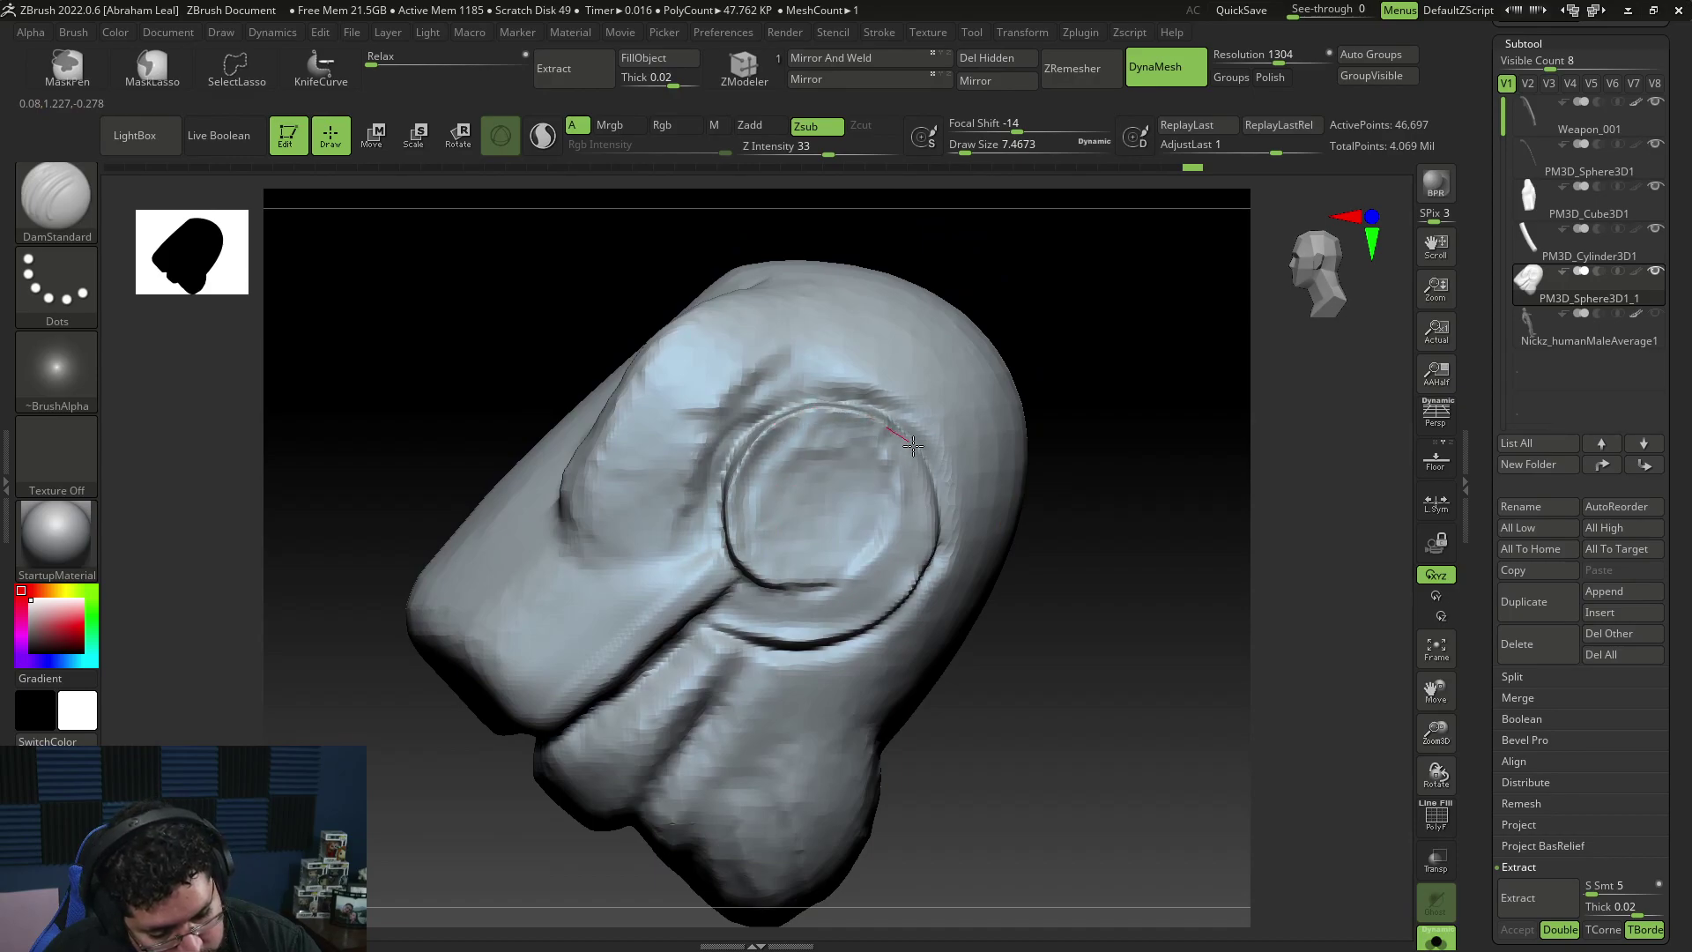
{"action": "left_click_drag", "start_coordinate": [915, 585], "coordinate": [853, 620]}
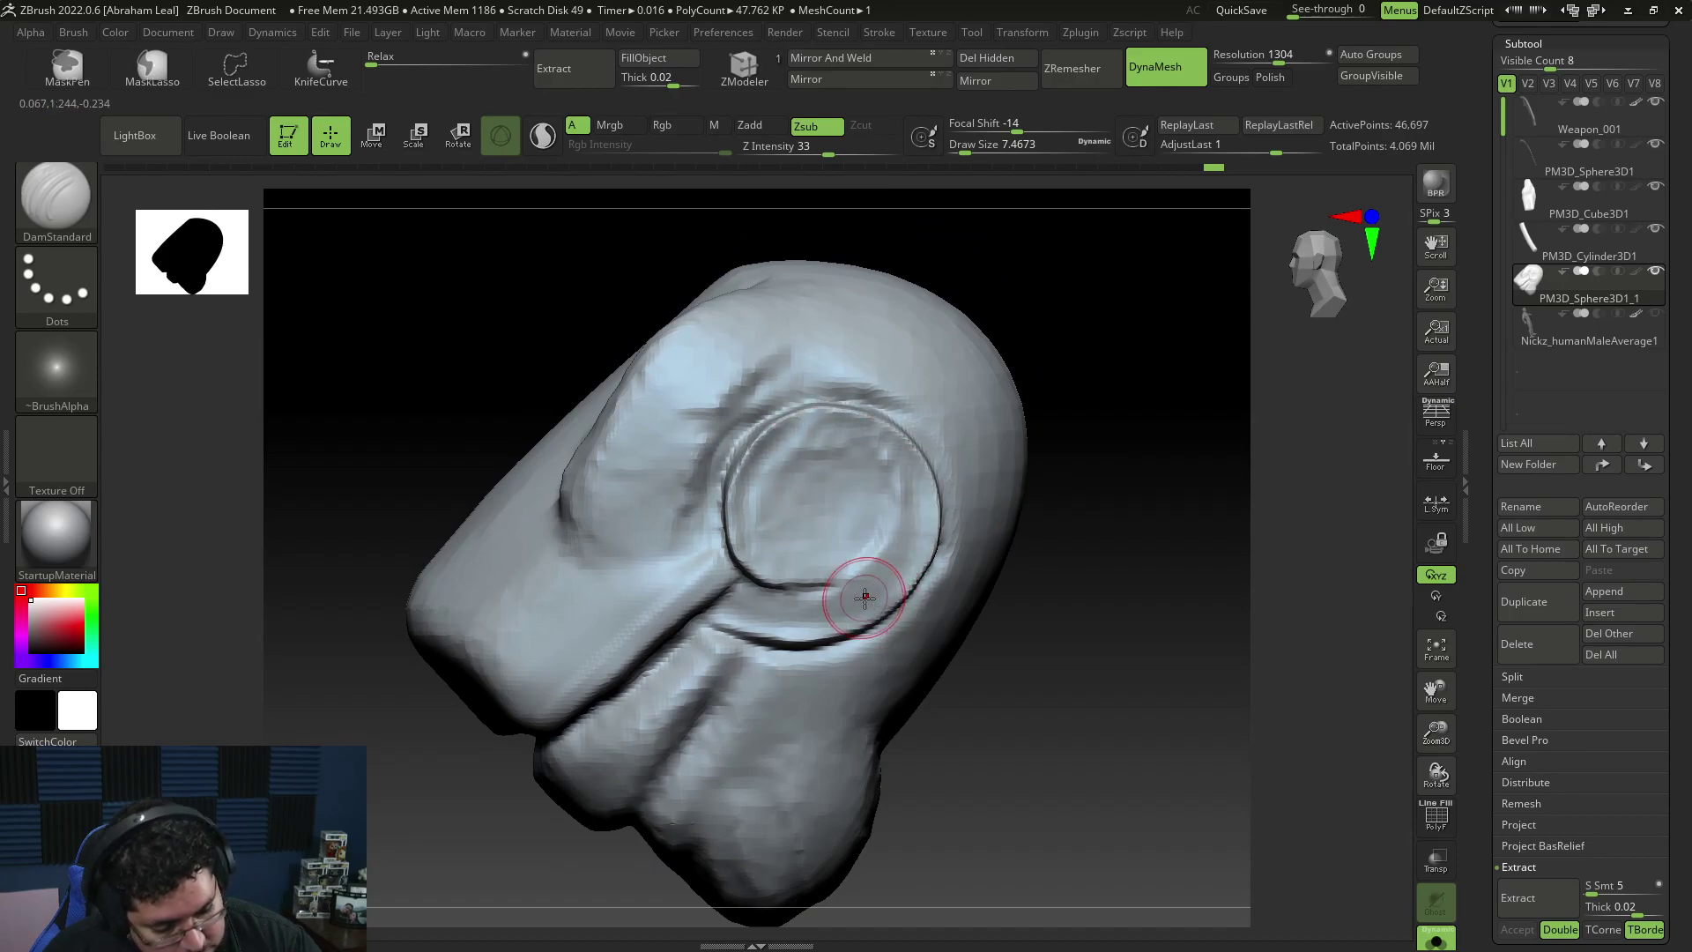
Step: Smooth the rough surface inside the round disc
{"action": "left_click_drag", "start_coordinate": [1124, 617], "coordinate": [1035, 635]}
{"action": "left_click_drag", "start_coordinate": [872, 544], "coordinate": [859, 464], "text": "shift"}
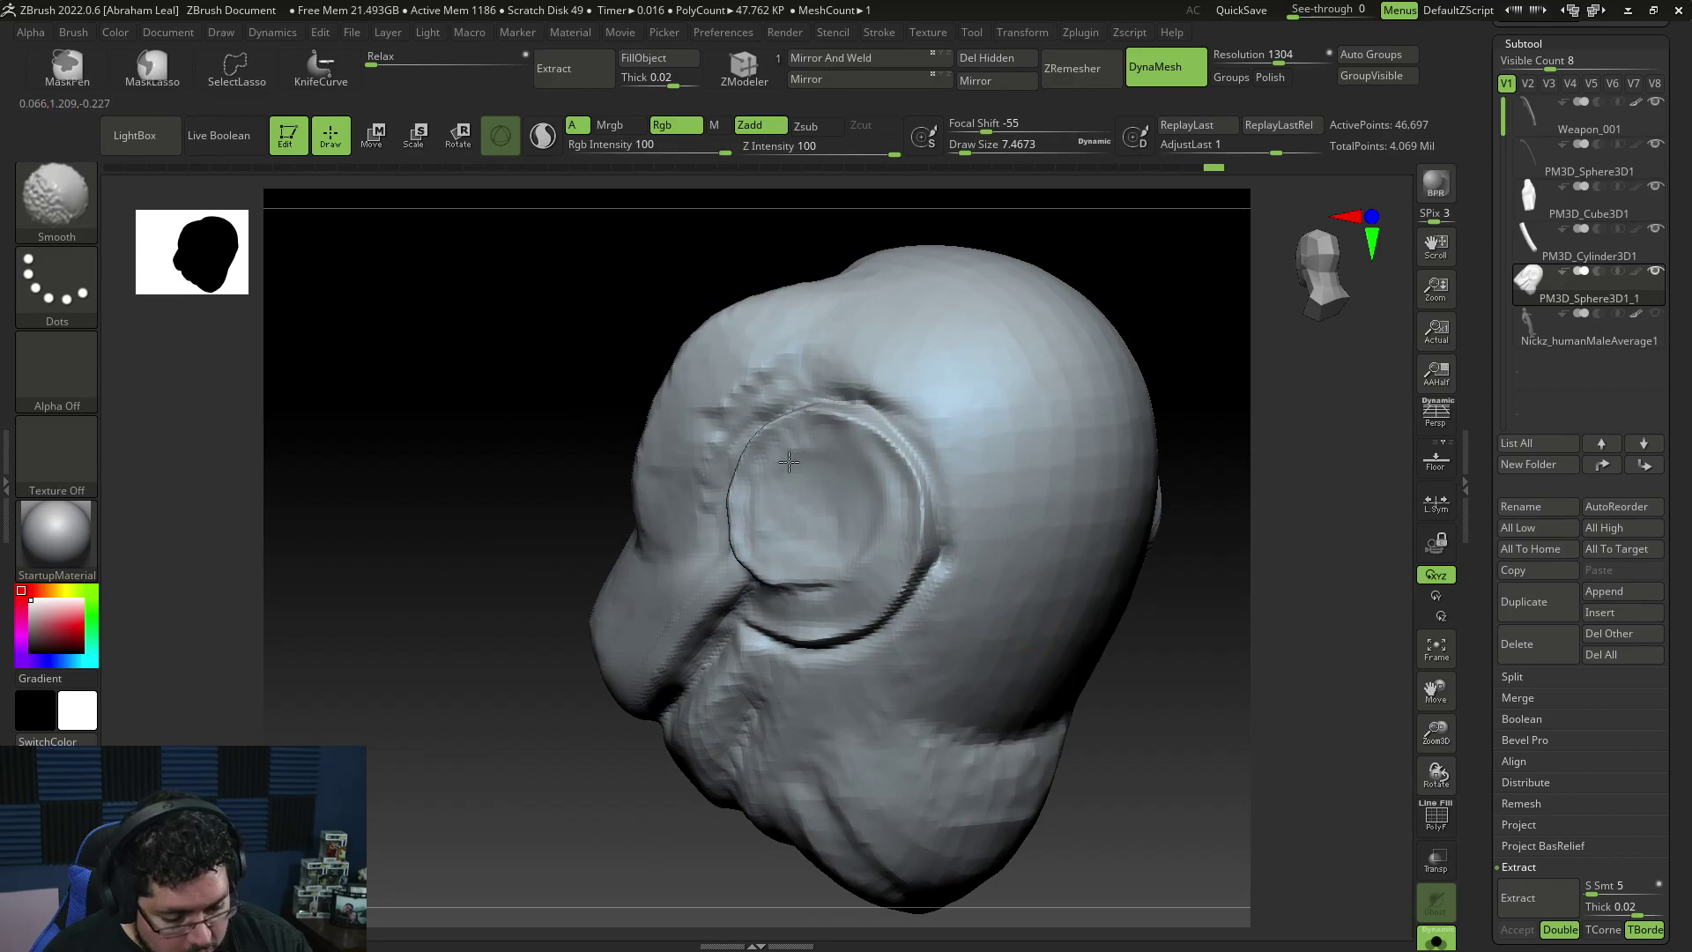
{"action": "mouse_move", "coordinate": [835, 475]}
{"action": "right_mouse_down"}
{"action": "mouse_move", "coordinate": [1202, 351]}
{"action": "mouse_move", "coordinate": [863, 500]}
{"action": "right_mouse_up"}
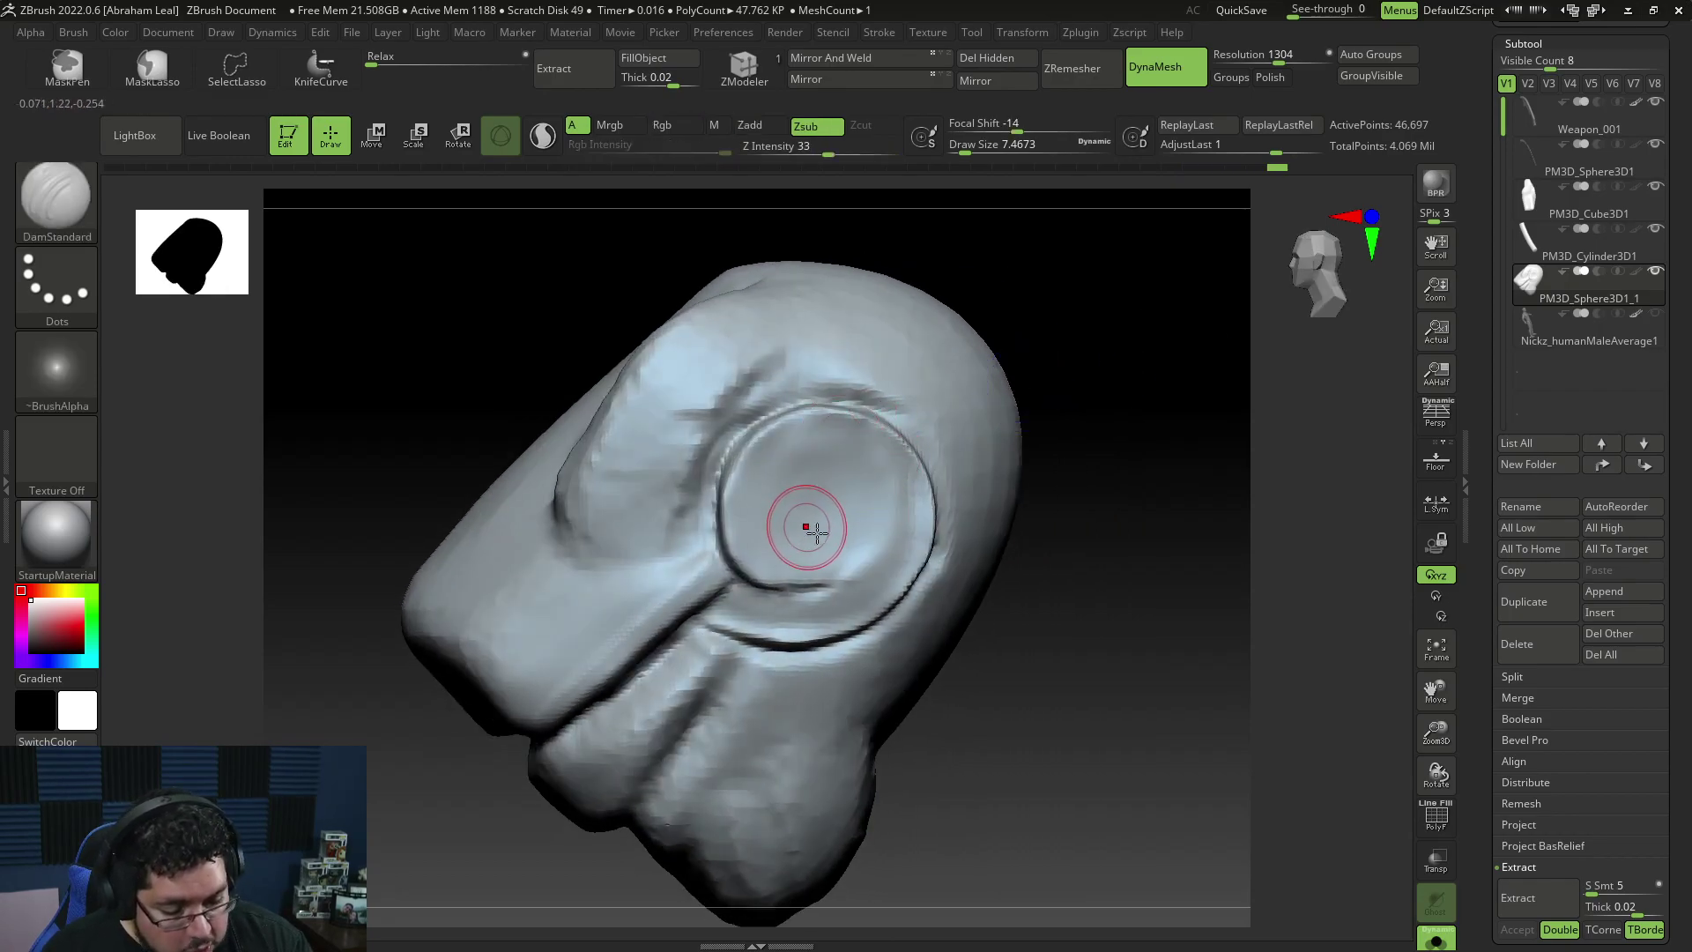
Step: Carve a spiral groove inside the disc, winding from its lower edge inward to the center
{"action": "left_click_drag", "start_coordinate": [765, 579], "coordinate": [854, 582]}
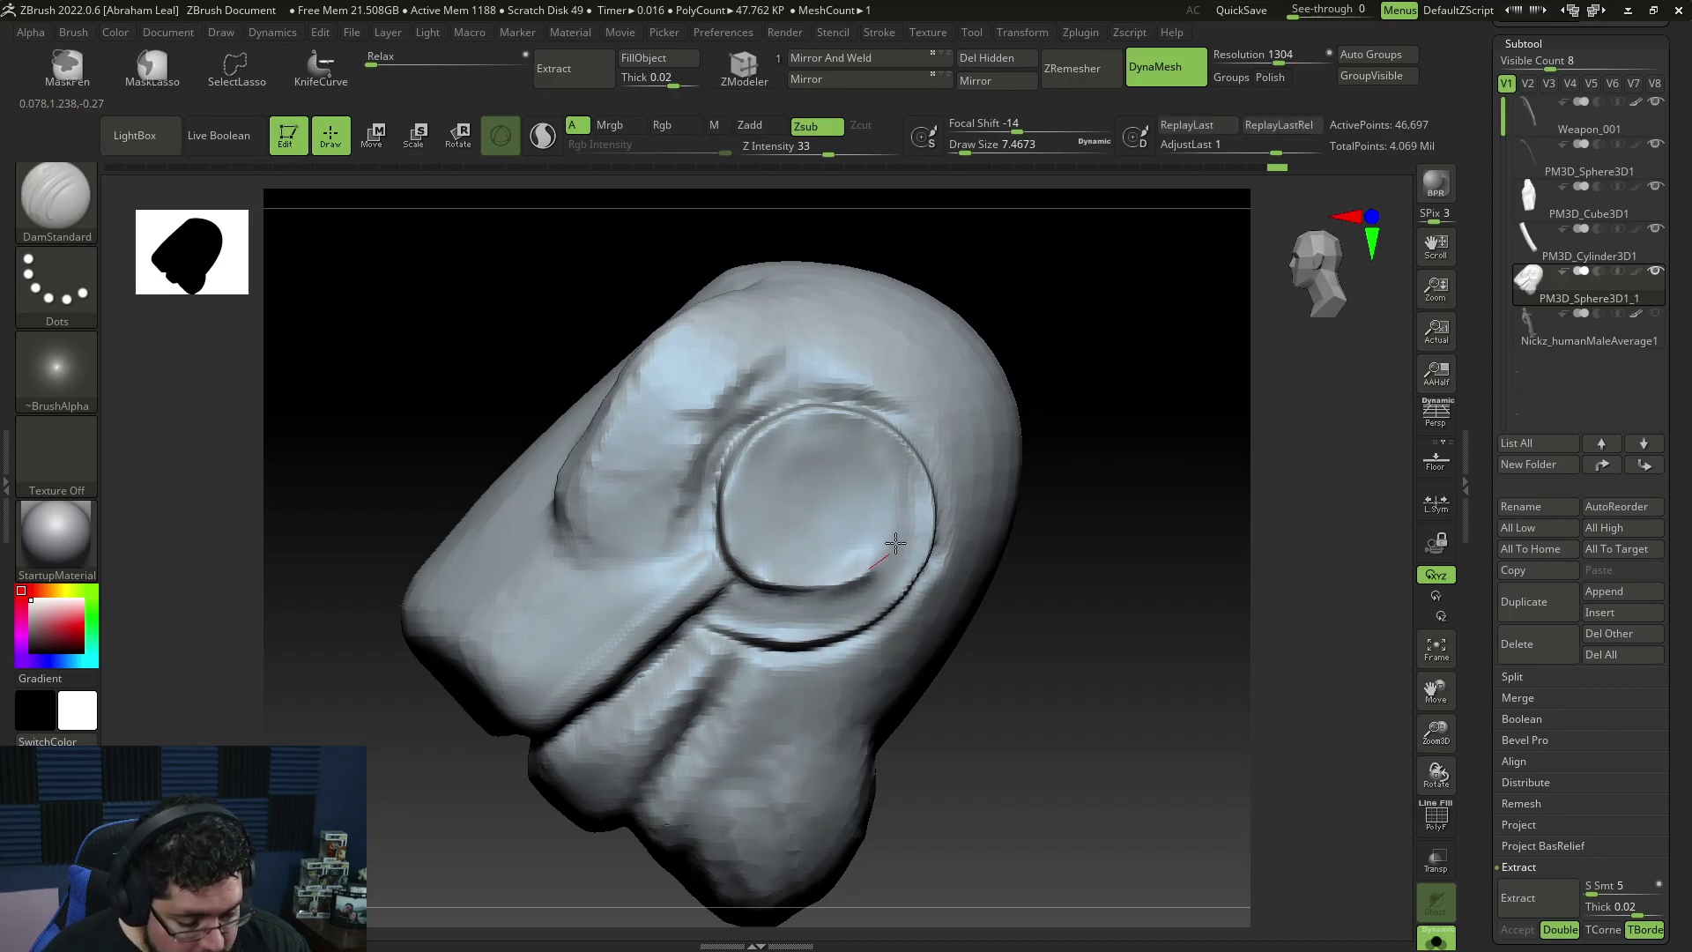
{"action": "left_click_drag", "start_coordinate": [881, 477], "coordinate": [788, 452]}
{"action": "mouse_move", "coordinate": [833, 546]}
{"action": "right_mouse_down"}
{"action": "mouse_move", "coordinate": [1130, 543]}
{"action": "mouse_move", "coordinate": [963, 461]}
{"action": "right_mouse_up"}
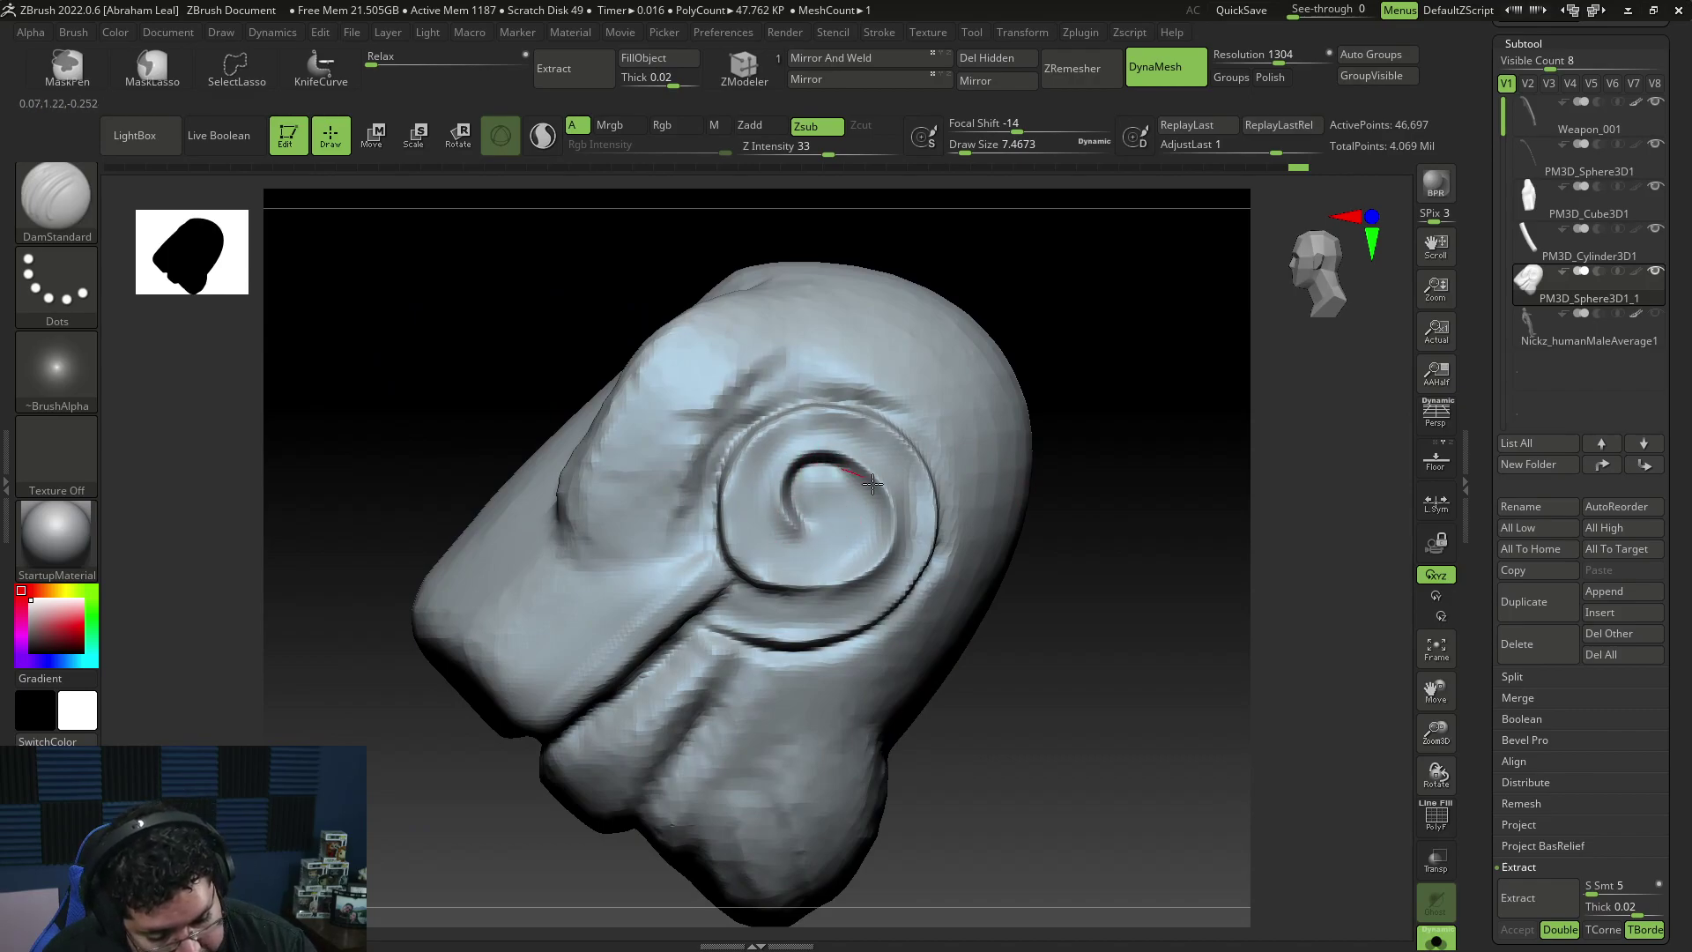
{"action": "left_click_drag", "start_coordinate": [817, 583], "coordinate": [768, 573]}
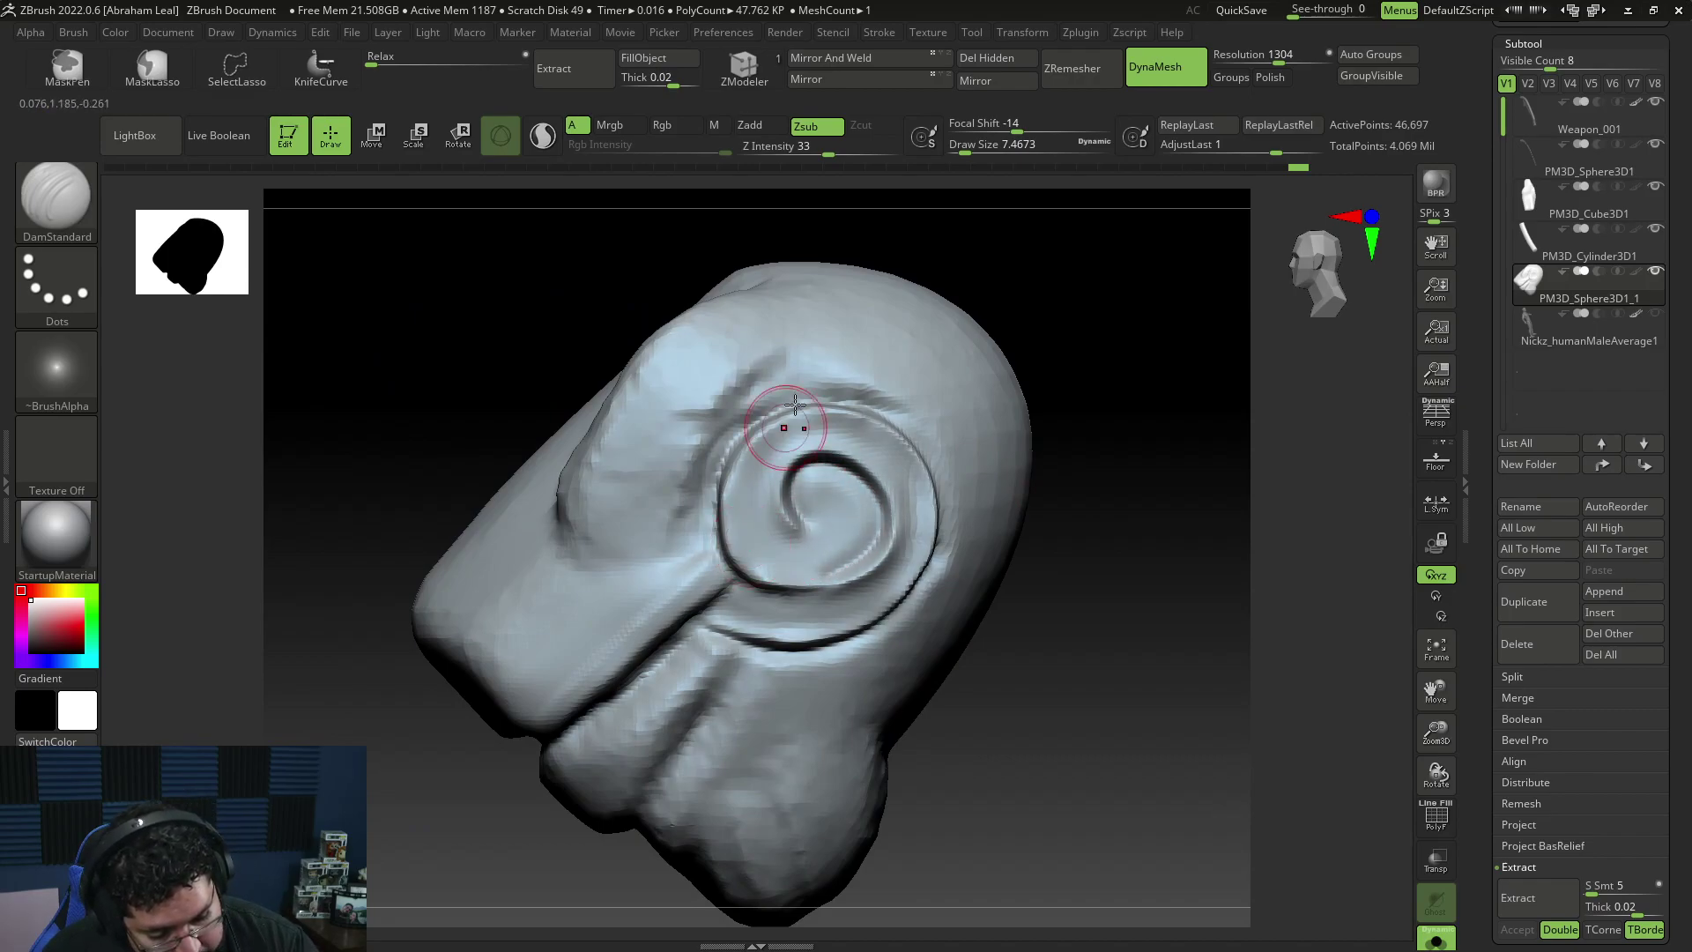
{"action": "key", "text": "ctrl+z"}
Step: Widen the upper curl of the spiral, redoing the strokes until its raised band reads clearly
{"action": "left_click_drag", "start_coordinate": [782, 490], "coordinate": [786, 533]}
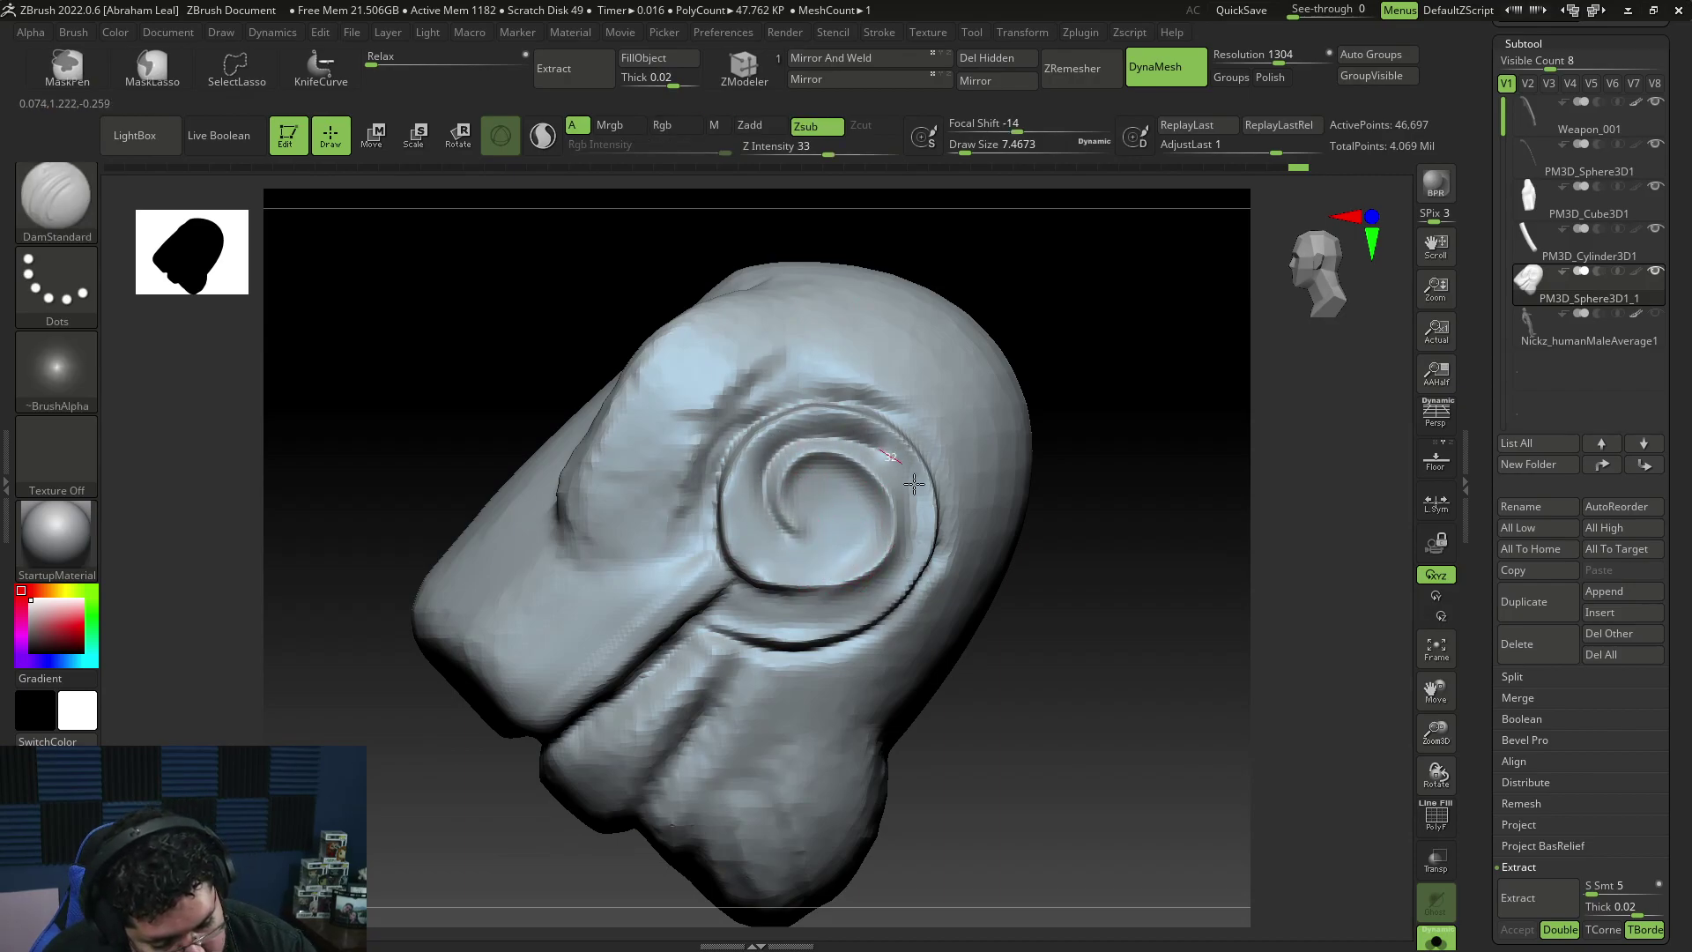
{"action": "key", "text": "ctrl+z"}
{"action": "left_click_drag", "start_coordinate": [780, 465], "coordinate": [780, 453]}
{"action": "mouse_move", "coordinate": [783, 562]}
{"action": "left_mouse_down"}
{"action": "mouse_move", "coordinate": [808, 560]}
{"action": "mouse_move", "coordinate": [771, 522]}
{"action": "left_mouse_up"}
{"action": "key", "text": "ctrl+z"}
{"action": "left_click_drag", "start_coordinate": [772, 454], "coordinate": [838, 432]}
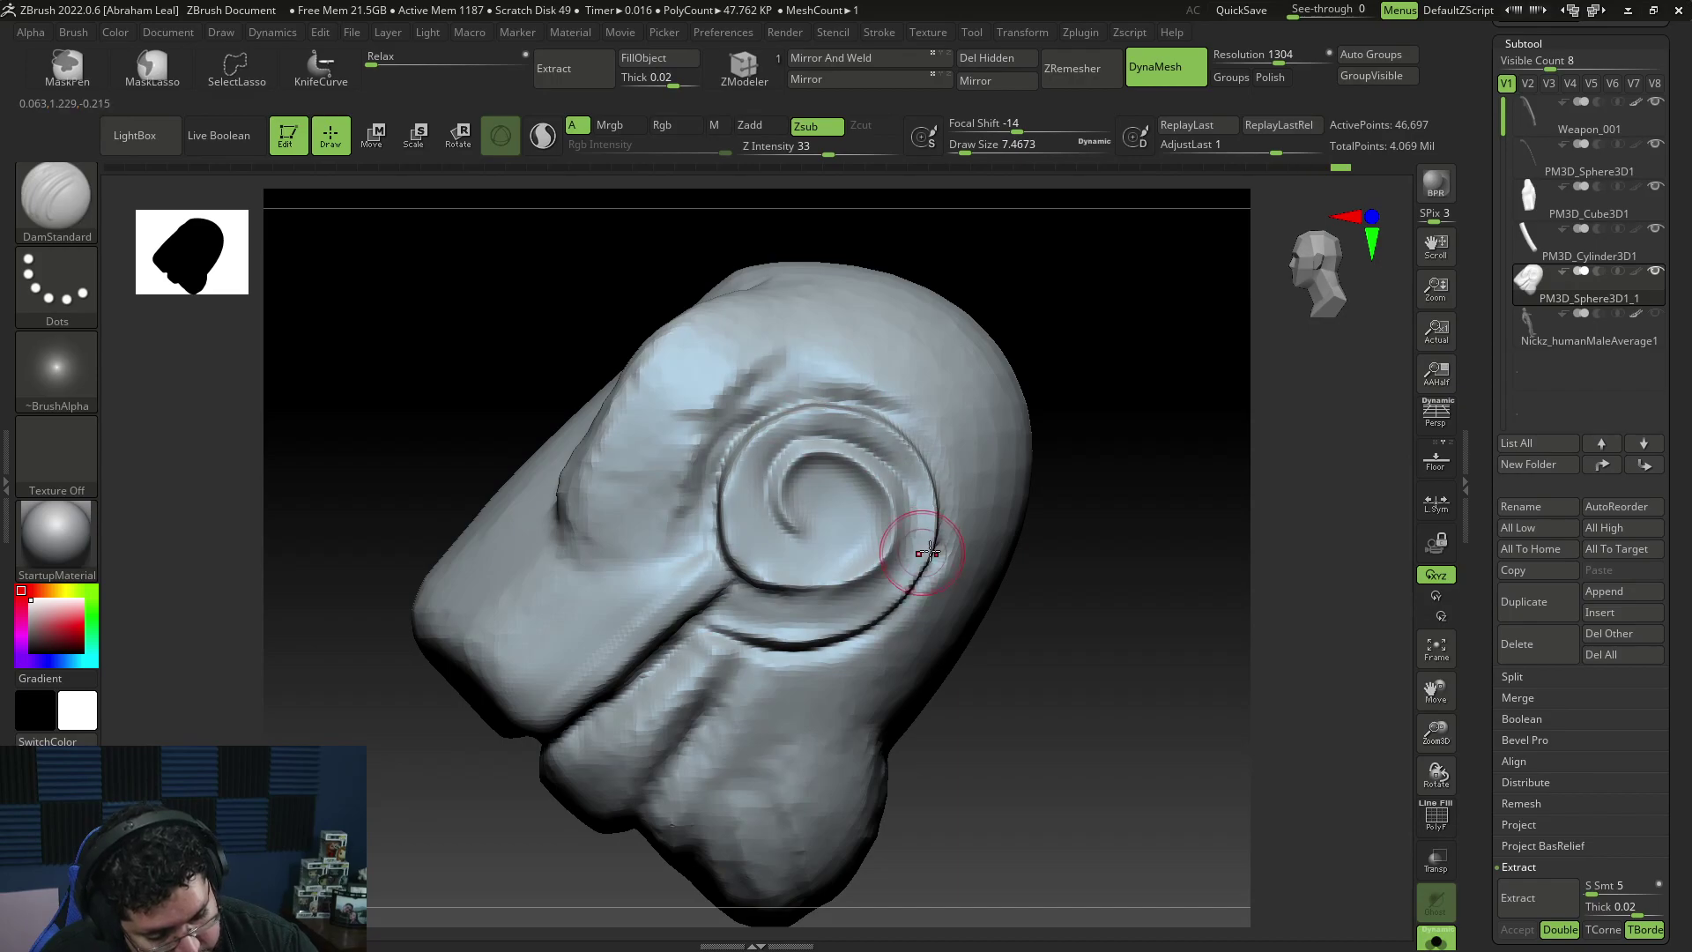
Step: Deepen the spiral's lower groove so that it runs back to the mouth corner
{"action": "mouse_move", "coordinate": [868, 603]}
{"action": "left_mouse_down"}
{"action": "mouse_move", "coordinate": [727, 606]}
{"action": "mouse_move", "coordinate": [736, 587]}
{"action": "left_mouse_up"}
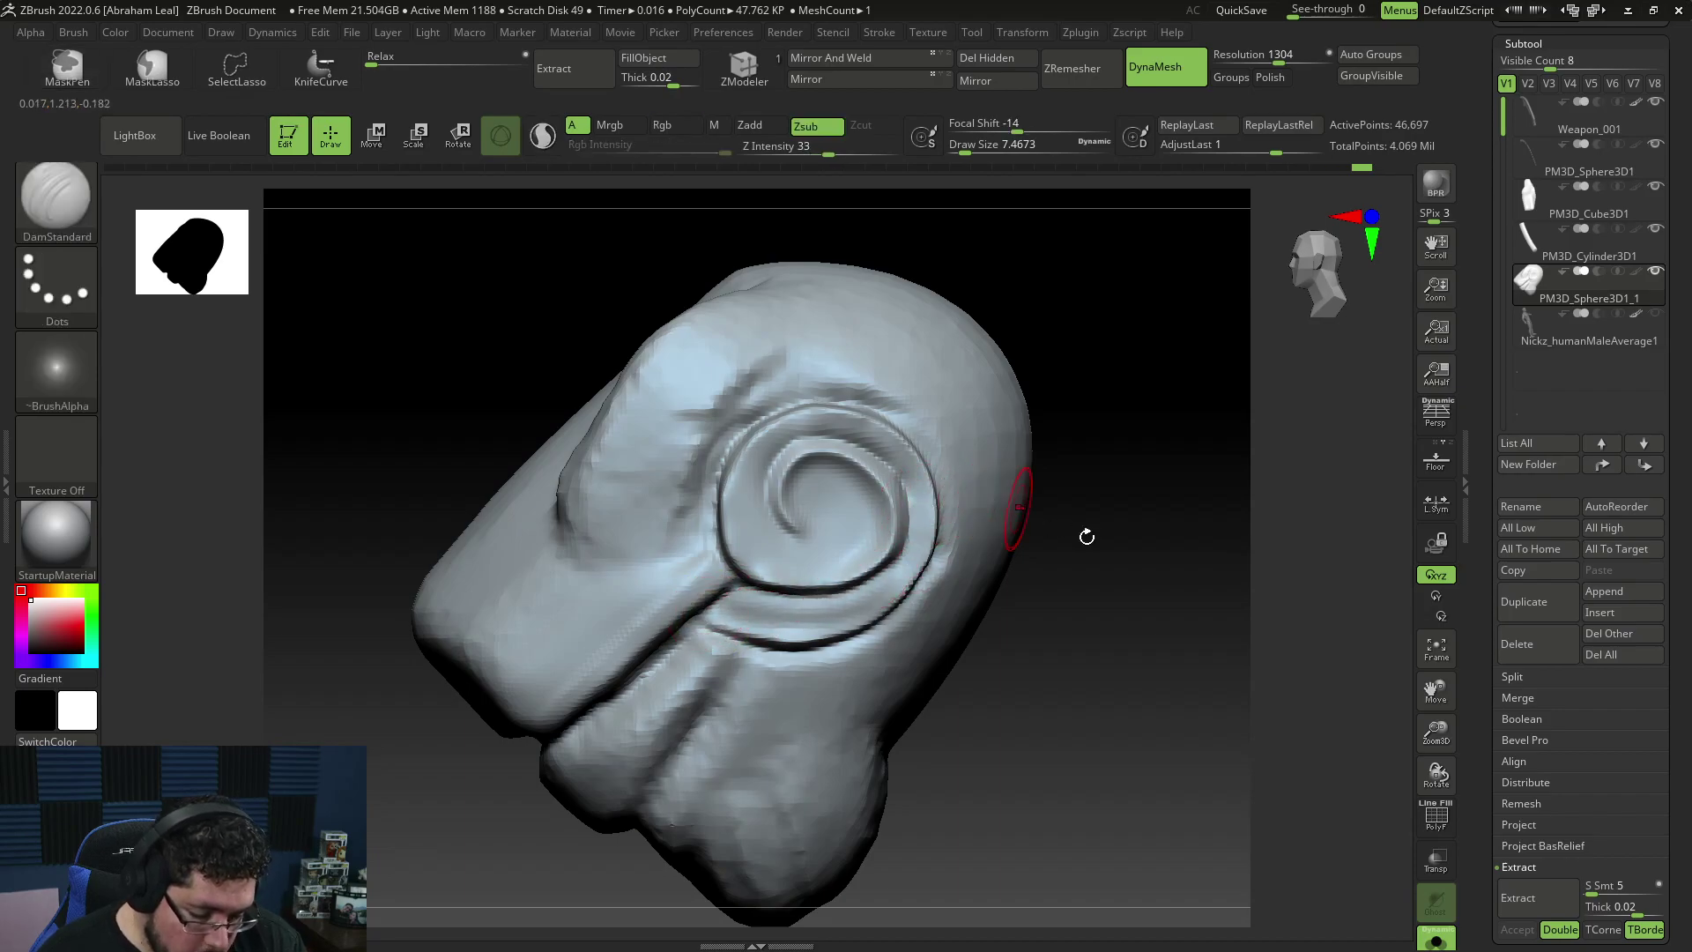
{"action": "left_click_drag", "start_coordinate": [1088, 536], "coordinate": [886, 546]}
{"action": "left_click_drag", "start_coordinate": [728, 589], "coordinate": [725, 592]}
{"action": "mouse_move", "coordinate": [1058, 564]}
{"action": "right_mouse_down", "text": "ctrl"}
{"action": "mouse_move", "coordinate": [1096, 590]}
{"action": "mouse_move", "coordinate": [1028, 635]}
{"action": "mouse_move", "coordinate": [970, 581]}
{"action": "right_mouse_up", "text": "ctrl"}
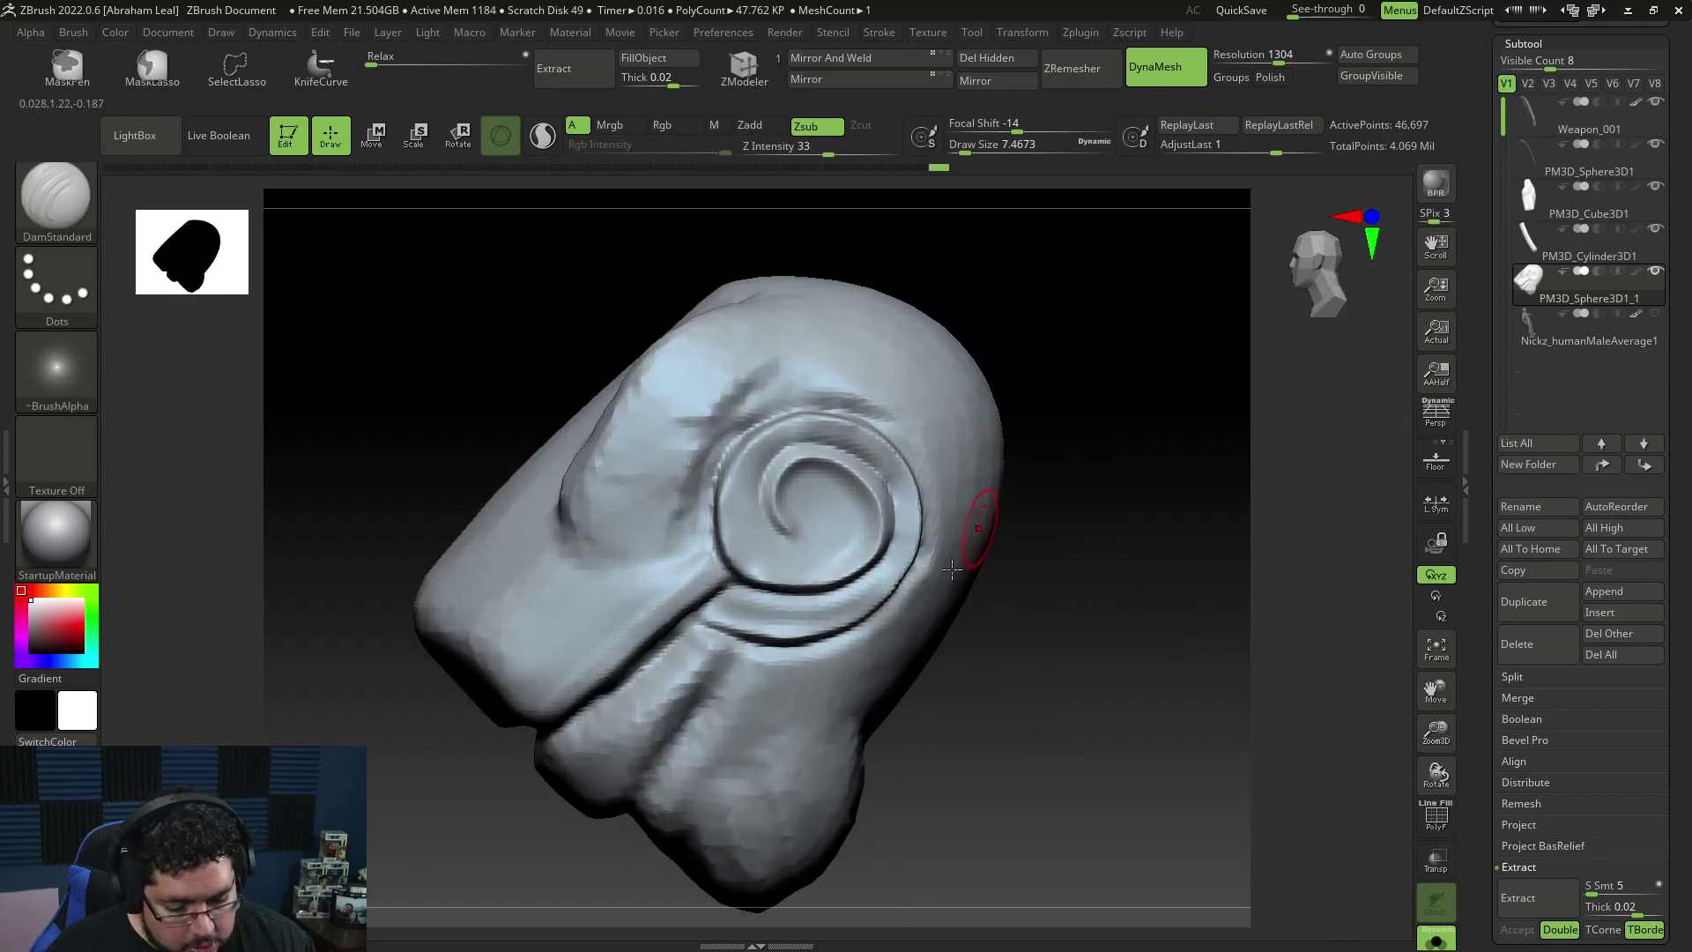
Step: Switch to the ClayBuildup brush and set its draw size to about 15.6
{"action": "key", "text": "b"}
{"action": "key", "text": "c"}
{"action": "key", "text": "b"}
{"action": "key", "text": "space"}
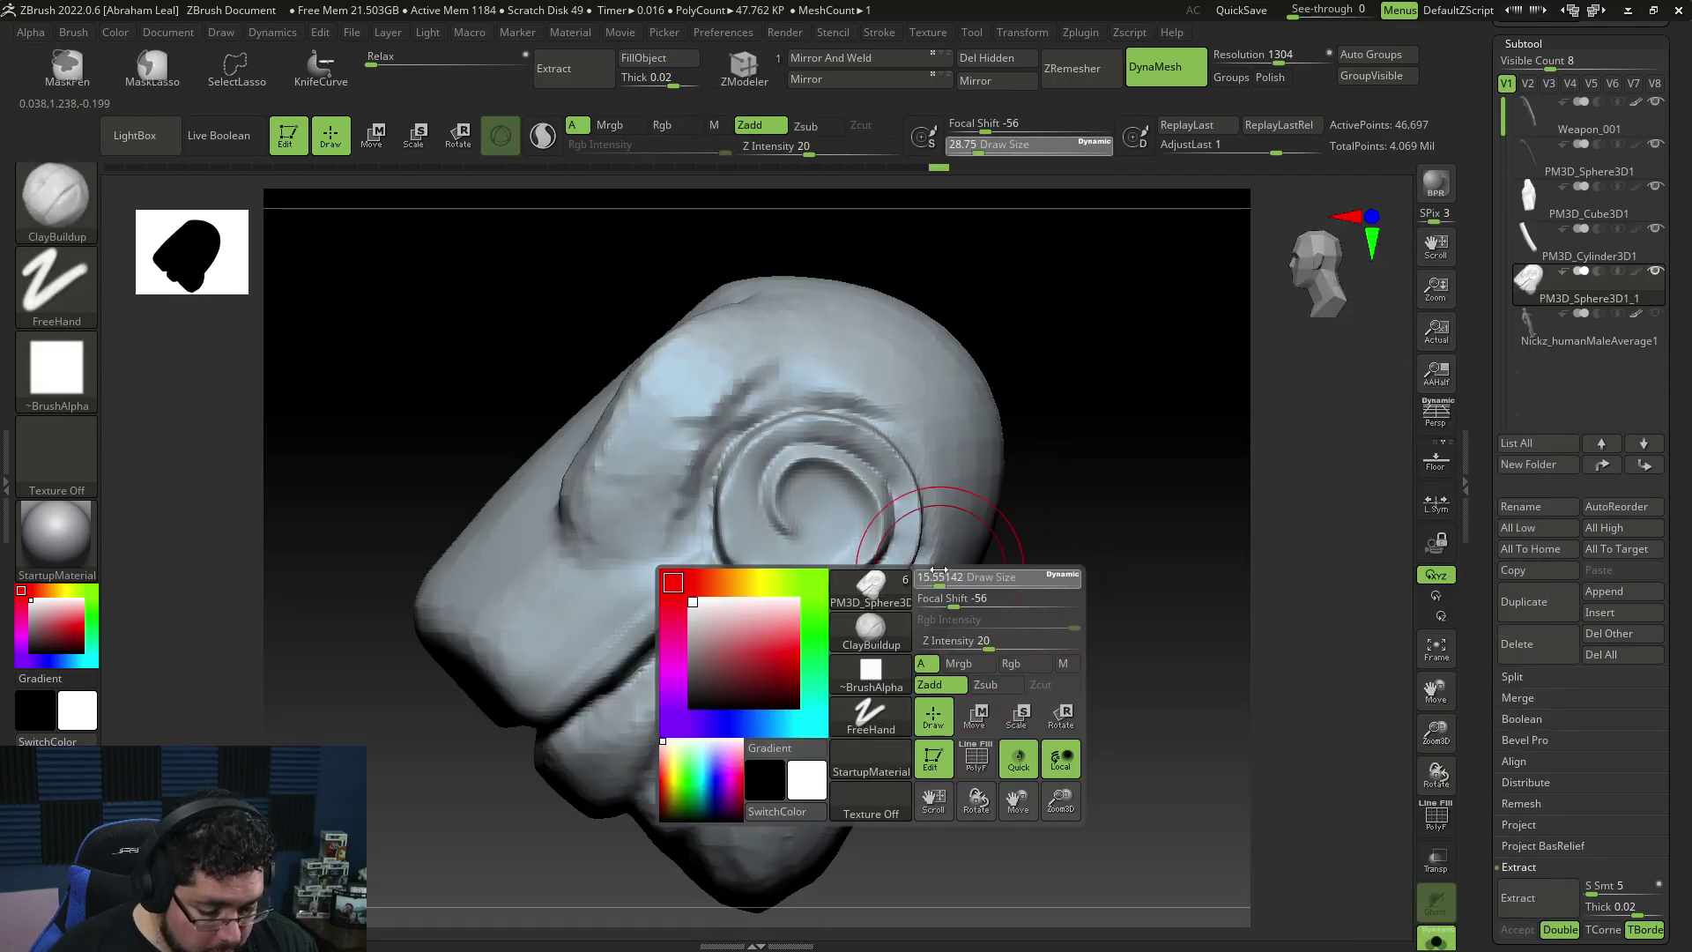
{"action": "mouse_move", "coordinate": [965, 622]}
{"action": "left_mouse_down"}
{"action": "mouse_move", "coordinate": [950, 630]}
{"action": "mouse_move", "coordinate": [1002, 650]}
{"action": "mouse_move", "coordinate": [982, 658]}
{"action": "left_mouse_up"}
Step: Browse the Kukulkan statue images in the browser and examine the feathered serpent head in the Mayan and Aztec art result
{"action": "key", "text": "alt+Tab"}
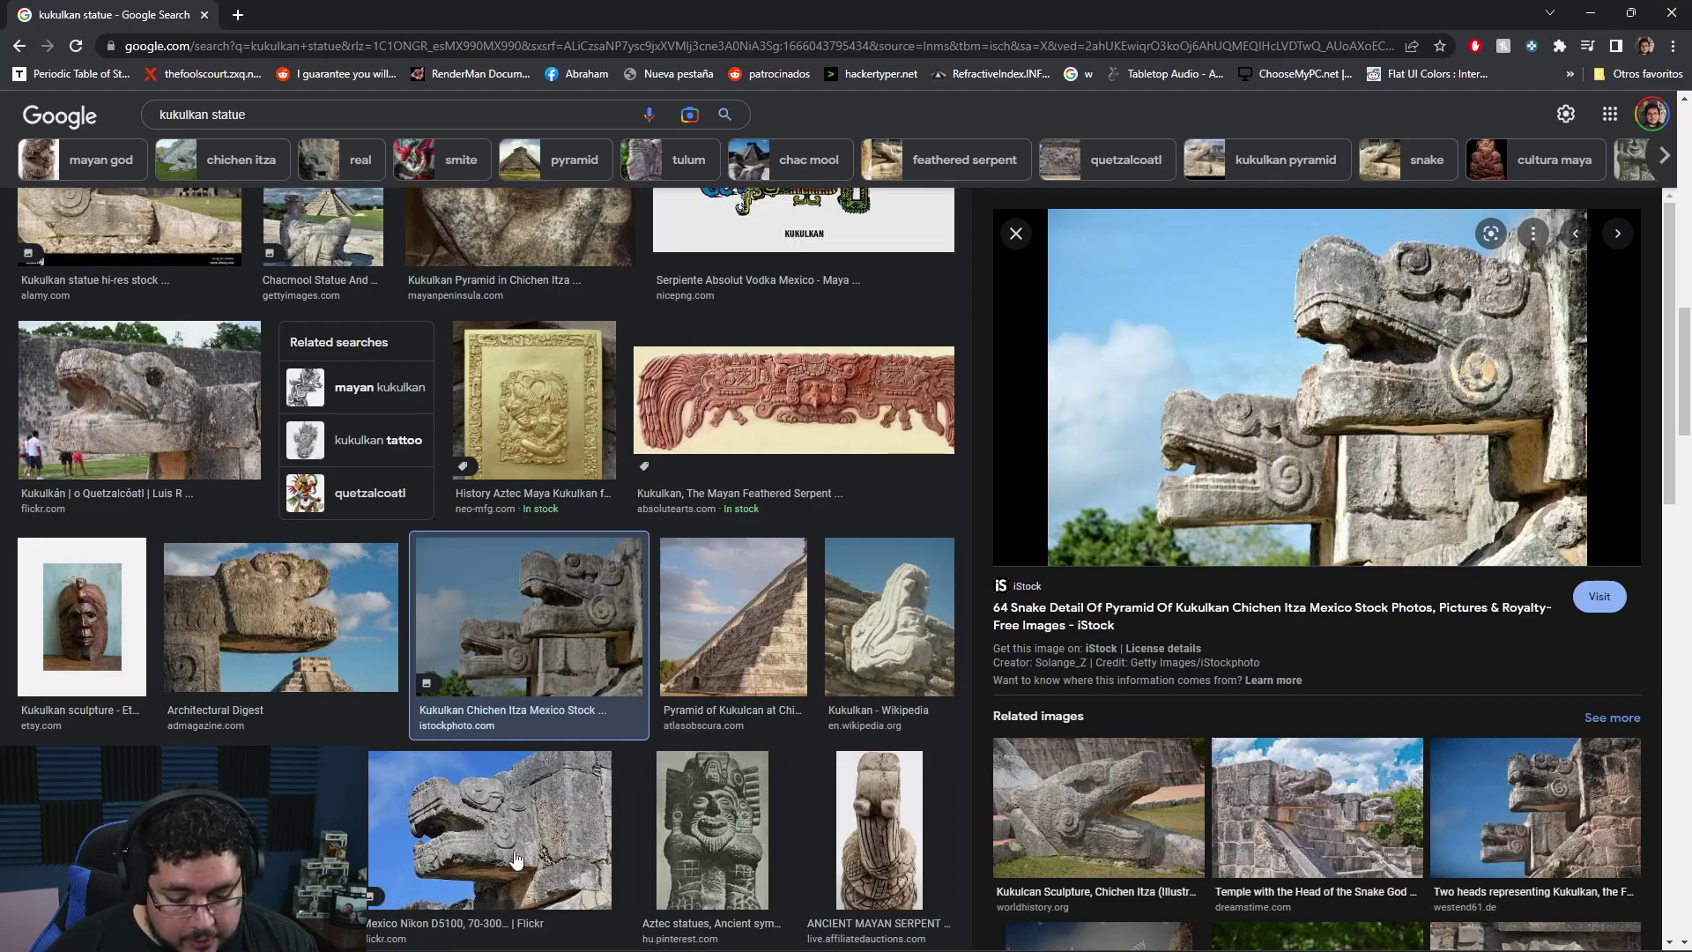
{"action": "scroll", "coordinate": [384, 765], "scroll_direction": "up", "scroll_amount": 2}
{"action": "scroll", "coordinate": [582, 661], "scroll_direction": "up", "scroll_amount": 8}
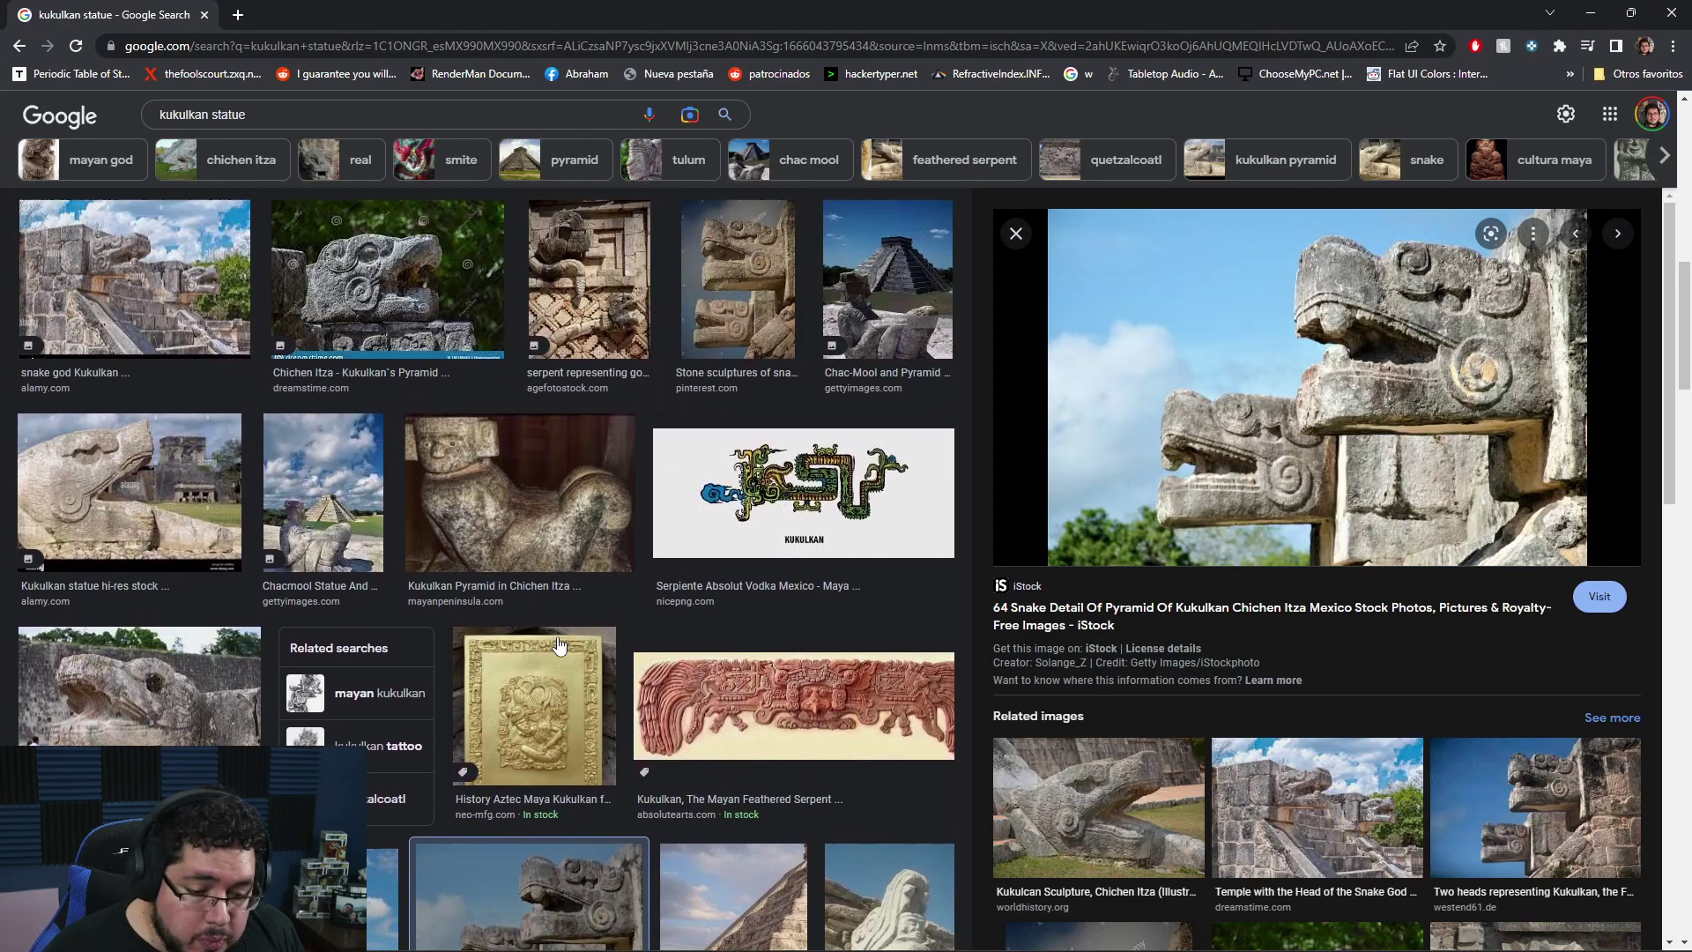
{"action": "scroll", "coordinate": [816, 653], "scroll_direction": "up", "scroll_amount": 3}
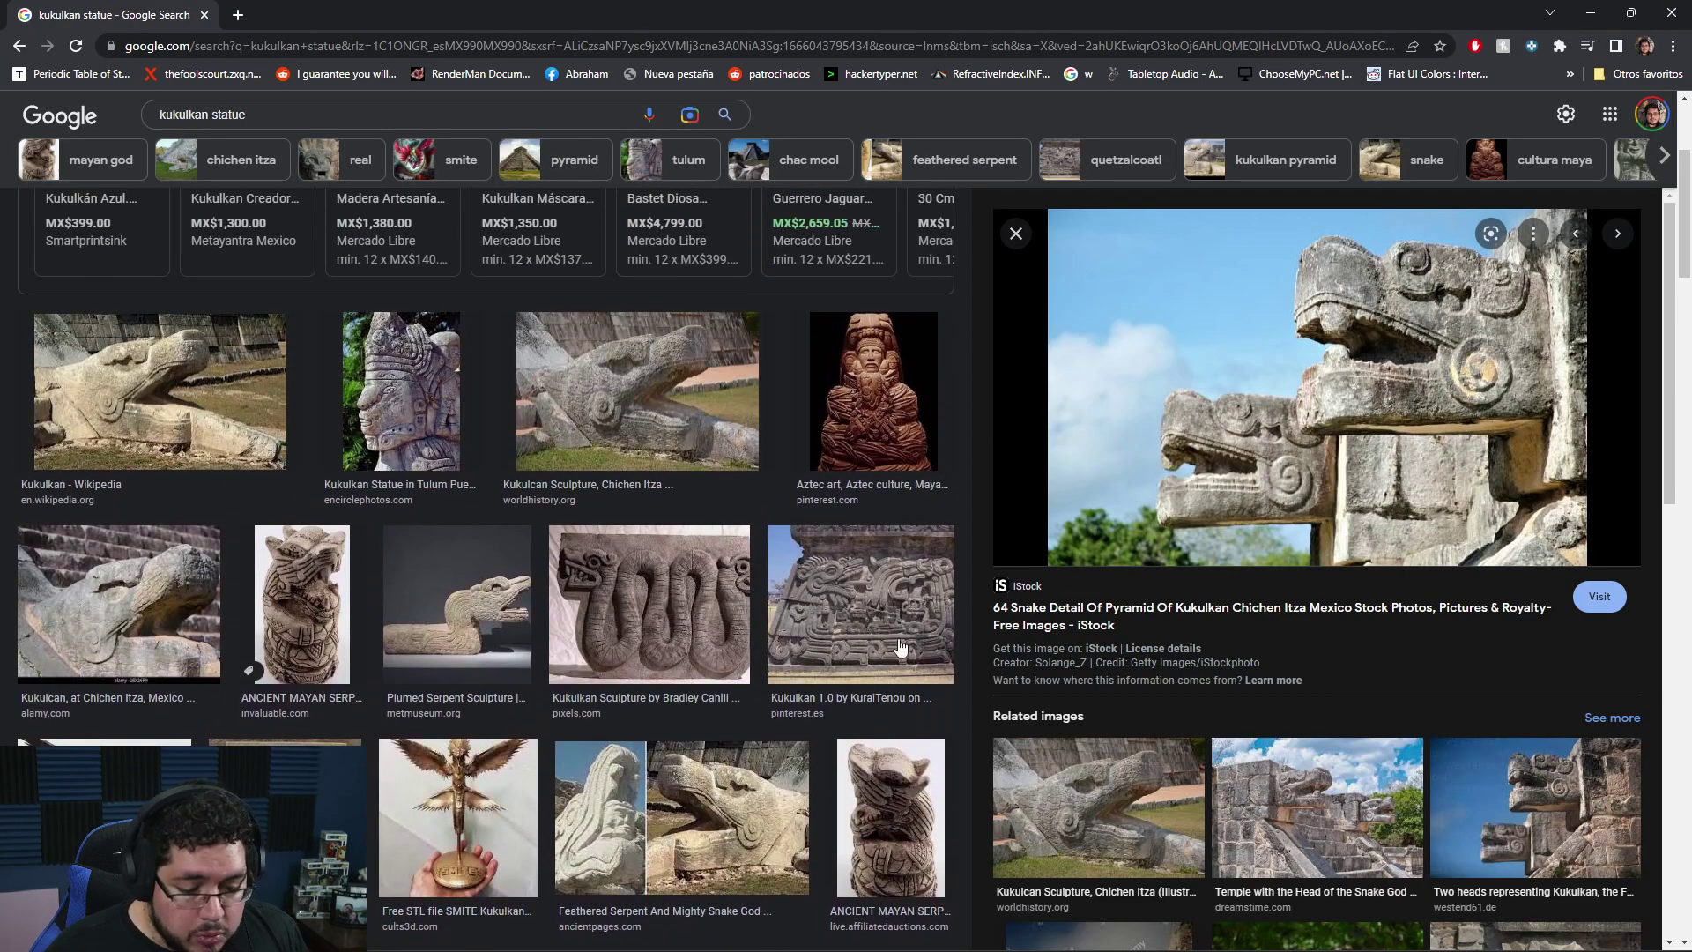
{"action": "scroll", "coordinate": [574, 662], "scroll_direction": "down", "scroll_amount": 3}
{"action": "scroll", "coordinate": [573, 661], "scroll_direction": "down", "scroll_amount": 10}
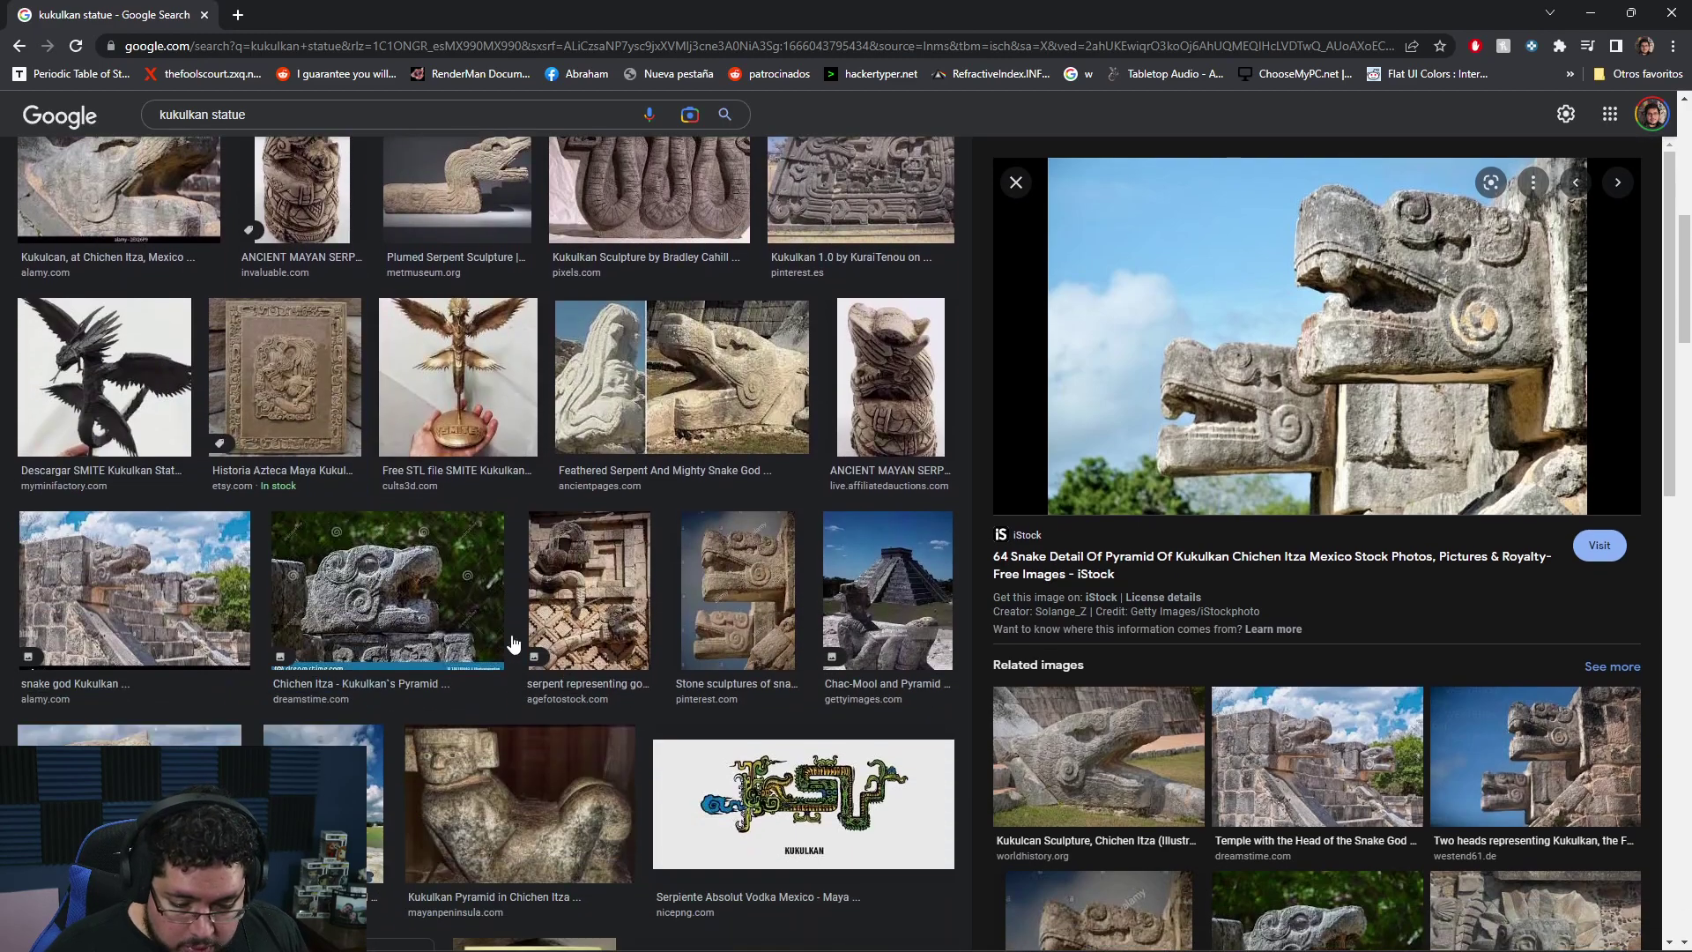
{"action": "scroll", "coordinate": [617, 630], "scroll_direction": "down", "scroll_amount": 3}
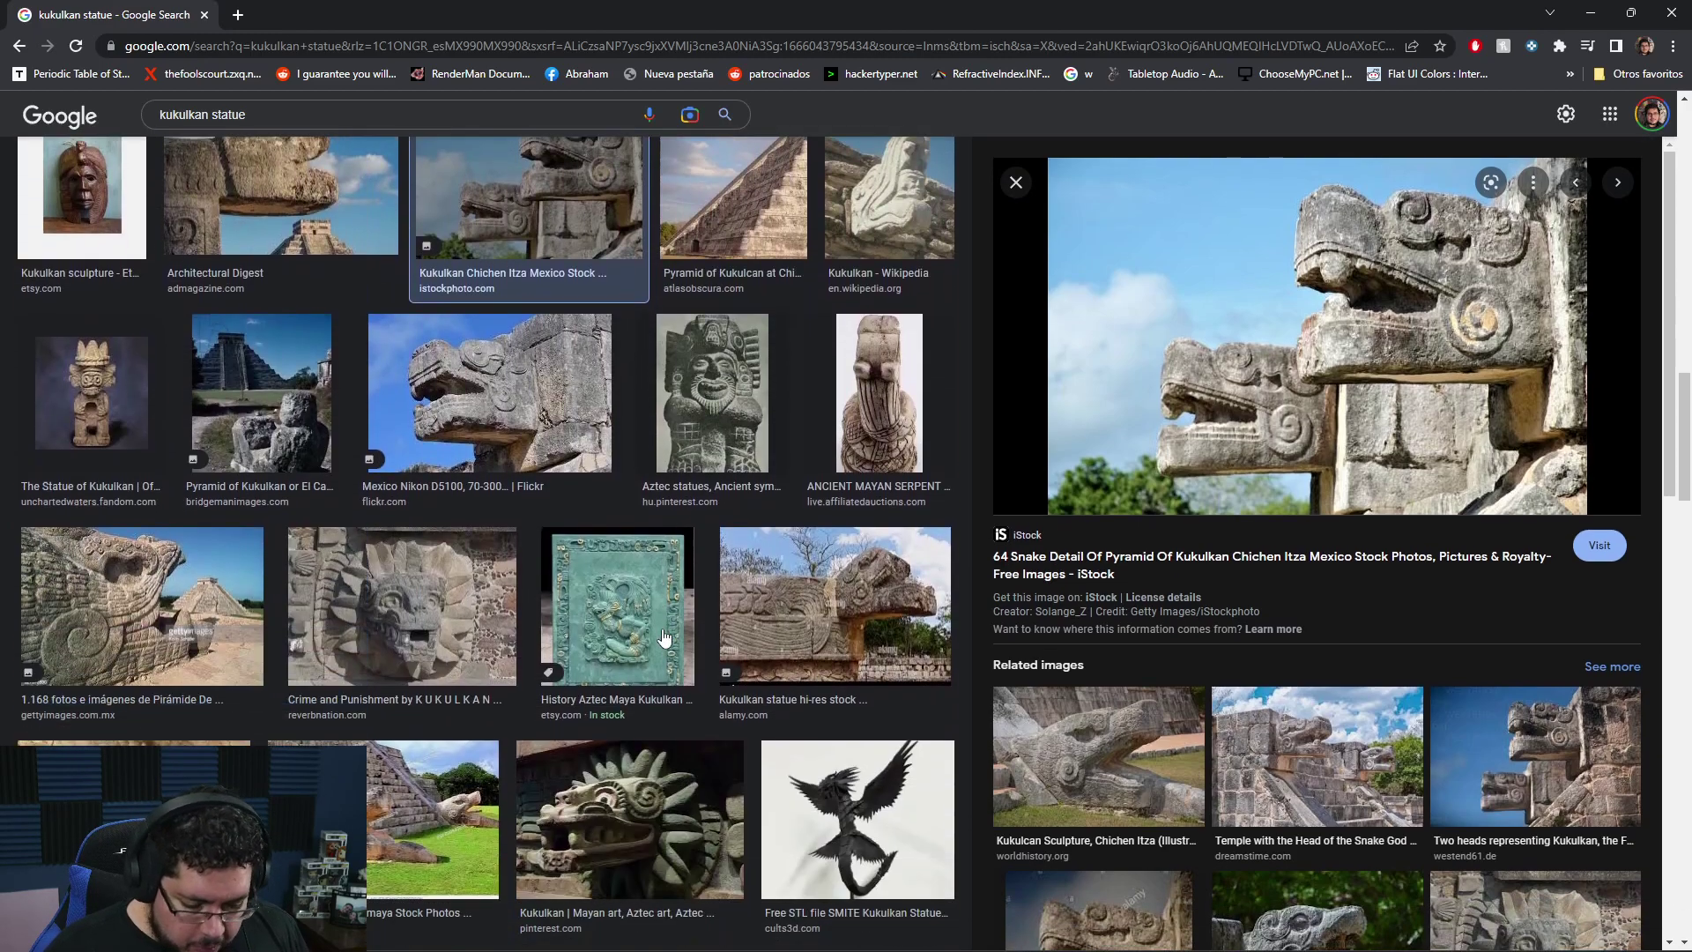
{"action": "left_click", "coordinate": [656, 811]}
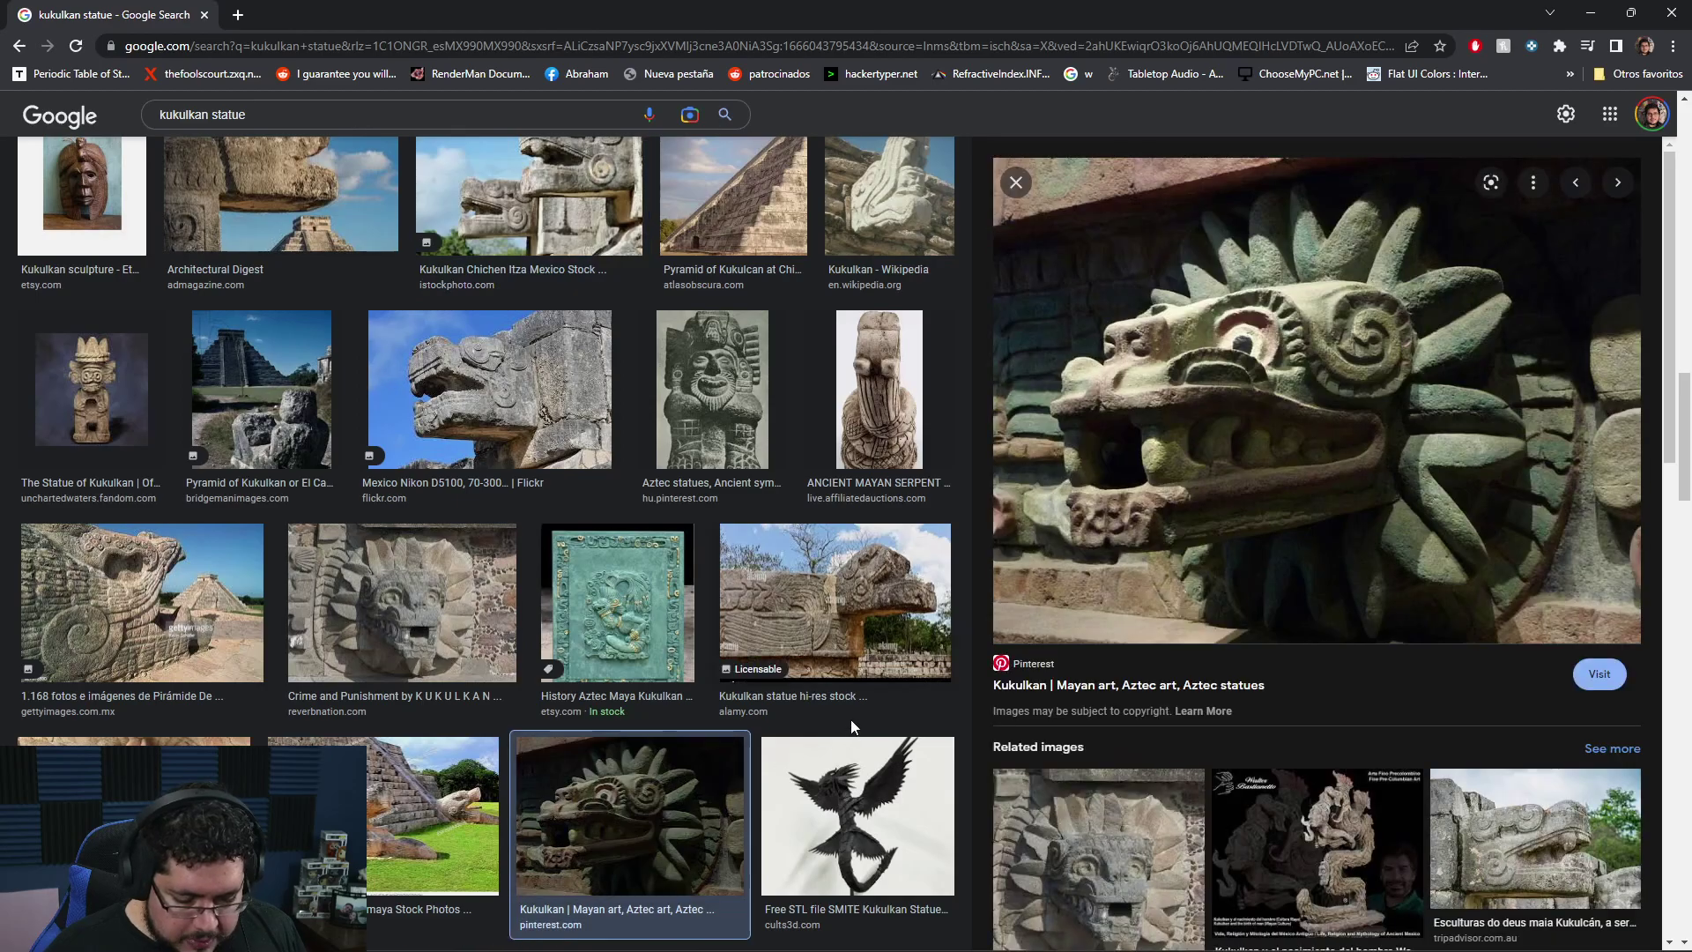
{"action": "key", "text": "alt+Tab"}
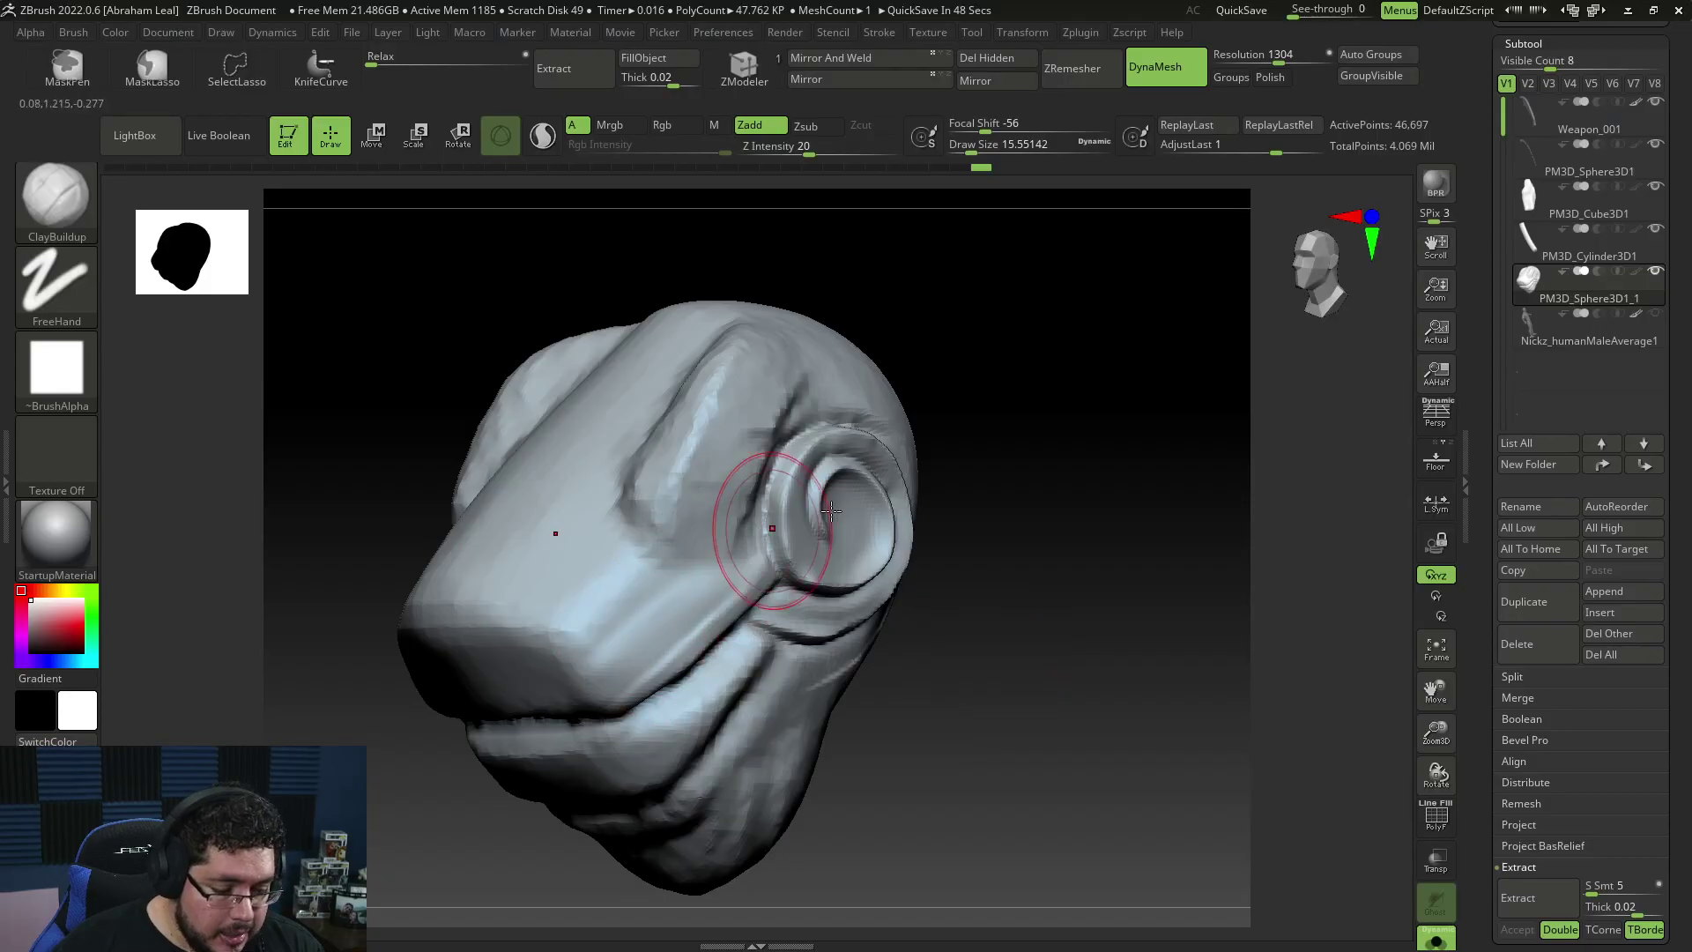
Step: Set ClayBuildup's focal shift to -87 and its draw size to about 8.4
{"action": "left_click_drag", "start_coordinate": [986, 653], "coordinate": [1046, 661]}
{"action": "key", "text": "space"}
{"action": "left_click_drag", "start_coordinate": [1049, 661], "coordinate": [1017, 620]}
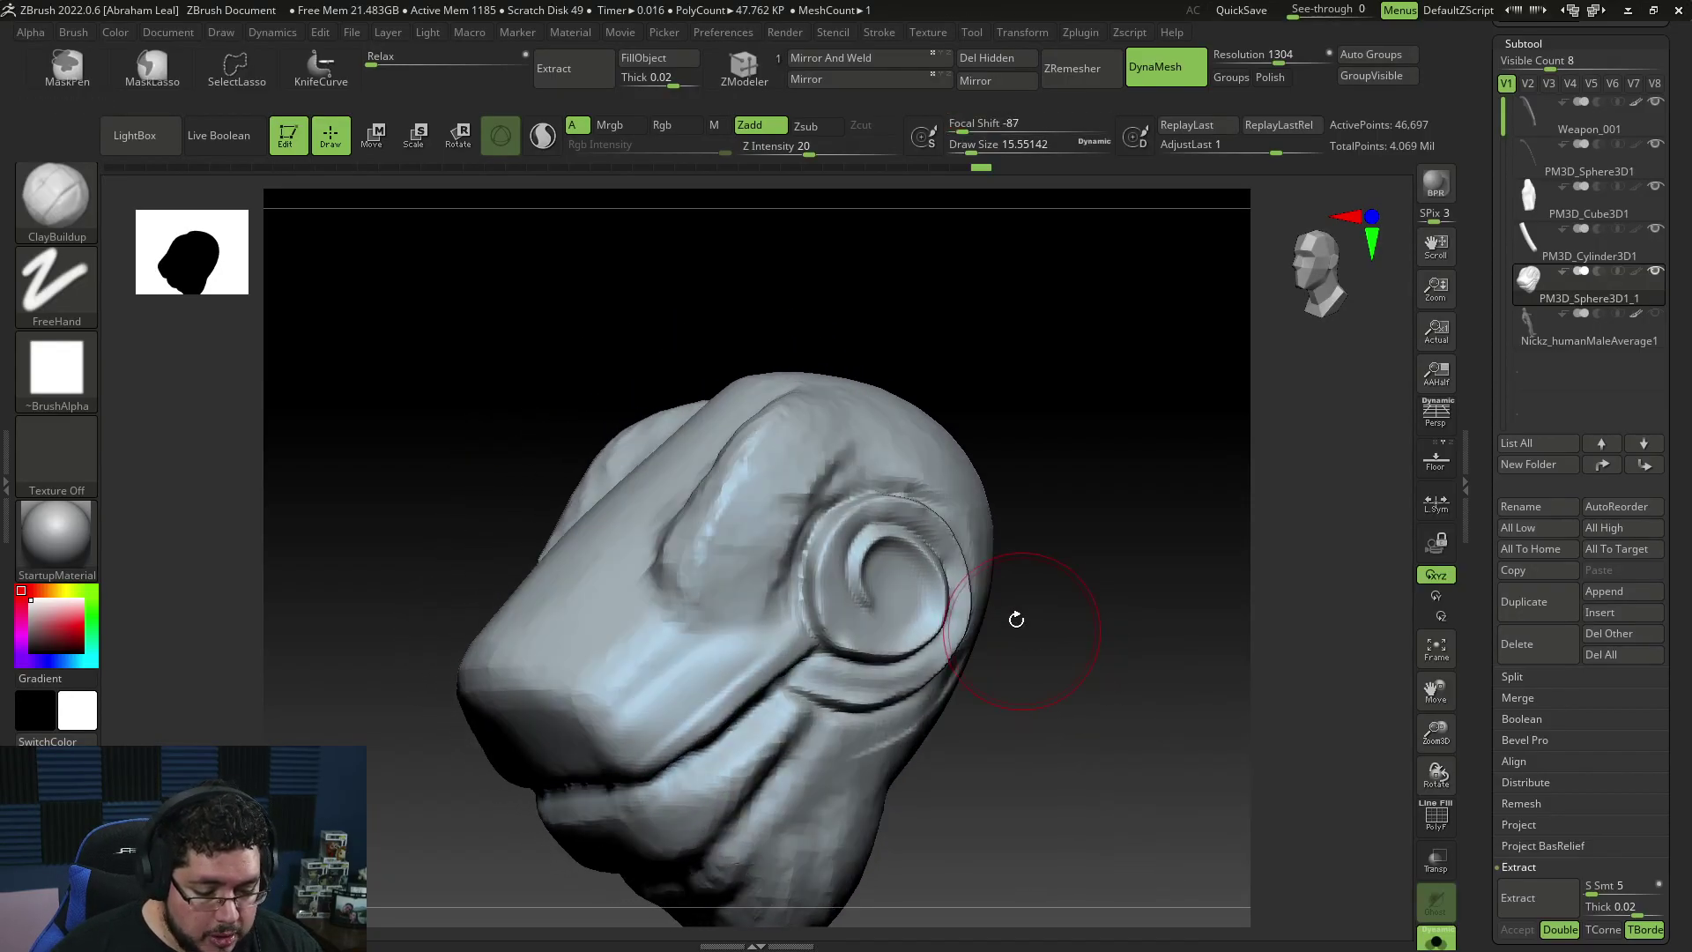
{"action": "key", "text": "space"}
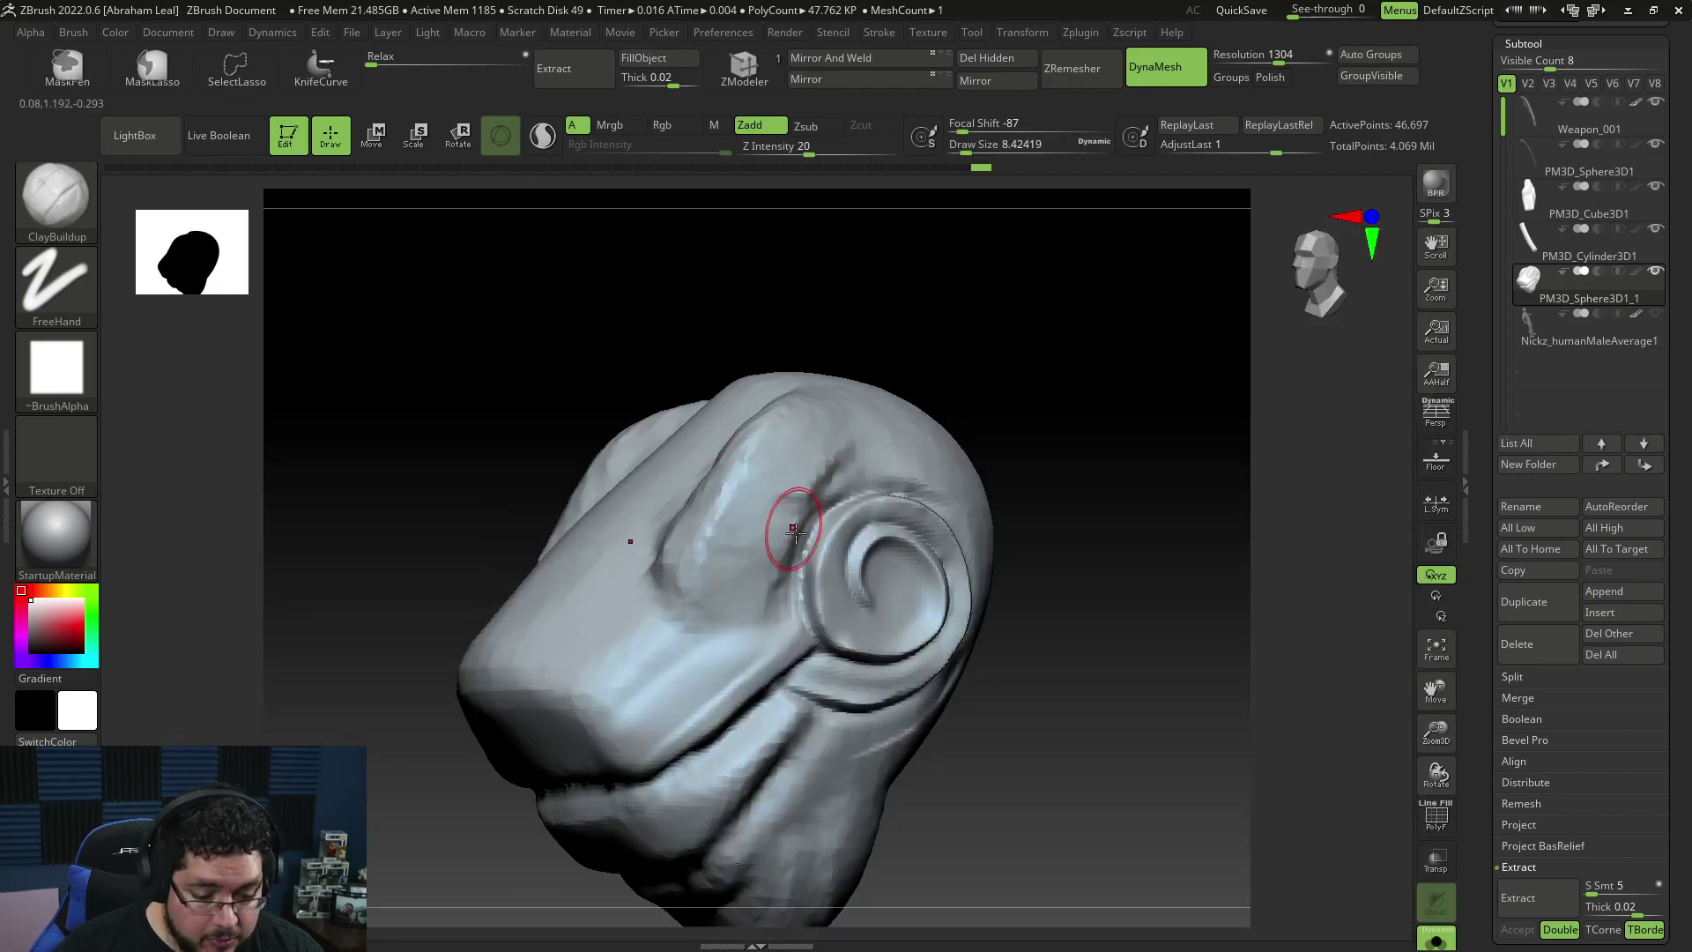
Step: Recheck the feathered serpent reference, and sculpt a round eyeball in a recessed socket in front of the spiral disc, framed by a brow
{"action": "key", "text": "alt+Tab"}
{"action": "key", "text": "alt+Tab"}
{"action": "key", "text": "space"}
{"action": "mouse_move", "coordinate": [754, 524]}
{"action": "left_mouse_down"}
{"action": "mouse_move", "coordinate": [784, 516]}
{"action": "mouse_move", "coordinate": [756, 546]}
{"action": "mouse_move", "coordinate": [767, 503]}
{"action": "mouse_move", "coordinate": [748, 528]}
{"action": "mouse_move", "coordinate": [776, 516]}
{"action": "mouse_move", "coordinate": [769, 532]}
{"action": "mouse_move", "coordinate": [769, 509]}
{"action": "mouse_move", "coordinate": [737, 493]}
{"action": "mouse_move", "coordinate": [706, 498]}
{"action": "mouse_move", "coordinate": [697, 537]}
{"action": "mouse_move", "coordinate": [685, 515]}
{"action": "mouse_move", "coordinate": [740, 419]}
{"action": "mouse_move", "coordinate": [775, 410]}
{"action": "left_mouse_up"}
Step: Build up the brow ridge above the eye at draw size about 12.9, and show the weapon's handle again
{"action": "key", "text": "space"}
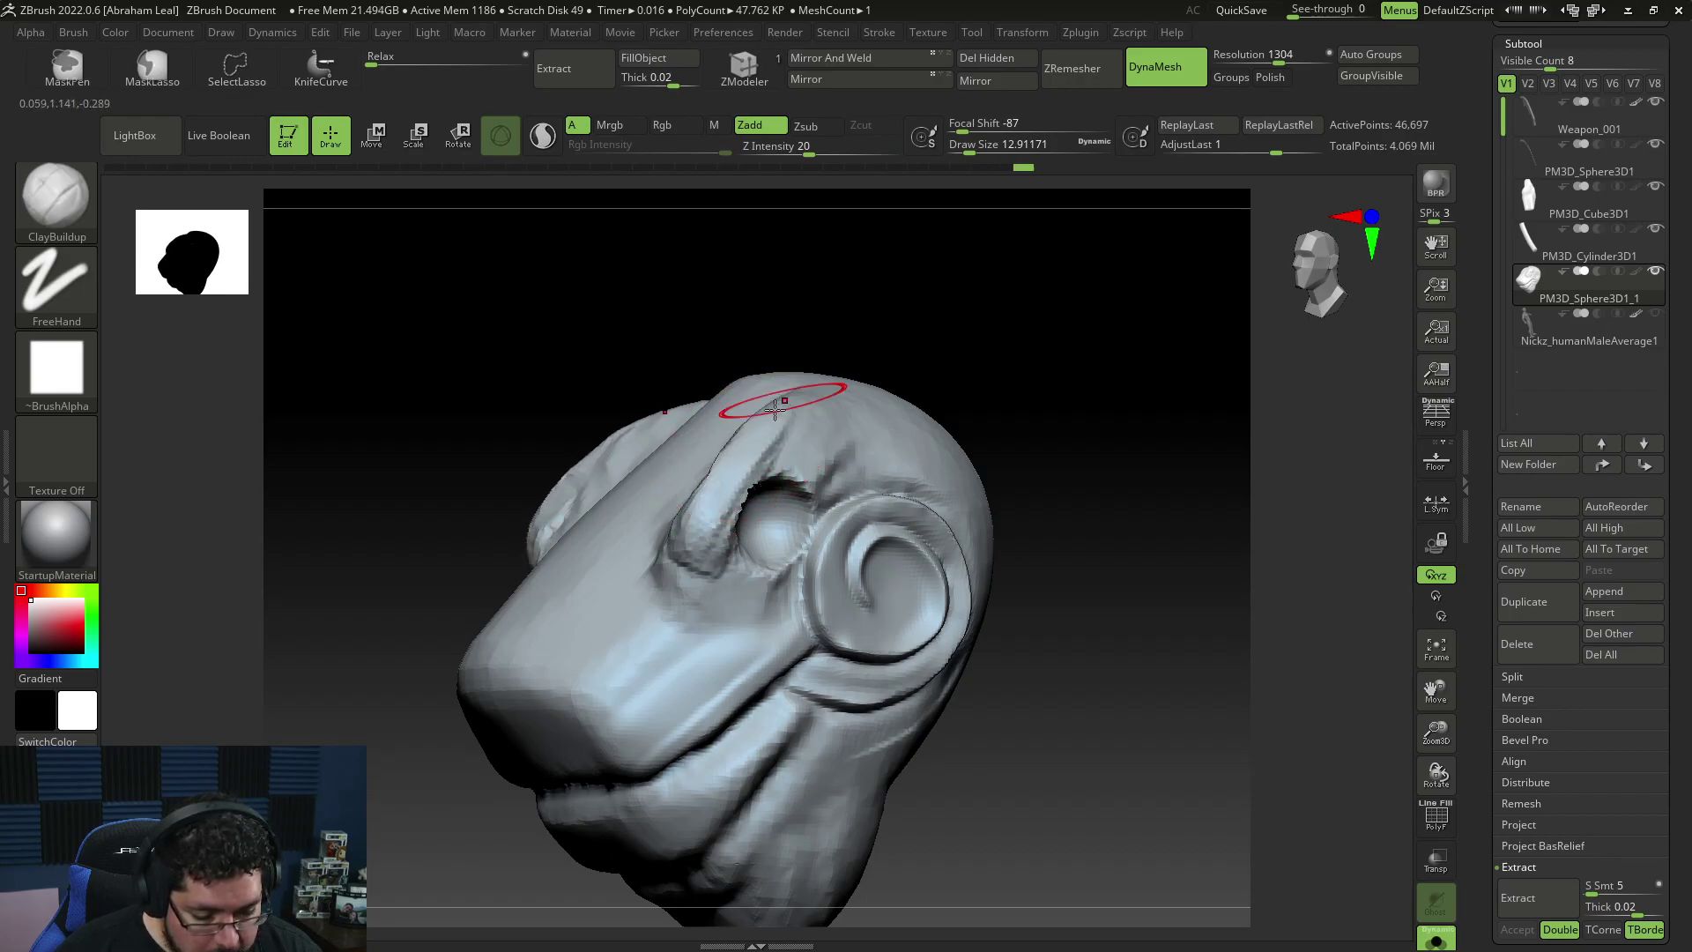
{"action": "mouse_move", "coordinate": [899, 405]}
{"action": "left_mouse_down"}
{"action": "mouse_move", "coordinate": [805, 446]}
{"action": "mouse_move", "coordinate": [831, 396]}
{"action": "left_mouse_up"}
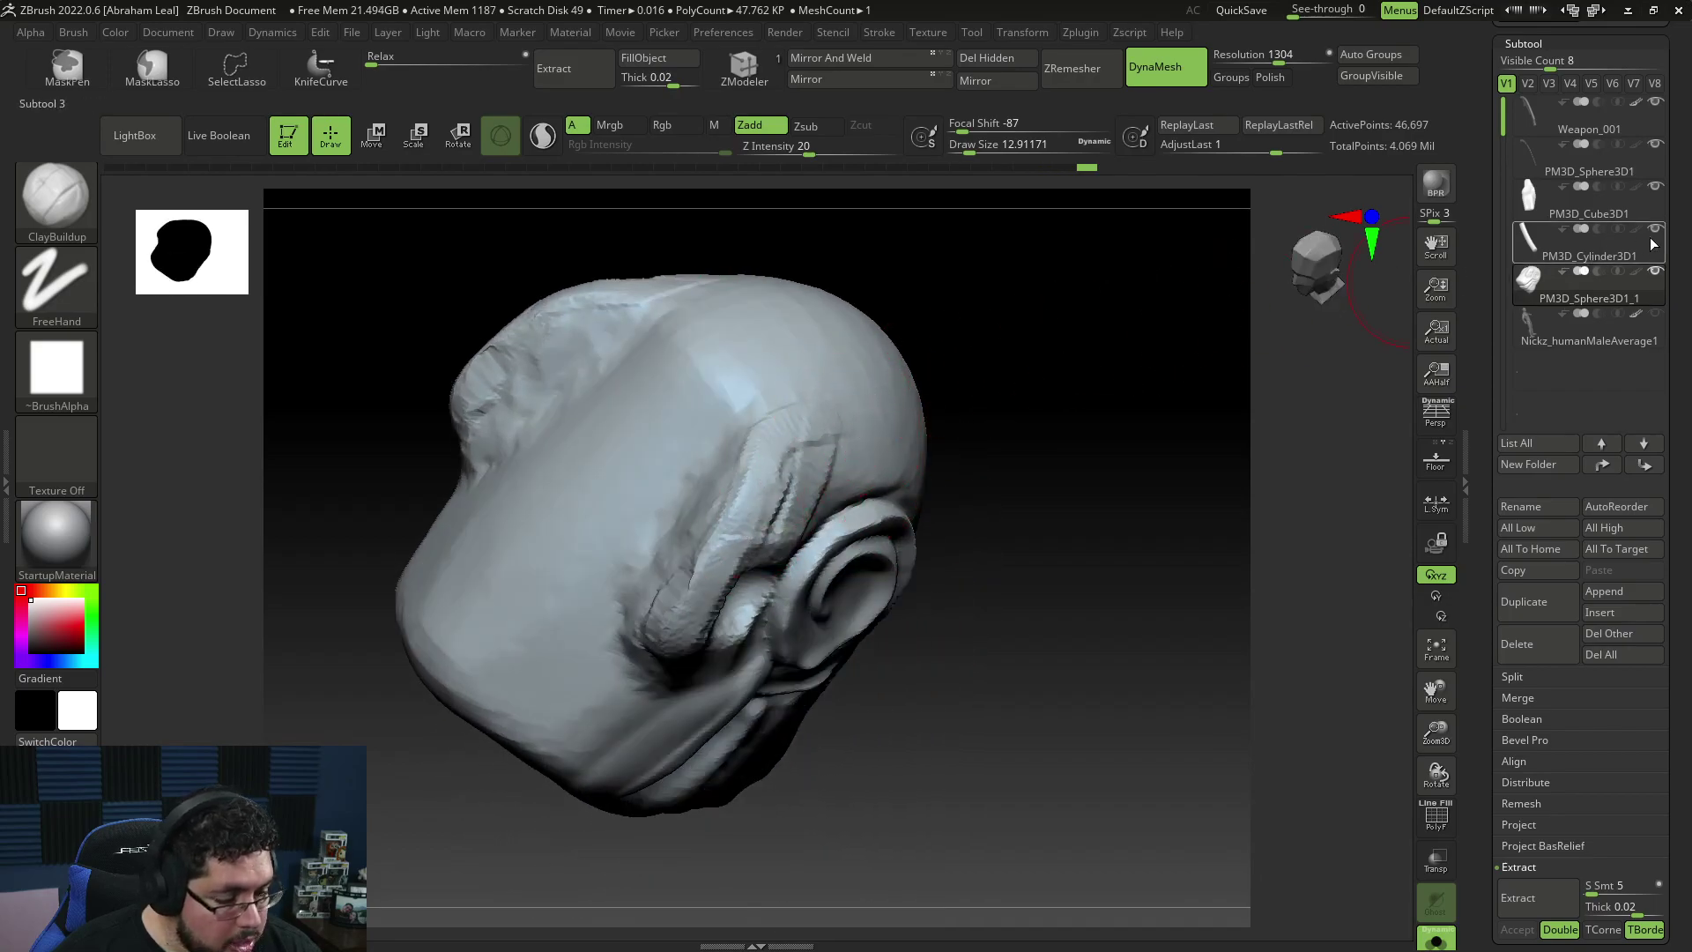
{"action": "left_click", "coordinate": [1439, 940]}
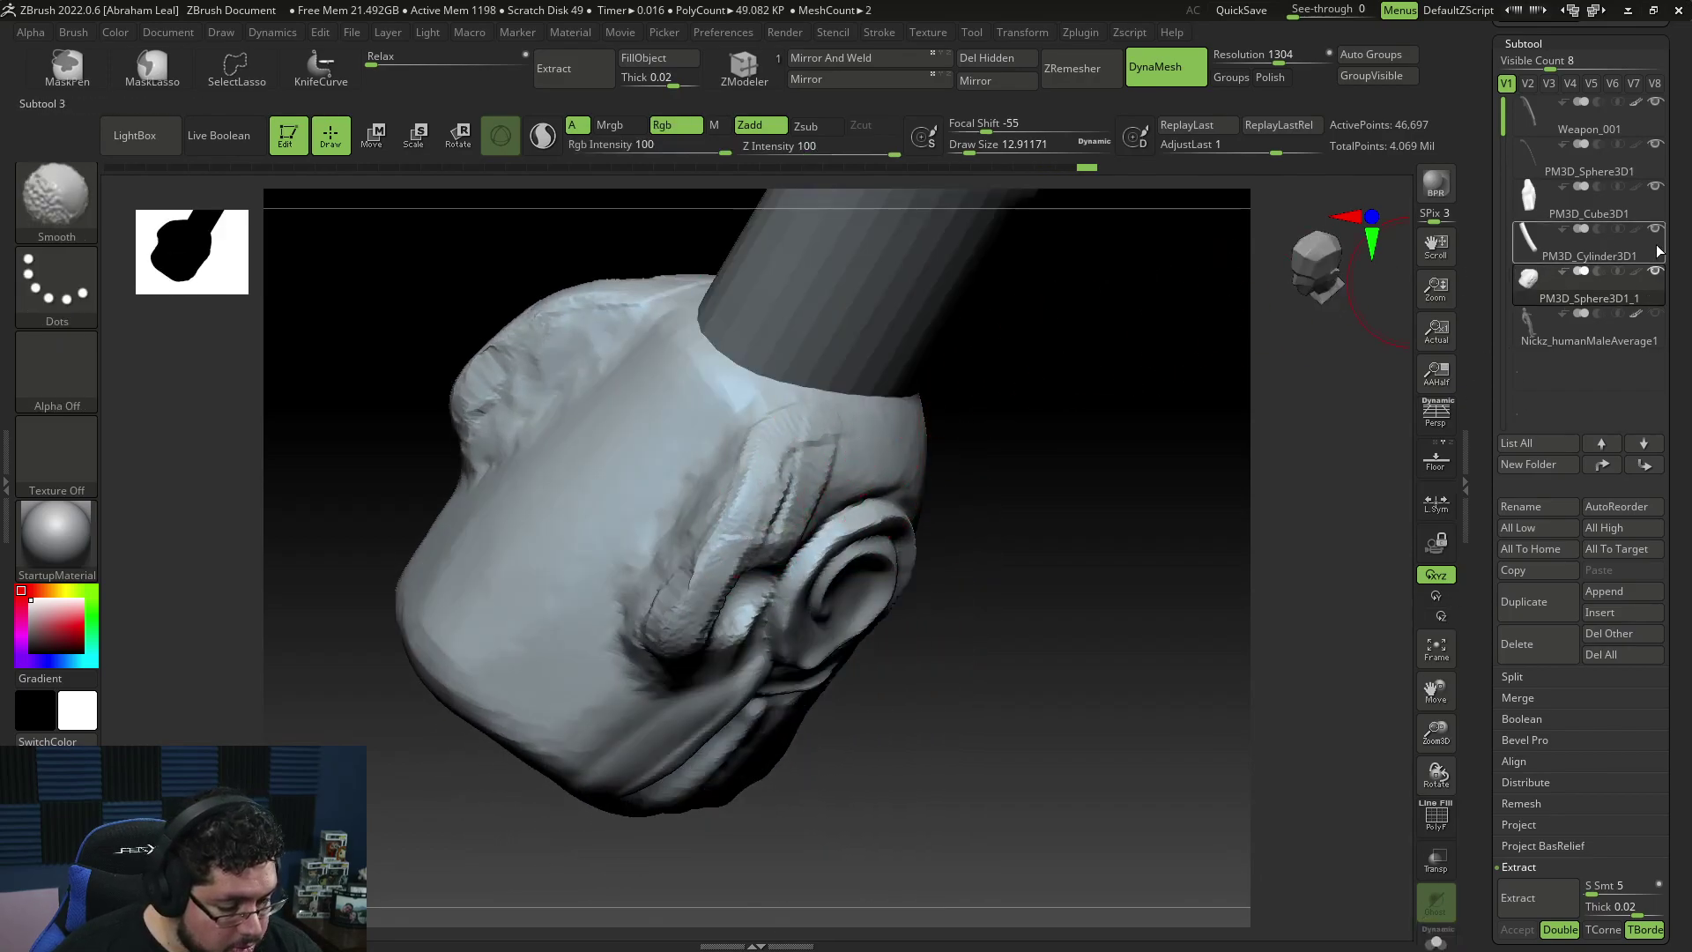
Step: Keep the handle cylinder visible and build up the brow ridge backward toward the base of the handle
{"action": "left_click", "coordinate": [1654, 274], "text": "shift"}
{"action": "left_click", "coordinate": [1655, 229]}
{"action": "mouse_move", "coordinate": [1144, 392]}
{"action": "left_mouse_down"}
{"action": "mouse_move", "coordinate": [1055, 409]}
{"action": "mouse_move", "coordinate": [1172, 463]}
{"action": "left_mouse_up"}
{"action": "left_click_drag", "start_coordinate": [767, 495], "coordinate": [801, 439]}
{"action": "left_click_drag", "start_coordinate": [1084, 326], "coordinate": [1093, 414]}
{"action": "left_click_drag", "start_coordinate": [834, 425], "coordinate": [979, 376]}
{"action": "left_click_drag", "start_coordinate": [867, 419], "coordinate": [789, 503]}
{"action": "mouse_move", "coordinate": [1041, 370]}
{"action": "left_mouse_down"}
{"action": "mouse_move", "coordinate": [1231, 344]}
{"action": "mouse_move", "coordinate": [1077, 411]}
{"action": "left_mouse_up"}
{"action": "mouse_move", "coordinate": [782, 586]}
{"action": "left_mouse_down"}
{"action": "mouse_move", "coordinate": [896, 540]}
{"action": "mouse_move", "coordinate": [925, 476]}
{"action": "mouse_move", "coordinate": [877, 544]}
{"action": "left_mouse_up"}
{"action": "left_click_drag", "start_coordinate": [529, 670], "coordinate": [648, 577]}
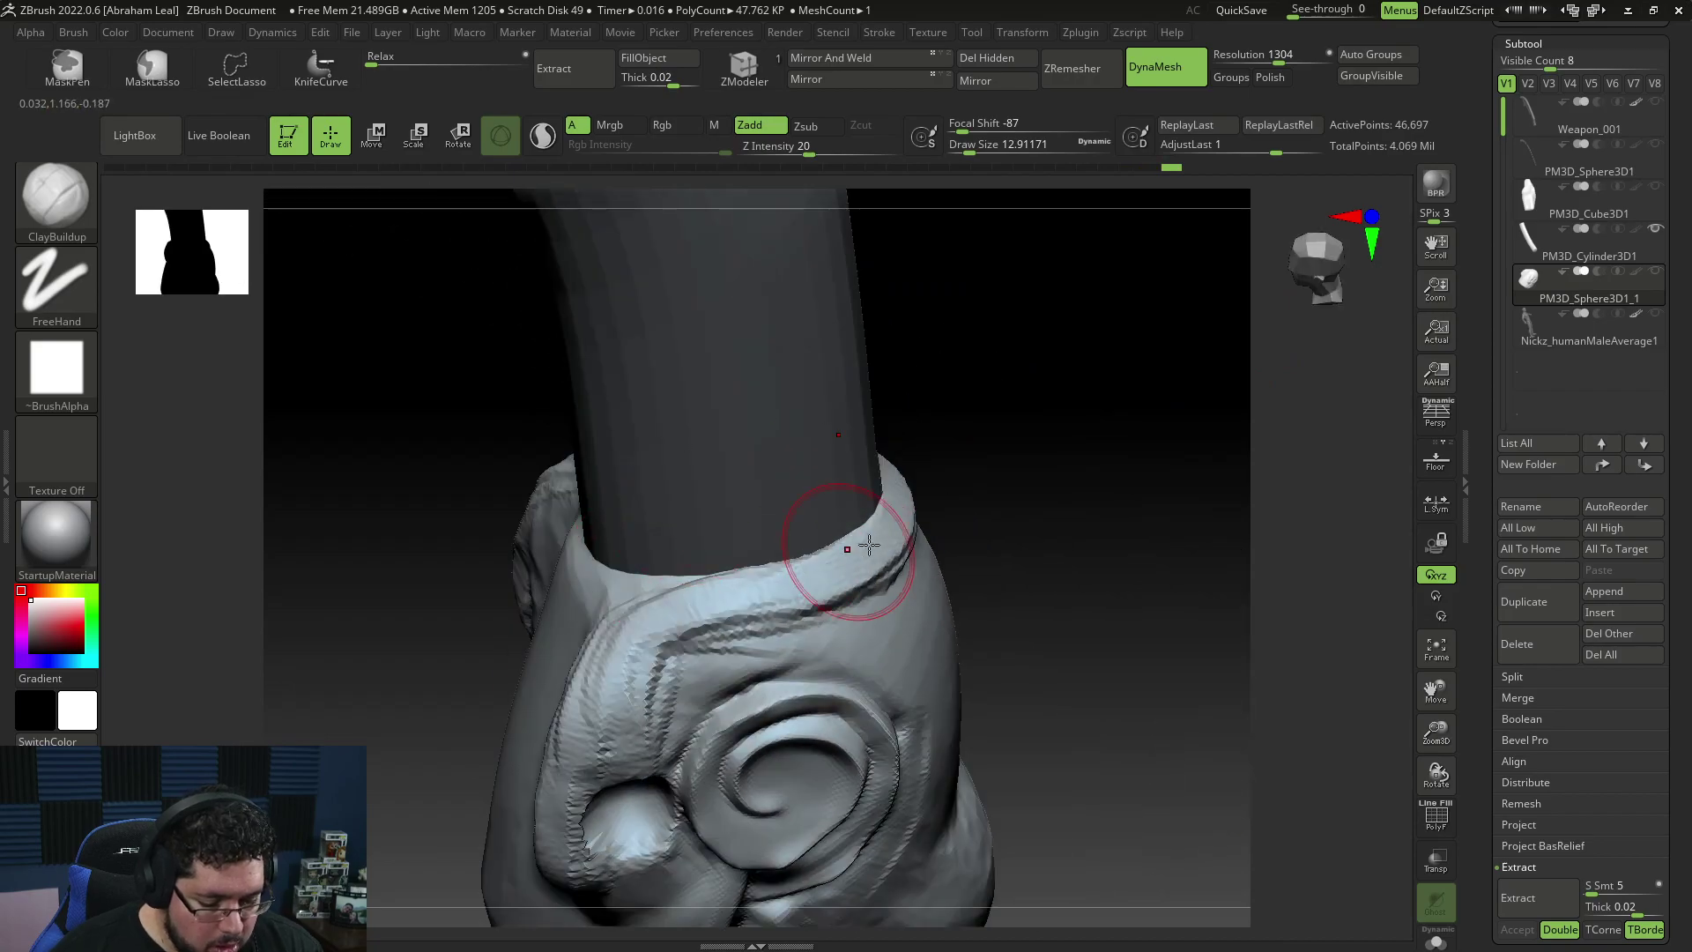
Step: Extend the ridge as a raised collar around the handle's base, above the spiral disc, and re-DynaMesh the head
{"action": "left_click_drag", "start_coordinate": [862, 545], "coordinate": [655, 638]}
{"action": "right_click_drag", "start_coordinate": [838, 551], "coordinate": [913, 501]}
{"action": "mouse_move", "coordinate": [704, 705]}
{"action": "left_mouse_down"}
{"action": "mouse_move", "coordinate": [749, 668]}
{"action": "mouse_move", "coordinate": [735, 666]}
{"action": "mouse_move", "coordinate": [833, 629]}
{"action": "left_mouse_up"}
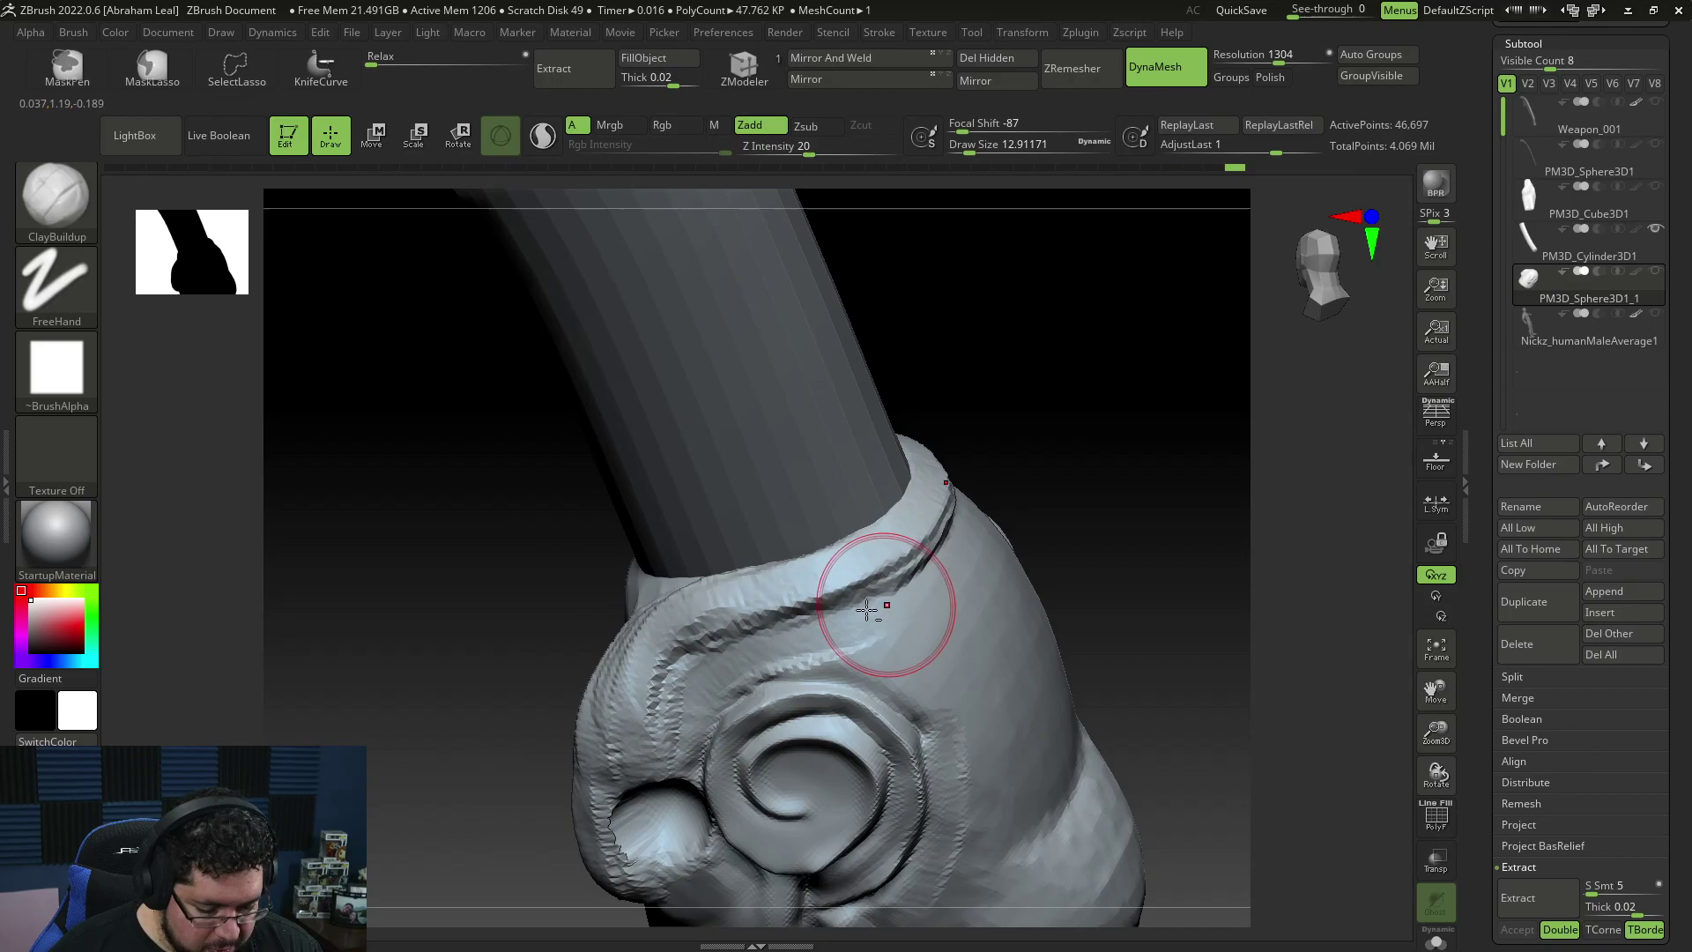
{"action": "left_click_drag", "start_coordinate": [1107, 461], "coordinate": [956, 551]}
{"action": "left_click_drag", "start_coordinate": [1137, 493], "coordinate": [1243, 450]}
{"action": "left_click_drag", "start_coordinate": [1116, 544], "coordinate": [1152, 435], "text": "ctrl"}
Step: Refine the rim of the eye socket with ClayBuildup at draw size about 8.4 and remesh the head with DynaMesh
{"action": "left_click_drag", "start_coordinate": [1059, 556], "coordinate": [1095, 640], "text": "alt"}
{"action": "right_click", "coordinate": [1058, 493]}
{"action": "right_click", "coordinate": [649, 520]}
{"action": "left_click_drag", "start_coordinate": [612, 574], "coordinate": [604, 598]}
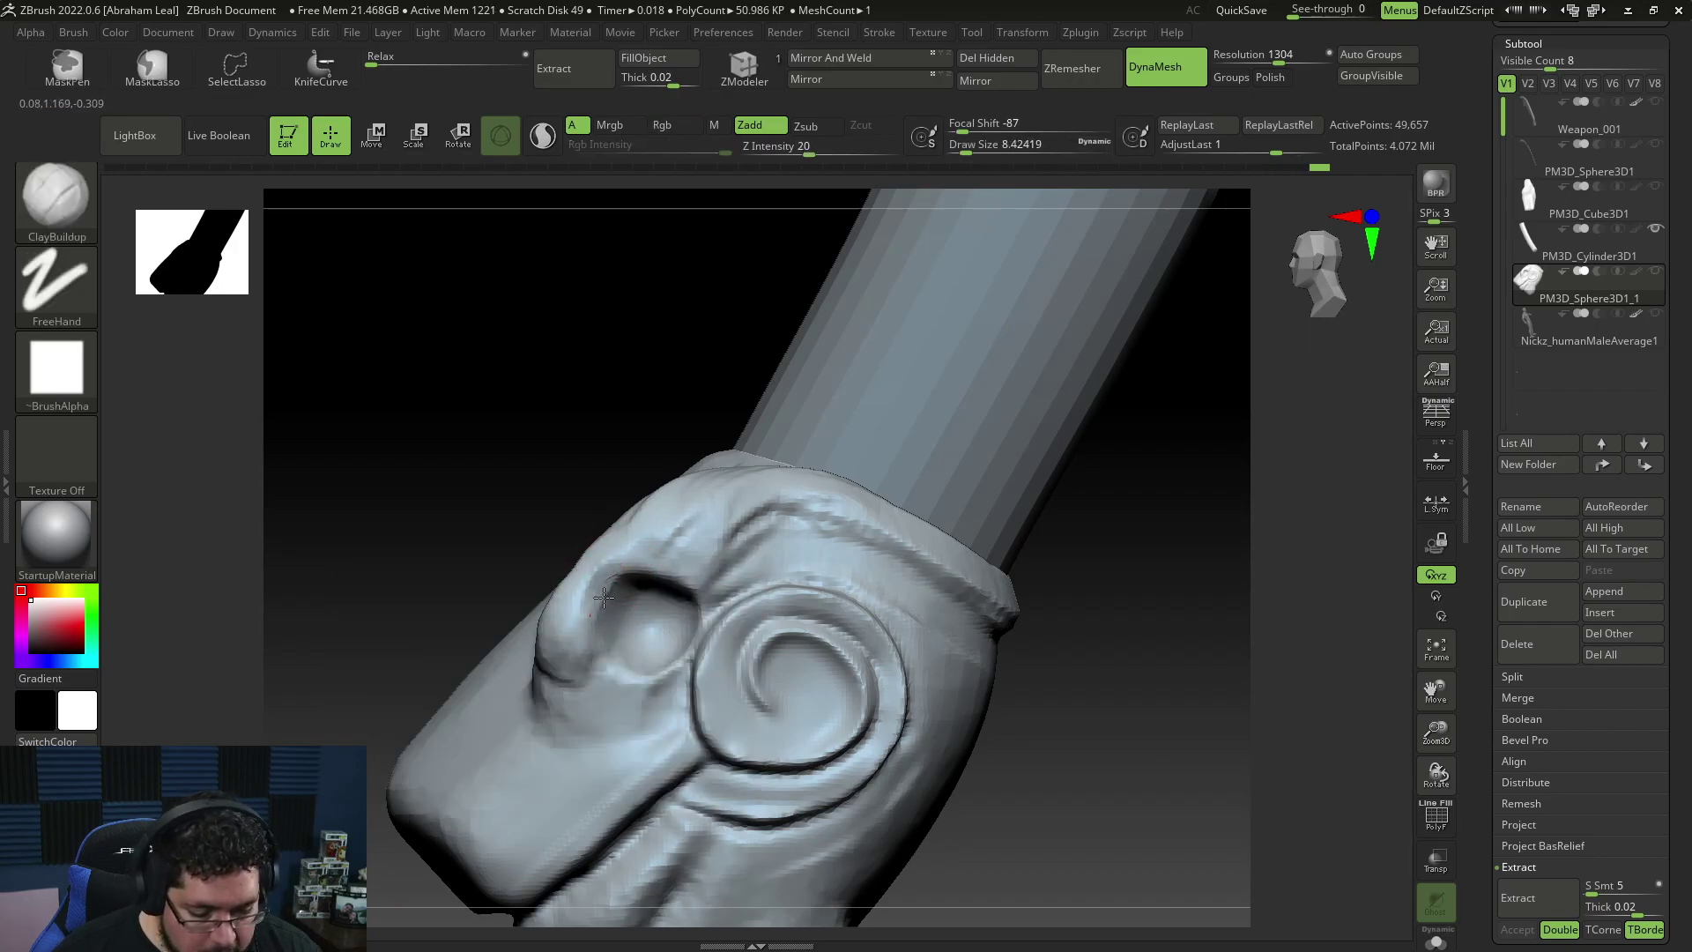
{"action": "left_click_drag", "start_coordinate": [1144, 592], "coordinate": [1177, 617], "text": "ctrl"}
Step: Thicken the brow above the eye with layered ClayBuildup strokes at draw size about 14.2
{"action": "key", "text": "space"}
{"action": "left_click_drag", "start_coordinate": [648, 589], "coordinate": [657, 589]}
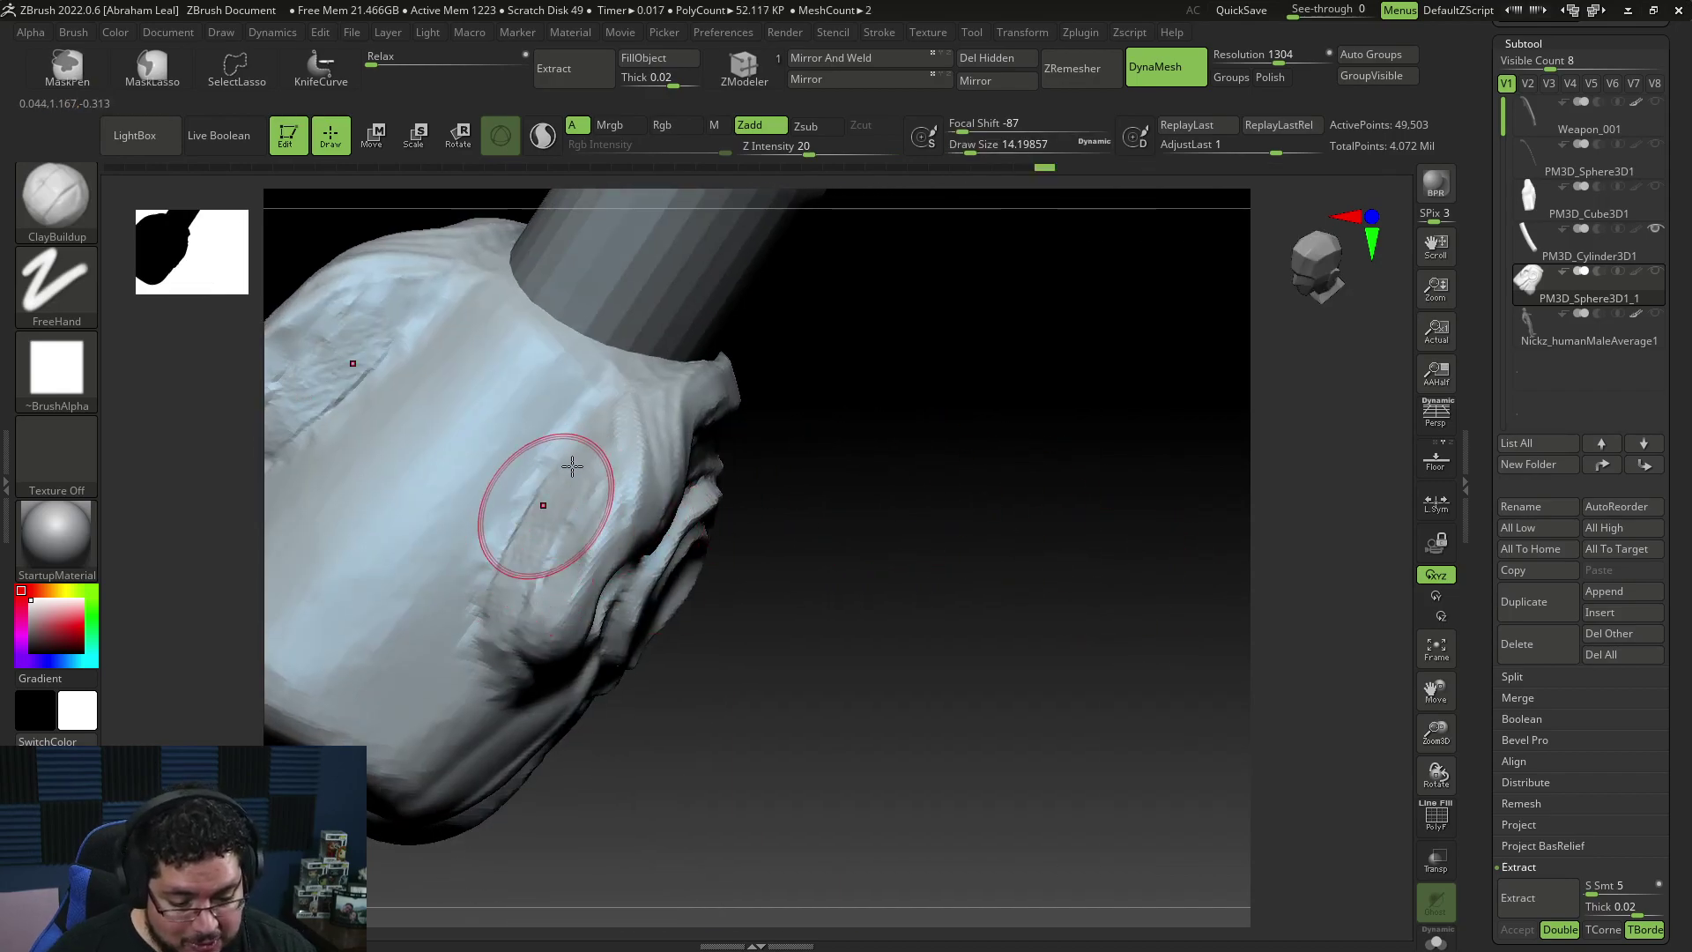
{"action": "mouse_move", "coordinate": [490, 584]}
{"action": "left_mouse_down"}
{"action": "mouse_move", "coordinate": [535, 494]}
{"action": "mouse_move", "coordinate": [518, 523]}
{"action": "left_mouse_up"}
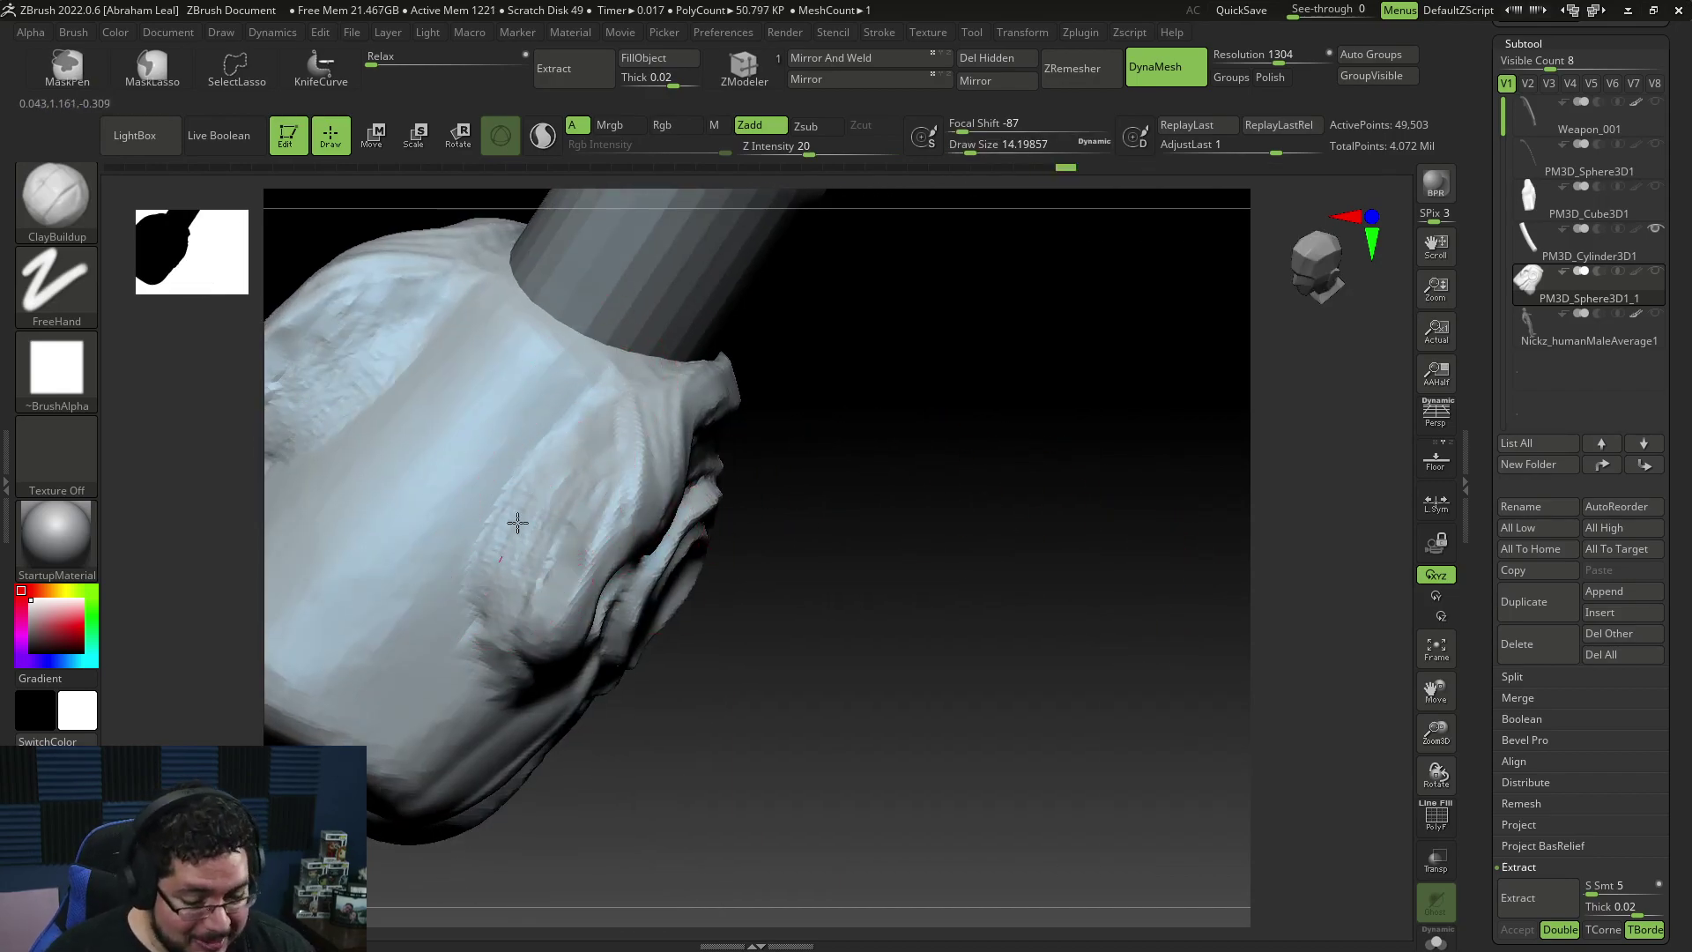
{"action": "mouse_move", "coordinate": [496, 597]}
{"action": "left_mouse_down"}
{"action": "mouse_move", "coordinate": [548, 537]}
{"action": "mouse_move", "coordinate": [570, 547]}
{"action": "mouse_move", "coordinate": [535, 599]}
{"action": "left_mouse_up"}
{"action": "left_click_drag", "start_coordinate": [601, 499], "coordinate": [597, 419]}
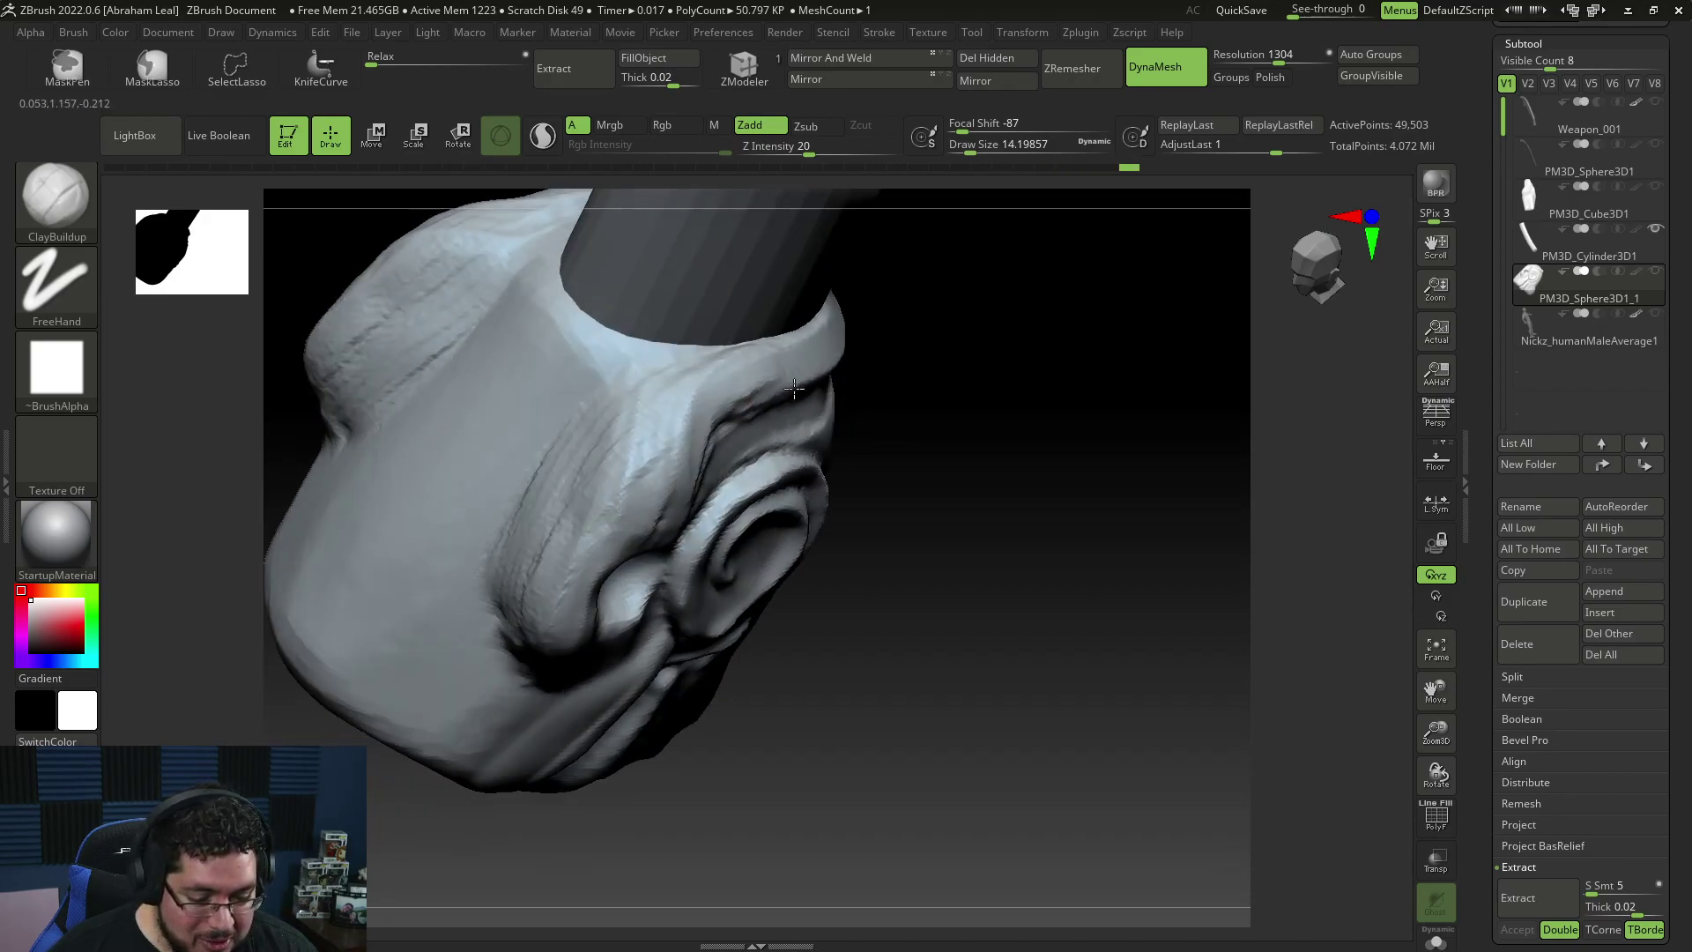
{"action": "right_click_drag", "start_coordinate": [794, 389], "coordinate": [806, 375]}
{"action": "mouse_move", "coordinate": [645, 438]}
{"action": "left_mouse_down"}
{"action": "mouse_move", "coordinate": [616, 494]}
{"action": "mouse_move", "coordinate": [645, 384]}
{"action": "mouse_move", "coordinate": [558, 496]}
{"action": "mouse_move", "coordinate": [575, 508]}
{"action": "left_mouse_up"}
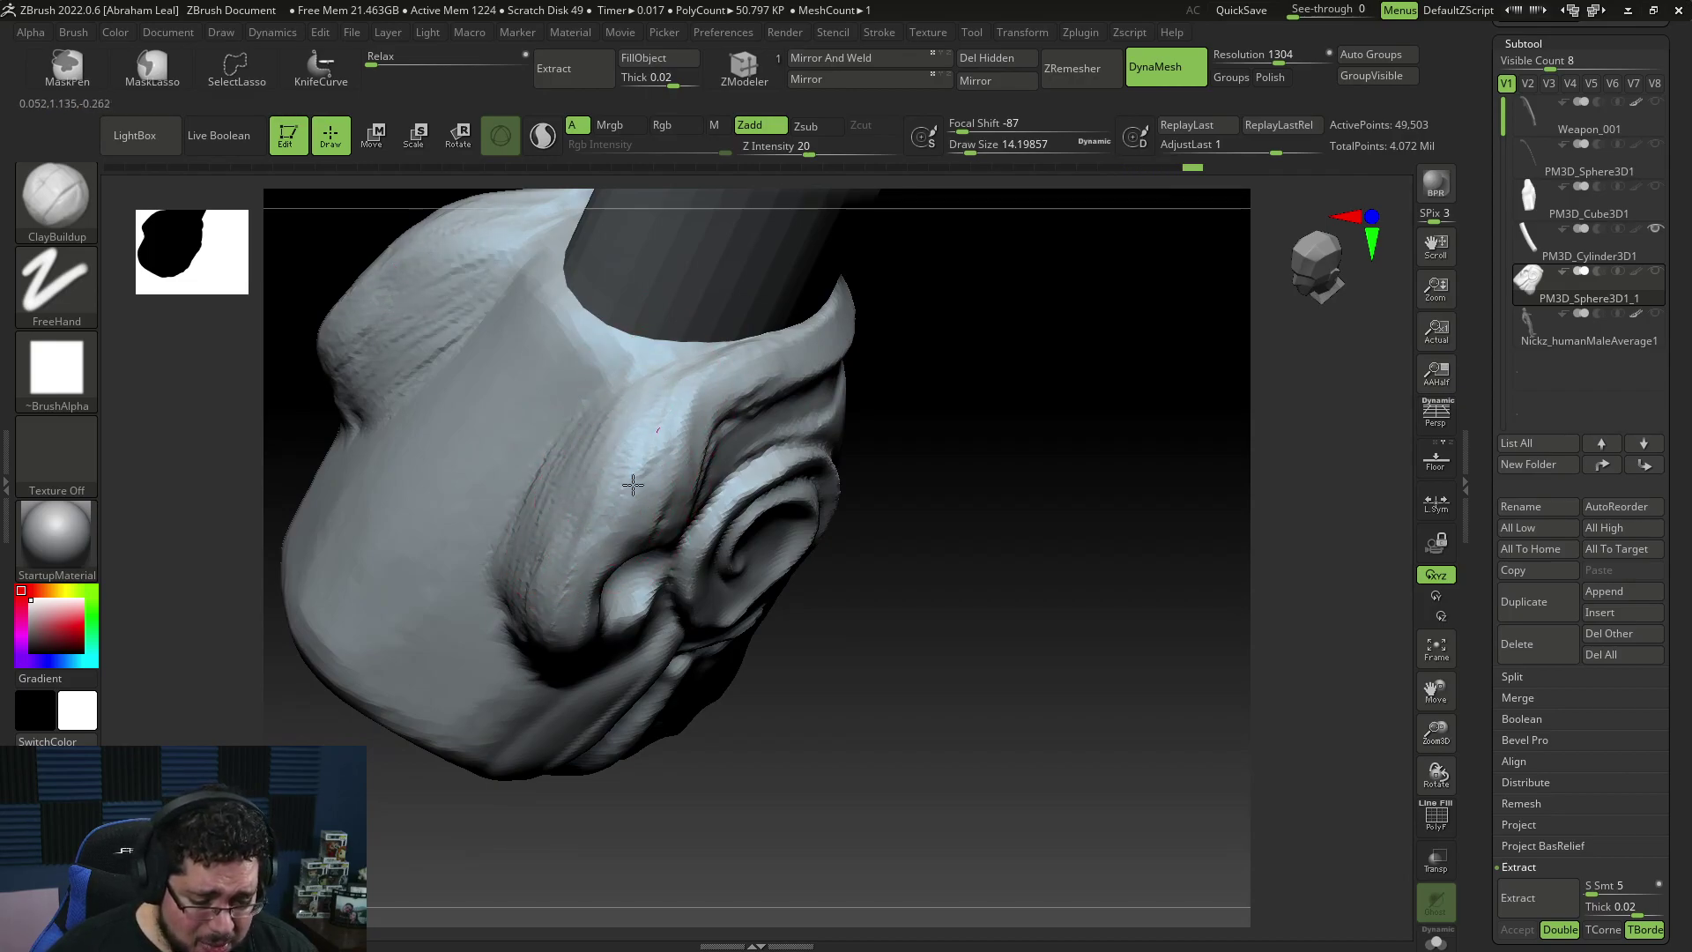
{"action": "mouse_move", "coordinate": [976, 378]}
{"action": "left_mouse_down"}
{"action": "mouse_move", "coordinate": [1013, 283]}
{"action": "mouse_move", "coordinate": [1049, 286]}
{"action": "left_mouse_up"}
{"action": "mouse_move", "coordinate": [612, 487]}
{"action": "left_mouse_down"}
{"action": "mouse_move", "coordinate": [622, 469]}
{"action": "mouse_move", "coordinate": [556, 464]}
{"action": "left_mouse_up"}
{"action": "left_click_drag", "start_coordinate": [481, 598], "coordinate": [547, 520]}
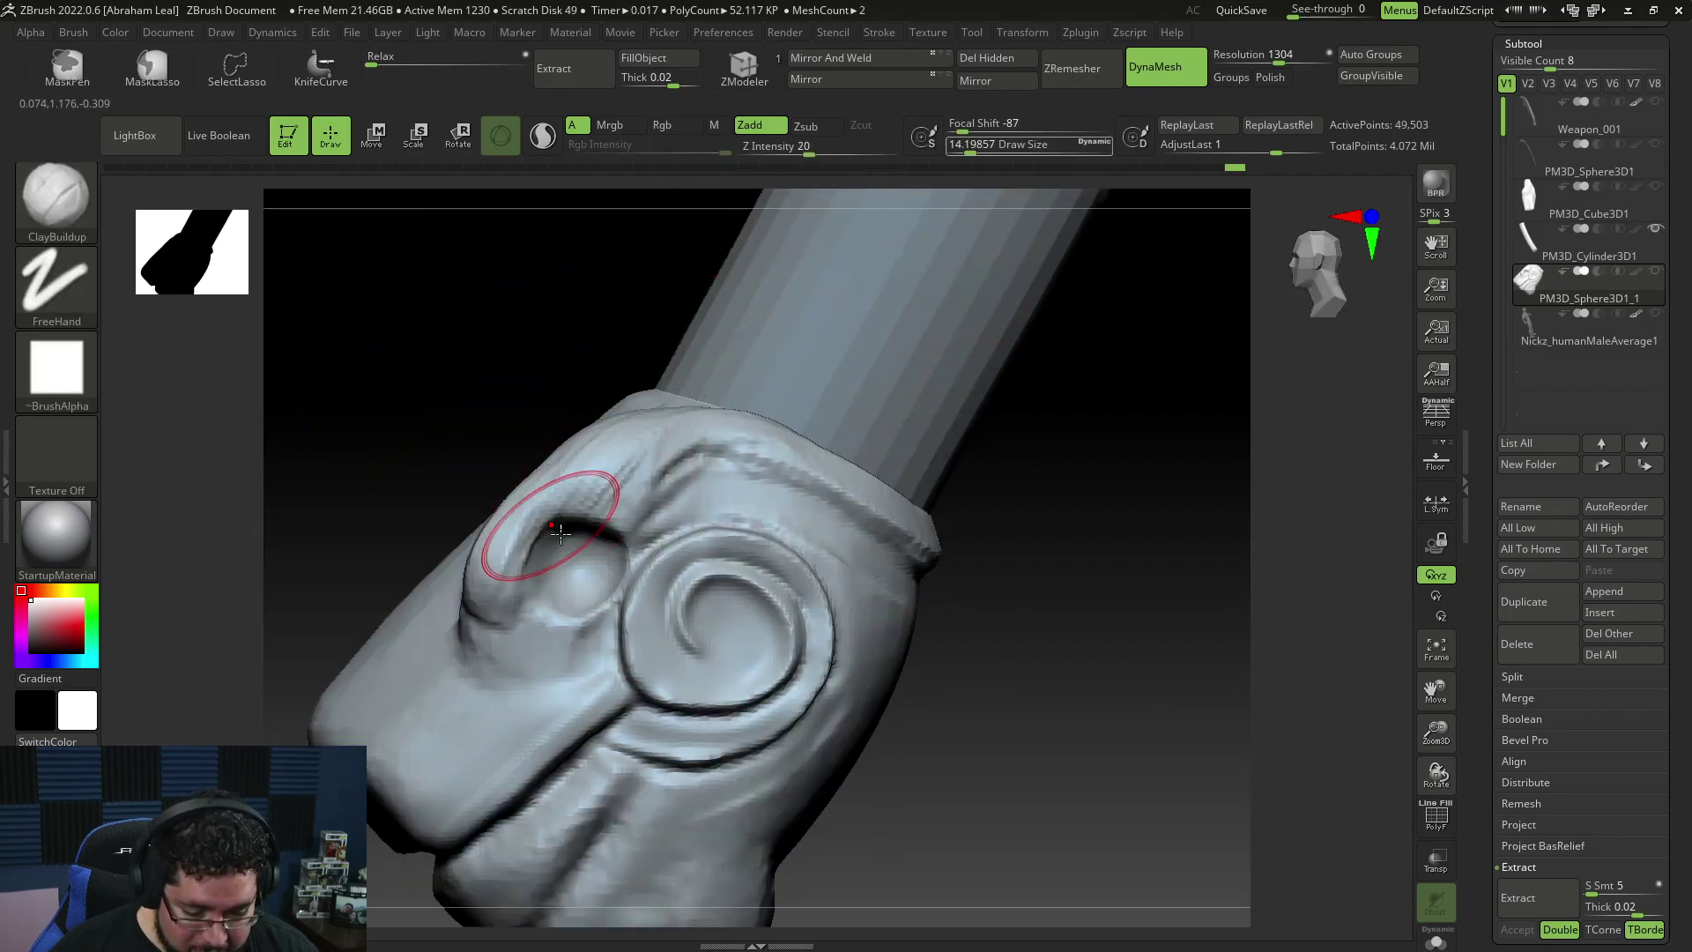
Step: Round off the brow's front curl and build up the area under the eye at draw size about 10.5
{"action": "key", "text": "space"}
{"action": "left_click_drag", "start_coordinate": [489, 597], "coordinate": [495, 665]}
{"action": "key", "text": "space"}
{"action": "key", "text": "space"}
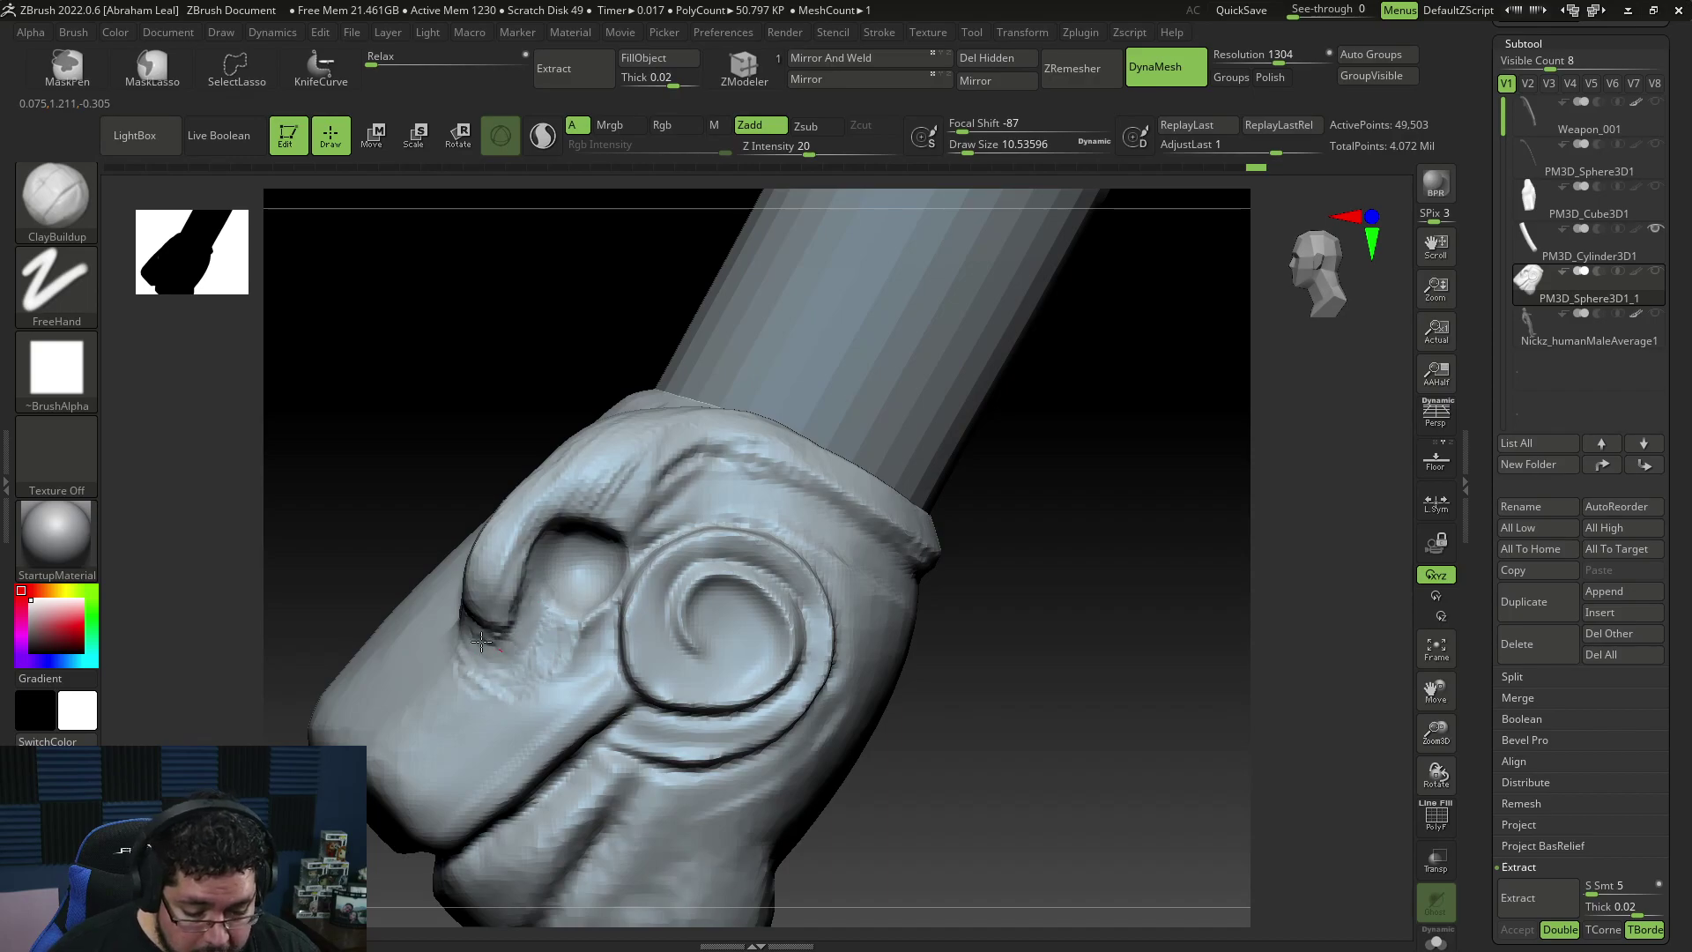
{"action": "left_click_drag", "start_coordinate": [999, 630], "coordinate": [922, 695], "text": "alt"}
Step: Recheck the feathered serpent reference in the browser, and build up rough mirrored nostril bumps at the tip of the snout
{"action": "key", "text": "alt+Tab"}
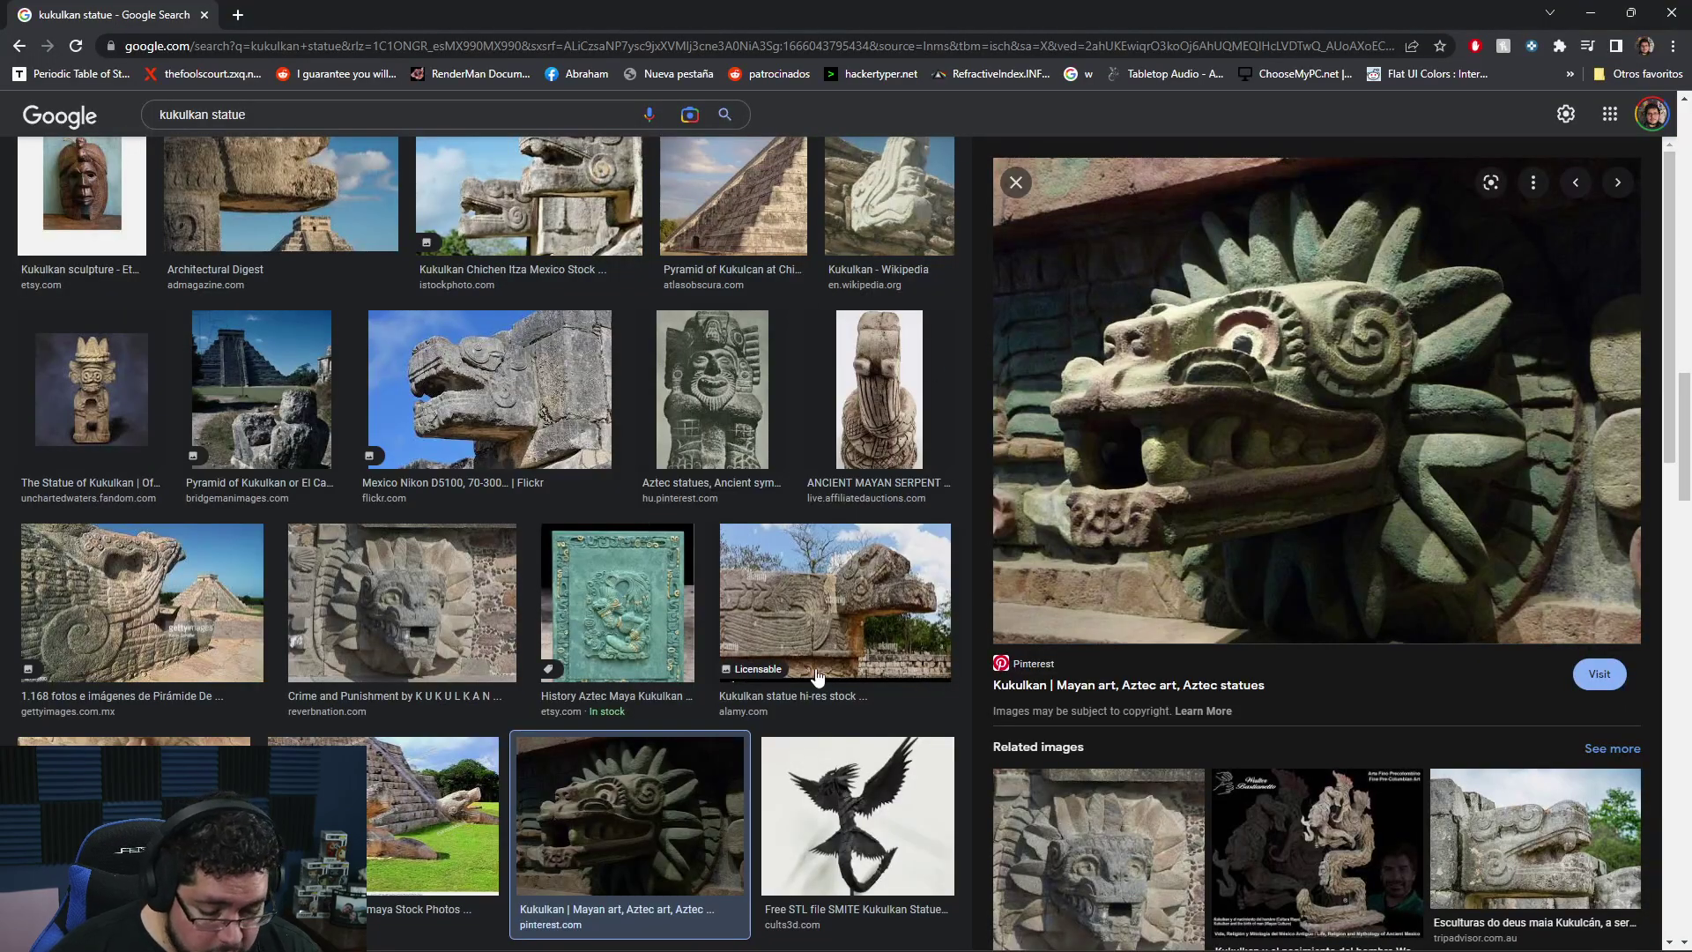
{"action": "key", "text": "alt+Tab"}
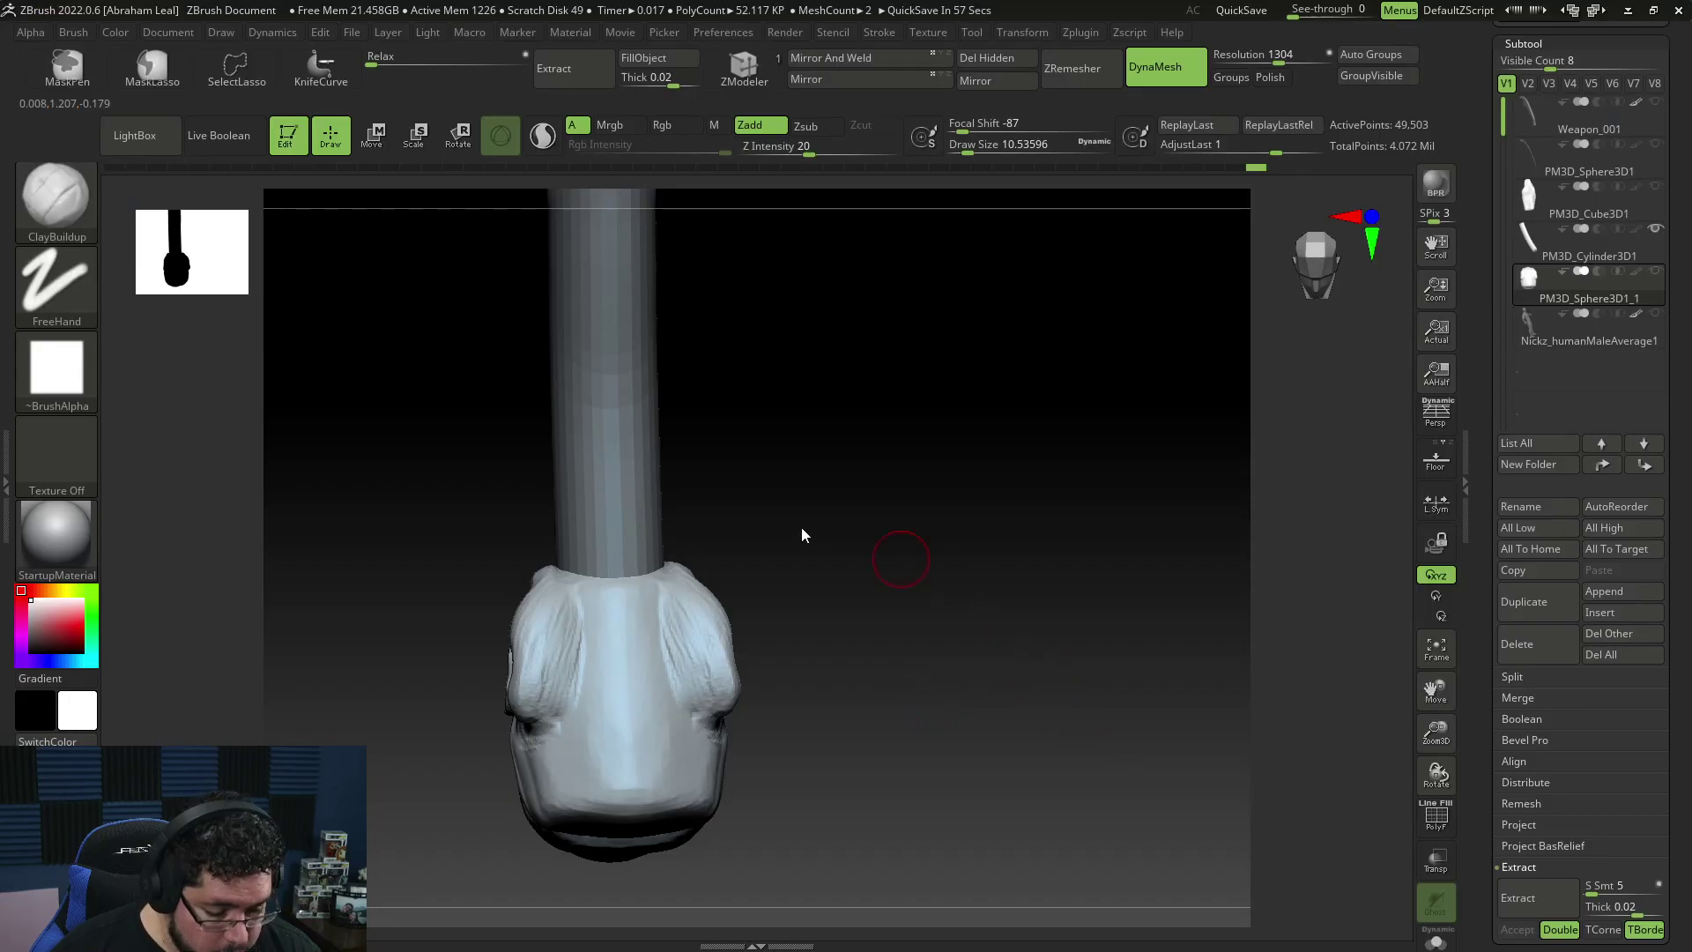
{"action": "key", "text": "alt+Tab"}
{"action": "key", "text": "alt+Tab"}
{"action": "left_click_drag", "start_coordinate": [955, 504], "coordinate": [726, 574]}
{"action": "key", "text": "]"}
{"action": "mouse_move", "coordinate": [654, 749]}
{"action": "left_mouse_down"}
{"action": "mouse_move", "coordinate": [657, 730]}
{"action": "mouse_move", "coordinate": [707, 740]}
{"action": "mouse_move", "coordinate": [687, 776]}
{"action": "mouse_move", "coordinate": [678, 755]}
{"action": "left_mouse_up"}
{"action": "left_click_drag", "start_coordinate": [869, 567], "coordinate": [785, 536]}
{"action": "key", "text": "space"}
{"action": "key", "text": "space"}
{"action": "mouse_move", "coordinate": [622, 715]}
{"action": "left_mouse_down"}
{"action": "mouse_move", "coordinate": [638, 758]}
{"action": "mouse_move", "coordinate": [621, 694]}
{"action": "left_mouse_up"}
{"action": "left_click_drag", "start_coordinate": [775, 601], "coordinate": [798, 555], "text": "alt"}
{"action": "key", "text": "space"}
{"action": "mouse_move", "coordinate": [808, 566]}
{"action": "left_mouse_down"}
{"action": "mouse_move", "coordinate": [824, 566]}
{"action": "mouse_move", "coordinate": [798, 467]}
{"action": "left_mouse_up"}
Step: Set draw size to about 7.5 and Z intensity to 4, and sculpt raised ridges running up the snout from the nostrils
{"action": "key", "text": "space"}
{"action": "left_click_drag", "start_coordinate": [688, 545], "coordinate": [668, 545]}
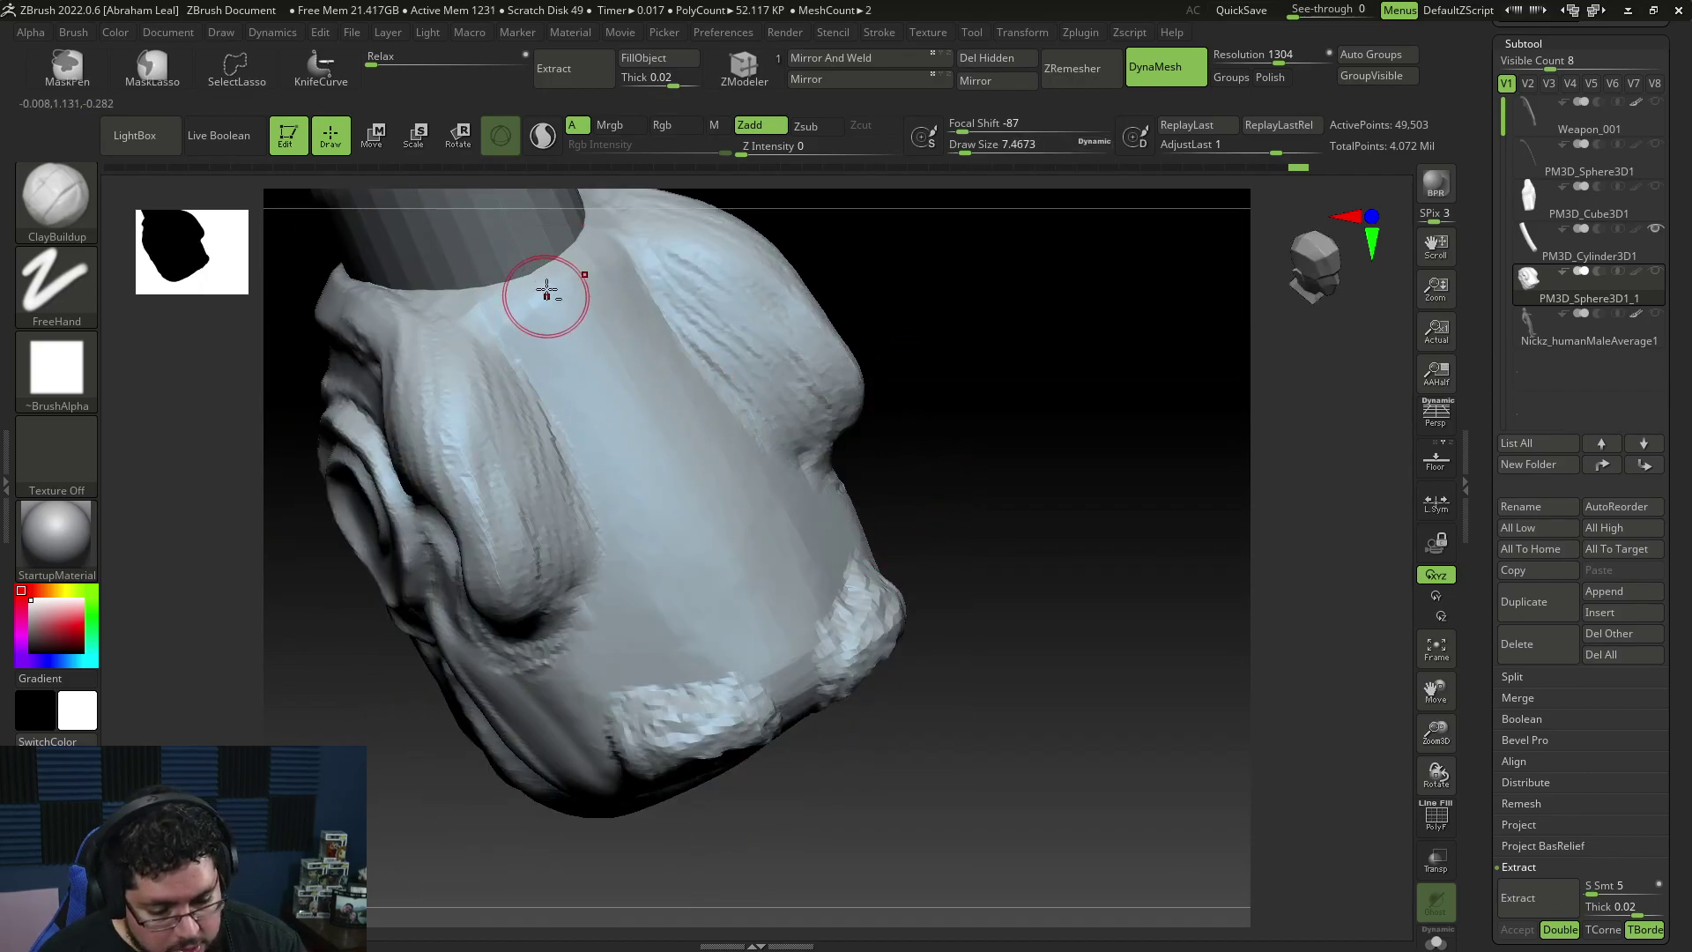
{"action": "mouse_move", "coordinate": [907, 340]}
{"action": "right_mouse_down"}
{"action": "mouse_move", "coordinate": [955, 362]}
{"action": "mouse_move", "coordinate": [757, 452]}
{"action": "right_mouse_up"}
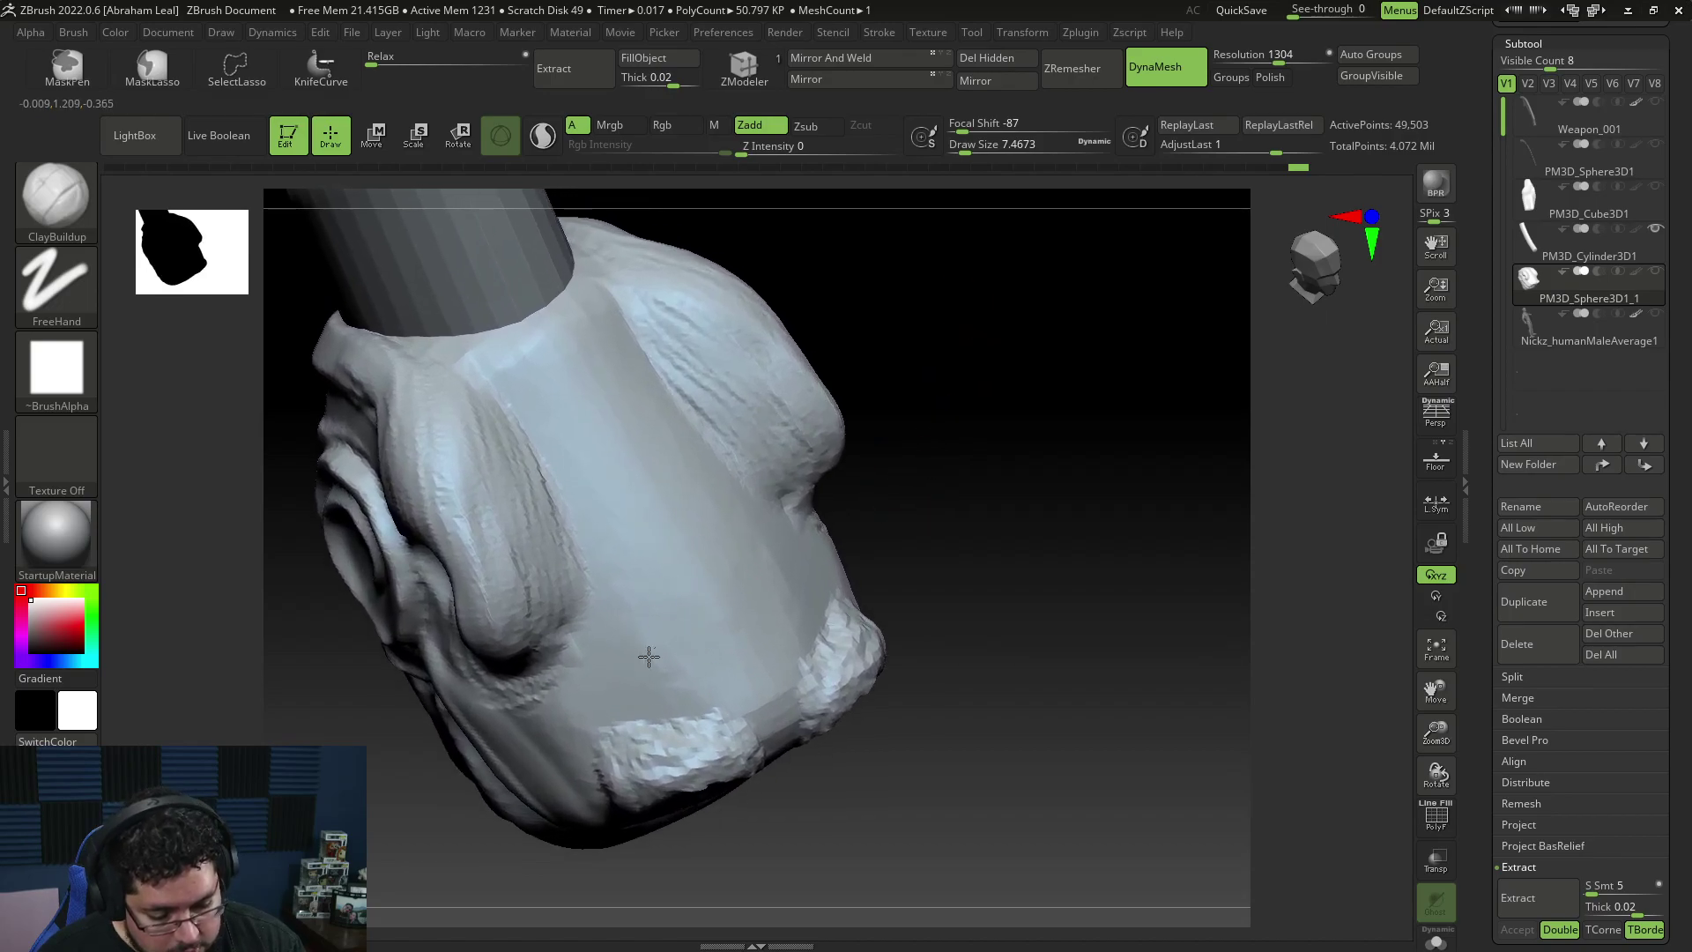
{"action": "key", "text": "space"}
{"action": "left_click", "coordinate": [714, 692]}
{"action": "type", "text": "4"}
{"action": "key", "text": "Return"}
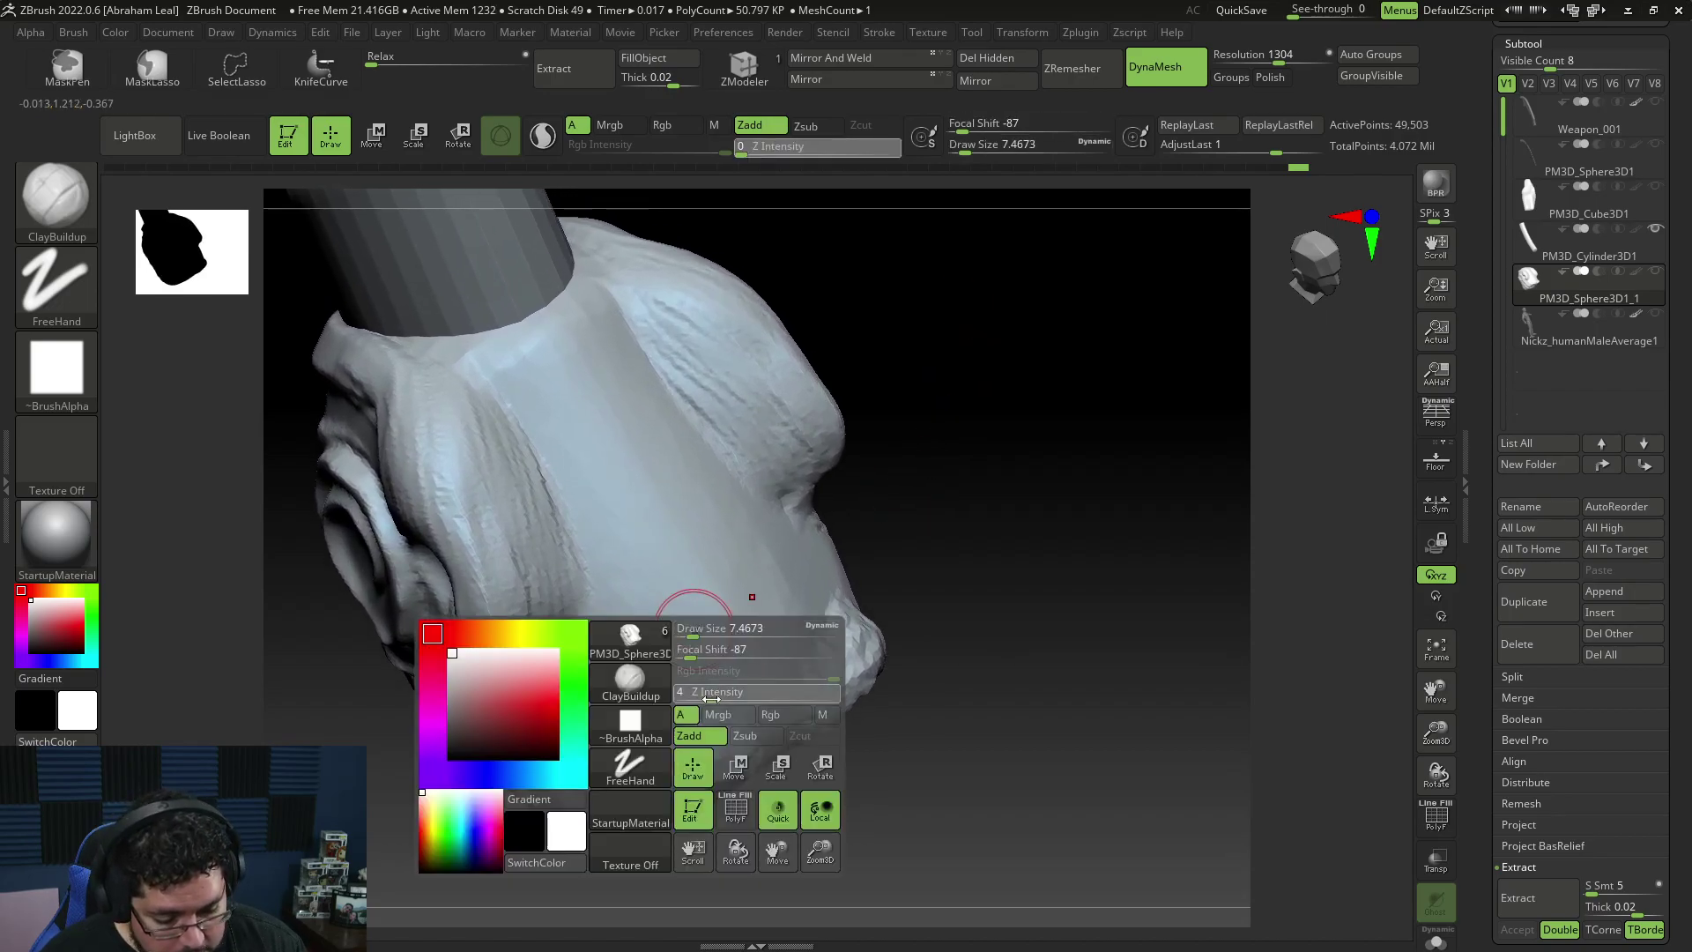
{"action": "mouse_move", "coordinate": [688, 617]}
{"action": "left_mouse_down"}
{"action": "mouse_move", "coordinate": [650, 646]}
{"action": "mouse_move", "coordinate": [694, 657]}
{"action": "mouse_move", "coordinate": [727, 728]}
{"action": "left_mouse_up"}
{"action": "mouse_move", "coordinate": [654, 645]}
{"action": "left_mouse_down"}
{"action": "mouse_move", "coordinate": [711, 747]}
{"action": "mouse_move", "coordinate": [703, 736]}
{"action": "left_mouse_up"}
{"action": "mouse_move", "coordinate": [676, 672]}
{"action": "left_mouse_down"}
{"action": "mouse_move", "coordinate": [687, 705]}
{"action": "mouse_move", "coordinate": [737, 734]}
{"action": "left_mouse_up"}
Step: Open the Getty Images photo of the Kukulkan serpent head in the browser and examine its scale pattern
{"action": "left_click_drag", "start_coordinate": [911, 509], "coordinate": [931, 615], "text": "alt"}
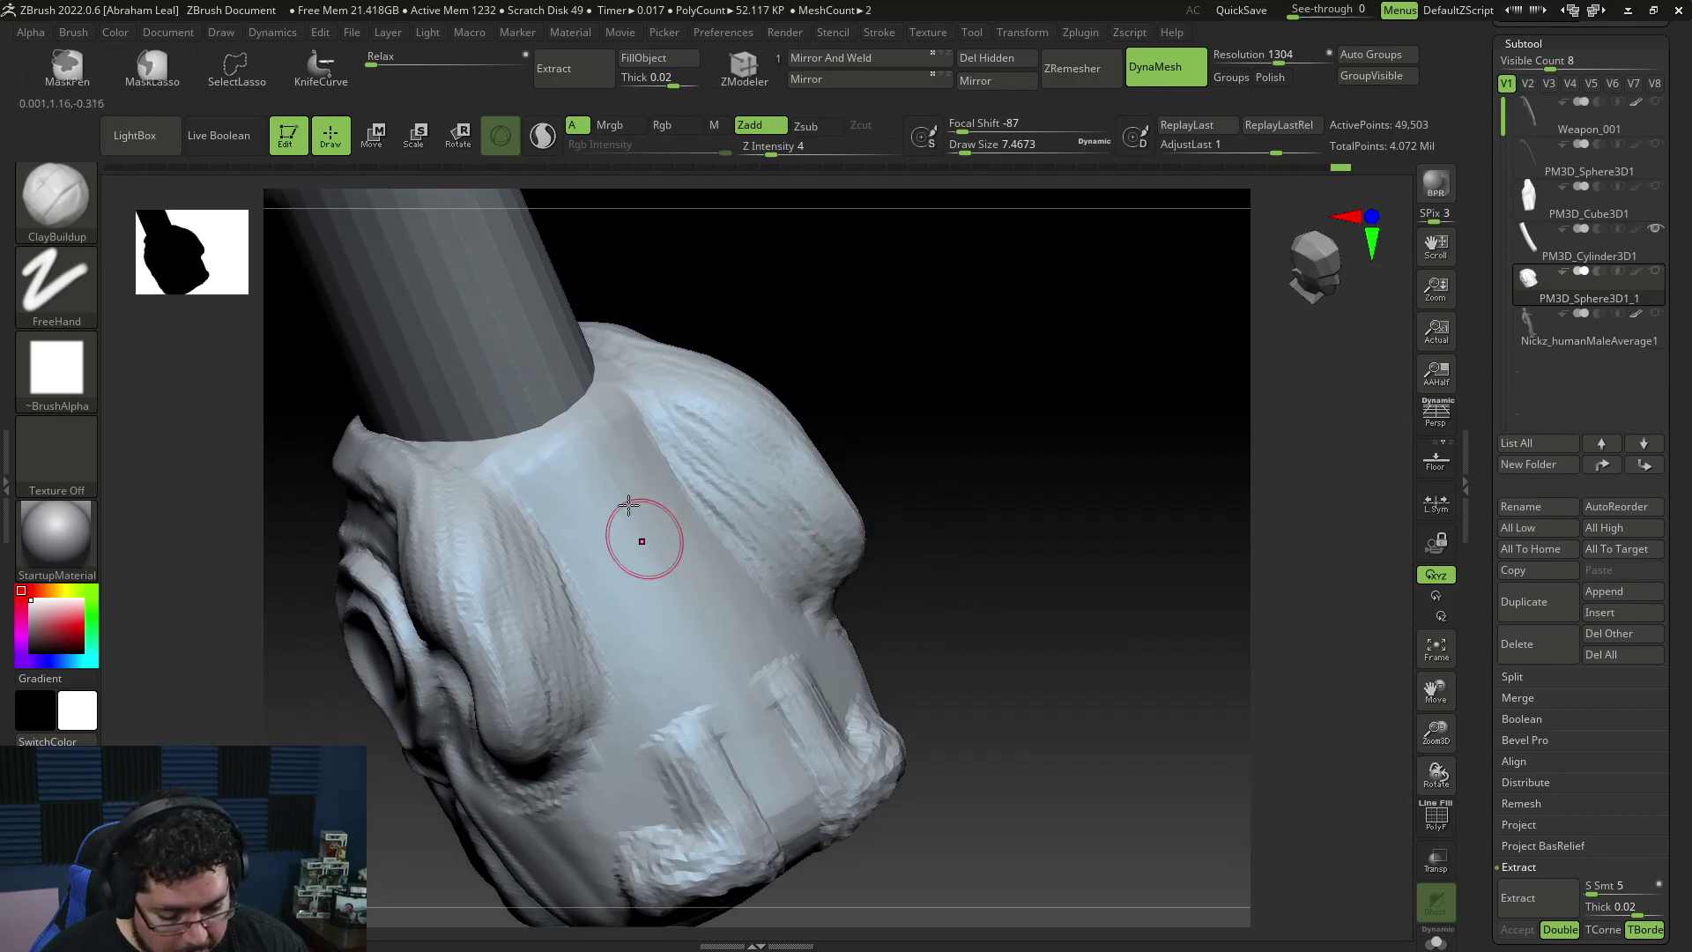
{"action": "left_click_drag", "start_coordinate": [834, 432], "coordinate": [790, 540]}
{"action": "left_click_drag", "start_coordinate": [977, 494], "coordinate": [933, 473]}
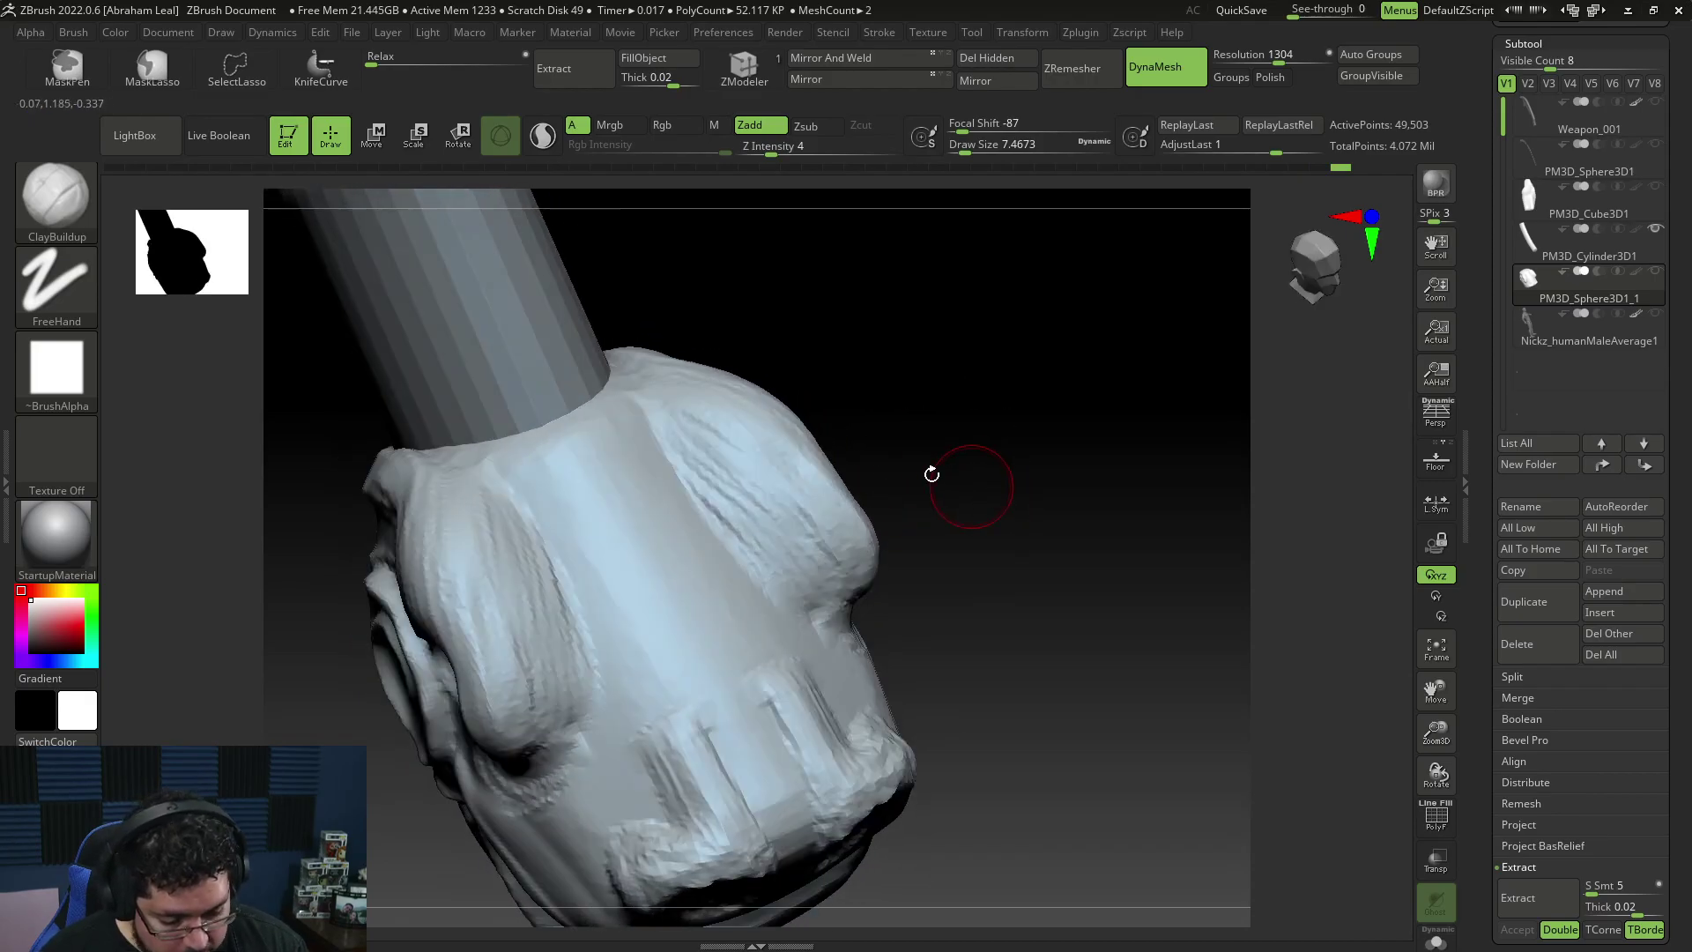
{"action": "key", "text": "alt+Tab"}
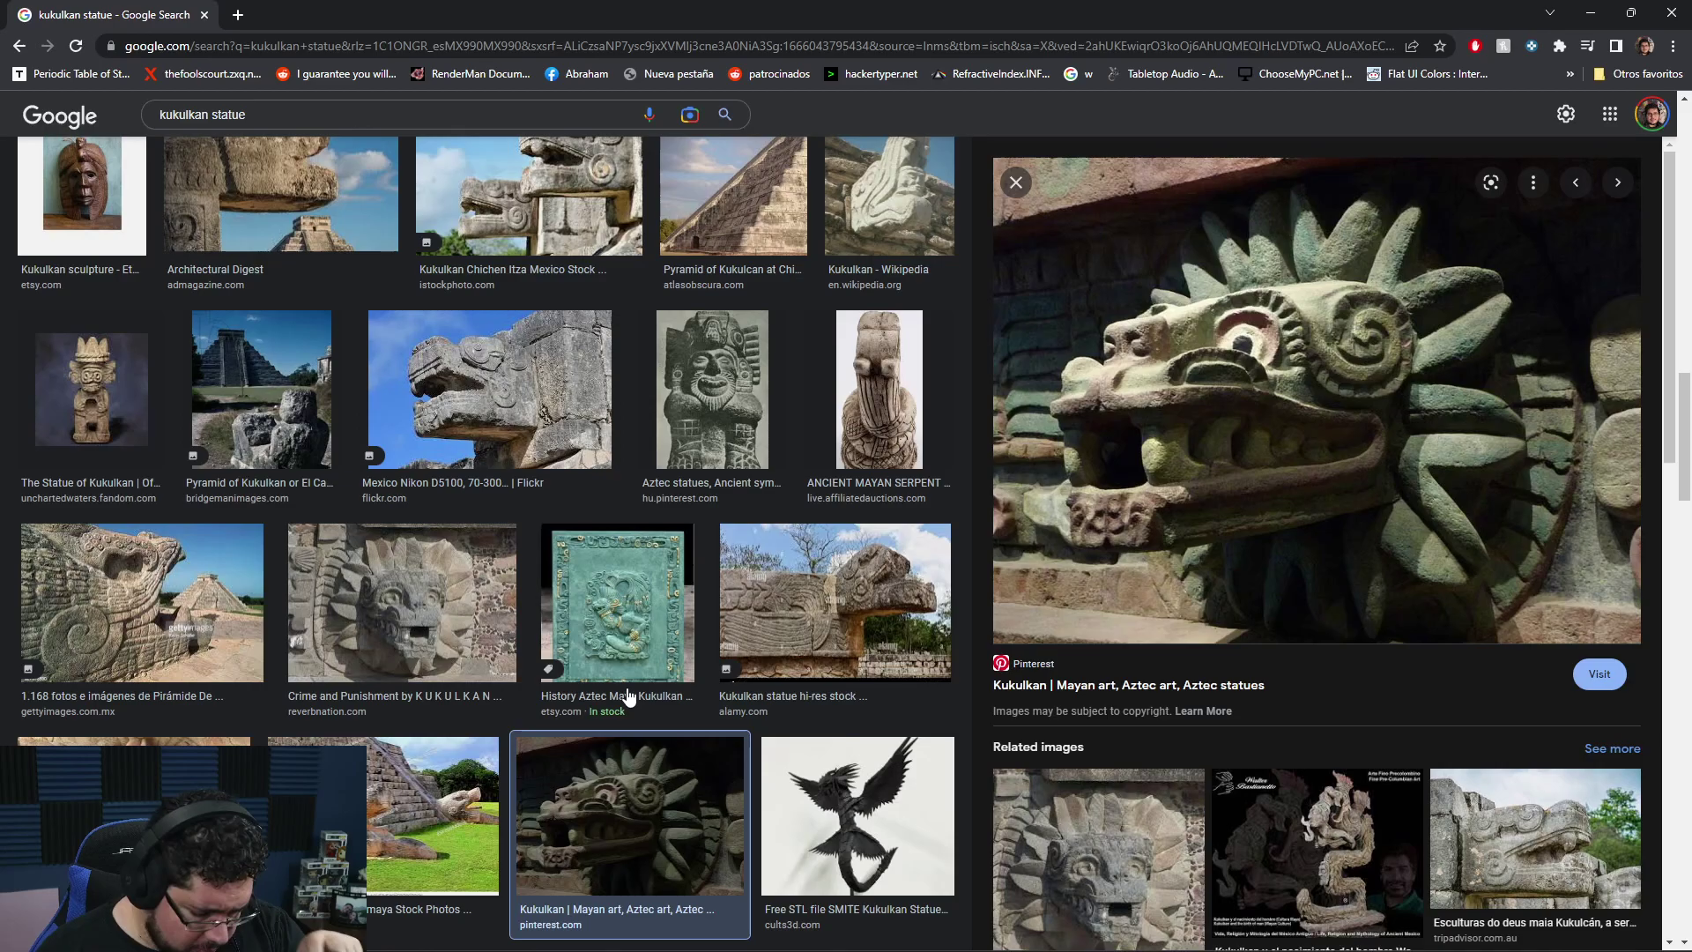
{"action": "left_click", "coordinate": [220, 620]}
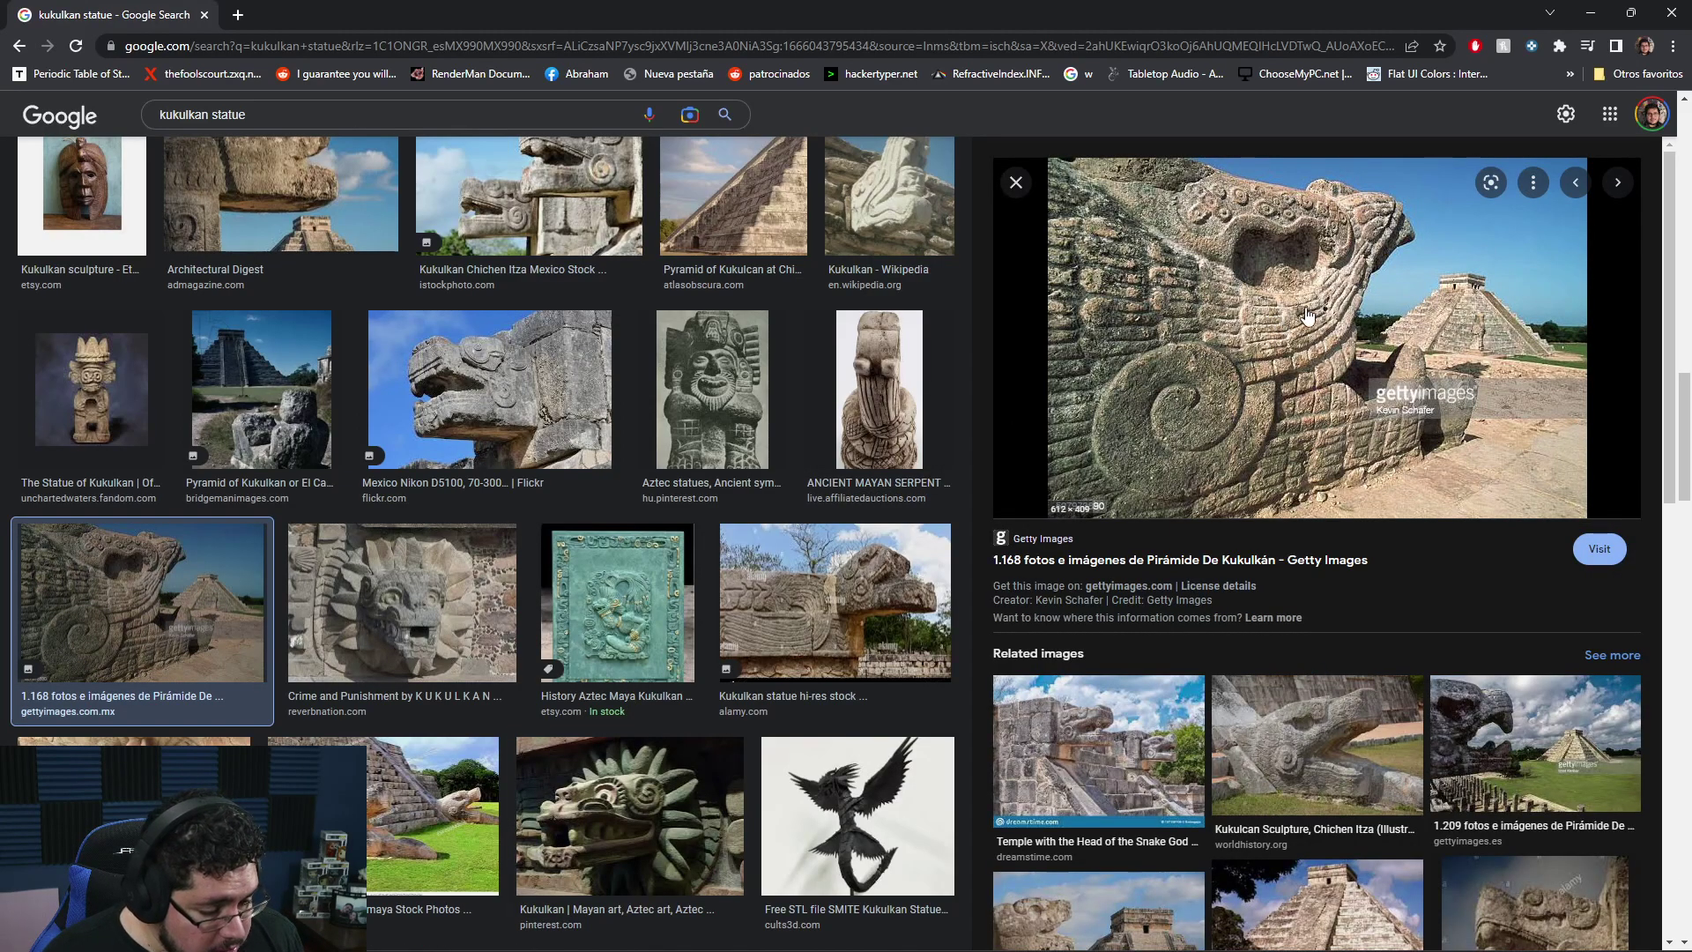
{"action": "key", "text": "alt+Tab"}
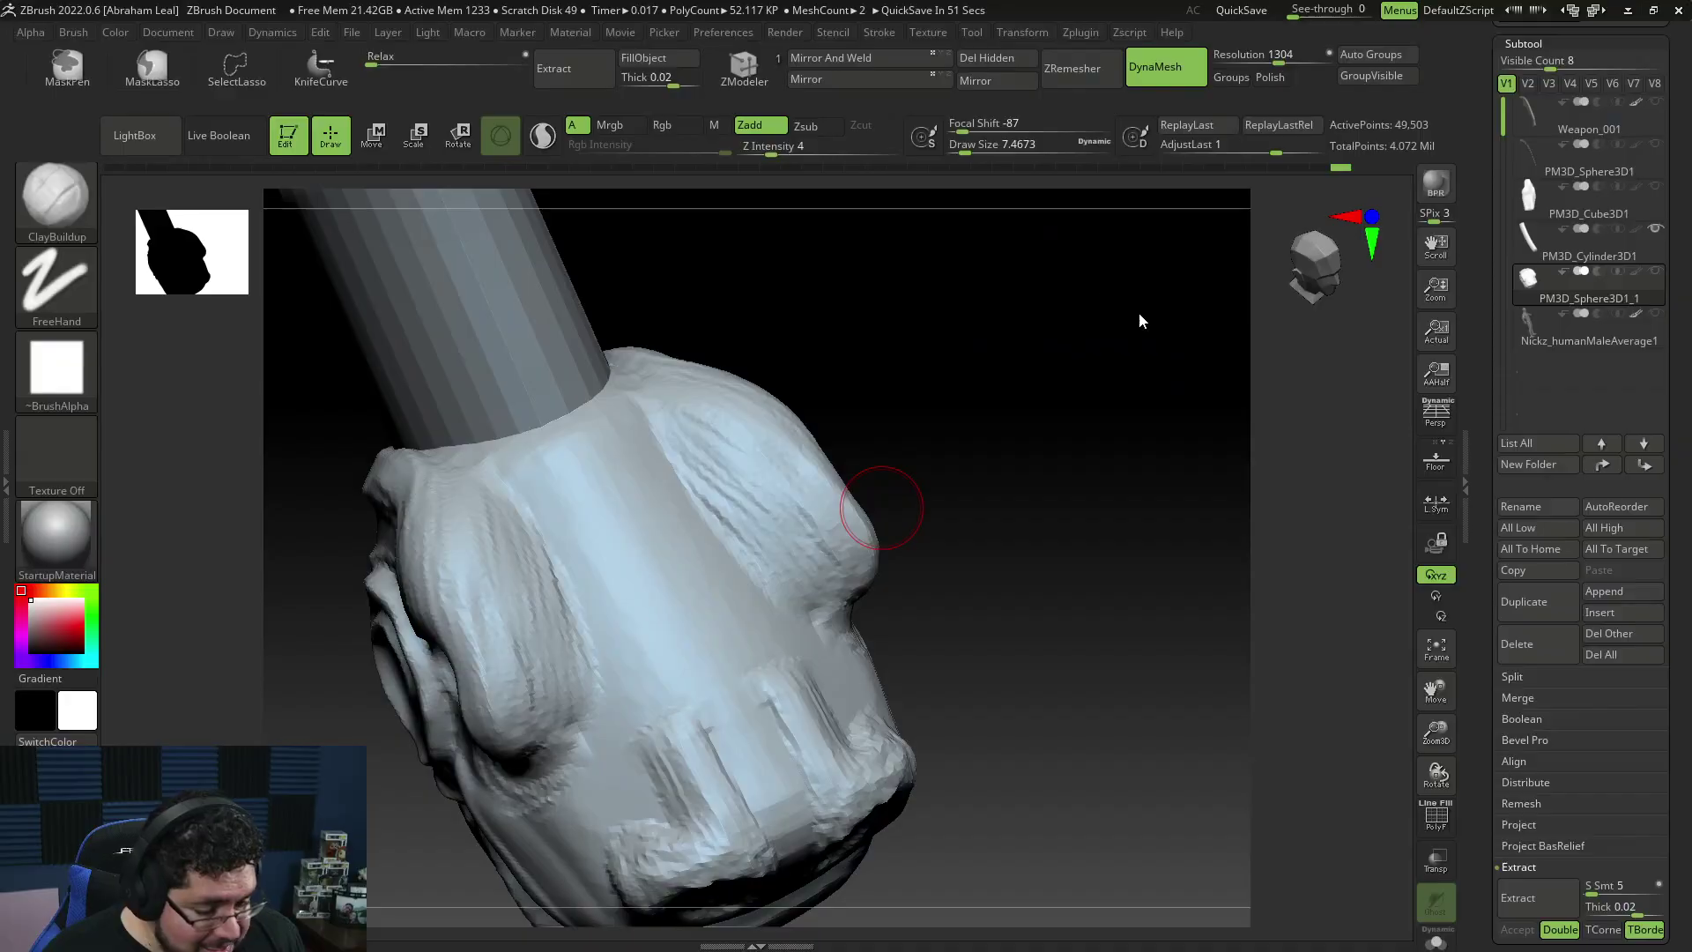
Step: Sculpt a mirrored pair of U-shaped scales on the forehead beside the handle's base at draw size about 7.5, redoing the first strokes
{"action": "mouse_move", "coordinate": [876, 438]}
{"action": "left_mouse_down"}
{"action": "mouse_move", "coordinate": [939, 541]}
{"action": "mouse_move", "coordinate": [968, 543]}
{"action": "left_mouse_up"}
{"action": "key", "text": "space"}
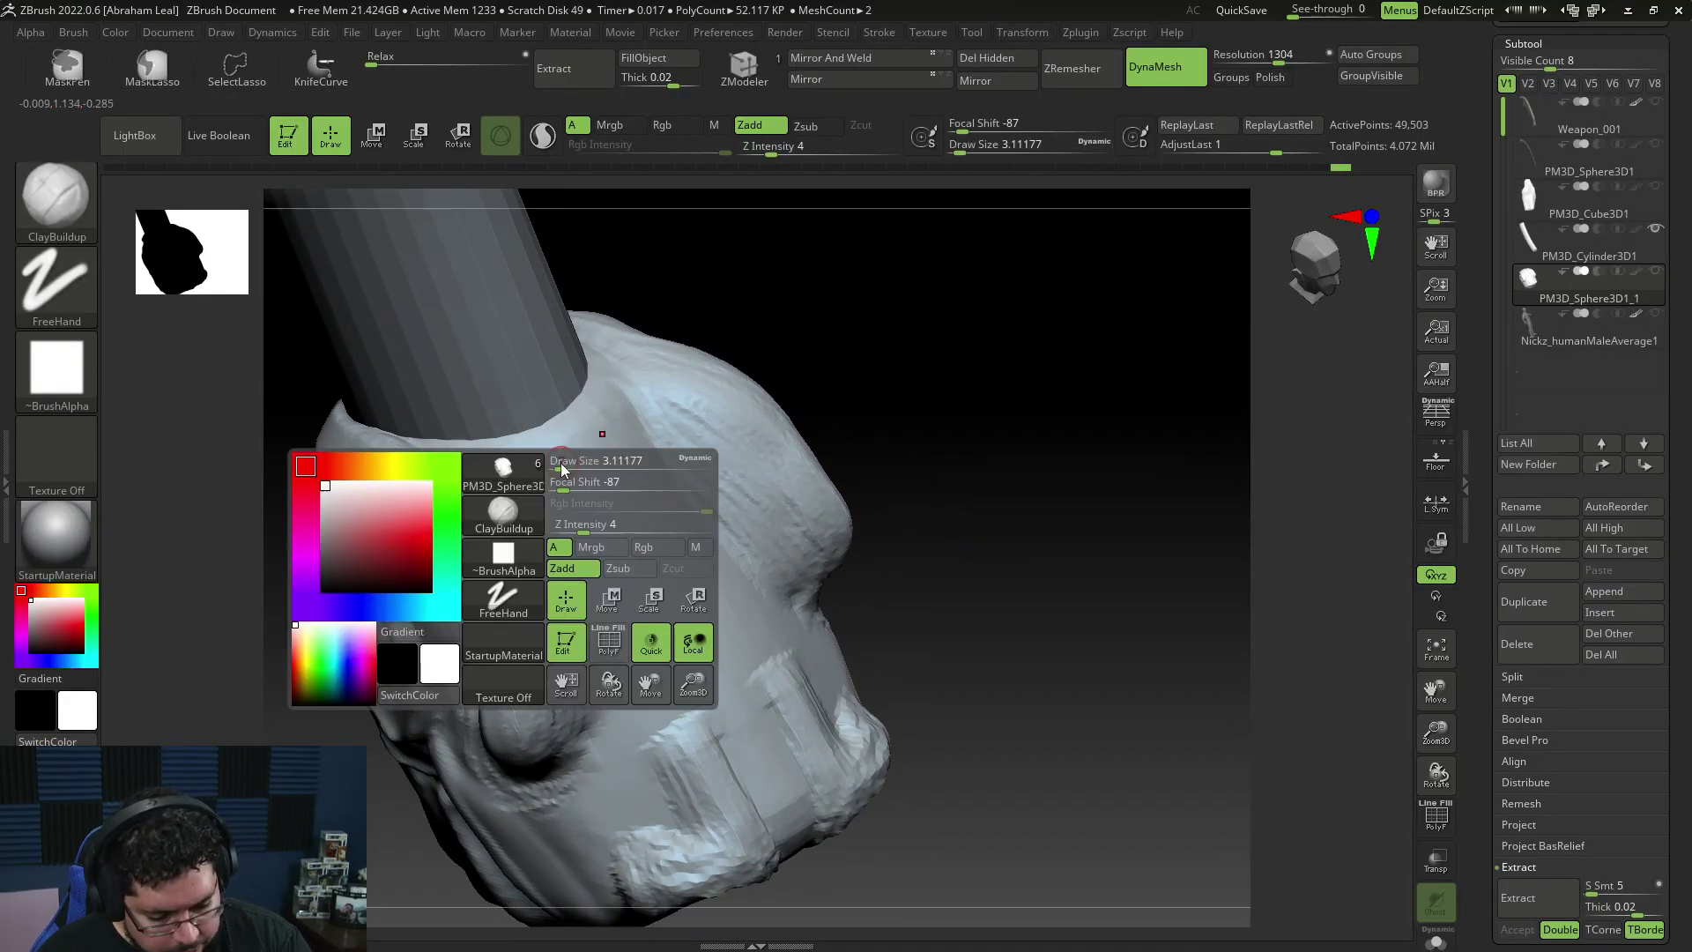
{"action": "mouse_move", "coordinate": [572, 517]}
{"action": "left_mouse_down"}
{"action": "mouse_move", "coordinate": [527, 479]}
{"action": "mouse_move", "coordinate": [559, 520]}
{"action": "left_mouse_up"}
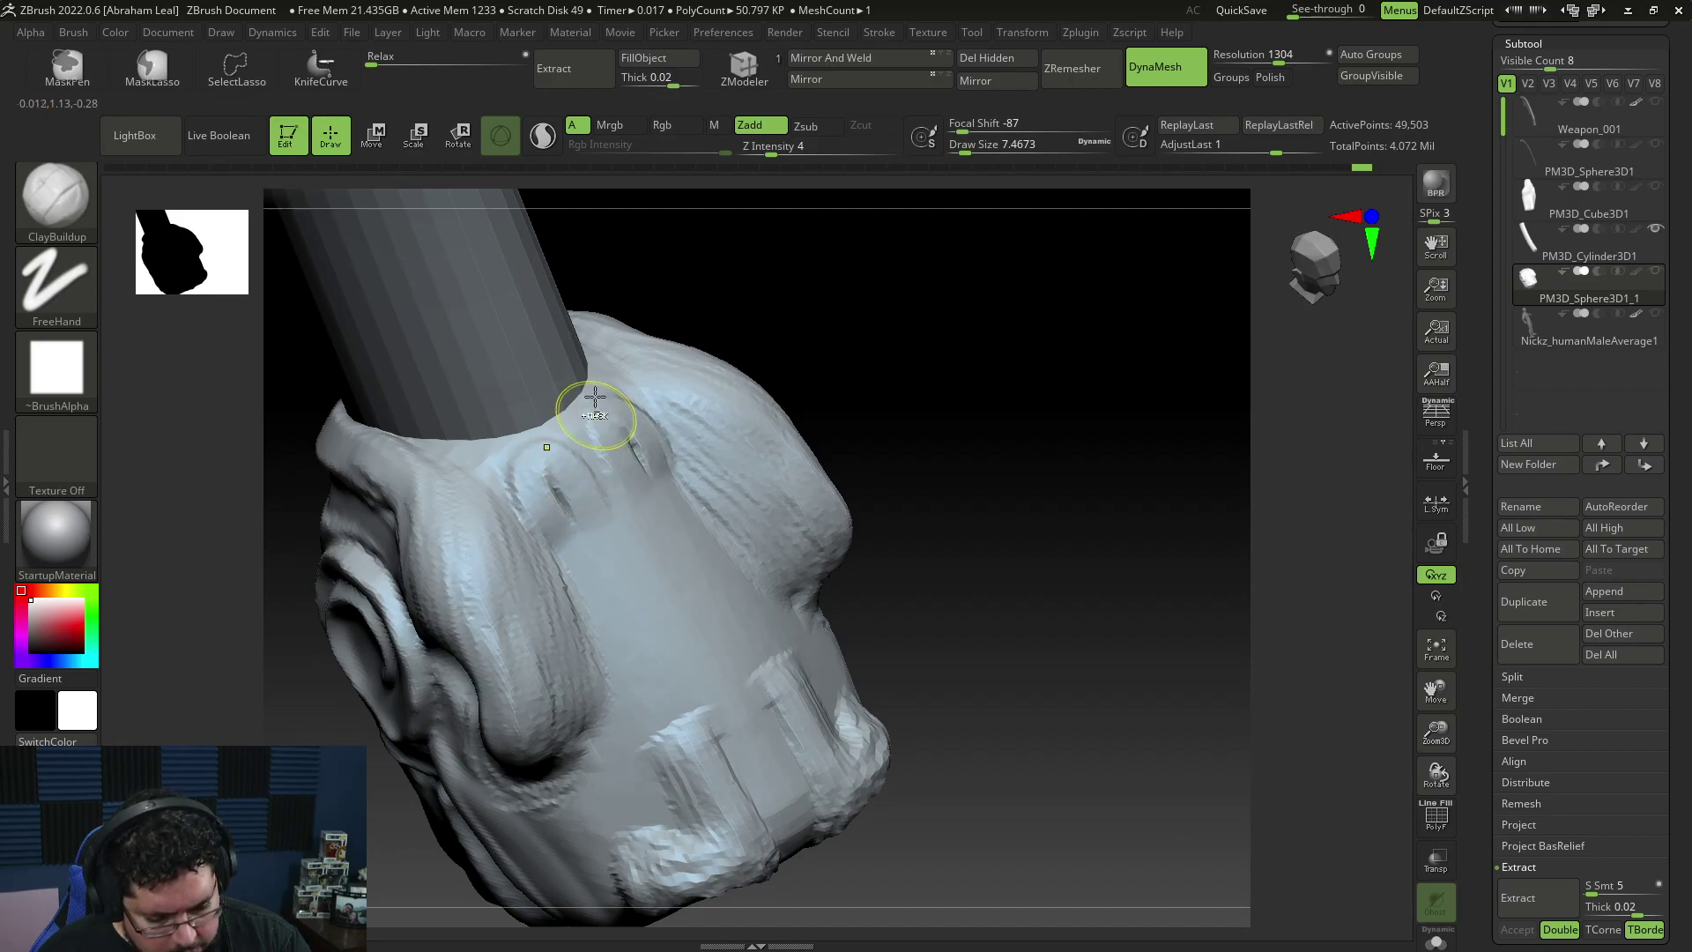
{"action": "key", "text": "ctrl+z"}
{"action": "key", "text": "ctrl+z"}
{"action": "mouse_move", "coordinate": [513, 461]}
{"action": "left_mouse_down"}
{"action": "mouse_move", "coordinate": [523, 482]}
{"action": "mouse_move", "coordinate": [574, 491]}
{"action": "mouse_move", "coordinate": [550, 540]}
{"action": "mouse_move", "coordinate": [547, 515]}
{"action": "mouse_move", "coordinate": [589, 494]}
{"action": "mouse_move", "coordinate": [566, 465]}
{"action": "mouse_move", "coordinate": [546, 518]}
{"action": "left_mouse_up"}
Step: Try the DamStandard brush at draw size about 5.75 on the forehead scales
{"action": "key", "text": "b"}
{"action": "key", "text": "d"}
{"action": "key", "text": "s"}
{"action": "key", "text": "space"}
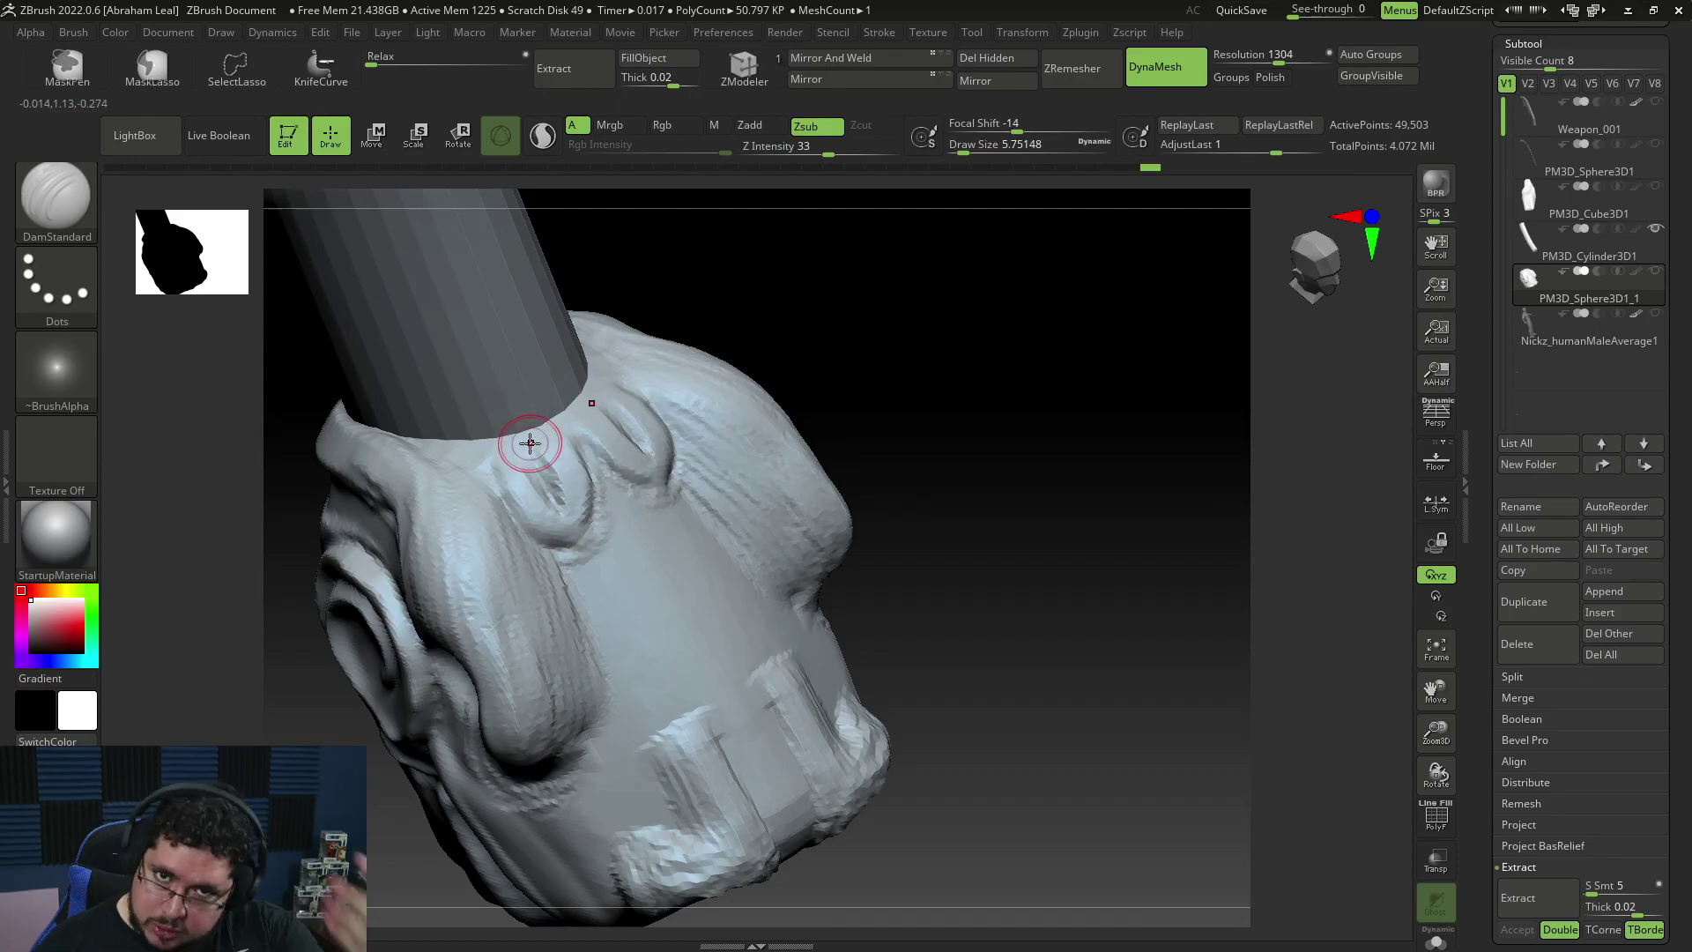
Step: Switch back to ClayBuildup and add a second pair of rounded scales below the first at draw size about 8.4
{"action": "key", "text": "b"}
{"action": "key", "text": "c"}
{"action": "key", "text": "b"}
{"action": "key", "text": "space"}
{"action": "left_click_drag", "start_coordinate": [631, 467], "coordinate": [641, 467]}
{"action": "key", "text": "space"}
{"action": "left_click_drag", "start_coordinate": [914, 363], "coordinate": [901, 336]}
{"action": "key", "text": "space"}
{"action": "left_click_drag", "start_coordinate": [621, 490], "coordinate": [633, 490]}
{"action": "key", "text": "space"}
{"action": "left_click_drag", "start_coordinate": [573, 553], "coordinate": [585, 597]}
{"action": "key", "text": "space"}
{"action": "key", "text": "space"}
{"action": "key", "text": "space"}
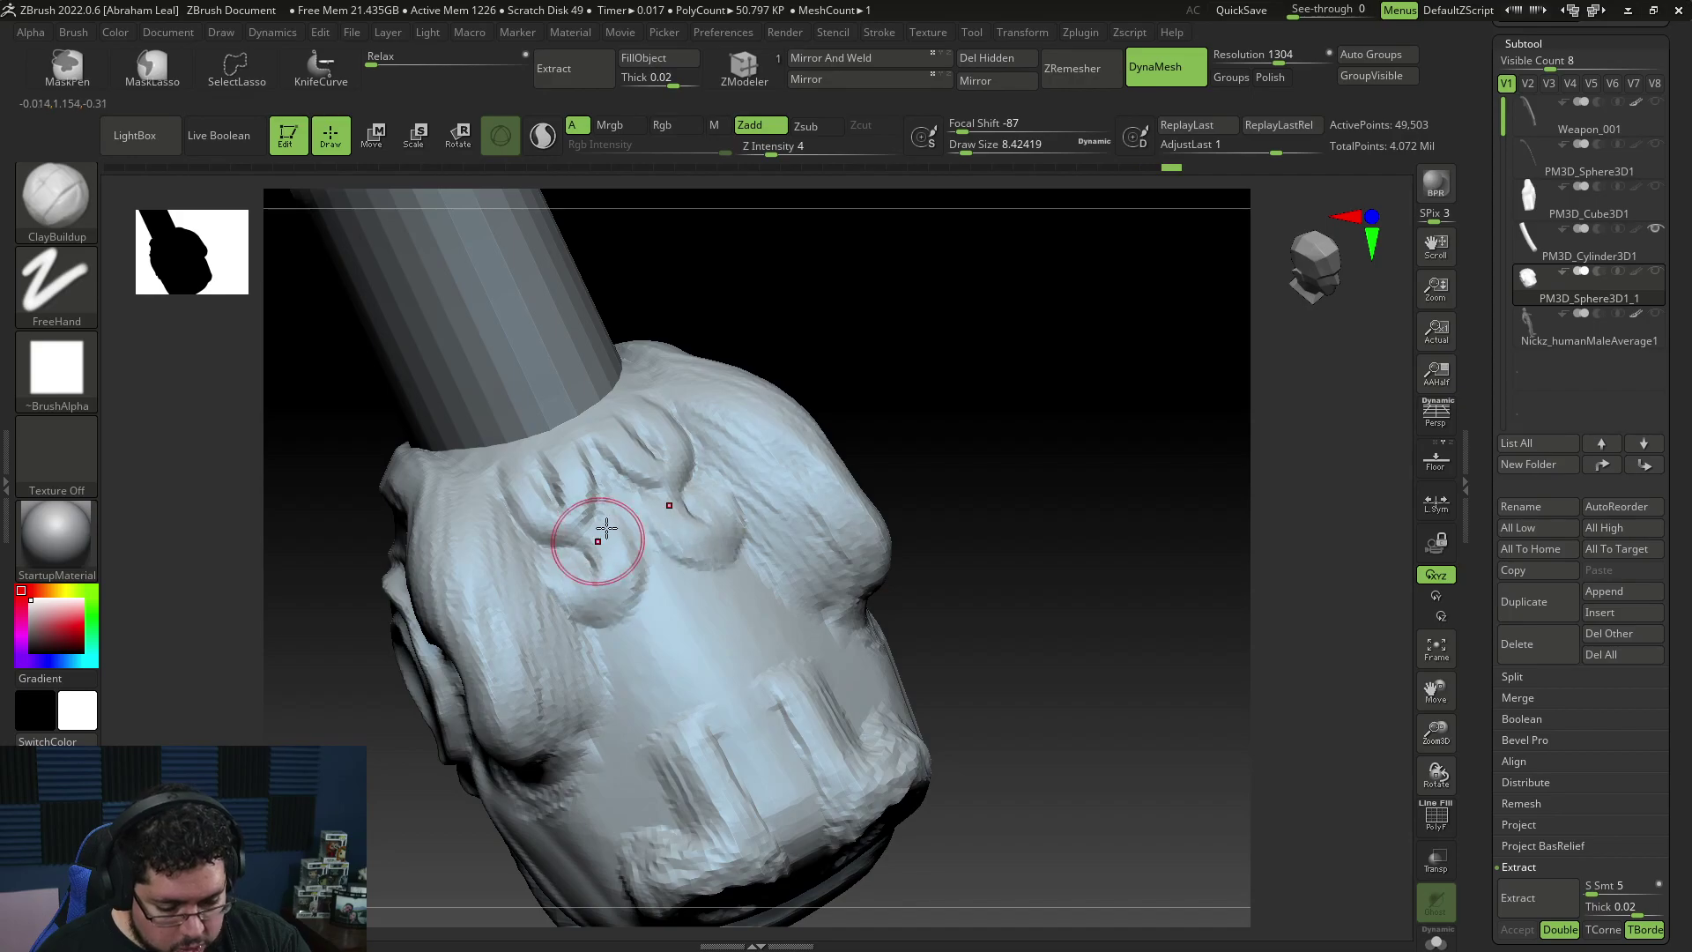
Step: Set the focal shift to -46, and smooth and reshape the second pair of forehead scales
{"action": "left_click_drag", "start_coordinate": [1049, 427], "coordinate": [993, 458]}
{"action": "key", "text": "space"}
{"action": "mouse_move", "coordinate": [712, 501]}
{"action": "left_mouse_down"}
{"action": "mouse_move", "coordinate": [719, 523]}
{"action": "mouse_move", "coordinate": [745, 524]}
{"action": "mouse_move", "coordinate": [711, 504]}
{"action": "left_mouse_up"}
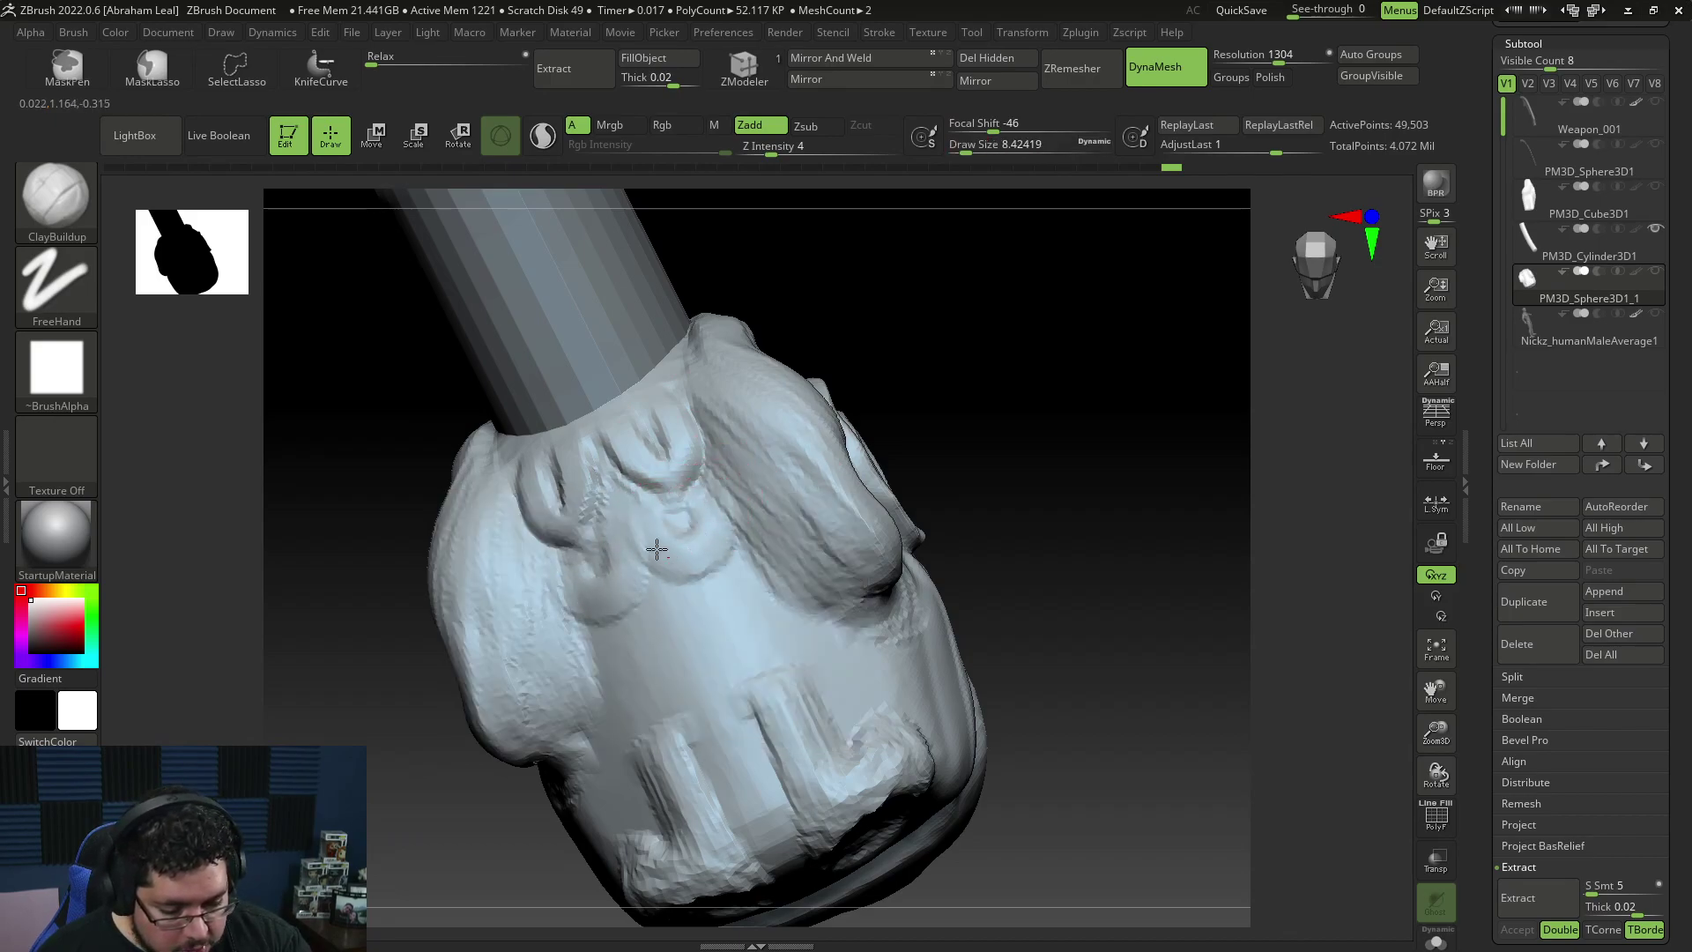
{"action": "left_click_drag", "start_coordinate": [676, 481], "coordinate": [687, 548], "text": "shift"}
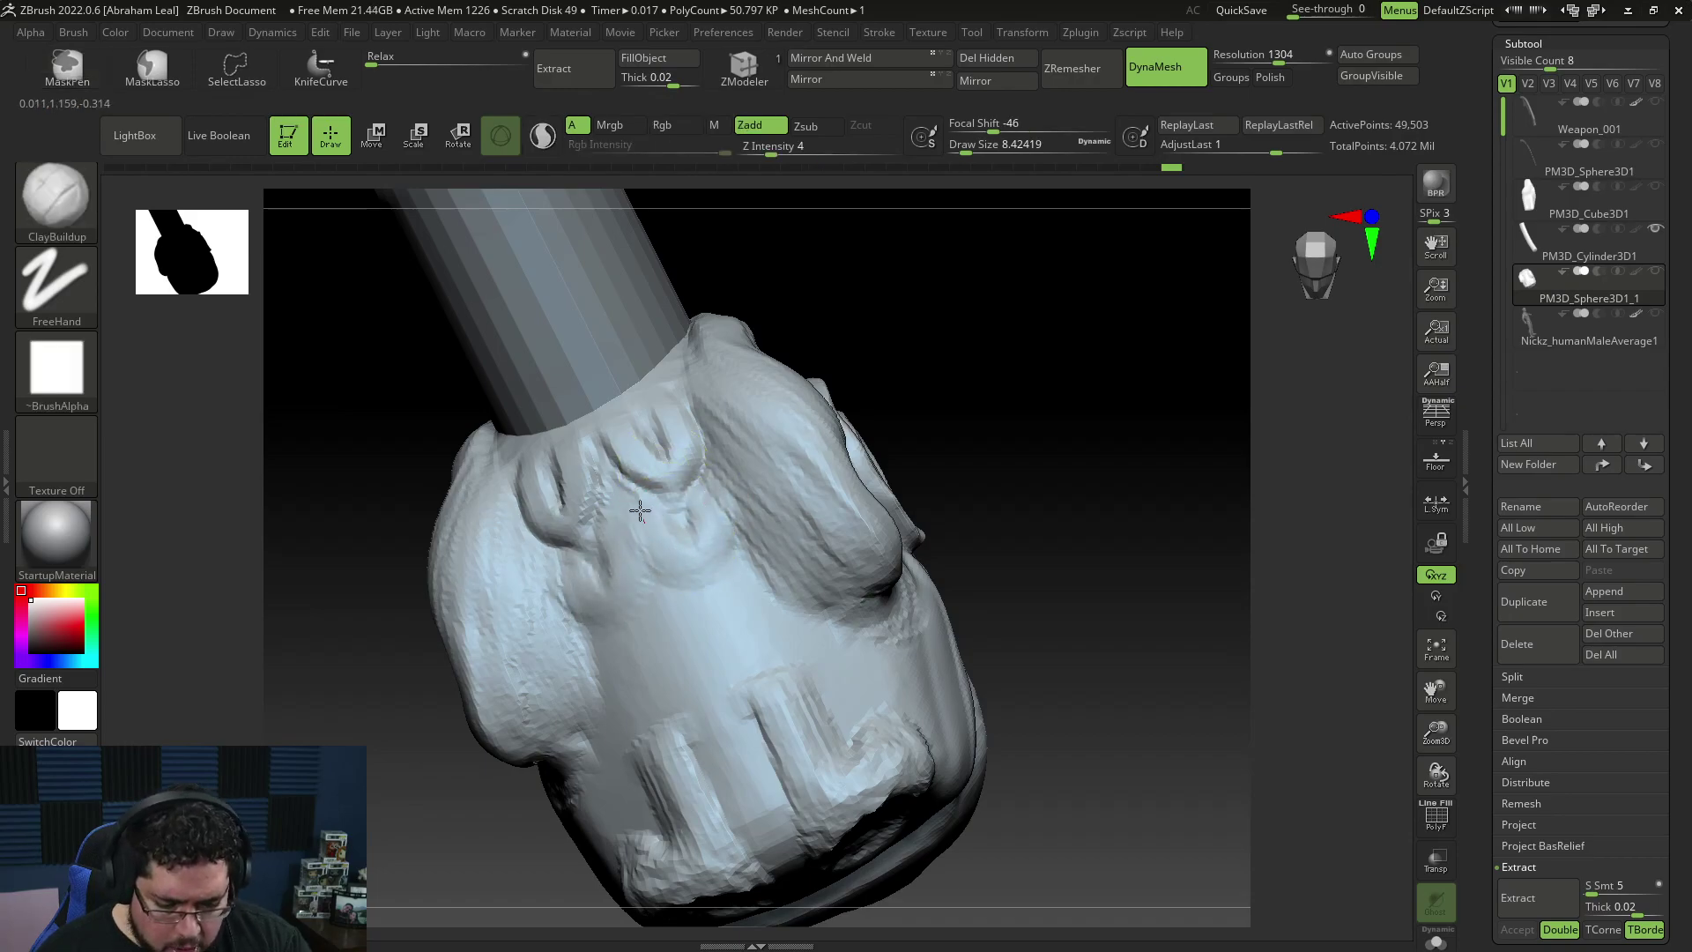
{"action": "left_click_drag", "start_coordinate": [708, 505], "coordinate": [636, 520]}
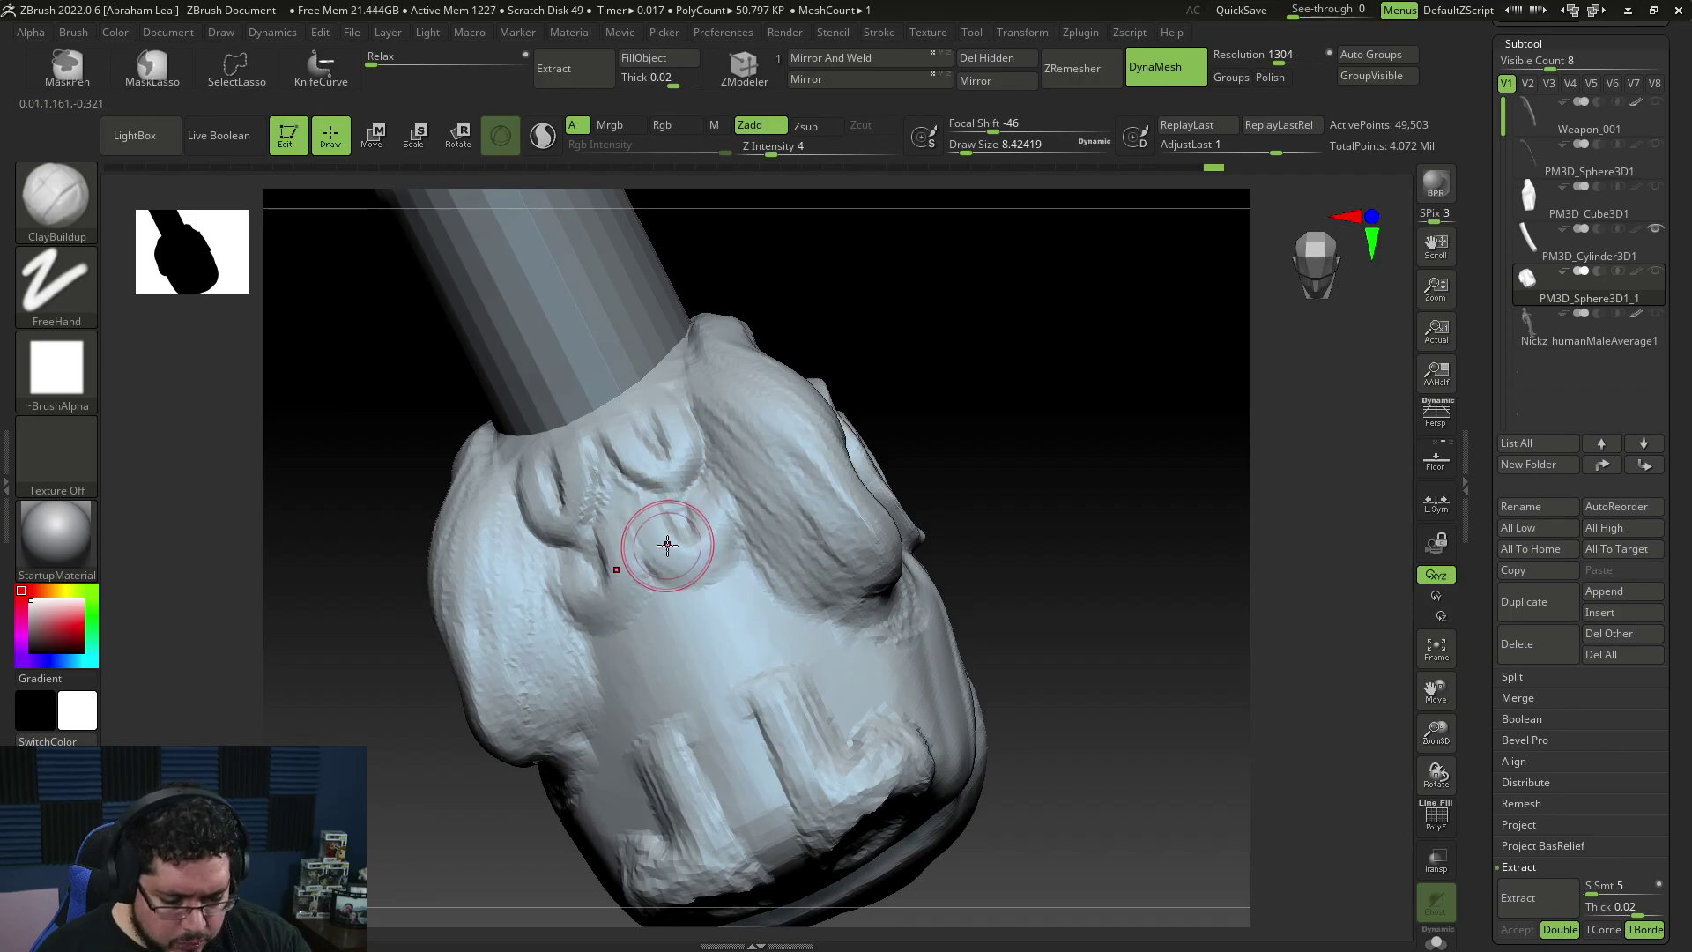
Step: Sculpt a third pair of scales between the brows, reworking it smaller at draw size about 6.6
{"action": "mouse_move", "coordinate": [886, 441]}
{"action": "left_mouse_down"}
{"action": "mouse_move", "coordinate": [944, 321]}
{"action": "mouse_move", "coordinate": [996, 353]}
{"action": "left_mouse_up"}
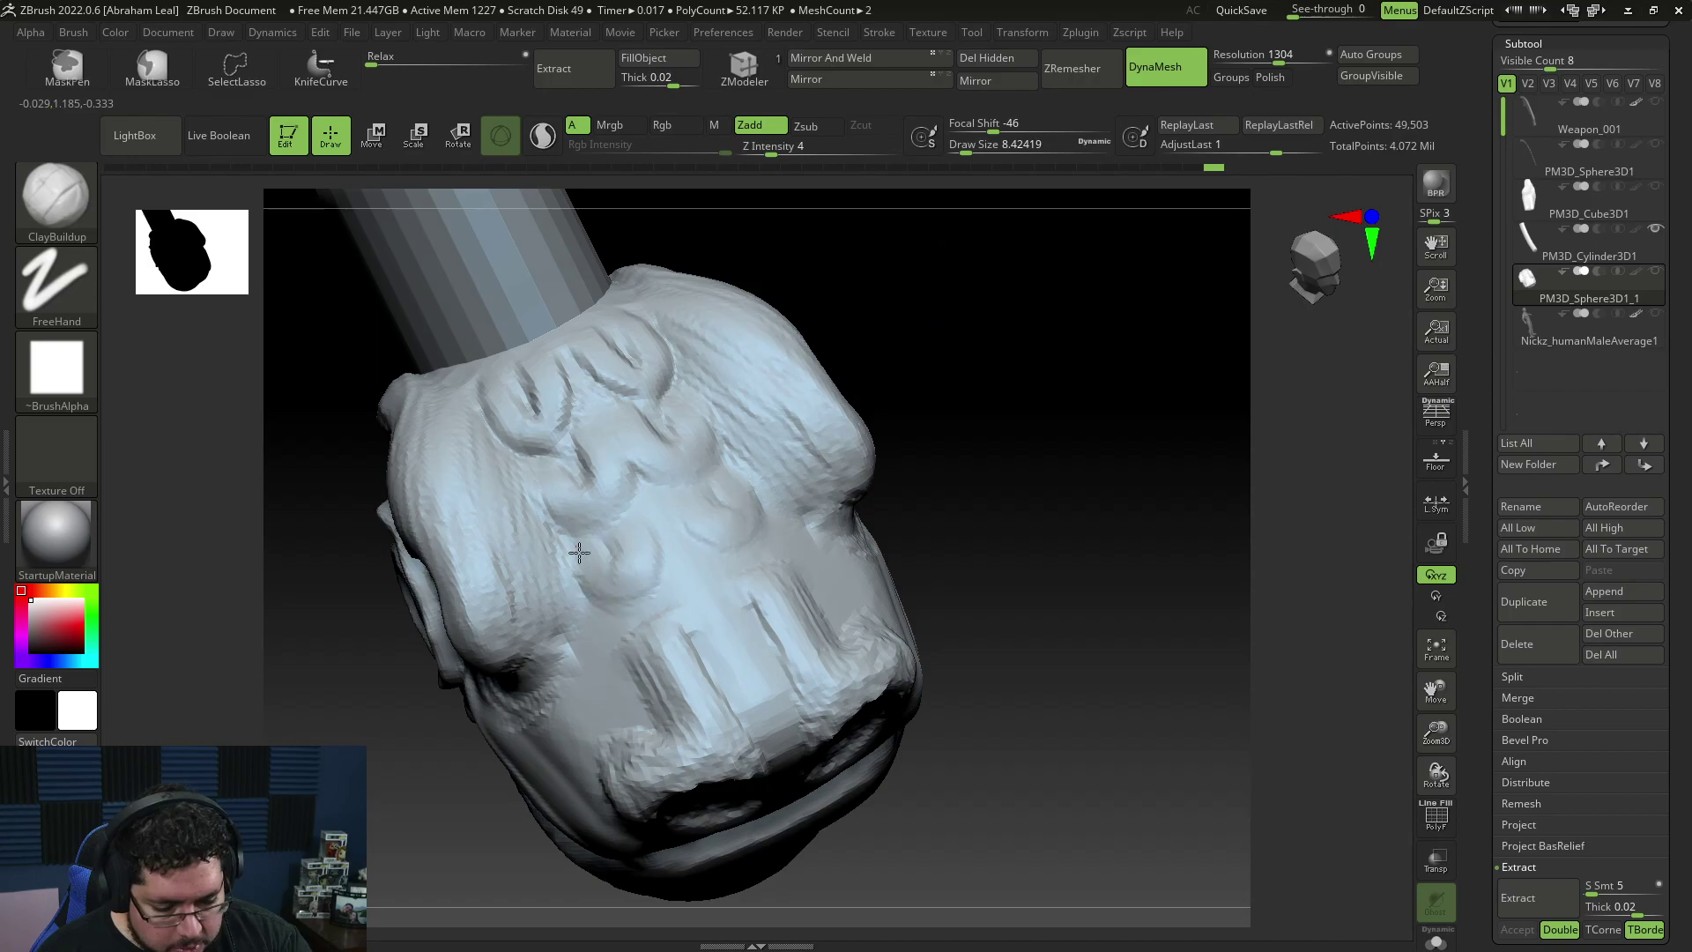
{"action": "mouse_move", "coordinate": [956, 381]}
{"action": "left_mouse_down"}
{"action": "mouse_move", "coordinate": [993, 373]}
{"action": "mouse_move", "coordinate": [876, 317]}
{"action": "left_mouse_up"}
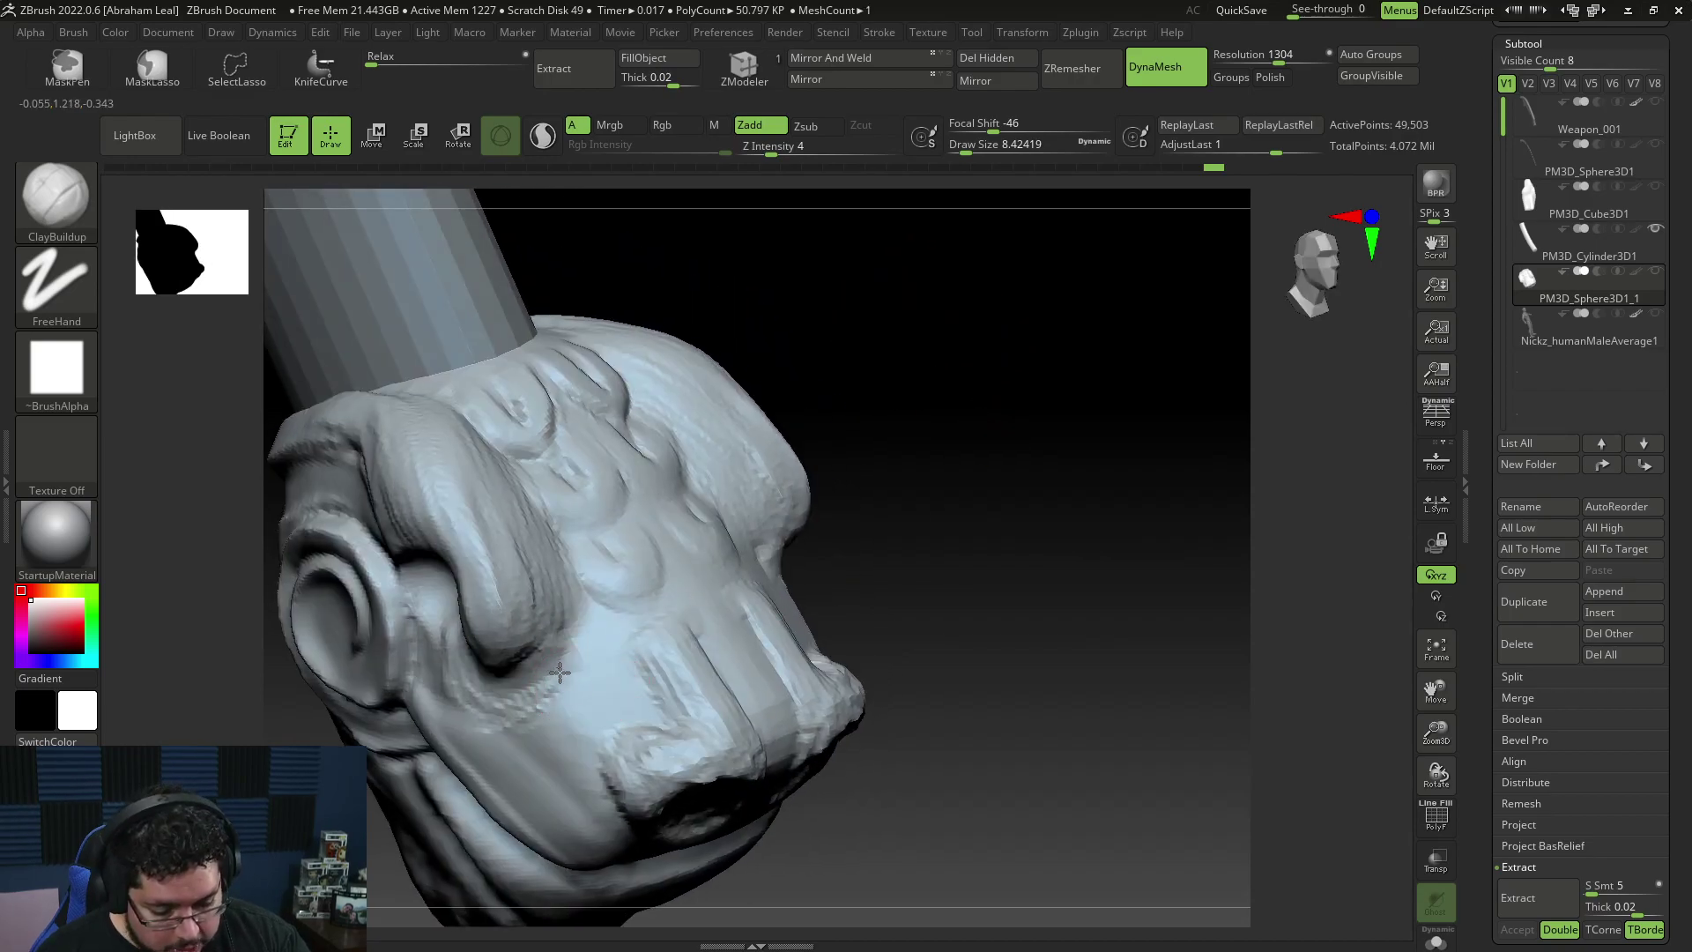
{"action": "key", "text": "space"}
{"action": "left_click", "coordinate": [668, 514]}
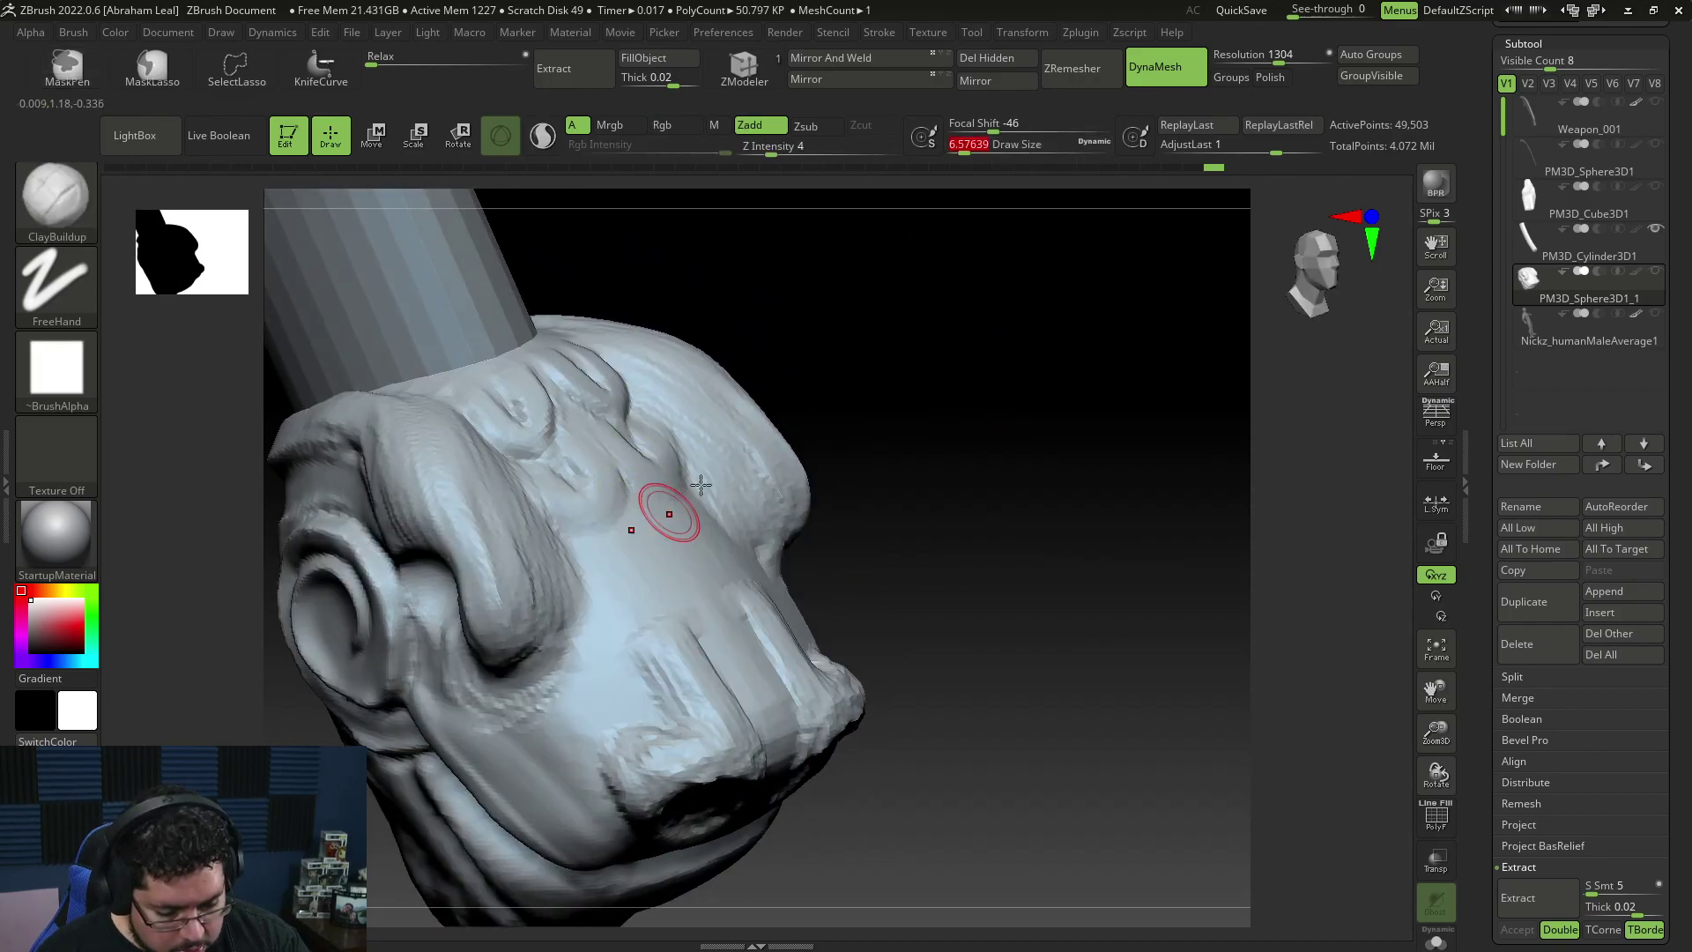
{"action": "right_click_drag", "start_coordinate": [699, 484], "coordinate": [634, 510]}
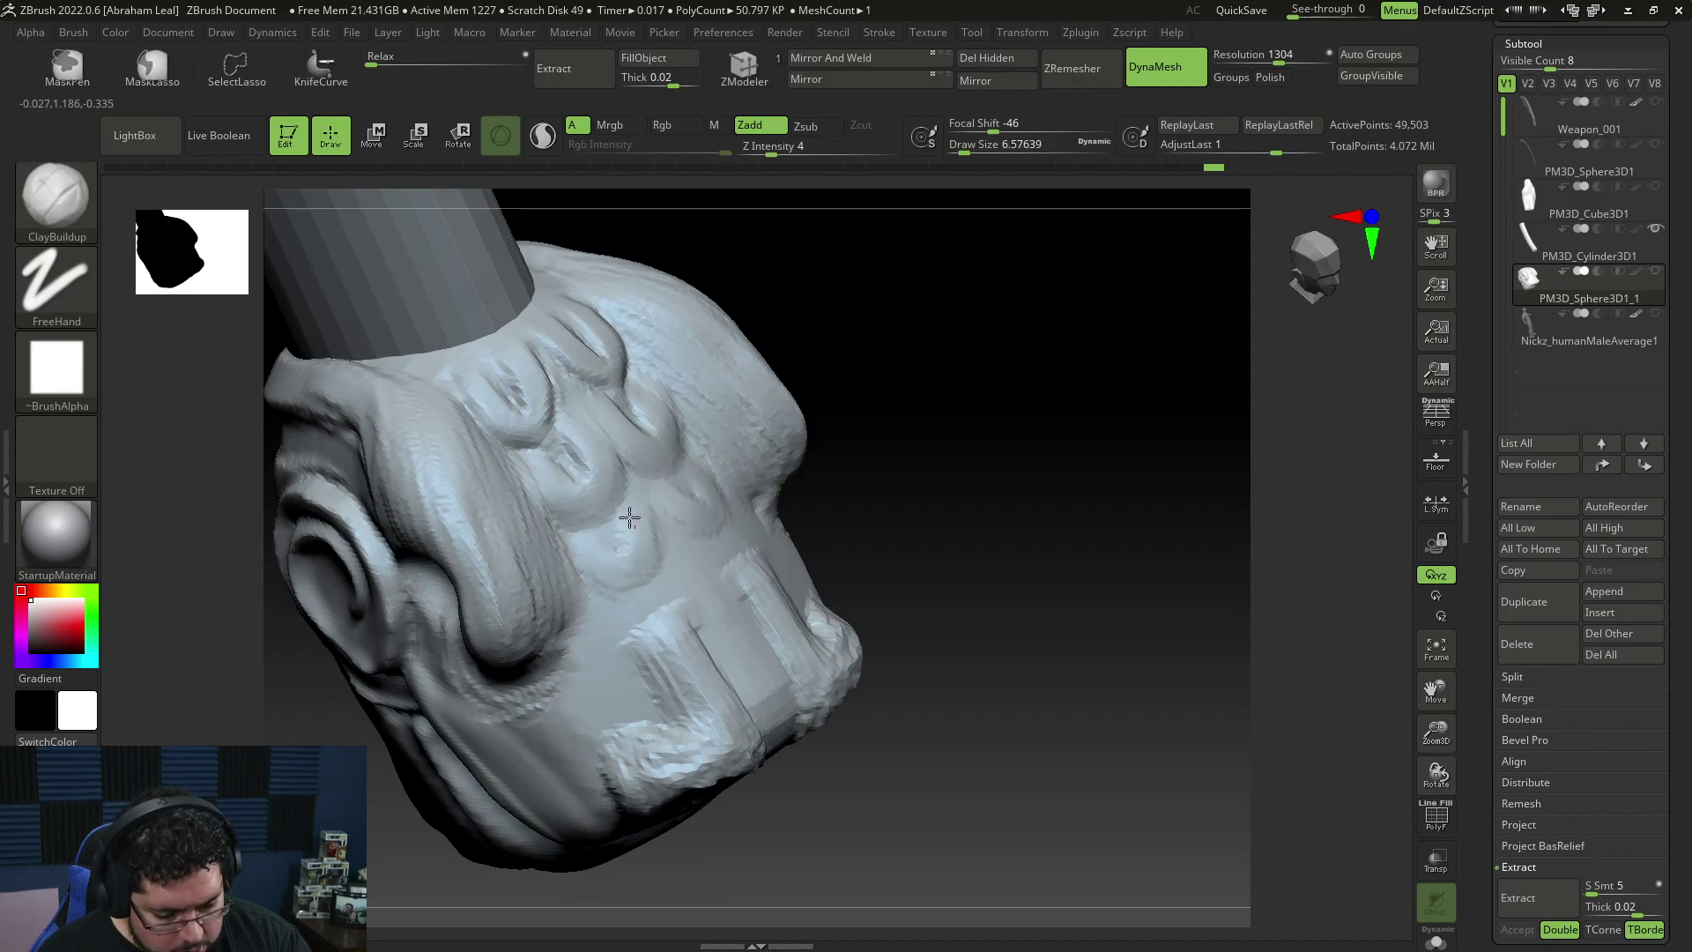
{"action": "right_click_drag", "start_coordinate": [907, 446], "coordinate": [679, 593]}
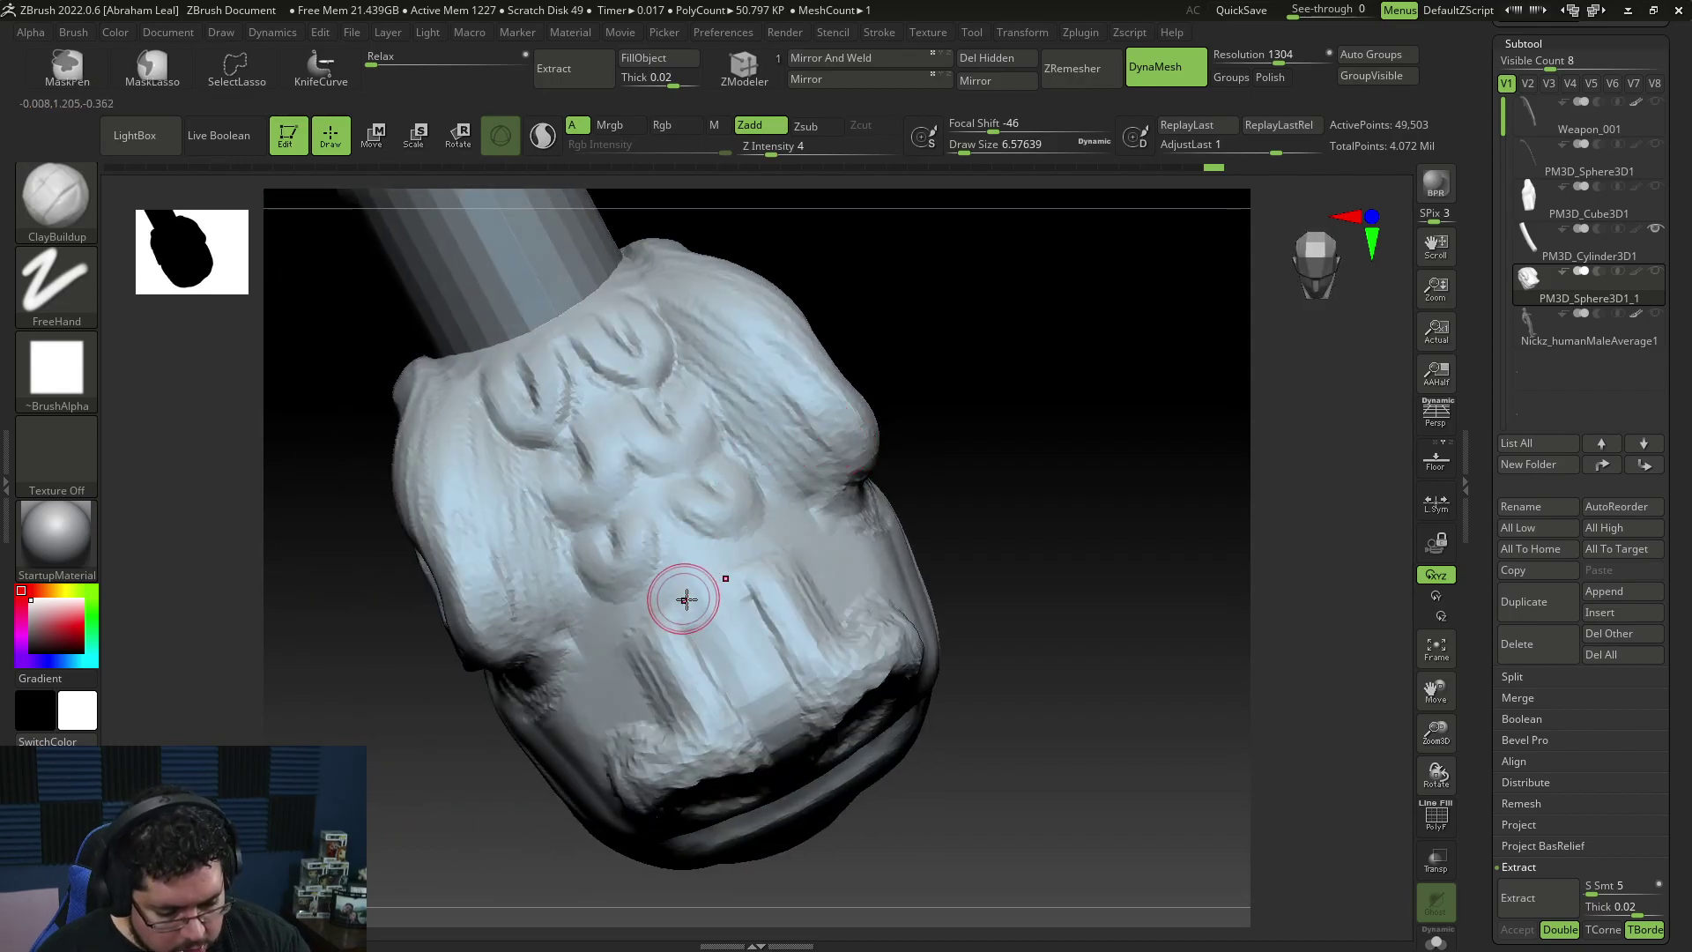
Step: Continue the scales down the snout toward the nostrils and in front of the brow's lower end
{"action": "mouse_move", "coordinate": [718, 647]}
{"action": "left_mouse_down"}
{"action": "mouse_move", "coordinate": [729, 669]}
{"action": "mouse_move", "coordinate": [764, 671]}
{"action": "left_mouse_up"}
{"action": "mouse_move", "coordinate": [1002, 446]}
{"action": "left_mouse_down"}
{"action": "mouse_move", "coordinate": [782, 548]}
{"action": "mouse_move", "coordinate": [776, 512]}
{"action": "mouse_move", "coordinate": [776, 550]}
{"action": "left_mouse_up"}
{"action": "mouse_move", "coordinate": [1005, 481]}
{"action": "left_mouse_down"}
{"action": "mouse_move", "coordinate": [1031, 468]}
{"action": "mouse_move", "coordinate": [1049, 414]}
{"action": "left_mouse_up"}
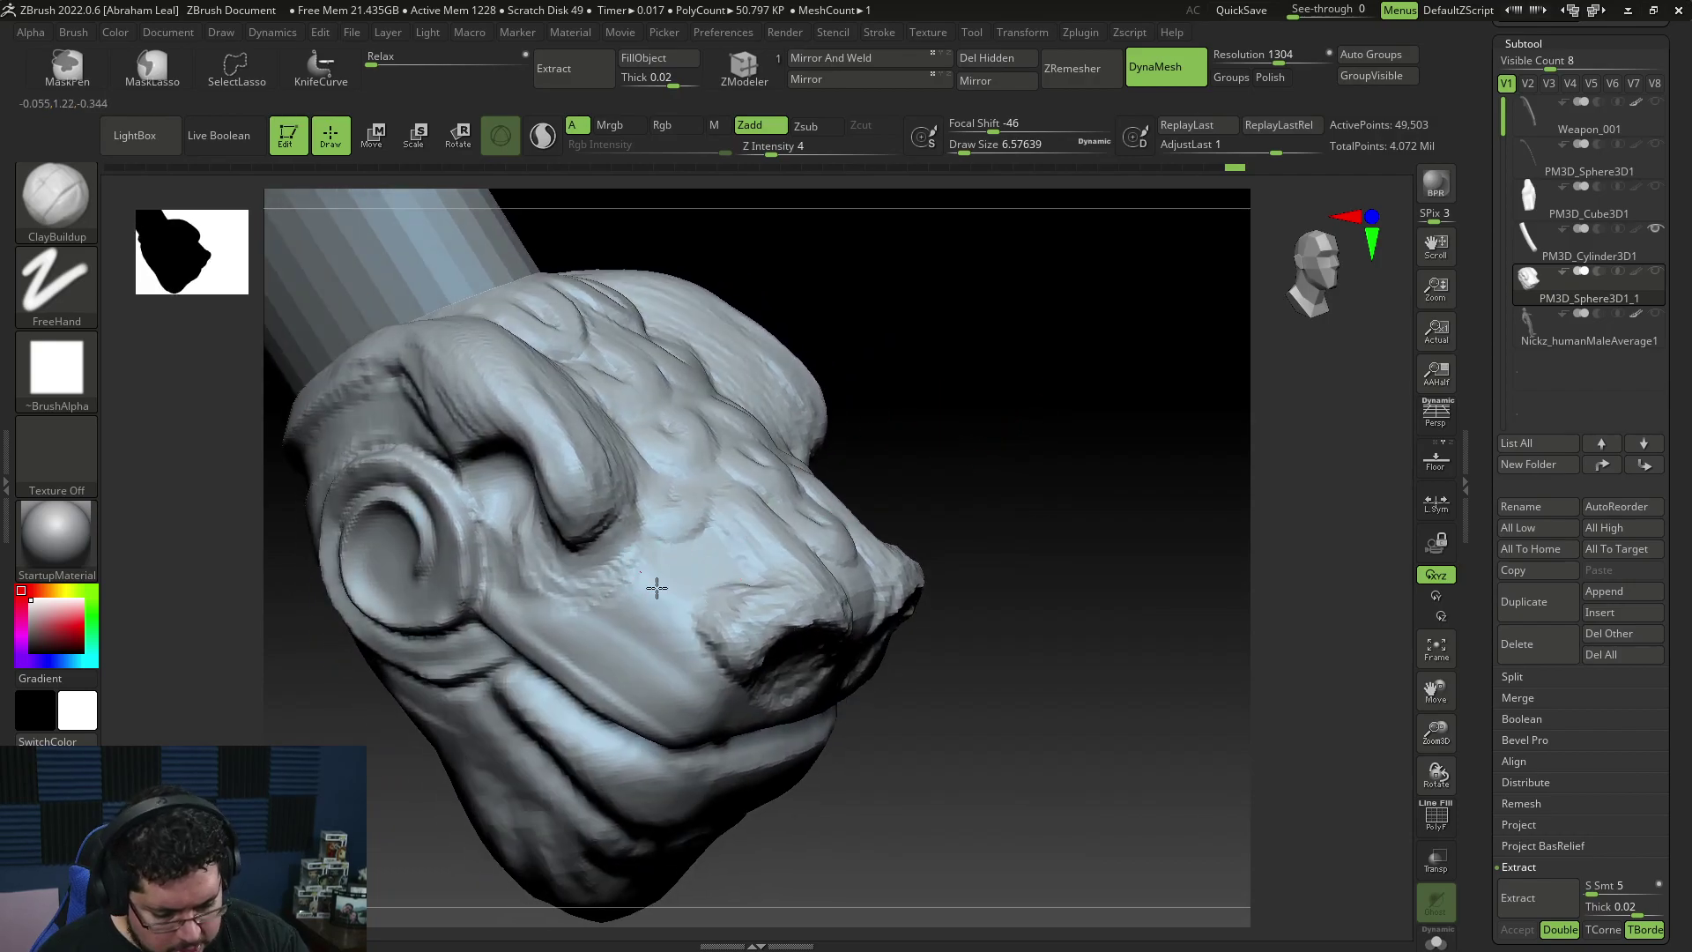
{"action": "left_click_drag", "start_coordinate": [677, 575], "coordinate": [633, 547]}
{"action": "mouse_move", "coordinate": [1005, 493]}
{"action": "left_mouse_down"}
{"action": "mouse_move", "coordinate": [1065, 570]}
{"action": "mouse_move", "coordinate": [1102, 520]}
{"action": "left_mouse_up"}
Step: Switch to the browser and search Google Images for iguana in a new tab
{"action": "key", "text": "alt+Tab"}
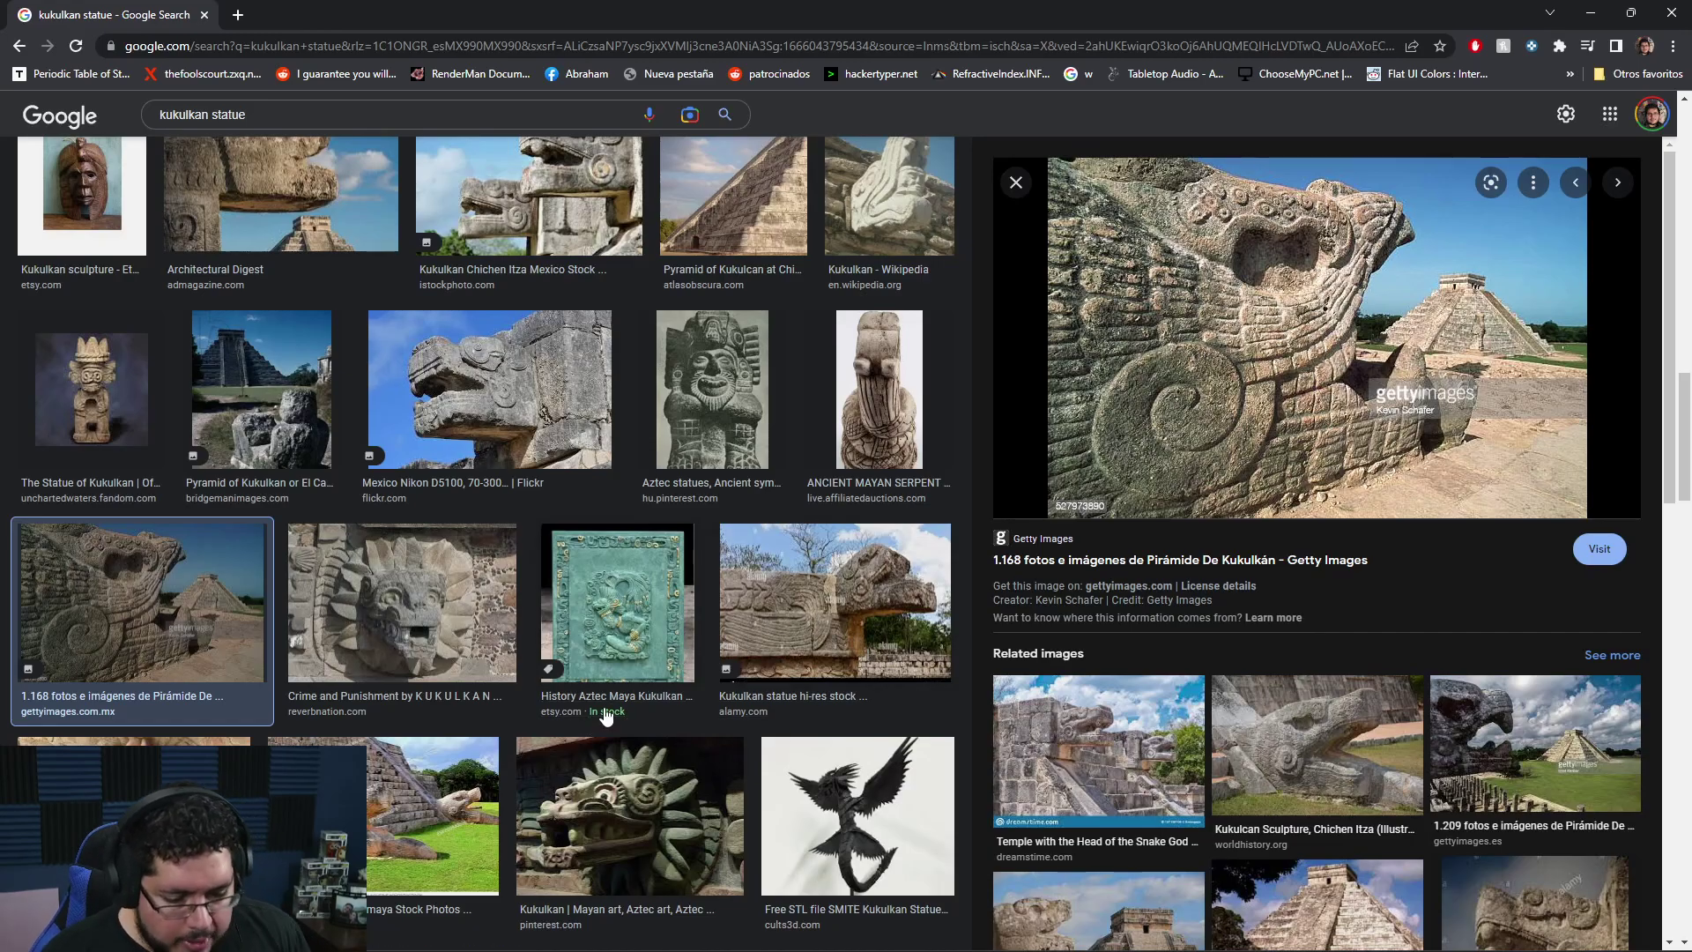
{"action": "left_click", "coordinate": [239, 14]}
{"action": "type", "text": "iguana"}
{"action": "key", "text": "Return"}
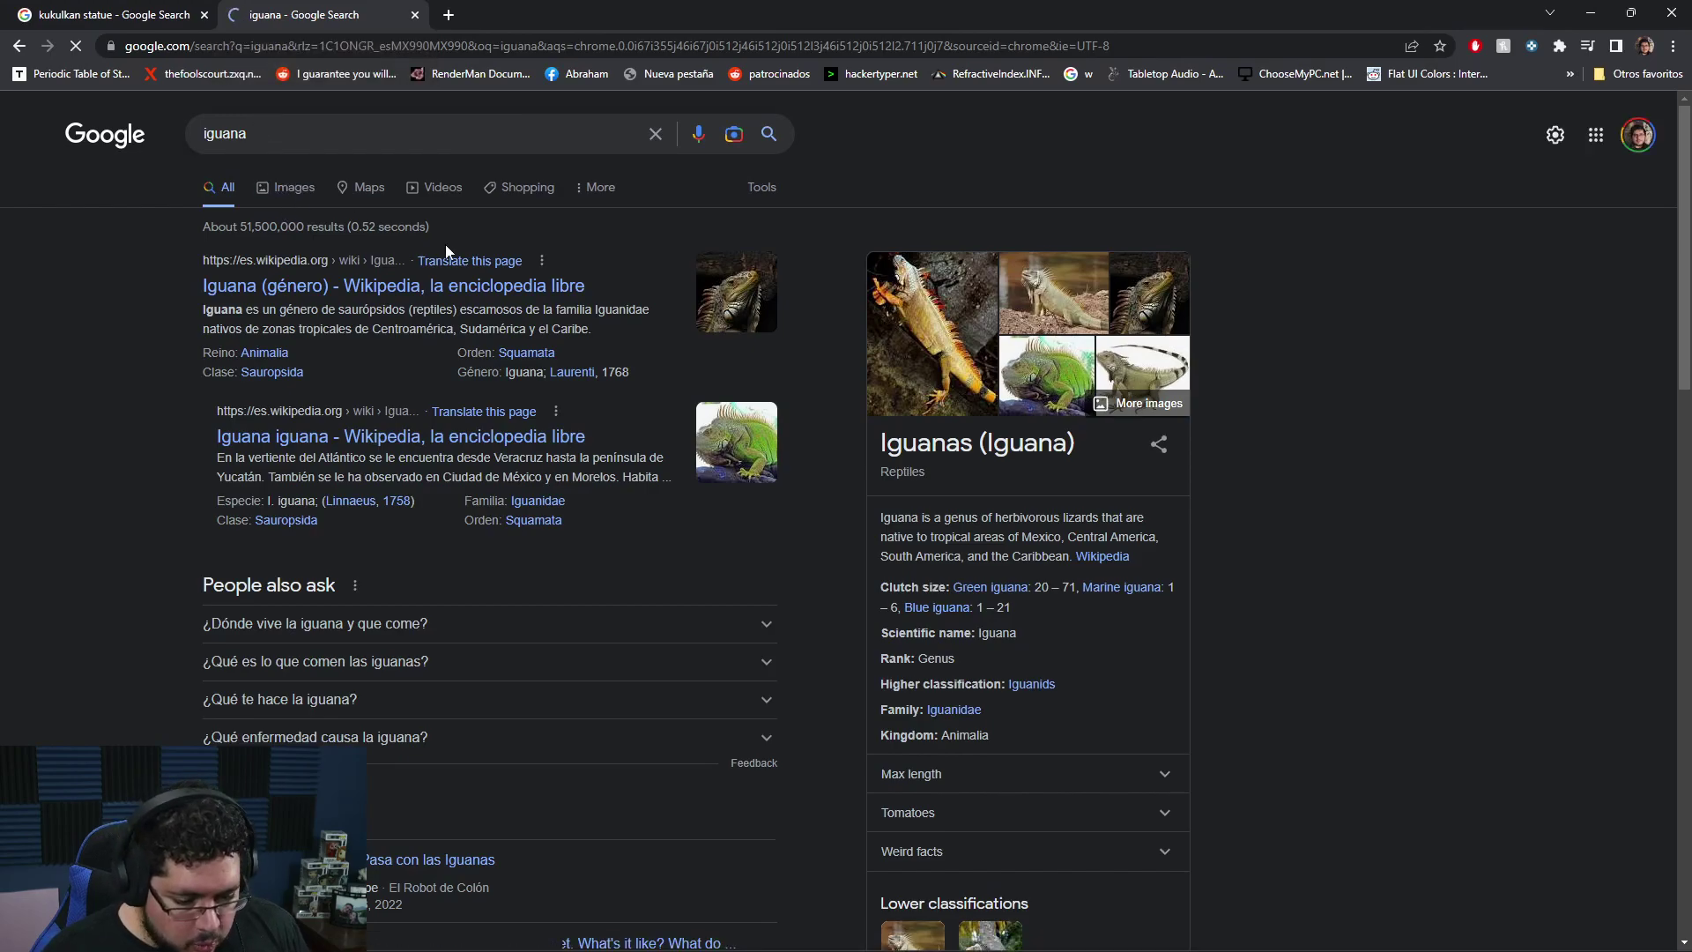
{"action": "left_click", "coordinate": [287, 185]}
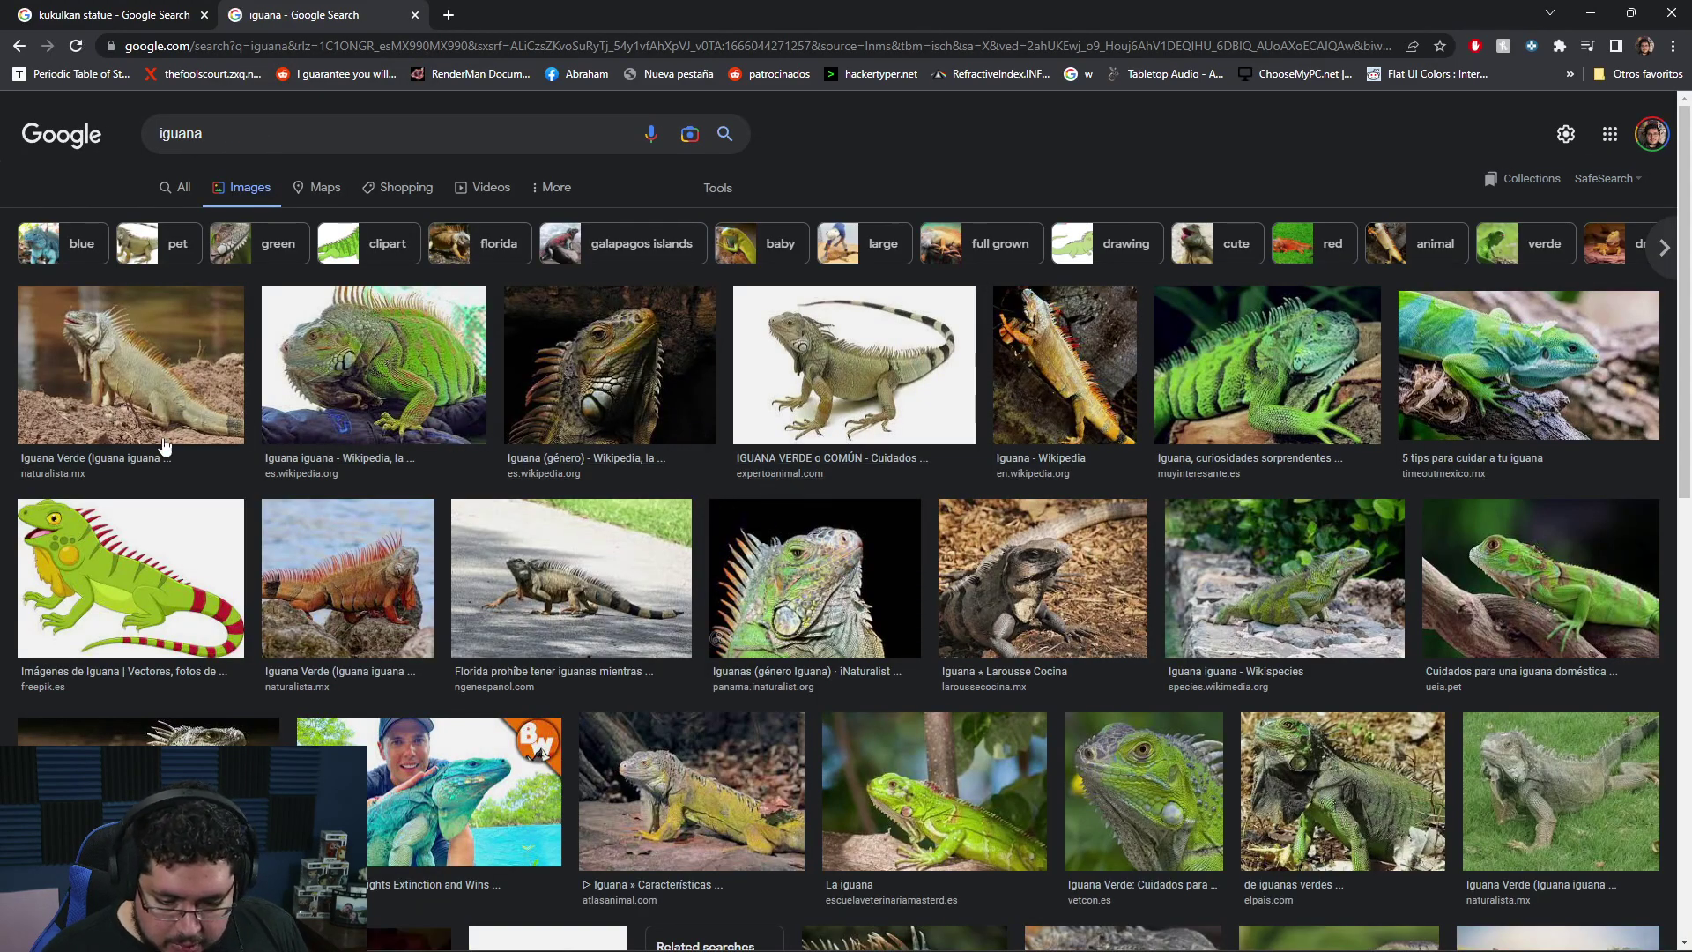
Step: Enlarge the Wikipedia iguana portrait on the dark background to study its head, and switch back to ZBrush
{"action": "left_click", "coordinate": [654, 360]}
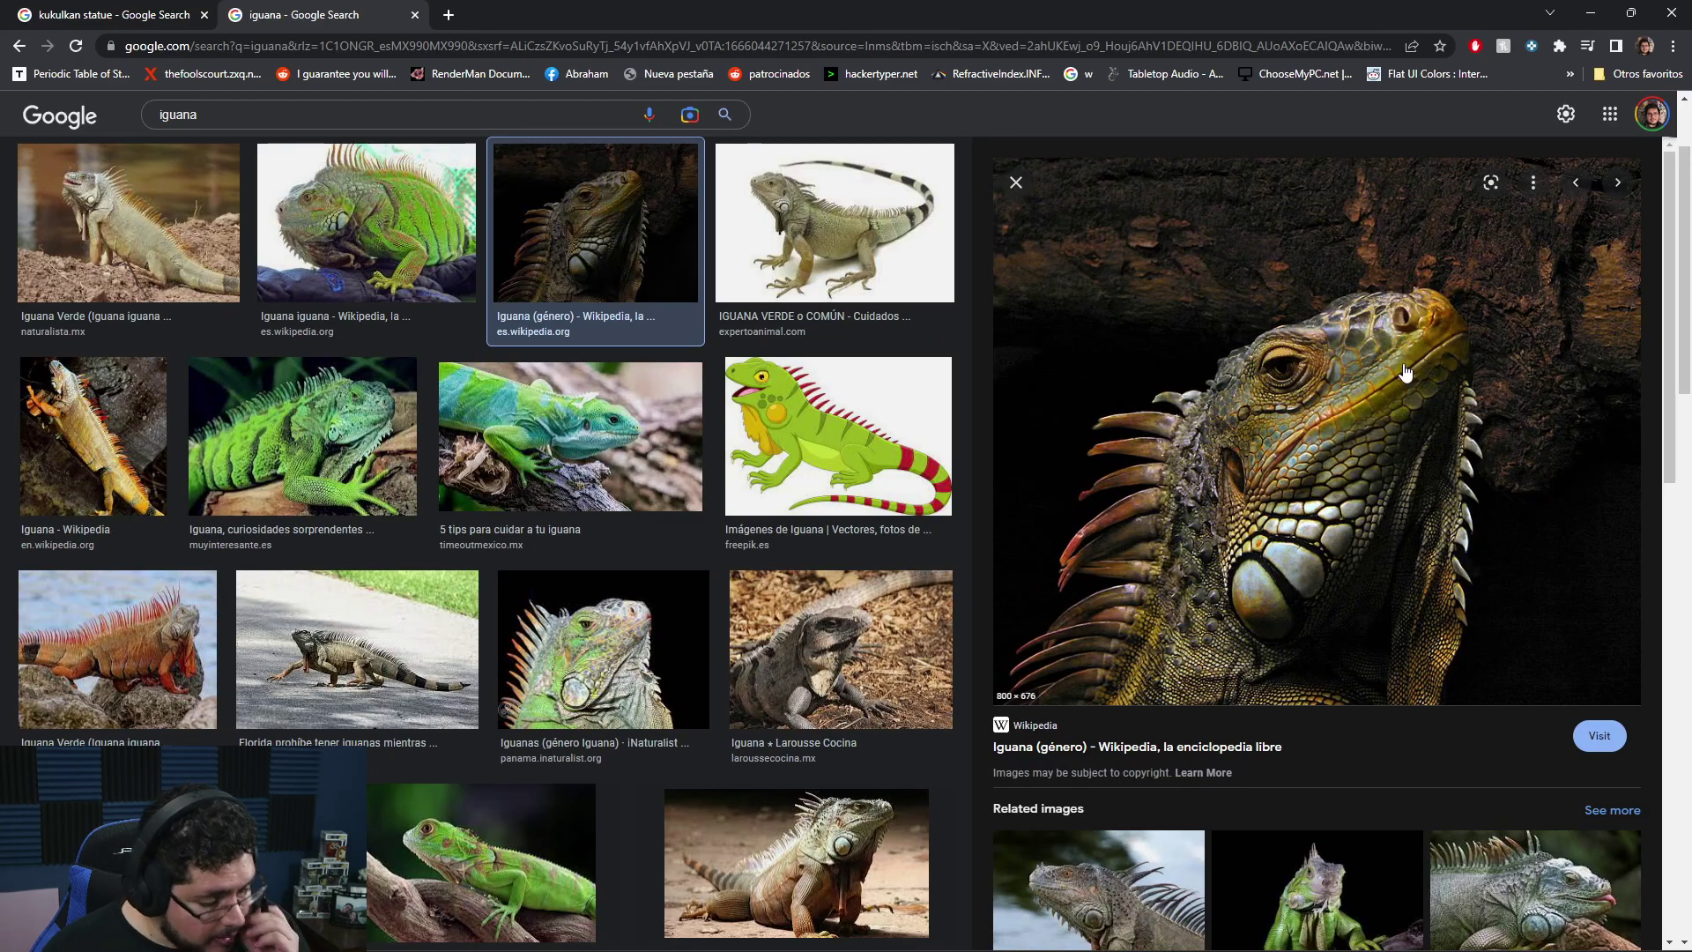
{"action": "key", "text": "alt+Tab"}
{"action": "mouse_move", "coordinate": [976, 608]}
{"action": "left_mouse_down"}
{"action": "mouse_move", "coordinate": [997, 596]}
{"action": "mouse_move", "coordinate": [937, 567]}
{"action": "left_mouse_up"}
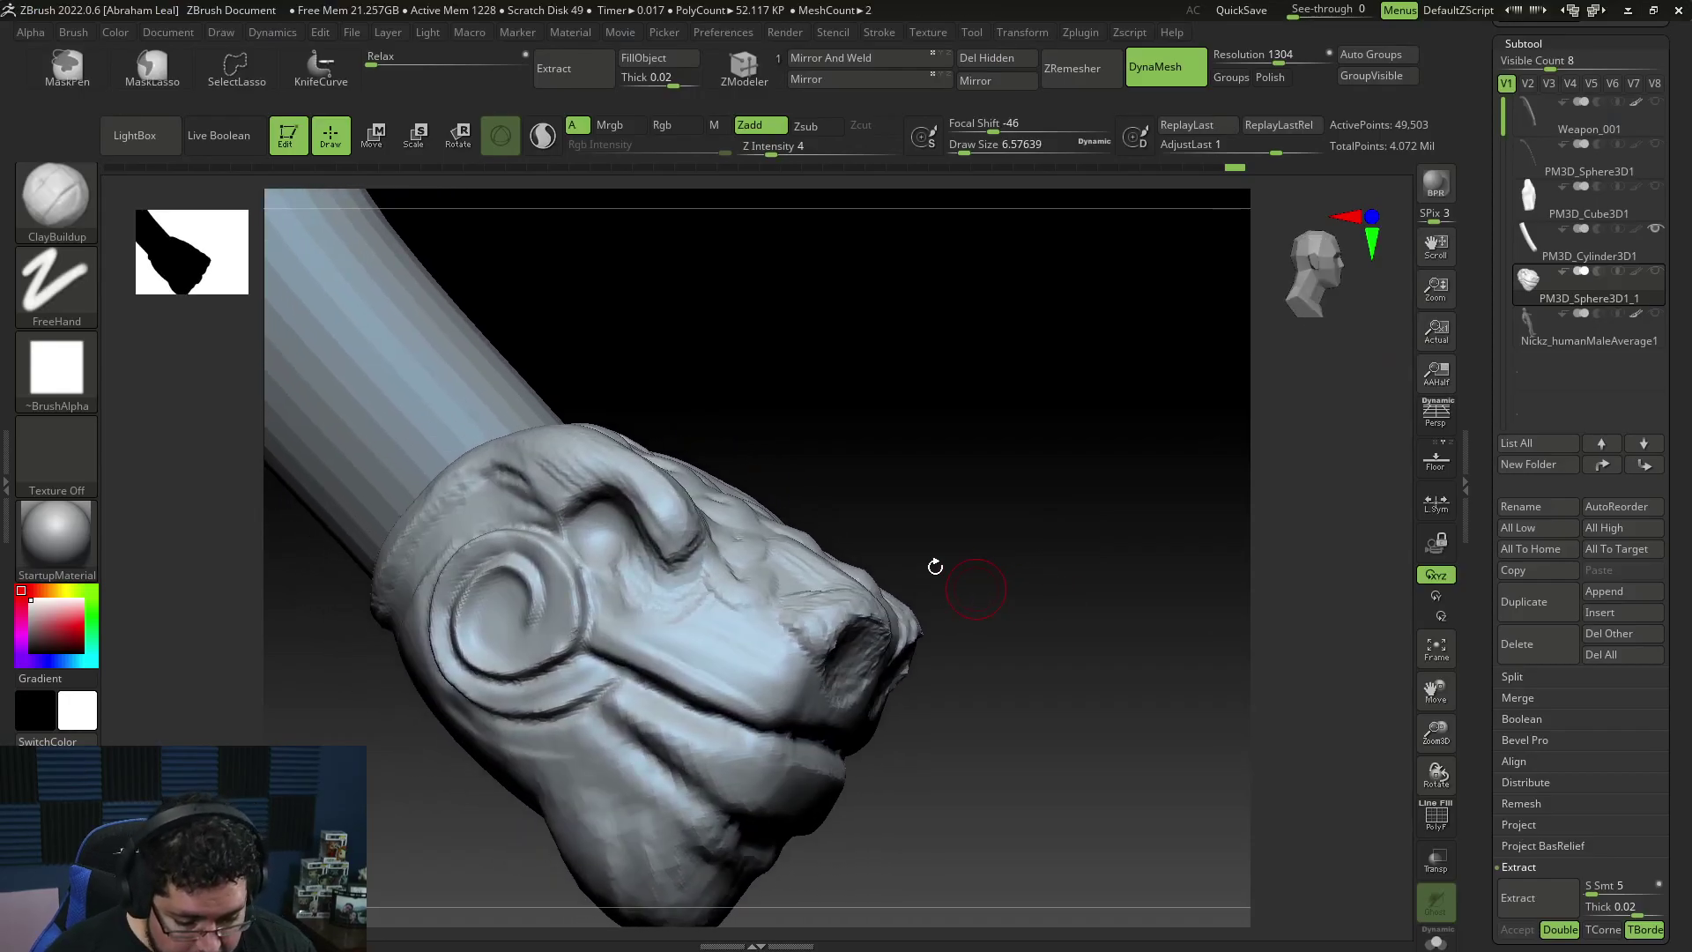
Step: Carve a groove with DamStandard at draw size about 4.3 above the upper lip, from the cheek to beneath the nostrils
{"action": "key", "text": "b"}
{"action": "key", "text": "d"}
{"action": "key", "text": "s"}
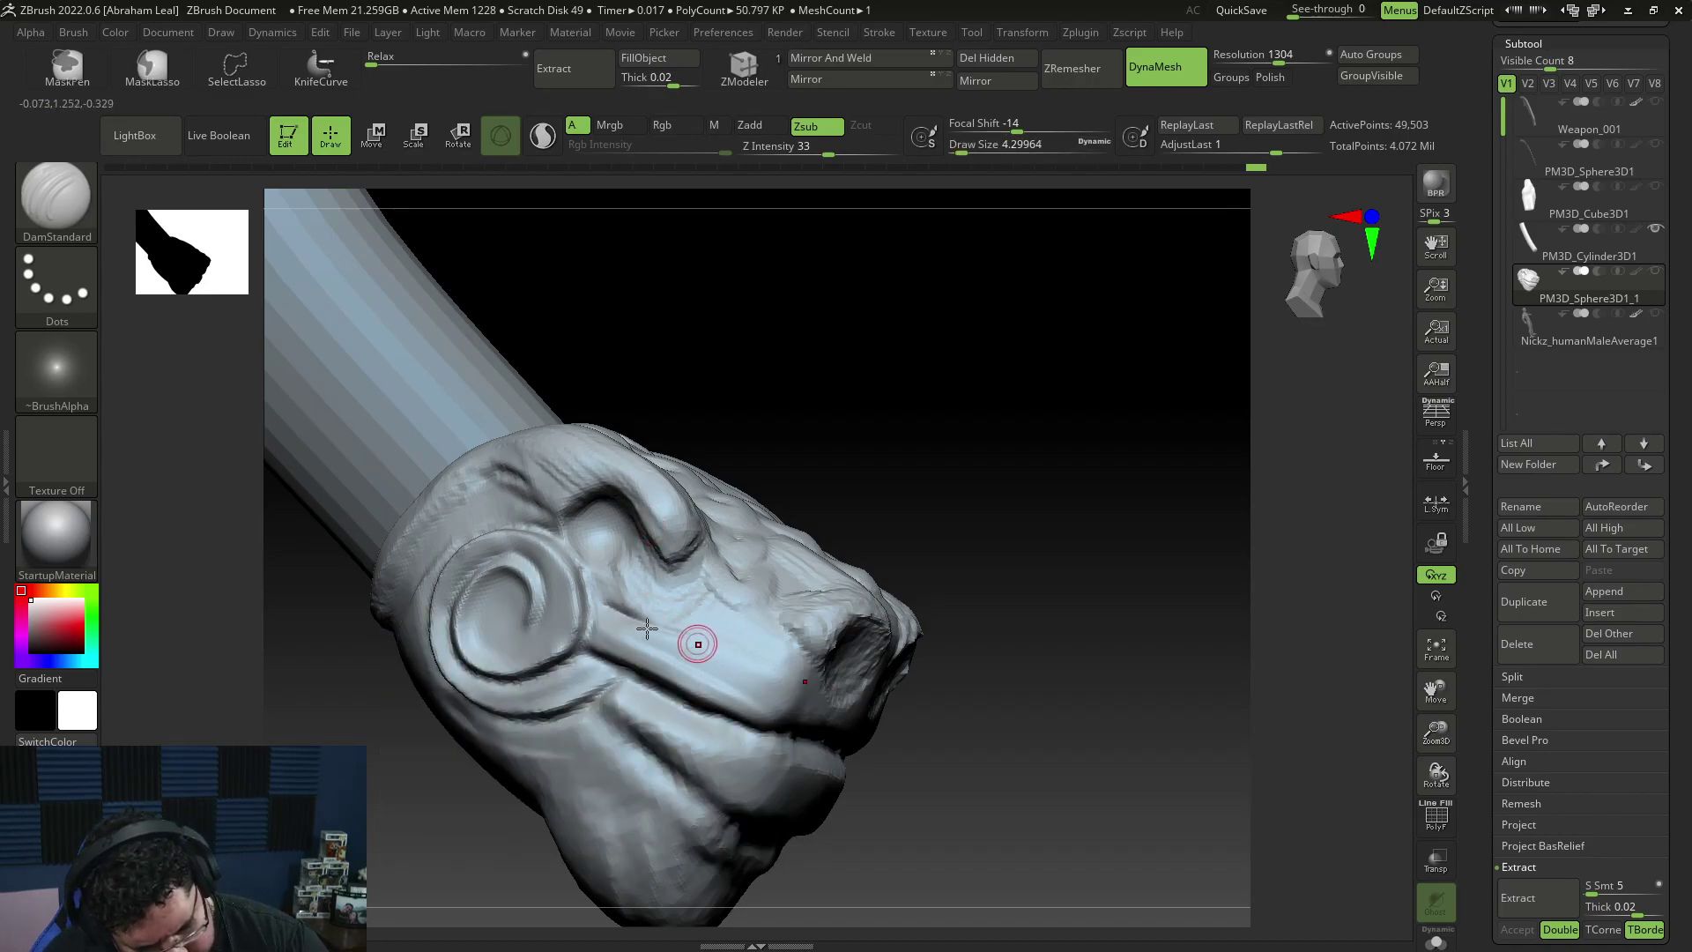
{"action": "left_click_drag", "start_coordinate": [961, 679], "coordinate": [829, 599]}
{"action": "left_click_drag", "start_coordinate": [638, 631], "coordinate": [620, 625]}
{"action": "left_click_drag", "start_coordinate": [702, 671], "coordinate": [733, 675]}
{"action": "right_click_drag", "start_coordinate": [733, 676], "coordinate": [876, 427]}
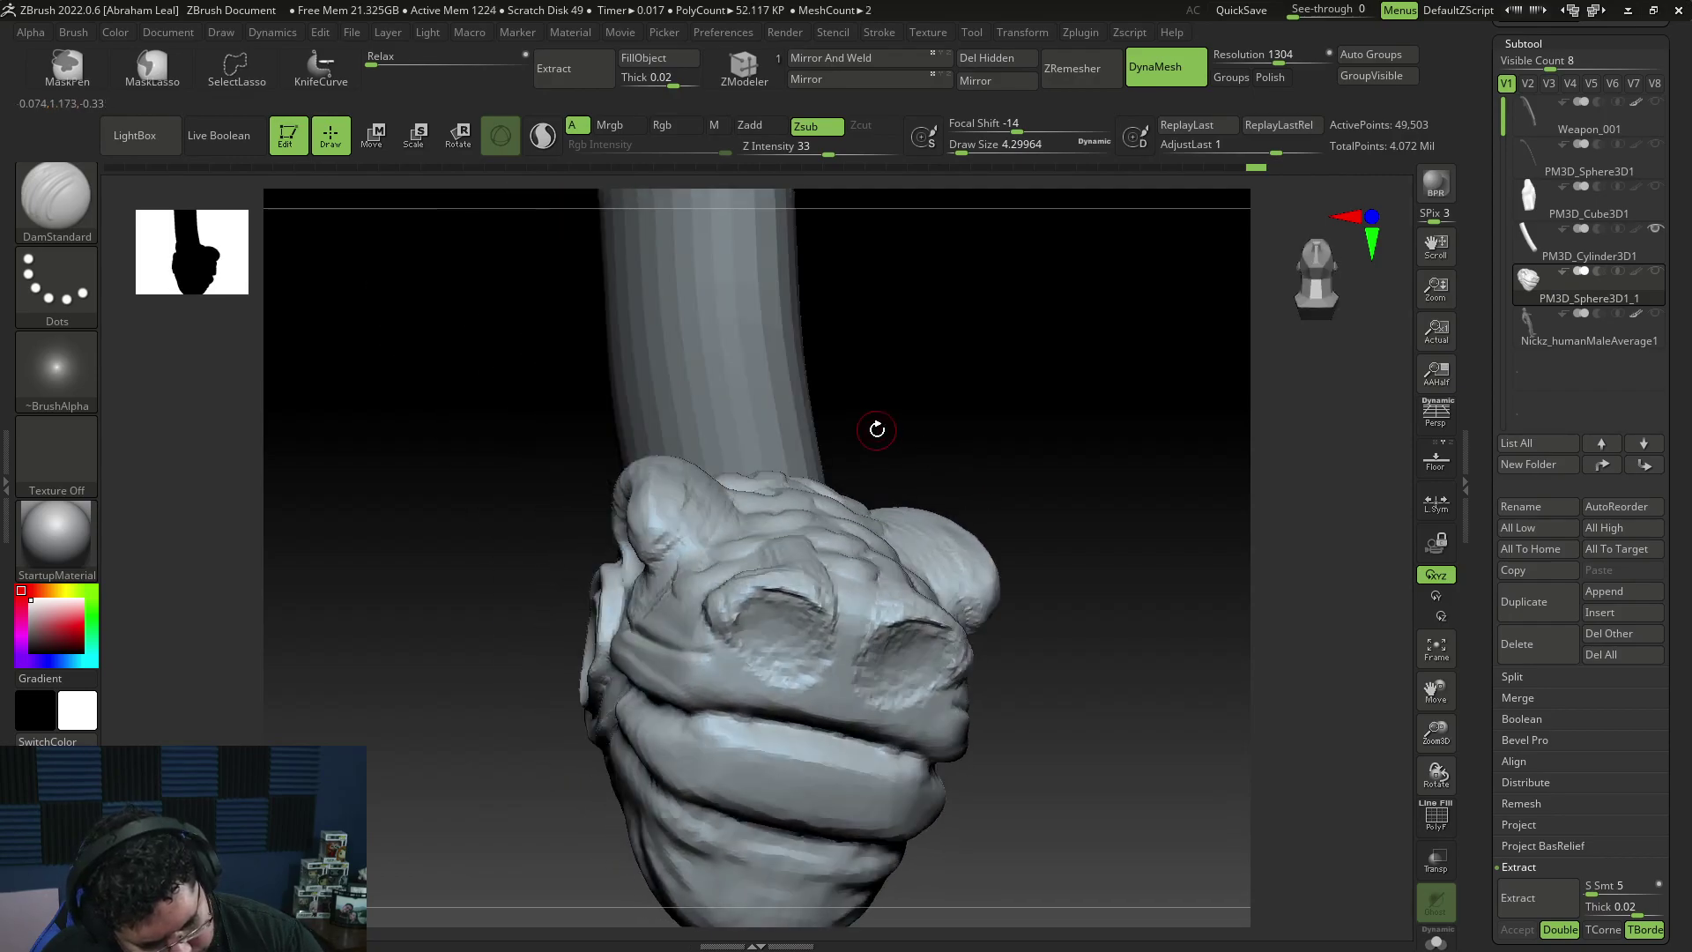
{"action": "left_click_drag", "start_coordinate": [697, 652], "coordinate": [873, 703]}
{"action": "mouse_move", "coordinate": [1111, 748]}
{"action": "right_mouse_down"}
{"action": "mouse_move", "coordinate": [1107, 722]}
{"action": "mouse_move", "coordinate": [730, 654]}
{"action": "right_mouse_up"}
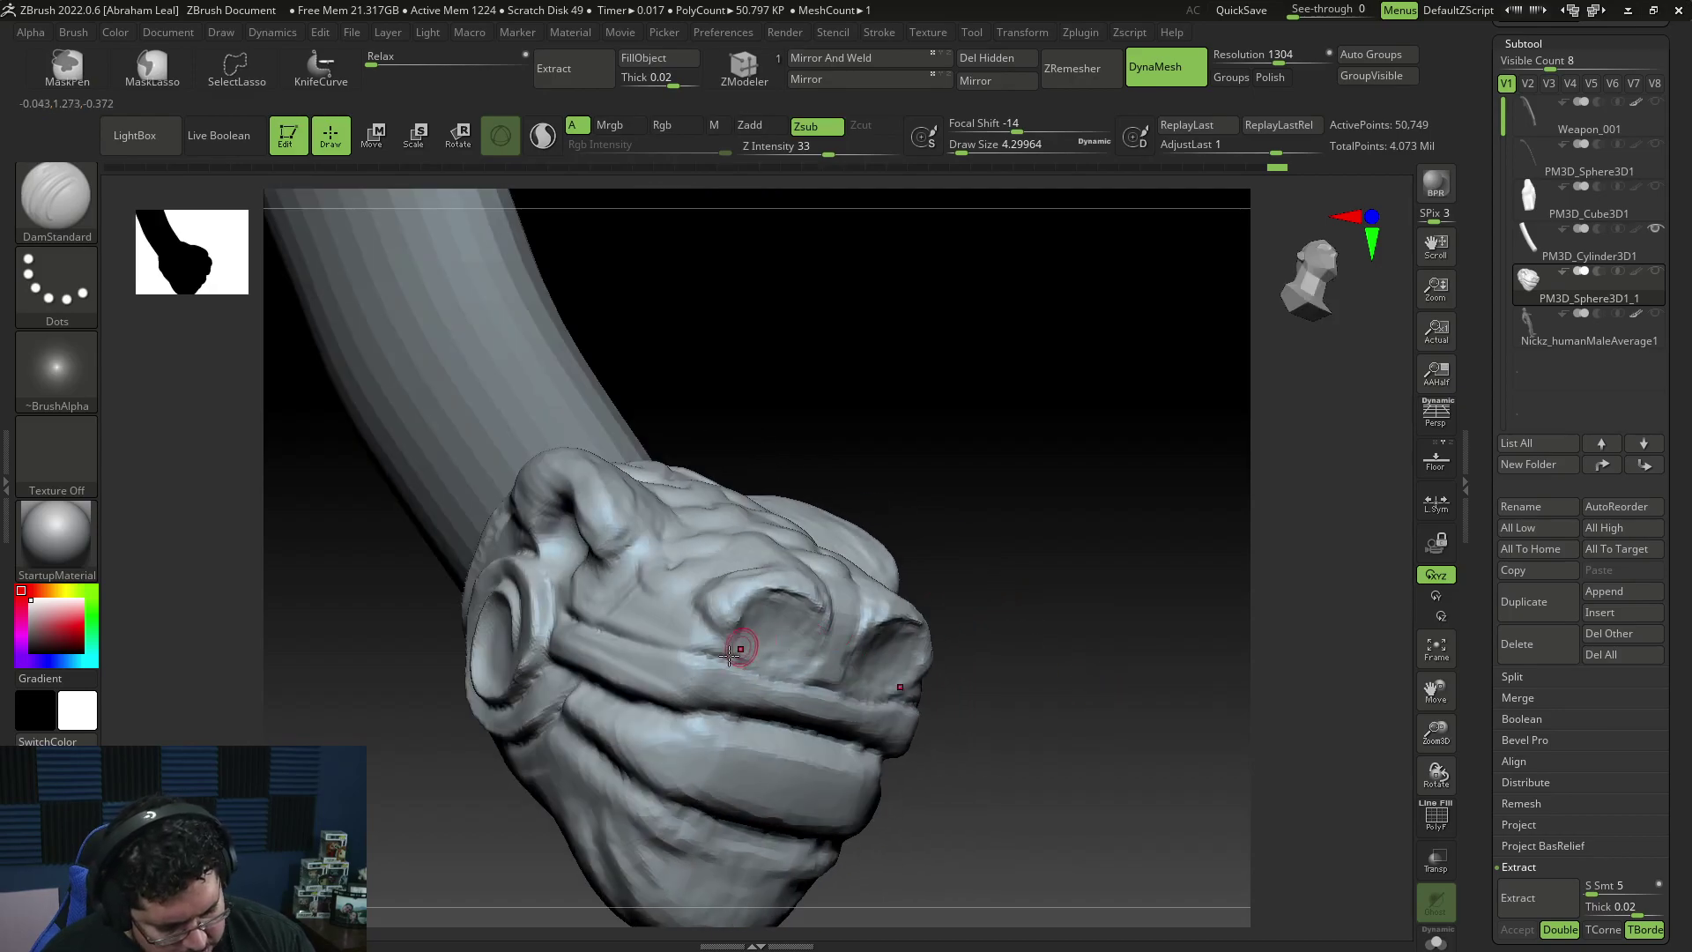
Step: Build up the rim and side of the nostril with ClayBuildup at draw size about 11.7
{"action": "left_click_drag", "start_coordinate": [809, 513], "coordinate": [812, 517]}
{"action": "key", "text": "b"}
{"action": "key", "text": "c"}
{"action": "key", "text": "b"}
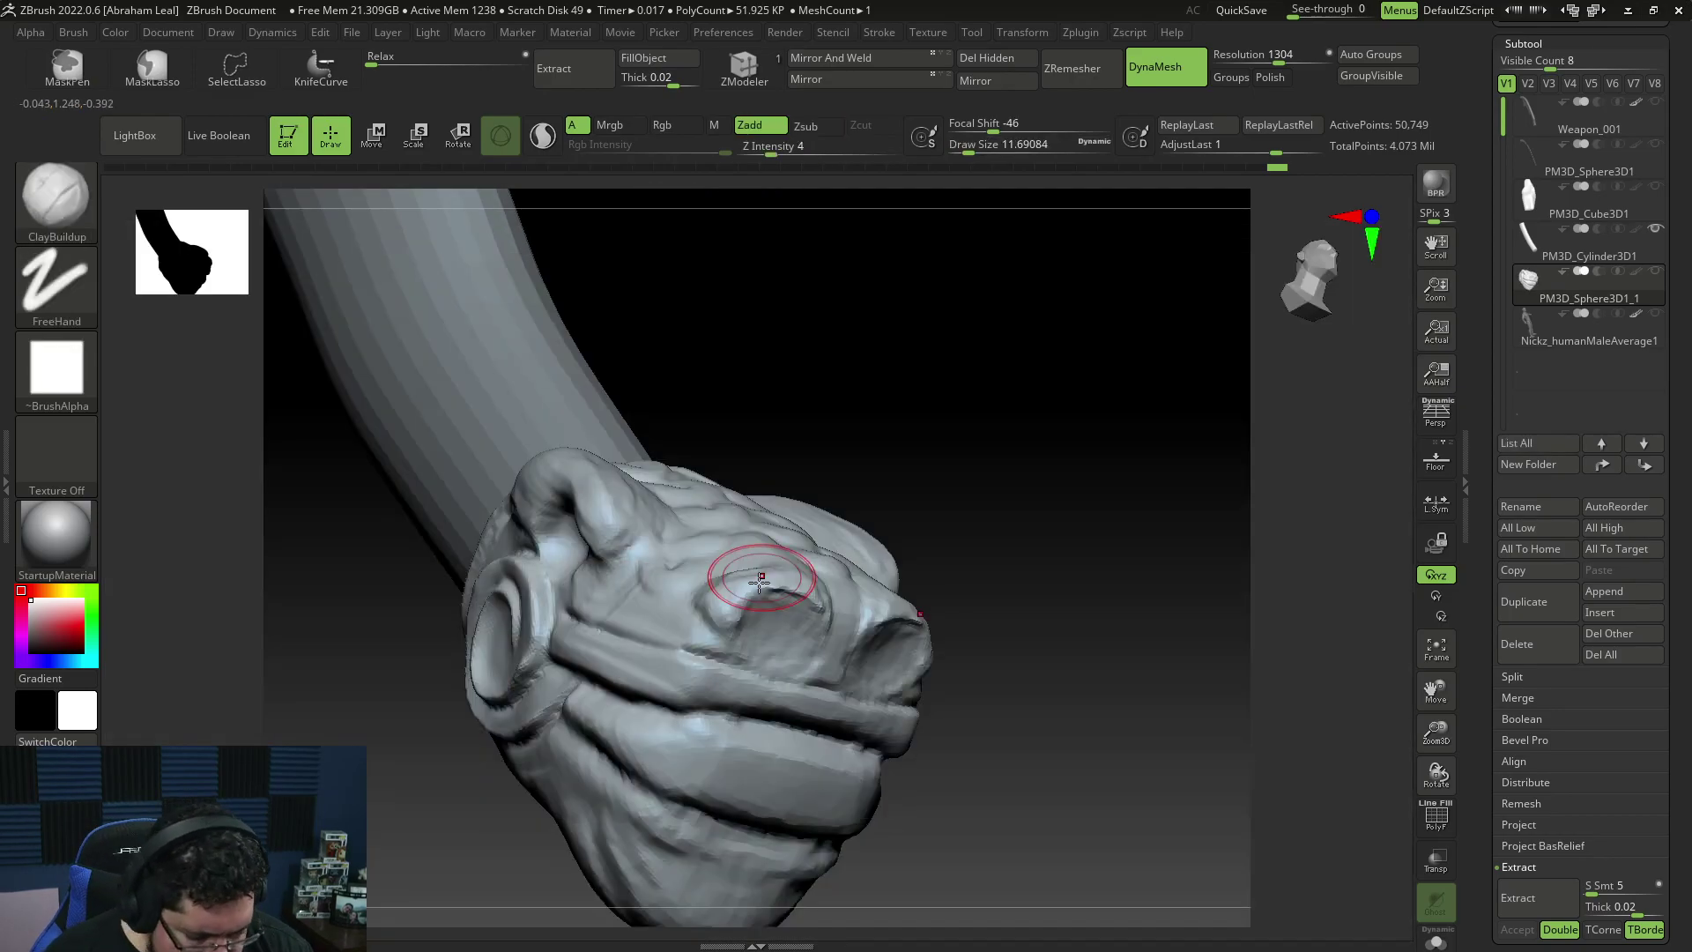
{"action": "mouse_move", "coordinate": [722, 586]}
{"action": "left_mouse_down"}
{"action": "mouse_move", "coordinate": [745, 622]}
{"action": "mouse_move", "coordinate": [793, 609]}
{"action": "mouse_move", "coordinate": [832, 652]}
{"action": "mouse_move", "coordinate": [807, 666]}
{"action": "mouse_move", "coordinate": [802, 621]}
{"action": "mouse_move", "coordinate": [760, 654]}
{"action": "mouse_move", "coordinate": [775, 659]}
{"action": "left_mouse_up"}
Step: Flatten the nostril rims and snout planes with TrimDynamic at draw size about 15.6
{"action": "key", "text": "space"}
{"action": "key", "text": "b"}
{"action": "key", "text": "t"}
{"action": "key", "text": "d"}
{"action": "mouse_move", "coordinate": [776, 573]}
{"action": "left_mouse_down"}
{"action": "mouse_move", "coordinate": [813, 625]}
{"action": "mouse_move", "coordinate": [725, 613]}
{"action": "left_mouse_up"}
{"action": "mouse_move", "coordinate": [1102, 498]}
{"action": "left_mouse_down"}
{"action": "mouse_move", "coordinate": [1054, 506]}
{"action": "mouse_move", "coordinate": [1014, 635]}
{"action": "left_mouse_up"}
{"action": "mouse_move", "coordinate": [796, 582]}
{"action": "left_mouse_down"}
{"action": "mouse_move", "coordinate": [736, 583]}
{"action": "mouse_move", "coordinate": [815, 592]}
{"action": "left_mouse_up"}
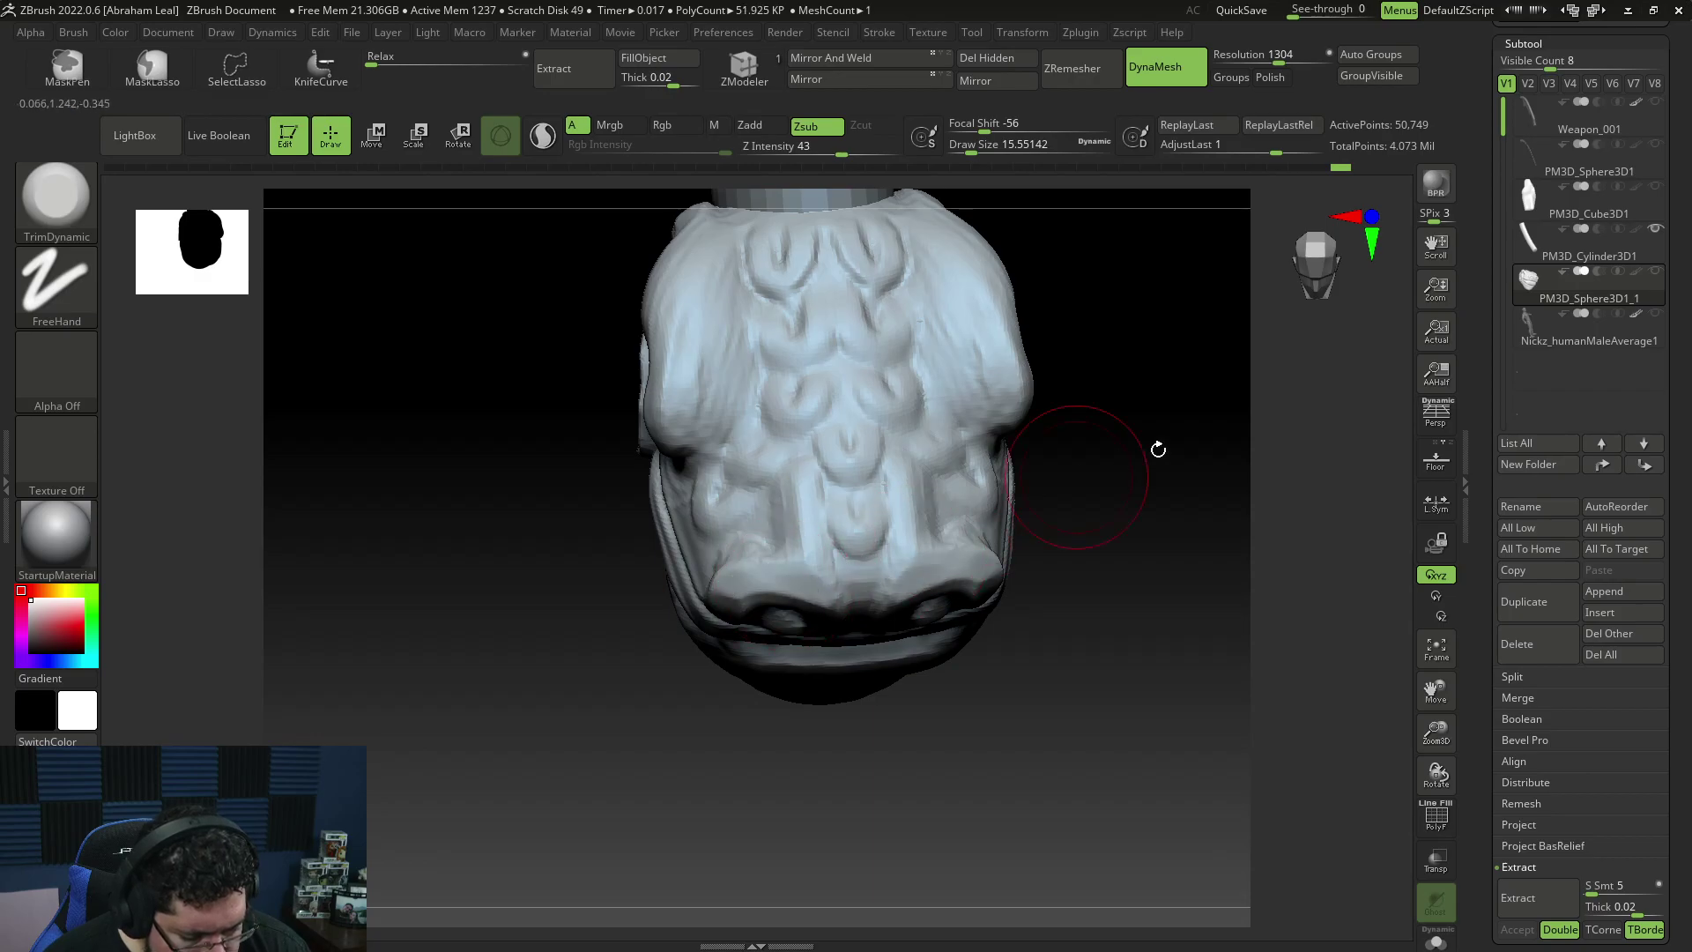
{"action": "left_click_drag", "start_coordinate": [1156, 448], "coordinate": [1093, 414]}
{"action": "left_click_drag", "start_coordinate": [895, 541], "coordinate": [907, 499]}
{"action": "left_click_drag", "start_coordinate": [1145, 617], "coordinate": [1126, 506]}
Step: Check the iguana photo in the browser, and fill the eye socket in ZBrush with ClayBuildup at draw size about 10.5
{"action": "key", "text": "alt+Tab"}
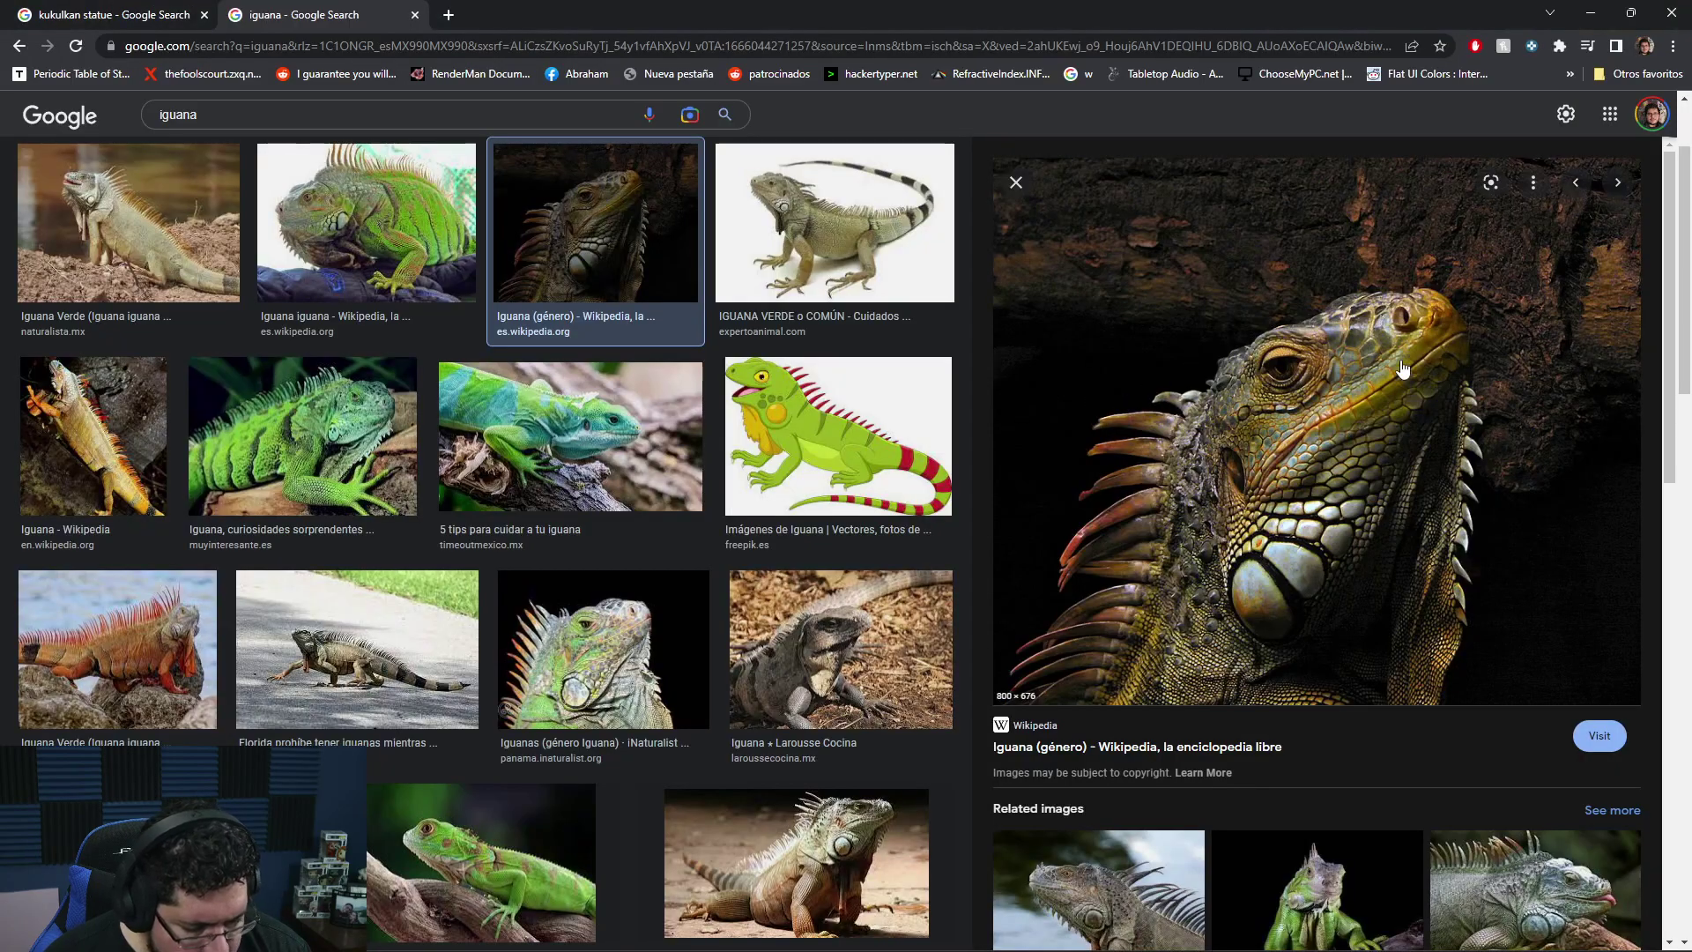
{"action": "key", "text": "alt+Tab"}
{"action": "key", "text": "b"}
{"action": "key", "text": "c"}
{"action": "key", "text": "b"}
{"action": "key", "text": "space"}
{"action": "left_click_drag", "start_coordinate": [718, 587], "coordinate": [678, 593]}
{"action": "key", "text": "space"}
{"action": "key", "text": "space"}
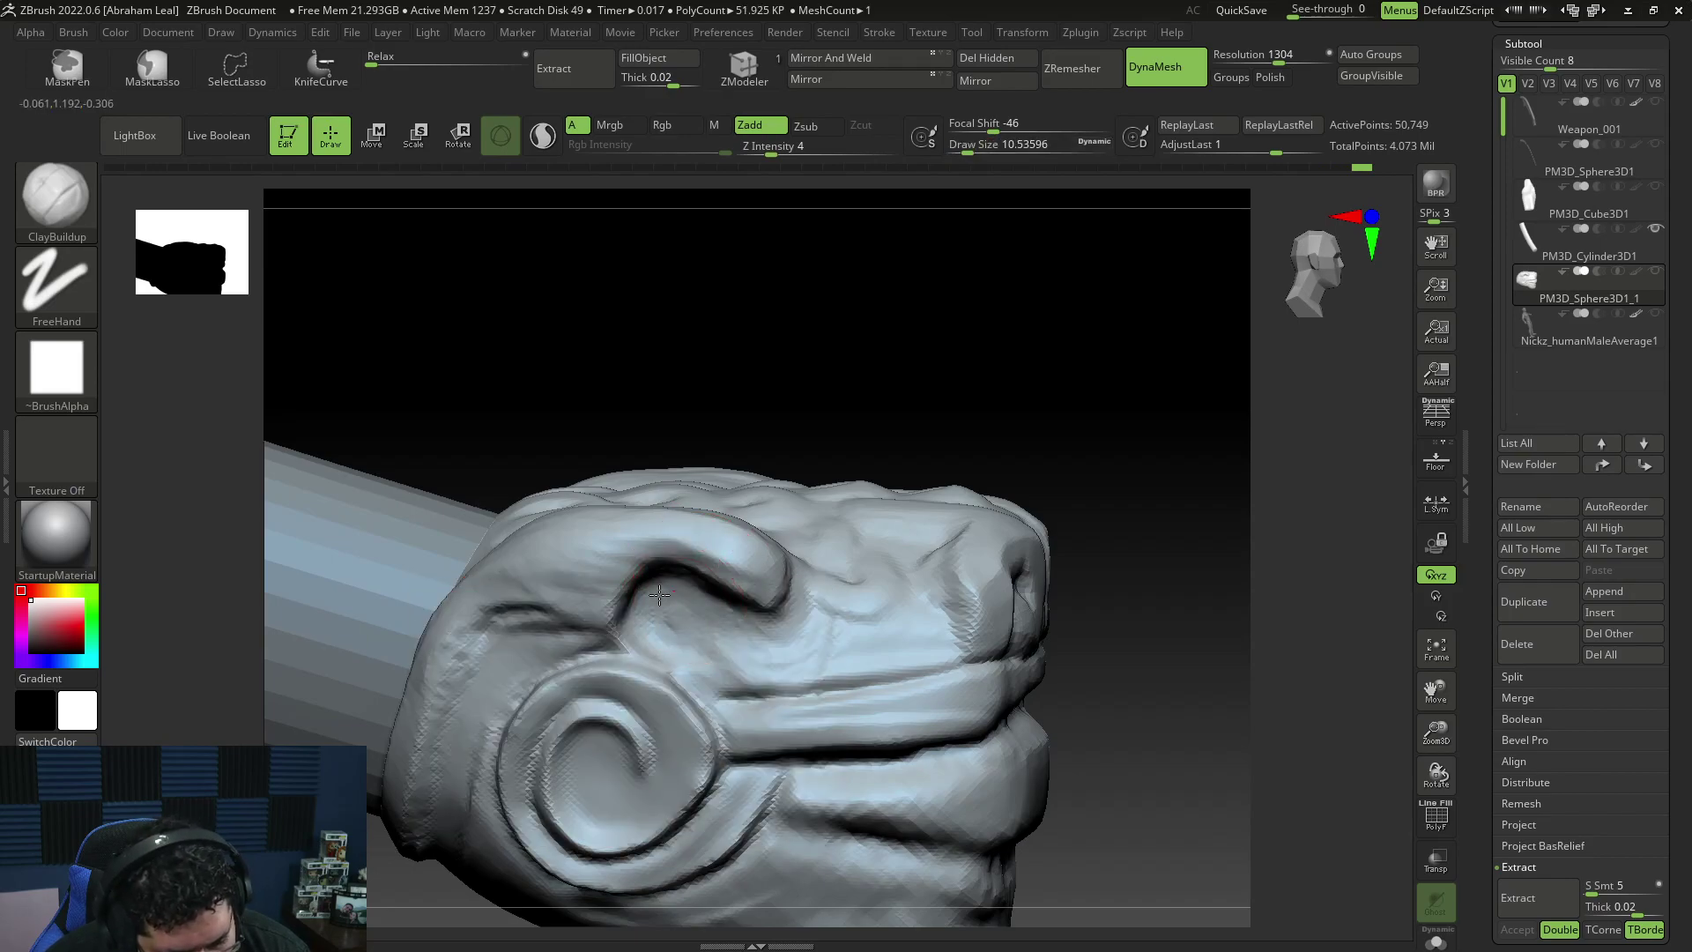
Step: Carve a round outline around the eyeball with DamStandard at draw size about 3.7
{"action": "key", "text": "b"}
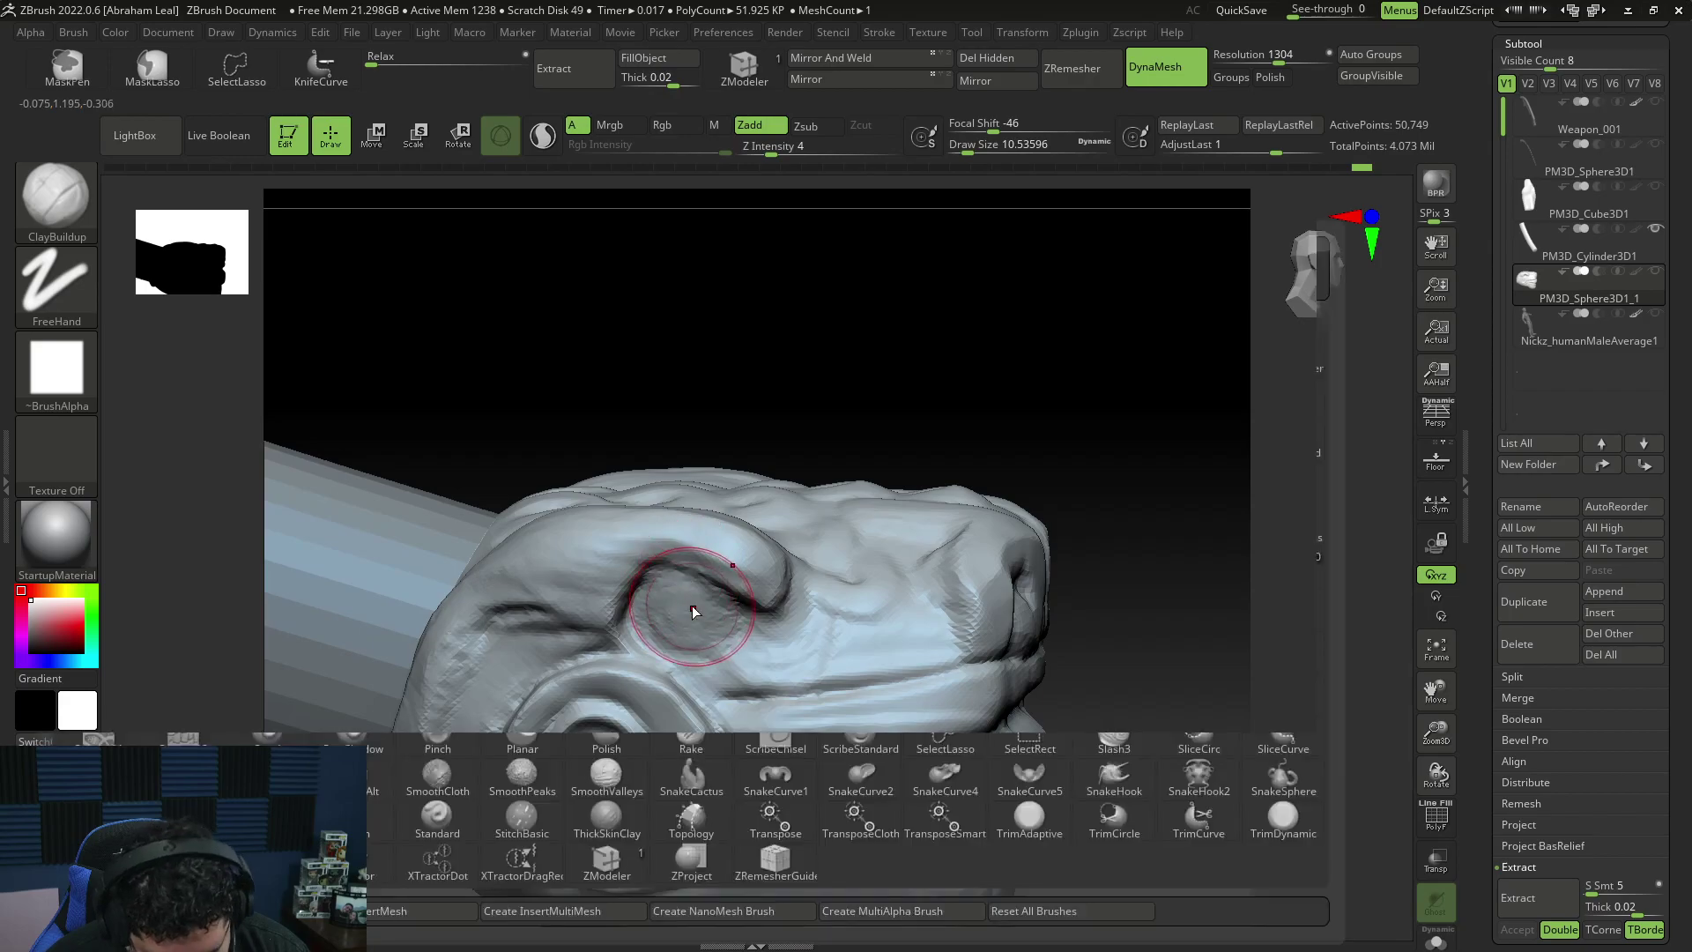
{"action": "key", "text": "d"}
{"action": "key", "text": "s"}
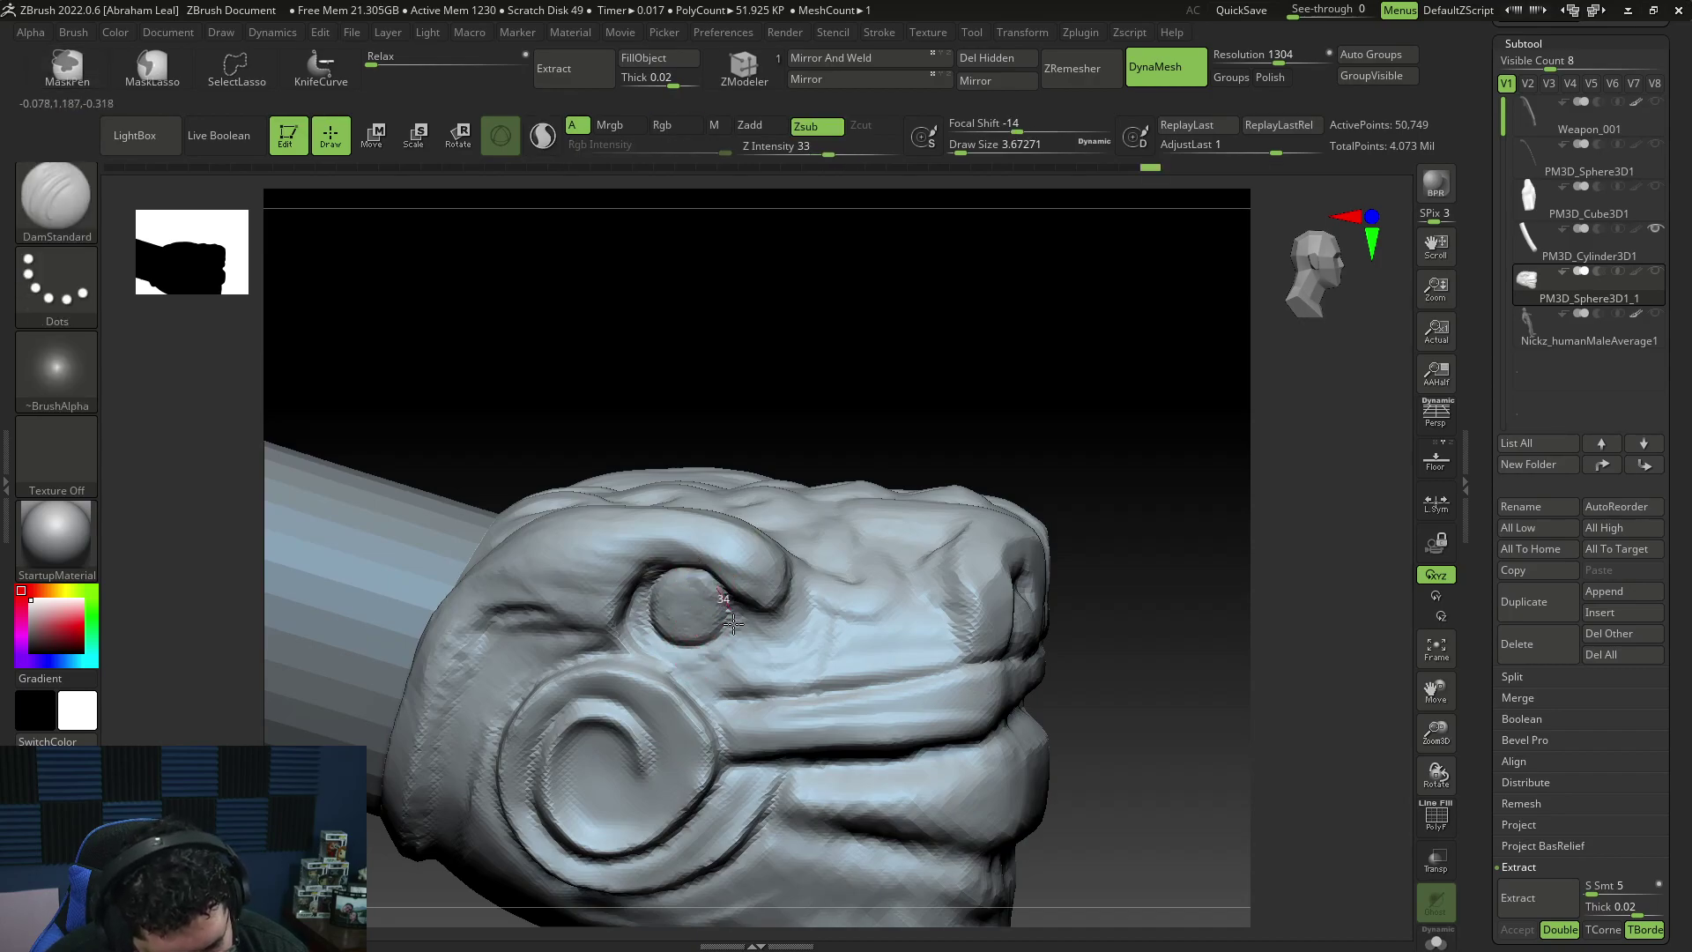
{"action": "mouse_move", "coordinate": [1002, 421]}
{"action": "left_mouse_down"}
{"action": "mouse_move", "coordinate": [1009, 377]}
{"action": "mouse_move", "coordinate": [959, 403]}
{"action": "mouse_move", "coordinate": [980, 456]}
{"action": "left_mouse_up"}
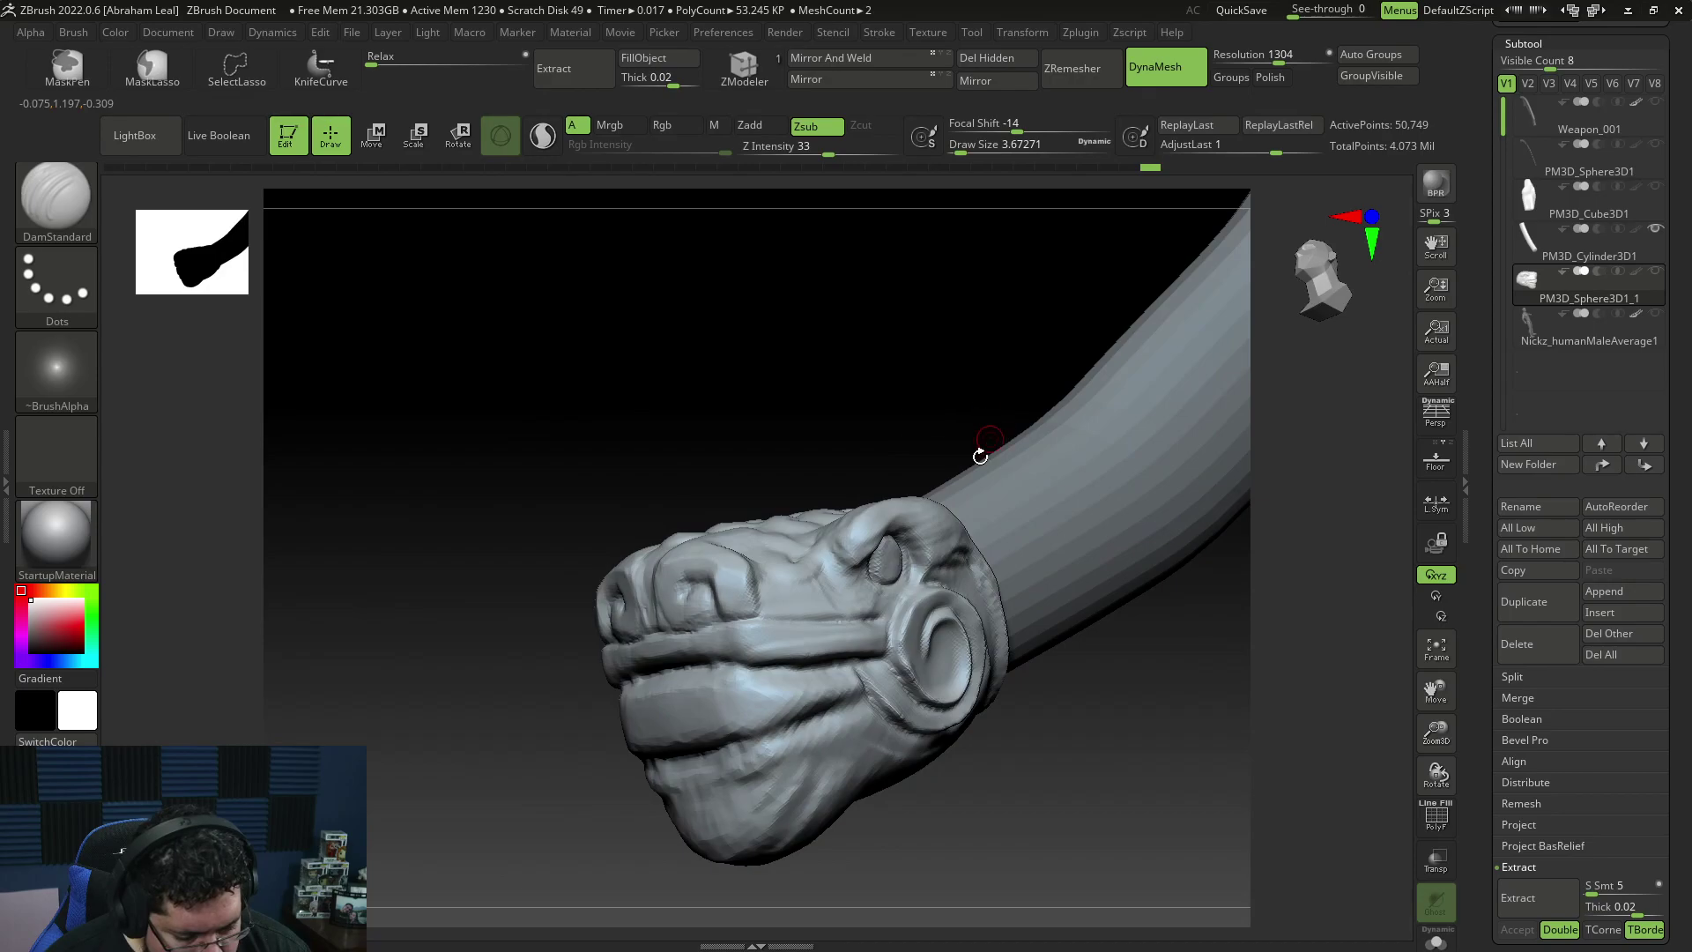
{"action": "left_click_drag", "start_coordinate": [1024, 750], "coordinate": [882, 552]}
Step: Round out the eyeball beneath the brow with ClayBuildup at draw size about 9.4
{"action": "key", "text": "b"}
{"action": "key", "text": "c"}
{"action": "key", "text": "b"}
{"action": "key", "text": "space"}
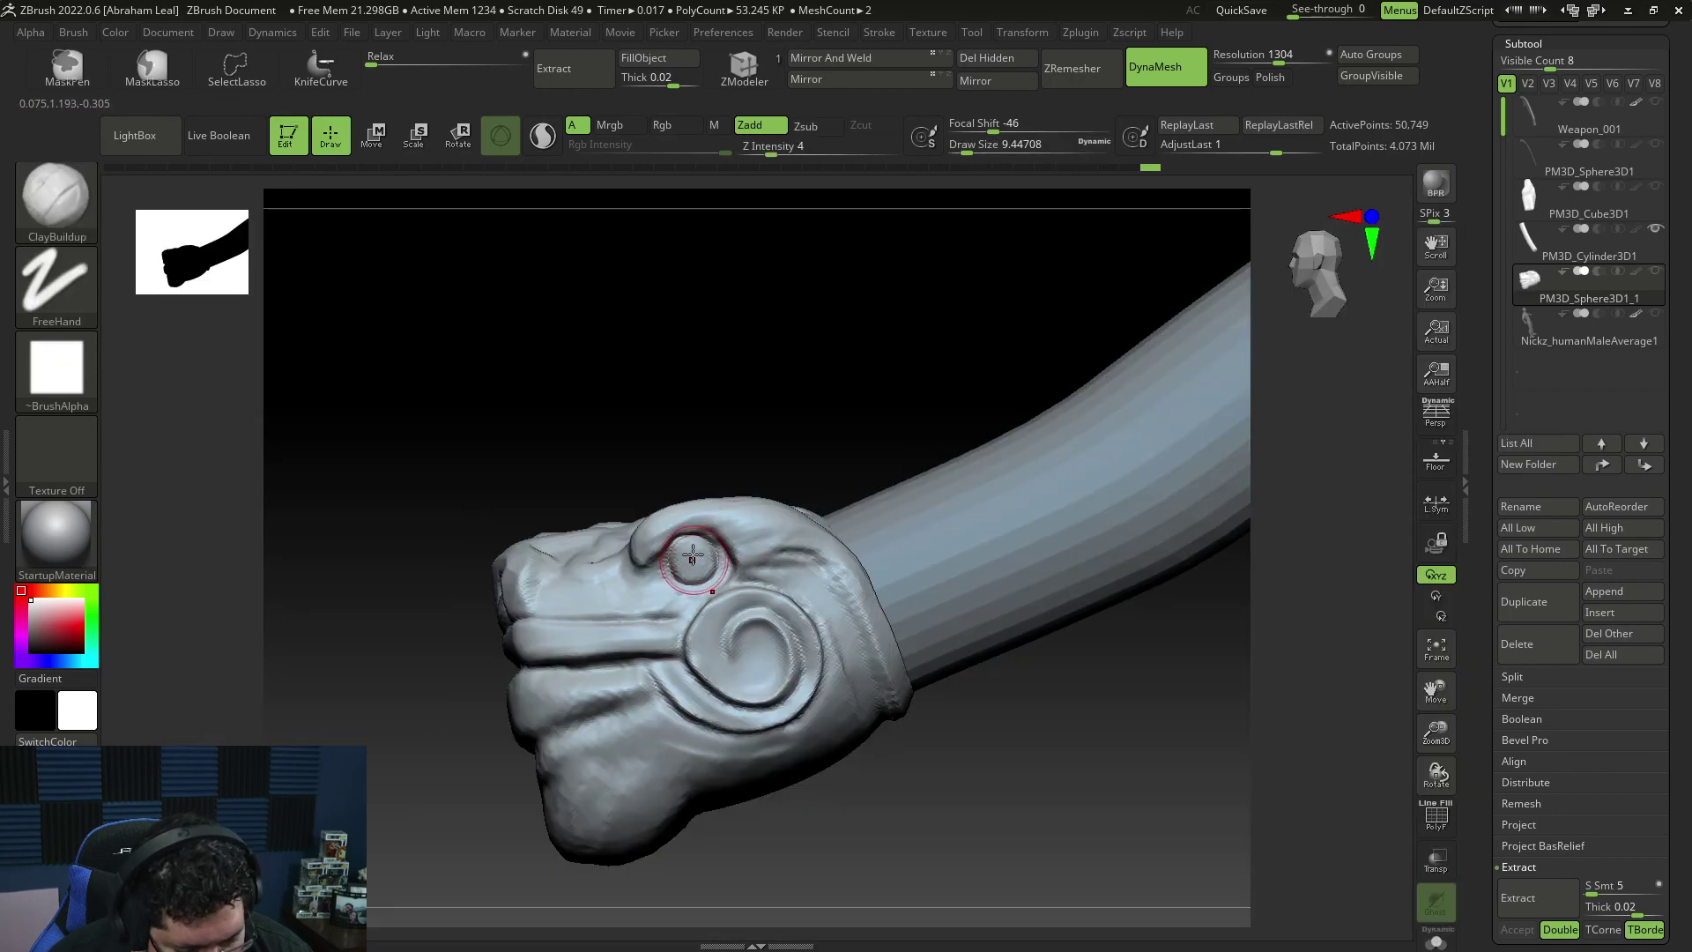
{"action": "mouse_move", "coordinate": [718, 534]}
{"action": "left_mouse_down"}
{"action": "mouse_move", "coordinate": [801, 438]}
{"action": "mouse_move", "coordinate": [933, 552]}
{"action": "mouse_move", "coordinate": [885, 540]}
{"action": "mouse_move", "coordinate": [898, 672]}
{"action": "mouse_move", "coordinate": [926, 615]}
{"action": "mouse_move", "coordinate": [829, 472]}
{"action": "left_mouse_up"}
{"action": "key", "text": "b"}
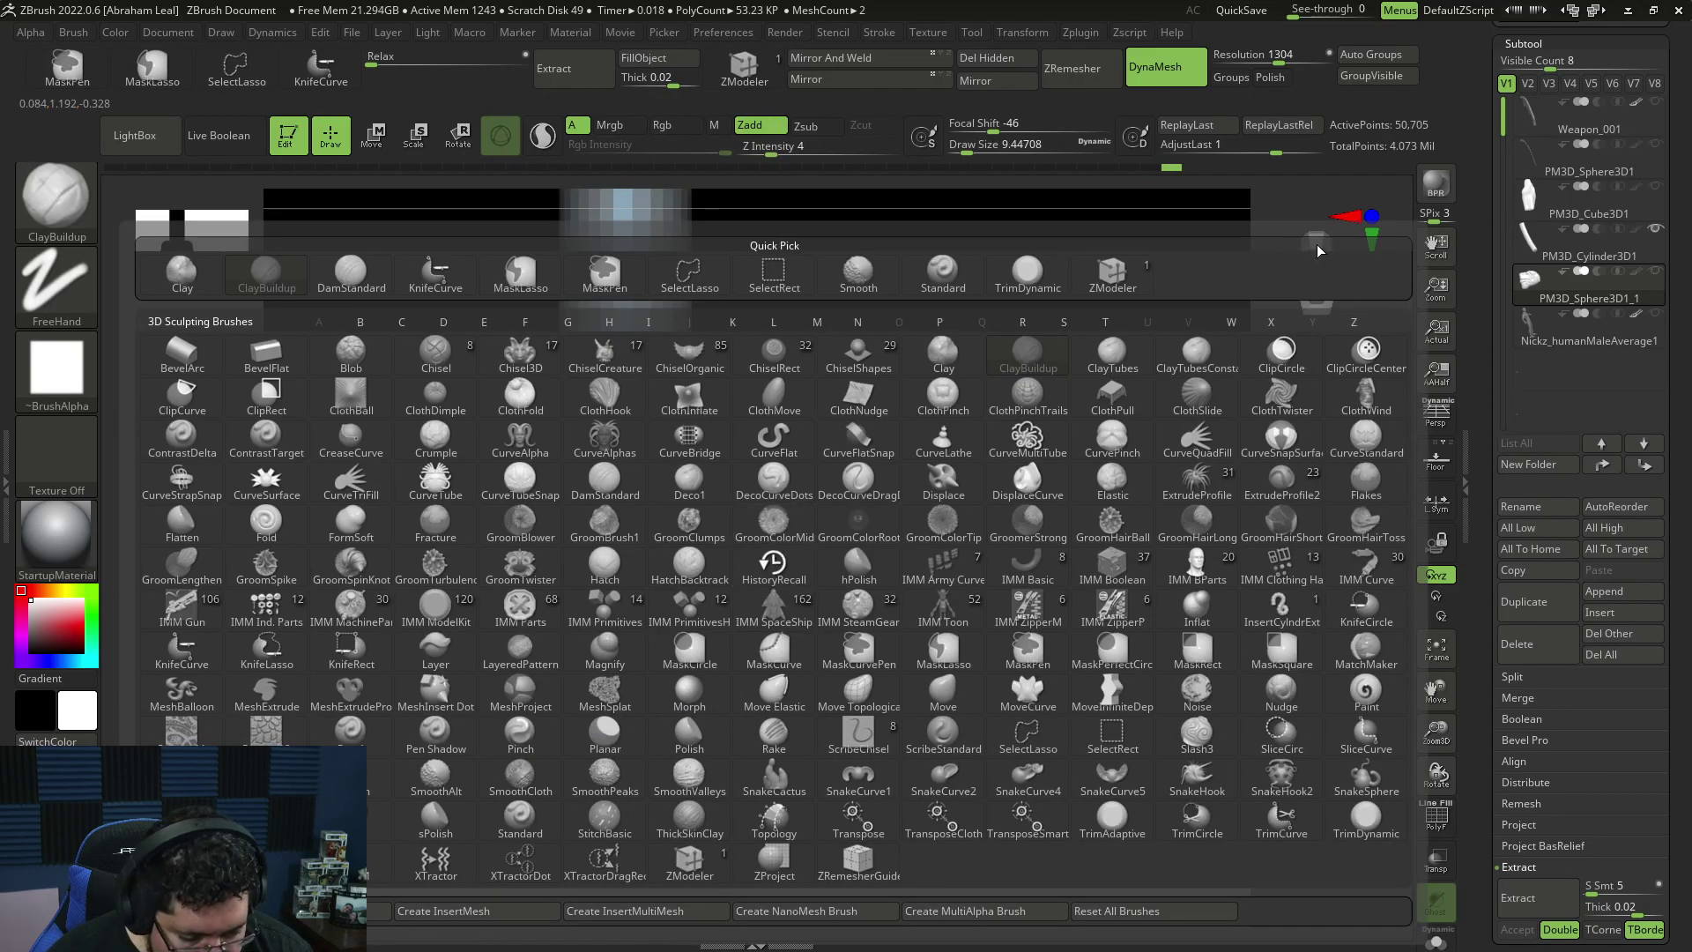
{"action": "key", "text": "Escape"}
Step: Rework the side of the lower lip with ClayBuildup, settling on a draw size of about 15.6
{"action": "mouse_move", "coordinate": [891, 617]}
{"action": "left_mouse_down"}
{"action": "mouse_move", "coordinate": [929, 605]}
{"action": "mouse_move", "coordinate": [929, 691]}
{"action": "mouse_move", "coordinate": [929, 551]}
{"action": "mouse_move", "coordinate": [1020, 574]}
{"action": "mouse_move", "coordinate": [1020, 616]}
{"action": "mouse_move", "coordinate": [970, 608]}
{"action": "left_mouse_up"}
{"action": "key", "text": "space"}
{"action": "left_click_drag", "start_coordinate": [770, 592], "coordinate": [762, 592]}
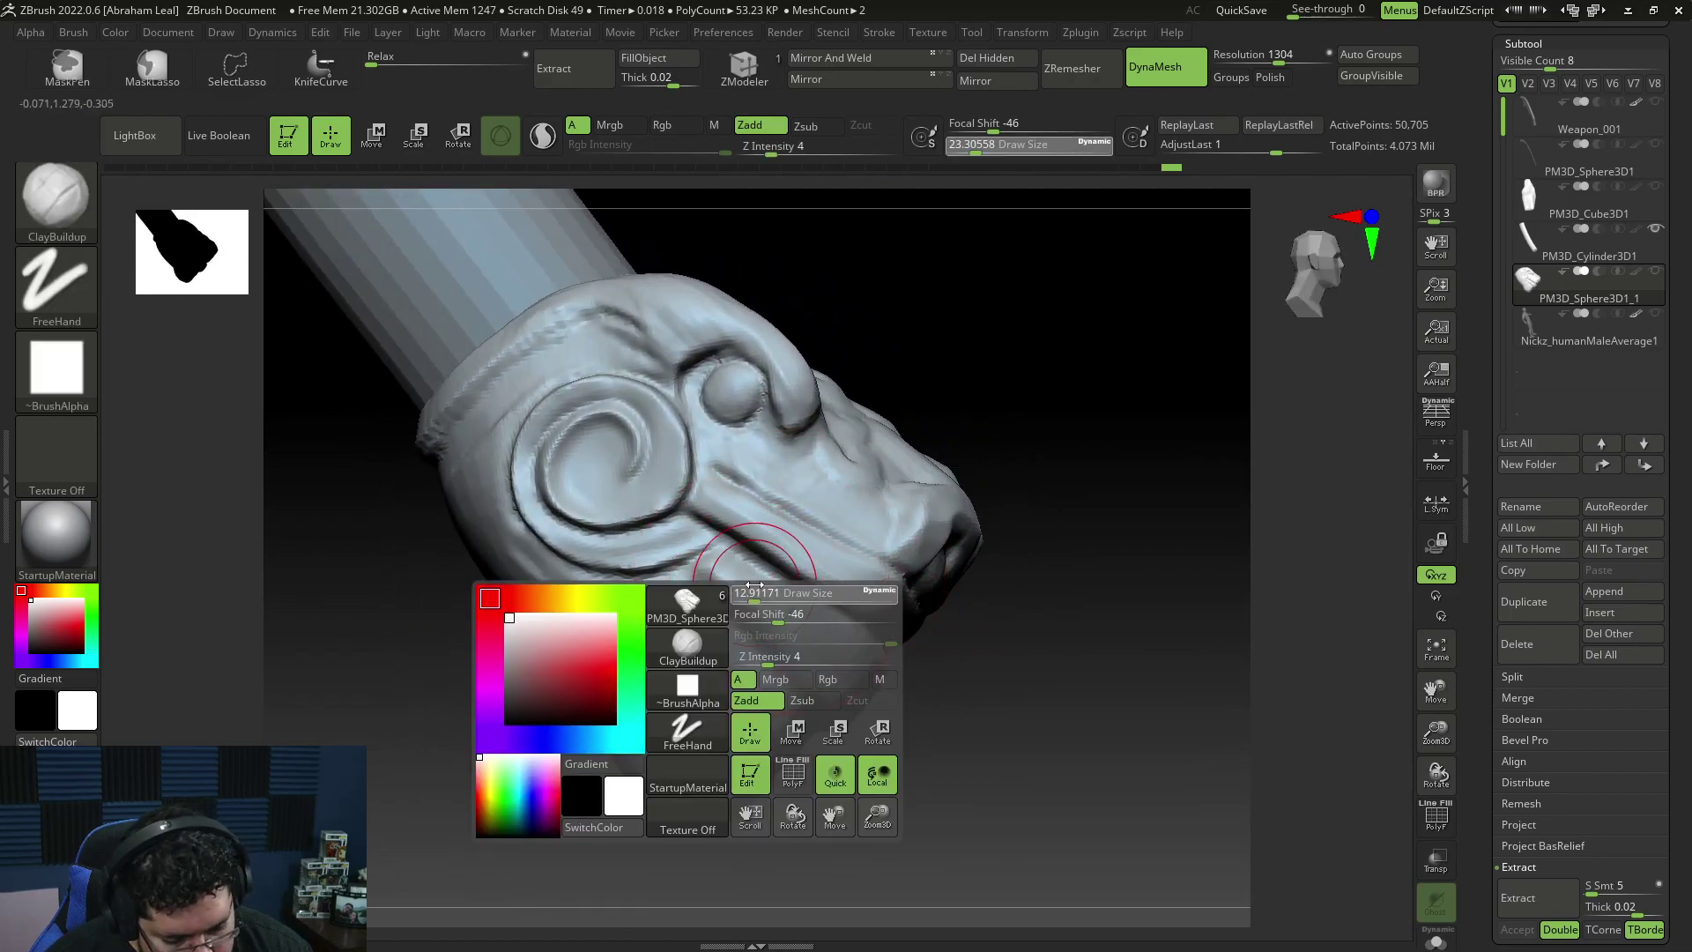
{"action": "key", "text": "space"}
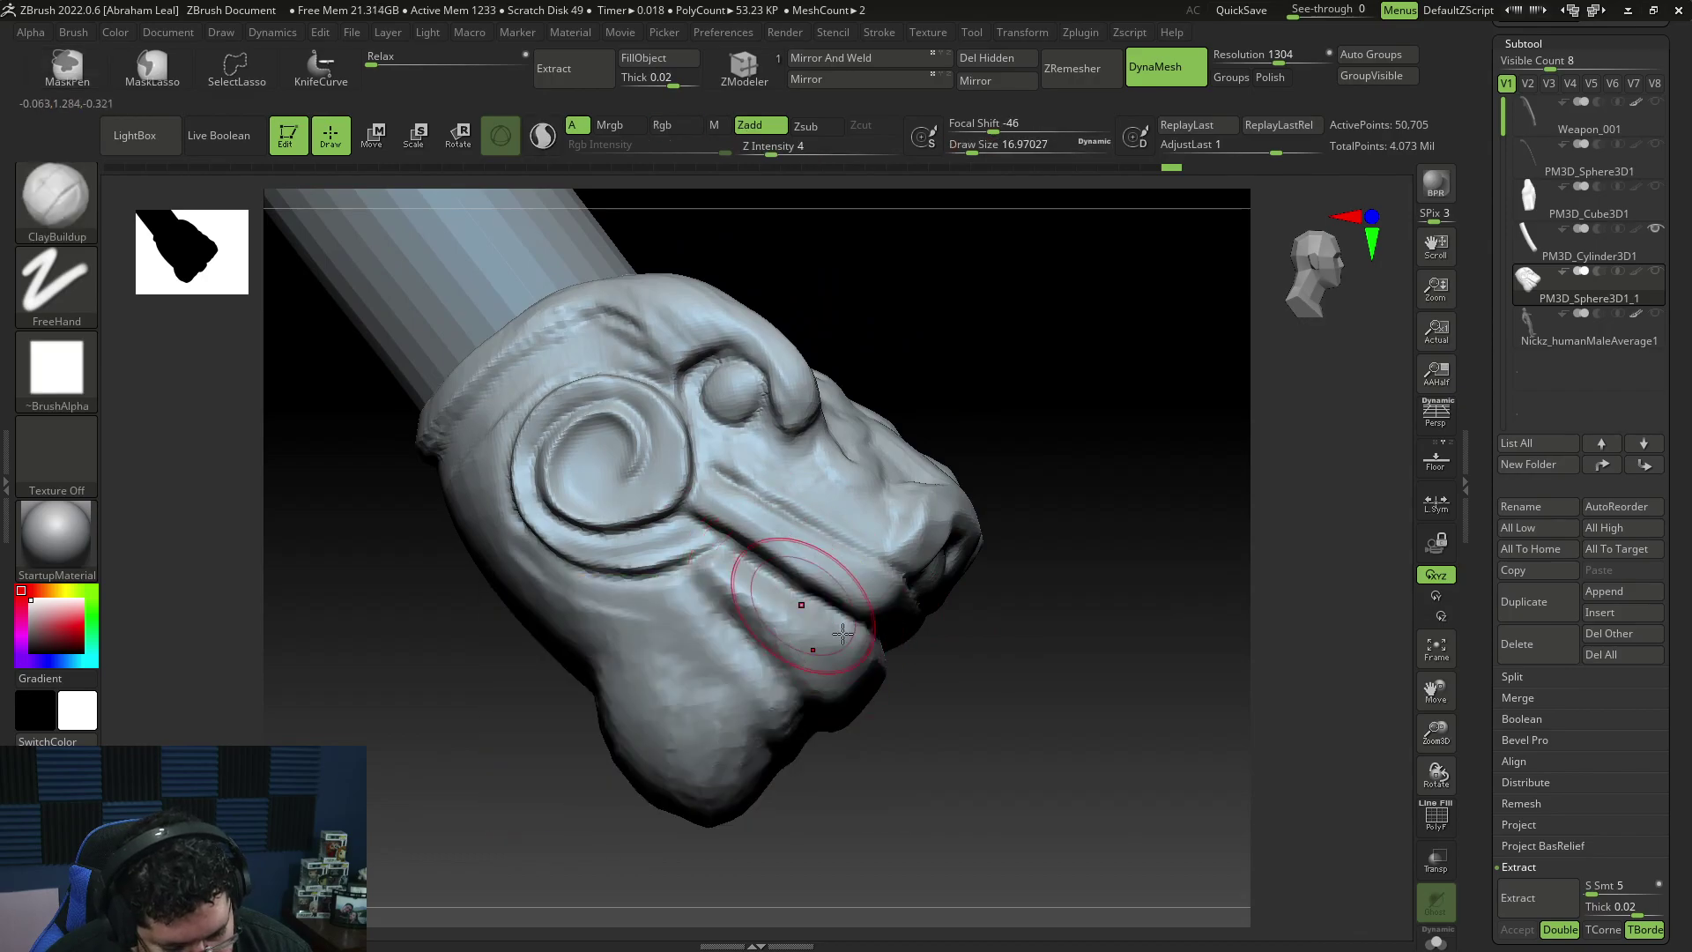
{"action": "right_click_drag", "start_coordinate": [801, 604], "coordinate": [778, 620]}
{"action": "key", "text": "space"}
{"action": "mouse_move", "coordinate": [773, 604]}
{"action": "left_mouse_down"}
{"action": "mouse_move", "coordinate": [759, 608]}
{"action": "mouse_move", "coordinate": [748, 568]}
{"action": "left_mouse_up"}
{"action": "key", "text": "space"}
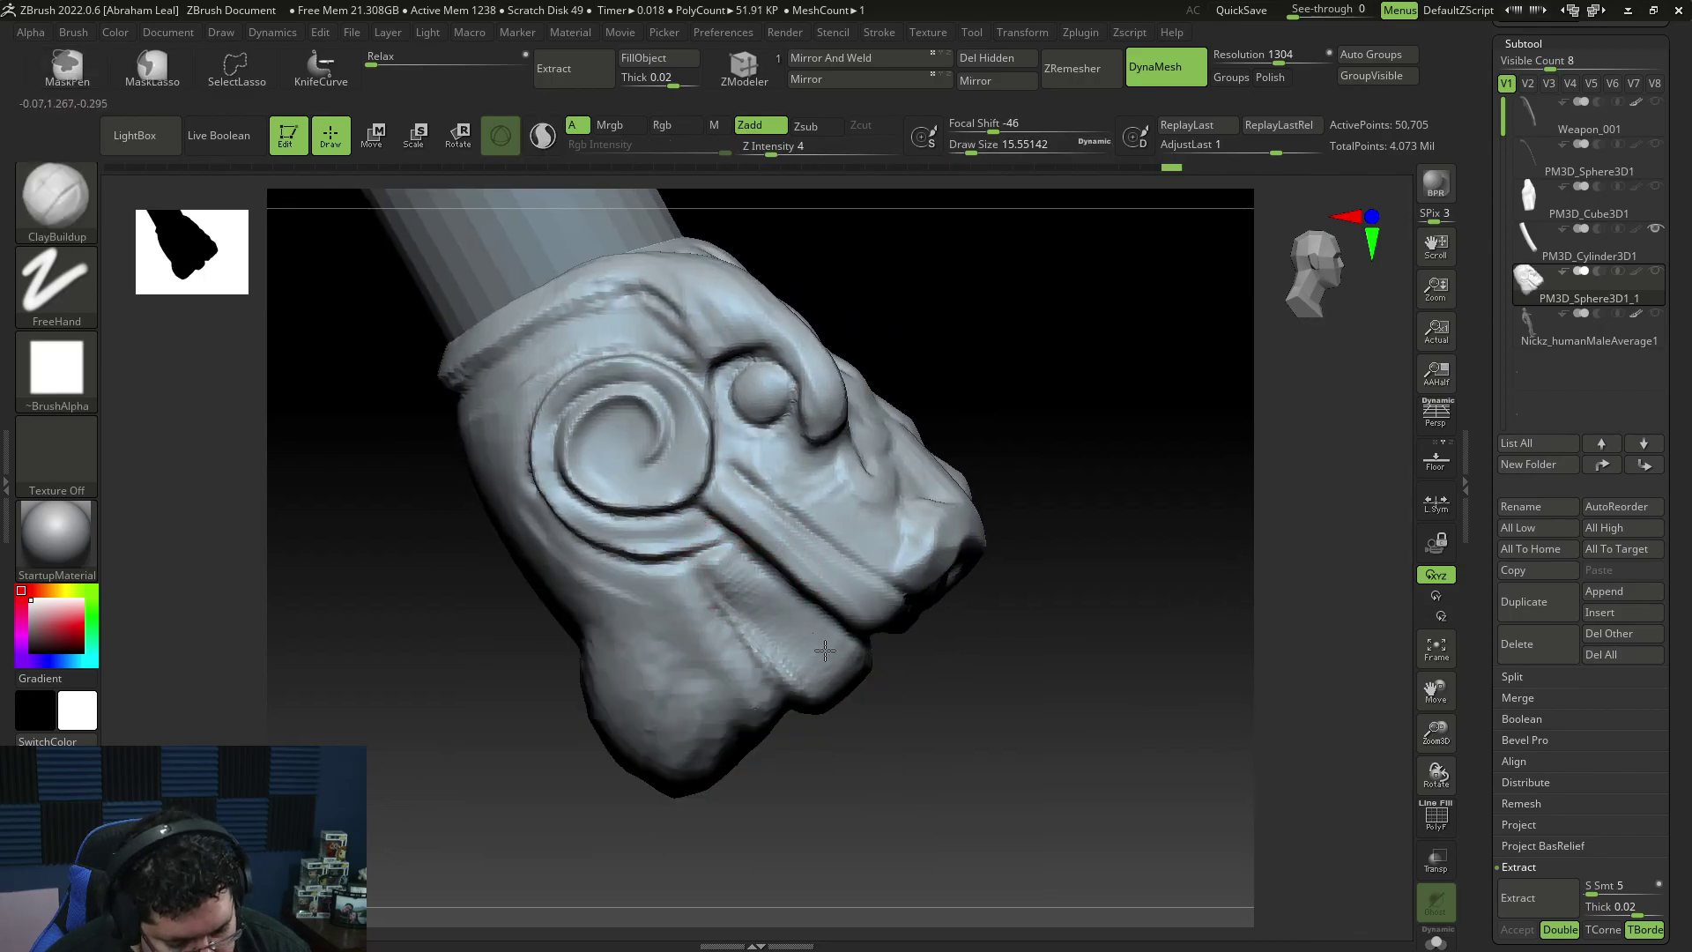
Step: Carve away the lower lip across the front to hollow the mouth beneath the upper lip
{"action": "right_click_drag", "start_coordinate": [844, 667], "coordinate": [820, 604]}
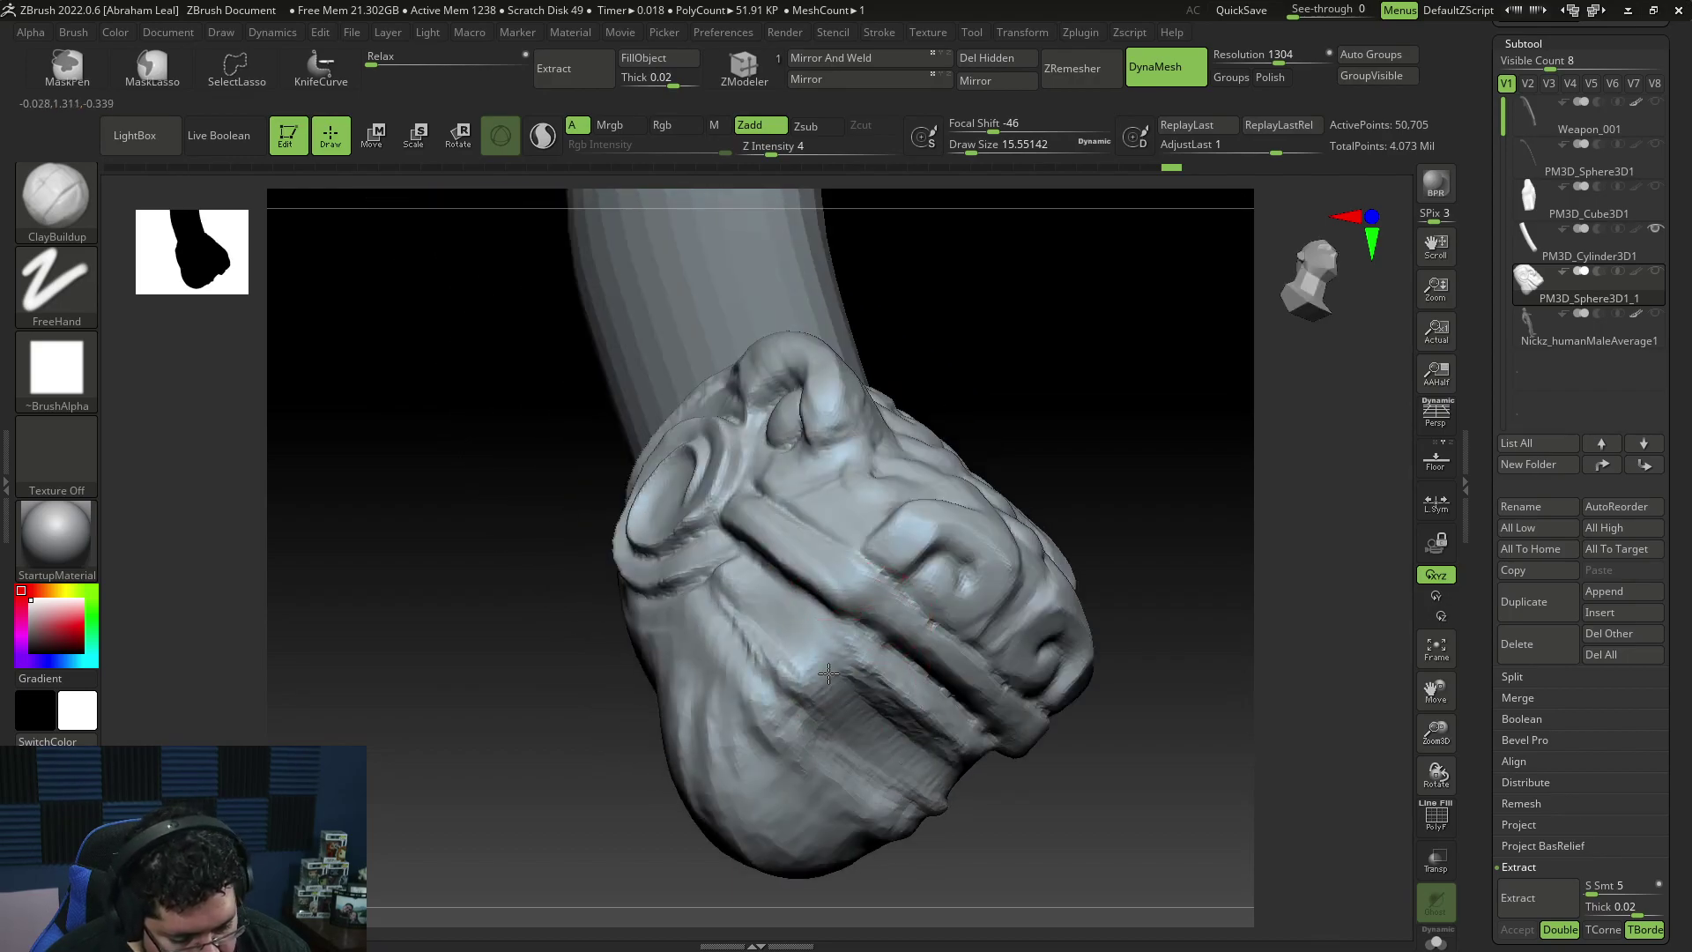
{"action": "mouse_move", "coordinate": [855, 654]}
{"action": "left_mouse_down"}
{"action": "mouse_move", "coordinate": [812, 623]}
{"action": "mouse_move", "coordinate": [887, 699]}
{"action": "mouse_move", "coordinate": [869, 681]}
{"action": "left_mouse_up"}
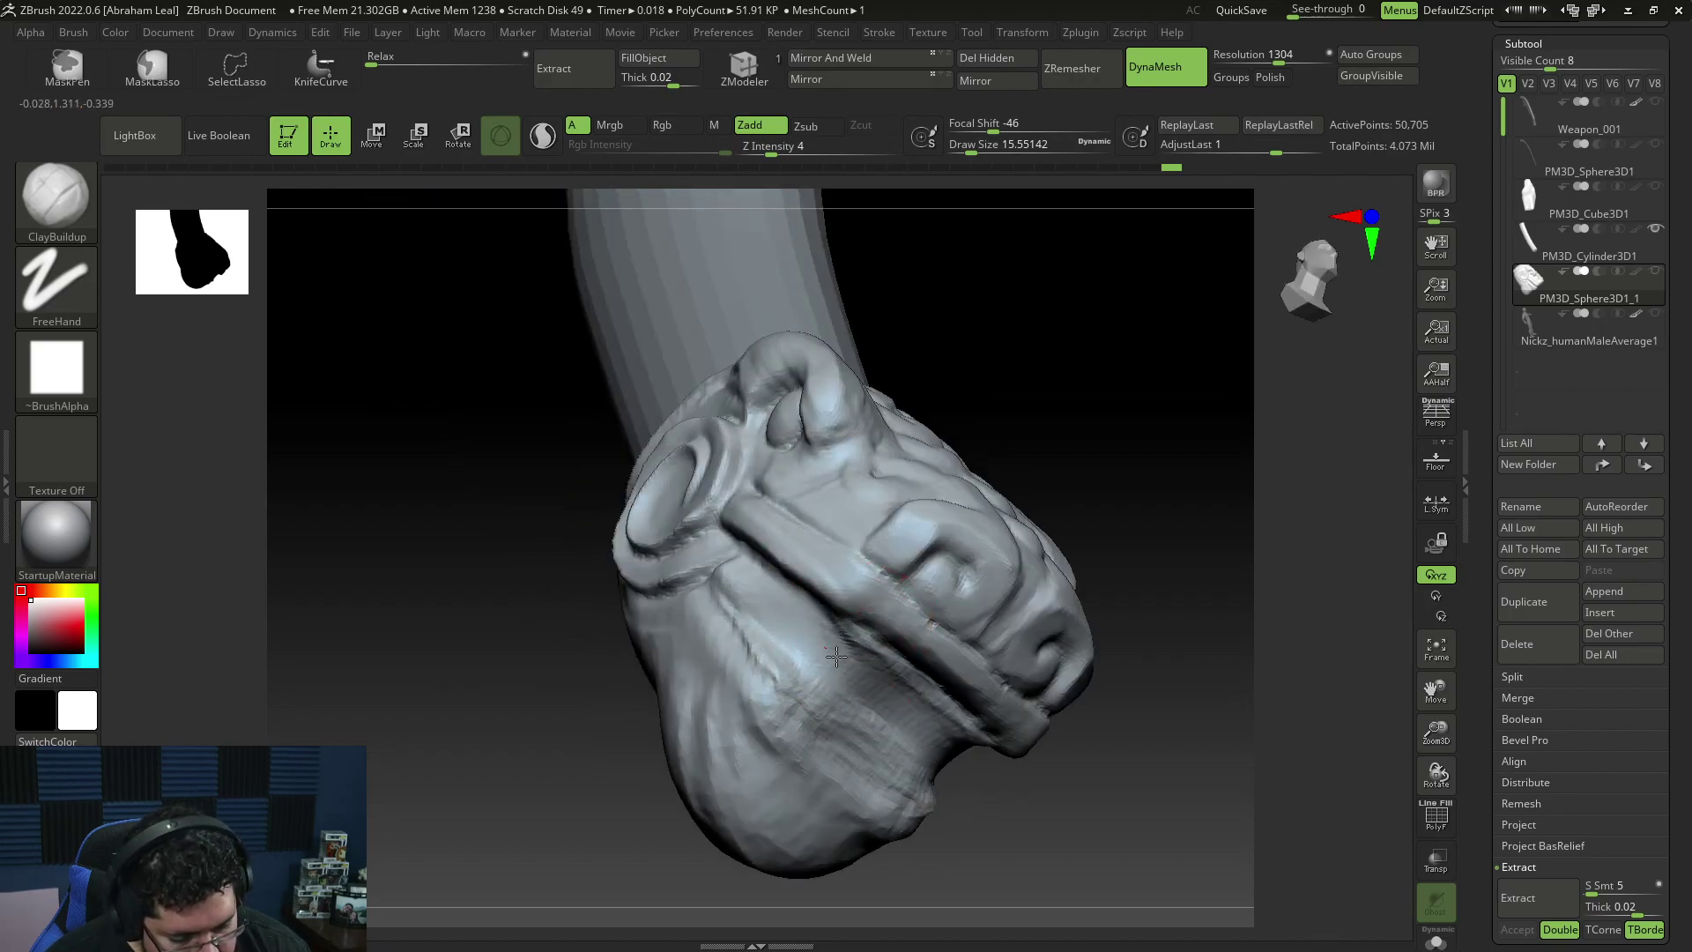
{"action": "right_click_drag", "start_coordinate": [869, 680], "coordinate": [908, 631]}
{"action": "left_click_drag", "start_coordinate": [919, 714], "coordinate": [961, 706]}
{"action": "mouse_move", "coordinate": [829, 657]}
{"action": "right_mouse_down"}
{"action": "mouse_move", "coordinate": [812, 647]}
{"action": "mouse_move", "coordinate": [969, 696]}
{"action": "right_mouse_up"}
{"action": "mouse_move", "coordinate": [1009, 730]}
{"action": "left_mouse_down"}
{"action": "mouse_move", "coordinate": [991, 715]}
{"action": "mouse_move", "coordinate": [977, 732]}
{"action": "left_mouse_up"}
Step: Deepen the mouth corner beneath the upper lip near the spiral disc, with ClayBuildup at draw size about 9.4
{"action": "key", "text": "space"}
{"action": "left_click_drag", "start_coordinate": [884, 636], "coordinate": [878, 637]}
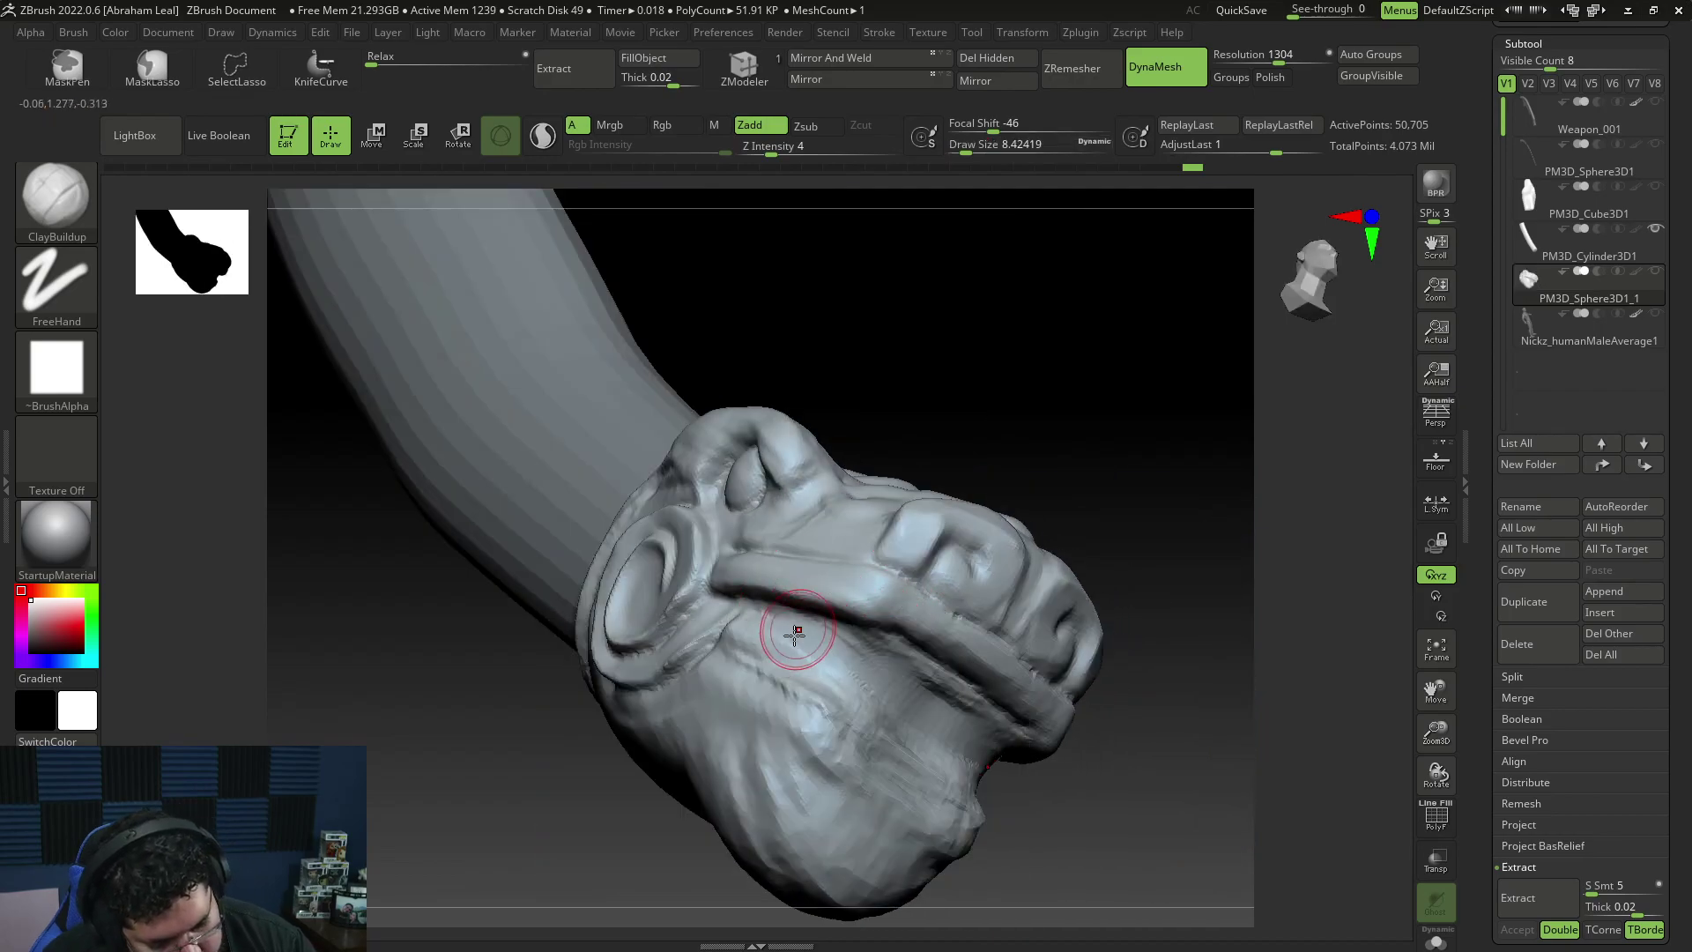
{"action": "key", "text": "space"}
{"action": "left_click_drag", "start_coordinate": [740, 605], "coordinate": [749, 608]}
{"action": "right_click_drag", "start_coordinate": [749, 612], "coordinate": [798, 670], "text": "shift"}
{"action": "key", "text": "space"}
{"action": "mouse_move", "coordinate": [769, 616]}
{"action": "left_mouse_down"}
{"action": "mouse_move", "coordinate": [748, 616]}
{"action": "mouse_move", "coordinate": [810, 661]}
{"action": "left_mouse_up"}
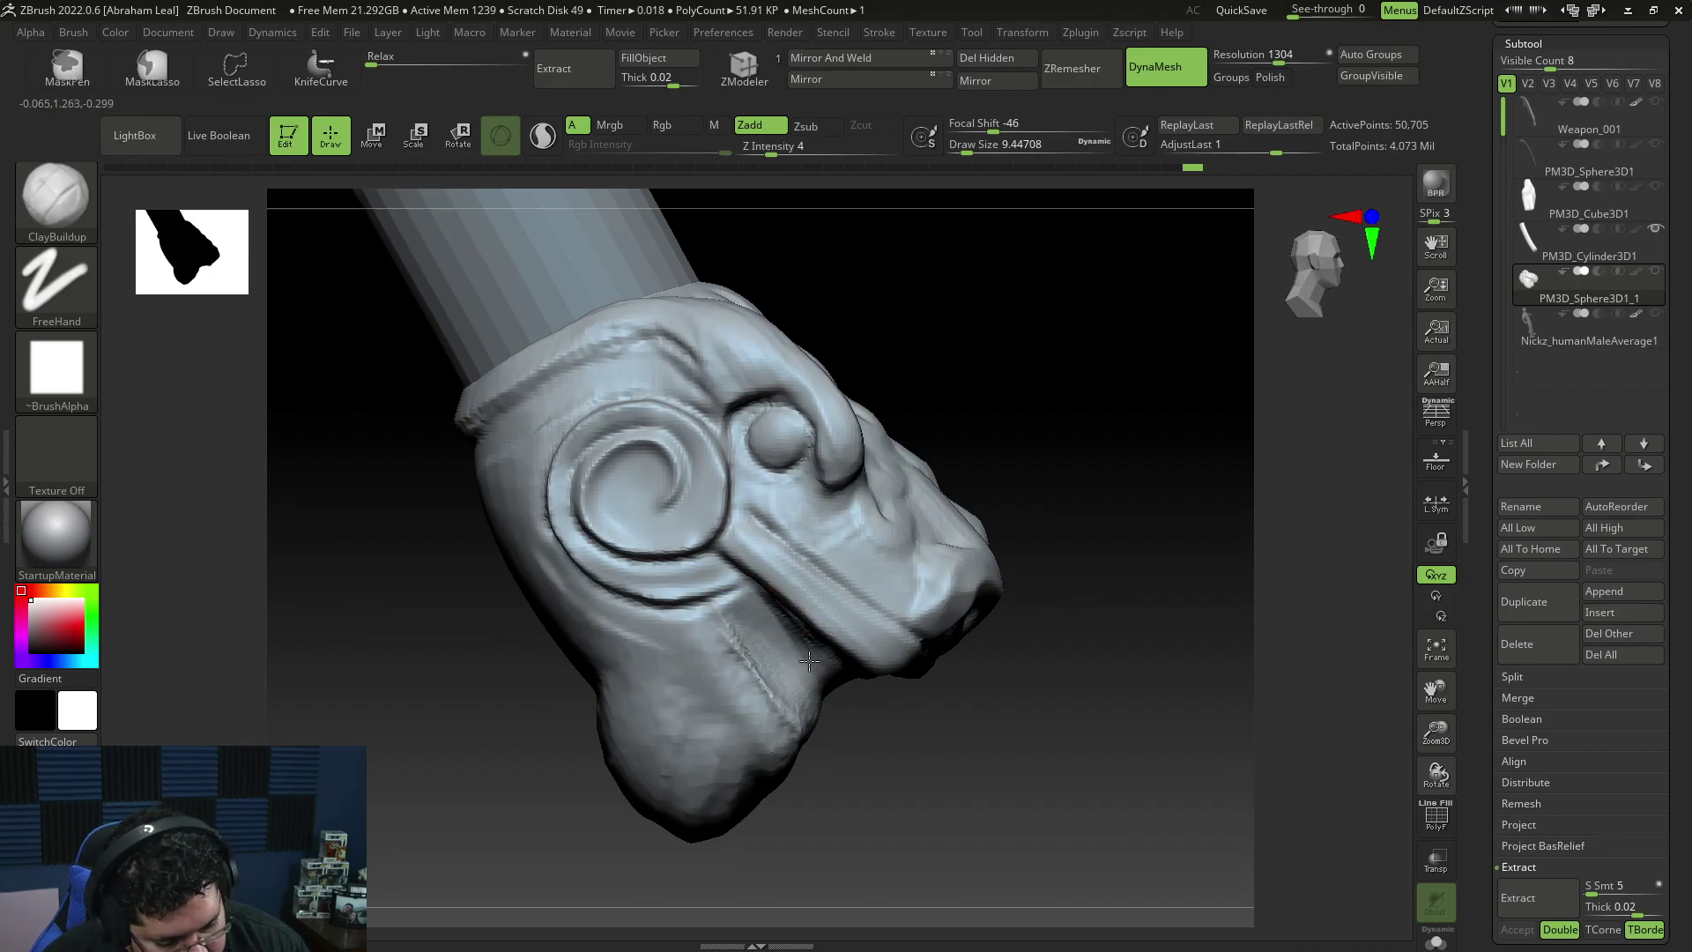
Step: Continue hollowing the mouth under the upper lip and define the upper edge of the lower jaw
{"action": "mouse_move", "coordinate": [831, 712]}
{"action": "right_mouse_down"}
{"action": "mouse_move", "coordinate": [842, 739]}
{"action": "mouse_move", "coordinate": [936, 768]}
{"action": "mouse_move", "coordinate": [926, 747]}
{"action": "right_mouse_up"}
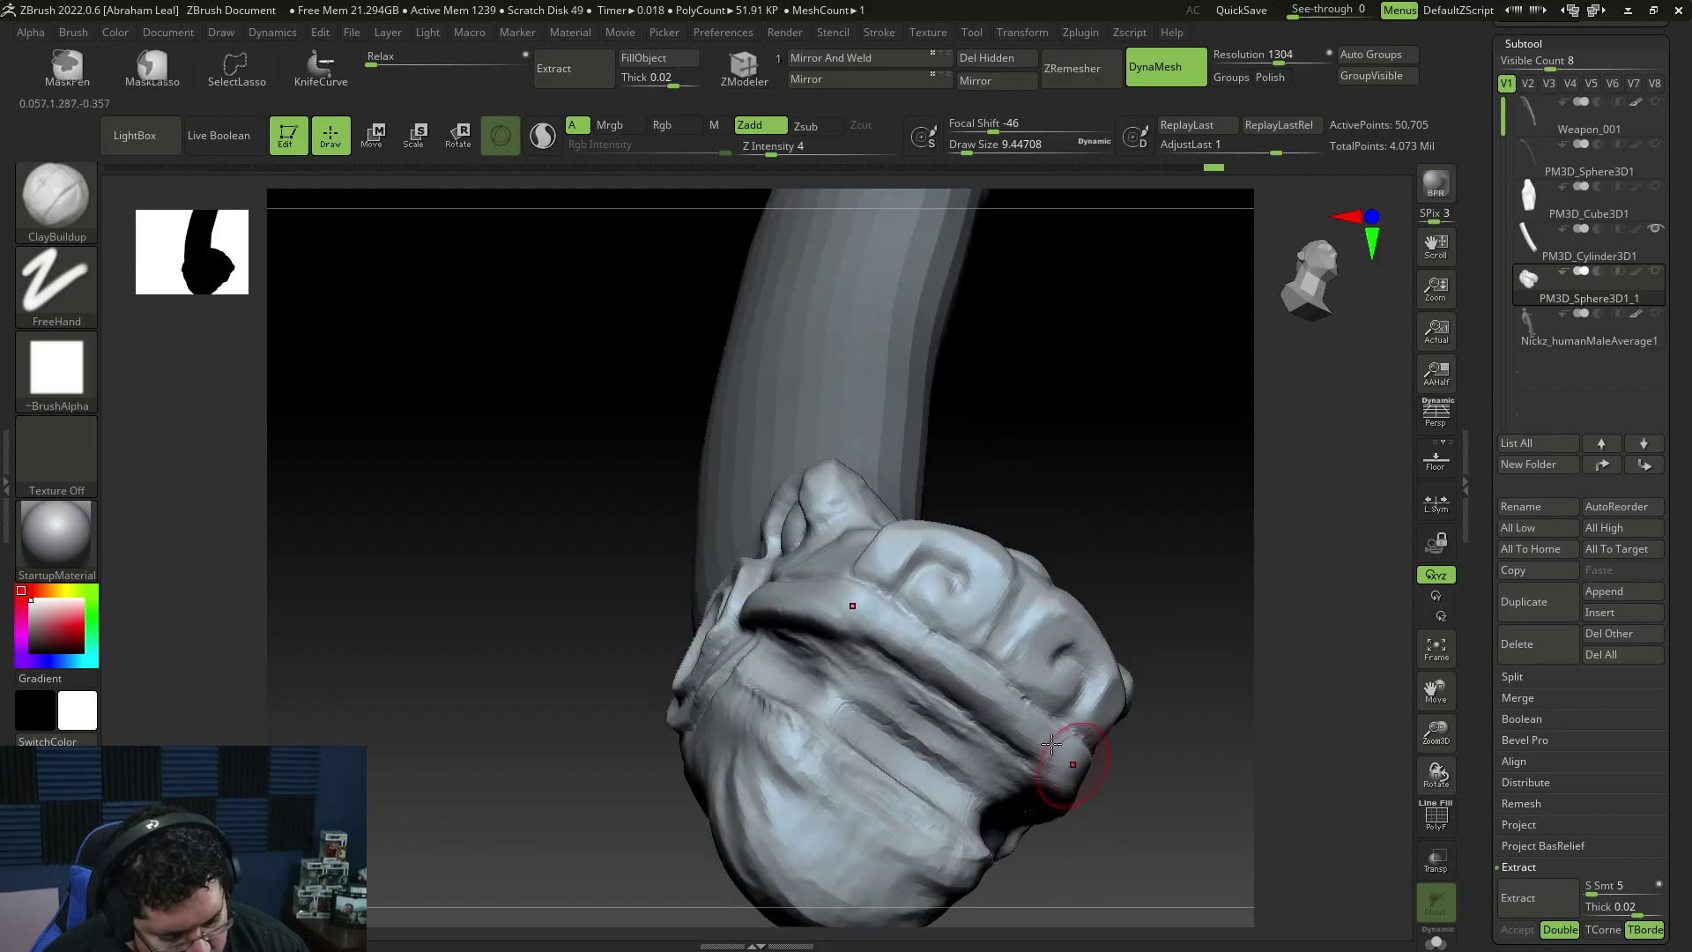
{"action": "mouse_move", "coordinate": [803, 642]}
{"action": "right_mouse_down"}
{"action": "mouse_move", "coordinate": [1070, 468]}
{"action": "mouse_move", "coordinate": [857, 682]}
{"action": "right_mouse_up"}
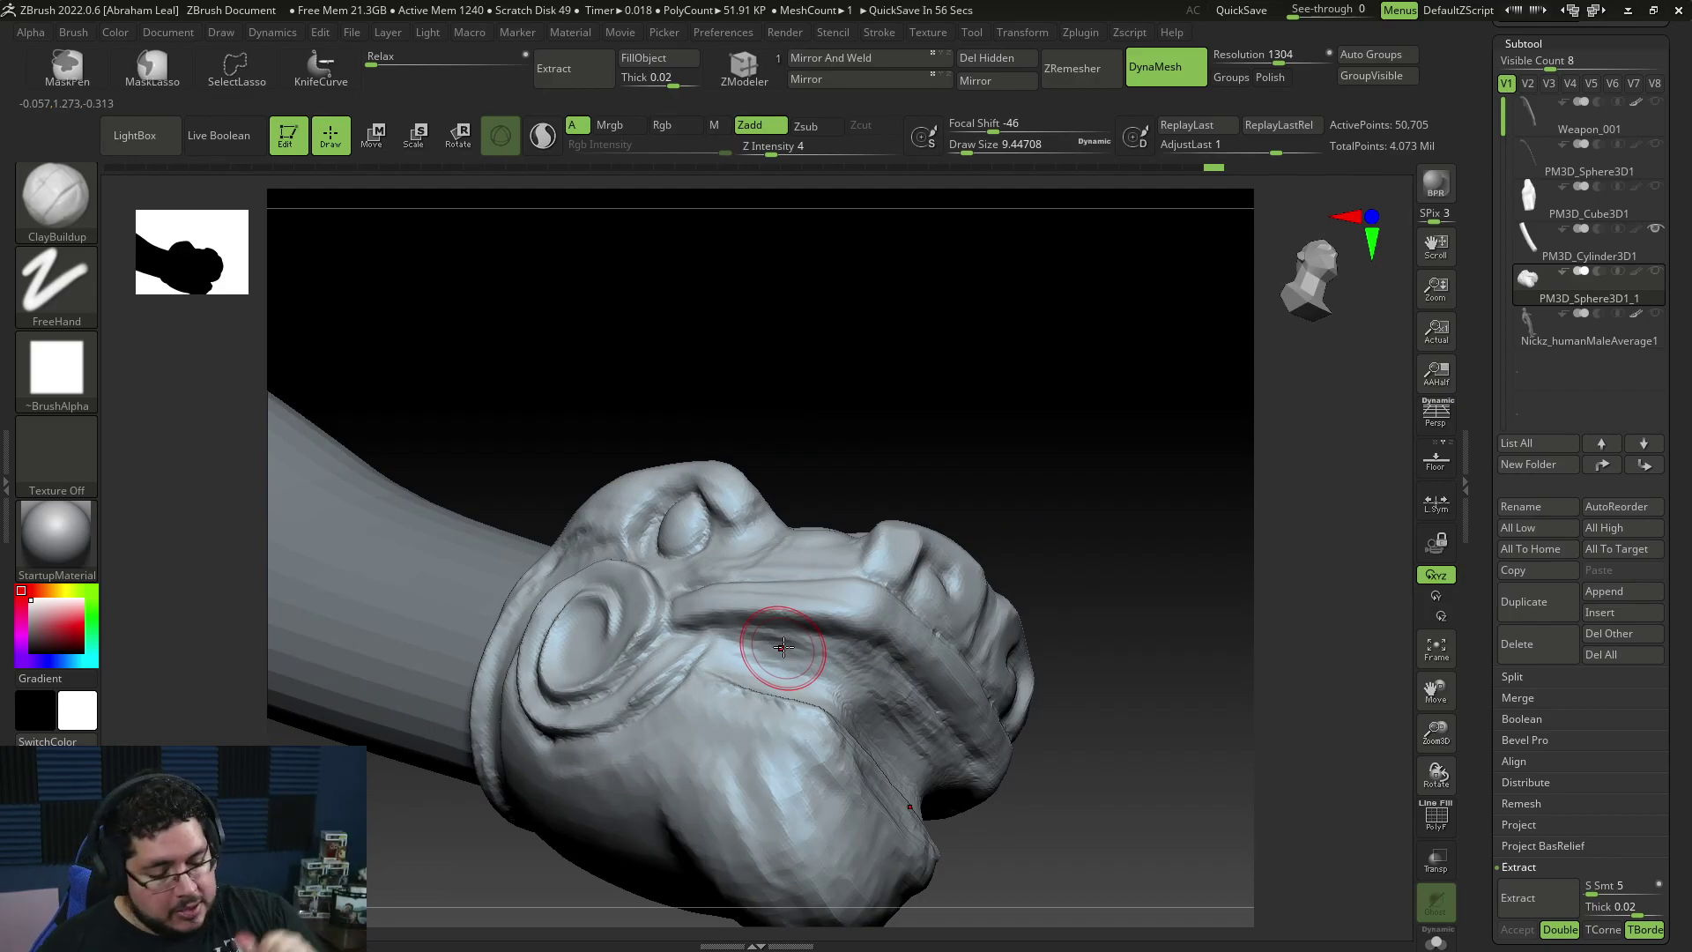
{"action": "mouse_move", "coordinate": [784, 648]}
{"action": "right_mouse_down"}
{"action": "mouse_move", "coordinate": [1066, 661]}
{"action": "mouse_move", "coordinate": [807, 705]}
{"action": "right_mouse_up"}
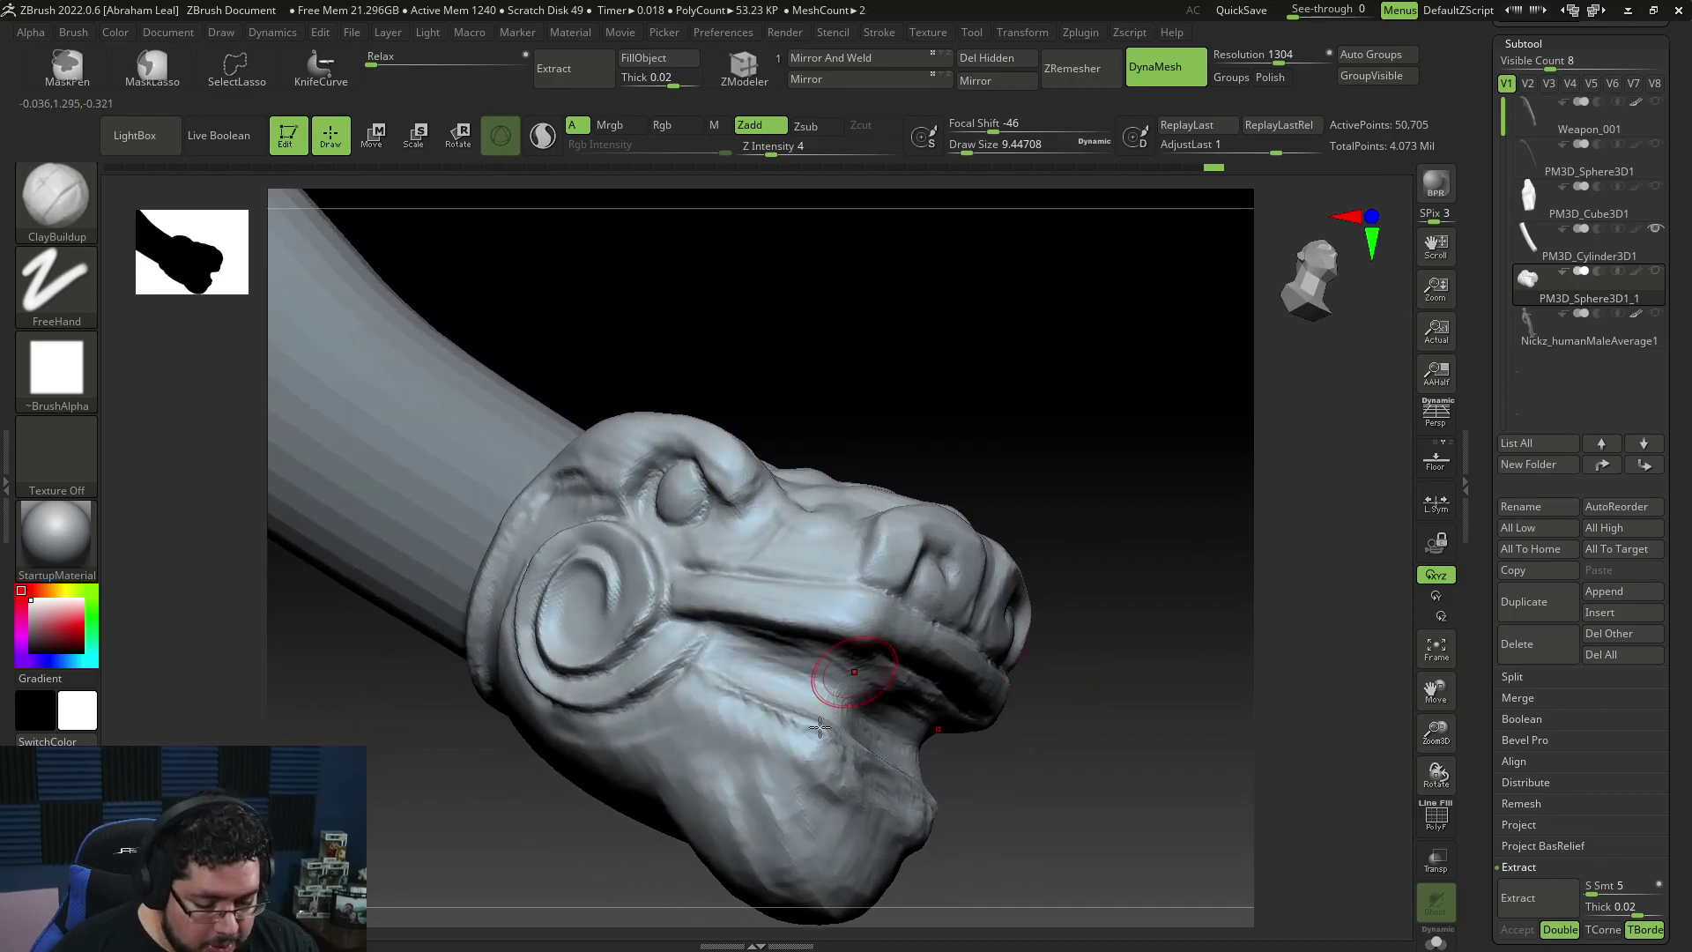
{"action": "right_click_drag", "start_coordinate": [1026, 743], "coordinate": [862, 699]}
Step: Flatten the side of the upper lip below the eye with TrimDynamic at draw size about 9.4
{"action": "mouse_move", "coordinate": [1092, 732]}
{"action": "right_mouse_down"}
{"action": "mouse_move", "coordinate": [1119, 691]}
{"action": "mouse_move", "coordinate": [1141, 801]}
{"action": "mouse_move", "coordinate": [774, 586]}
{"action": "right_mouse_up"}
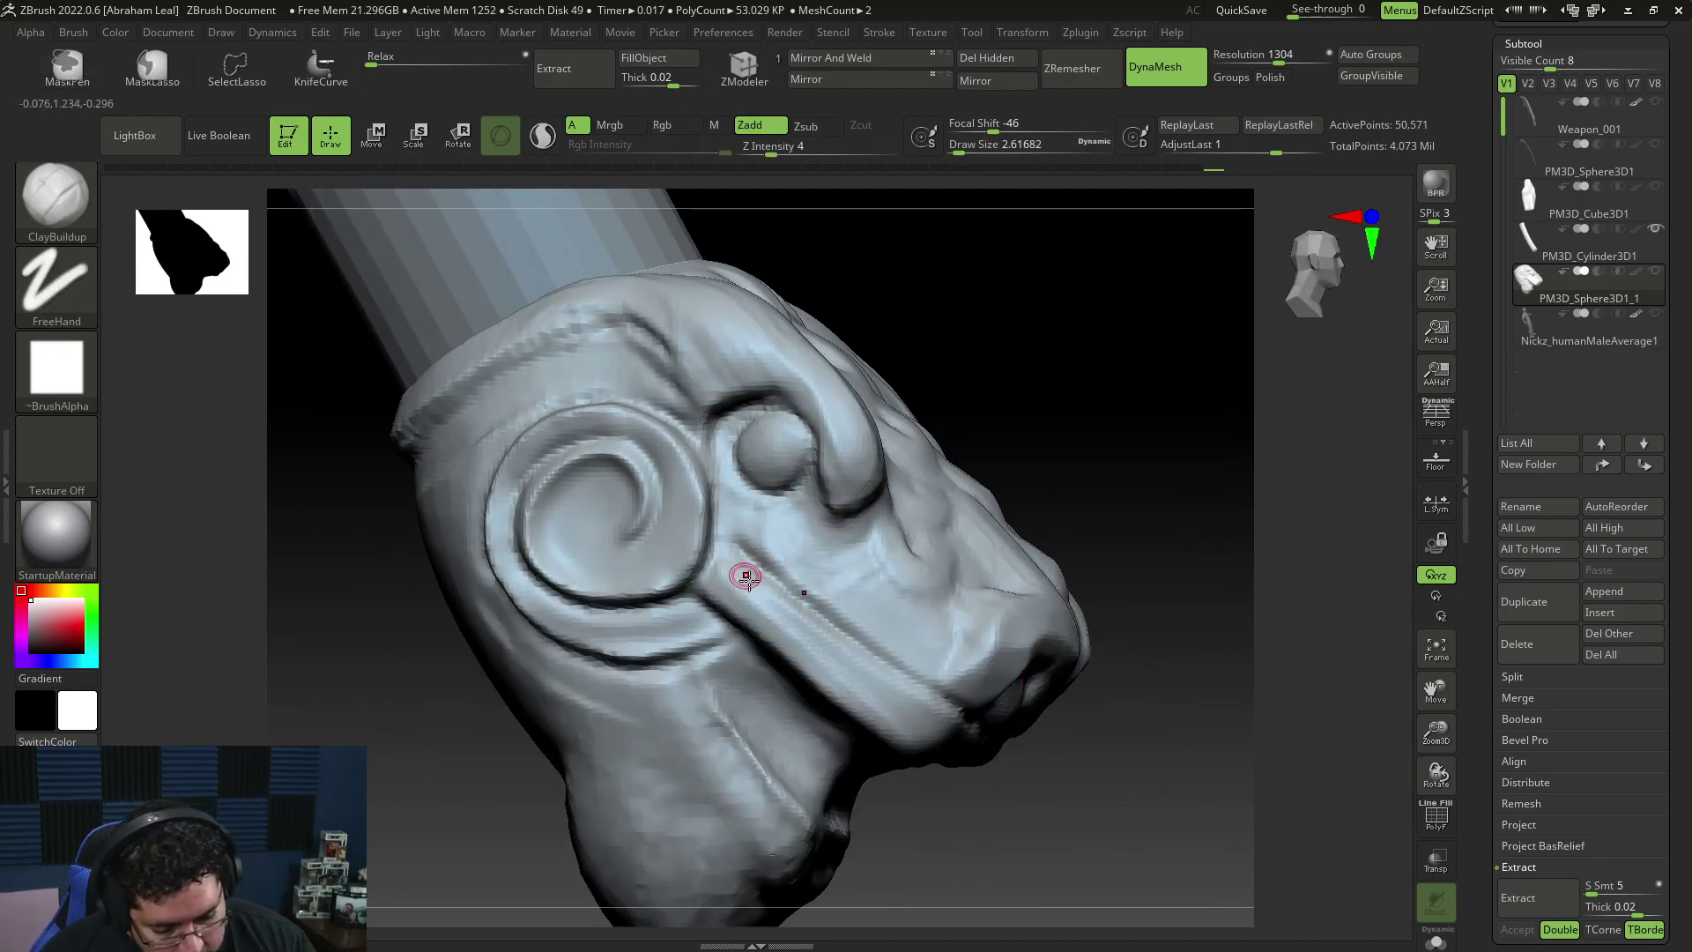
{"action": "key", "text": "b"}
{"action": "key", "text": "t"}
{"action": "key", "text": "d"}
{"action": "key", "text": "space"}
{"action": "left_click_drag", "start_coordinate": [751, 563], "coordinate": [761, 562]}
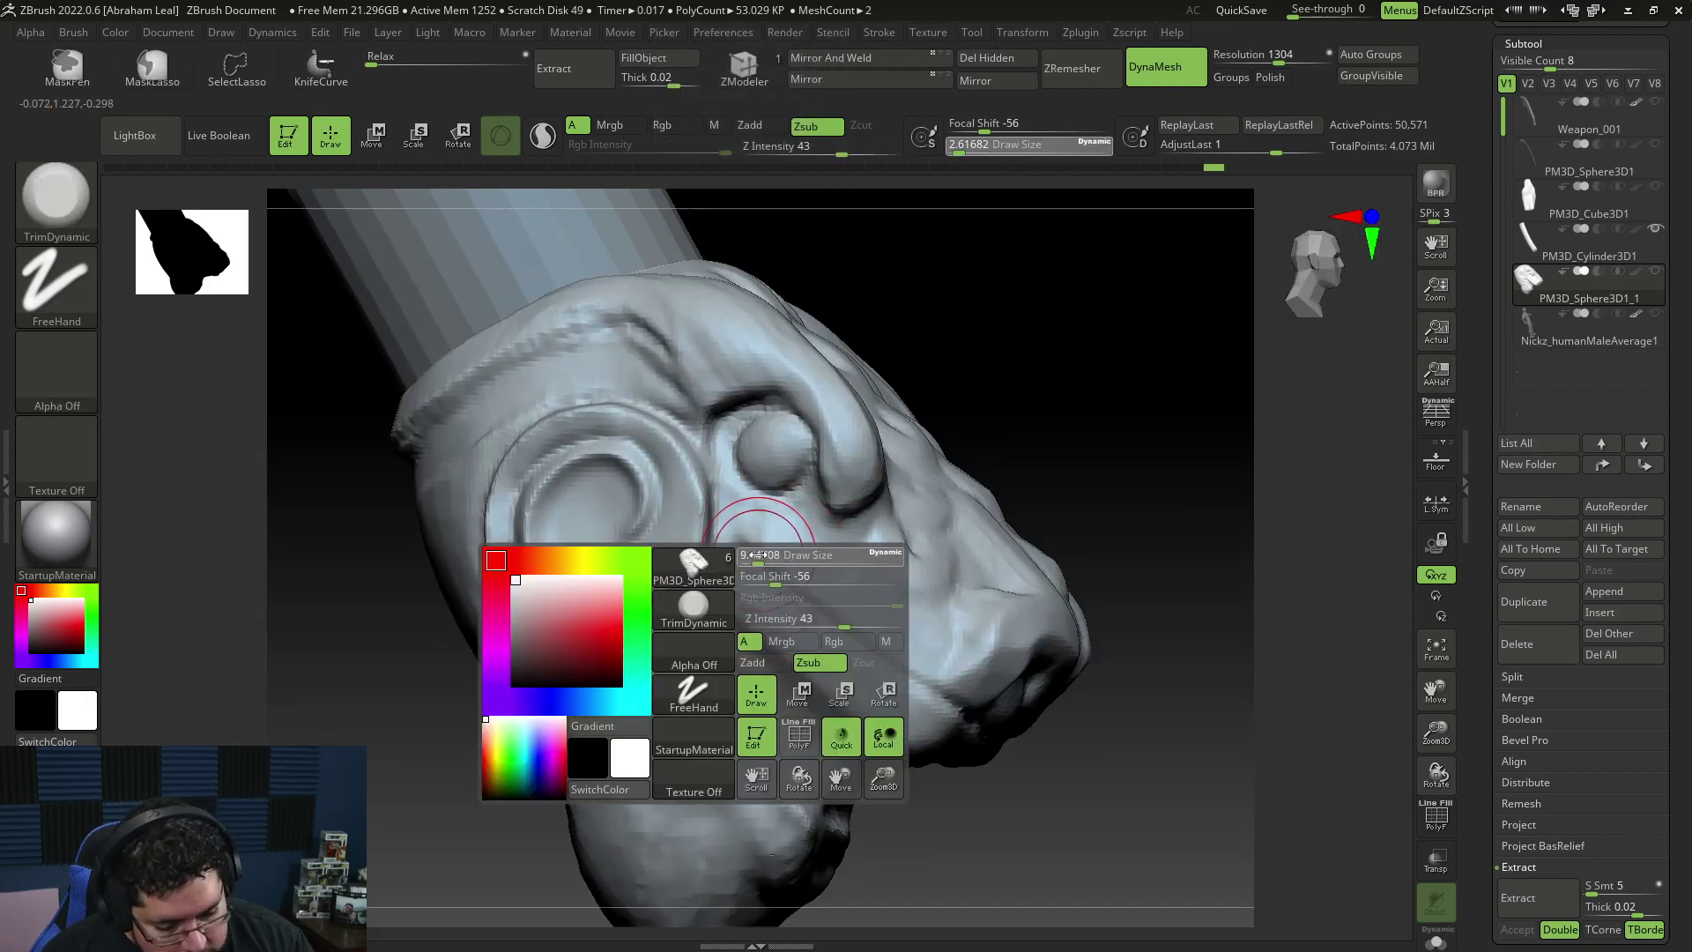
{"action": "mouse_move", "coordinate": [864, 684]}
{"action": "right_mouse_down"}
{"action": "mouse_move", "coordinate": [992, 812]}
{"action": "mouse_move", "coordinate": [1204, 774]}
{"action": "right_mouse_up"}
Step: Build up the upper lip around the front of the snout with ClayBuildup at draw size about 9.4
{"action": "key", "text": "b"}
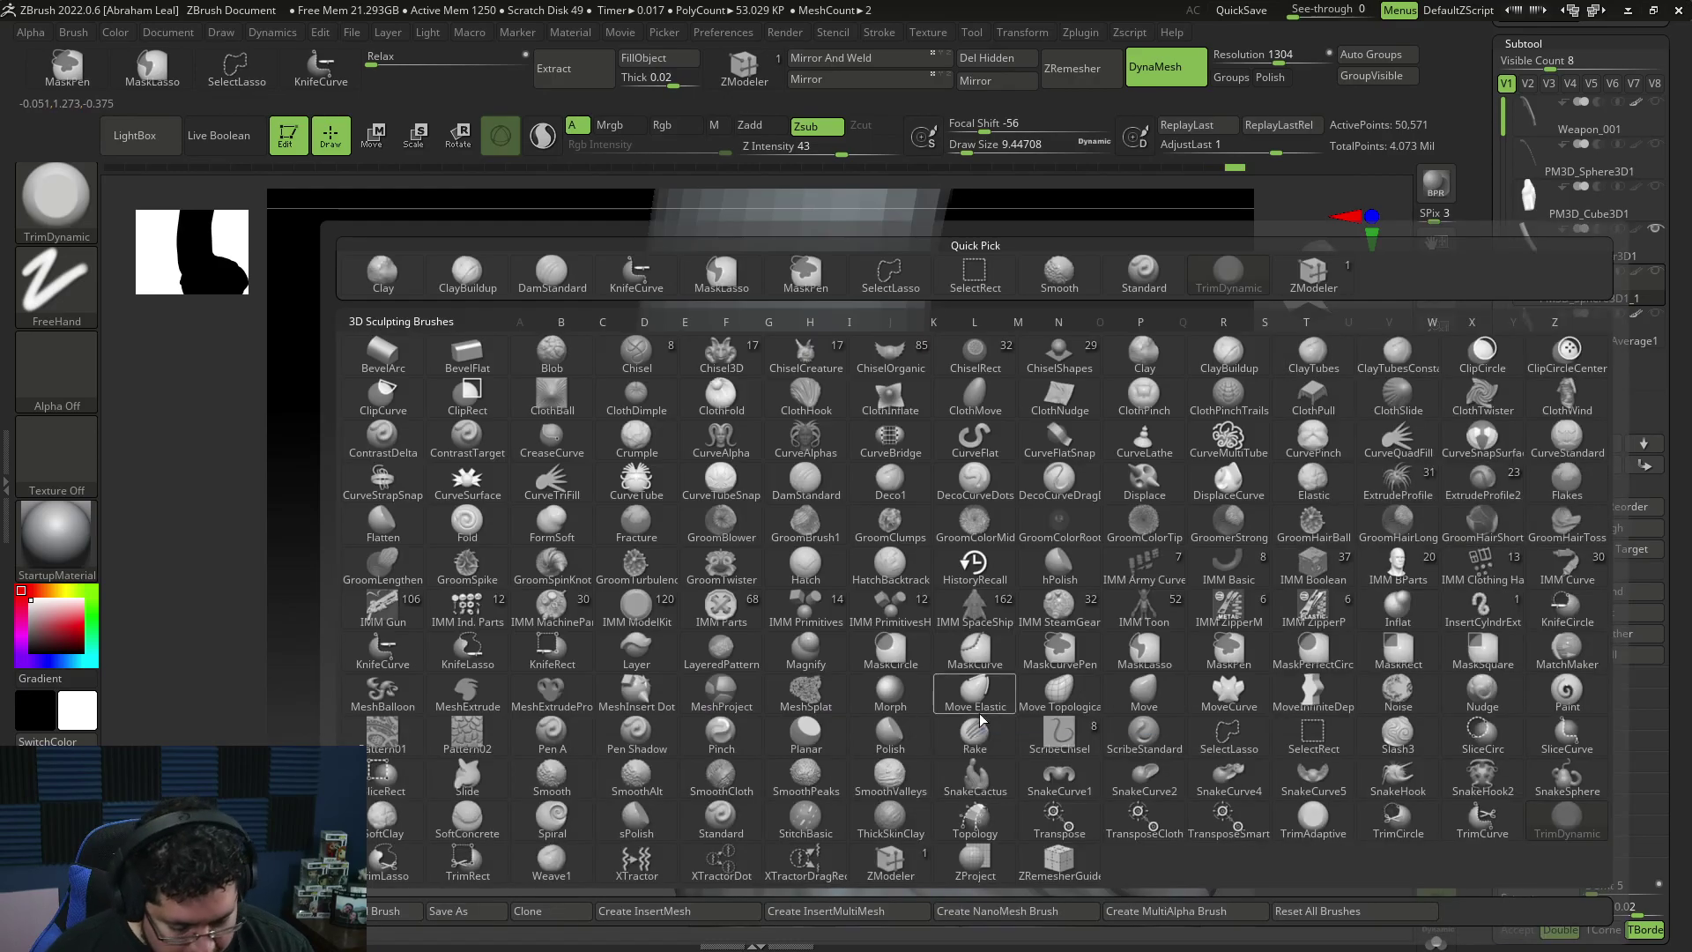
{"action": "key", "text": "c"}
{"action": "key", "text": "b"}
{"action": "mouse_move", "coordinate": [937, 743]}
{"action": "right_mouse_down"}
{"action": "mouse_move", "coordinate": [1031, 593]}
{"action": "mouse_move", "coordinate": [1039, 514]}
{"action": "right_mouse_up"}
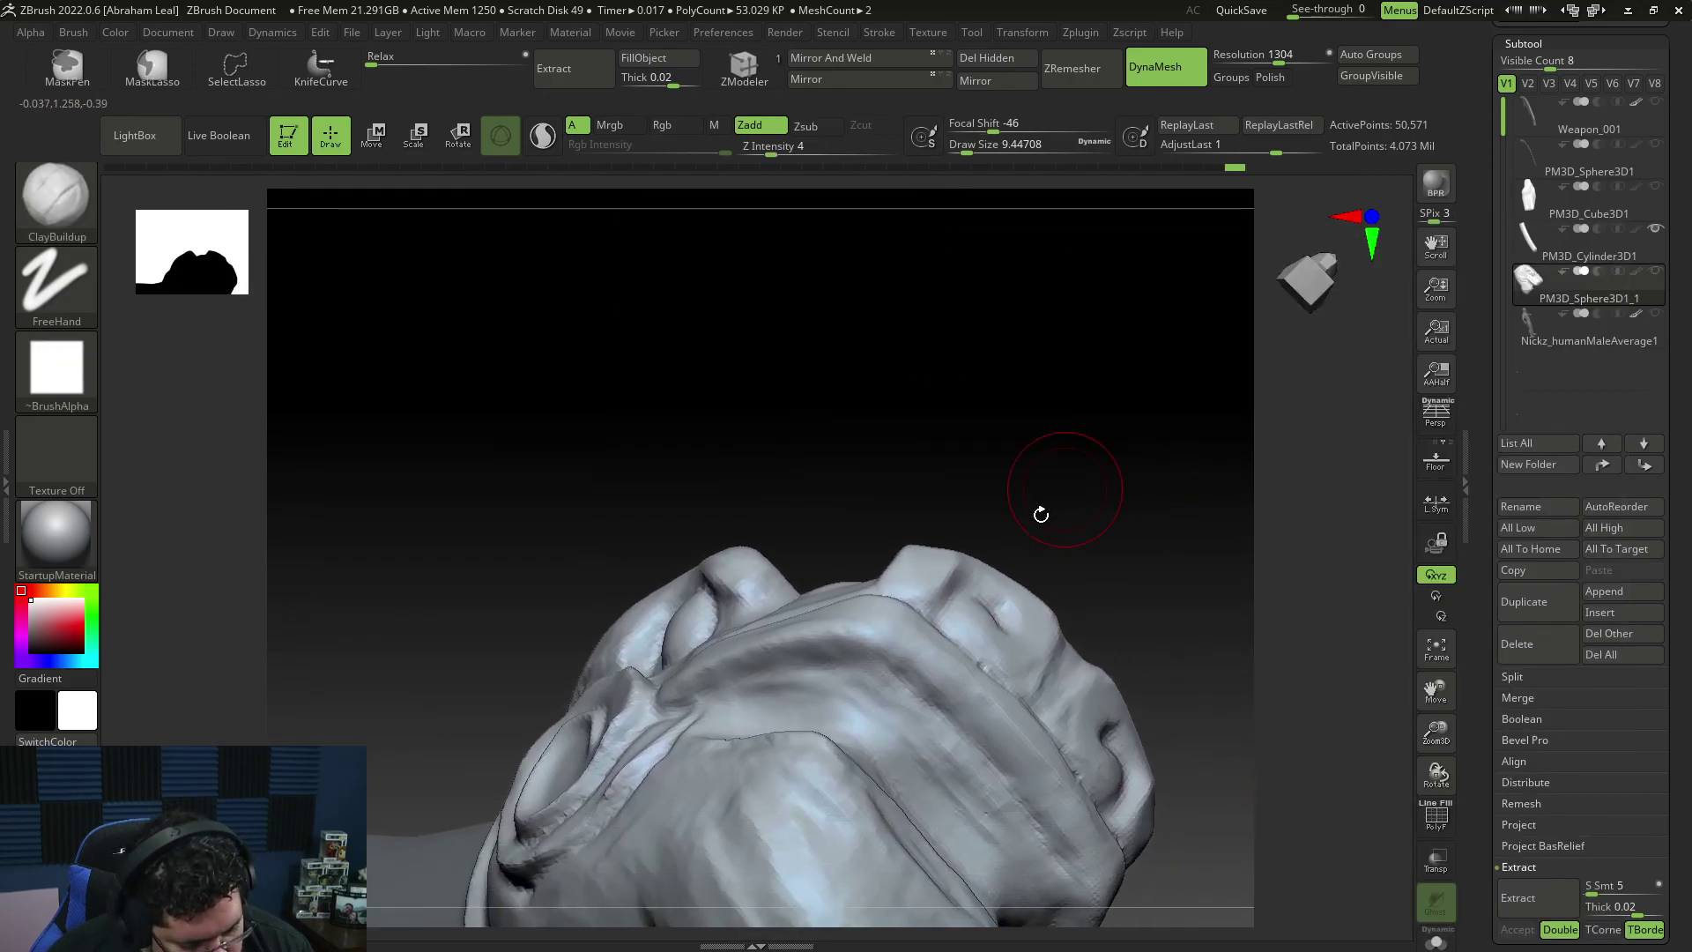
{"action": "left_click_drag", "start_coordinate": [990, 715], "coordinate": [1040, 775]}
{"action": "left_click_drag", "start_coordinate": [1044, 520], "coordinate": [1053, 628]}
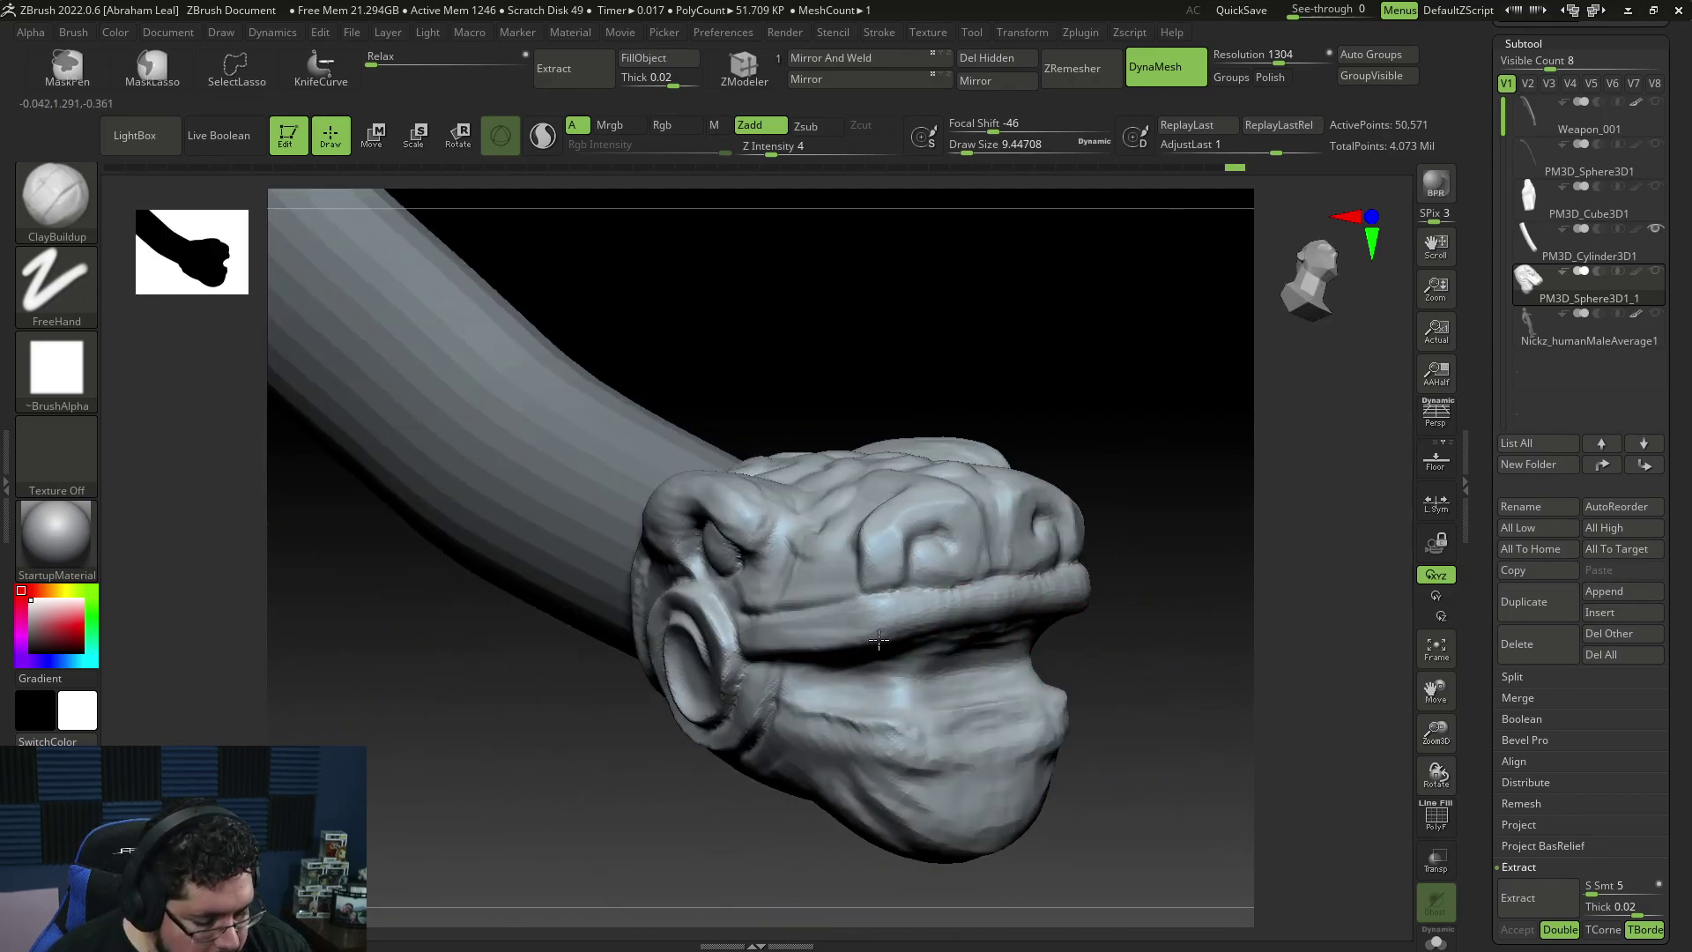
{"action": "left_click_drag", "start_coordinate": [1174, 532], "coordinate": [1150, 598], "text": "alt"}
Step: Sharpen the creases between the nostrils and the upper lip with DamStandard at draw size about 5.8
{"action": "key", "text": "b"}
{"action": "key", "text": "d"}
{"action": "key", "text": "s"}
{"action": "key", "text": "space"}
{"action": "left_click_drag", "start_coordinate": [1042, 541], "coordinate": [1030, 541]}
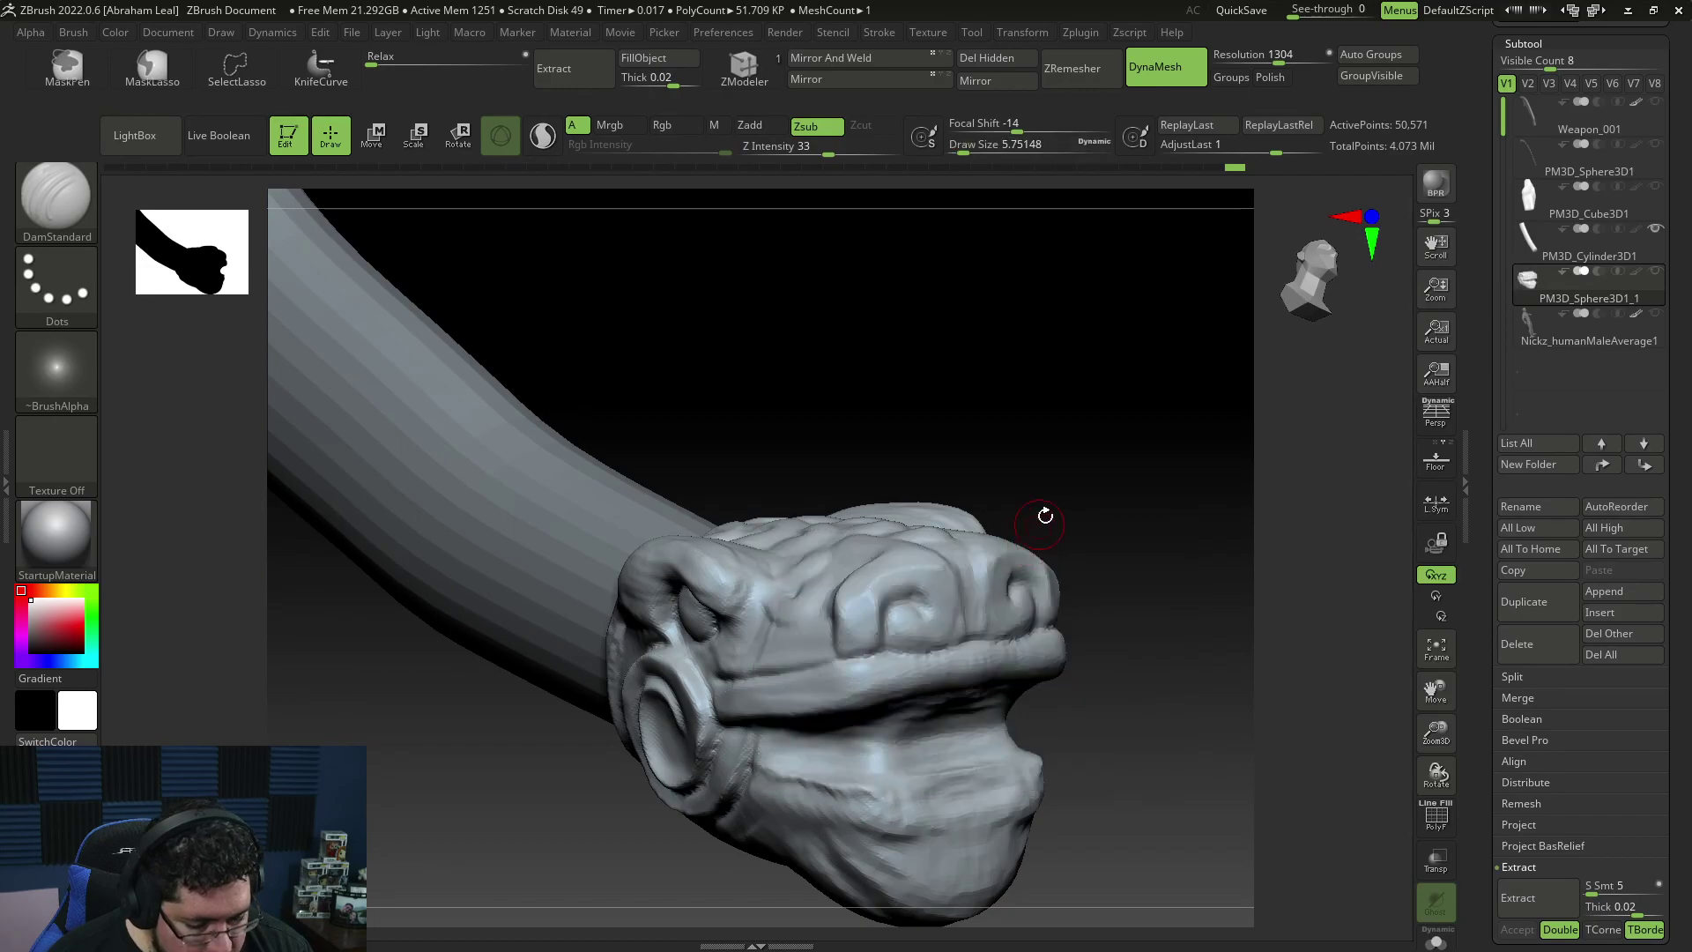
{"action": "right_click_drag", "start_coordinate": [1011, 418], "coordinate": [1077, 585]}
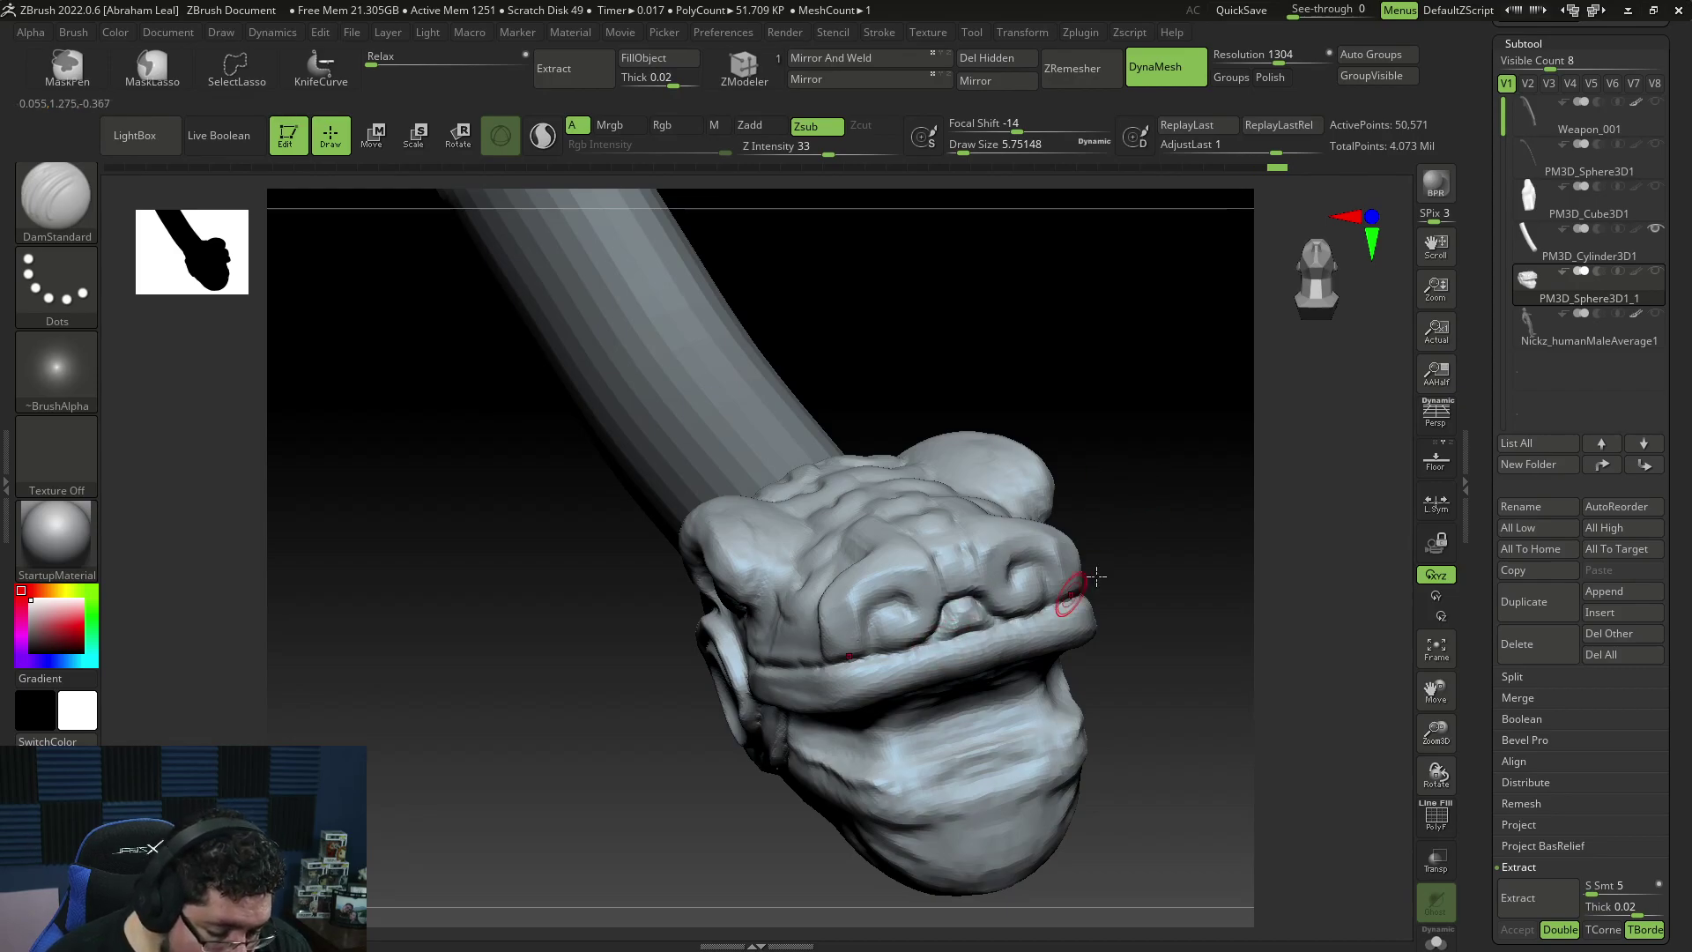
{"action": "right_click_drag", "start_coordinate": [1096, 576], "coordinate": [970, 625]}
{"action": "right_click_drag", "start_coordinate": [758, 816], "coordinate": [816, 804], "text": "ctrl"}
Step: Carve separating grooves along the central row of snout scales, down to between the nostrils
{"action": "left_click_drag", "start_coordinate": [947, 566], "coordinate": [954, 614]}
{"action": "right_click_drag", "start_coordinate": [950, 596], "coordinate": [907, 555]}
{"action": "left_click_drag", "start_coordinate": [915, 537], "coordinate": [965, 690]}
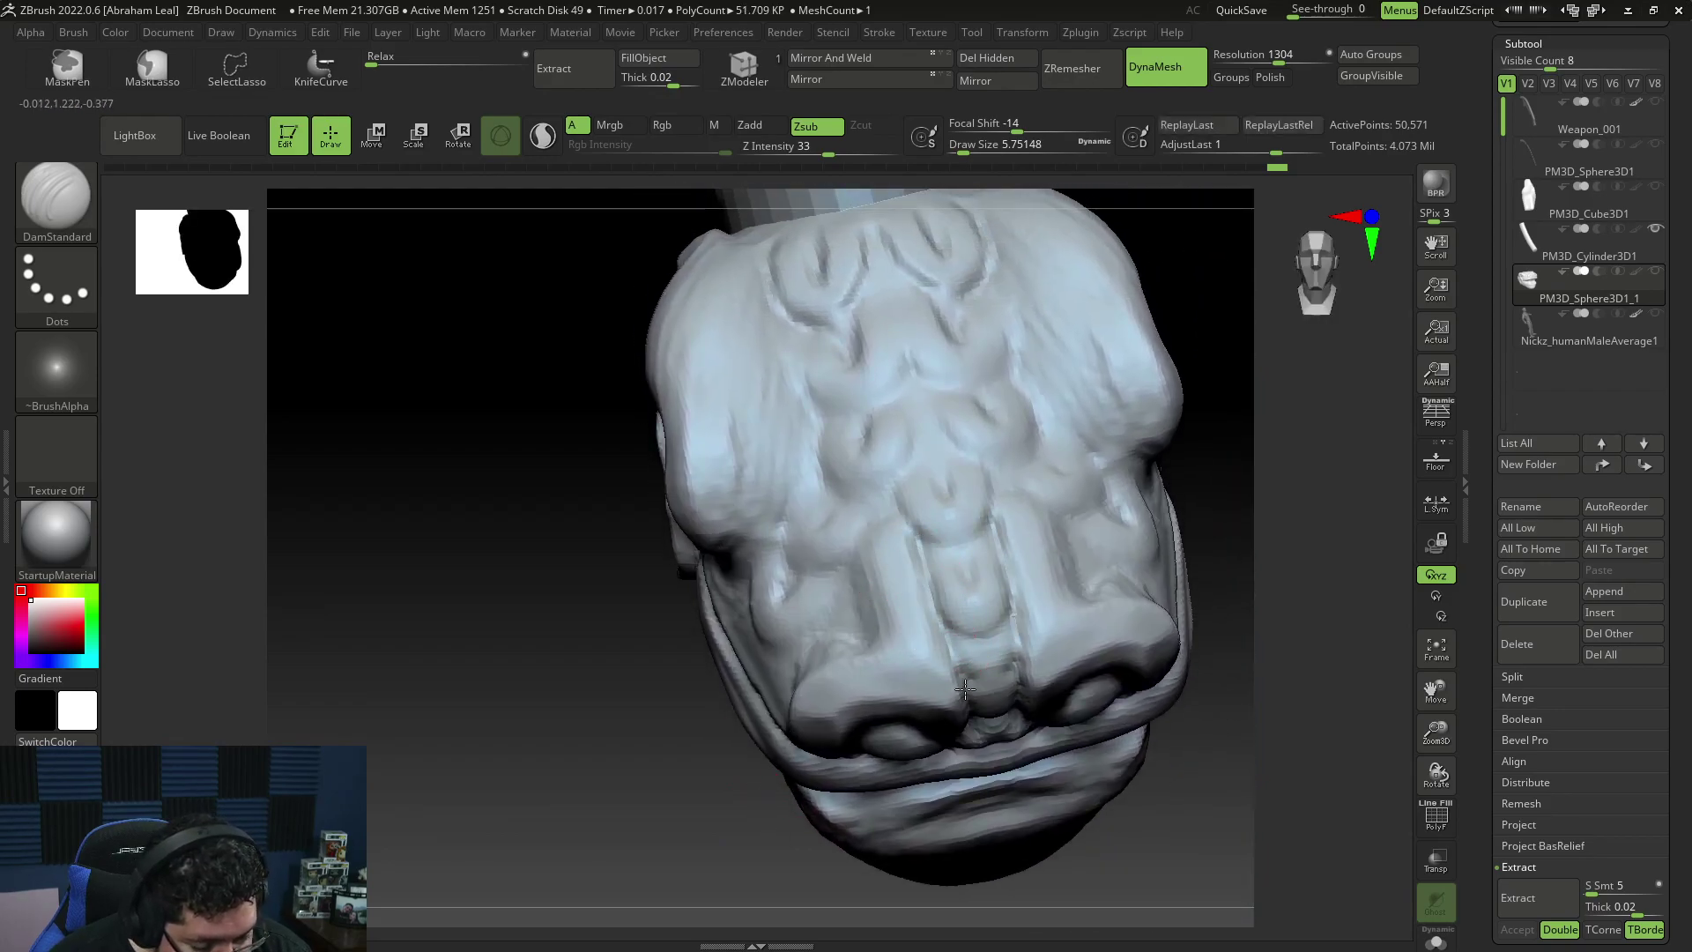
{"action": "left_click_drag", "start_coordinate": [927, 578], "coordinate": [906, 522]}
{"action": "right_click_drag", "start_coordinate": [796, 609], "coordinate": [865, 506]}
{"action": "mouse_move", "coordinate": [872, 511]}
{"action": "left_mouse_down"}
{"action": "mouse_move", "coordinate": [837, 563]}
{"action": "mouse_move", "coordinate": [865, 642]}
{"action": "left_mouse_up"}
Step: Define the crease behind the nostril down to the upper lip on the side of the snout
{"action": "mouse_move", "coordinate": [1041, 564]}
{"action": "right_mouse_down"}
{"action": "mouse_move", "coordinate": [1103, 536]}
{"action": "mouse_move", "coordinate": [1207, 547]}
{"action": "right_mouse_up"}
{"action": "left_click_drag", "start_coordinate": [828, 653], "coordinate": [813, 726]}
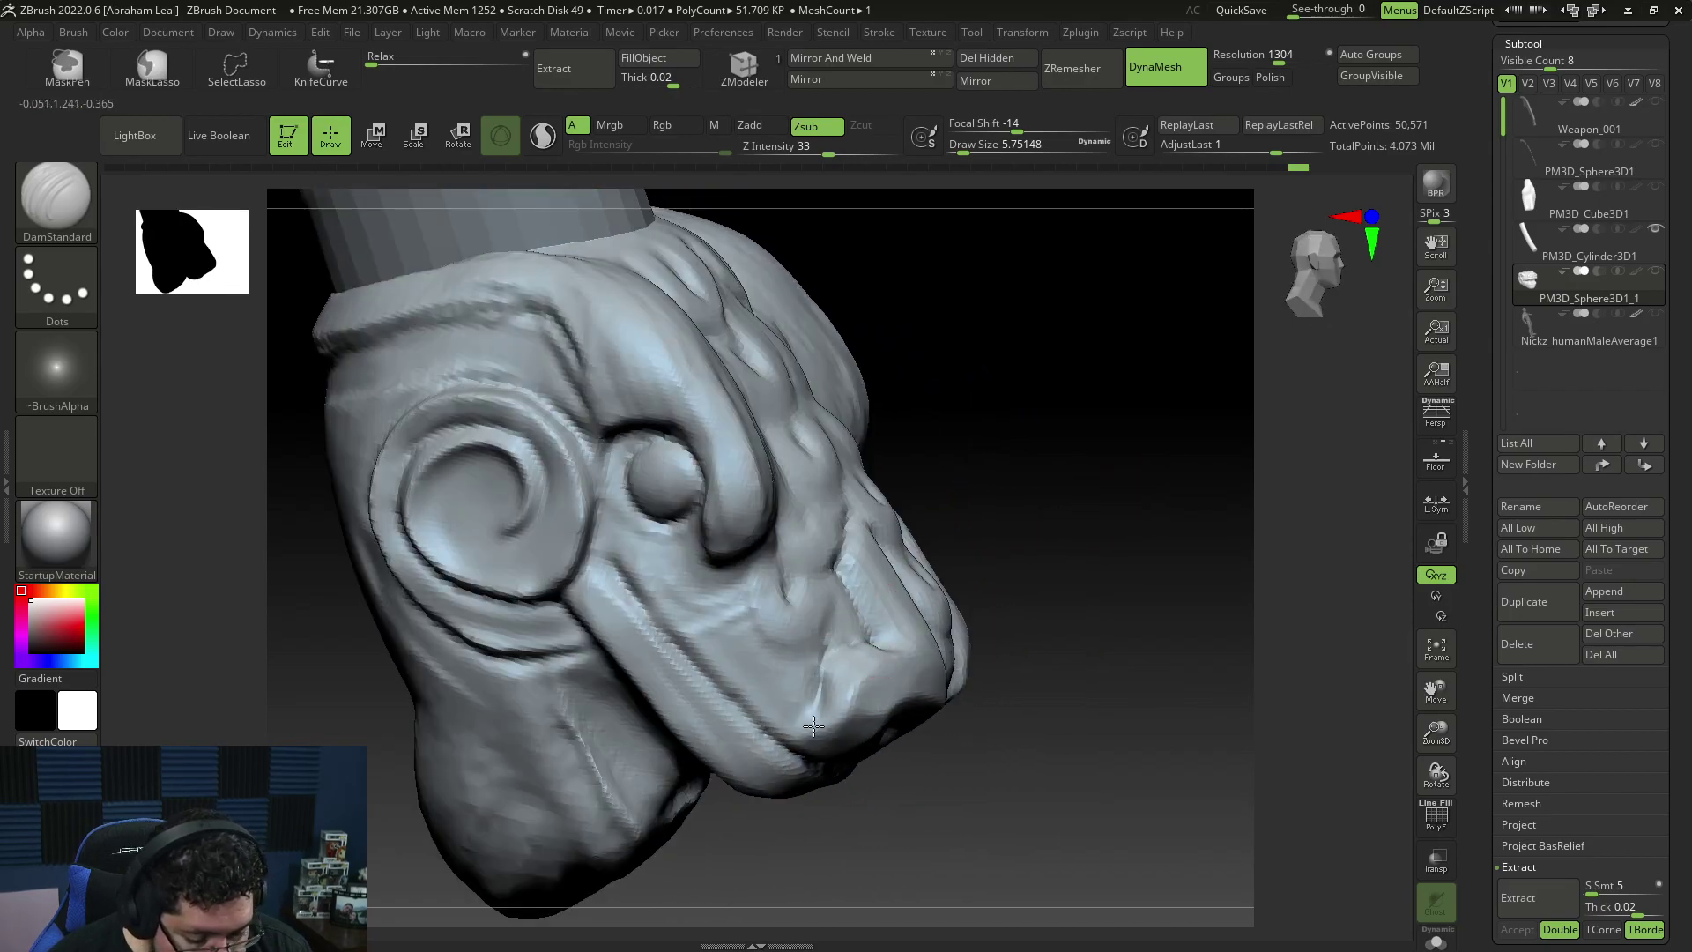
{"action": "mouse_move", "coordinate": [805, 724]}
{"action": "right_mouse_down"}
{"action": "mouse_move", "coordinate": [1005, 537]}
{"action": "mouse_move", "coordinate": [787, 738]}
{"action": "right_mouse_up"}
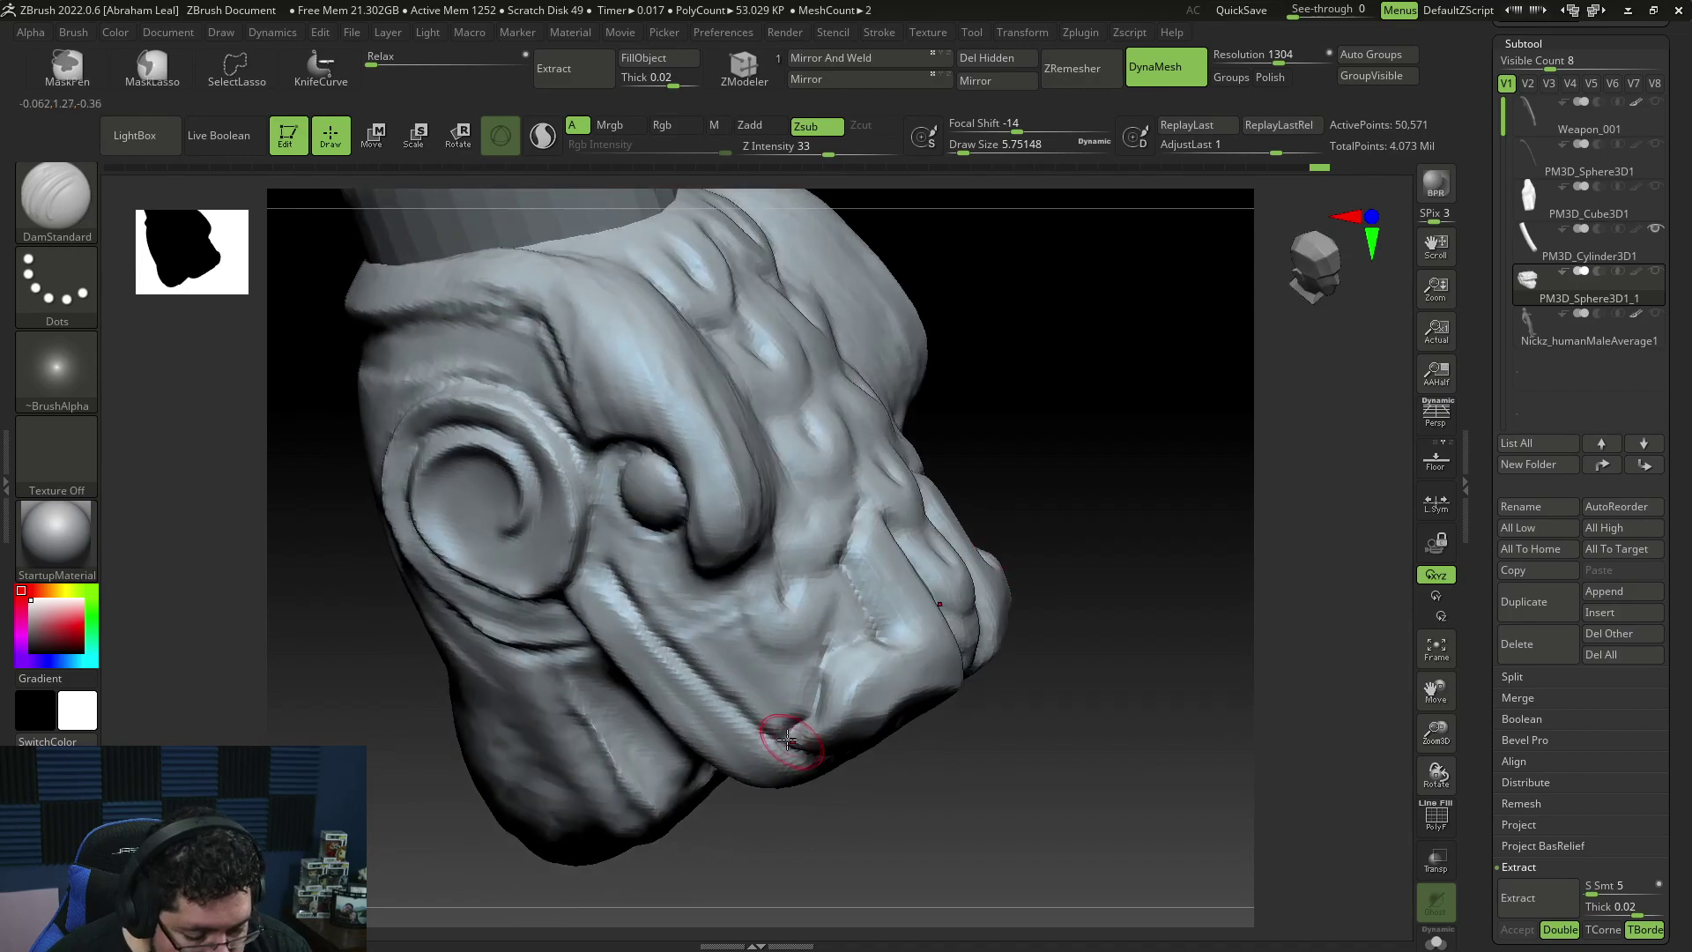
Step: Flatten the surface around the nostril and upper lip with the TrimDynamic brush
{"action": "mouse_move", "coordinate": [1120, 600]}
{"action": "right_mouse_down"}
{"action": "mouse_move", "coordinate": [1050, 480]}
{"action": "mouse_move", "coordinate": [1137, 491]}
{"action": "mouse_move", "coordinate": [1093, 610]}
{"action": "mouse_move", "coordinate": [1150, 637]}
{"action": "mouse_move", "coordinate": [1088, 673]}
{"action": "mouse_move", "coordinate": [1088, 717]}
{"action": "mouse_move", "coordinate": [1086, 527]}
{"action": "right_mouse_up"}
{"action": "key", "text": "b"}
{"action": "key", "text": "t"}
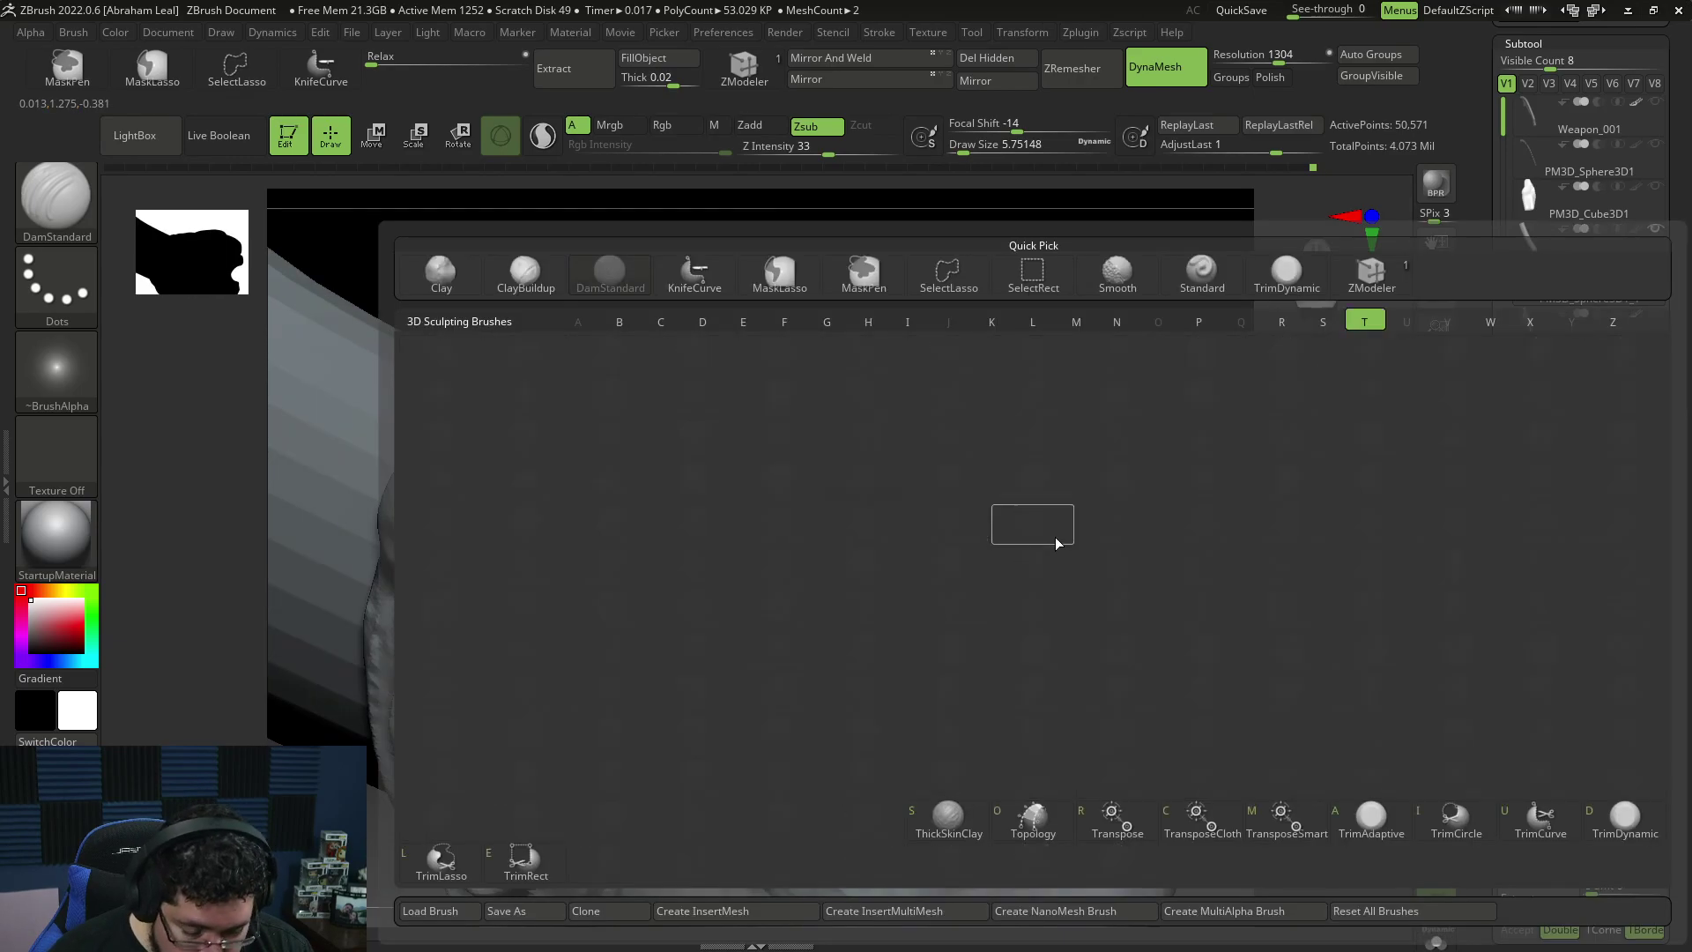
{"action": "key", "text": "d"}
{"action": "mouse_move", "coordinate": [999, 581]}
{"action": "left_mouse_down"}
{"action": "mouse_move", "coordinate": [912, 574]}
{"action": "mouse_move", "coordinate": [864, 593]}
{"action": "mouse_move", "coordinate": [892, 535]}
{"action": "mouse_move", "coordinate": [873, 639]}
{"action": "mouse_move", "coordinate": [921, 629]}
{"action": "left_mouse_up"}
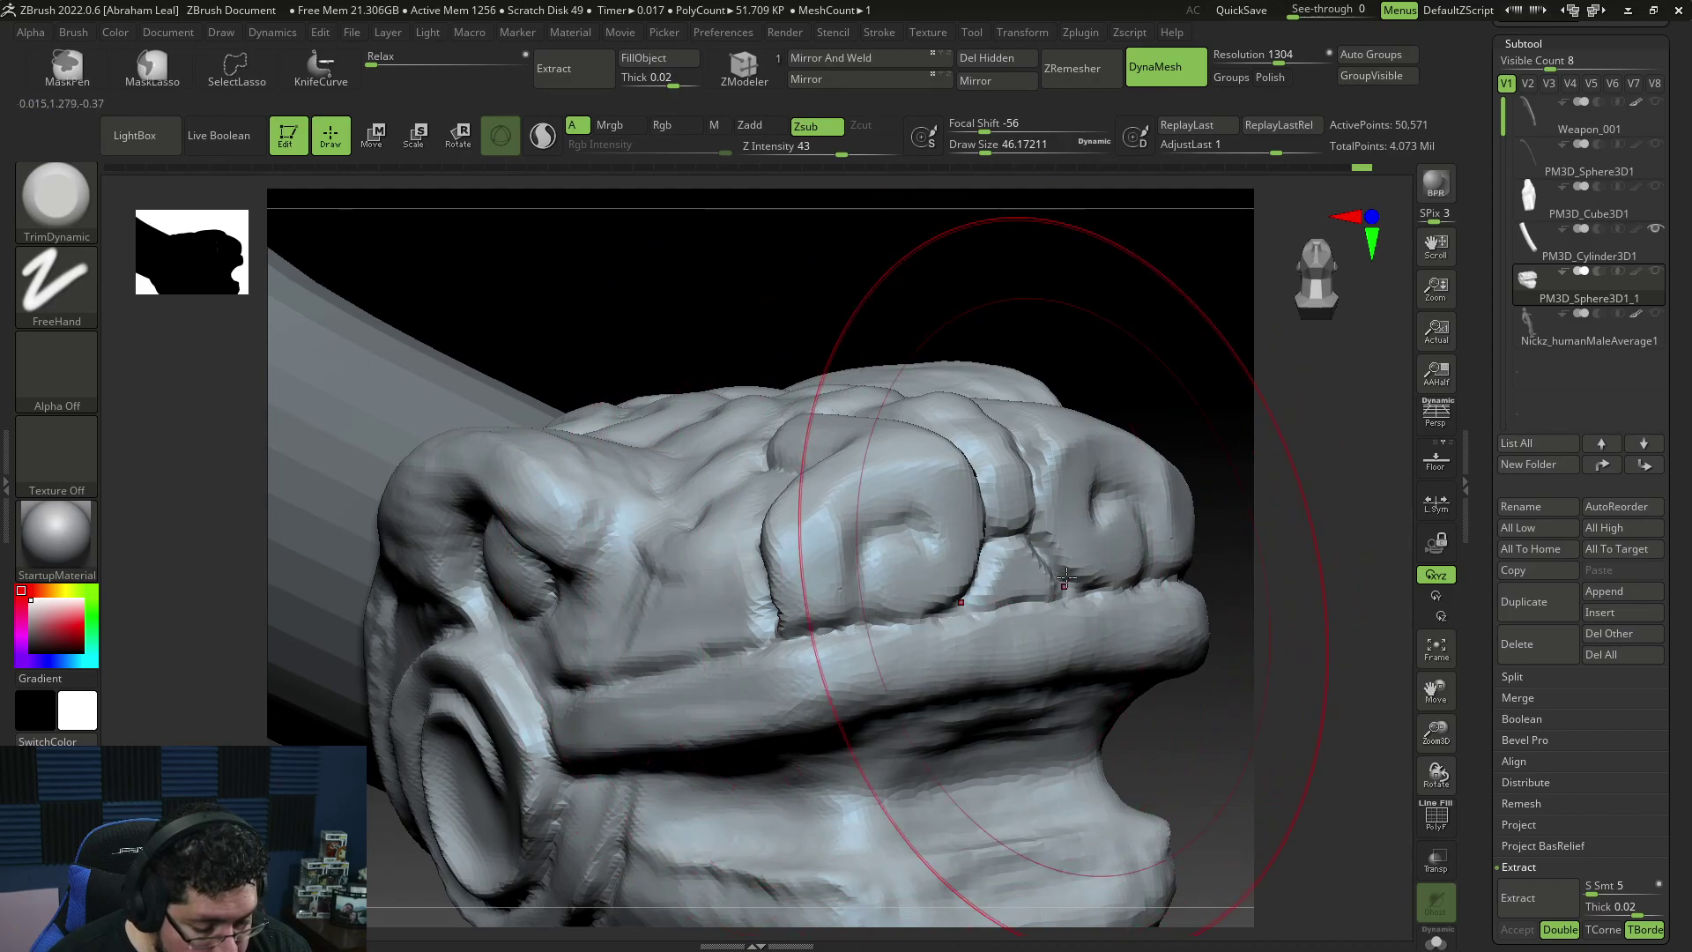
Step: Raise the DynaMesh resolution to 1912, remesh the head, and reduce the TrimDynamic draw size to about 10.5
{"action": "mouse_move", "coordinate": [1234, 509]}
{"action": "right_mouse_down"}
{"action": "mouse_move", "coordinate": [1178, 544]}
{"action": "mouse_move", "coordinate": [1157, 681]}
{"action": "mouse_move", "coordinate": [1130, 659]}
{"action": "mouse_move", "coordinate": [1107, 686]}
{"action": "mouse_move", "coordinate": [1118, 418]}
{"action": "right_mouse_up"}
{"action": "left_click_drag", "start_coordinate": [1279, 60], "coordinate": [1298, 56]}
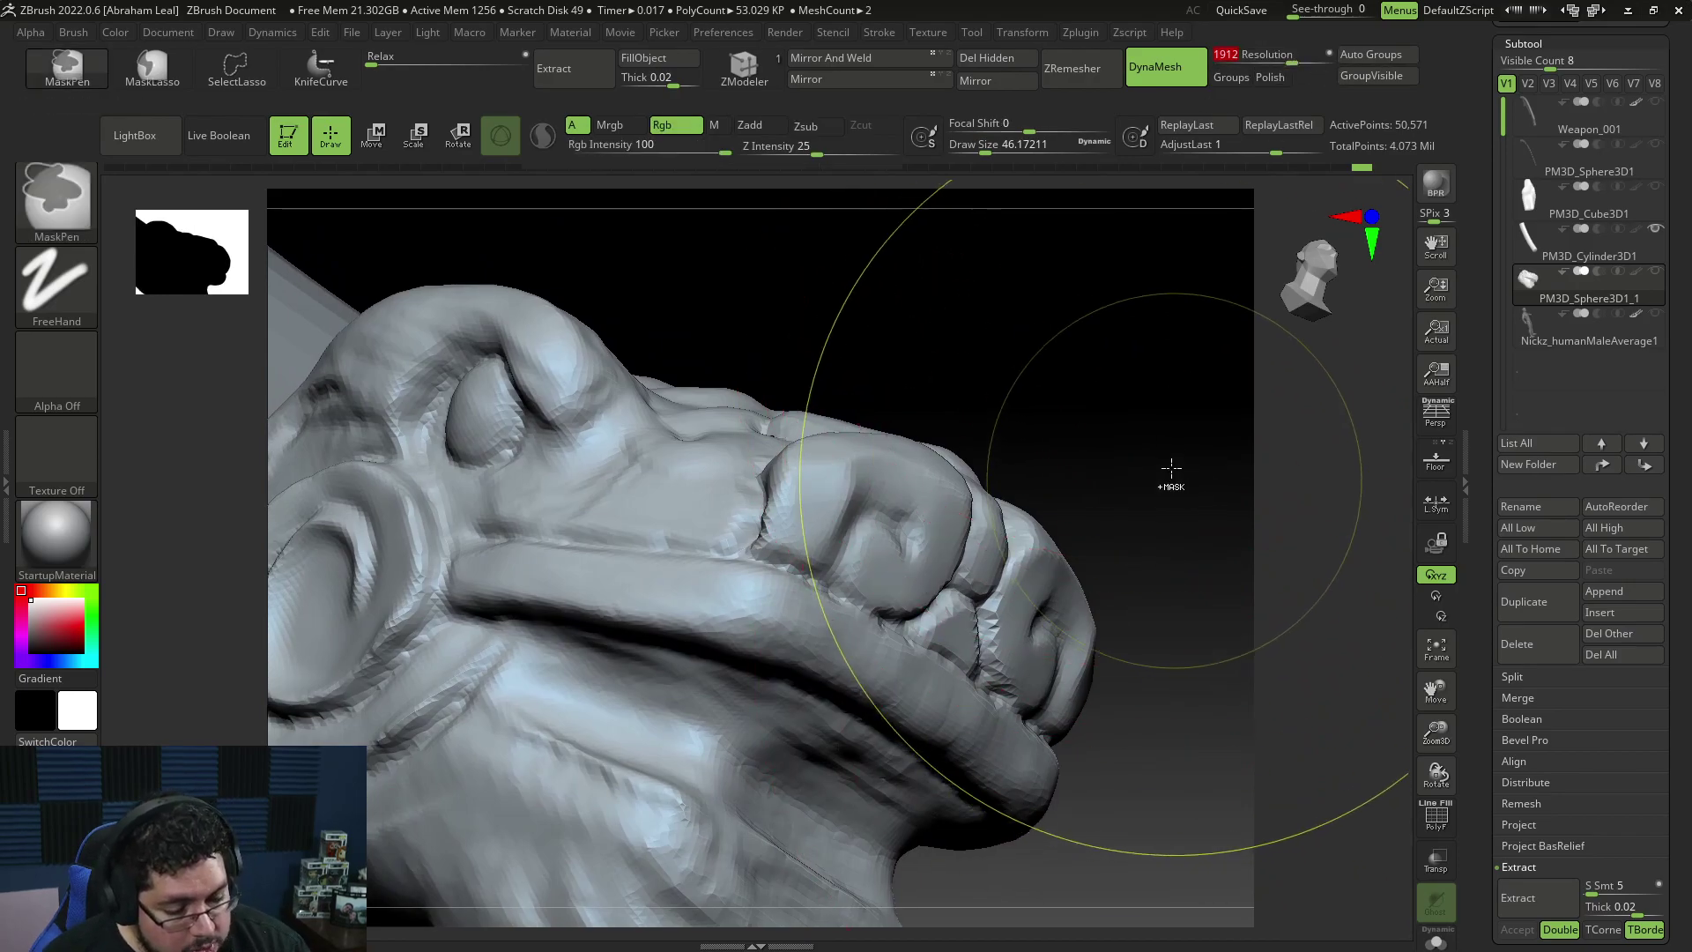
{"action": "left_click_drag", "start_coordinate": [1172, 468], "coordinate": [1179, 564], "text": "ctrl"}
{"action": "right_click_drag", "start_coordinate": [1178, 642], "coordinate": [1168, 569], "text": "ctrl"}
{"action": "key", "text": "space"}
{"action": "left_click", "coordinate": [1152, 572]}
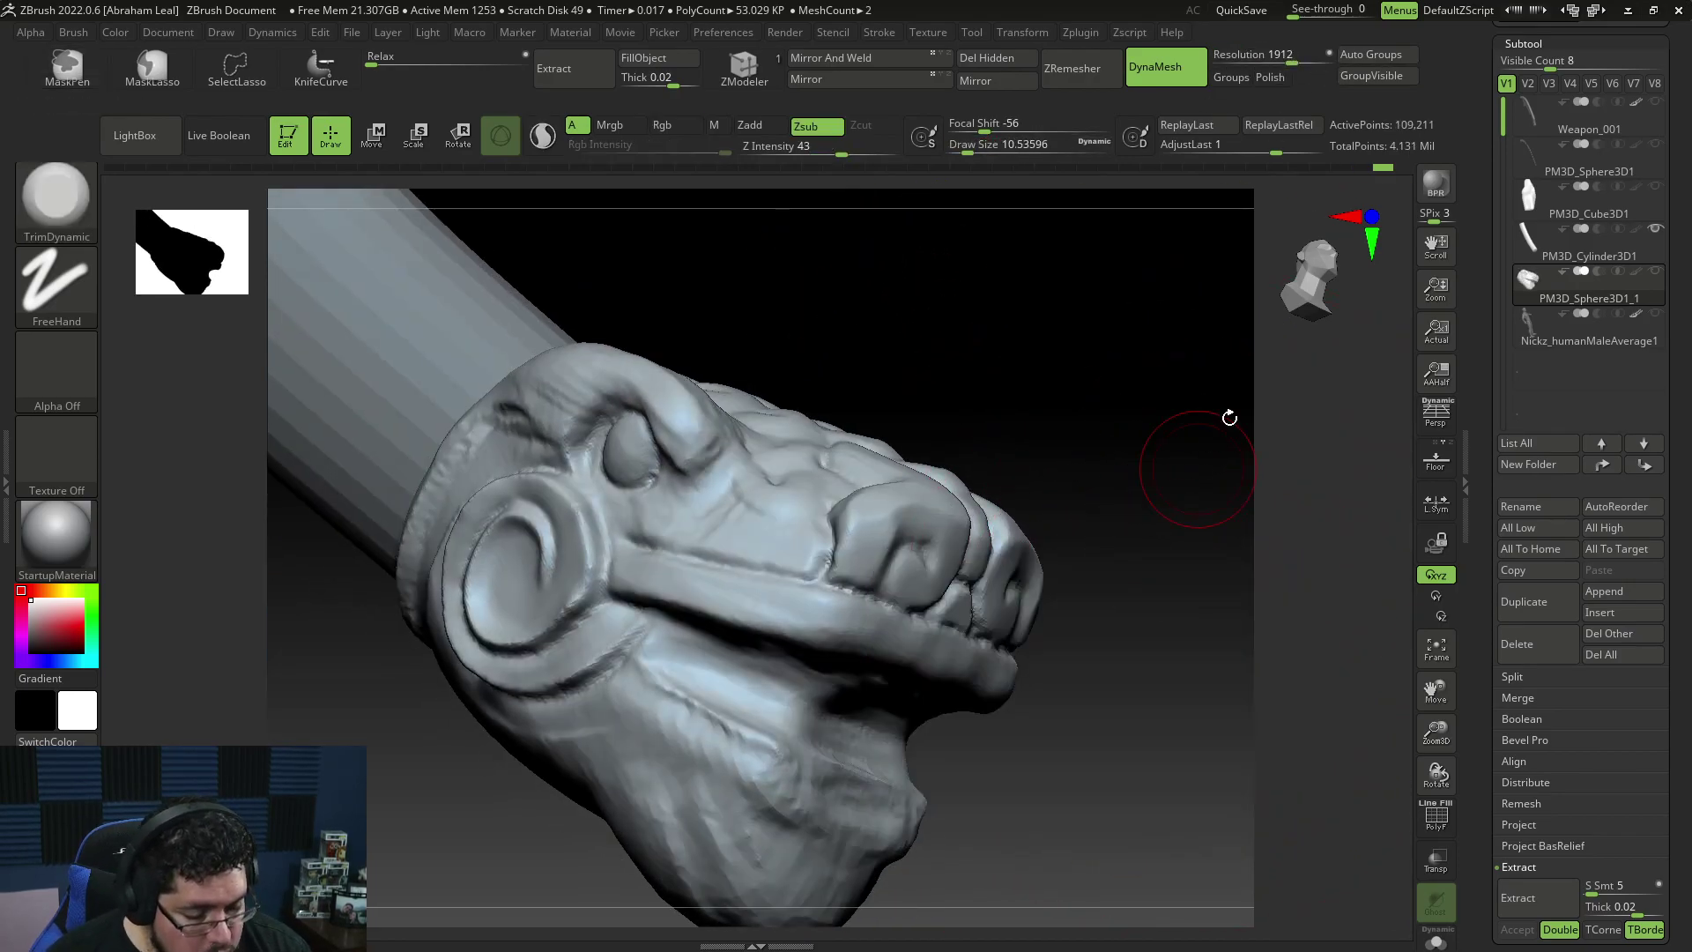
Step: Enable Polish for DynaMesh, undo the trial remesh of the head, and open the full DynaMesh settings
{"action": "left_click_drag", "start_coordinate": [1162, 507], "coordinate": [1179, 638], "text": "ctrl"}
{"action": "mouse_move", "coordinate": [1165, 610]}
{"action": "right_mouse_down"}
{"action": "mouse_move", "coordinate": [1016, 651]}
{"action": "mouse_move", "coordinate": [1210, 664]}
{"action": "mouse_move", "coordinate": [1039, 701]}
{"action": "right_mouse_up"}
{"action": "key", "text": "ctrl+z"}
{"action": "left_click_drag", "start_coordinate": [1682, 760], "coordinate": [1674, 392]}
{"action": "left_click", "coordinate": [1553, 605]}
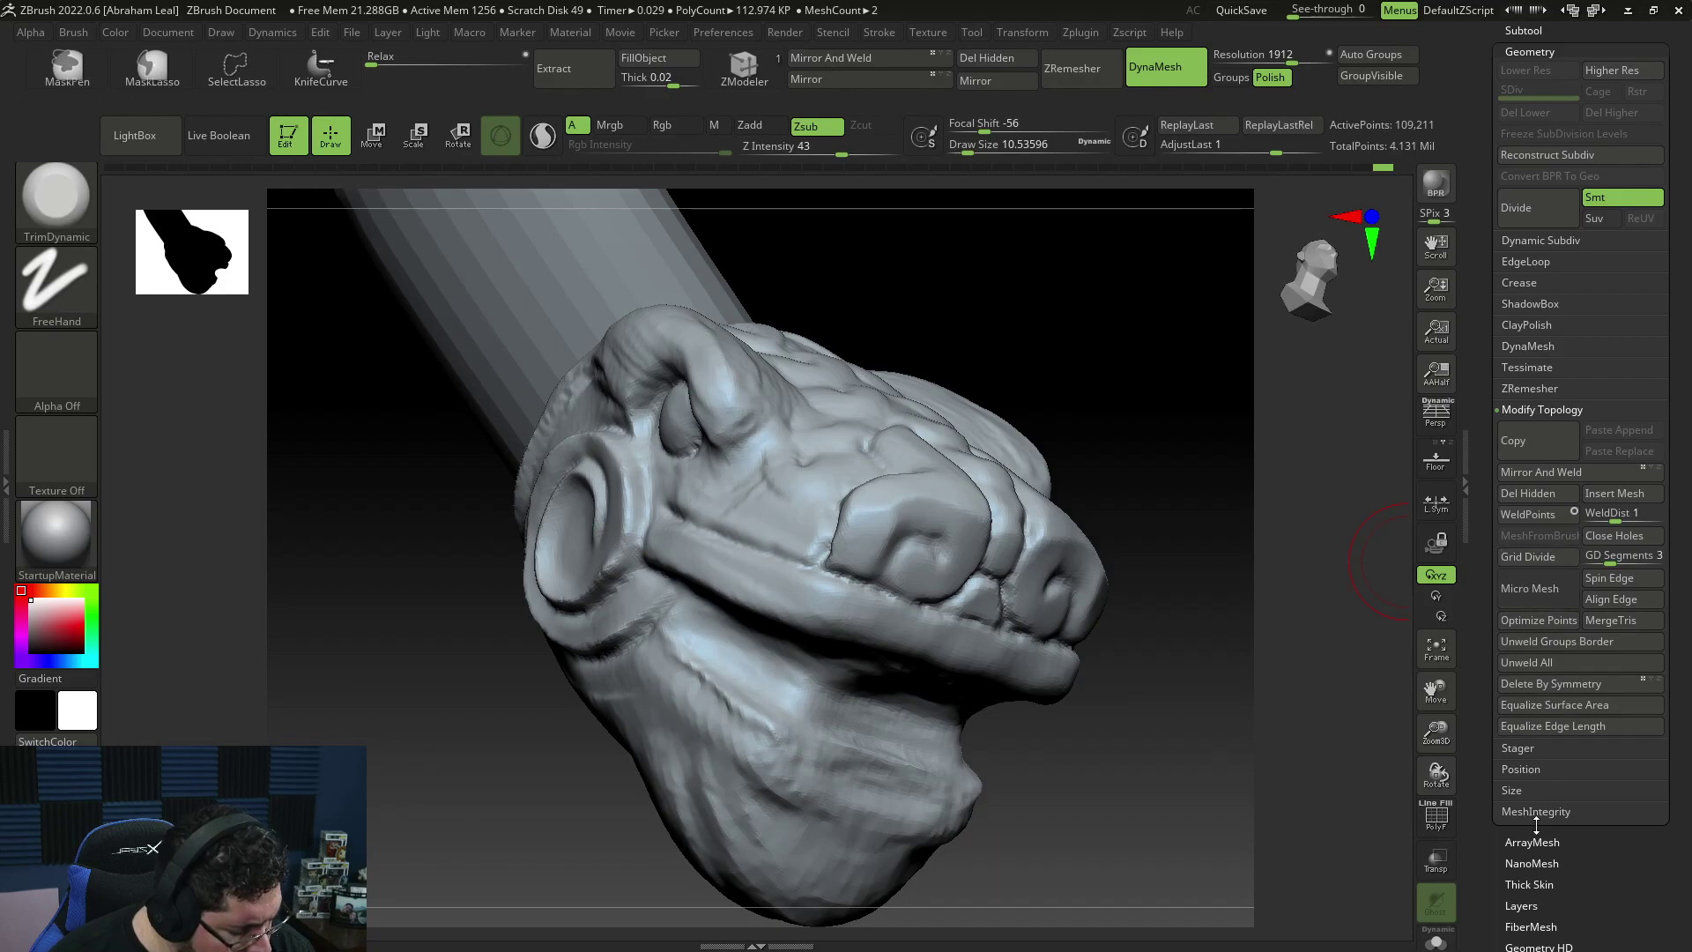
{"action": "left_click", "coordinate": [1535, 347]}
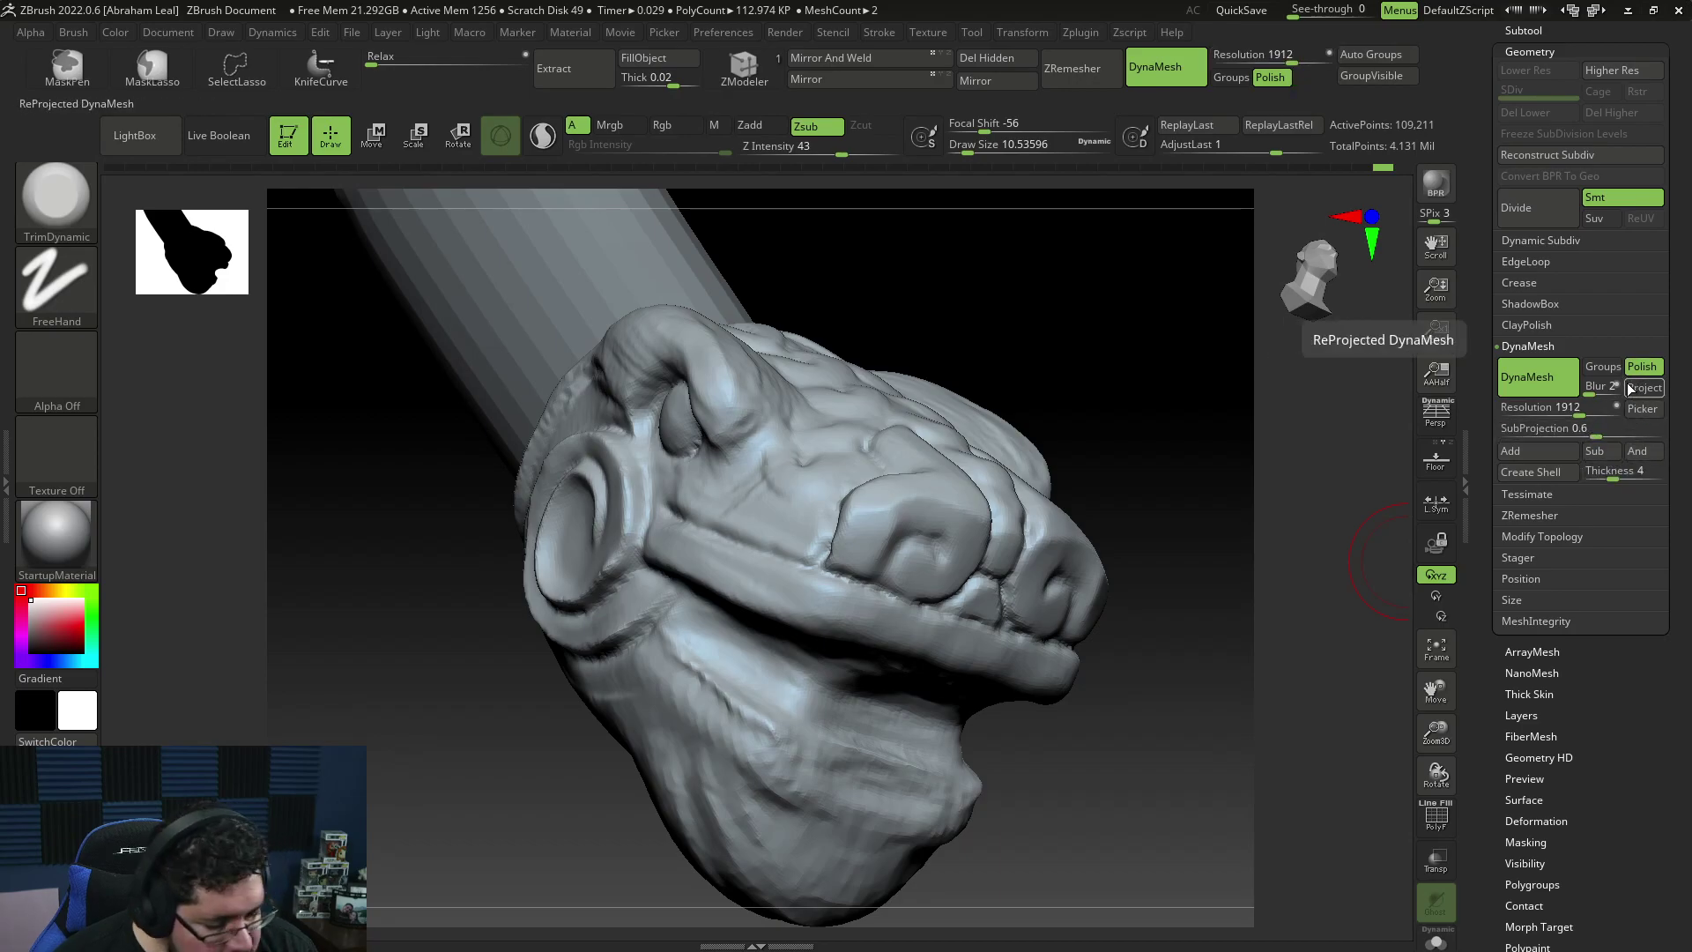
Step: Adjust the side contour of the snout with the Move brush at draw size about 43.8
{"action": "mouse_move", "coordinate": [1162, 596]}
{"action": "left_mouse_down"}
{"action": "mouse_move", "coordinate": [1190, 635]}
{"action": "mouse_move", "coordinate": [1119, 665]}
{"action": "mouse_move", "coordinate": [1144, 612]}
{"action": "mouse_move", "coordinate": [1169, 651]}
{"action": "mouse_move", "coordinate": [1119, 623]}
{"action": "mouse_move", "coordinate": [1105, 590]}
{"action": "mouse_move", "coordinate": [1152, 657]}
{"action": "mouse_move", "coordinate": [1205, 672]}
{"action": "mouse_move", "coordinate": [1187, 650]}
{"action": "mouse_move", "coordinate": [1213, 710]}
{"action": "mouse_move", "coordinate": [1172, 617]}
{"action": "left_mouse_up"}
{"action": "key", "text": "b"}
{"action": "key", "text": "m"}
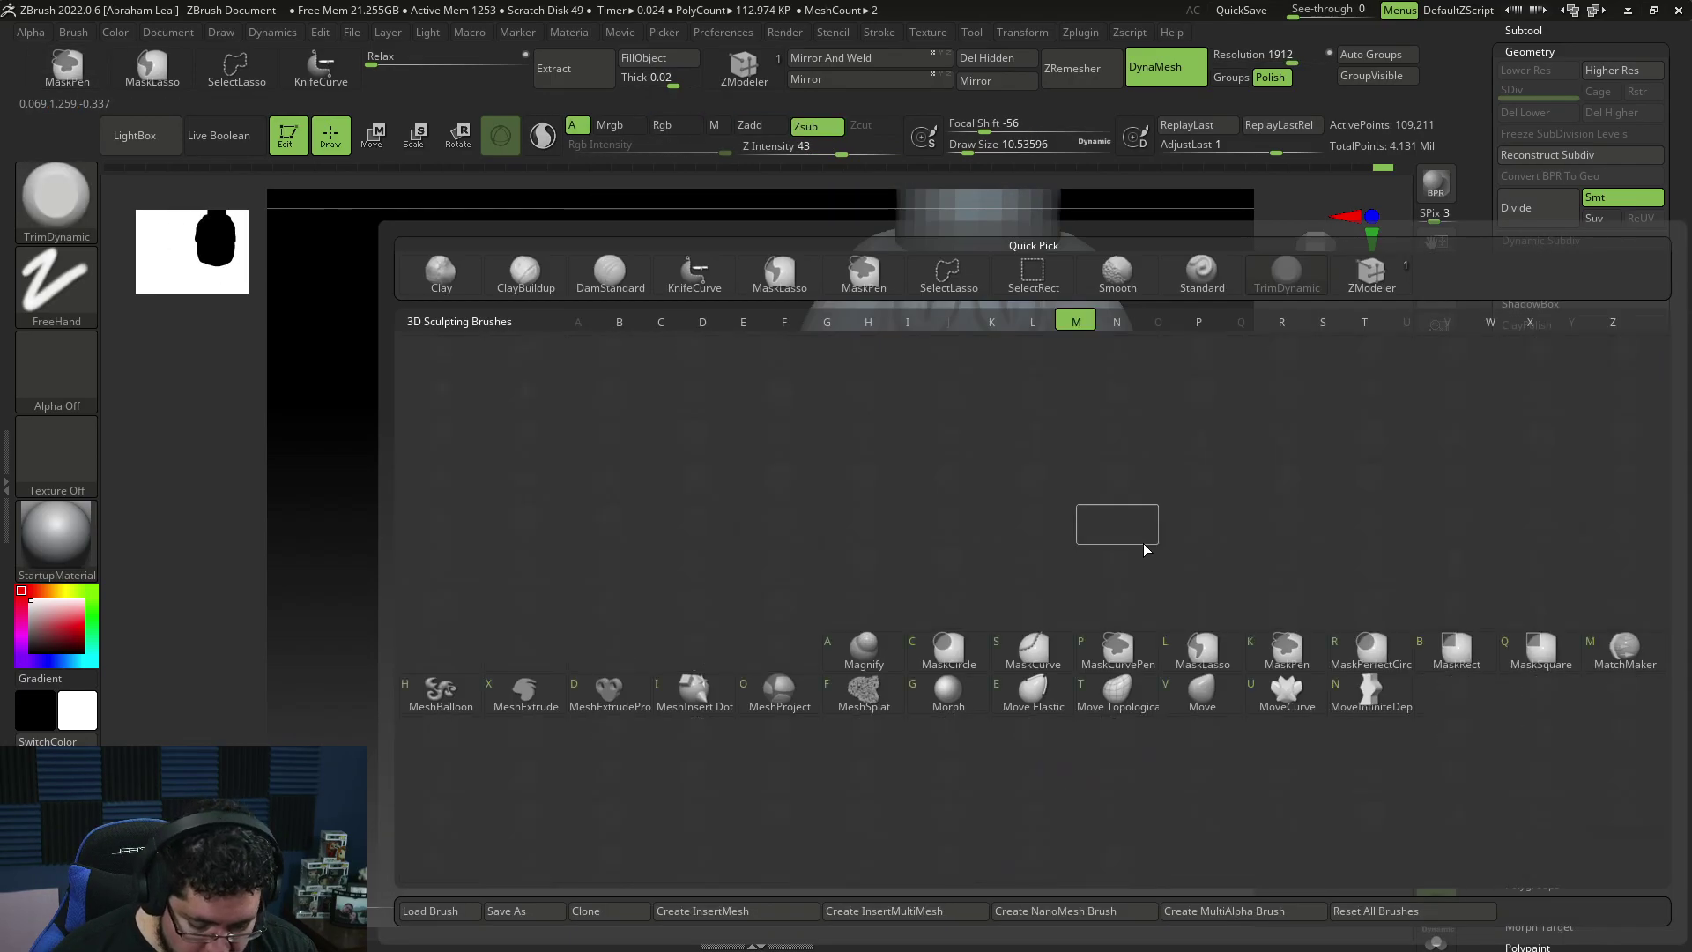
{"action": "key", "text": "v"}
{"action": "key", "text": "space"}
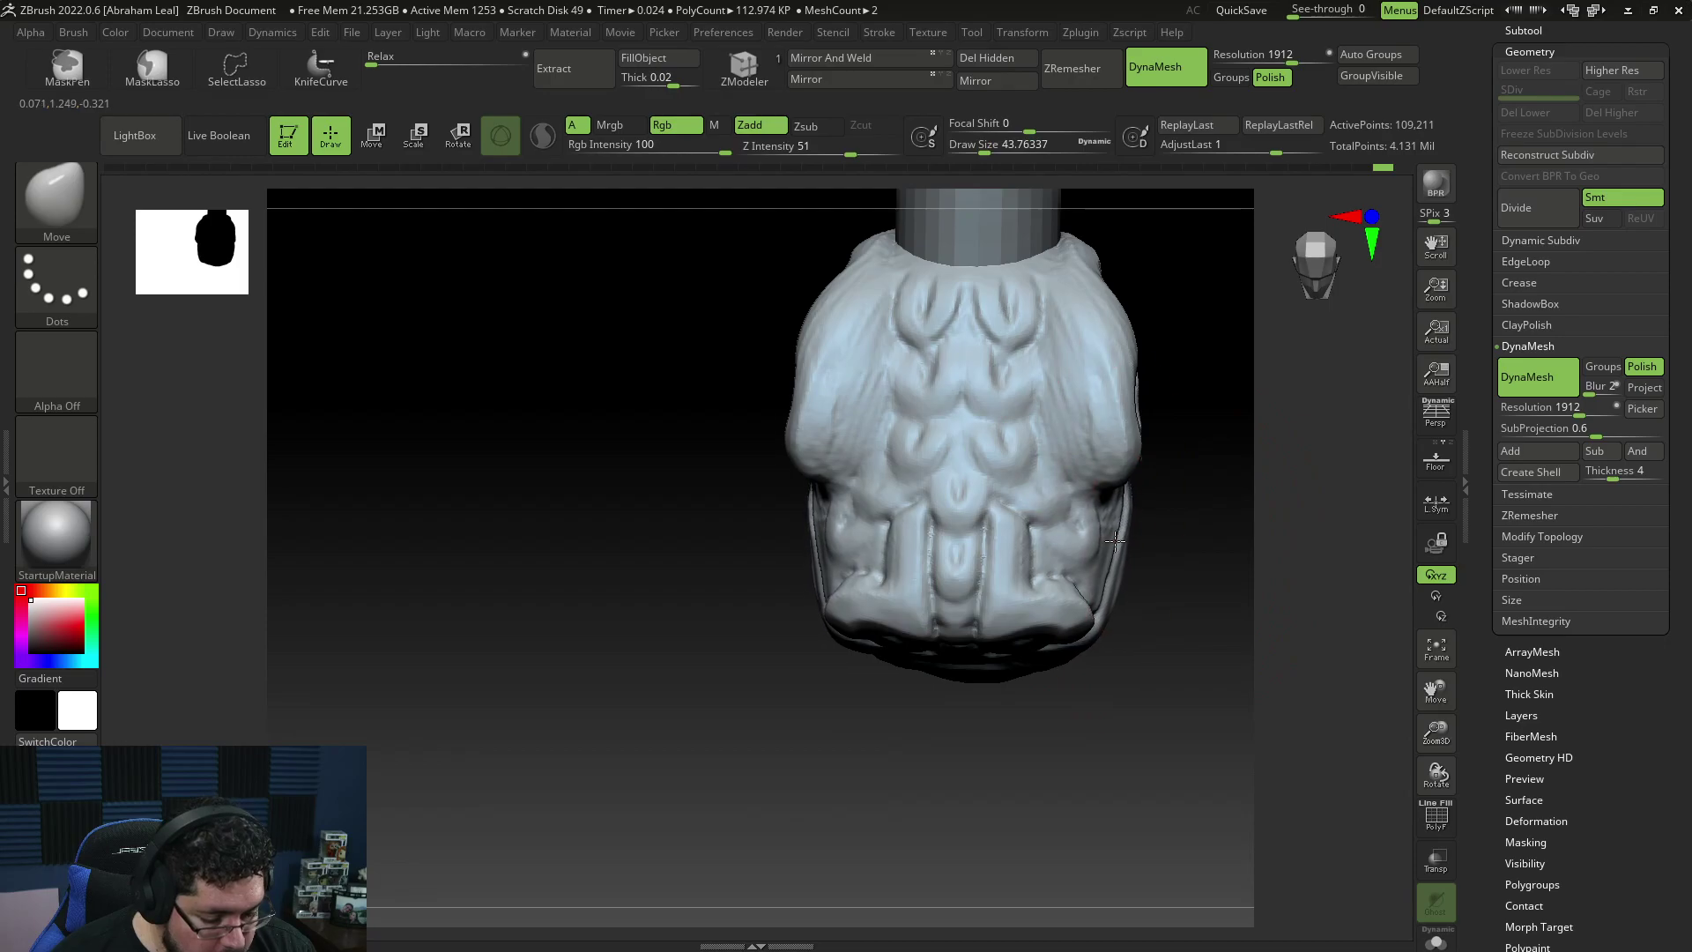
{"action": "mouse_move", "coordinate": [1164, 529]}
{"action": "left_mouse_down"}
{"action": "mouse_move", "coordinate": [1193, 487]}
{"action": "mouse_move", "coordinate": [1235, 717]}
{"action": "left_mouse_up"}
Step: Sharpen the crease between the eye and the spiral disc with DamStandard at draw size about 5.8
{"action": "key", "text": "b"}
{"action": "key", "text": "d"}
{"action": "key", "text": "s"}
{"action": "key", "text": "space"}
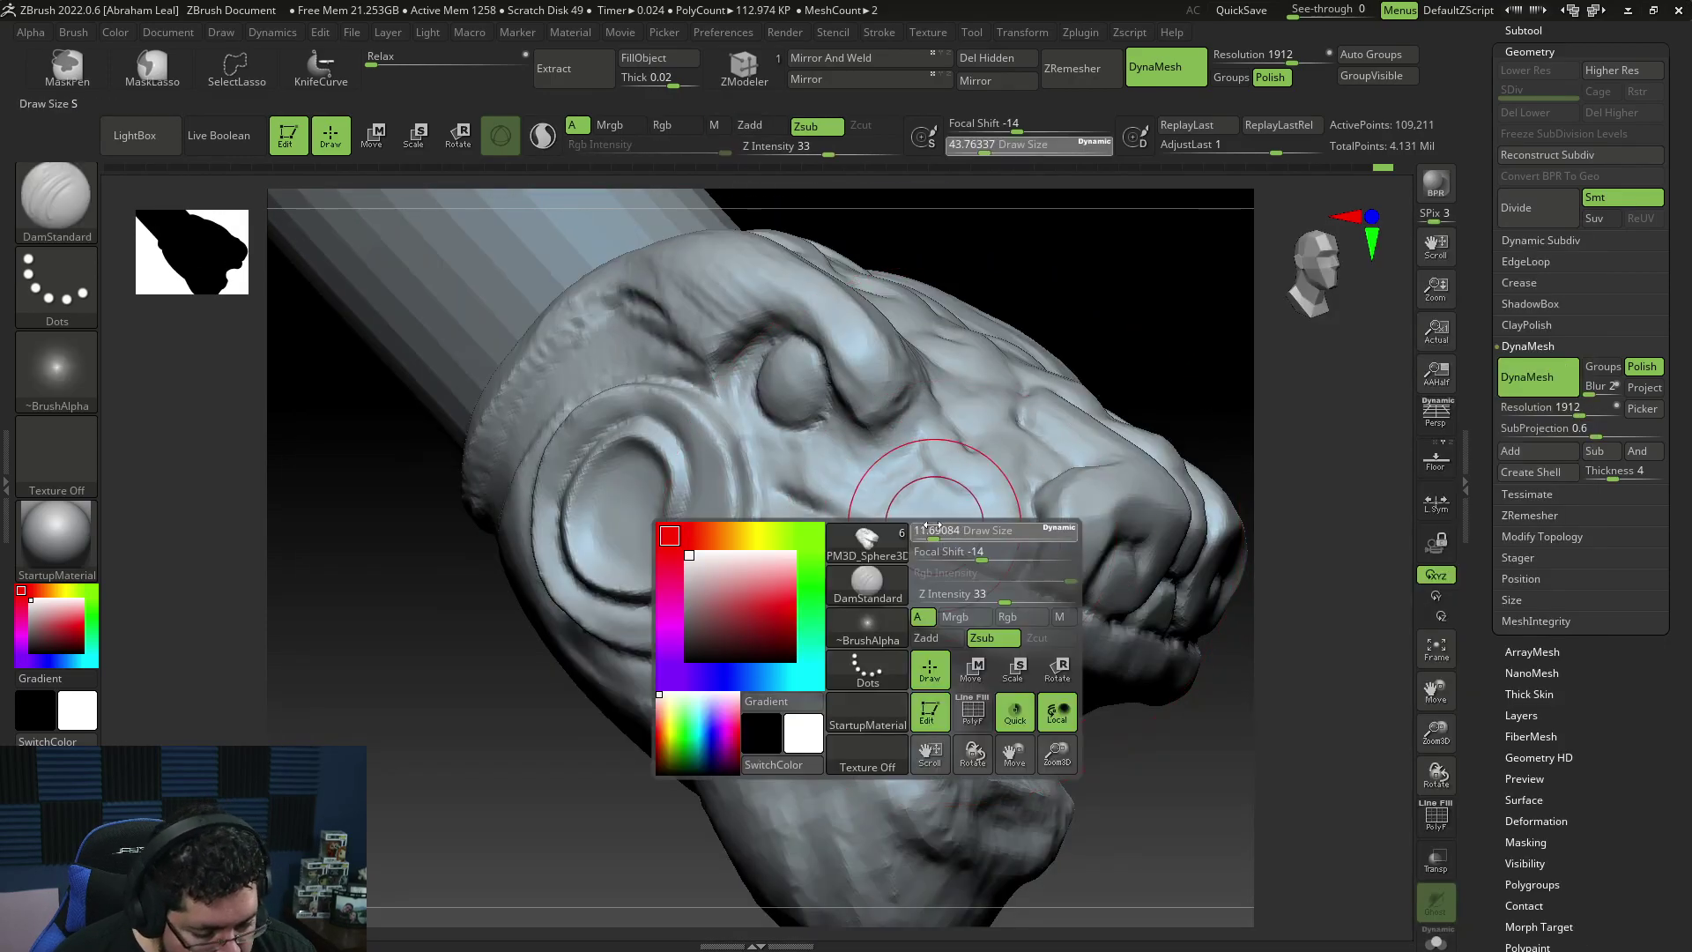
{"action": "left_click_drag", "start_coordinate": [932, 527], "coordinate": [926, 462]}
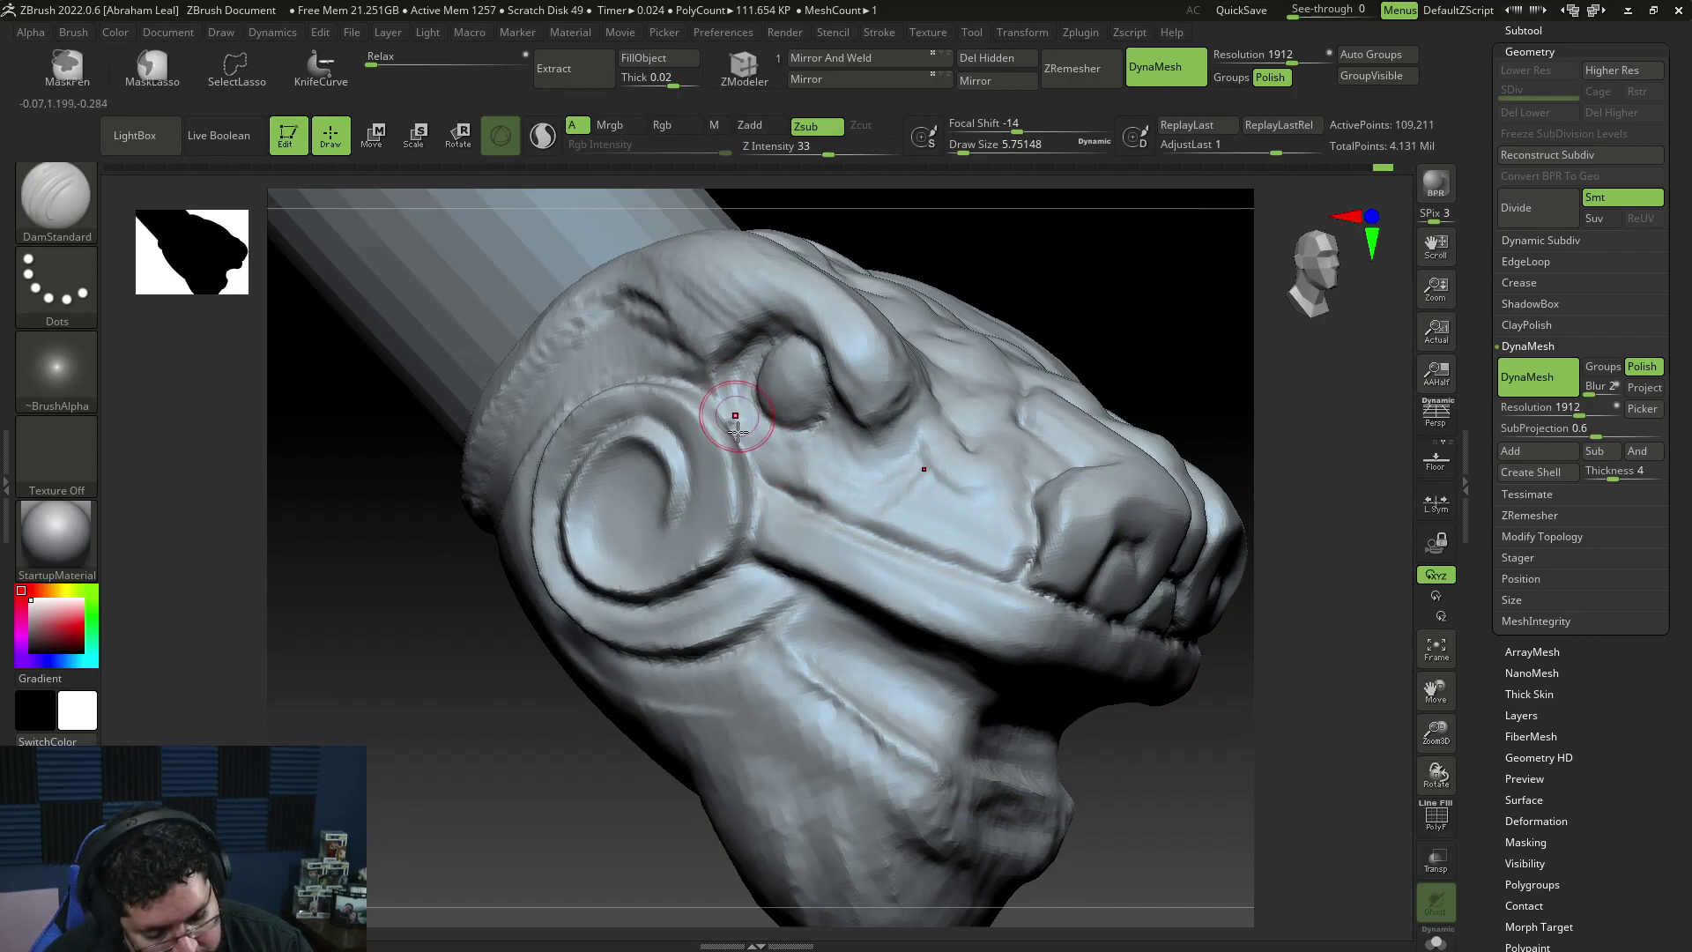
Step: Build up a raised lower eyelid beneath the eye with ClayBuildup at intensity 4, reducing the draw size to about 4.3
{"action": "key", "text": "b"}
{"action": "key", "text": "c"}
{"action": "key", "text": "b"}
{"action": "key", "text": "space"}
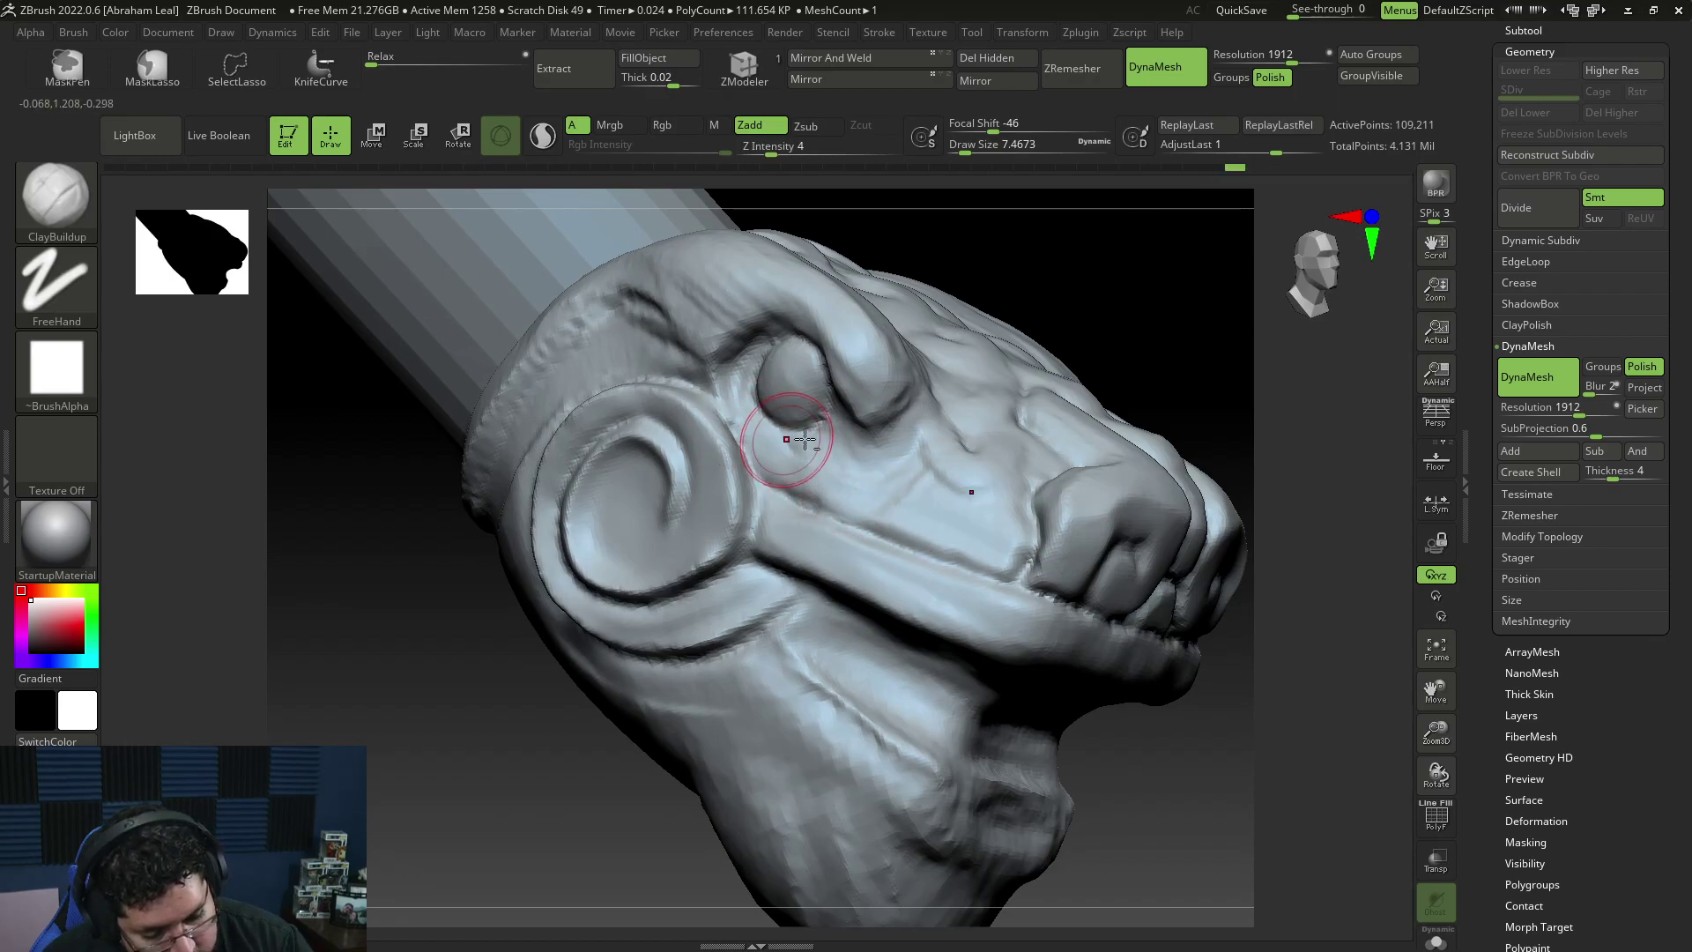
{"action": "key", "text": "space"}
{"action": "key", "text": "space"}
{"action": "left_click_drag", "start_coordinate": [776, 436], "coordinate": [769, 435]}
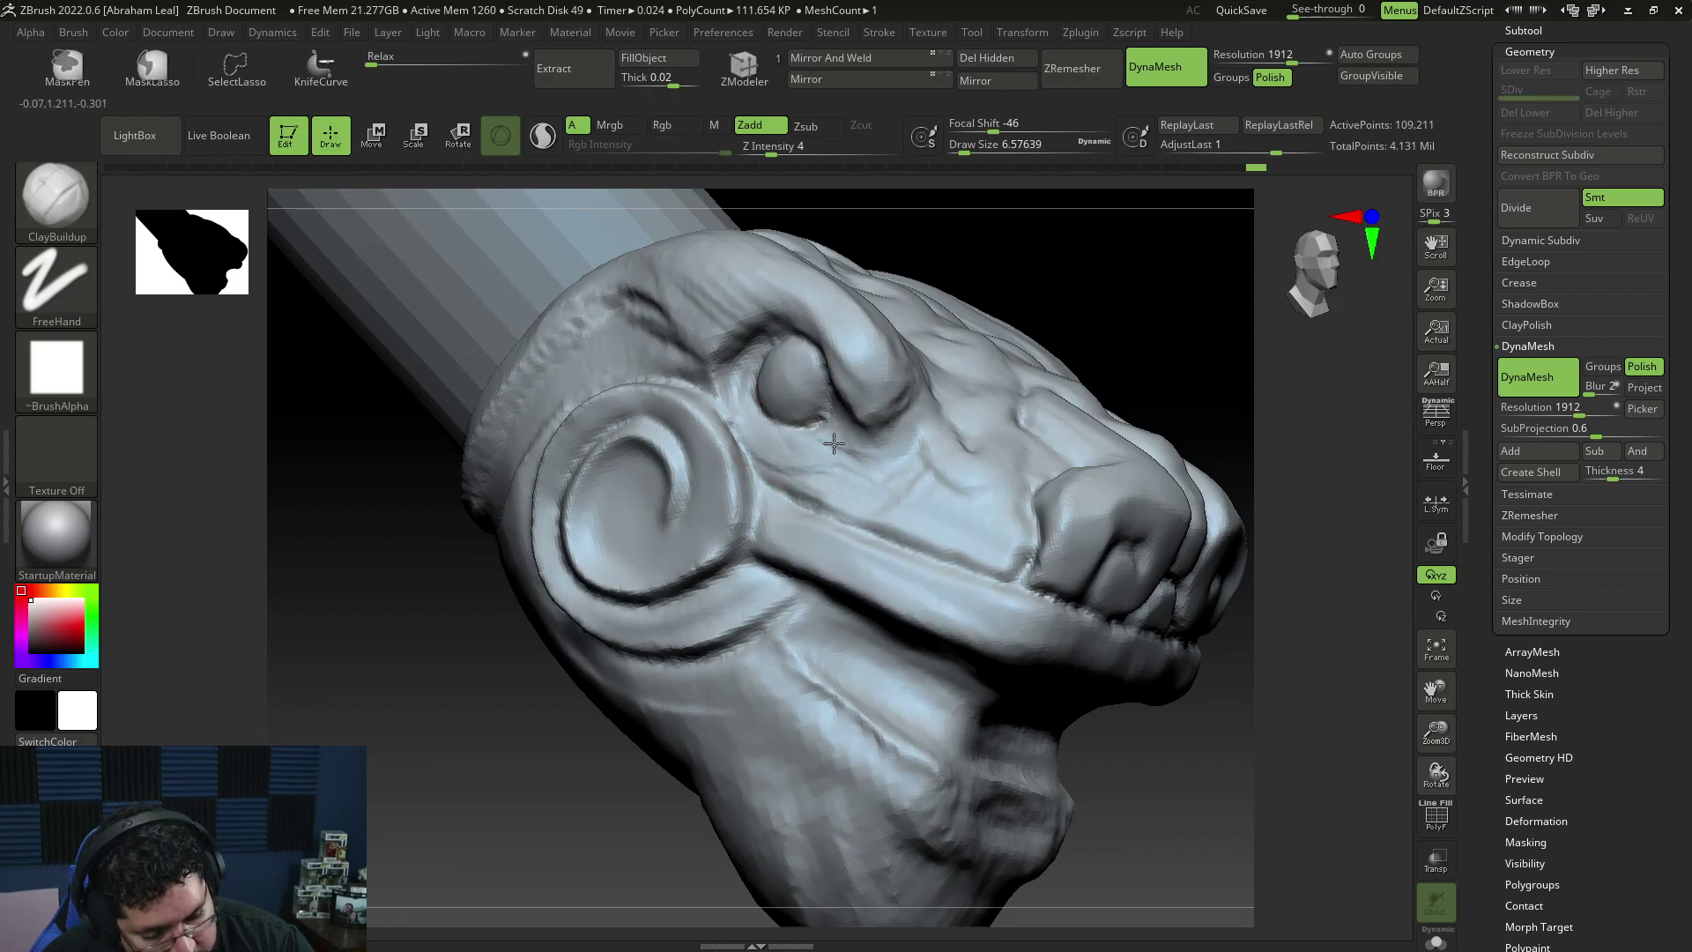
{"action": "key", "text": "space"}
{"action": "key", "text": "space"}
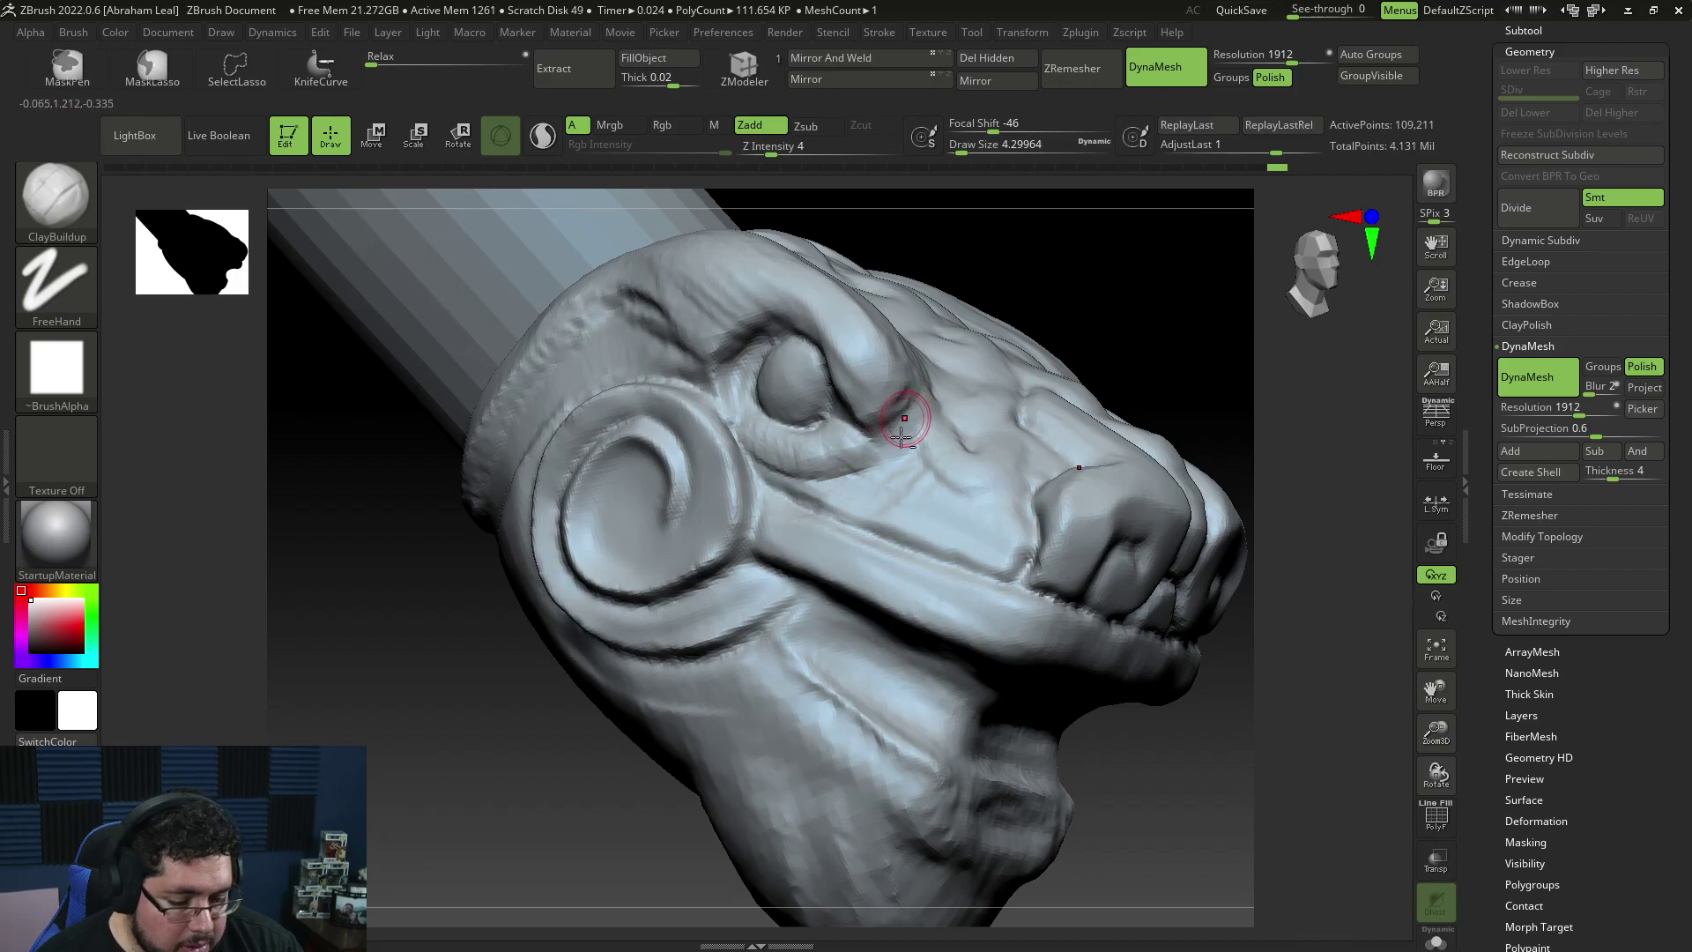
Step: Try to carve a dividing groove across the upper lip near the mouth corner with DamStandard
{"action": "mouse_move", "coordinate": [873, 450]}
{"action": "right_mouse_down"}
{"action": "mouse_move", "coordinate": [1235, 412]}
{"action": "mouse_move", "coordinate": [1198, 400]}
{"action": "mouse_move", "coordinate": [1103, 427]}
{"action": "right_mouse_up"}
{"action": "key", "text": "b"}
{"action": "key", "text": "d"}
{"action": "key", "text": "s"}
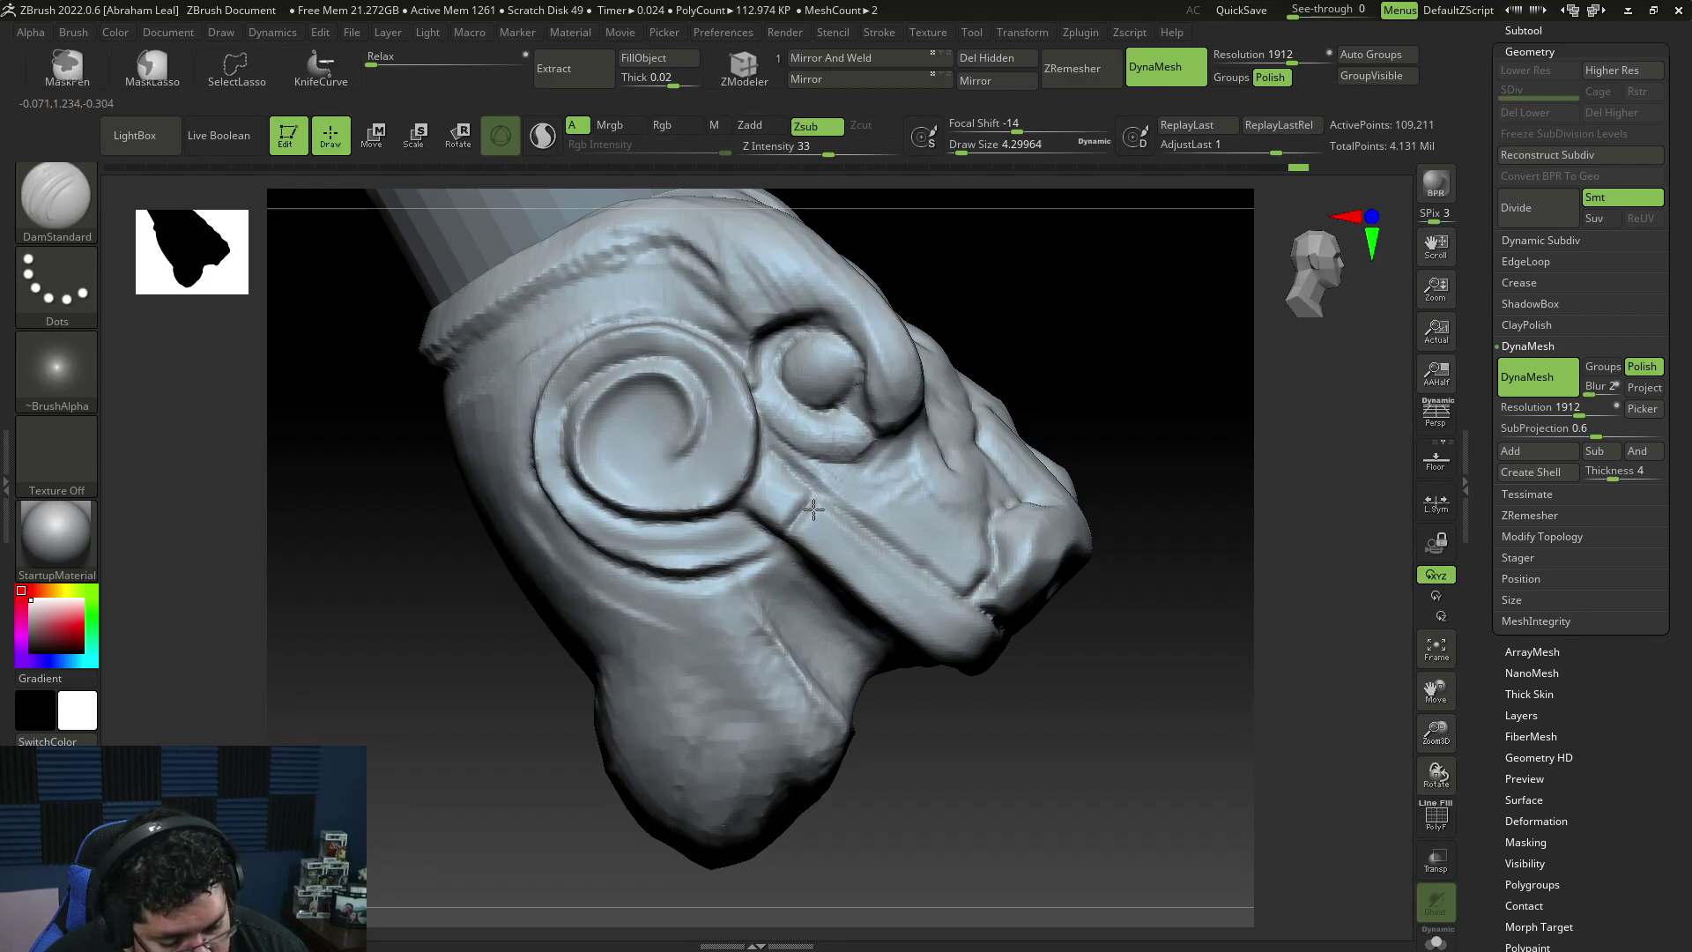
{"action": "key", "text": "ctrl+z"}
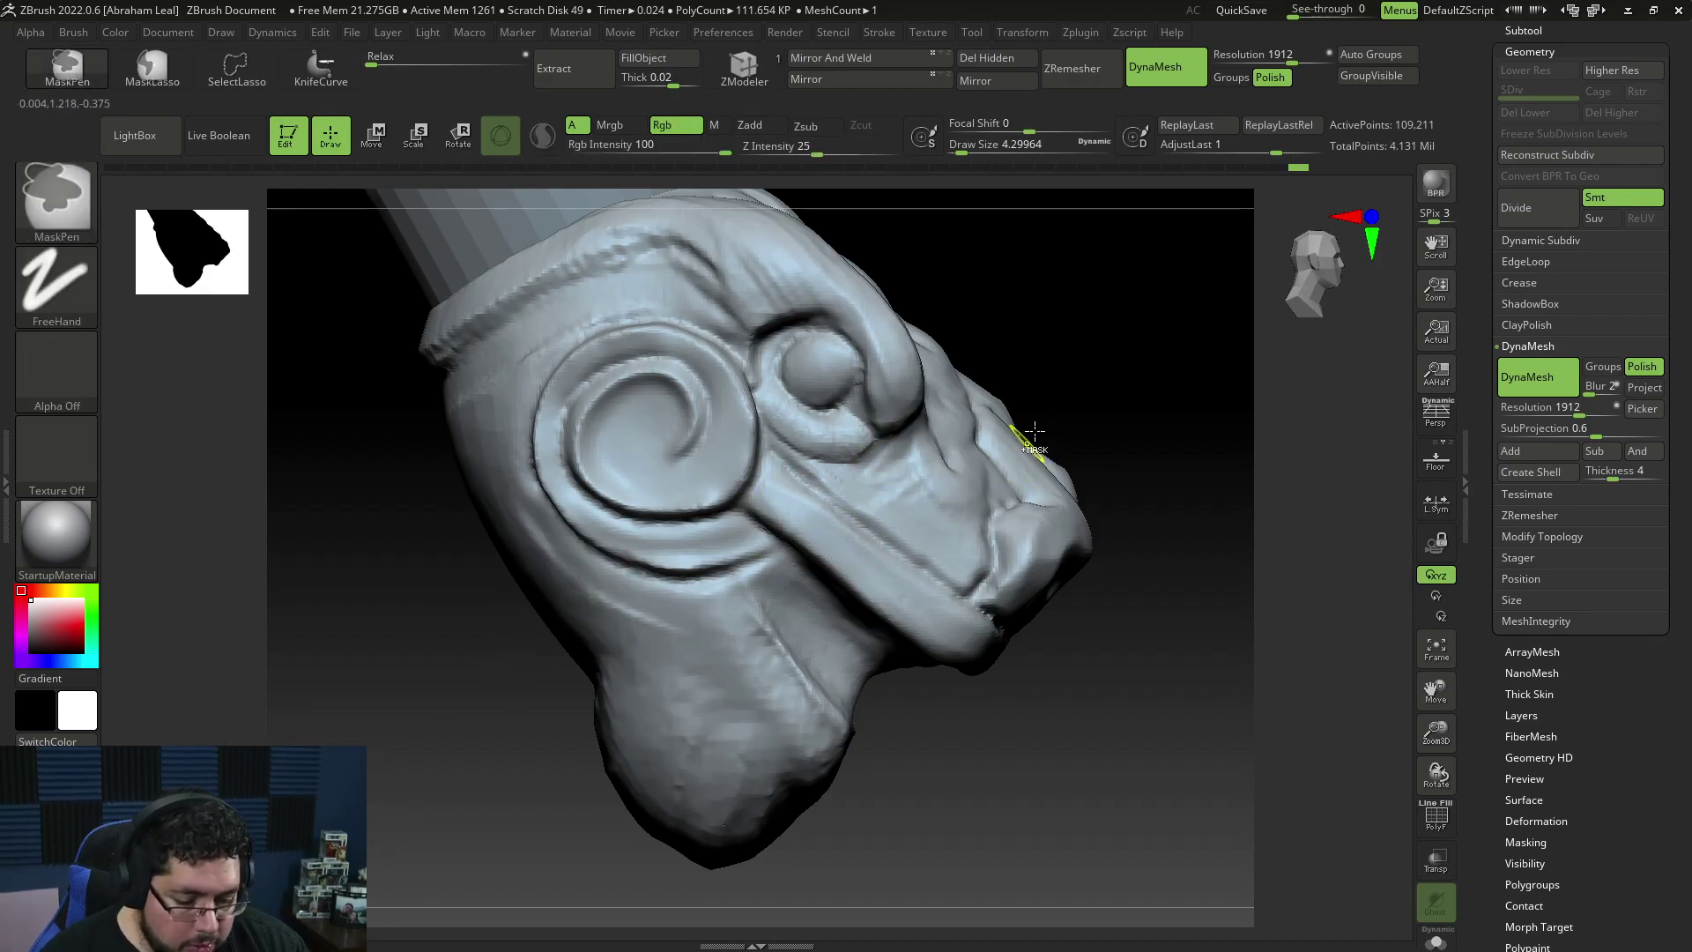
Step: Try a straight DamStandard groove down the side of the lower jaw at draw size about 5.8
{"action": "key", "text": "space"}
{"action": "left_click_drag", "start_coordinate": [703, 726], "coordinate": [765, 619]}
{"action": "left_click_drag", "start_coordinate": [675, 765], "coordinate": [717, 711], "text": "shift"}
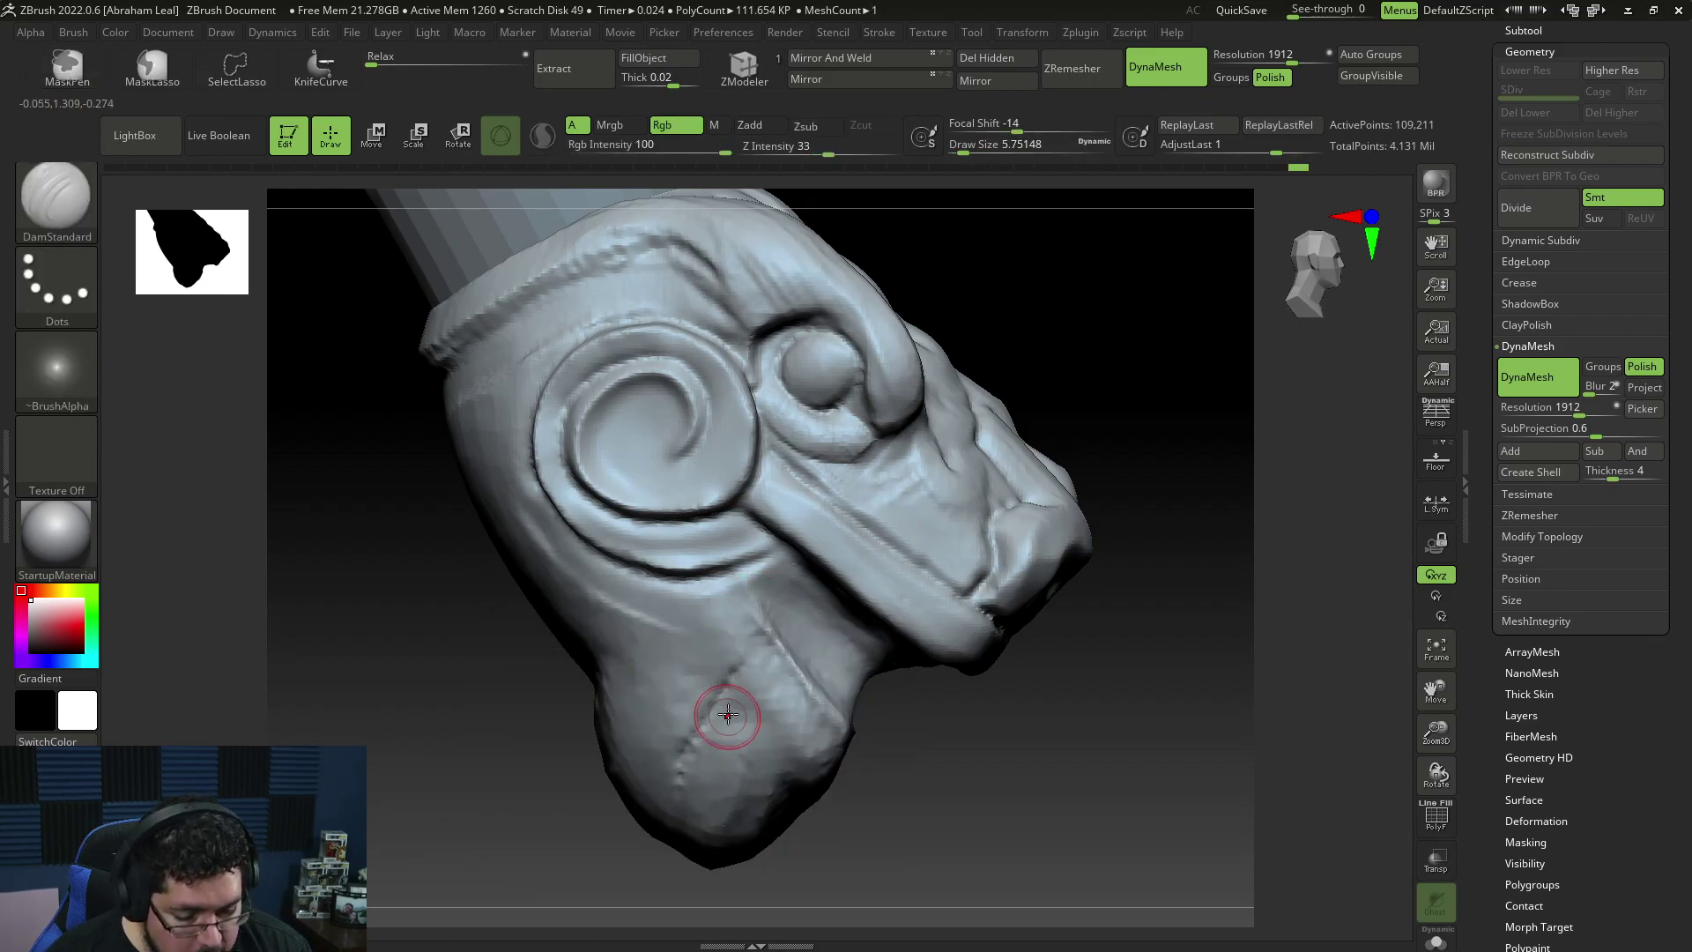
{"action": "key", "text": "space"}
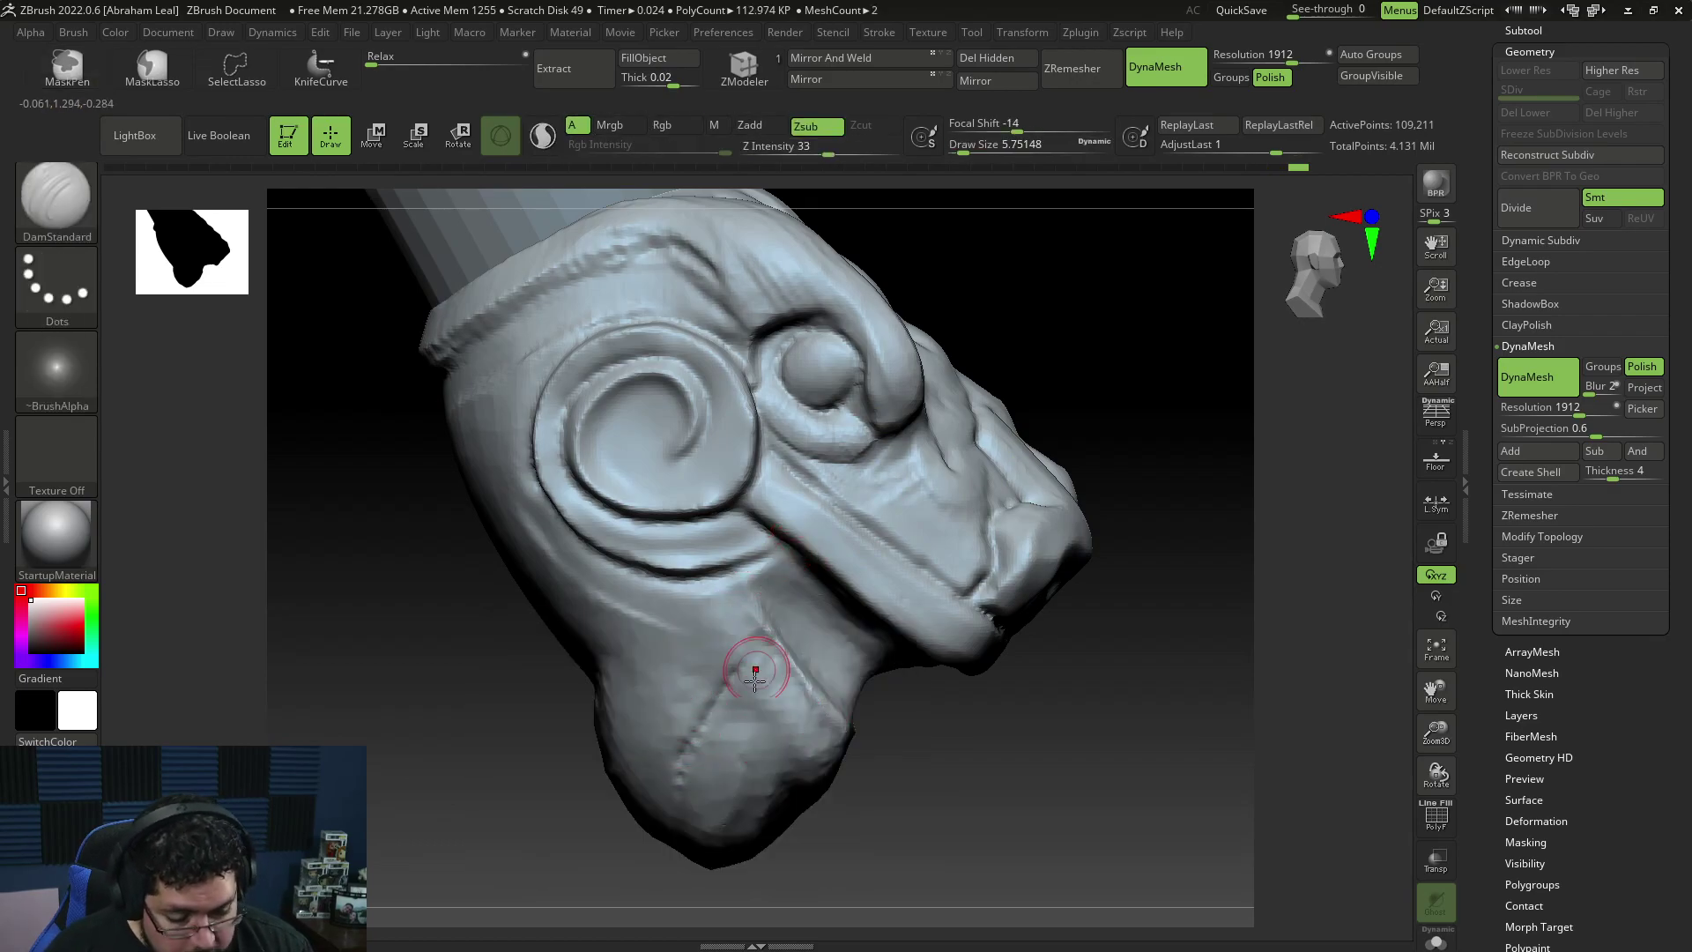
Step: Adjust the brush's LazyMouse stroke settings, test them with a groove on the lower jaw, and undo the test strokes
{"action": "left_click", "coordinate": [879, 36]}
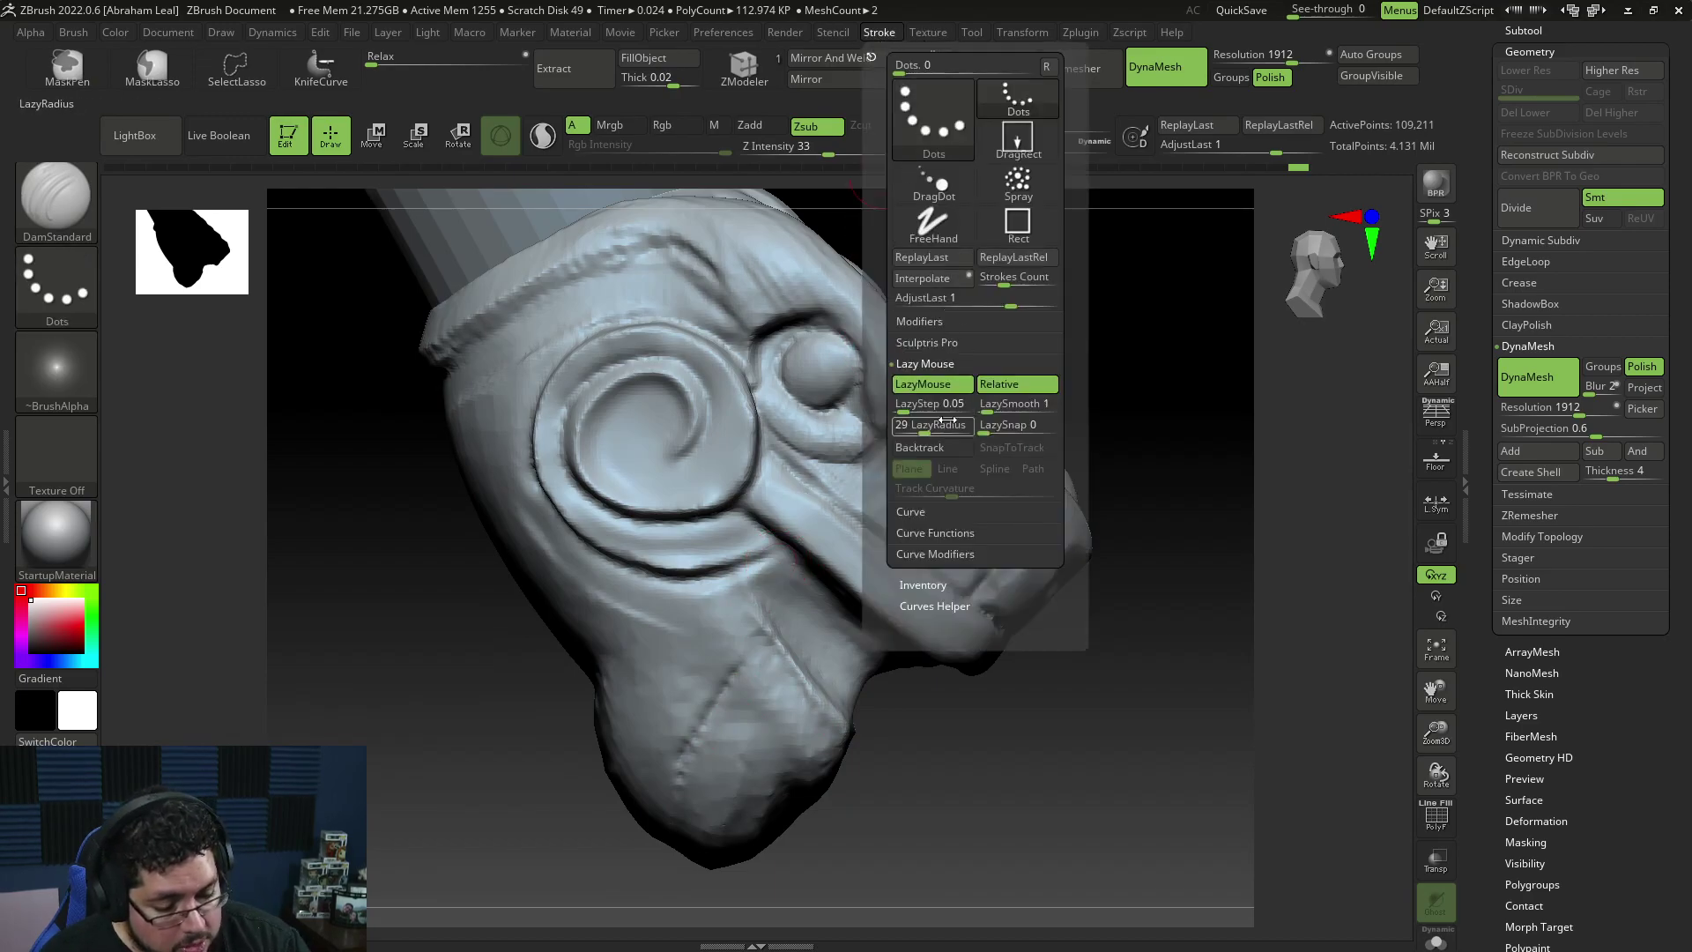
{"action": "key", "text": "Return"}
{"action": "left_click_drag", "start_coordinate": [737, 665], "coordinate": [671, 786]}
{"action": "key", "text": "ctrl+z"}
{"action": "key", "text": "ctrl+z"}
{"action": "right_click_drag", "start_coordinate": [670, 808], "coordinate": [699, 741]}
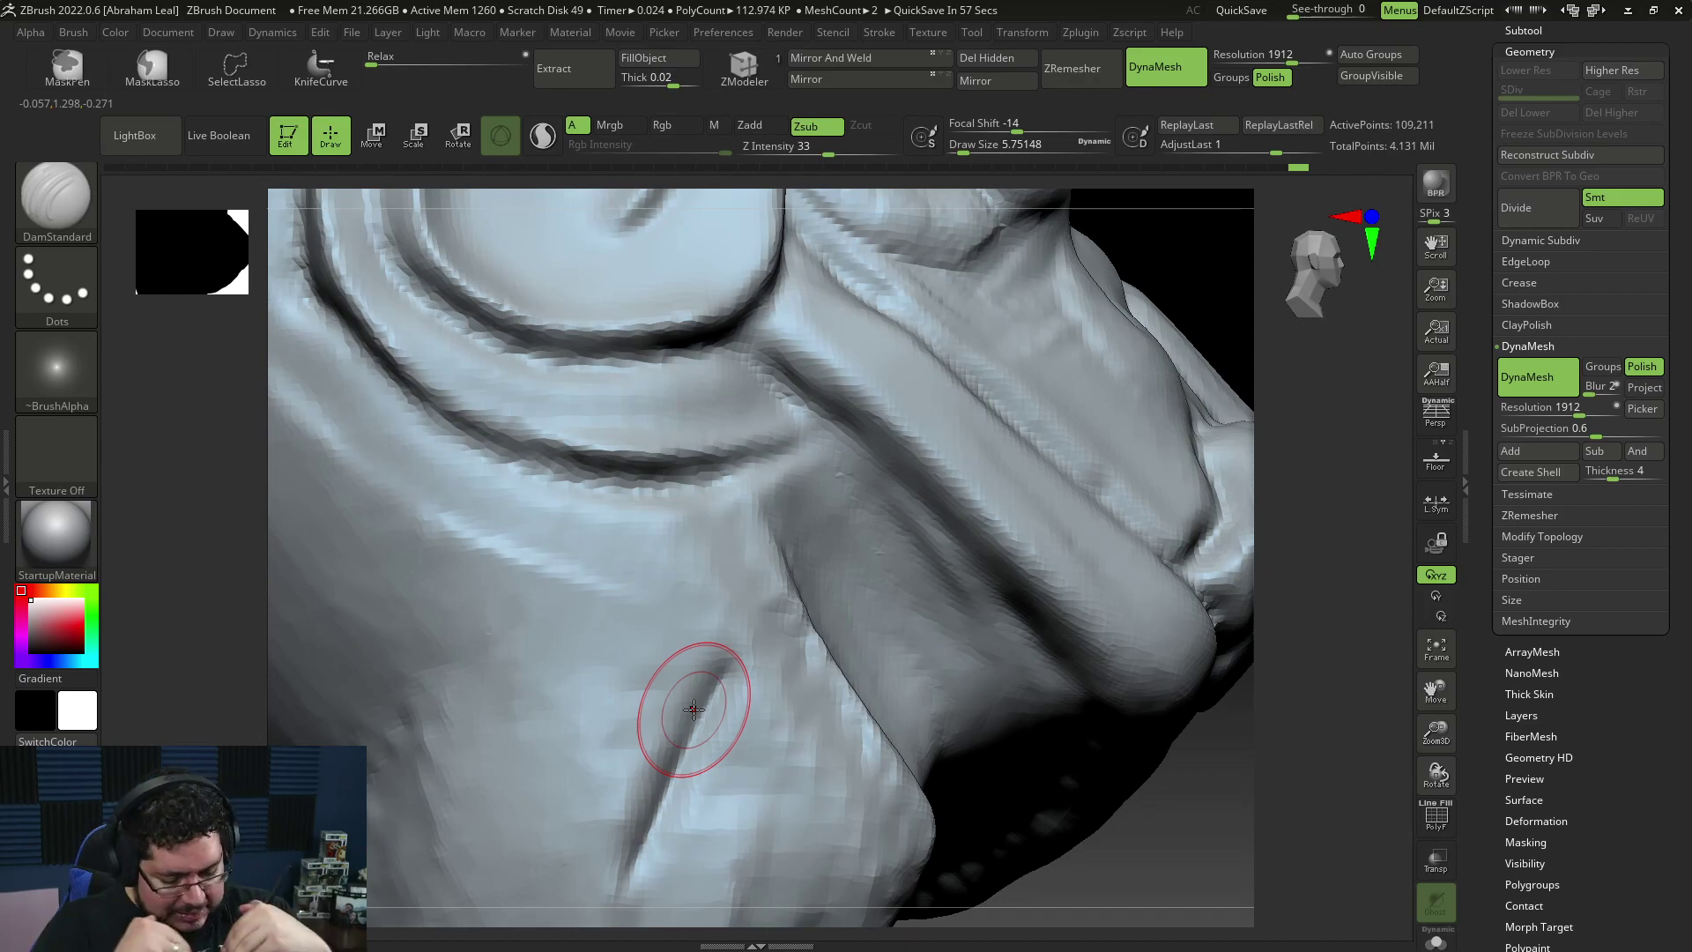
{"action": "key", "text": "ctrl+z"}
Step: Assign Alpha 40 to DamStandard and carve a groove across the upper lip at draw size about 2.6
{"action": "left_click", "coordinate": [63, 383]}
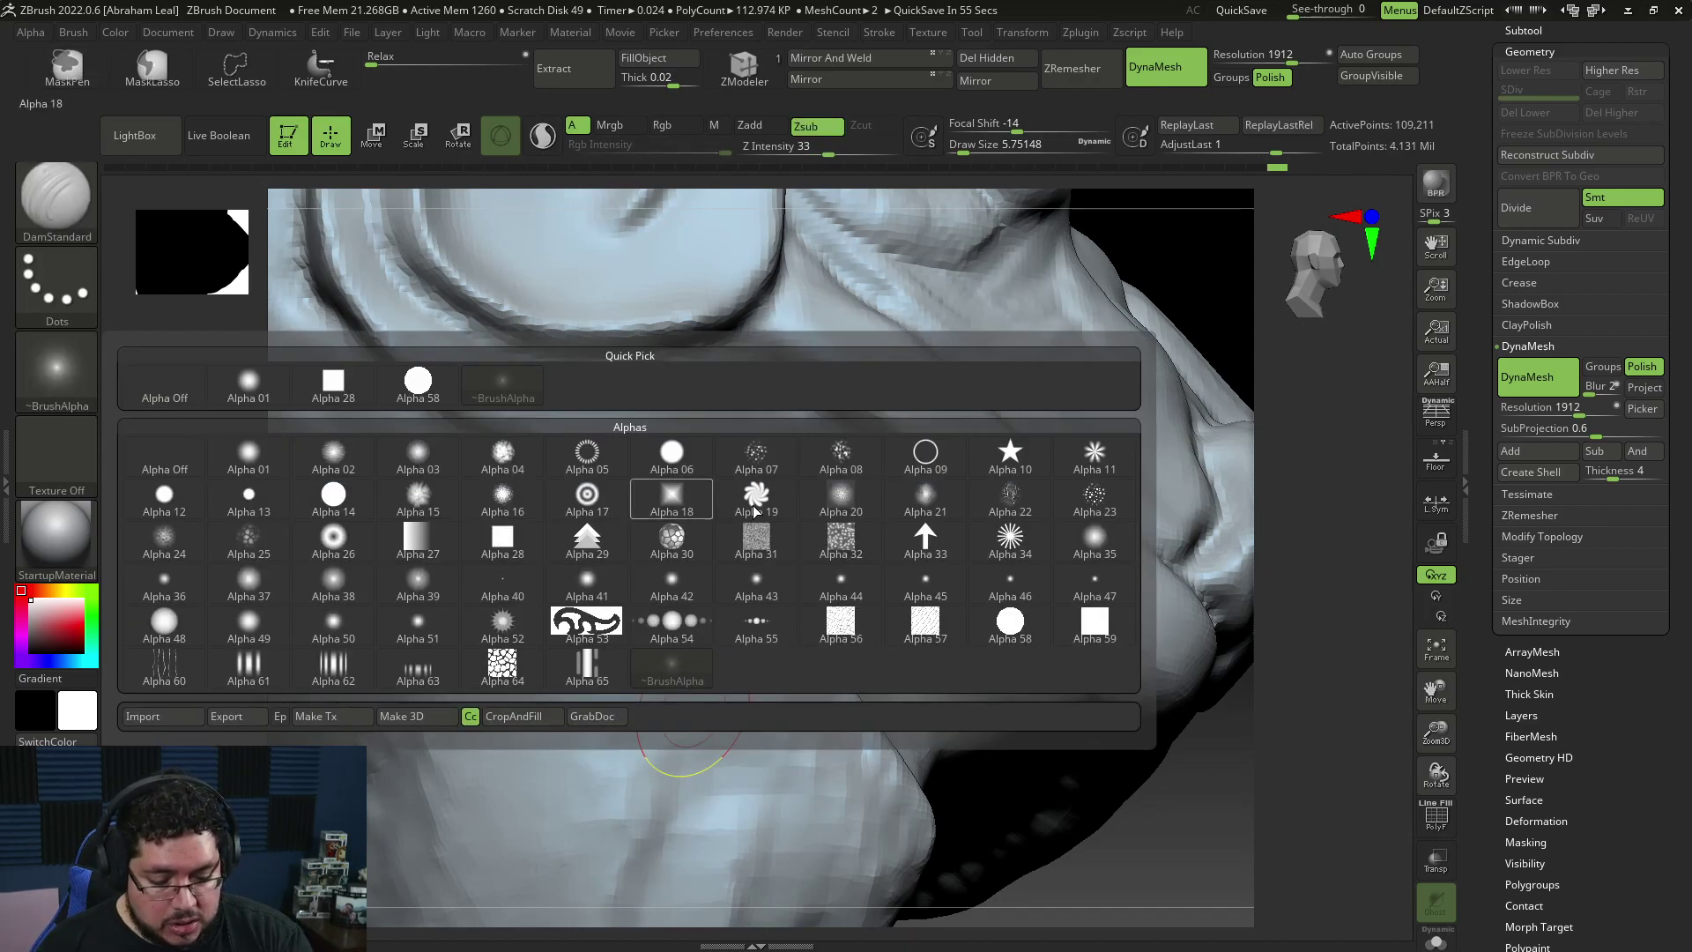
{"action": "left_click", "coordinate": [502, 582]}
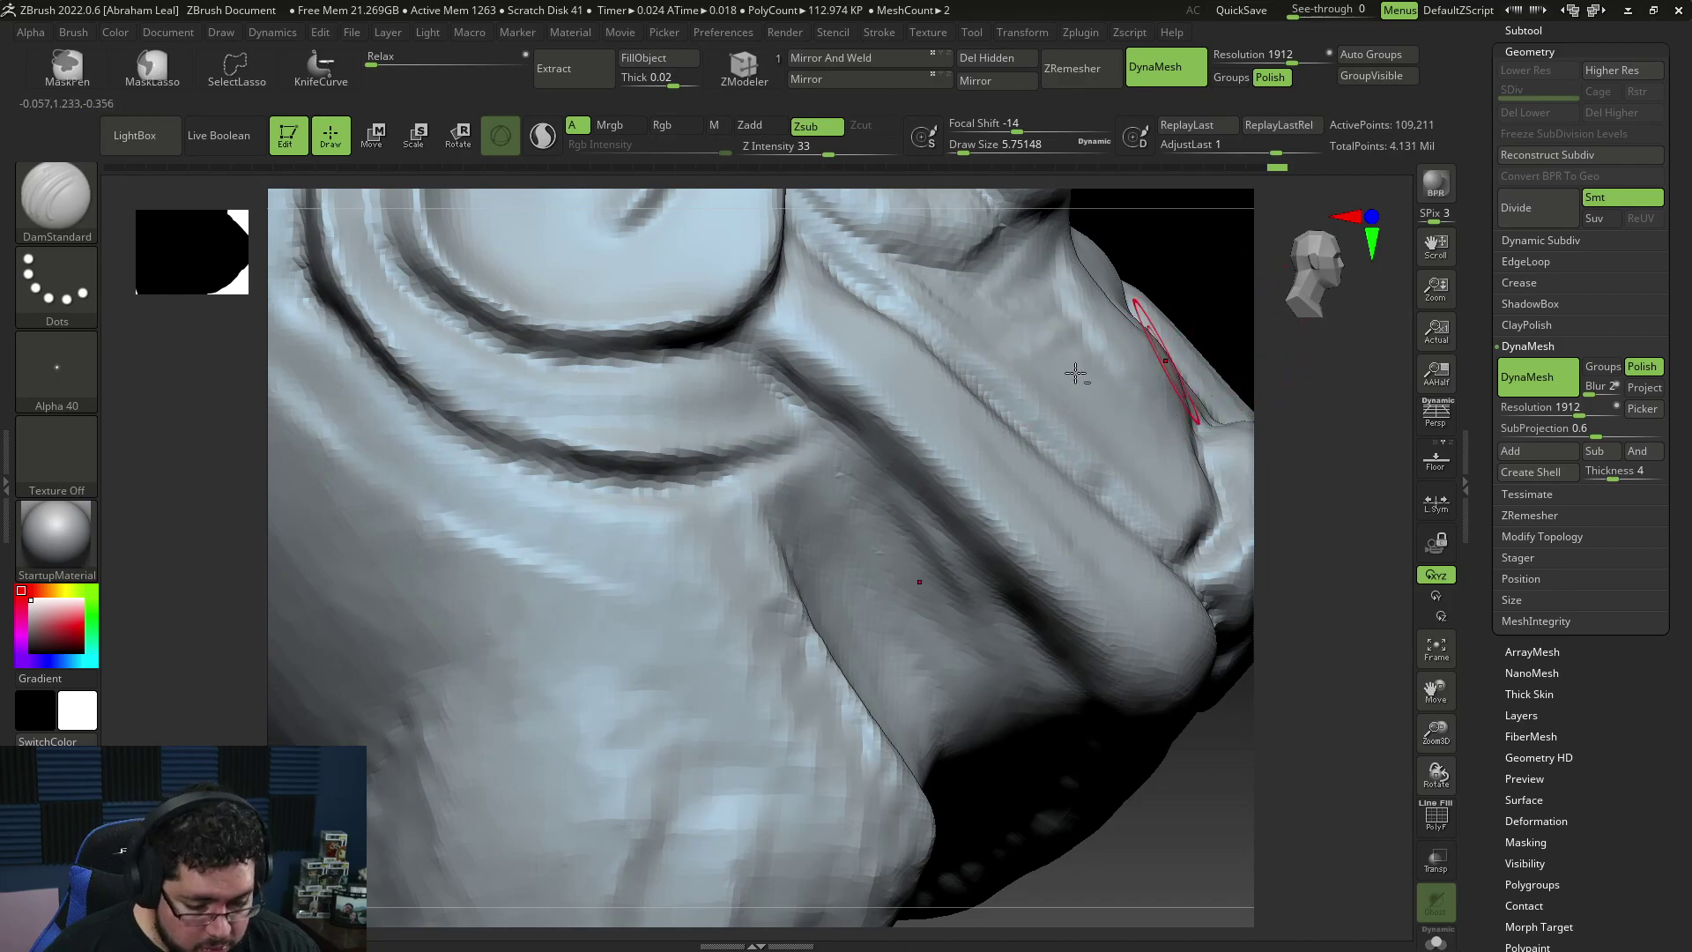
{"action": "left_click_drag", "start_coordinate": [1282, 548], "coordinate": [1284, 643], "text": "alt"}
{"action": "left_click_drag", "start_coordinate": [873, 500], "coordinate": [921, 438]}
{"action": "mouse_move", "coordinate": [1150, 326]}
{"action": "left_mouse_down"}
{"action": "mouse_move", "coordinate": [1093, 358]}
{"action": "mouse_move", "coordinate": [1001, 340]}
{"action": "left_mouse_up"}
{"action": "key", "text": "space"}
{"action": "left_click_drag", "start_coordinate": [922, 426], "coordinate": [882, 477]}
Step: Switch DamStandard to Alpha 44 and carve evenly spaced grooves across the side of the upper lip
{"action": "left_click", "coordinate": [56, 371]}
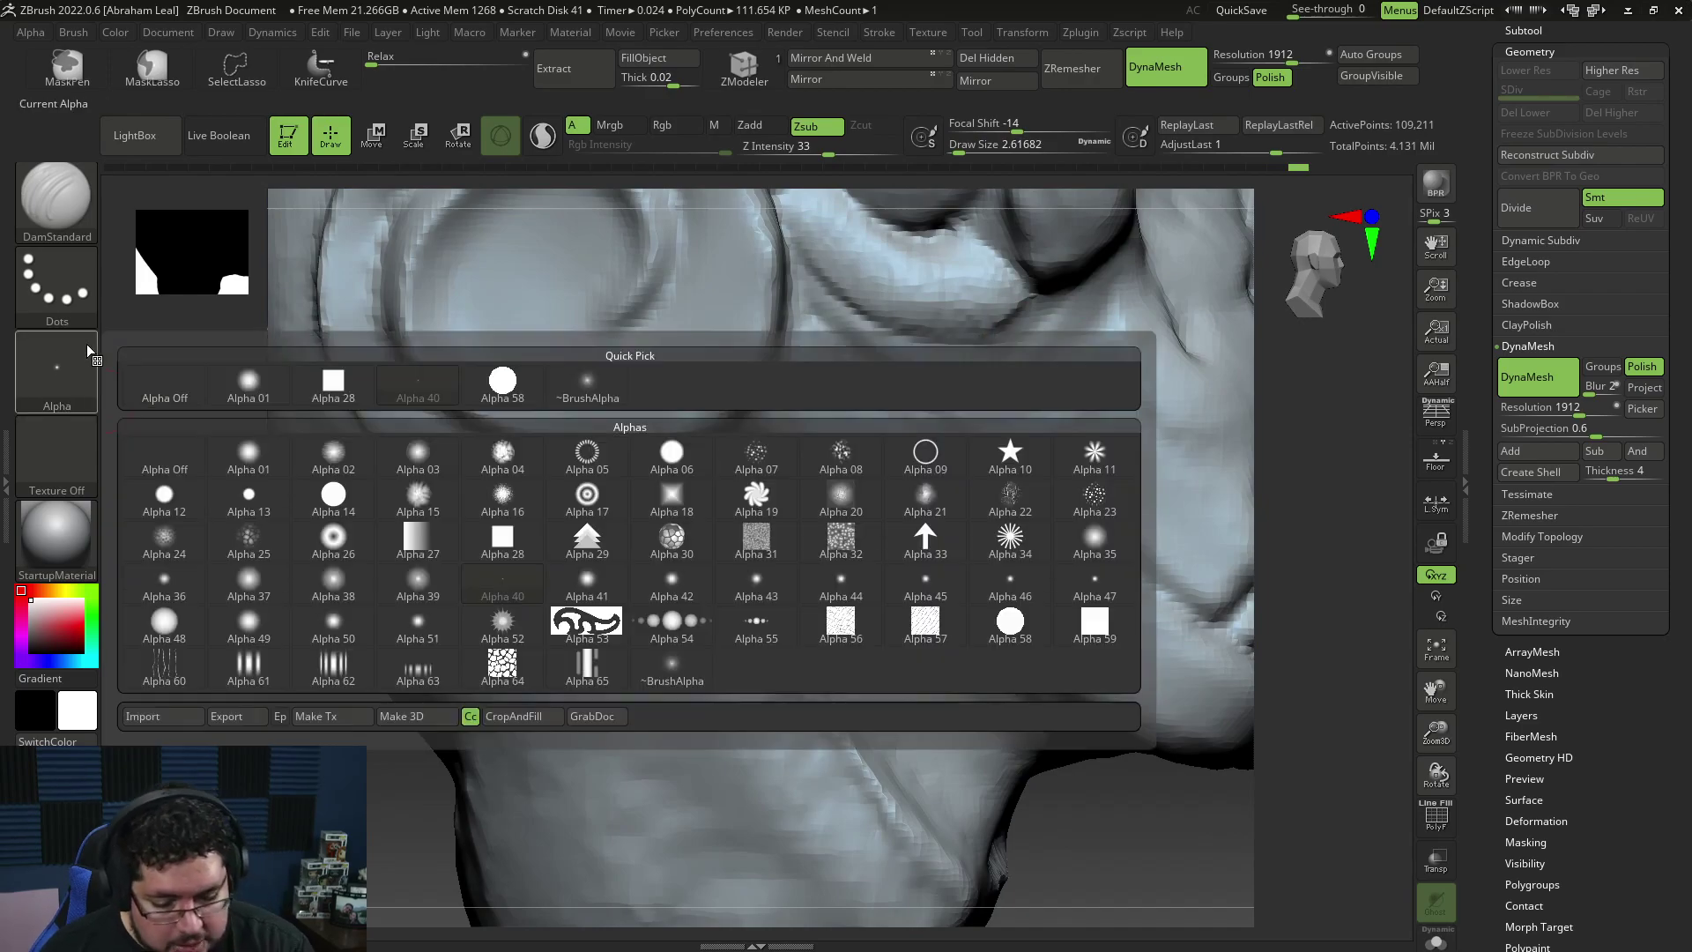
{"action": "left_click", "coordinate": [834, 589]}
{"action": "mouse_move", "coordinate": [919, 445]}
{"action": "left_mouse_down"}
{"action": "mouse_move", "coordinate": [867, 505]}
{"action": "mouse_move", "coordinate": [924, 426]}
{"action": "left_mouse_up"}
{"action": "mouse_move", "coordinate": [1021, 515]}
{"action": "left_mouse_down"}
{"action": "mouse_move", "coordinate": [965, 581]}
{"action": "mouse_move", "coordinate": [1021, 512]}
{"action": "left_mouse_up"}
{"action": "right_click_drag", "start_coordinate": [1190, 688], "coordinate": [1095, 637], "text": "alt"}
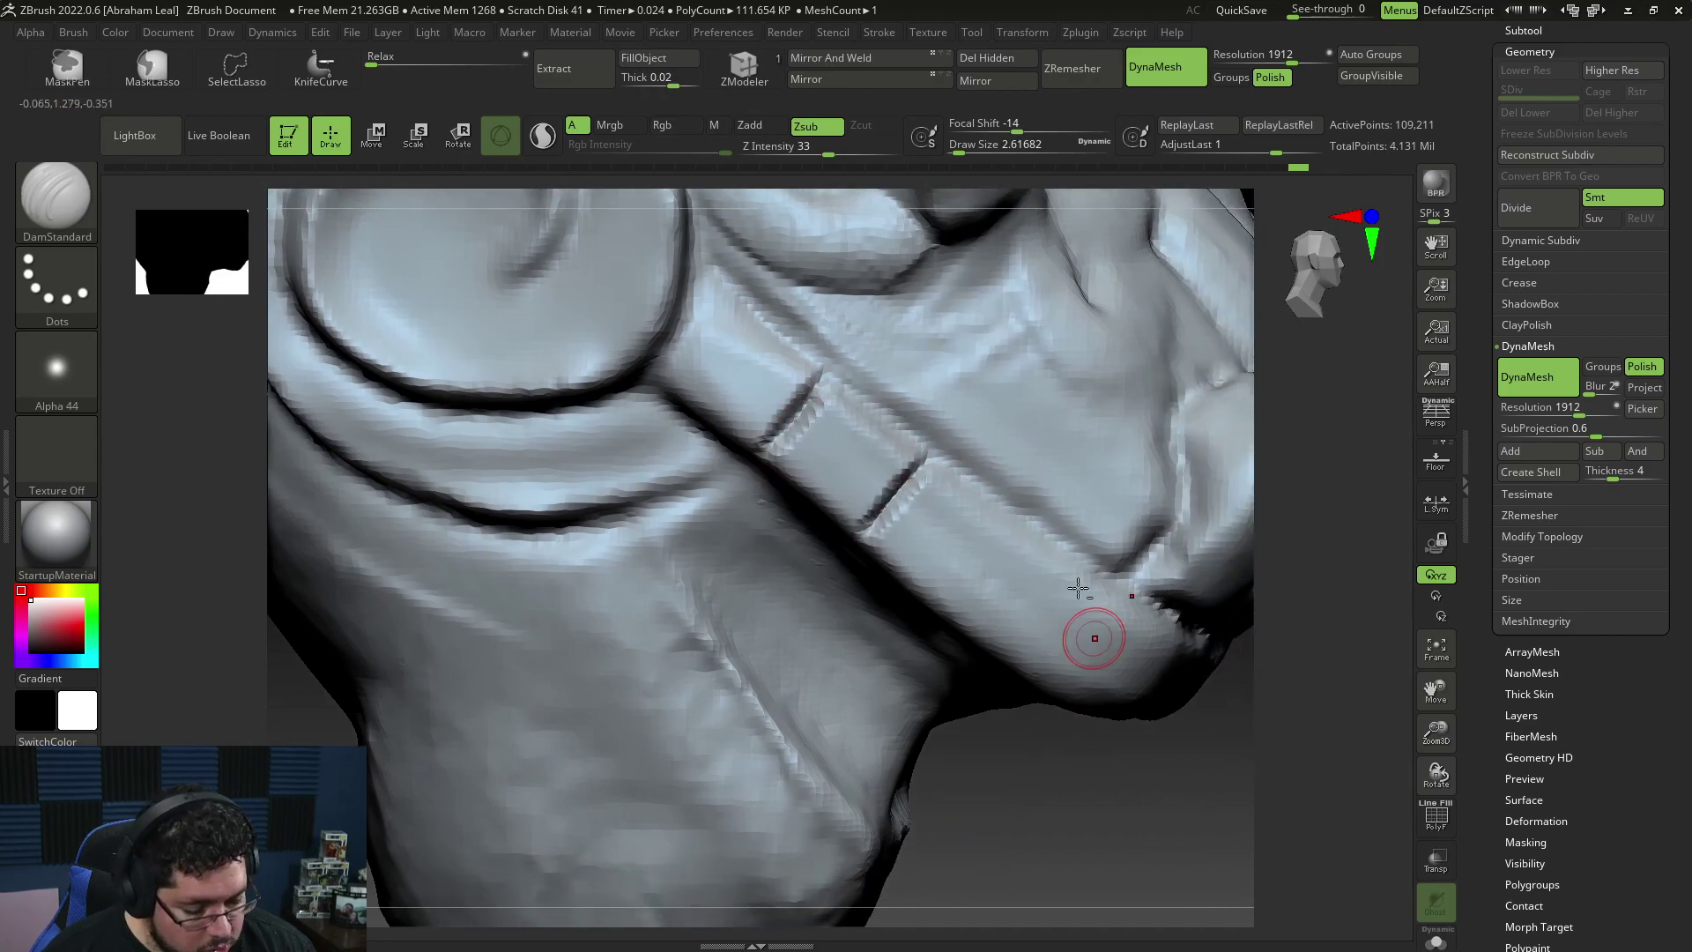
{"action": "mouse_move", "coordinate": [1028, 532]}
{"action": "left_mouse_down"}
{"action": "mouse_move", "coordinate": [941, 647]}
{"action": "mouse_move", "coordinate": [1045, 511]}
{"action": "left_mouse_up"}
Step: Continue the dividing grooves around the front of the upper lip and extend them over its underside edge
{"action": "mouse_move", "coordinate": [1058, 785]}
{"action": "right_mouse_down", "text": "ctrl"}
{"action": "mouse_move", "coordinate": [1081, 563]}
{"action": "mouse_move", "coordinate": [1140, 586]}
{"action": "mouse_move", "coordinate": [1054, 605]}
{"action": "mouse_move", "coordinate": [1069, 801]}
{"action": "mouse_move", "coordinate": [1108, 741]}
{"action": "mouse_move", "coordinate": [1146, 818]}
{"action": "mouse_move", "coordinate": [1028, 809]}
{"action": "mouse_move", "coordinate": [1146, 670]}
{"action": "mouse_move", "coordinate": [1283, 607]}
{"action": "mouse_move", "coordinate": [1155, 628]}
{"action": "right_mouse_up", "text": "ctrl"}
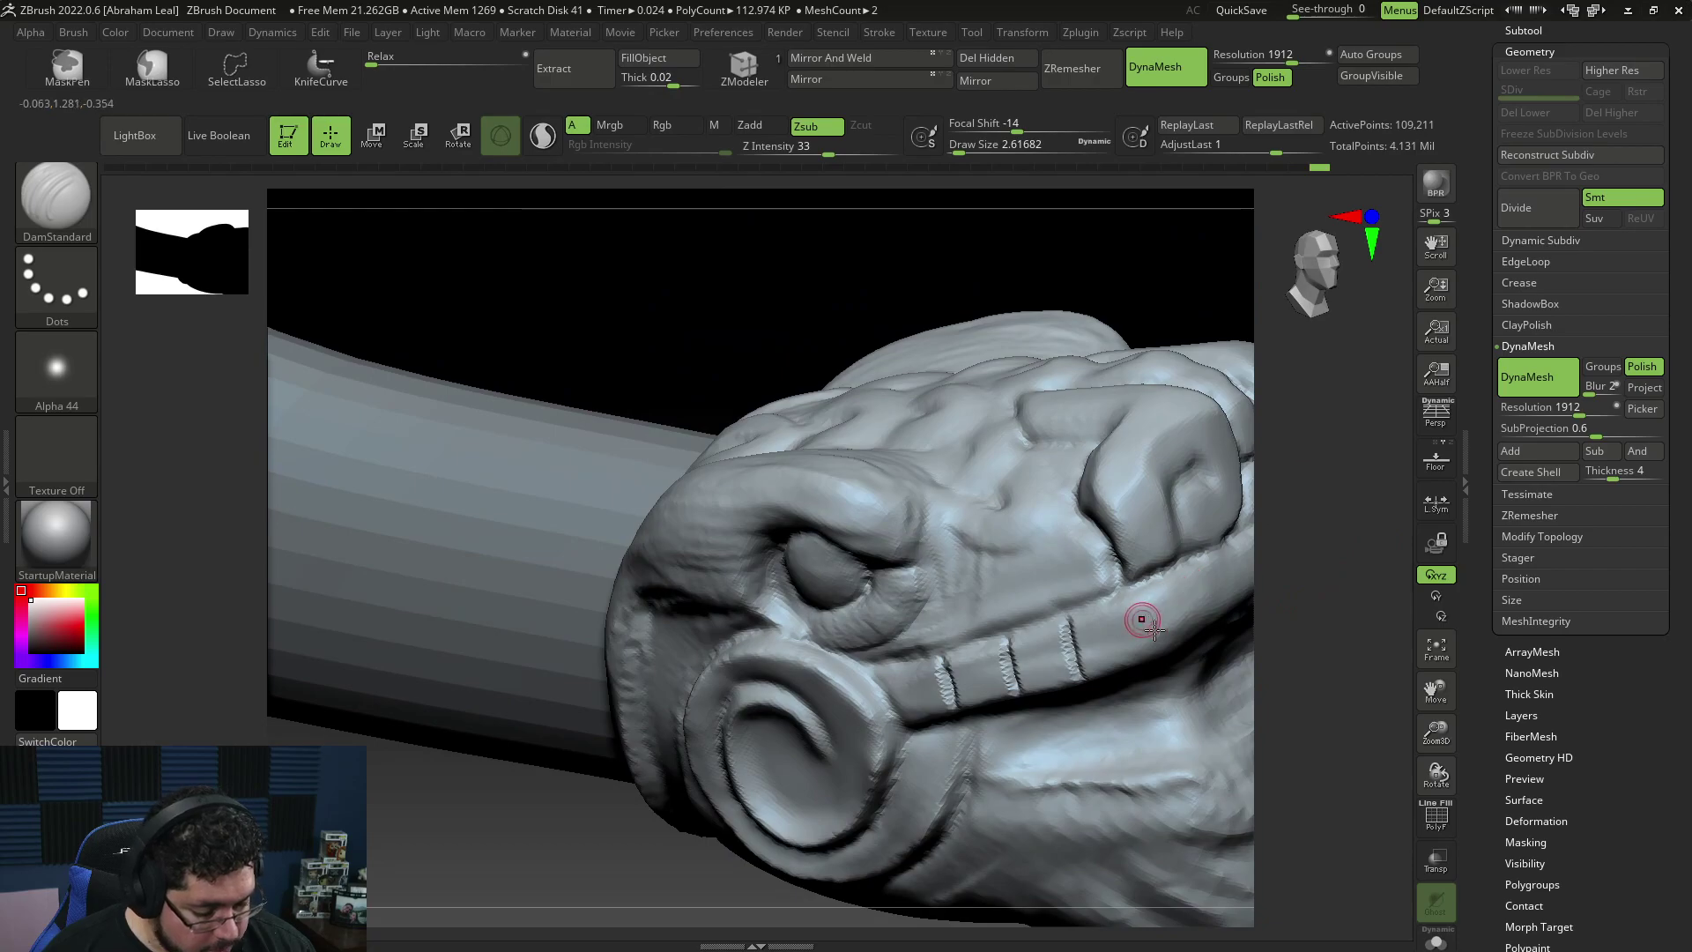
{"action": "right_click_drag", "start_coordinate": [1321, 581], "coordinate": [1163, 623]}
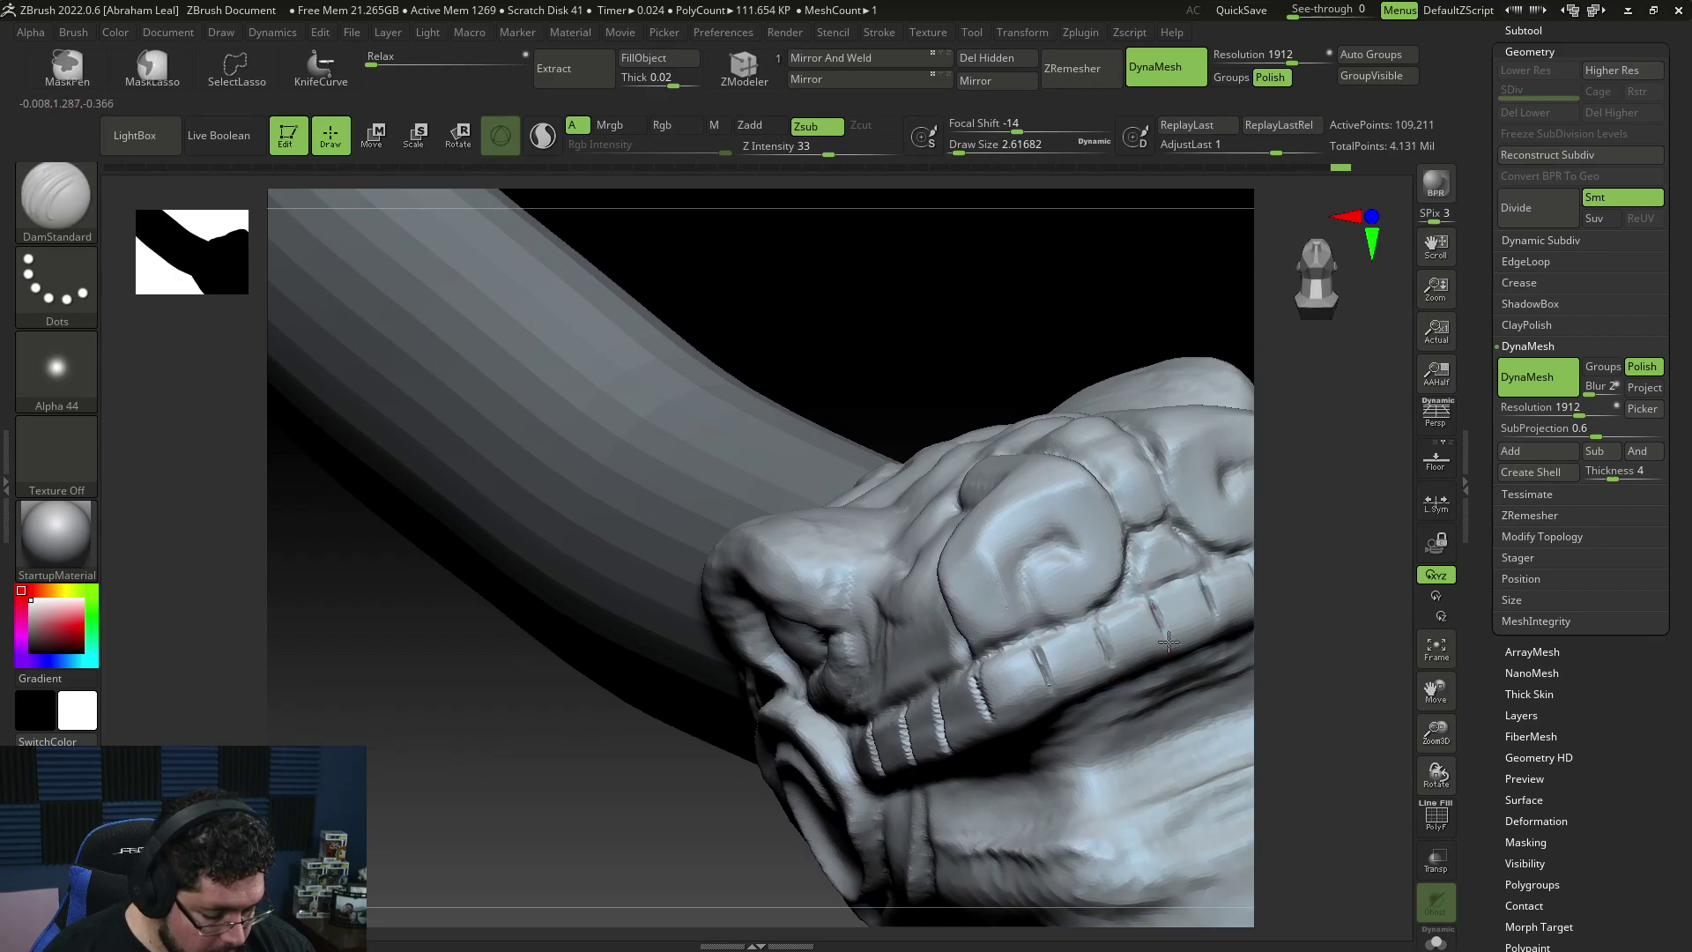
{"action": "right_click_drag", "start_coordinate": [1298, 637], "coordinate": [1183, 547]}
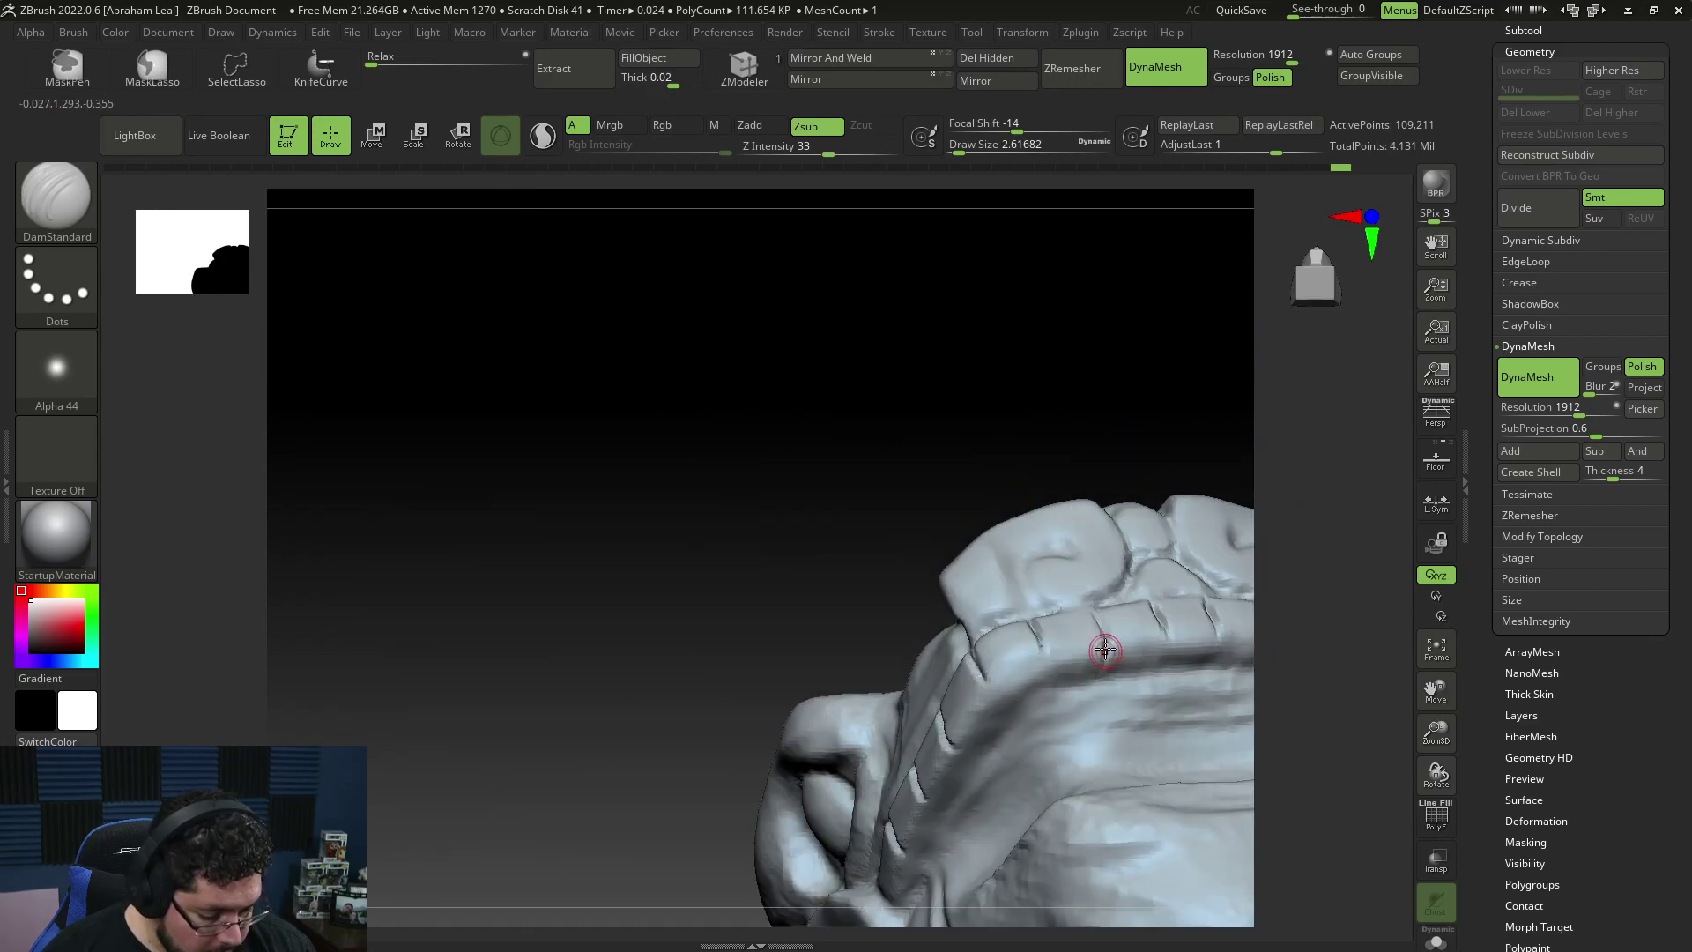
{"action": "right_click_drag", "start_coordinate": [1311, 515], "coordinate": [1006, 687]}
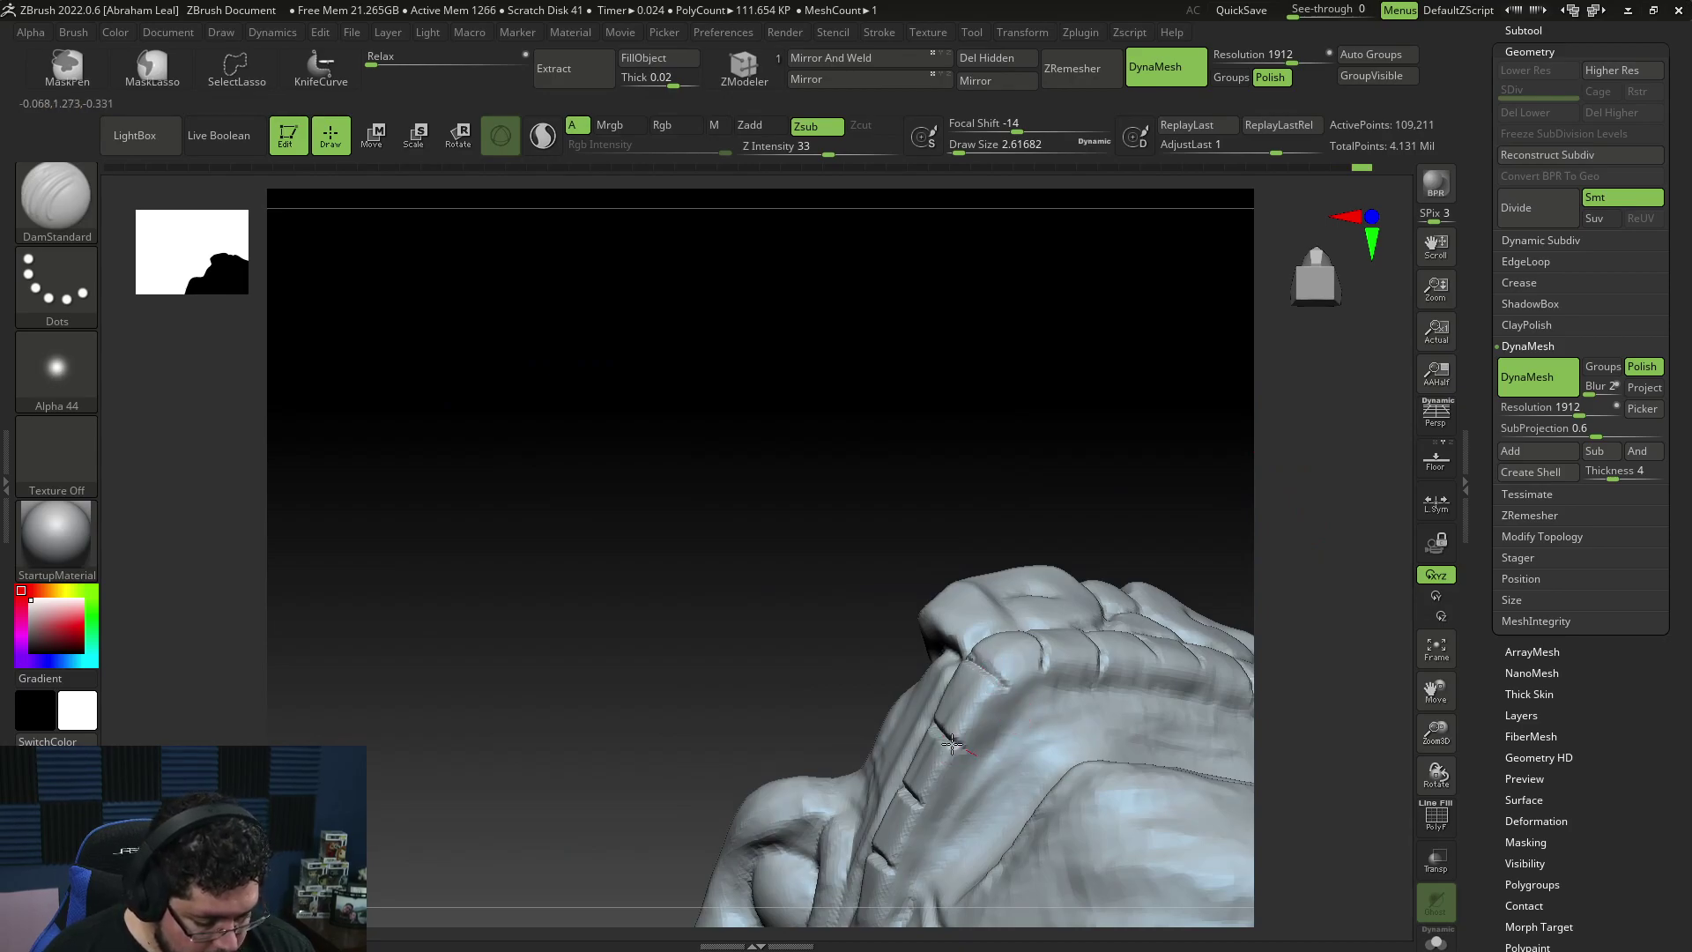
{"action": "right_click_drag", "start_coordinate": [1268, 641], "coordinate": [950, 646]}
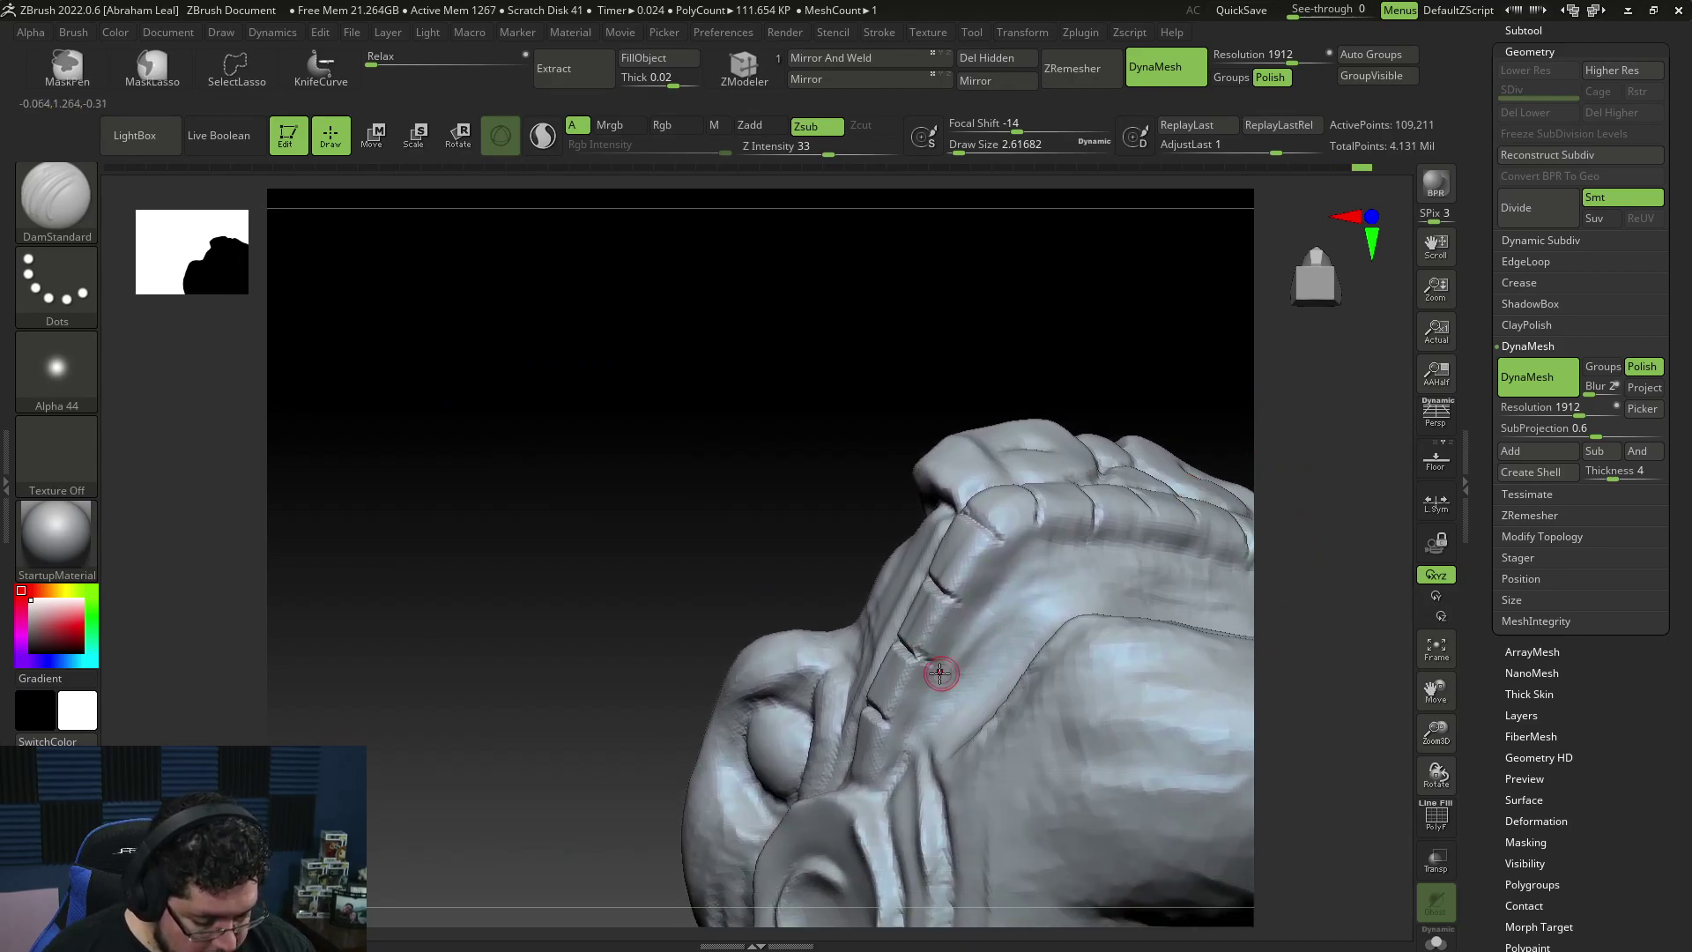
{"action": "right_click_drag", "start_coordinate": [1284, 572], "coordinate": [1238, 737]}
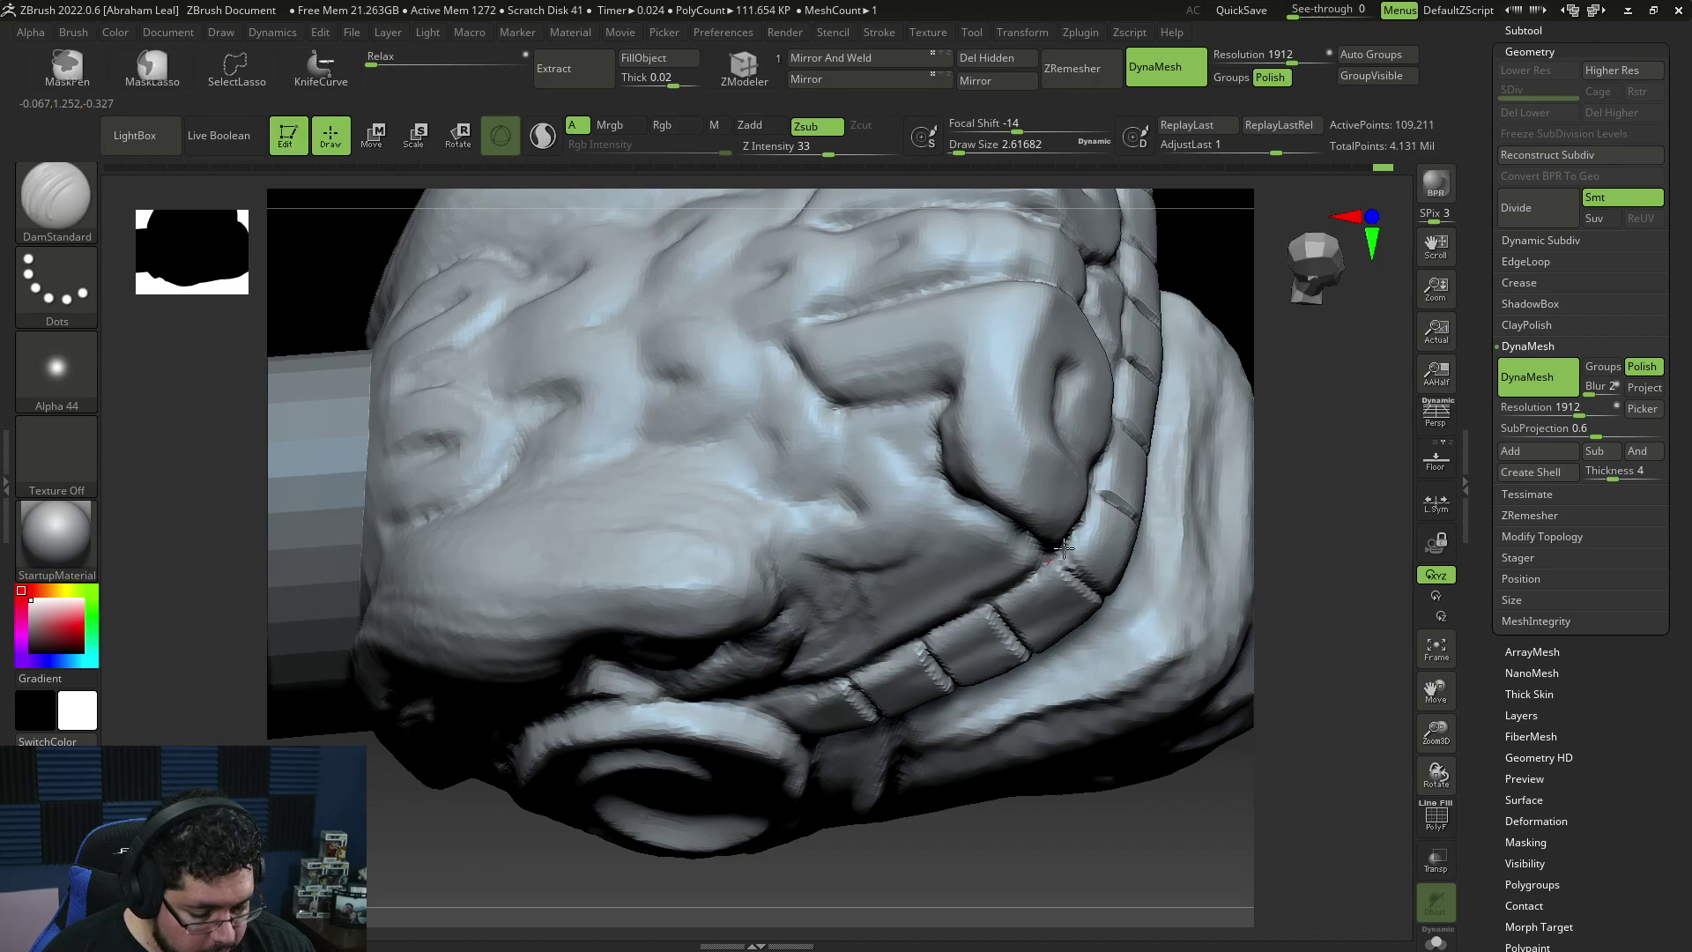
Step: Restore DamStandard's own brush alpha with draw size about 5 and intensity 1, and touch up the crease behind the eye
{"action": "key", "text": "f"}
{"action": "mouse_move", "coordinate": [1235, 585]}
{"action": "right_mouse_down"}
{"action": "mouse_move", "coordinate": [1247, 555]}
{"action": "mouse_move", "coordinate": [1177, 575]}
{"action": "mouse_move", "coordinate": [1186, 487]}
{"action": "mouse_move", "coordinate": [1252, 599]}
{"action": "right_mouse_up"}
{"action": "key", "text": "space"}
{"action": "left_click_drag", "start_coordinate": [1190, 539], "coordinate": [1199, 539]}
{"action": "key", "text": "space"}
{"action": "left_click", "coordinate": [784, 716]}
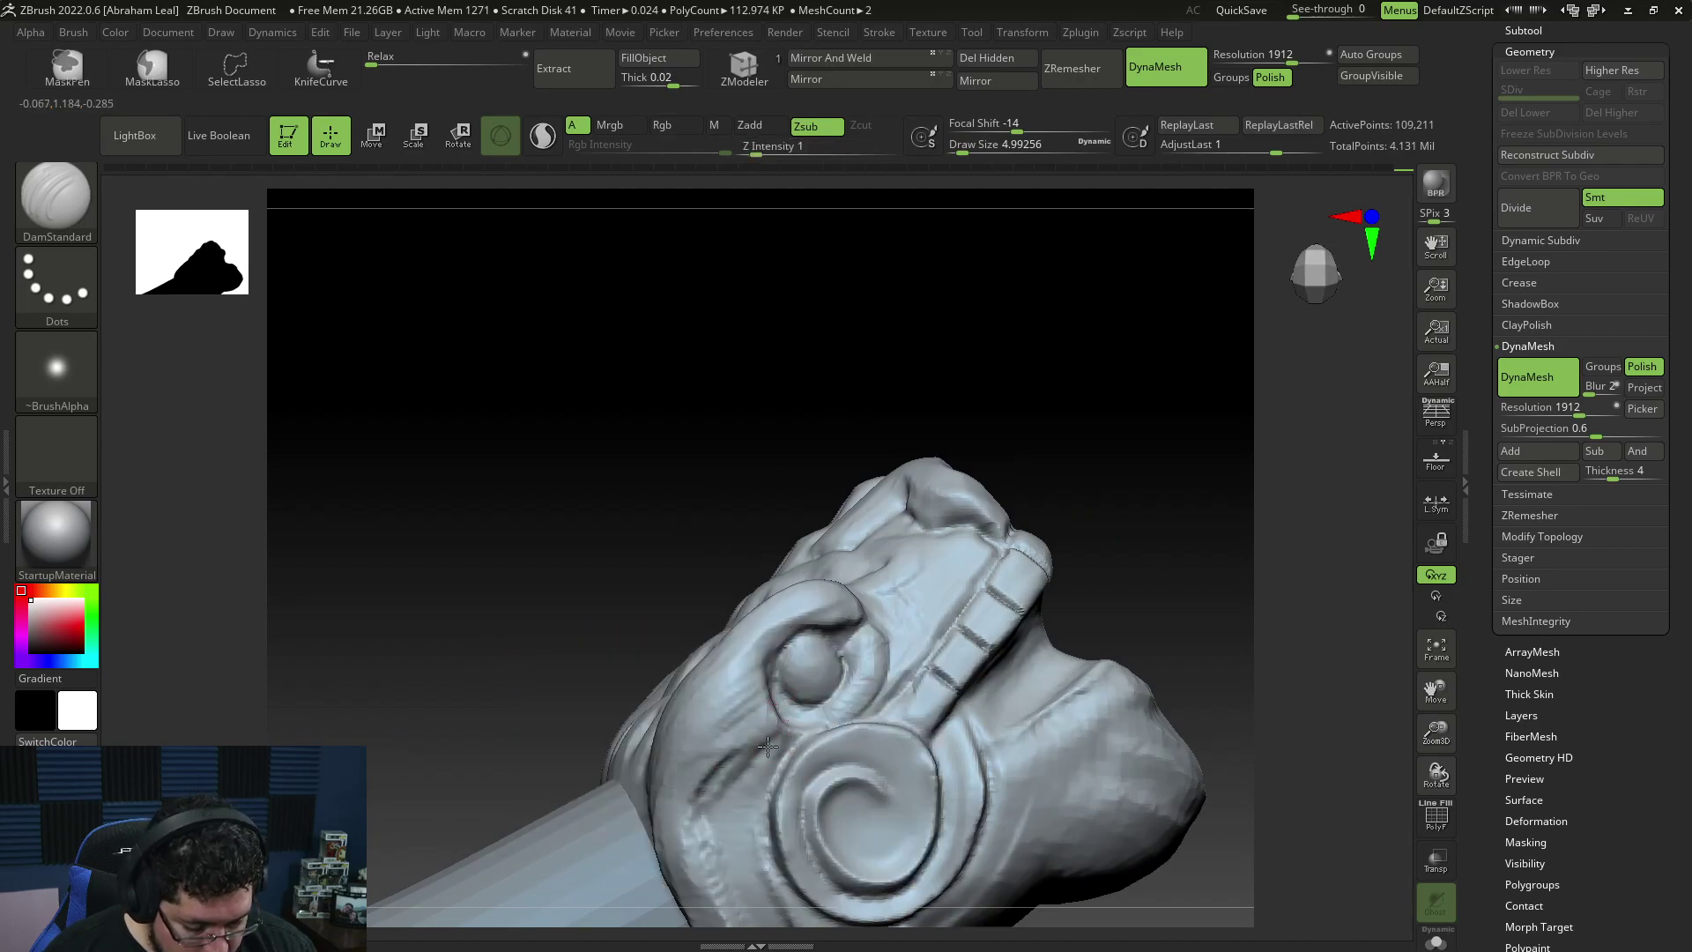
Step: Build up the form behind the eye, along the crease beside the spiral disc, with ClayBuildup at intensity 4
{"action": "key", "text": "b"}
{"action": "key", "text": "c"}
{"action": "key", "text": "b"}
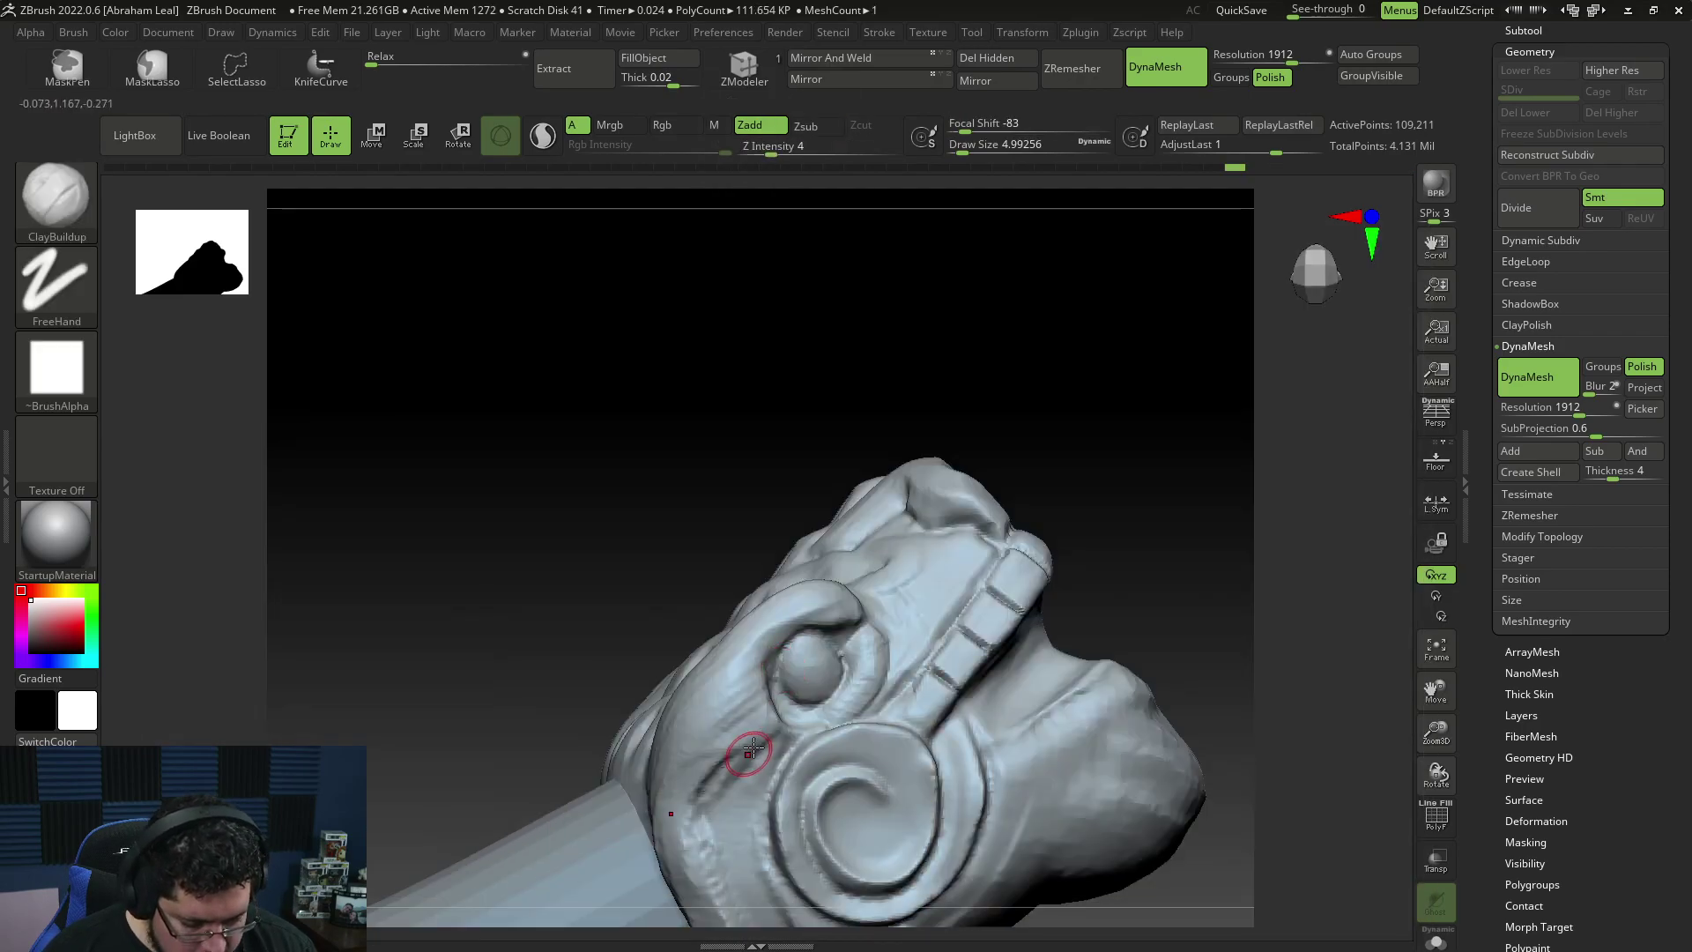
{"action": "key", "text": "space"}
{"action": "mouse_move", "coordinate": [768, 638]}
{"action": "left_mouse_down"}
{"action": "mouse_move", "coordinate": [791, 624]}
{"action": "mouse_move", "coordinate": [761, 647]}
{"action": "left_mouse_up"}
{"action": "key", "text": "space"}
{"action": "key", "text": "space"}
{"action": "left_click_drag", "start_coordinate": [759, 715], "coordinate": [705, 794]}
Step: Extend the brow ridge into a raised band running back toward the neck with ClayBuildup at draw size about 6.6
{"action": "left_click_drag", "start_coordinate": [1190, 573], "coordinate": [1225, 415], "text": "alt"}
{"action": "mouse_move", "coordinate": [781, 604]}
{"action": "left_mouse_down"}
{"action": "mouse_move", "coordinate": [734, 663]}
{"action": "mouse_move", "coordinate": [734, 729]}
{"action": "left_mouse_up"}
{"action": "left_click_drag", "start_coordinate": [748, 622], "coordinate": [722, 713]}
{"action": "mouse_move", "coordinate": [1102, 423]}
{"action": "left_mouse_down"}
{"action": "mouse_move", "coordinate": [1186, 416]}
{"action": "mouse_move", "coordinate": [1196, 349]}
{"action": "left_mouse_up"}
{"action": "left_click_drag", "start_coordinate": [703, 637], "coordinate": [696, 759]}
Step: Switch to the browser's Kukulkan statue images, examine the feather-crowned serpent head photo, and return to ZBrush
{"action": "key", "text": "alt+Tab"}
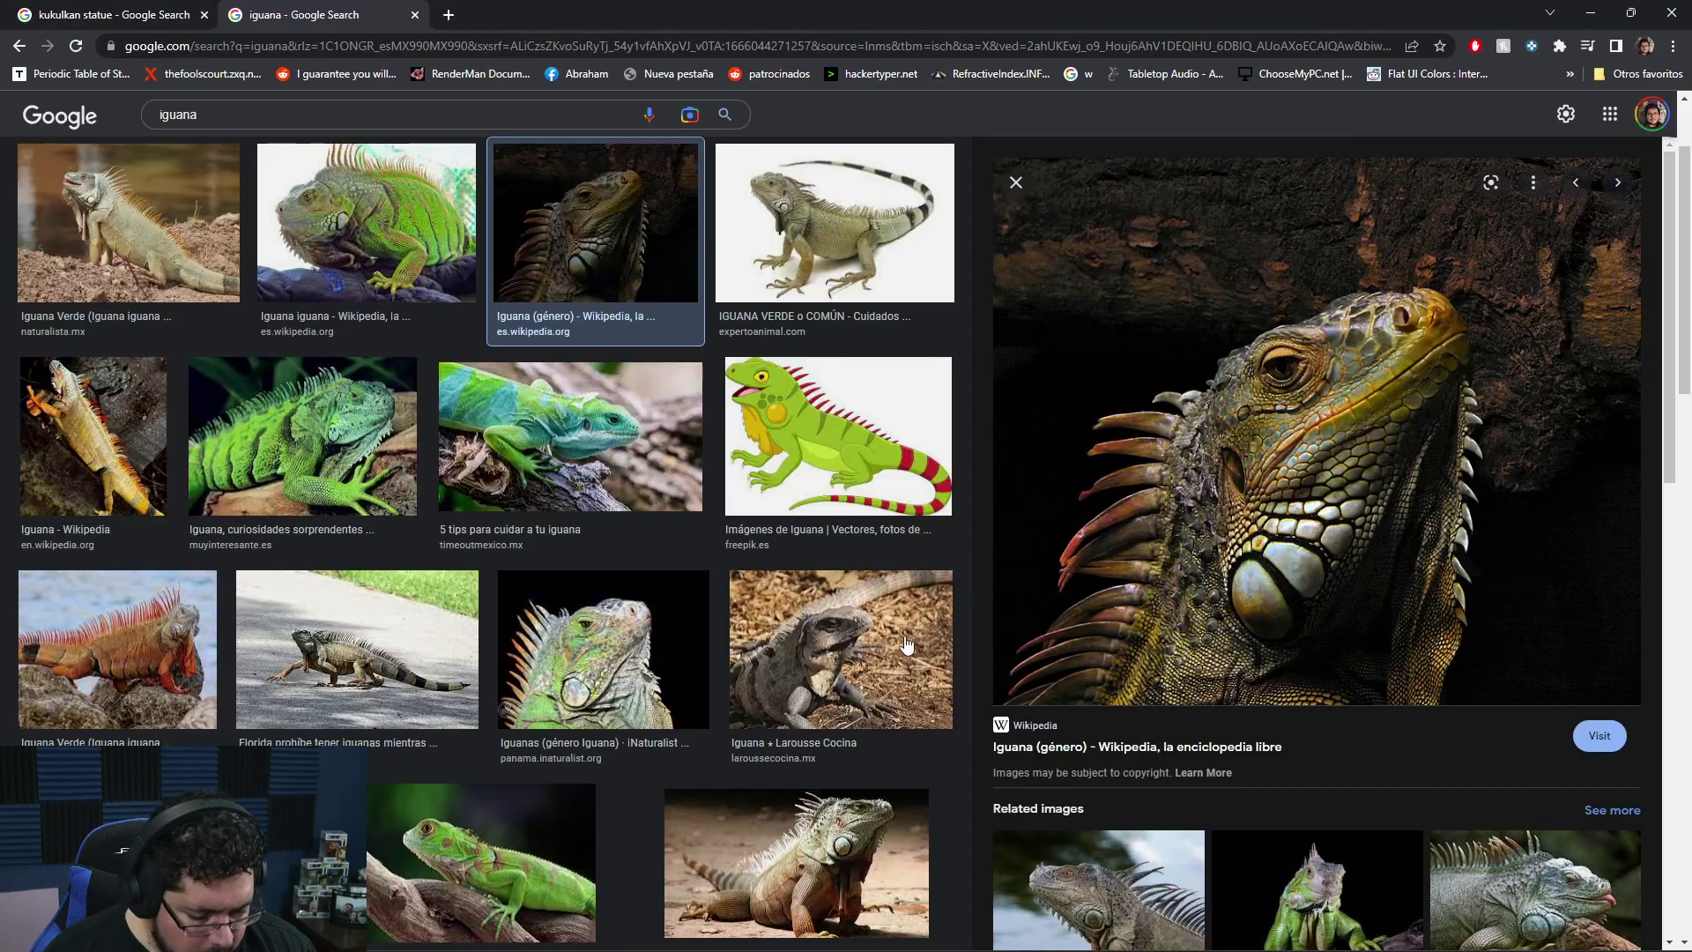
{"action": "left_click", "coordinate": [172, 25]}
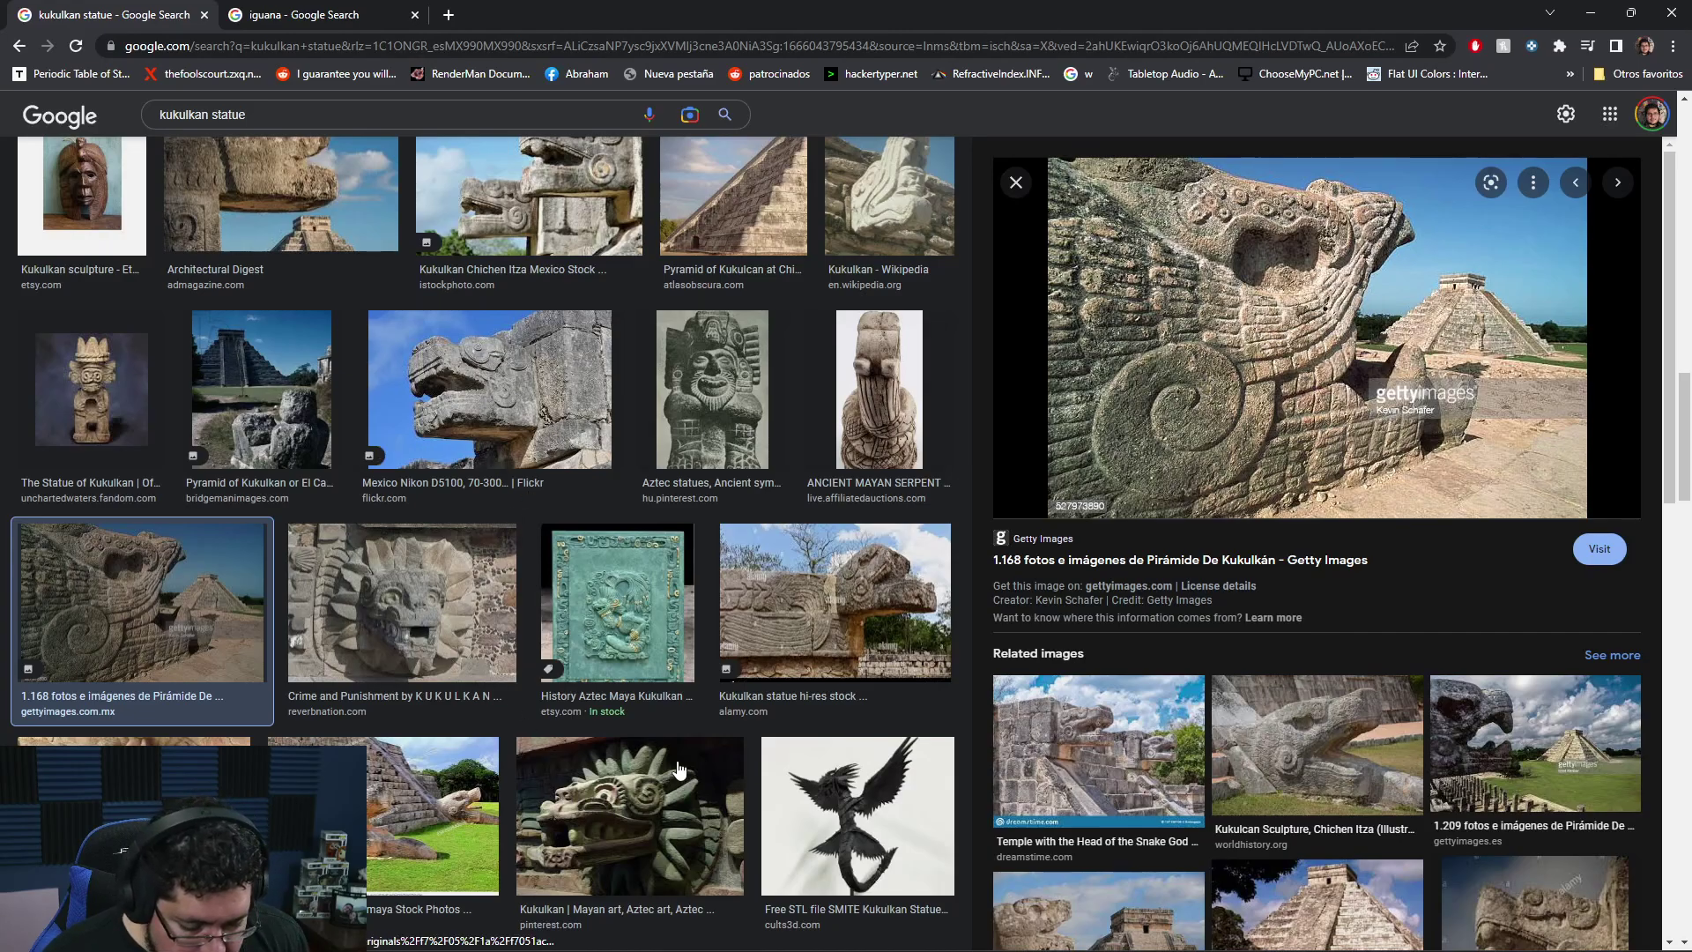
{"action": "scroll", "coordinate": [623, 797], "scroll_direction": "down", "scroll_amount": 3}
{"action": "left_click", "coordinate": [619, 542]}
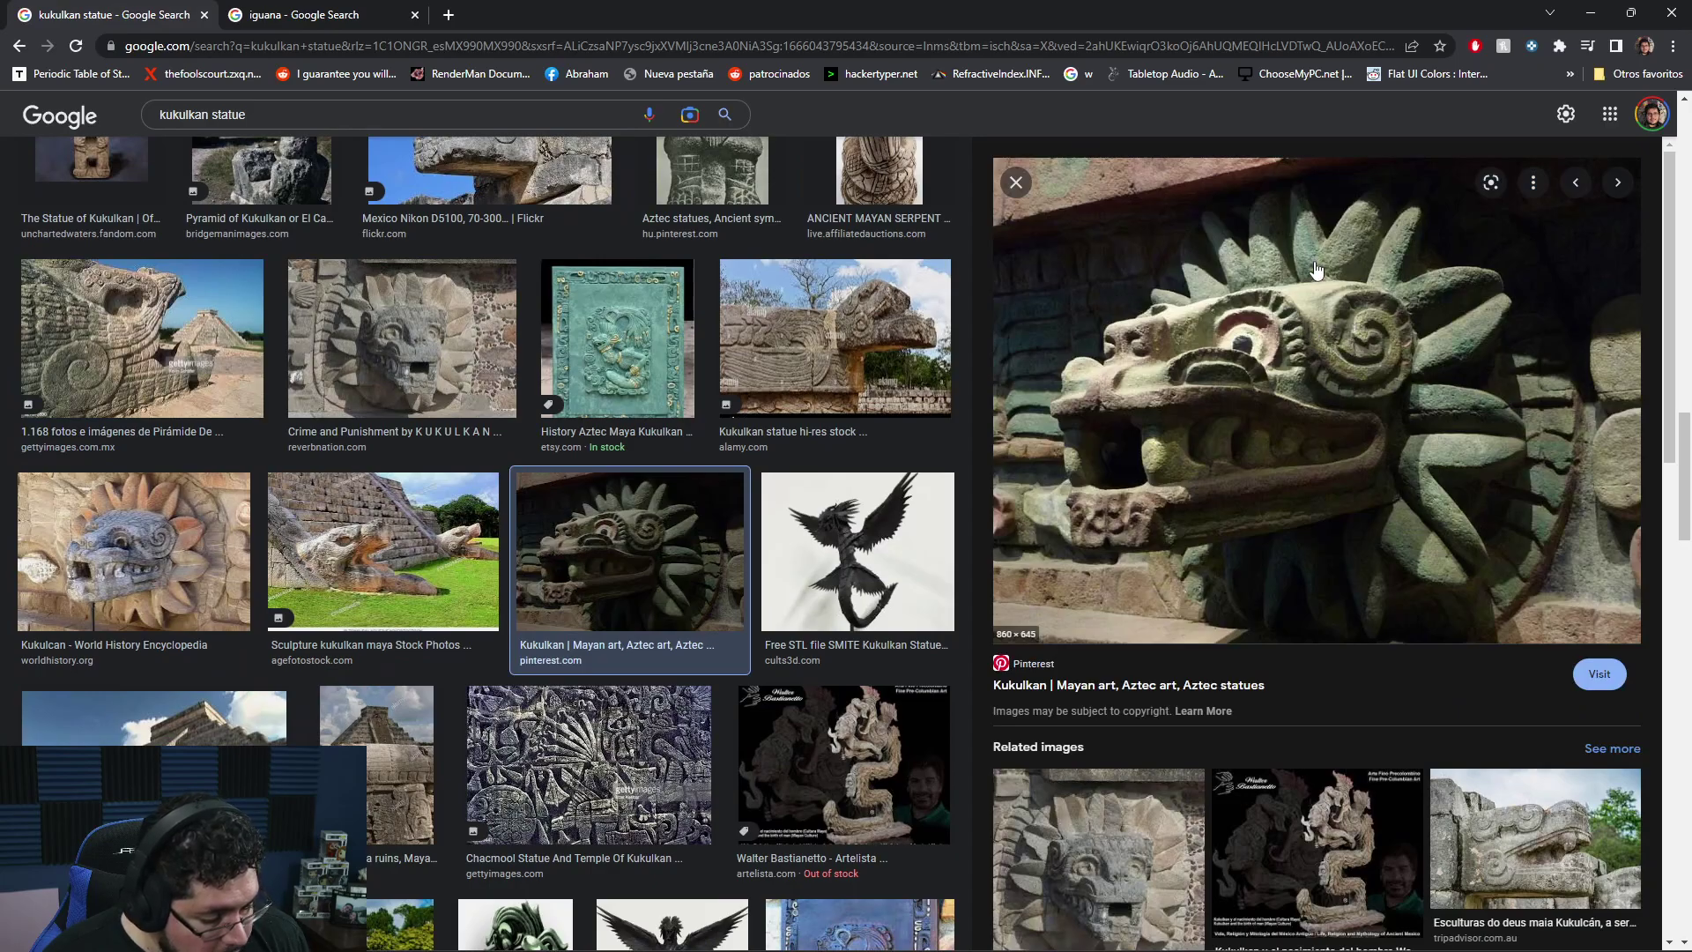
{"action": "key", "text": "alt+Tab"}
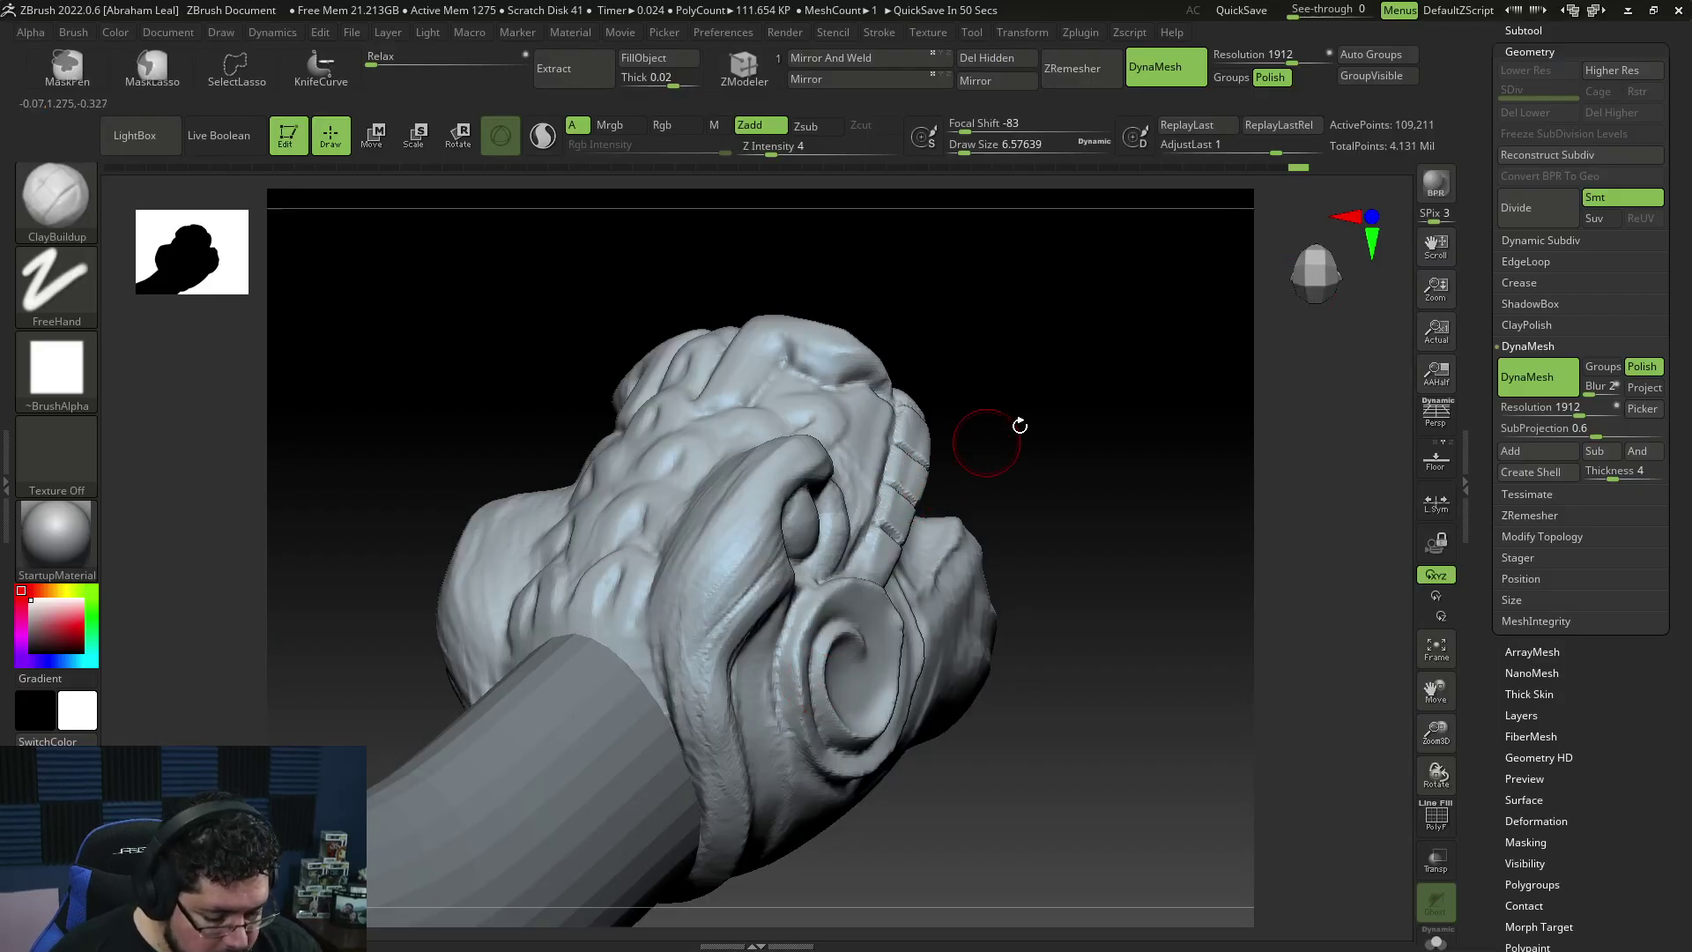
Step: Carve a groove behind the eye between the brow band and the spiral disc with ClayBuildup at draw size about 8.4
{"action": "left_click_drag", "start_coordinate": [1020, 426], "coordinate": [940, 396]}
{"action": "key", "text": "space"}
{"action": "key", "text": "space"}
{"action": "left_click_drag", "start_coordinate": [816, 522], "coordinate": [808, 522]}
{"action": "right_click_drag", "start_coordinate": [809, 520], "coordinate": [747, 529]}
{"action": "key", "text": "space"}
{"action": "left_click_drag", "start_coordinate": [749, 525], "coordinate": [755, 525]}
{"action": "key", "text": "space"}
{"action": "left_click_drag", "start_coordinate": [730, 583], "coordinate": [767, 540], "text": "alt"}
{"action": "left_click_drag", "start_coordinate": [725, 622], "coordinate": [768, 535], "text": "alt"}
{"action": "left_click_drag", "start_coordinate": [735, 613], "coordinate": [732, 668], "text": "alt"}
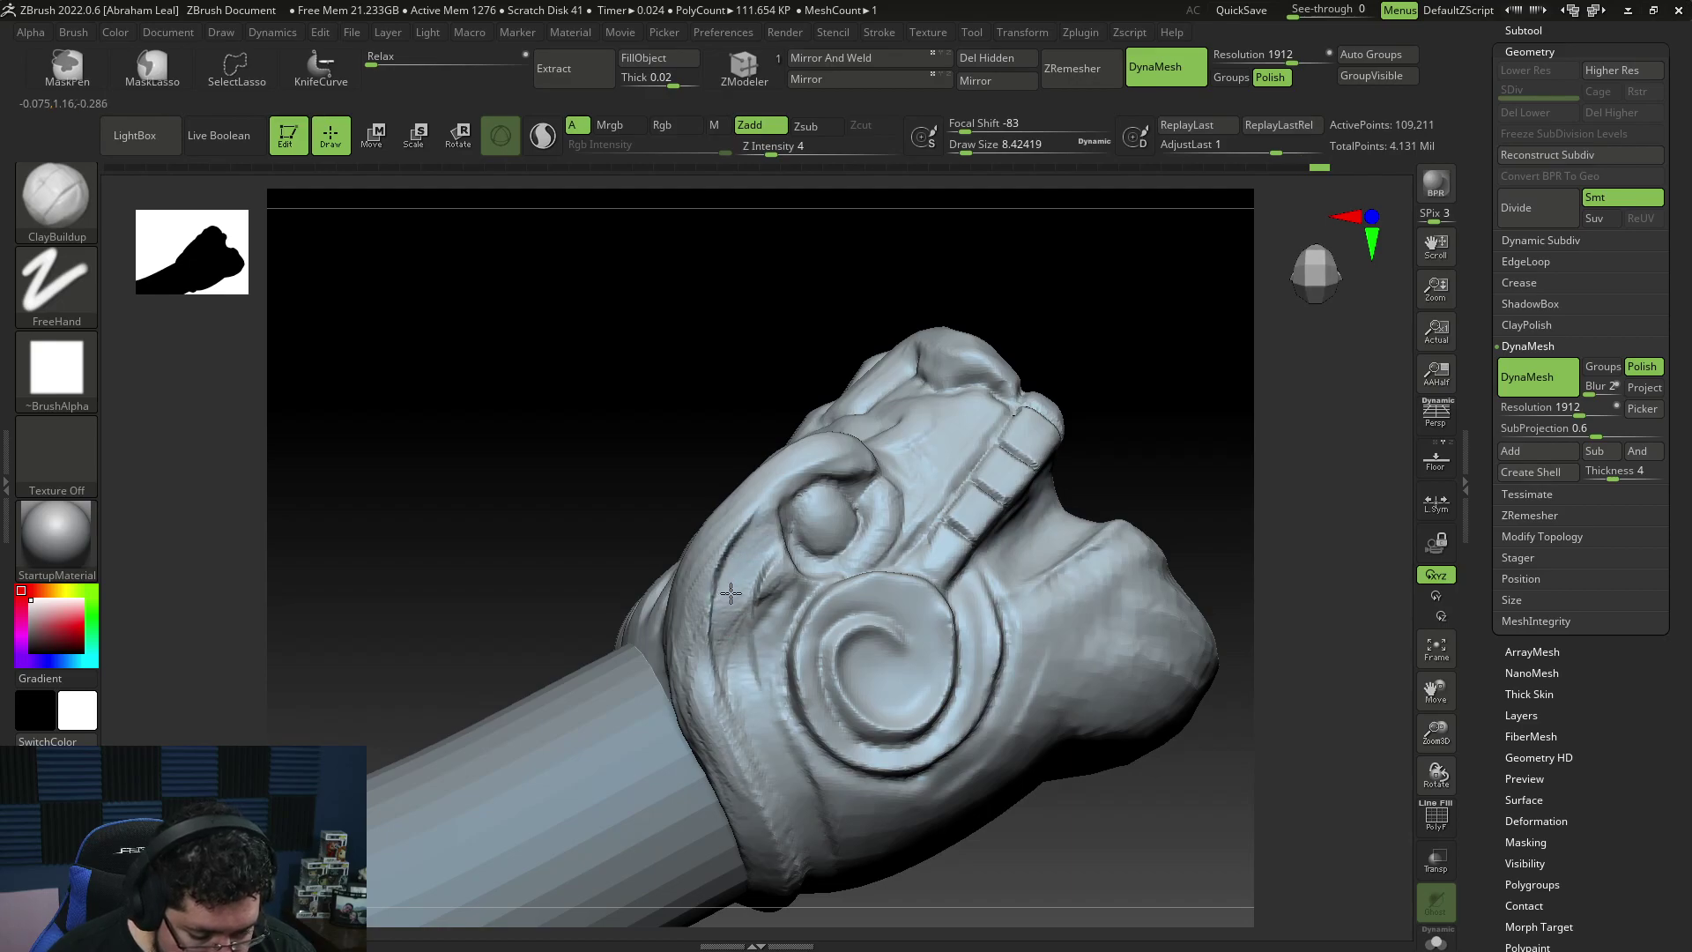
Step: Build up the raised brow band from the eye down to the back of the jaw with ClayBuildup
{"action": "left_click_drag", "start_coordinate": [776, 529], "coordinate": [742, 561]}
{"action": "left_click_drag", "start_coordinate": [732, 646], "coordinate": [753, 702]}
{"action": "mouse_move", "coordinate": [918, 912]}
{"action": "left_mouse_down", "text": "alt"}
{"action": "mouse_move", "coordinate": [896, 778]}
{"action": "mouse_move", "coordinate": [816, 687]}
{"action": "left_mouse_up", "text": "alt"}
{"action": "left_click_drag", "start_coordinate": [702, 551], "coordinate": [773, 706]}
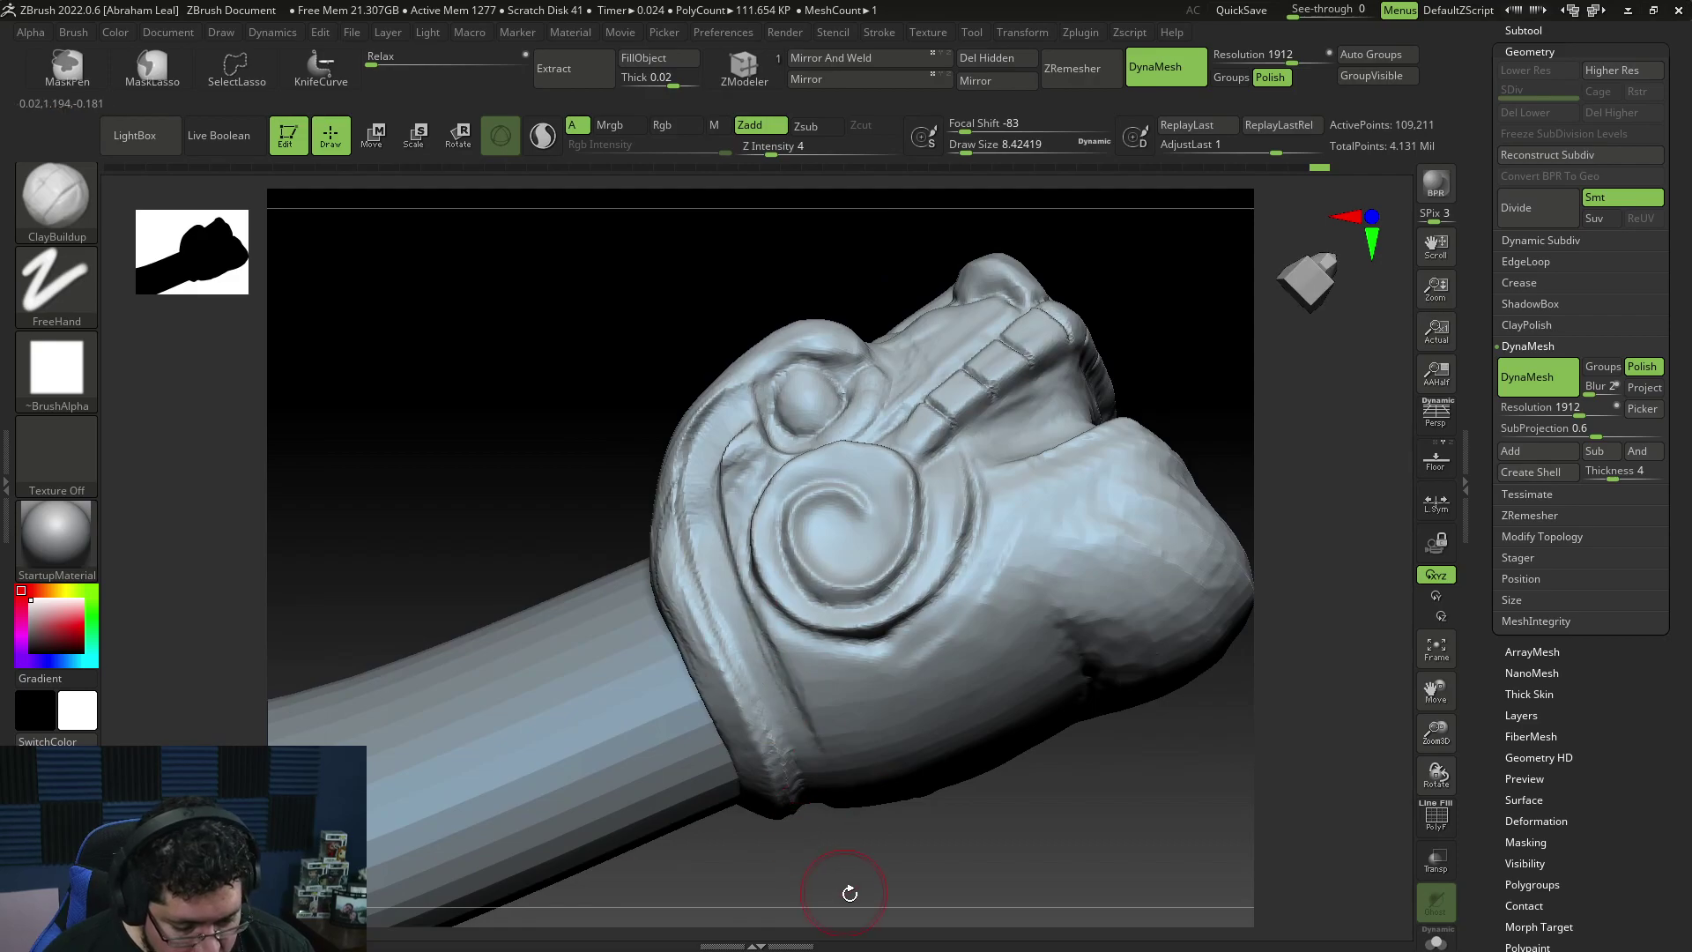
Step: Deepen the groove beside the brow band toward the jaw, thicken the band along the neck, and smooth its surface
{"action": "left_click_drag", "start_coordinate": [850, 893], "coordinate": [832, 776]}
{"action": "mouse_move", "coordinate": [748, 615]}
{"action": "left_mouse_down", "text": "alt"}
{"action": "mouse_move", "coordinate": [801, 748]}
{"action": "mouse_move", "coordinate": [815, 816]}
{"action": "mouse_move", "coordinate": [766, 635]}
{"action": "mouse_move", "coordinate": [802, 831]}
{"action": "left_mouse_up", "text": "alt"}
{"action": "left_click_drag", "start_coordinate": [684, 592], "coordinate": [760, 793], "text": "alt"}
{"action": "mouse_move", "coordinate": [589, 501]}
{"action": "left_mouse_down"}
{"action": "mouse_move", "coordinate": [570, 695]}
{"action": "mouse_move", "coordinate": [595, 532]}
{"action": "mouse_move", "coordinate": [689, 639]}
{"action": "left_mouse_up"}
{"action": "mouse_move", "coordinate": [588, 516]}
{"action": "left_mouse_down"}
{"action": "mouse_move", "coordinate": [627, 601]}
{"action": "mouse_move", "coordinate": [692, 665]}
{"action": "left_mouse_up"}
{"action": "key", "text": "shift"}
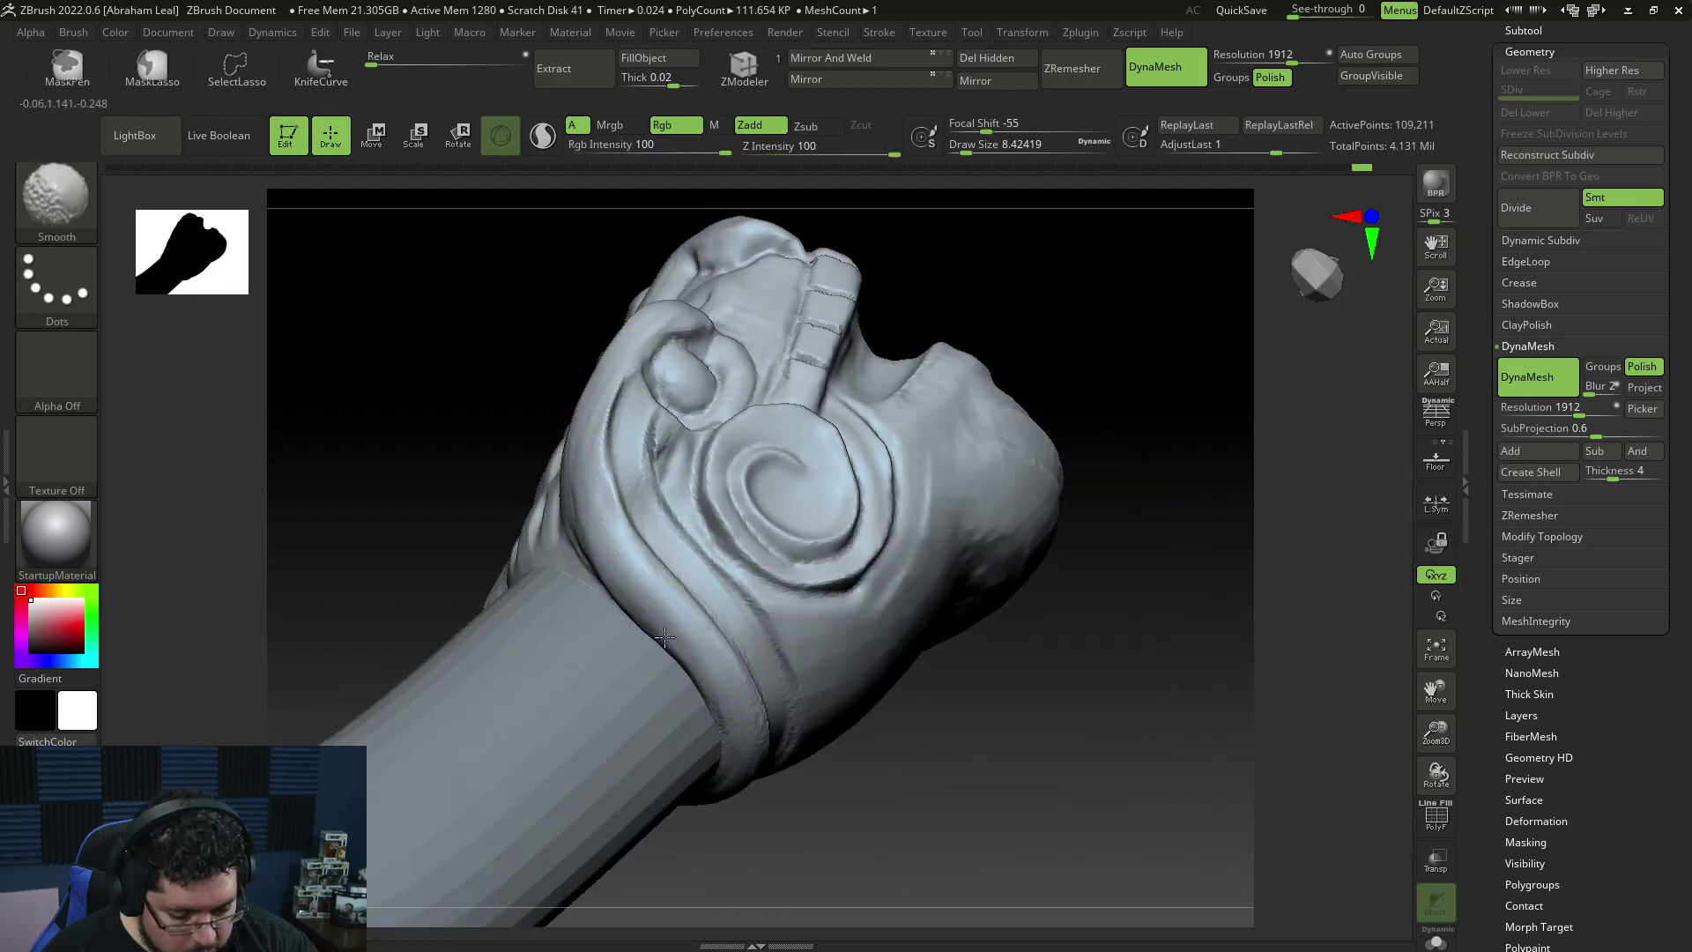
{"action": "mouse_move", "coordinate": [591, 416]}
{"action": "left_mouse_down"}
{"action": "mouse_move", "coordinate": [597, 561]}
{"action": "mouse_move", "coordinate": [615, 490]}
{"action": "left_mouse_up"}
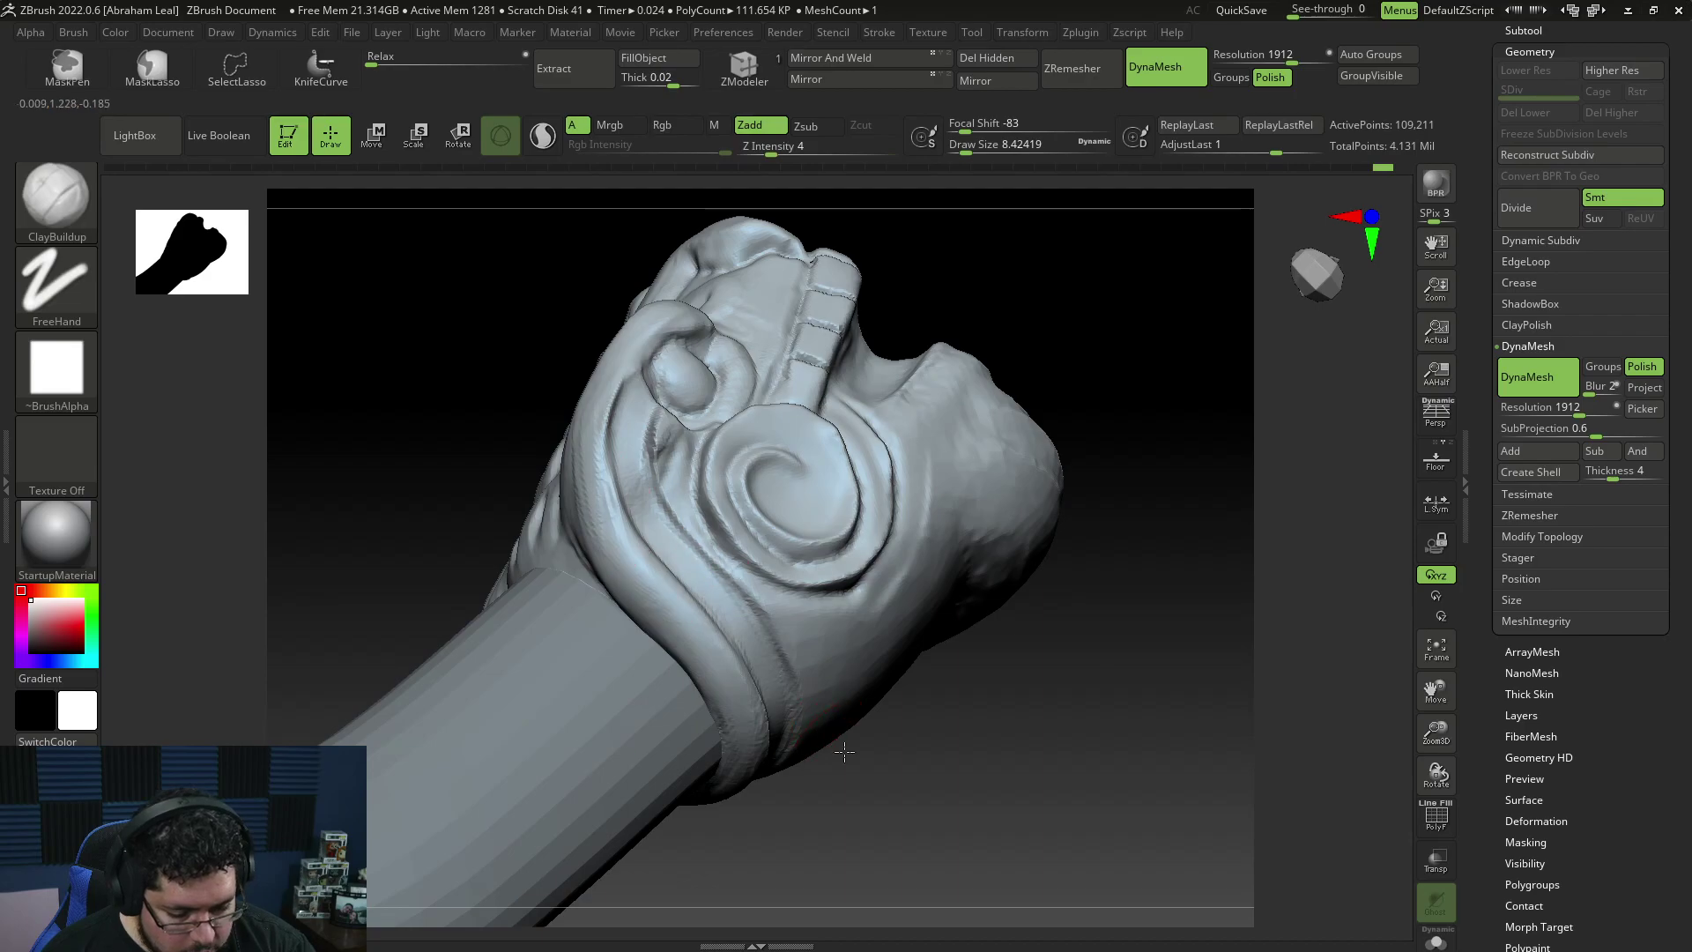
Step: Try further clay strokes on the brow band near the neck and undo the last strokes
{"action": "left_click_drag", "start_coordinate": [843, 755], "coordinate": [1022, 755]}
{"action": "left_click_drag", "start_coordinate": [563, 443], "coordinate": [605, 519]}
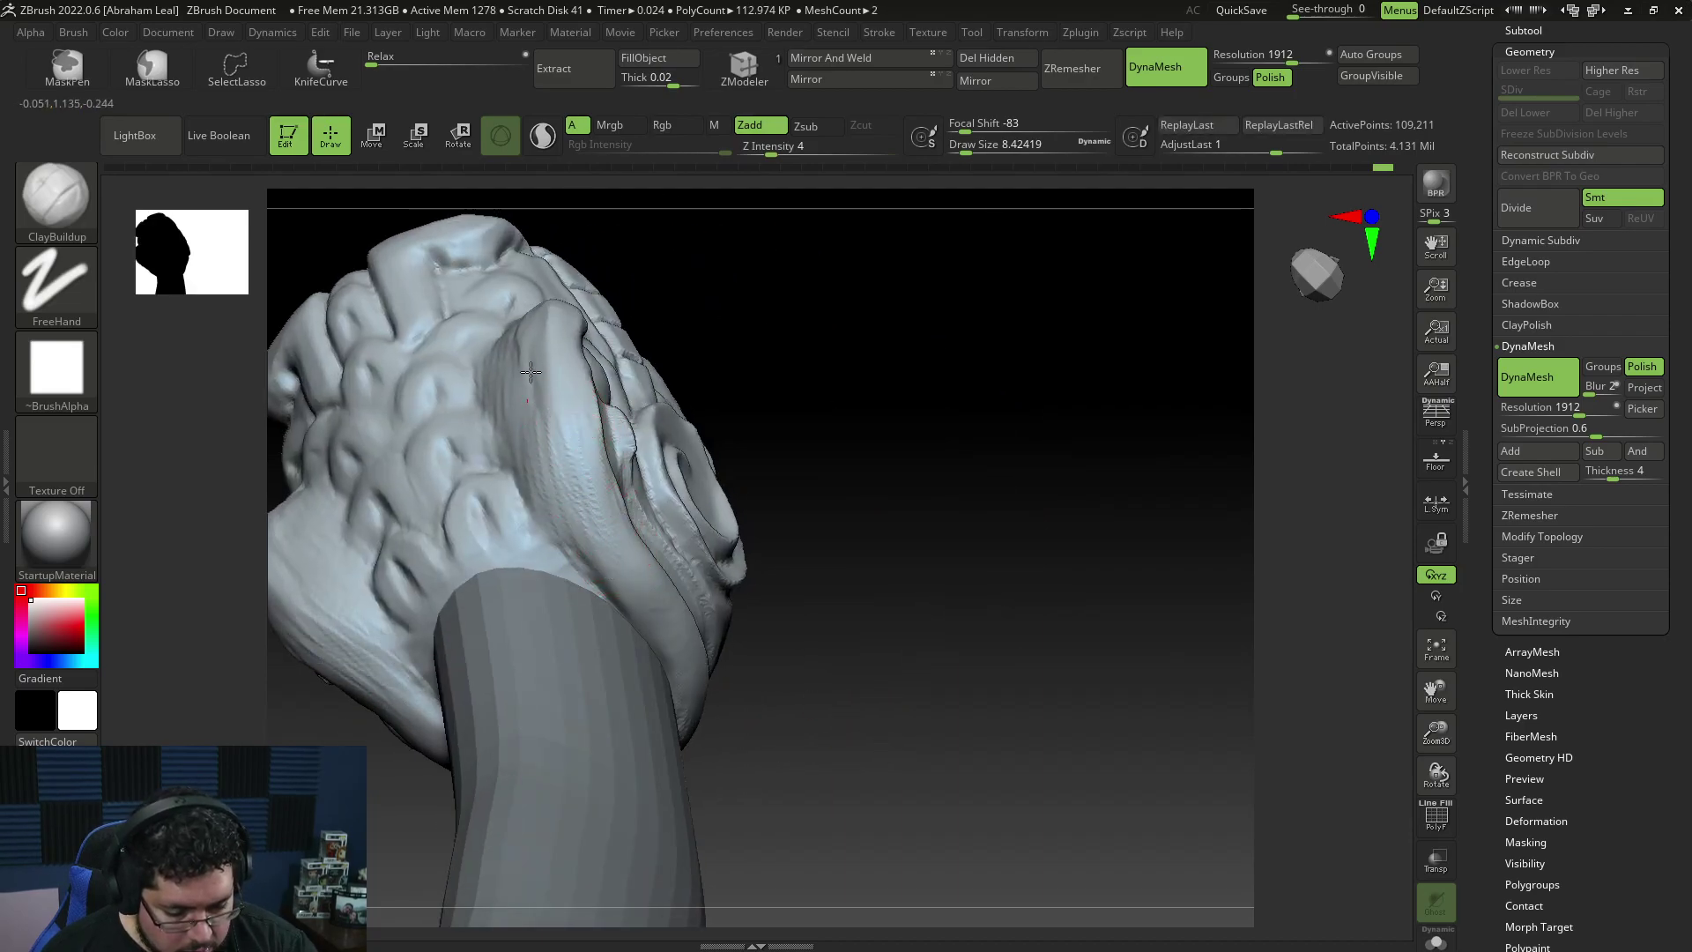
{"action": "key", "text": "ctrl+z"}
{"action": "key", "text": "ctrl+z"}
{"action": "key", "text": "ctrl+z"}
{"action": "key", "text": "ctrl+z"}
{"action": "key", "text": "ctrl+z"}
{"action": "key", "text": "ctrl+z"}
{"action": "left_click_drag", "start_coordinate": [785, 361], "coordinate": [661, 323]}
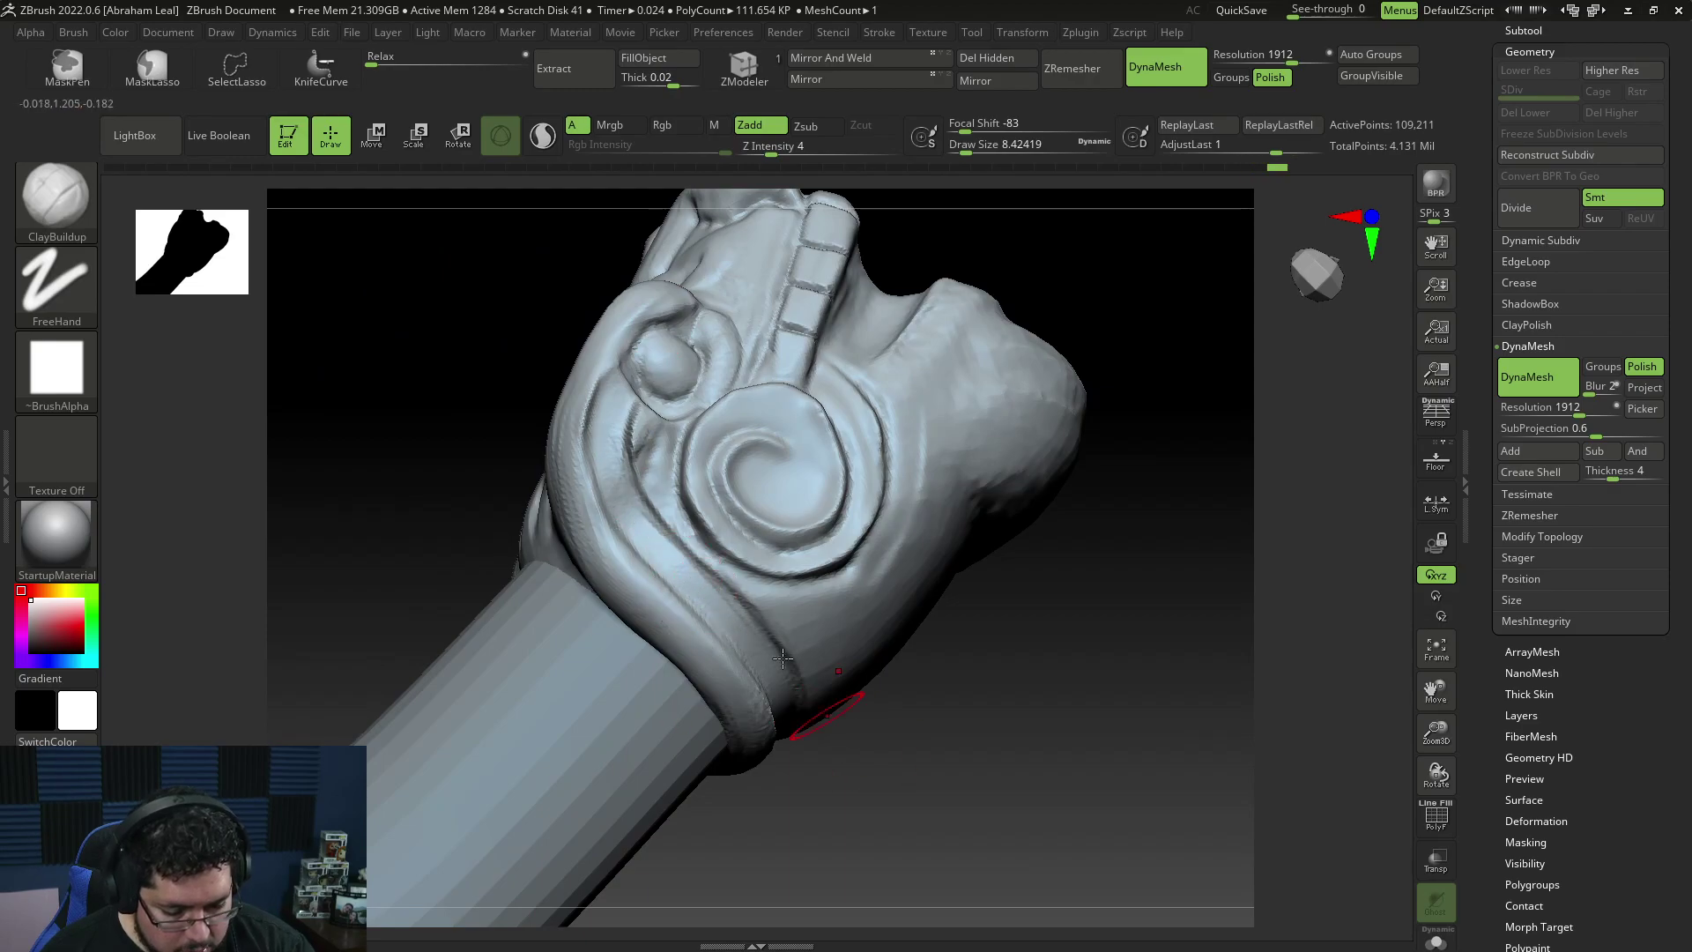
Step: Check the feather-crowned serpent reference and add a row of short ribs along the groove behind the eye with ClayBuildup at draw size about 3.1
{"action": "key", "text": "space"}
{"action": "key", "text": "alt+Tab"}
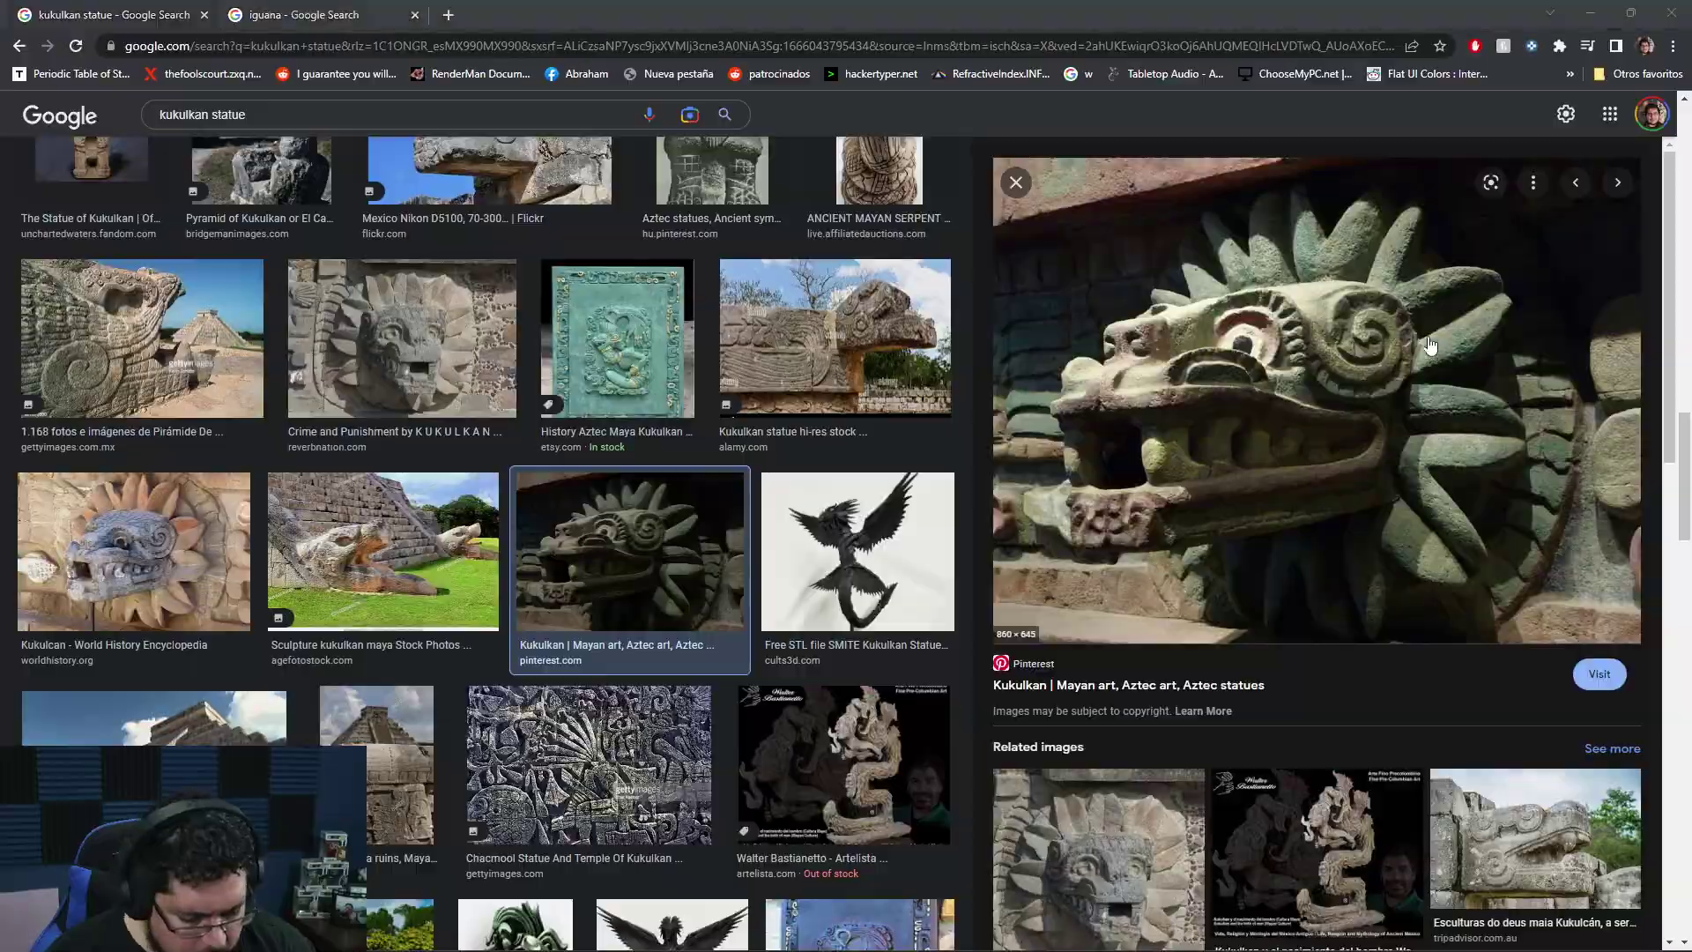
{"action": "key", "text": "alt+Tab"}
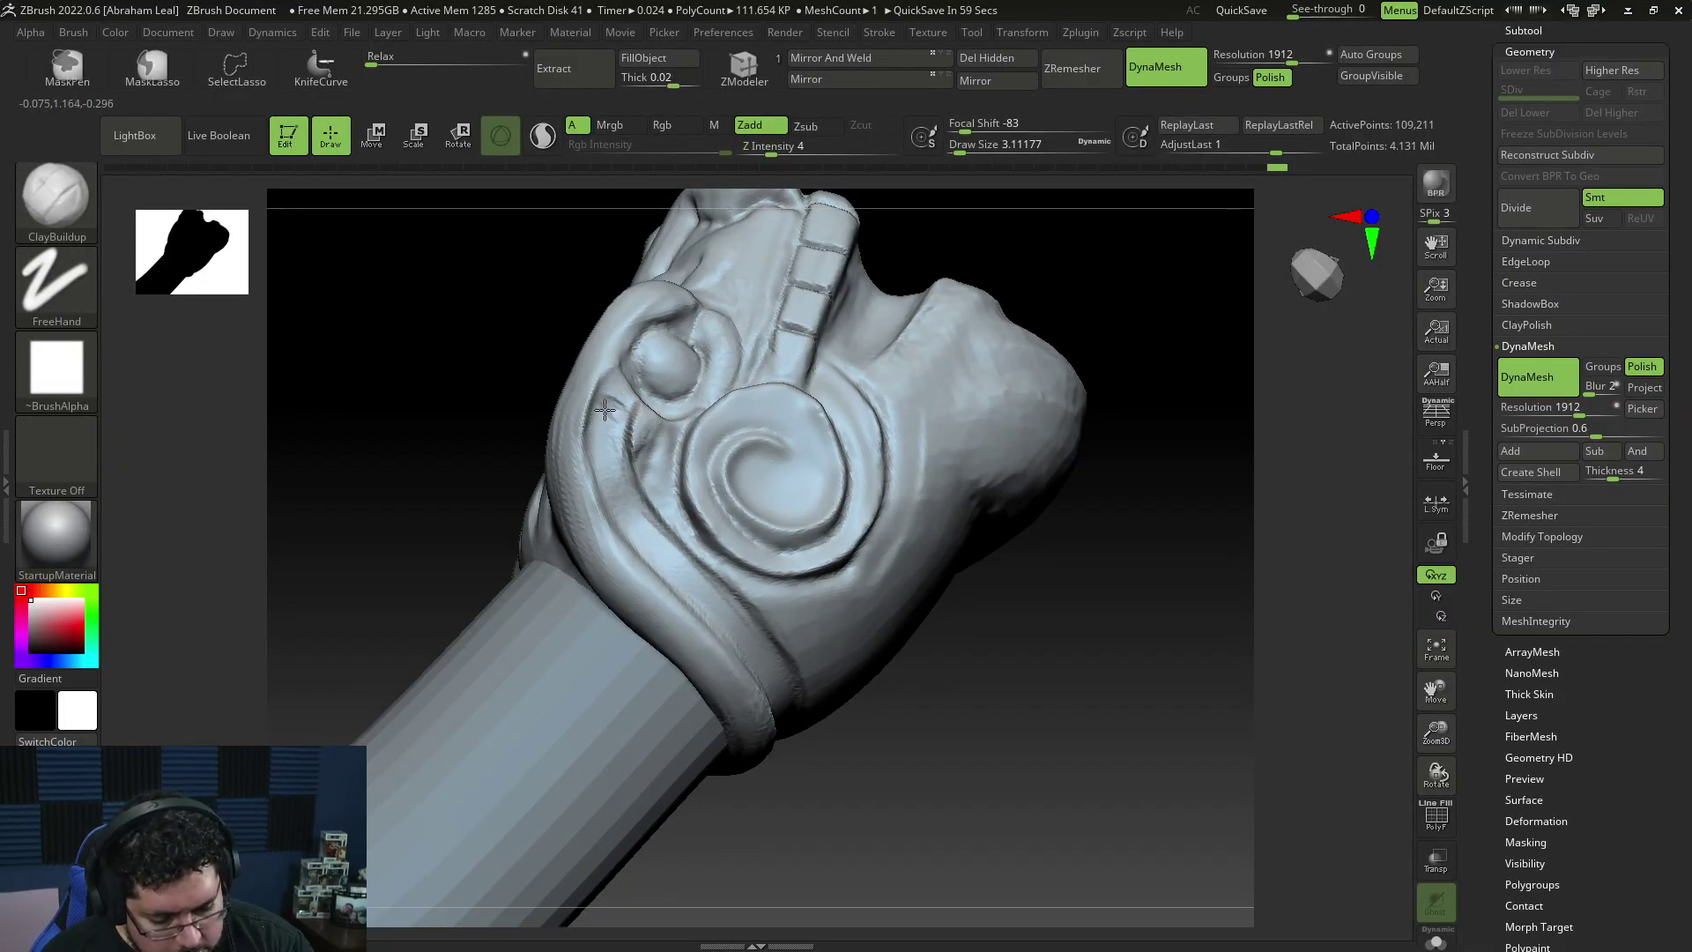
{"action": "right_click_drag", "start_coordinate": [555, 430], "coordinate": [624, 496]}
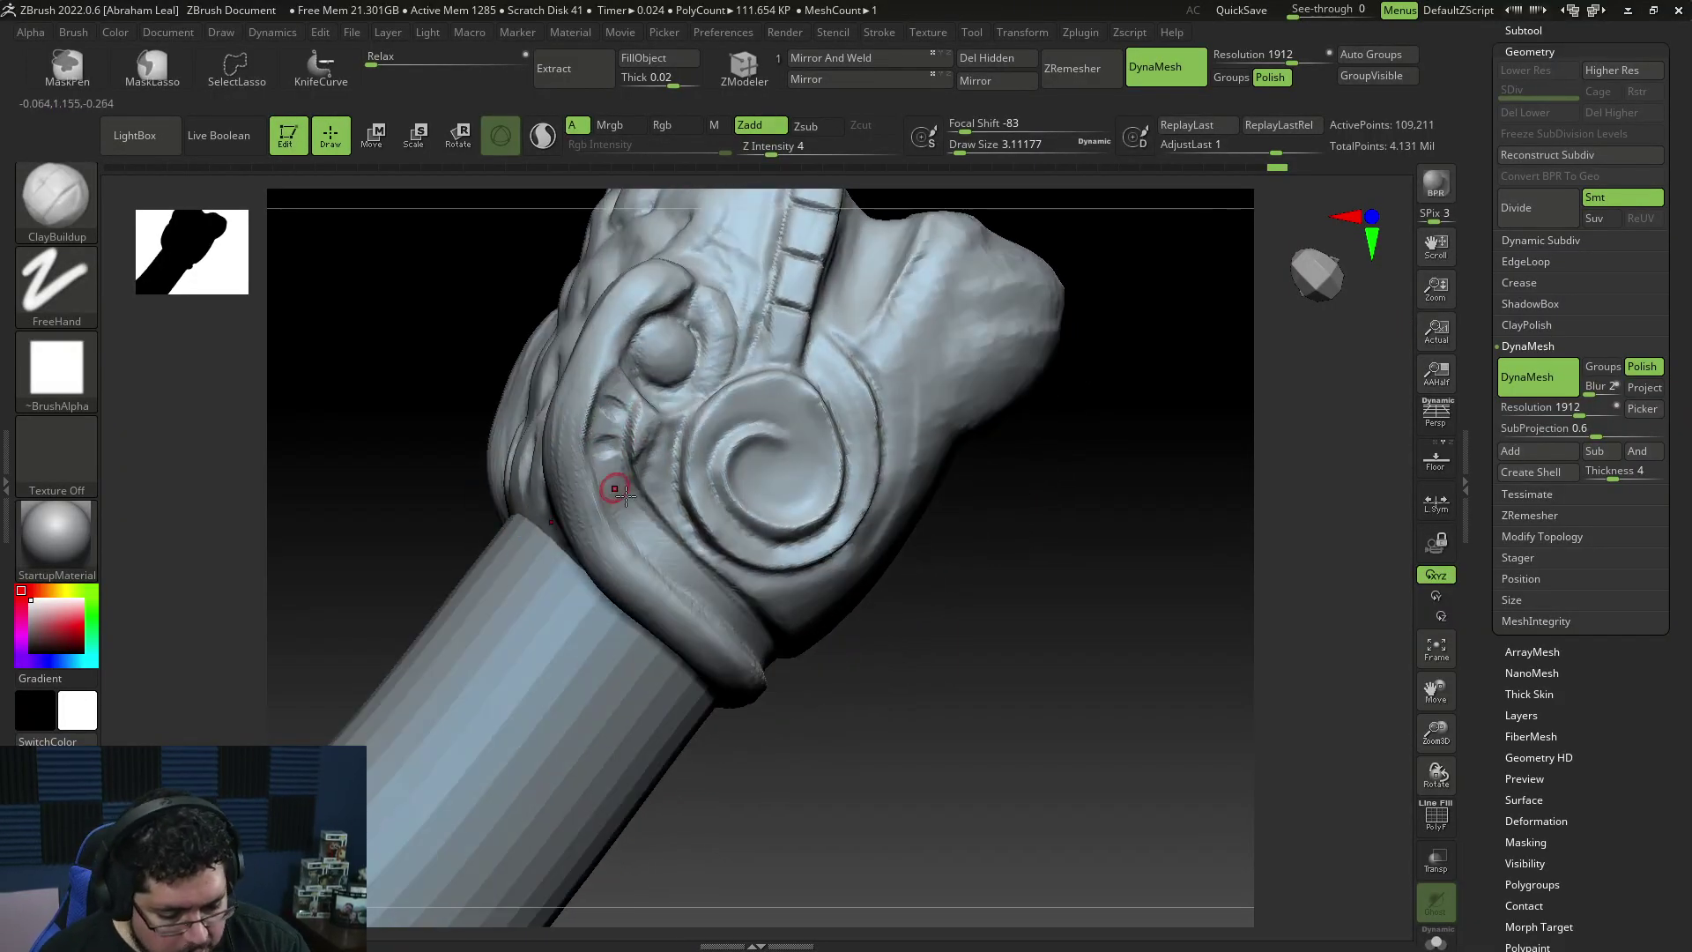
{"action": "left_click_drag", "start_coordinate": [628, 524], "coordinate": [641, 516], "text": "alt"}
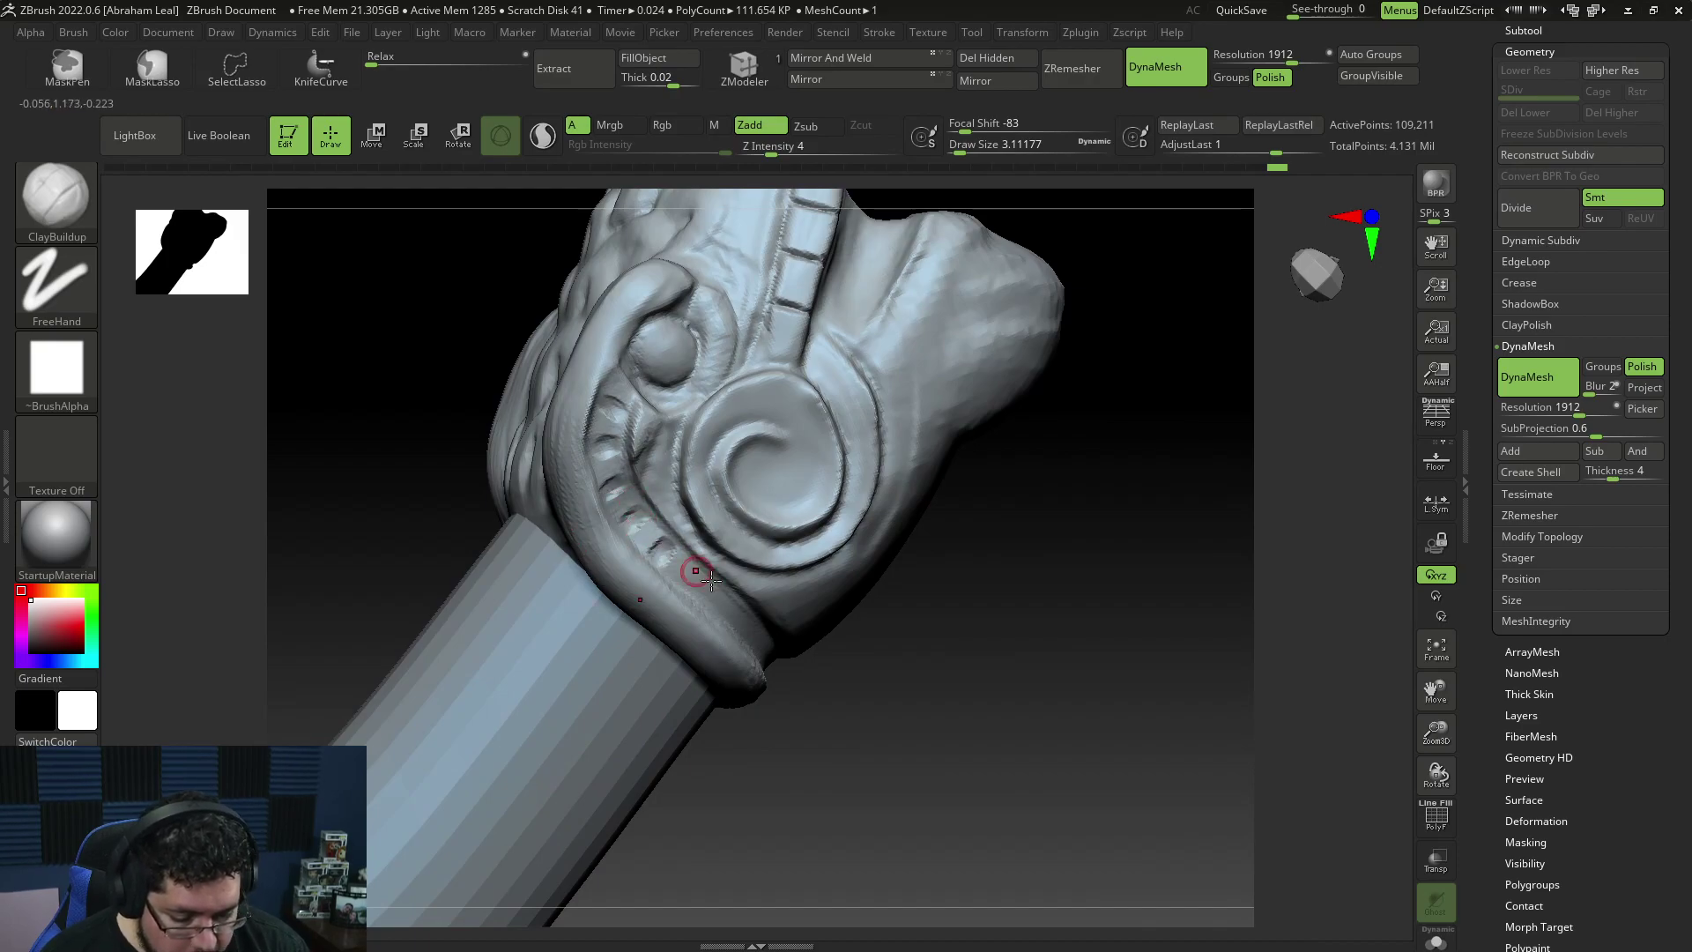
{"action": "right_click_drag", "start_coordinate": [698, 574], "coordinate": [770, 663]}
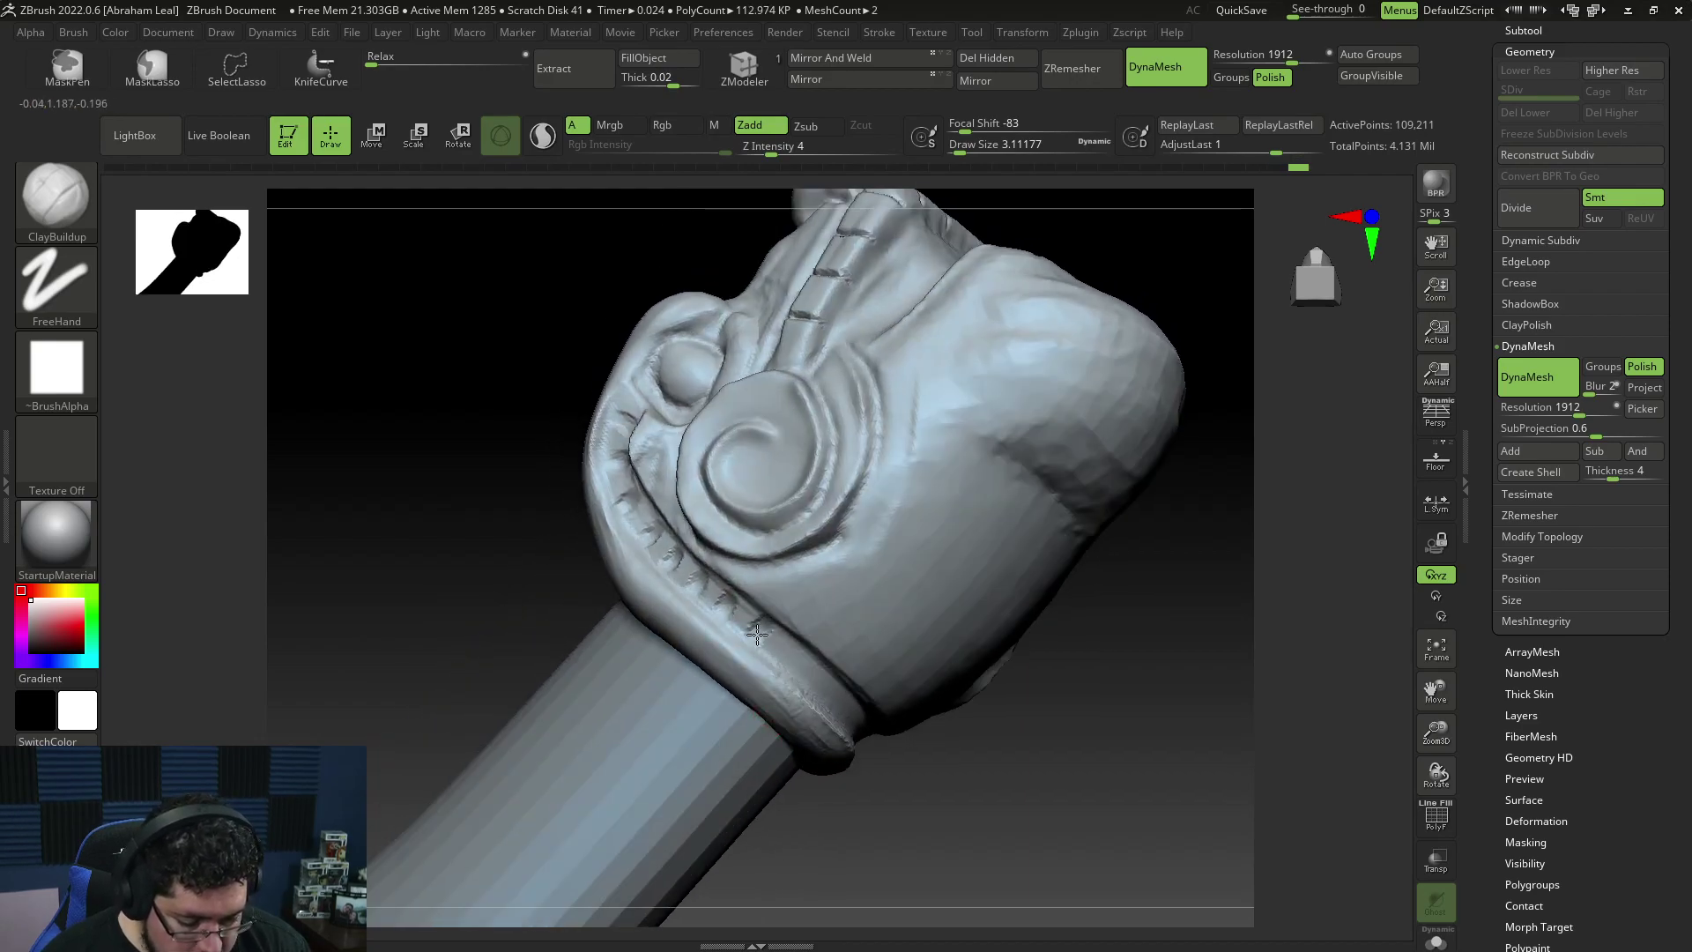
Step: Switch to the browser, open the Getty Images serpent head photo with the pyramid, and return to ZBrush
{"action": "mouse_move", "coordinate": [833, 715]}
{"action": "right_mouse_down", "text": "ctrl"}
{"action": "mouse_move", "coordinate": [914, 718]}
{"action": "mouse_move", "coordinate": [964, 793]}
{"action": "mouse_move", "coordinate": [1056, 710]}
{"action": "mouse_move", "coordinate": [1114, 801]}
{"action": "mouse_move", "coordinate": [1087, 831]}
{"action": "right_mouse_up", "text": "ctrl"}
{"action": "key", "text": "alt+Tab"}
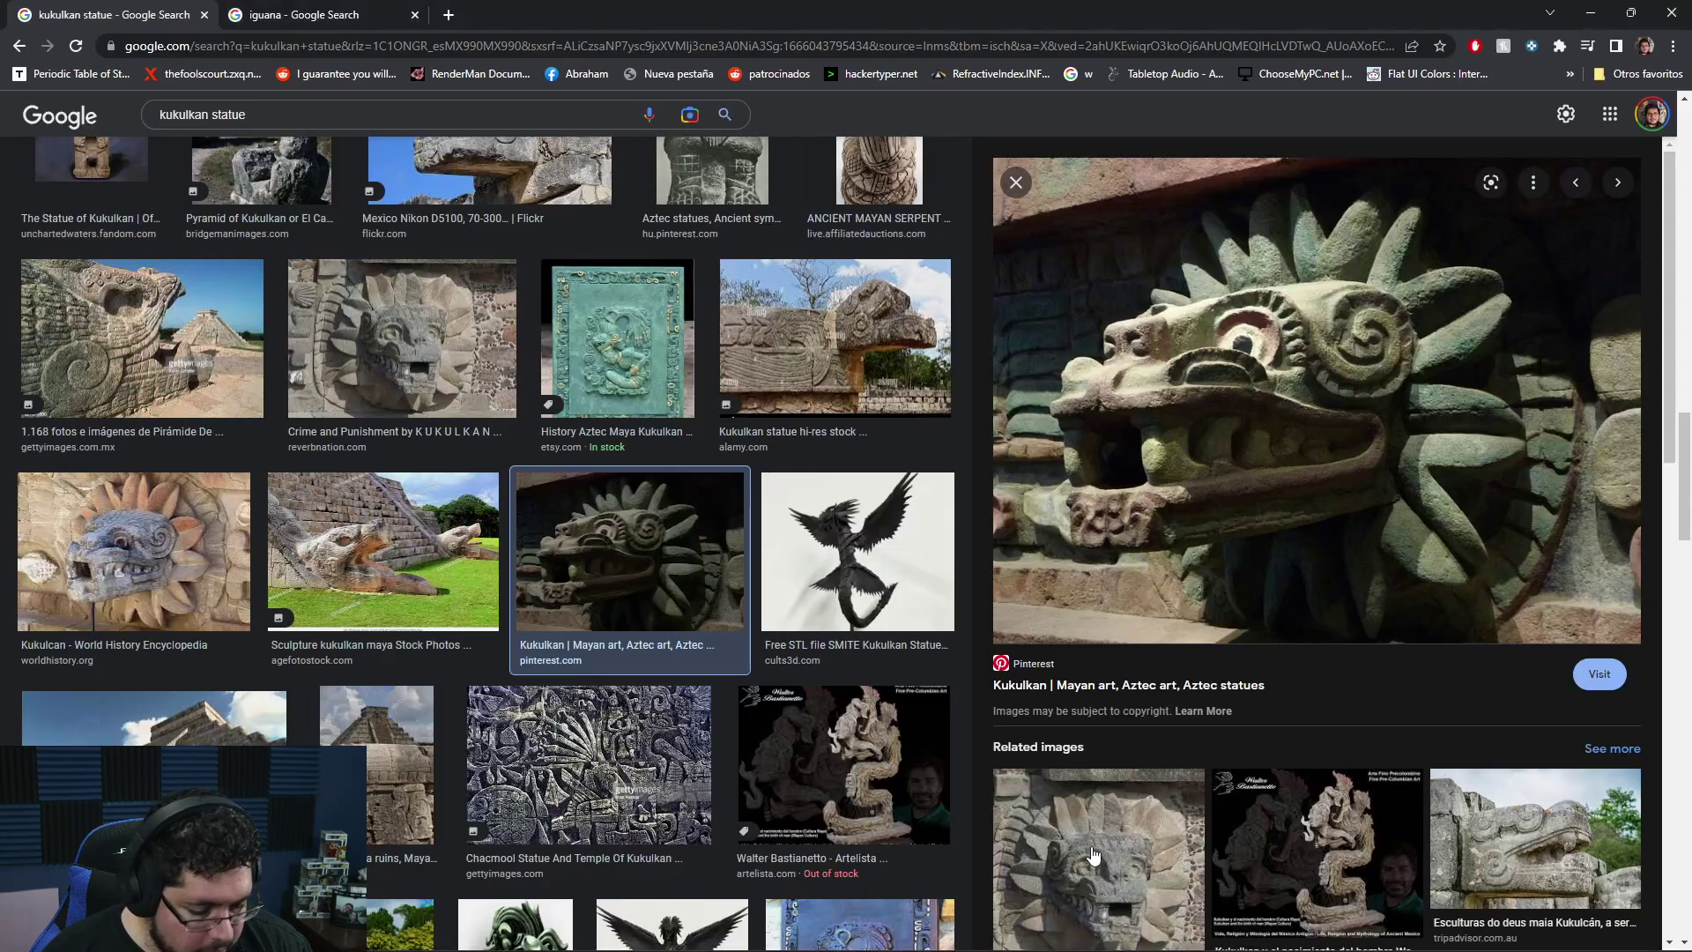
{"action": "left_click", "coordinate": [121, 324]}
{"action": "key", "text": "alt+Tab"}
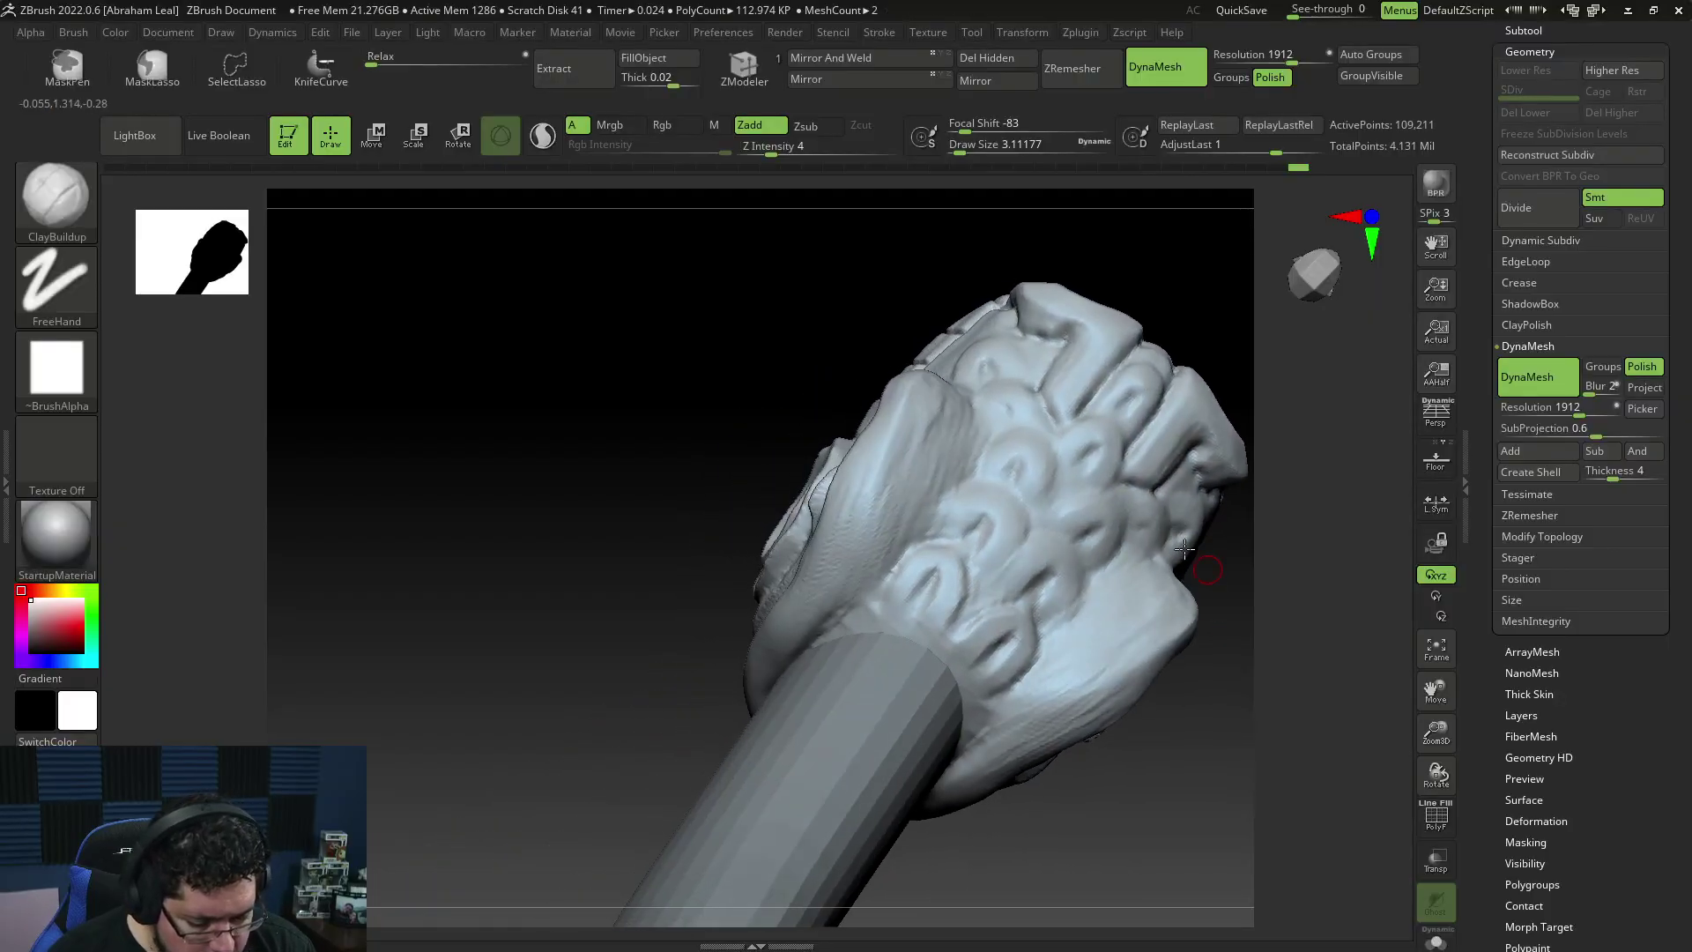
Step: Flatten the old scales on top of the head with TrimDynamic at draw size about 25, refining at about 9.4
{"action": "key", "text": "b"}
{"action": "key", "text": "t"}
{"action": "key", "text": "d"}
{"action": "key", "text": "space"}
{"action": "left_click_drag", "start_coordinate": [1028, 487], "coordinate": [1042, 489]}
{"action": "mouse_move", "coordinate": [1042, 490]}
{"action": "left_mouse_down"}
{"action": "mouse_move", "coordinate": [925, 585]}
{"action": "mouse_move", "coordinate": [1046, 461]}
{"action": "left_mouse_up"}
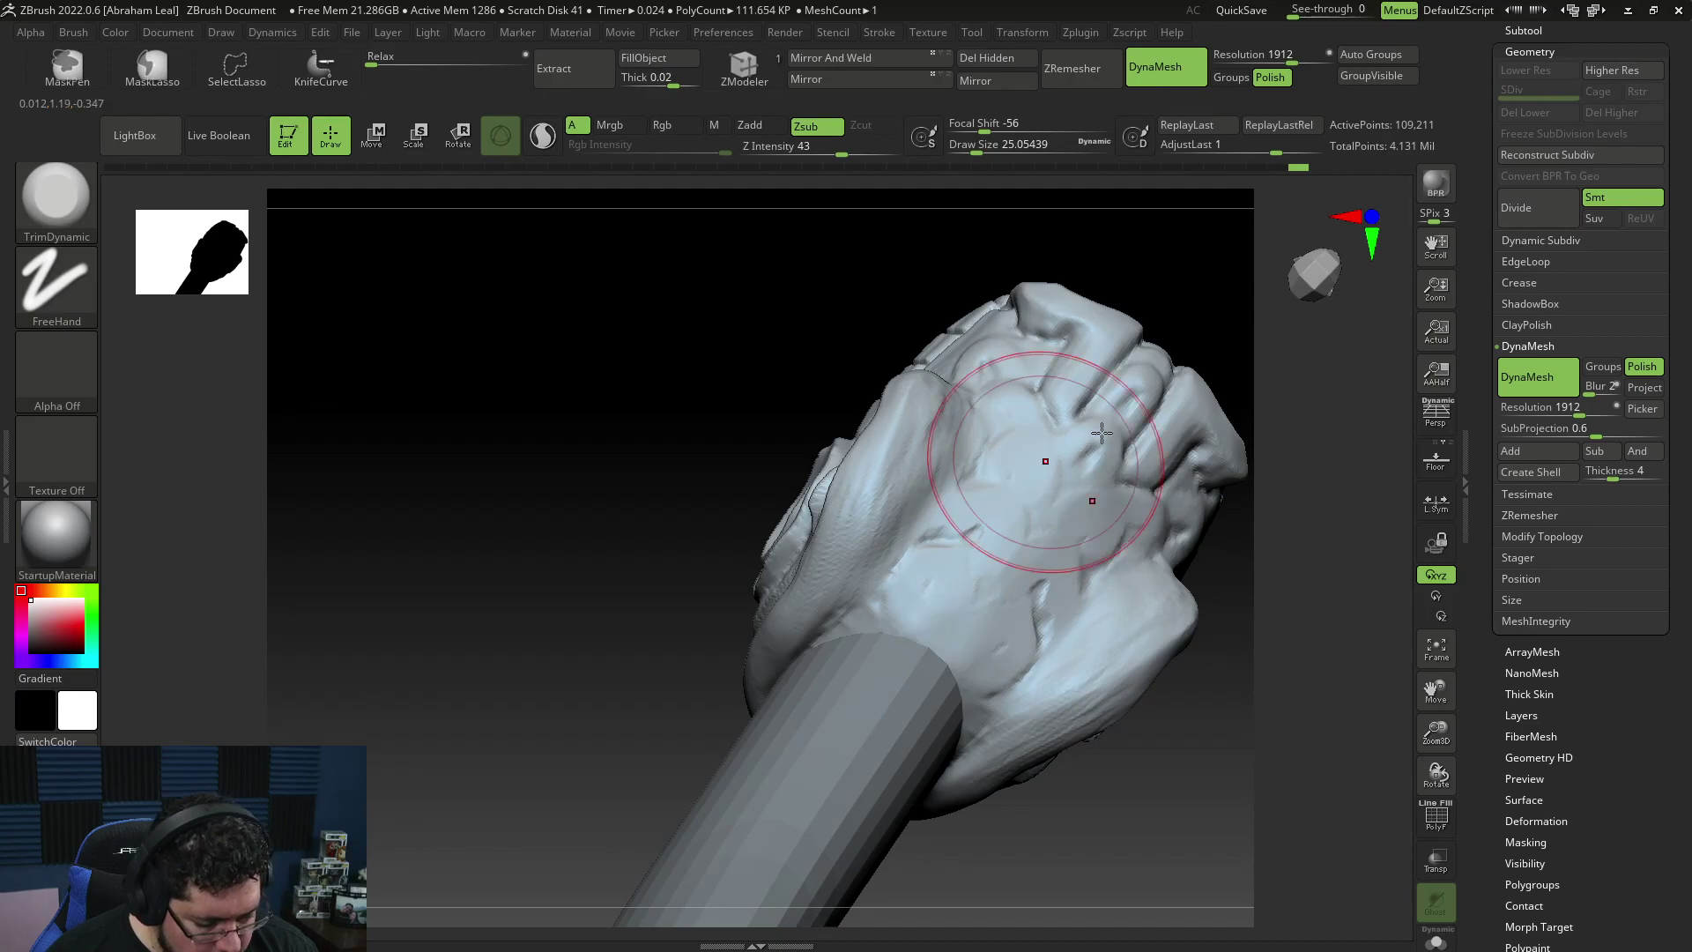
{"action": "right_click_drag", "start_coordinate": [1102, 433], "coordinate": [1046, 531], "text": "alt"}
{"action": "key", "text": "space"}
{"action": "left_click_drag", "start_coordinate": [1201, 412], "coordinate": [1187, 412]}
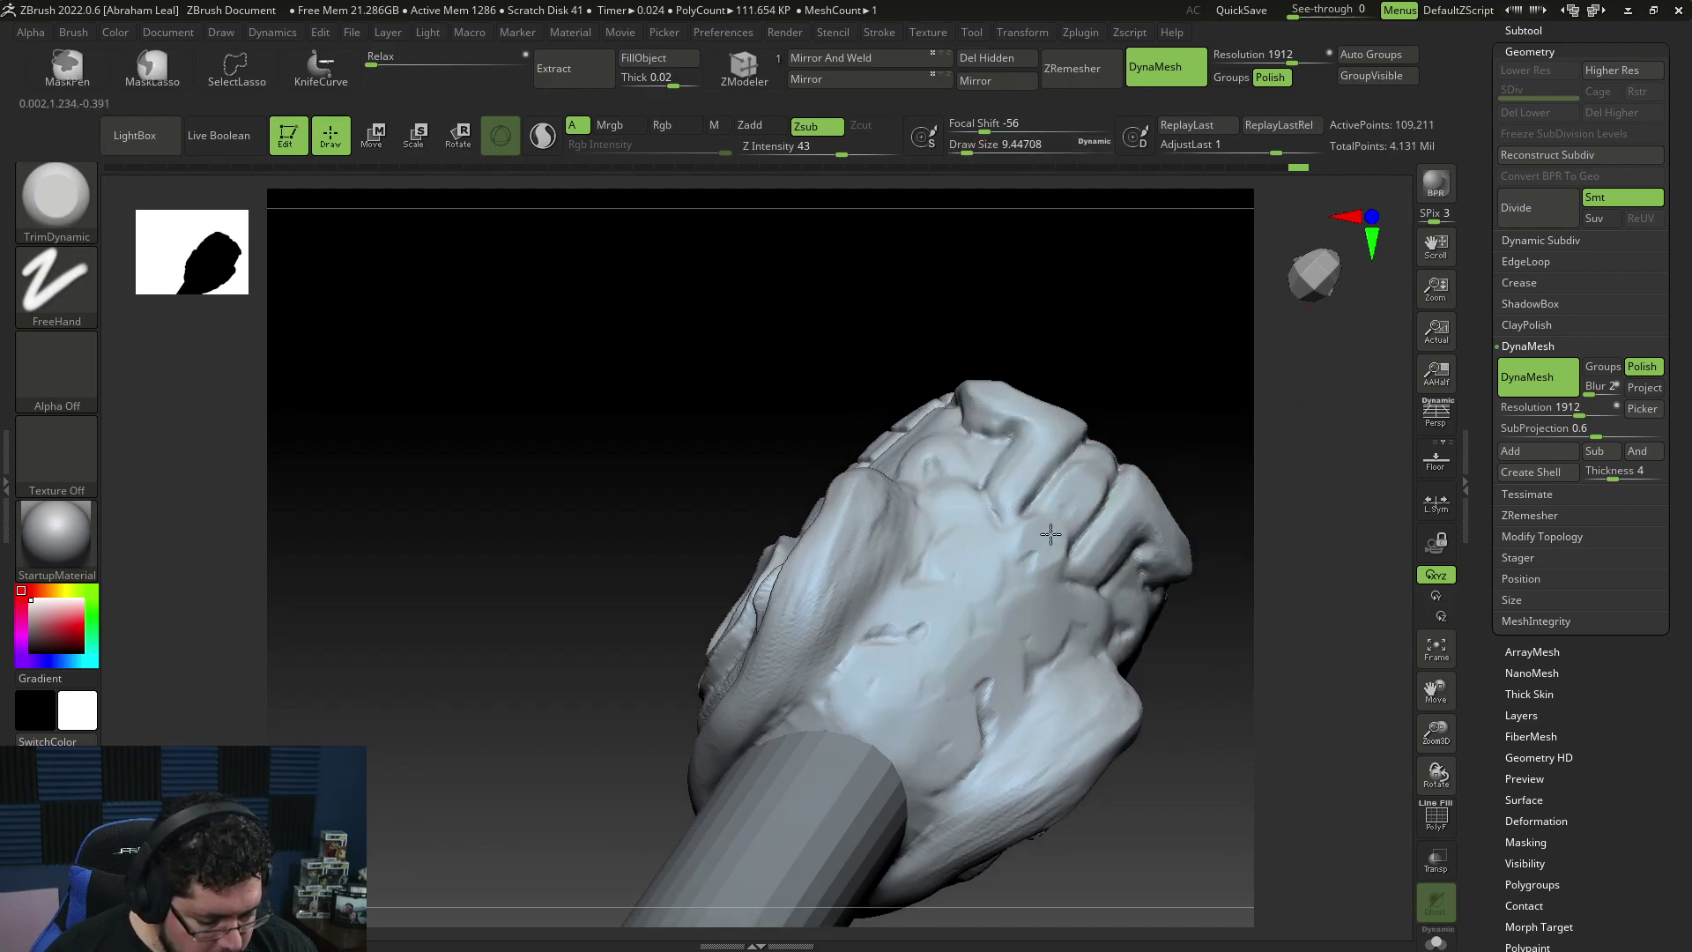
Step: Sculpt the first rows of rounded overlapping scales at the neck end of the head with ClayBuildup at draw size about 5.8
{"action": "key", "text": "b"}
{"action": "key", "text": "c"}
{"action": "key", "text": "b"}
{"action": "key", "text": "space"}
{"action": "left_click_drag", "start_coordinate": [1032, 528], "coordinate": [1016, 524]}
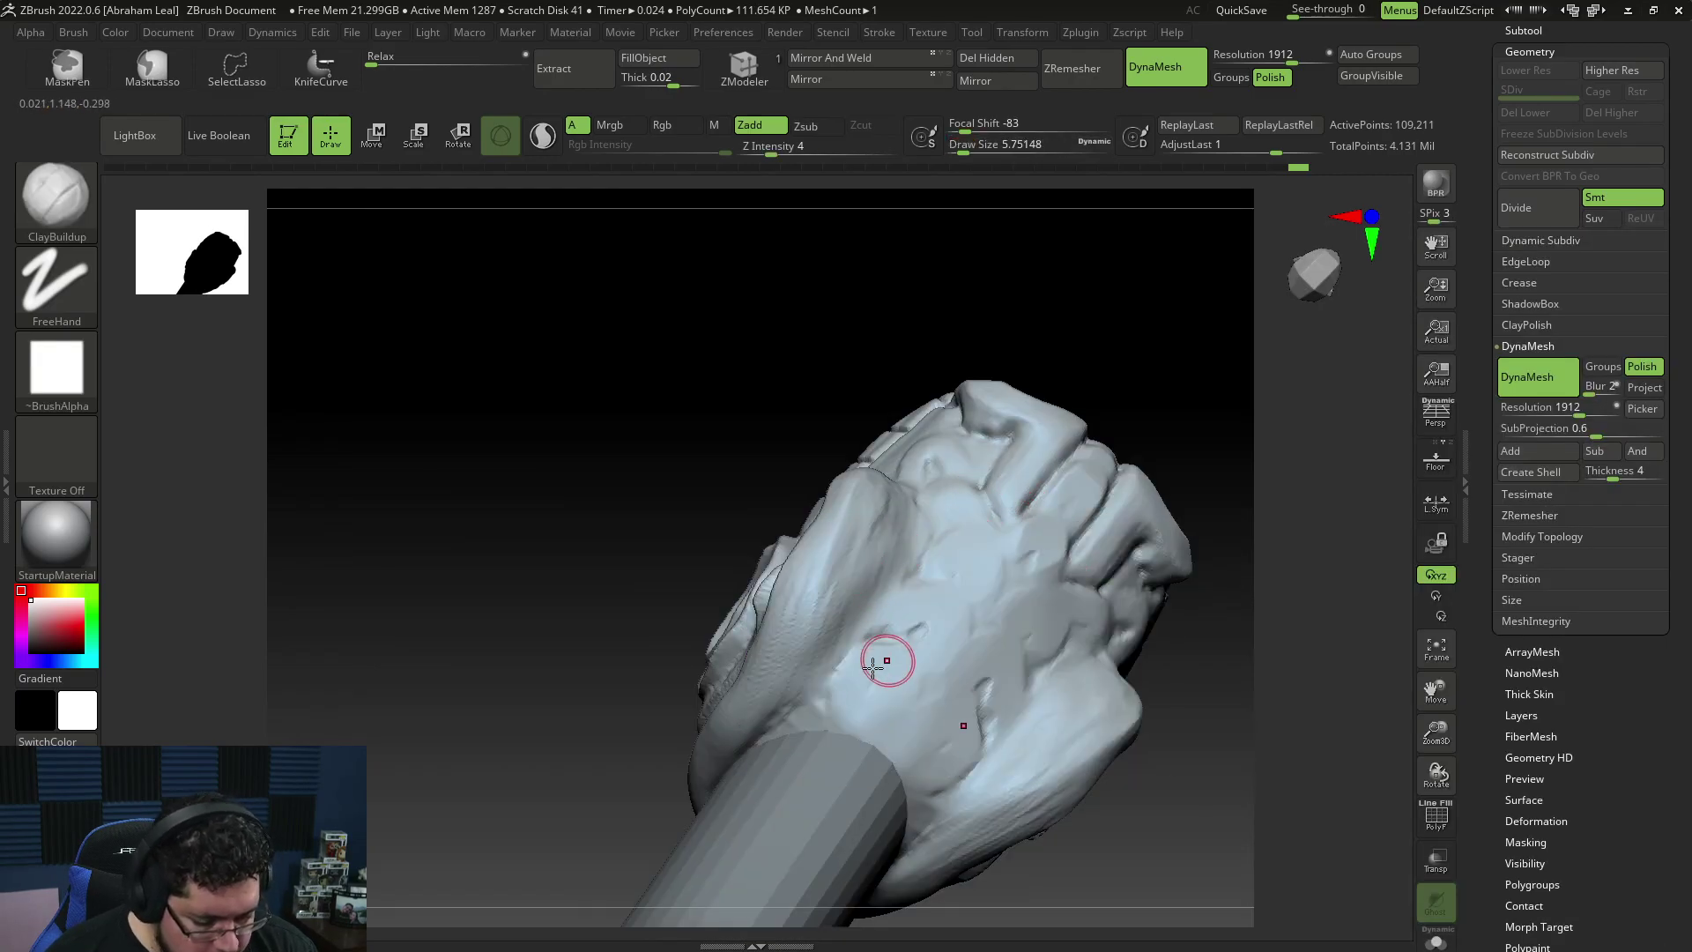
{"action": "mouse_move", "coordinate": [828, 687]}
{"action": "left_mouse_down"}
{"action": "mouse_move", "coordinate": [858, 681]}
{"action": "mouse_move", "coordinate": [872, 643]}
{"action": "left_mouse_up"}
{"action": "left_click_drag", "start_coordinate": [893, 717], "coordinate": [894, 709]}
{"action": "right_click_drag", "start_coordinate": [1006, 591], "coordinate": [978, 633], "text": "alt"}
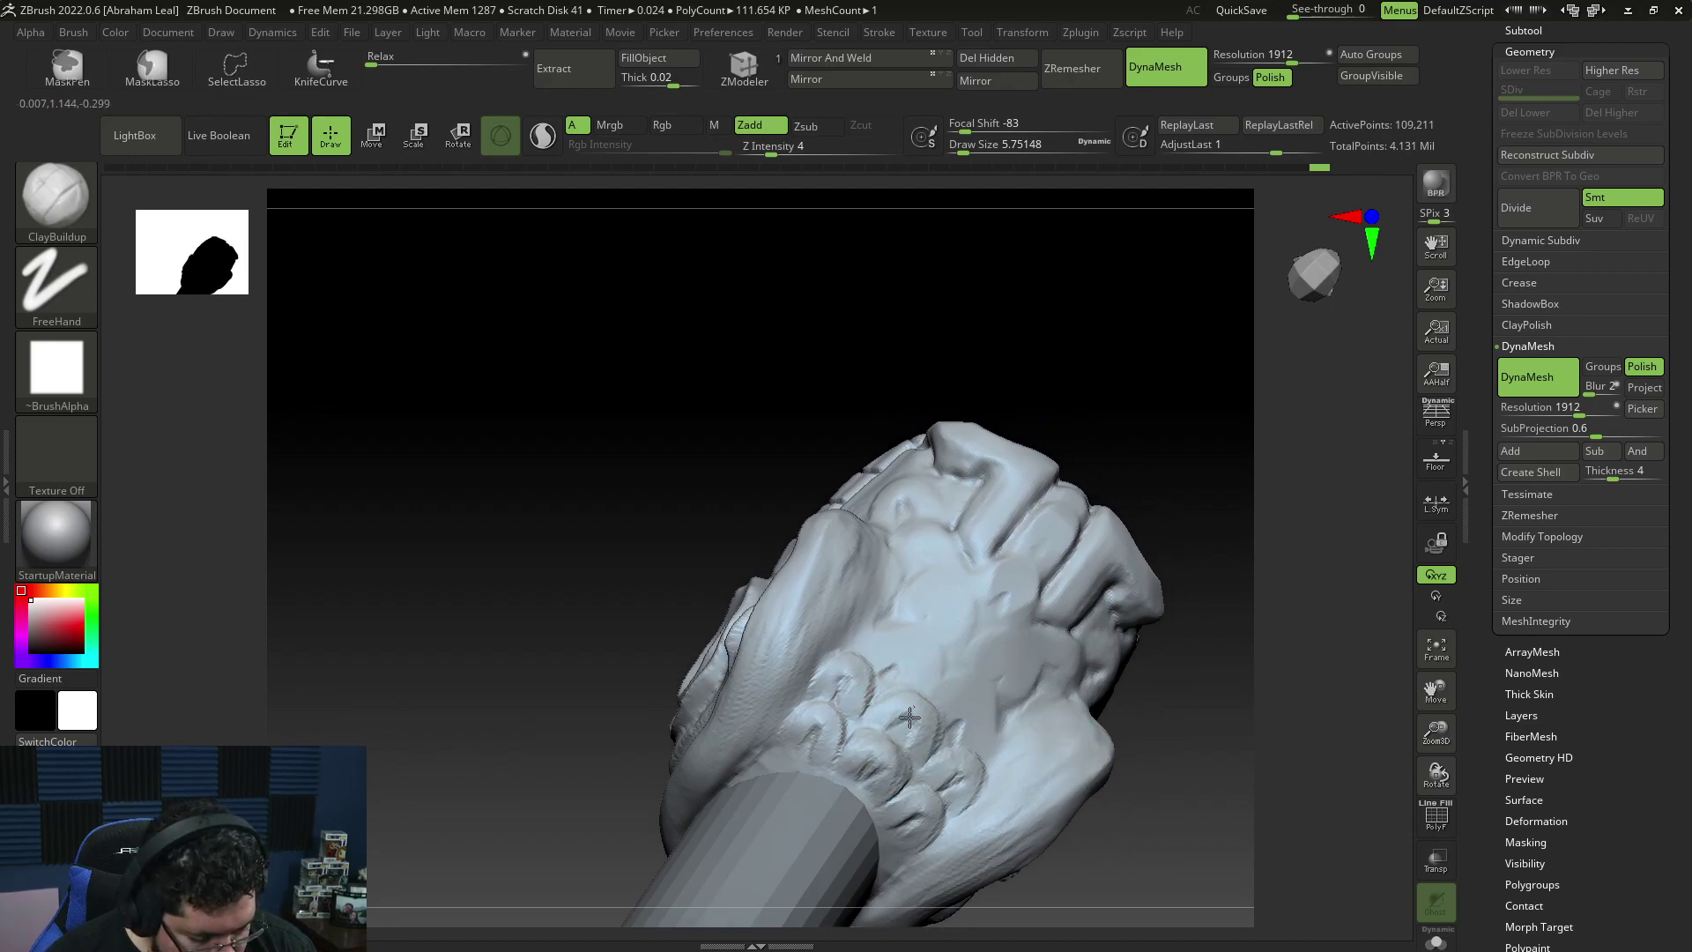
Step: Continue the rows of overlapping scales forward over the top of the head toward the snout
{"action": "right_click_drag", "start_coordinate": [877, 714], "coordinate": [971, 718]}
{"action": "mouse_move", "coordinate": [968, 729]}
{"action": "left_mouse_down"}
{"action": "mouse_move", "coordinate": [991, 735]}
{"action": "mouse_move", "coordinate": [975, 722]}
{"action": "left_mouse_up"}
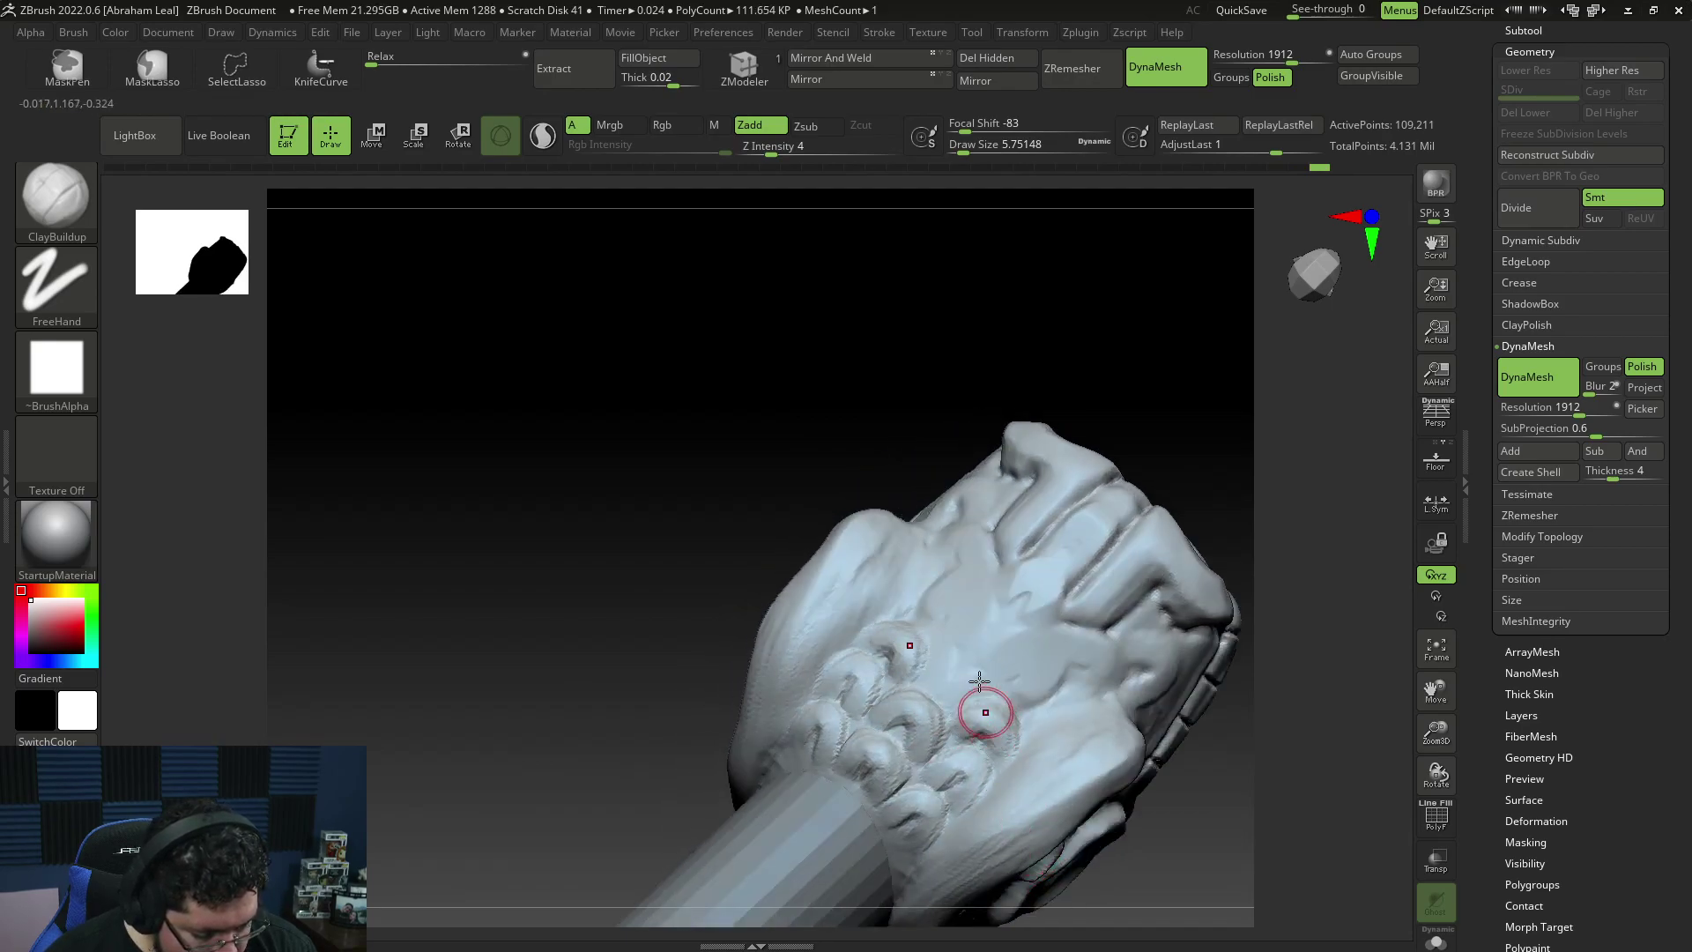
{"action": "left_click_drag", "start_coordinate": [664, 722], "coordinate": [945, 676]}
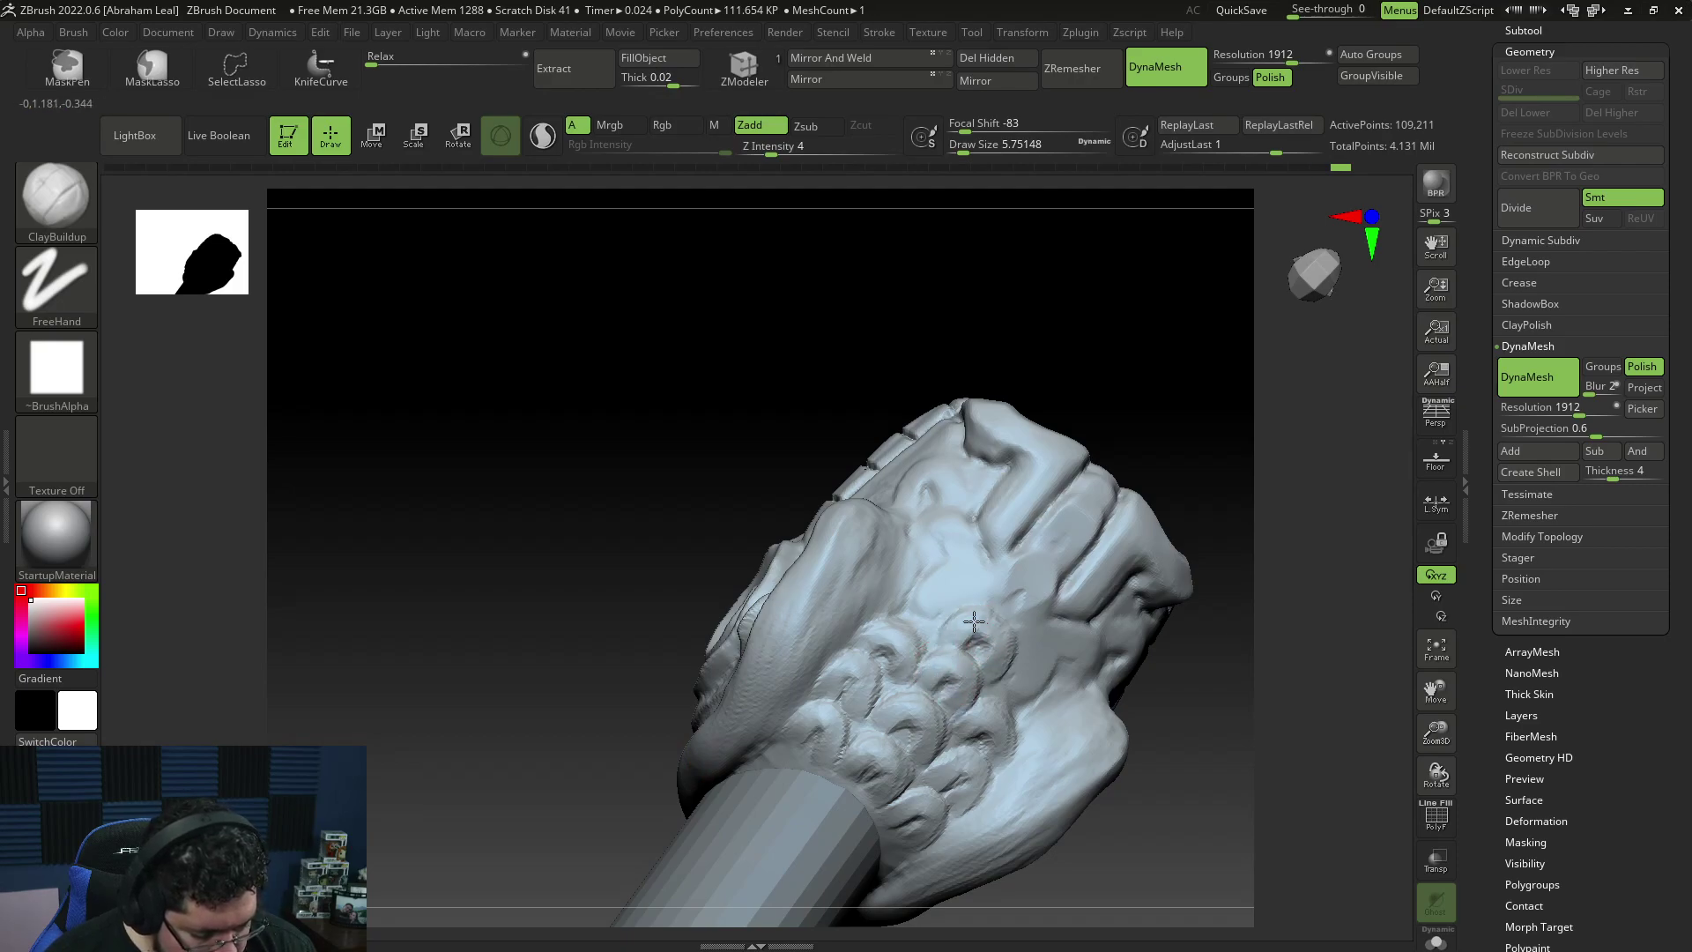
{"action": "mouse_move", "coordinate": [1028, 589]}
{"action": "left_mouse_down"}
{"action": "mouse_move", "coordinate": [1001, 574]}
{"action": "mouse_move", "coordinate": [995, 597]}
{"action": "left_mouse_up"}
{"action": "mouse_move", "coordinate": [1195, 599]}
{"action": "left_mouse_down"}
{"action": "mouse_move", "coordinate": [1042, 649]}
{"action": "mouse_move", "coordinate": [1033, 705]}
{"action": "left_mouse_up"}
Step: Fill the areas beside the brows and behind the nostrils with smaller scales, using ClayBuildup at draw size about 4.3
{"action": "key", "text": "space"}
{"action": "left_click_drag", "start_coordinate": [1074, 625], "coordinate": [1065, 625]}
{"action": "mouse_move", "coordinate": [1249, 544]}
{"action": "left_mouse_down", "text": "alt"}
{"action": "mouse_move", "coordinate": [1178, 559]}
{"action": "mouse_move", "coordinate": [984, 663]}
{"action": "left_mouse_up", "text": "alt"}
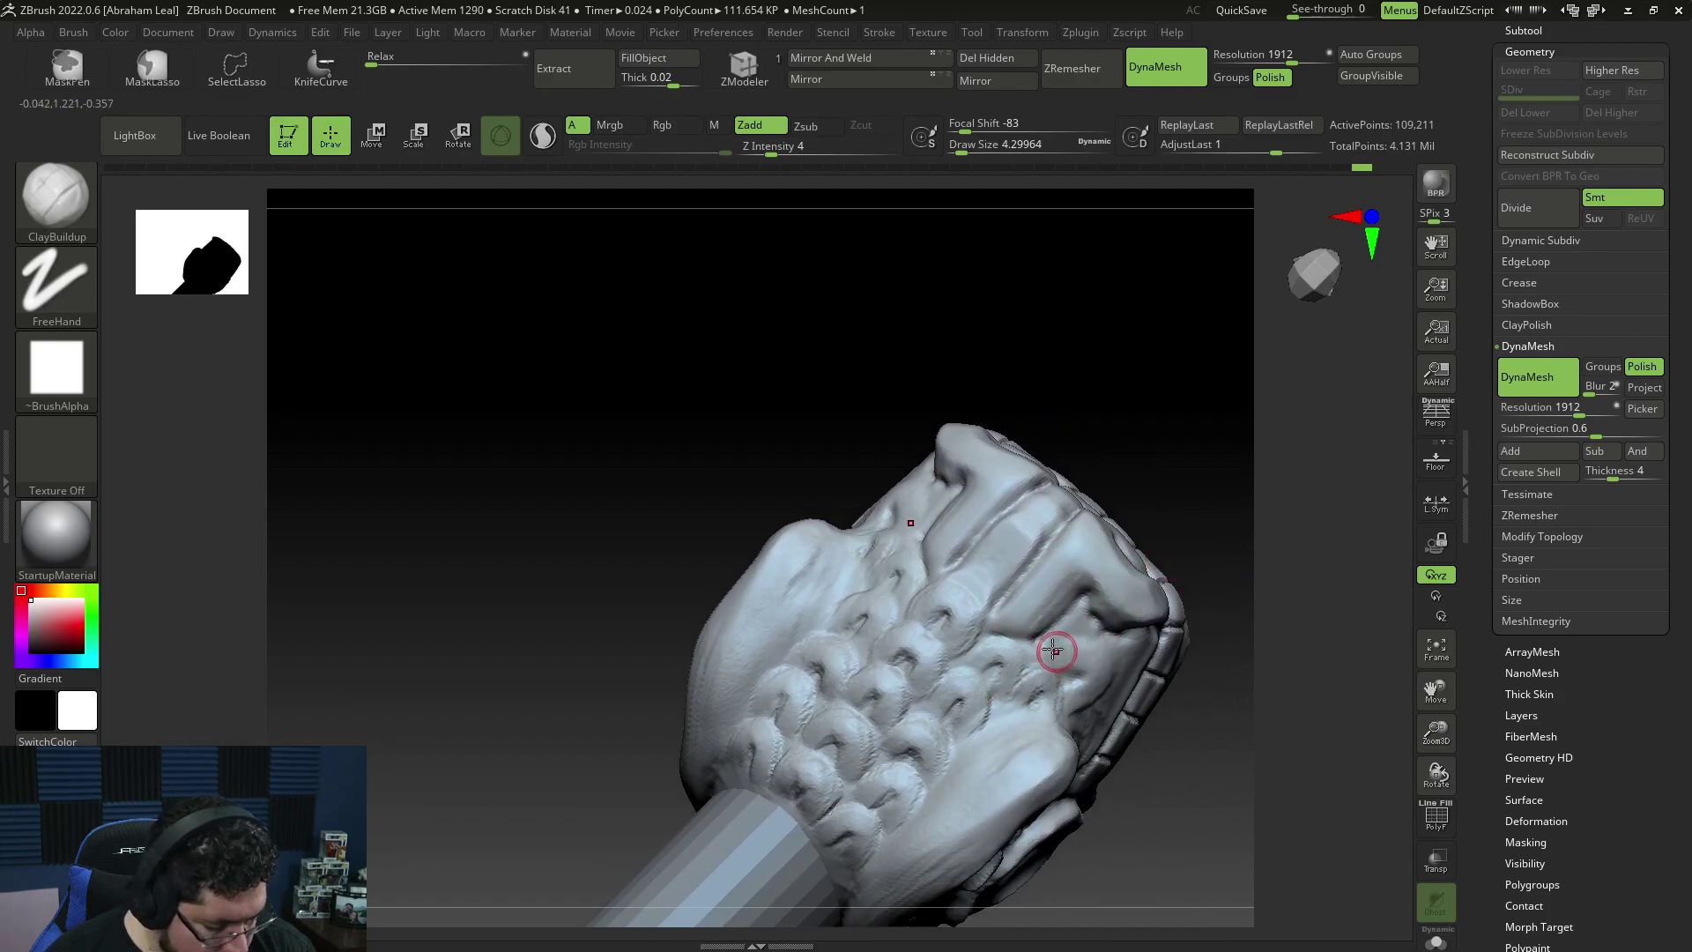
{"action": "left_click_drag", "start_coordinate": [1234, 533], "coordinate": [1075, 617]}
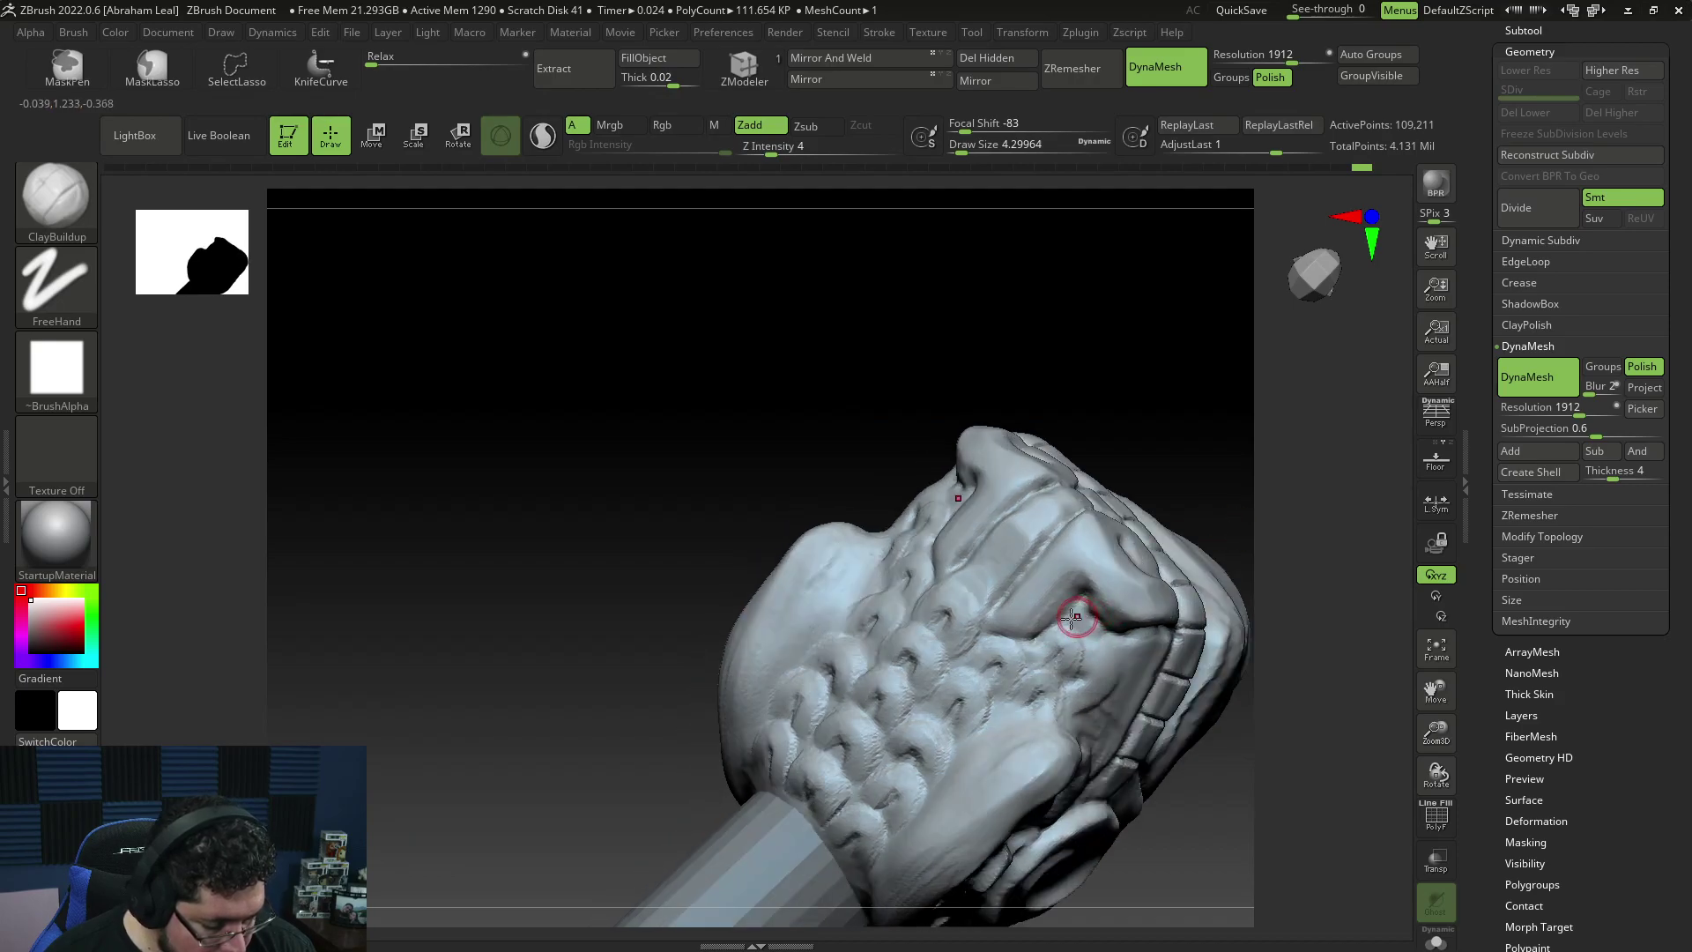
{"action": "mouse_move", "coordinate": [1235, 529]}
{"action": "left_mouse_down"}
{"action": "mouse_move", "coordinate": [1220, 491]}
{"action": "mouse_move", "coordinate": [1084, 518]}
{"action": "mouse_move", "coordinate": [990, 631]}
{"action": "mouse_move", "coordinate": [1025, 579]}
{"action": "left_mouse_up"}
Step: Add a row of scales along the central snout ridge between the nostrils with ClayBuildup at draw size about 6.6
{"action": "key", "text": "space"}
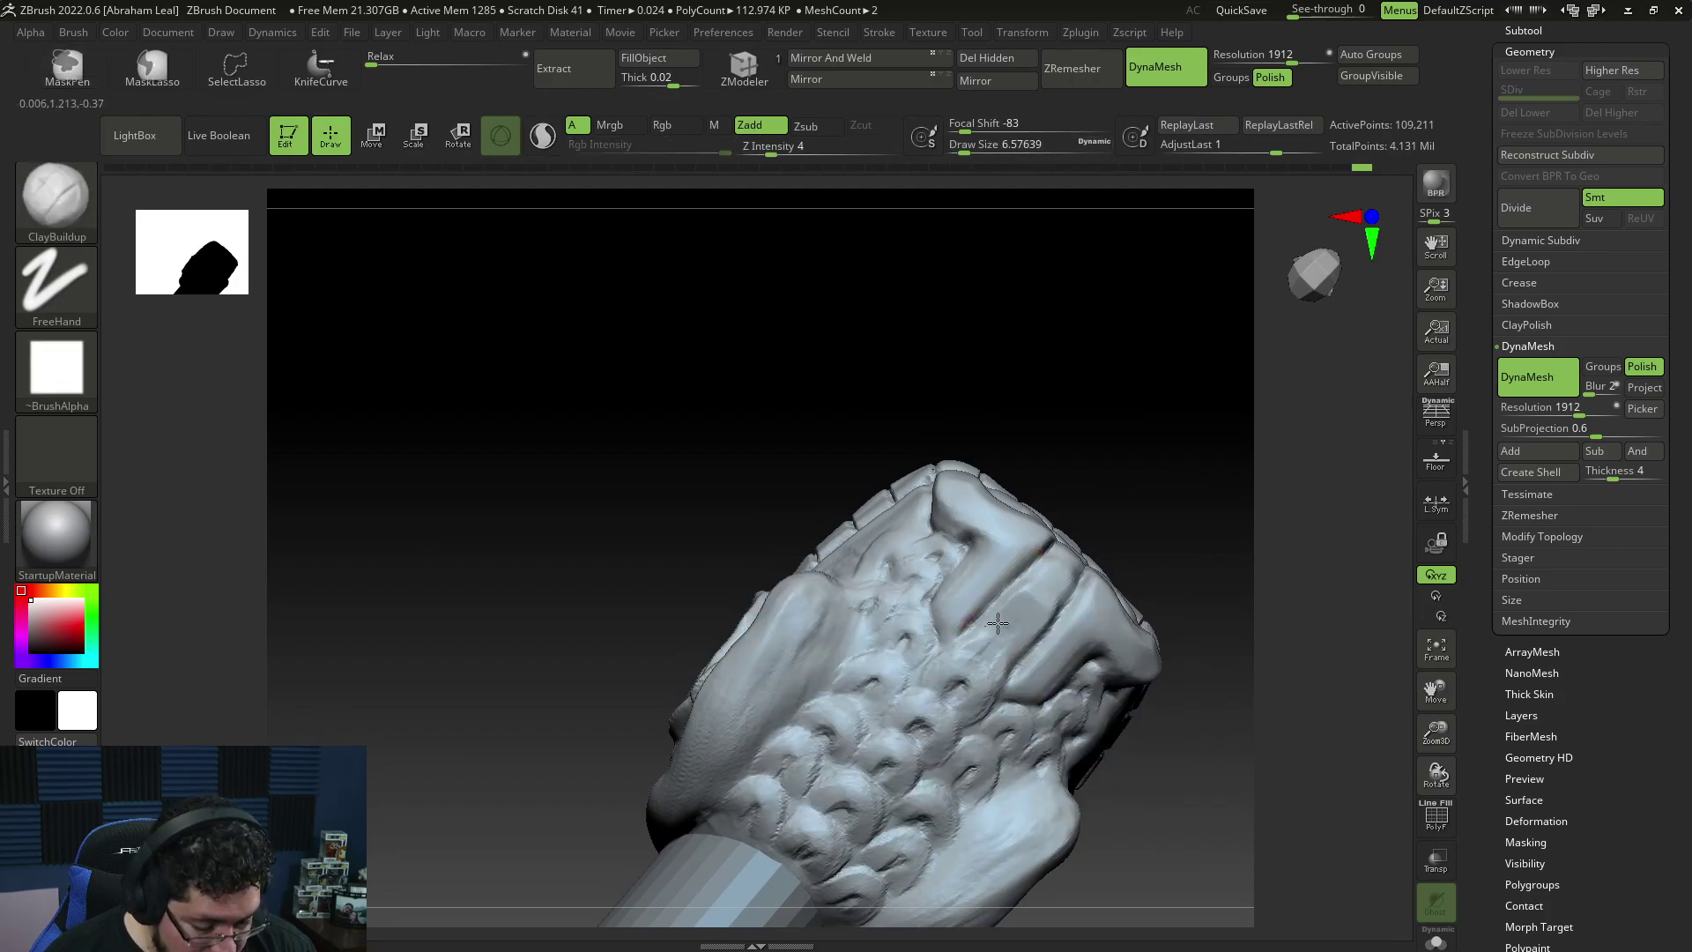
{"action": "key", "text": "space"}
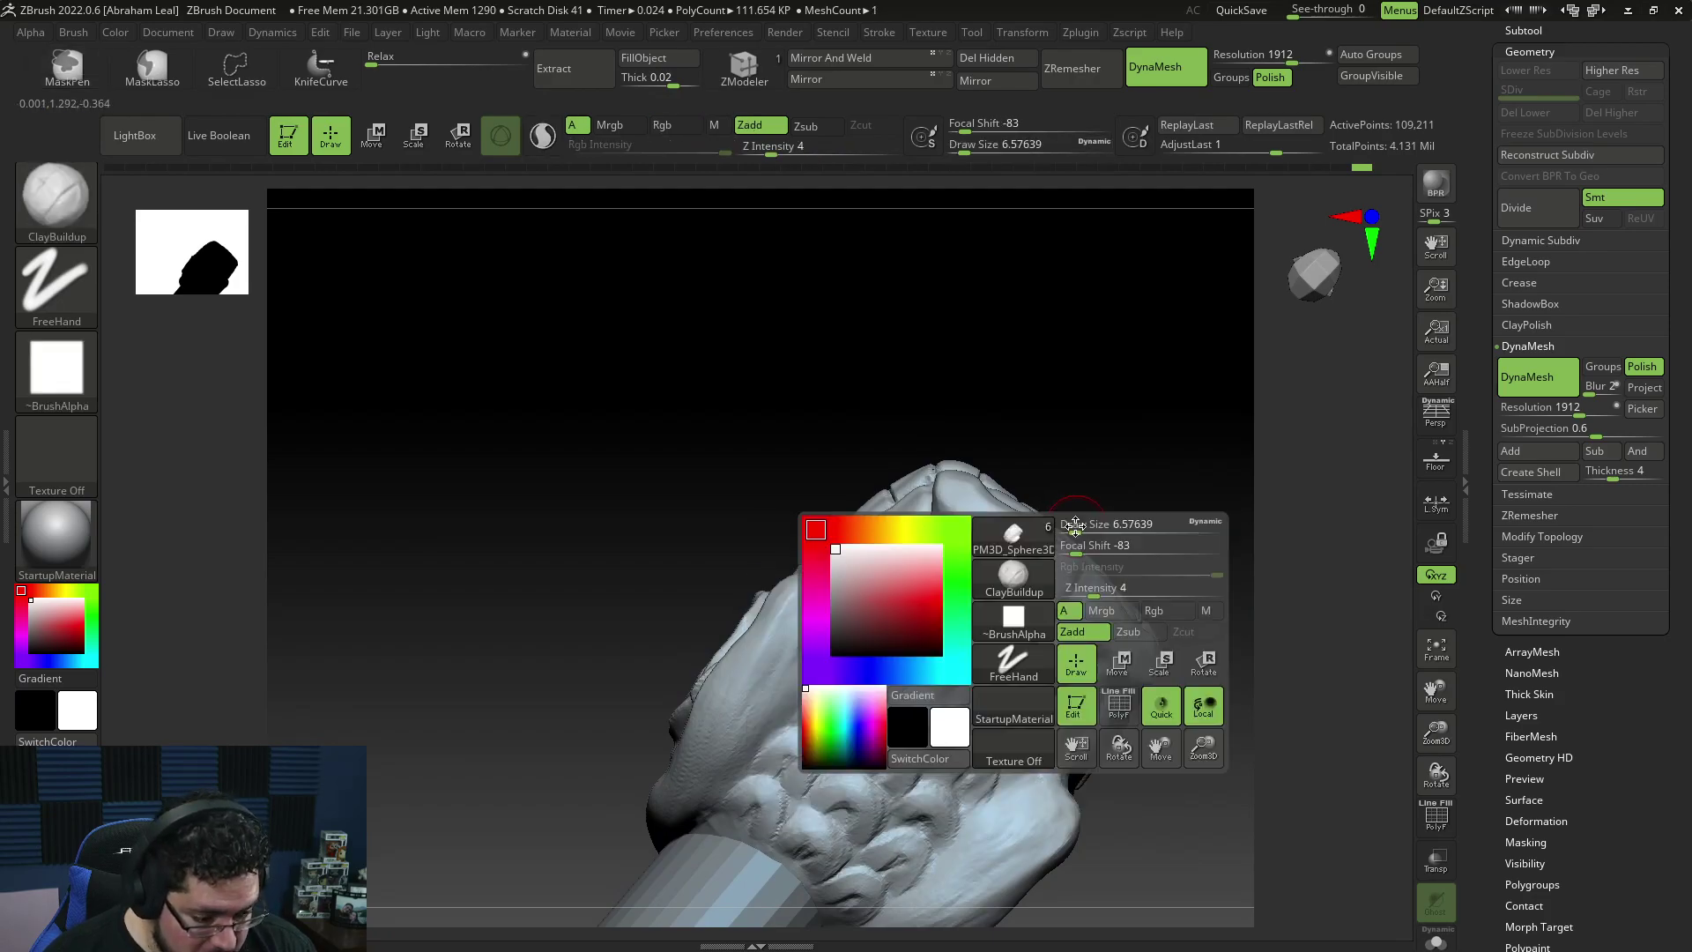
{"action": "left_click_drag", "start_coordinate": [1027, 590], "coordinate": [1057, 576]}
{"action": "mouse_move", "coordinate": [1058, 576]}
{"action": "right_mouse_down"}
{"action": "mouse_move", "coordinate": [1232, 438]}
{"action": "mouse_move", "coordinate": [1171, 446]}
{"action": "right_mouse_up"}
Step: Deepen the creases between the head scales with DamStandard at intensity 9 and draw size about 10.5
{"action": "key", "text": "b"}
{"action": "key", "text": "d"}
{"action": "key", "text": "s"}
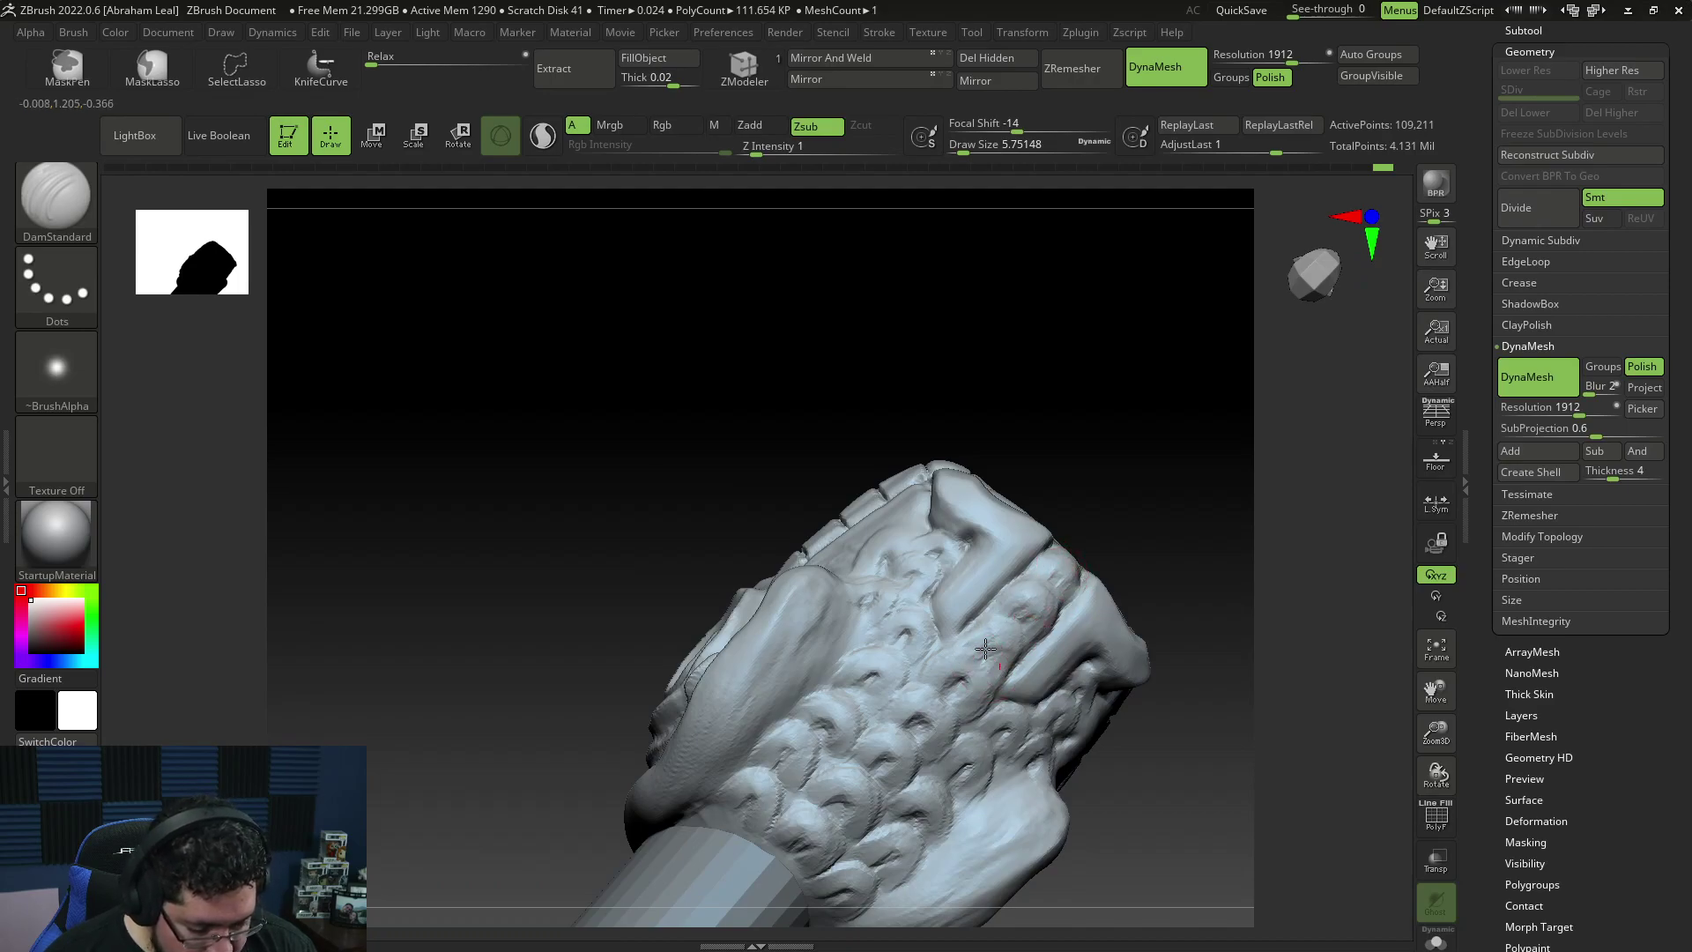
{"action": "key", "text": "space"}
{"action": "left_click_drag", "start_coordinate": [1042, 659], "coordinate": [1025, 624]}
{"action": "key", "text": "space"}
{"action": "left_click_drag", "start_coordinate": [1020, 623], "coordinate": [1017, 623]}
{"action": "left_click_drag", "start_coordinate": [1034, 686], "coordinate": [1050, 686]}
{"action": "left_click_drag", "start_coordinate": [1155, 522], "coordinate": [1129, 525]}
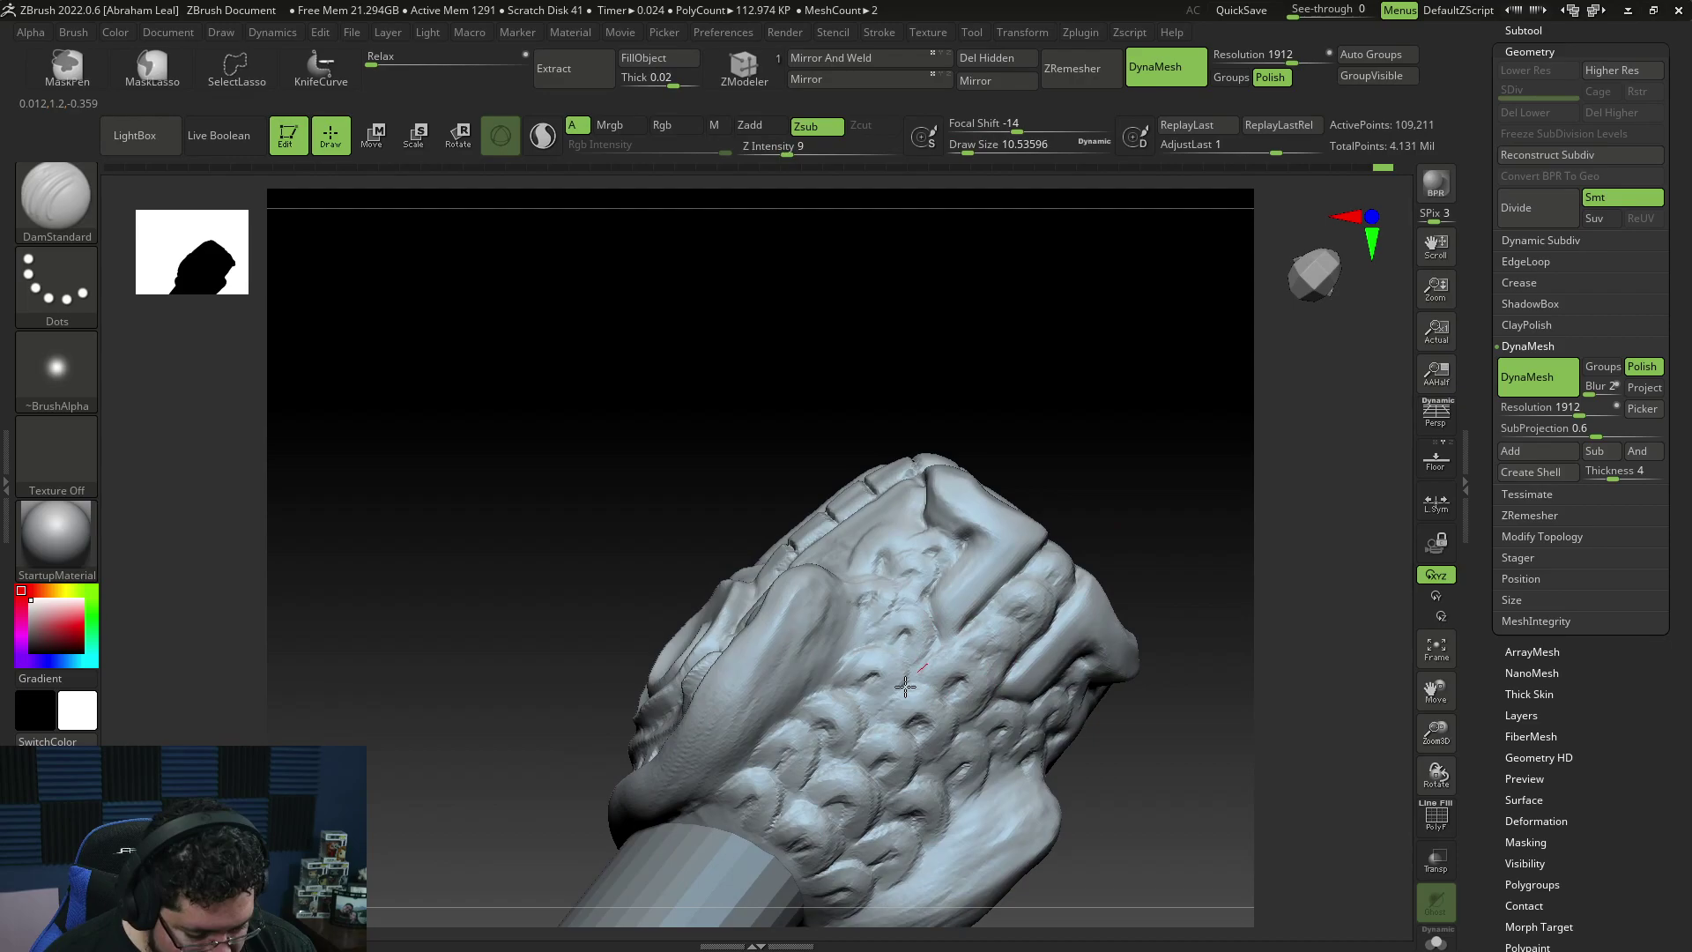
{"action": "key", "text": "space"}
Step: Add clay strokes on the side of the snout between the eye and segmented lip with ClayBuildup at draw size about 5.8
{"action": "mouse_move", "coordinate": [1151, 493]}
{"action": "left_mouse_down"}
{"action": "mouse_move", "coordinate": [1163, 589]}
{"action": "mouse_move", "coordinate": [1129, 604]}
{"action": "mouse_move", "coordinate": [1136, 766]}
{"action": "left_mouse_up"}
{"action": "key", "text": "b"}
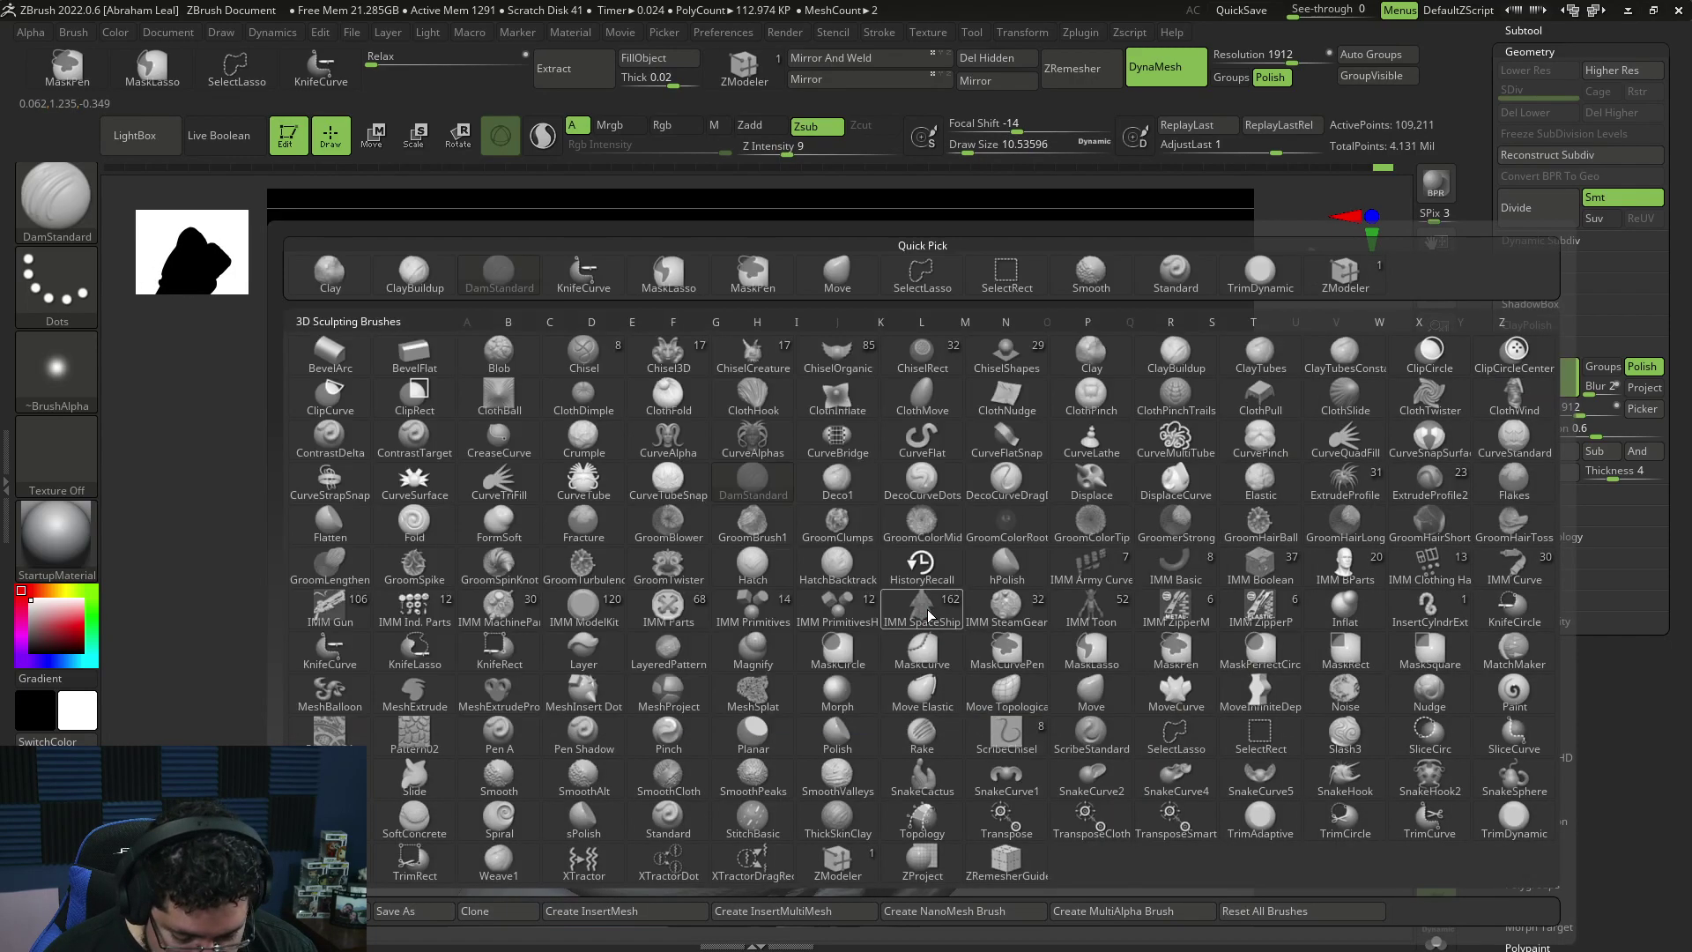
{"action": "key", "text": "c"}
{"action": "key", "text": "b"}
{"action": "key", "text": "space"}
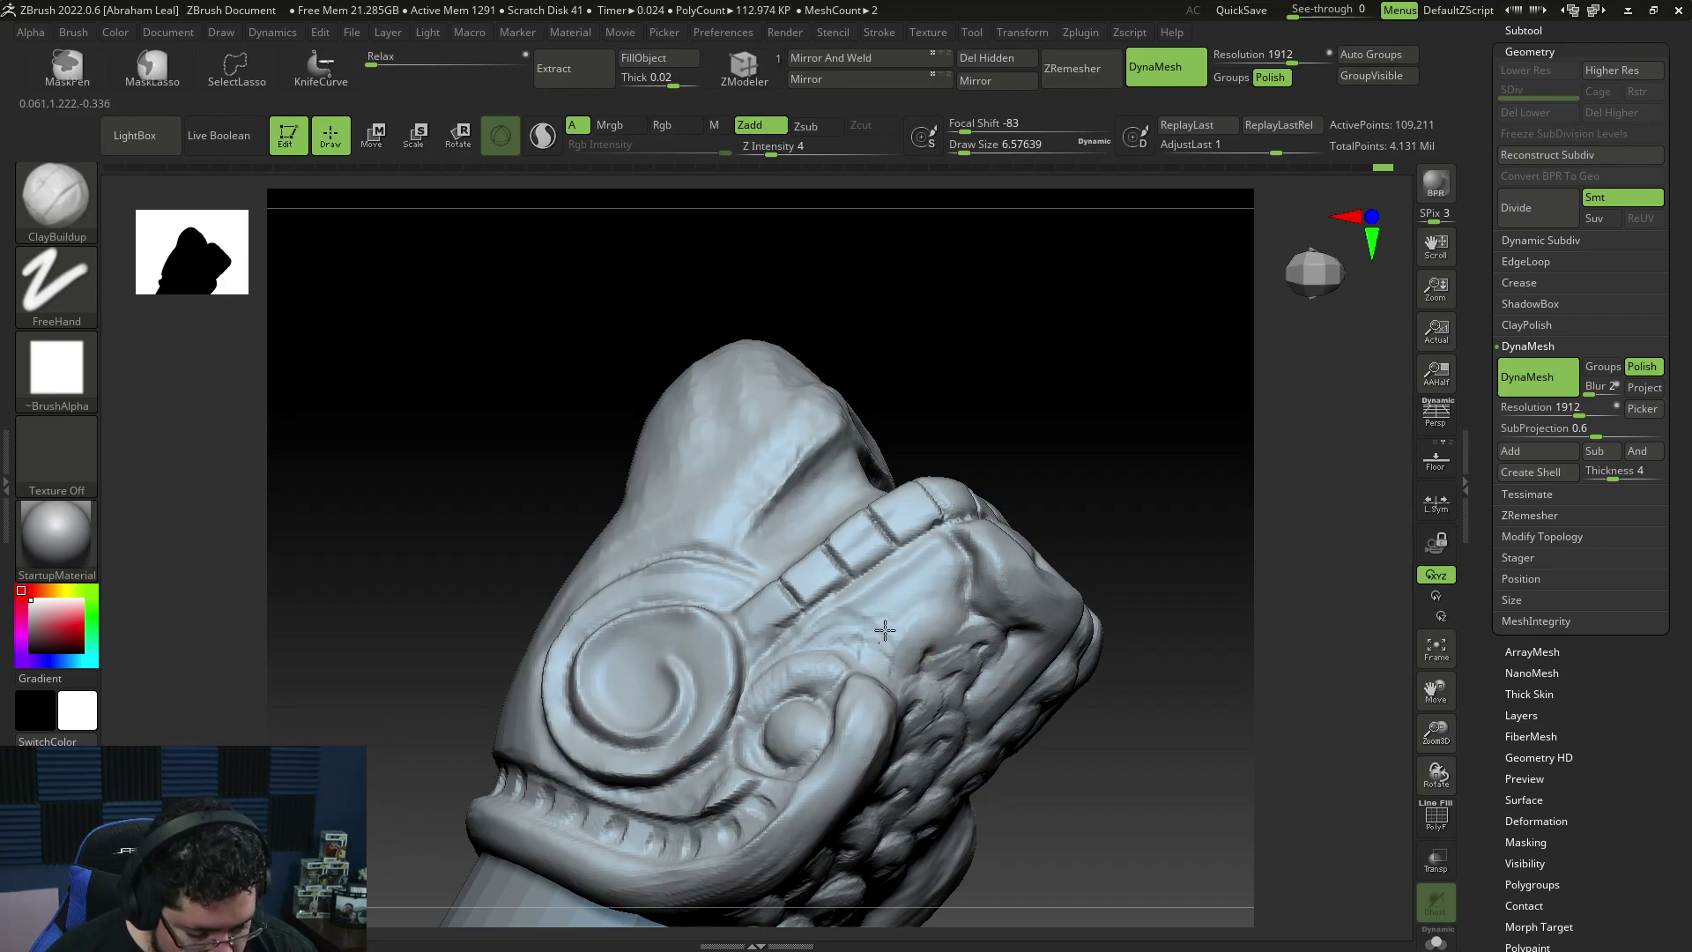
{"action": "key", "text": "space"}
{"action": "left_click_drag", "start_coordinate": [953, 533], "coordinate": [948, 529]}
{"action": "left_click_drag", "start_coordinate": [924, 596], "coordinate": [947, 604]}
Step: Undo the last clay strokes on the side of the snout
{"action": "key", "text": "ctrl+z"}
{"action": "key", "text": "ctrl+z"}
{"action": "key", "text": "ctrl+z"}
{"action": "key", "text": "ctrl+z"}
{"action": "key", "text": "ctrl+z"}
{"action": "key", "text": "ctrl+z"}
Step: Rebuild the side of the snout above the segmented lip with ClayBuildup and smooth the front of the head
{"action": "mouse_move", "coordinate": [888, 652]}
{"action": "left_mouse_down"}
{"action": "mouse_move", "coordinate": [856, 608]}
{"action": "mouse_move", "coordinate": [875, 612]}
{"action": "mouse_move", "coordinate": [844, 625]}
{"action": "mouse_move", "coordinate": [922, 578]}
{"action": "mouse_move", "coordinate": [896, 569]}
{"action": "mouse_move", "coordinate": [948, 580]}
{"action": "left_mouse_up"}
{"action": "mouse_move", "coordinate": [1118, 595]}
{"action": "right_mouse_down", "text": "ctrl"}
{"action": "mouse_move", "coordinate": [1102, 501]}
{"action": "mouse_move", "coordinate": [1077, 503]}
{"action": "right_mouse_up", "text": "ctrl"}
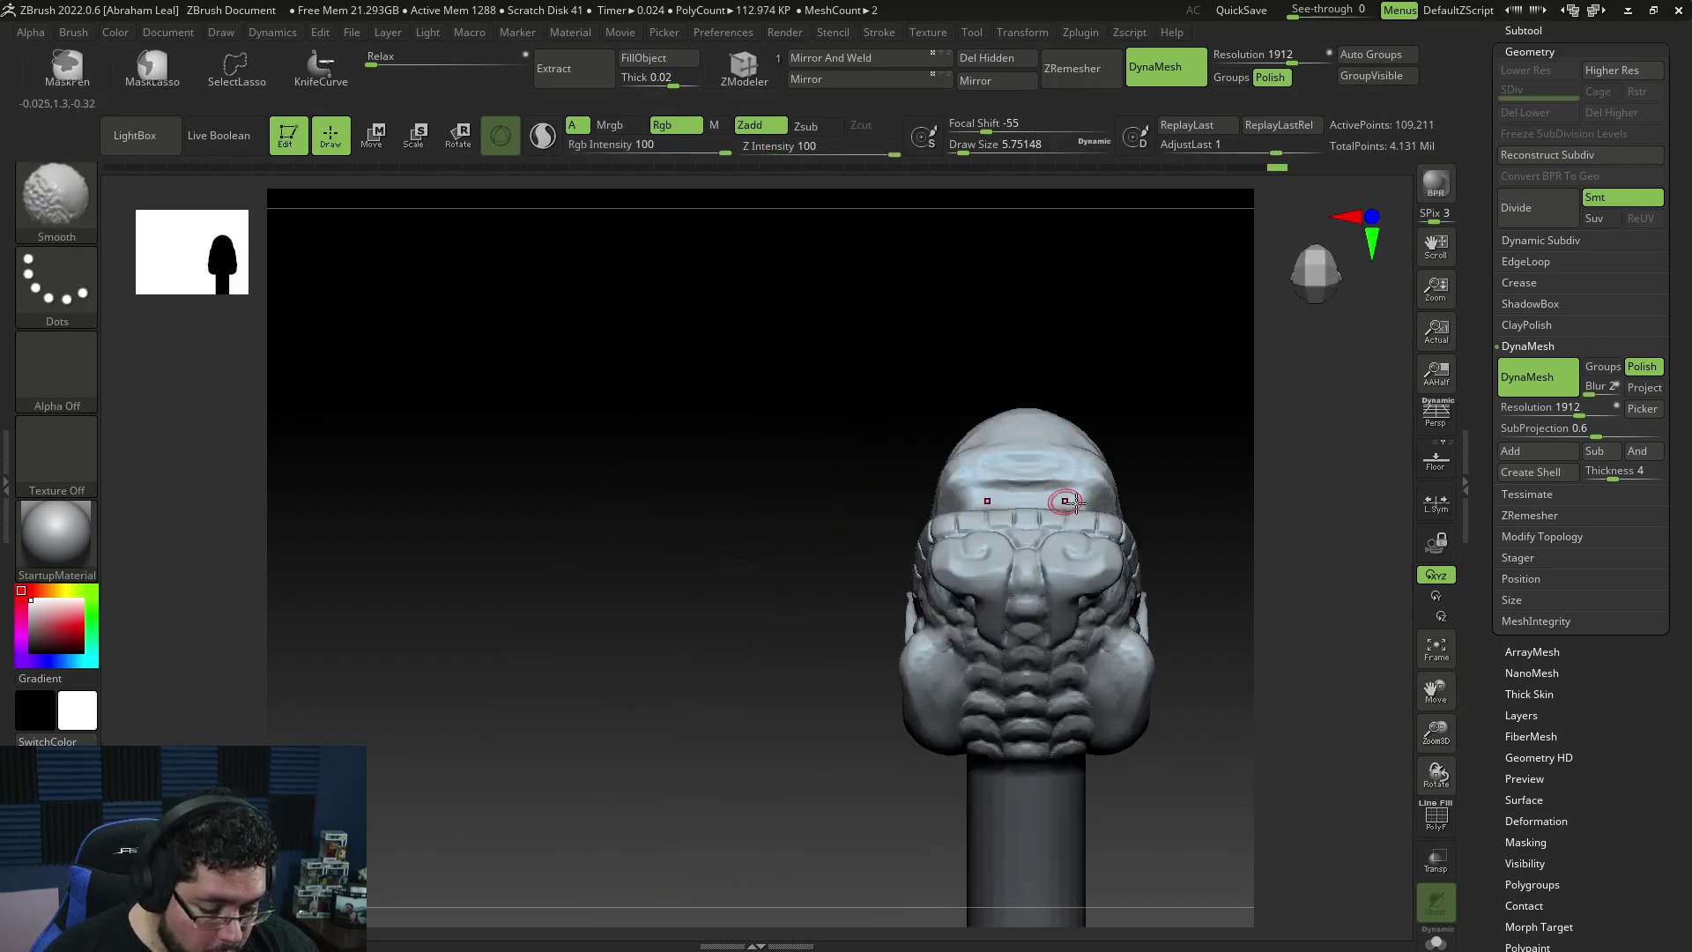
{"action": "mouse_move", "coordinate": [1205, 521]}
{"action": "left_mouse_down"}
{"action": "mouse_move", "coordinate": [1160, 665]}
{"action": "mouse_move", "coordinate": [1170, 602]}
{"action": "mouse_move", "coordinate": [1205, 605]}
{"action": "mouse_move", "coordinate": [1175, 688]}
{"action": "mouse_move", "coordinate": [1161, 680]}
{"action": "mouse_move", "coordinate": [1218, 589]}
{"action": "left_mouse_up"}
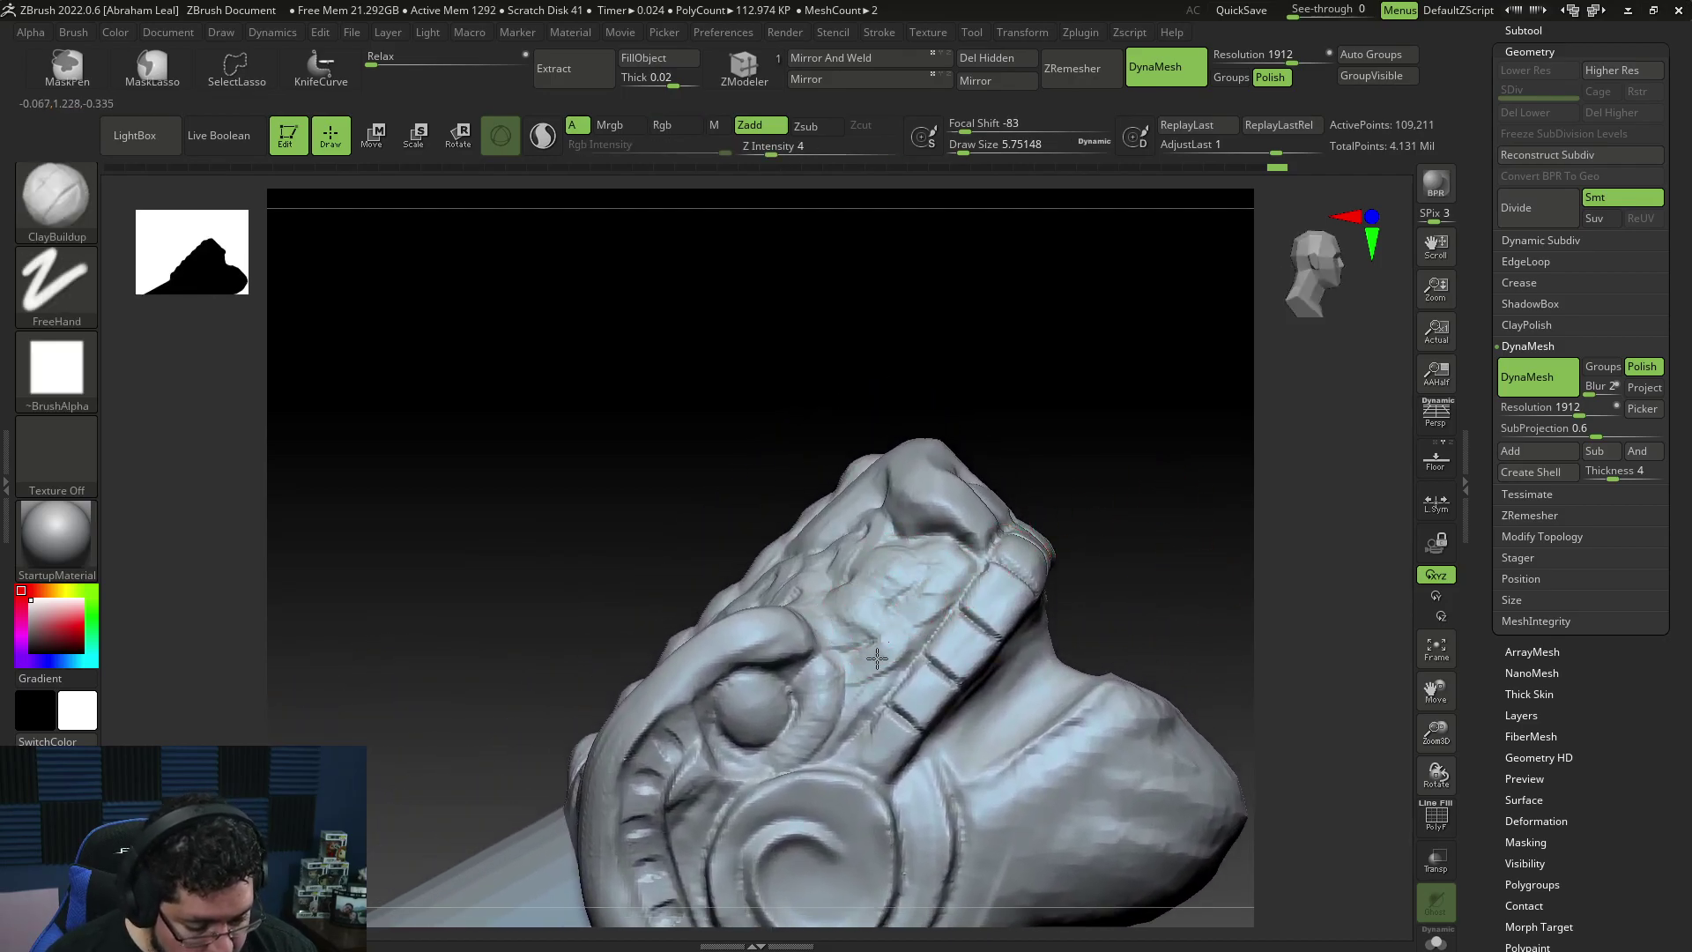
Step: Search Google Images for "alebrije" in the browser, and view the Wikipedia winged figure and the winged saber-toothed statue photo
{"action": "key", "text": "alt+Tab"}
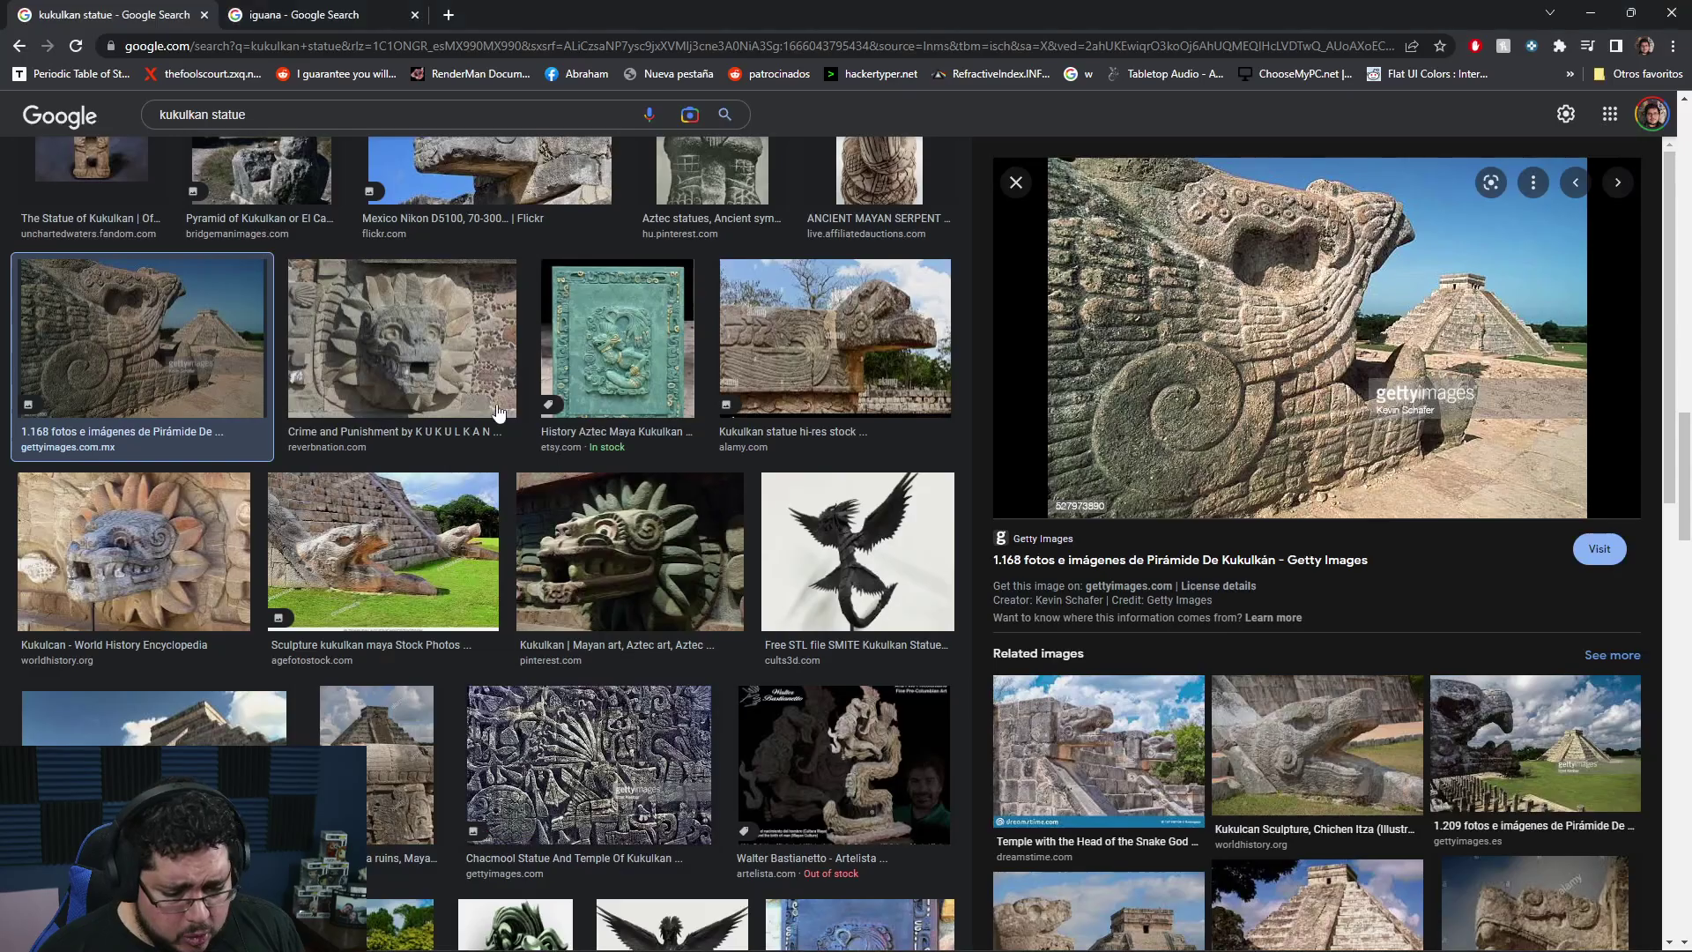
{"action": "type", "text": "/"}
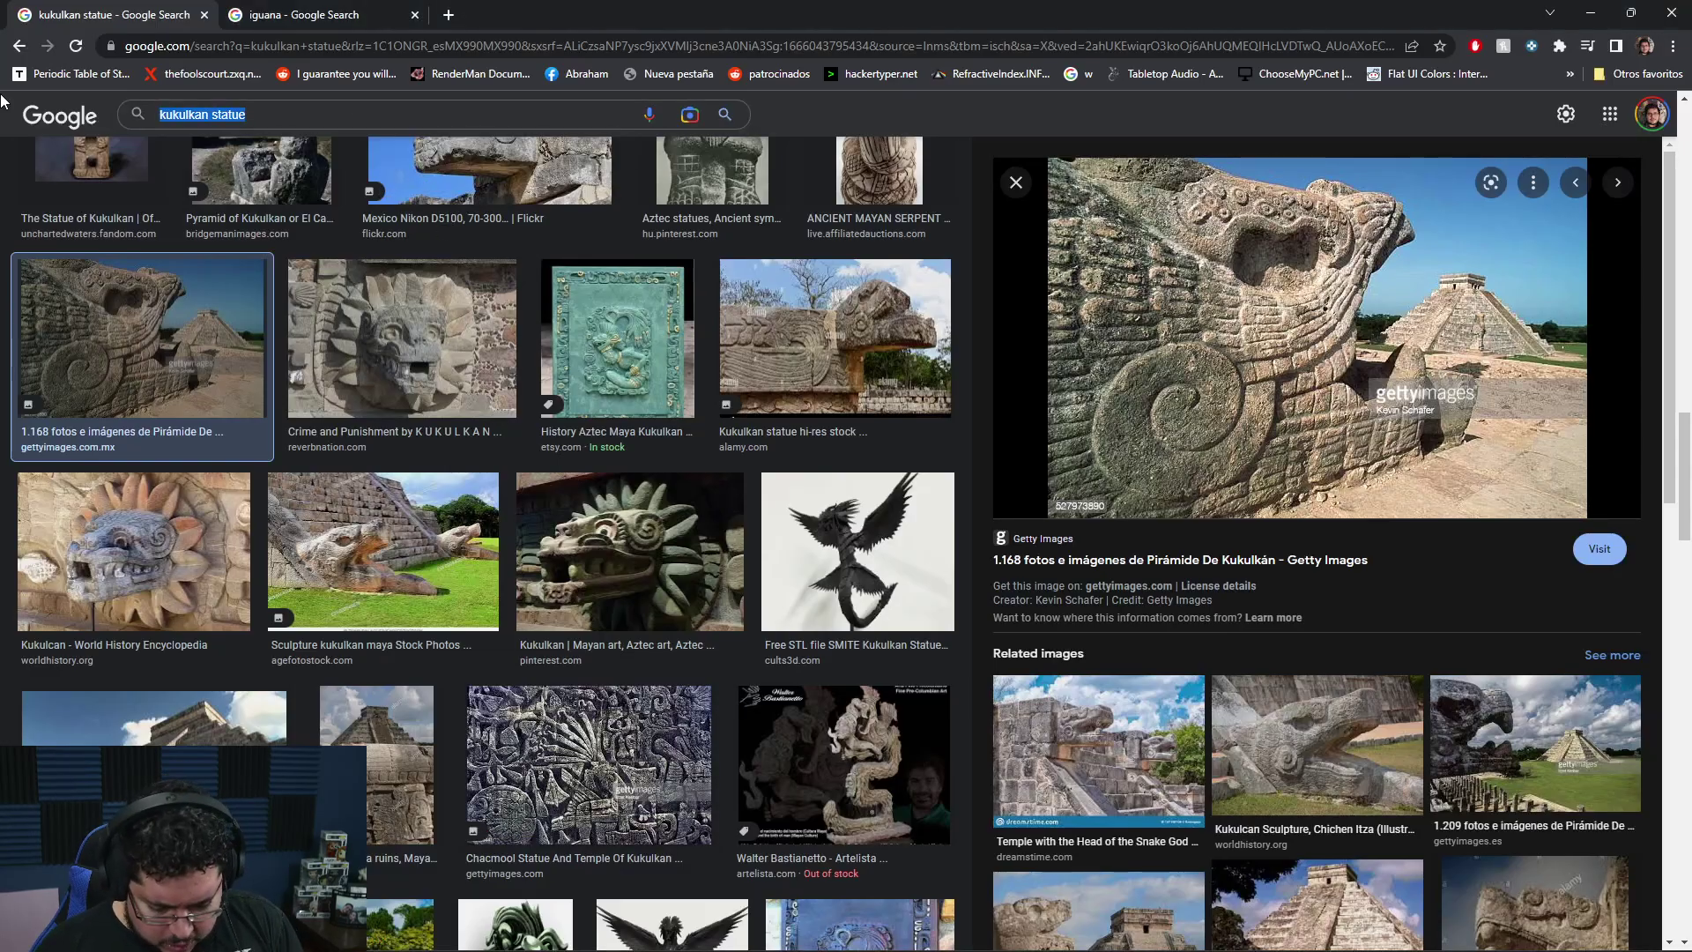
{"action": "type", "text": "alebrije"}
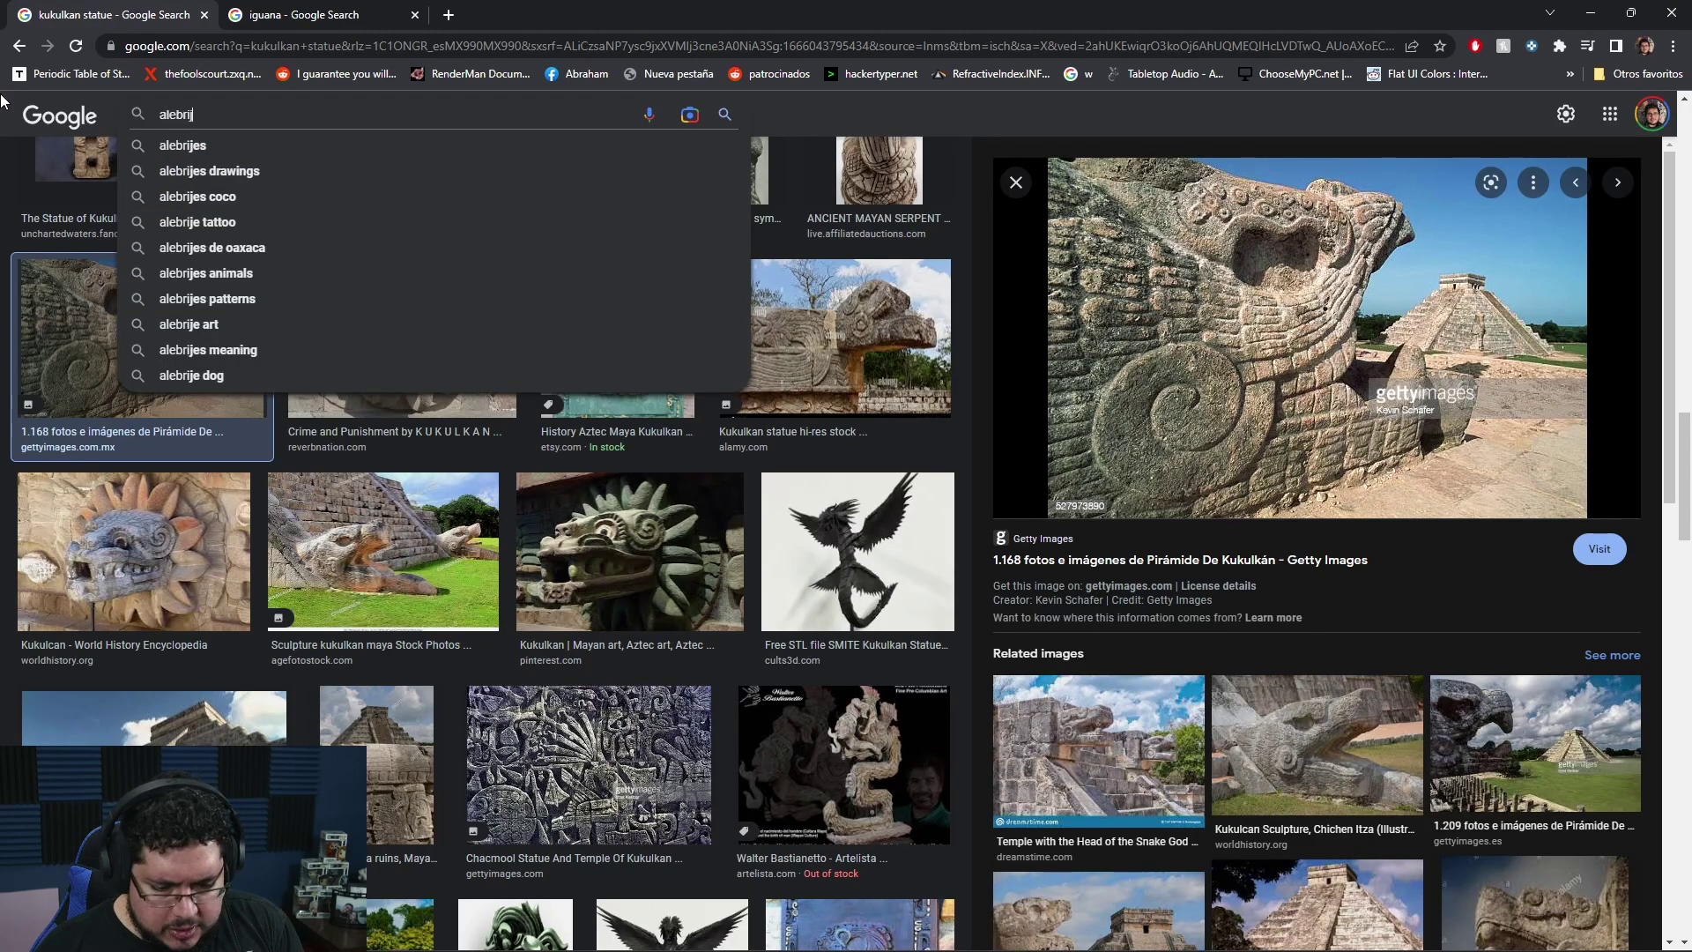
{"action": "key", "text": "Return"}
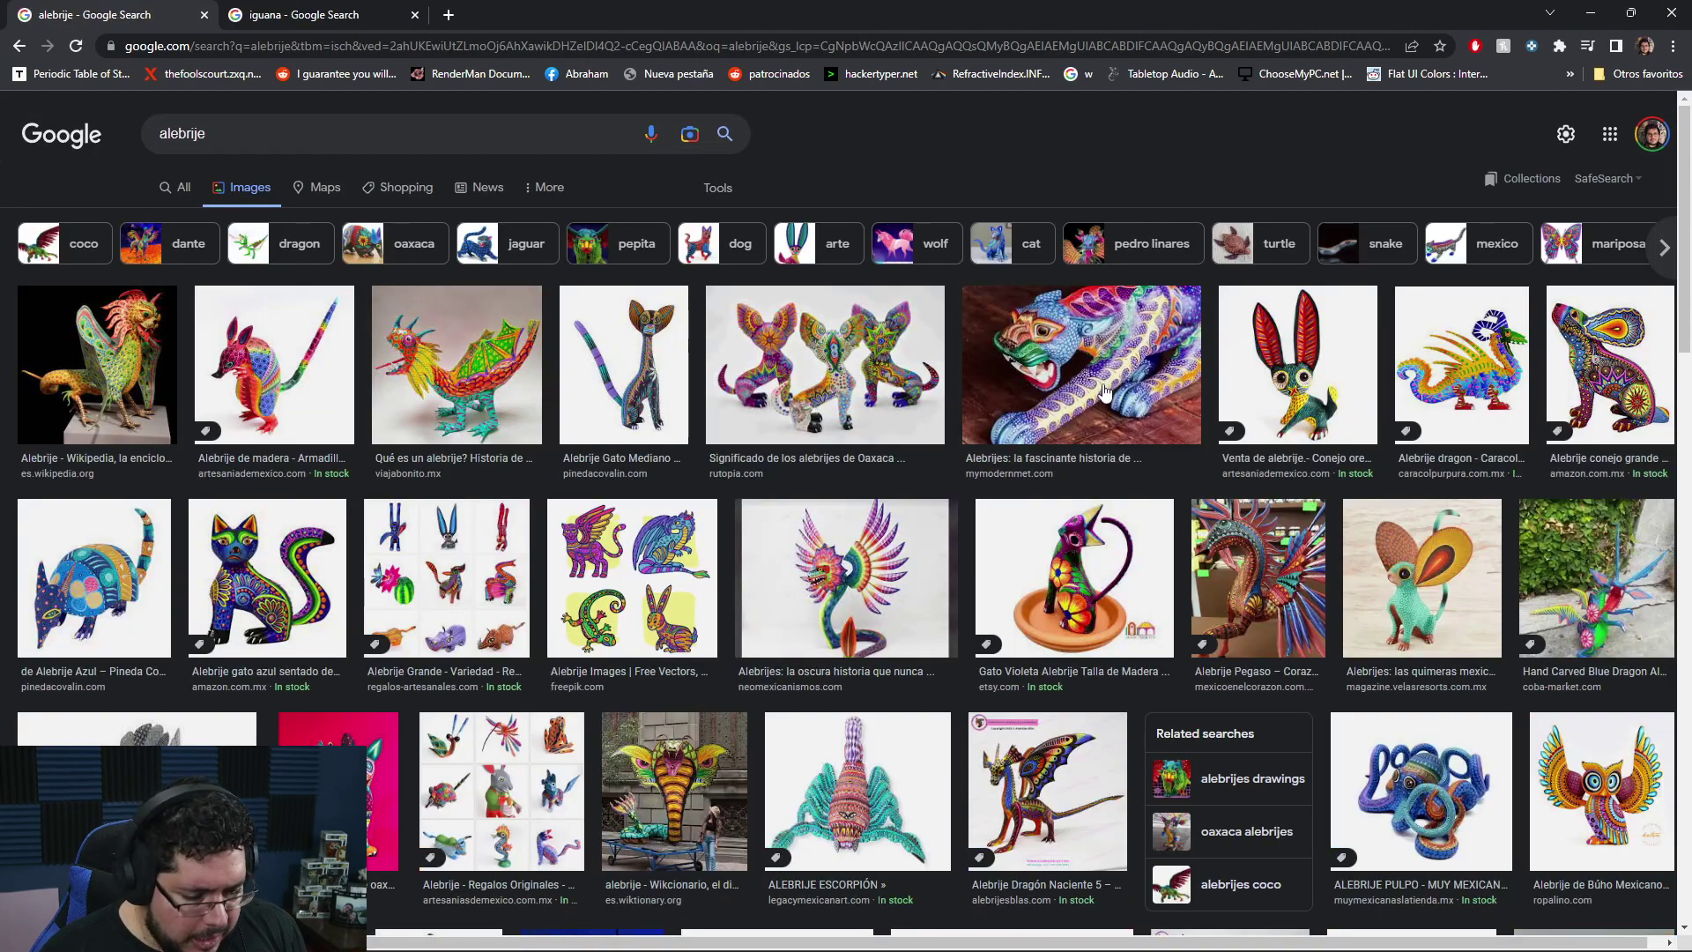
{"action": "left_click", "coordinate": [124, 379]}
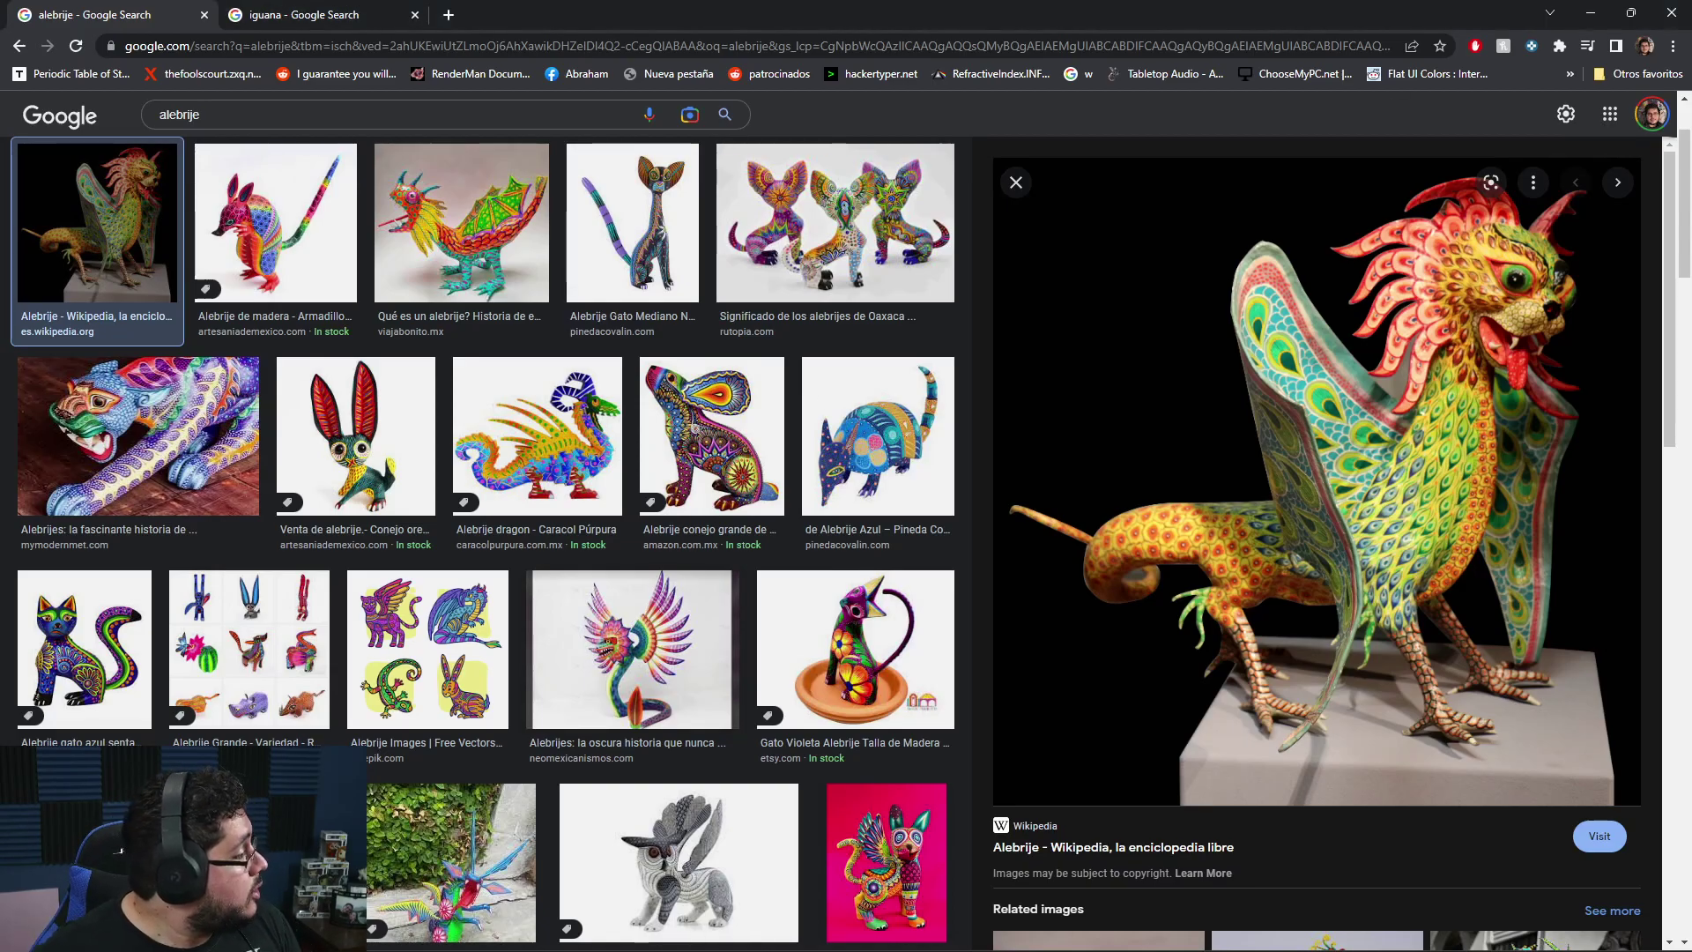
{"action": "key", "text": "alt+Tab"}
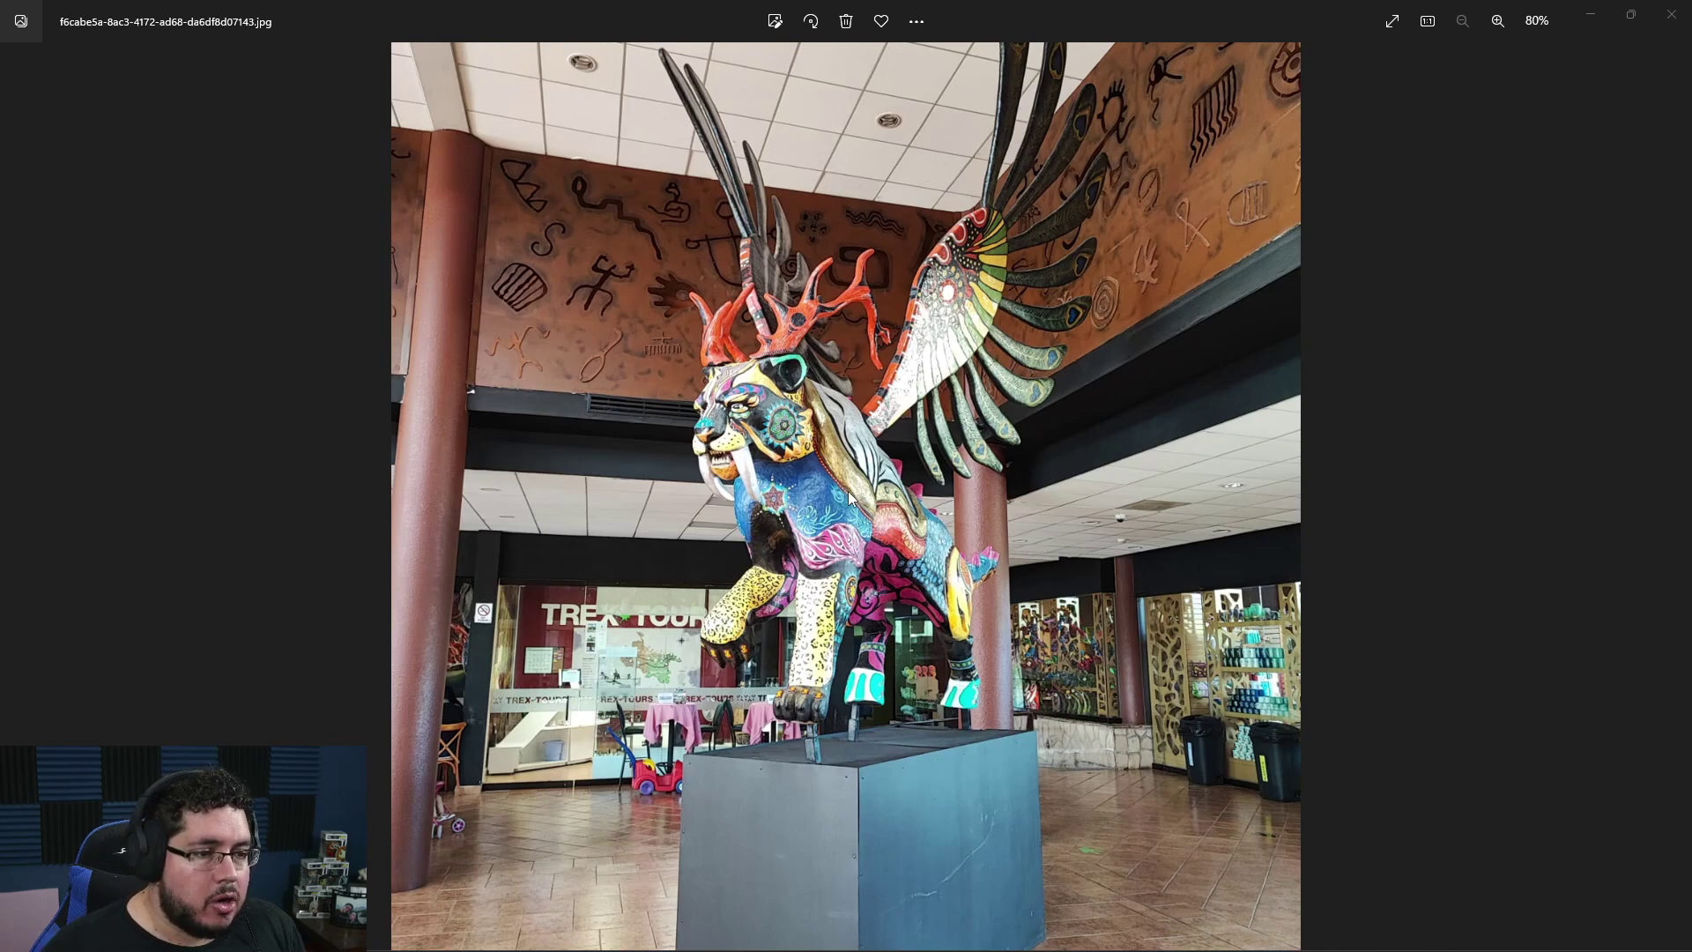
Step: Search Google Images for "huichol art beading" and view the beaded dog figure and the beaded animal head with the blue nose
{"action": "scroll", "coordinate": [849, 498], "scroll_direction": "up", "scroll_amount": 3}
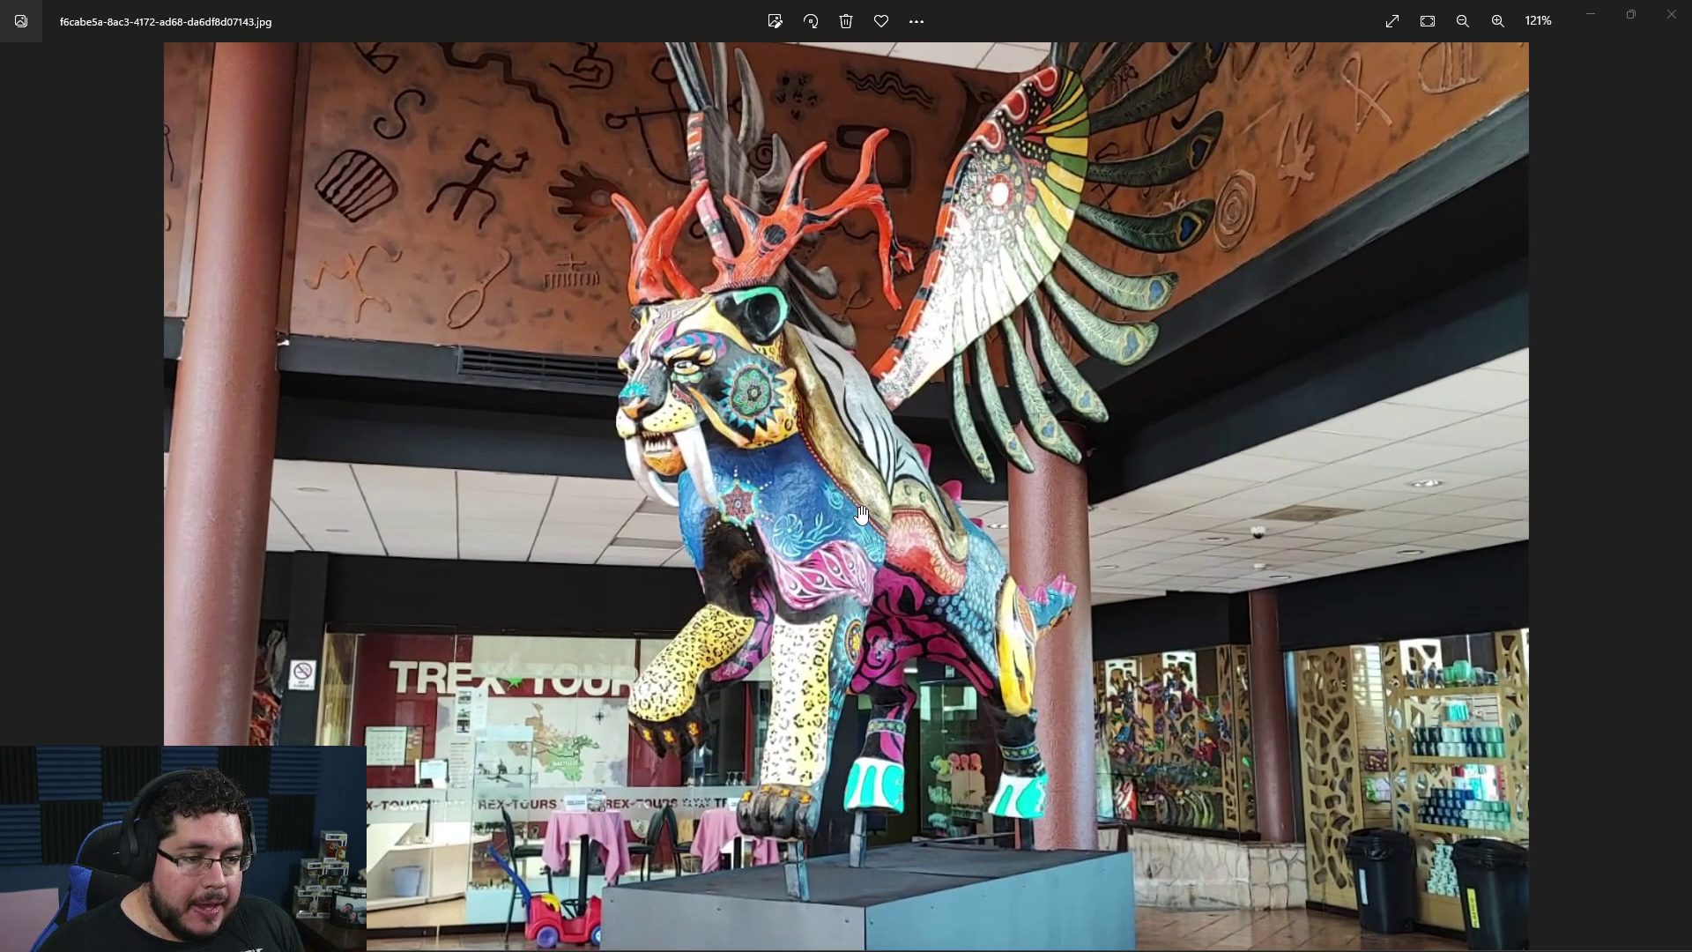
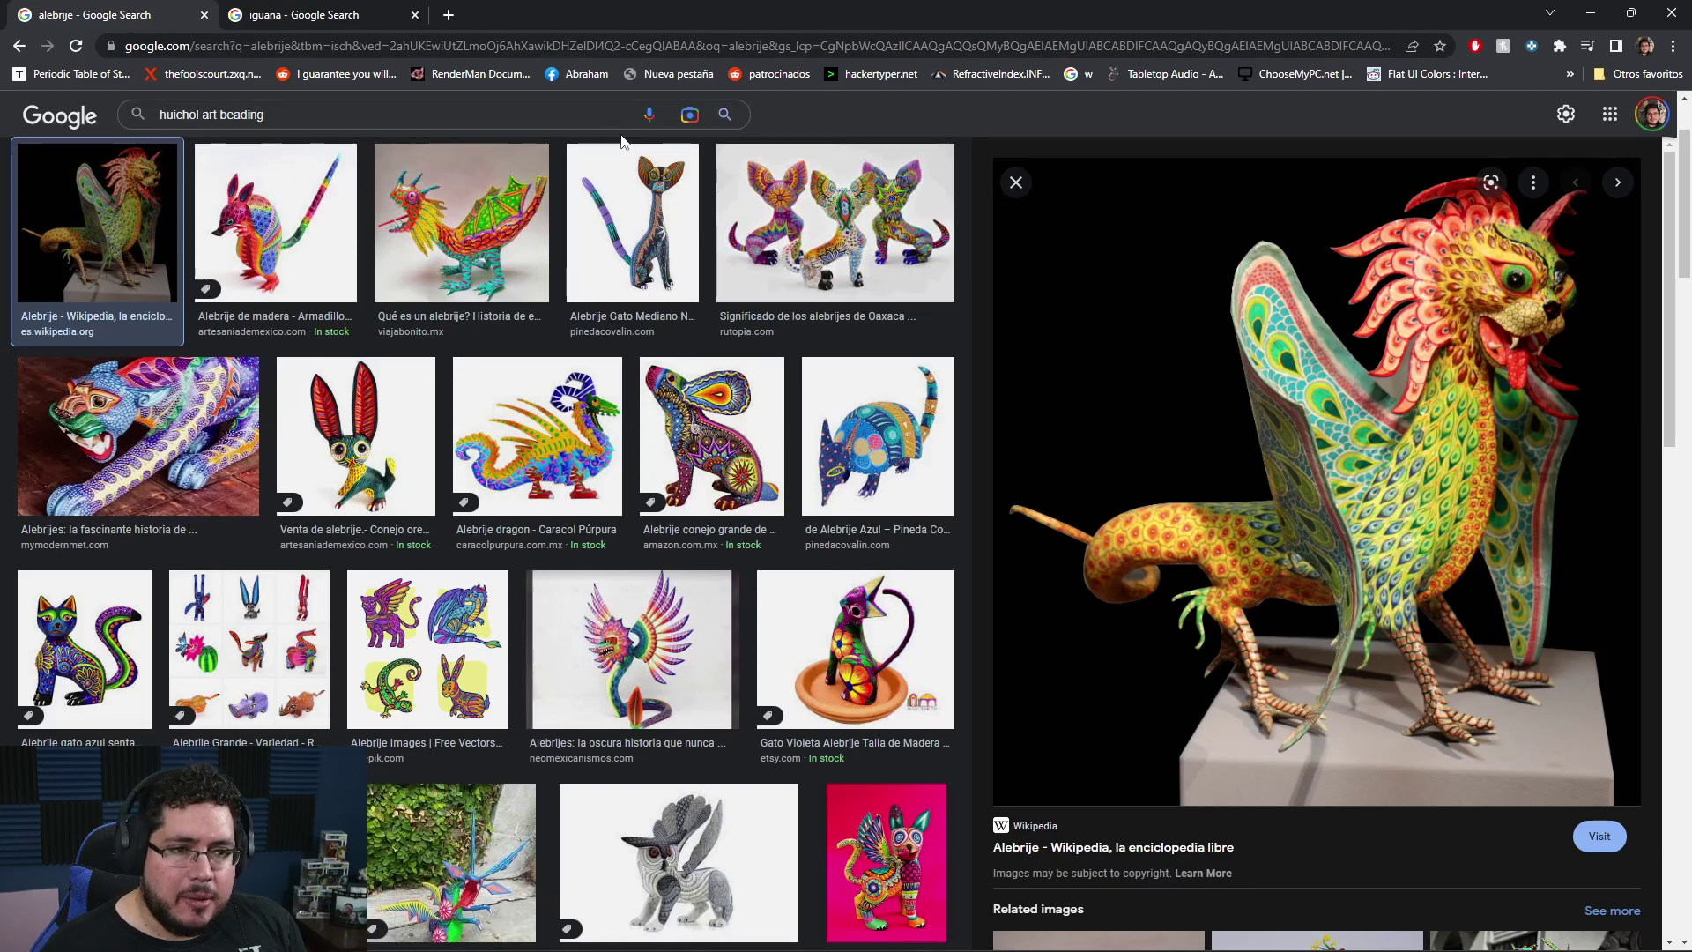
{"action": "left_click", "coordinate": [724, 115]}
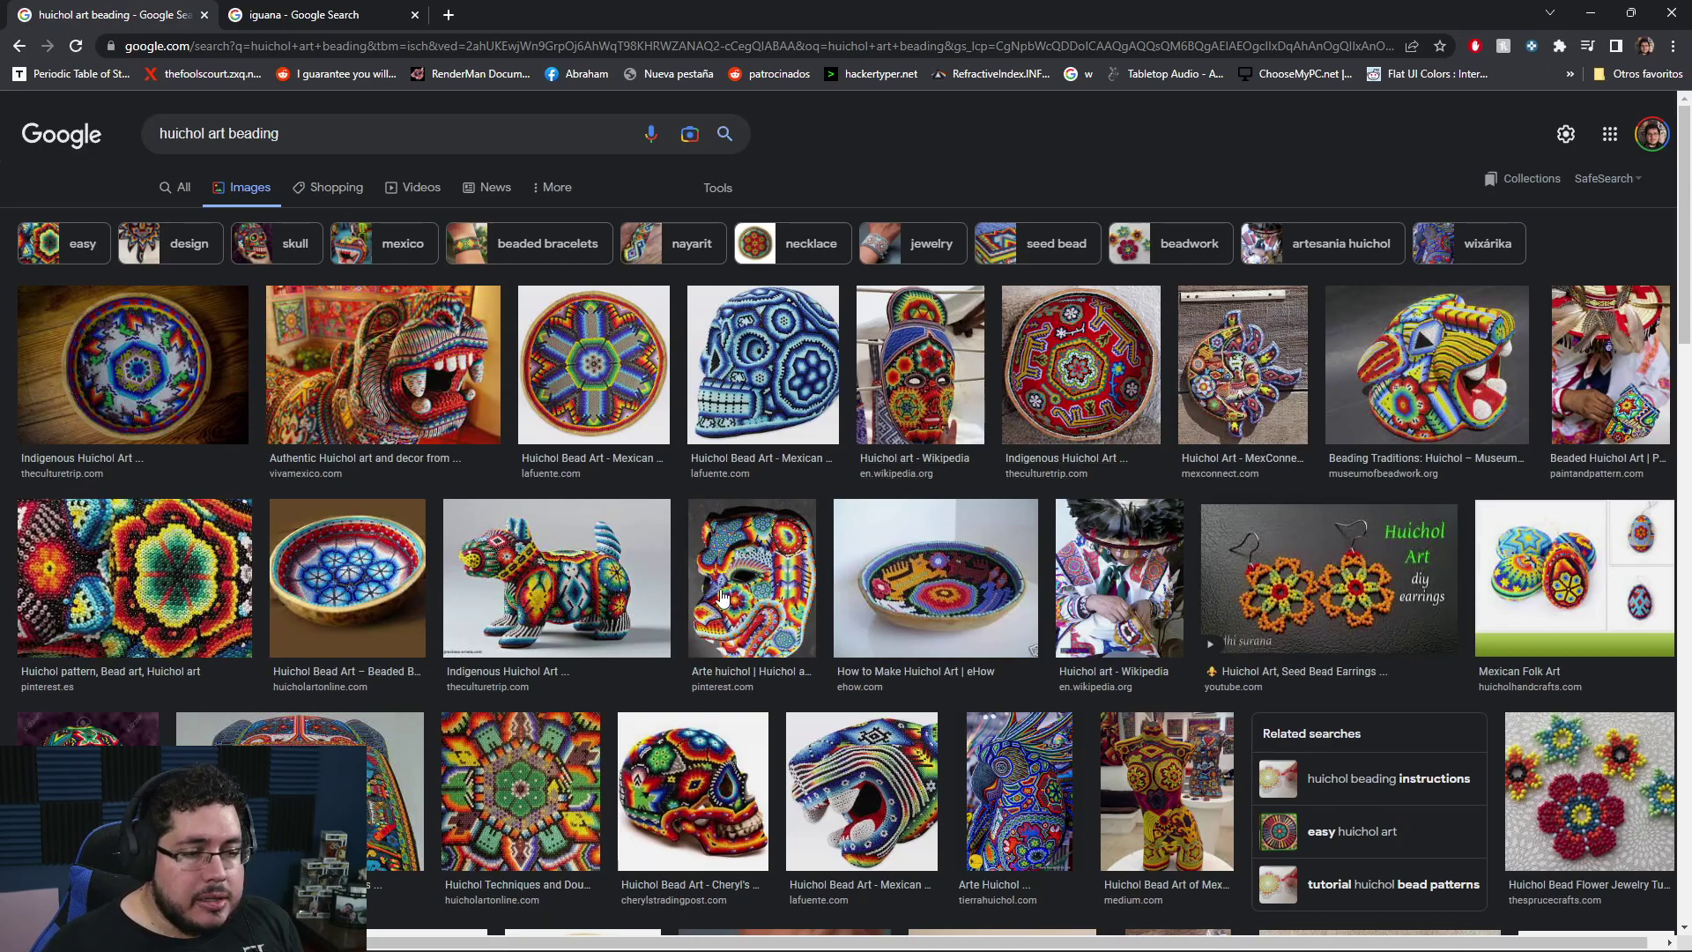
{"action": "left_click", "coordinate": [590, 605]}
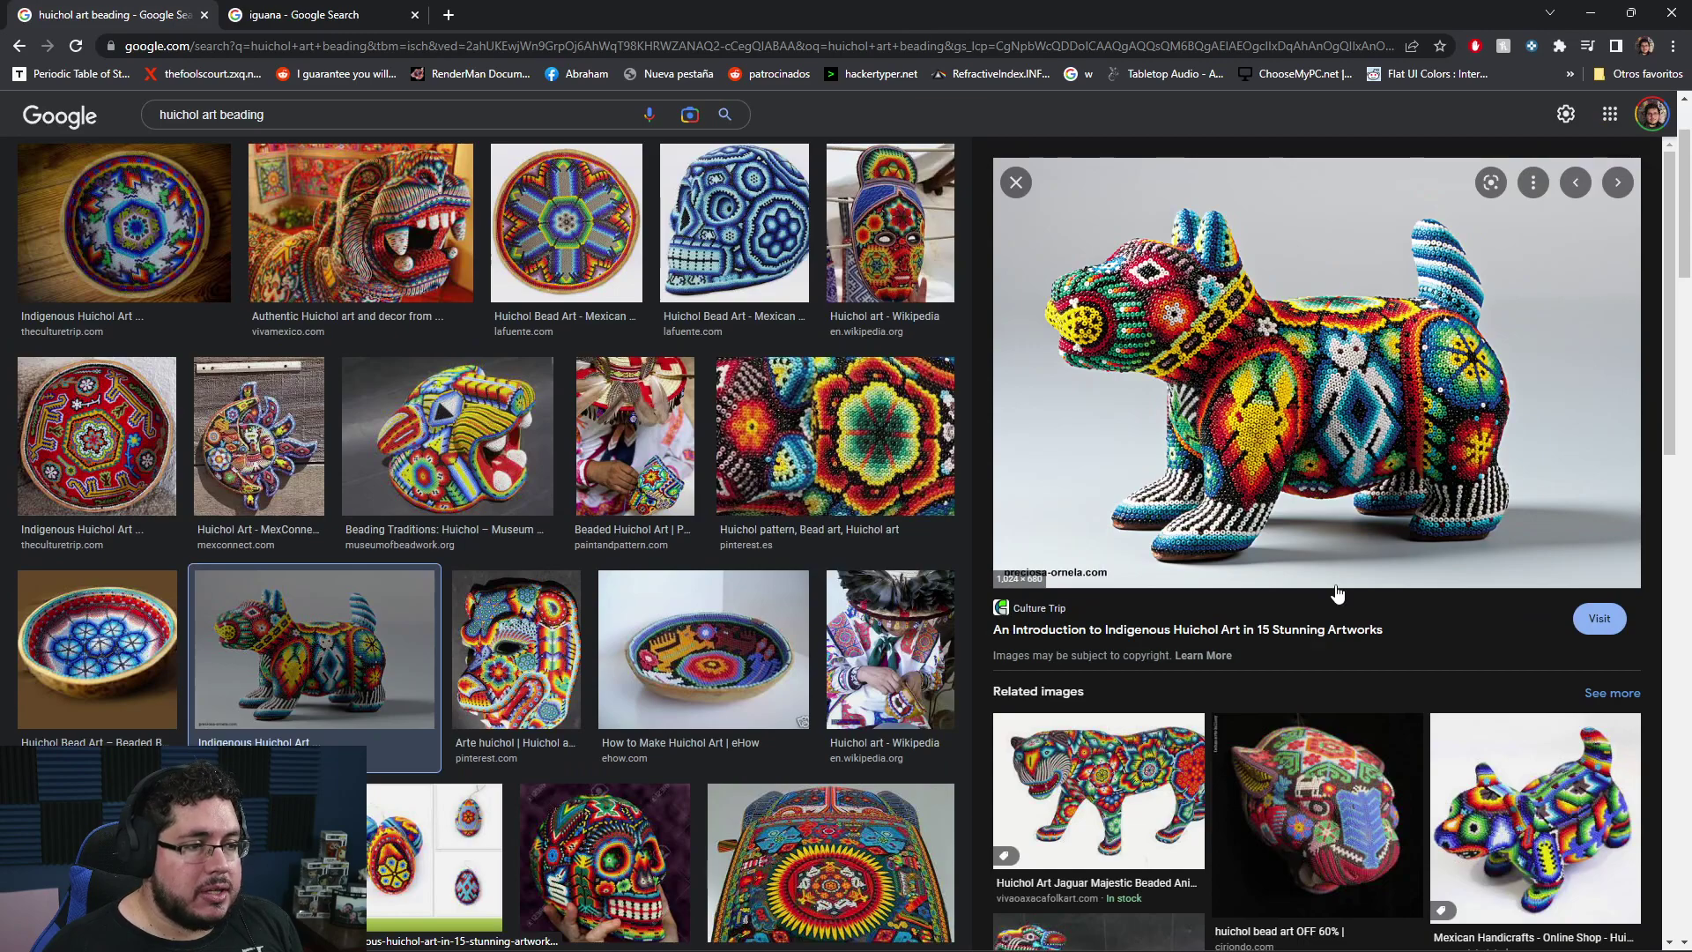
{"action": "left_click", "coordinate": [1343, 793]}
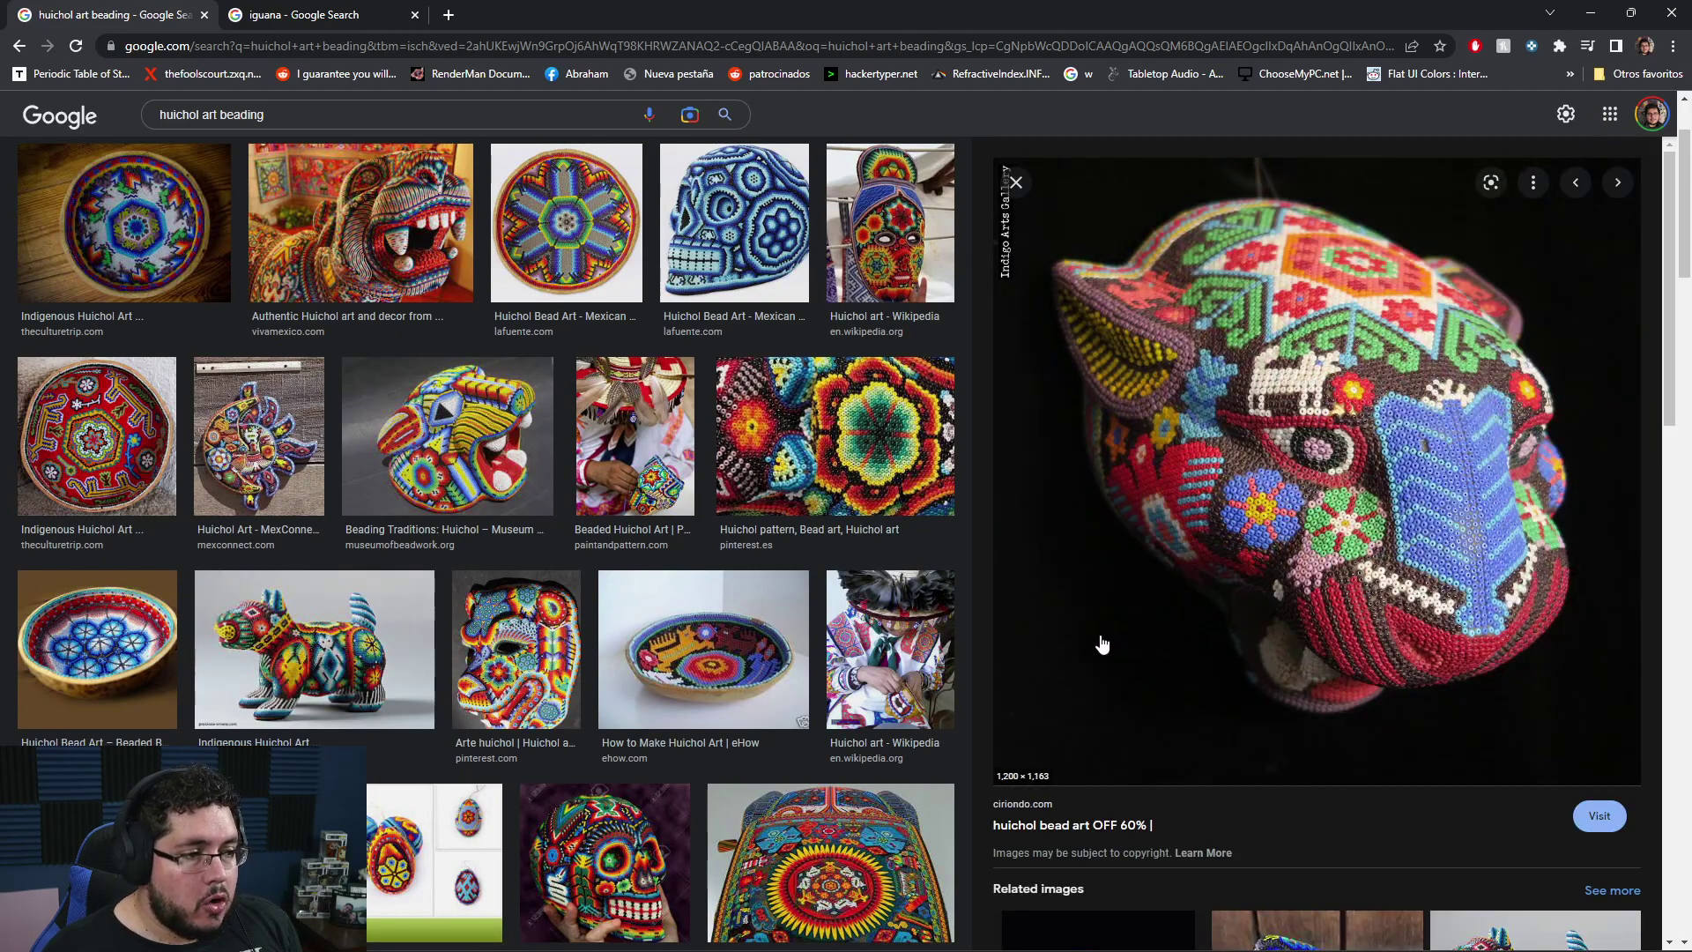
Step: Revisit the winged saber-toothed statue photo to compare its painted patterns with the Huichol beadwork, and return to the browser results
{"action": "key", "text": "alt+Tab"}
{"action": "key", "text": "alt+Tab"}
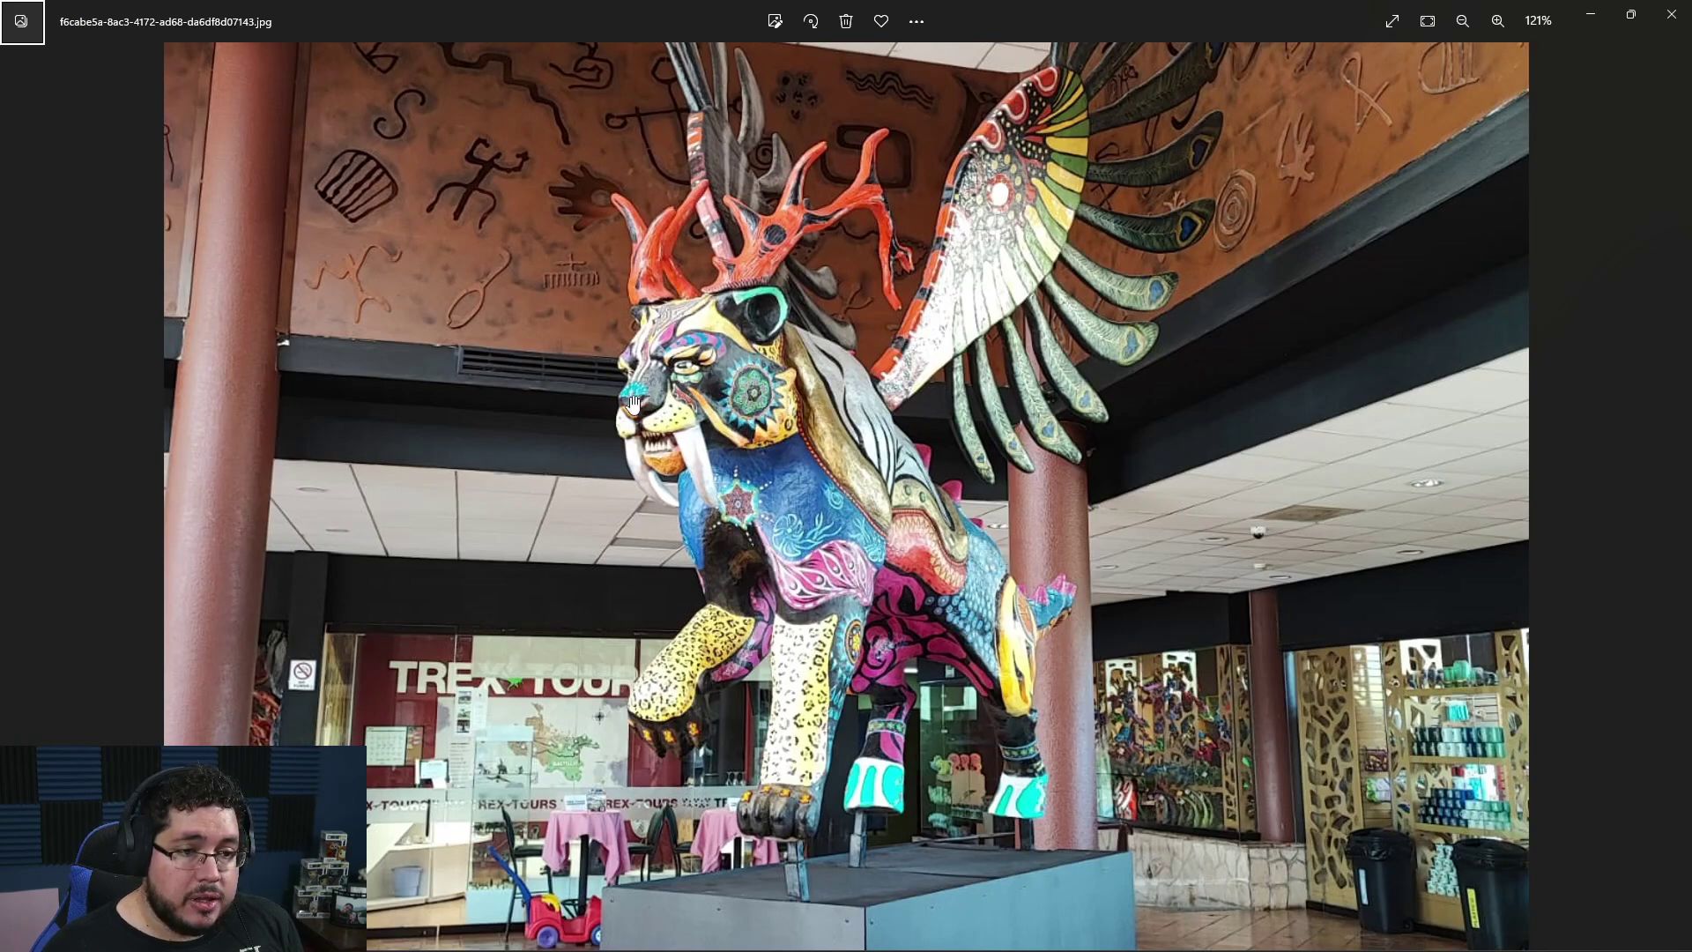
{"action": "key", "text": "alt+Tab"}
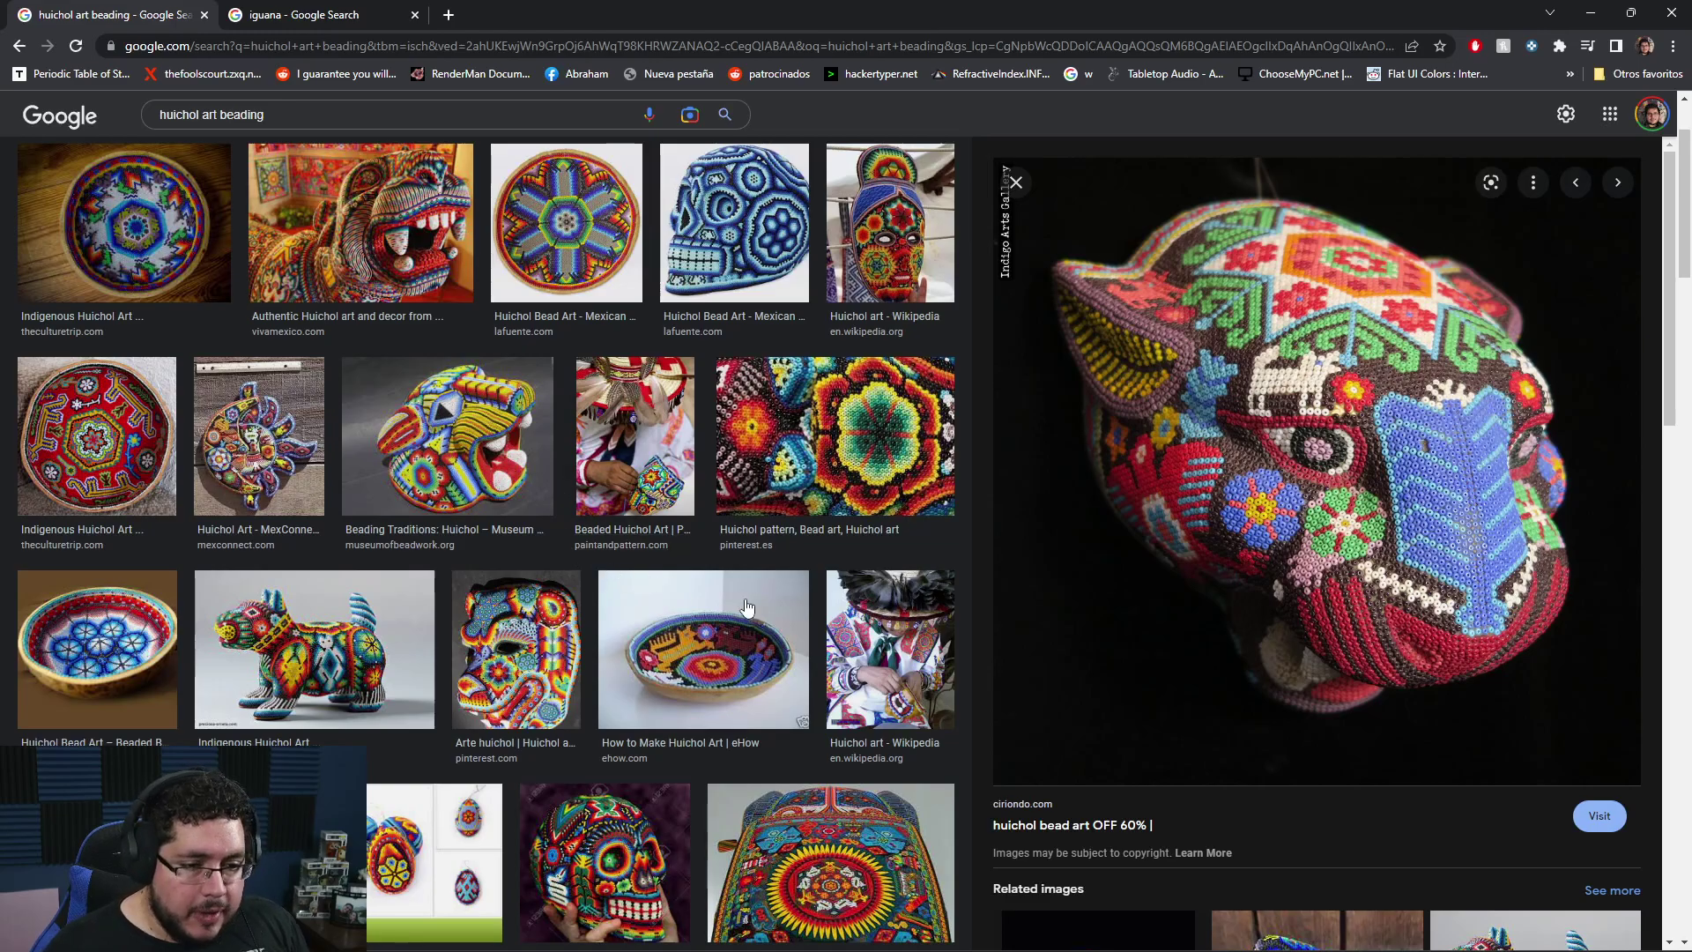
Step: Browse the Huichol beadwork results and view the open-mouthed beaded head, the flower bead pattern close-up and the Museum of Beadwork head
{"action": "scroll", "coordinate": [746, 607], "scroll_direction": "down", "scroll_amount": 2}
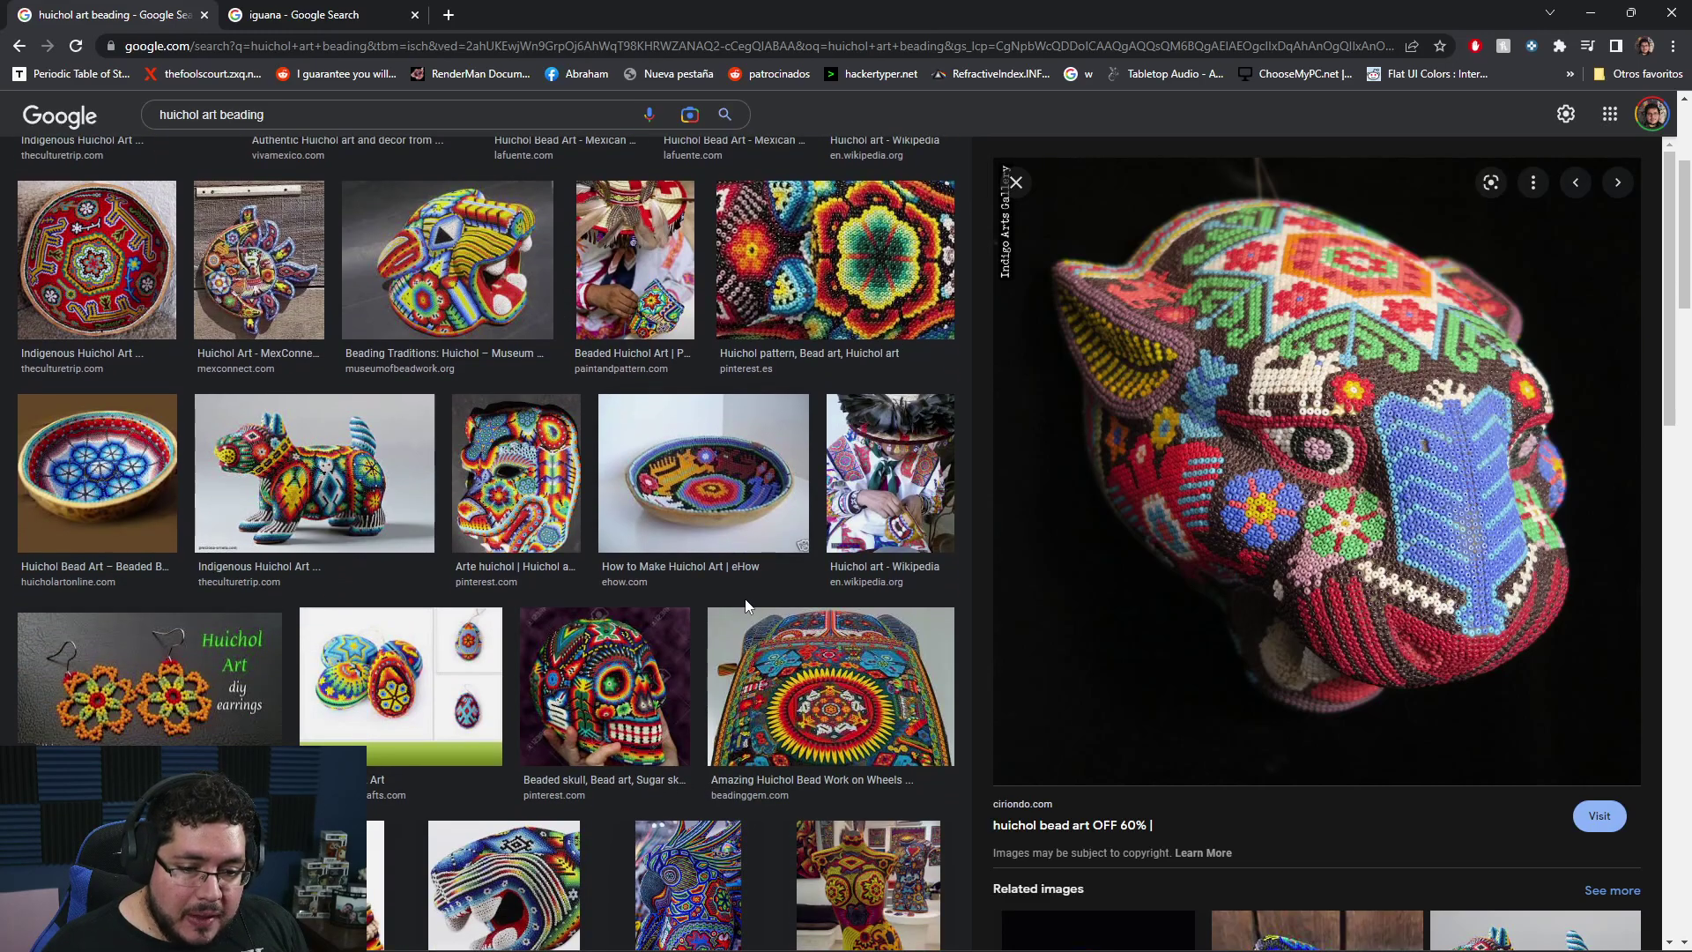
{"action": "scroll", "coordinate": [746, 606], "scroll_direction": "down", "scroll_amount": 3}
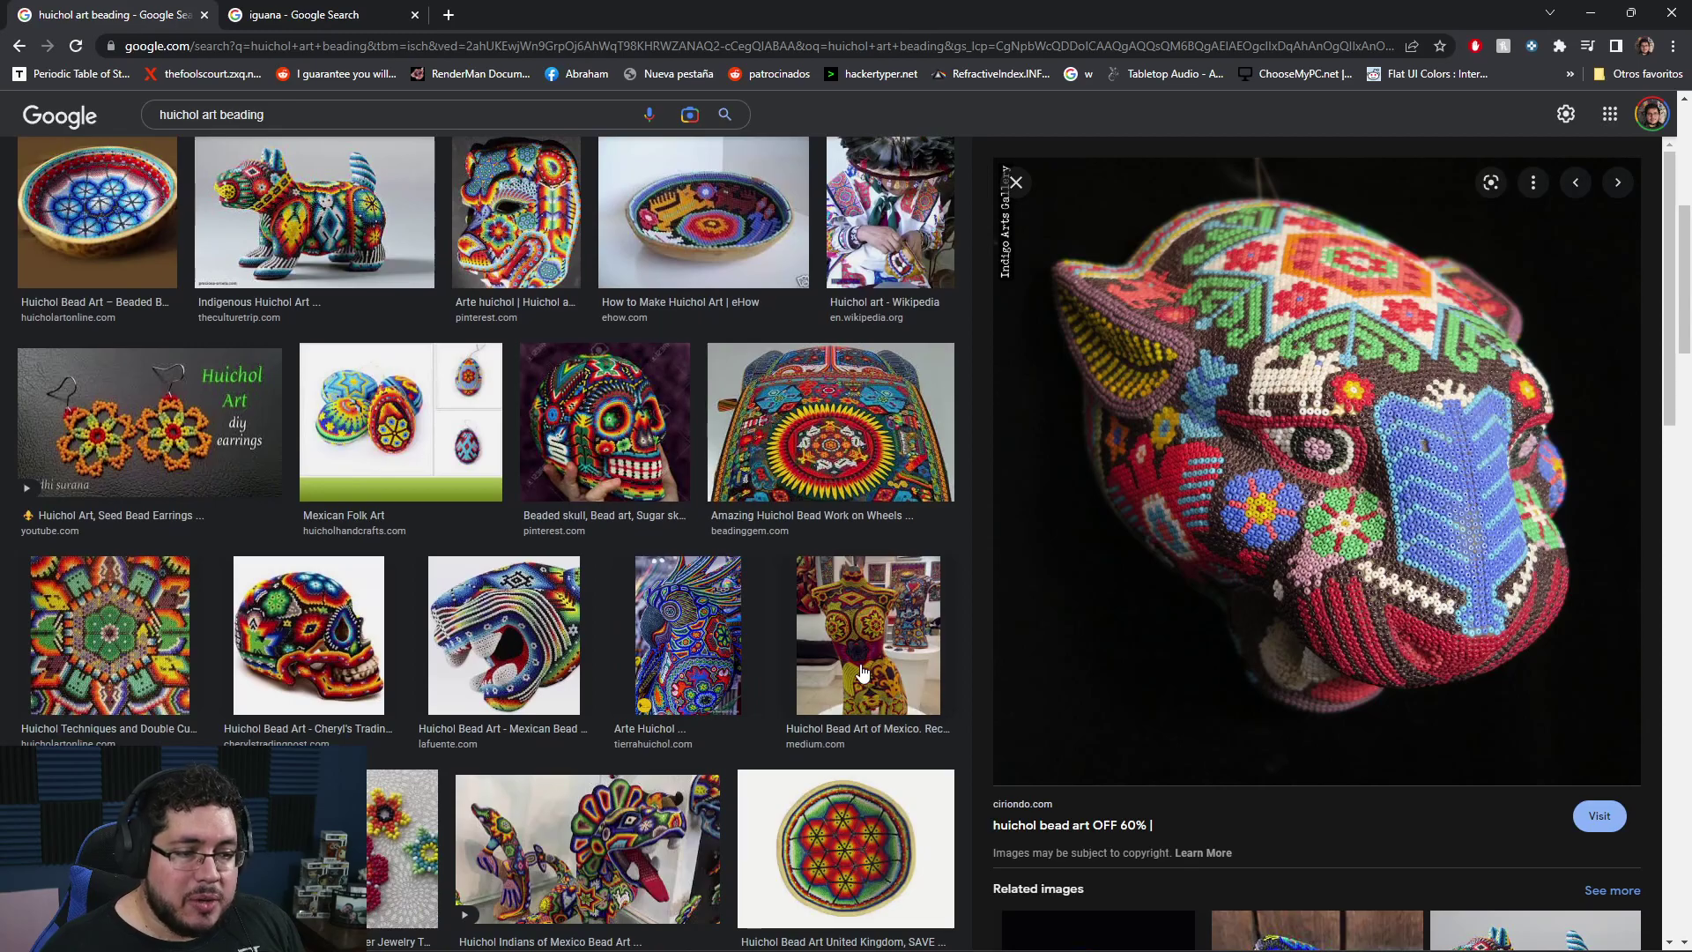
{"action": "scroll", "coordinate": [674, 694], "scroll_direction": "up", "scroll_amount": 6}
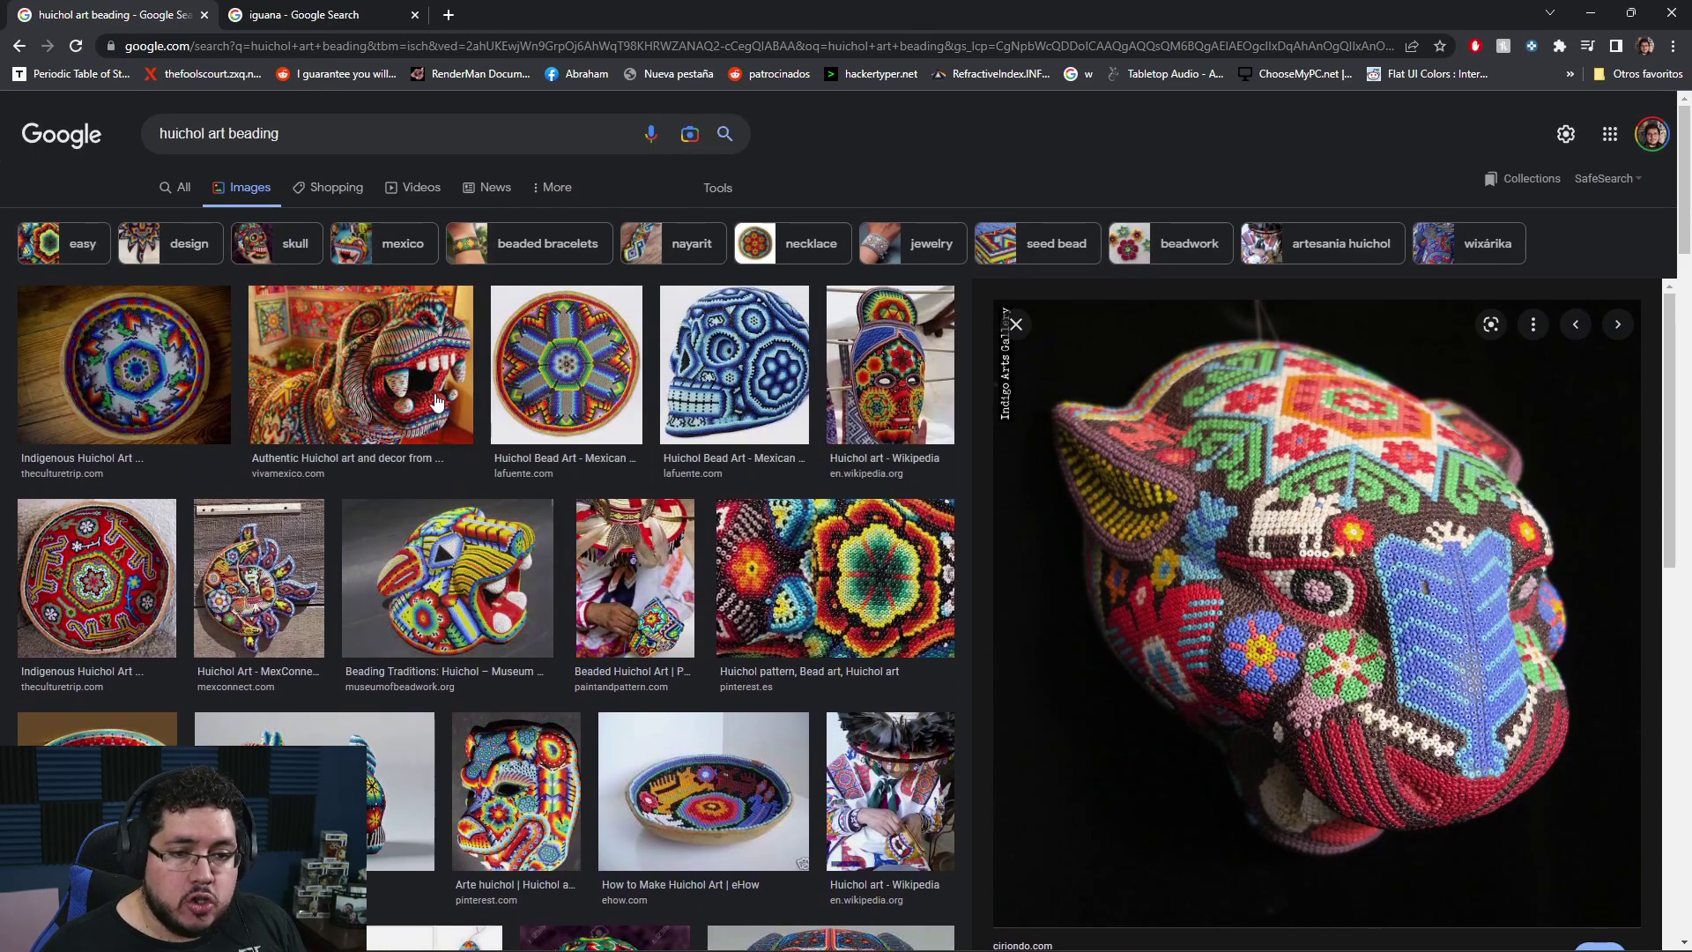
{"action": "left_click", "coordinate": [405, 382]}
{"action": "left_click", "coordinate": [880, 432]}
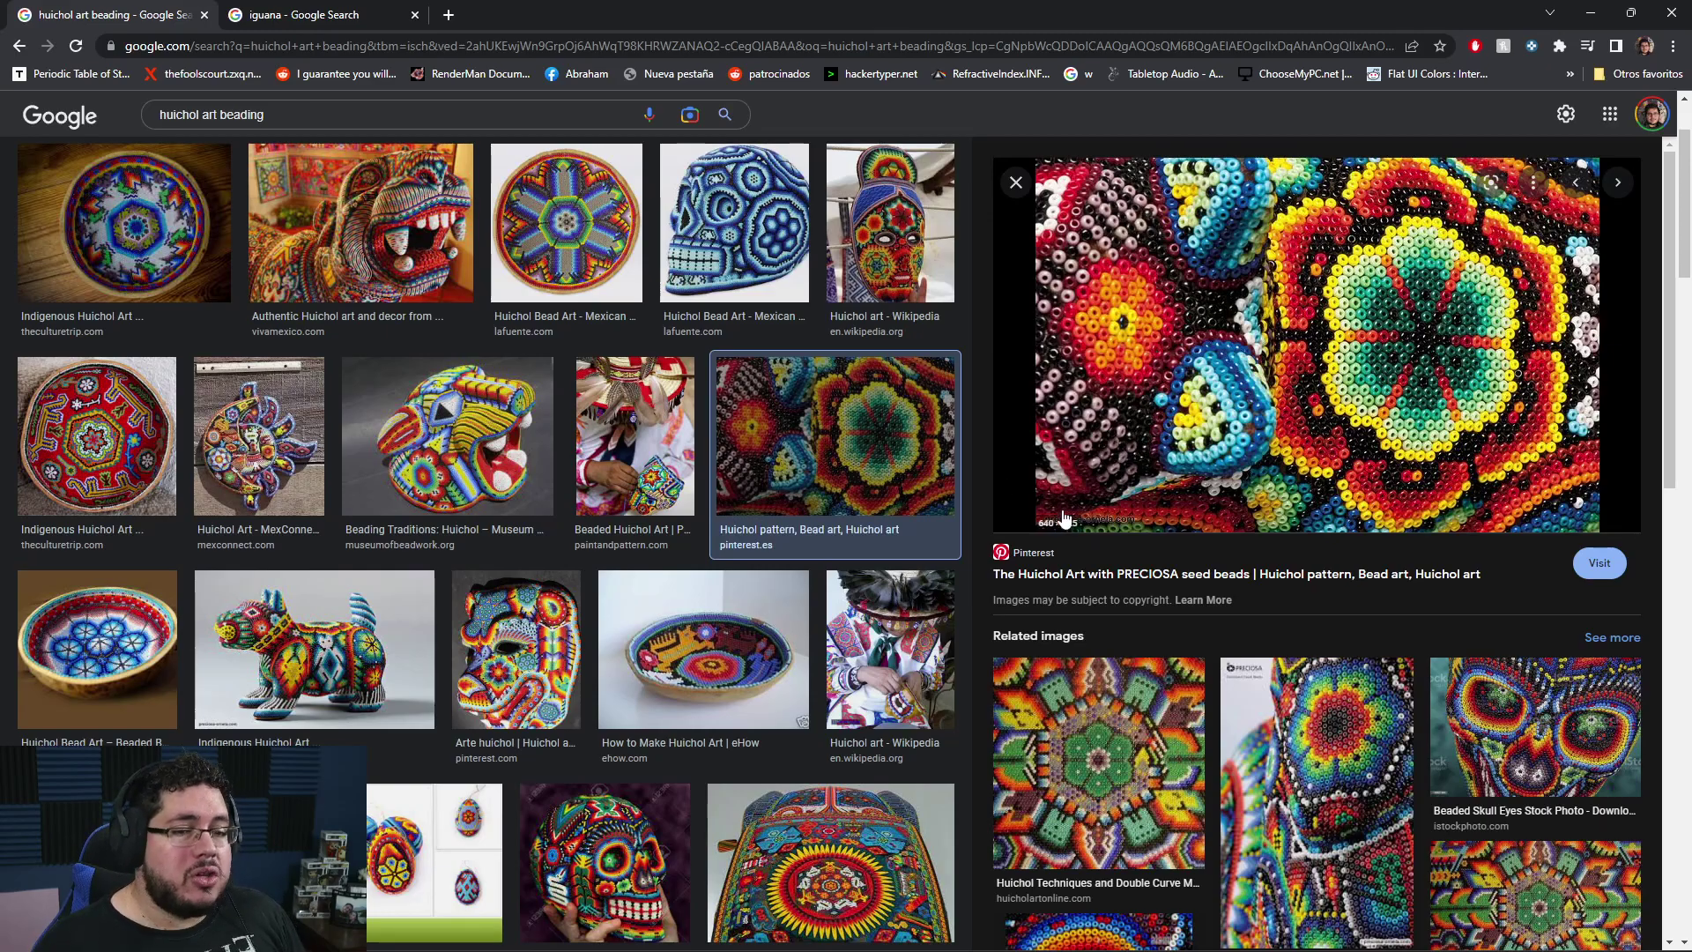
{"action": "left_click", "coordinate": [448, 492]}
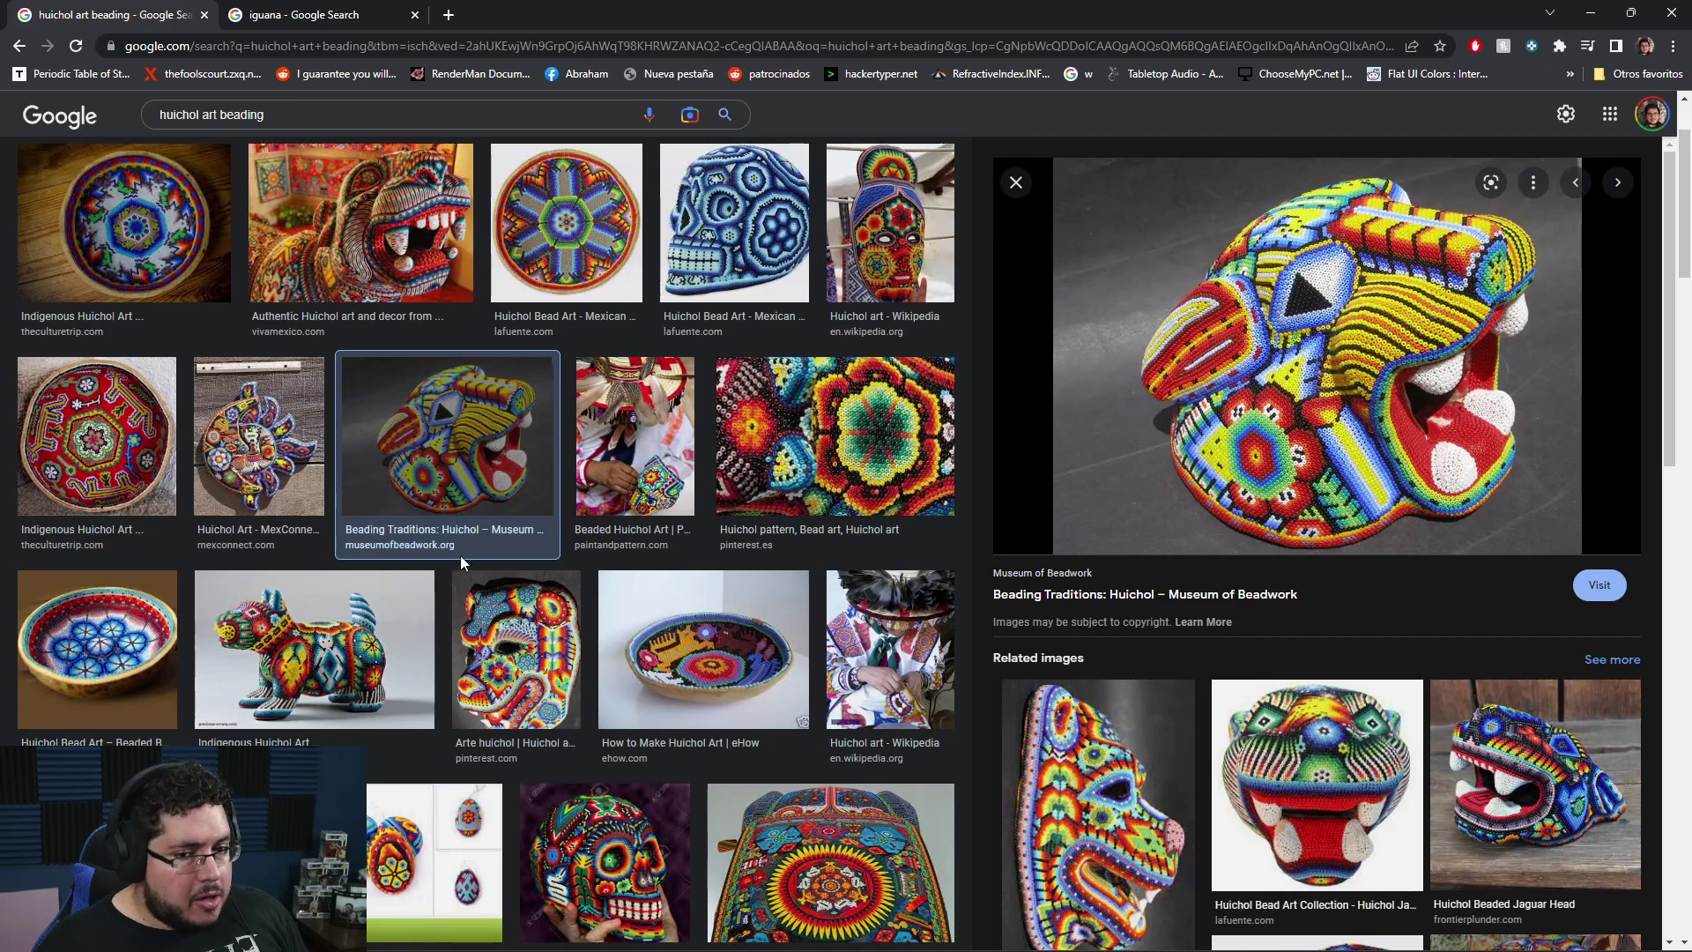
Step: Look through the huichol art beading image results for ornament references
{"action": "scroll", "coordinate": [447, 579], "scroll_direction": "down", "scroll_amount": 6}
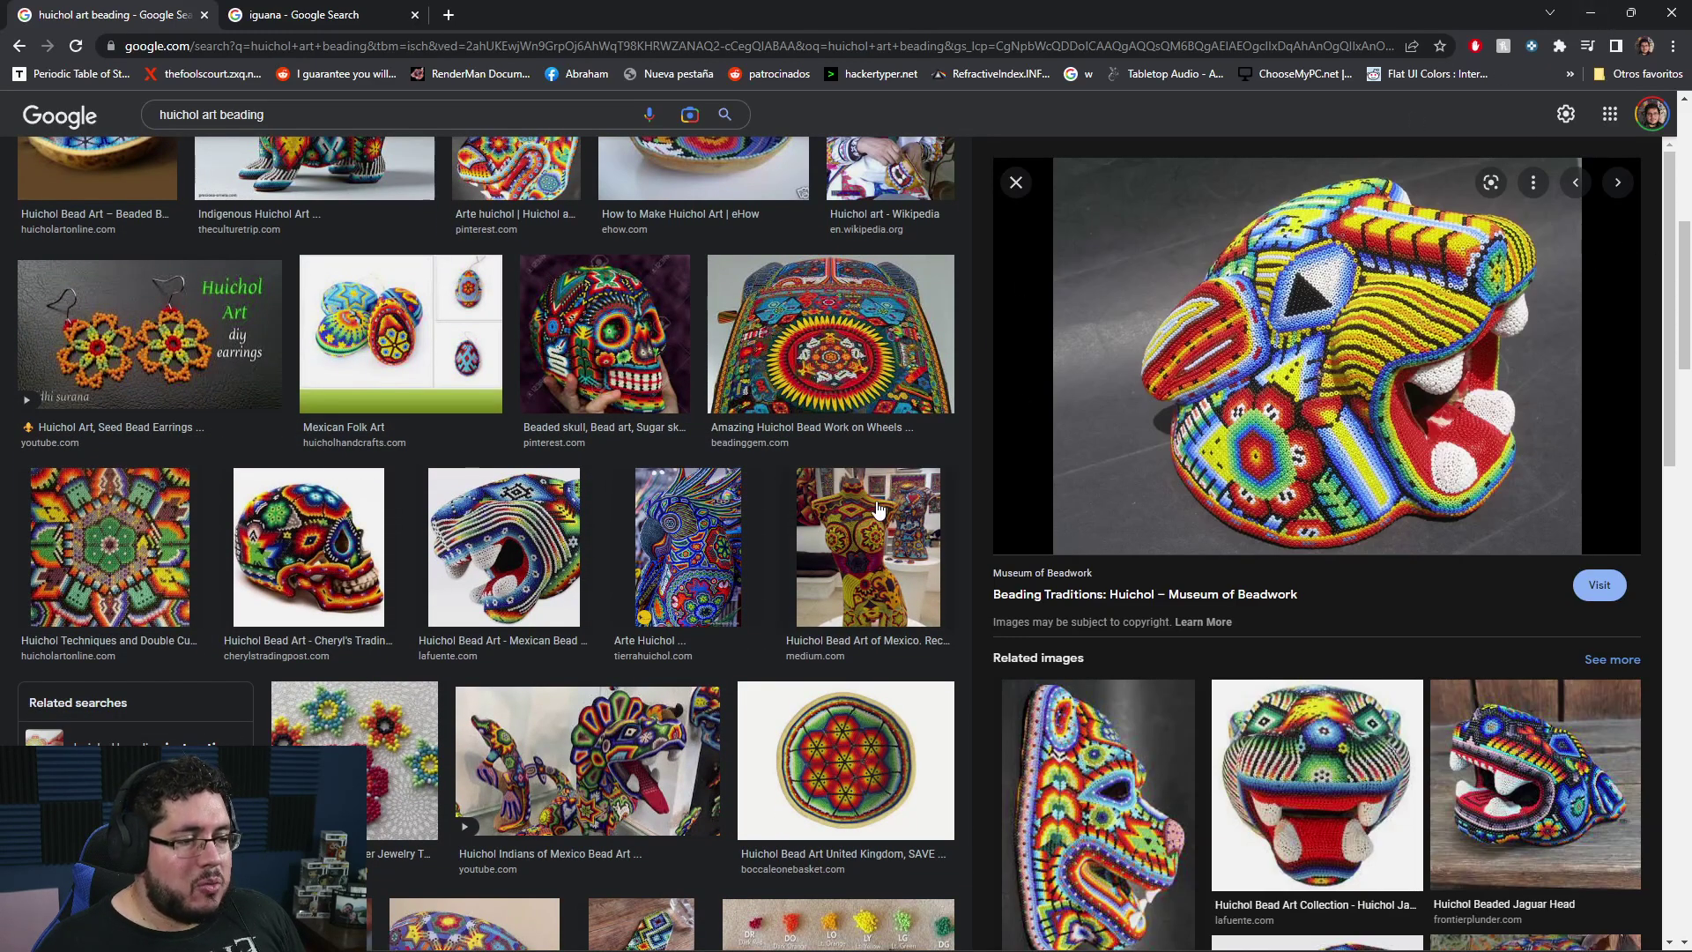
{"action": "scroll", "coordinate": [879, 509], "scroll_direction": "down", "scroll_amount": 4}
{"action": "scroll", "coordinate": [879, 509], "scroll_direction": "down", "scroll_amount": 4}
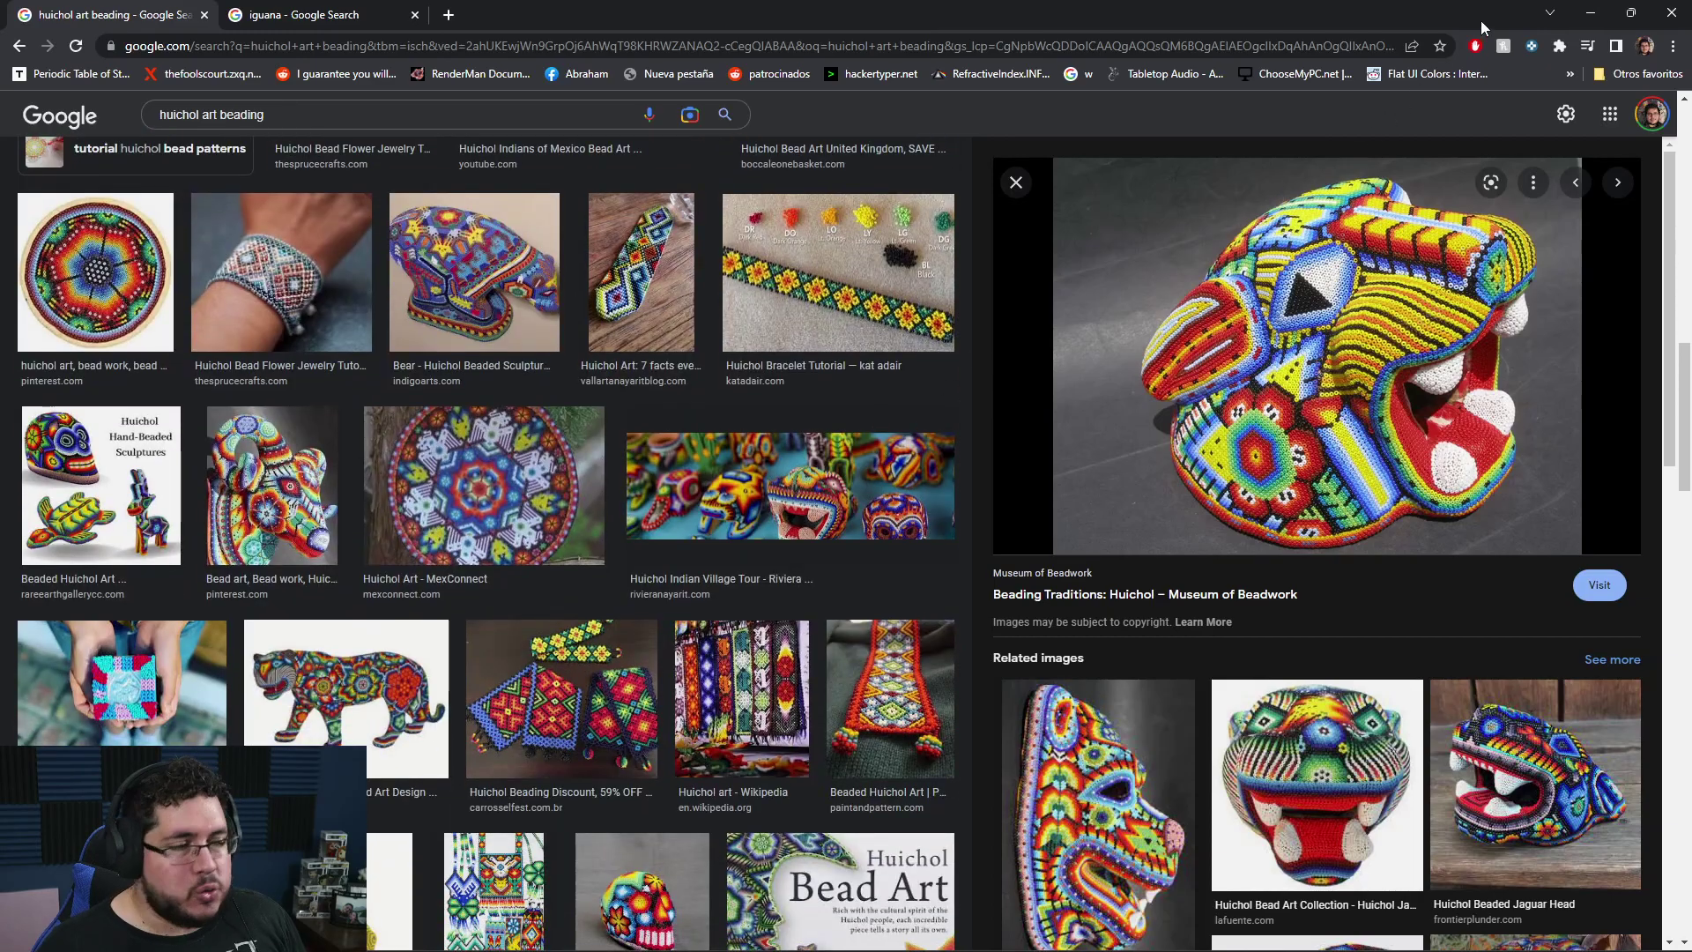
Step: Switch to ZBrush and lay ClayBuildup strokes along the side of the serpent head's lower jaw to start its ridges
{"action": "left_click", "coordinate": [1591, 13]}
{"action": "key", "text": "alt+Tab"}
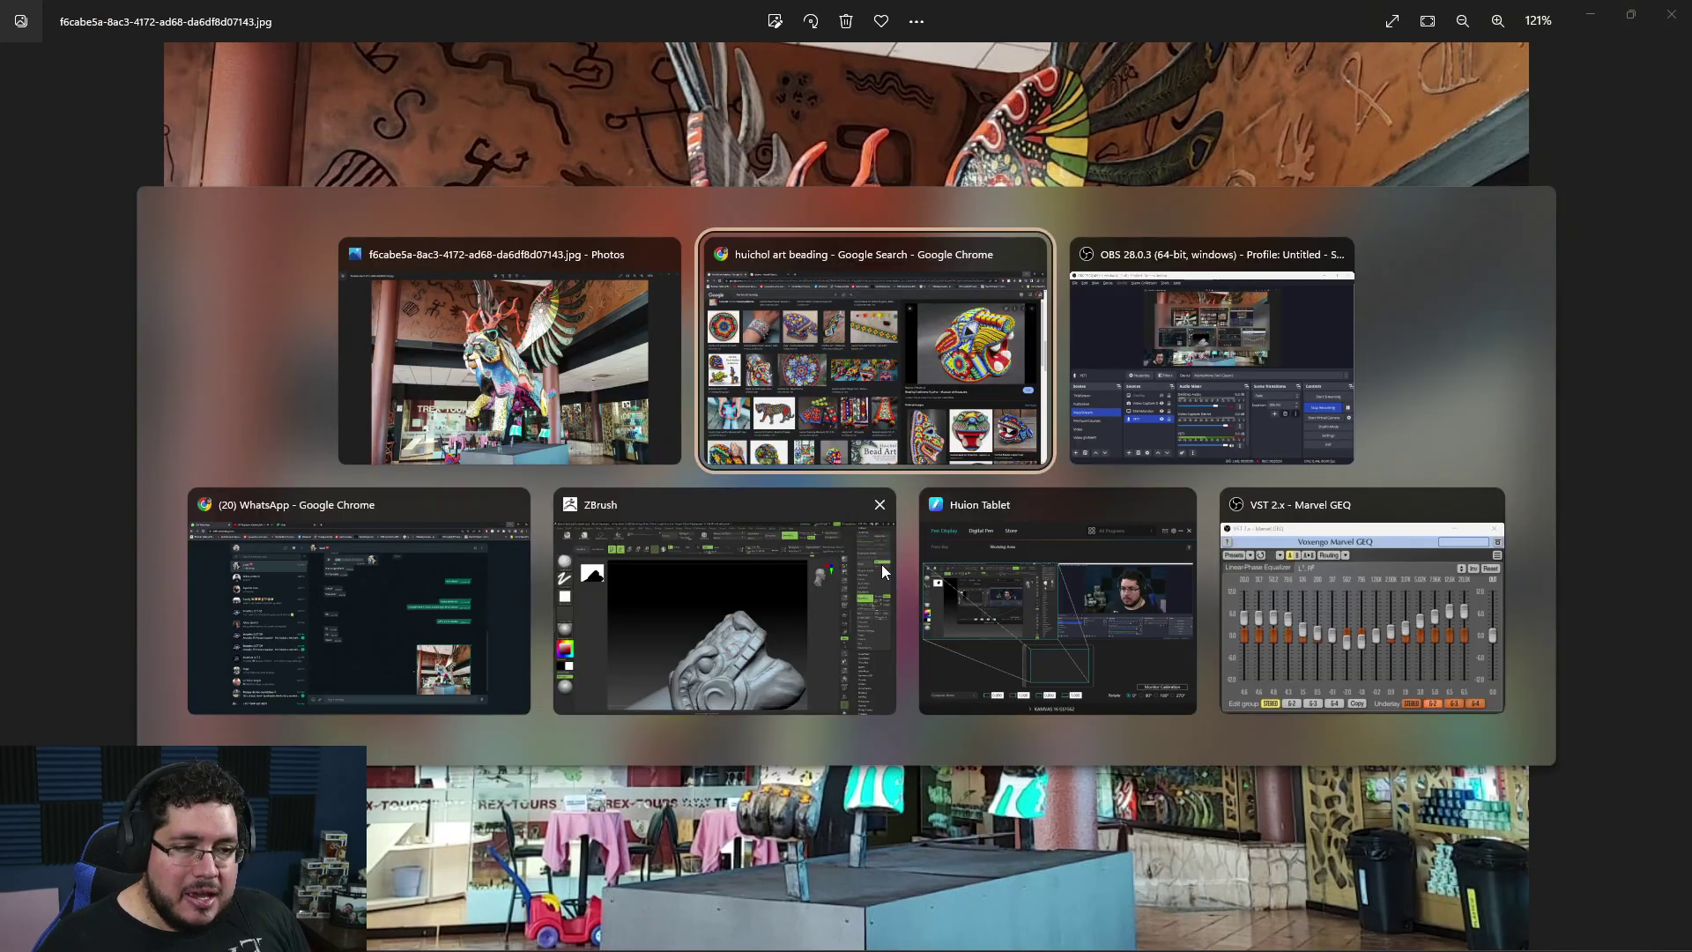
{"action": "left_click", "coordinate": [740, 638]}
{"action": "left_click_drag", "start_coordinate": [1143, 485], "coordinate": [1103, 481]}
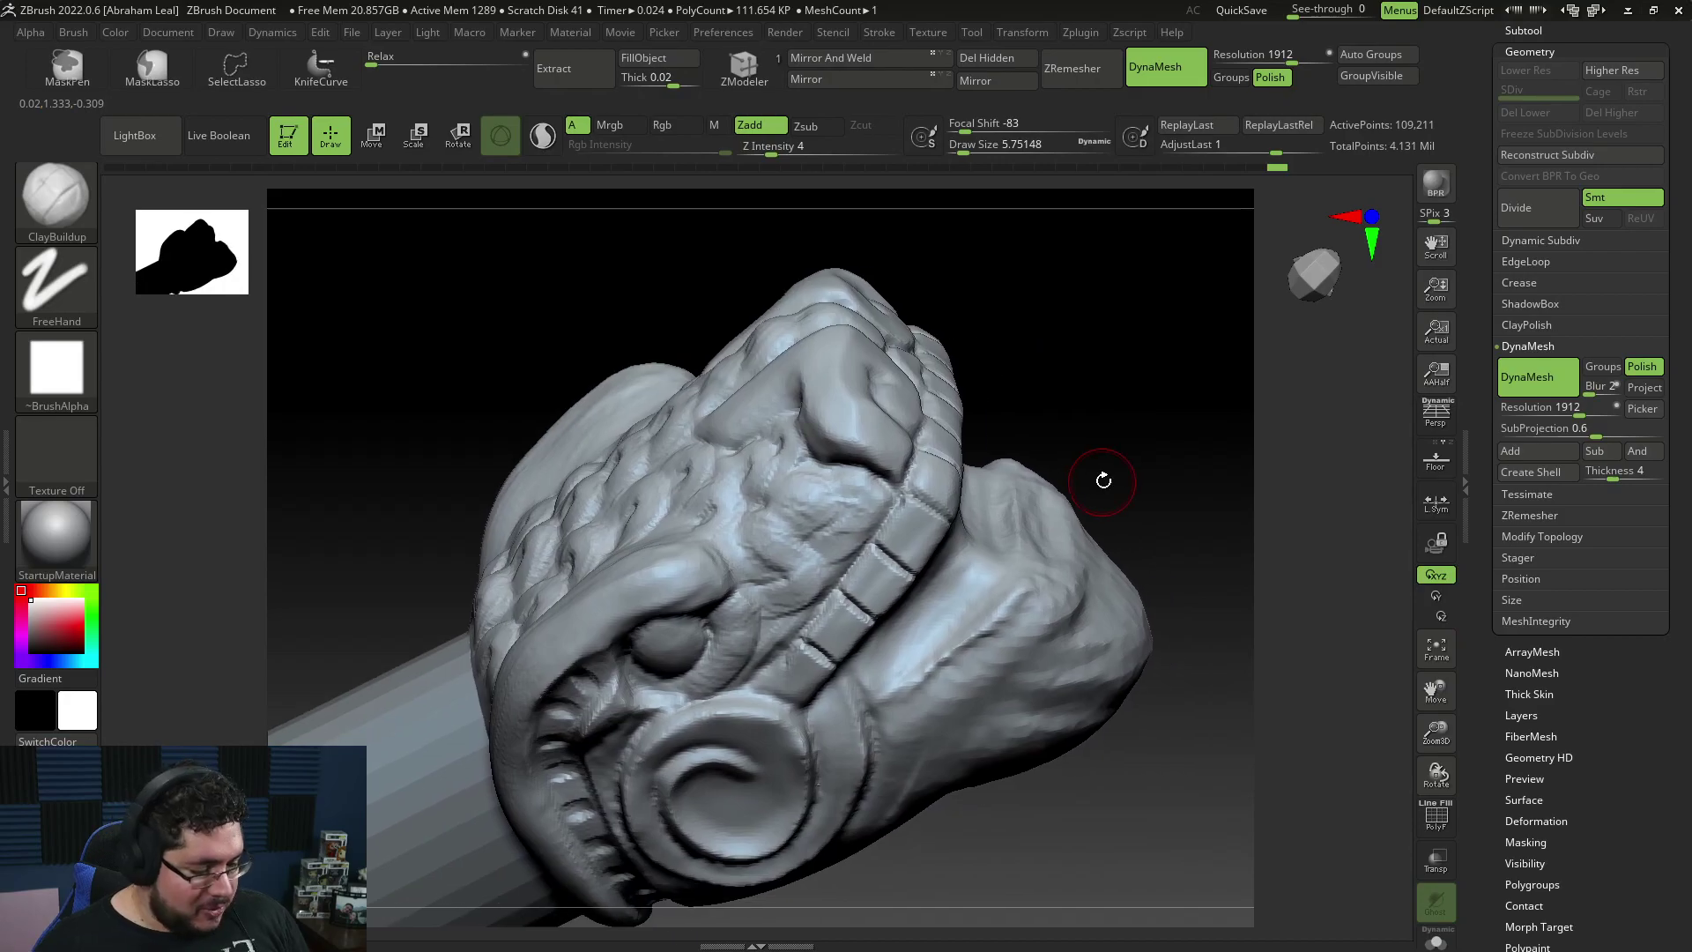
{"action": "key", "text": "space"}
{"action": "left_click_drag", "start_coordinate": [949, 640], "coordinate": [956, 640]}
{"action": "mouse_move", "coordinate": [994, 571]}
{"action": "left_mouse_down"}
{"action": "mouse_move", "coordinate": [951, 630]}
{"action": "mouse_move", "coordinate": [970, 593]}
{"action": "left_mouse_up"}
{"action": "key", "text": "space"}
{"action": "mouse_move", "coordinate": [921, 678]}
{"action": "left_mouse_down"}
{"action": "mouse_move", "coordinate": [903, 677]}
{"action": "mouse_move", "coordinate": [950, 624]}
{"action": "left_mouse_up"}
Step: Extend the ClayBuildup ridges from beside the ear spiral along the lower jaw, and undo the last stroke
{"action": "left_click_drag", "start_coordinate": [1175, 460], "coordinate": [1145, 504]}
{"action": "mouse_move", "coordinate": [982, 628]}
{"action": "left_mouse_down"}
{"action": "mouse_move", "coordinate": [1002, 590]}
{"action": "mouse_move", "coordinate": [952, 661]}
{"action": "mouse_move", "coordinate": [1058, 490]}
{"action": "left_mouse_up"}
{"action": "mouse_move", "coordinate": [1023, 559]}
{"action": "left_mouse_down"}
{"action": "mouse_move", "coordinate": [1046, 521]}
{"action": "mouse_move", "coordinate": [932, 693]}
{"action": "left_mouse_up"}
{"action": "right_click_drag", "start_coordinate": [932, 694], "coordinate": [1008, 597]}
{"action": "left_click_drag", "start_coordinate": [1008, 597], "coordinate": [907, 692]}
{"action": "key", "text": "ctrl+z"}
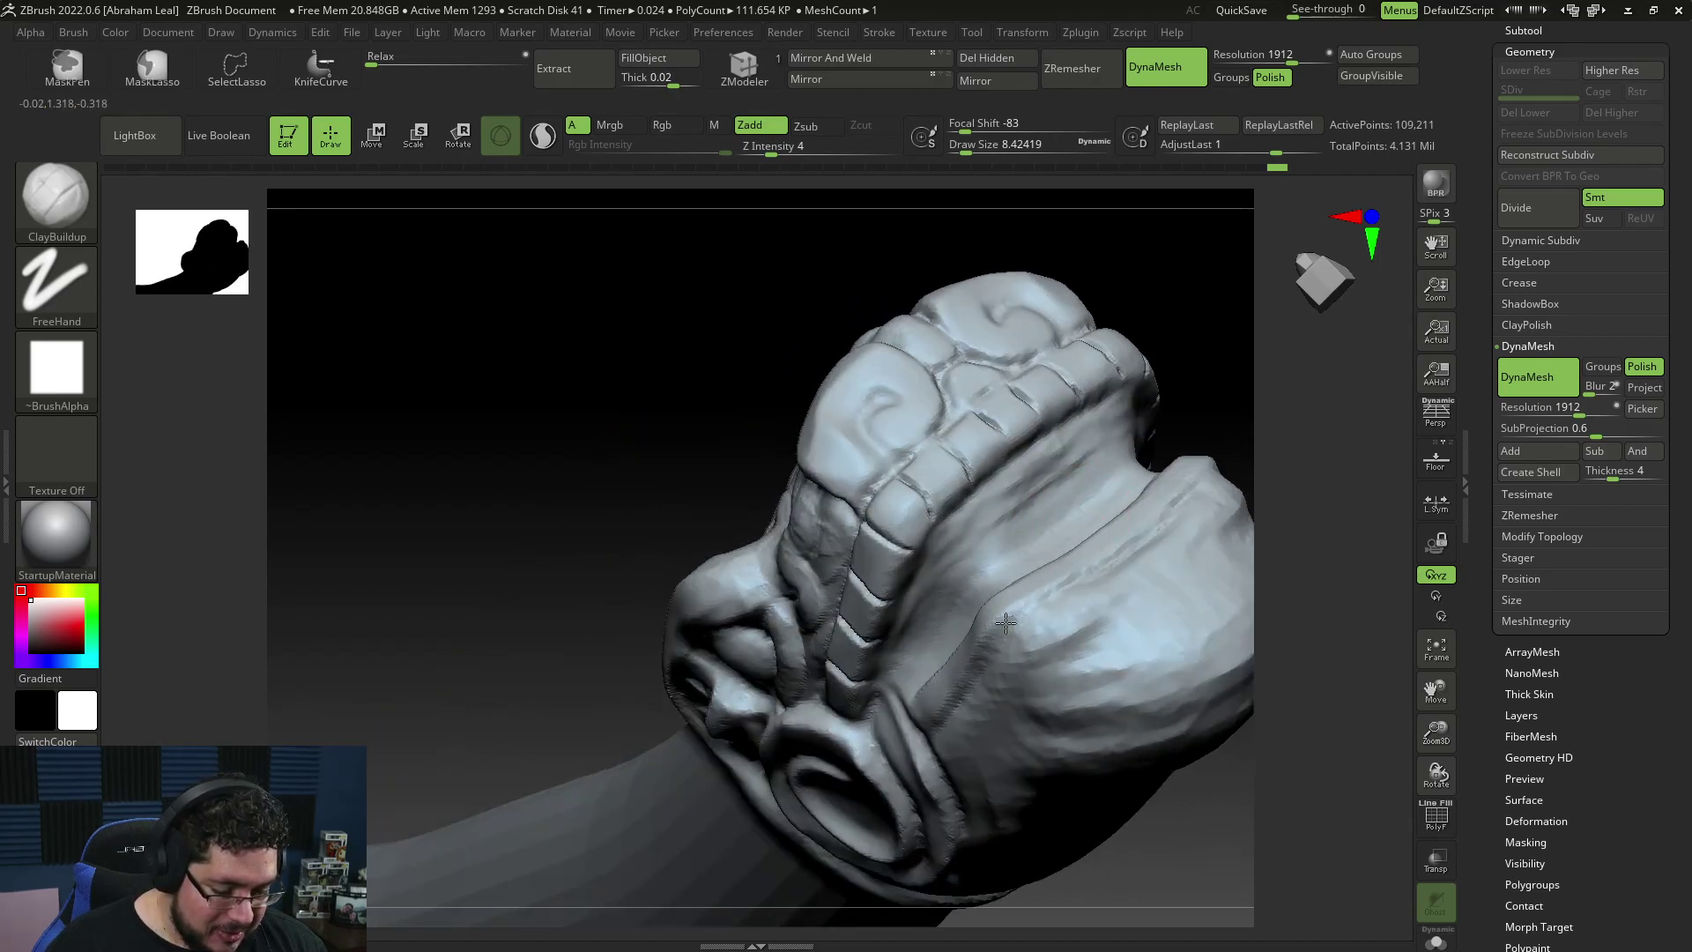
Step: Deepen the grooves between the lower-jaw ridges with ClayBuildup at a draw size of about 11.7
{"action": "left_click_drag", "start_coordinate": [1177, 502], "coordinate": [1141, 529]}
{"action": "mouse_move", "coordinate": [1140, 529]}
{"action": "right_mouse_down"}
{"action": "mouse_move", "coordinate": [1242, 479]}
{"action": "mouse_move", "coordinate": [1211, 517]}
{"action": "right_mouse_up"}
{"action": "key", "text": "space"}
{"action": "key", "text": "s"}
{"action": "mouse_move", "coordinate": [1168, 520]}
{"action": "left_mouse_down", "text": "alt"}
{"action": "mouse_move", "coordinate": [1080, 670]}
{"action": "mouse_move", "coordinate": [1102, 616]}
{"action": "mouse_move", "coordinate": [1115, 643]}
{"action": "mouse_move", "coordinate": [1141, 536]}
{"action": "mouse_move", "coordinate": [1094, 557]}
{"action": "left_mouse_up", "text": "alt"}
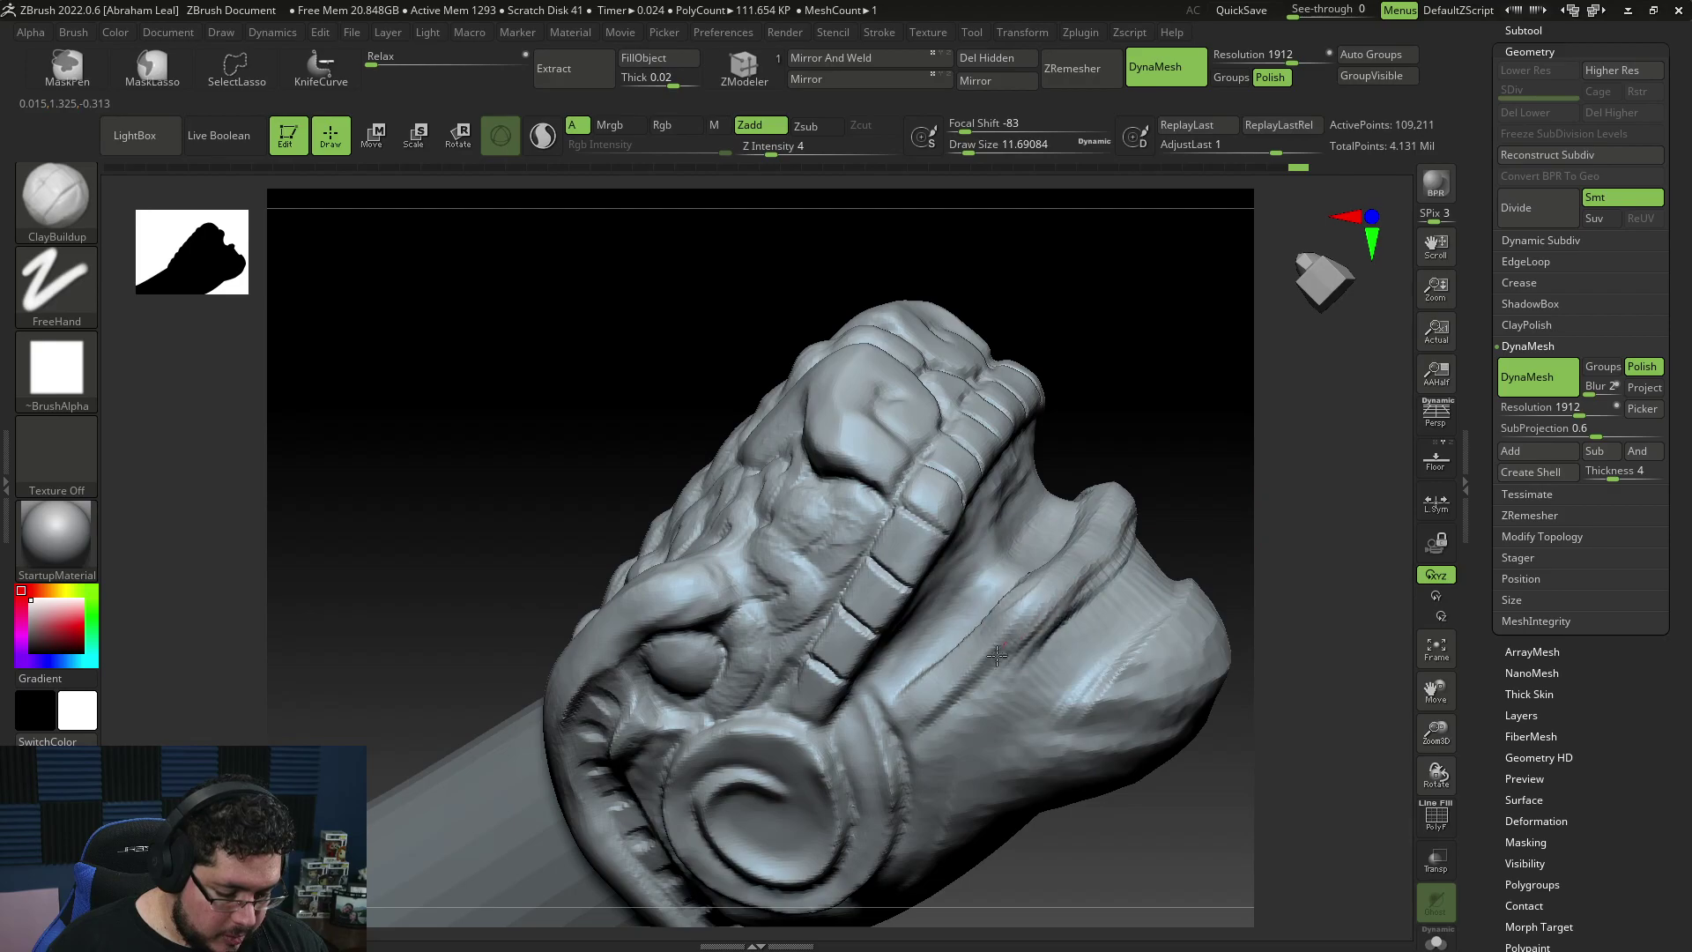
Step: Sculpt small forms on the cheek between the eye and the nostril with ClayBuildup at a draw size of about 5
{"action": "mouse_move", "coordinate": [1220, 468]}
{"action": "left_mouse_down"}
{"action": "mouse_move", "coordinate": [1273, 631]}
{"action": "mouse_move", "coordinate": [1269, 502]}
{"action": "mouse_move", "coordinate": [1251, 468]}
{"action": "mouse_move", "coordinate": [1088, 711]}
{"action": "mouse_move", "coordinate": [1249, 842]}
{"action": "mouse_move", "coordinate": [1230, 811]}
{"action": "left_mouse_up"}
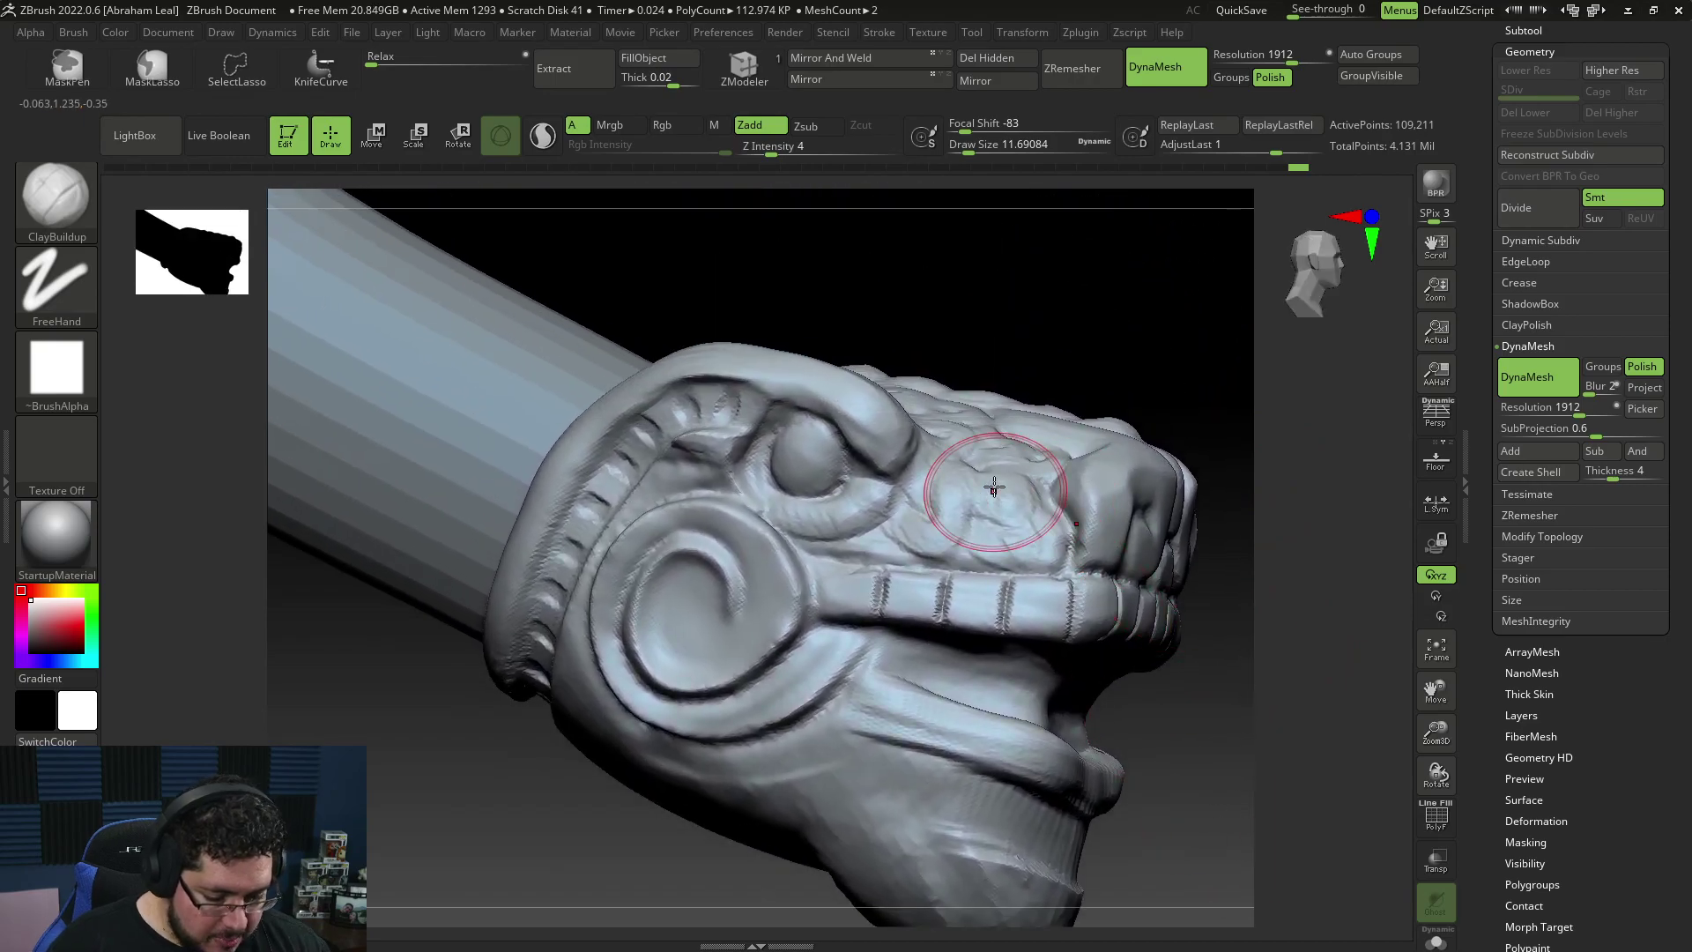
{"action": "key", "text": "space"}
{"action": "left_click_drag", "start_coordinate": [944, 490], "coordinate": [932, 489]}
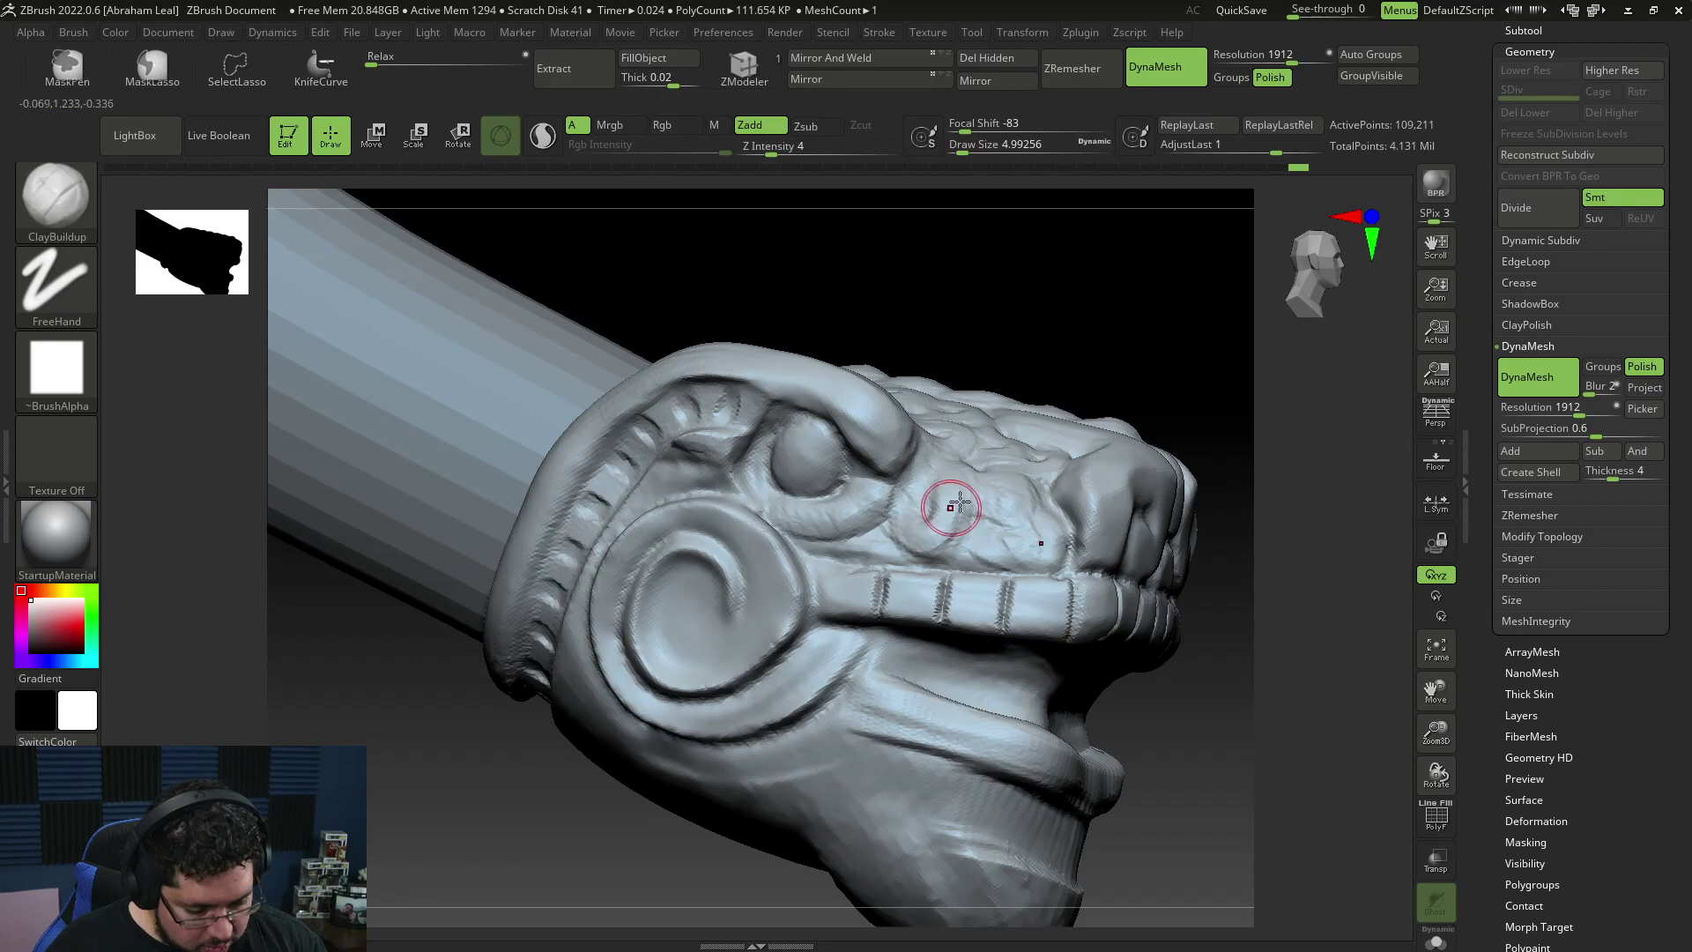
{"action": "mouse_move", "coordinate": [1250, 409]}
{"action": "left_mouse_down"}
{"action": "mouse_move", "coordinate": [1303, 423]}
{"action": "mouse_move", "coordinate": [1295, 577]}
{"action": "mouse_move", "coordinate": [1235, 717]}
{"action": "mouse_move", "coordinate": [1276, 622]}
{"action": "mouse_move", "coordinate": [1190, 649]}
{"action": "mouse_move", "coordinate": [1164, 574]}
{"action": "mouse_move", "coordinate": [1177, 599]}
{"action": "left_mouse_up"}
{"action": "mouse_move", "coordinate": [1237, 831]}
{"action": "left_mouse_down"}
{"action": "mouse_move", "coordinate": [1190, 605]}
{"action": "mouse_move", "coordinate": [805, 782]}
{"action": "mouse_move", "coordinate": [1287, 706]}
{"action": "mouse_move", "coordinate": [1263, 718]}
{"action": "mouse_move", "coordinate": [1240, 670]}
{"action": "left_mouse_up"}
Step: Build up the two long bands along the top of the snout with ClayBuildup at a draw size of about 12.9
{"action": "key", "text": "space"}
{"action": "mouse_move", "coordinate": [1093, 527]}
{"action": "left_mouse_down"}
{"action": "mouse_move", "coordinate": [1118, 506]}
{"action": "mouse_move", "coordinate": [1082, 568]}
{"action": "mouse_move", "coordinate": [1115, 495]}
{"action": "left_mouse_up"}
{"action": "key", "text": "space"}
{"action": "mouse_move", "coordinate": [1269, 415]}
{"action": "left_mouse_down"}
{"action": "mouse_move", "coordinate": [1330, 616]}
{"action": "mouse_move", "coordinate": [1276, 522]}
{"action": "mouse_move", "coordinate": [1181, 524]}
{"action": "left_mouse_up"}
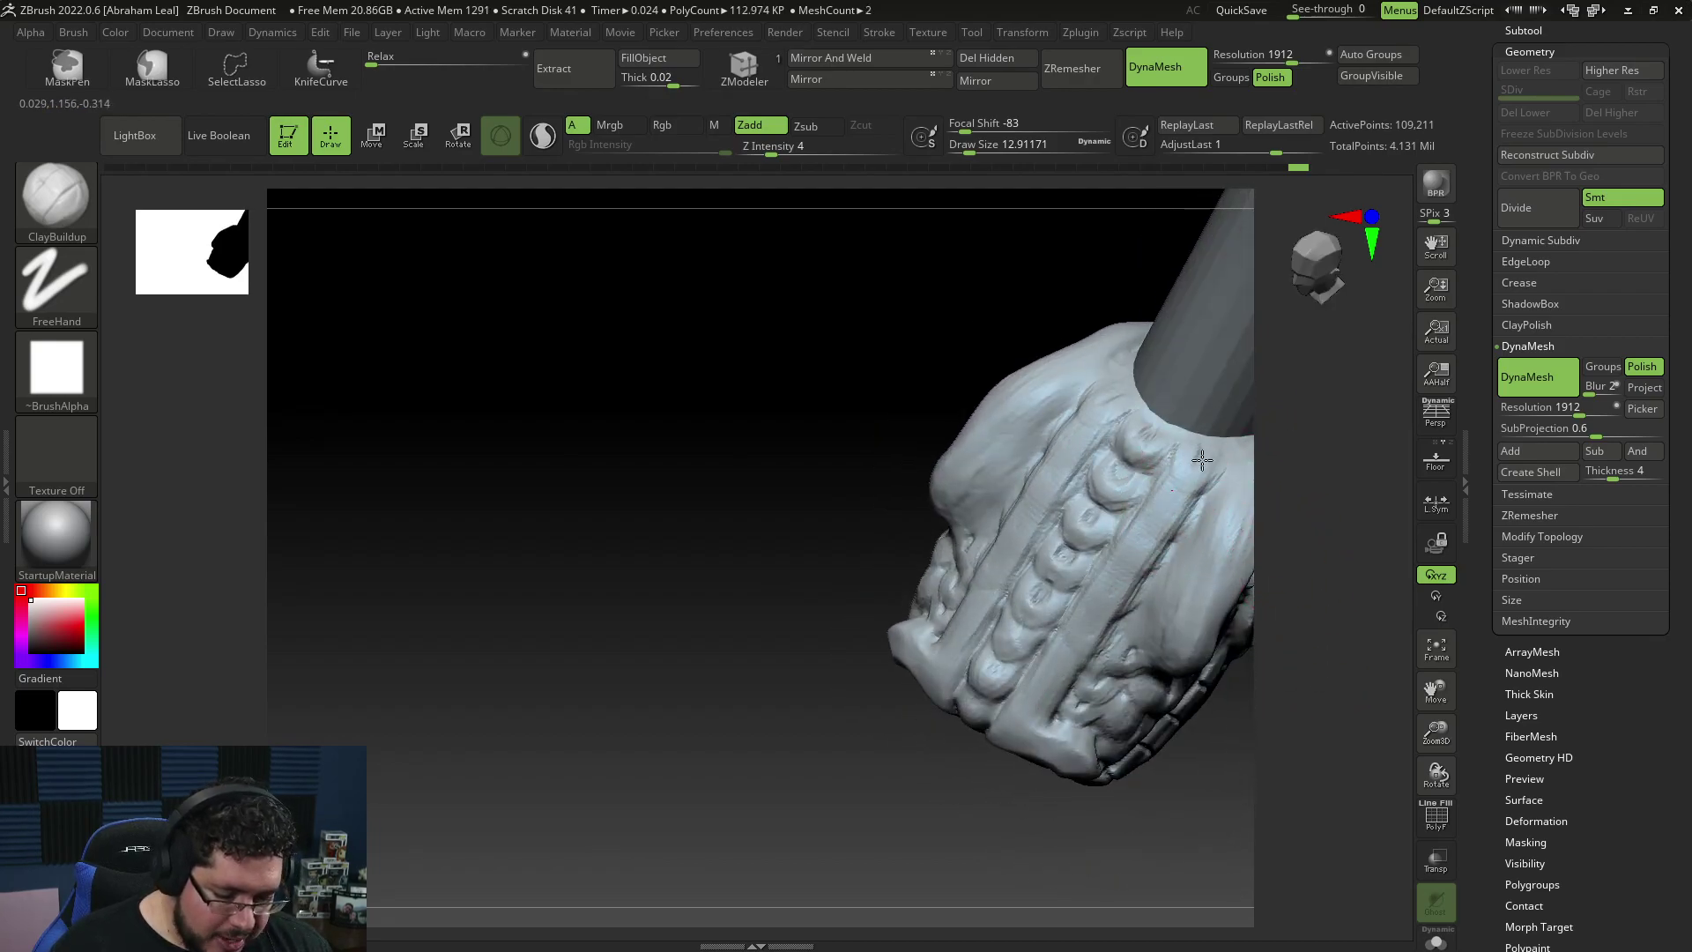
{"action": "left_click_drag", "start_coordinate": [1221, 444], "coordinate": [1204, 495]}
{"action": "mouse_move", "coordinate": [986, 776]}
{"action": "left_mouse_down"}
{"action": "mouse_move", "coordinate": [997, 794]}
{"action": "mouse_move", "coordinate": [1099, 642]}
{"action": "left_mouse_up"}
Step: Refine the snout bands and the areas beside them with ClayBuildup at a draw size of about 8.4
{"action": "key", "text": "space"}
{"action": "left_click_drag", "start_coordinate": [1174, 515], "coordinate": [1160, 515]}
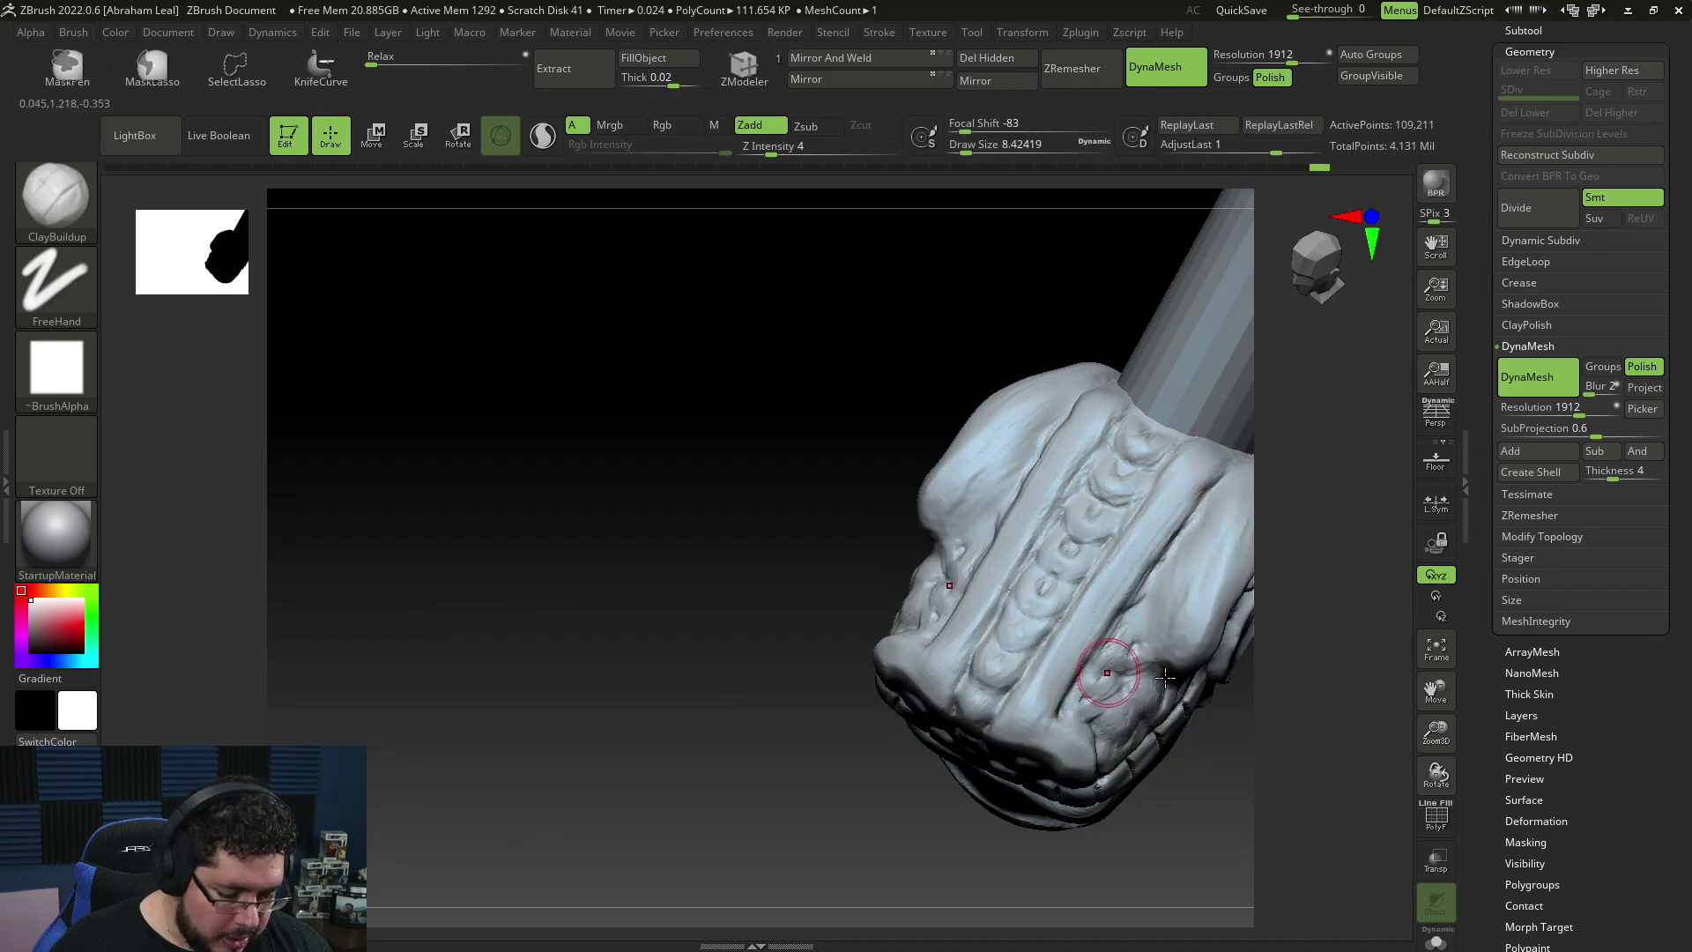
{"action": "left_click_drag", "start_coordinate": [1209, 697], "coordinate": [1187, 555]}
{"action": "left_click_drag", "start_coordinate": [838, 714], "coordinate": [969, 741]}
{"action": "mouse_move", "coordinate": [1180, 587]}
{"action": "left_mouse_down", "text": "alt"}
{"action": "mouse_move", "coordinate": [1165, 634]}
{"action": "mouse_move", "coordinate": [1239, 612]}
{"action": "mouse_move", "coordinate": [1190, 775]}
{"action": "mouse_move", "coordinate": [1130, 689]}
{"action": "mouse_move", "coordinate": [1179, 623]}
{"action": "left_mouse_up", "text": "alt"}
Step: Sculpt a curled ornament on the cheek between the eye and the teeth with ClayBuildup at a draw size of about 3.7
{"action": "key", "text": "space"}
{"action": "left_click_drag", "start_coordinate": [940, 455], "coordinate": [975, 443]}
{"action": "key", "text": "space"}
{"action": "left_click_drag", "start_coordinate": [860, 705], "coordinate": [921, 622], "text": "alt"}
{"action": "key", "text": "space"}
{"action": "mouse_move", "coordinate": [997, 433]}
{"action": "left_mouse_down"}
{"action": "mouse_move", "coordinate": [996, 482]}
{"action": "mouse_move", "coordinate": [934, 544]}
{"action": "mouse_move", "coordinate": [981, 527]}
{"action": "left_mouse_up"}
{"action": "key", "text": "space"}
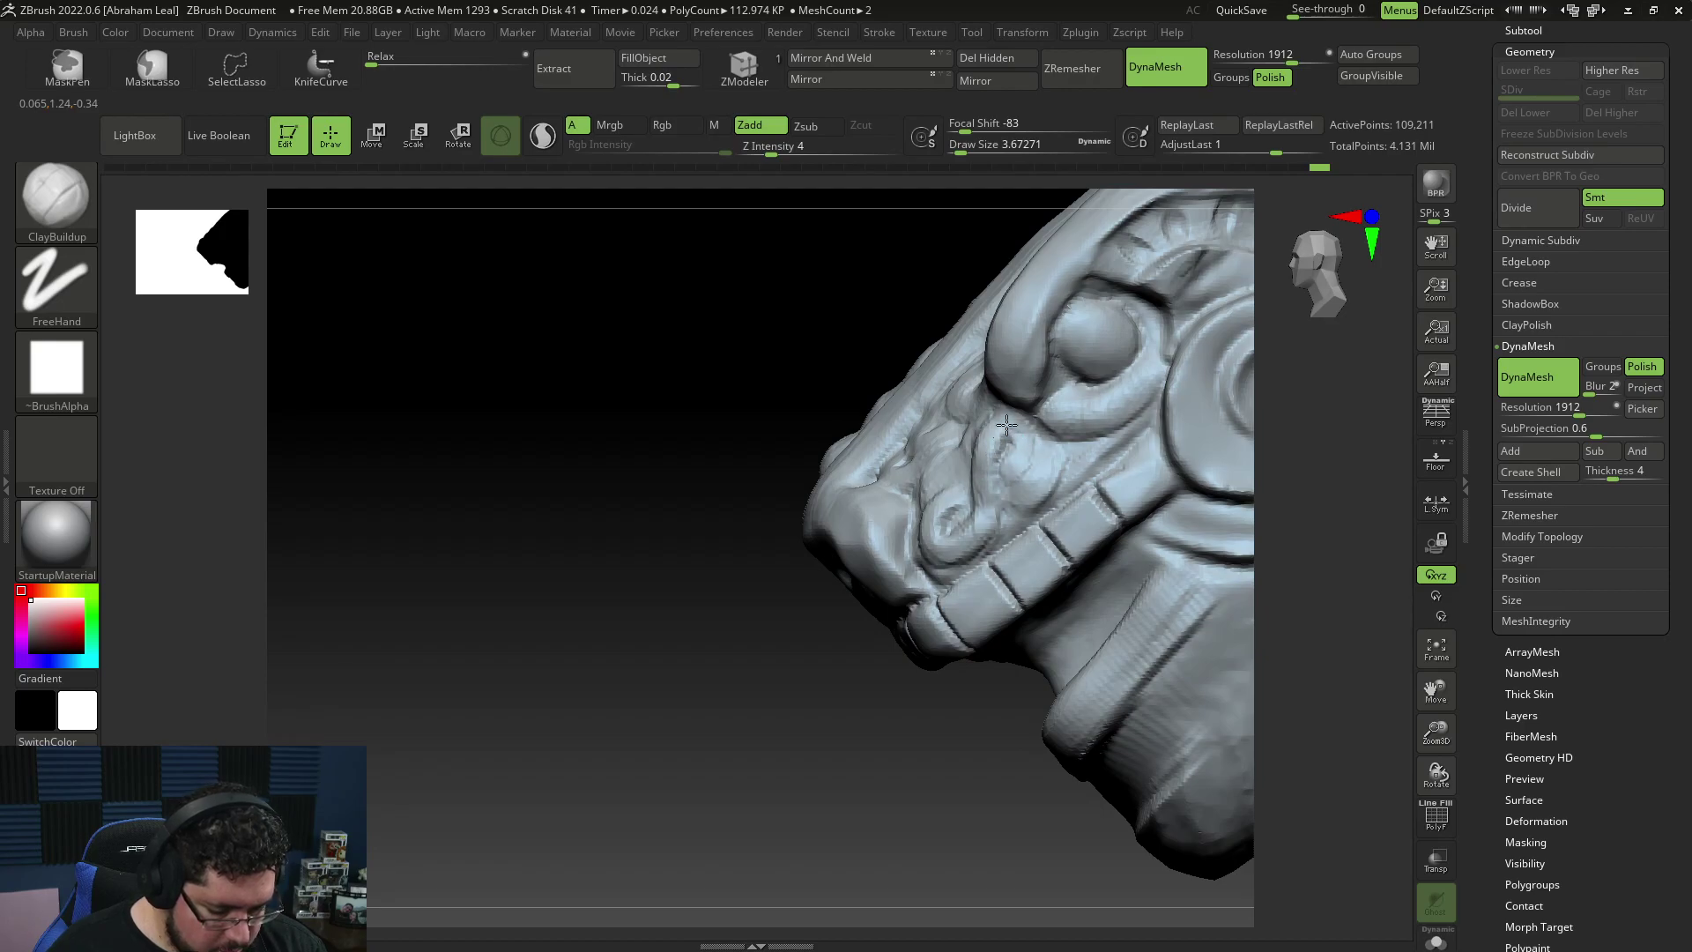
Step: Refine the cheek curl and its surroundings with ClayBuildup at a draw size of about 4.3
{"action": "mouse_move", "coordinate": [891, 623]}
{"action": "left_mouse_down"}
{"action": "mouse_move", "coordinate": [1092, 650]}
{"action": "mouse_move", "coordinate": [1115, 625]}
{"action": "mouse_move", "coordinate": [1034, 593]}
{"action": "left_mouse_up"}
{"action": "key", "text": "space"}
{"action": "mouse_move", "coordinate": [690, 494]}
{"action": "left_mouse_down"}
{"action": "mouse_move", "coordinate": [701, 519]}
{"action": "mouse_move", "coordinate": [725, 511]}
{"action": "mouse_move", "coordinate": [697, 483]}
{"action": "mouse_move", "coordinate": [752, 560]}
{"action": "mouse_move", "coordinate": [738, 550]}
{"action": "left_mouse_up"}
{"action": "key", "text": "space"}
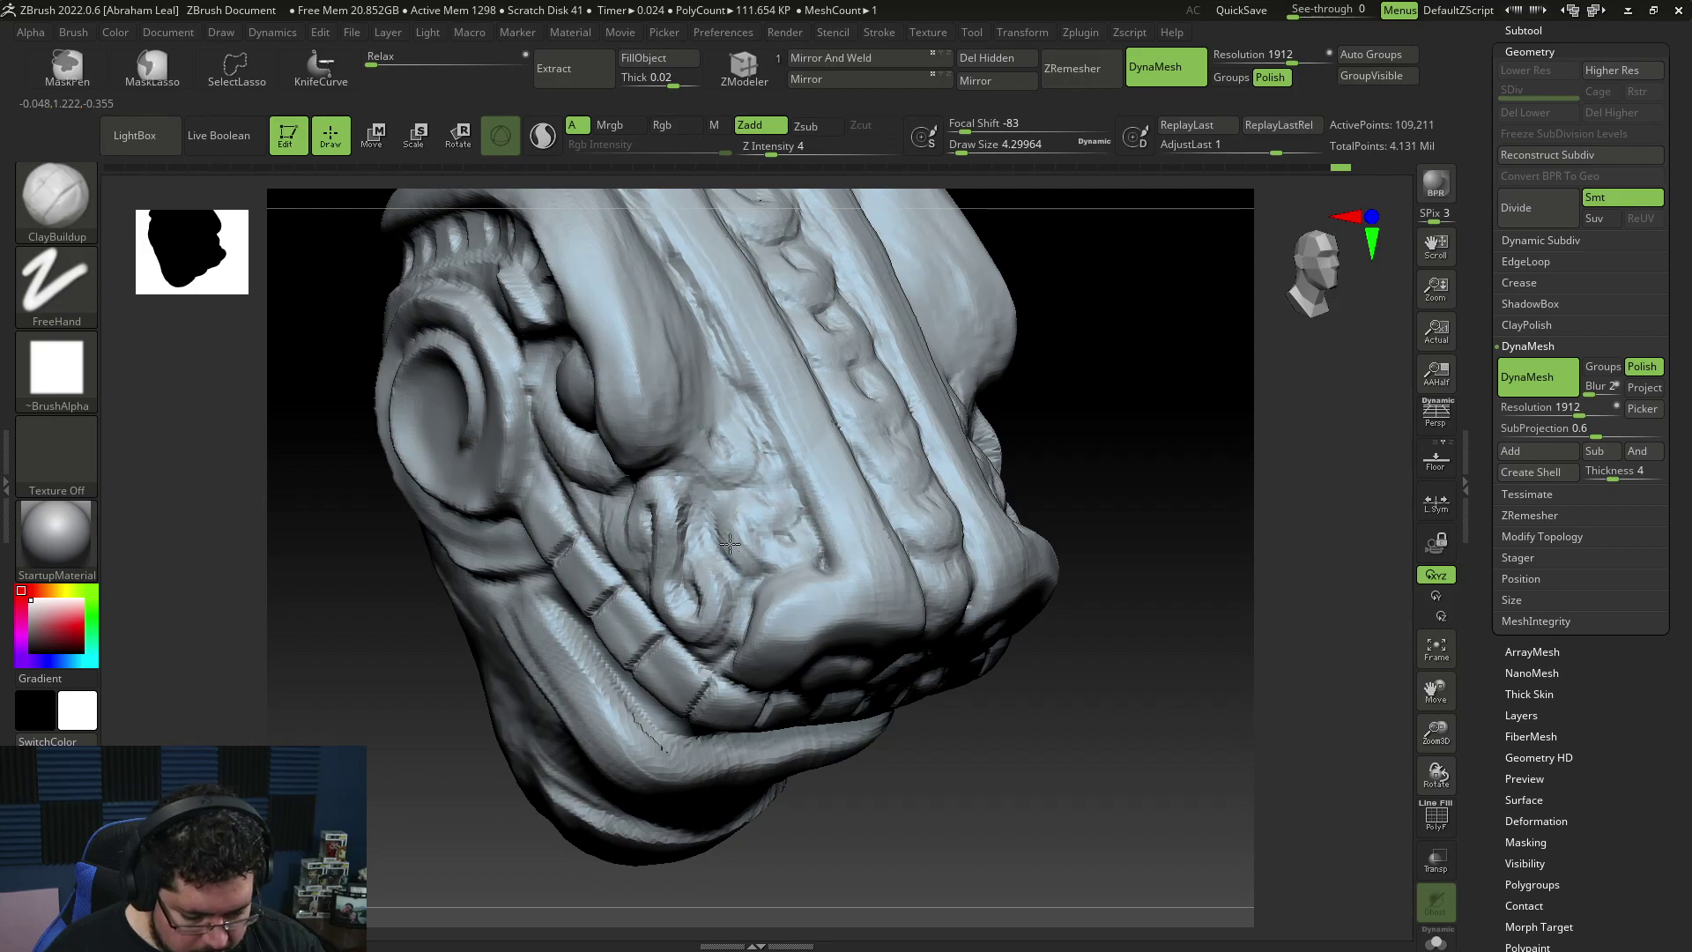
{"action": "left_click_drag", "start_coordinate": [1093, 596], "coordinate": [1061, 625], "text": "alt"}
{"action": "left_click_drag", "start_coordinate": [1062, 625], "coordinate": [1062, 574], "text": "alt"}
Step: Switch to Chrome, return to the kukulkan statue image results and look through them for carving references
{"action": "key", "text": "alt+Tab"}
{"action": "key", "text": "alt+Tab"}
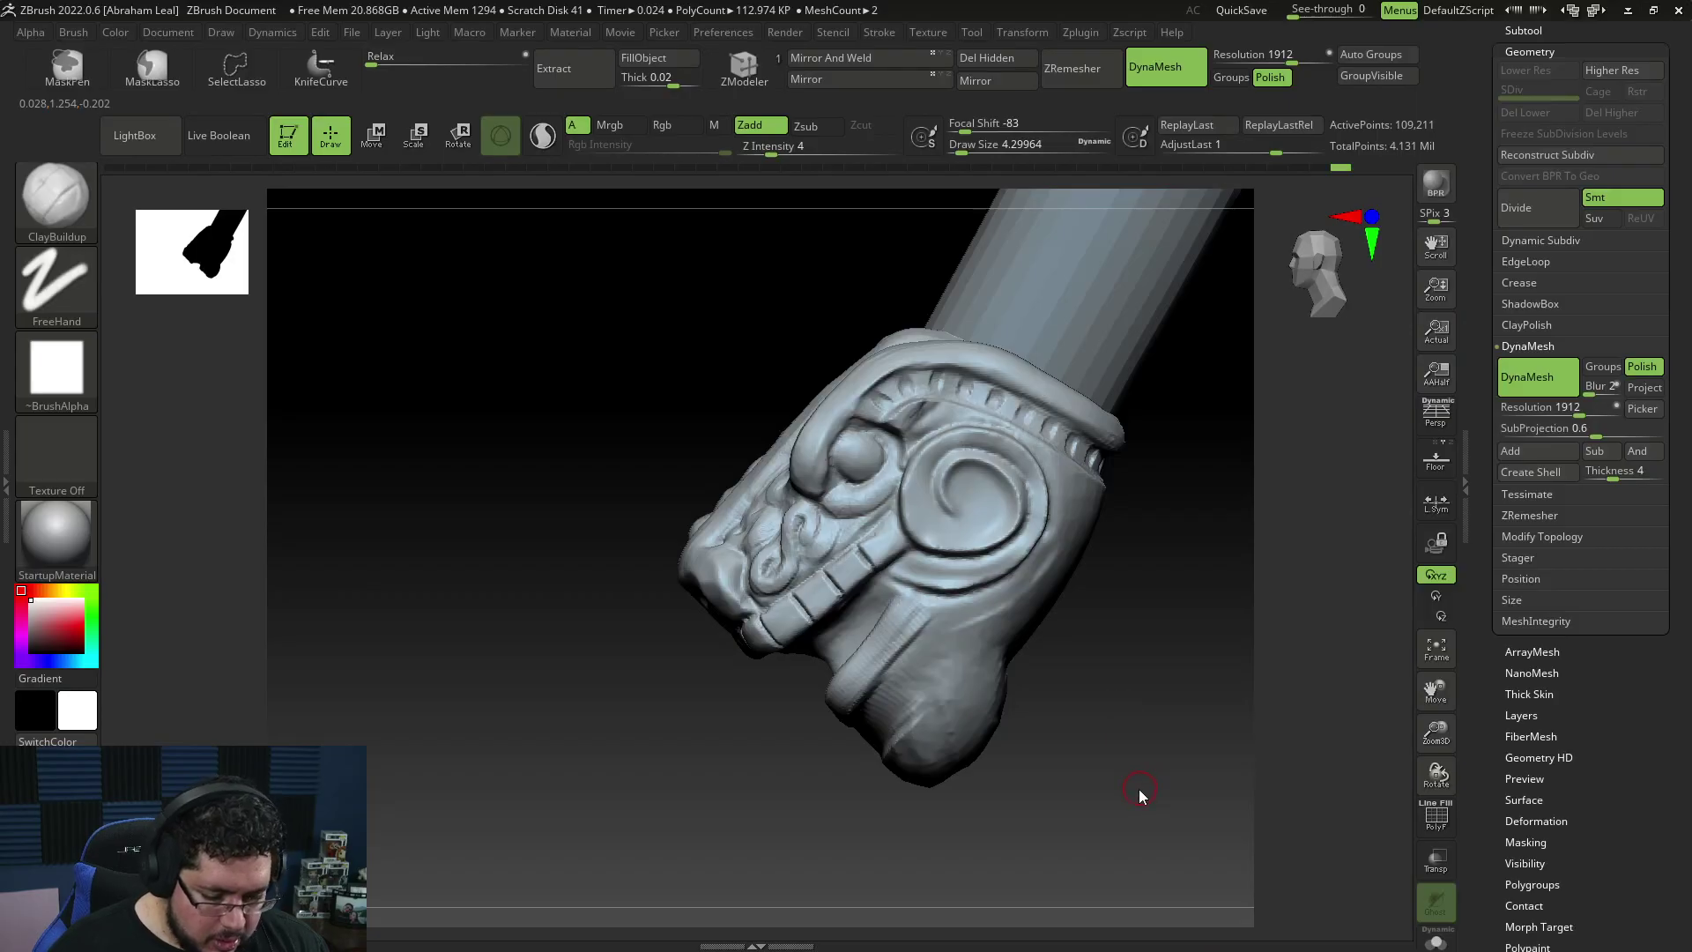
{"action": "key", "text": "alt+Tab"}
{"action": "key", "text": "Tab"}
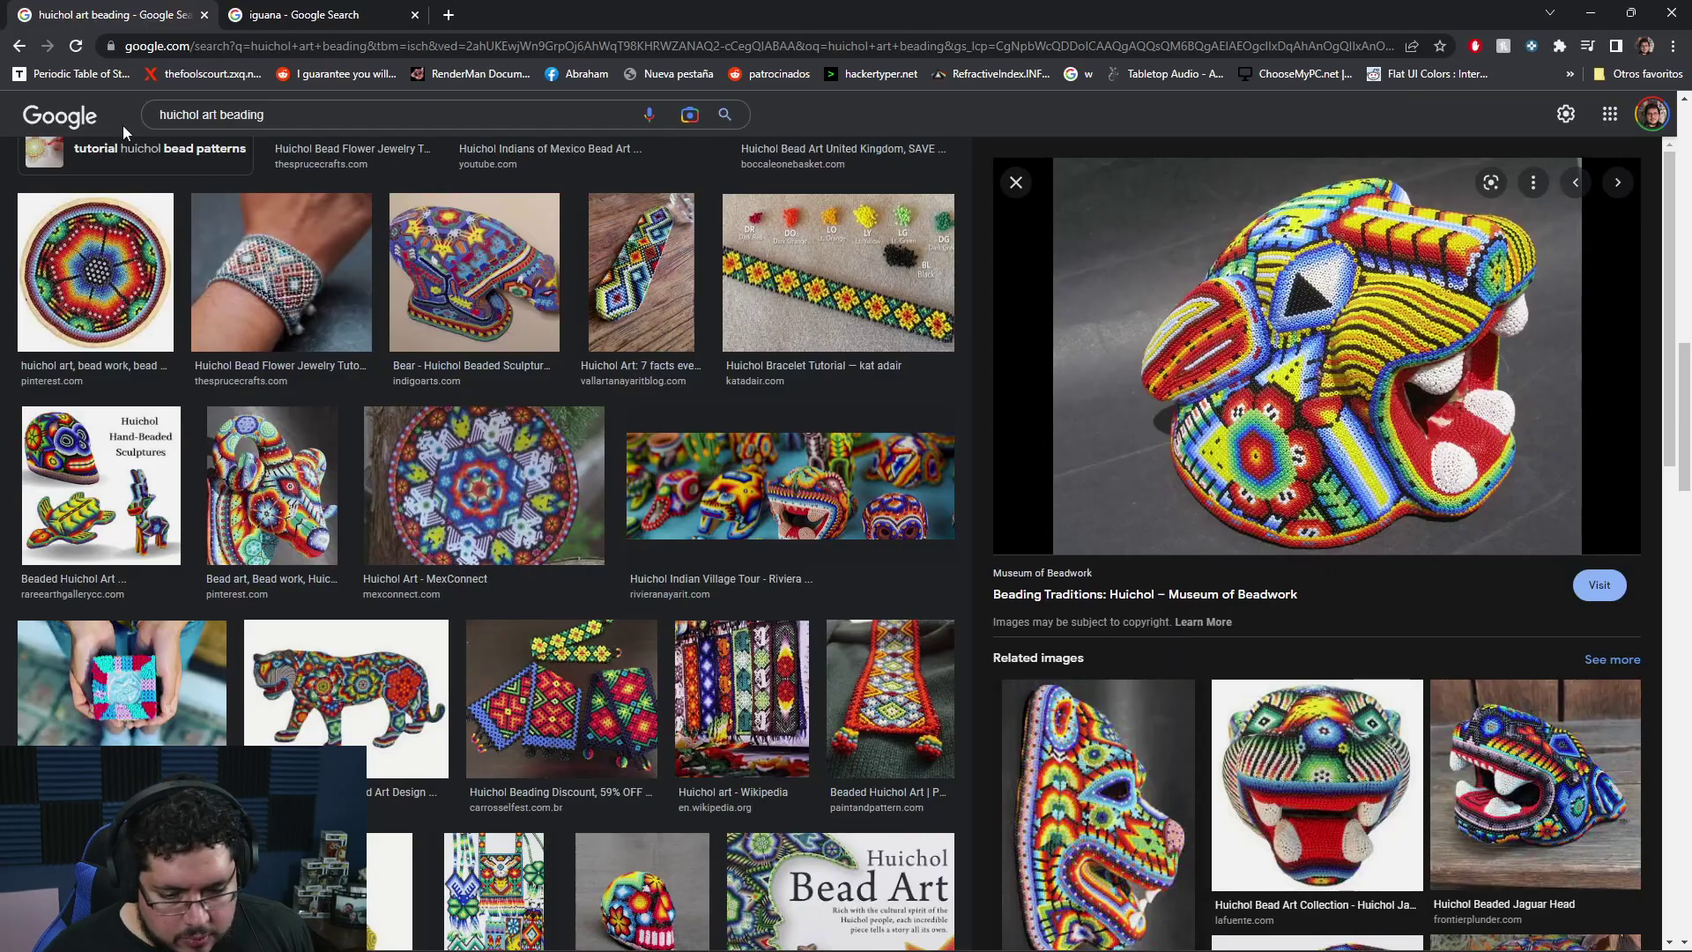
{"action": "left_click", "coordinate": [18, 45]}
{"action": "left_click", "coordinate": [17, 48]}
{"action": "left_click", "coordinate": [17, 48]}
{"action": "left_click", "coordinate": [17, 47]}
{"action": "left_click", "coordinate": [16, 48]}
{"action": "left_click", "coordinate": [17, 47]}
{"action": "left_click", "coordinate": [17, 48]}
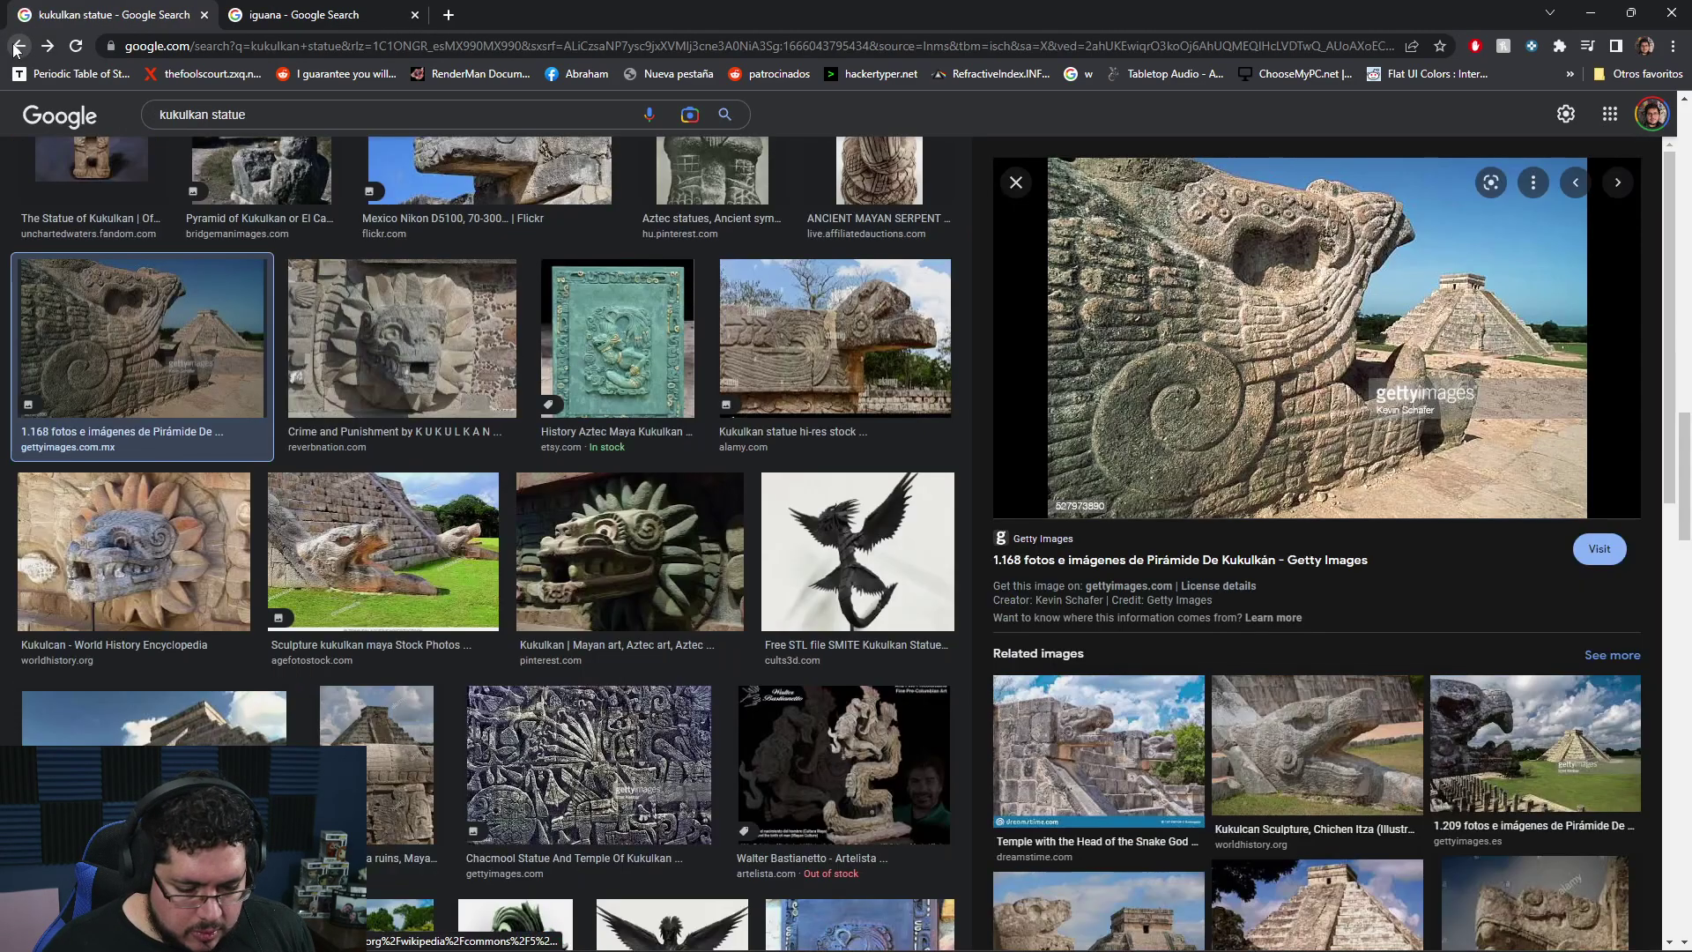
{"action": "scroll", "coordinate": [676, 674], "scroll_direction": "down", "scroll_amount": 5}
{"action": "scroll", "coordinate": [677, 673], "scroll_direction": "down", "scroll_amount": 2}
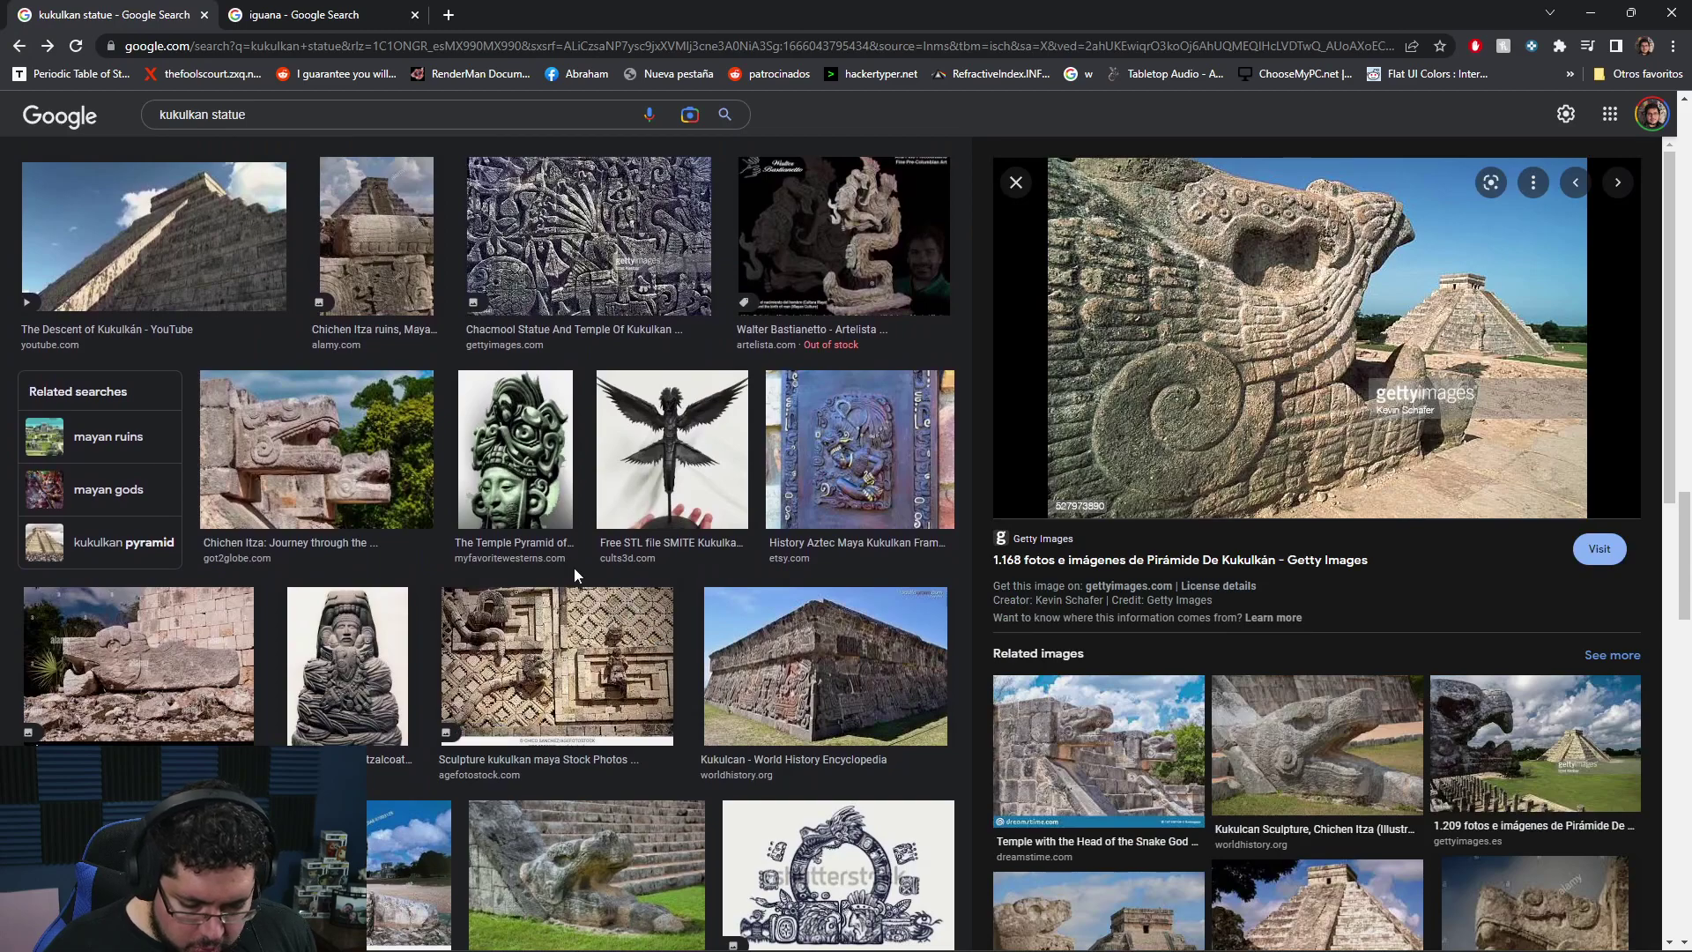
{"action": "scroll", "coordinate": [245, 408], "scroll_direction": "up", "scroll_amount": 6}
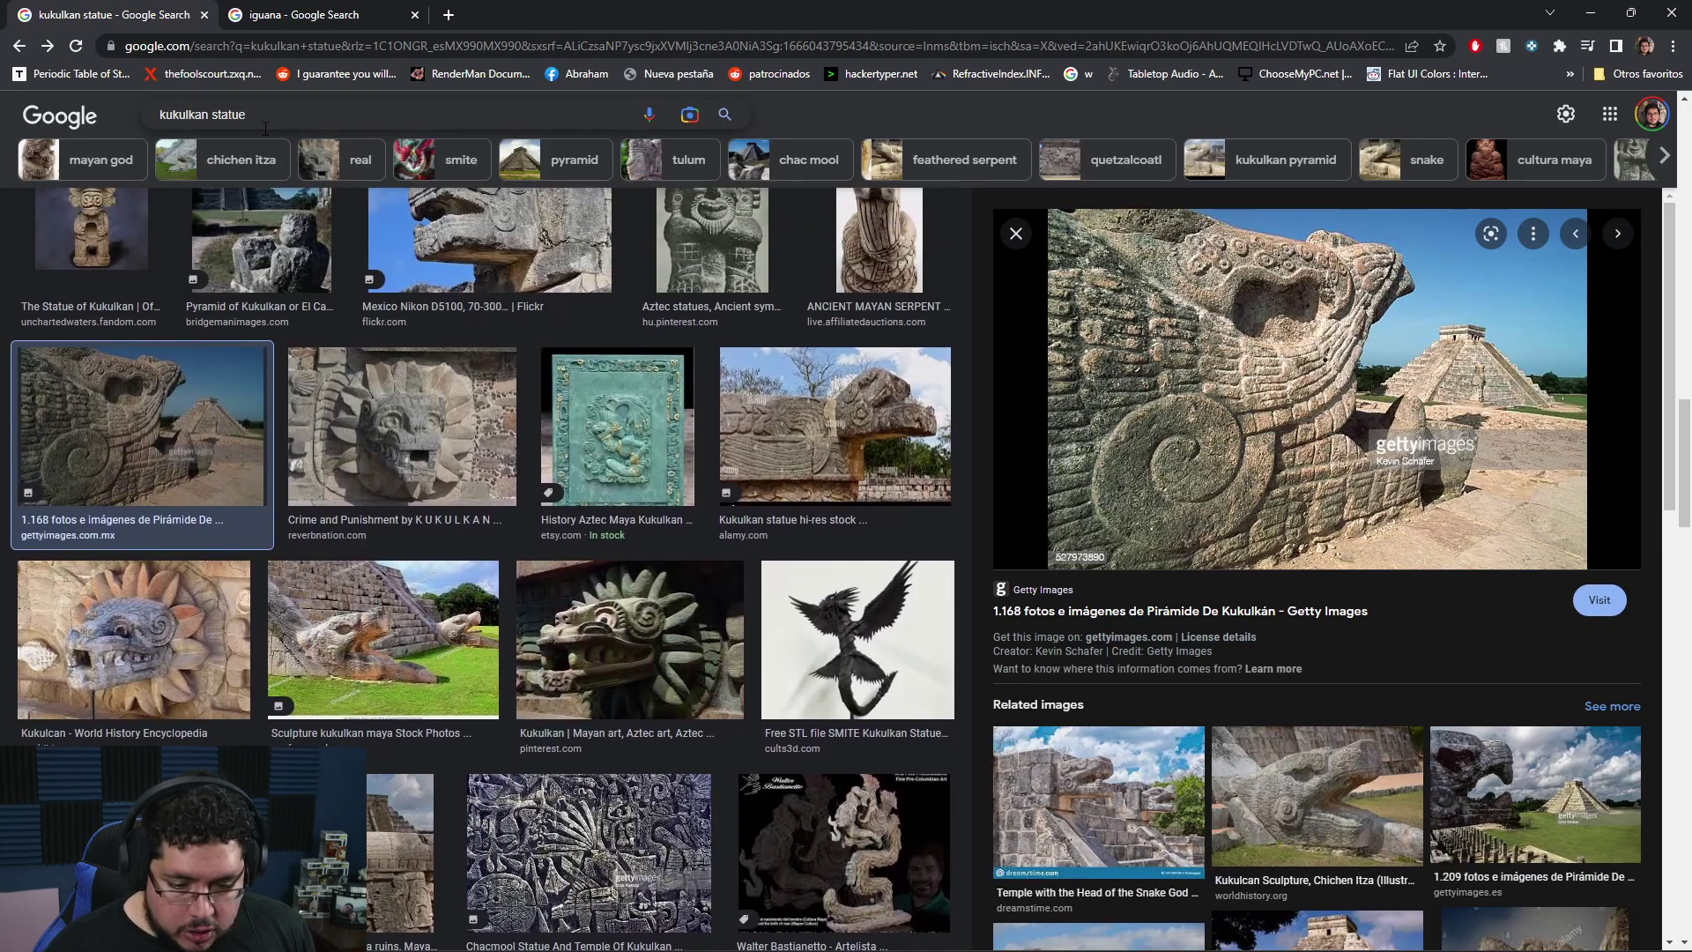
Step: Search Google Images for "maya wood carving"
{"action": "triple_click", "coordinate": [309, 115]}
{"action": "type", "text": "maya wood "}
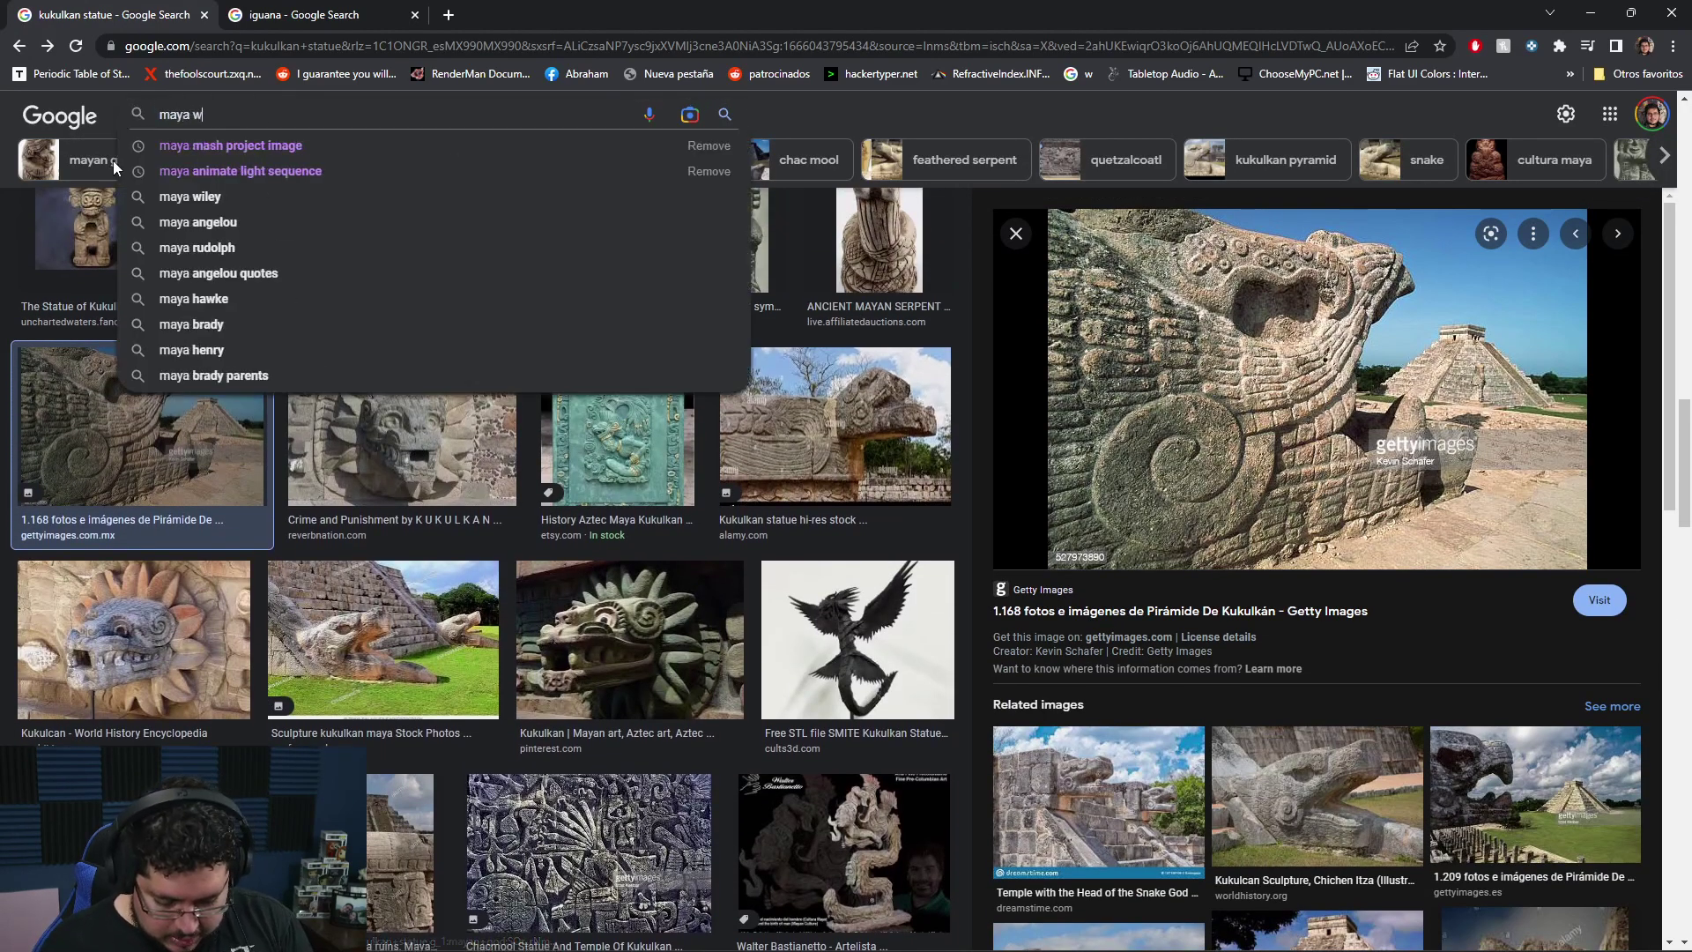
{"action": "type", "text": "carving"}
{"action": "key", "text": "Return"}
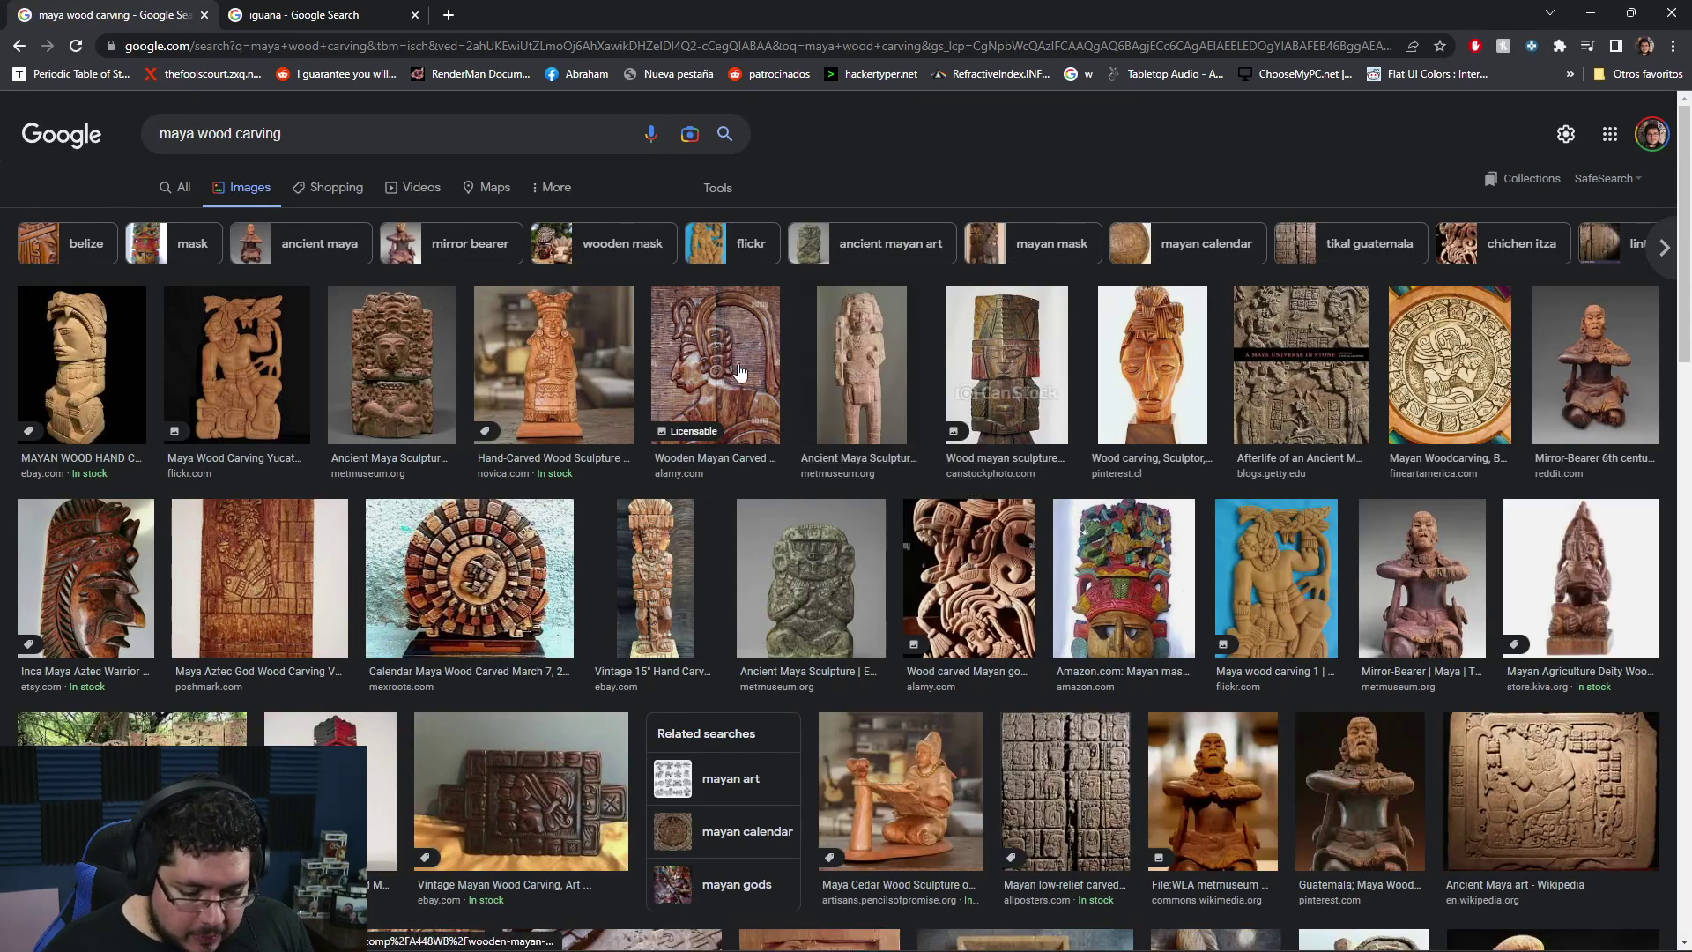
Step: Examine the Mayan carved door, totem and cedar carving images for how their forms and ornaments are cut
{"action": "left_click", "coordinate": [738, 369]}
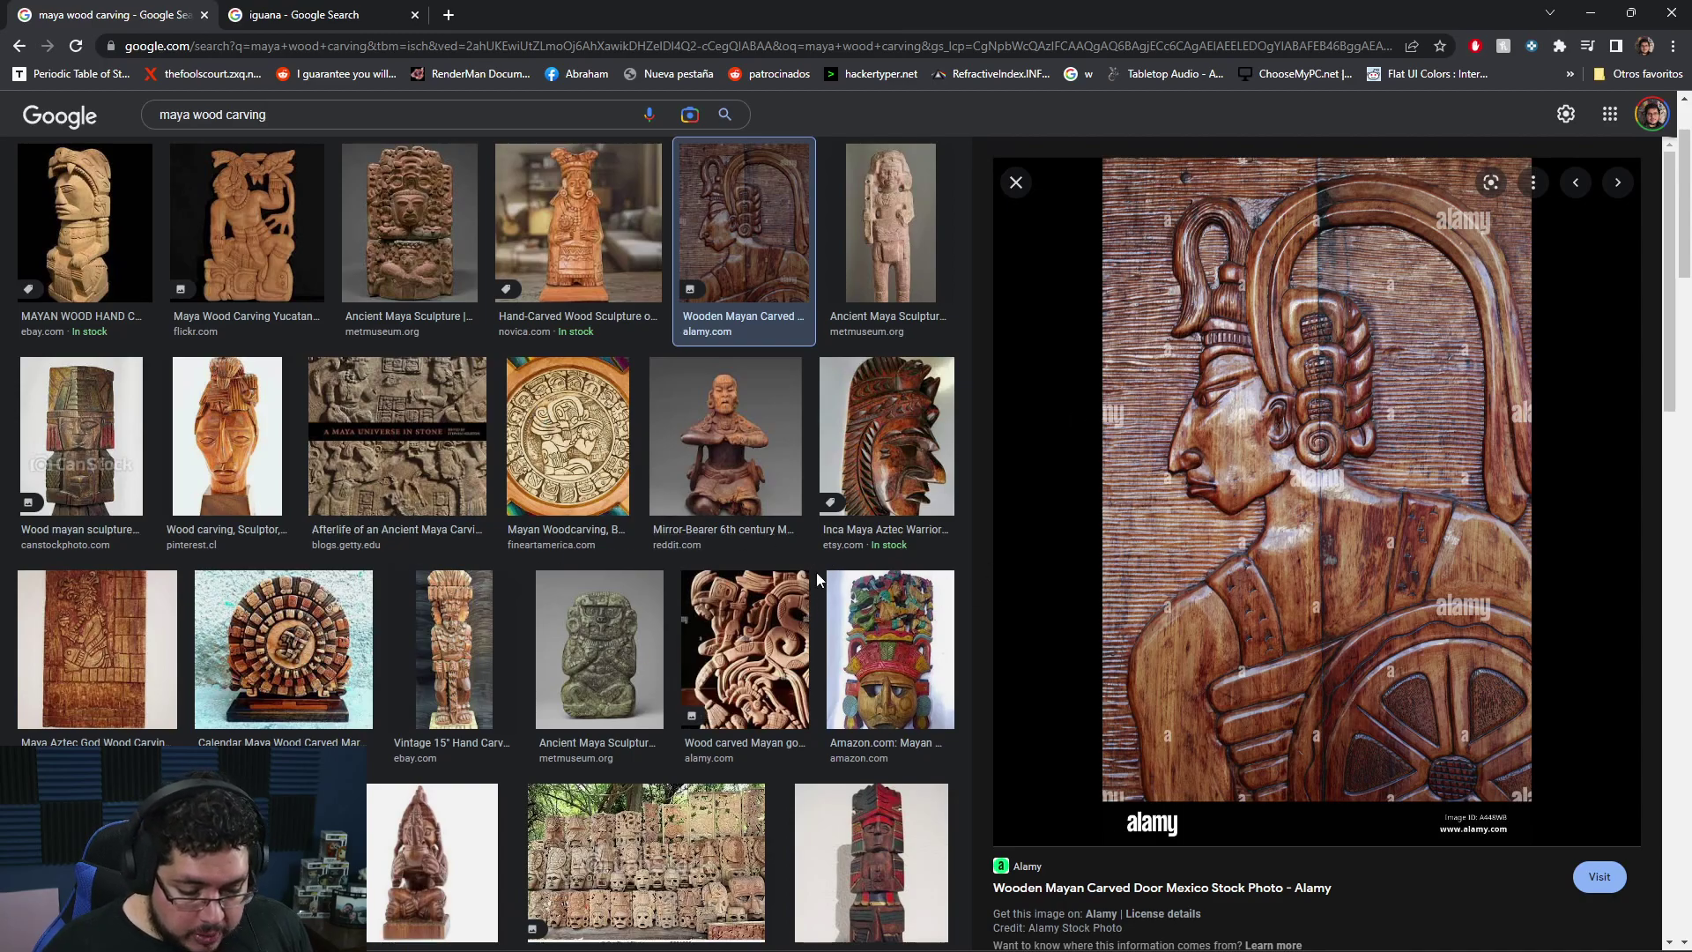
{"action": "left_click", "coordinate": [104, 240]}
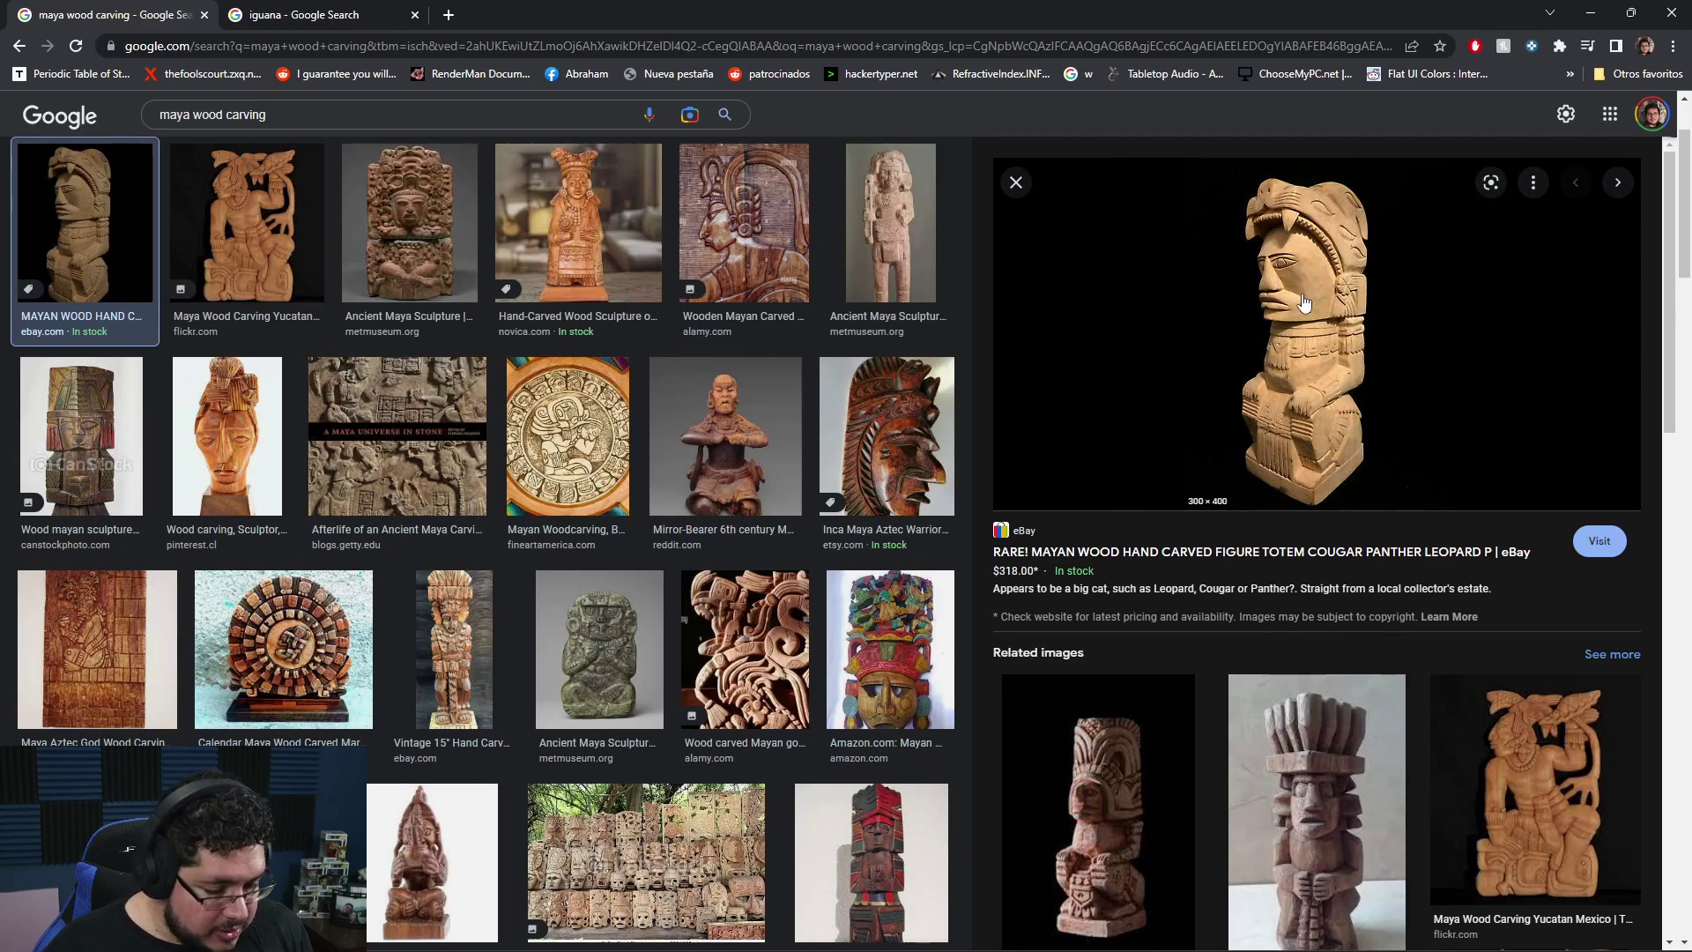
{"action": "scroll", "coordinate": [507, 648], "scroll_direction": "down", "scroll_amount": 2}
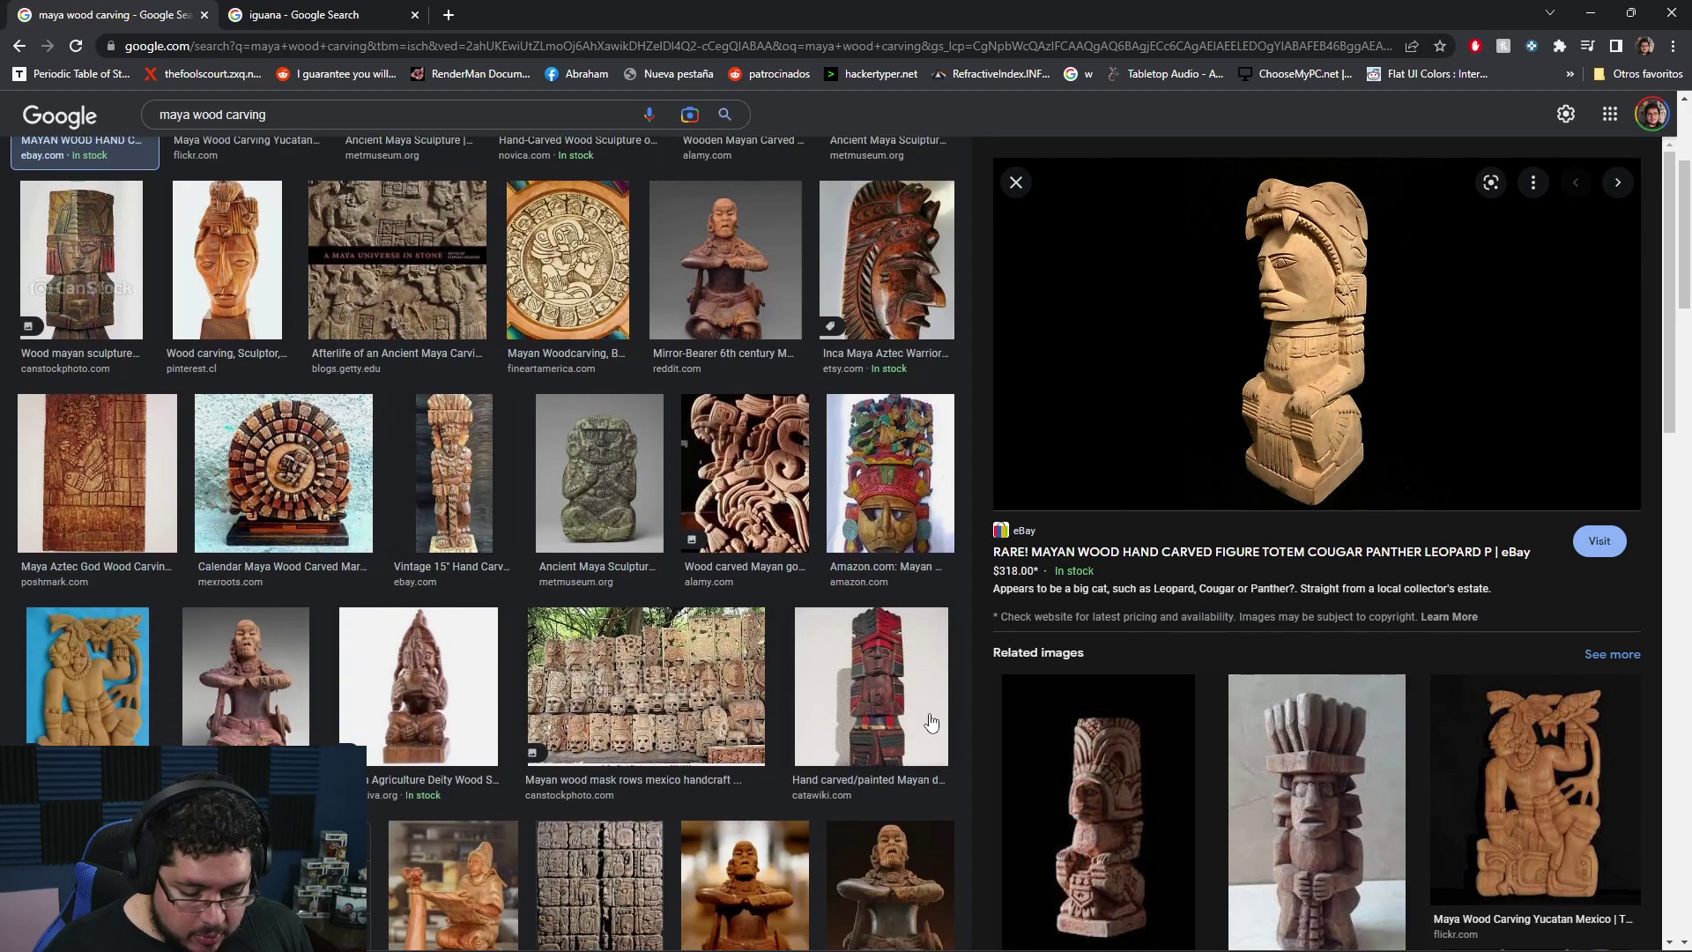
{"action": "left_click", "coordinate": [1102, 784]}
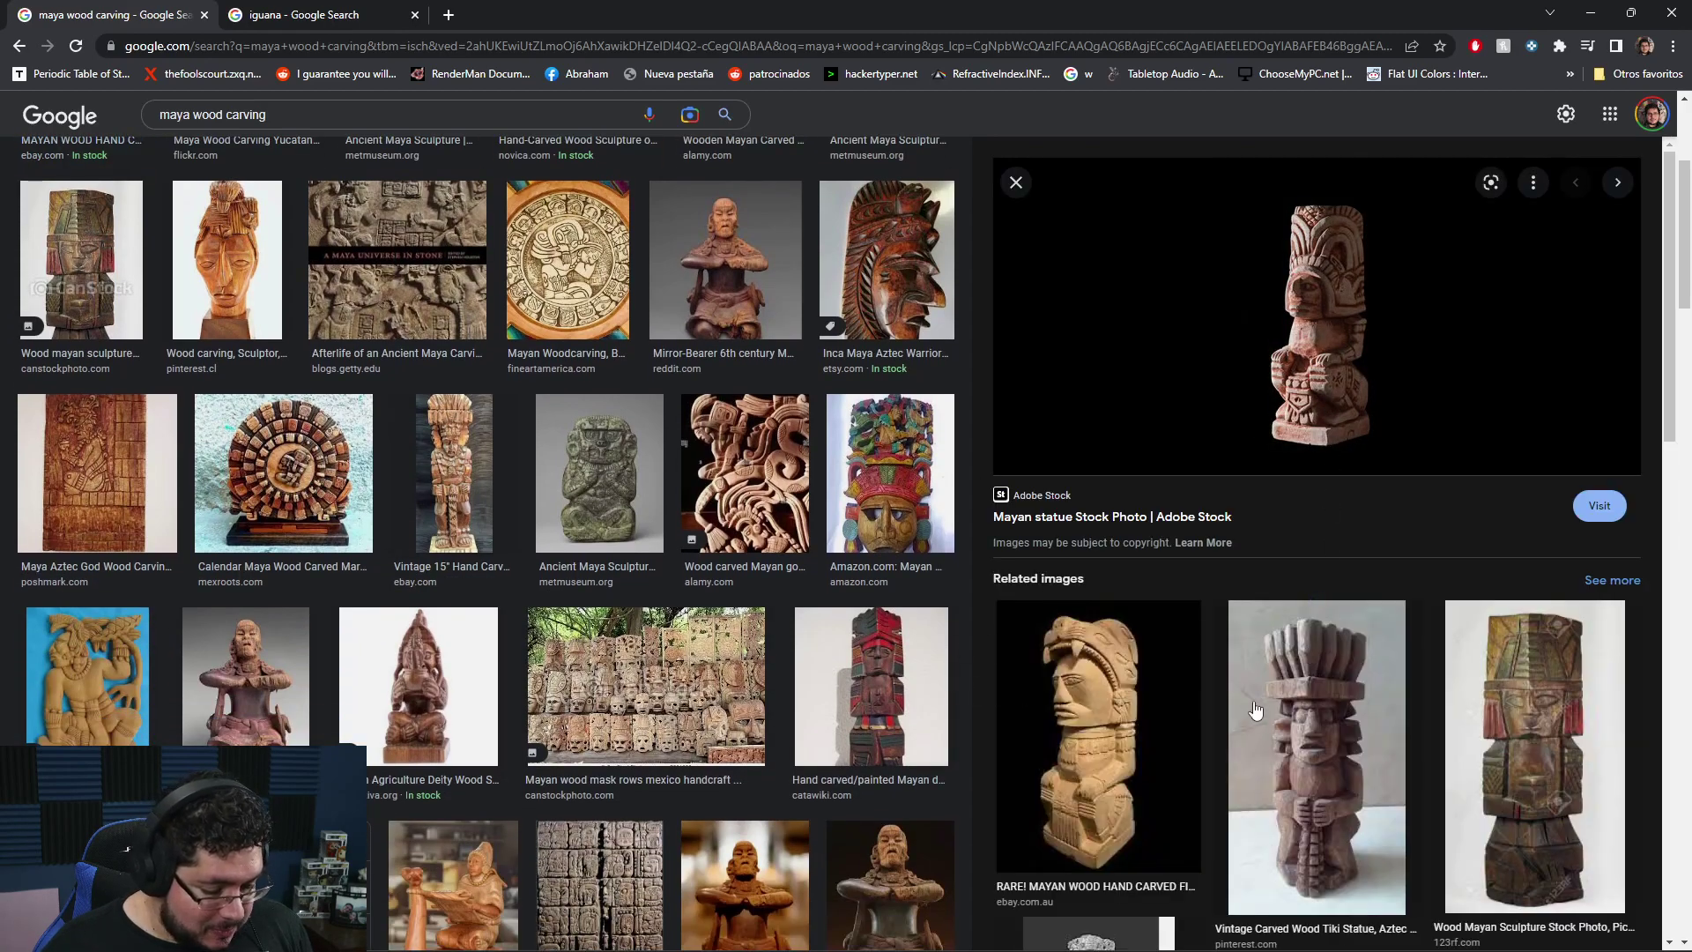
{"action": "left_click", "coordinate": [907, 705]}
{"action": "scroll", "coordinate": [381, 798], "scroll_direction": "down", "scroll_amount": 4}
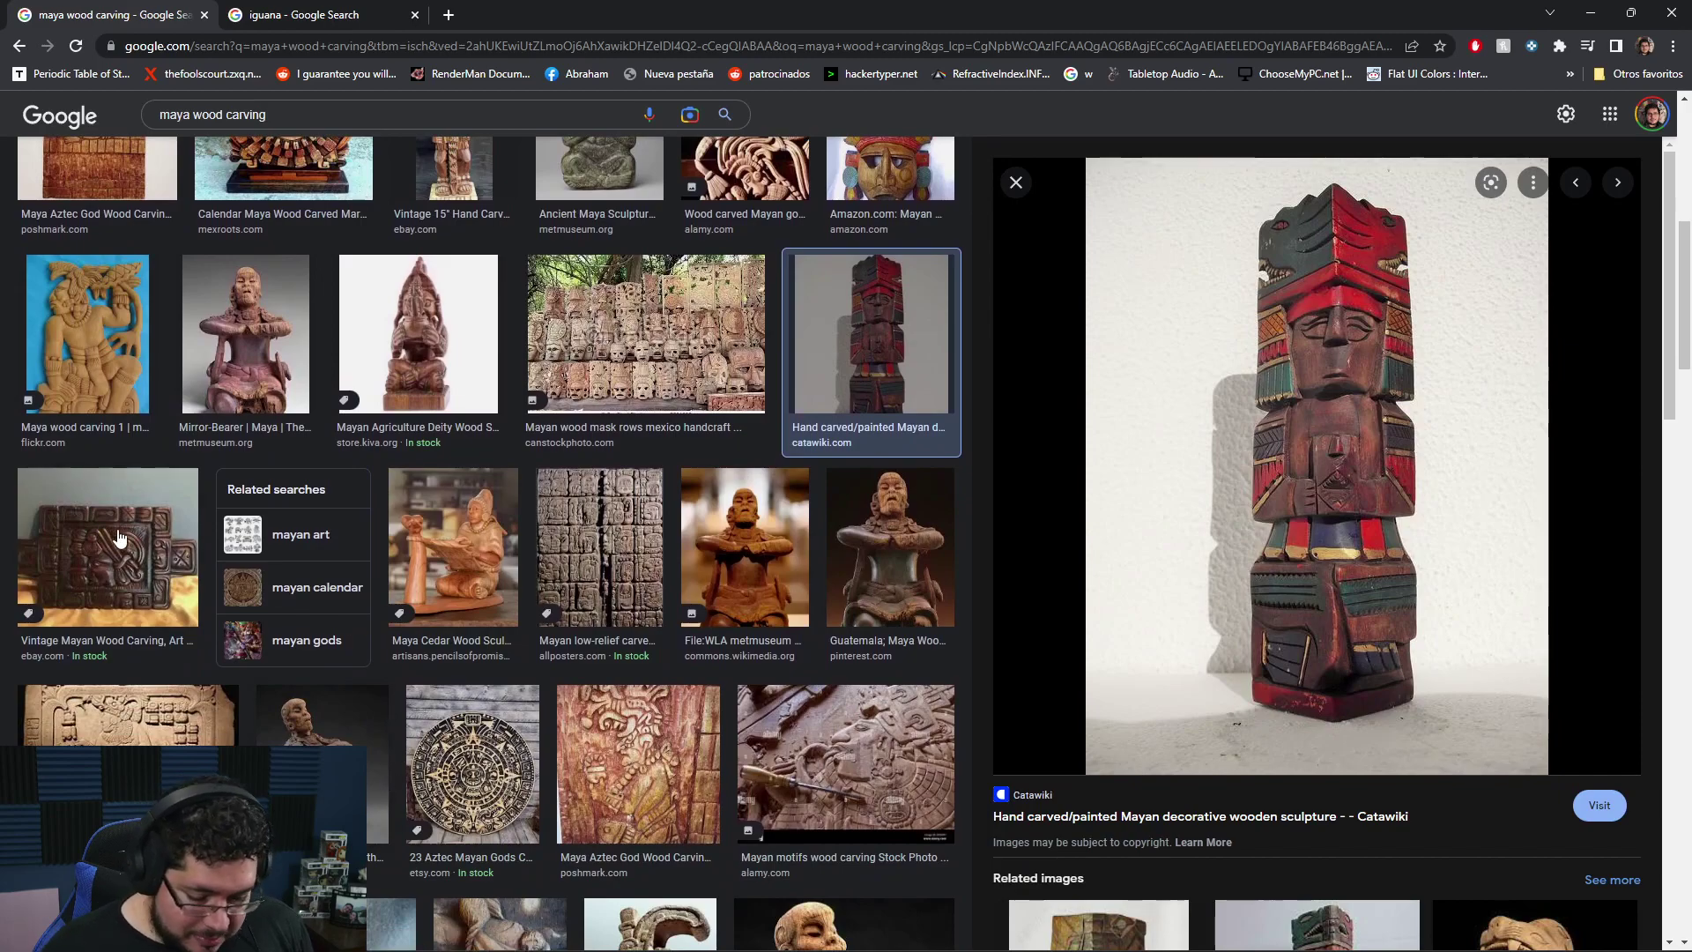
{"action": "scroll", "coordinate": [408, 621], "scroll_direction": "up", "scroll_amount": 3}
{"action": "left_click", "coordinate": [97, 586]}
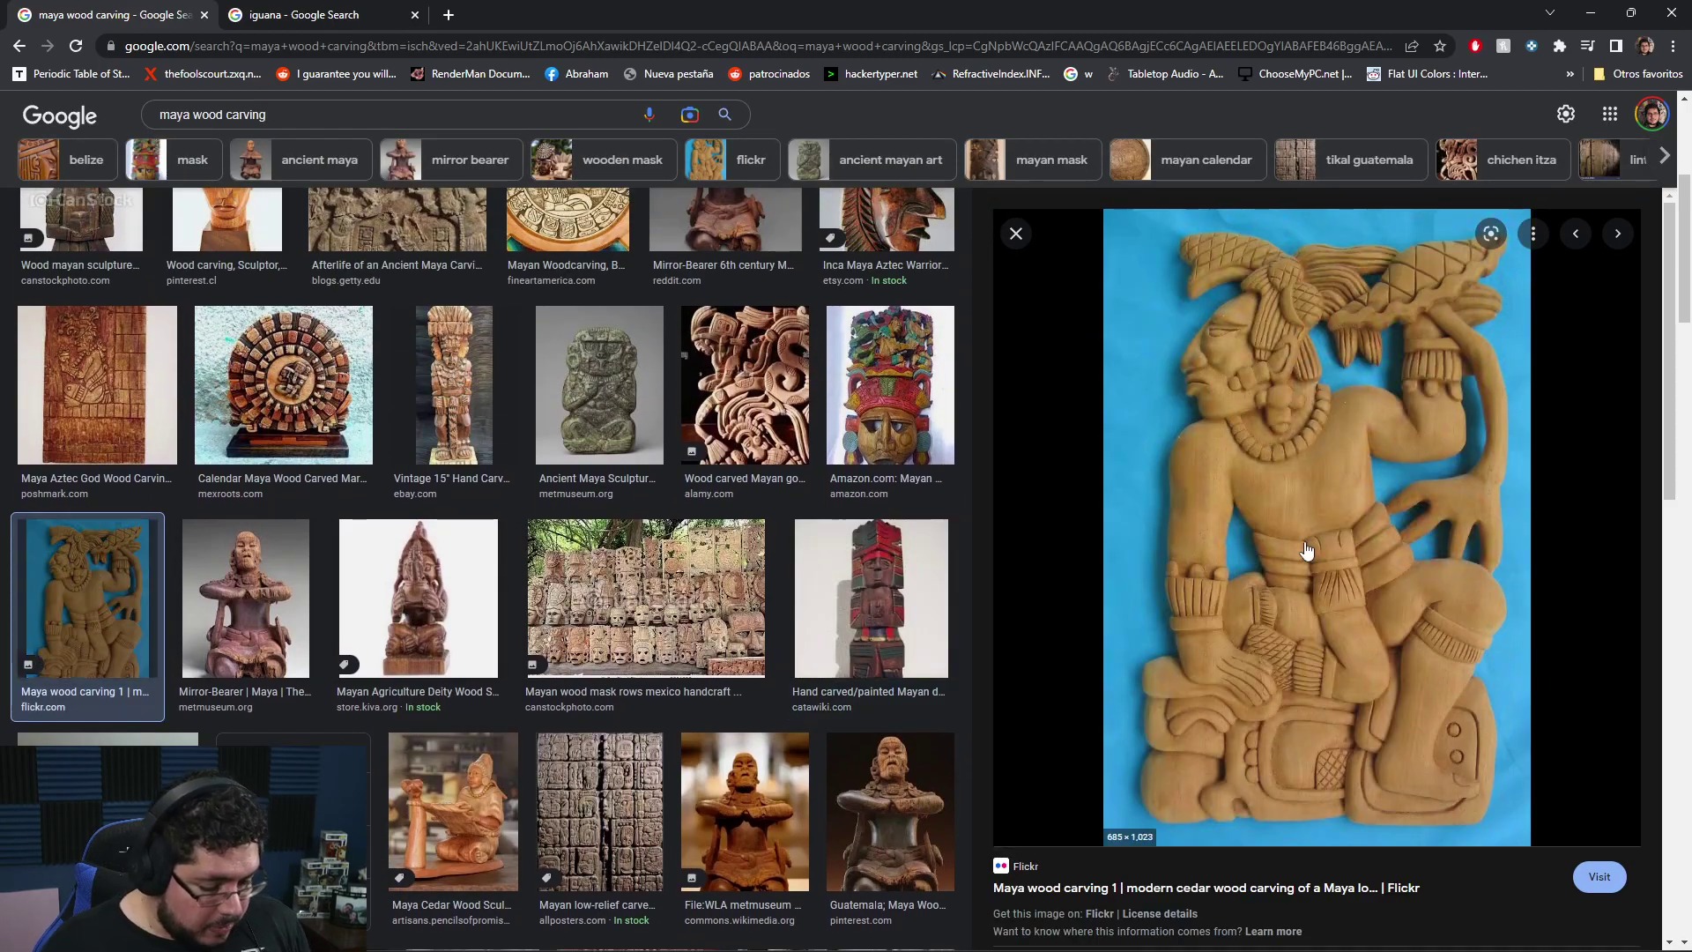
Step: Switch back to ZBrush and build ClayBuildup folds on the side of the lower jaw at a draw size of about 9.4
{"action": "key", "text": "alt+Tab"}
{"action": "left_click_drag", "start_coordinate": [1155, 642], "coordinate": [1152, 548]}
{"action": "key", "text": "space"}
{"action": "key", "text": "s"}
{"action": "left_click_drag", "start_coordinate": [1028, 479], "coordinate": [944, 593]}
{"action": "key", "text": "bracketleft"}
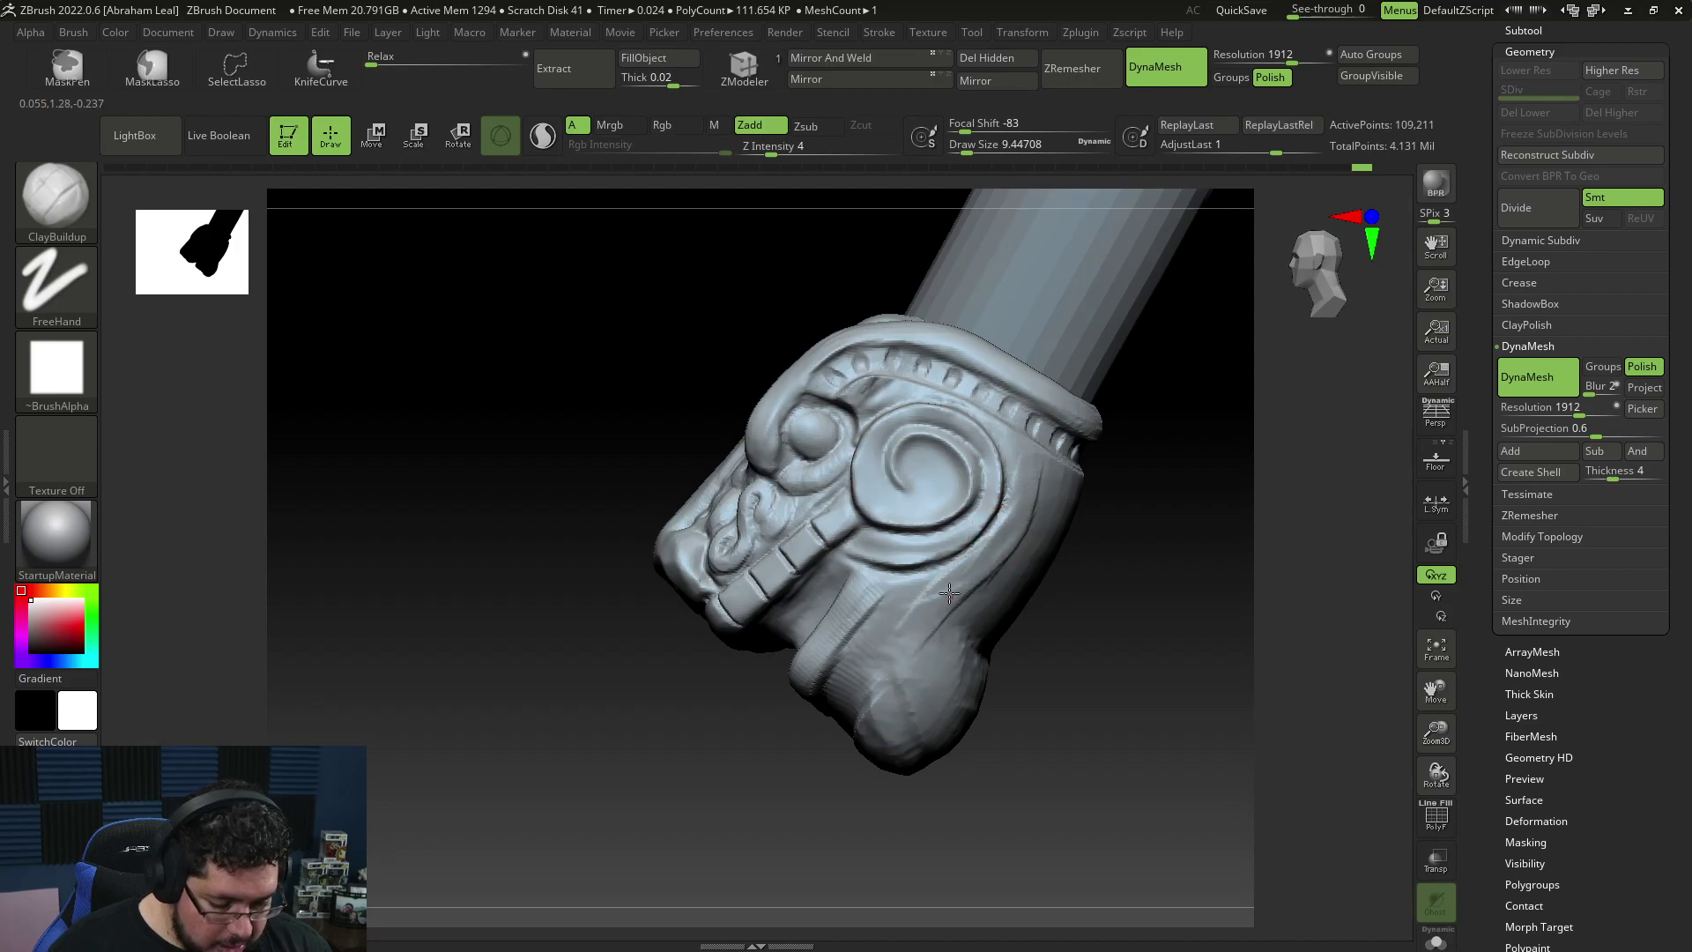
{"action": "right_click_drag", "start_coordinate": [865, 723], "coordinate": [941, 635]}
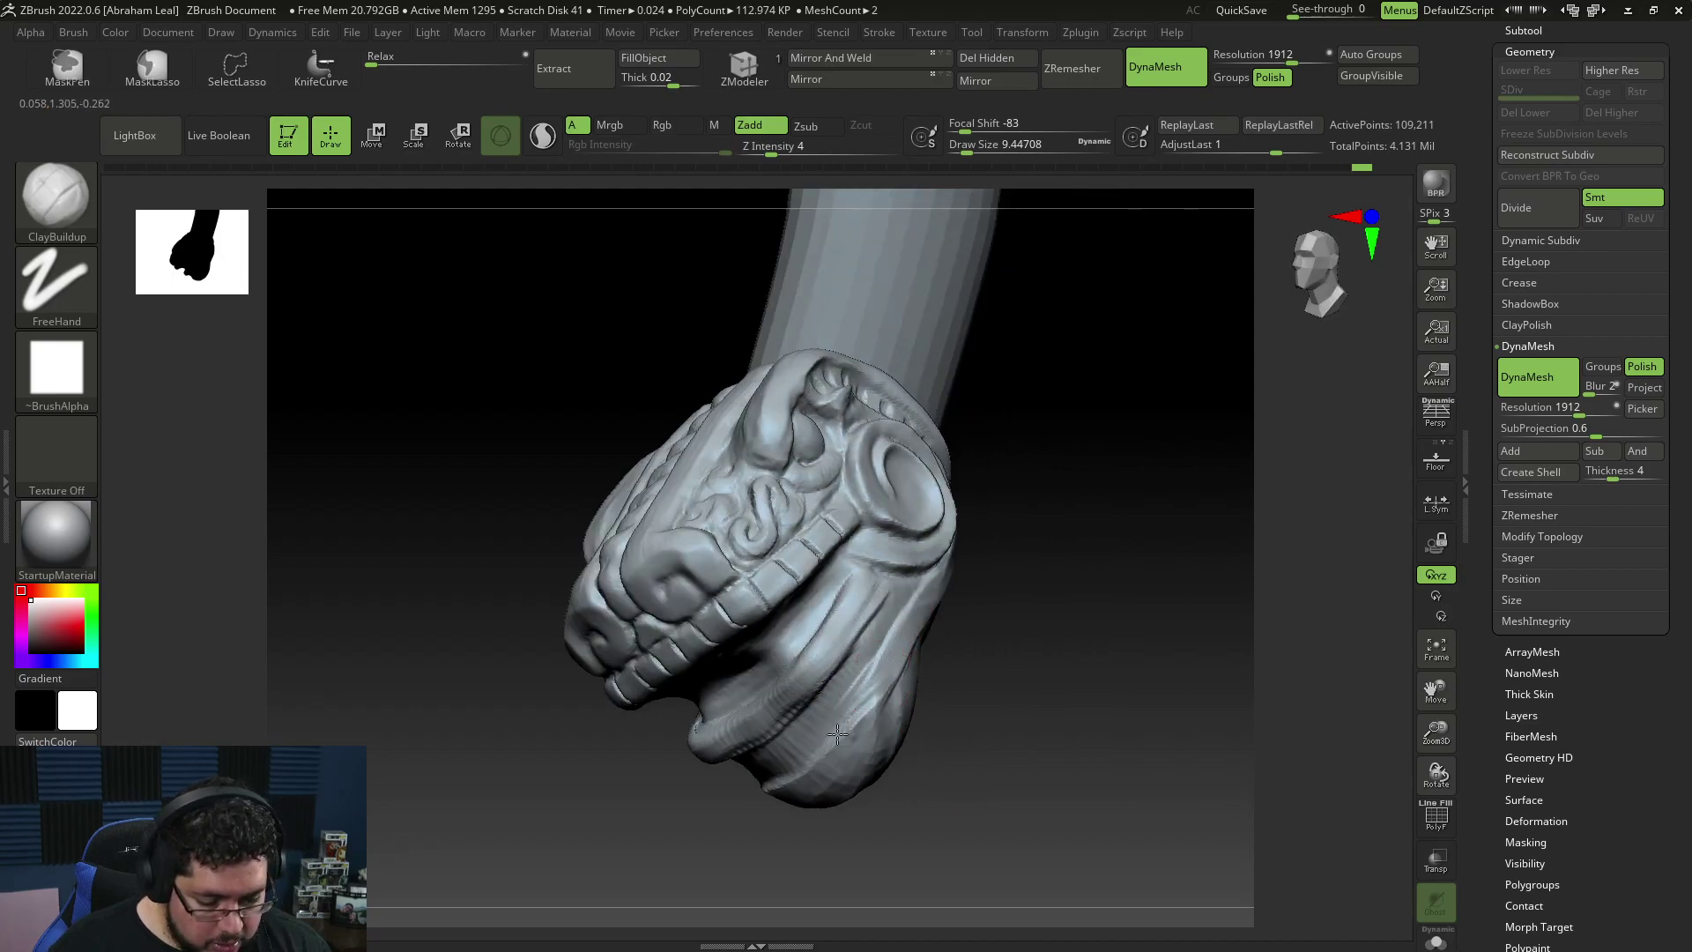
Step: Shape the chin and hollow the area behind the jaw folds with ClayBuildup at a draw size of about 14.2
{"action": "key", "text": "space"}
{"action": "left_click_drag", "start_coordinate": [908, 636], "coordinate": [916, 637]}
{"action": "left_click_drag", "start_coordinate": [873, 726], "coordinate": [811, 781]}
{"action": "mouse_move", "coordinate": [849, 780]}
{"action": "right_mouse_down"}
{"action": "mouse_move", "coordinate": [923, 743]}
{"action": "mouse_move", "coordinate": [895, 790]}
{"action": "right_mouse_up"}
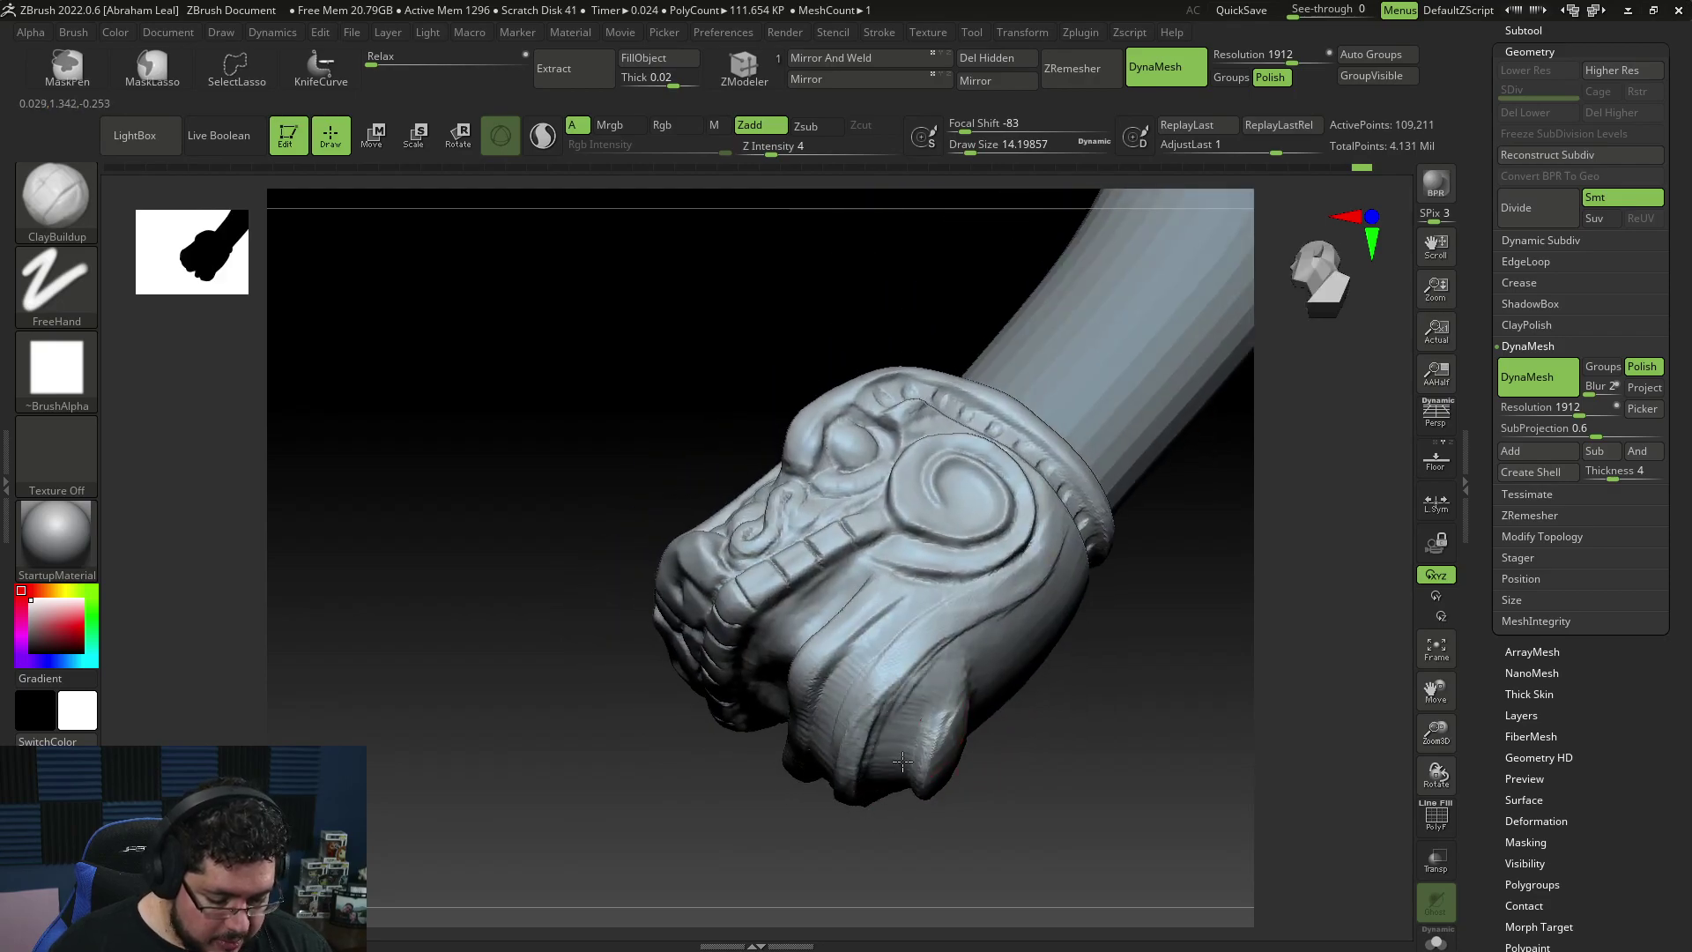
{"action": "mouse_move", "coordinate": [938, 734]}
{"action": "right_mouse_down"}
{"action": "mouse_move", "coordinate": [987, 790]}
{"action": "mouse_move", "coordinate": [919, 673]}
{"action": "right_mouse_up"}
{"action": "mouse_move", "coordinate": [921, 672]}
{"action": "left_mouse_down"}
{"action": "mouse_move", "coordinate": [952, 661]}
{"action": "mouse_move", "coordinate": [932, 711]}
{"action": "left_mouse_up"}
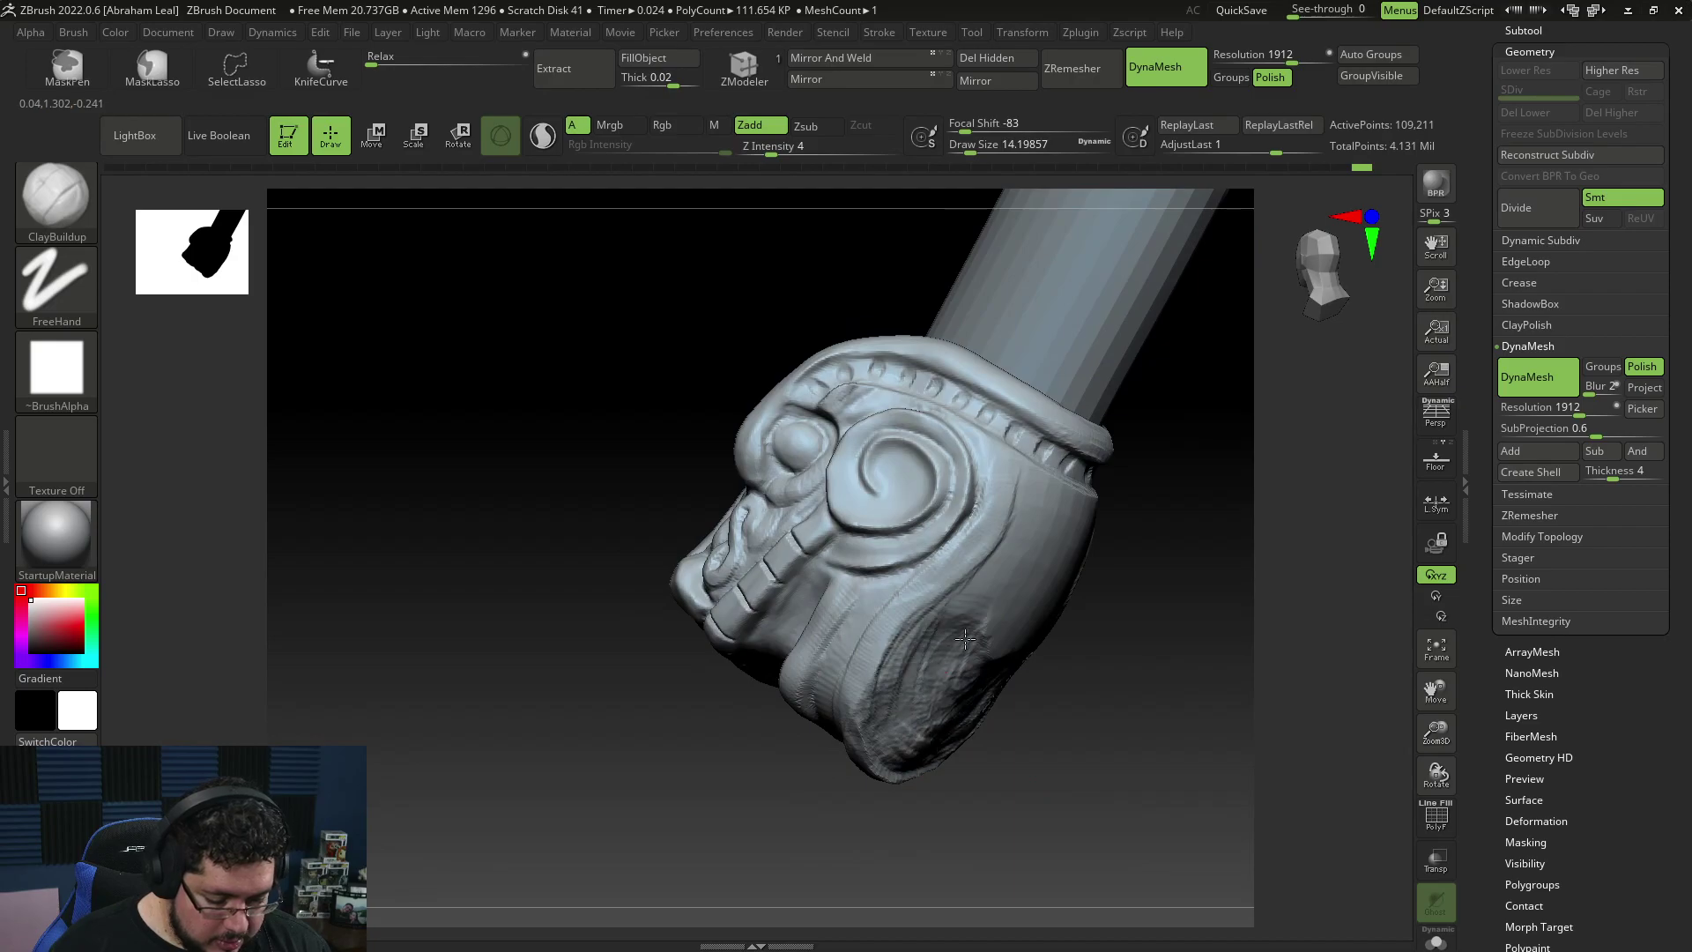
Step: Build up a band around the ear spiral with ClayBuildup at draw sizes of about 4.3 and 6.6
{"action": "mouse_move", "coordinate": [1005, 618]}
{"action": "left_mouse_down"}
{"action": "mouse_move", "coordinate": [1042, 593]}
{"action": "mouse_move", "coordinate": [1014, 568]}
{"action": "left_mouse_up"}
{"action": "key", "text": "space"}
{"action": "left_click_drag", "start_coordinate": [1022, 508], "coordinate": [1013, 508]}
{"action": "mouse_move", "coordinate": [1053, 600]}
{"action": "left_mouse_down"}
{"action": "mouse_move", "coordinate": [1076, 631]}
{"action": "mouse_move", "coordinate": [1062, 613]}
{"action": "left_mouse_up"}
{"action": "key", "text": "space"}
{"action": "left_click_drag", "start_coordinate": [1002, 467], "coordinate": [998, 462]}
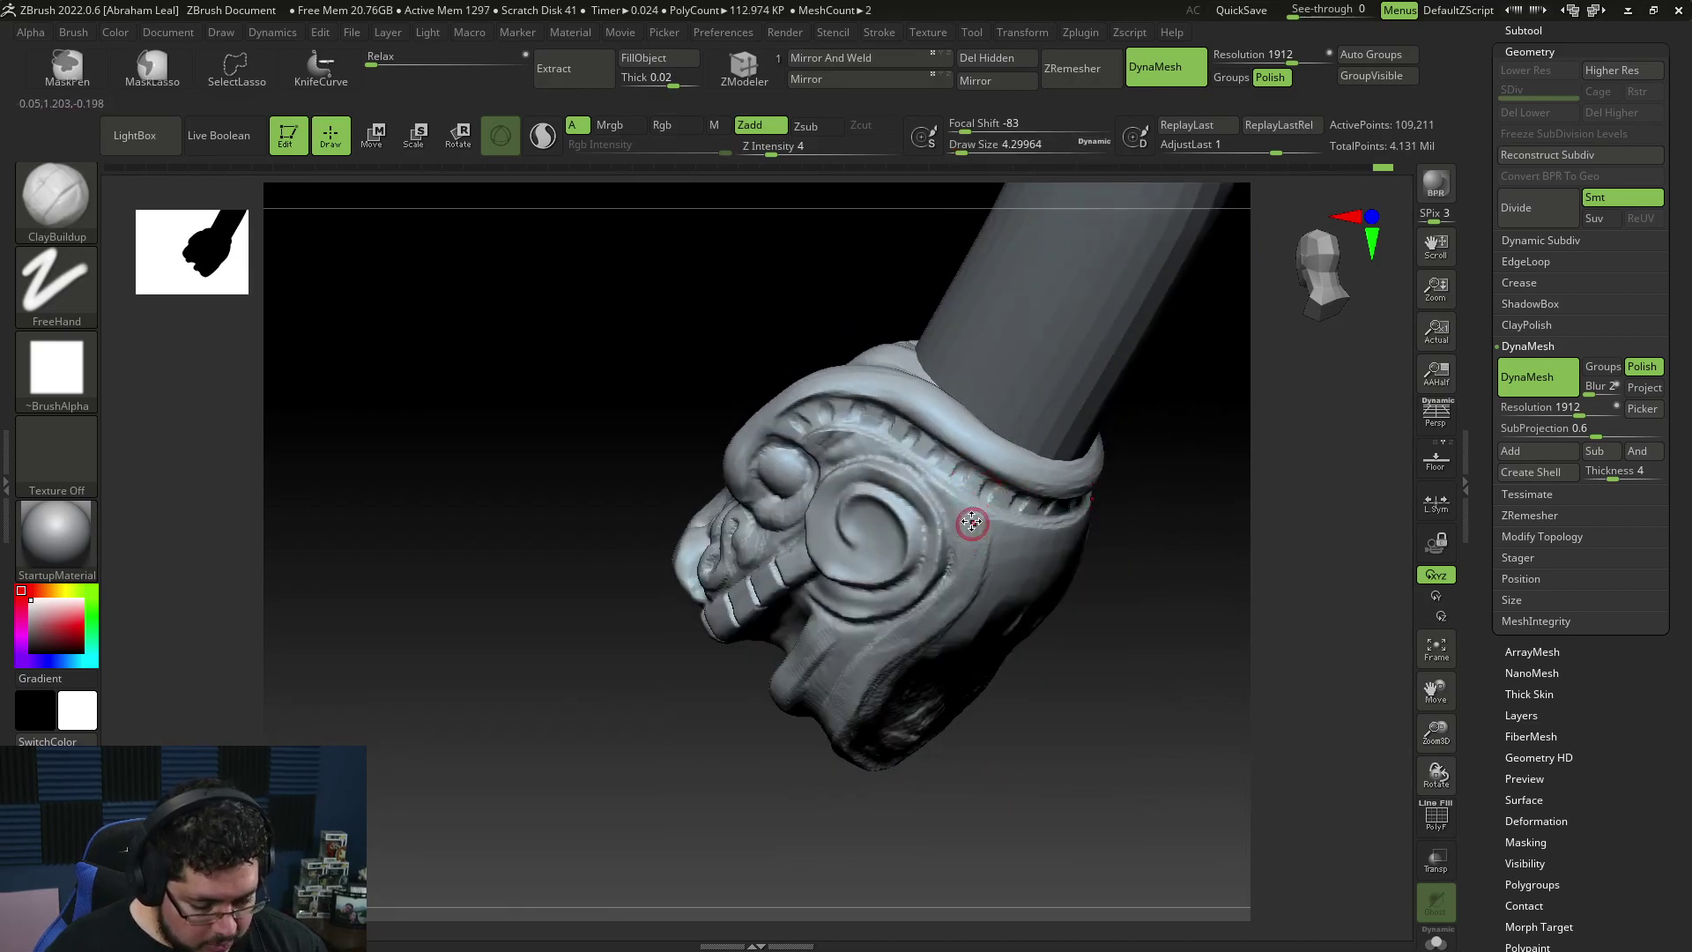
{"action": "key", "text": "space"}
{"action": "left_click_drag", "start_coordinate": [967, 514], "coordinate": [958, 501]}
{"action": "key", "text": "space"}
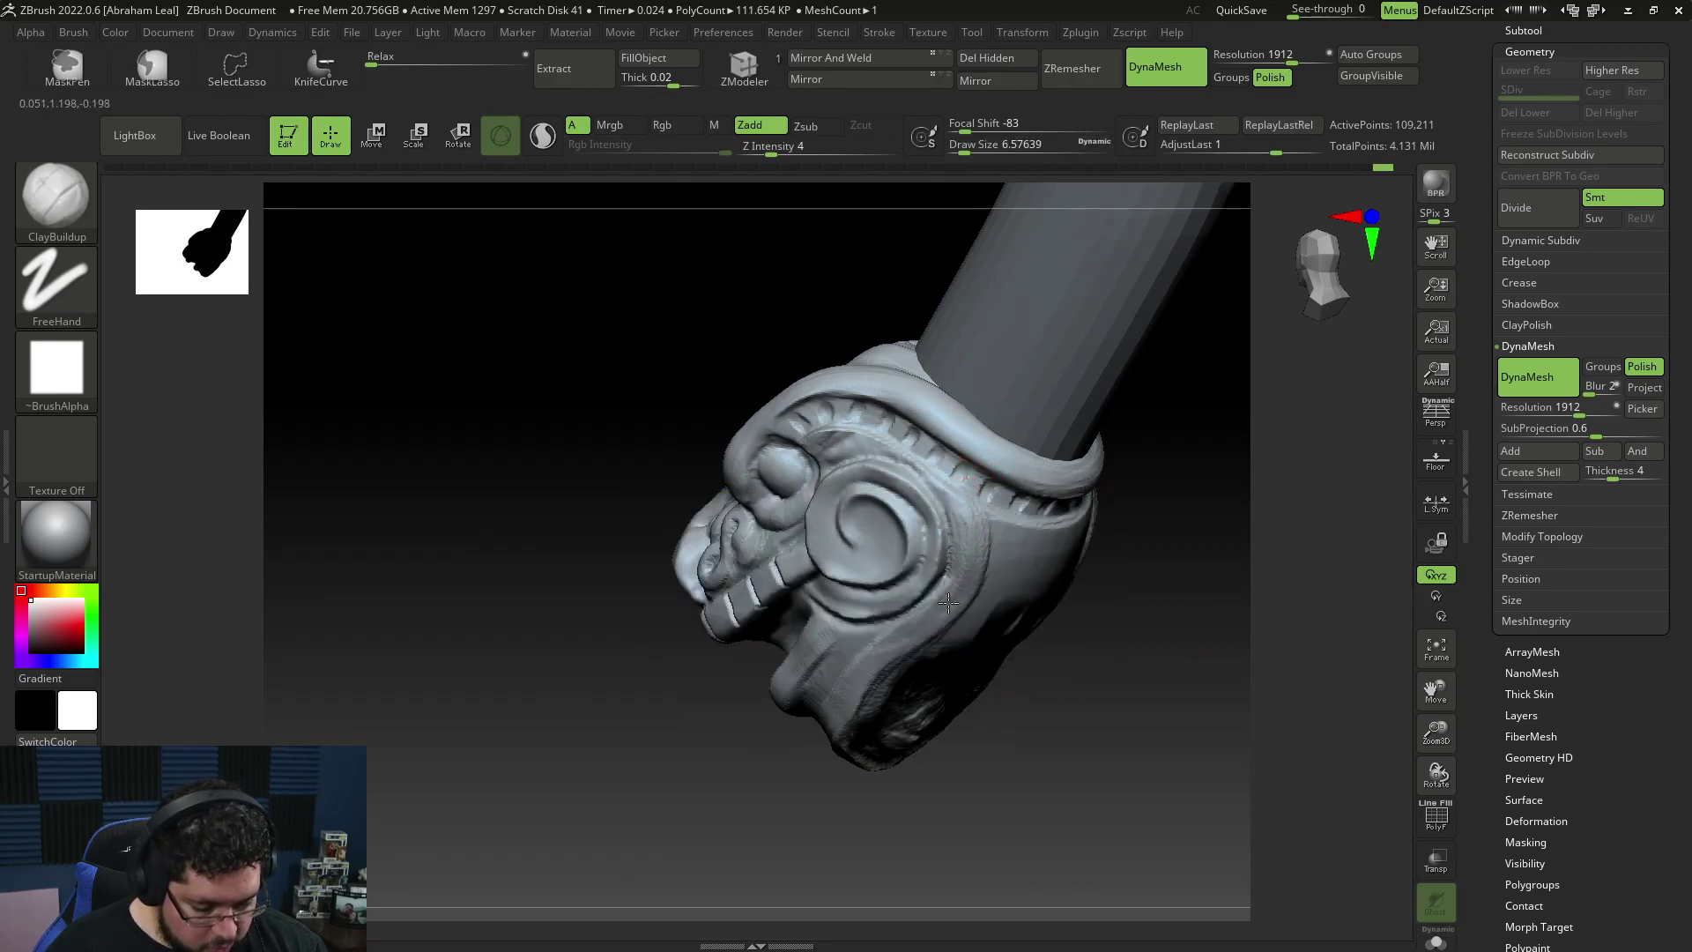
Step: Rework the broad surface behind the jaw folds with ClayBuildup at a draw size of about 14.2, undoing one stroke
{"action": "left_click_drag", "start_coordinate": [1049, 705], "coordinate": [1040, 564]}
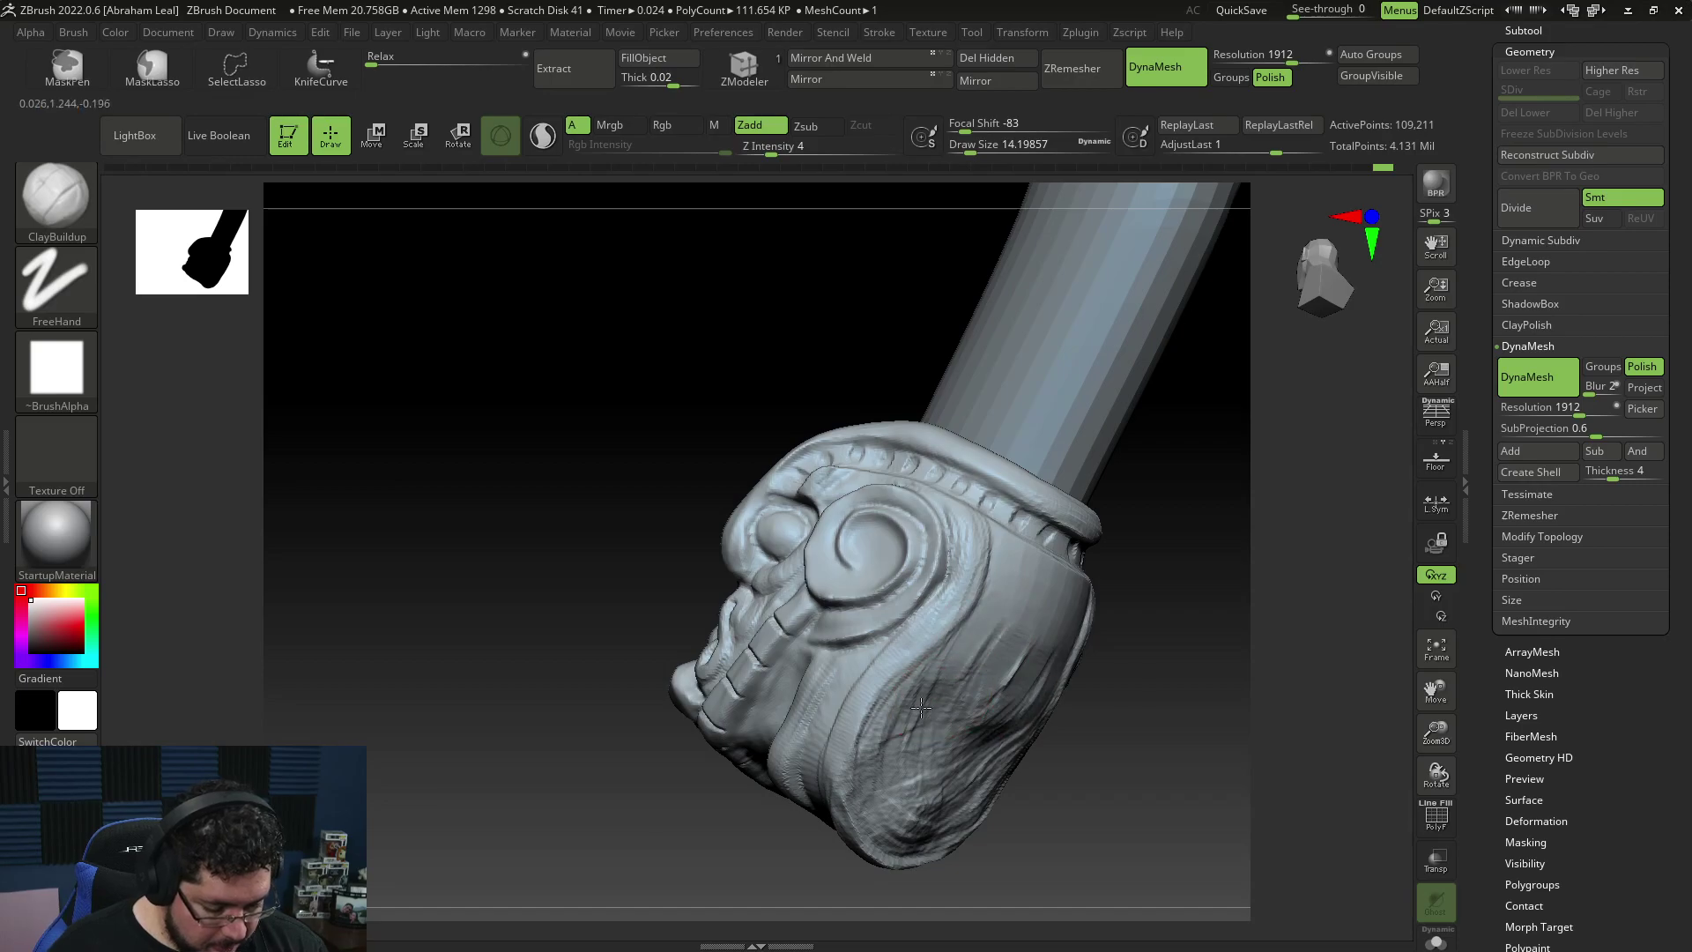
{"action": "key", "text": "ctrl+z"}
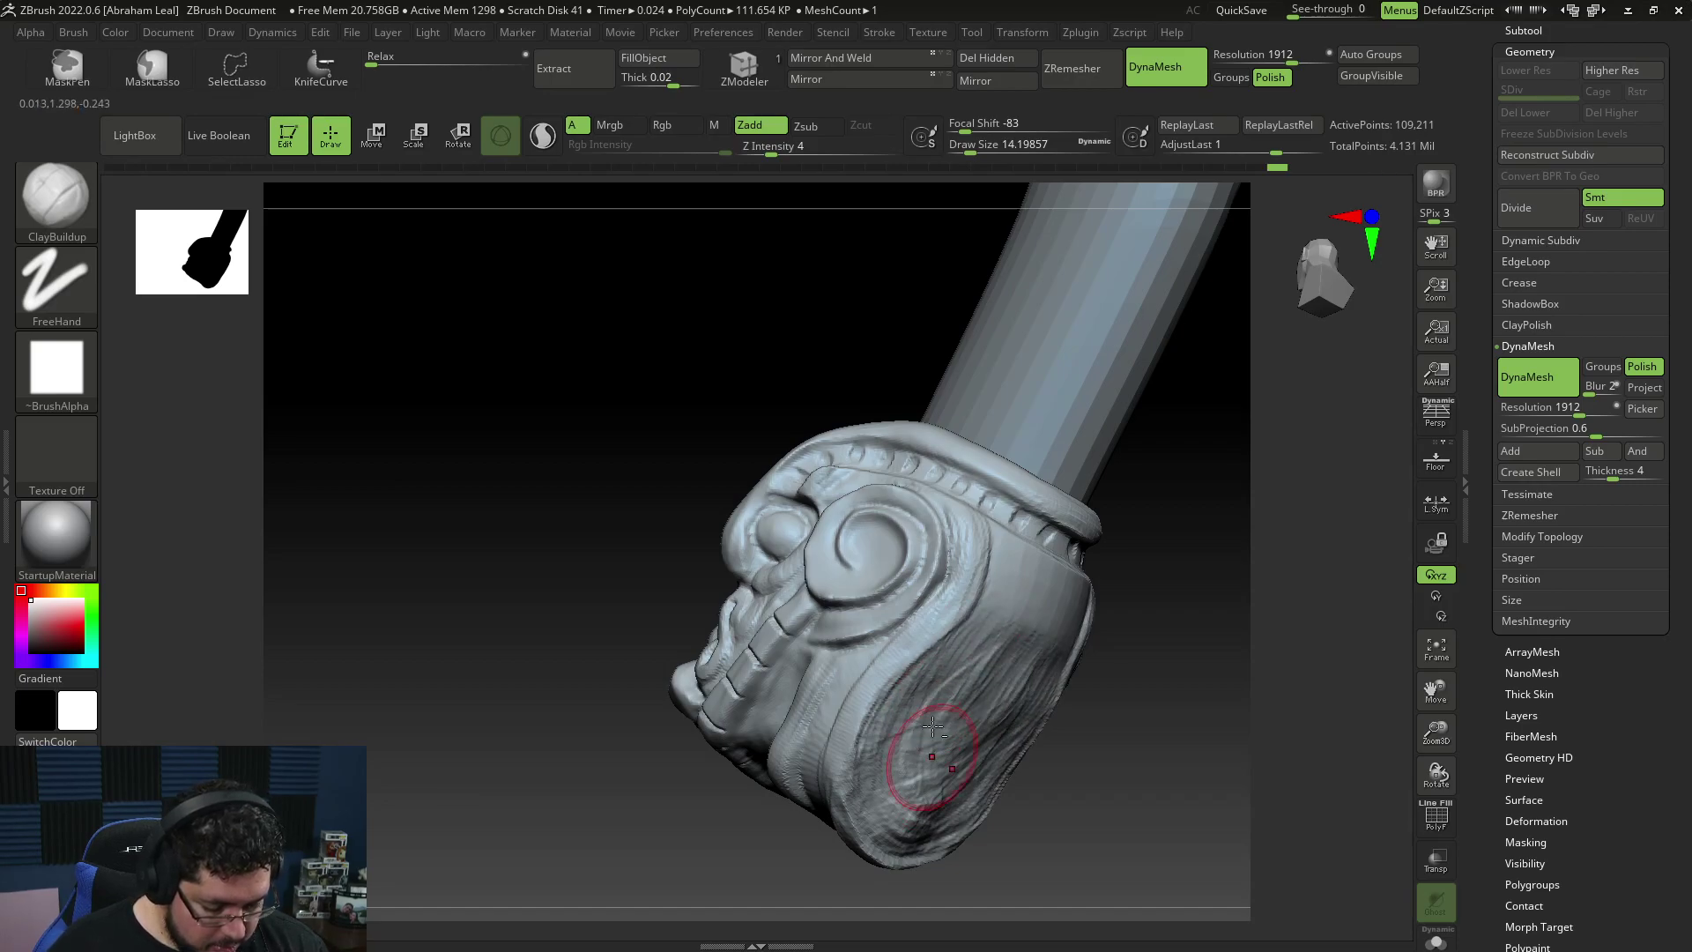
{"action": "mouse_move", "coordinate": [889, 781]}
{"action": "left_mouse_down"}
{"action": "mouse_move", "coordinate": [917, 820]}
{"action": "mouse_move", "coordinate": [942, 805]}
{"action": "left_mouse_up"}
Step: Refine the back and underside of the lower jaw with ClayBuildup at a draw size of about 11.7
{"action": "key", "text": "space"}
{"action": "left_click_drag", "start_coordinate": [1002, 610], "coordinate": [990, 608]}
{"action": "right_click_drag", "start_coordinate": [1088, 639], "coordinate": [1046, 643]}
{"action": "mouse_move", "coordinate": [940, 625]}
{"action": "left_mouse_down"}
{"action": "mouse_move", "coordinate": [868, 766]}
{"action": "mouse_move", "coordinate": [1047, 759]}
{"action": "left_mouse_up"}
{"action": "mouse_move", "coordinate": [917, 755]}
{"action": "left_mouse_down"}
{"action": "mouse_move", "coordinate": [954, 833]}
{"action": "mouse_move", "coordinate": [873, 703]}
{"action": "mouse_move", "coordinate": [882, 679]}
{"action": "mouse_move", "coordinate": [886, 797]}
{"action": "mouse_move", "coordinate": [1022, 702]}
{"action": "mouse_move", "coordinate": [978, 657]}
{"action": "mouse_move", "coordinate": [1013, 714]}
{"action": "mouse_move", "coordinate": [968, 678]}
{"action": "left_mouse_up"}
{"action": "right_click_drag", "start_coordinate": [1124, 774], "coordinate": [1163, 797]}
{"action": "mouse_move", "coordinate": [1163, 797]}
{"action": "left_mouse_down"}
{"action": "mouse_move", "coordinate": [1077, 717]}
{"action": "mouse_move", "coordinate": [1149, 661]}
{"action": "mouse_move", "coordinate": [1145, 714]}
{"action": "mouse_move", "coordinate": [1179, 720]}
{"action": "mouse_move", "coordinate": [899, 642]}
{"action": "left_mouse_up"}
Step: Carve vertical divisions along the lower lip band with DamStandard at a draw size of about 6.6 and Z Intensity 19
{"action": "key", "text": "b"}
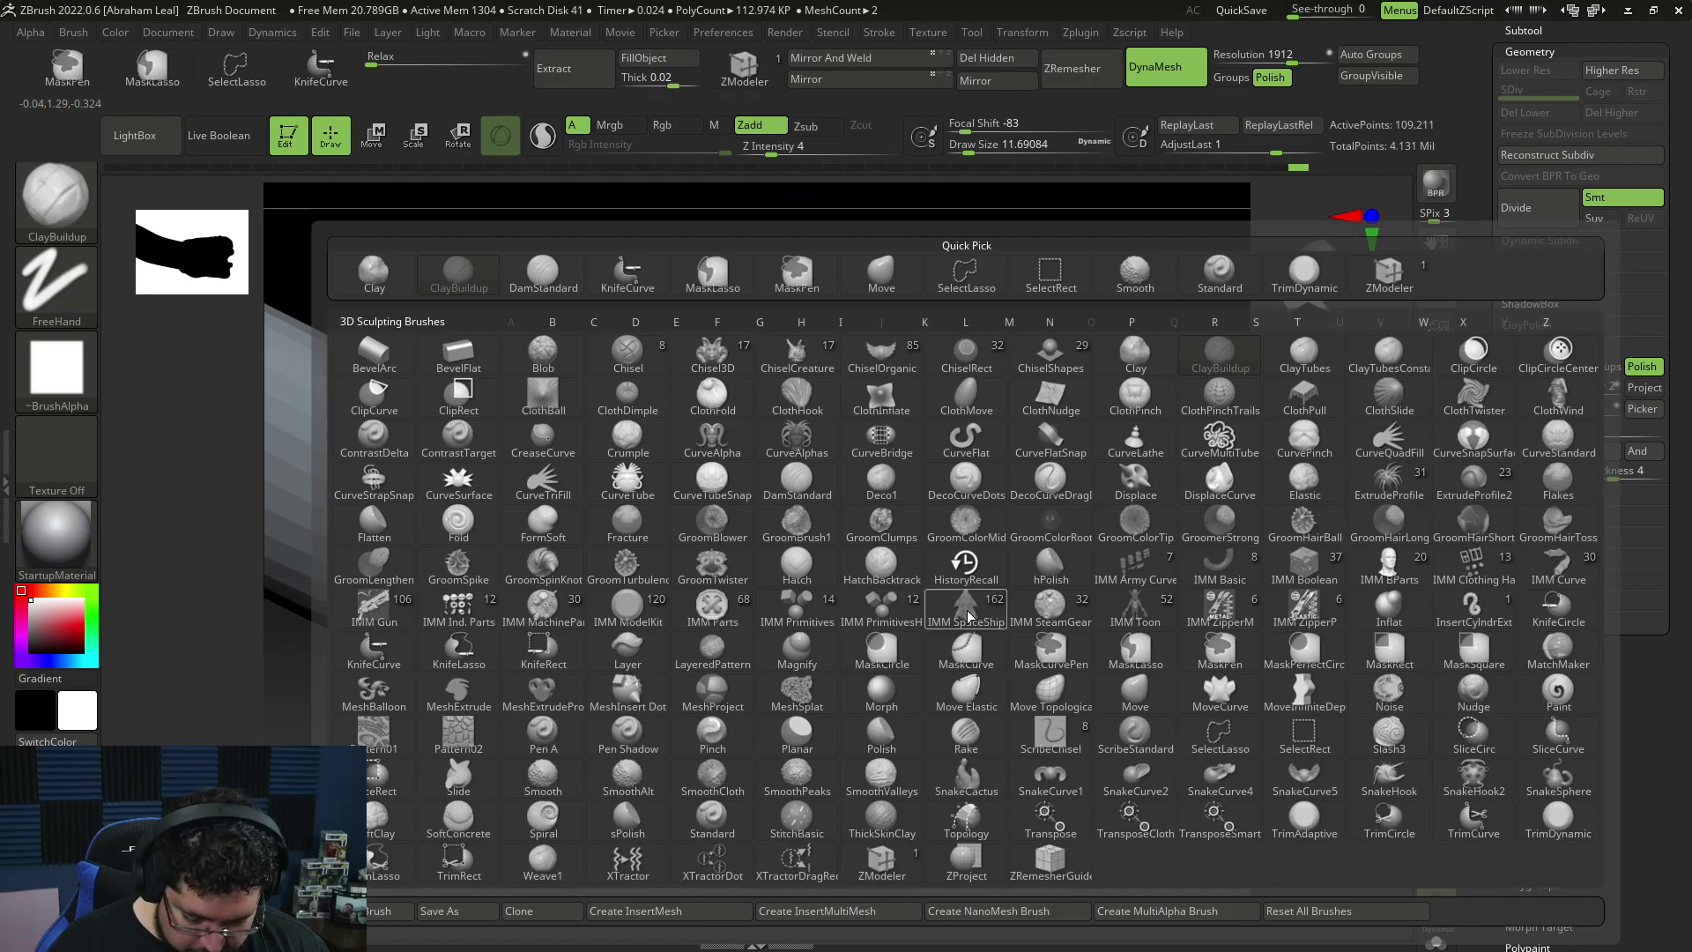
{"action": "key", "text": "d"}
{"action": "key", "text": "s"}
{"action": "key", "text": "s"}
{"action": "left_click_drag", "start_coordinate": [973, 584], "coordinate": [967, 582]}
{"action": "left_click_drag", "start_coordinate": [1145, 793], "coordinate": [1058, 670], "text": "alt"}
{"action": "mouse_move", "coordinate": [997, 554]}
{"action": "left_mouse_down"}
{"action": "mouse_move", "coordinate": [1076, 558]}
{"action": "mouse_move", "coordinate": [1023, 582]}
{"action": "left_mouse_up"}
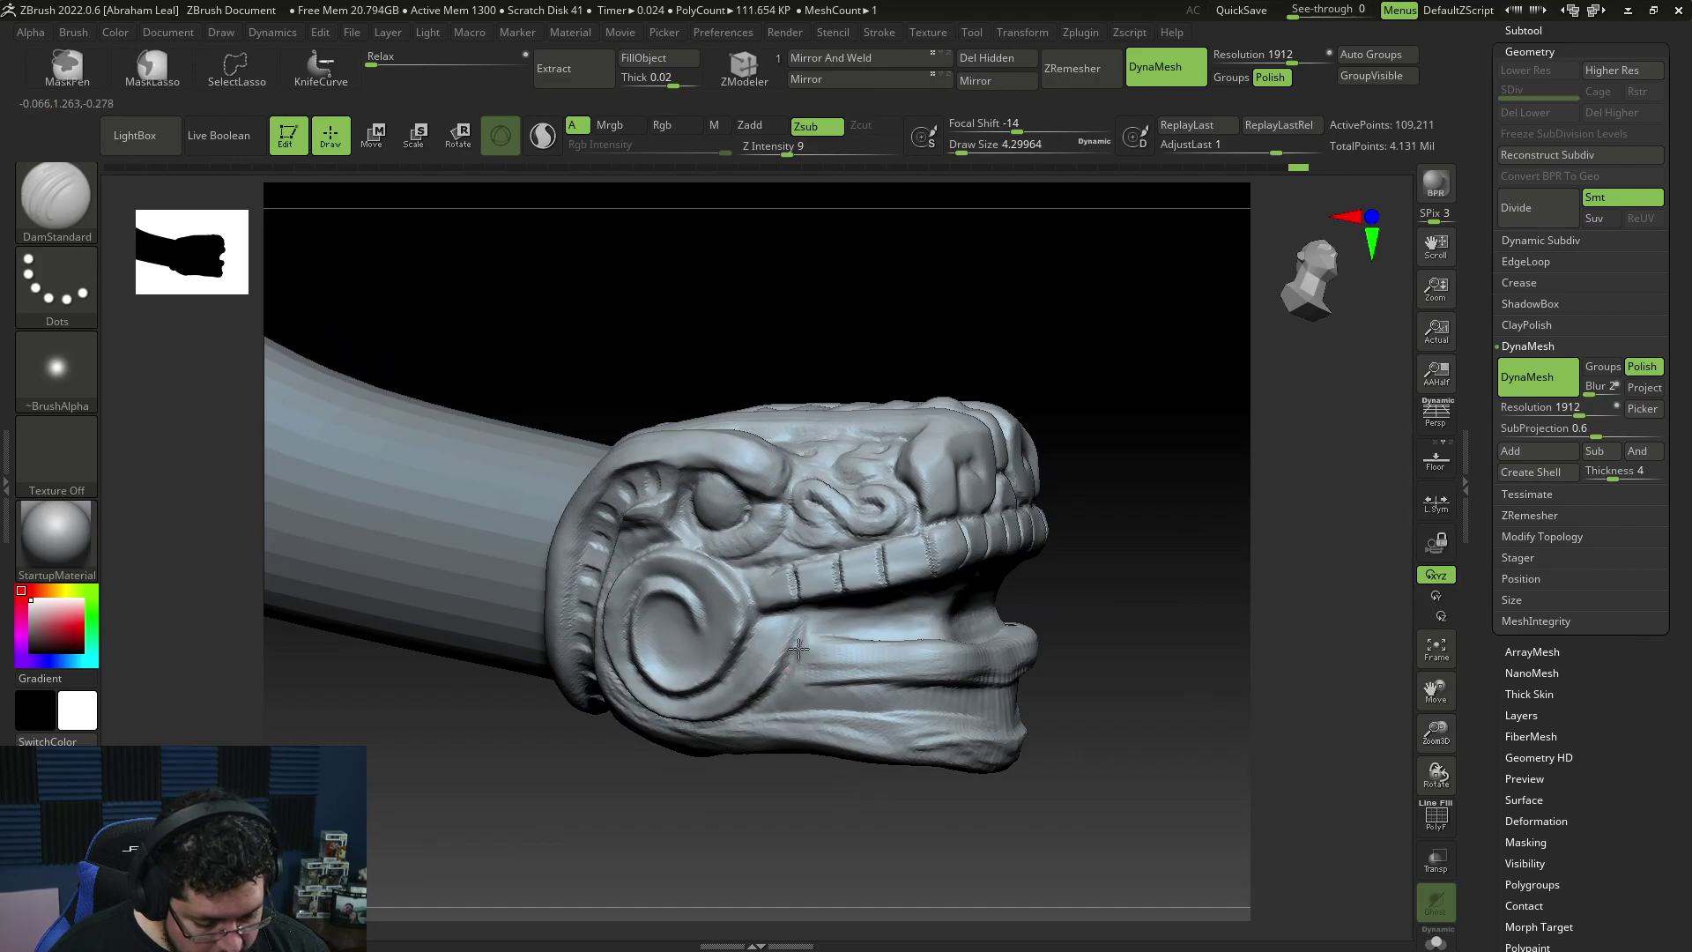
{"action": "key", "text": "space"}
{"action": "left_click_drag", "start_coordinate": [854, 602], "coordinate": [859, 600]}
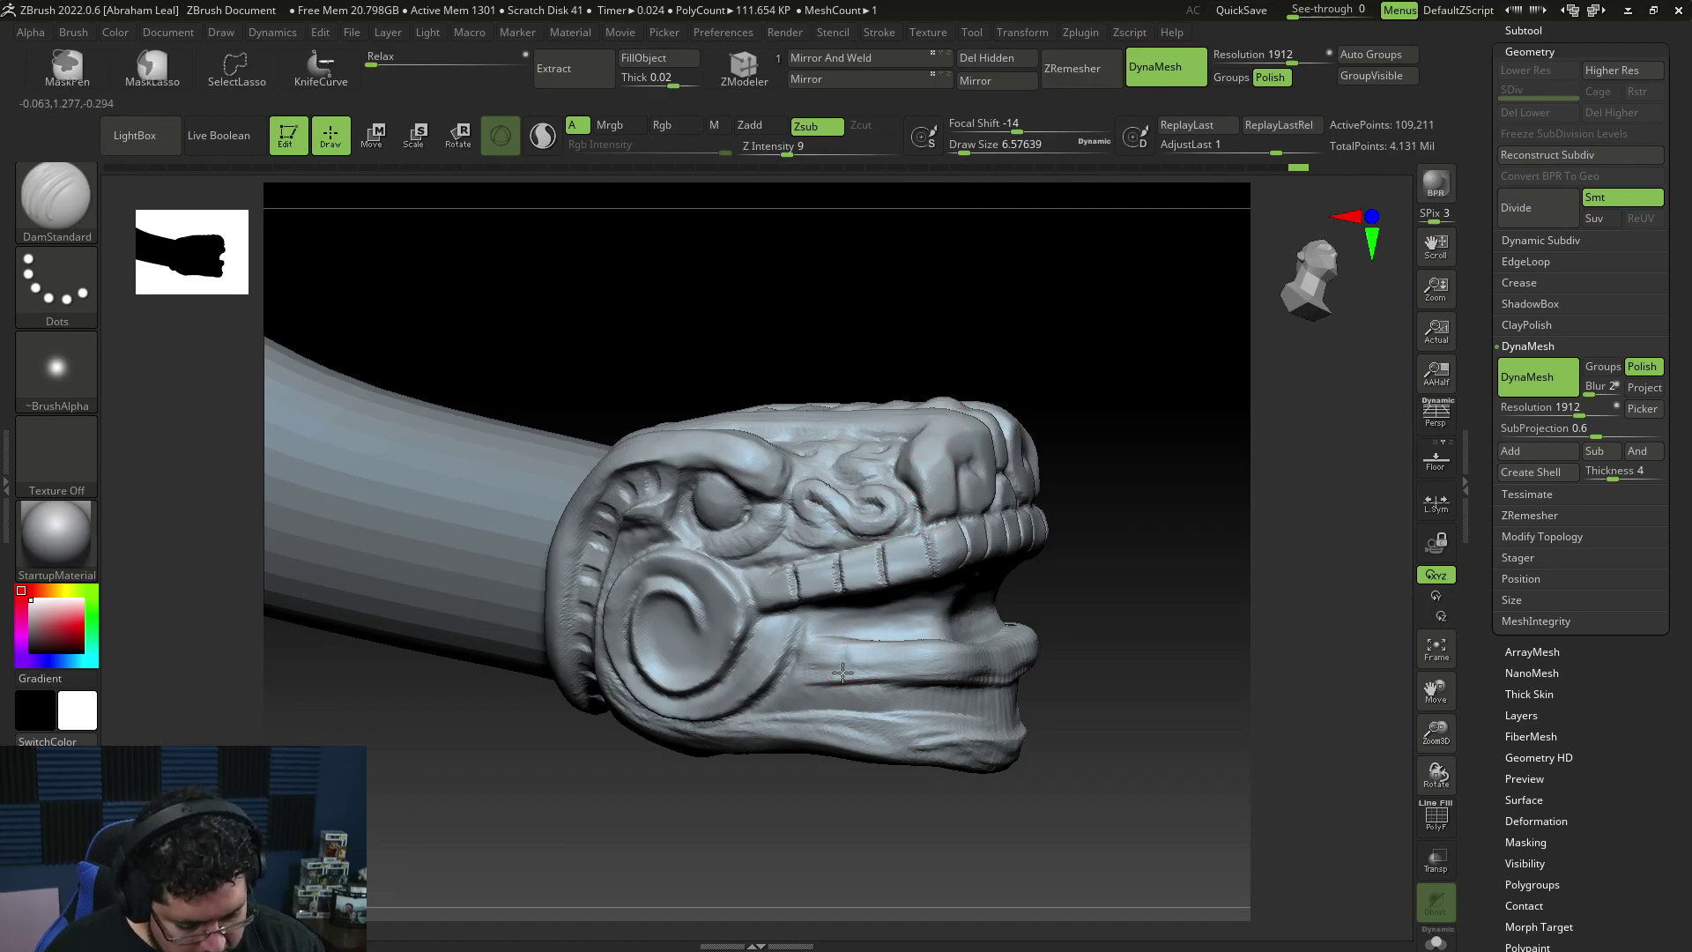
{"action": "key", "text": "space"}
{"action": "left_click_drag", "start_coordinate": [909, 629], "coordinate": [925, 629]}
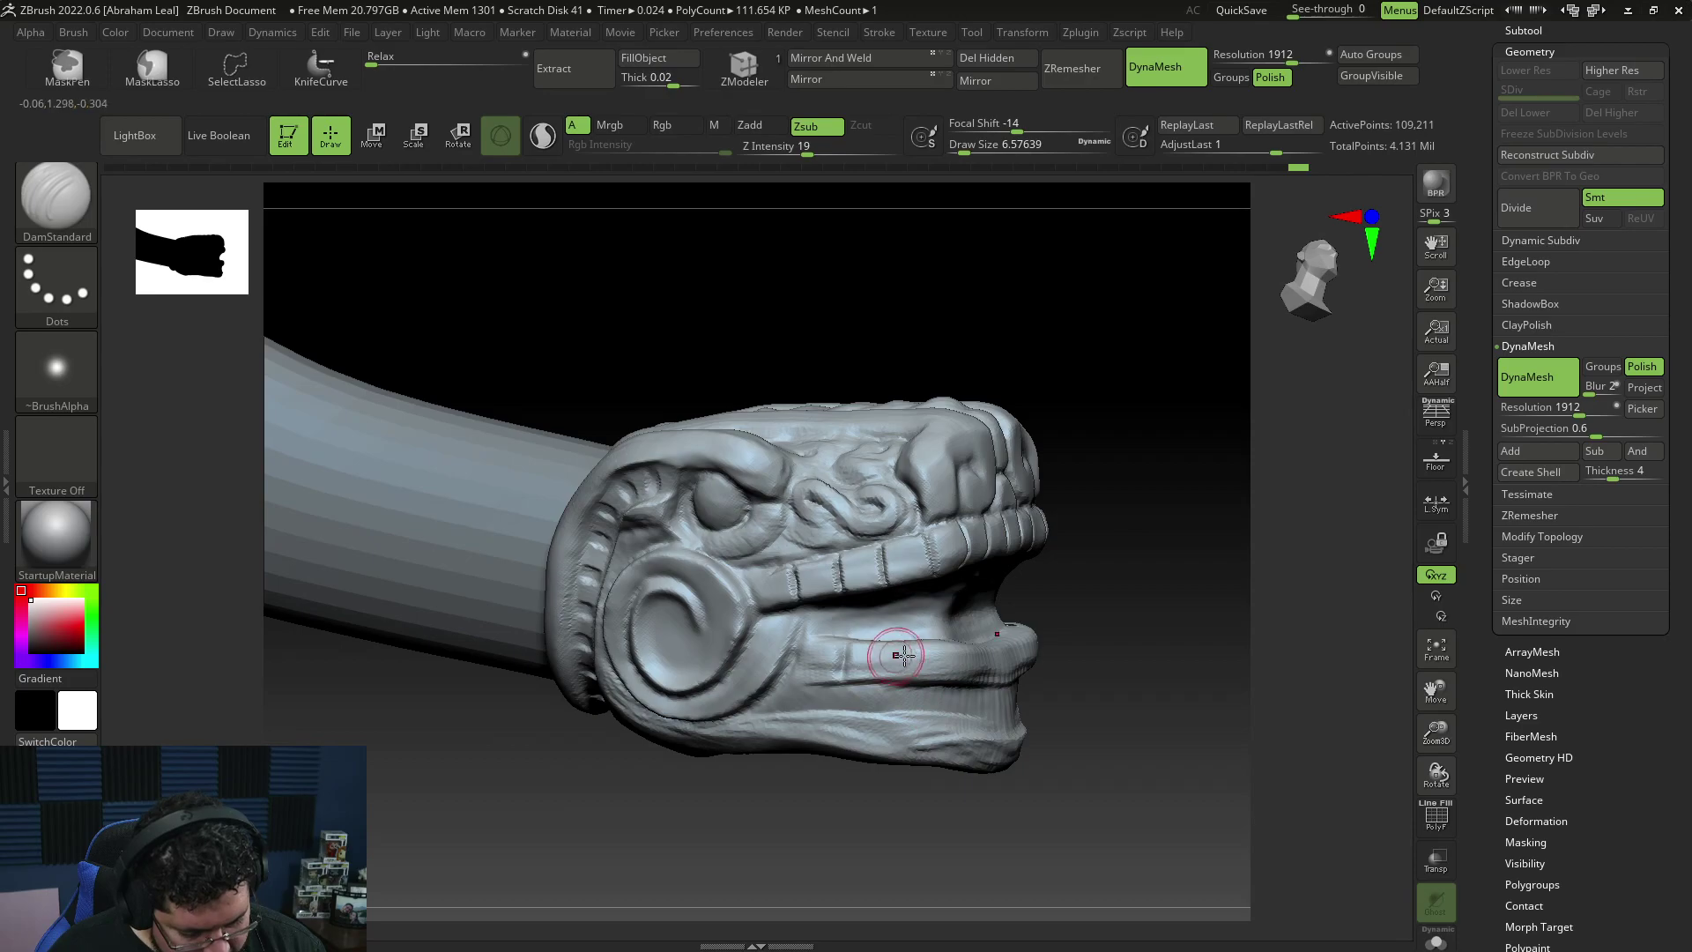
{"action": "mouse_move", "coordinate": [896, 680]}
{"action": "right_mouse_down"}
{"action": "mouse_move", "coordinate": [1037, 669]}
{"action": "mouse_move", "coordinate": [1055, 603]}
{"action": "right_mouse_up"}
{"action": "mouse_move", "coordinate": [1150, 812]}
{"action": "right_mouse_down"}
{"action": "mouse_move", "coordinate": [1178, 717]}
{"action": "mouse_move", "coordinate": [1216, 702]}
{"action": "mouse_move", "coordinate": [1175, 480]}
{"action": "mouse_move", "coordinate": [1225, 370]}
{"action": "right_mouse_up"}
Step: Turn off the DynaMesh Polish option and remesh the serpent head
{"action": "left_click", "coordinate": [1286, 82]}
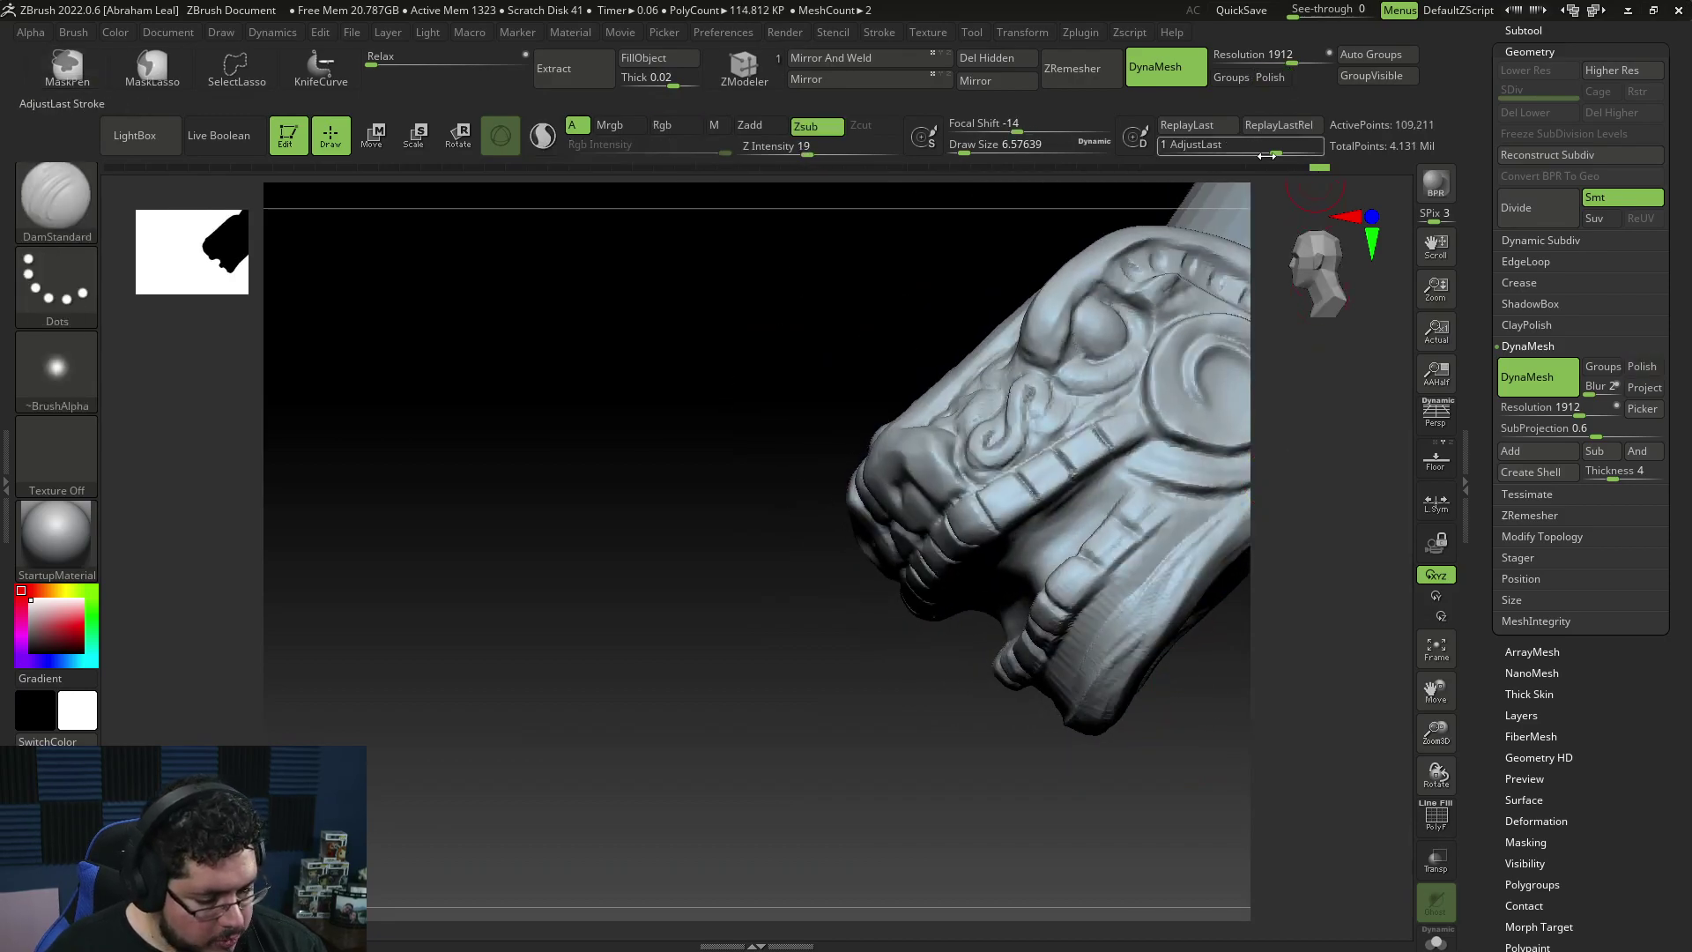
{"action": "mouse_move", "coordinate": [907, 805]}
{"action": "right_mouse_down", "text": "shift"}
{"action": "mouse_move", "coordinate": [1145, 756]}
{"action": "mouse_move", "coordinate": [1216, 631]}
{"action": "mouse_move", "coordinate": [1213, 556]}
{"action": "mouse_move", "coordinate": [982, 661]}
{"action": "mouse_move", "coordinate": [1140, 671]}
{"action": "right_mouse_up", "text": "shift"}
Step: Check the painted wooden Mayan mask in the maya wood carving image results, then return to ZBrush
{"action": "key", "text": "alt+Tab"}
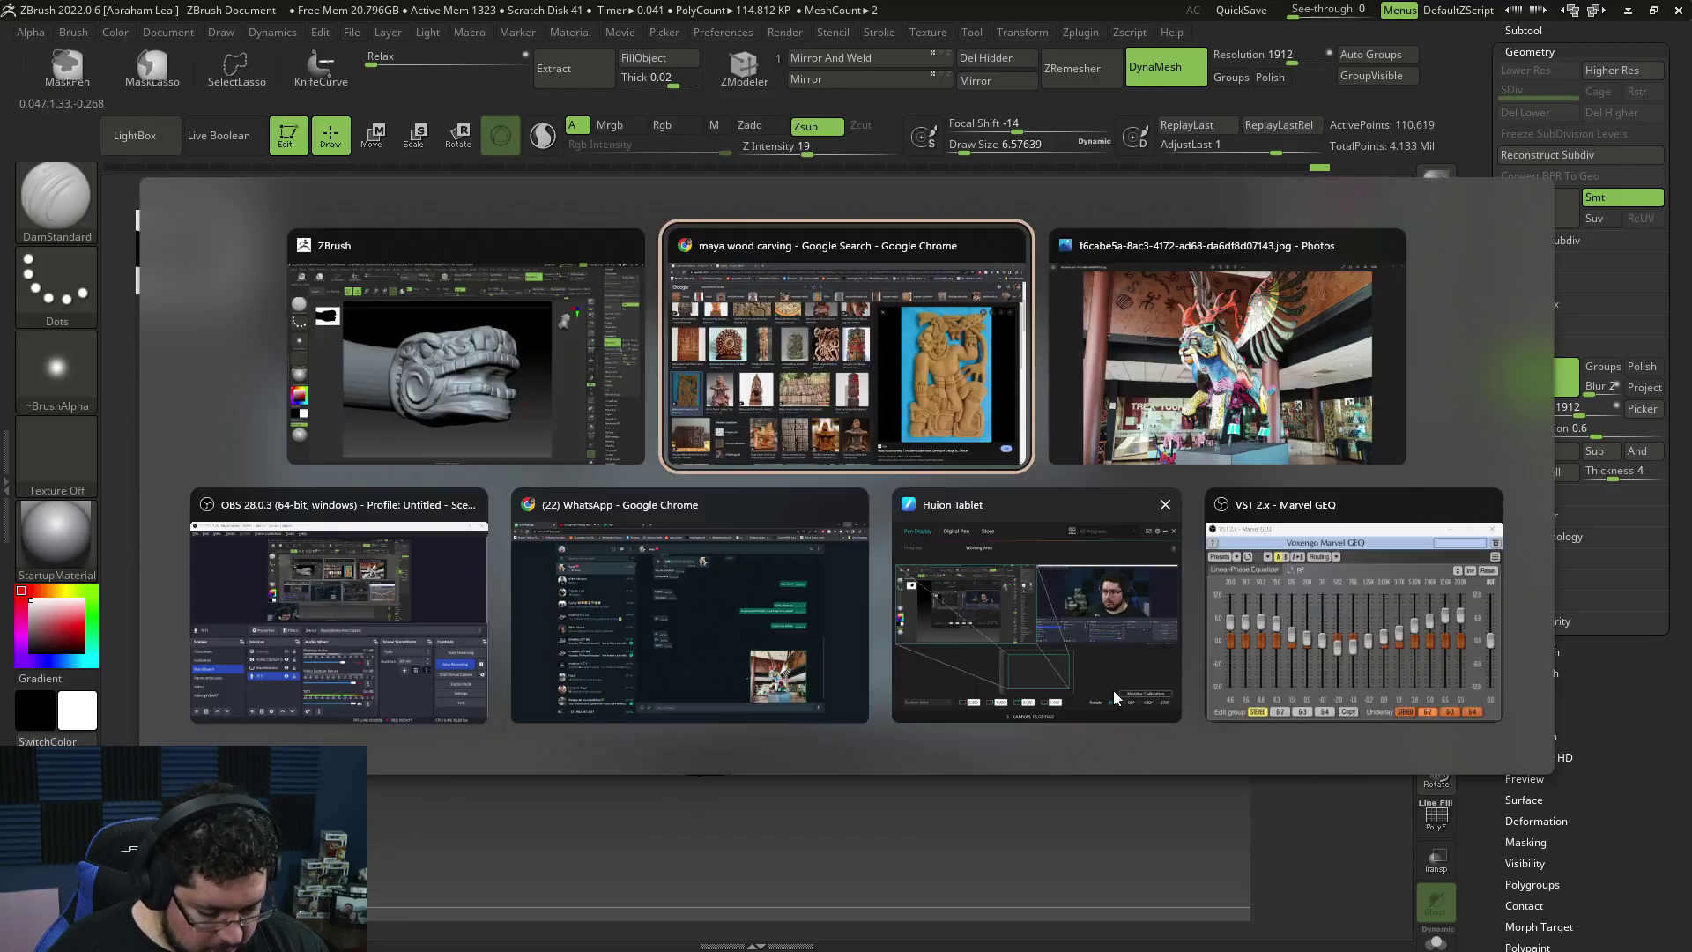
{"action": "left_click", "coordinate": [899, 359]}
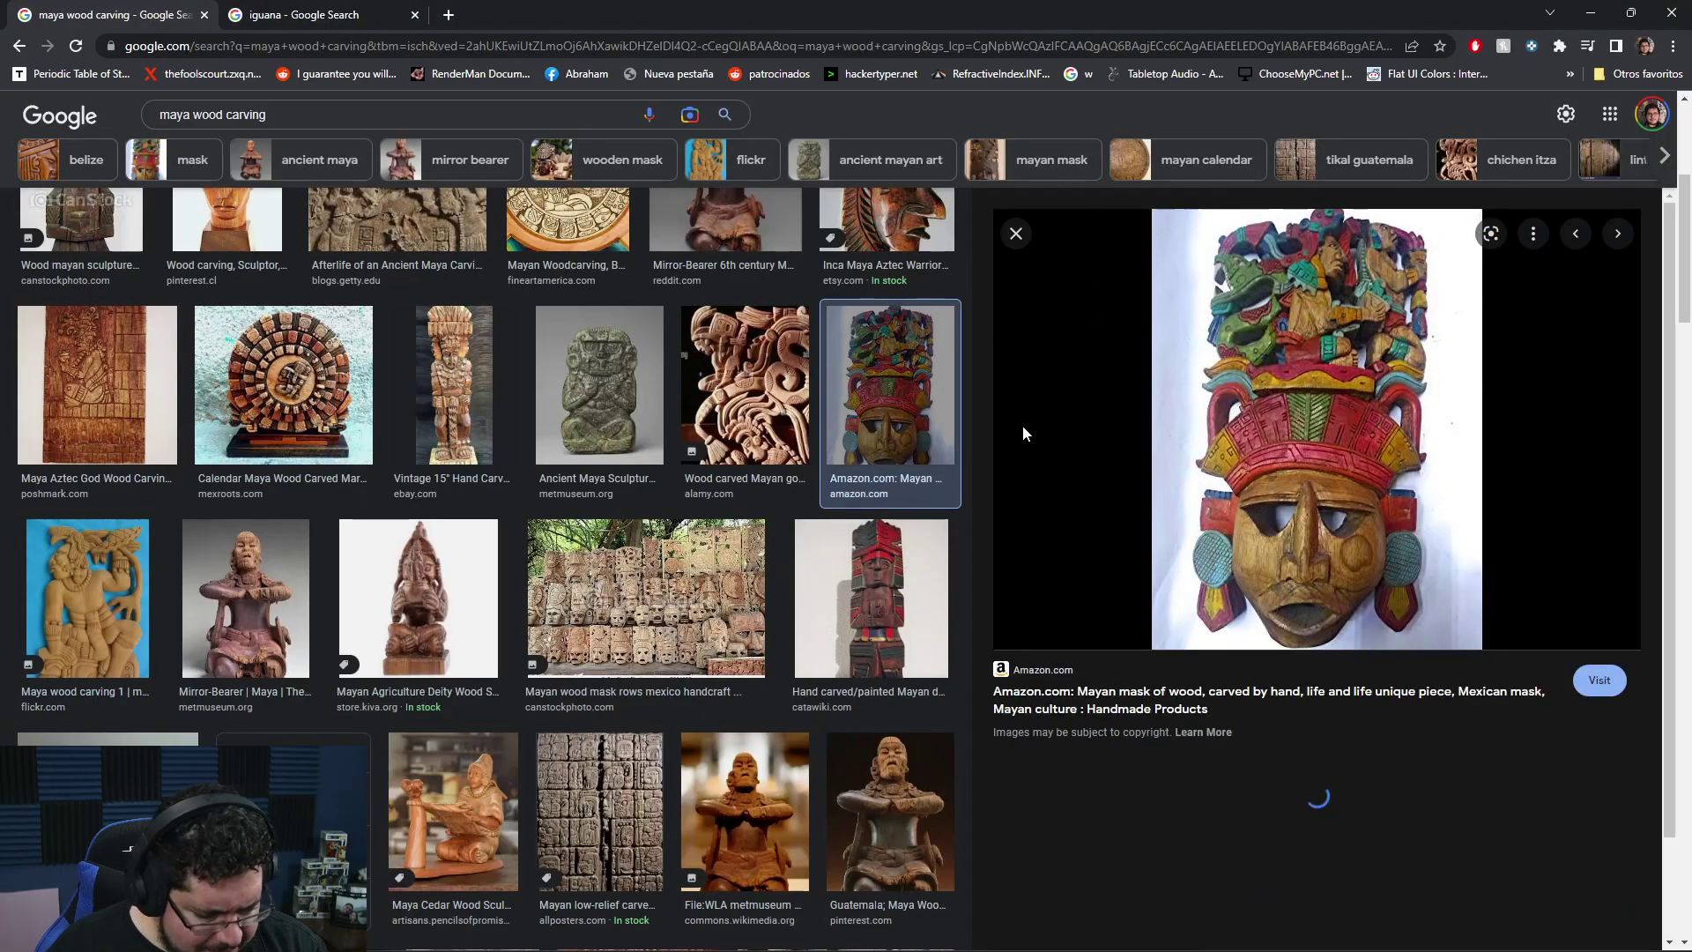
{"action": "key", "text": "alt+Tab"}
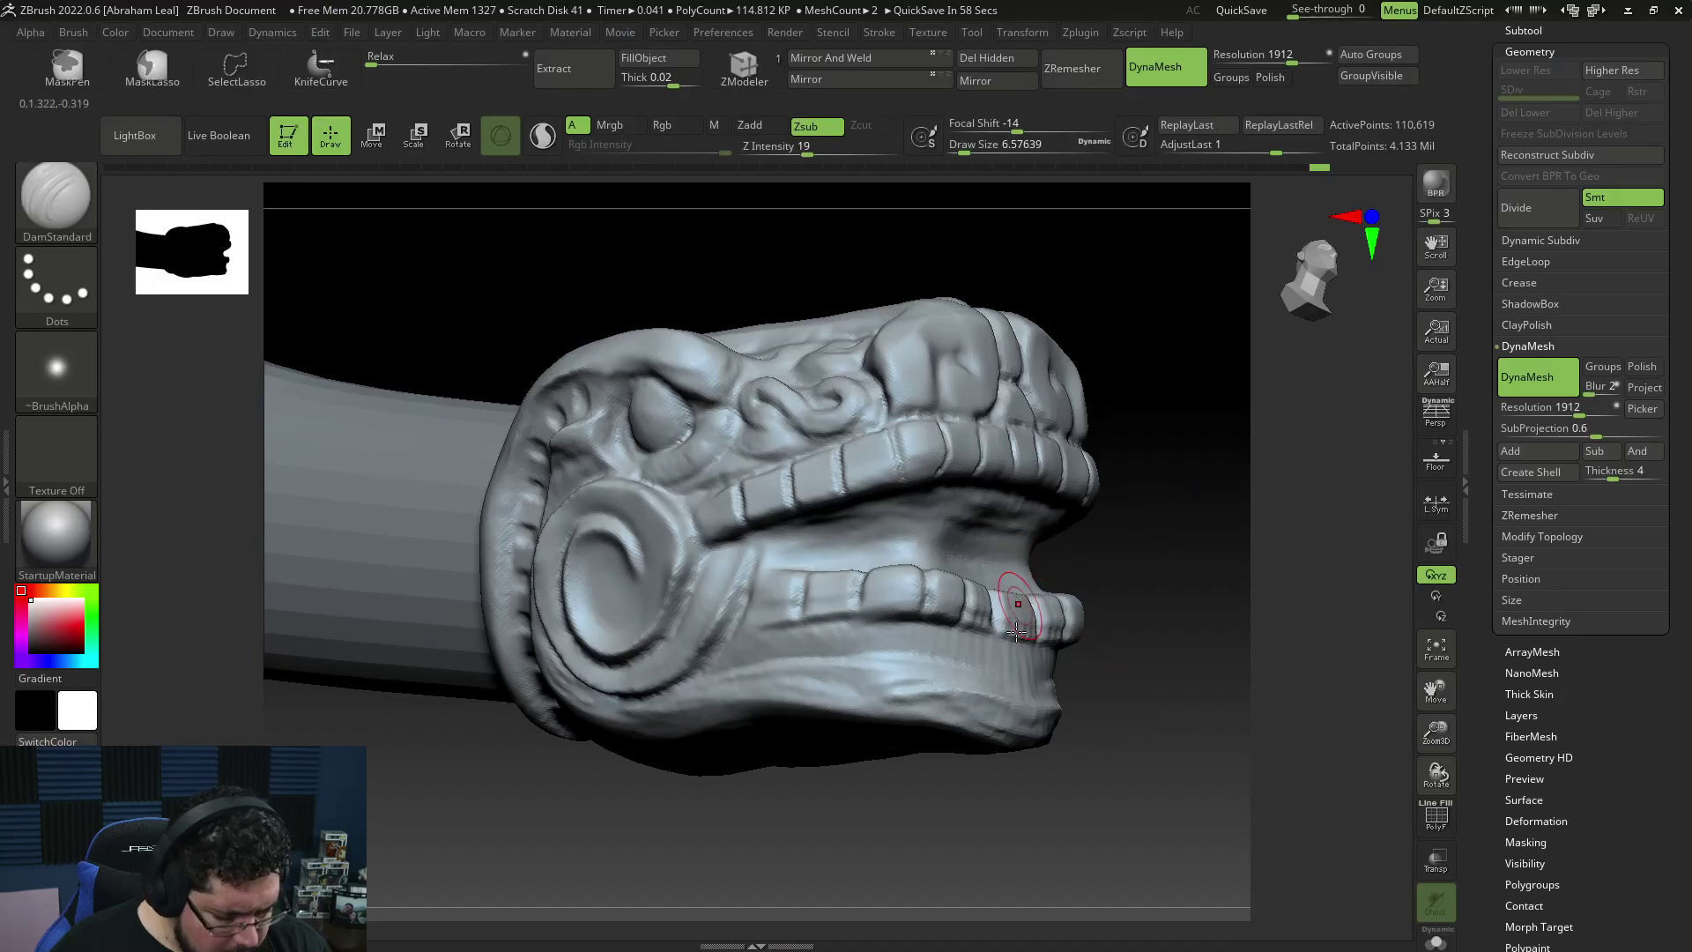
Step: Sculpt a pair of curled folds on the front of the chin with ClayBuildup, reducing the draw size from about 8.4 to 7.5
{"action": "key", "text": "b"}
{"action": "key", "text": "c"}
{"action": "key", "text": "b"}
{"action": "key", "text": "space"}
{"action": "left_click_drag", "start_coordinate": [1062, 551], "coordinate": [1071, 533]}
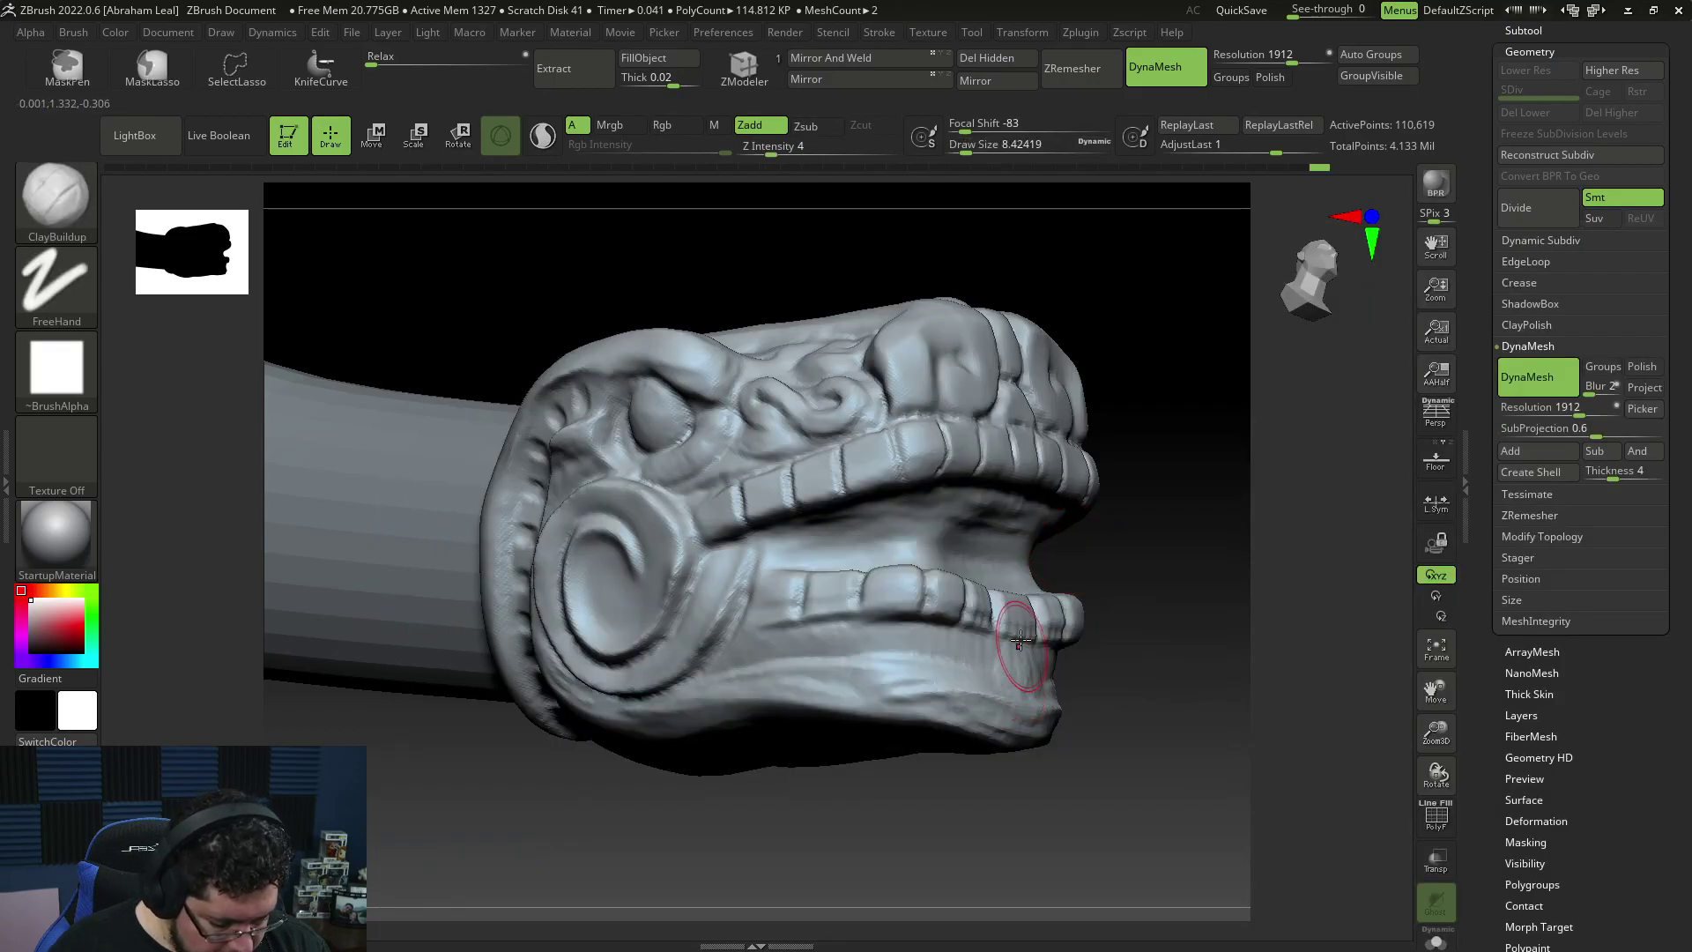
{"action": "key", "text": "space"}
{"action": "left_click_drag", "start_coordinate": [1029, 631], "coordinate": [1015, 631]}
{"action": "right_click_drag", "start_coordinate": [1031, 614], "coordinate": [987, 643]}
{"action": "mouse_move", "coordinate": [1007, 656]}
{"action": "left_mouse_down"}
{"action": "mouse_move", "coordinate": [975, 733]}
{"action": "mouse_move", "coordinate": [1005, 679]}
{"action": "mouse_move", "coordinate": [951, 724]}
{"action": "left_mouse_up"}
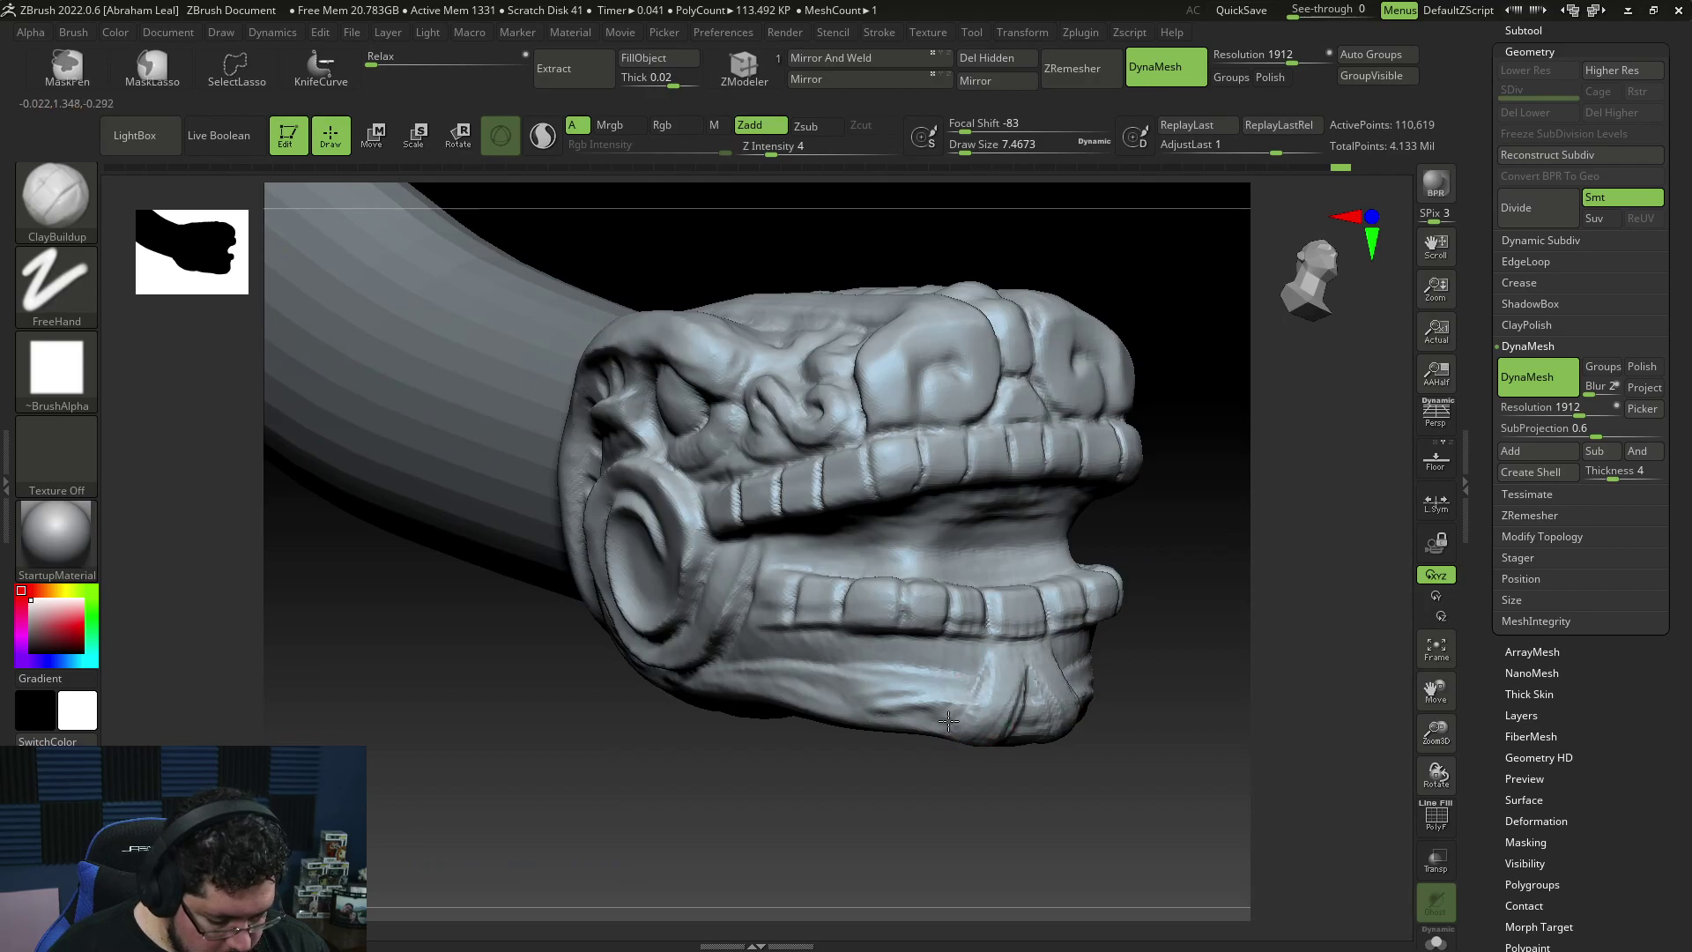
Step: Define the chin curls with finer ClayBuildup strokes at a draw size of about 5.75
{"action": "key", "text": "space"}
{"action": "left_click_drag", "start_coordinate": [979, 643], "coordinate": [965, 643]}
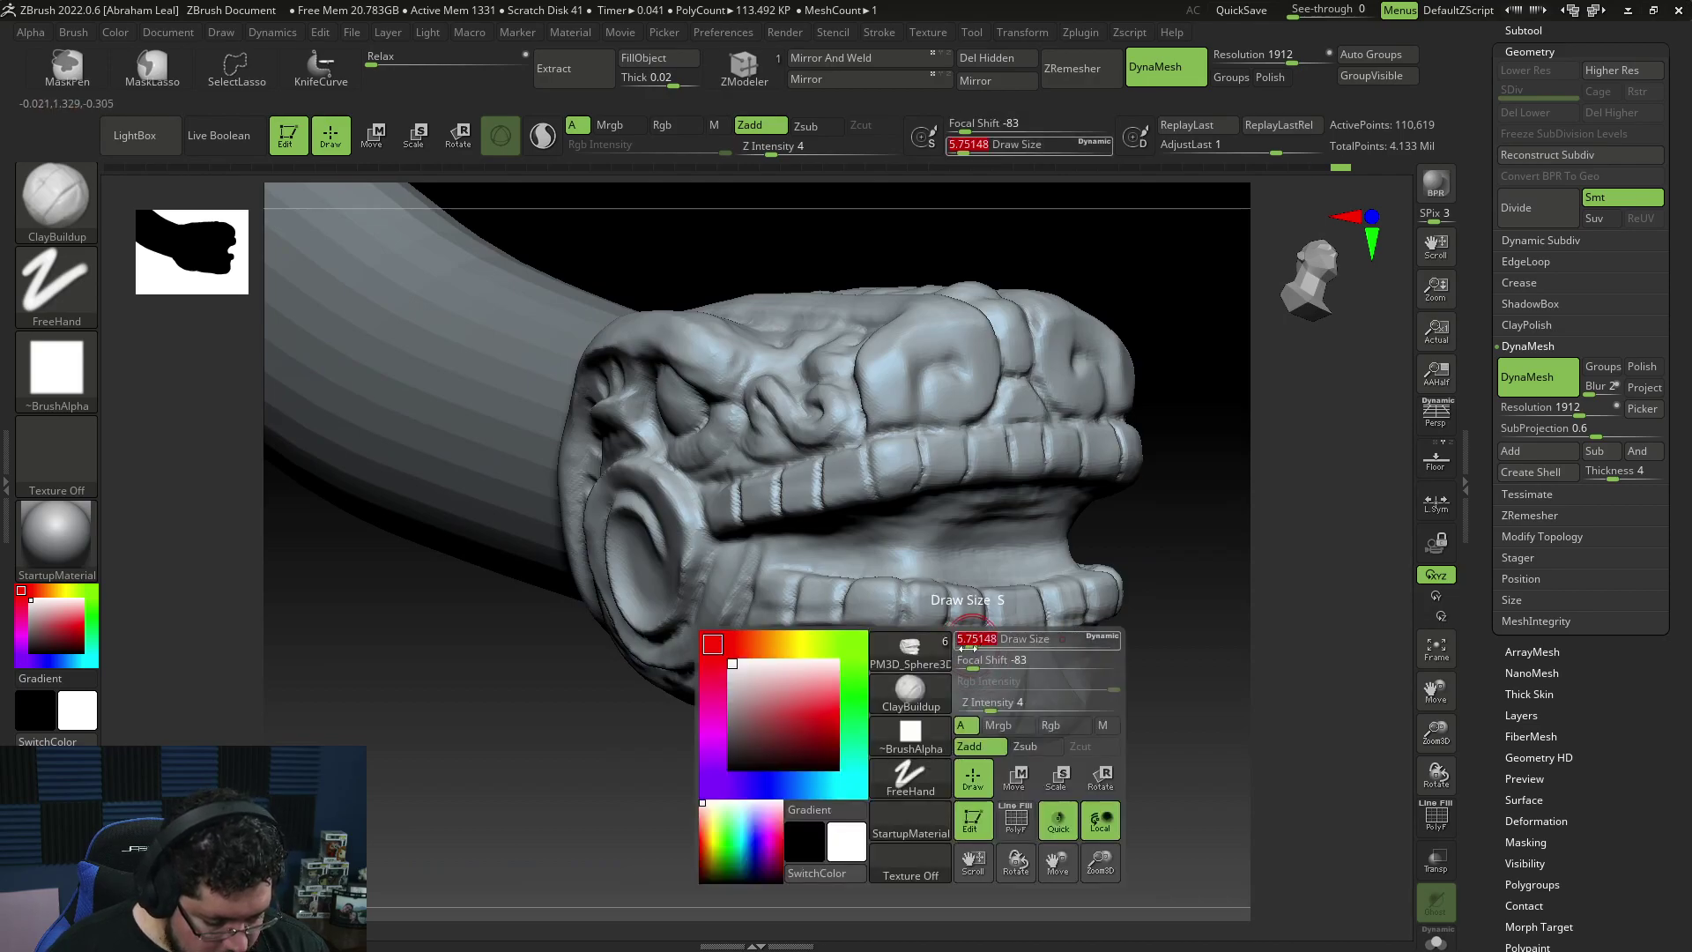
{"action": "mouse_move", "coordinate": [980, 717]}
{"action": "left_mouse_down"}
{"action": "mouse_move", "coordinate": [1005, 670]}
{"action": "mouse_move", "coordinate": [1000, 693]}
{"action": "left_mouse_up"}
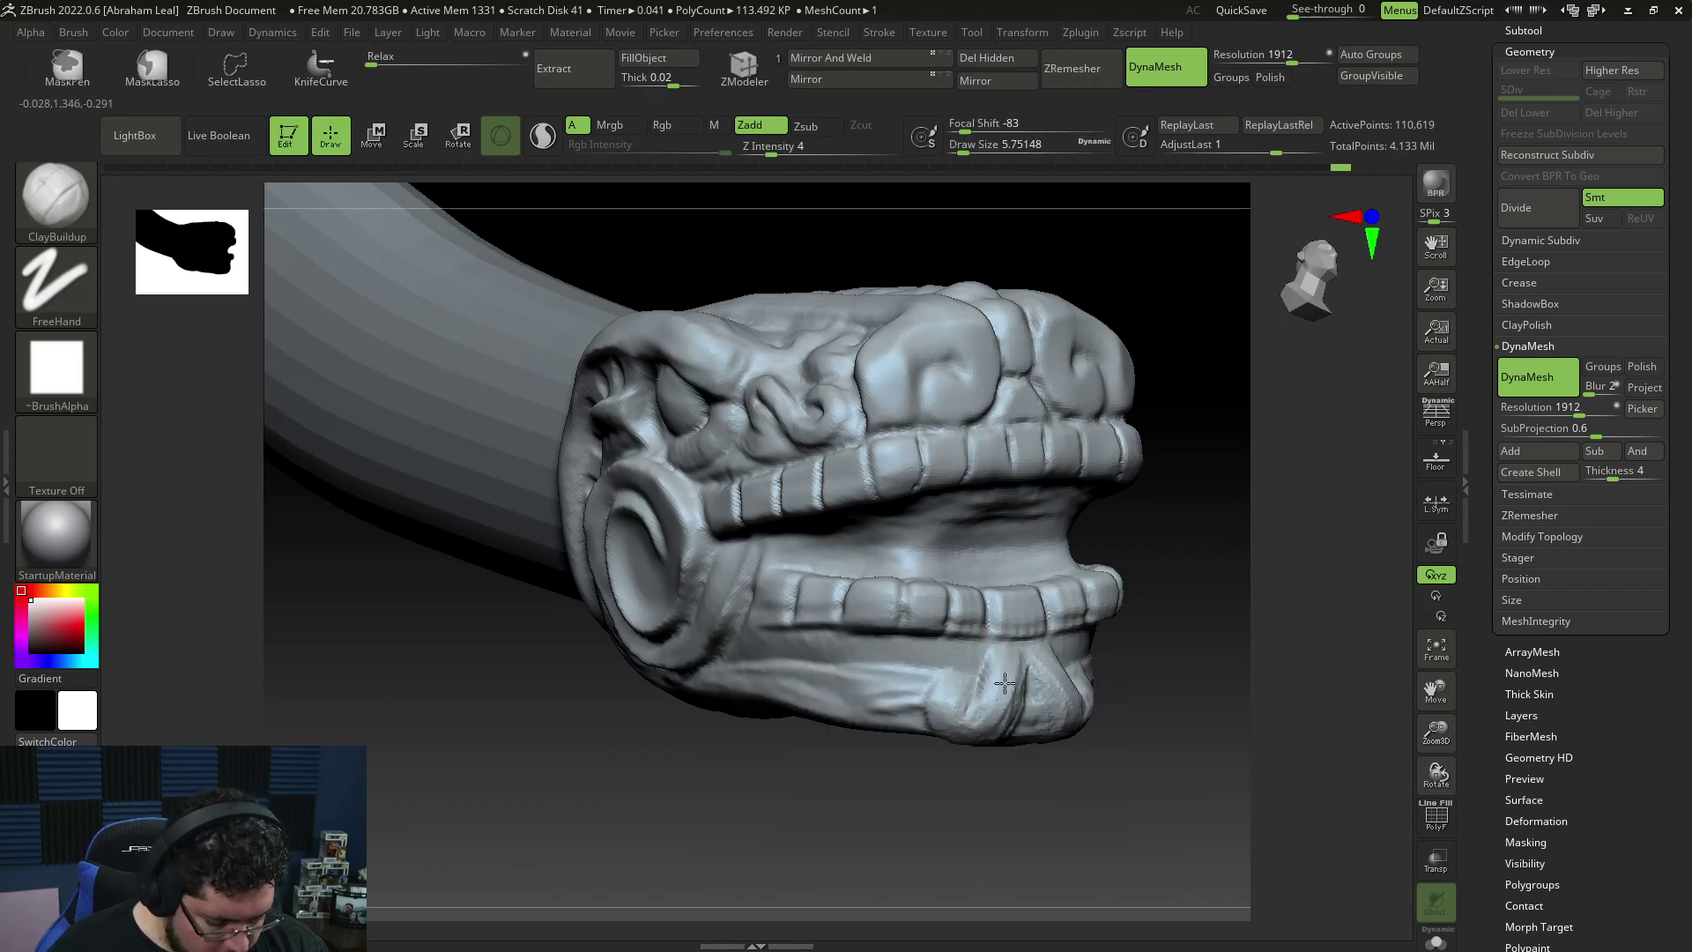
{"action": "right_click_drag", "start_coordinate": [1041, 714], "coordinate": [1061, 740]}
{"action": "mouse_move", "coordinate": [1069, 688]}
{"action": "left_mouse_down", "text": "shift"}
{"action": "mouse_move", "coordinate": [1088, 699]}
{"action": "mouse_move", "coordinate": [1077, 740]}
{"action": "mouse_move", "coordinate": [1067, 709]}
{"action": "mouse_move", "coordinate": [1116, 733]}
{"action": "left_mouse_up", "text": "shift"}
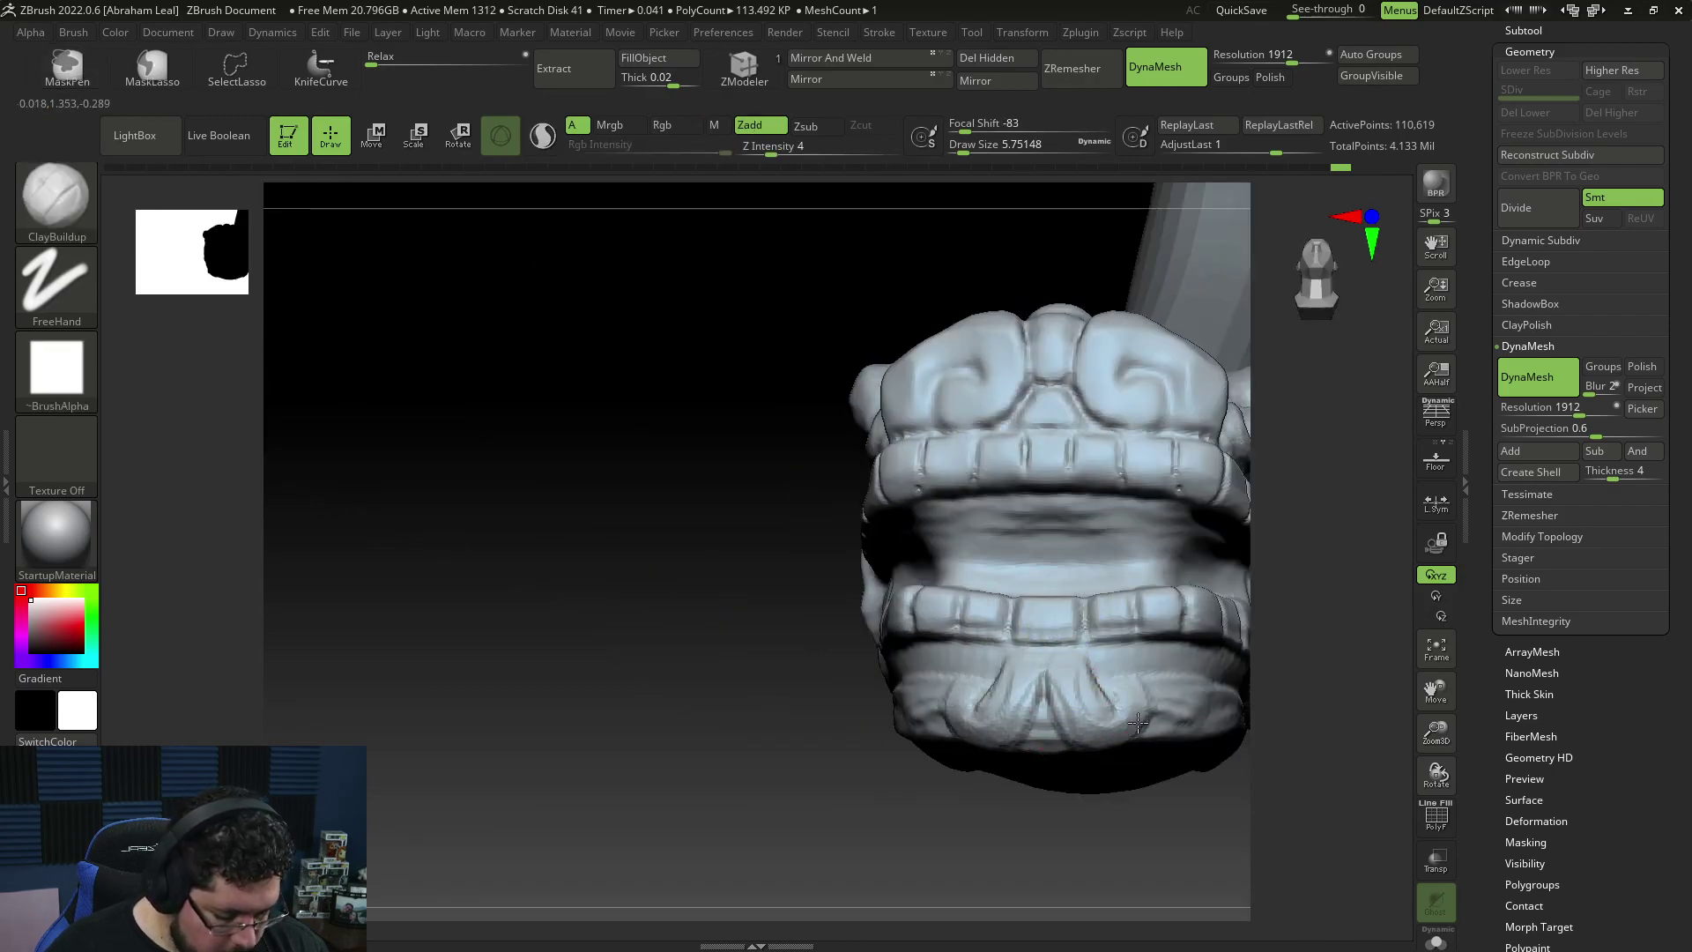
{"action": "right_click_drag", "start_coordinate": [1113, 682], "coordinate": [1194, 643]}
{"action": "mouse_move", "coordinate": [1177, 860]}
{"action": "right_mouse_down", "text": "alt"}
{"action": "mouse_move", "coordinate": [1099, 827]}
{"action": "mouse_move", "coordinate": [1065, 718]}
{"action": "right_mouse_up", "text": "alt"}
Step: Shape the side of the lower jaw behind the chin curls with ClayBuildup at draw sizes of about 8.4 and 7.5
{"action": "key", "text": "space"}
{"action": "mouse_move", "coordinate": [1020, 641]}
{"action": "left_mouse_down"}
{"action": "mouse_move", "coordinate": [1058, 659]}
{"action": "mouse_move", "coordinate": [1053, 695]}
{"action": "left_mouse_up"}
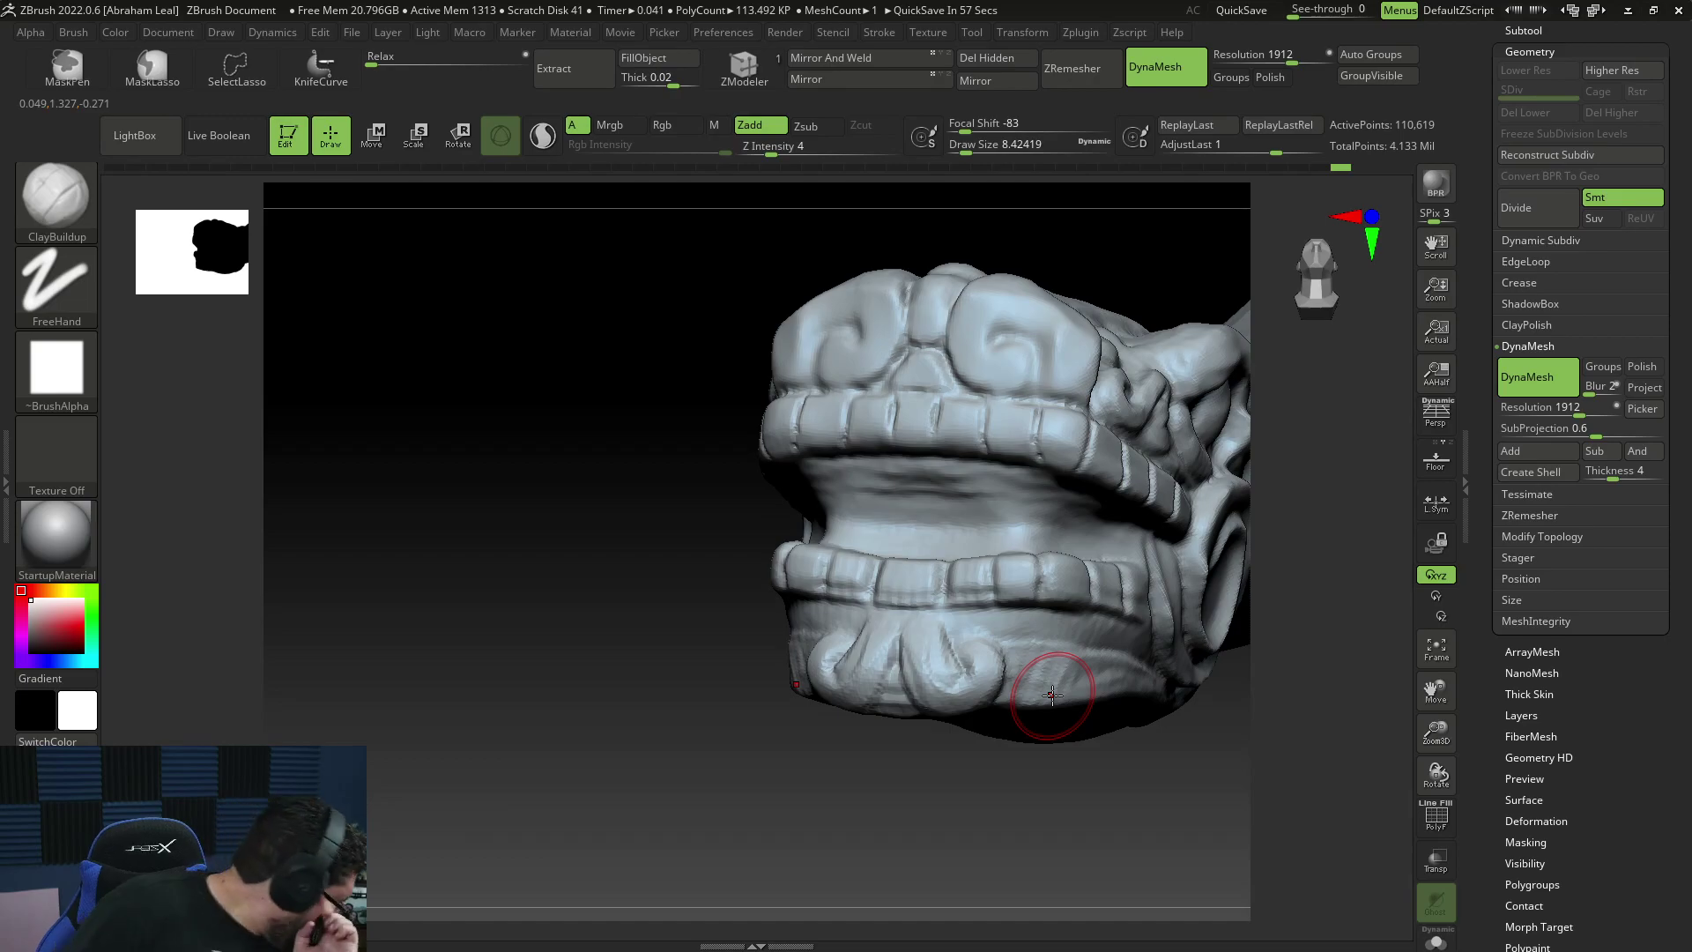
{"action": "mouse_move", "coordinate": [1058, 795]}
{"action": "left_mouse_down"}
{"action": "mouse_move", "coordinate": [1096, 775]}
{"action": "mouse_move", "coordinate": [1043, 604]}
{"action": "left_mouse_up"}
{"action": "left_click_drag", "start_coordinate": [798, 673], "coordinate": [843, 719]}
{"action": "mouse_move", "coordinate": [1028, 615]}
{"action": "left_mouse_down", "text": "alt"}
{"action": "mouse_move", "coordinate": [1069, 650]}
{"action": "mouse_move", "coordinate": [1109, 644]}
{"action": "left_mouse_up", "text": "alt"}
{"action": "key", "text": "space"}
{"action": "left_click_drag", "start_coordinate": [863, 580], "coordinate": [861, 578]}
{"action": "key", "text": "space"}
{"action": "left_click_drag", "start_coordinate": [725, 702], "coordinate": [758, 642]}
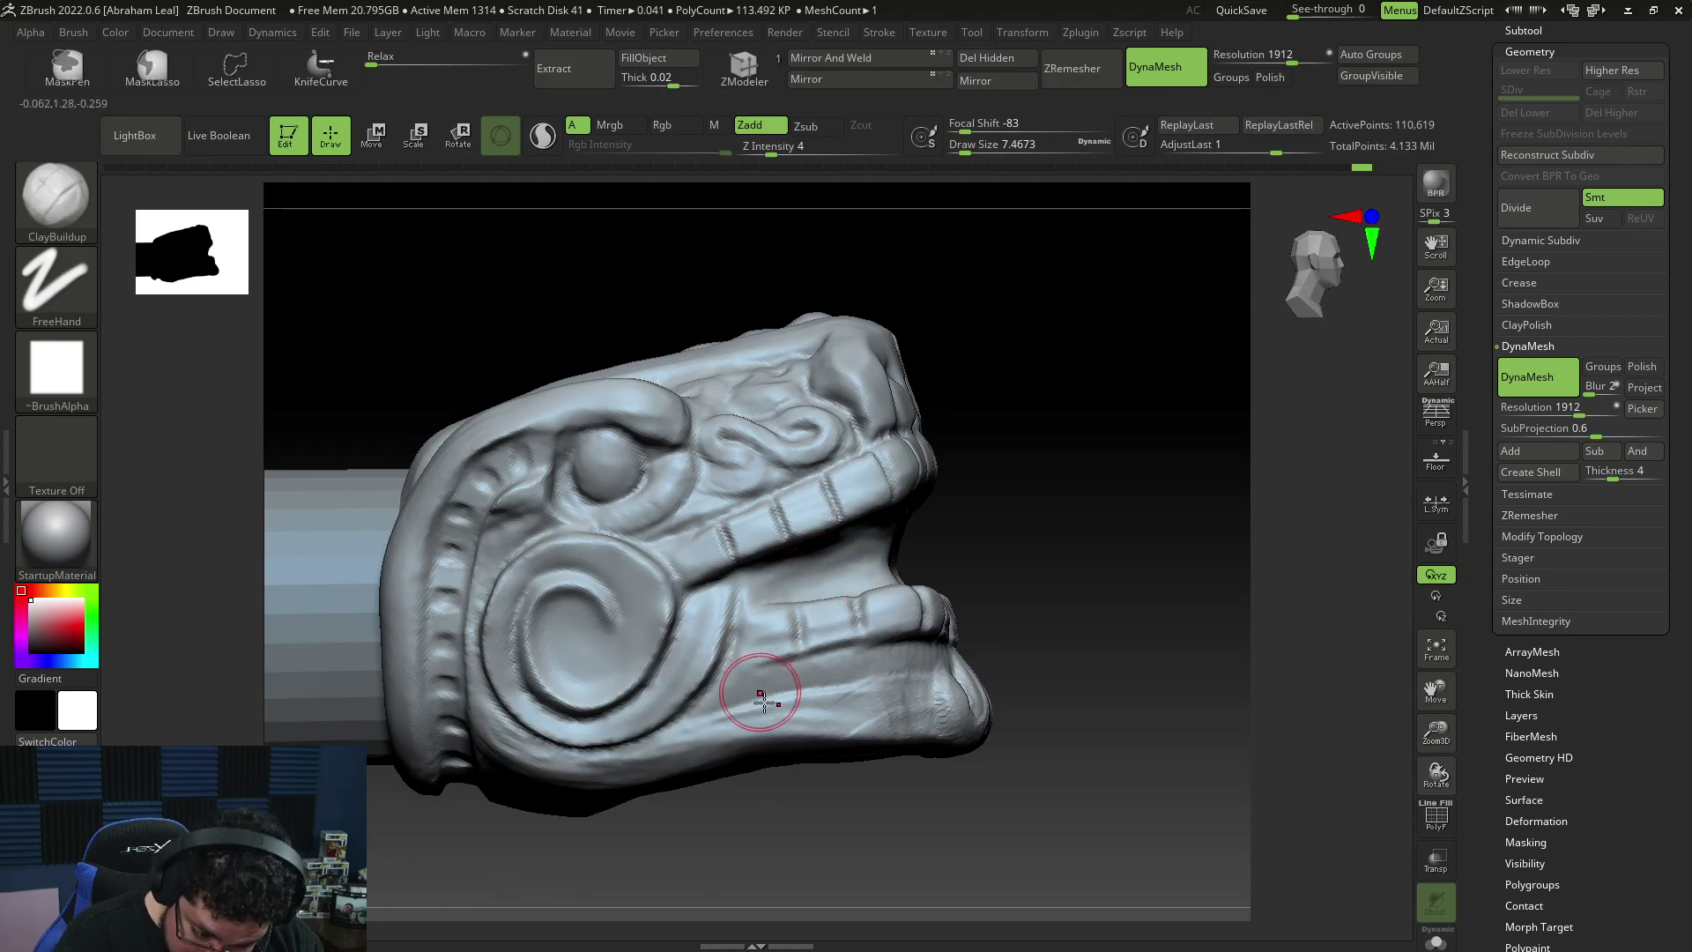
Step: Sculpt a curled ornament on the side of the lower jaw near the ear with ClayBuildup at a draw size of about 5
{"action": "key", "text": "space"}
{"action": "left_click_drag", "start_coordinate": [806, 643], "coordinate": [796, 644]}
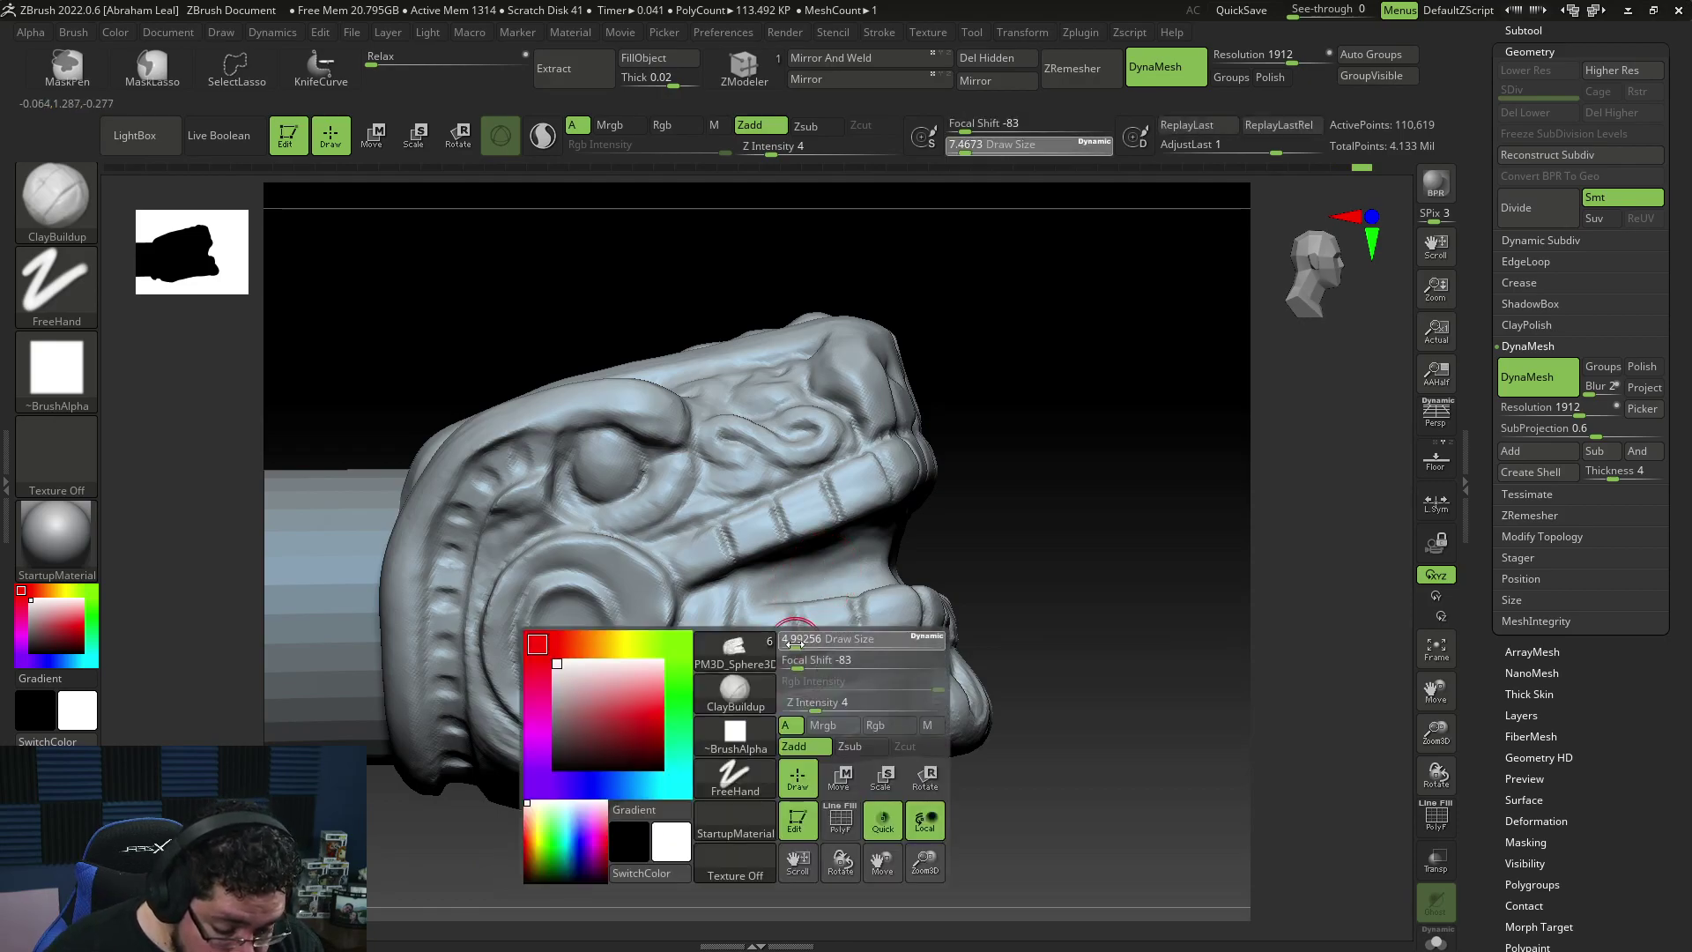
{"action": "left_click_drag", "start_coordinate": [745, 694], "coordinate": [843, 698]}
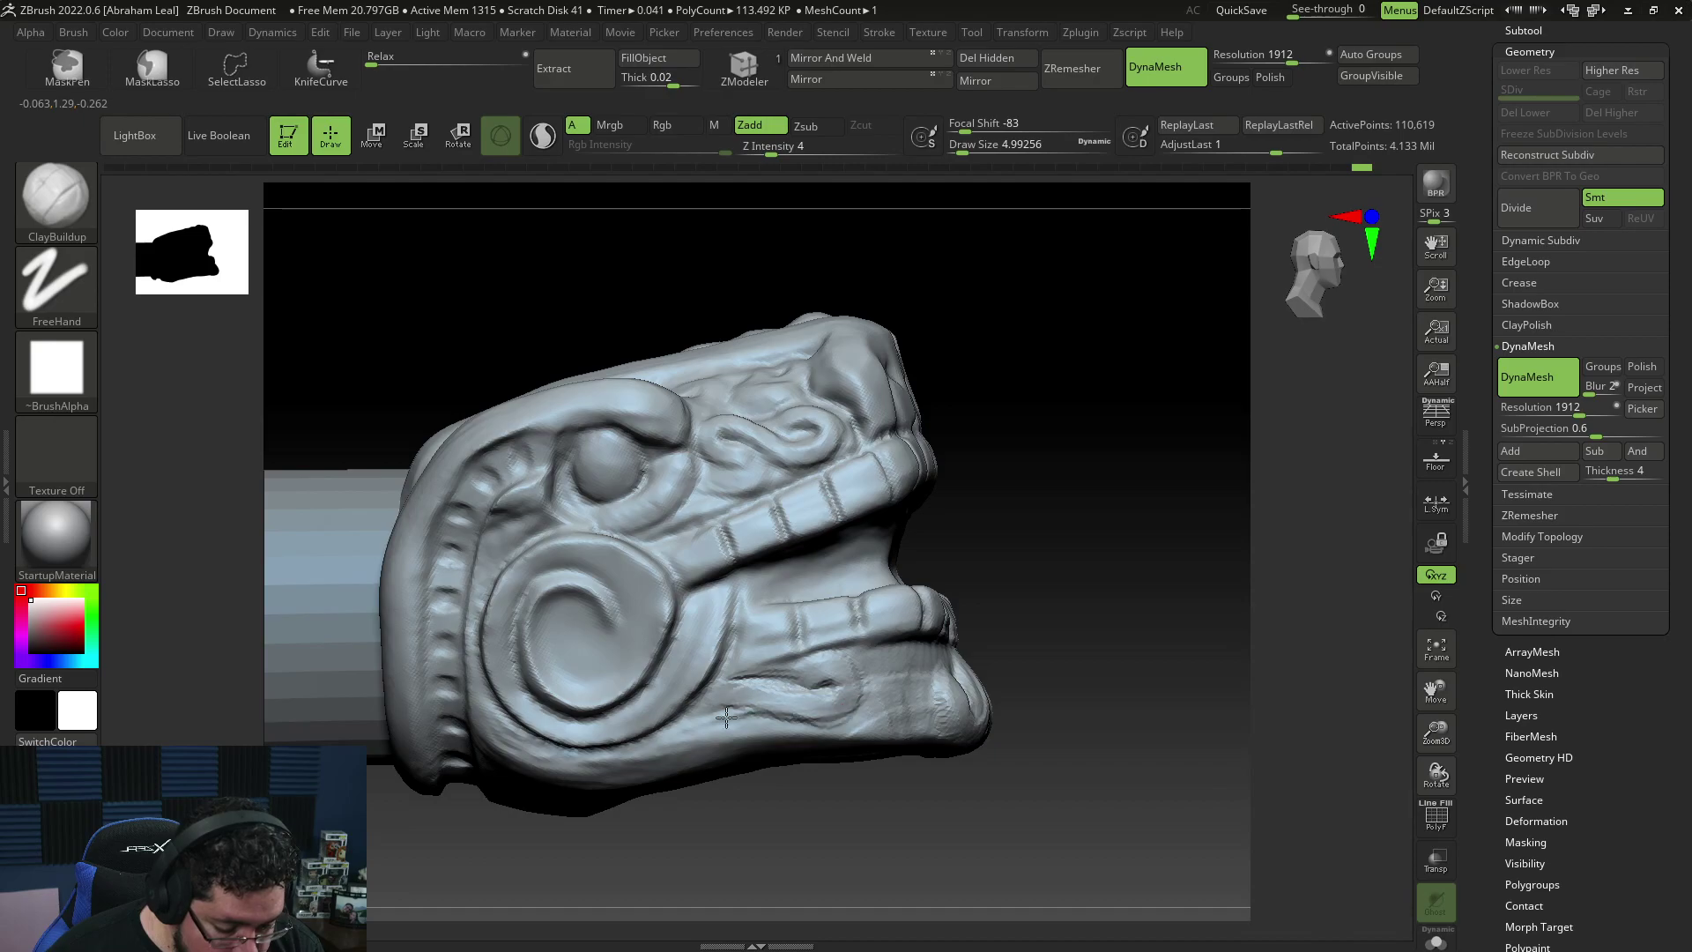
{"action": "left_click_drag", "start_coordinate": [723, 698], "coordinate": [781, 702]}
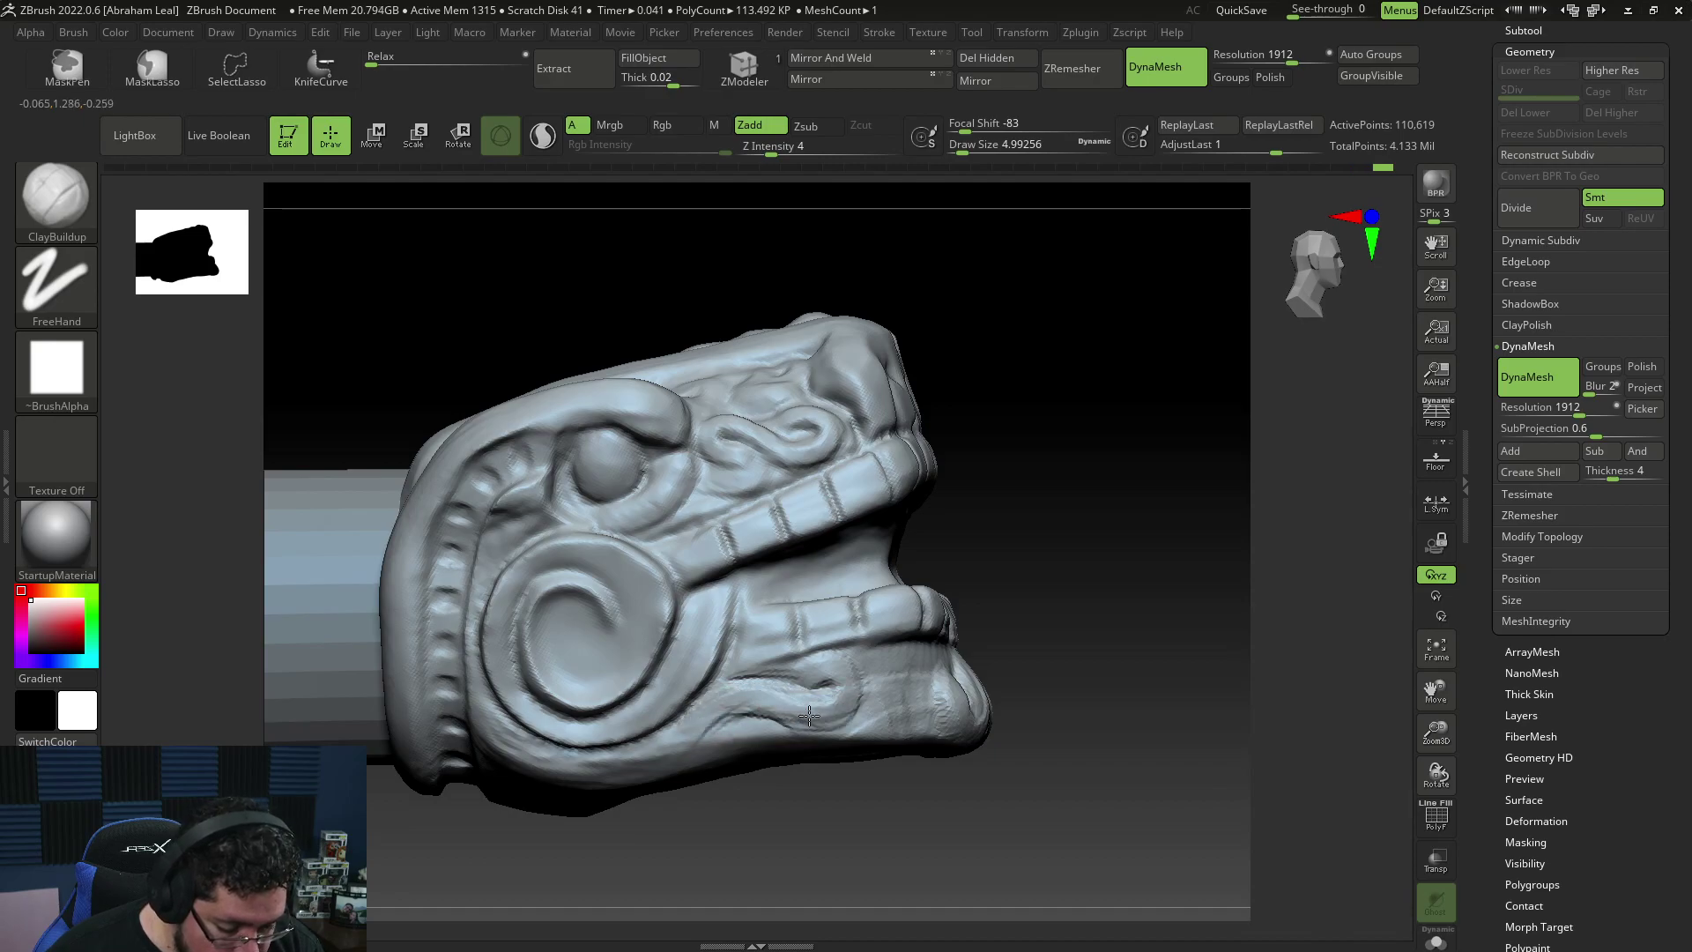
Step: Add further curls along the lower jaw between the side ornament and the chin with ClayBuildup
{"action": "left_click_drag", "start_coordinate": [1112, 593], "coordinate": [1064, 589]}
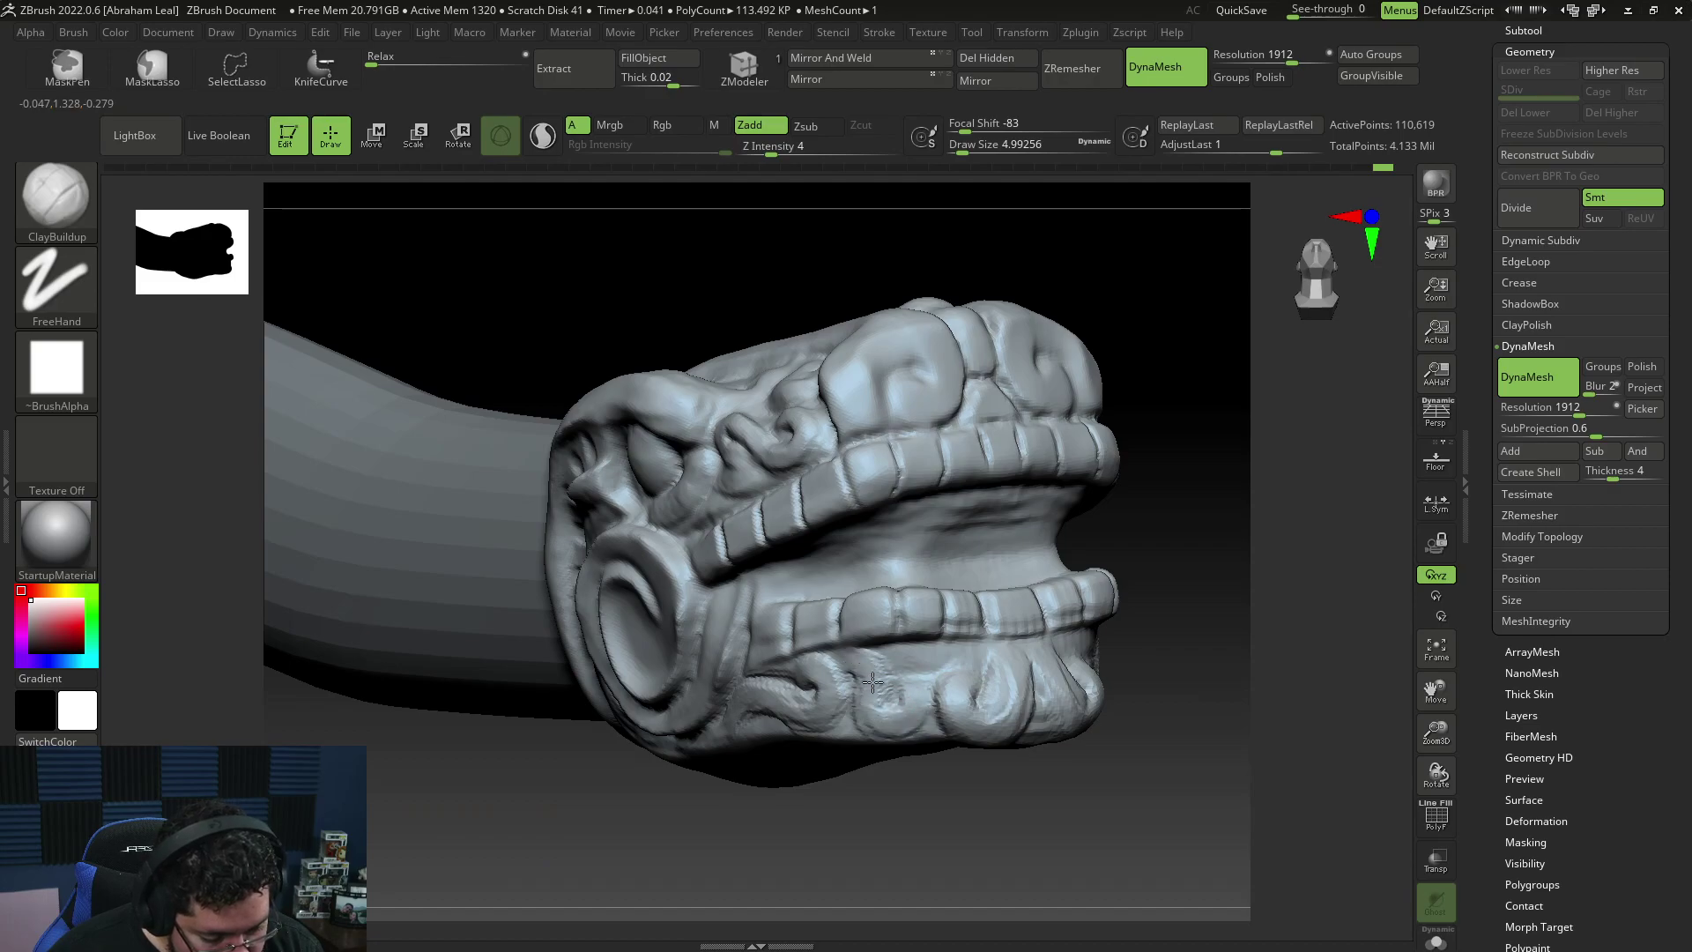
{"action": "left_click_drag", "start_coordinate": [903, 695], "coordinate": [925, 658]}
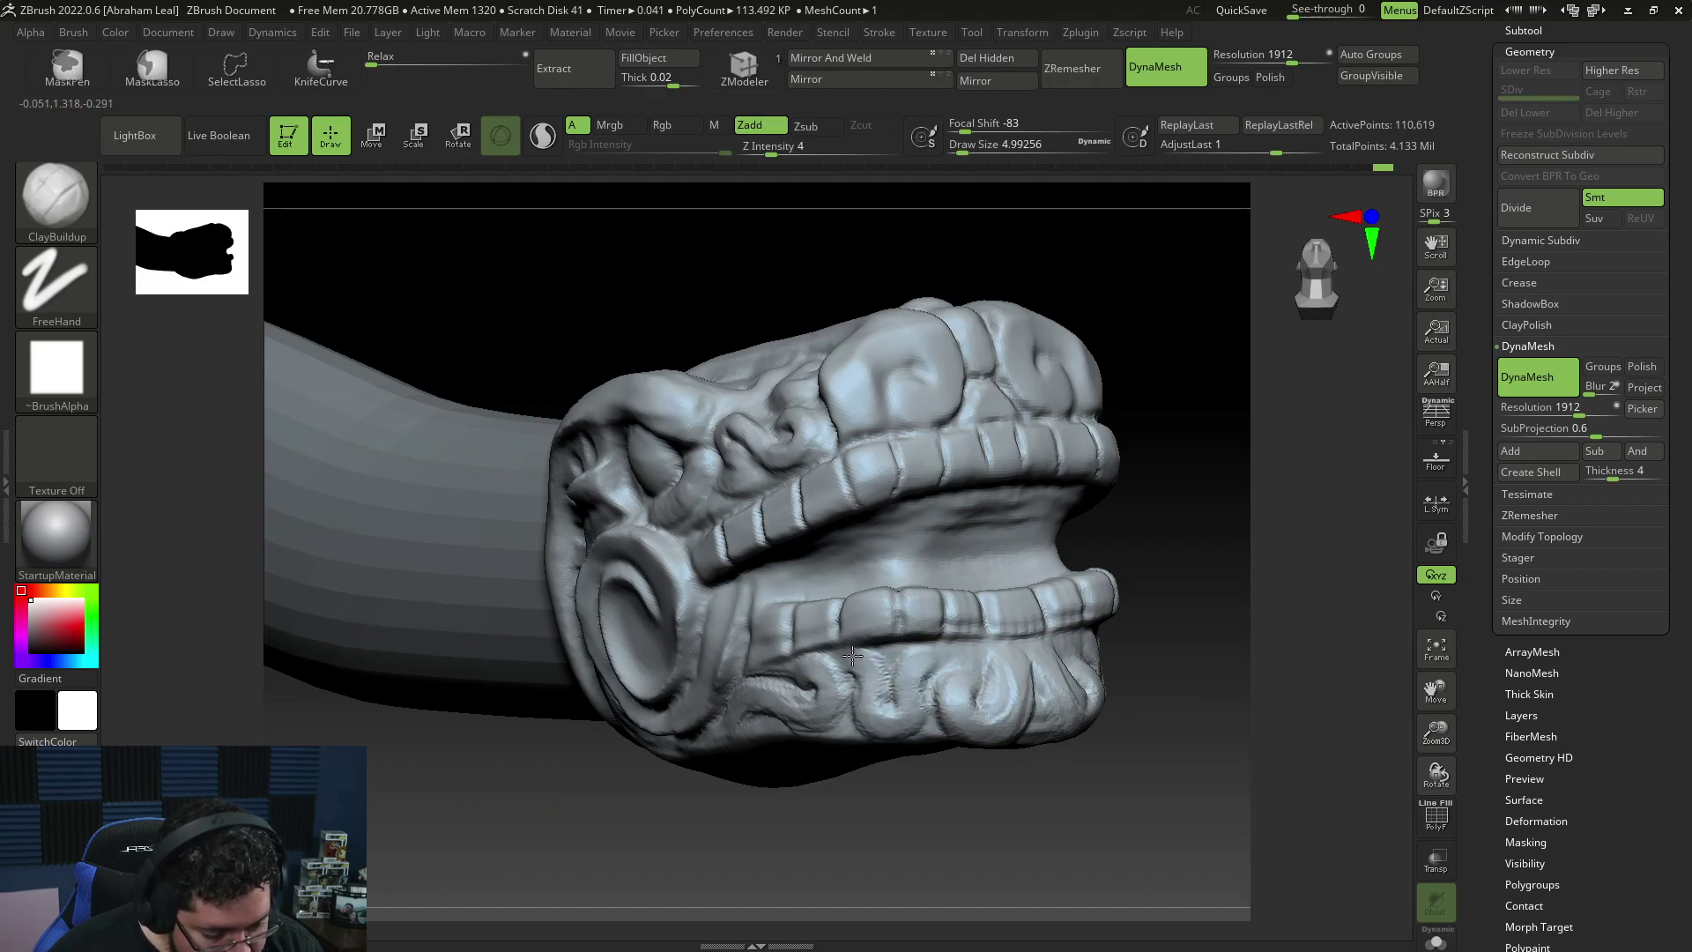
{"action": "right_click_drag", "start_coordinate": [910, 725], "coordinate": [1179, 757]}
{"action": "left_click_drag", "start_coordinate": [1179, 755], "coordinate": [1114, 785]}
Step: Examine the Aztec calendar mask among the related reference images, then return to ZBrush
{"action": "key", "text": "alt+Tab"}
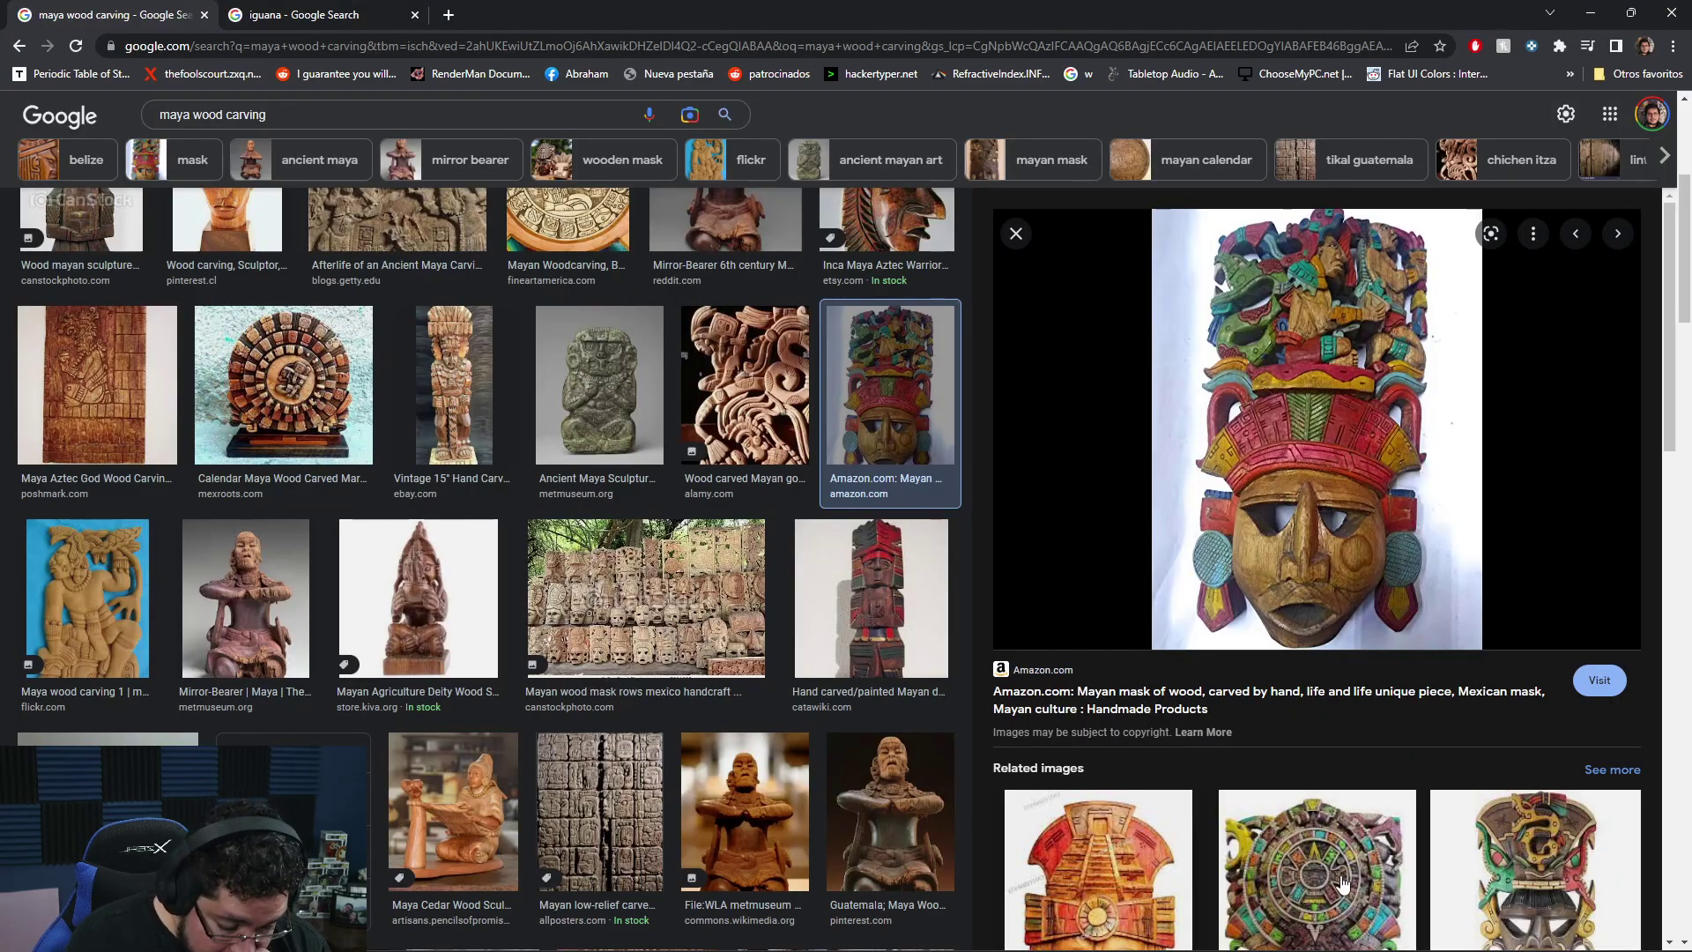
{"action": "left_click", "coordinate": [1309, 864]}
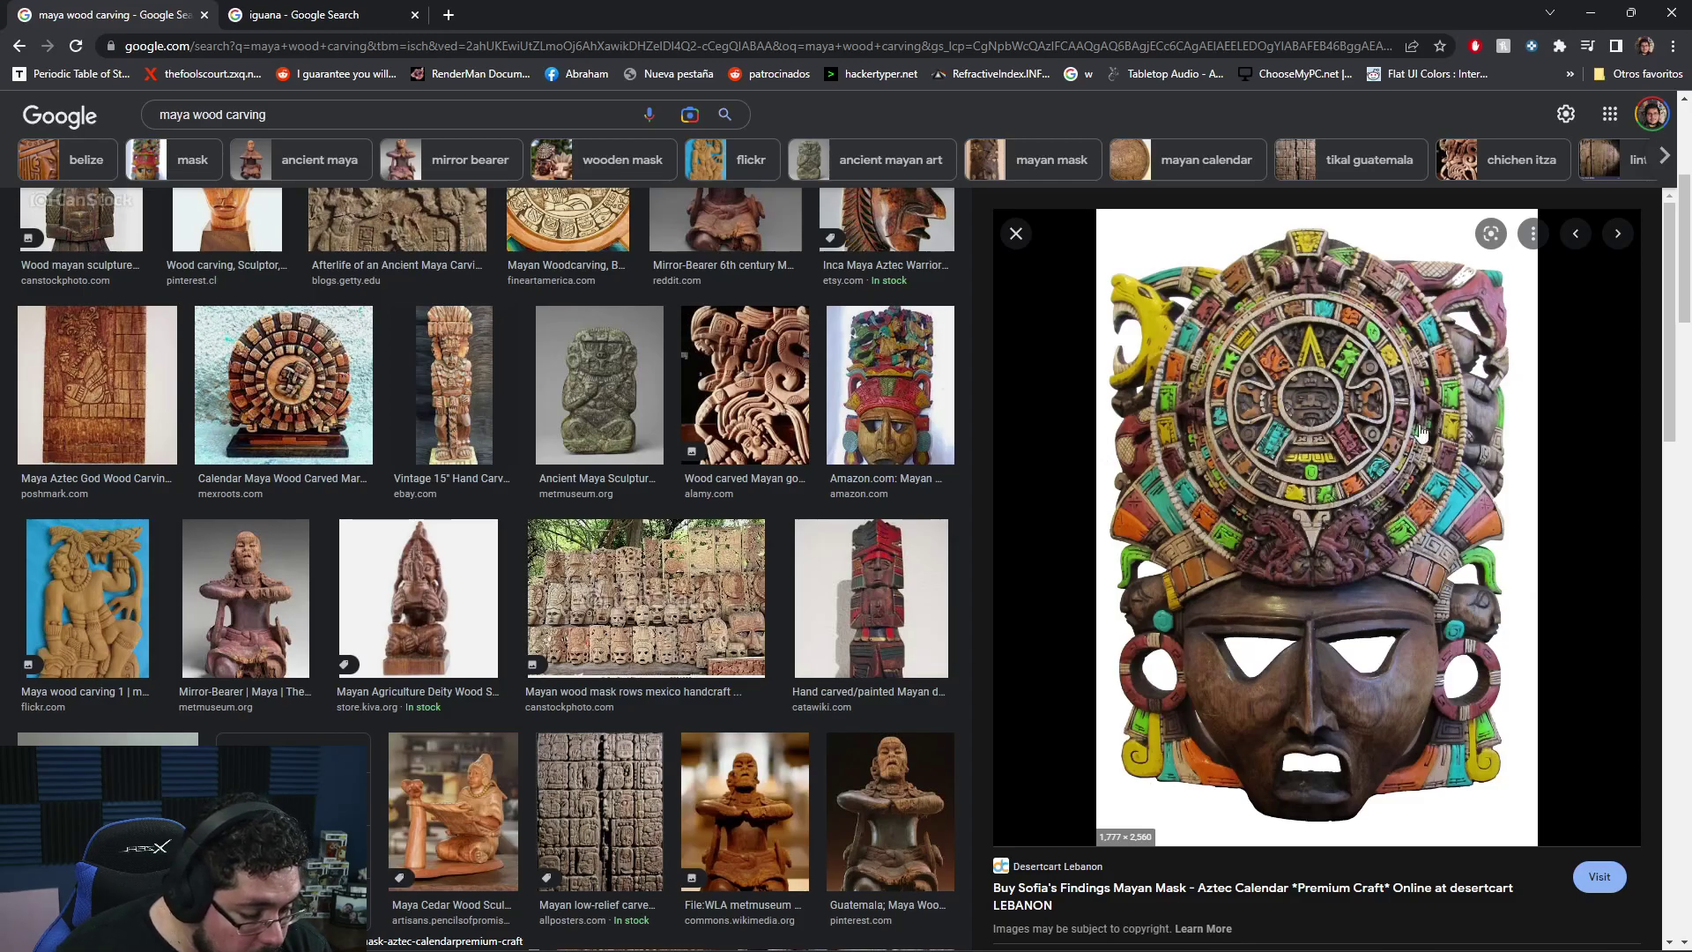
{"action": "key", "text": "alt+Tab"}
Step: Carve spiral grooves into the nostrils with DamStandard at a draw size of about 3.7
{"action": "mouse_move", "coordinate": [1108, 598]}
{"action": "left_mouse_down"}
{"action": "mouse_move", "coordinate": [1175, 665]}
{"action": "mouse_move", "coordinate": [1067, 583]}
{"action": "left_mouse_up"}
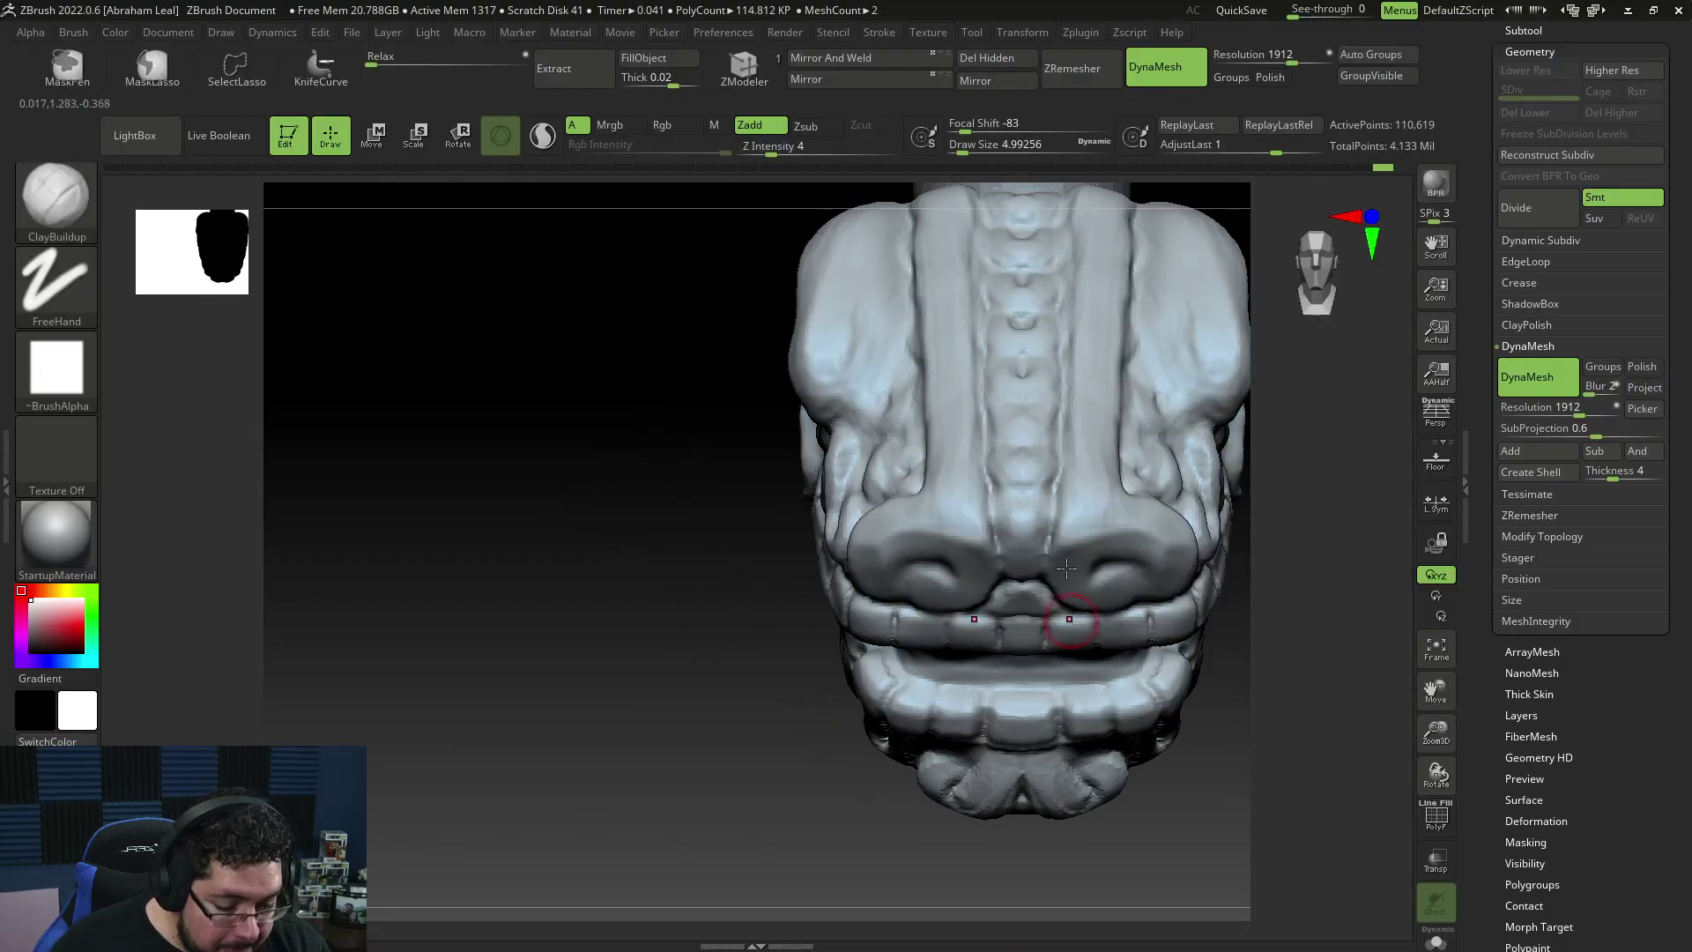
{"action": "mouse_move", "coordinate": [689, 695]}
{"action": "left_mouse_down"}
{"action": "mouse_move", "coordinate": [748, 593]}
{"action": "mouse_move", "coordinate": [1077, 688]}
{"action": "left_mouse_up"}
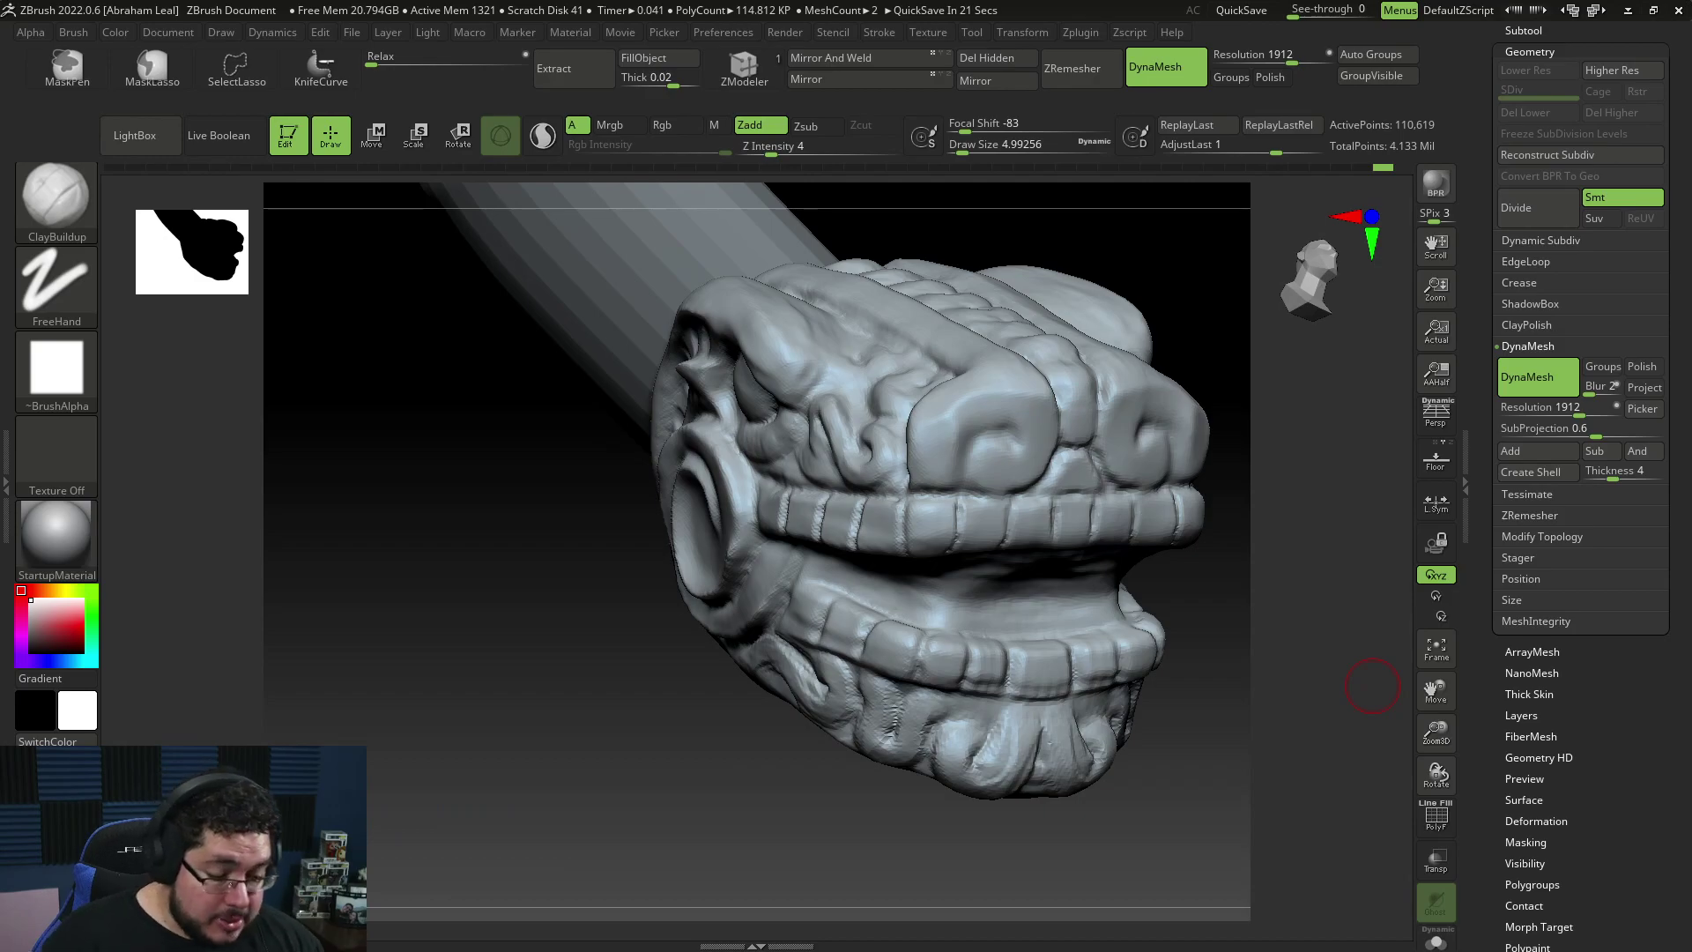
{"action": "left_click_drag", "start_coordinate": [1213, 620], "coordinate": [1270, 820]}
{"action": "key", "text": "b"}
{"action": "key", "text": "d"}
{"action": "key", "text": "s"}
{"action": "key", "text": "space"}
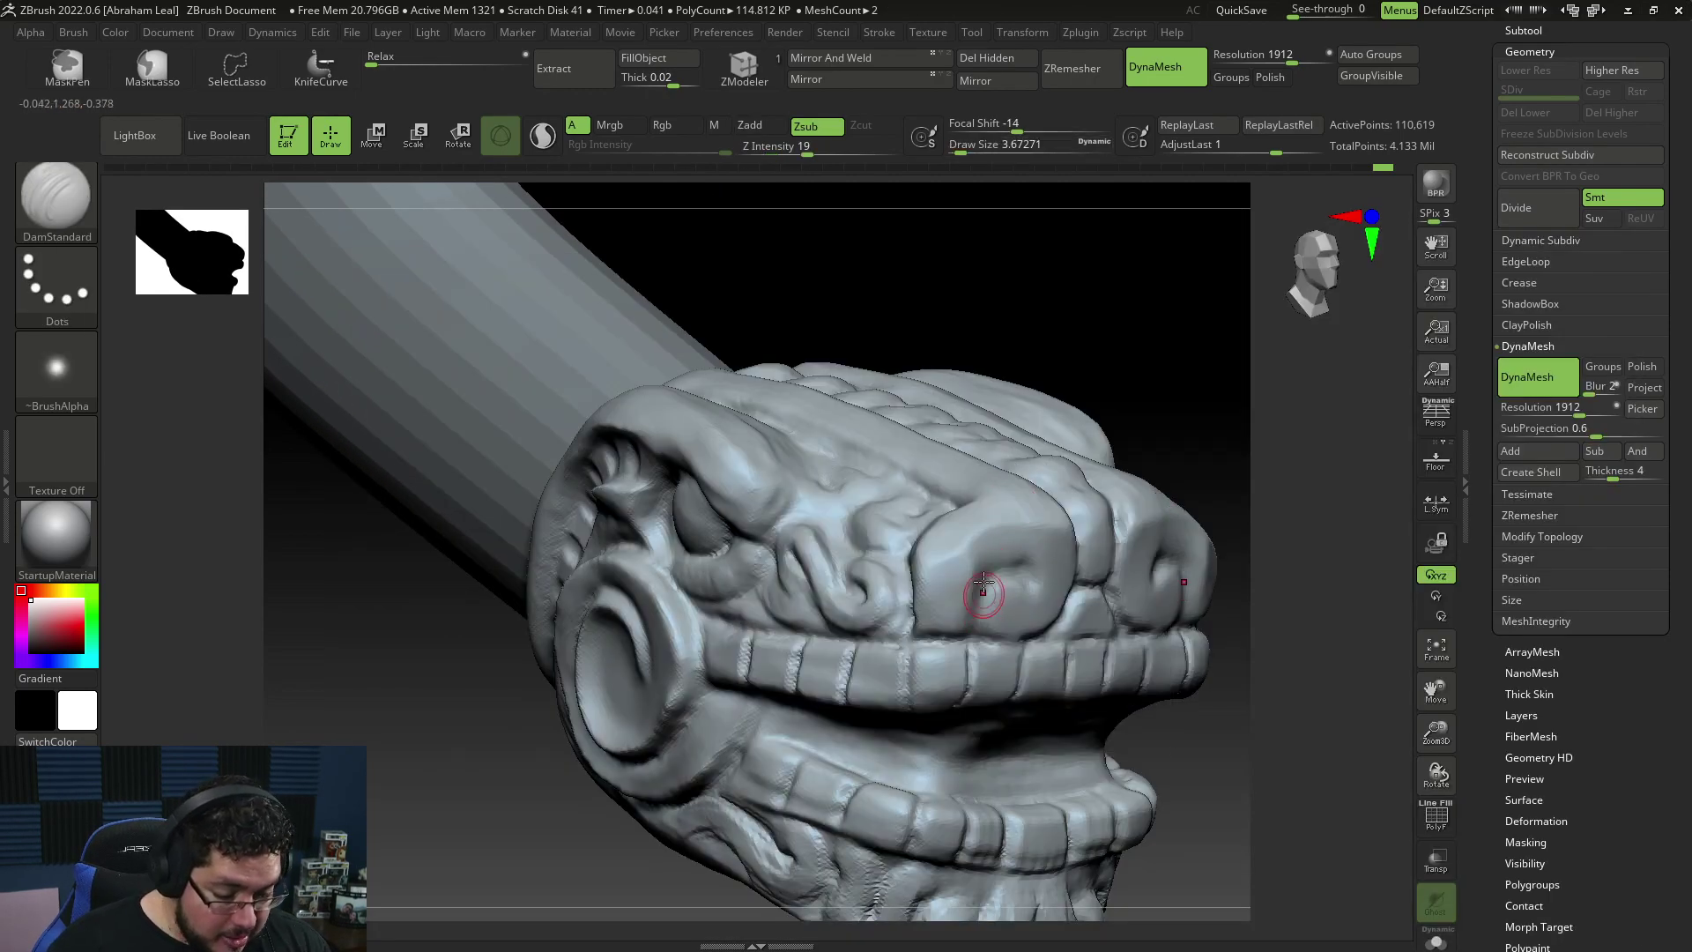
{"action": "key", "text": "space"}
{"action": "left_click", "coordinate": [1013, 537]}
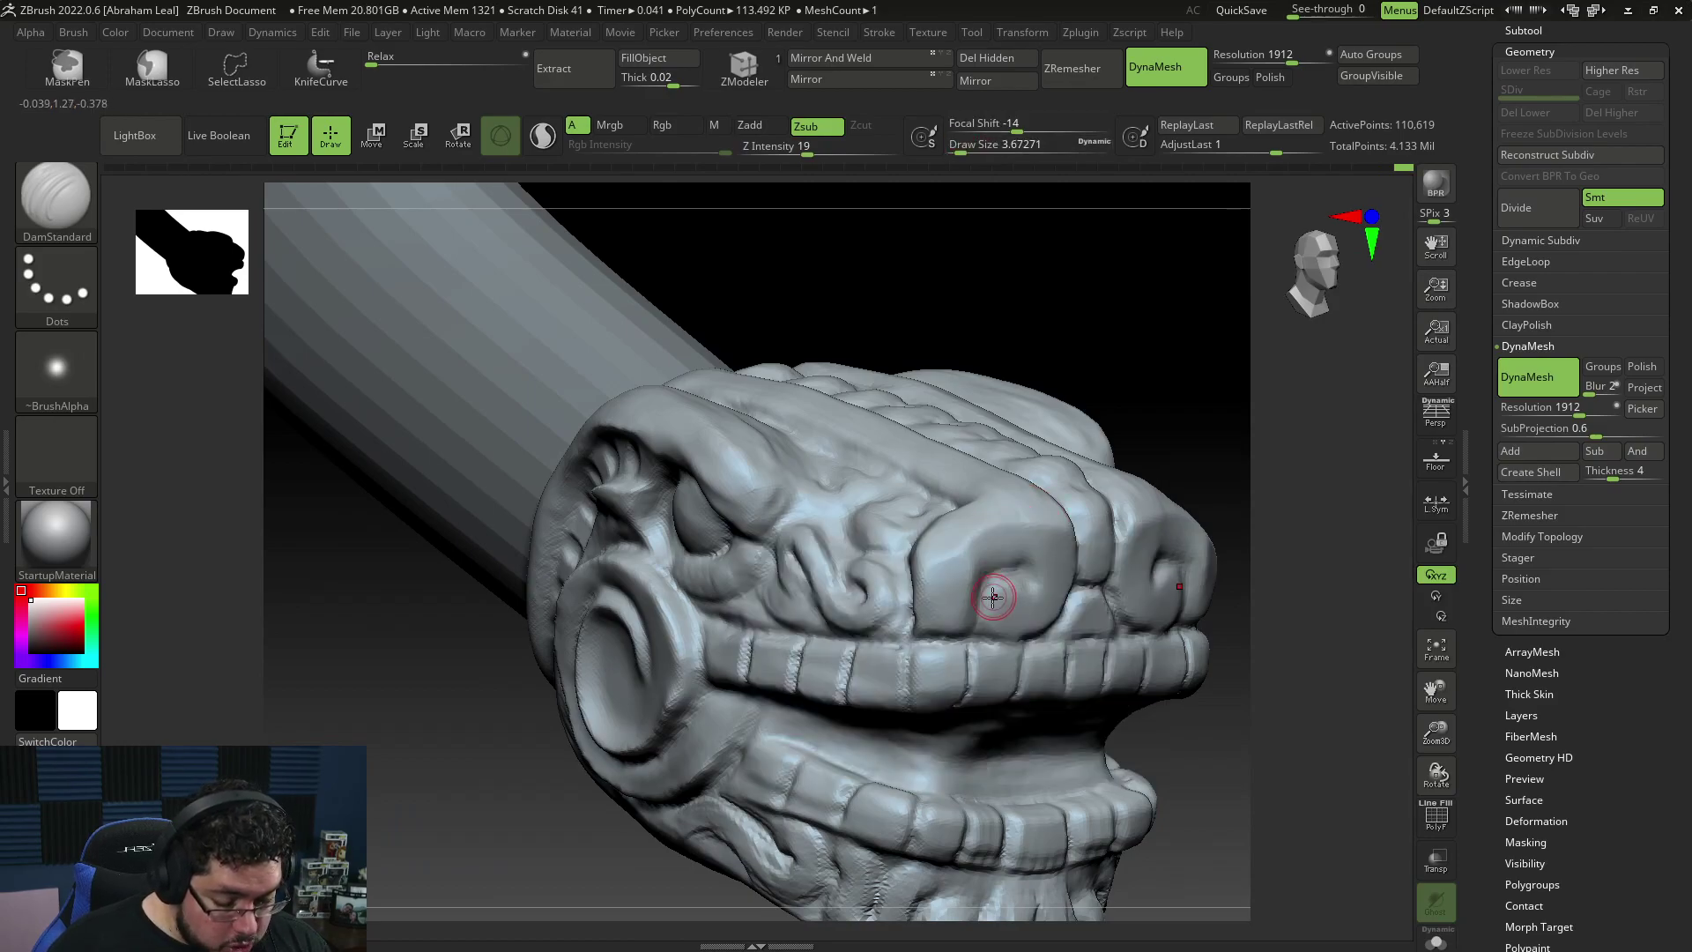
{"action": "mouse_move", "coordinate": [1222, 706]}
{"action": "left_mouse_down", "text": "alt"}
{"action": "mouse_move", "coordinate": [1233, 601]}
{"action": "mouse_move", "coordinate": [1243, 684]}
{"action": "mouse_move", "coordinate": [1224, 782]}
{"action": "mouse_move", "coordinate": [1198, 774]}
{"action": "left_mouse_up", "text": "alt"}
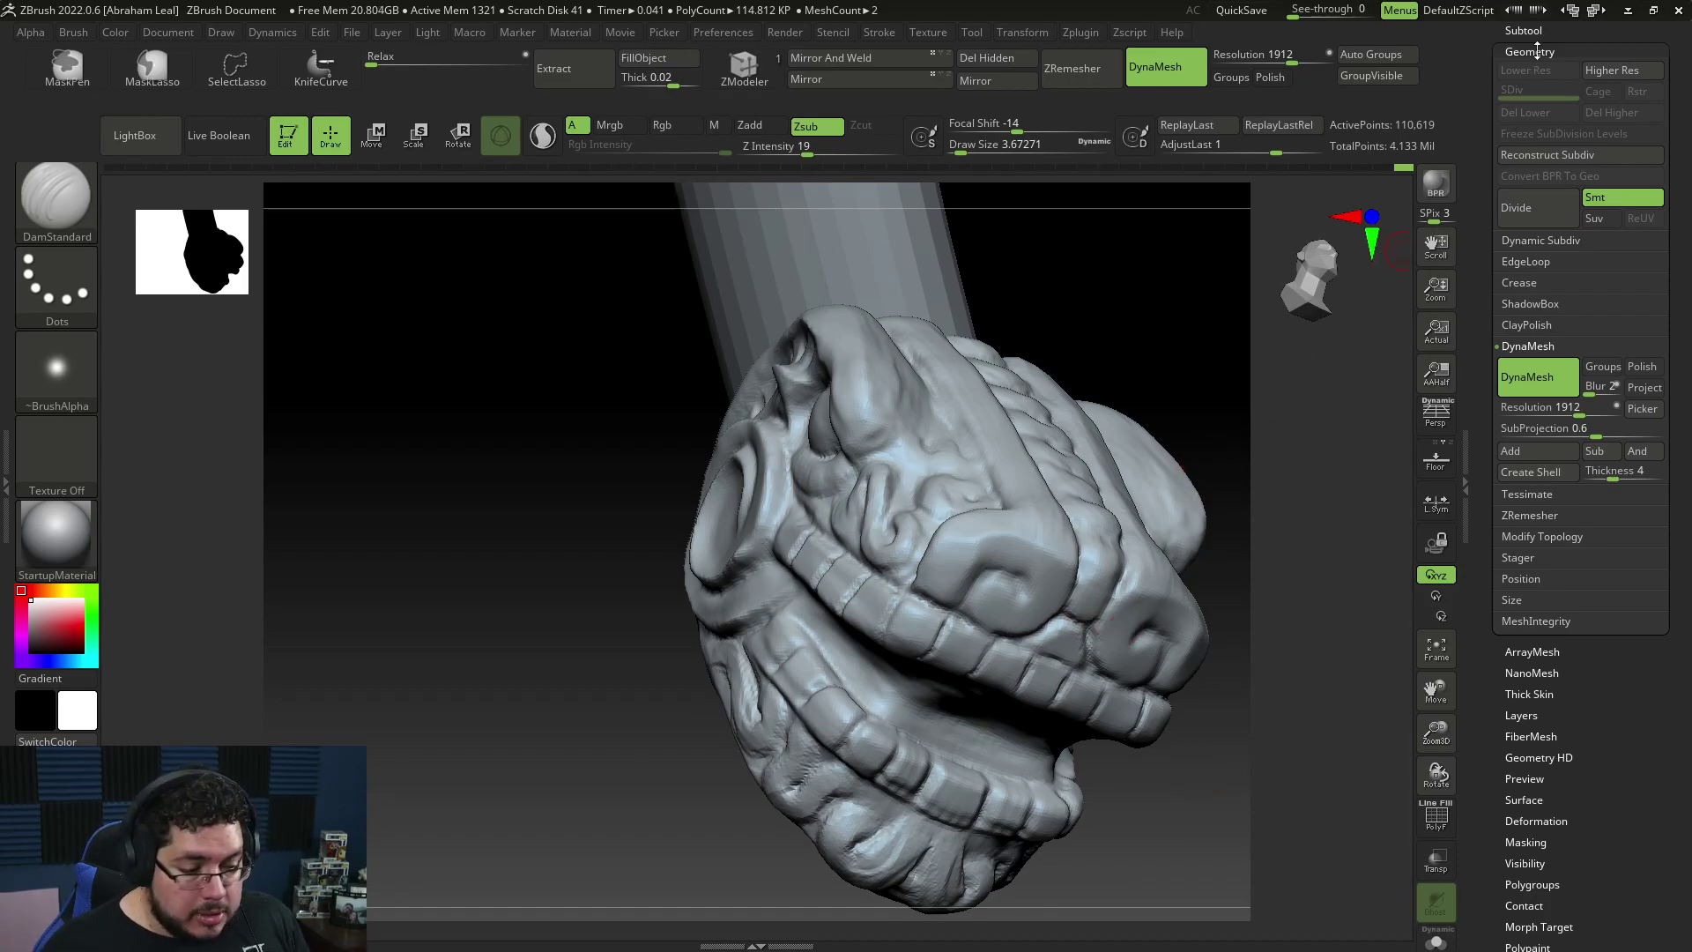
Step: Append a Sphere3D as a new subtool and make it active with the transform gizmo
{"action": "left_click", "coordinate": [1537, 51]}
{"action": "mouse_move", "coordinate": [1580, 242]}
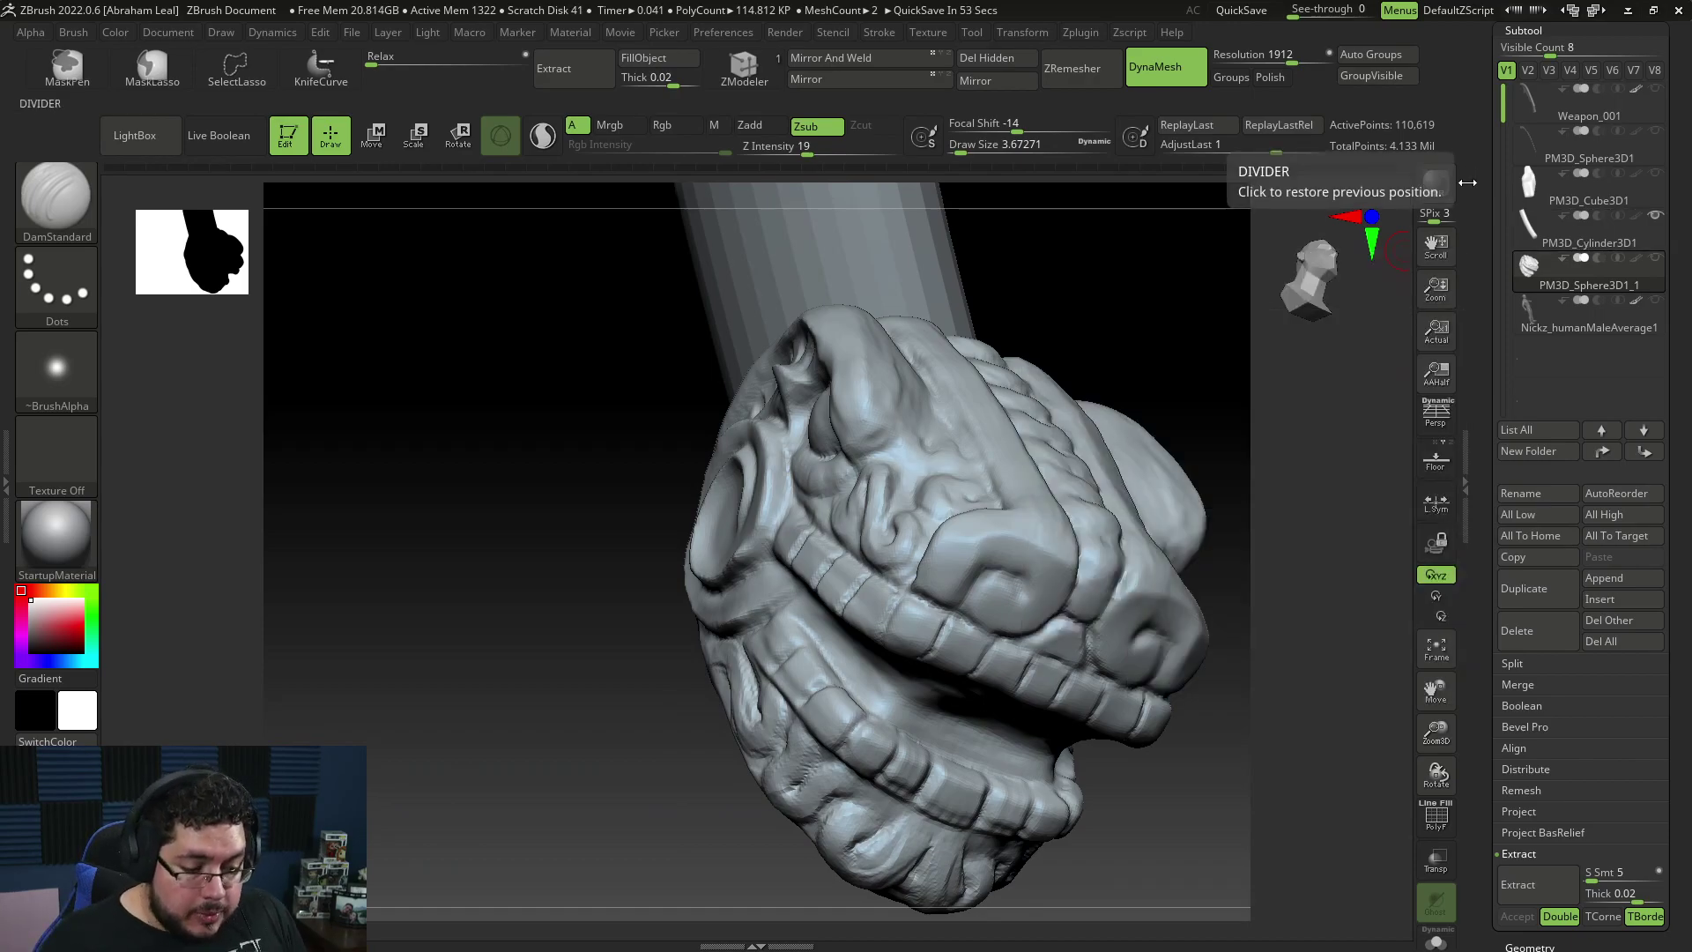
{"action": "left_click_drag", "start_coordinate": [1183, 348], "coordinate": [1193, 334]}
{"action": "left_click", "coordinate": [1604, 577]}
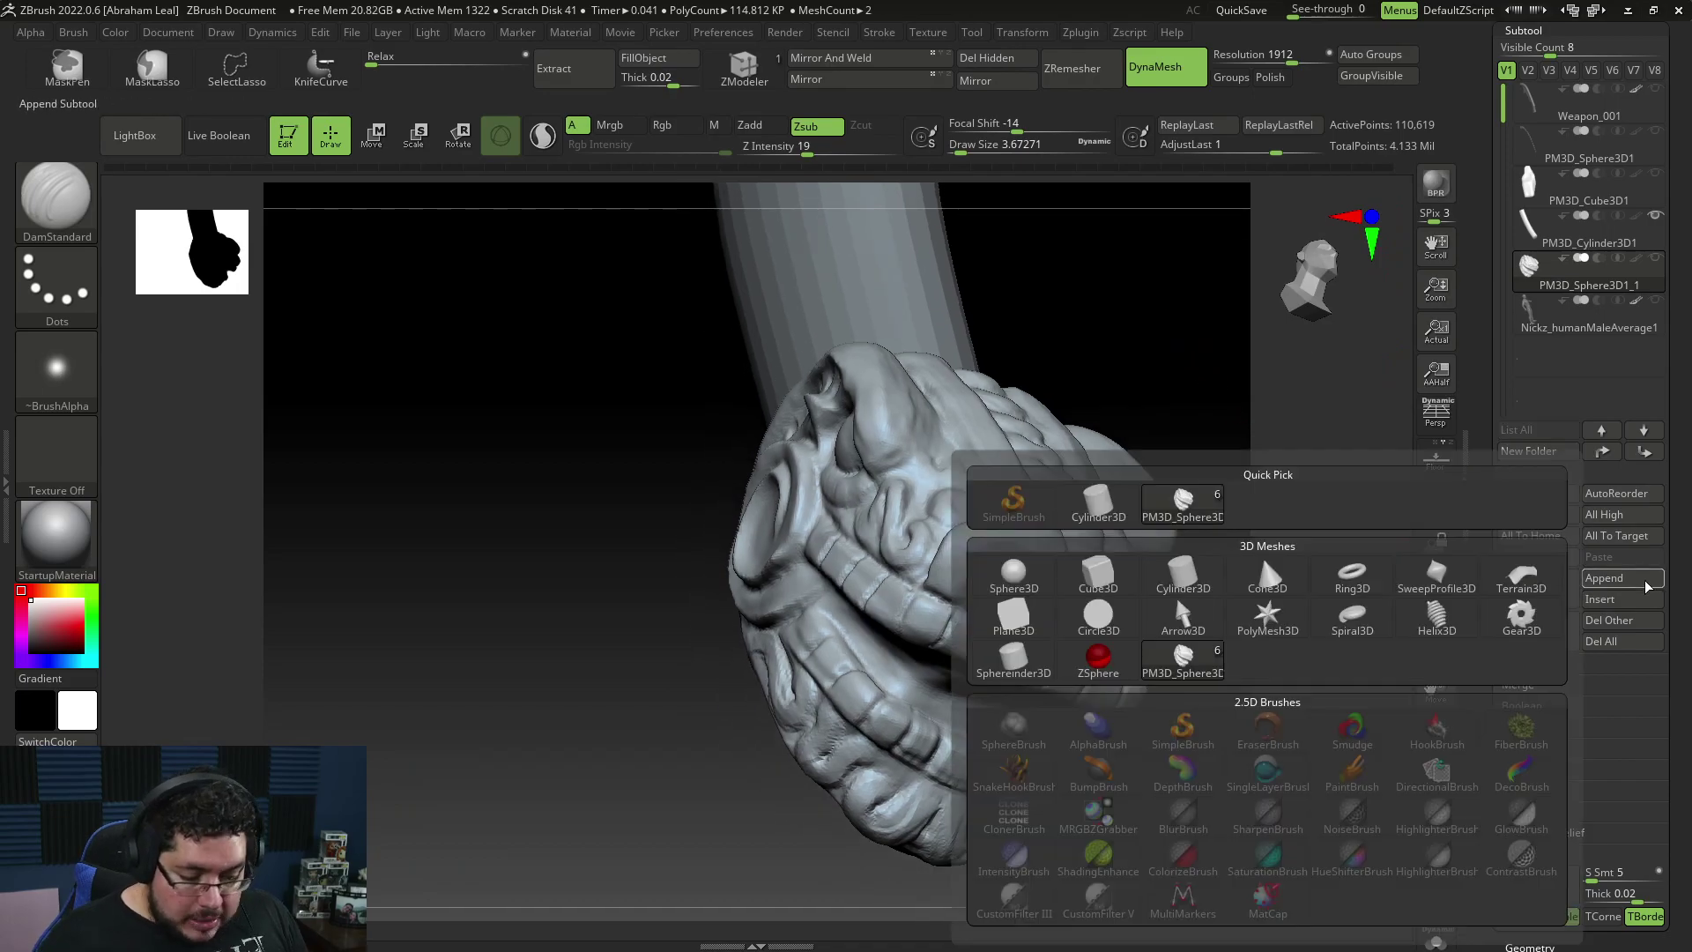
{"action": "left_click", "coordinate": [1013, 579]}
{"action": "mouse_move", "coordinate": [1183, 697]}
{"action": "left_mouse_down", "text": "alt"}
{"action": "mouse_move", "coordinate": [1213, 619]}
{"action": "mouse_move", "coordinate": [1202, 676]}
{"action": "mouse_move", "coordinate": [1039, 463]}
{"action": "left_mouse_up", "text": "alt"}
{"action": "left_click", "coordinate": [1039, 462], "text": "alt"}
{"action": "key", "text": "r"}
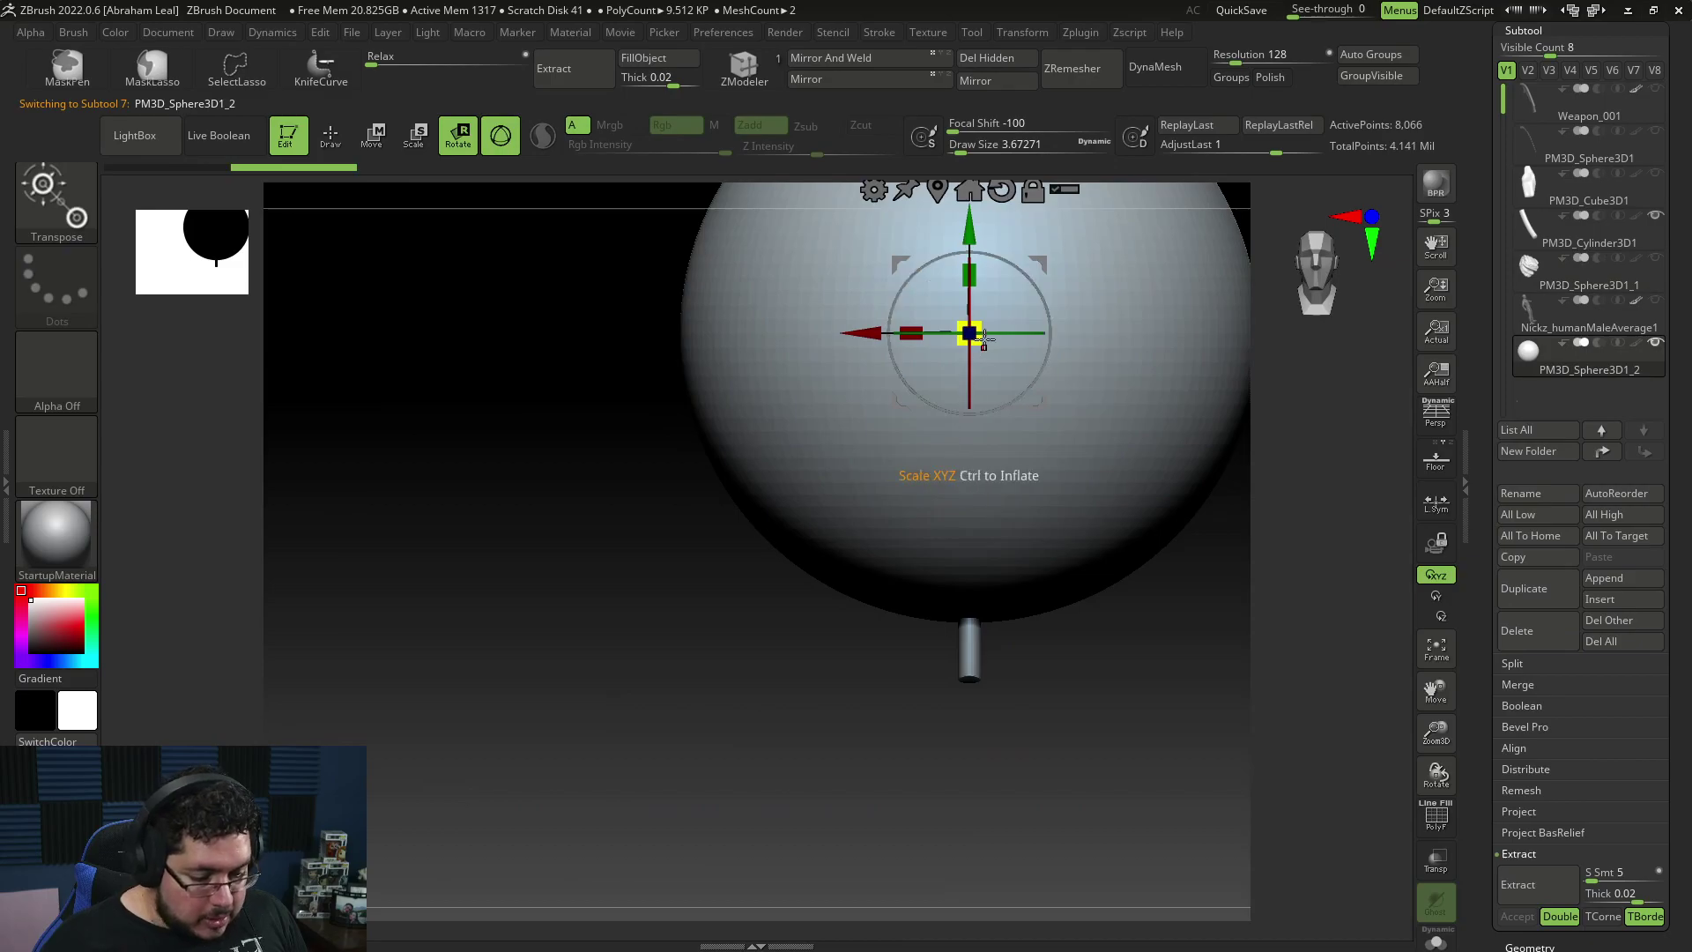
Step: Scale the new sphere down and move it just below the serpent's chin
{"action": "left_click_drag", "start_coordinate": [969, 332], "coordinate": [727, 302]}
{"action": "left_click_drag", "start_coordinate": [969, 228], "coordinate": [970, 678]}
{"action": "mouse_move", "coordinate": [1177, 563]}
{"action": "left_mouse_down", "text": "alt"}
{"action": "mouse_move", "coordinate": [1152, 465]}
{"action": "mouse_move", "coordinate": [1234, 603]}
{"action": "mouse_move", "coordinate": [1202, 584]}
{"action": "left_mouse_up", "text": "alt"}
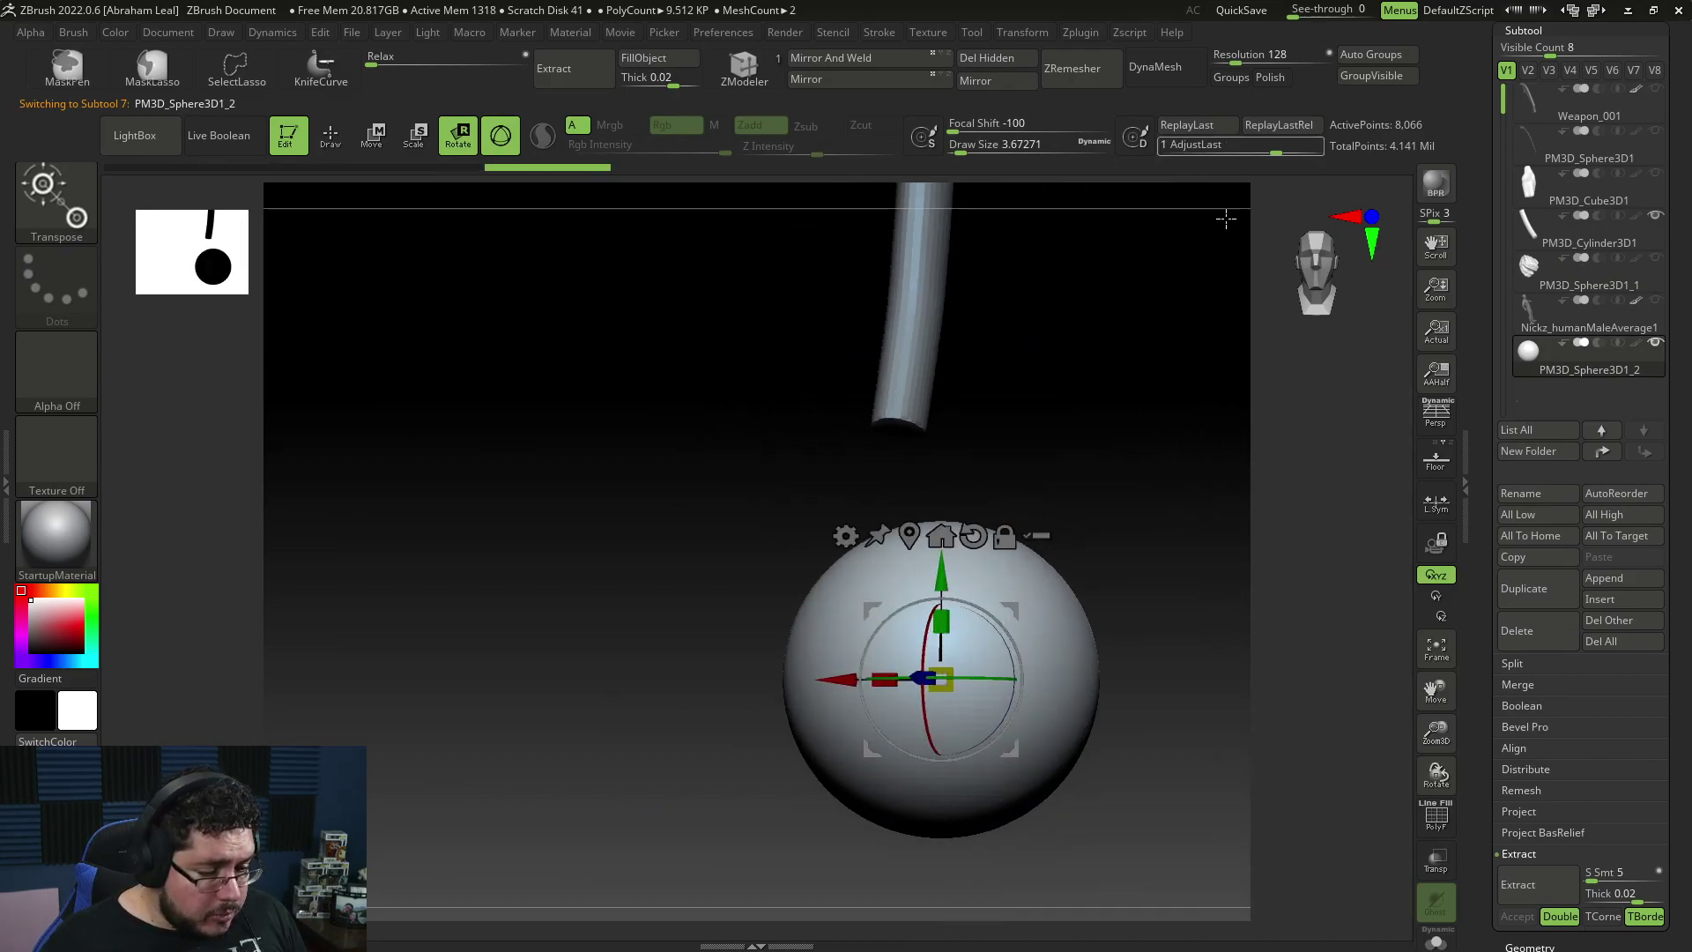
{"action": "left_click_drag", "start_coordinate": [1232, 370], "coordinate": [1102, 441], "text": "shift"}
{"action": "left_click_drag", "start_coordinate": [945, 677], "coordinate": [772, 671]}
{"action": "left_click_drag", "start_coordinate": [824, 680], "coordinate": [606, 679]}
{"action": "left_click_drag", "start_coordinate": [724, 573], "coordinate": [724, 467]}
{"action": "left_click_drag", "start_coordinate": [1357, 229], "coordinate": [1396, 299], "text": "alt"}
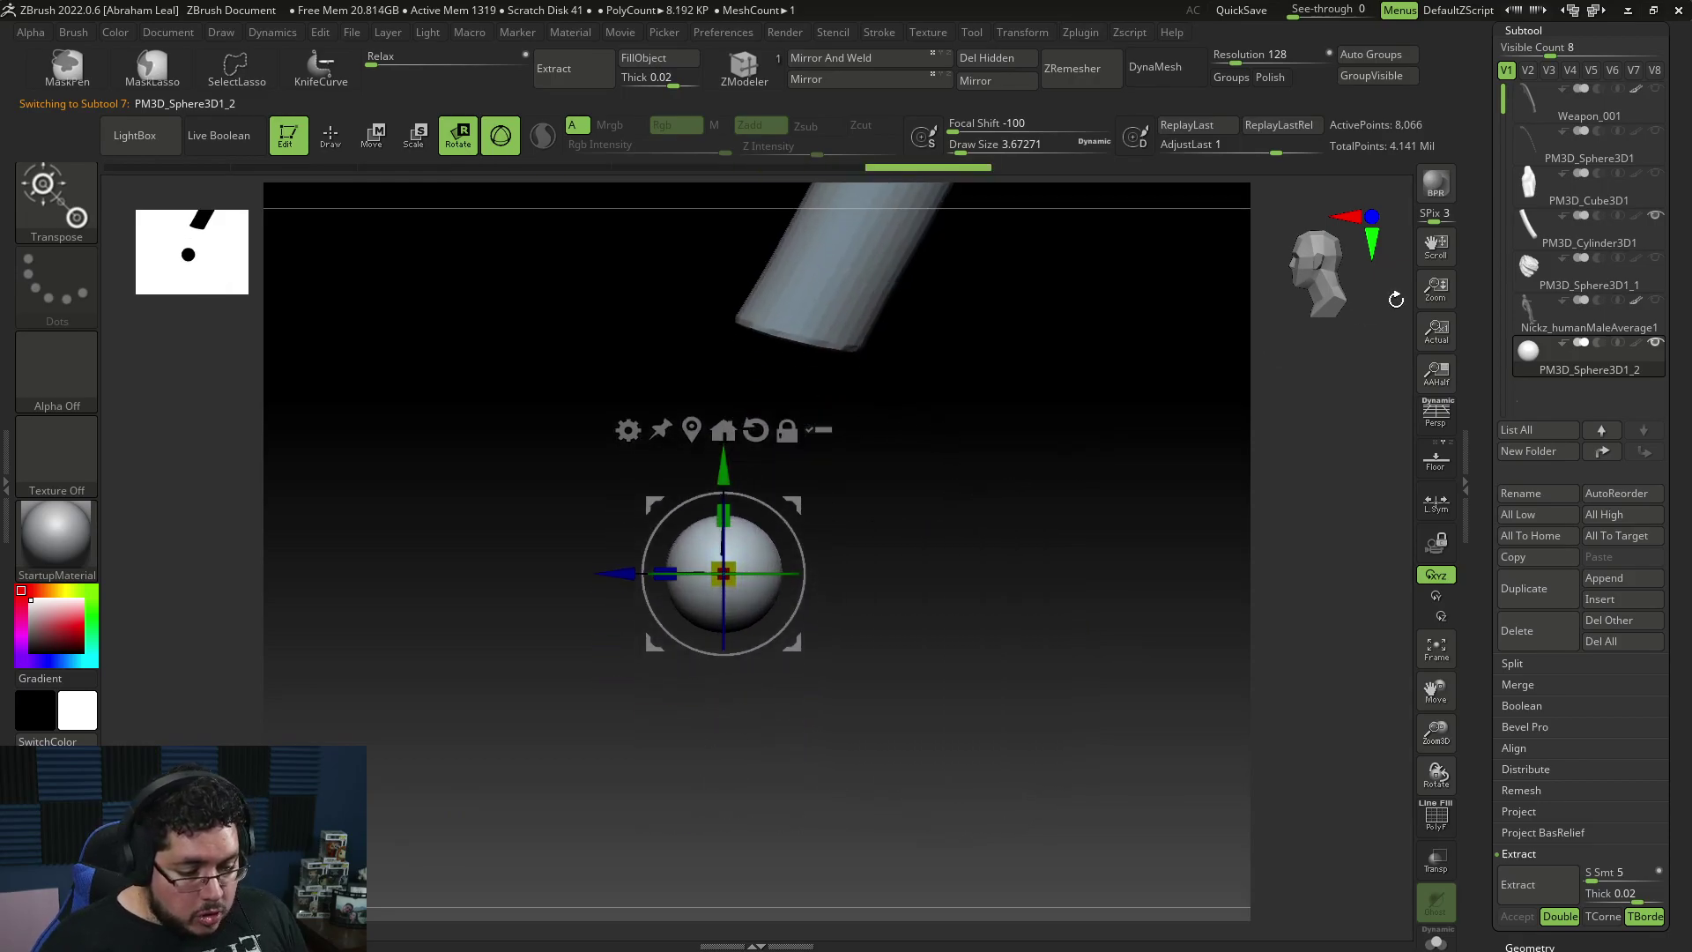
{"action": "mouse_move", "coordinate": [1154, 453]}
{"action": "left_mouse_down", "text": "alt"}
{"action": "mouse_move", "coordinate": [997, 677]}
{"action": "mouse_move", "coordinate": [1023, 617]}
{"action": "left_mouse_up", "text": "alt"}
Step: Slice flat facets into the sphere from the side view with KnifeCurve, undoing unwanted cuts
{"action": "key", "text": "q"}
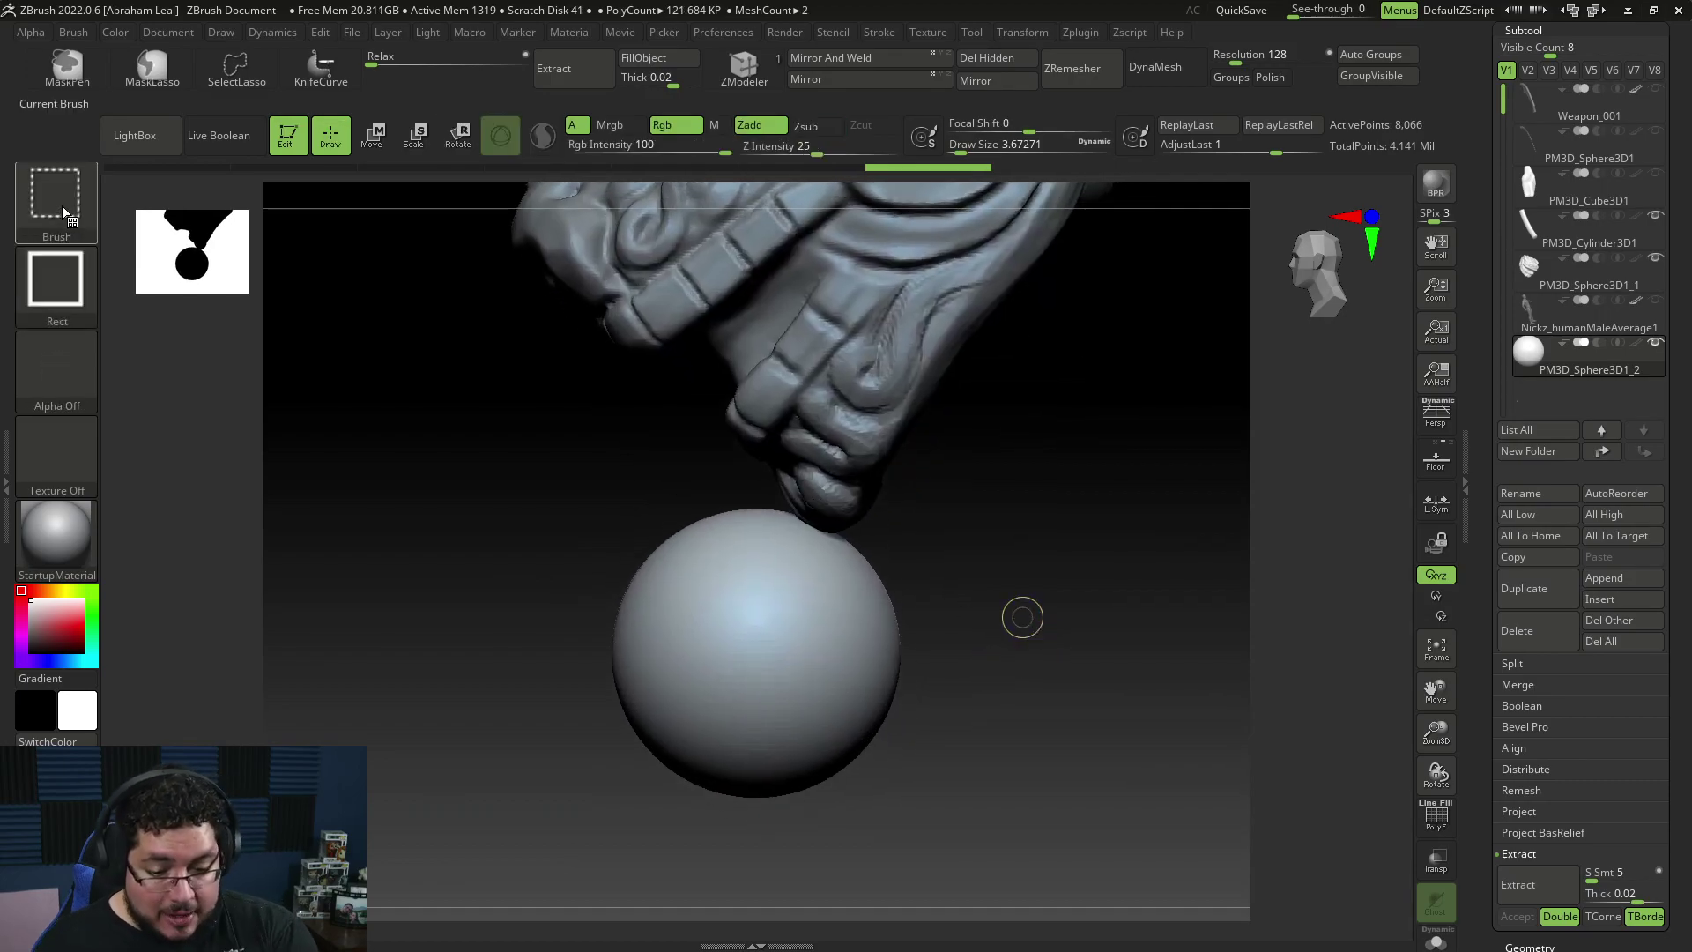
{"action": "key", "text": "b"}
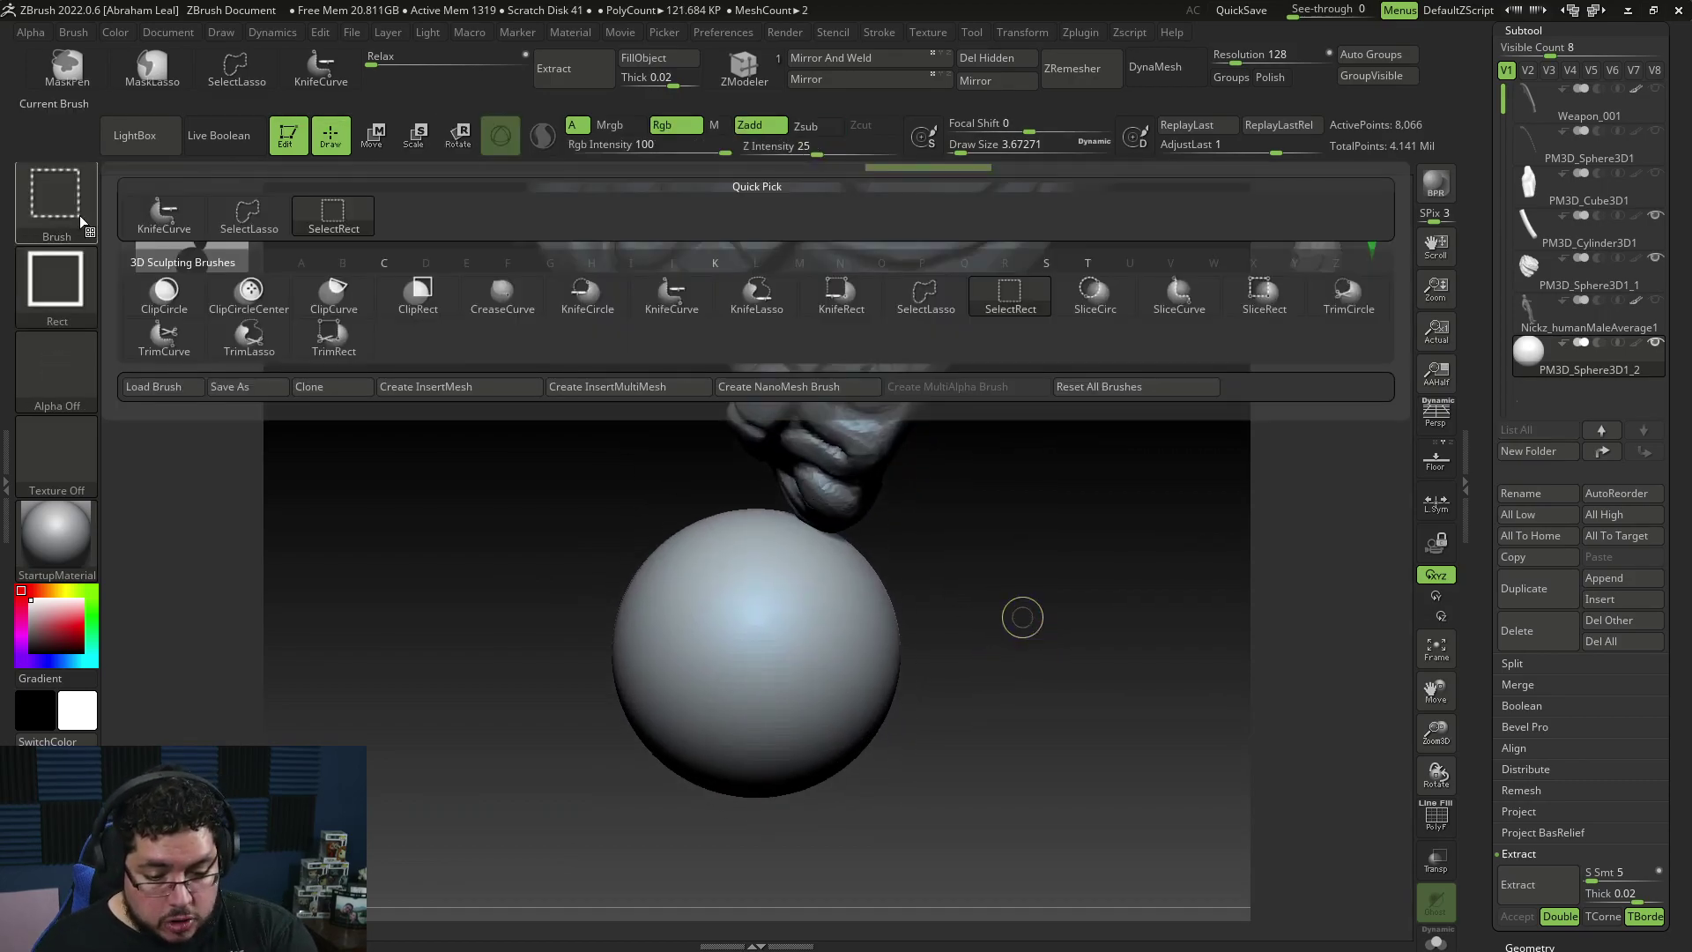
{"action": "left_click", "coordinate": [687, 302]}
{"action": "mouse_move", "coordinate": [781, 405]}
{"action": "left_mouse_down", "text": "ctrl+shift"}
{"action": "mouse_move", "coordinate": [767, 755]}
{"action": "mouse_move", "coordinate": [775, 567]}
{"action": "mouse_move", "coordinate": [818, 696]}
{"action": "mouse_move", "coordinate": [952, 886]}
{"action": "left_mouse_up", "text": "ctrl+shift"}
{"action": "mouse_move", "coordinate": [604, 467]}
{"action": "left_mouse_down", "text": "ctrl+shift"}
{"action": "mouse_move", "coordinate": [622, 565]}
{"action": "mouse_move", "coordinate": [774, 847]}
{"action": "left_mouse_up", "text": "ctrl+shift"}
{"action": "key", "text": "ctrl+z"}
{"action": "mouse_move", "coordinate": [882, 899]}
{"action": "left_mouse_down", "text": "ctrl+shift"}
{"action": "mouse_move", "coordinate": [672, 710]}
{"action": "mouse_move", "coordinate": [621, 422]}
{"action": "mouse_move", "coordinate": [670, 318]}
{"action": "mouse_move", "coordinate": [507, 414]}
{"action": "mouse_move", "coordinate": [511, 395]}
{"action": "left_mouse_up", "text": "ctrl+shift"}
{"action": "mouse_move", "coordinate": [950, 825]}
{"action": "left_mouse_down", "text": "ctrl+shift"}
{"action": "mouse_move", "coordinate": [791, 763]}
{"action": "mouse_move", "coordinate": [445, 529]}
{"action": "left_mouse_up", "text": "ctrl+shift"}
{"action": "key", "text": "ctrl+z"}
{"action": "mouse_move", "coordinate": [974, 853]}
{"action": "left_mouse_down", "text": "ctrl+shift"}
{"action": "mouse_move", "coordinate": [612, 650]}
{"action": "mouse_move", "coordinate": [501, 518]}
{"action": "left_mouse_up", "text": "ctrl+shift"}
Step: Try to slice a side of the sphere flat with KnifeCurve from the front view, and undo the cut
{"action": "left_click_drag", "start_coordinate": [967, 638], "coordinate": [1025, 560], "text": "shift"}
{"action": "left_click_drag", "start_coordinate": [805, 491], "coordinate": [725, 907], "text": "ctrl+shift"}
{"action": "key", "text": "ctrl+z"}
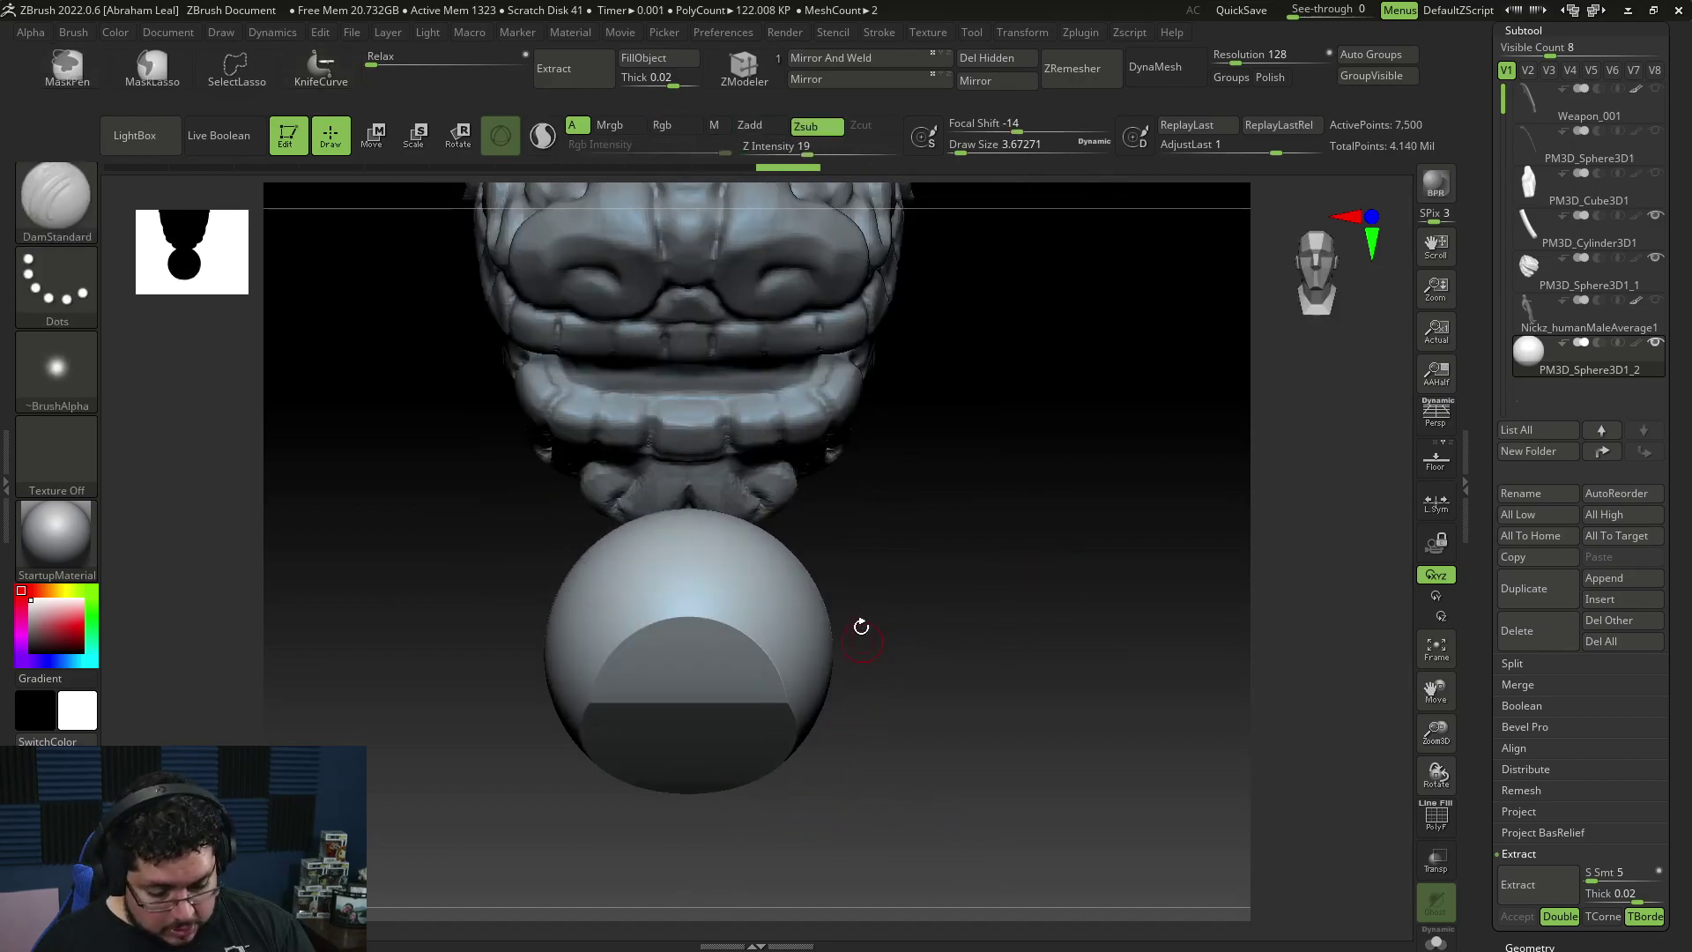
Step: Slice both sides of the sphere flat with KnifeCurve from the front view, and DynaMesh the resulting fang at resolution 1000
{"action": "left_click_drag", "start_coordinate": [820, 491], "coordinate": [718, 831], "text": "ctrl+shift"}
{"action": "mouse_move", "coordinate": [755, 479]}
{"action": "left_mouse_down", "text": "ctrl+shift"}
{"action": "mouse_move", "coordinate": [782, 573]}
{"action": "mouse_move", "coordinate": [711, 899]}
{"action": "left_mouse_up", "text": "ctrl+shift"}
{"action": "mouse_move", "coordinate": [850, 744]}
{"action": "left_mouse_down"}
{"action": "mouse_move", "coordinate": [777, 765]}
{"action": "mouse_move", "coordinate": [1081, 755]}
{"action": "mouse_move", "coordinate": [1089, 667]}
{"action": "left_mouse_up"}
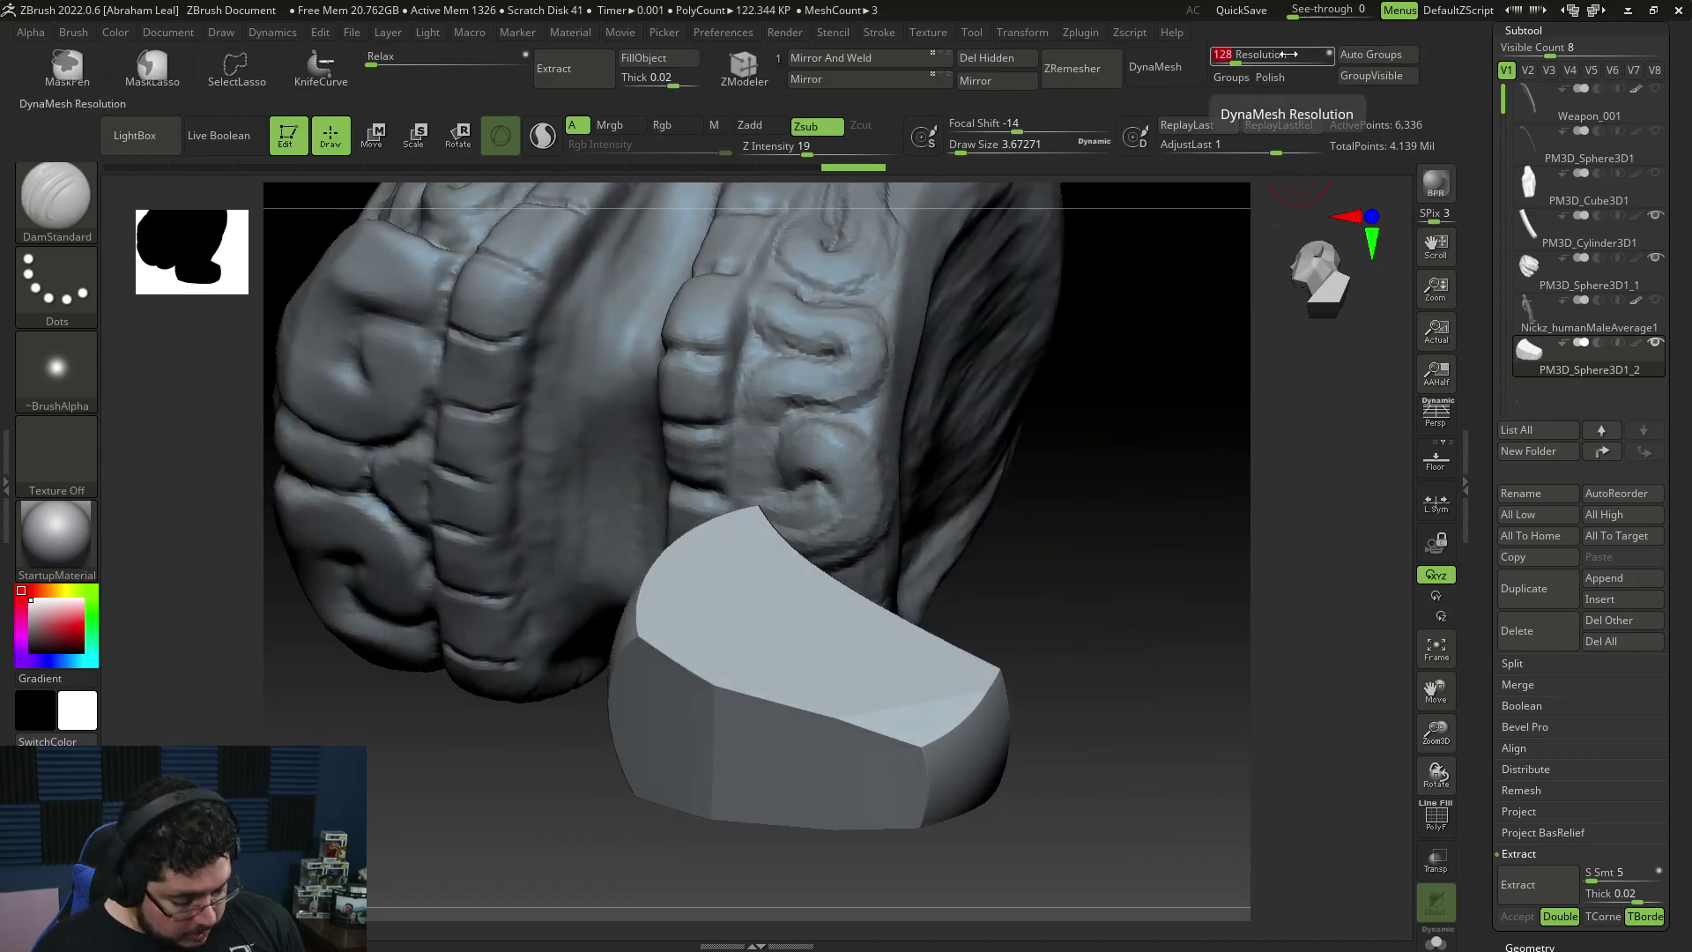
{"action": "left_click", "coordinate": [1154, 67]}
{"action": "mouse_move", "coordinate": [1088, 382]}
{"action": "left_mouse_down"}
{"action": "mouse_move", "coordinate": [1153, 684]}
{"action": "mouse_move", "coordinate": [1176, 612]}
{"action": "mouse_move", "coordinate": [1149, 710]}
{"action": "mouse_move", "coordinate": [1055, 684]}
{"action": "mouse_move", "coordinate": [1028, 650]}
{"action": "mouse_move", "coordinate": [1069, 665]}
{"action": "left_mouse_up"}
Step: Soften the fang's sharp edges with the TrimDynamic brush at a draw size of about 7.5
{"action": "key", "text": "b"}
{"action": "key", "text": "t"}
{"action": "key", "text": "d"}
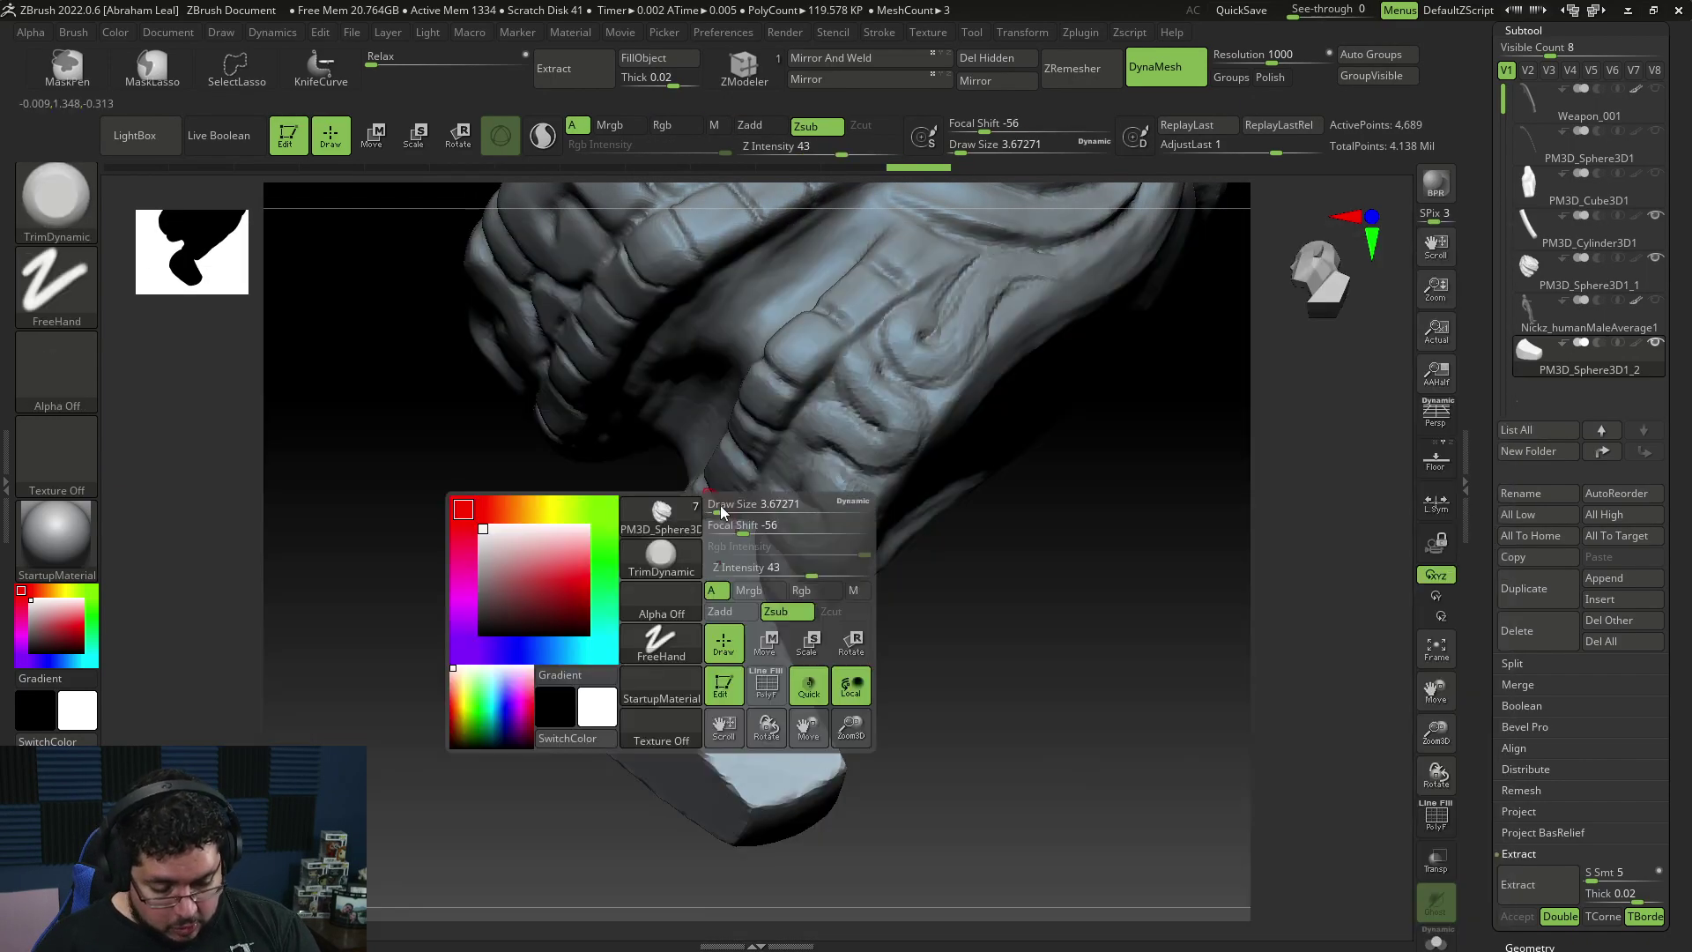
{"action": "mouse_move", "coordinate": [629, 641]}
{"action": "left_mouse_down"}
{"action": "mouse_move", "coordinate": [622, 687]}
{"action": "mouse_move", "coordinate": [734, 801]}
{"action": "mouse_move", "coordinate": [768, 790]}
{"action": "left_mouse_up"}
{"action": "right_click_drag", "start_coordinate": [769, 790], "coordinate": [737, 703]}
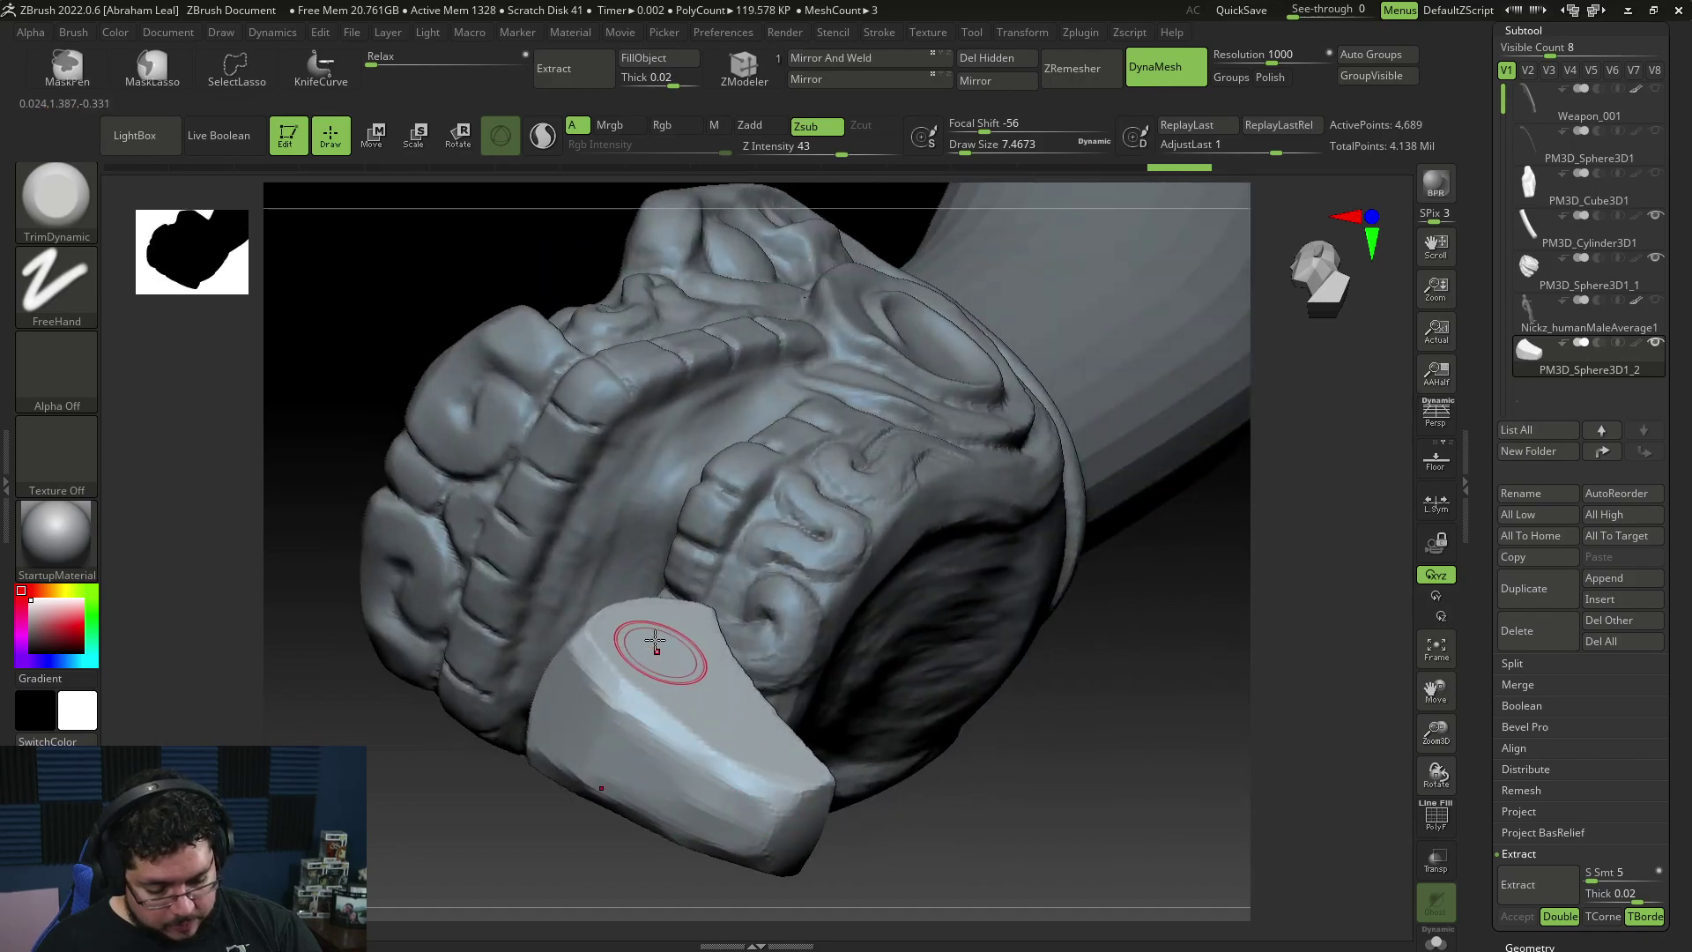
Step: Bevel the fang's side and top edges with TrimDynamic at a draw size of about 11.7
{"action": "key", "text": "space"}
{"action": "left_click_drag", "start_coordinate": [622, 608], "coordinate": [641, 608]}
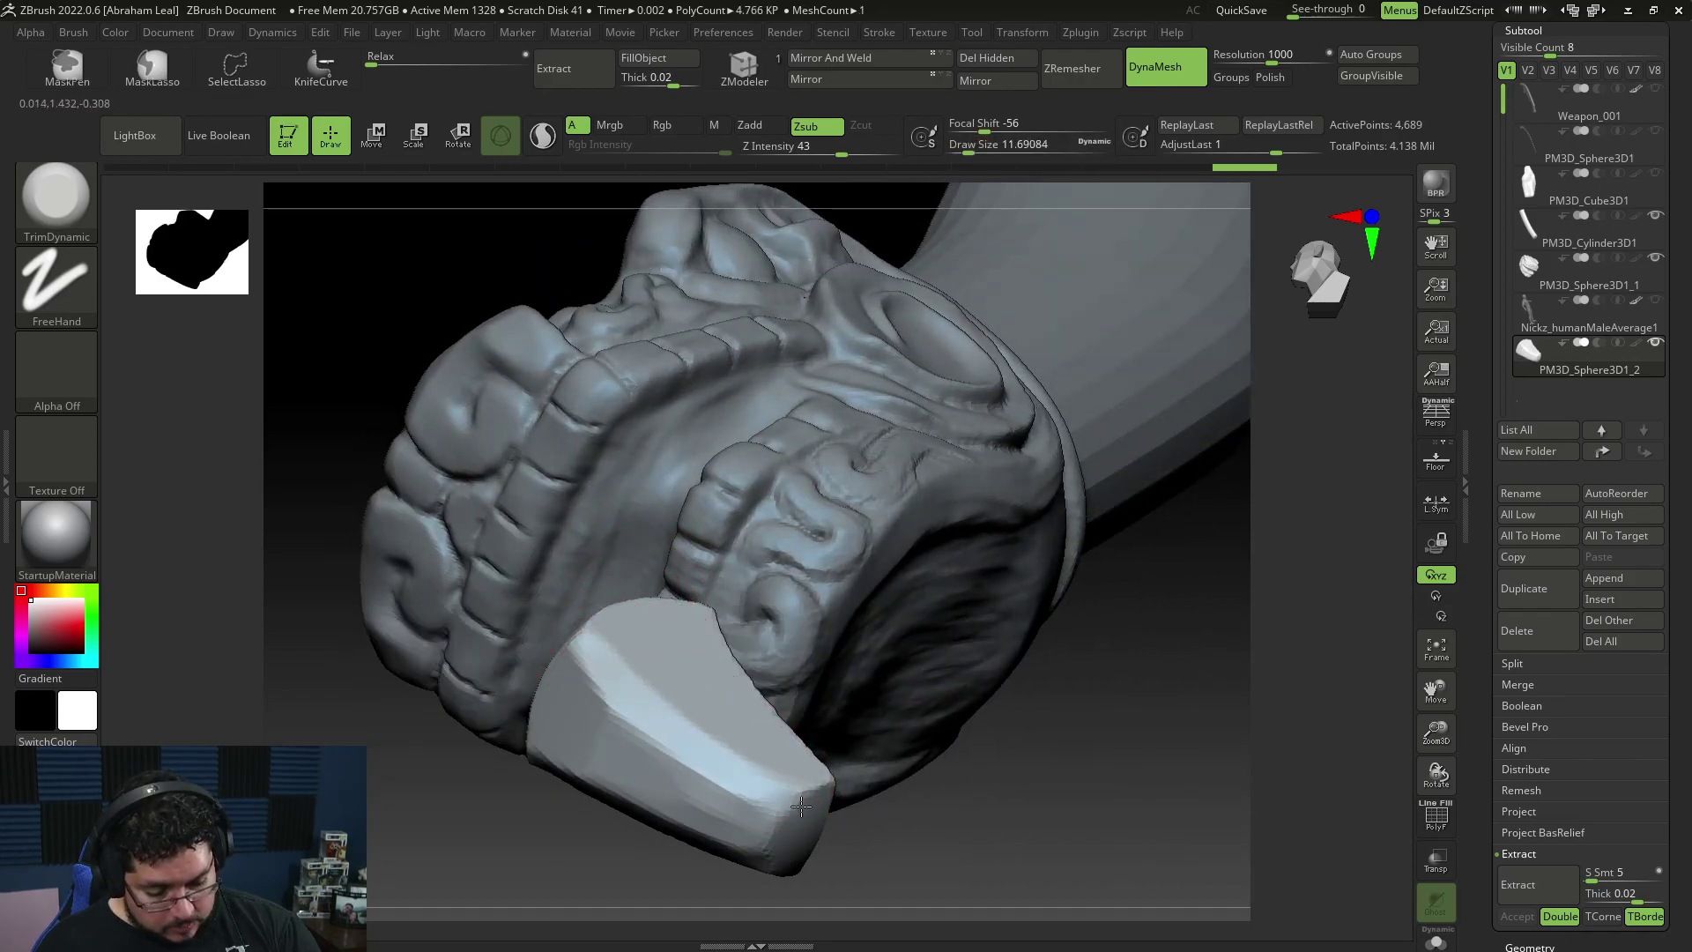
{"action": "left_click_drag", "start_coordinate": [635, 692], "coordinate": [877, 783], "text": "alt"}
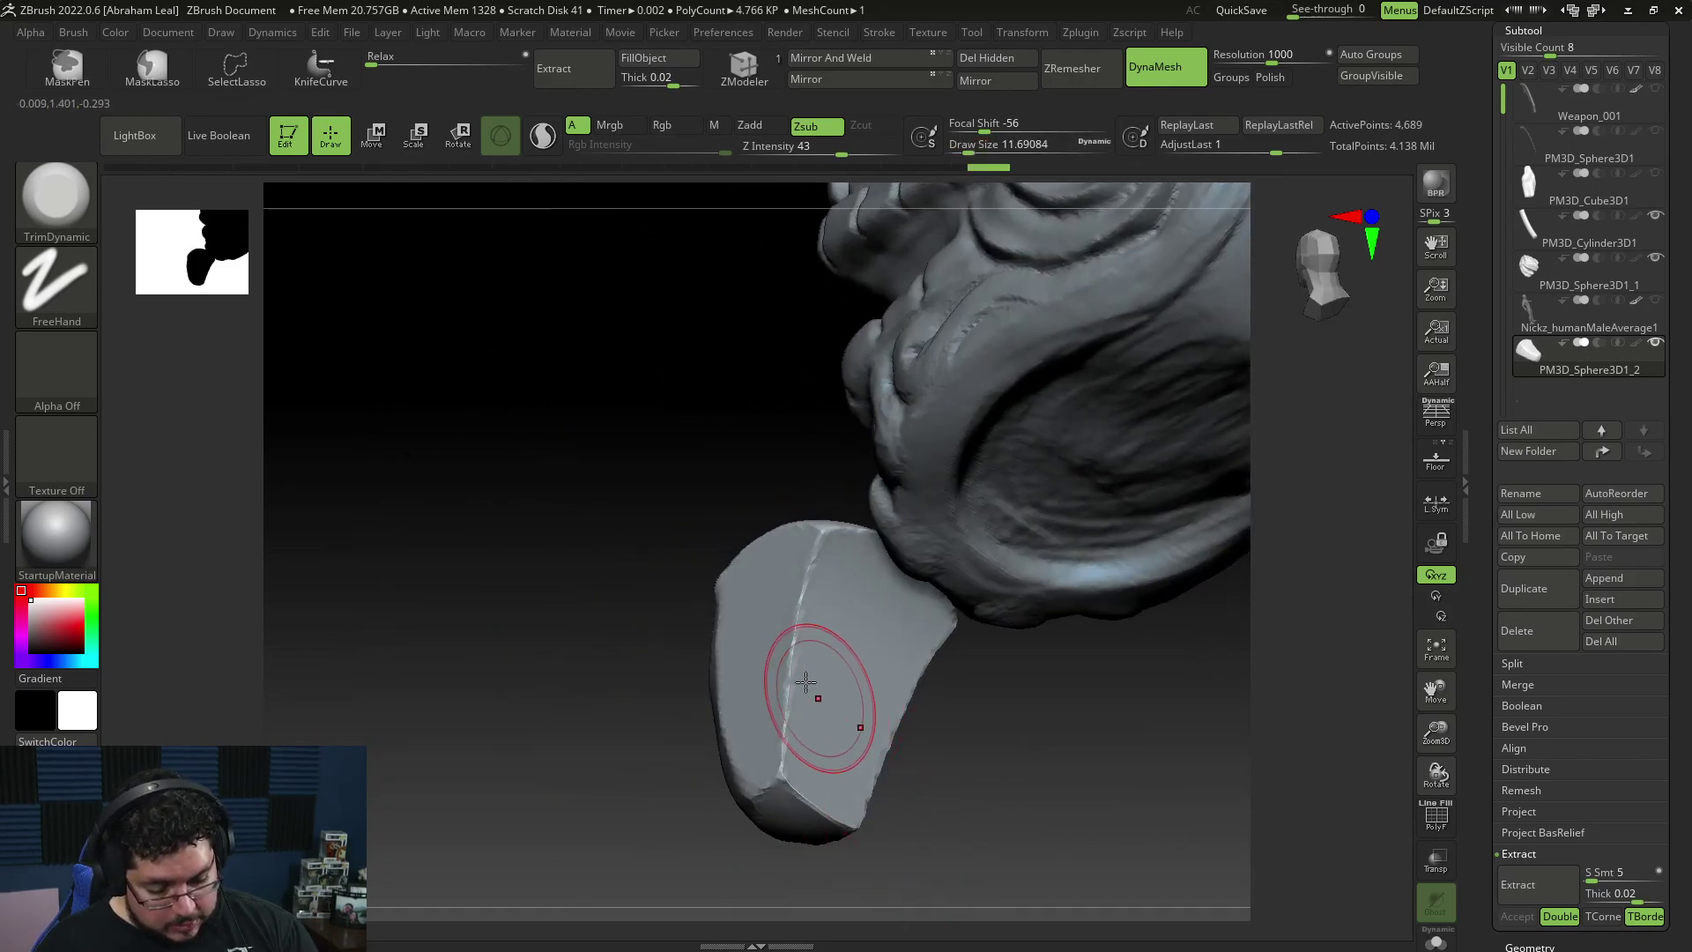
{"action": "left_click_drag", "start_coordinate": [805, 679], "coordinate": [790, 775]}
{"action": "mouse_move", "coordinate": [790, 564]}
{"action": "left_mouse_down"}
{"action": "mouse_move", "coordinate": [790, 775]}
{"action": "mouse_move", "coordinate": [775, 758]}
{"action": "mouse_move", "coordinate": [816, 789]}
{"action": "mouse_move", "coordinate": [802, 582]}
{"action": "left_mouse_up"}
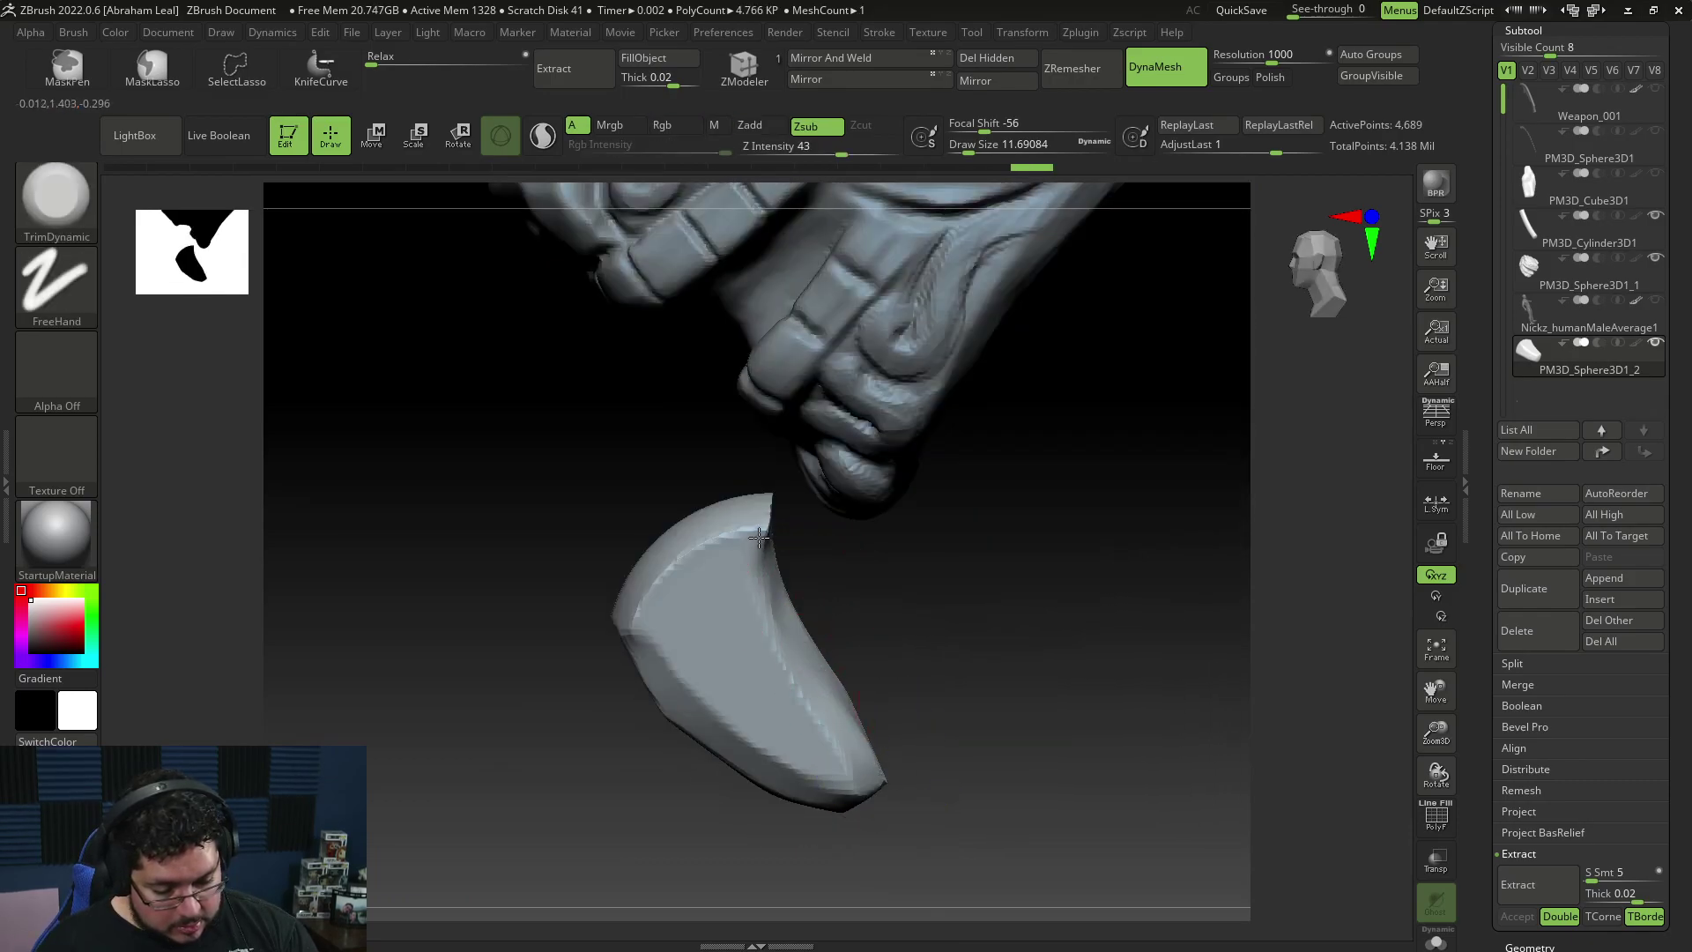
{"action": "mouse_move", "coordinate": [759, 537]}
{"action": "left_mouse_down"}
{"action": "mouse_move", "coordinate": [720, 582]}
{"action": "mouse_move", "coordinate": [680, 574]}
{"action": "mouse_move", "coordinate": [646, 651]}
{"action": "left_mouse_up"}
Step: Narrow the fang in width and scale it down uniformly beside the serpent's jaws
{"action": "left_click_drag", "start_coordinate": [827, 559], "coordinate": [891, 549], "text": "shift"}
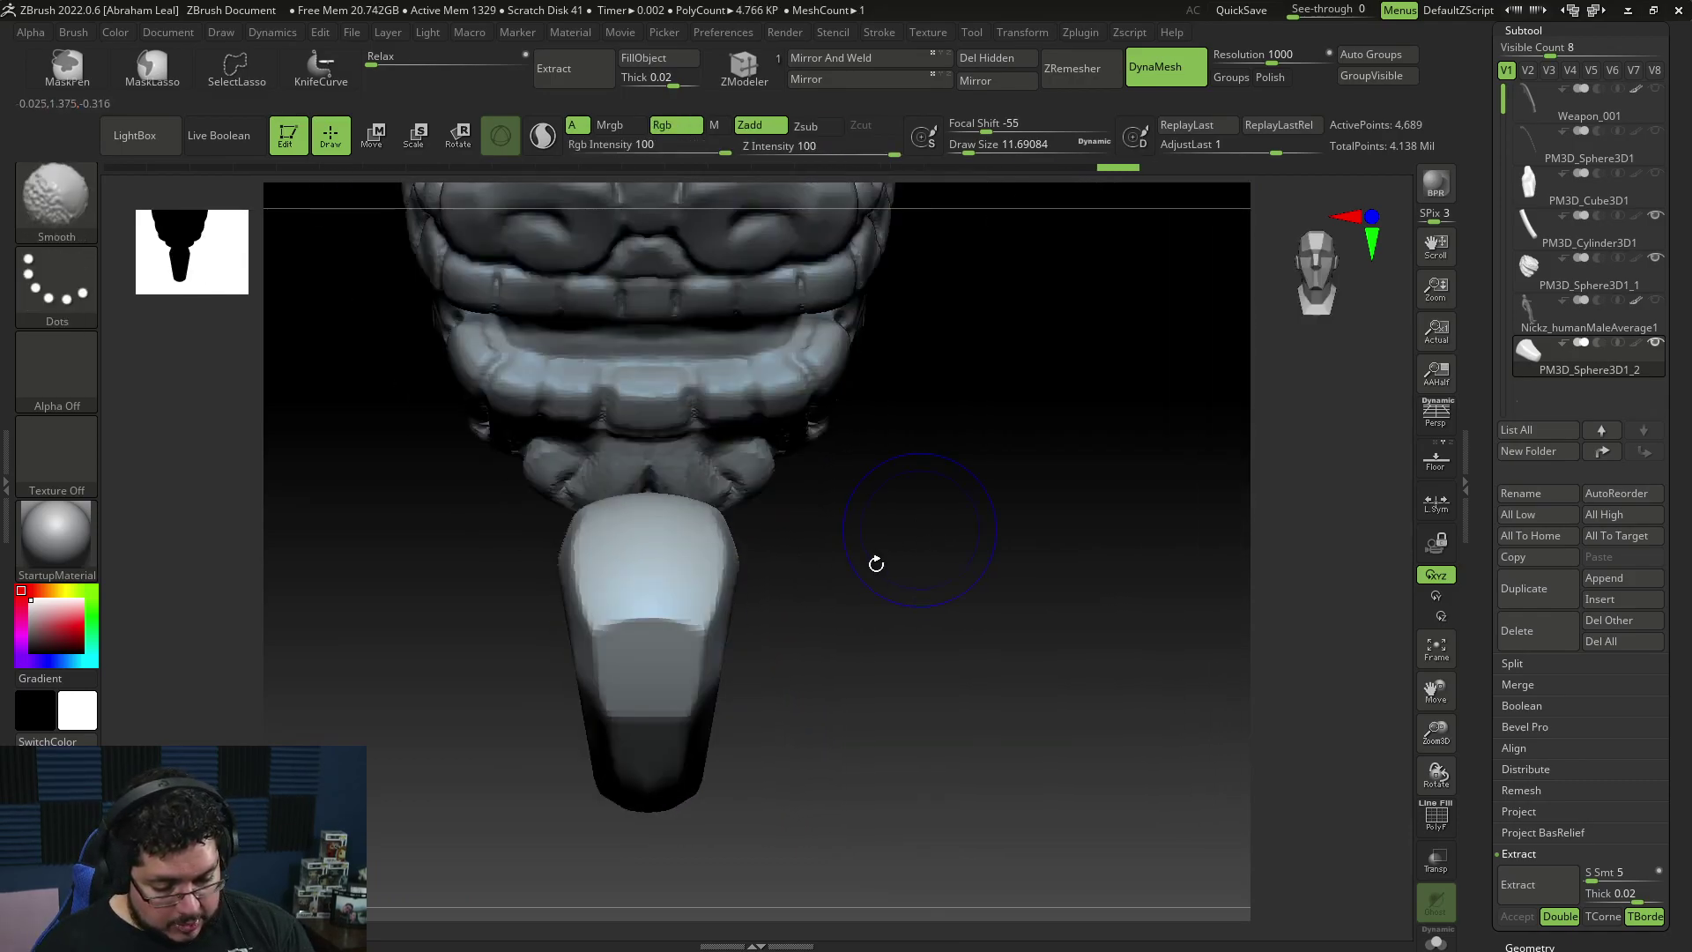
{"action": "left_click_drag", "start_coordinate": [843, 691], "coordinate": [891, 737]}
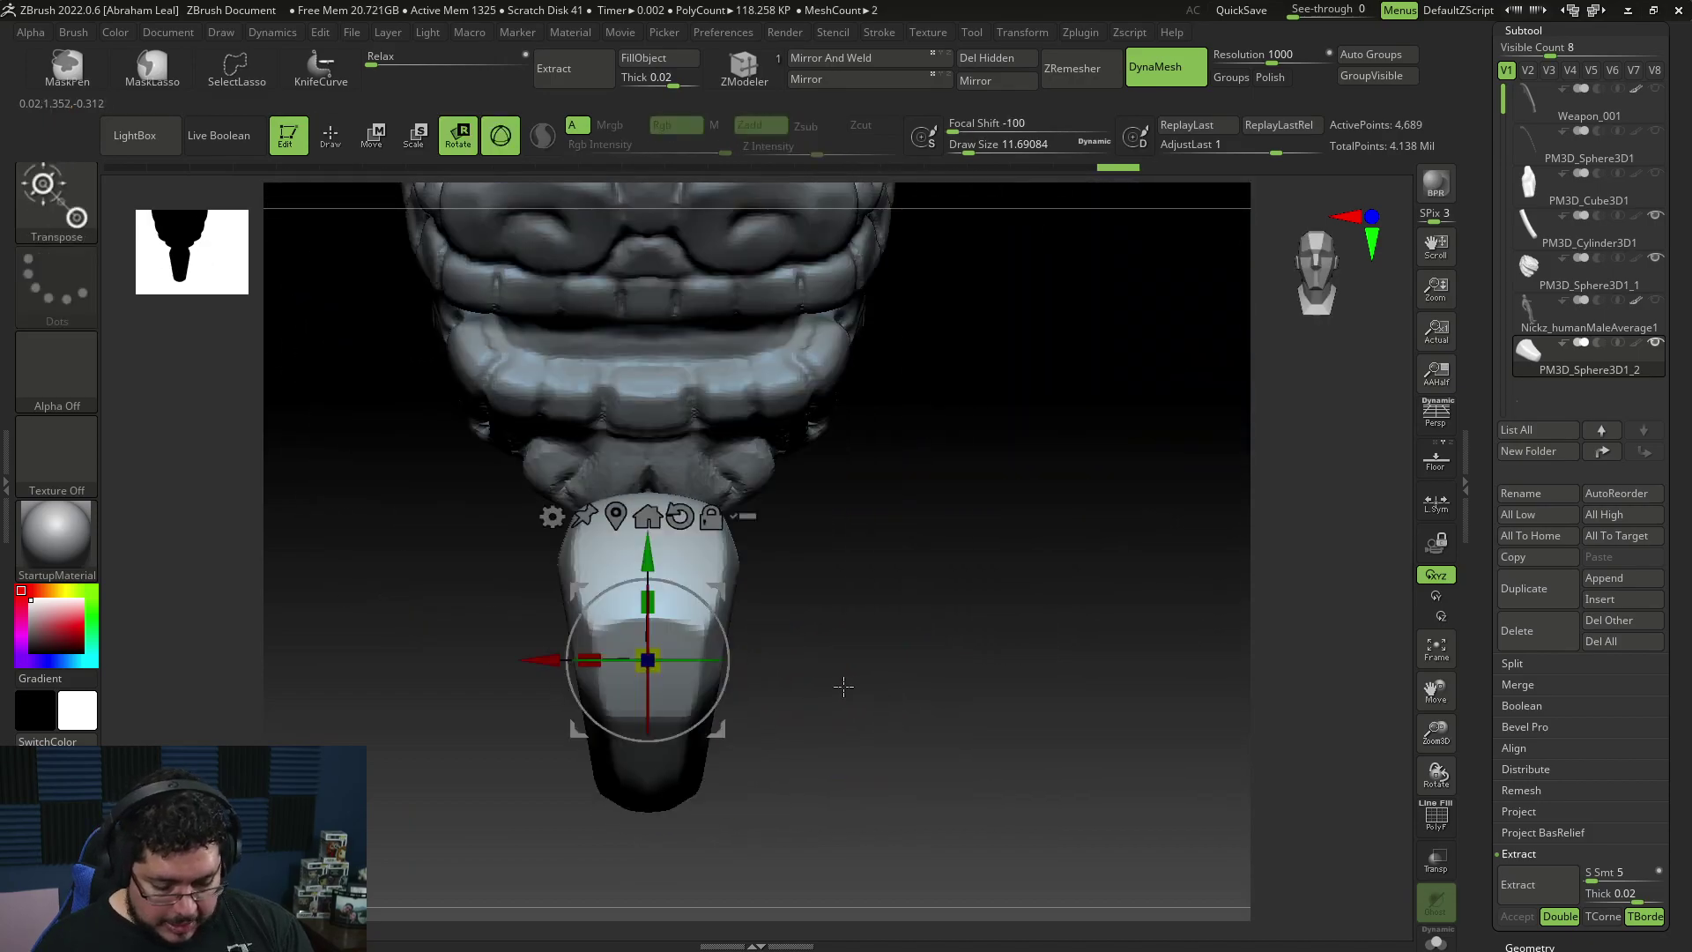
{"action": "left_click_drag", "start_coordinate": [589, 660], "coordinate": [681, 660]}
{"action": "left_click_drag", "start_coordinate": [941, 633], "coordinate": [888, 616], "text": "shift"}
{"action": "left_click_drag", "start_coordinate": [786, 553], "coordinate": [785, 271]}
{"action": "left_click_drag", "start_coordinate": [1083, 474], "coordinate": [1093, 511], "text": "alt"}
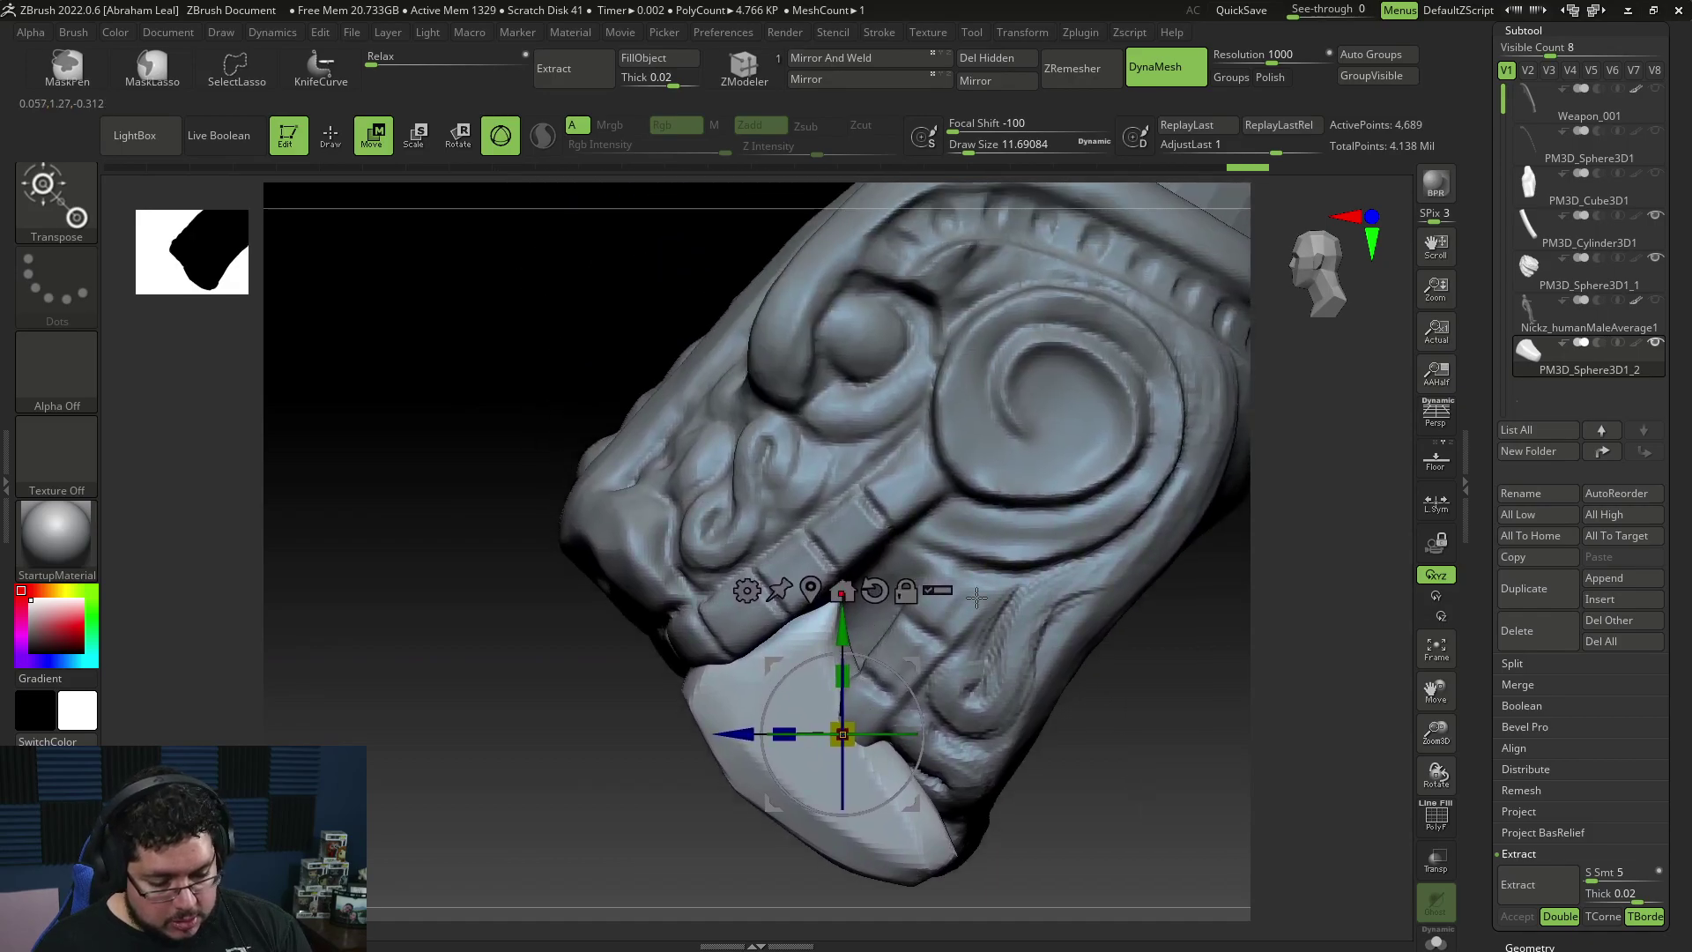
{"action": "left_click_drag", "start_coordinate": [842, 736], "coordinate": [753, 617]}
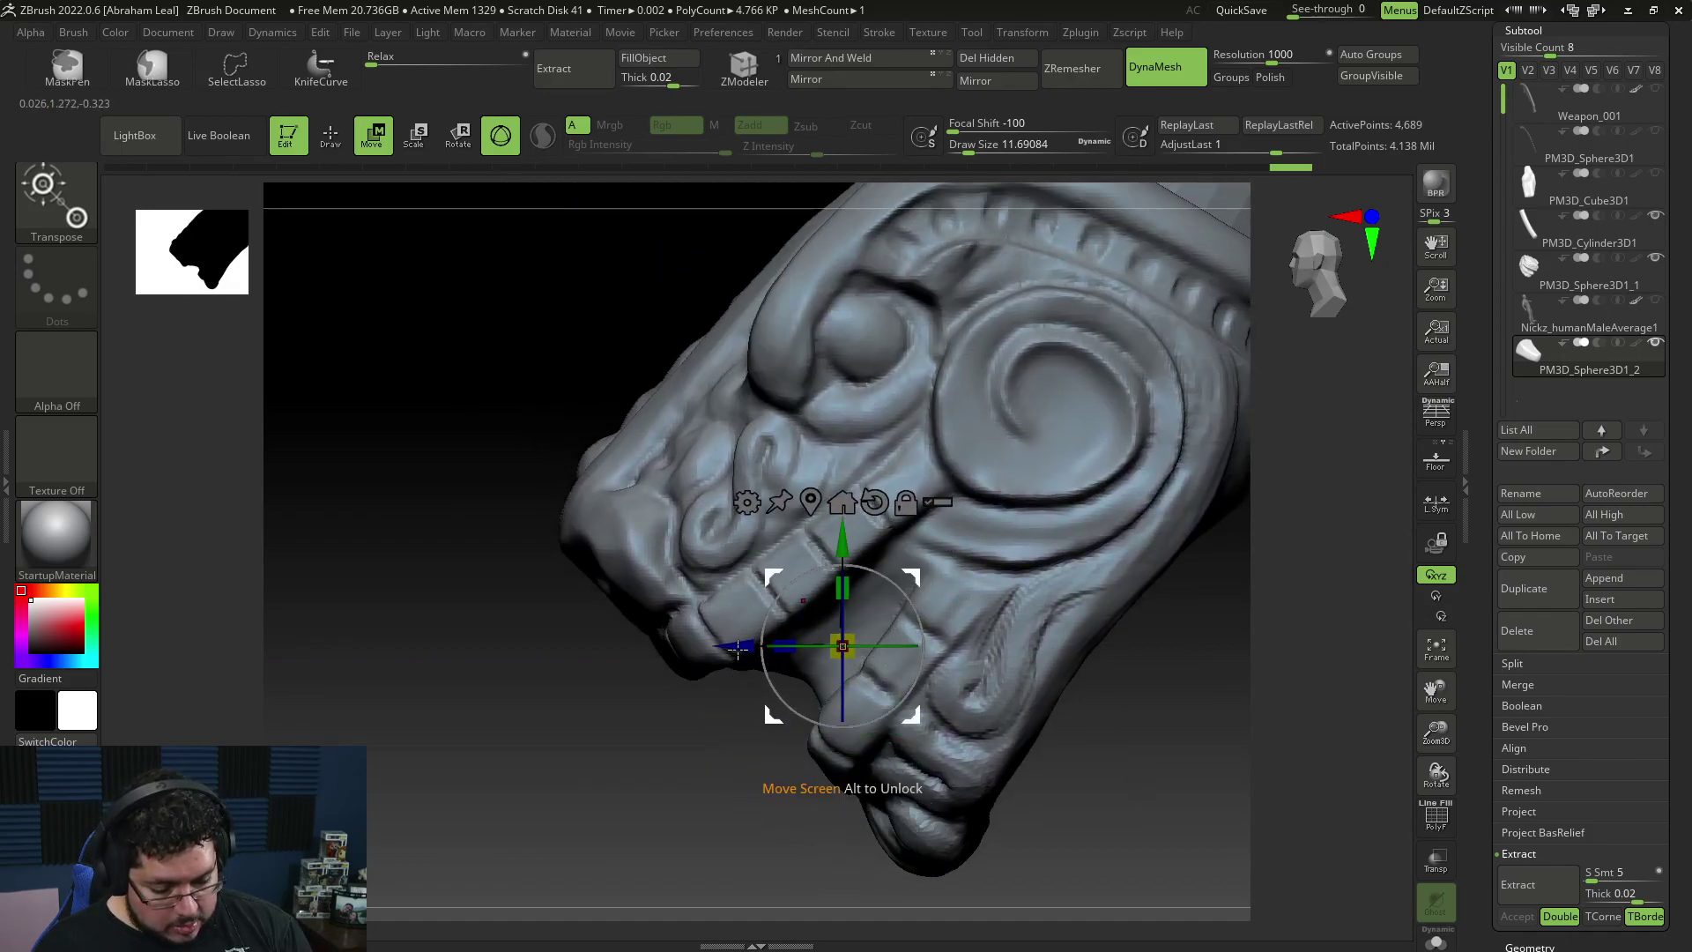
Step: Move the shrunken fang into the mouth opening, toward one side between the upper and lower gums
{"action": "right_click_drag", "start_coordinate": [753, 618], "coordinate": [917, 643]}
{"action": "left_click_drag", "start_coordinate": [760, 660], "coordinate": [839, 645]}
{"action": "right_click_drag", "start_coordinate": [1085, 661], "coordinate": [932, 567]}
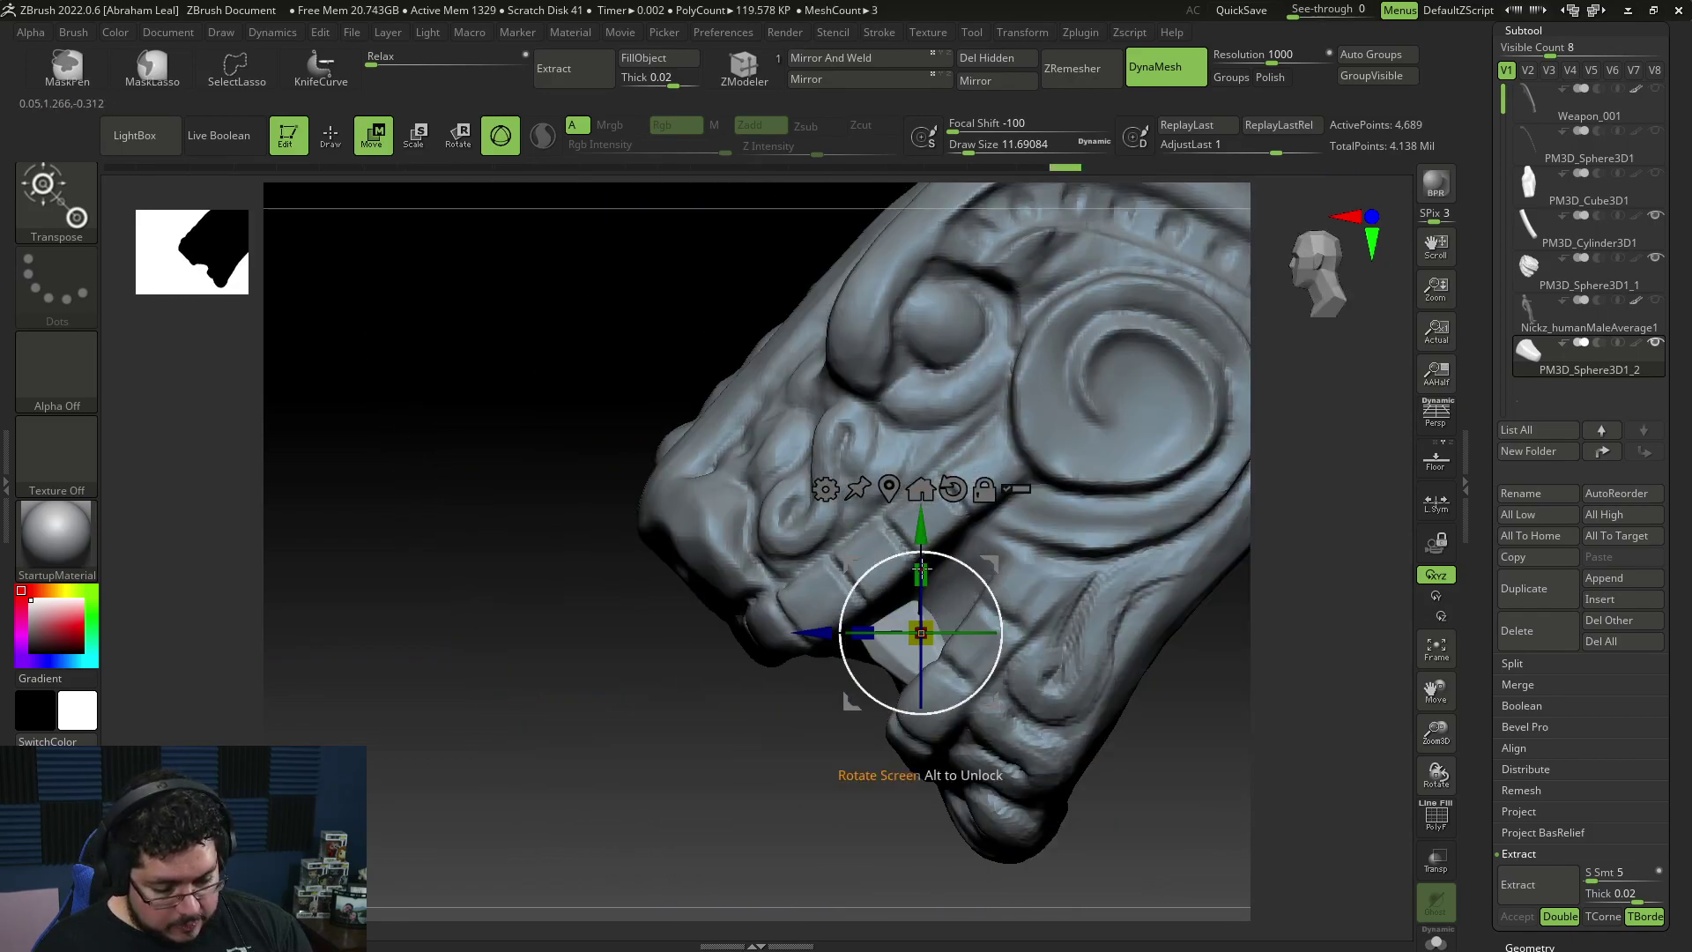
{"action": "left_click_drag", "start_coordinate": [818, 633], "coordinate": [780, 633]}
{"action": "right_click_drag", "start_coordinate": [853, 563], "coordinate": [890, 665]}
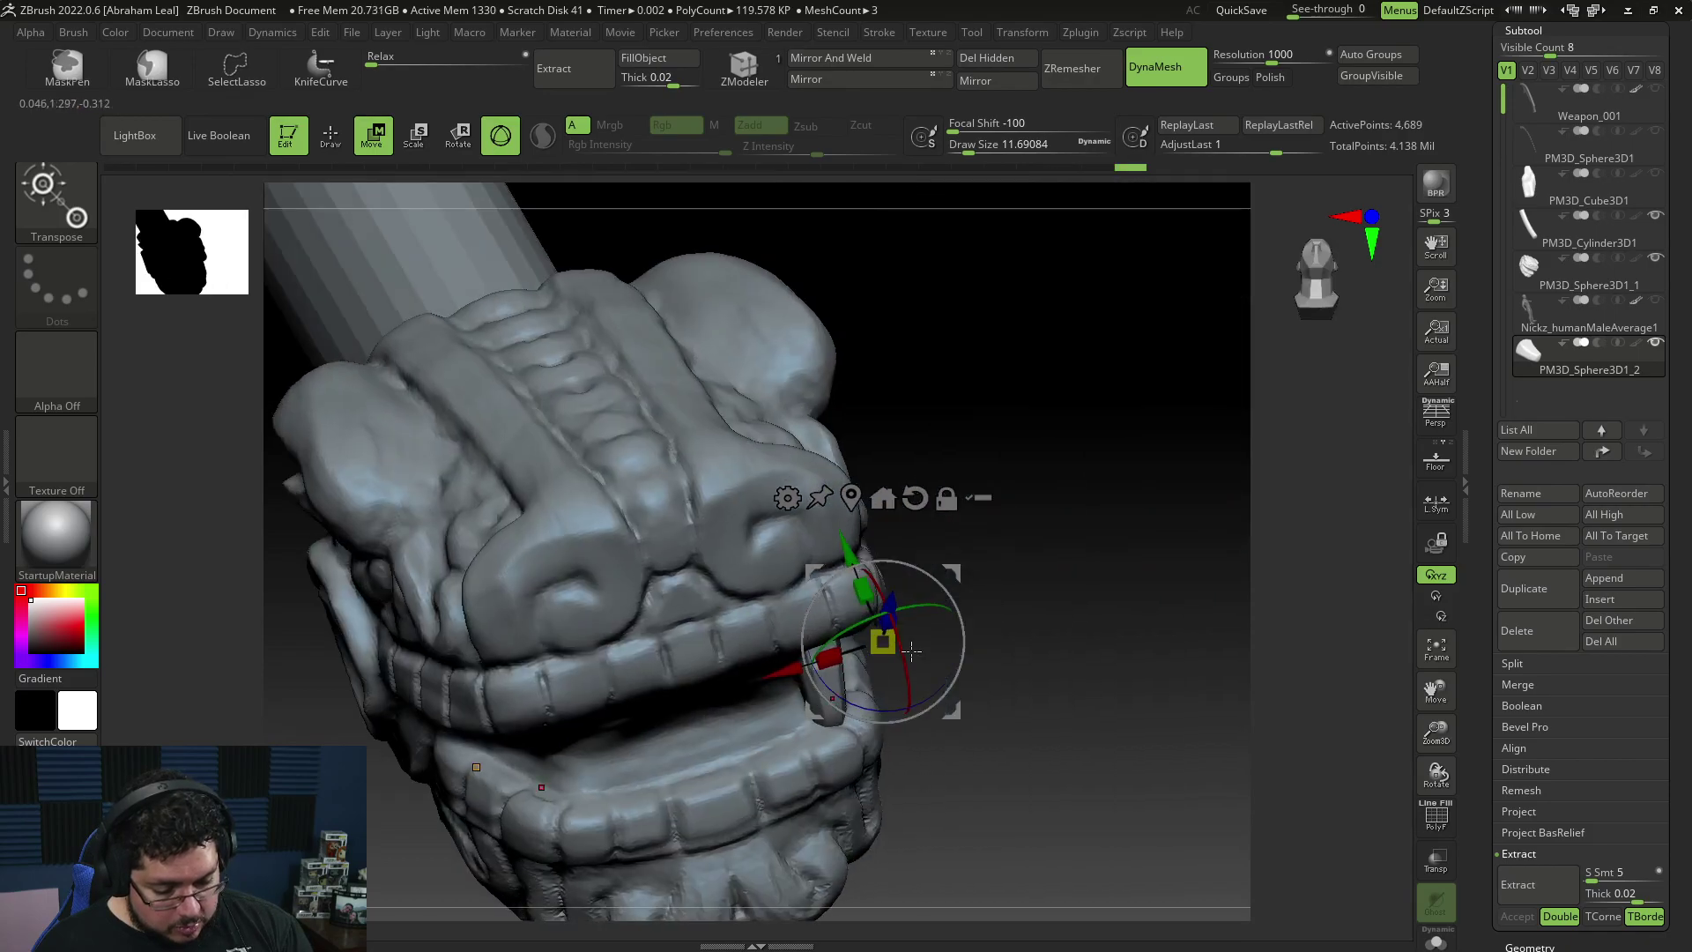
{"action": "left_click_drag", "start_coordinate": [780, 667], "coordinate": [827, 668]}
{"action": "right_click_drag", "start_coordinate": [1058, 589], "coordinate": [1065, 556]}
Step: Adjust the fang's placement so it hangs beneath the front side of the upper gum
{"action": "left_click_drag", "start_coordinate": [820, 632], "coordinate": [723, 677]}
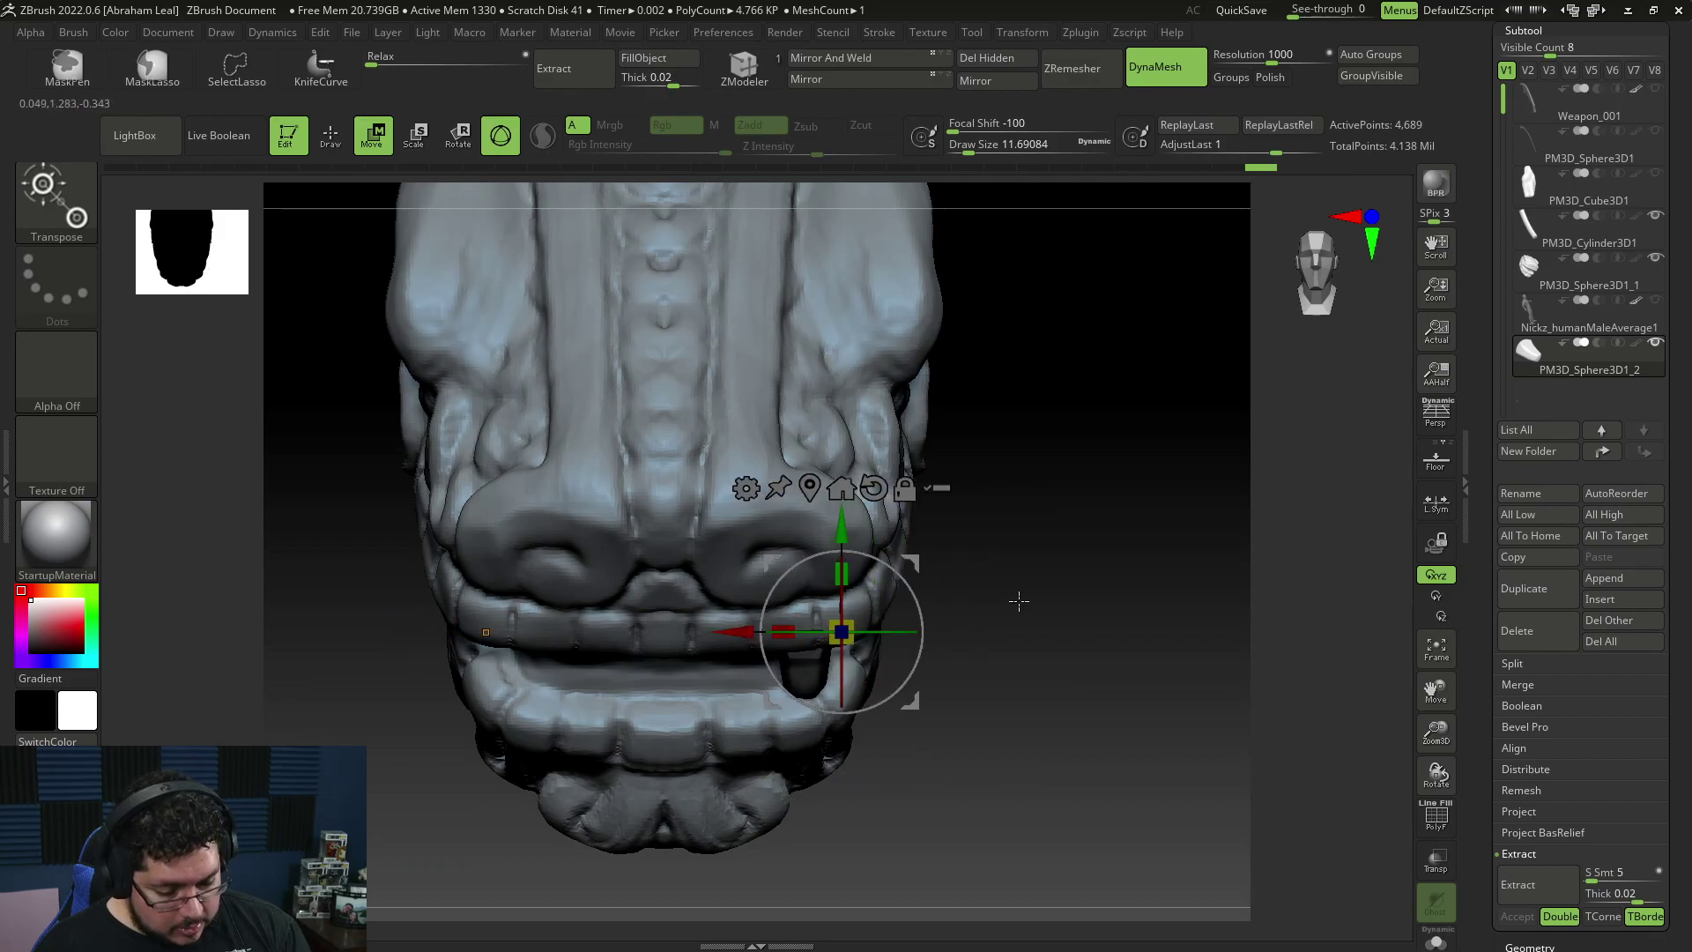
{"action": "right_click_drag", "start_coordinate": [1005, 600], "coordinate": [925, 594]}
{"action": "left_click_drag", "start_coordinate": [804, 501], "coordinate": [805, 551]}
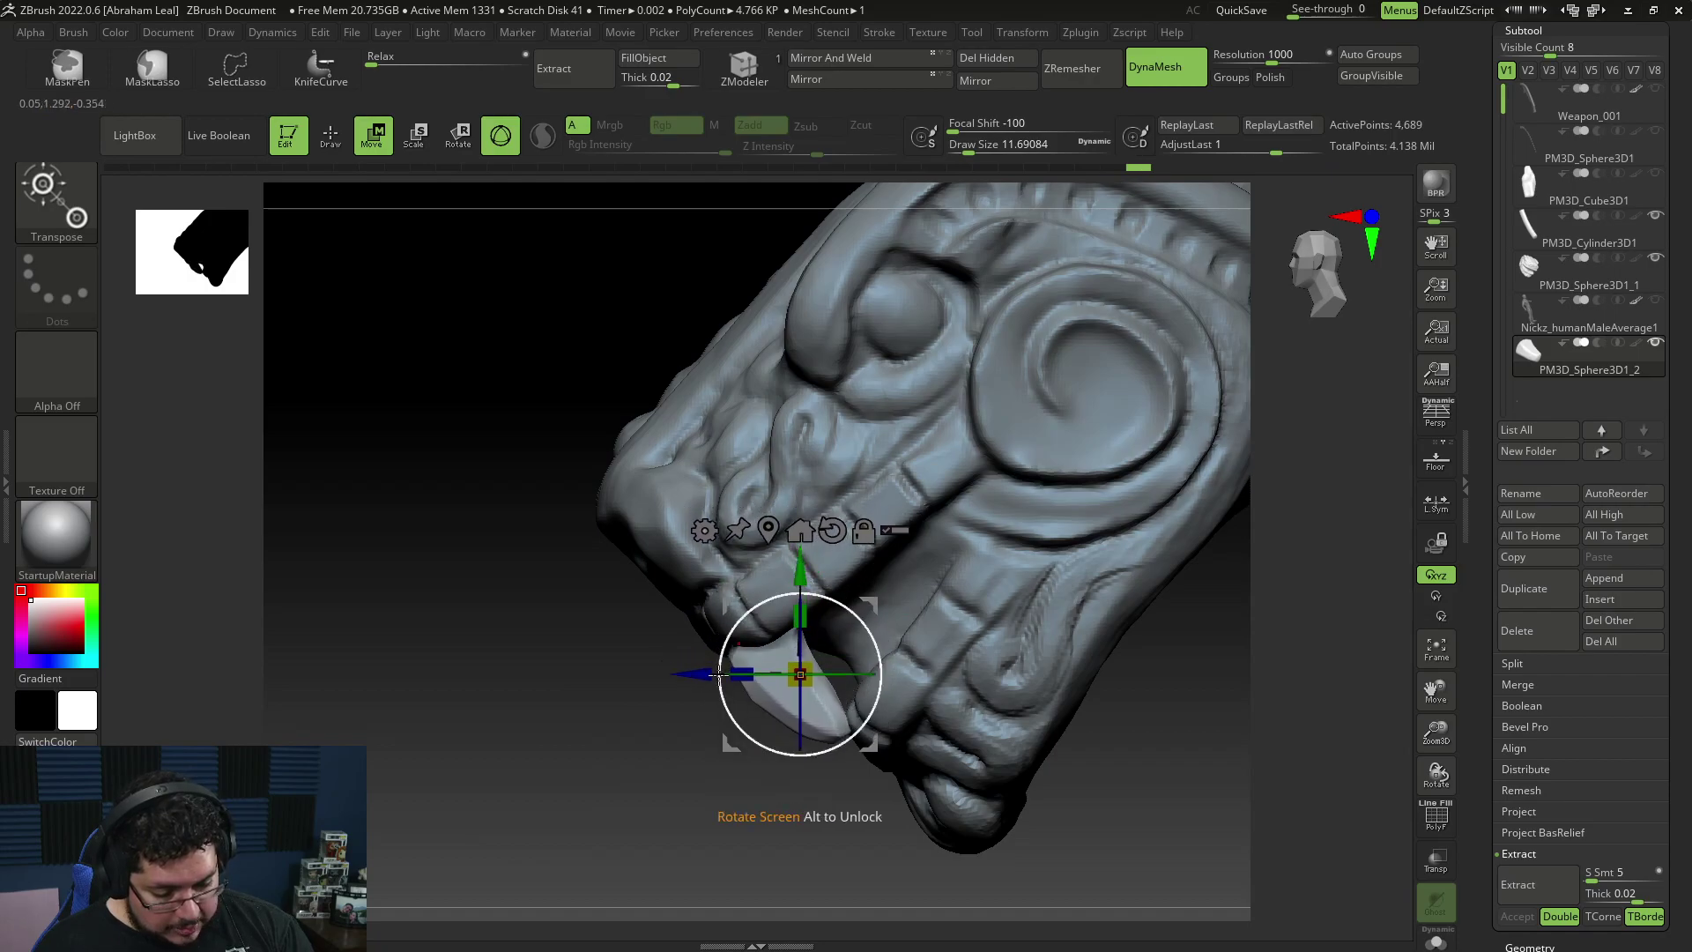
{"action": "left_click_drag", "start_coordinate": [710, 676], "coordinate": [721, 677]}
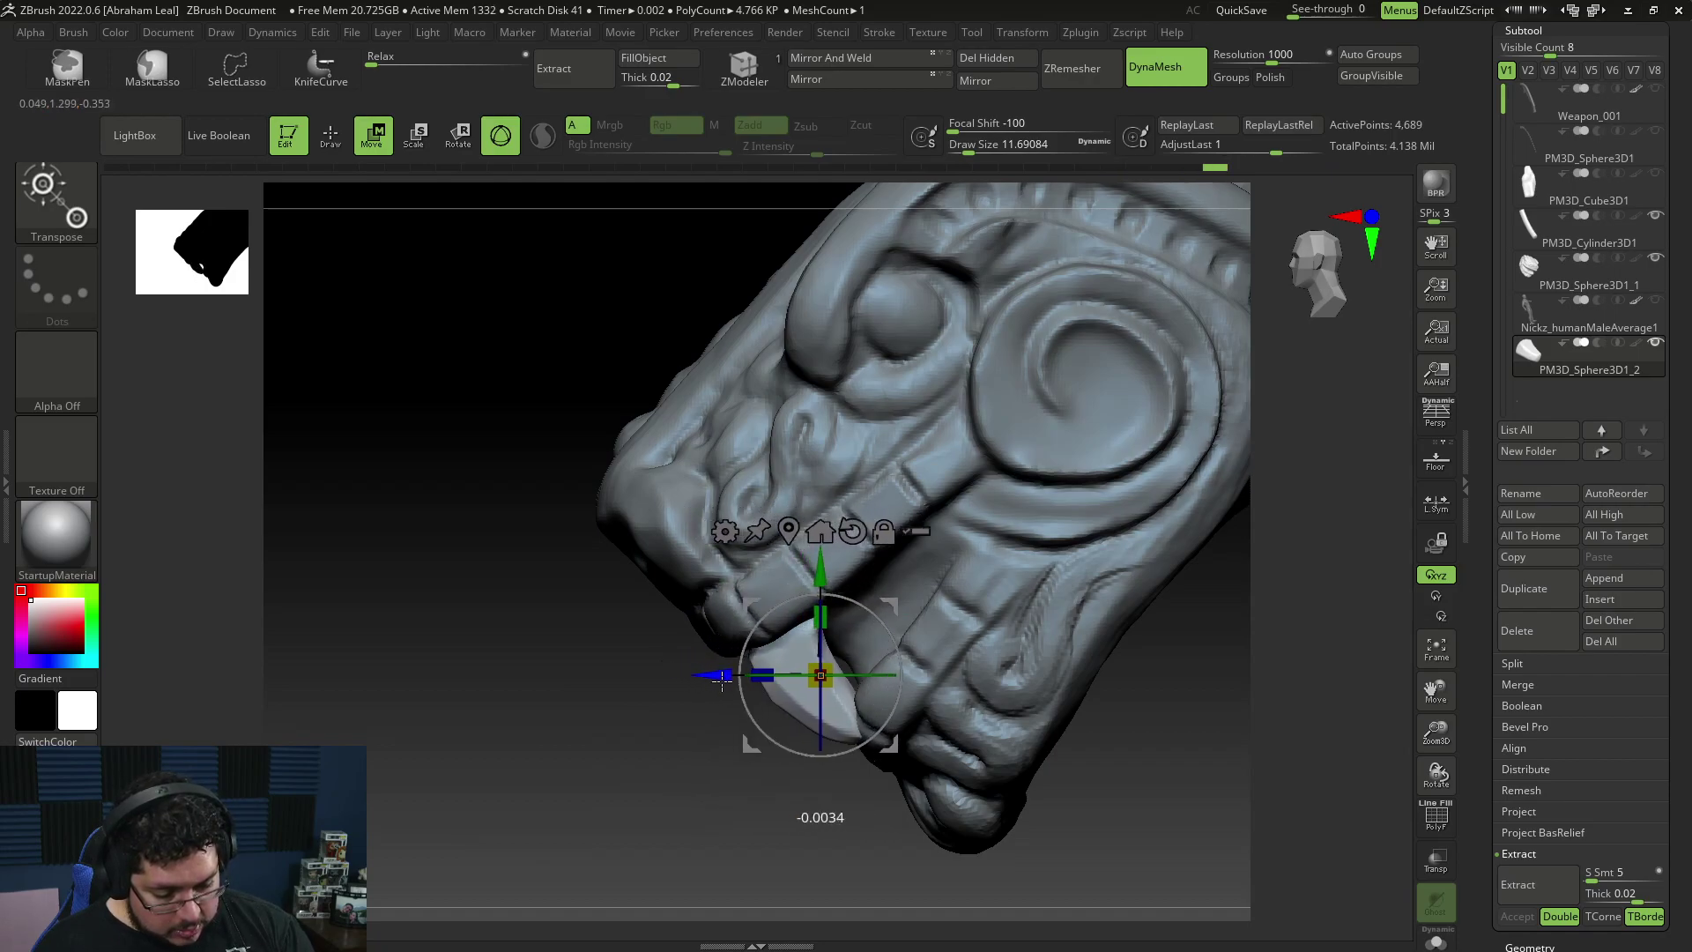
{"action": "key", "text": "q"}
{"action": "mouse_move", "coordinate": [775, 737]}
{"action": "right_mouse_down"}
{"action": "mouse_move", "coordinate": [888, 748]}
{"action": "mouse_move", "coordinate": [921, 730]}
{"action": "right_mouse_up"}
{"action": "key", "text": "w"}
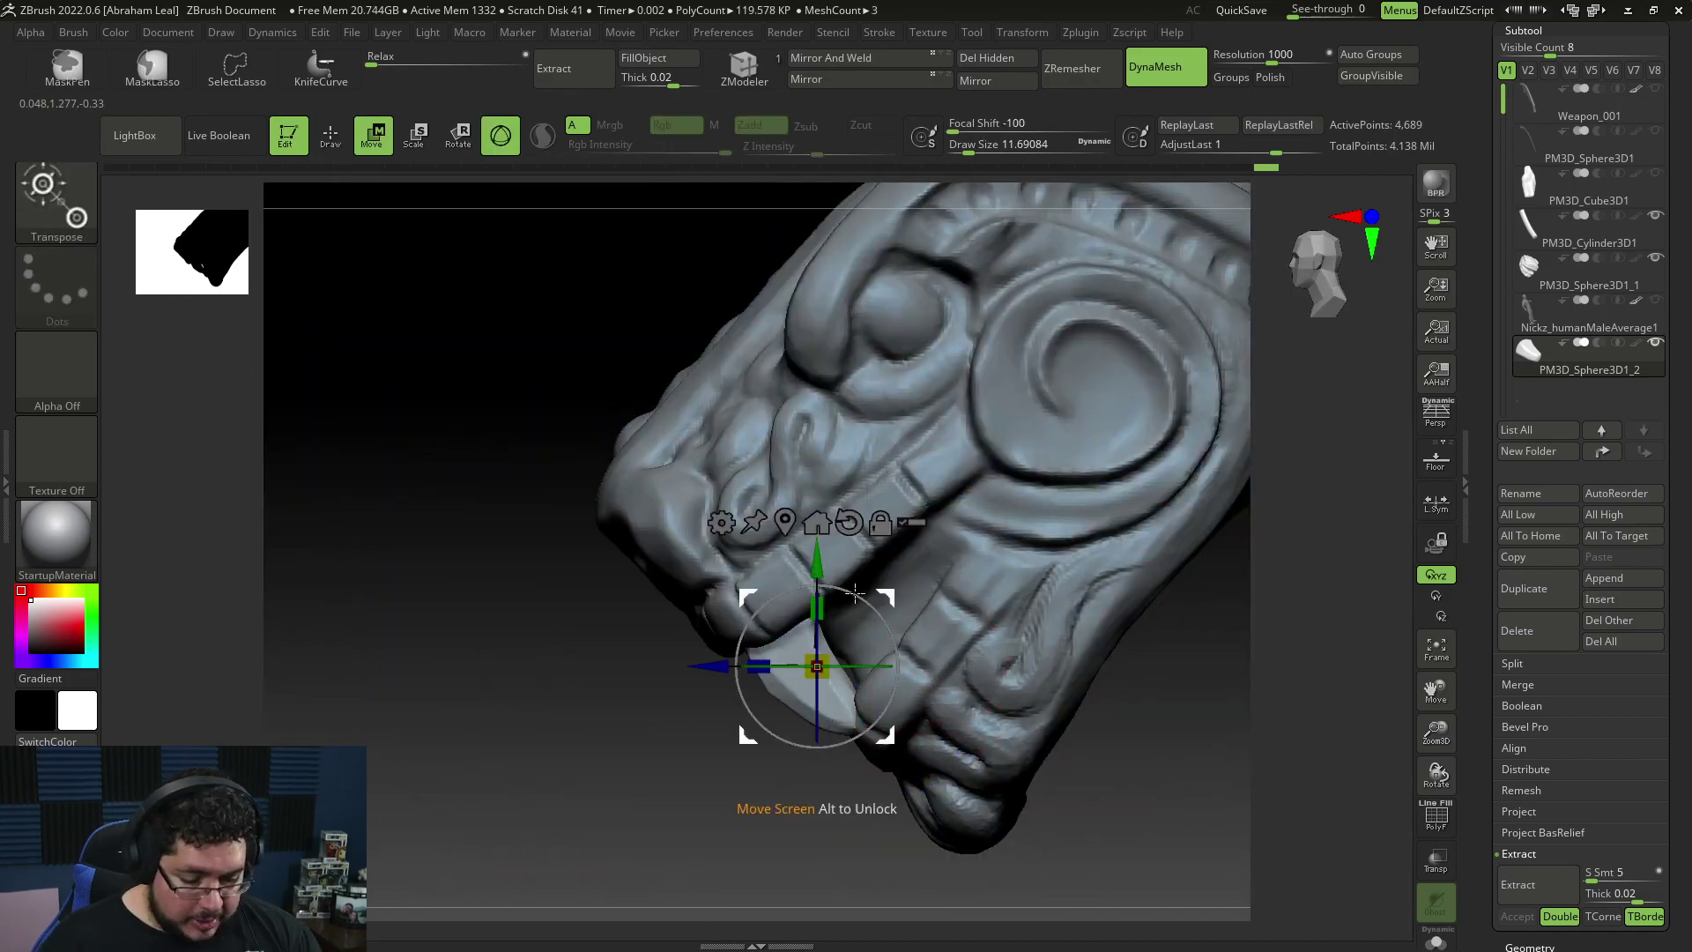
Step: Duplicate the fang within its subtool and fit a smaller copy behind the first one under the upper gum
{"action": "left_click_drag", "start_coordinate": [721, 666], "coordinate": [786, 666], "text": "ctrl"}
{"action": "left_click_drag", "start_coordinate": [873, 521], "coordinate": [876, 507]}
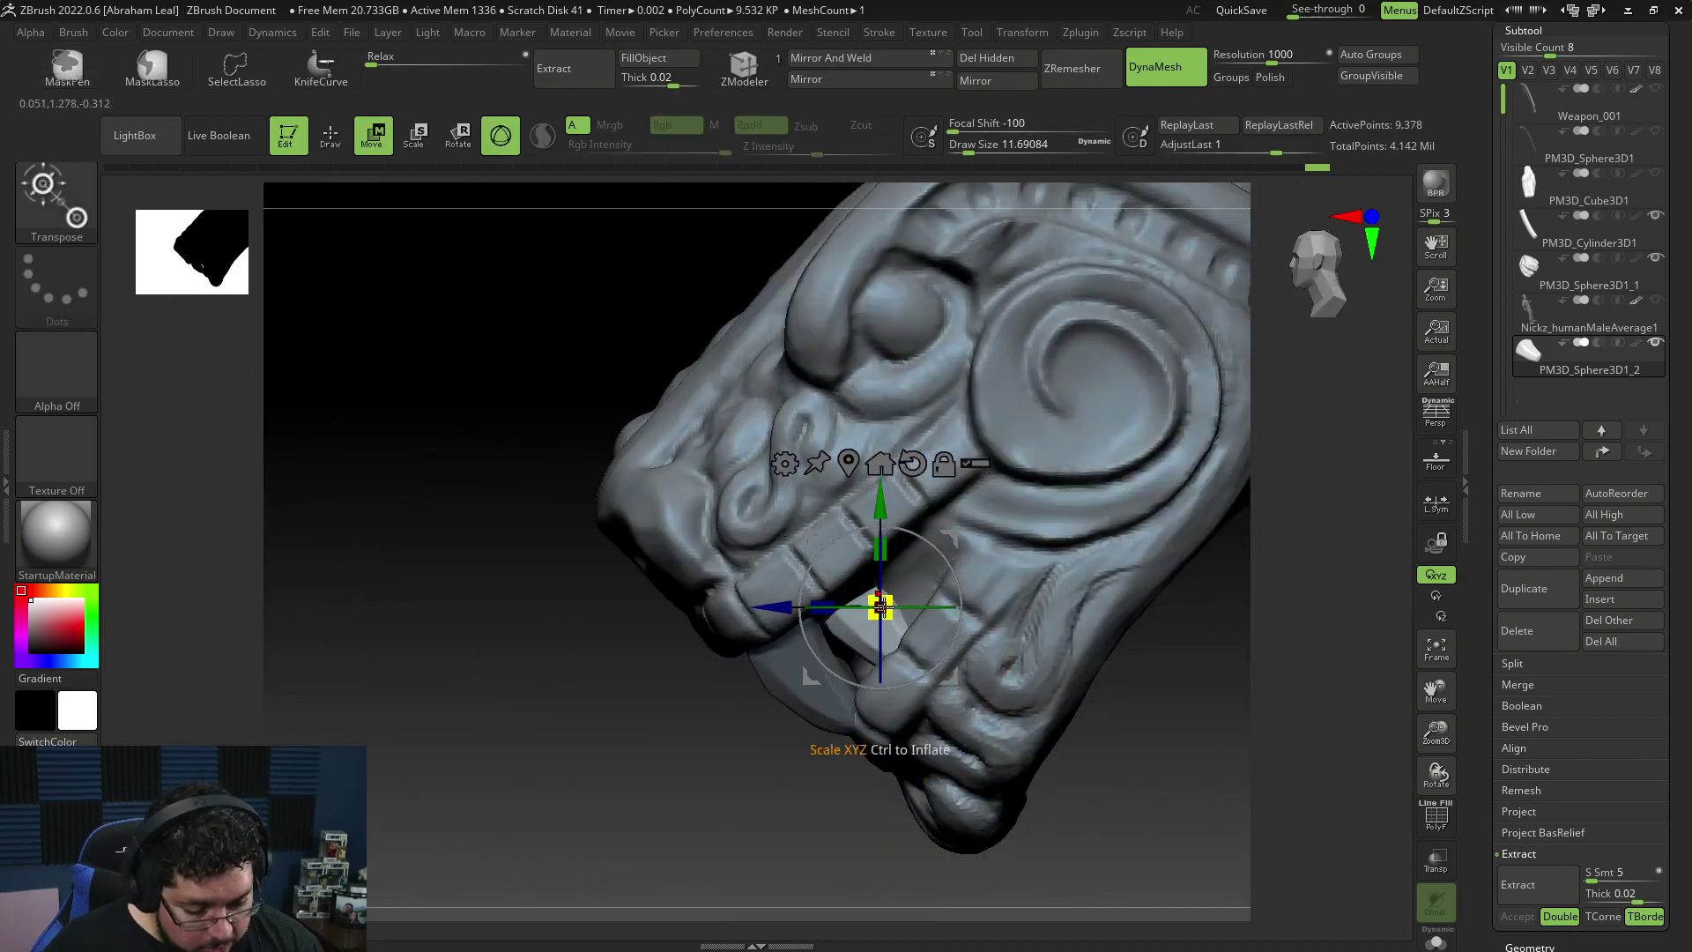
{"action": "right_click_drag", "start_coordinate": [772, 609], "coordinate": [792, 638]}
{"action": "left_click_drag", "start_coordinate": [800, 633], "coordinate": [803, 632]}
{"action": "right_click_drag", "start_coordinate": [803, 633], "coordinate": [918, 530]}
{"action": "right_click_drag", "start_coordinate": [759, 744], "coordinate": [811, 696], "text": "shift"}
{"action": "left_click_drag", "start_coordinate": [903, 487], "coordinate": [903, 463]}
{"action": "left_click_drag", "start_coordinate": [802, 569], "coordinate": [788, 569]}
{"action": "left_click_drag", "start_coordinate": [884, 460], "coordinate": [873, 470]}
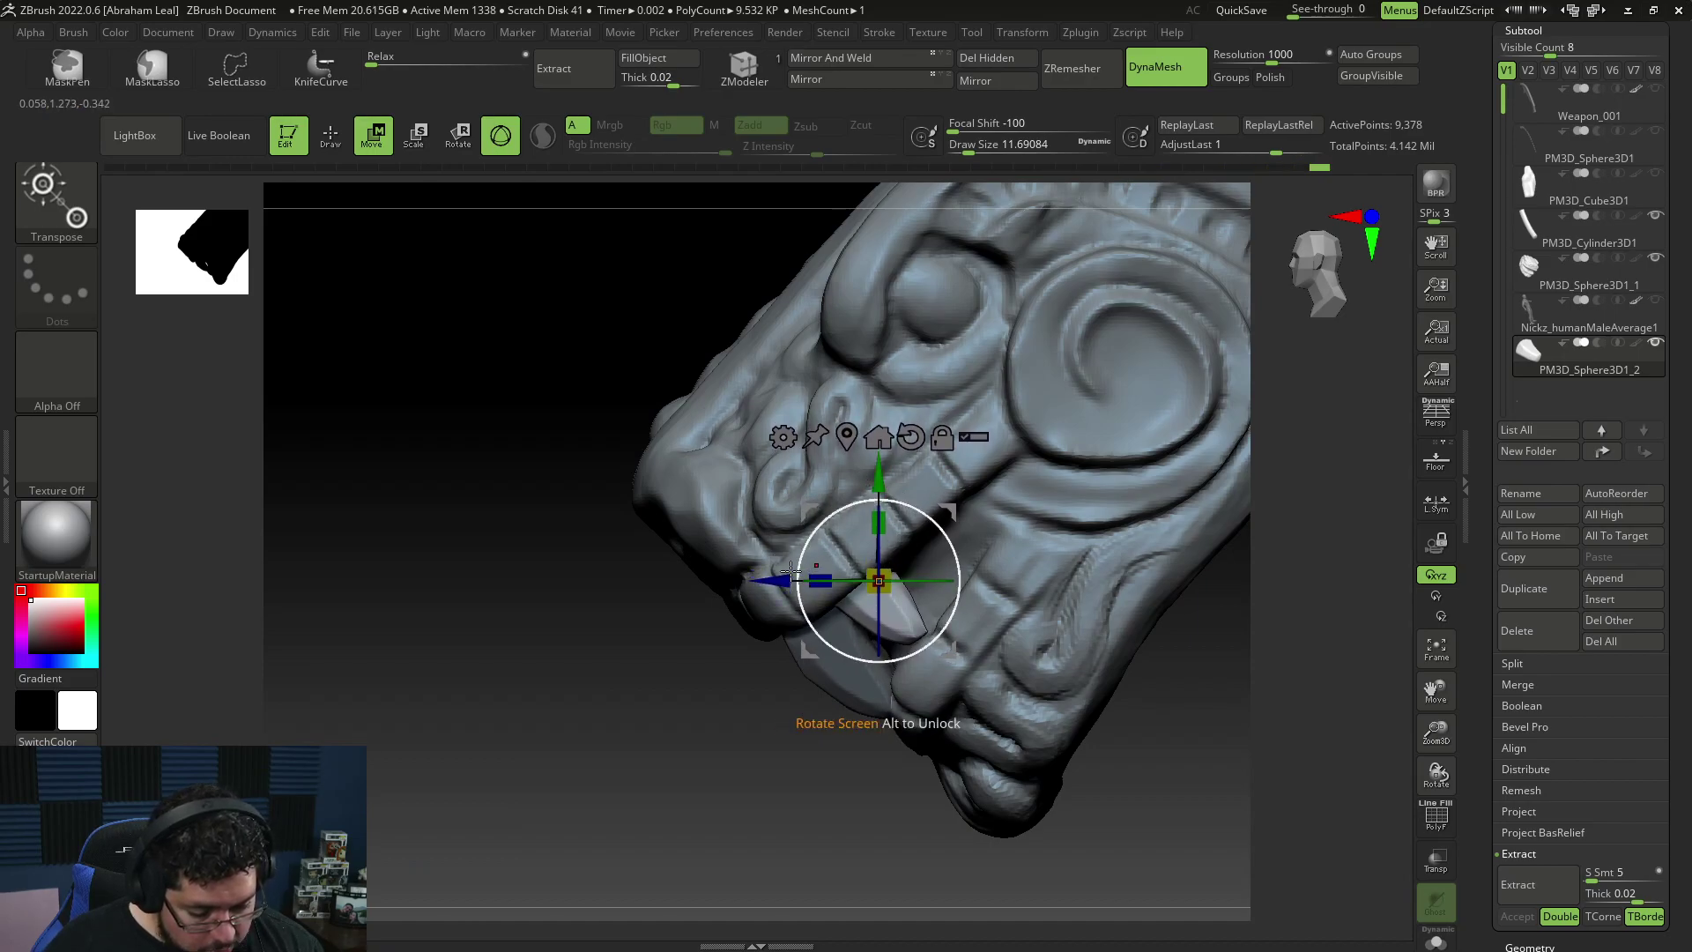
Step: Duplicate the fang again, rotate the copy, and position it on the lower jaw behind the two upper fangs
{"action": "left_click_drag", "start_coordinate": [772, 584], "coordinate": [851, 582]}
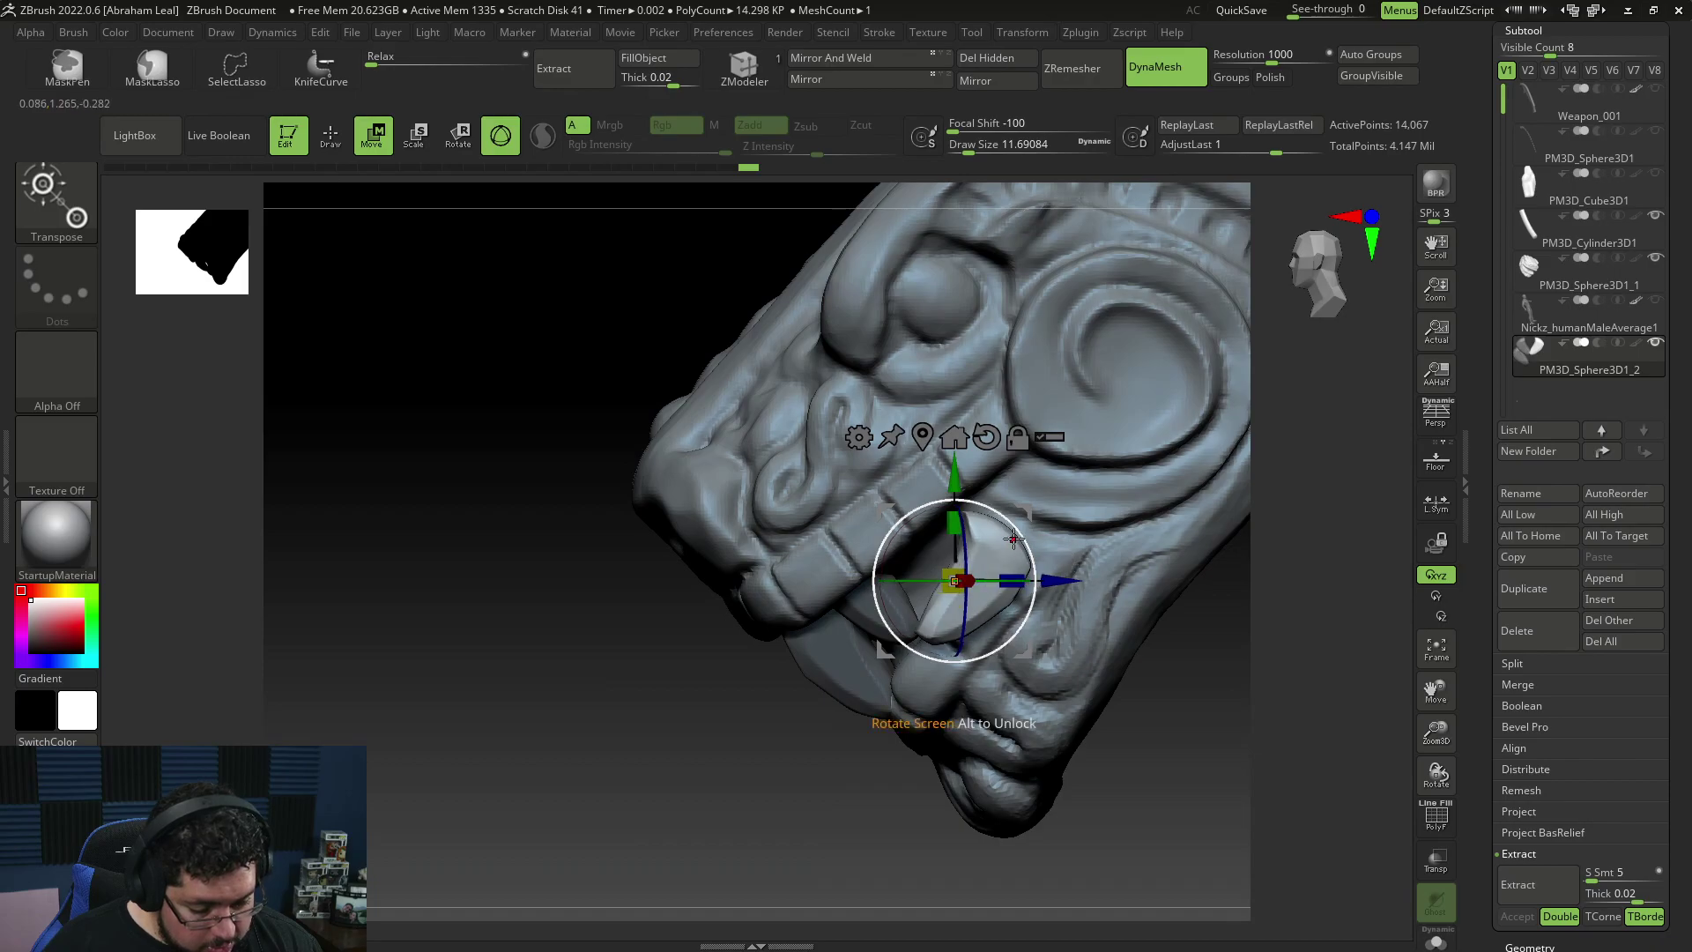
{"action": "left_click_drag", "start_coordinate": [1005, 677], "coordinate": [934, 624]}
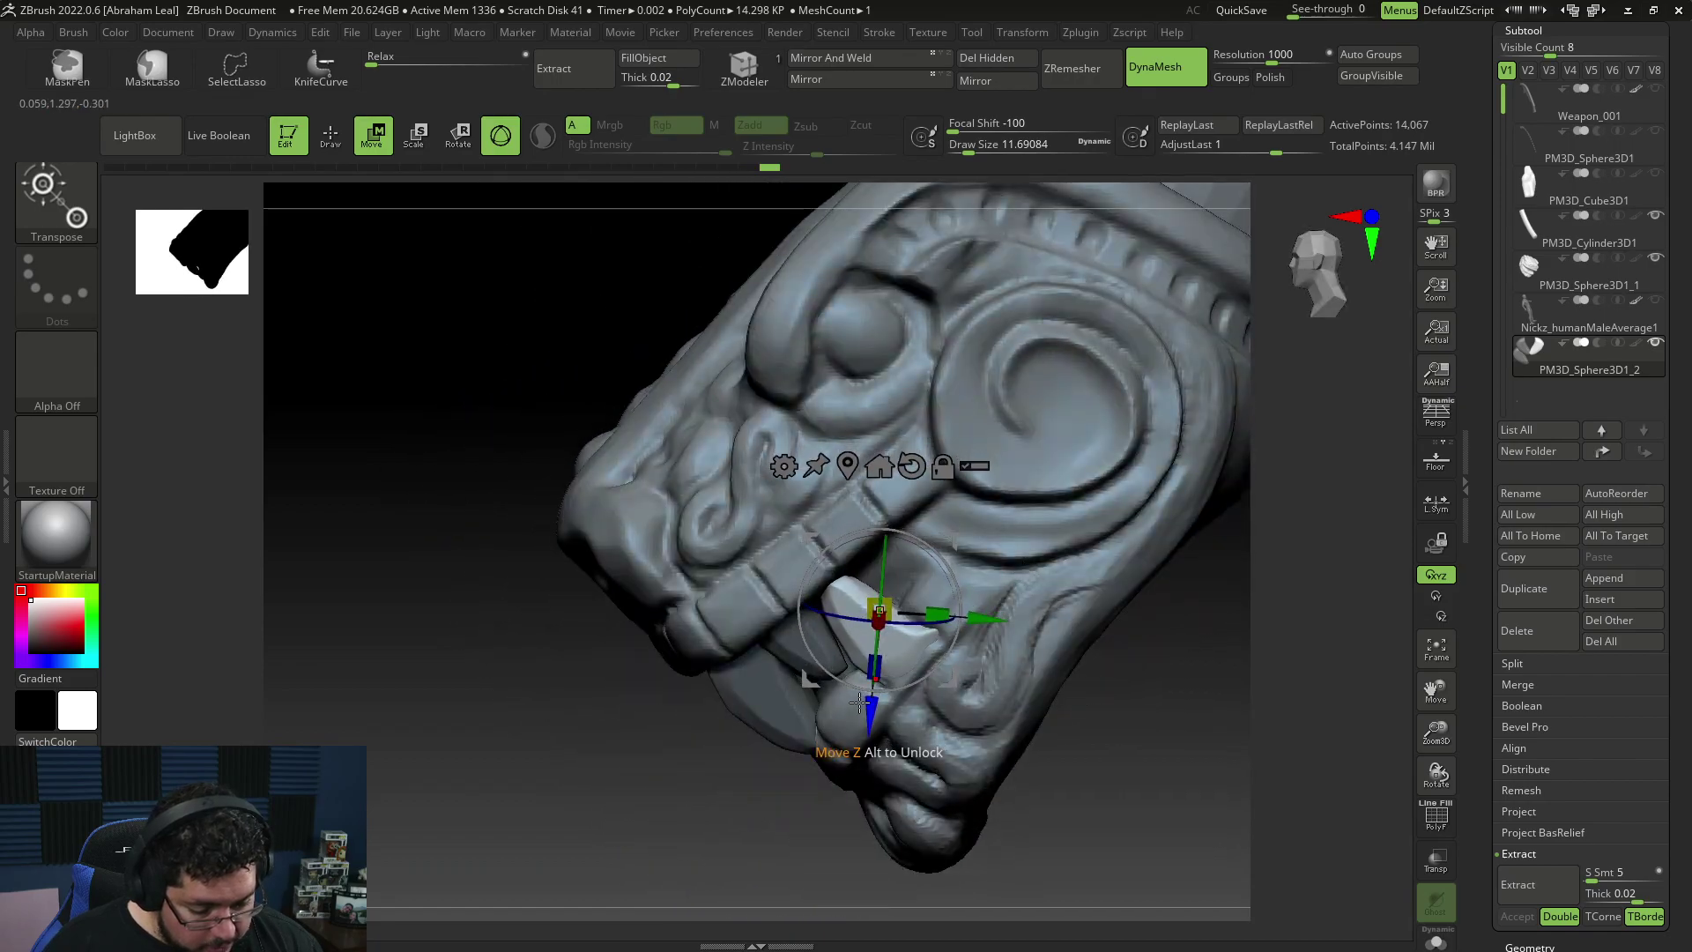
{"action": "left_click_drag", "start_coordinate": [872, 714], "coordinate": [974, 625]}
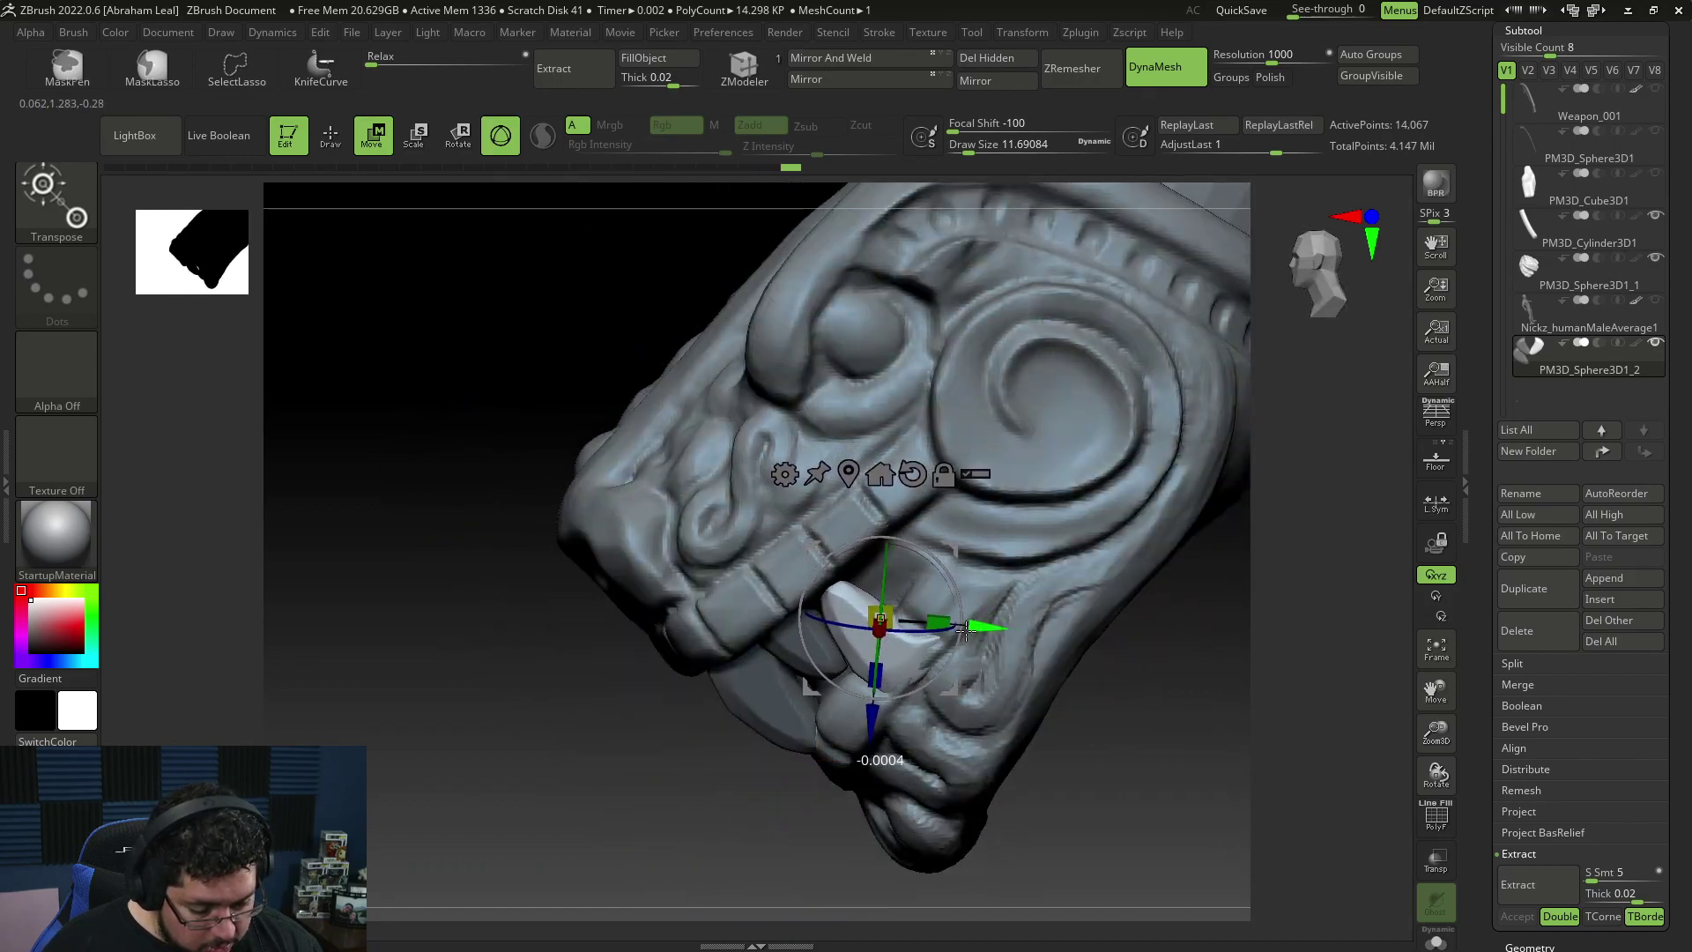
Step: Duplicate the lower fang toward the back of the mouth and rotate the copy by 180 degrees
{"action": "left_click_drag", "start_coordinate": [790, 876], "coordinate": [961, 868]}
{"action": "left_click_drag", "start_coordinate": [959, 567], "coordinate": [948, 575]}
{"action": "left_click_drag", "start_coordinate": [1207, 617], "coordinate": [1049, 639]}
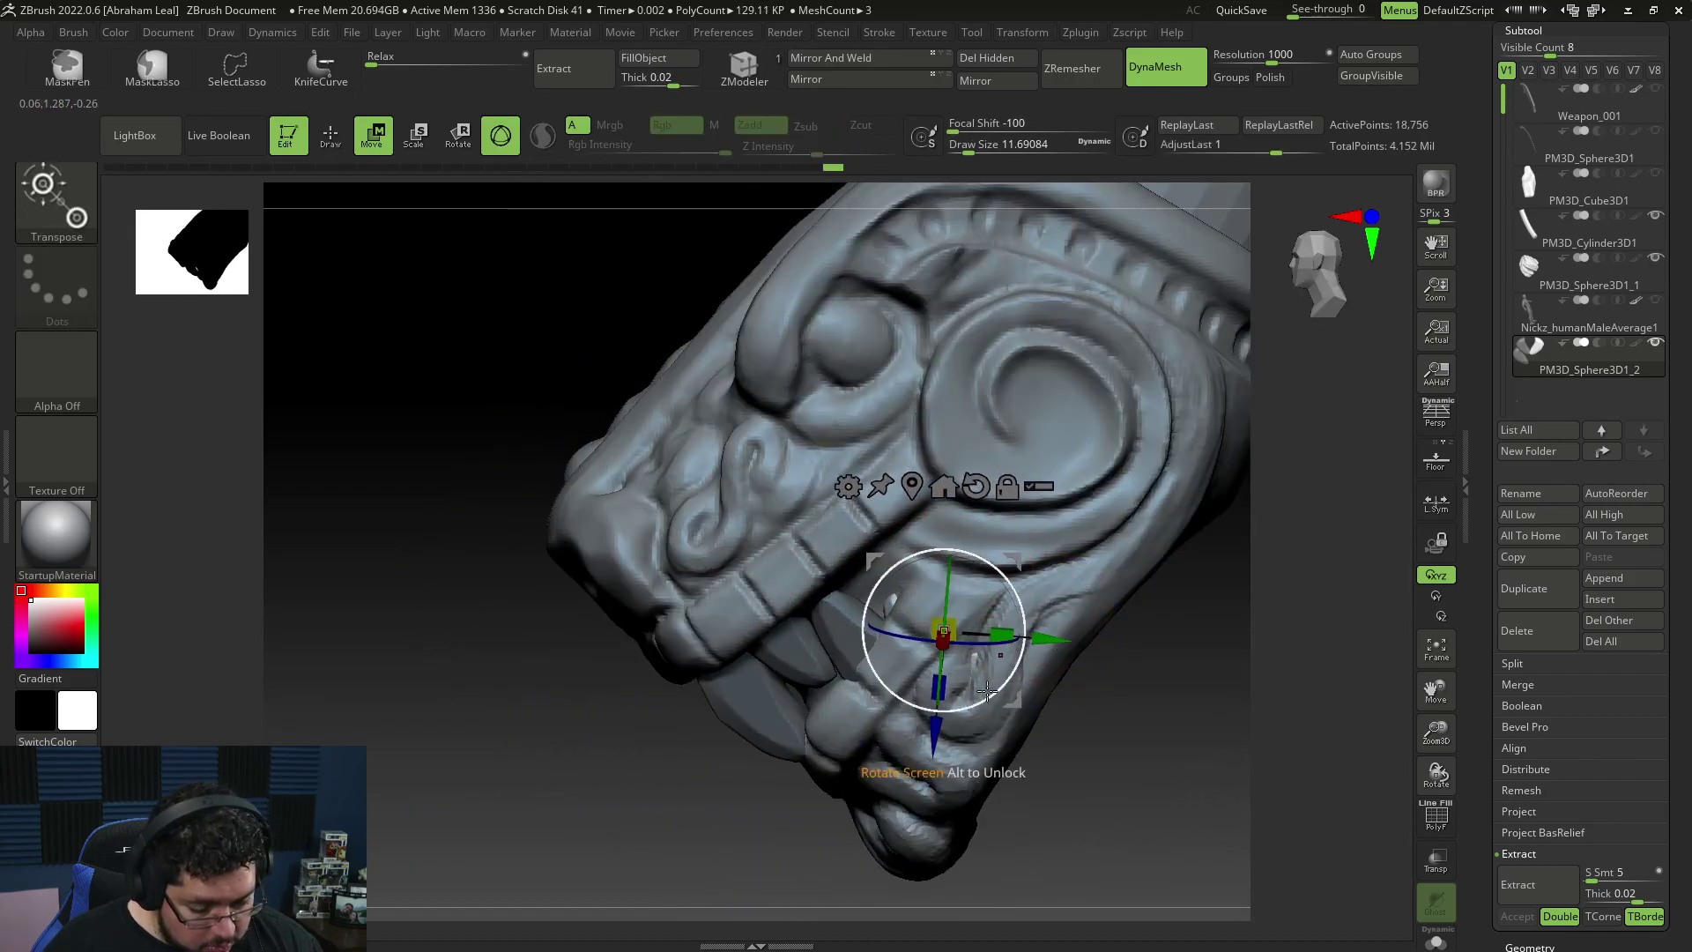
{"action": "left_click_drag", "start_coordinate": [1058, 578], "coordinate": [1018, 574]}
{"action": "left_click_drag", "start_coordinate": [1192, 558], "coordinate": [1260, 515]}
{"action": "left_click_drag", "start_coordinate": [1033, 567], "coordinate": [1107, 565]}
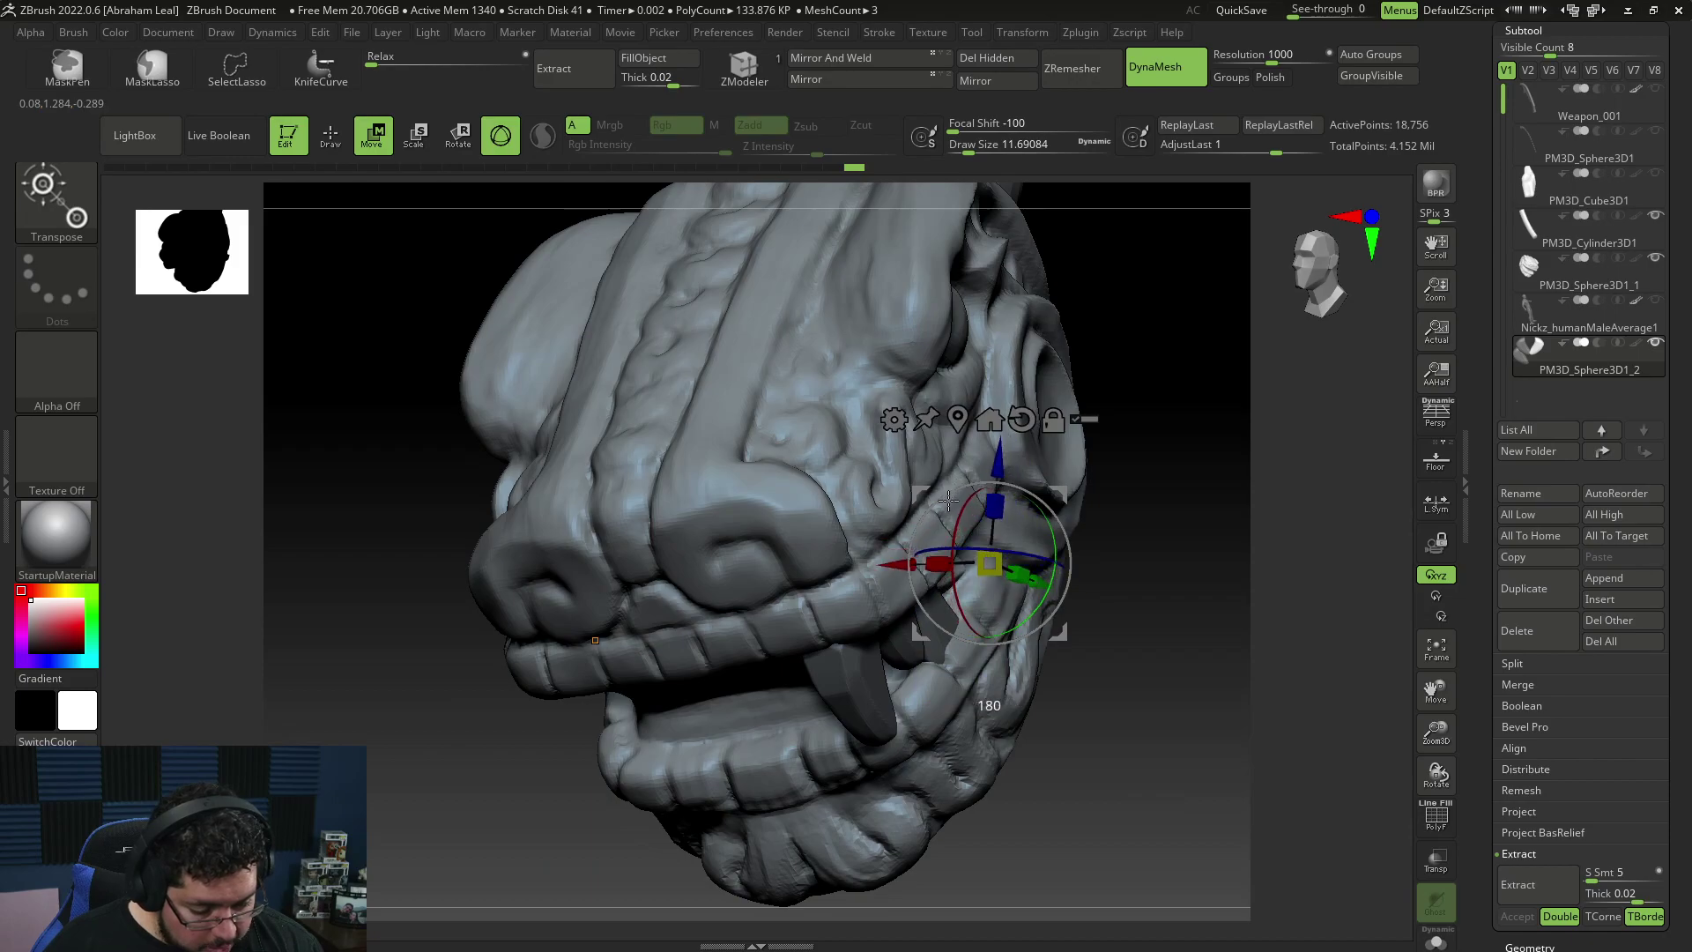
{"action": "left_click_drag", "start_coordinate": [1135, 527], "coordinate": [1047, 495]}
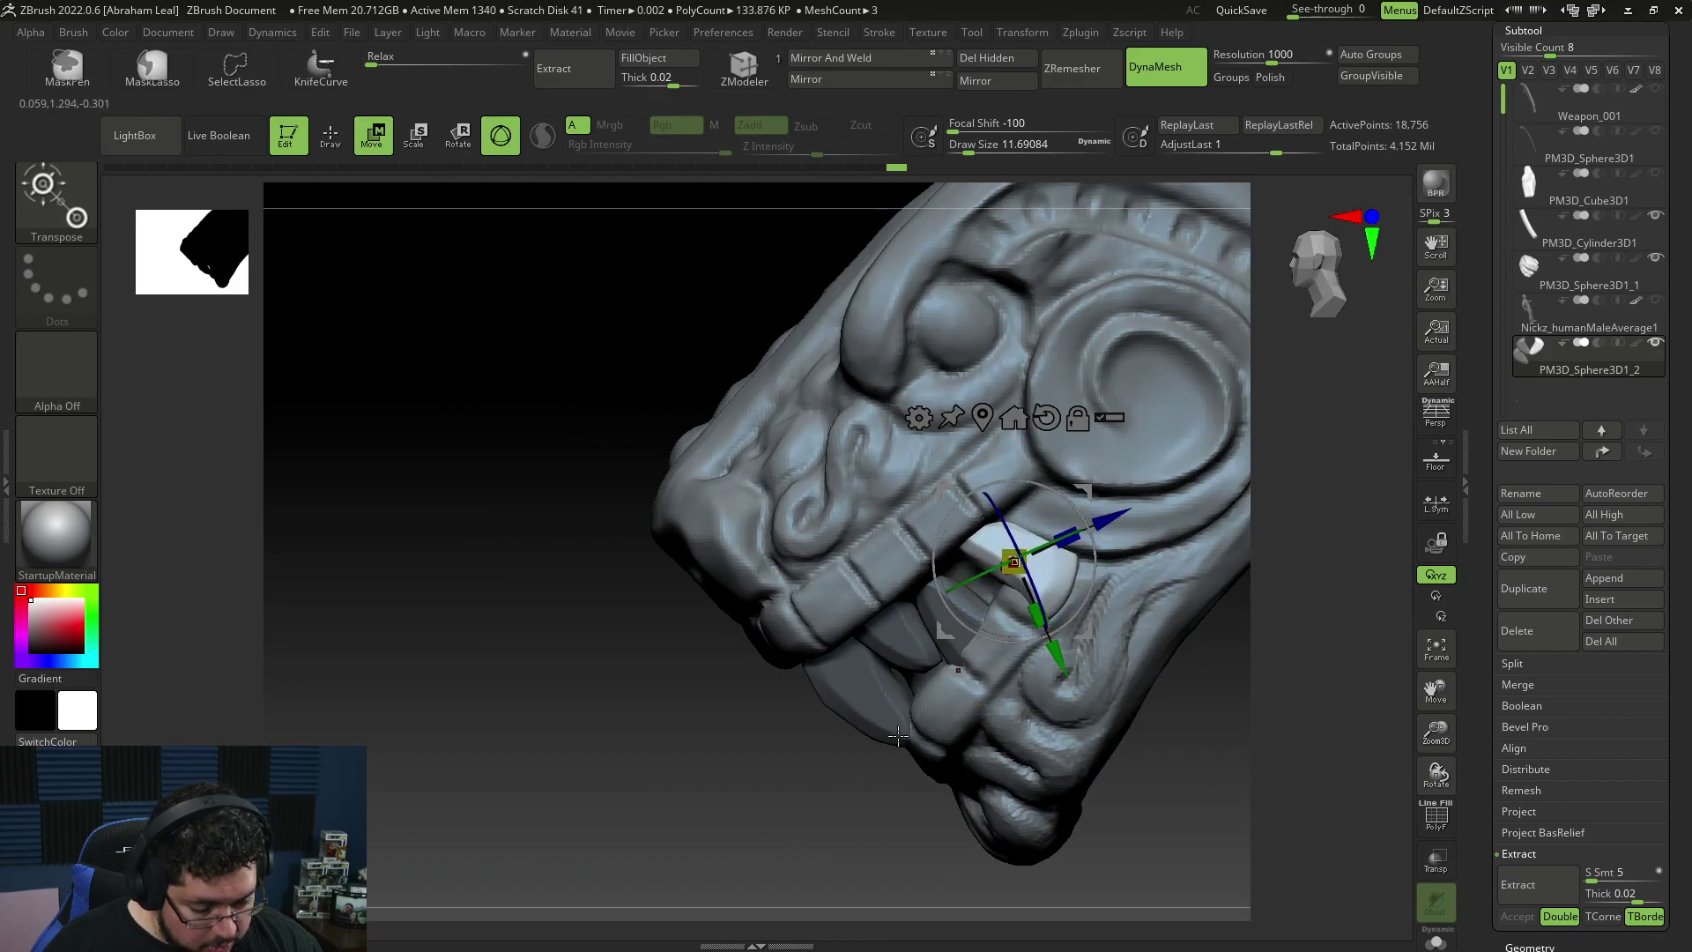
Step: Rotate the rearmost fang to follow the slope of the upper jaw and shift it into the mouth
{"action": "right_click_drag", "start_coordinate": [918, 714], "coordinate": [1093, 584]}
{"action": "mouse_move", "coordinate": [1093, 583]}
{"action": "left_mouse_down"}
{"action": "mouse_move", "coordinate": [1134, 606]}
{"action": "mouse_move", "coordinate": [1074, 561]}
{"action": "left_mouse_up"}
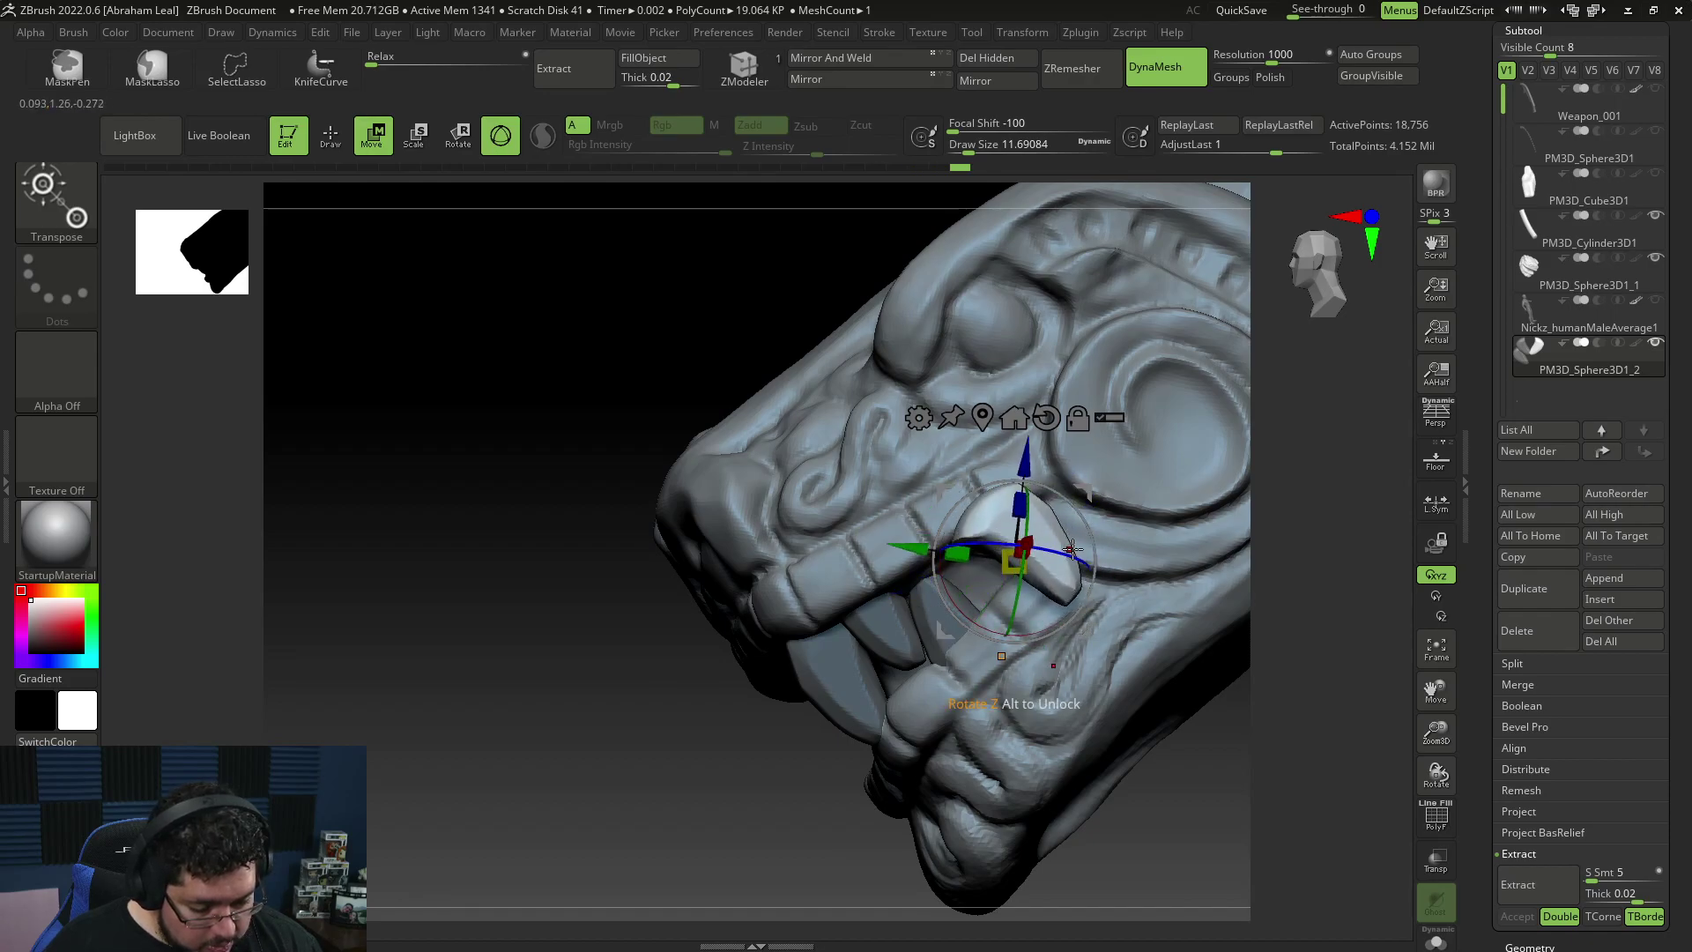
{"action": "left_click_drag", "start_coordinate": [767, 839], "coordinate": [872, 780]}
{"action": "left_click_drag", "start_coordinate": [931, 616], "coordinate": [918, 622]}
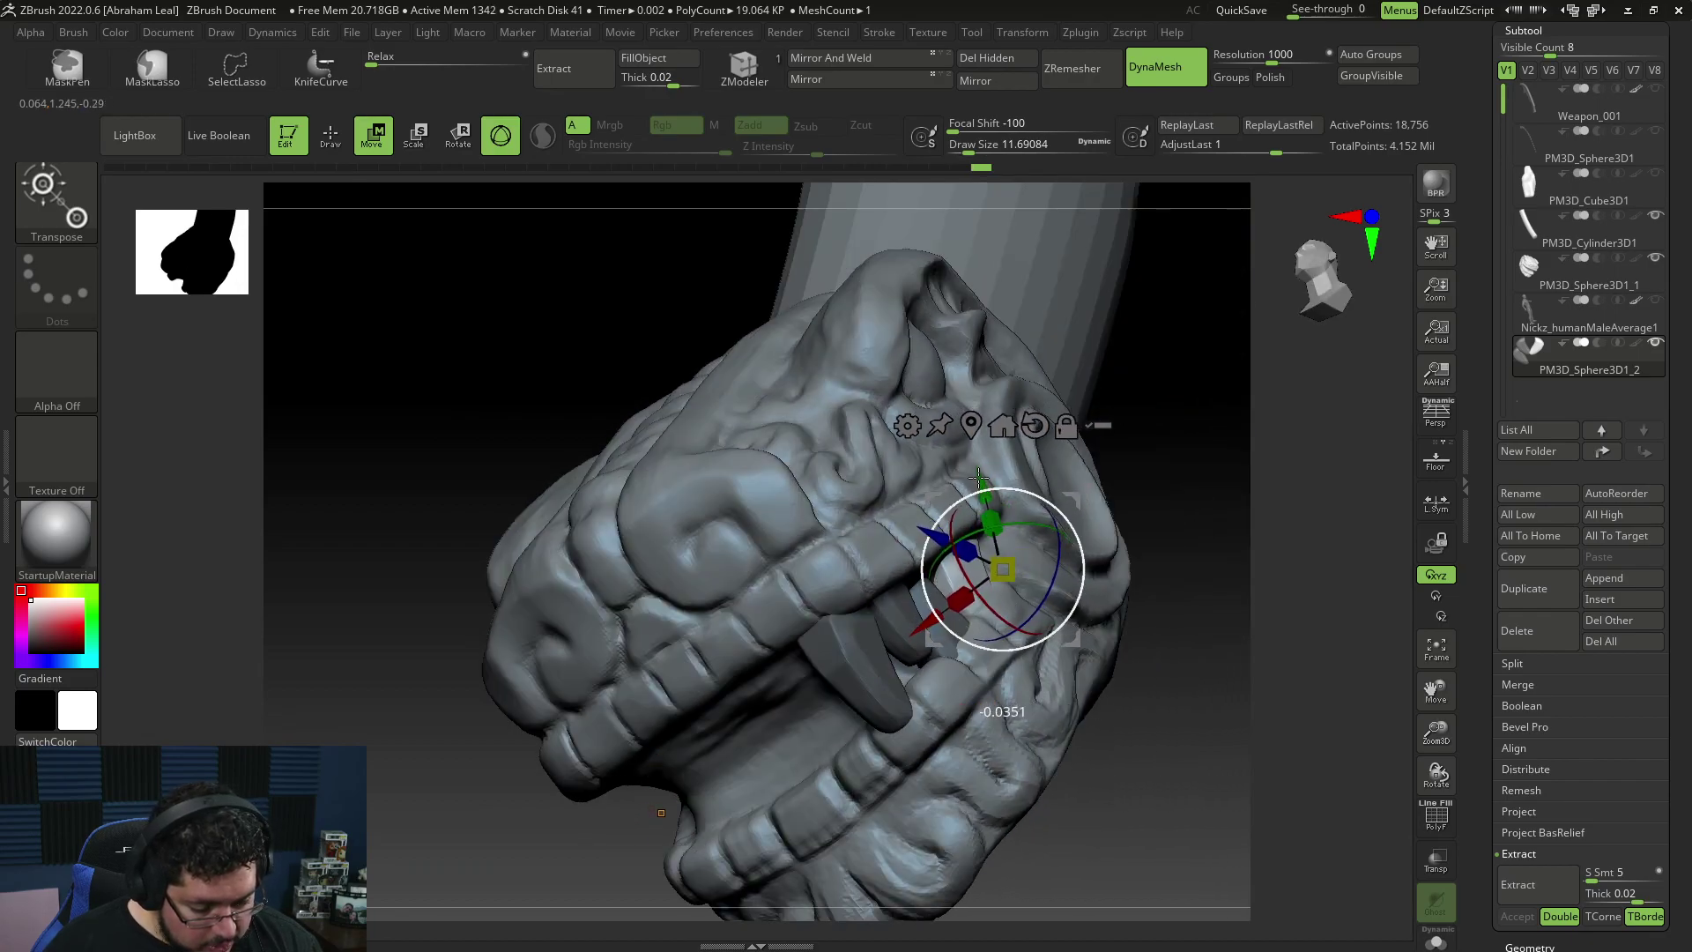
Step: Fine-tune the rearmost fang's position under the back of the upper gum and return to Draw mode
{"action": "left_click_drag", "start_coordinate": [1166, 482], "coordinate": [1287, 485]}
{"action": "left_click_drag", "start_coordinate": [901, 567], "coordinate": [882, 567]}
{"action": "left_click_drag", "start_coordinate": [985, 462], "coordinate": [967, 442]}
{"action": "left_click_drag", "start_coordinate": [883, 543], "coordinate": [863, 543]}
{"action": "left_click_drag", "start_coordinate": [967, 443], "coordinate": [967, 428]}
{"action": "left_click_drag", "start_coordinate": [872, 523], "coordinate": [871, 501]}
{"action": "left_click_drag", "start_coordinate": [949, 428], "coordinate": [950, 429]}
{"action": "key", "text": "q"}
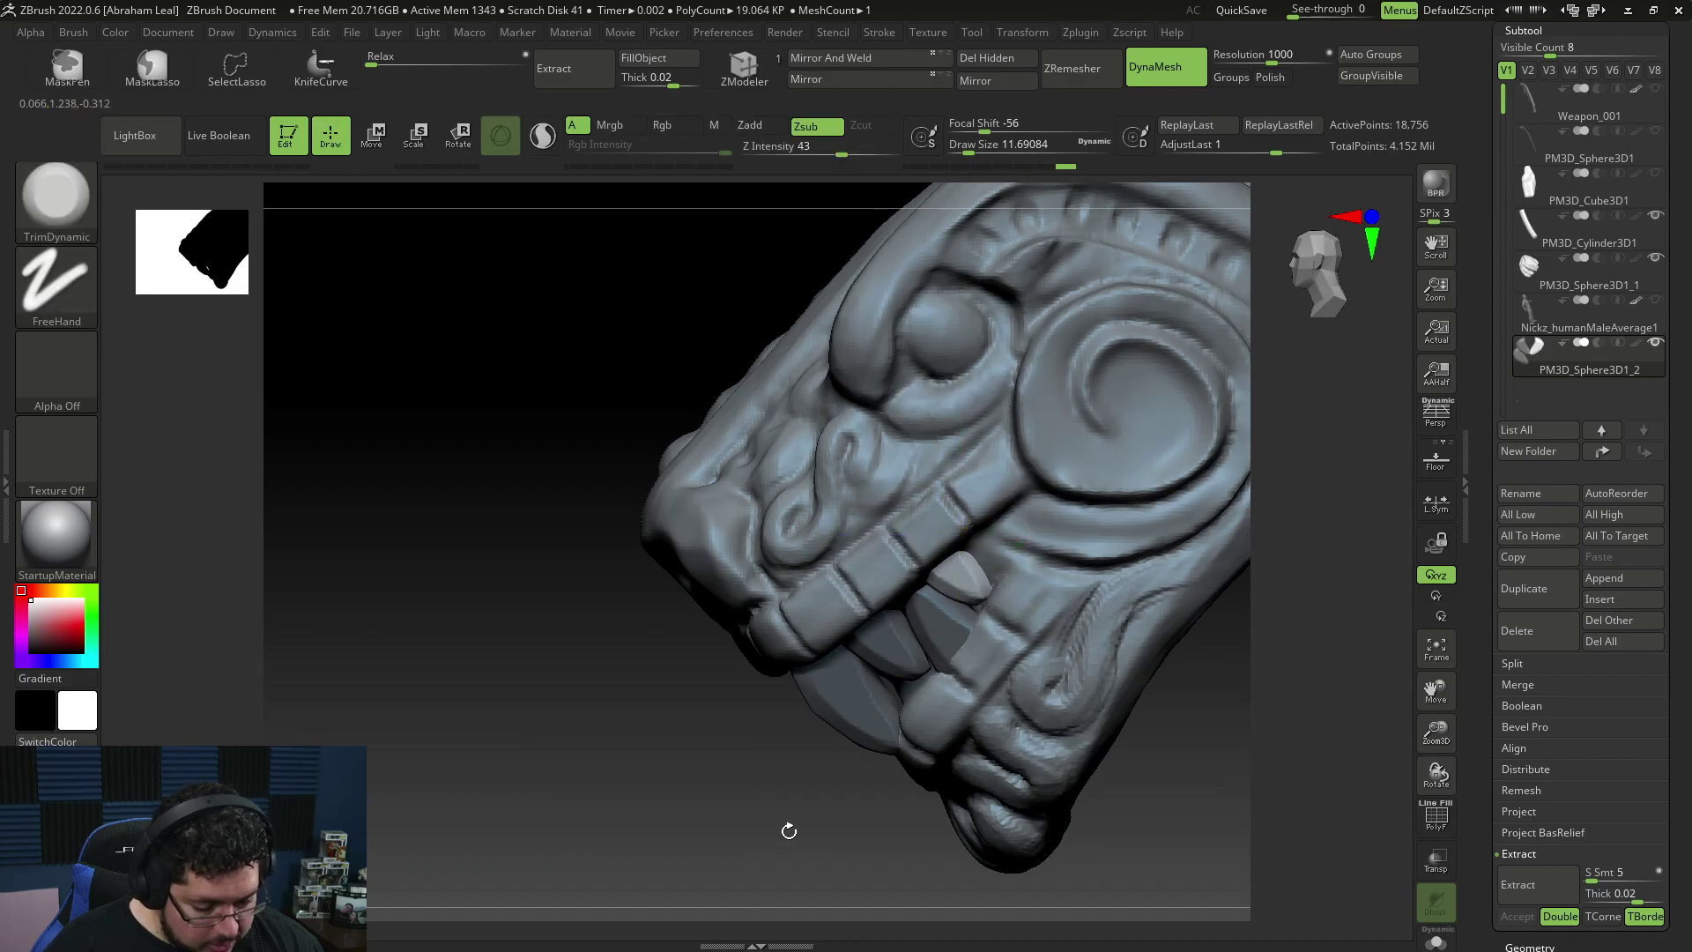
Step: Mirror the fang subtool to the opposite side of the mouth with SubTool Master
{"action": "right_click_drag", "start_coordinate": [785, 823], "coordinate": [844, 800]}
{"action": "mouse_move", "coordinate": [1205, 675]}
{"action": "right_mouse_down", "text": "ctrl"}
{"action": "mouse_move", "coordinate": [1126, 642]}
{"action": "mouse_move", "coordinate": [1159, 689]}
{"action": "right_mouse_up", "text": "ctrl"}
{"action": "mouse_move", "coordinate": [1160, 689]}
{"action": "left_mouse_down"}
{"action": "mouse_move", "coordinate": [1160, 639]}
{"action": "mouse_move", "coordinate": [1193, 578]}
{"action": "mouse_move", "coordinate": [1133, 616]}
{"action": "mouse_move", "coordinate": [1147, 682]}
{"action": "mouse_move", "coordinate": [1160, 643]}
{"action": "mouse_move", "coordinate": [1179, 699]}
{"action": "mouse_move", "coordinate": [1173, 679]}
{"action": "left_mouse_up"}
{"action": "key", "text": "f"}
{"action": "left_click", "coordinate": [1080, 32]}
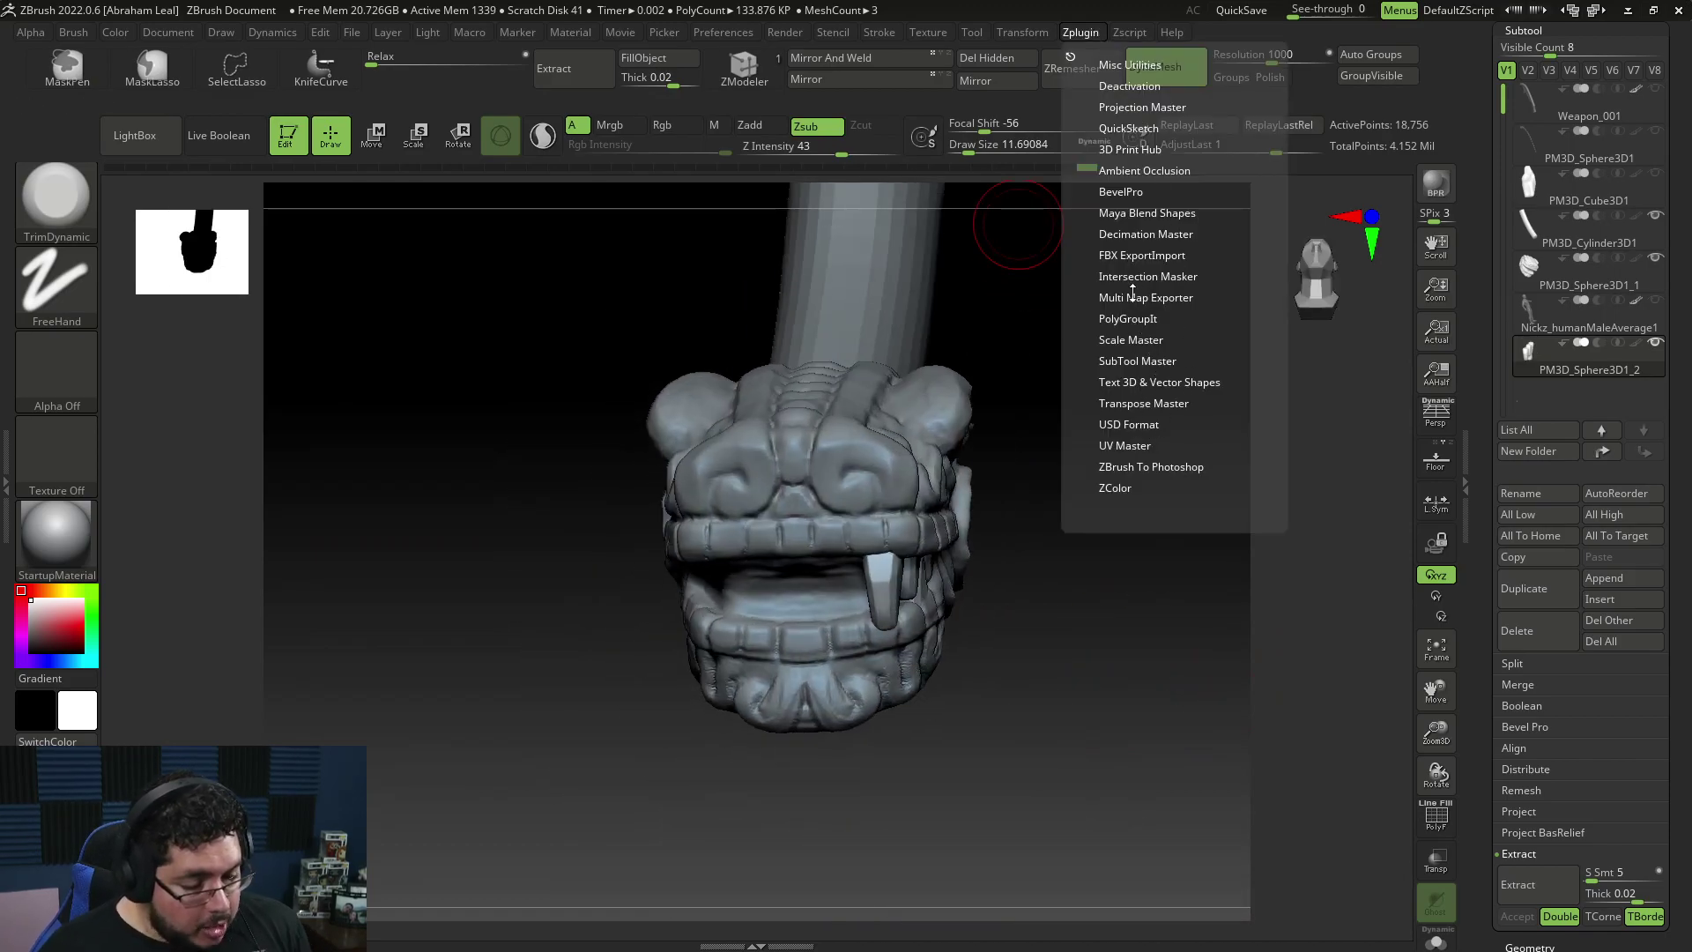
{"action": "left_click", "coordinate": [1142, 362]}
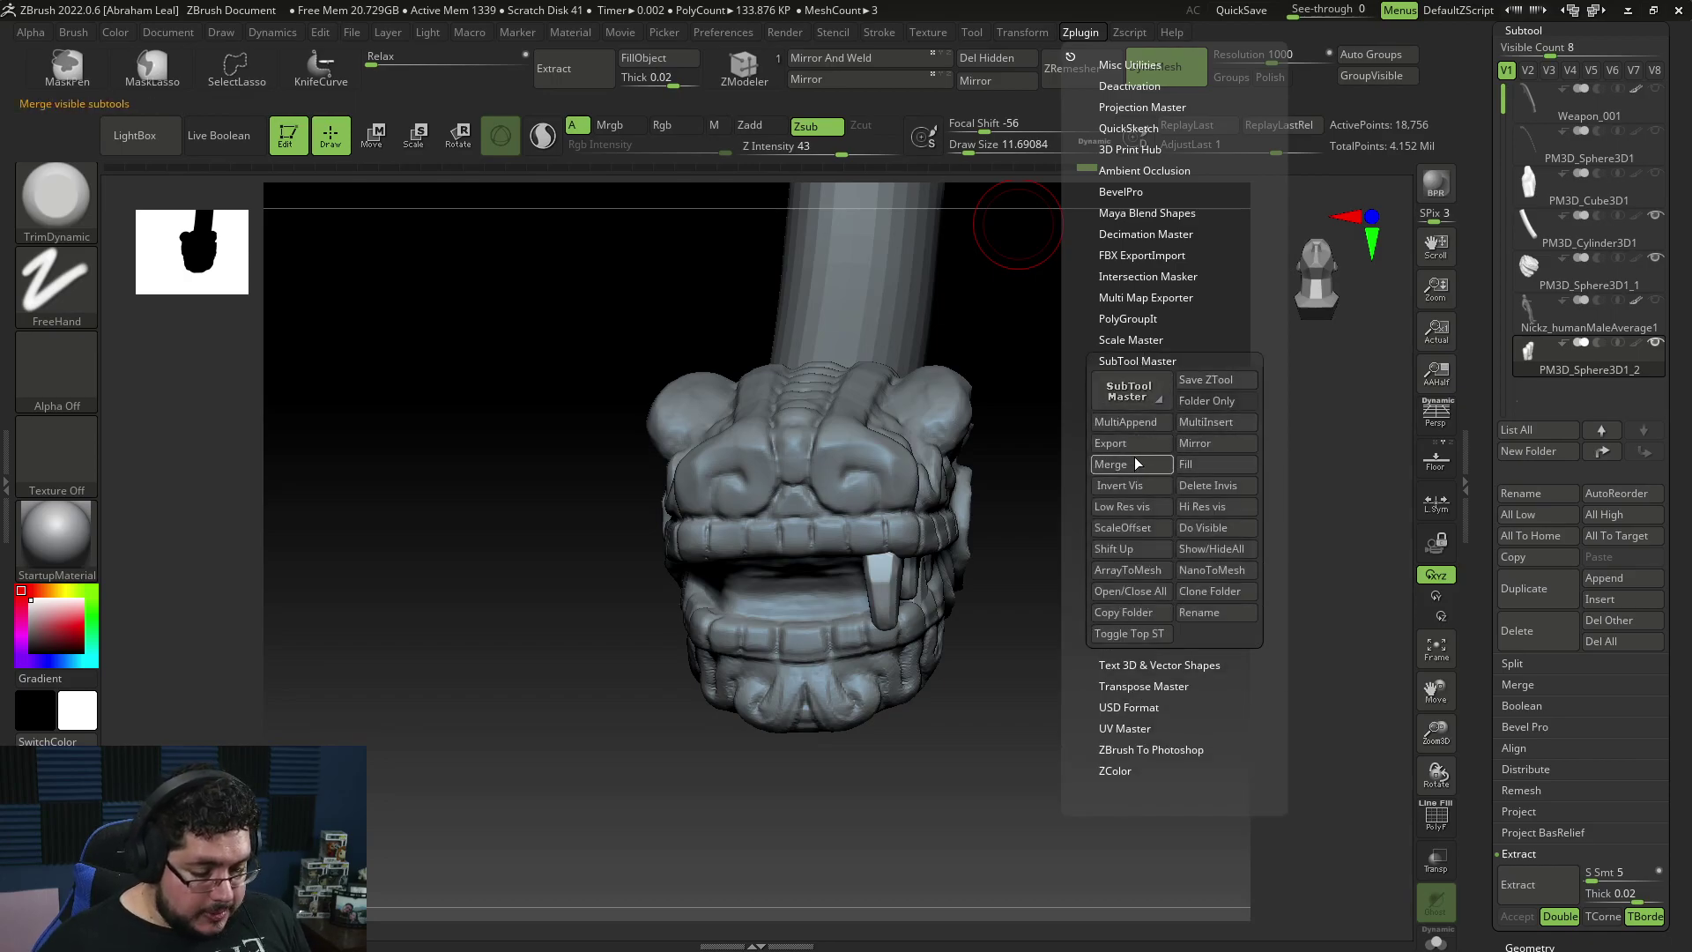
{"action": "left_click", "coordinate": [1188, 444]}
{"action": "left_click", "coordinate": [754, 458]}
{"action": "left_click_drag", "start_coordinate": [1096, 548], "coordinate": [894, 663]}
{"action": "left_click_drag", "start_coordinate": [1109, 608], "coordinate": [1119, 642], "text": "alt"}
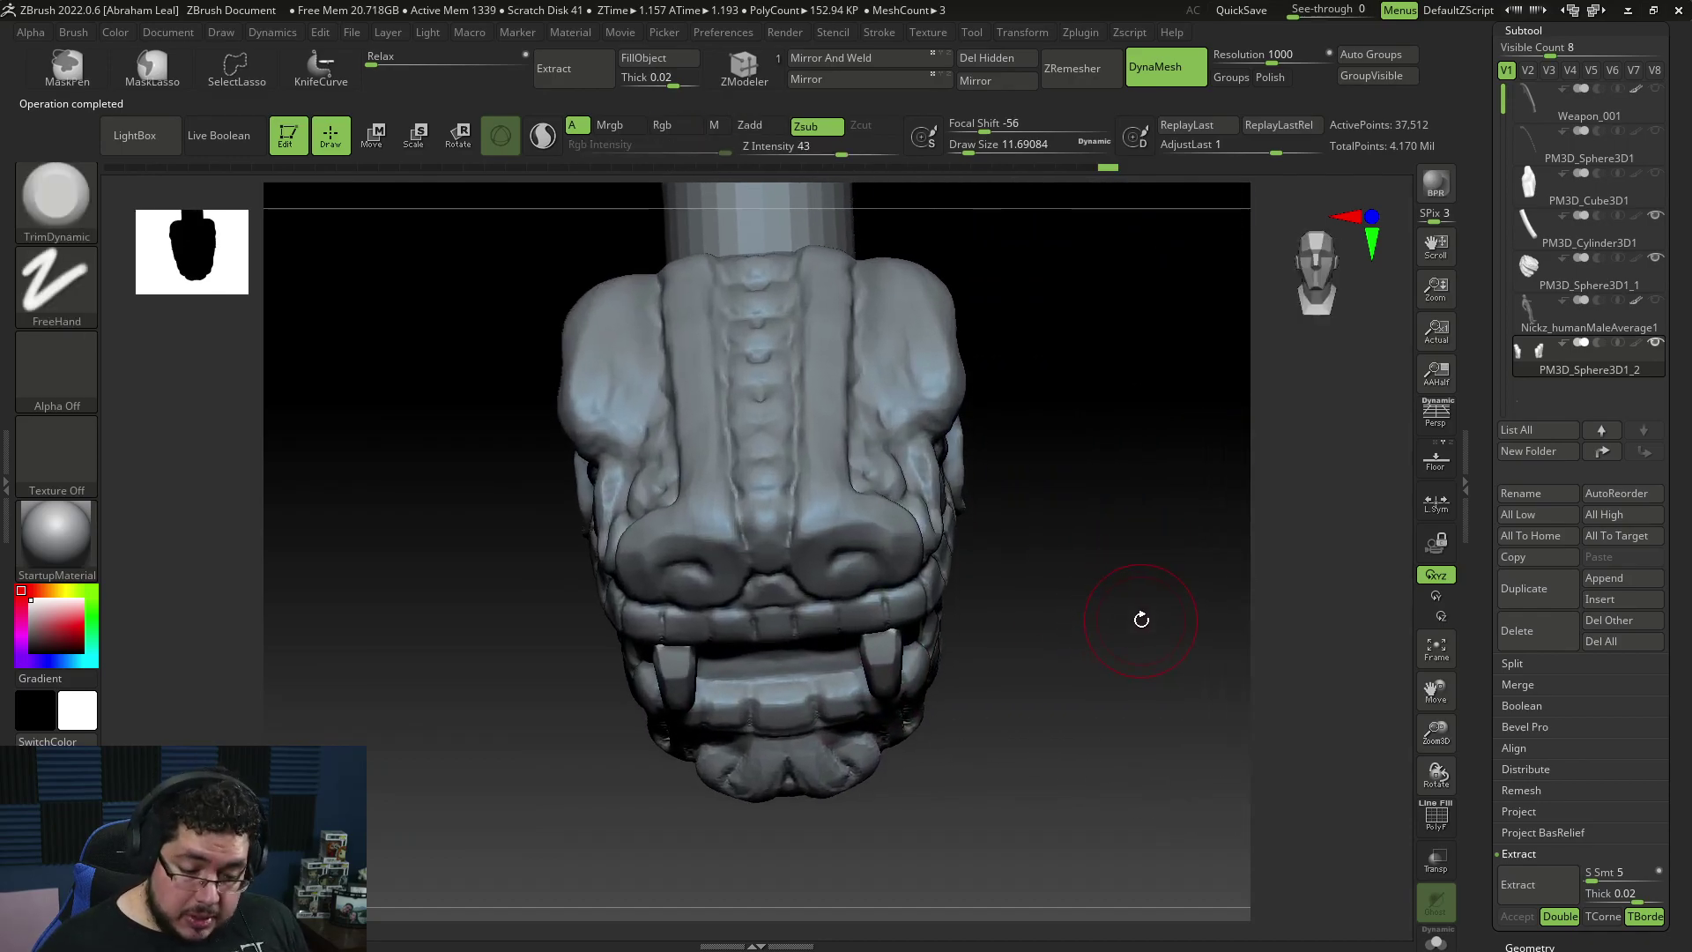
{"action": "left_click_drag", "start_coordinate": [1129, 666], "coordinate": [906, 560]}
Step: Switch to Chrome, search Google Images for "kukulkan", and open the Wikipedia serpent head photo
{"action": "key", "text": "alt+Tab"}
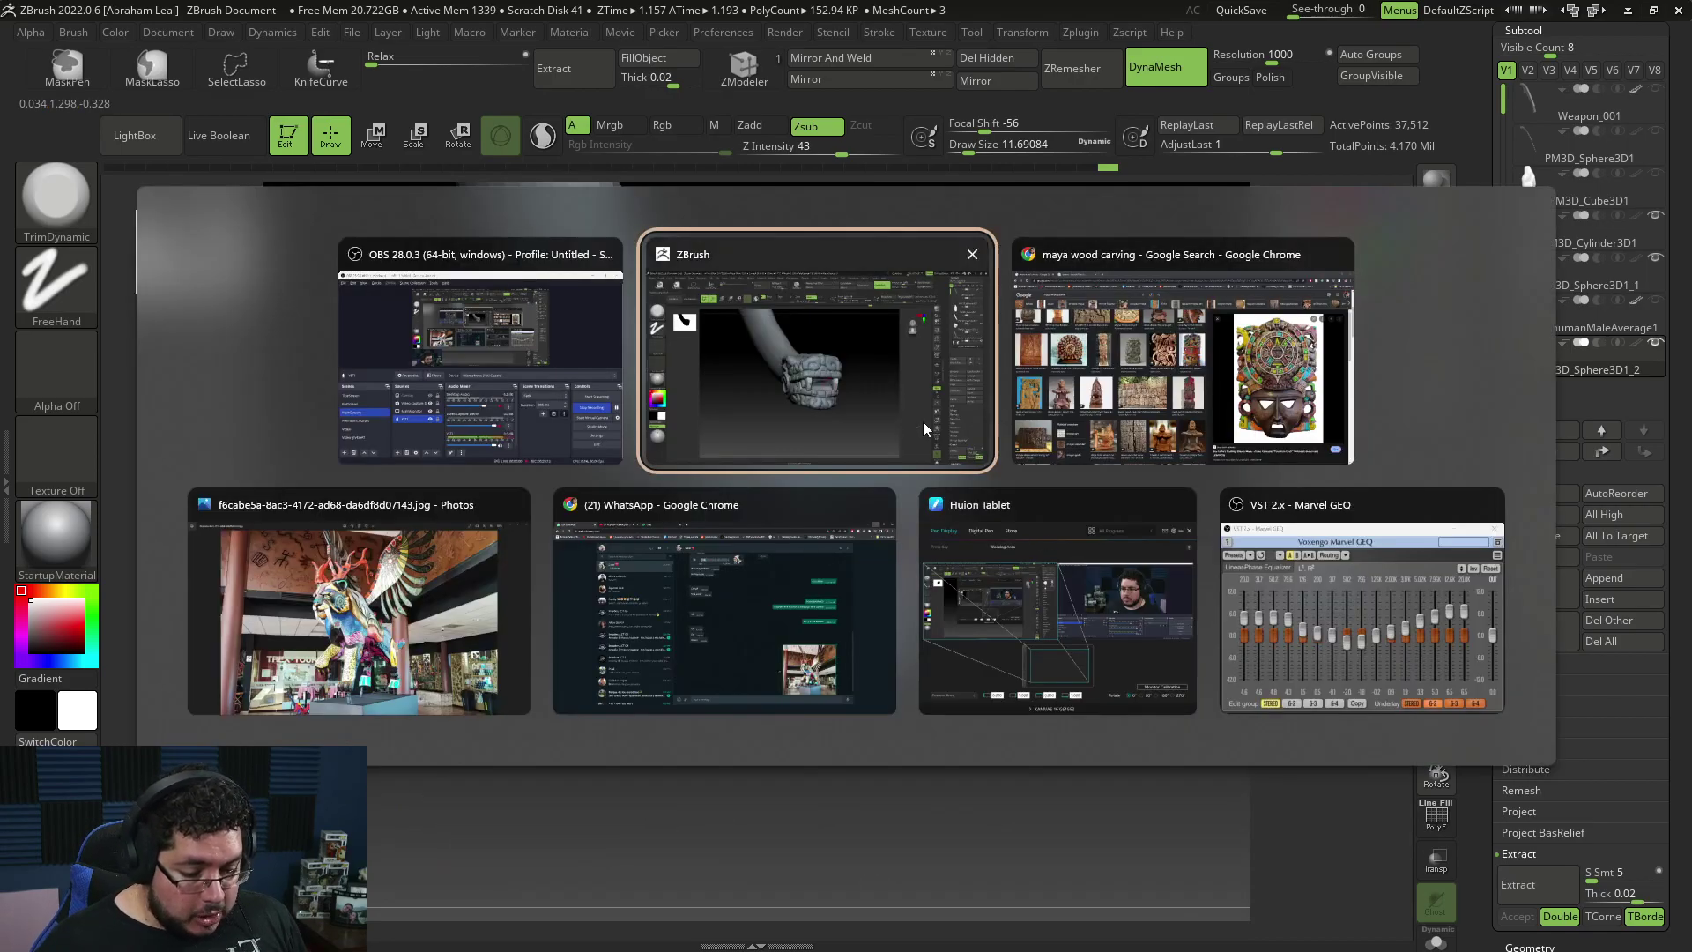
{"action": "left_click", "coordinate": [1069, 357]}
{"action": "triple_click", "coordinate": [210, 114]}
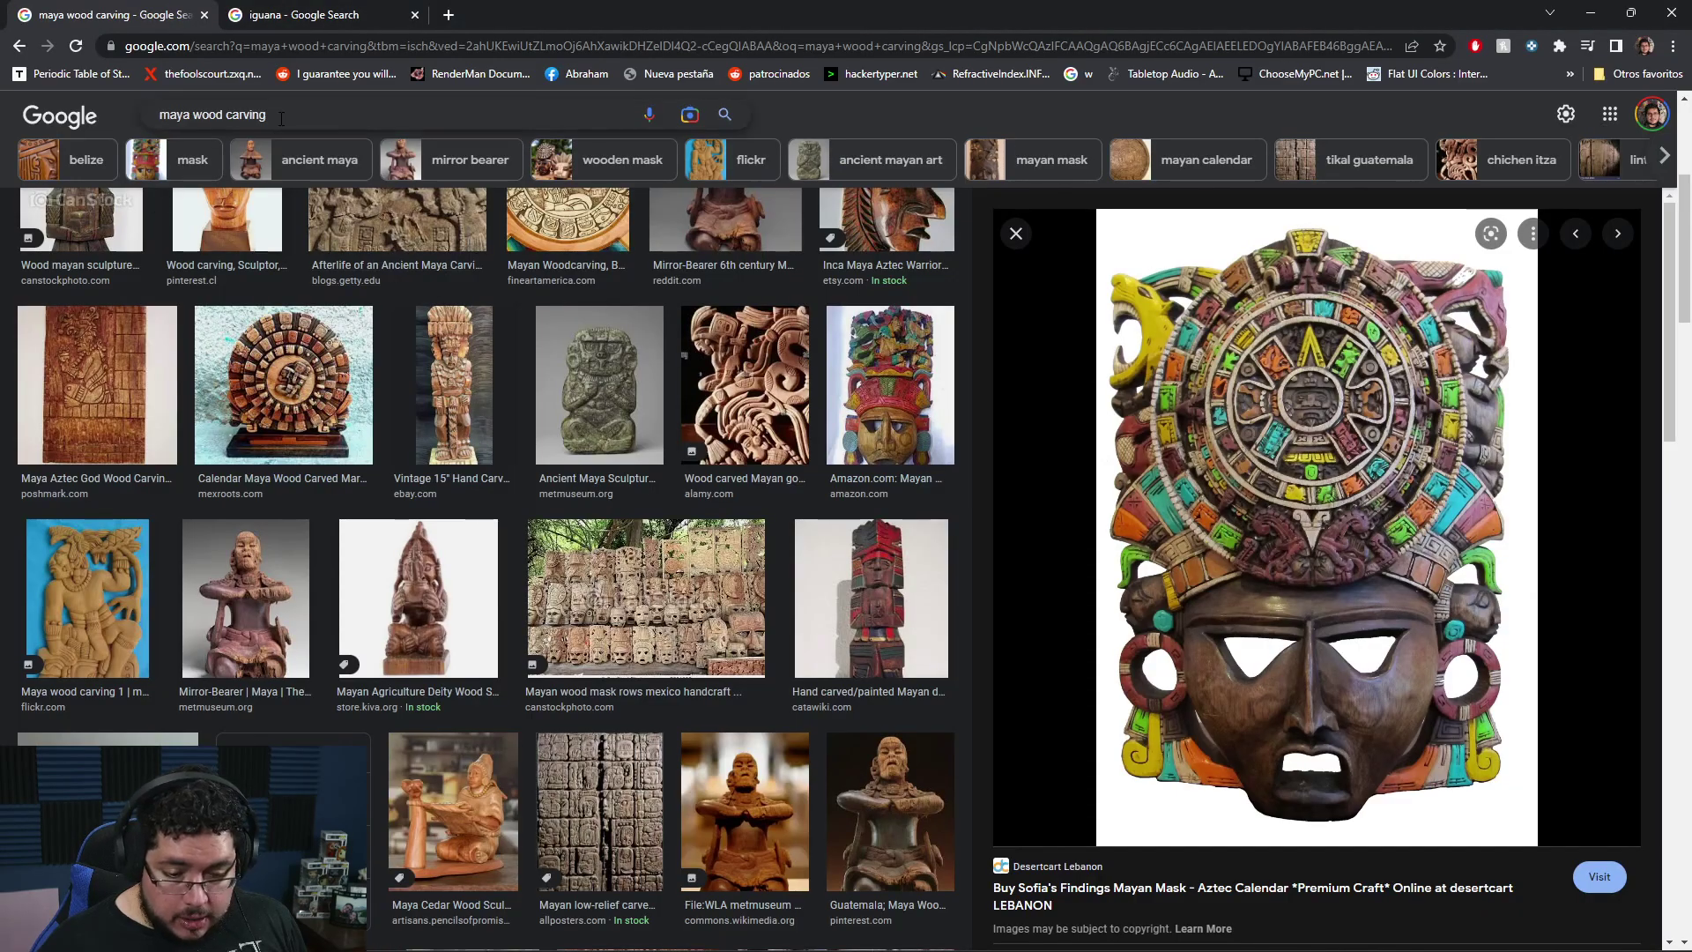
{"action": "type", "text": "kukulkan"}
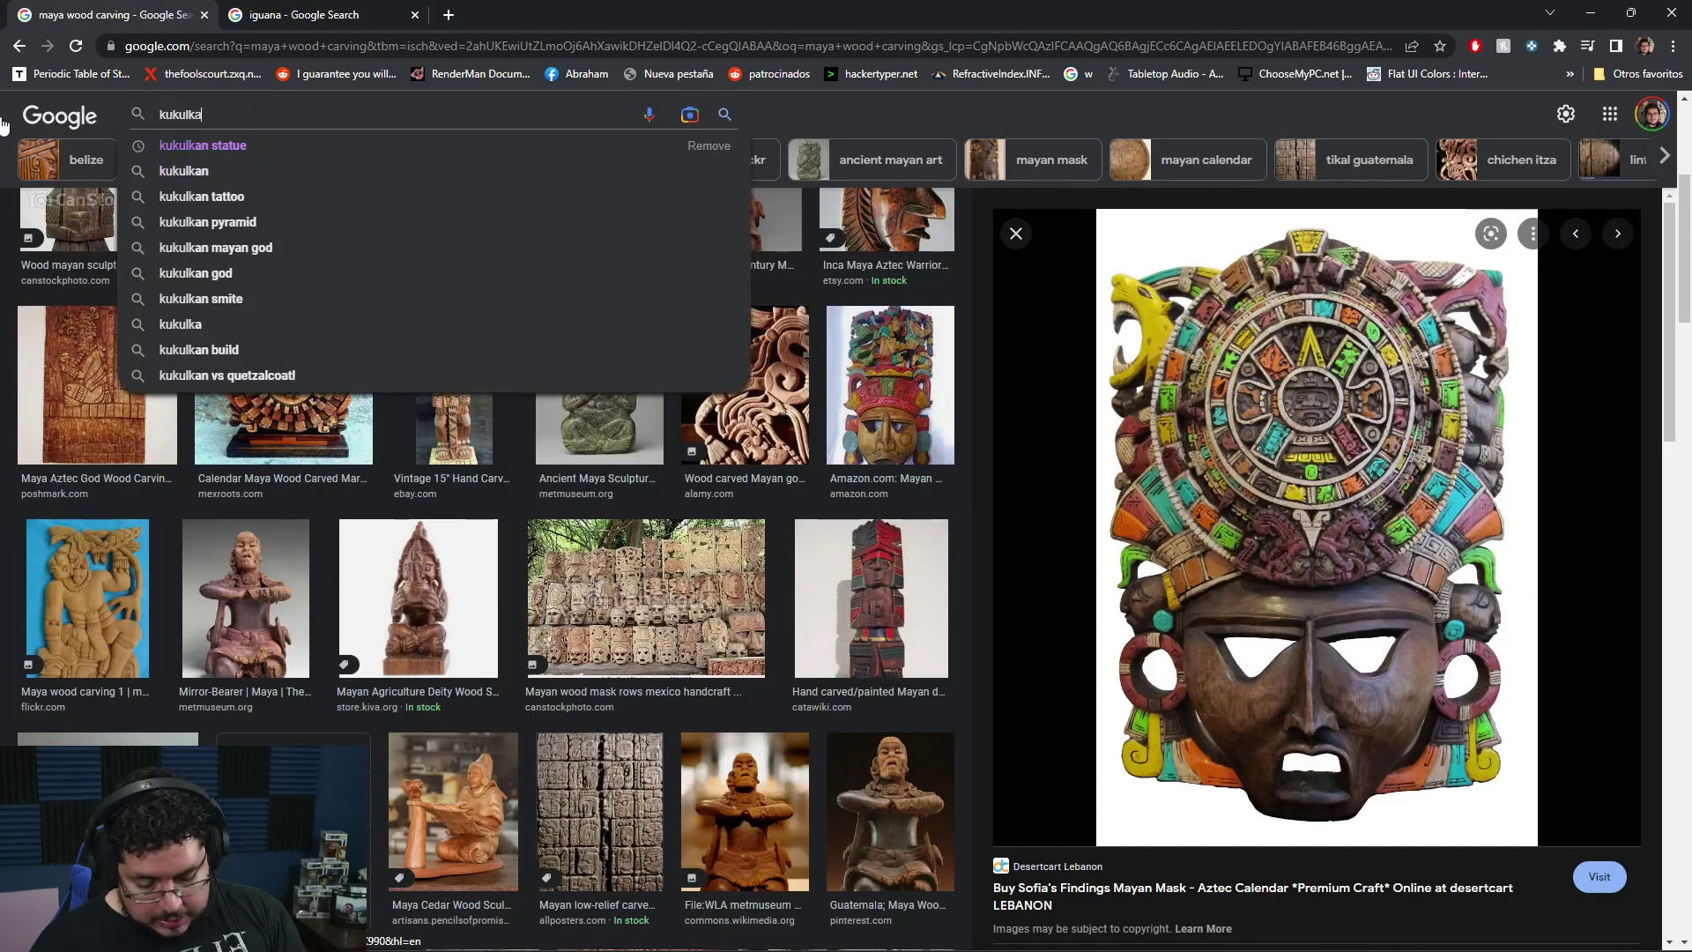
{"action": "key", "text": "Return"}
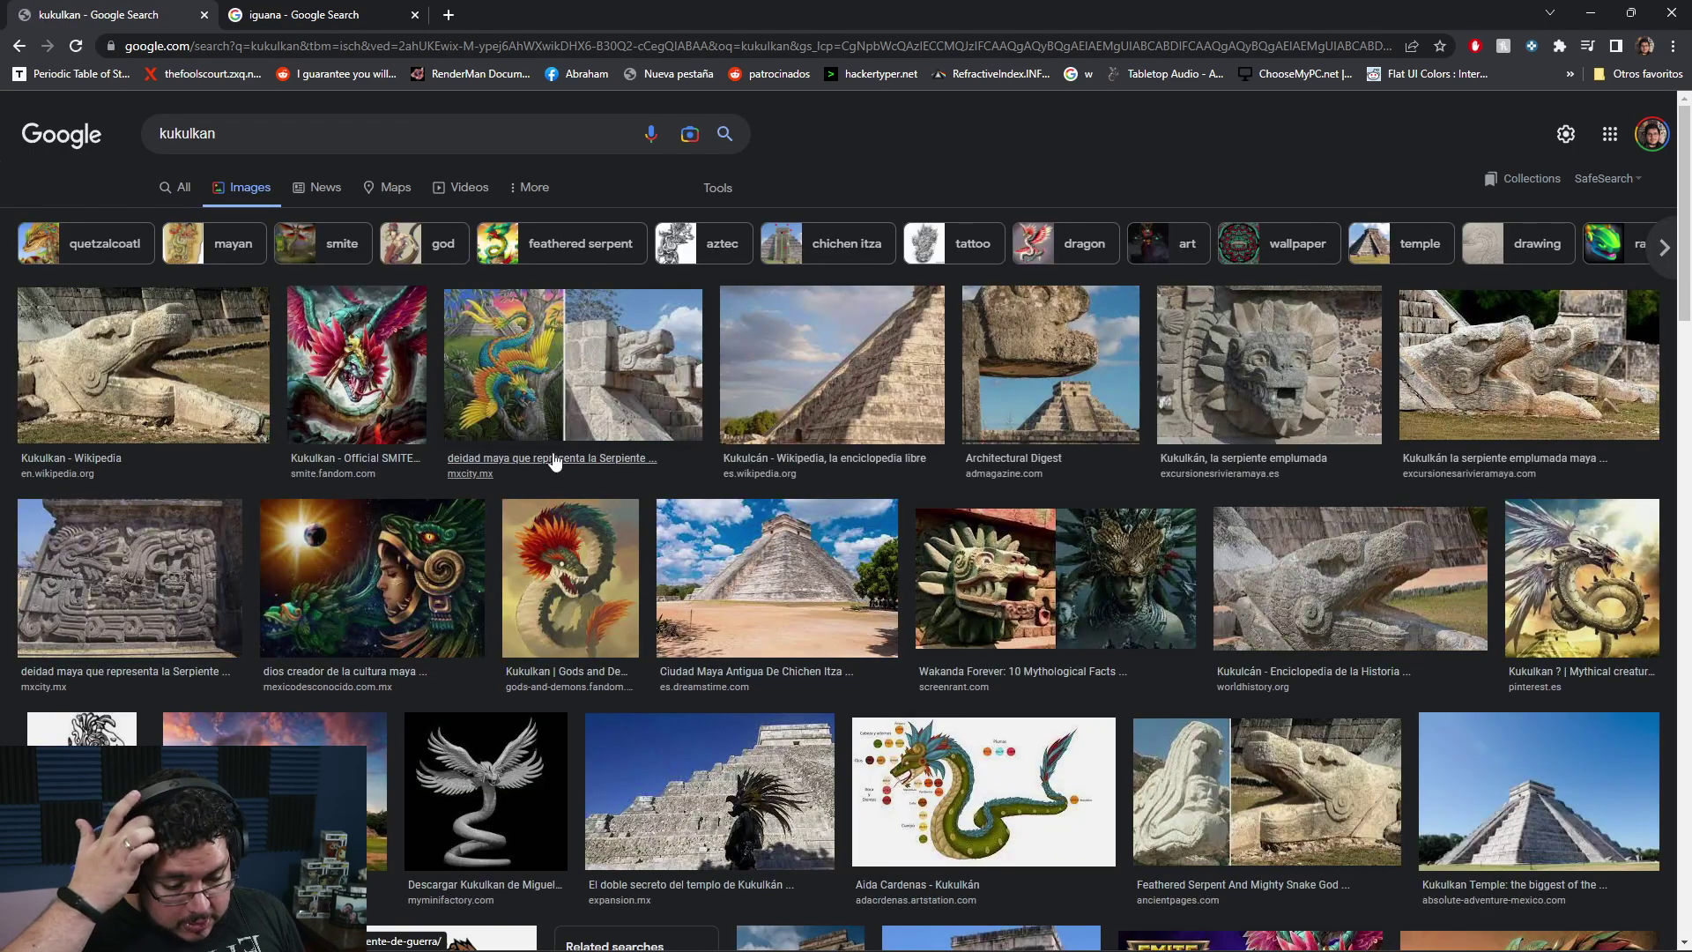
{"action": "left_click", "coordinate": [247, 421]}
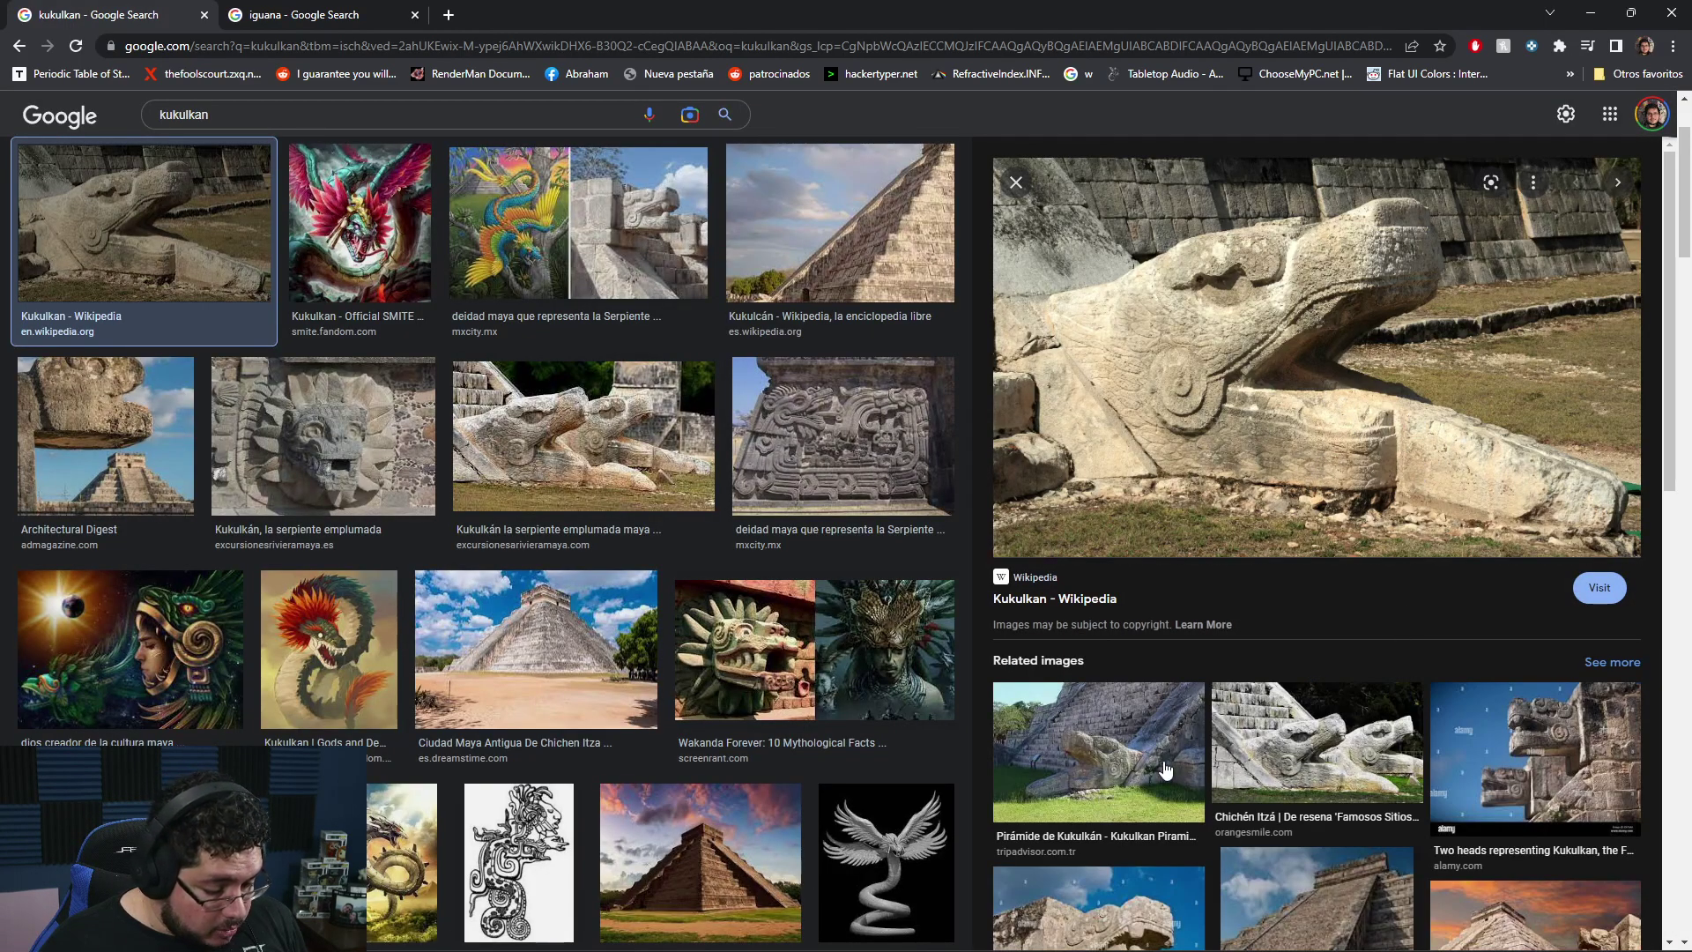
Step: Browse the Kukulkan image results and open the Vive Mayan Tours photo of the feathered serpent relief
{"action": "scroll", "coordinate": [1093, 776], "scroll_direction": "down", "scroll_amount": 3}
{"action": "scroll", "coordinate": [485, 711], "scroll_direction": "down", "scroll_amount": 9}
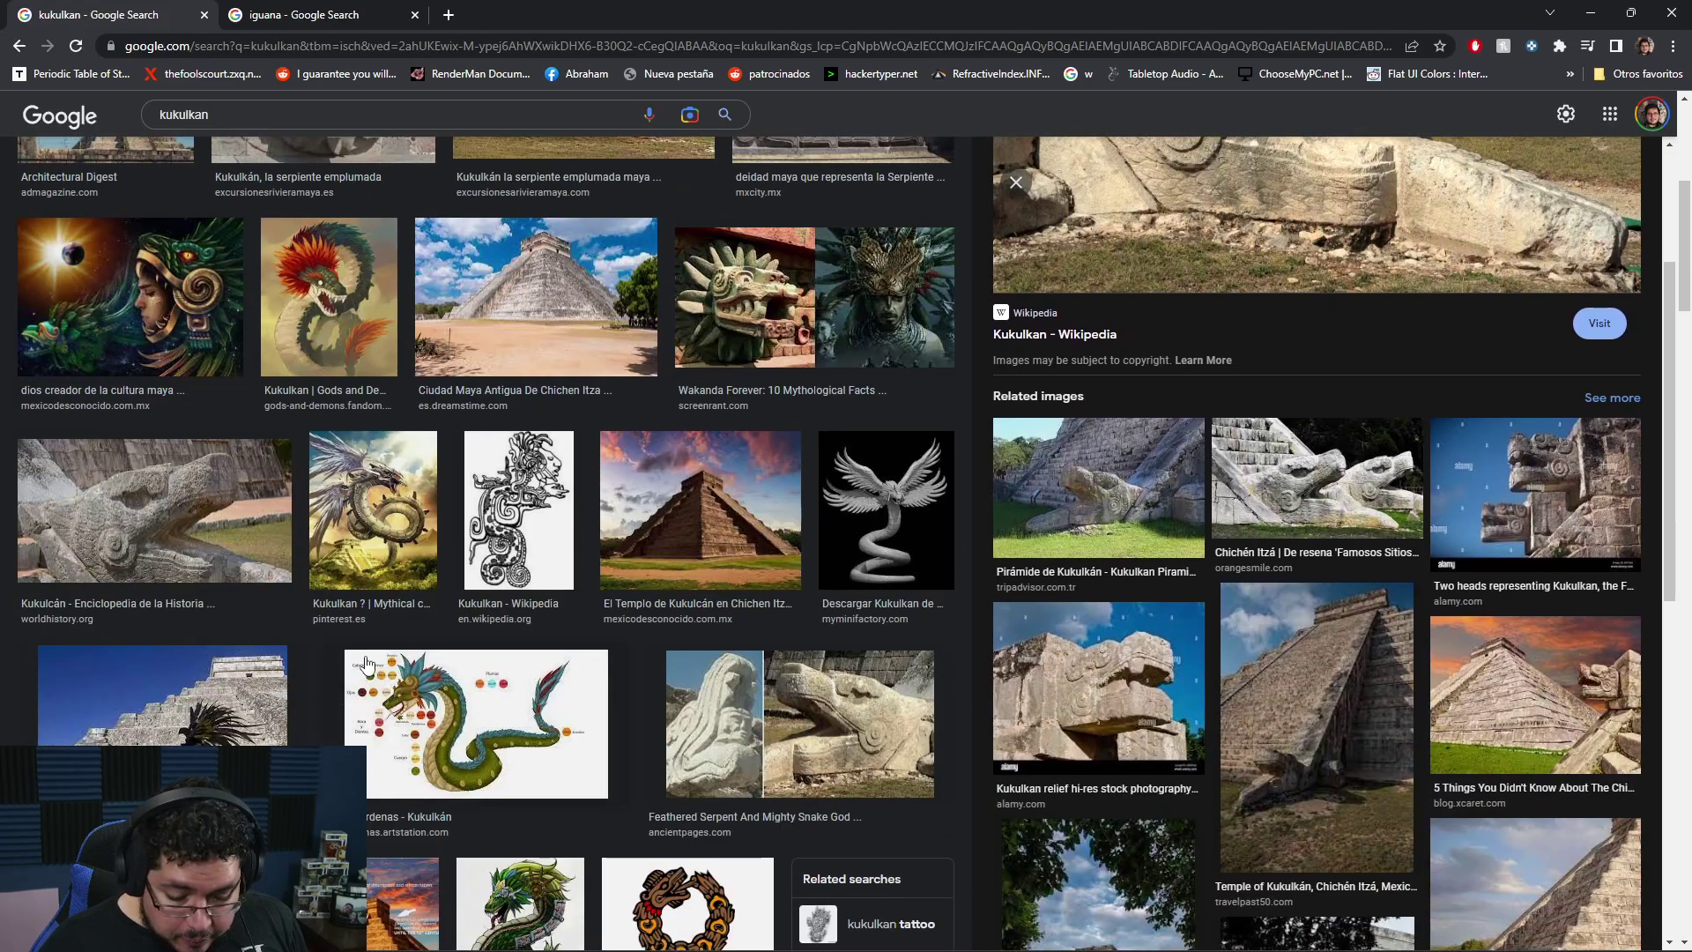
{"action": "scroll", "coordinate": [764, 687], "scroll_direction": "down", "scroll_amount": 6}
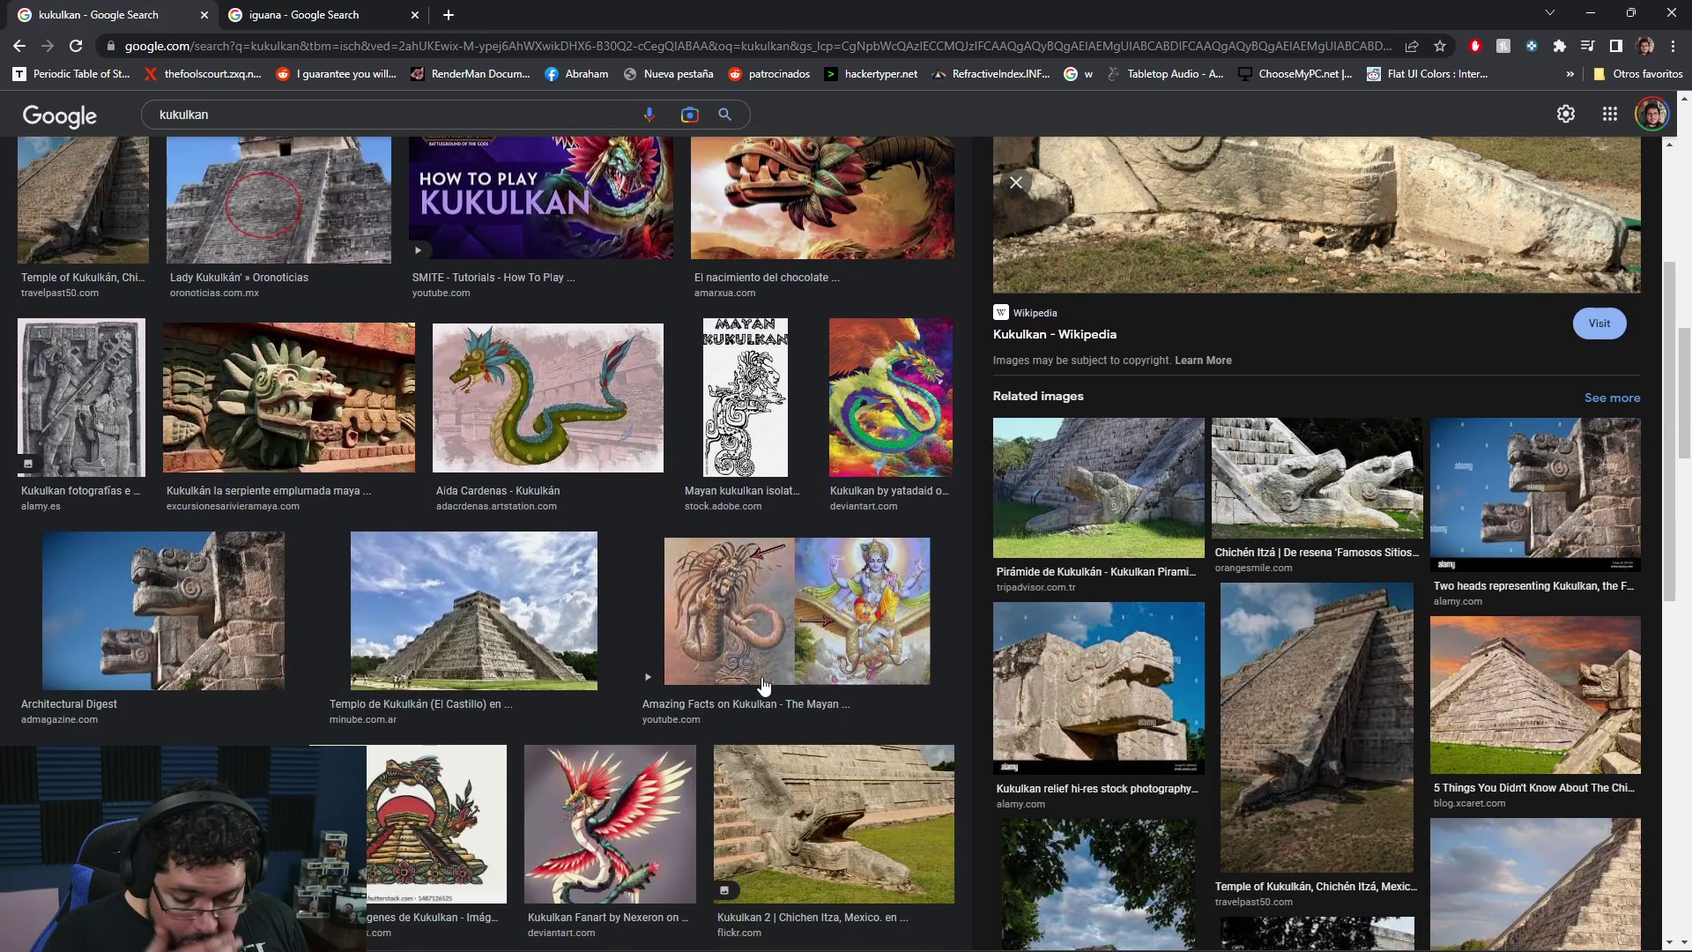
{"action": "left_click", "coordinate": [371, 430]}
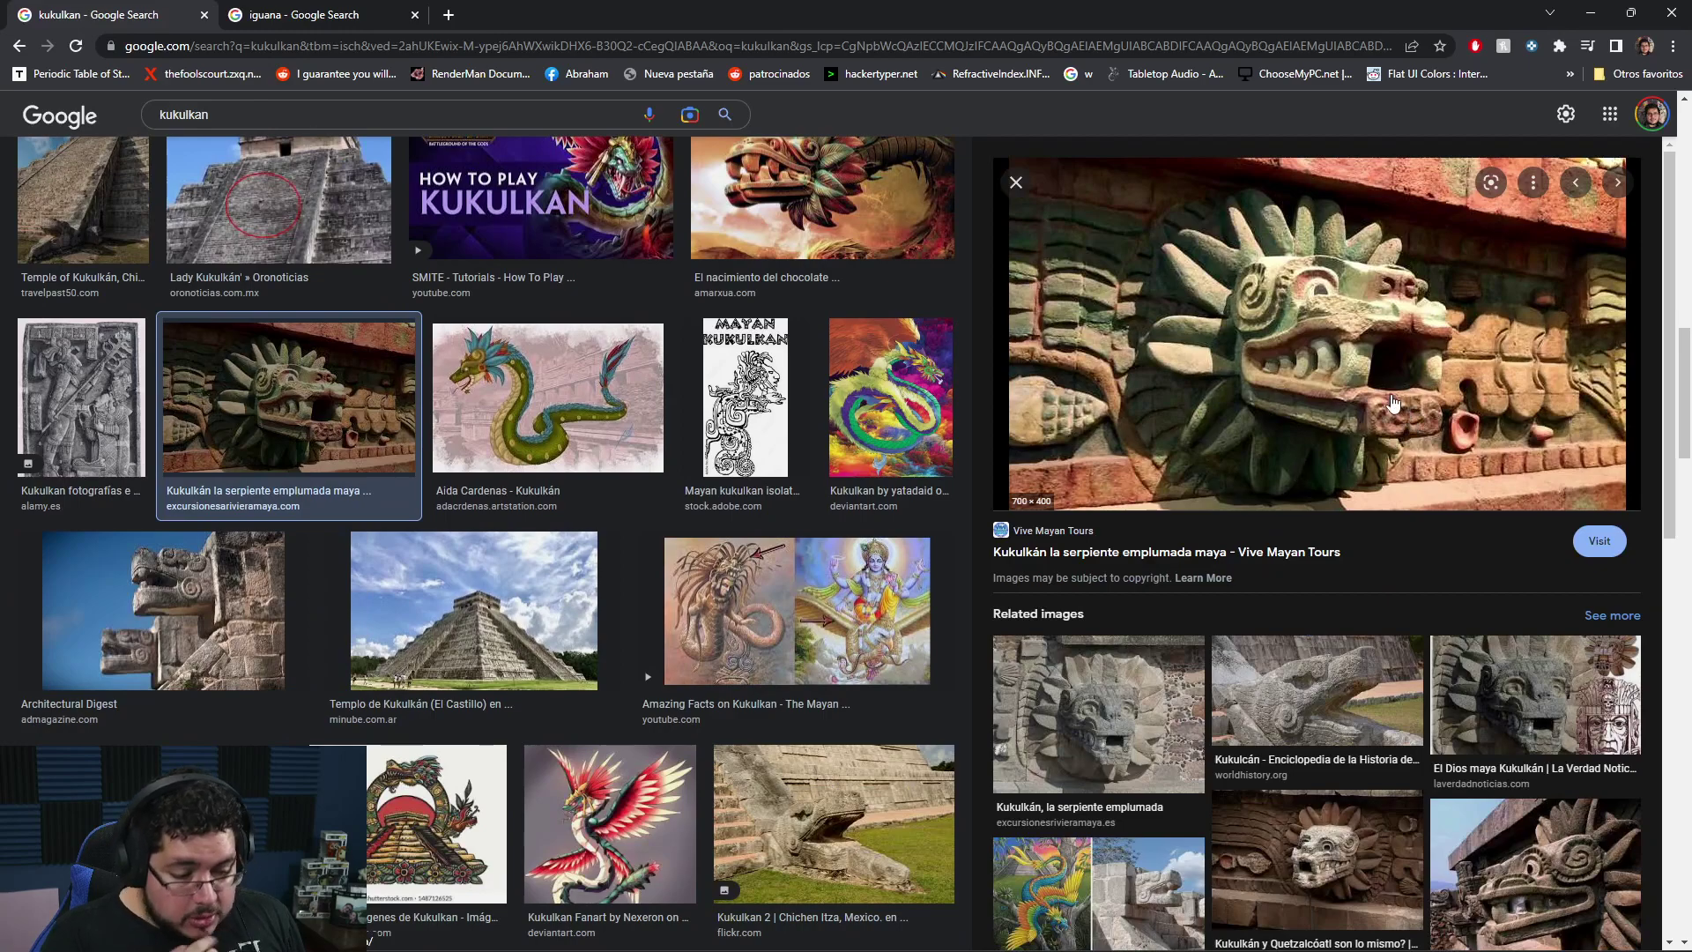
Step: Go through related images, opening the Tips Para Tu Viaje, Flickr feathered serpent and Can Stock Photo stone snake head photos
{"action": "scroll", "coordinate": [1453, 557], "scroll_direction": "down", "scroll_amount": 3}
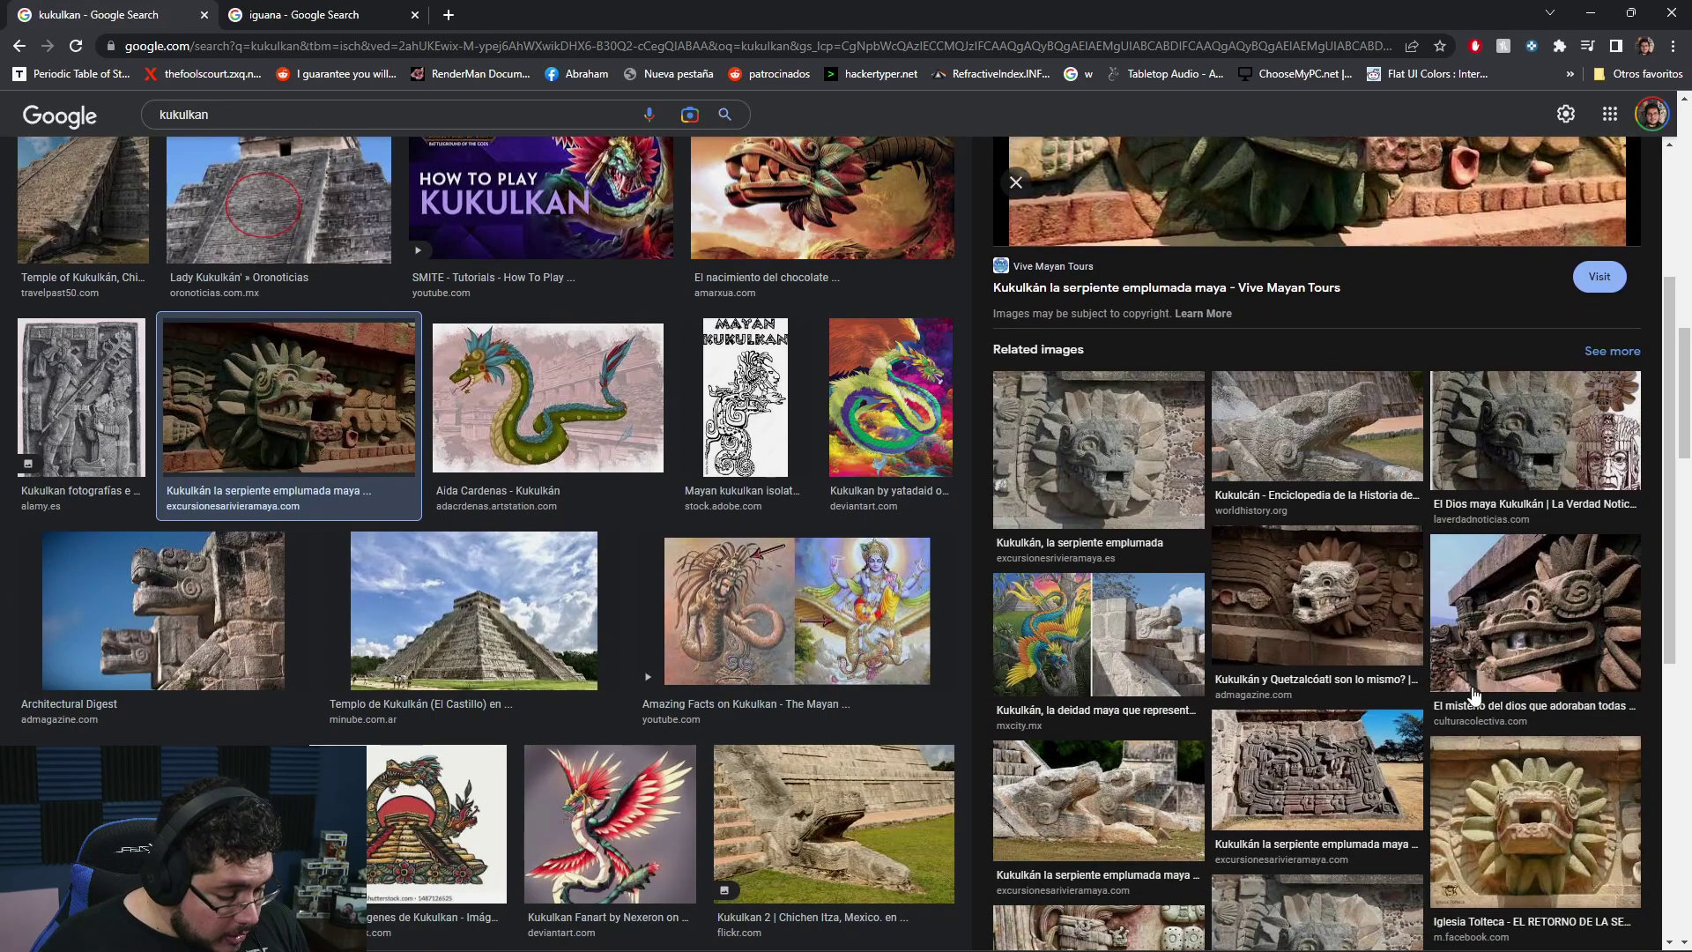
{"action": "scroll", "coordinate": [1377, 784], "scroll_direction": "down", "scroll_amount": 3}
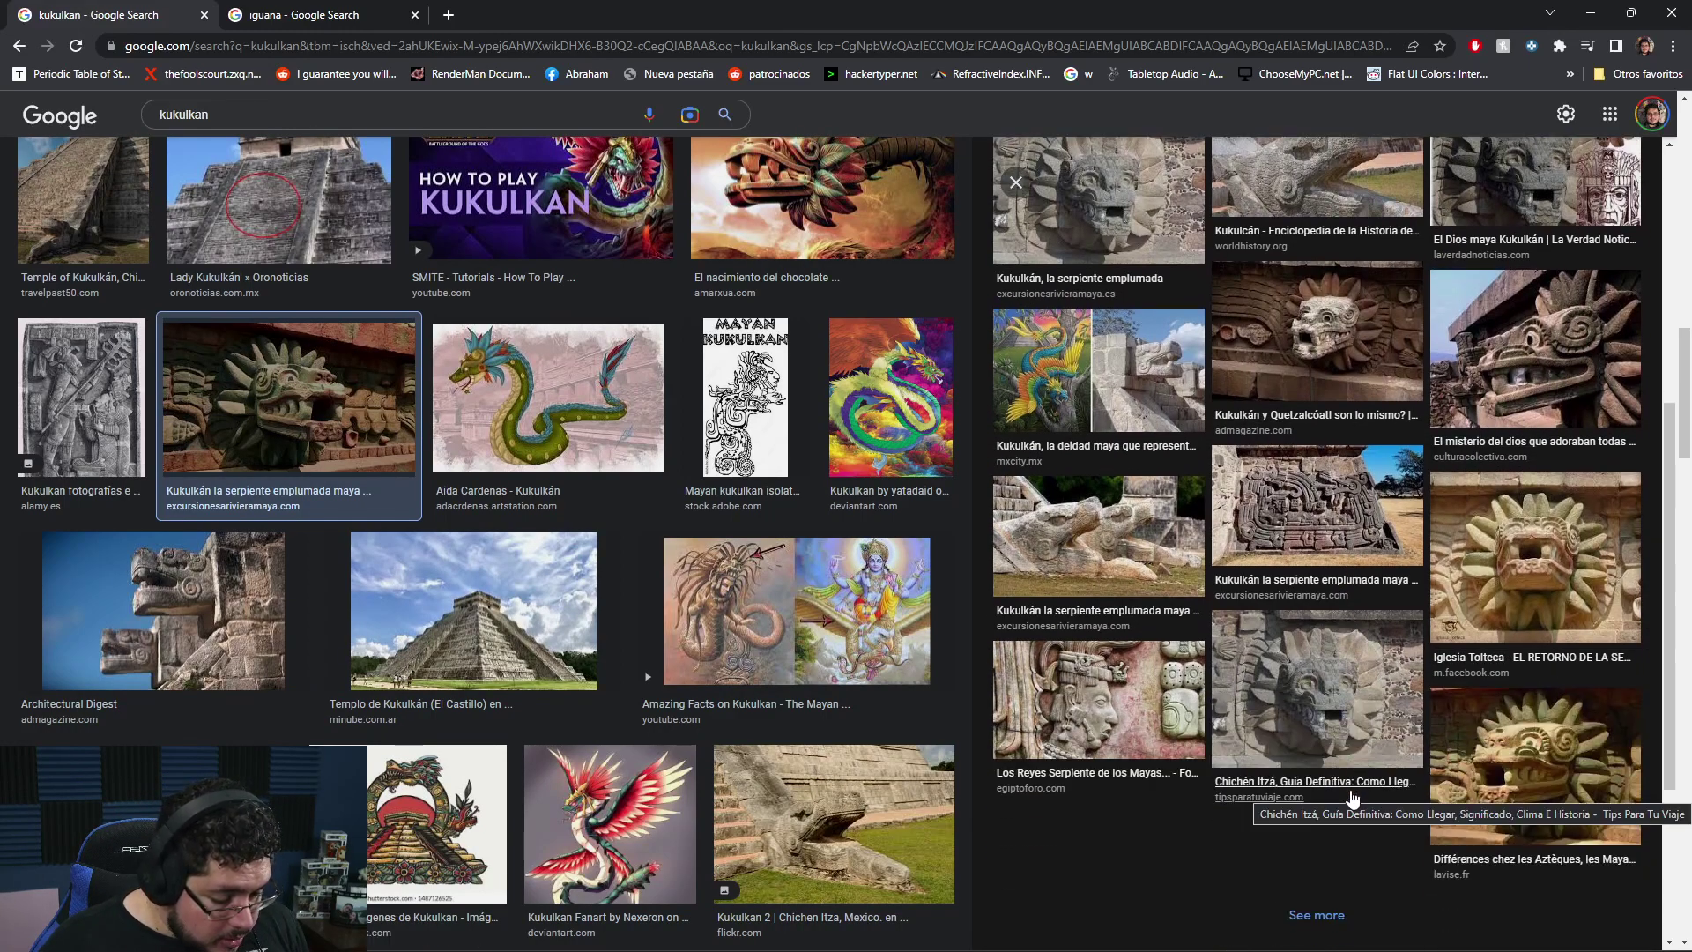
{"action": "left_click", "coordinate": [1354, 772]}
{"action": "scroll", "coordinate": [1212, 689], "scroll_direction": "down", "scroll_amount": 3}
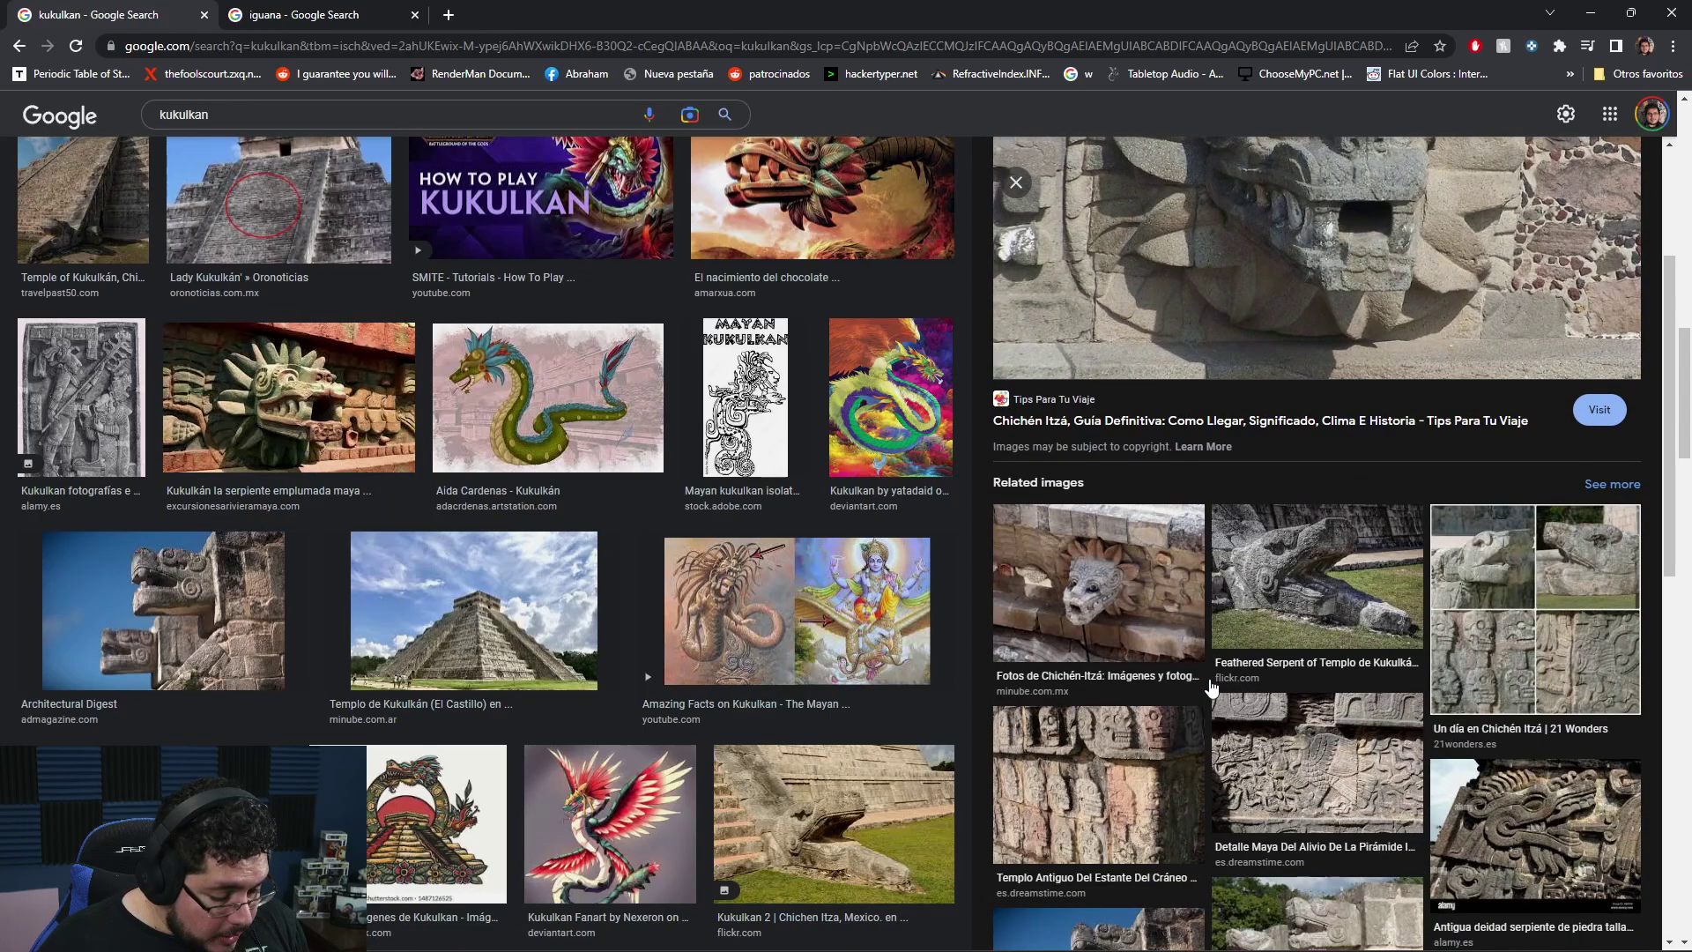
{"action": "left_click", "coordinate": [1341, 596]}
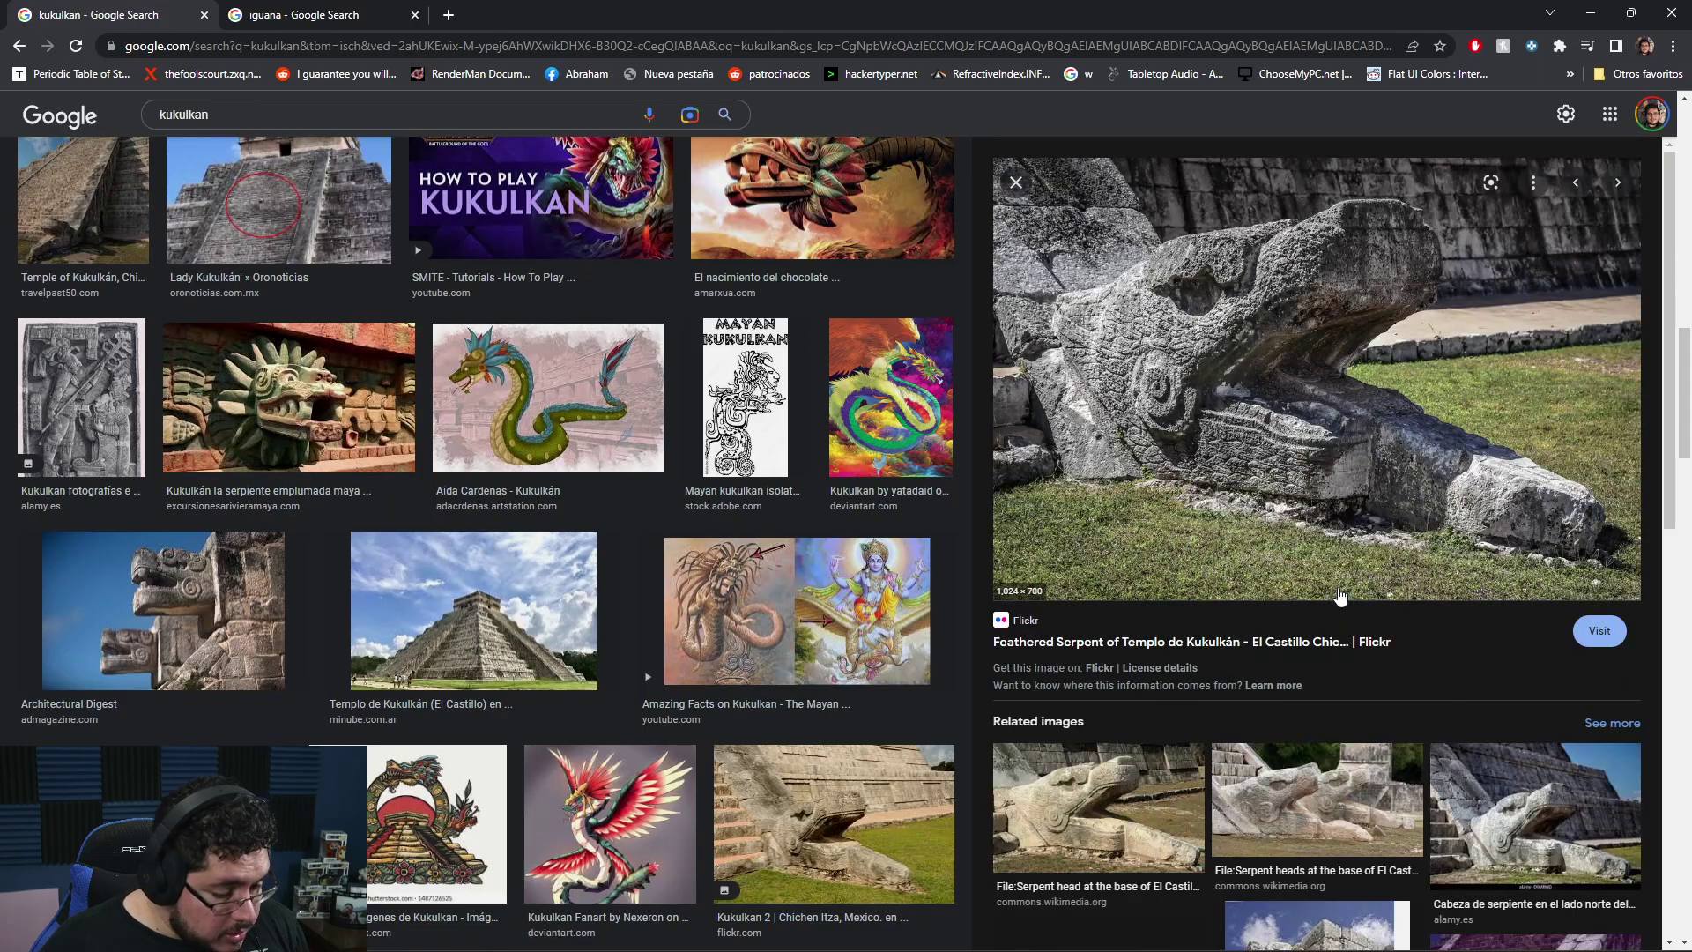
{"action": "scroll", "coordinate": [1342, 653], "scroll_direction": "down", "scroll_amount": 3}
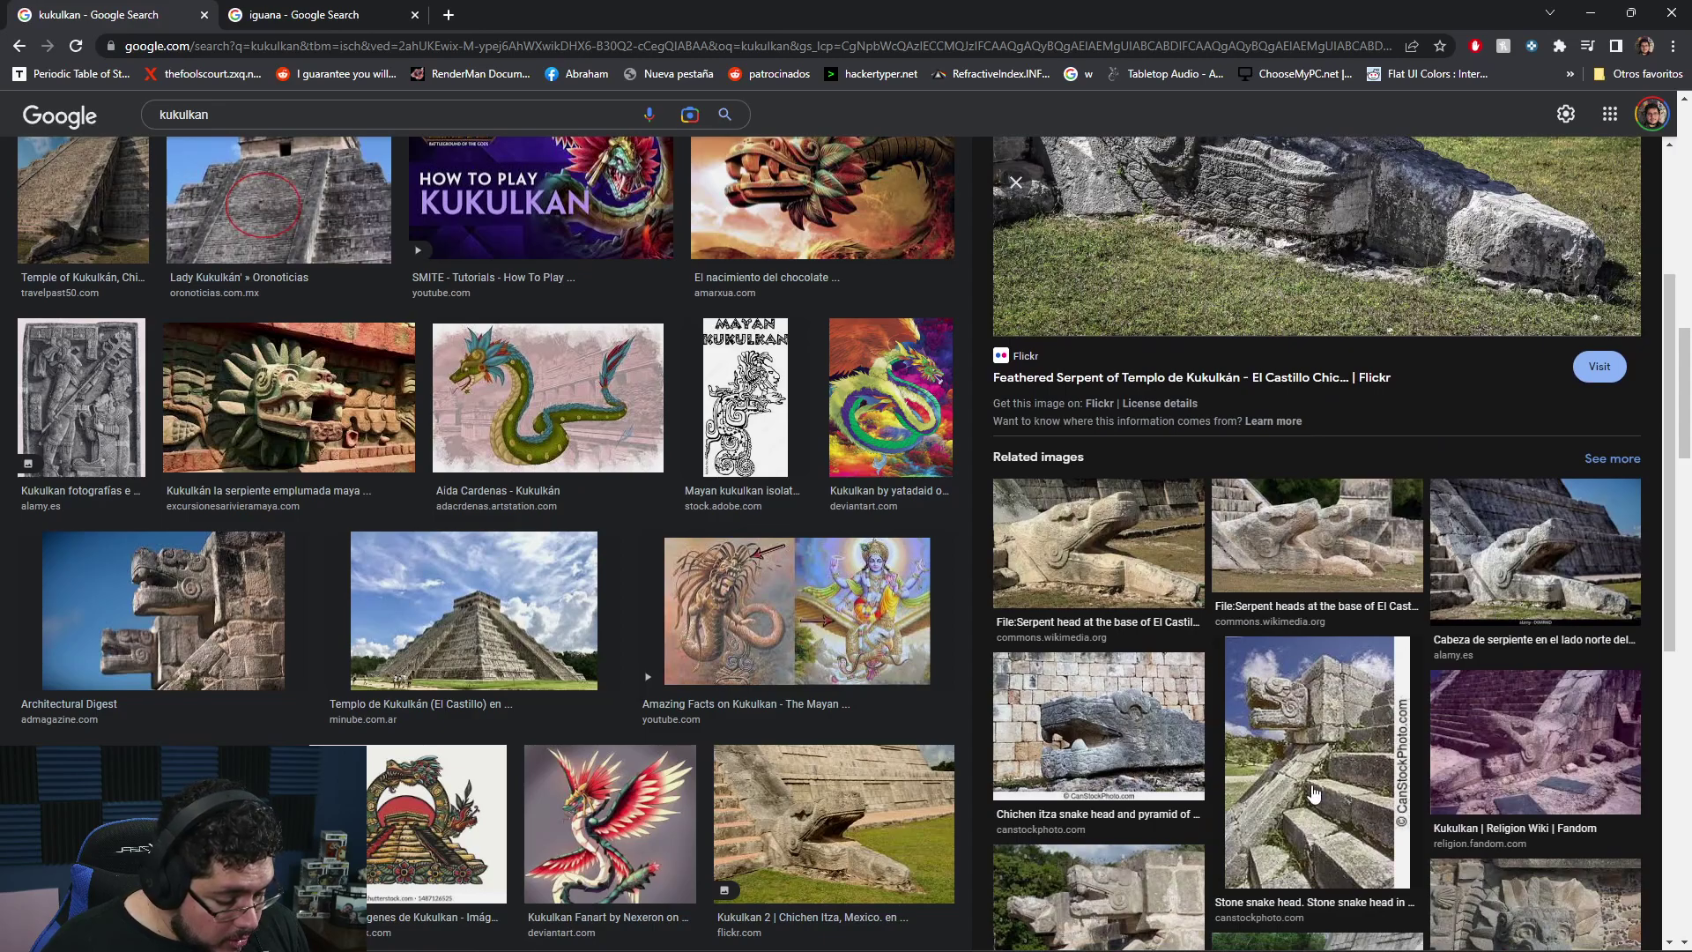
{"action": "left_click", "coordinate": [1314, 794]}
Step: Switch back to ZBrush, select the serpent head subtool and build up the inside of the mouth with ClayBuildup
{"action": "key", "text": "alt+Tab"}
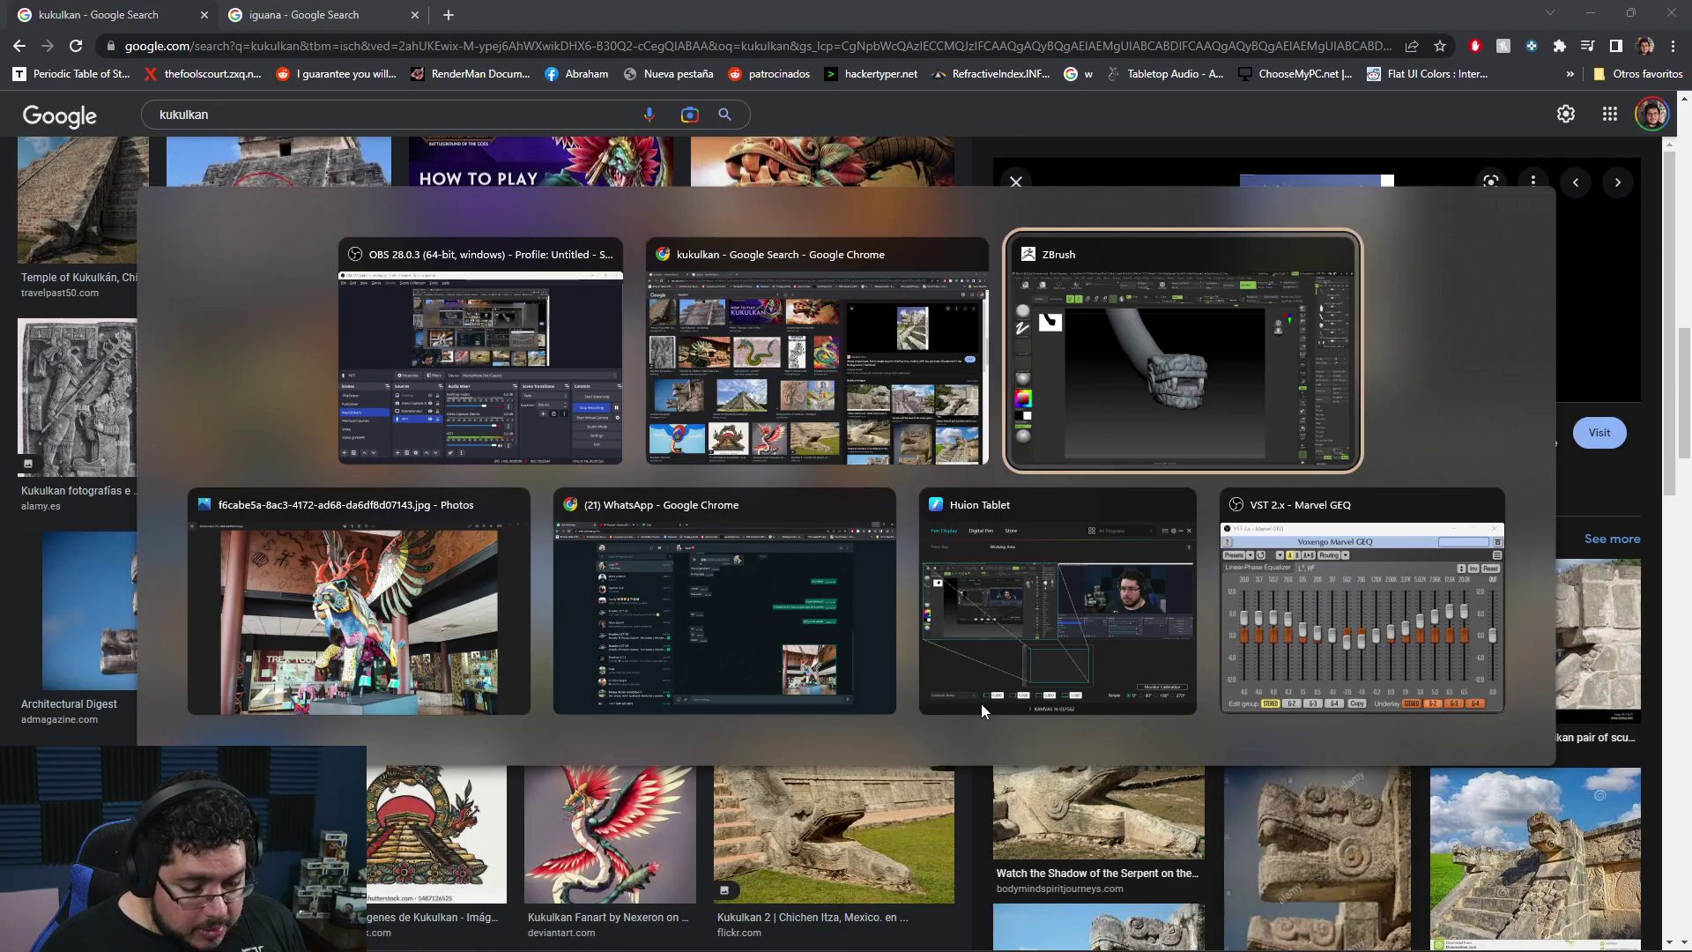
{"action": "mouse_move", "coordinate": [1107, 706]}
{"action": "left_mouse_down"}
{"action": "mouse_move", "coordinate": [1163, 775]}
{"action": "mouse_move", "coordinate": [1159, 726]}
{"action": "left_mouse_up"}
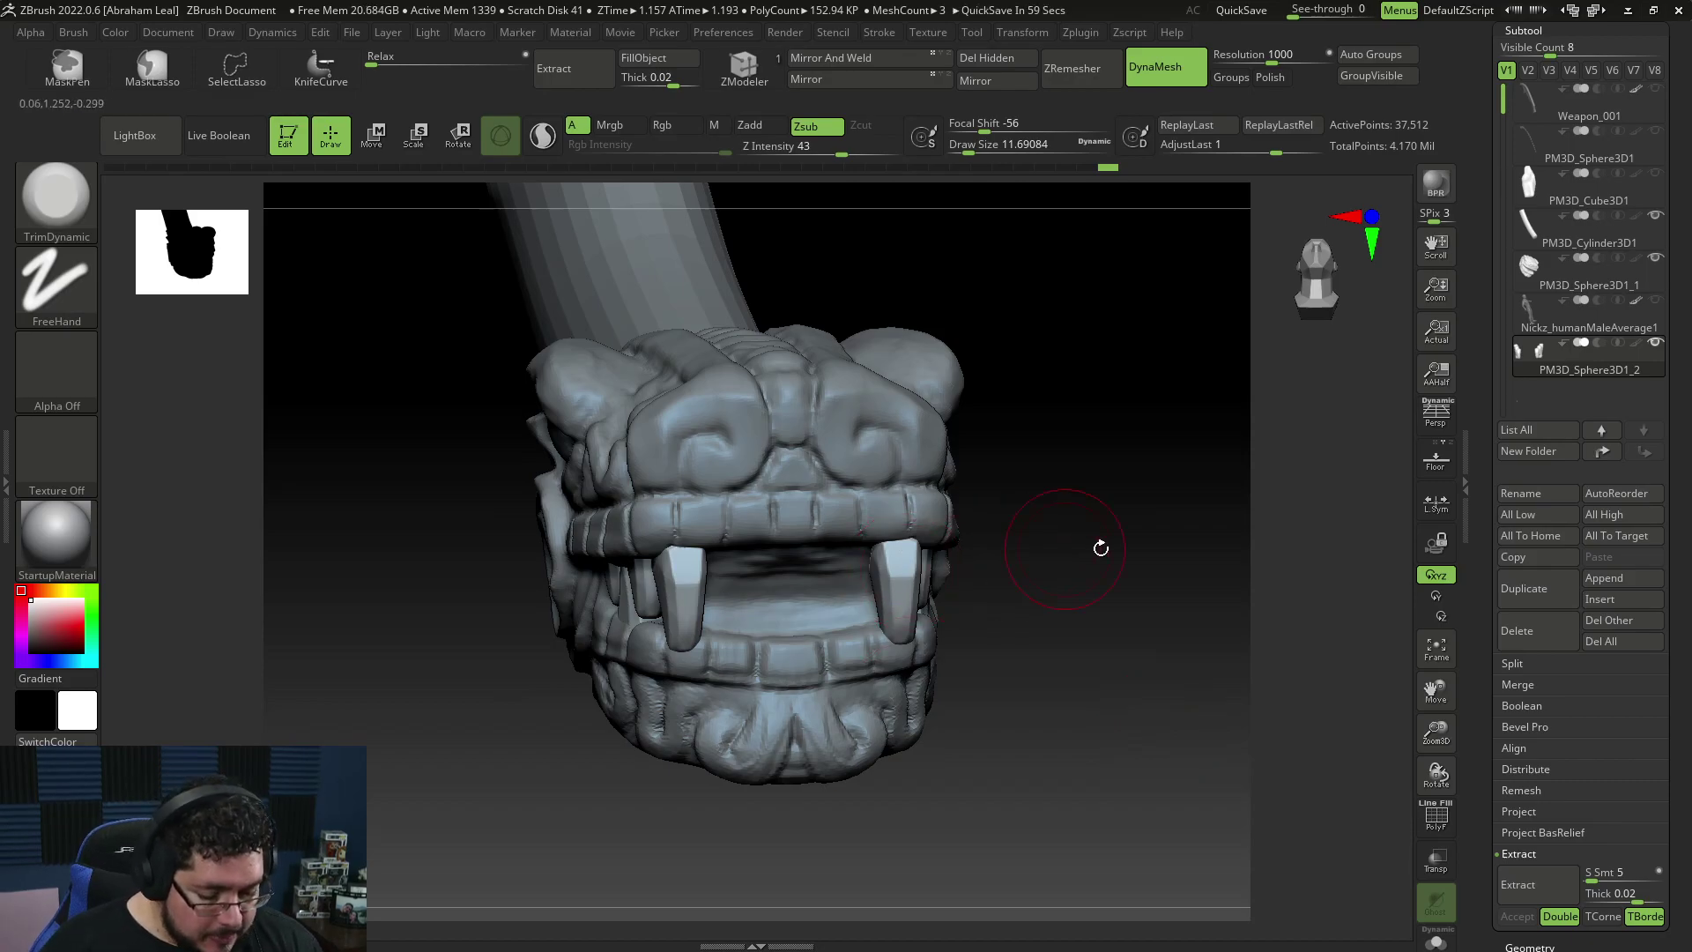
{"action": "left_click_drag", "start_coordinate": [1094, 548], "coordinate": [1012, 503], "text": "shift"}
{"action": "left_click", "coordinate": [779, 574], "text": "alt"}
{"action": "key", "text": "b"}
{"action": "key", "text": "c"}
{"action": "key", "text": "b"}
{"action": "key", "text": "space"}
{"action": "left_click", "coordinate": [752, 580]}
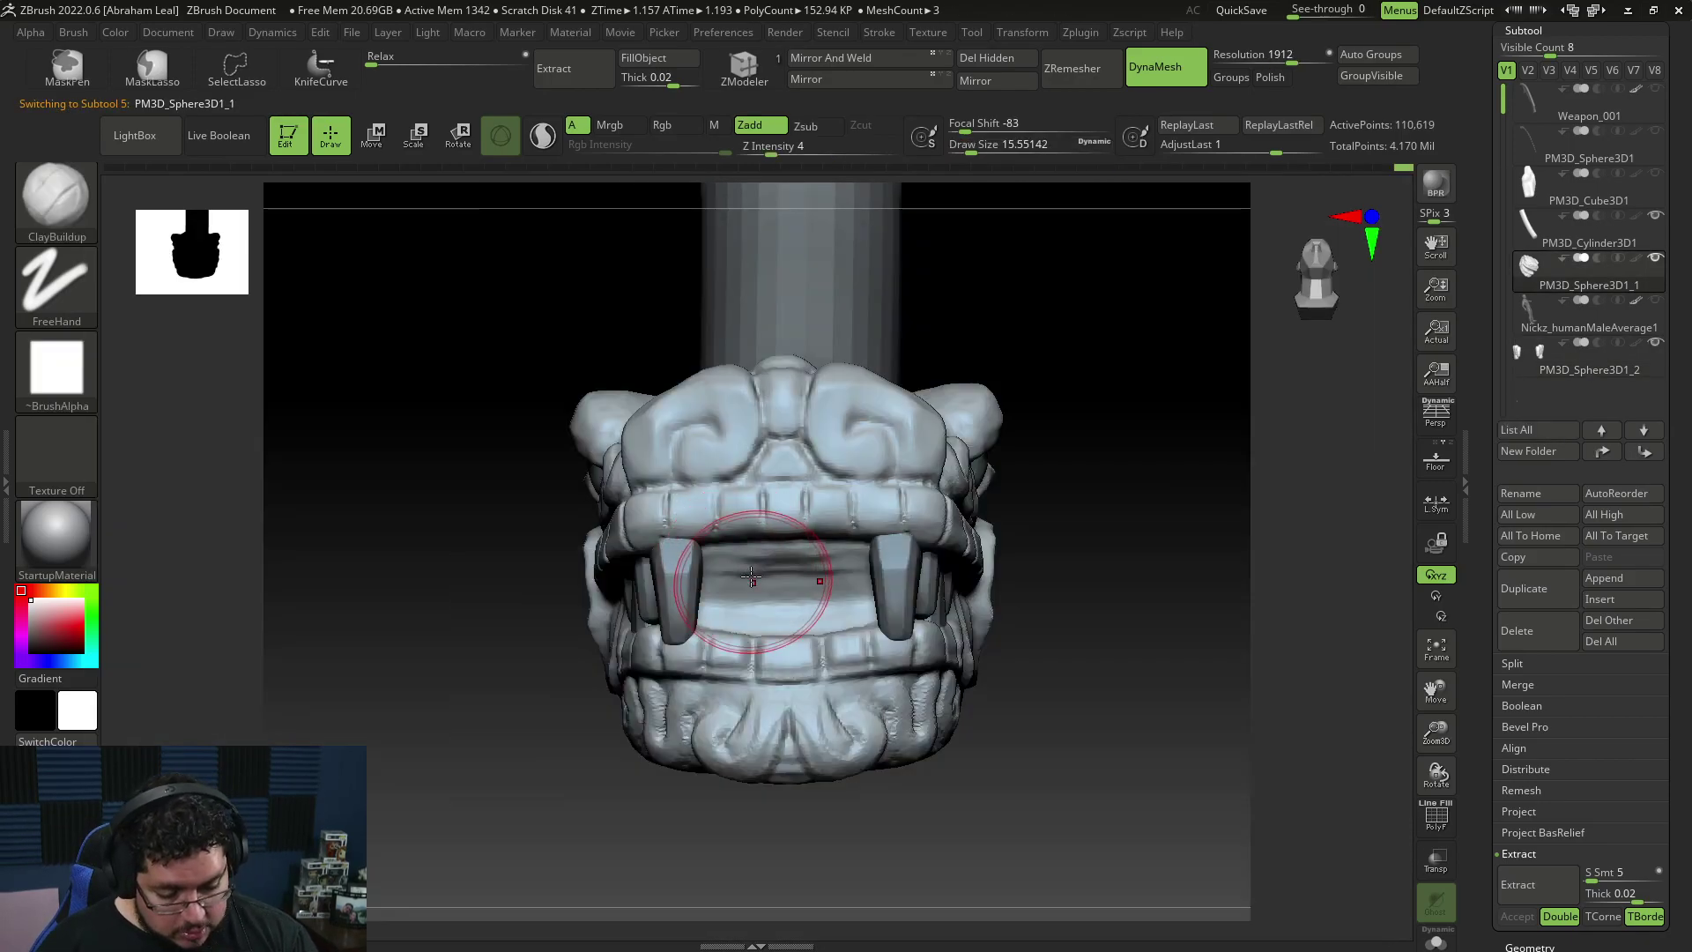
{"action": "mouse_move", "coordinate": [1005, 600]}
{"action": "left_mouse_down"}
{"action": "mouse_move", "coordinate": [1024, 589]}
{"action": "mouse_move", "coordinate": [954, 573]}
{"action": "mouse_move", "coordinate": [1013, 552]}
{"action": "mouse_move", "coordinate": [1111, 629]}
{"action": "mouse_move", "coordinate": [1110, 555]}
{"action": "mouse_move", "coordinate": [1076, 632]}
{"action": "mouse_move", "coordinate": [1043, 627]}
{"action": "mouse_move", "coordinate": [950, 688]}
{"action": "mouse_move", "coordinate": [1016, 732]}
{"action": "mouse_move", "coordinate": [944, 609]}
{"action": "left_mouse_up"}
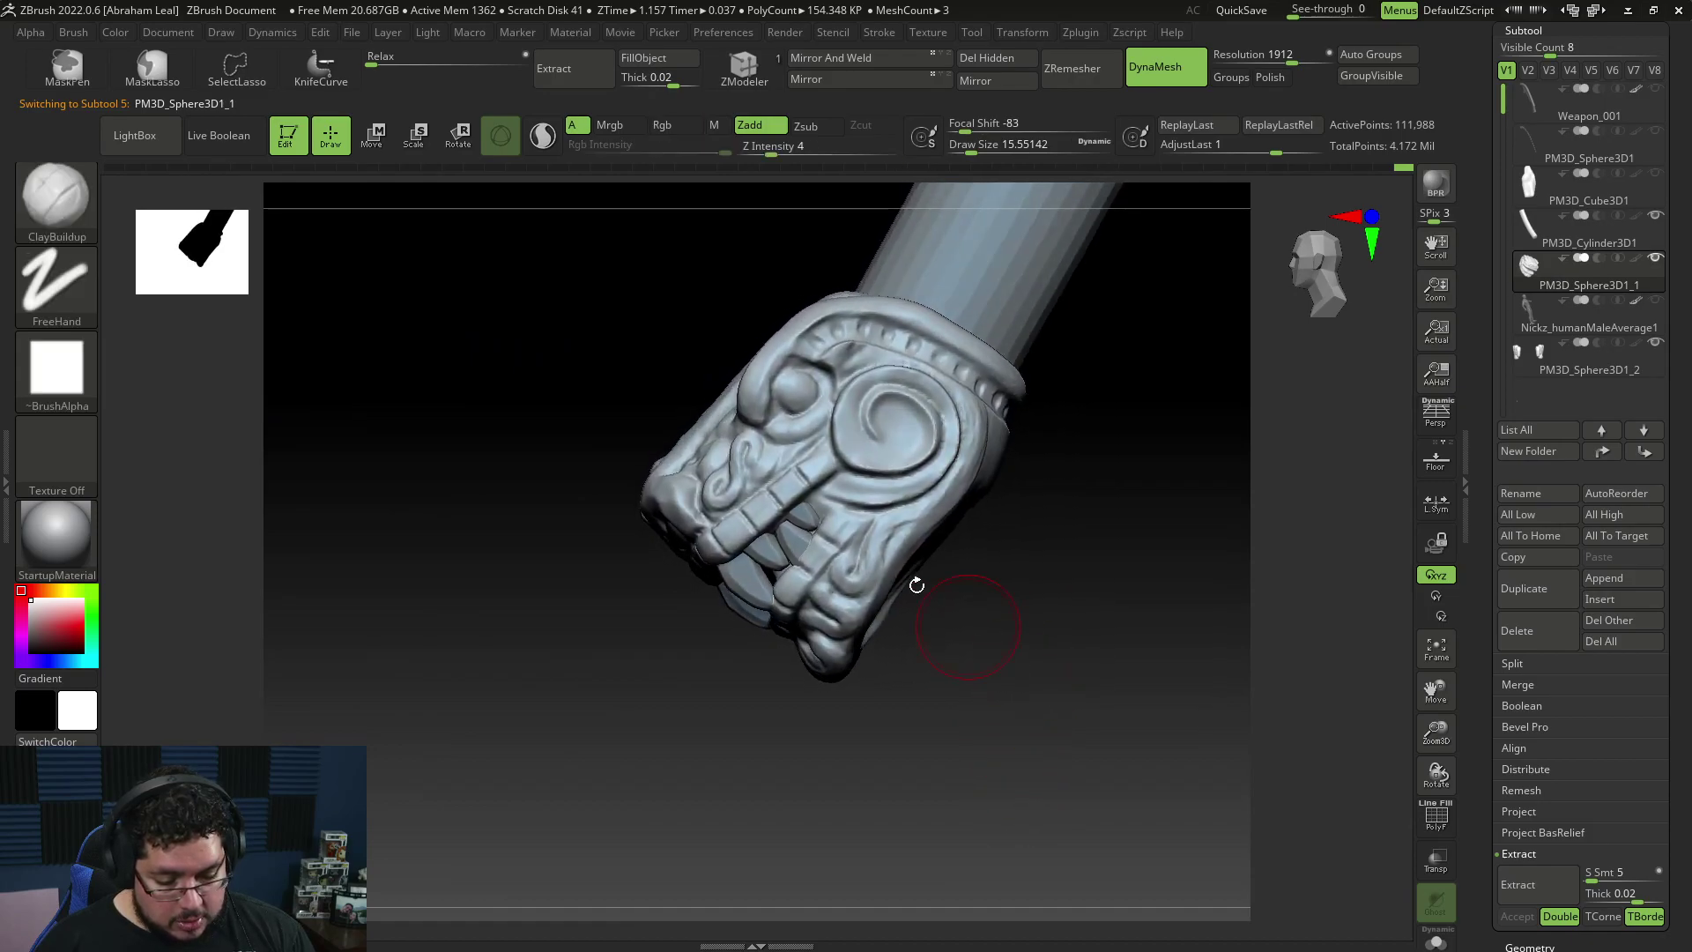
Step: Select the fang subtool and reshape the front fangs with a large Move brush so they fit the jaw
{"action": "left_click", "coordinate": [748, 588], "text": "alt"}
{"action": "mouse_move", "coordinate": [926, 793]}
{"action": "left_mouse_down"}
{"action": "mouse_move", "coordinate": [1062, 377]}
{"action": "mouse_move", "coordinate": [1065, 711]}
{"action": "mouse_move", "coordinate": [1085, 542]}
{"action": "mouse_move", "coordinate": [1100, 722]}
{"action": "mouse_move", "coordinate": [942, 612]}
{"action": "left_mouse_up"}
{"action": "key", "text": "b"}
{"action": "key", "text": "m"}
{"action": "key", "text": "v"}
{"action": "key", "text": "space"}
{"action": "left_click_drag", "start_coordinate": [721, 542], "coordinate": [745, 539]}
{"action": "left_click_drag", "start_coordinate": [714, 650], "coordinate": [816, 644]}
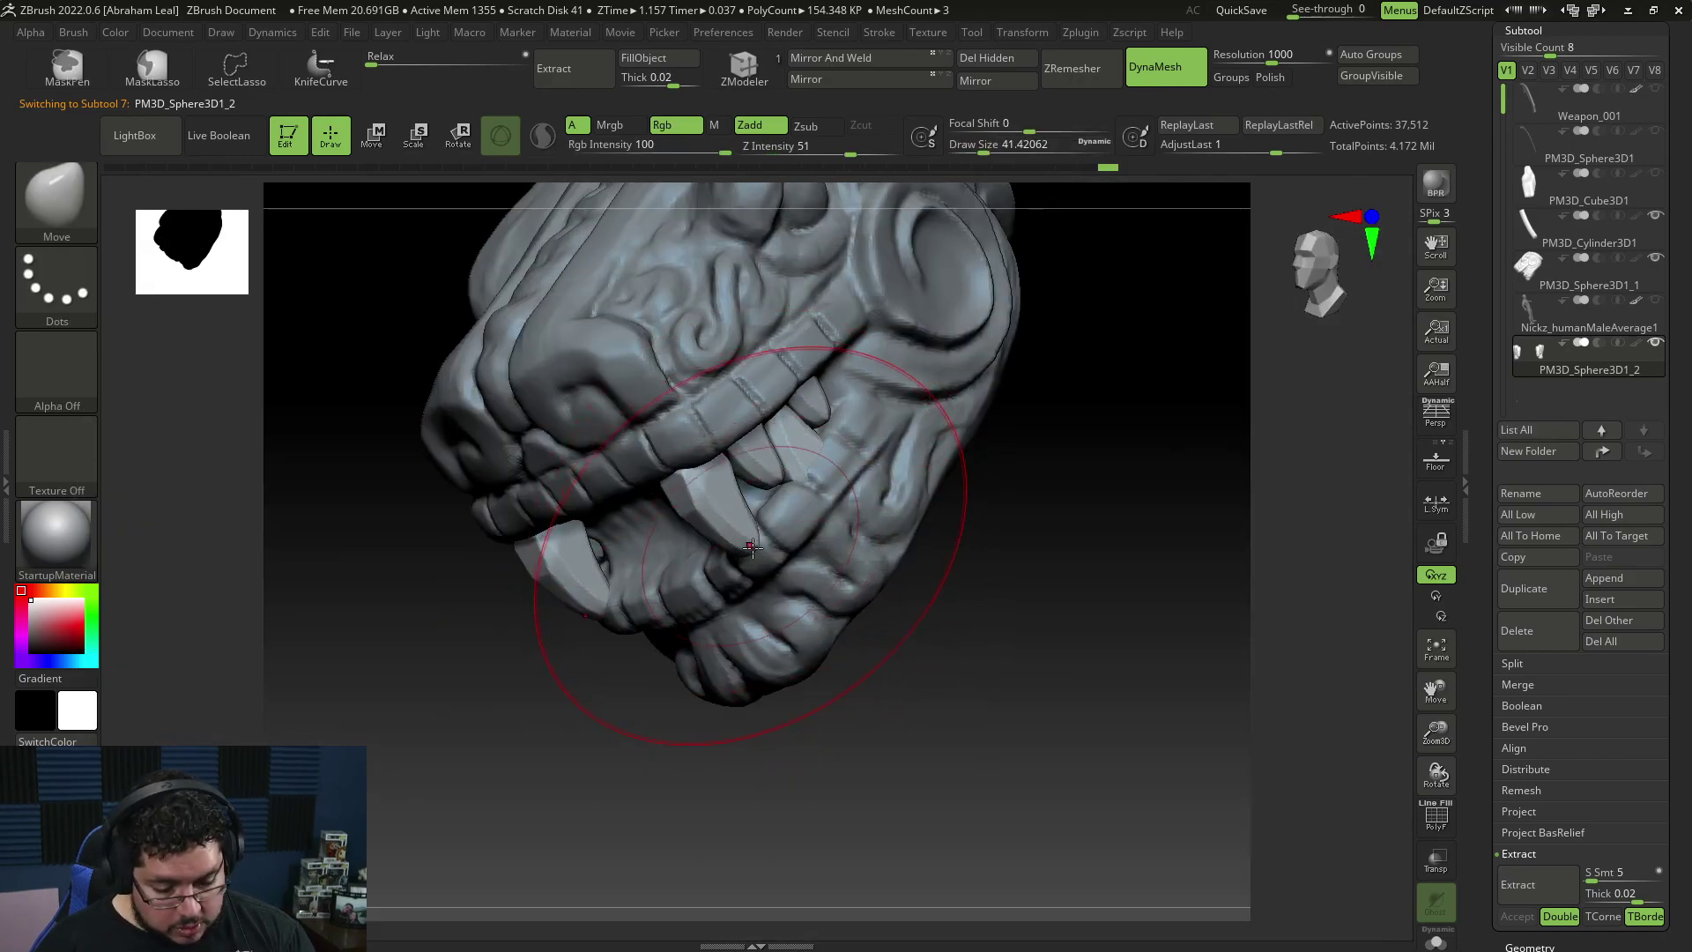
{"action": "left_click_drag", "start_coordinate": [908, 667], "coordinate": [828, 673], "text": "shift"}
{"action": "left_click_drag", "start_coordinate": [725, 513], "coordinate": [692, 478]}
{"action": "left_click_drag", "start_coordinate": [803, 493], "coordinate": [781, 471]}
Step: Refine the curve and placement of the fangs from several angles using the Move brush at varying sizes
{"action": "key", "text": "space"}
{"action": "mouse_move", "coordinate": [796, 413]}
{"action": "left_mouse_down"}
{"action": "mouse_move", "coordinate": [801, 443]}
{"action": "mouse_move", "coordinate": [837, 453]}
{"action": "left_mouse_up"}
{"action": "key", "text": "space"}
{"action": "mouse_move", "coordinate": [831, 529]}
{"action": "left_mouse_down"}
{"action": "mouse_move", "coordinate": [808, 508]}
{"action": "mouse_move", "coordinate": [677, 509]}
{"action": "left_mouse_up"}
{"action": "key", "text": "space"}
{"action": "mouse_move", "coordinate": [659, 590]}
{"action": "left_mouse_down"}
{"action": "mouse_move", "coordinate": [661, 536]}
{"action": "mouse_move", "coordinate": [802, 484]}
{"action": "mouse_move", "coordinate": [702, 523]}
{"action": "mouse_move", "coordinate": [895, 397]}
{"action": "mouse_move", "coordinate": [913, 522]}
{"action": "left_mouse_up"}
{"action": "key", "text": "space"}
{"action": "left_click_drag", "start_coordinate": [741, 487], "coordinate": [696, 538]}
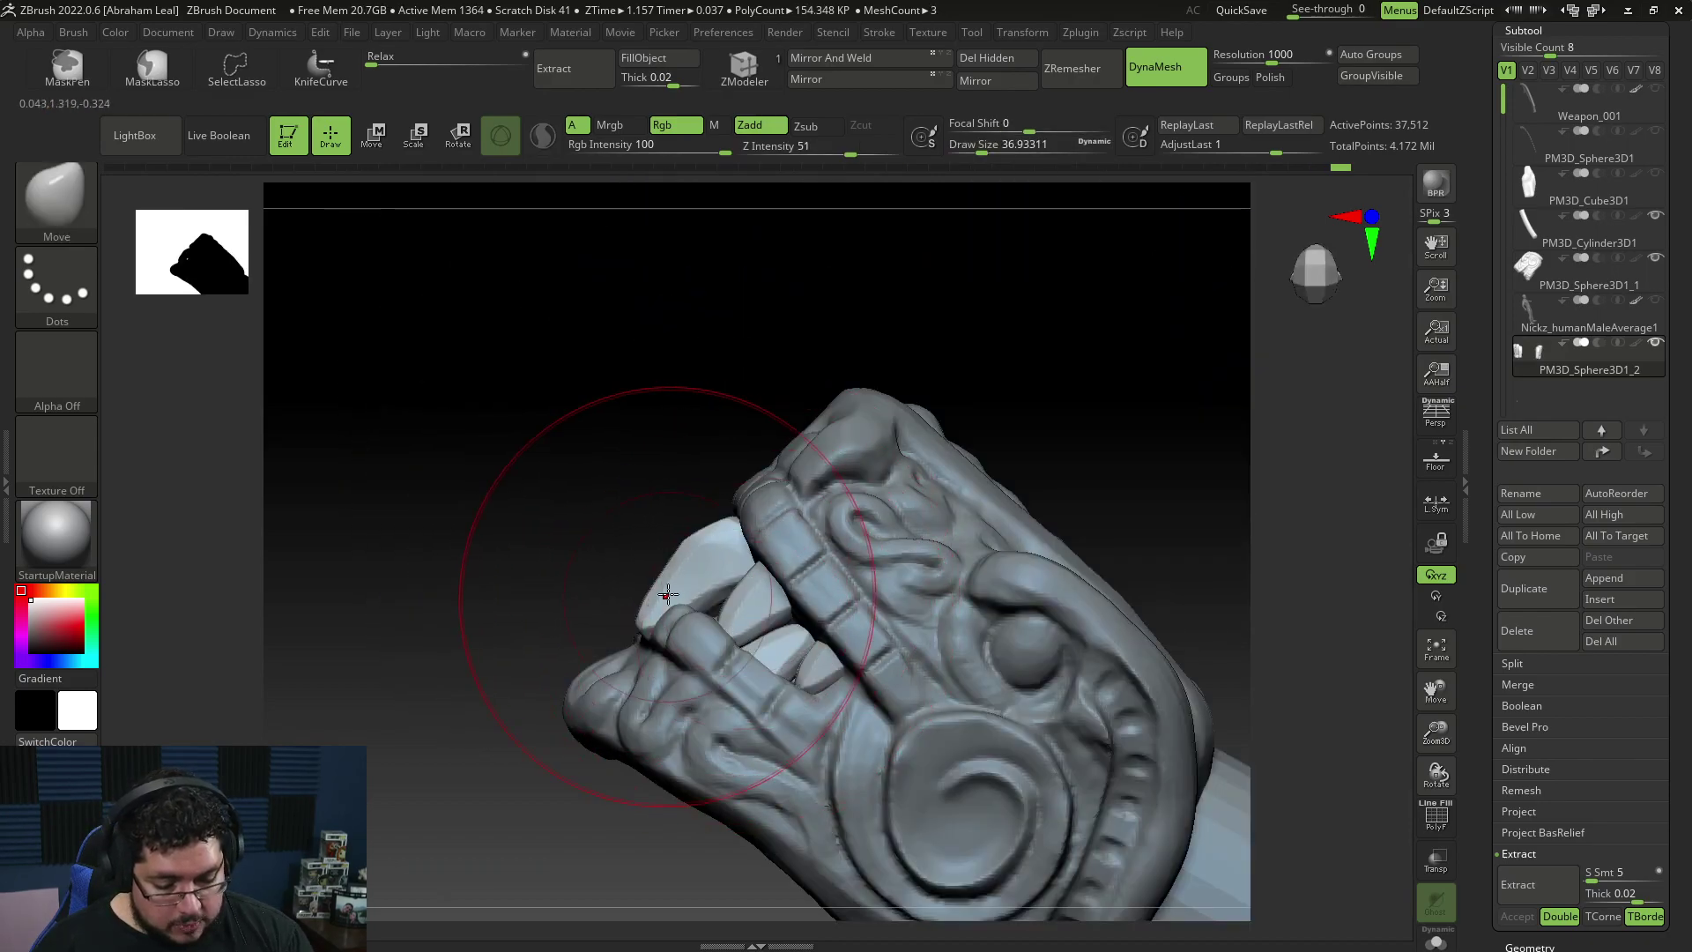
{"action": "key", "text": "space"}
{"action": "mouse_move", "coordinate": [706, 457]}
{"action": "left_mouse_down"}
{"action": "mouse_move", "coordinate": [836, 585]}
{"action": "mouse_move", "coordinate": [858, 574]}
{"action": "mouse_move", "coordinate": [843, 597]}
{"action": "mouse_move", "coordinate": [699, 521]}
{"action": "mouse_move", "coordinate": [809, 525]}
{"action": "mouse_move", "coordinate": [850, 453]}
{"action": "mouse_move", "coordinate": [872, 453]}
{"action": "mouse_move", "coordinate": [708, 570]}
{"action": "mouse_move", "coordinate": [801, 431]}
{"action": "left_mouse_up"}
Step: Select the serpent head subtool and adjust the form of the snout and gums around the fangs with the Move brush
{"action": "left_click", "coordinate": [692, 477], "text": "alt"}
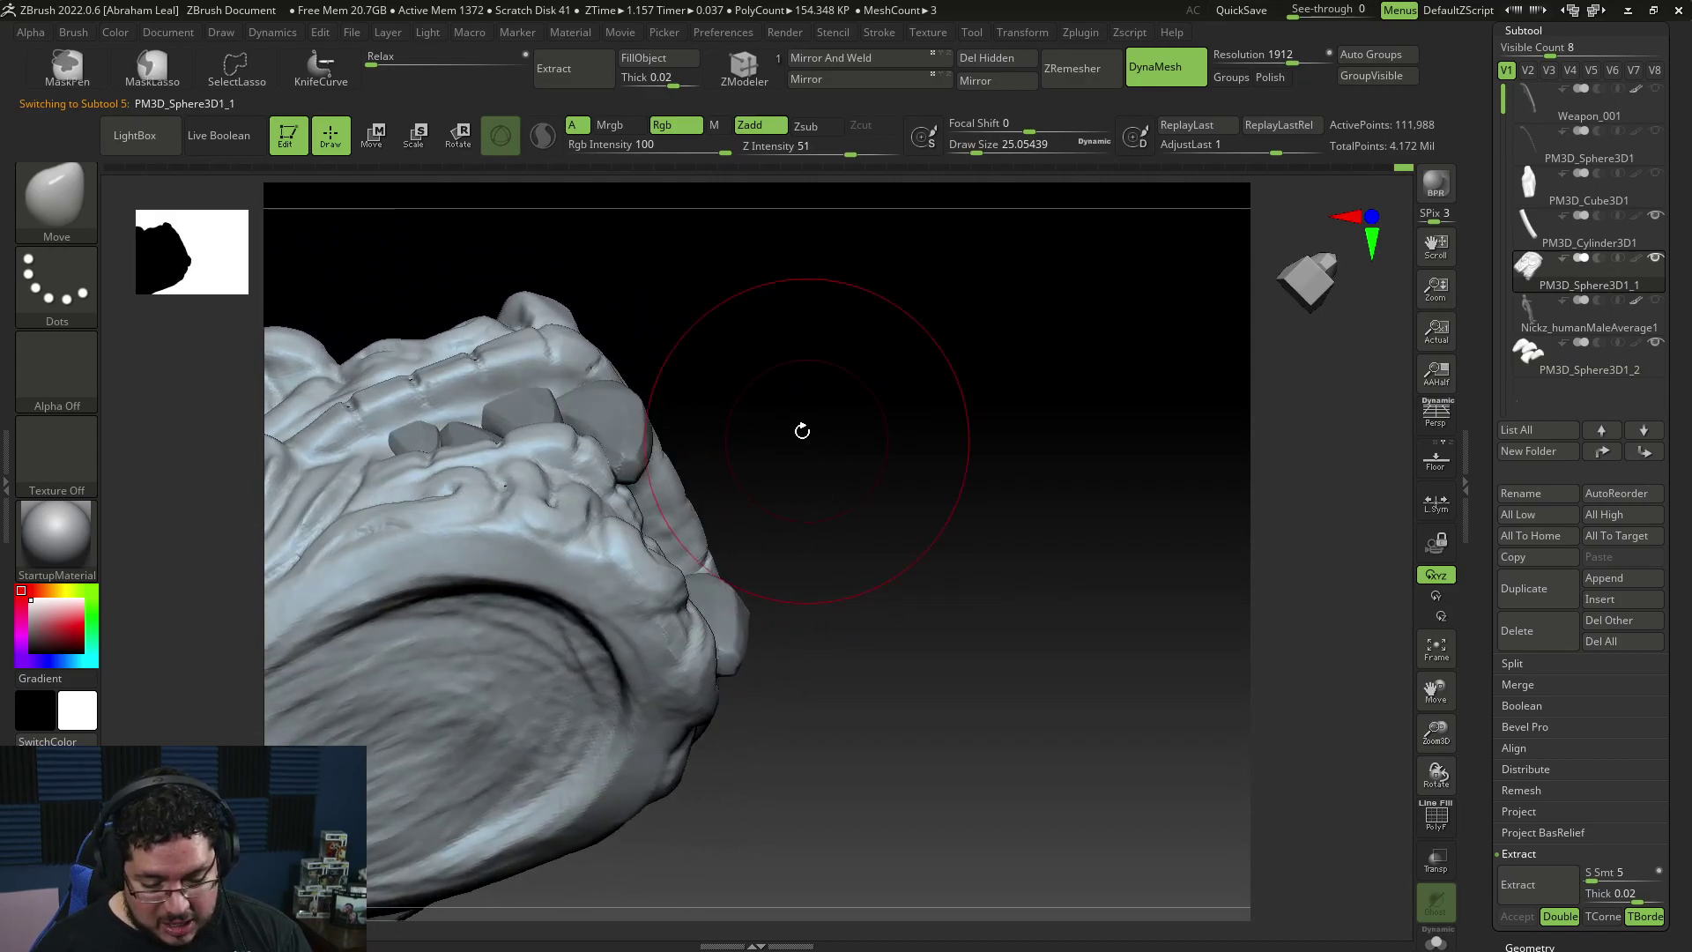
{"action": "left_click_drag", "start_coordinate": [858, 302], "coordinate": [680, 347]}
{"action": "mouse_move", "coordinate": [798, 331]}
{"action": "left_mouse_down", "text": "alt"}
{"action": "mouse_move", "coordinate": [778, 268]}
{"action": "mouse_move", "coordinate": [691, 408]}
{"action": "mouse_move", "coordinate": [582, 436]}
{"action": "left_mouse_up", "text": "alt"}
{"action": "left_click_drag", "start_coordinate": [706, 229], "coordinate": [529, 397]}
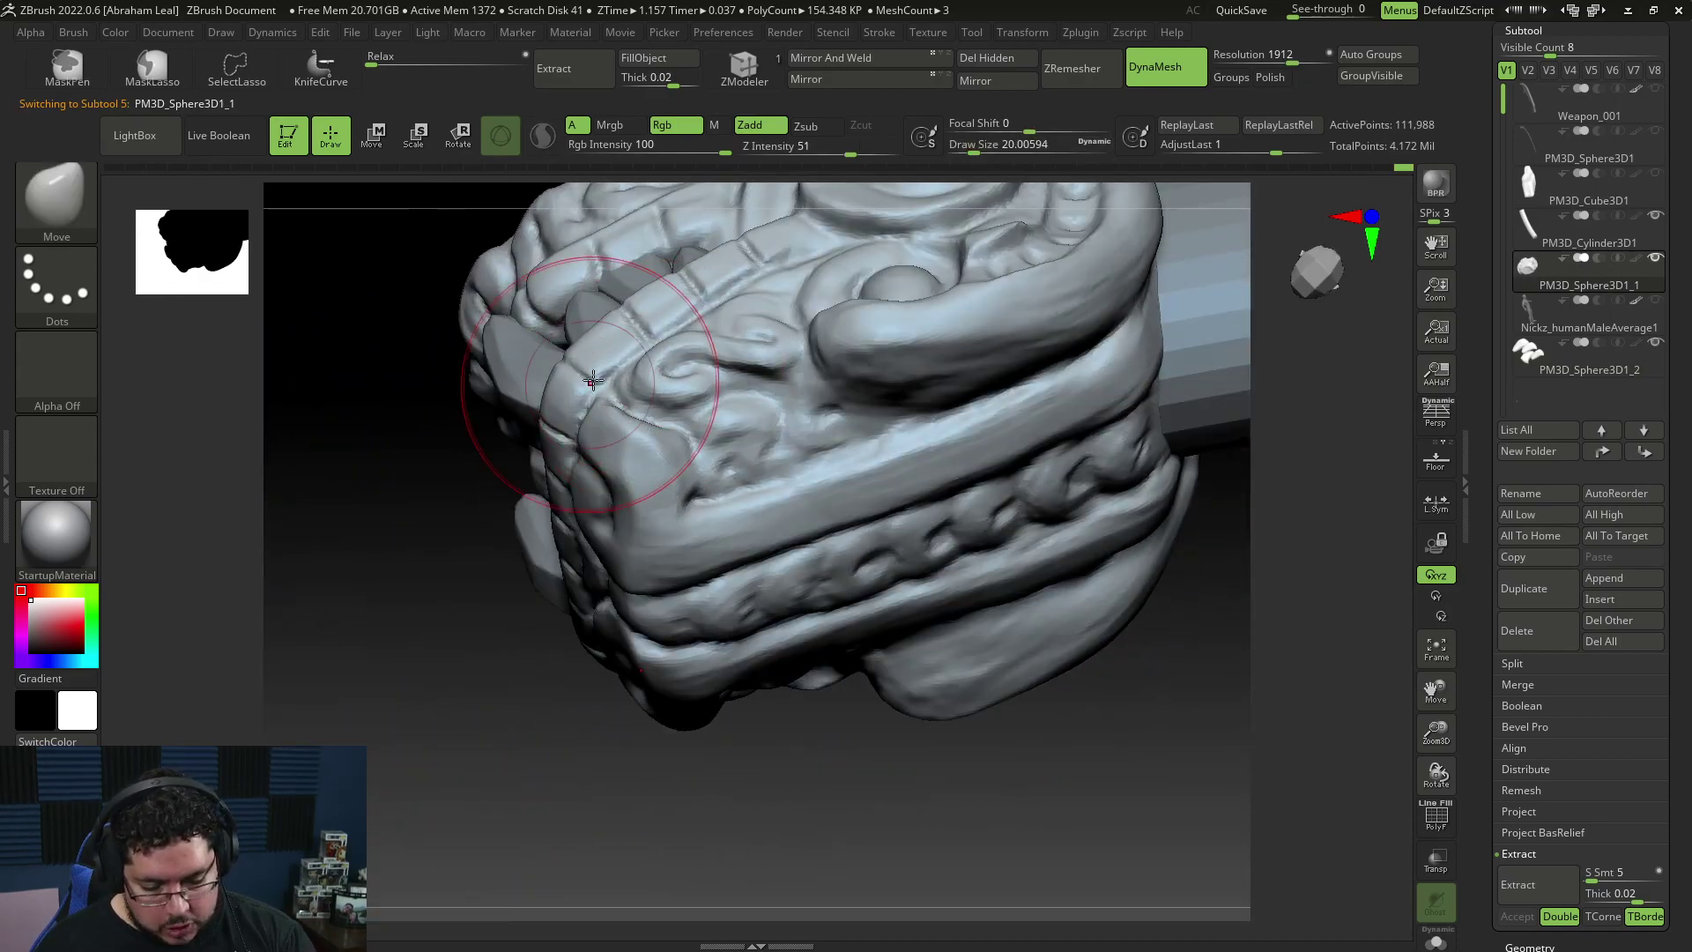
{"action": "mouse_move", "coordinate": [534, 502]}
{"action": "left_mouse_down"}
{"action": "mouse_move", "coordinate": [495, 582]}
{"action": "mouse_move", "coordinate": [589, 826]}
{"action": "mouse_move", "coordinate": [608, 758]}
{"action": "mouse_move", "coordinate": [1042, 749]}
{"action": "mouse_move", "coordinate": [1046, 691]}
{"action": "mouse_move", "coordinate": [1013, 612]}
{"action": "mouse_move", "coordinate": [1072, 618]}
{"action": "mouse_move", "coordinate": [1047, 658]}
{"action": "mouse_move", "coordinate": [1027, 605]}
{"action": "left_mouse_up"}
Step: Sculpt rows of overlapping scales across the underside of the lower jaw with a small ClayBuildup brush
{"action": "key", "text": "b"}
{"action": "key", "text": "c"}
{"action": "key", "text": "b"}
{"action": "key", "text": "space"}
{"action": "left_click_drag", "start_coordinate": [794, 490], "coordinate": [717, 455]}
{"action": "key", "text": "space"}
{"action": "mouse_move", "coordinate": [890, 388]}
{"action": "left_mouse_down"}
{"action": "mouse_move", "coordinate": [1039, 435]}
{"action": "mouse_move", "coordinate": [926, 428]}
{"action": "mouse_move", "coordinate": [910, 397]}
{"action": "left_mouse_up"}
{"action": "left_click_drag", "start_coordinate": [926, 476], "coordinate": [524, 718]}
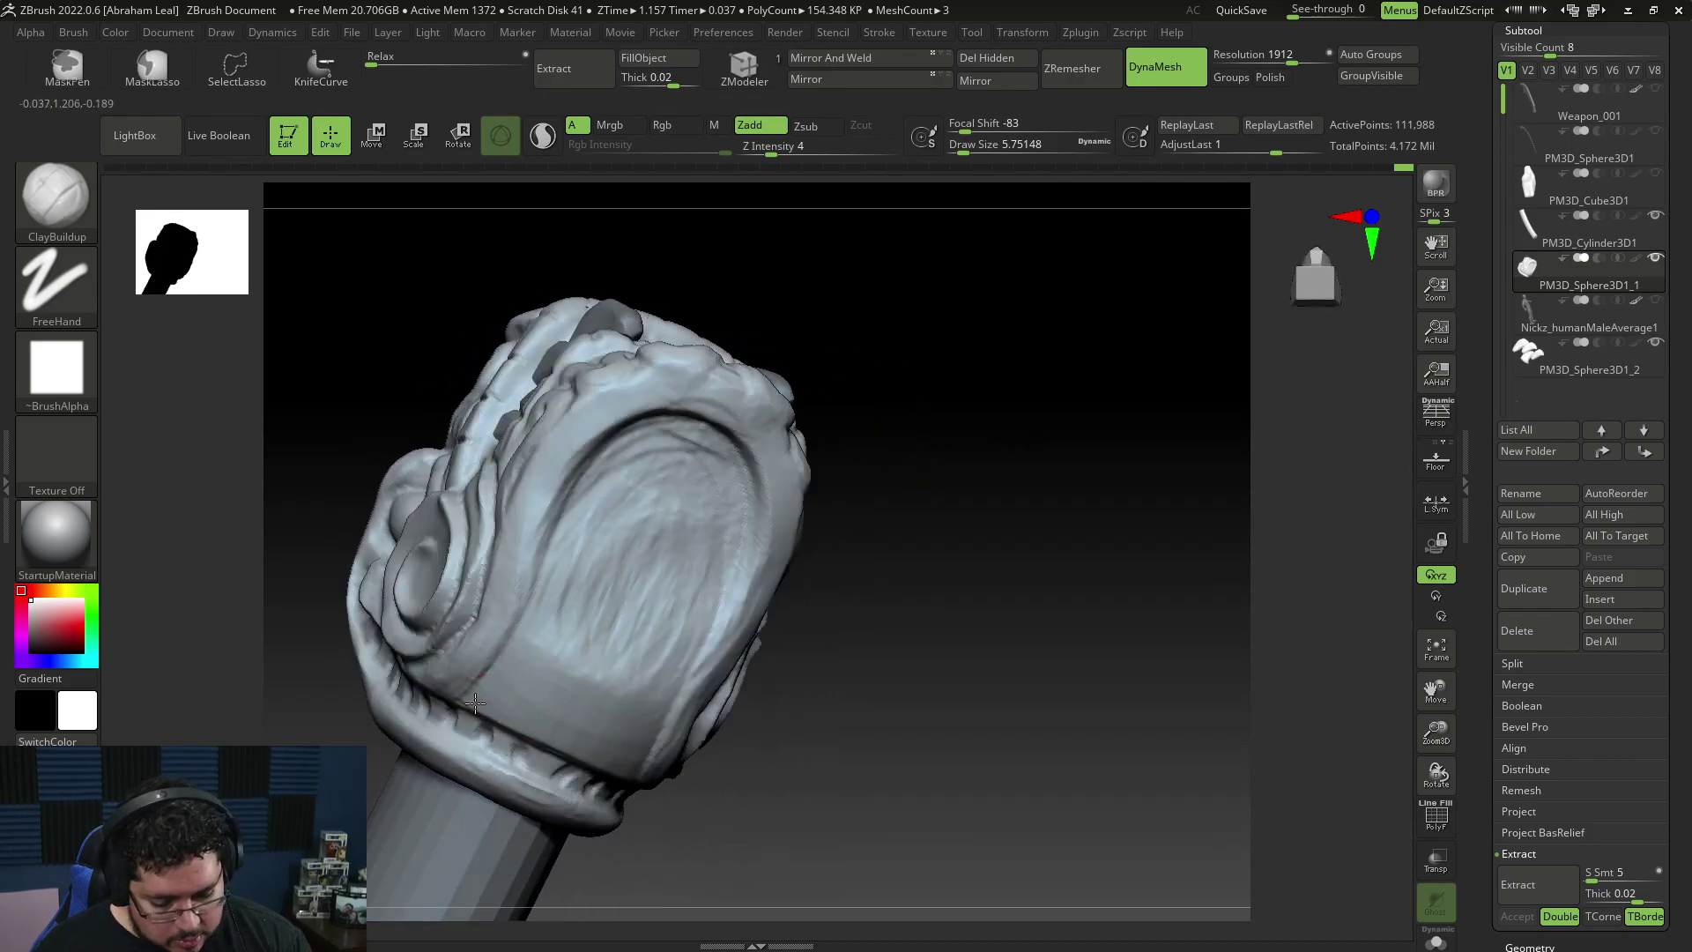
{"action": "key", "text": "space"}
{"action": "mouse_move", "coordinate": [539, 595]}
{"action": "left_mouse_down"}
{"action": "mouse_move", "coordinate": [526, 596]}
{"action": "mouse_move", "coordinate": [539, 653]}
{"action": "left_mouse_up"}
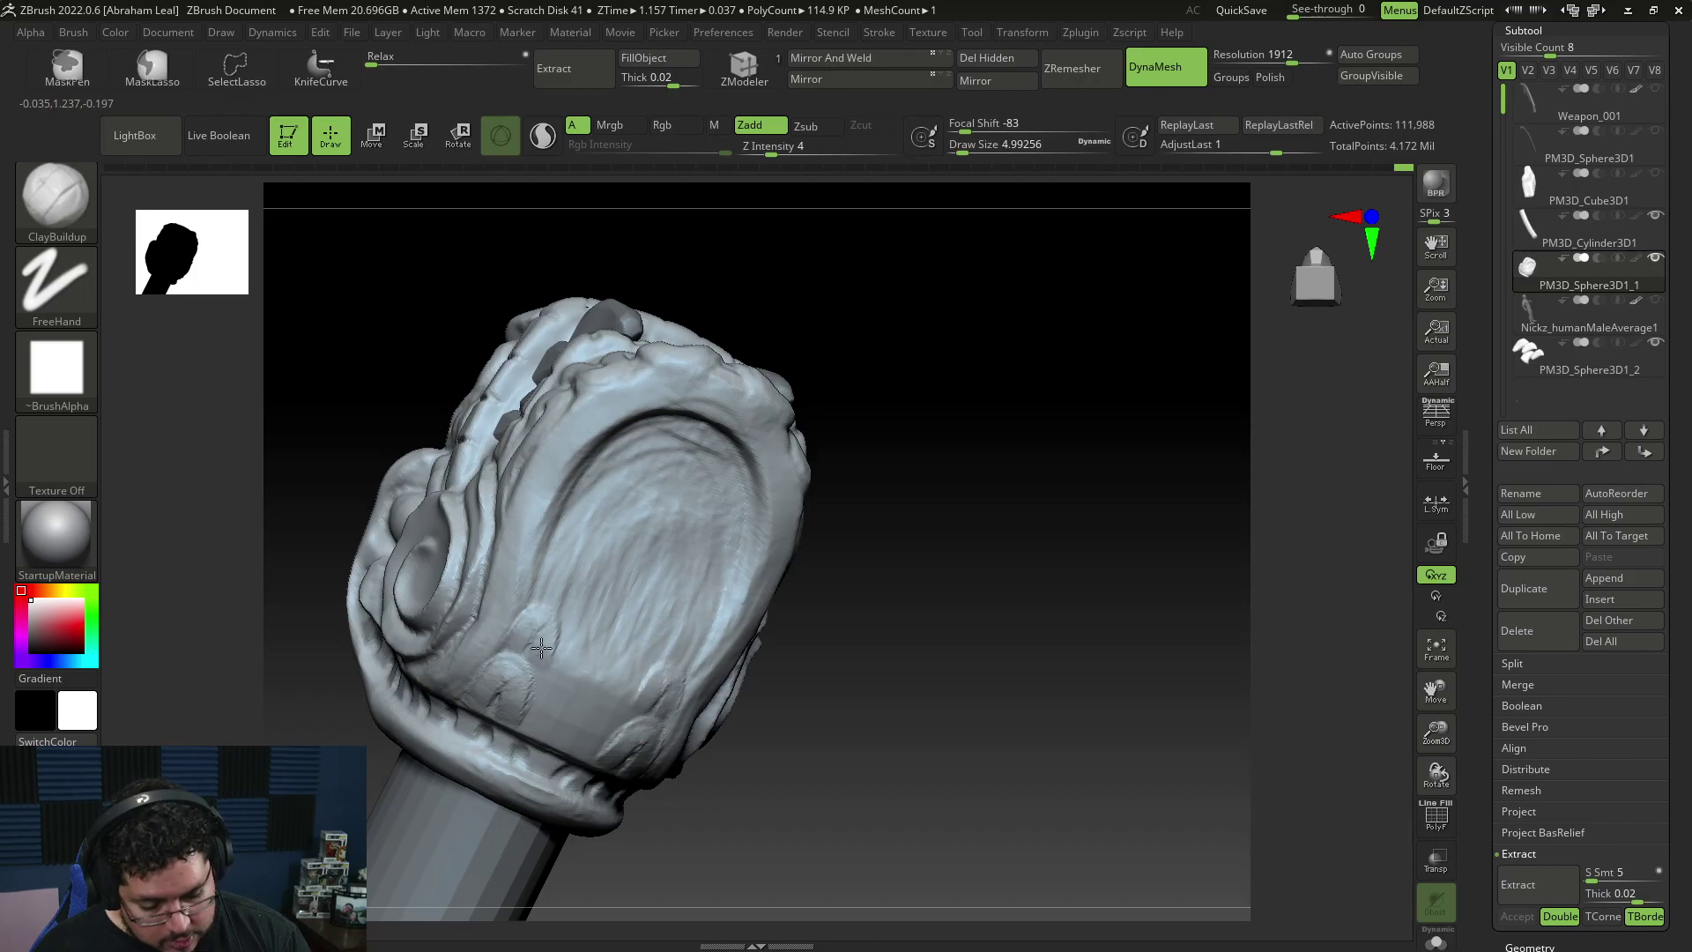
{"action": "mouse_move", "coordinate": [572, 576]}
{"action": "left_mouse_down"}
{"action": "mouse_move", "coordinate": [562, 538]}
{"action": "mouse_move", "coordinate": [596, 477]}
{"action": "mouse_move", "coordinate": [650, 458]}
{"action": "left_mouse_up"}
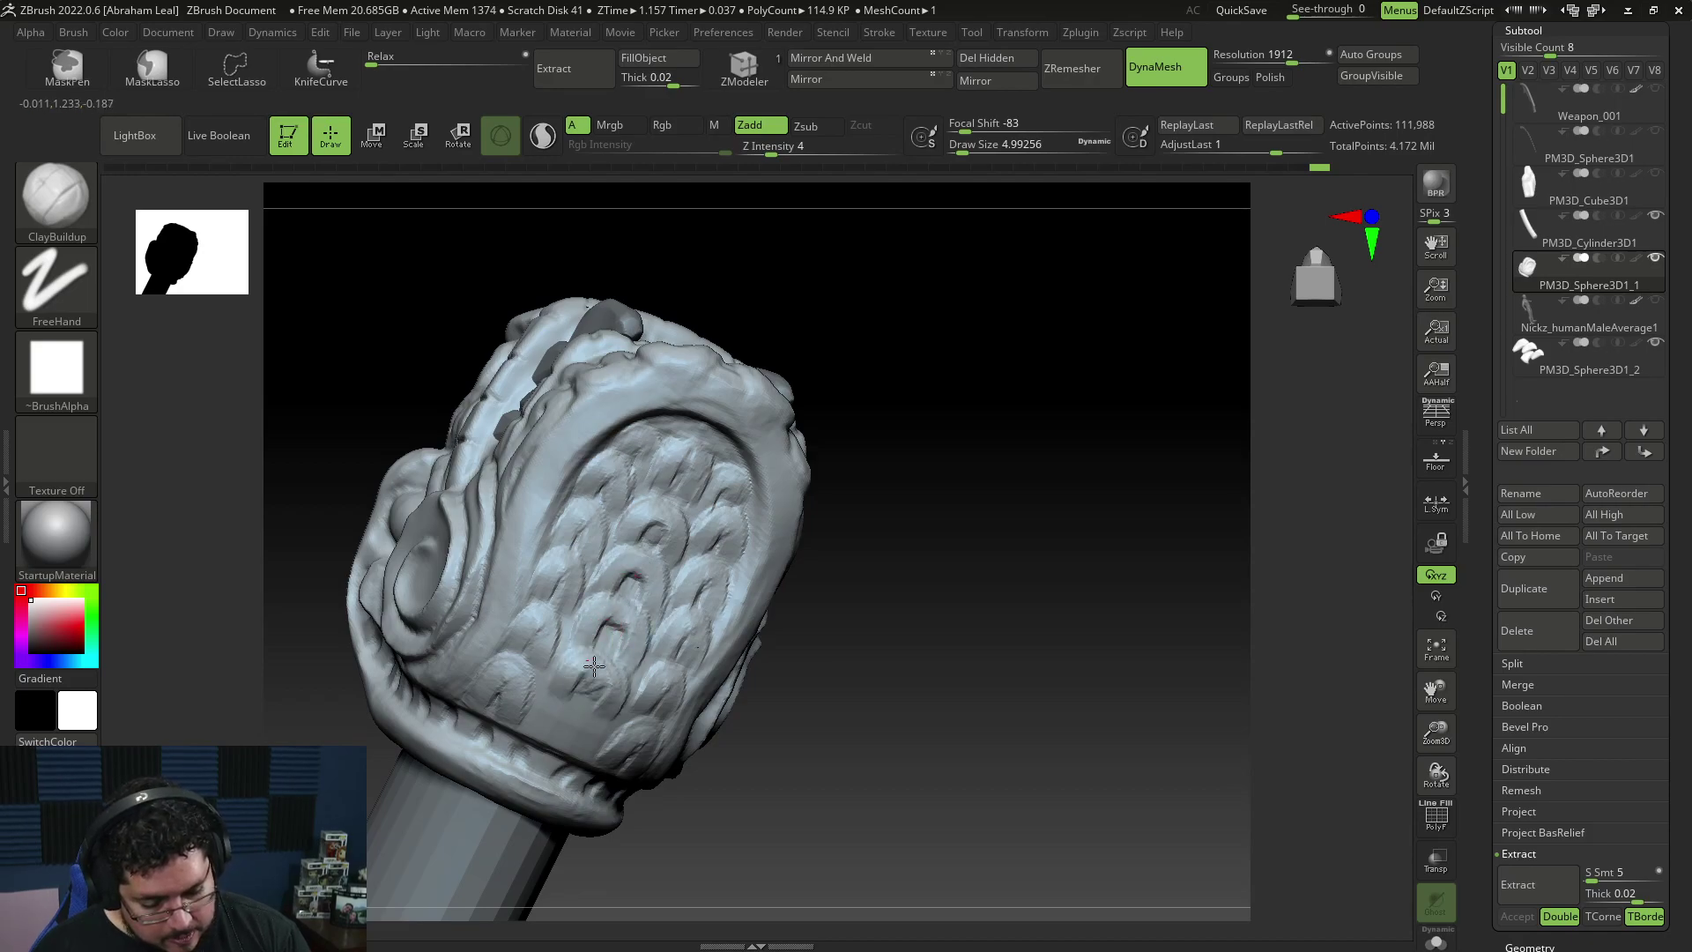
{"action": "left_click_drag", "start_coordinate": [791, 635], "coordinate": [747, 828]}
{"action": "right_click_drag", "start_coordinate": [747, 828], "coordinate": [985, 635]}
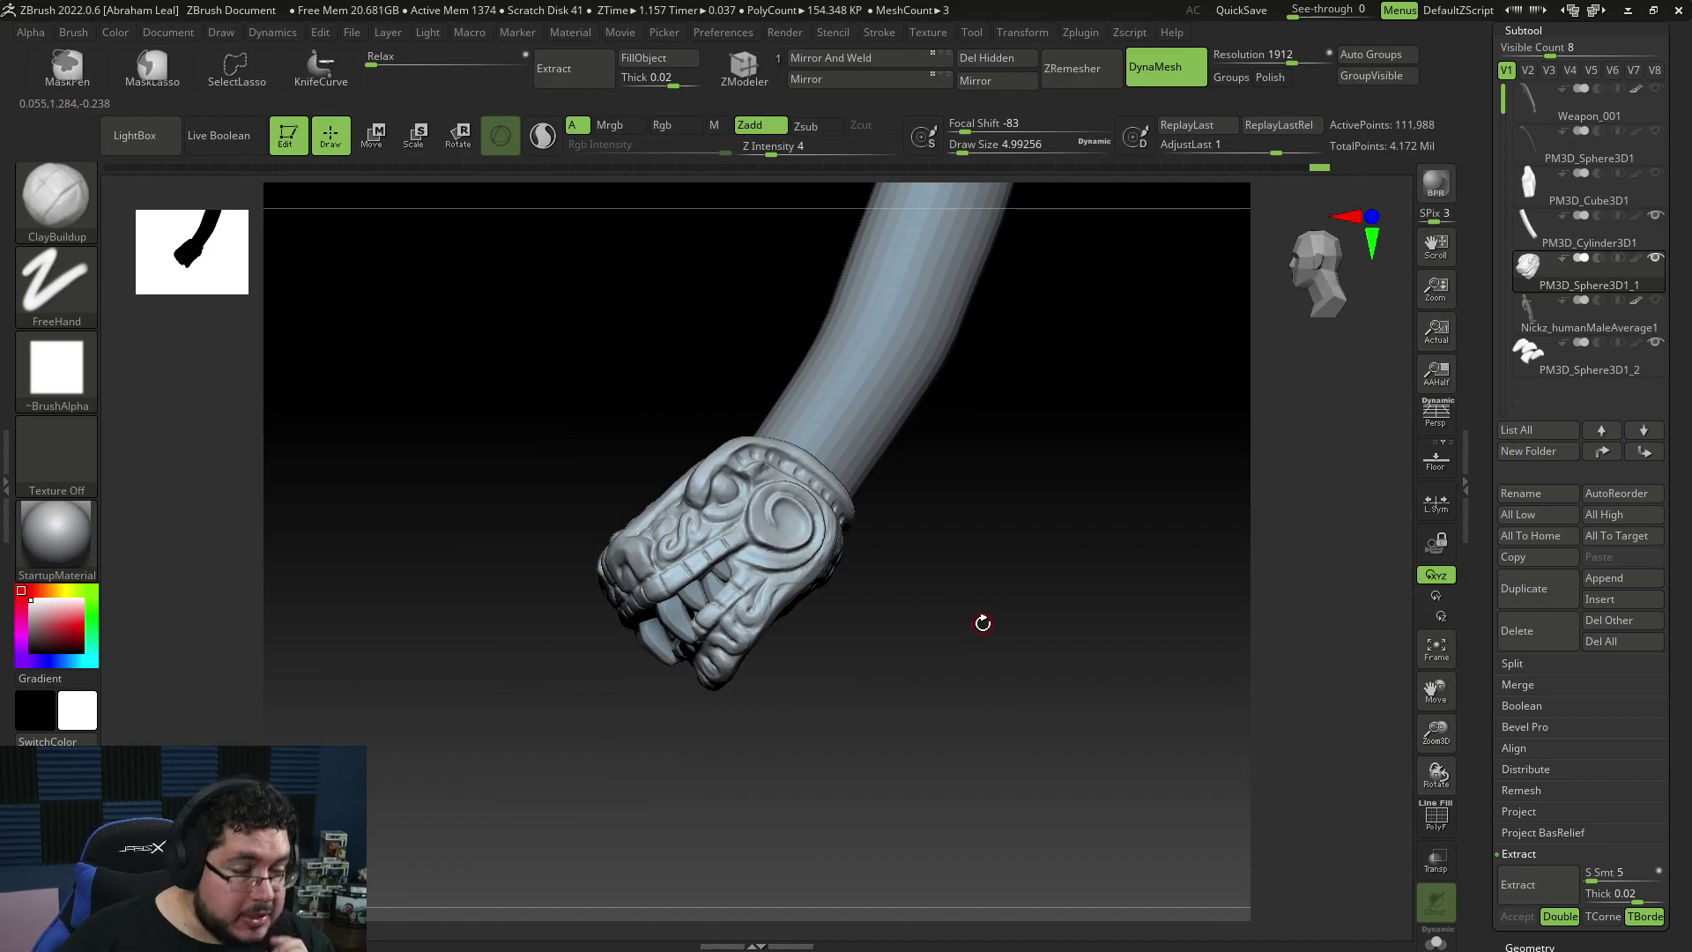
{"action": "key", "text": "alt+Tab"}
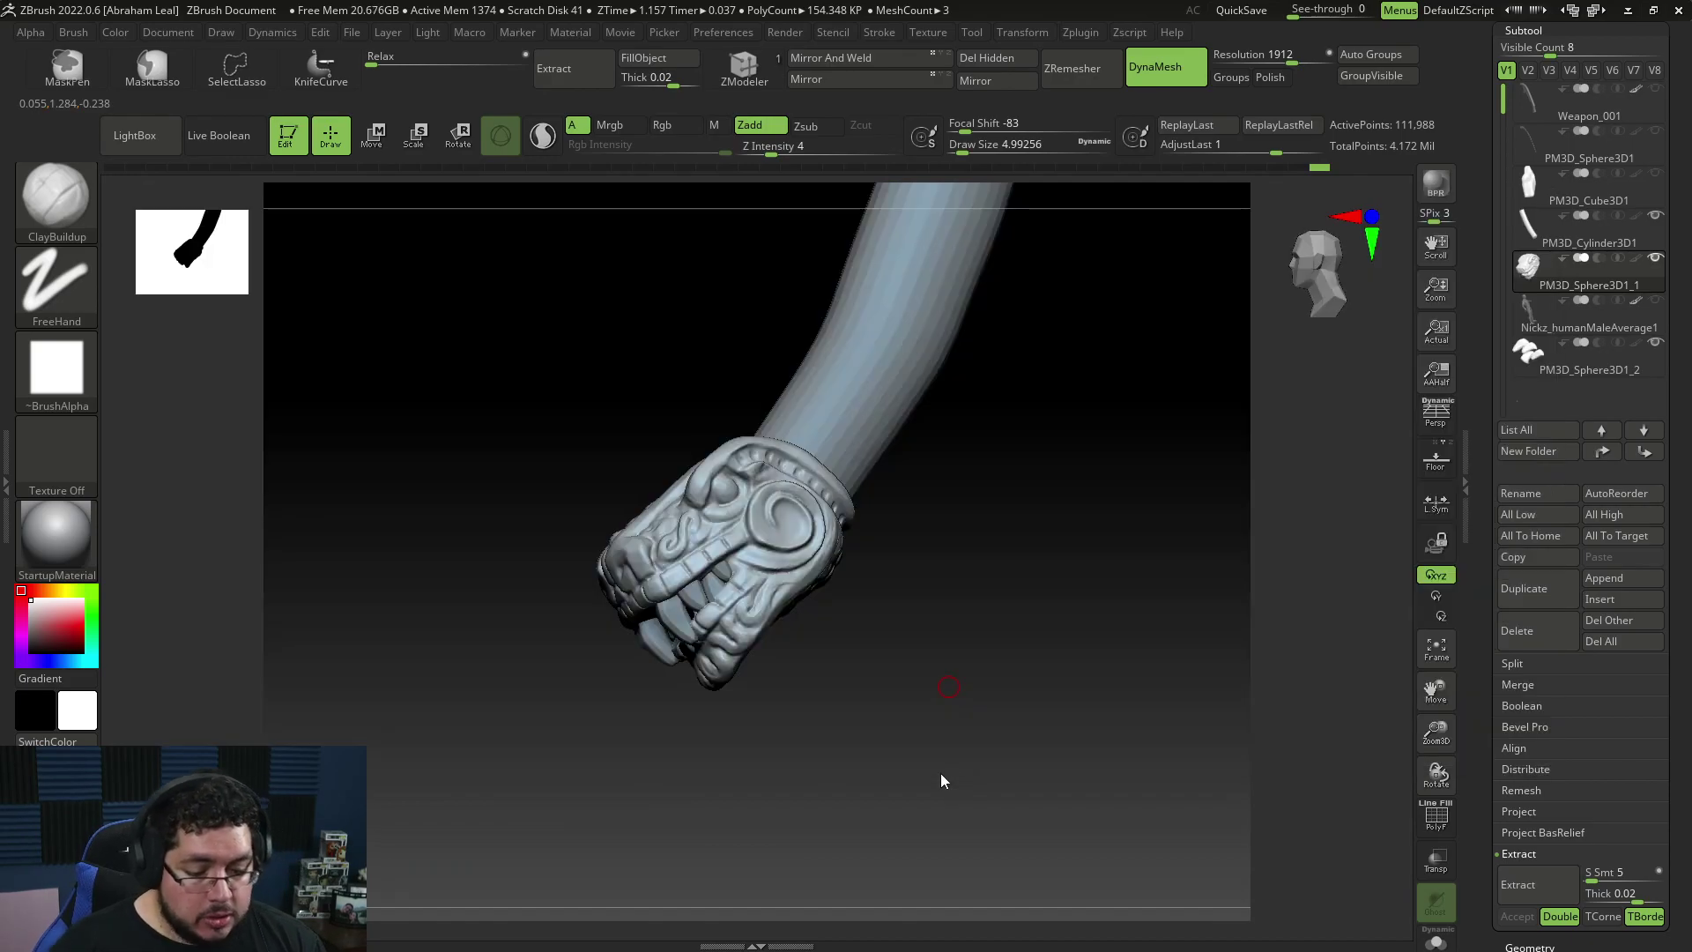
{"action": "right_click_drag", "start_coordinate": [933, 705], "coordinate": [989, 702]}
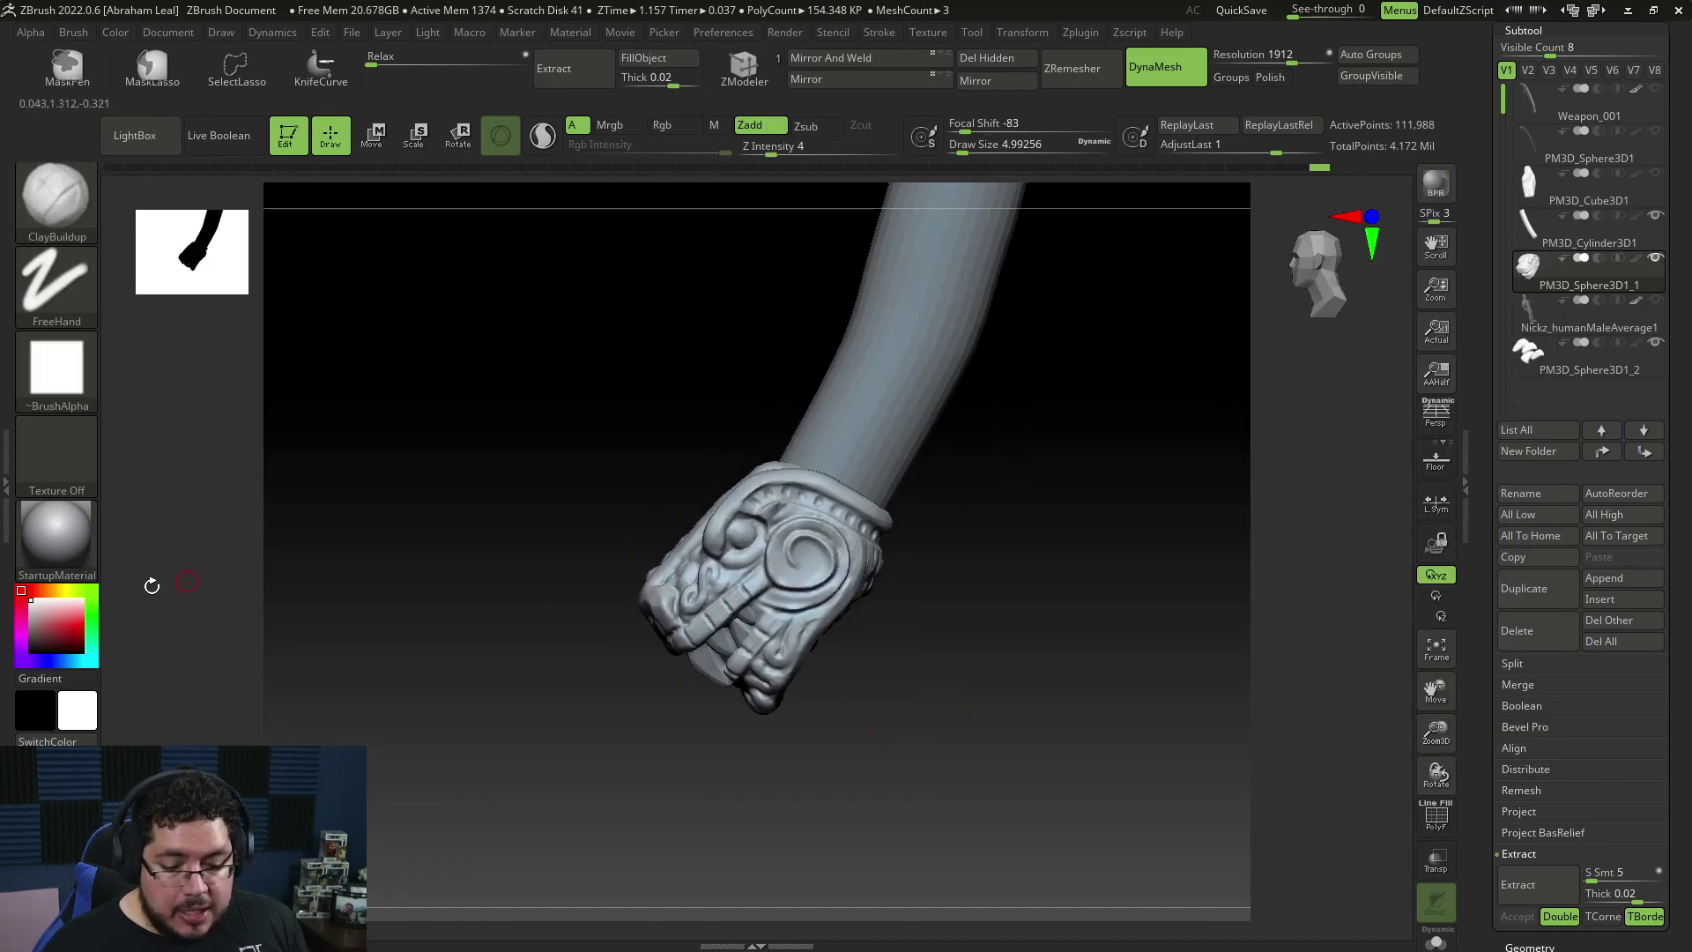
{"action": "left_click", "coordinate": [48, 513]}
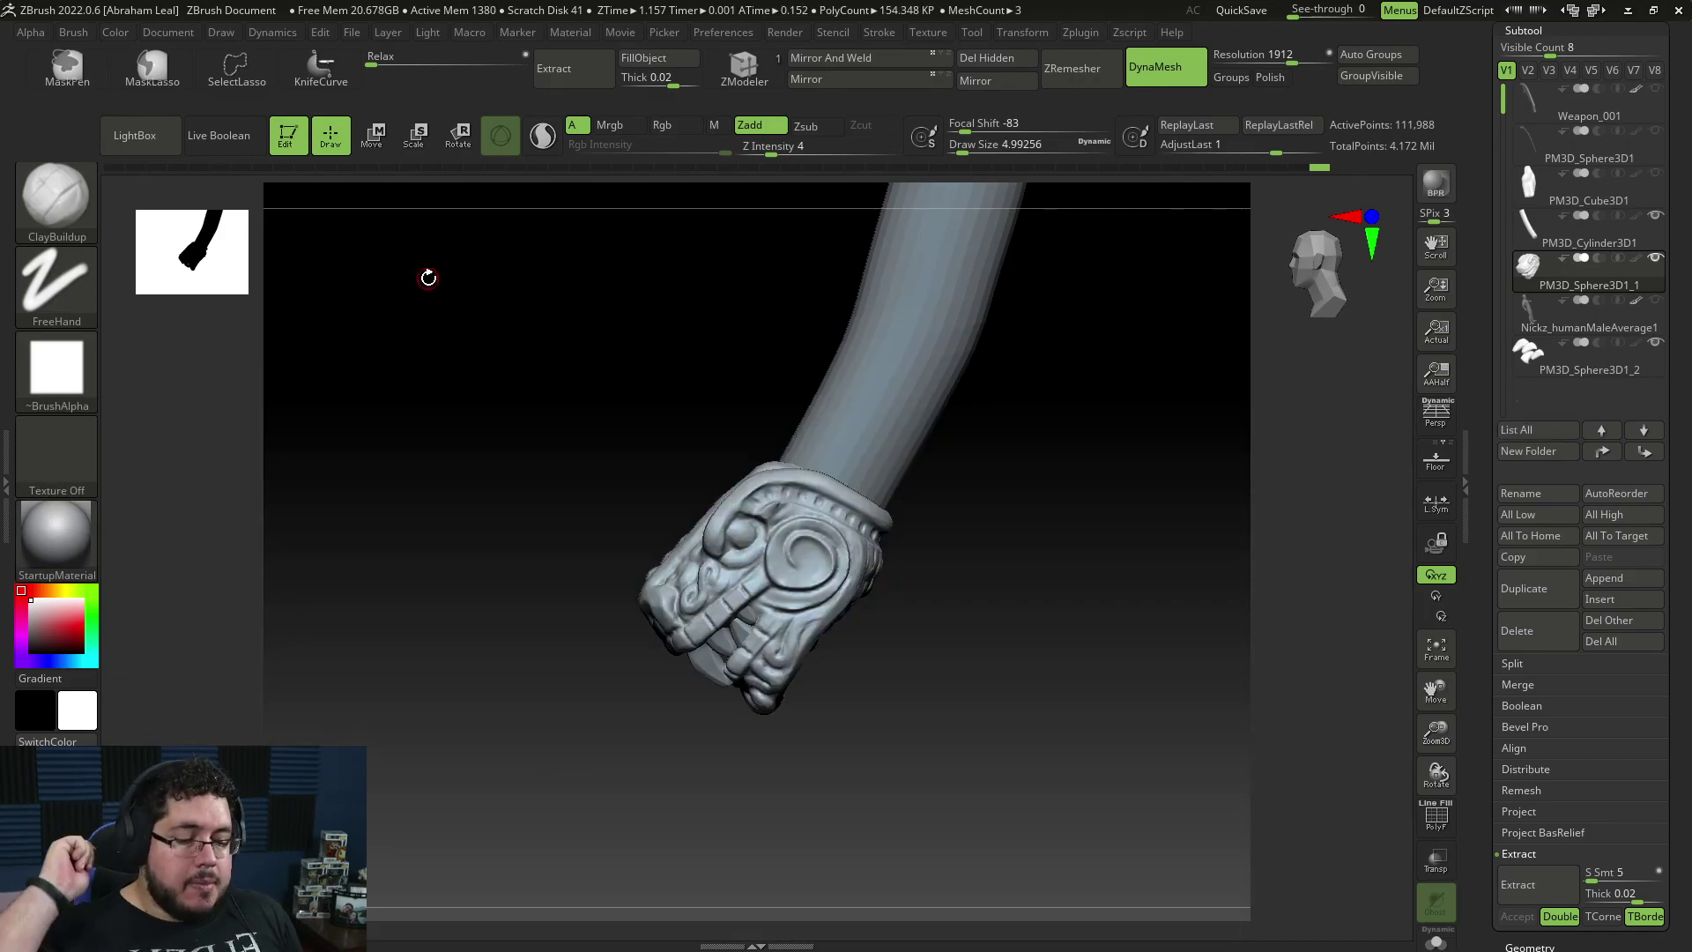
{"action": "mouse_move", "coordinate": [623, 418]}
{"action": "left_mouse_down"}
{"action": "mouse_move", "coordinate": [1024, 521]}
{"action": "mouse_move", "coordinate": [1080, 480]}
{"action": "mouse_move", "coordinate": [1064, 547]}
{"action": "left_mouse_up"}
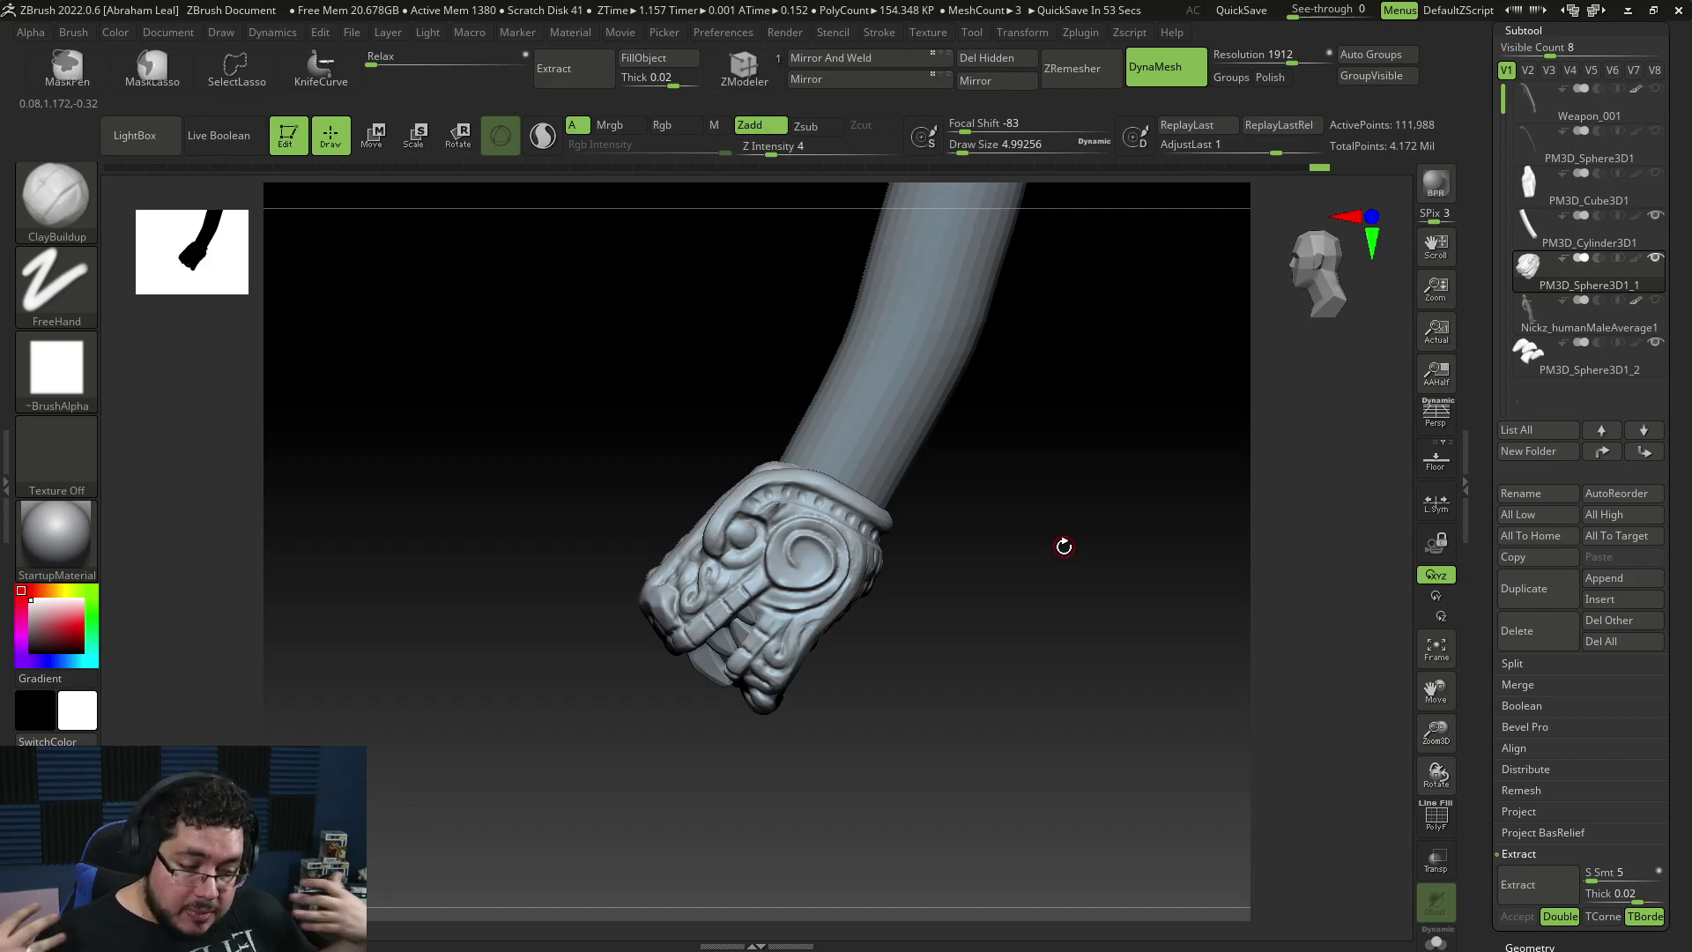
Step: Switch to Chrome and reopen the Vive Mayan Tours photo to examine the feathers around the serpent head
{"action": "key", "text": "alt+Tab"}
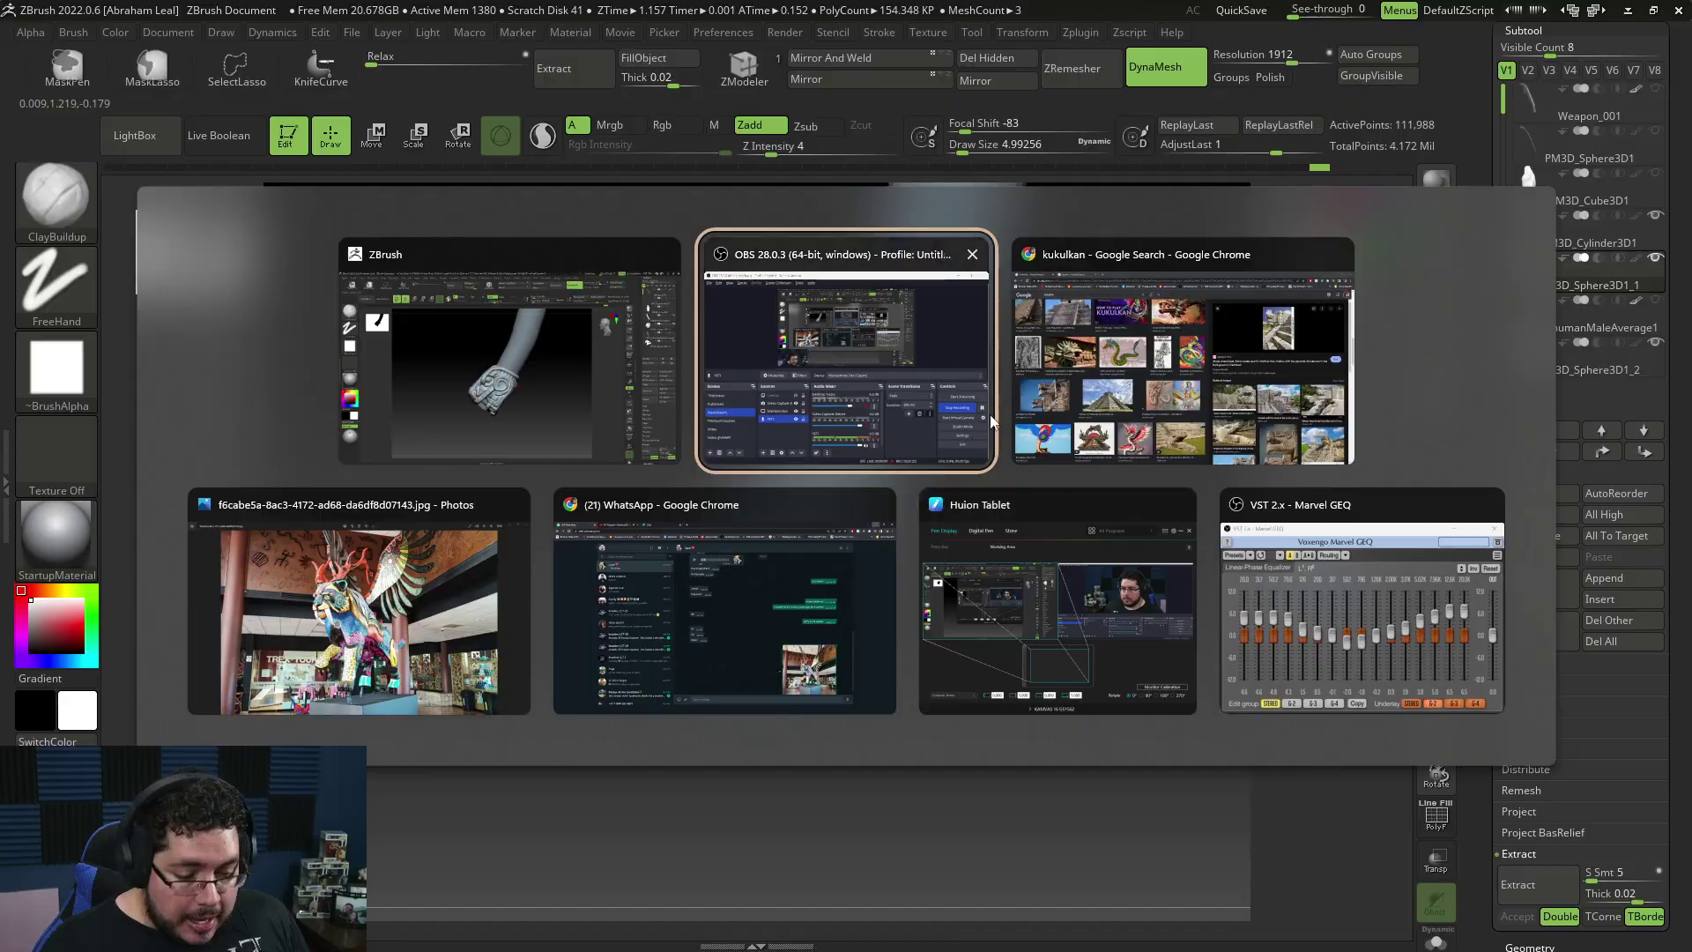
{"action": "left_click", "coordinate": [1087, 392]}
{"action": "scroll", "coordinate": [340, 414], "scroll_direction": "up", "scroll_amount": 1}
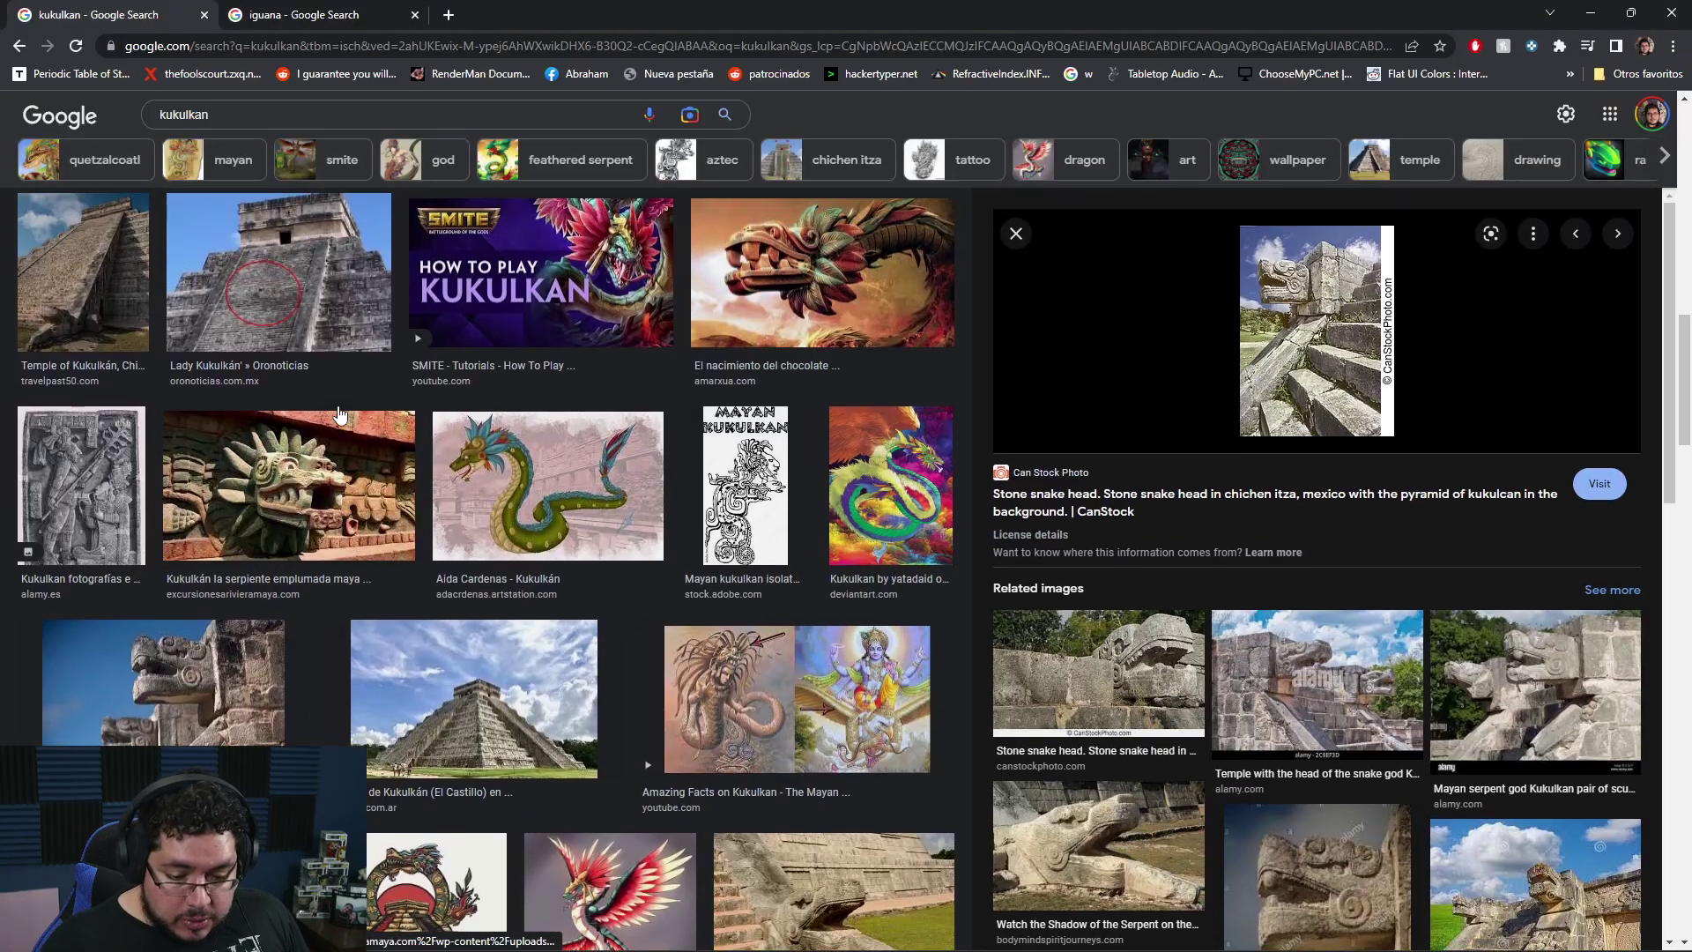
{"action": "left_click", "coordinate": [357, 459]}
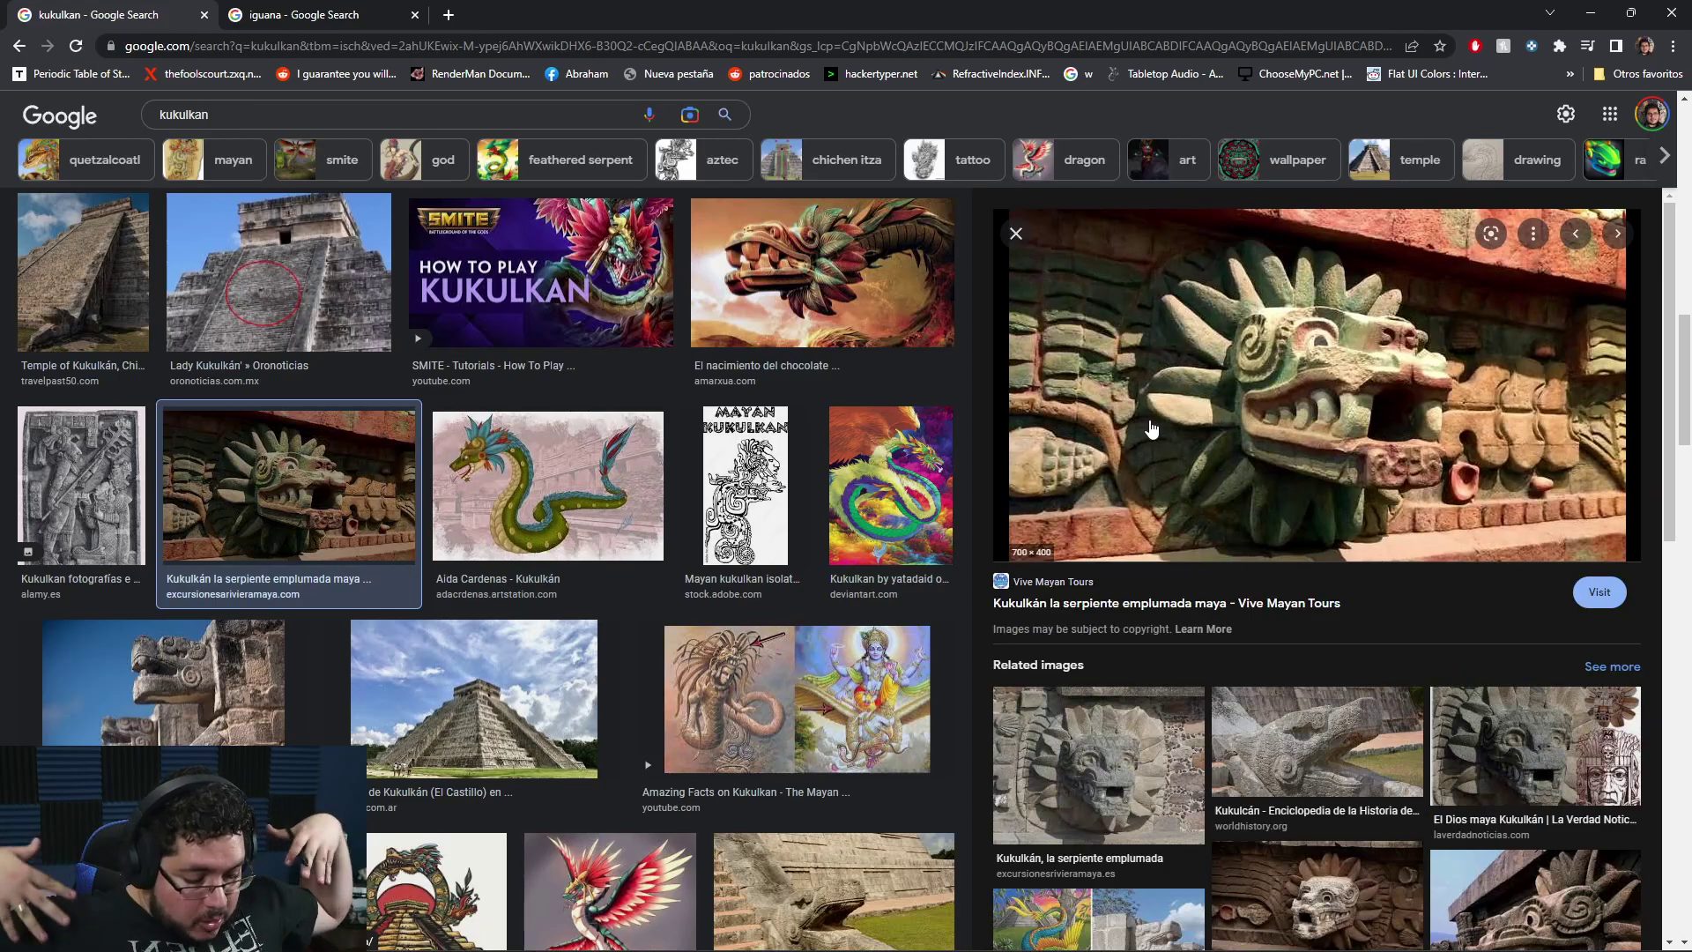
Step: Switch back to ZBrush and append a Sphere3D as a new subtool
{"action": "key", "text": "alt+Tab"}
{"action": "left_click_drag", "start_coordinate": [1108, 459], "coordinate": [1177, 534]}
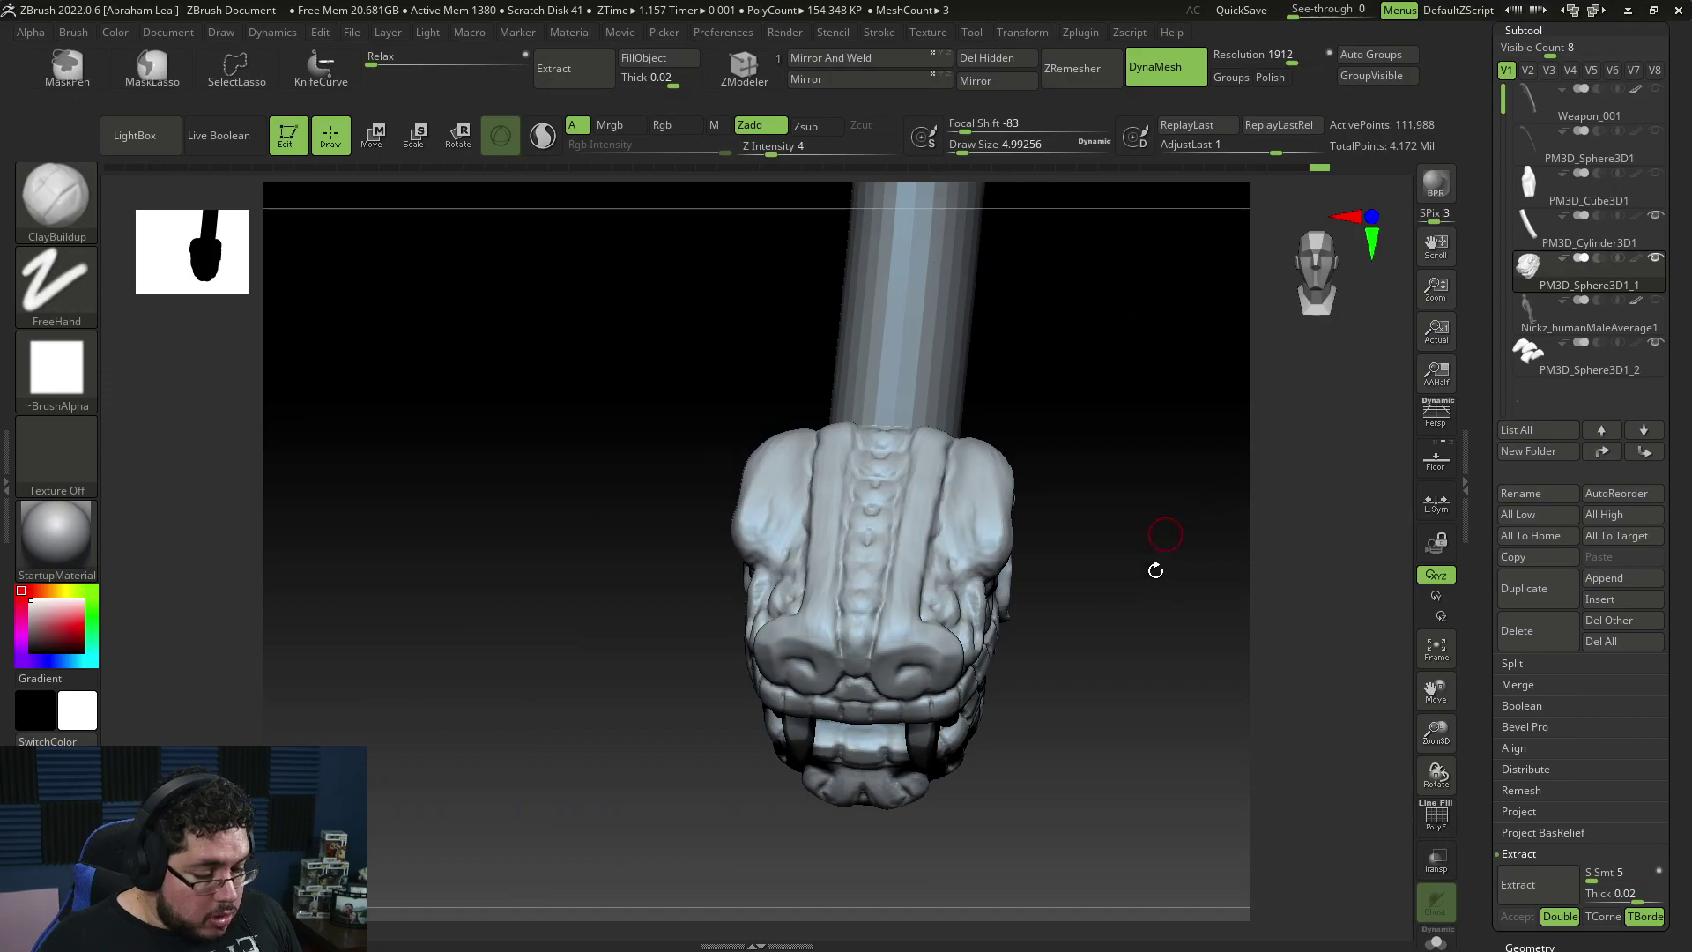
{"action": "left_click", "coordinate": [1622, 579]}
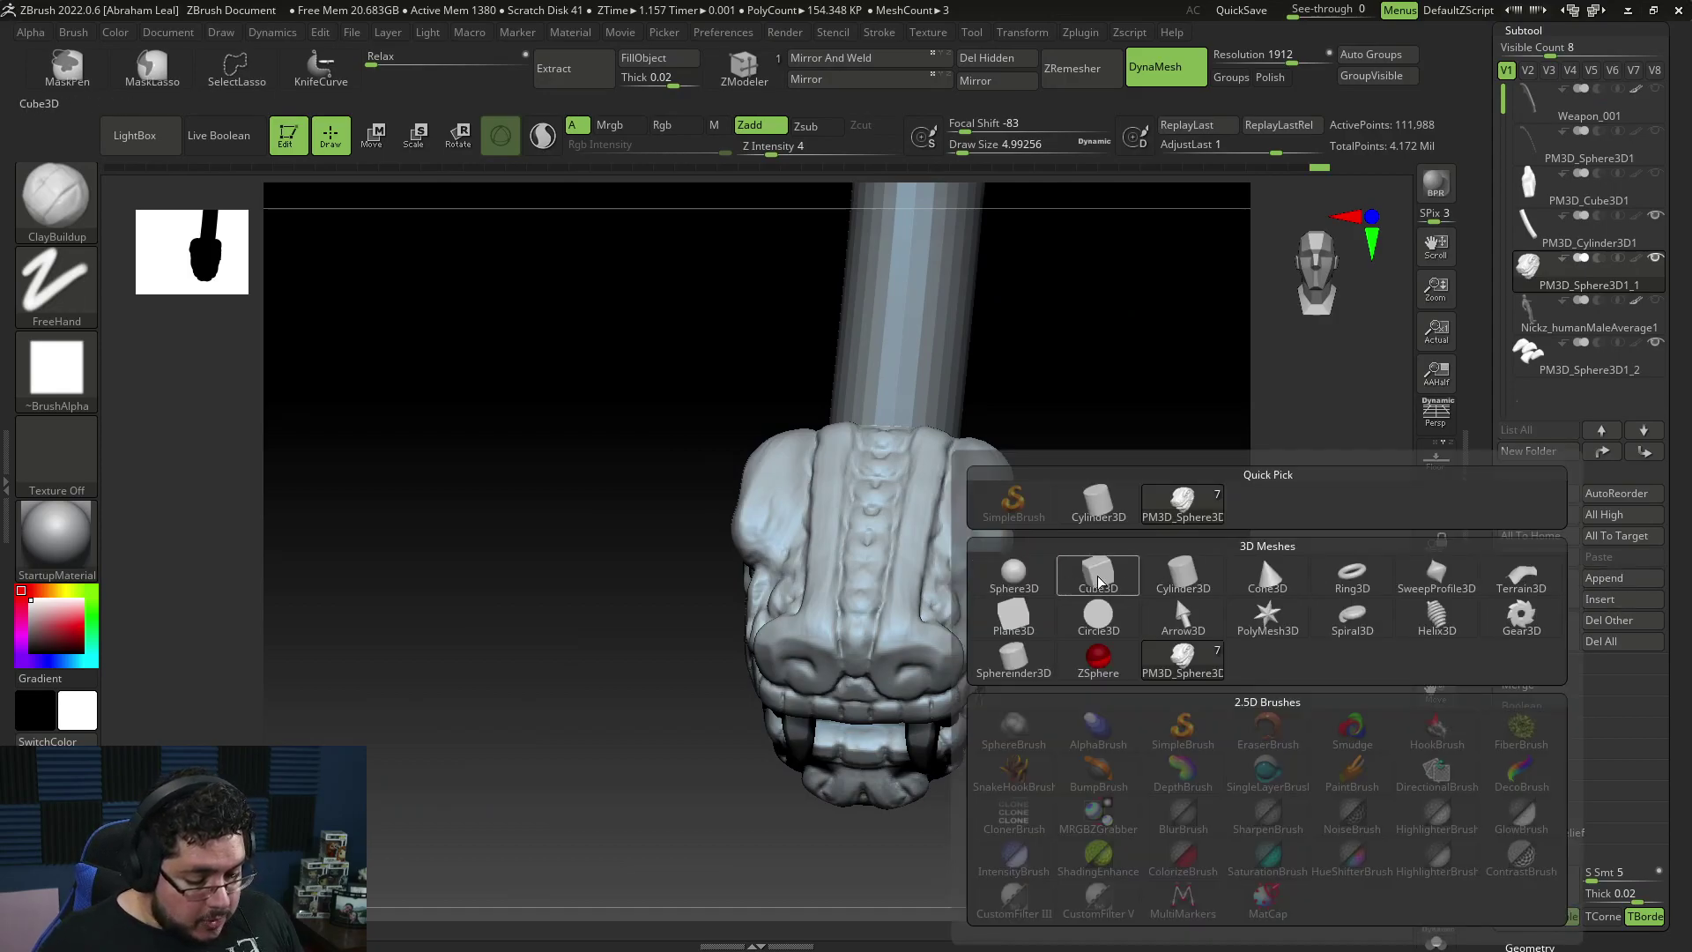
{"action": "left_click", "coordinate": [1013, 573]}
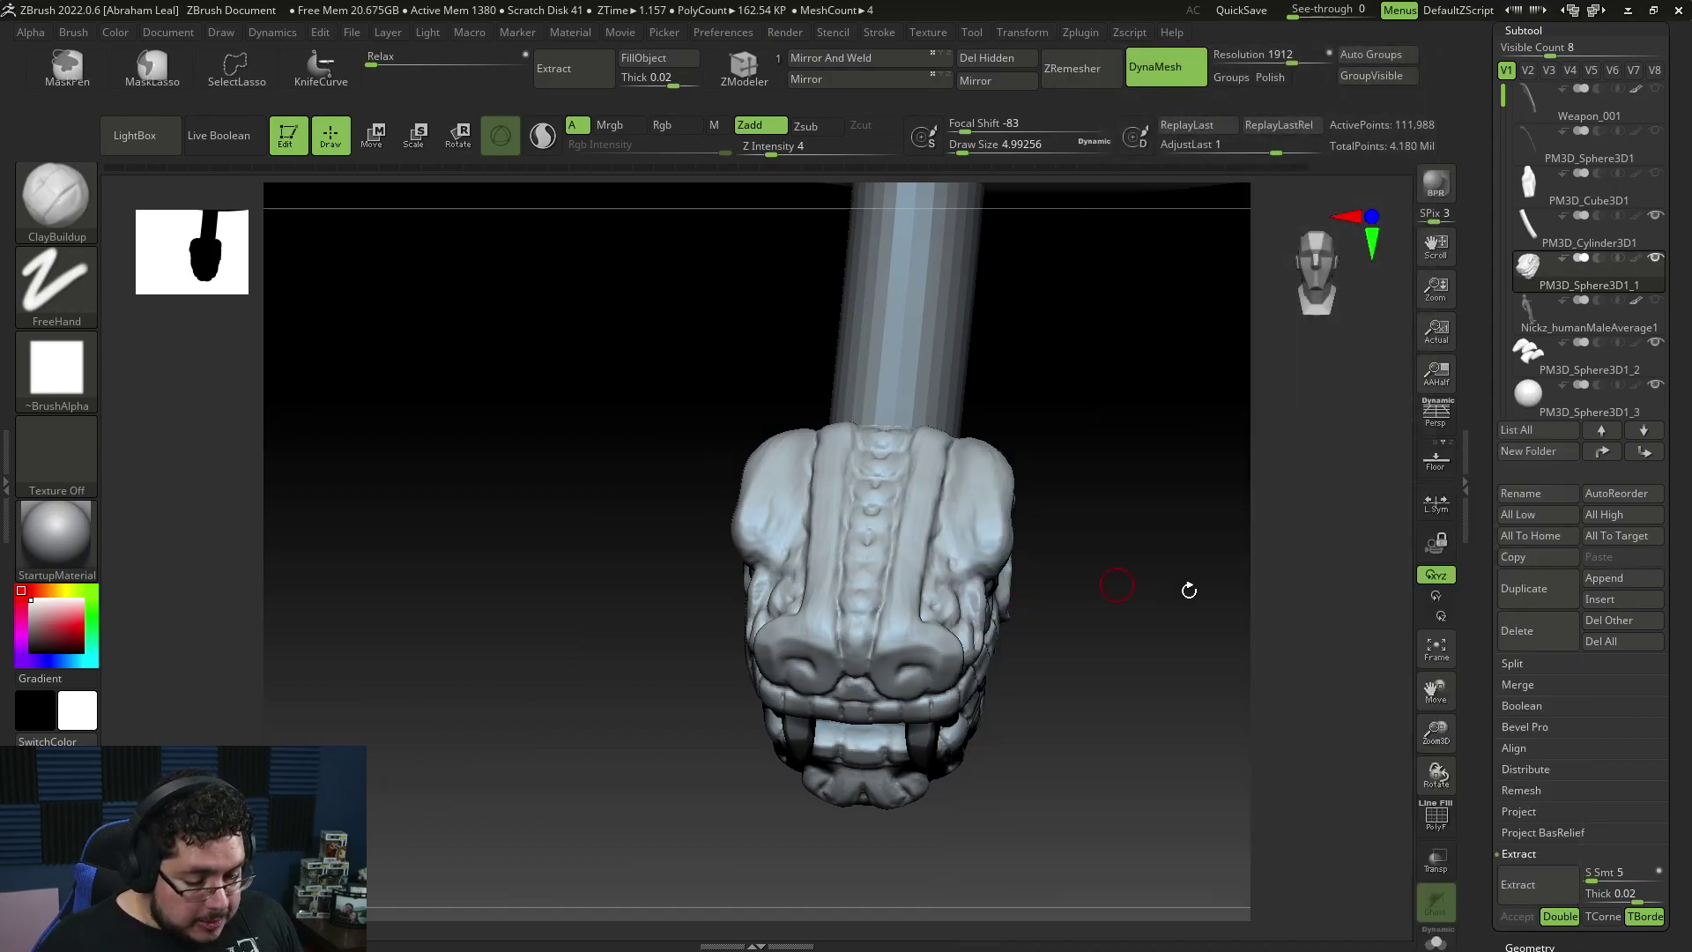
Step: Select the appended sphere, scale it down to roughly the head's size and move it down beside the serpent head
{"action": "key", "text": "w"}
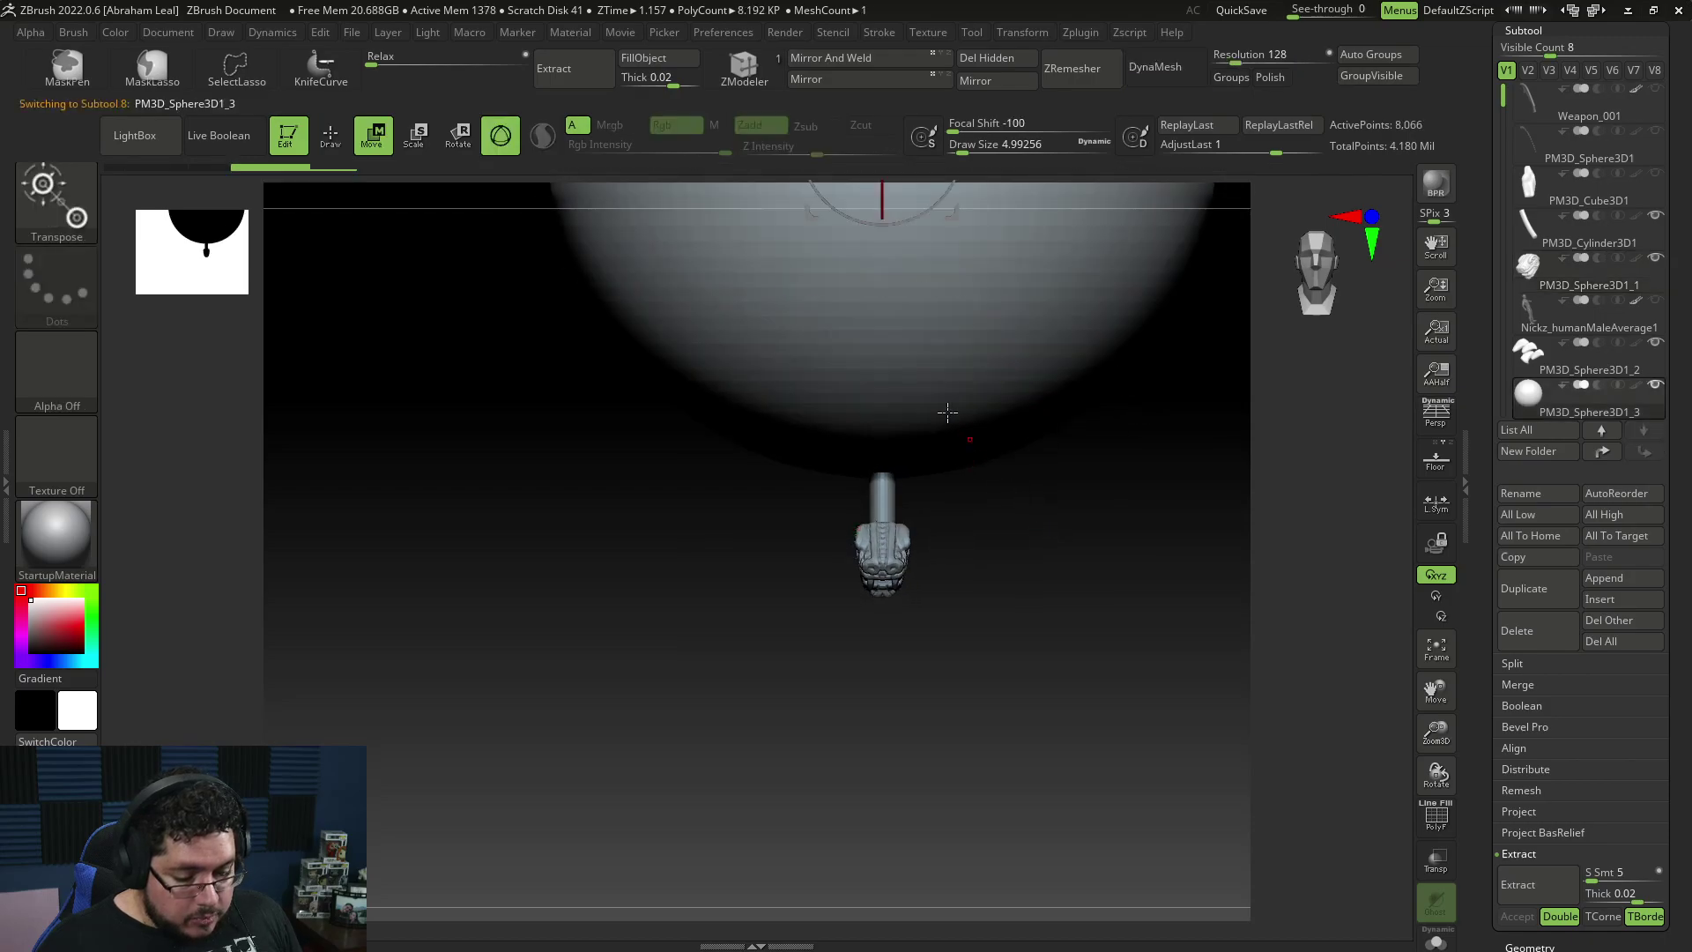
{"action": "left_click_drag", "start_coordinate": [1023, 647], "coordinate": [1022, 661], "text": "alt"}
{"action": "left_click_drag", "start_coordinate": [900, 303], "coordinate": [913, 405]}
{"action": "left_click_drag", "start_coordinate": [899, 202], "coordinate": [900, 604]}
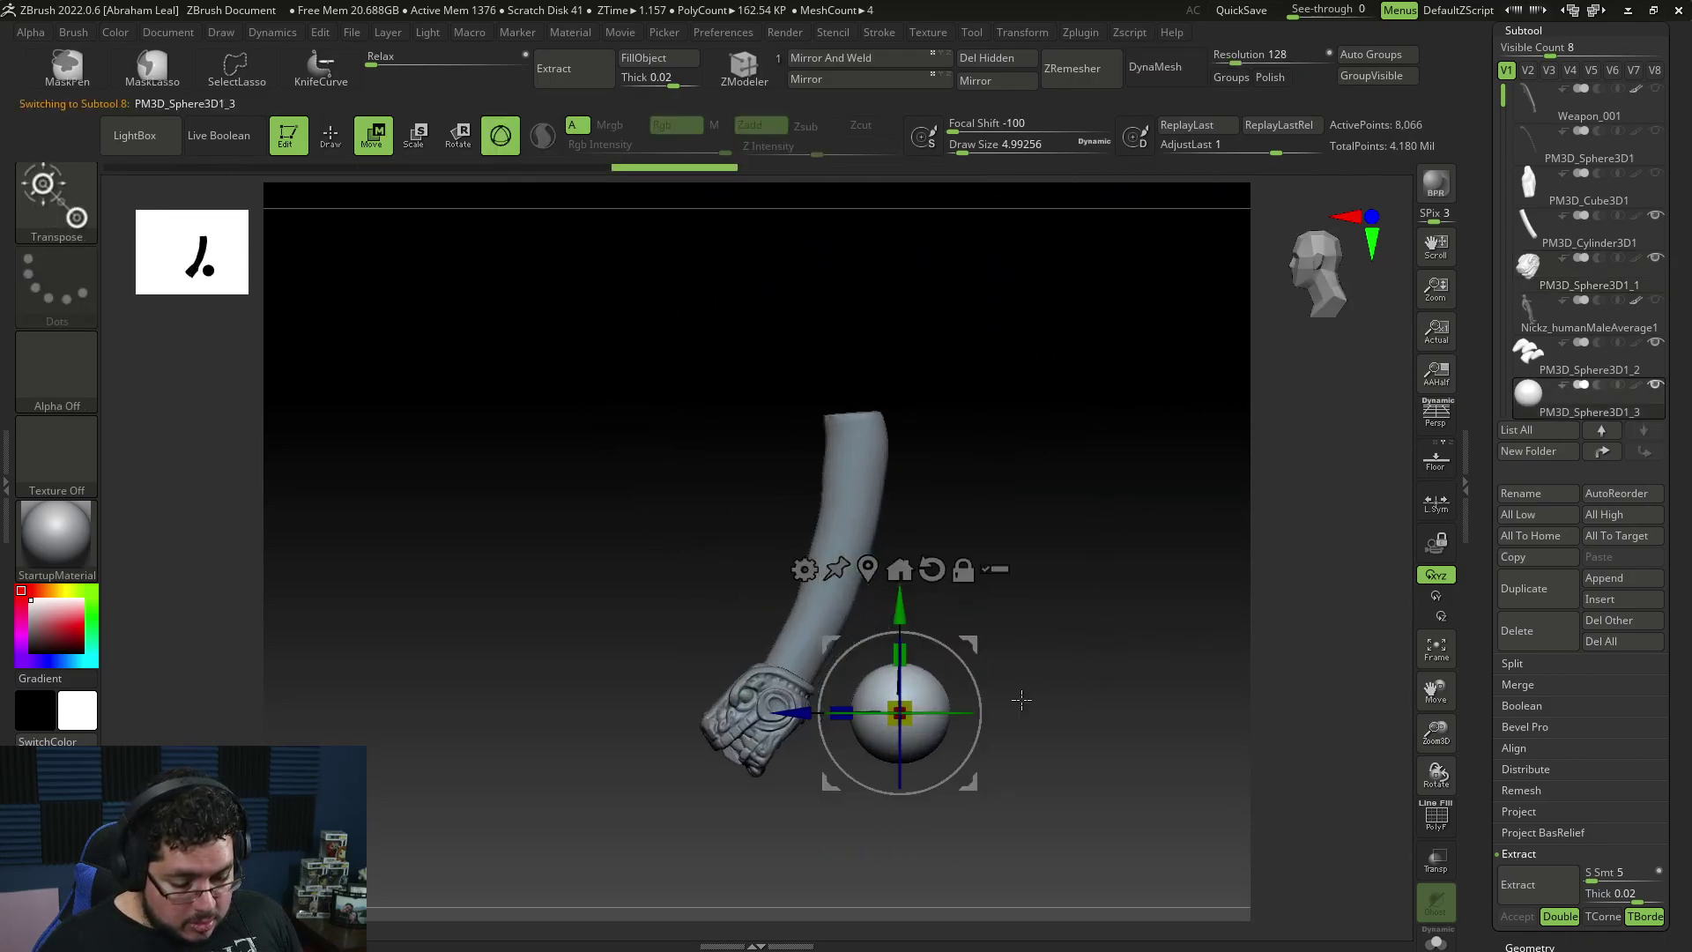
{"action": "left_click_drag", "start_coordinate": [842, 713], "coordinate": [612, 713]}
{"action": "key", "text": "ctrl+z"}
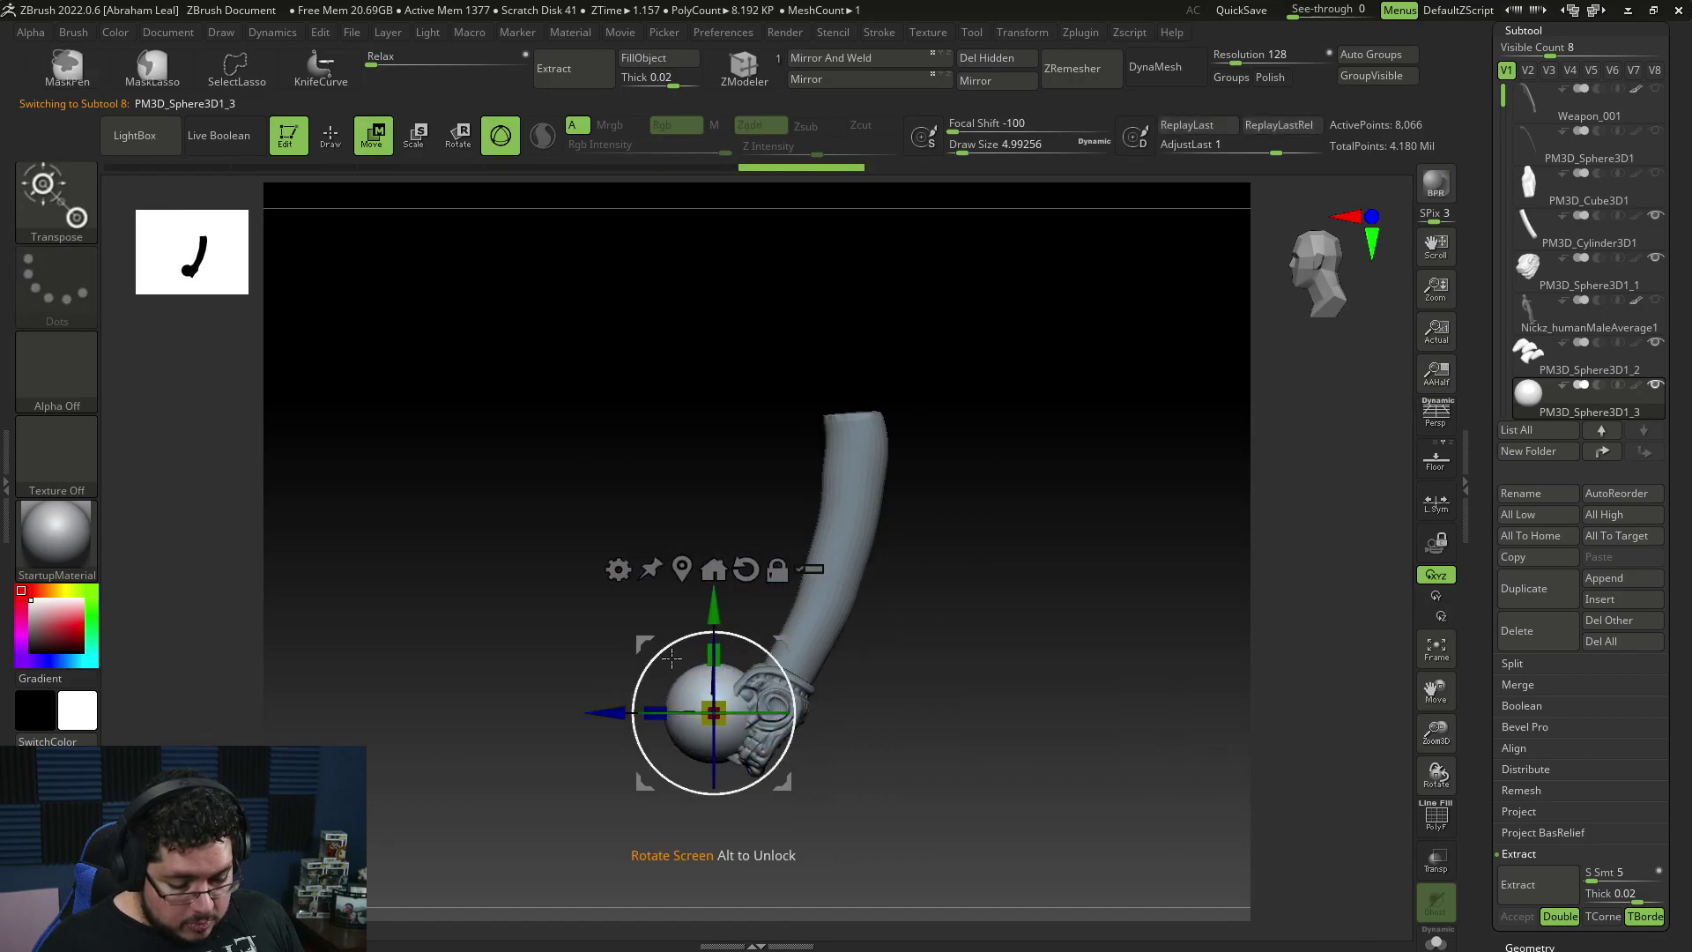
Step: Move the sphere clear in front of the serpent head and stretch it vertically into an egg shape
{"action": "left_click_drag", "start_coordinate": [716, 654], "coordinate": [716, 631]}
{"action": "right_click_drag", "start_coordinate": [717, 631], "coordinate": [776, 775], "text": "ctrl"}
{"action": "left_click_drag", "start_coordinate": [723, 712], "coordinate": [519, 713]}
{"action": "left_click_drag", "start_coordinate": [613, 608], "coordinate": [613, 437]}
Step: Bend the egg-shaped sphere into a curved horn shape with the Bend Arc deformer at about -61
{"action": "left_click", "coordinate": [516, 396]}
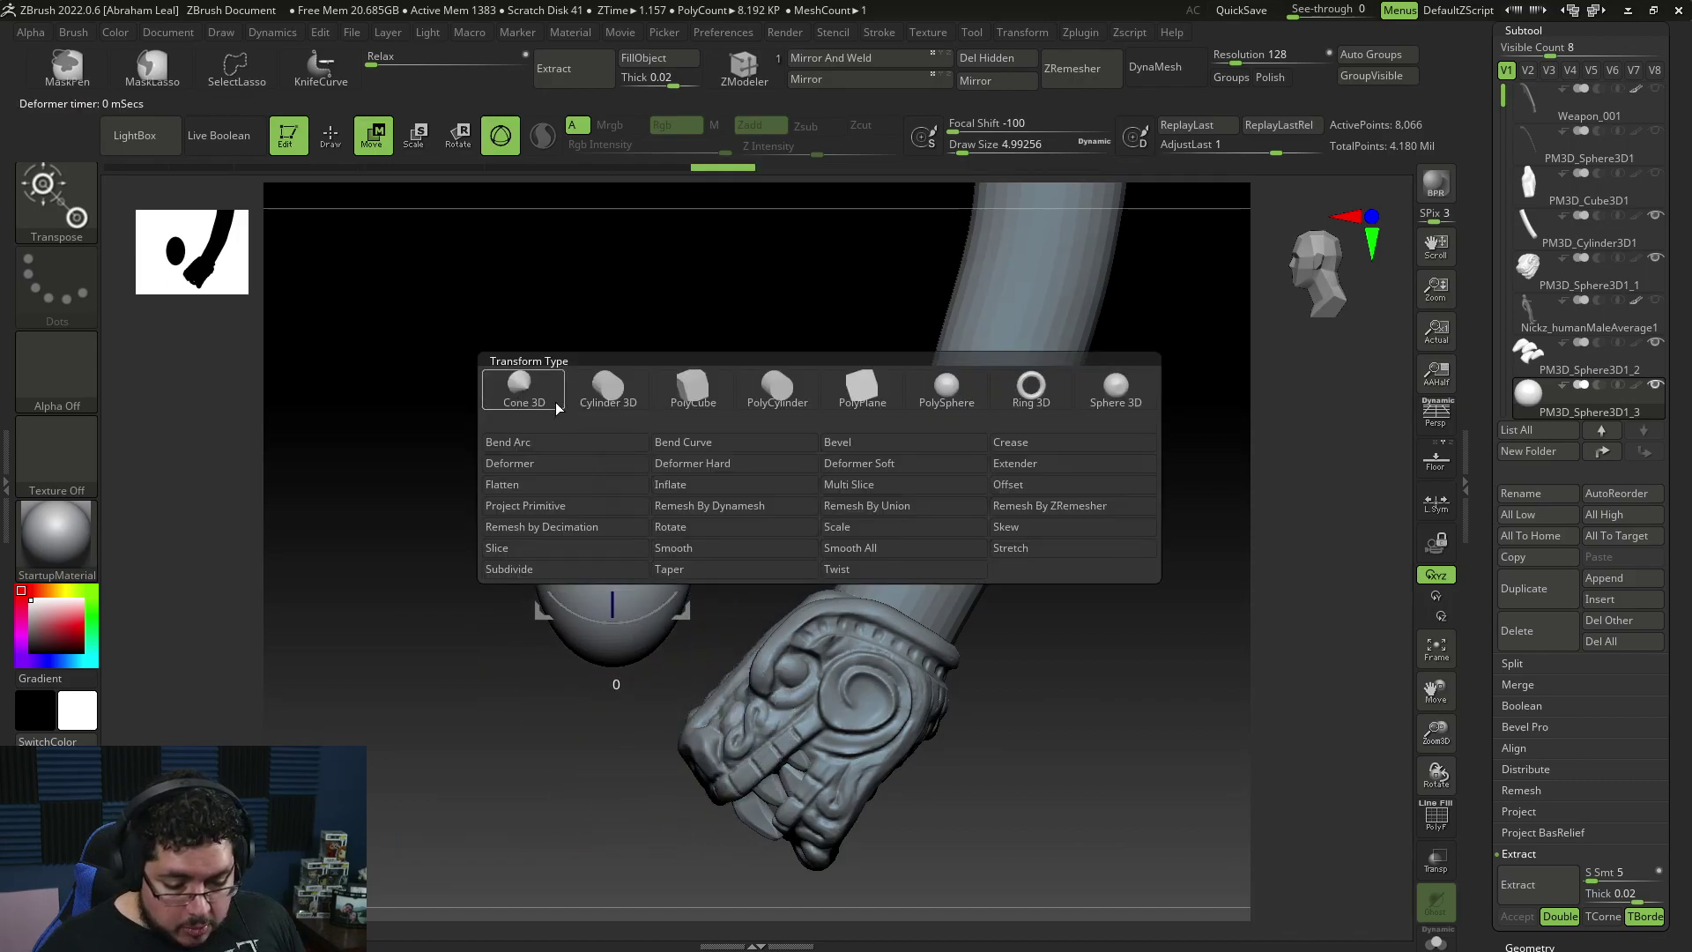
{"action": "left_click", "coordinate": [536, 446]}
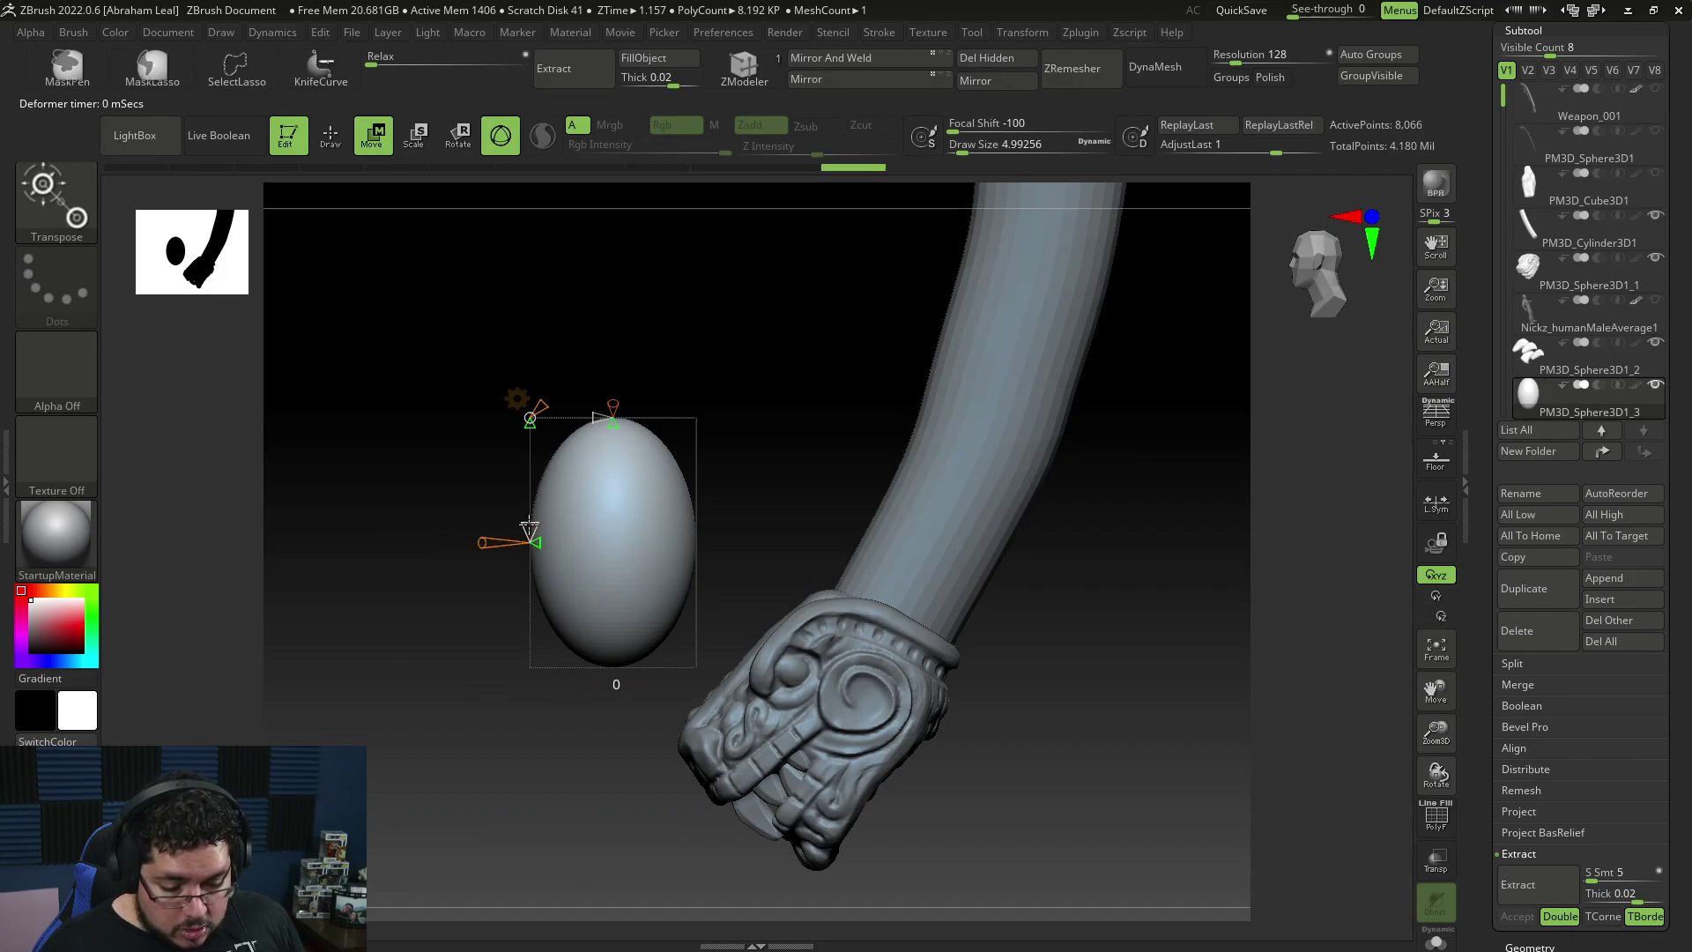
{"action": "mouse_move", "coordinate": [533, 519]}
{"action": "left_mouse_down"}
{"action": "mouse_move", "coordinate": [649, 529]}
{"action": "mouse_move", "coordinate": [534, 522]}
{"action": "mouse_move", "coordinate": [642, 518]}
{"action": "mouse_move", "coordinate": [596, 514]}
{"action": "mouse_move", "coordinate": [612, 506]}
{"action": "left_mouse_up"}
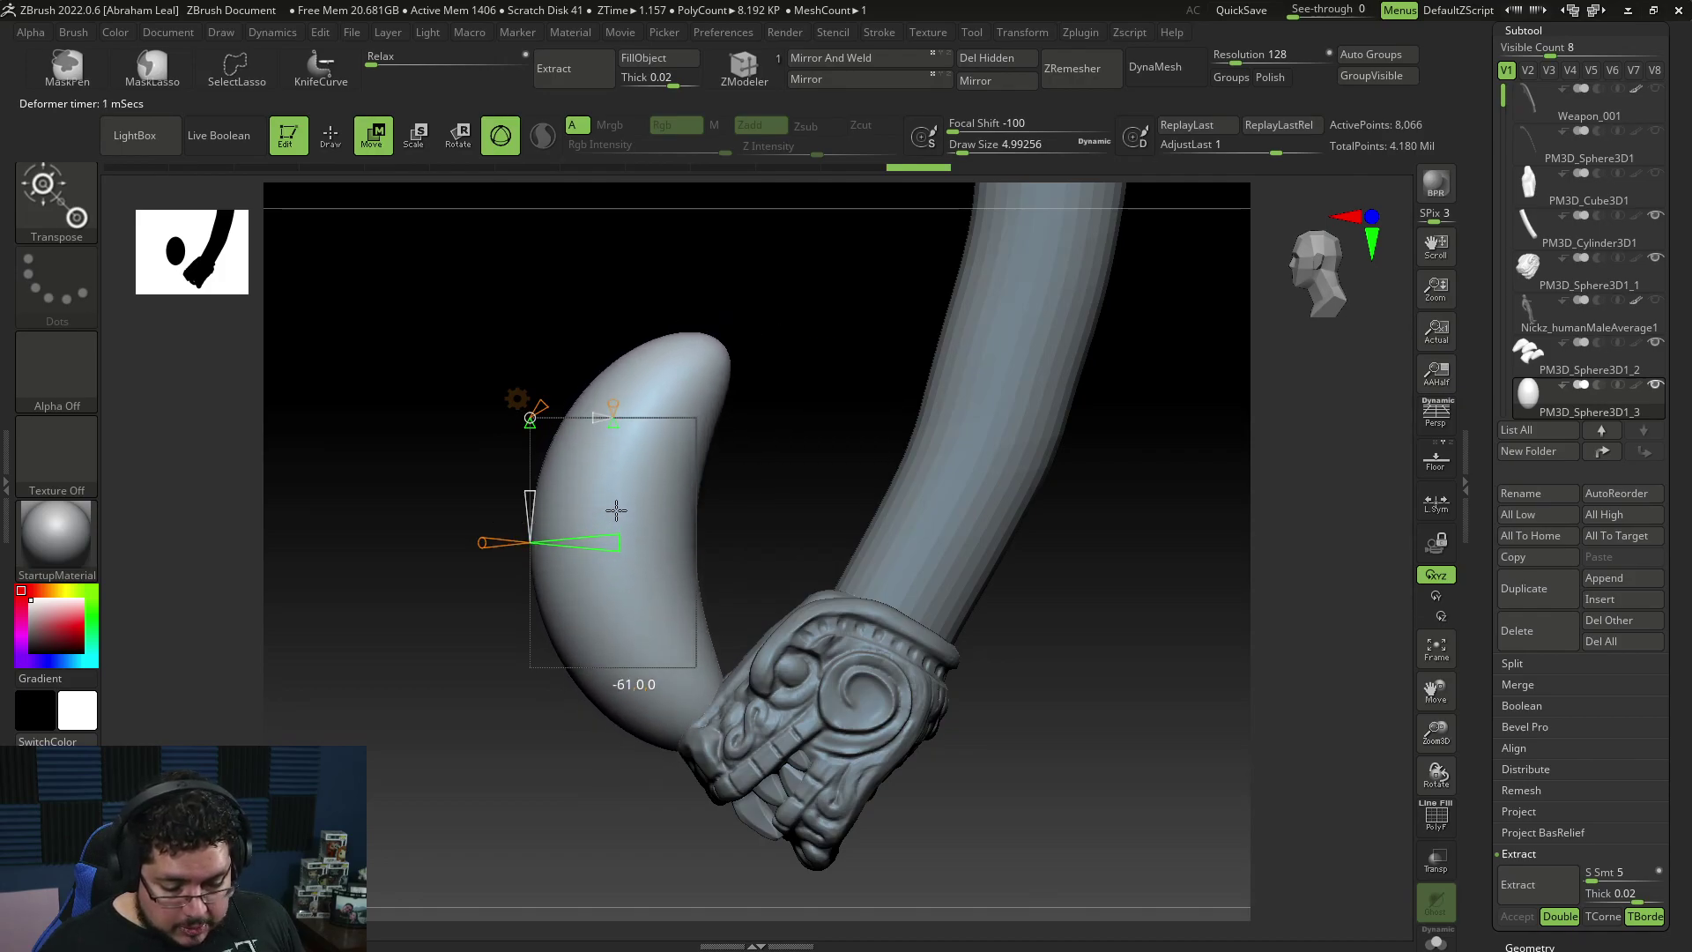
{"action": "key", "text": "q"}
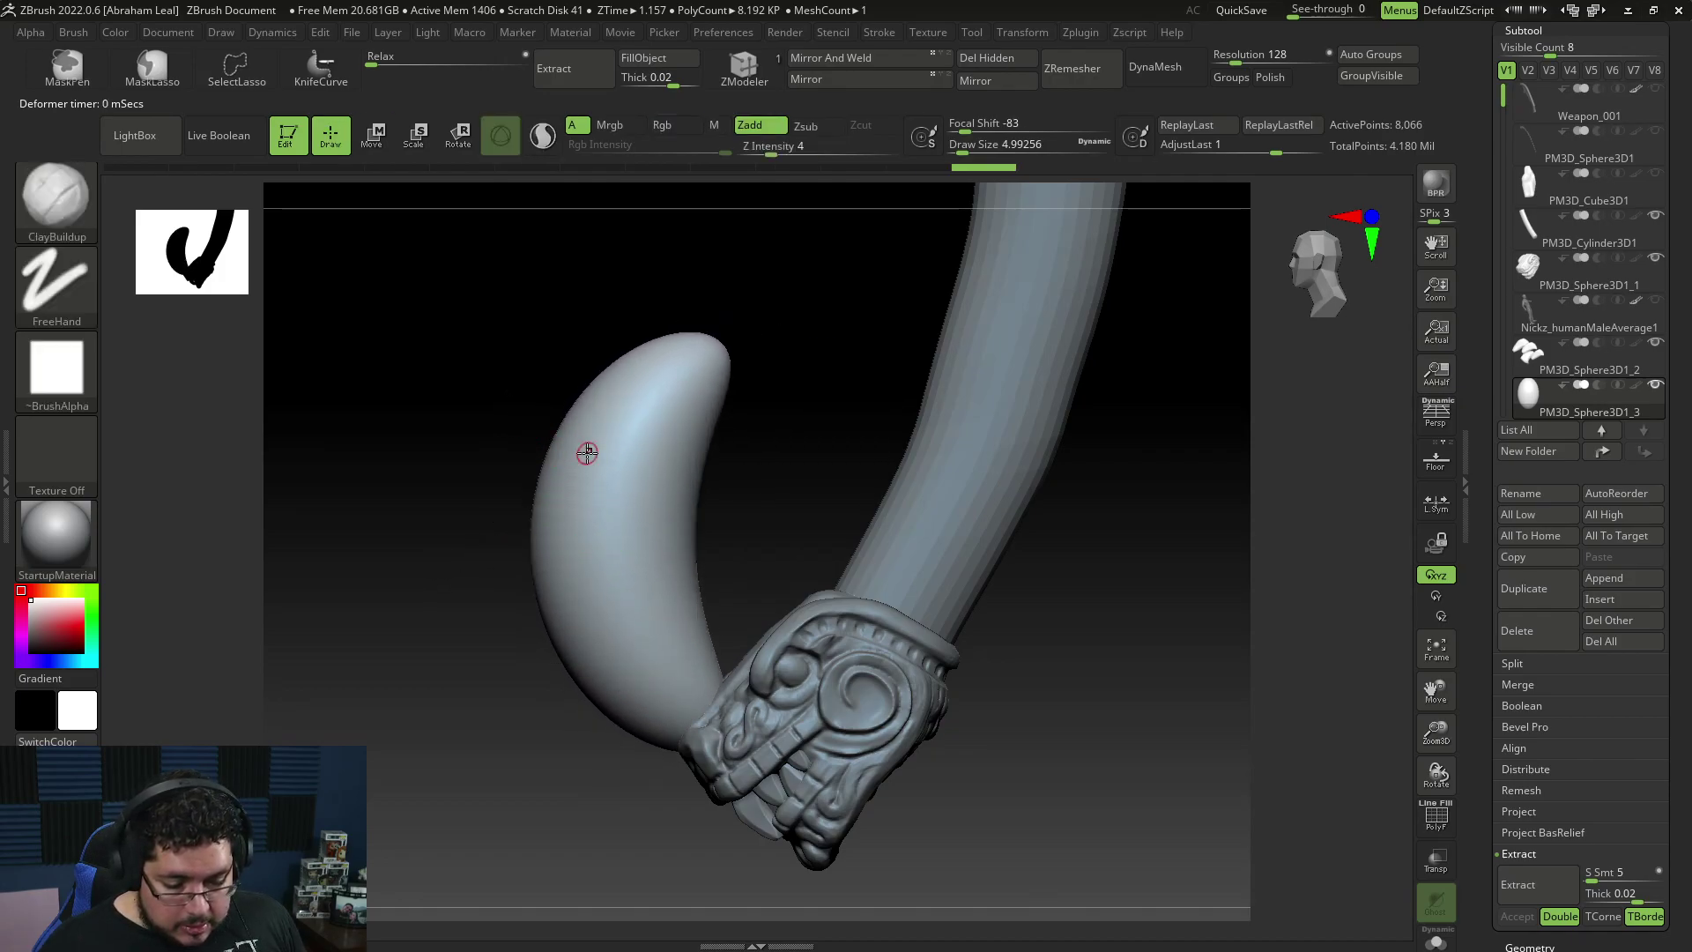
Step: Flip the bent piece so its hollow side faces forward, away from the staff, and scale it down
{"action": "key", "text": "w"}
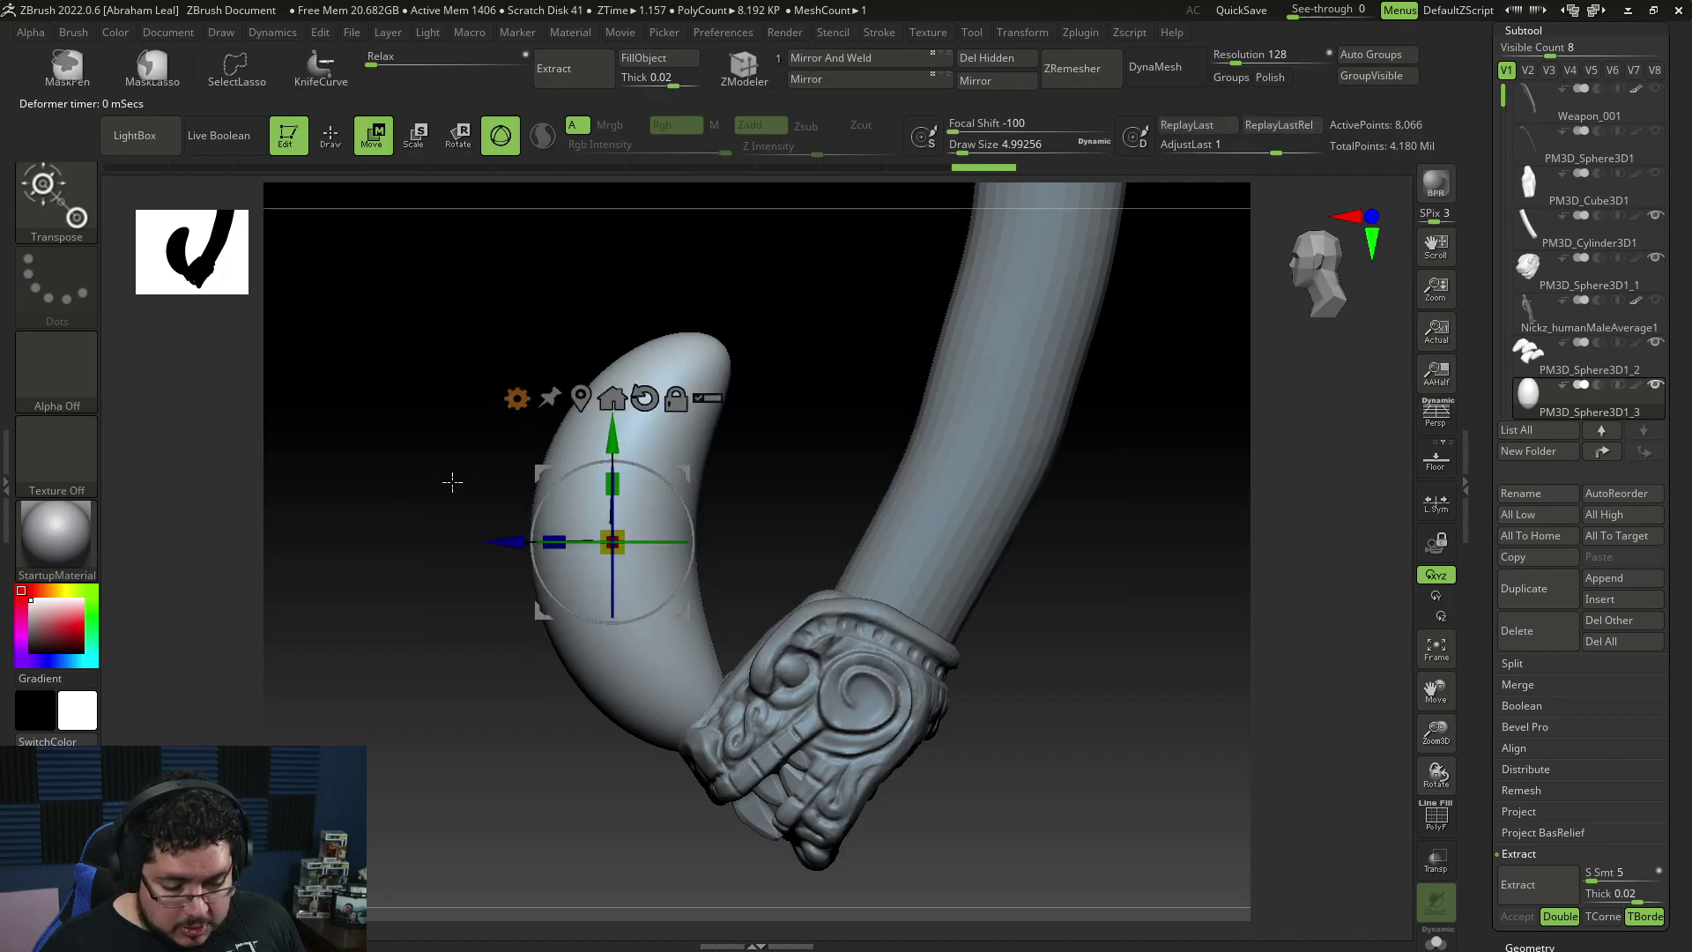
{"action": "mouse_move", "coordinate": [564, 622]}
{"action": "left_mouse_down"}
{"action": "mouse_move", "coordinate": [608, 628]}
{"action": "mouse_move", "coordinate": [588, 625]}
{"action": "left_mouse_up"}
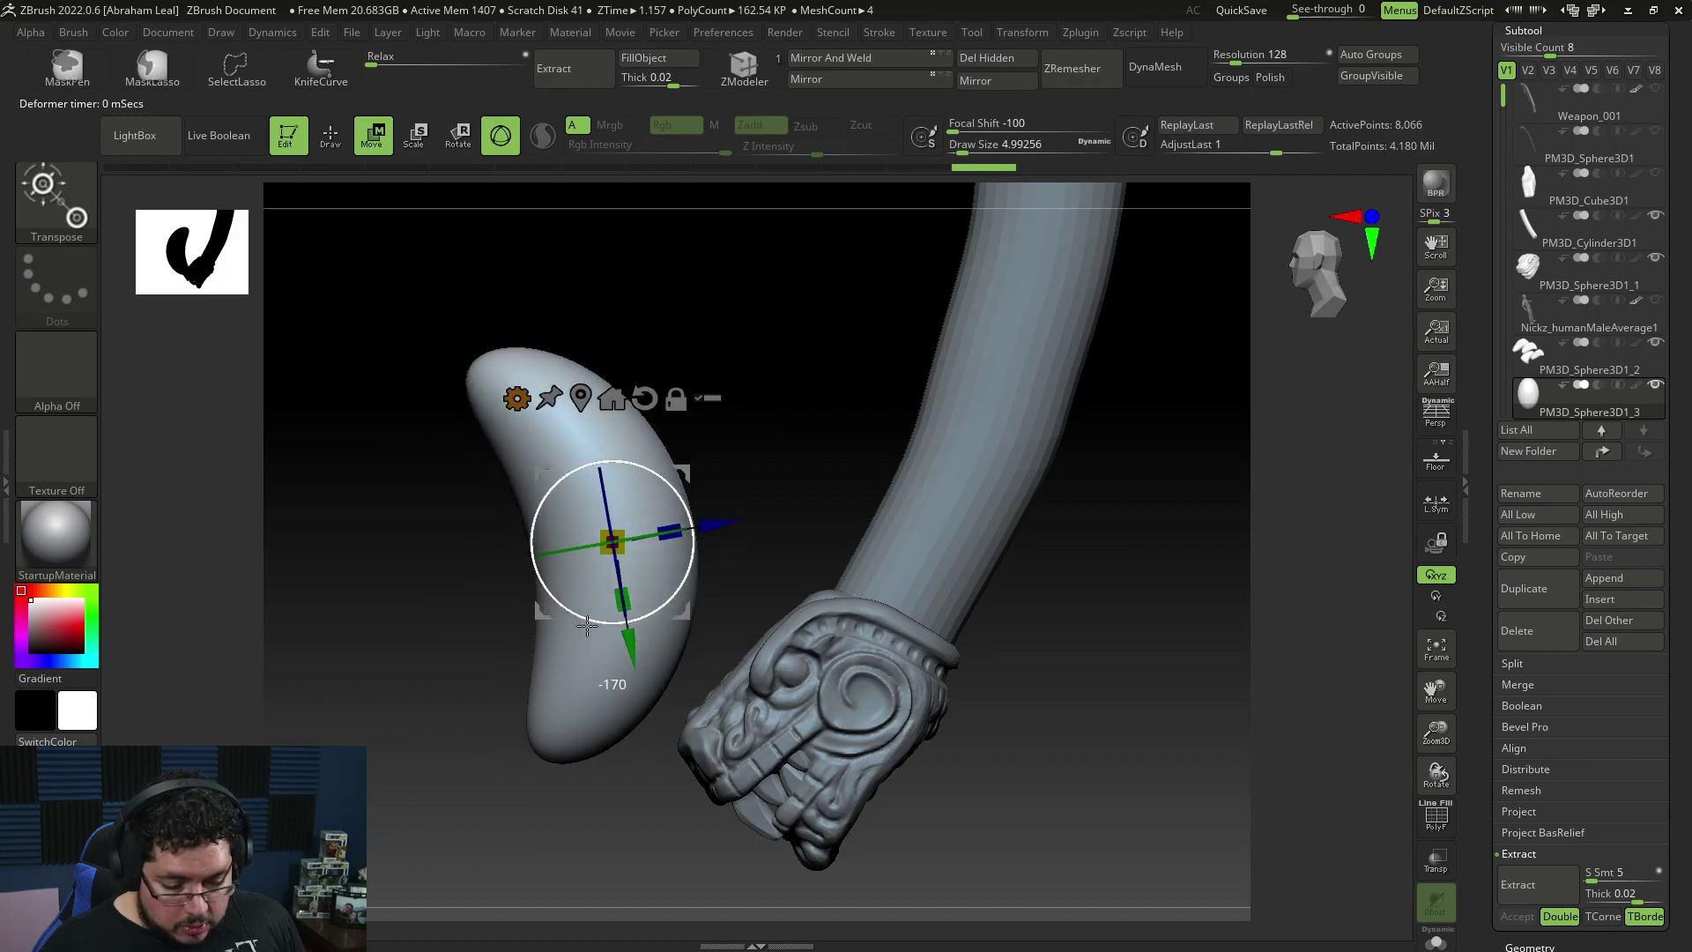
{"action": "left_click_drag", "start_coordinate": [446, 669], "coordinate": [610, 624], "text": "shift"}
{"action": "left_click_drag", "start_coordinate": [620, 541], "coordinate": [511, 542]}
Step: Move the bent piece onto the top of the serpent head, centred in front of the staff
{"action": "right_click_drag", "start_coordinate": [513, 541], "coordinate": [688, 540], "text": "shift"}
{"action": "left_click_drag", "start_coordinate": [690, 539], "coordinate": [859, 655]}
{"action": "key", "text": "ctrl+z"}
{"action": "left_click_drag", "start_coordinate": [935, 555], "coordinate": [873, 592]}
{"action": "right_click_drag", "start_coordinate": [979, 596], "coordinate": [1028, 601], "text": "shift"}
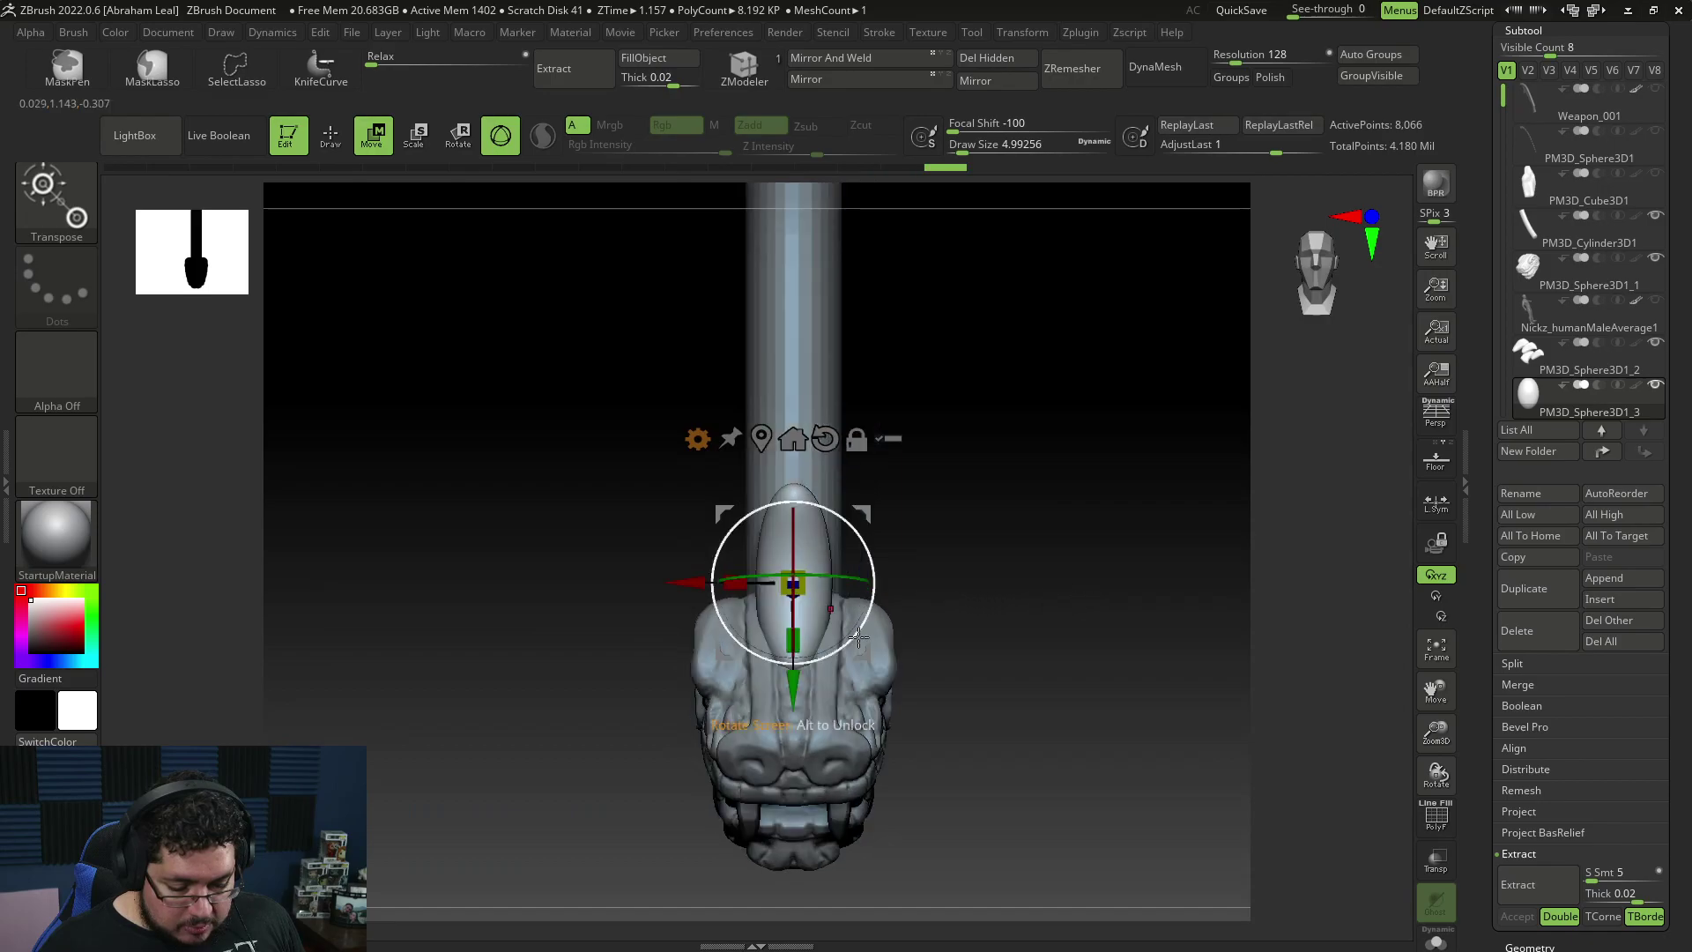
{"action": "left_click_drag", "start_coordinate": [805, 677], "coordinate": [805, 672]}
Step: Carve roughly down the middle of the piece's front with the ClayBuildup brush, checking the Kukulkan reference photo in Chrome
{"action": "key", "text": "q"}
{"action": "right_click_drag", "start_coordinate": [990, 593], "coordinate": [1003, 701], "text": "ctrl"}
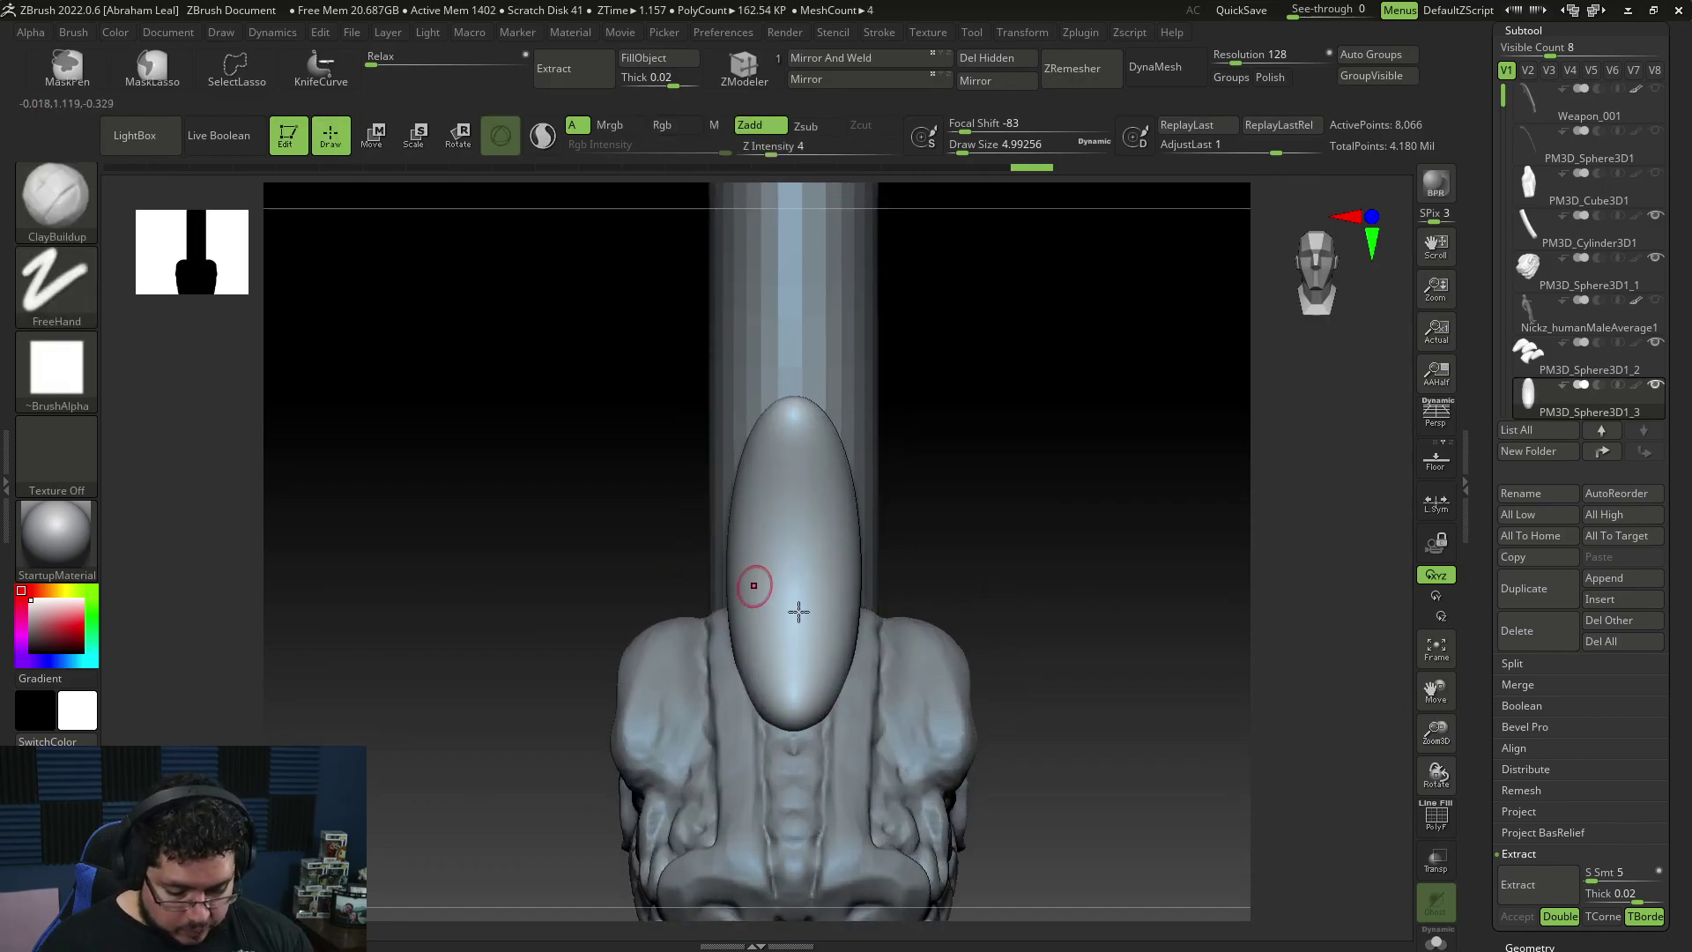
{"action": "key", "text": "b"}
{"action": "key", "text": "c"}
{"action": "key", "text": "b"}
{"action": "key", "text": "space"}
{"action": "left_click_drag", "start_coordinate": [780, 598], "coordinate": [791, 597]}
{"action": "left_click_drag", "start_coordinate": [758, 451], "coordinate": [794, 486], "text": "alt"}
{"action": "key", "text": "alt+Tab"}
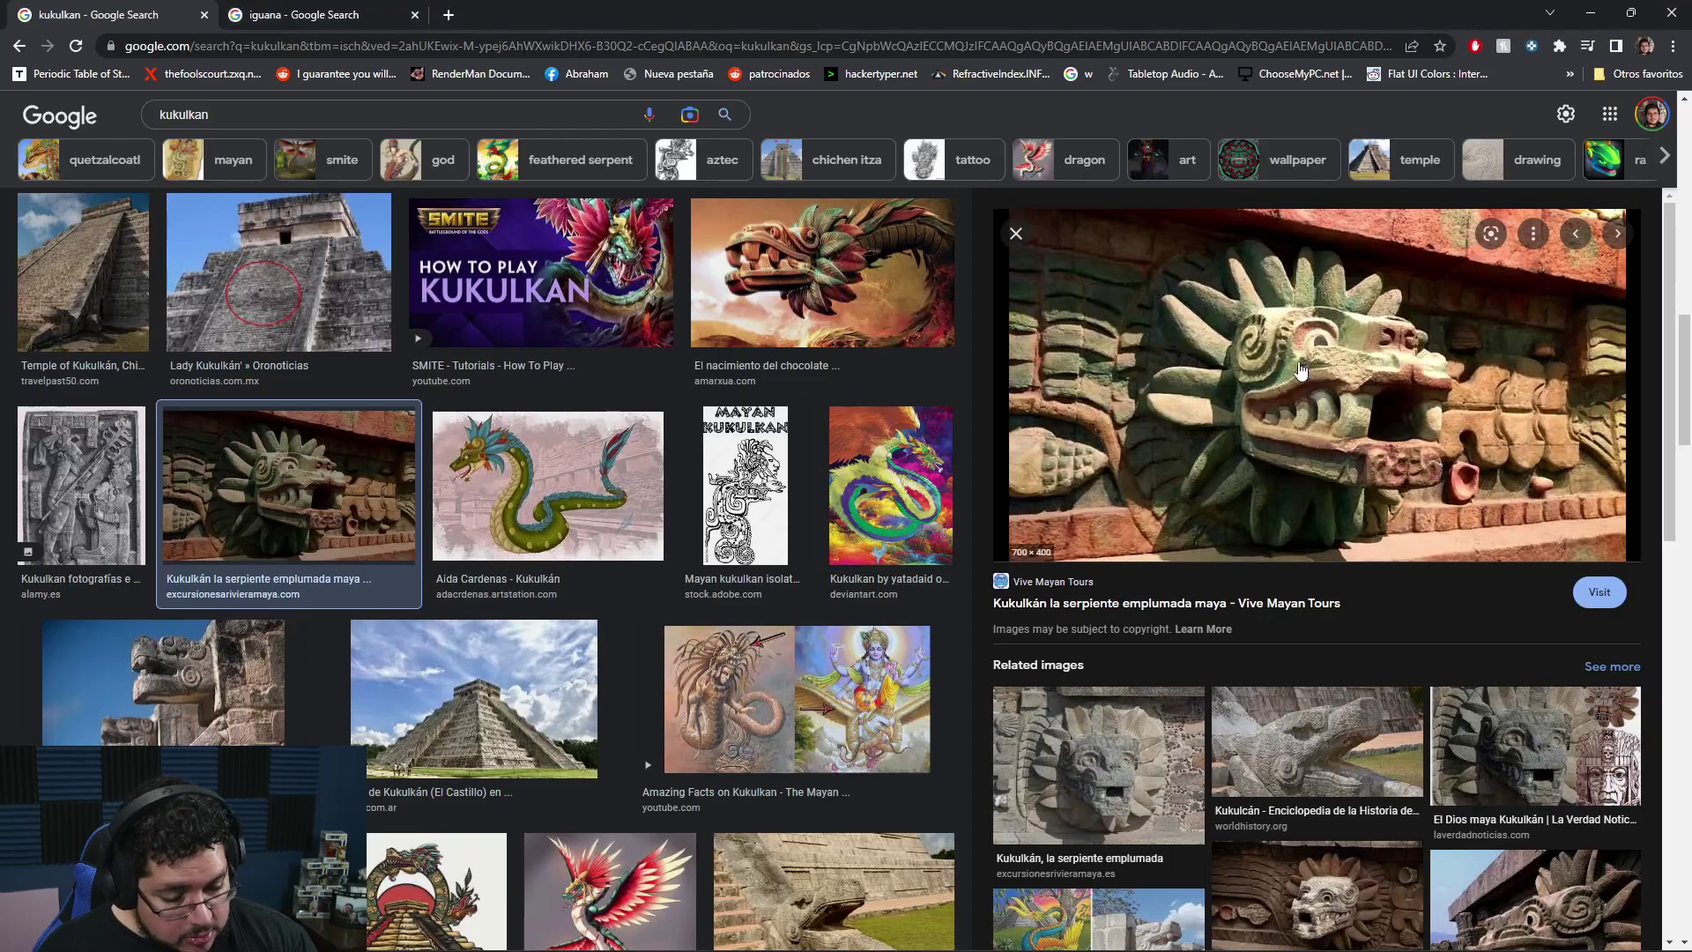
{"action": "key", "text": "alt+Tab"}
Step: Carve a central groove along the length of the piece with the DamStandard brush at Z Intensity 24
{"action": "key", "text": "b"}
{"action": "key", "text": "d"}
{"action": "key", "text": "s"}
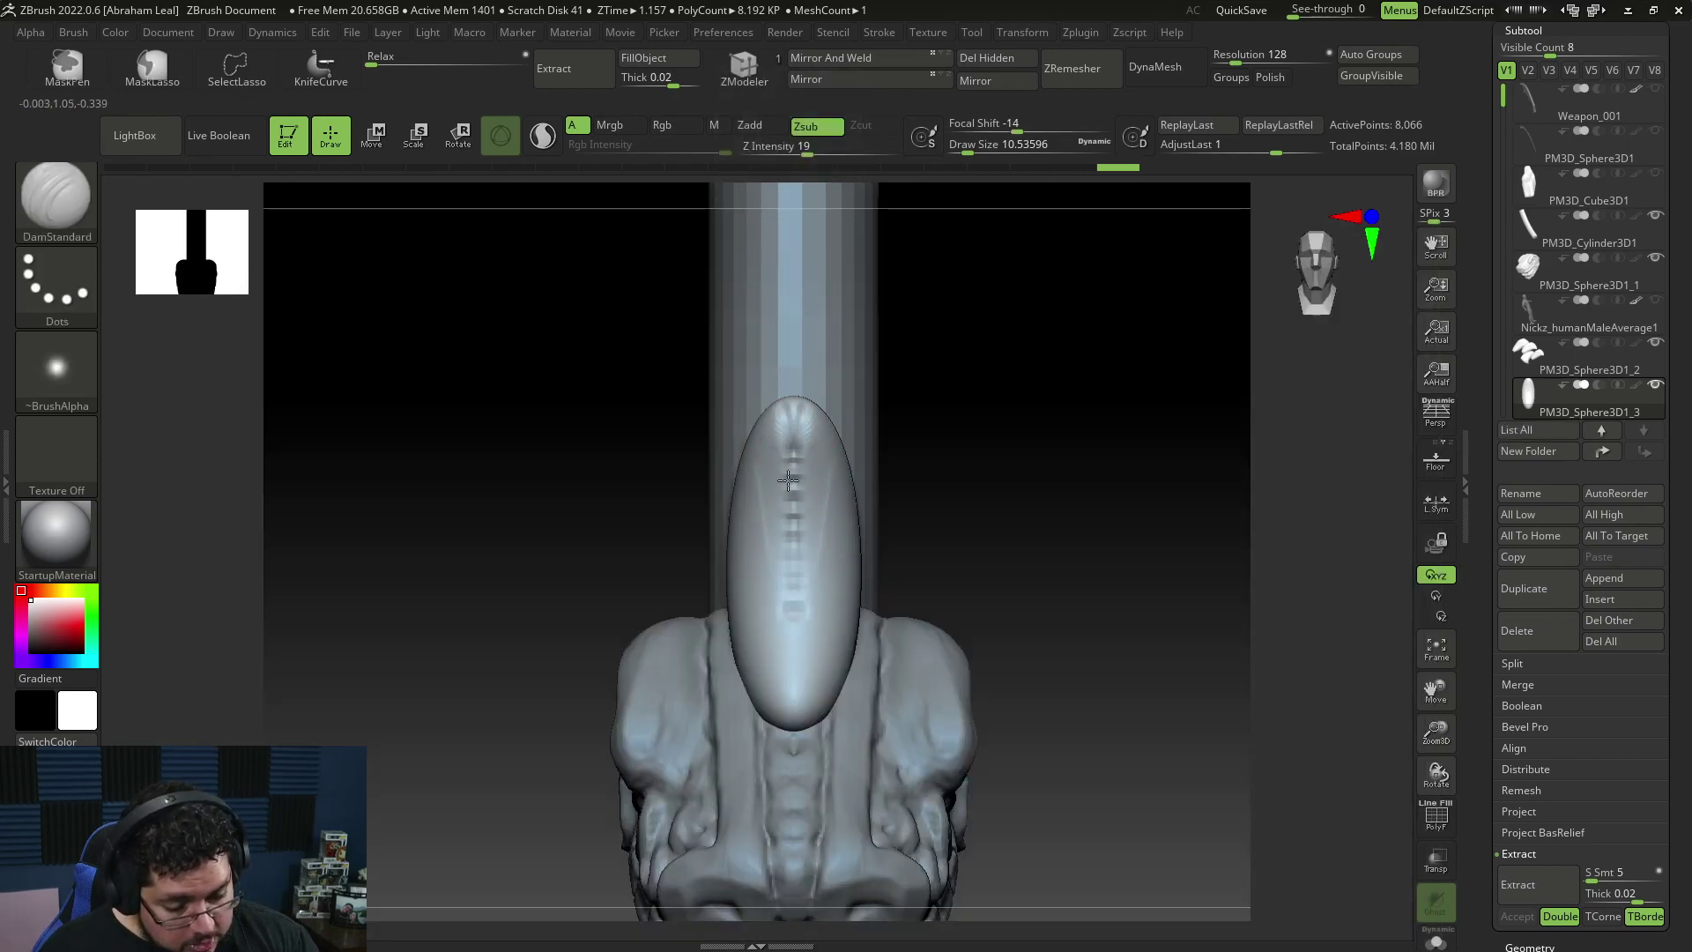
{"action": "key", "text": "space"}
{"action": "left_click", "coordinate": [815, 531]}
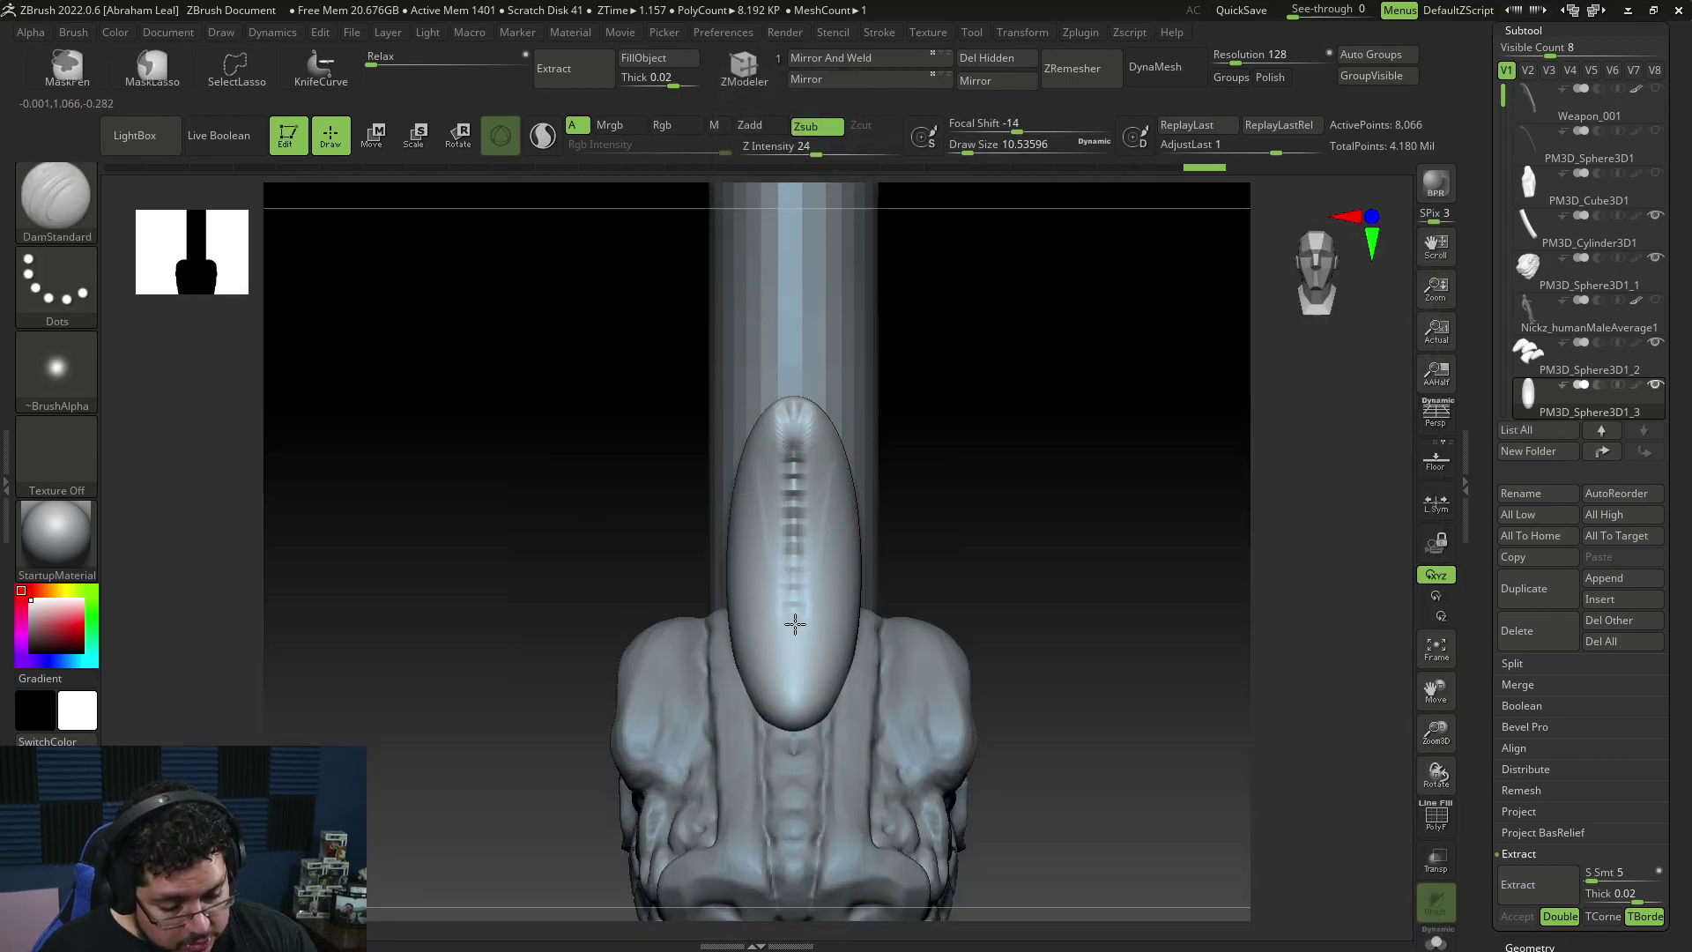
{"action": "left_click_drag", "start_coordinate": [790, 713], "coordinate": [795, 607]}
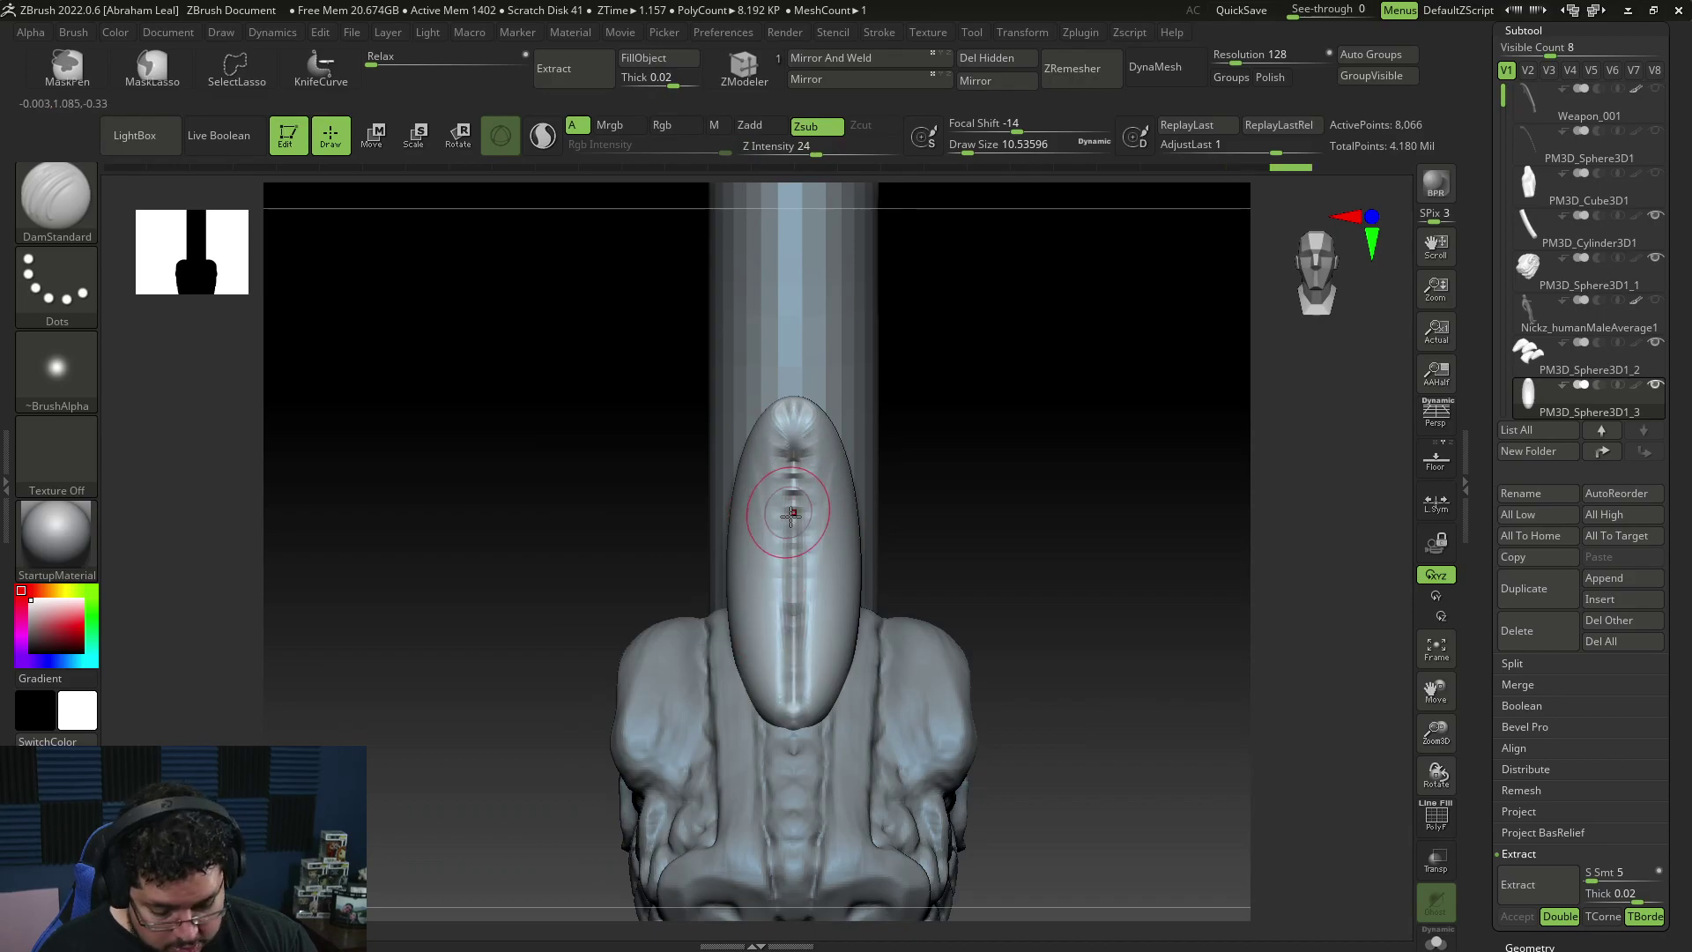
Step: Build up volume along the sides of the central groove with a larger ClayBuildup brush
{"action": "key", "text": "b"}
{"action": "key", "text": "c"}
{"action": "key", "text": "b"}
{"action": "key", "text": "space"}
{"action": "left_click", "coordinate": [794, 516]}
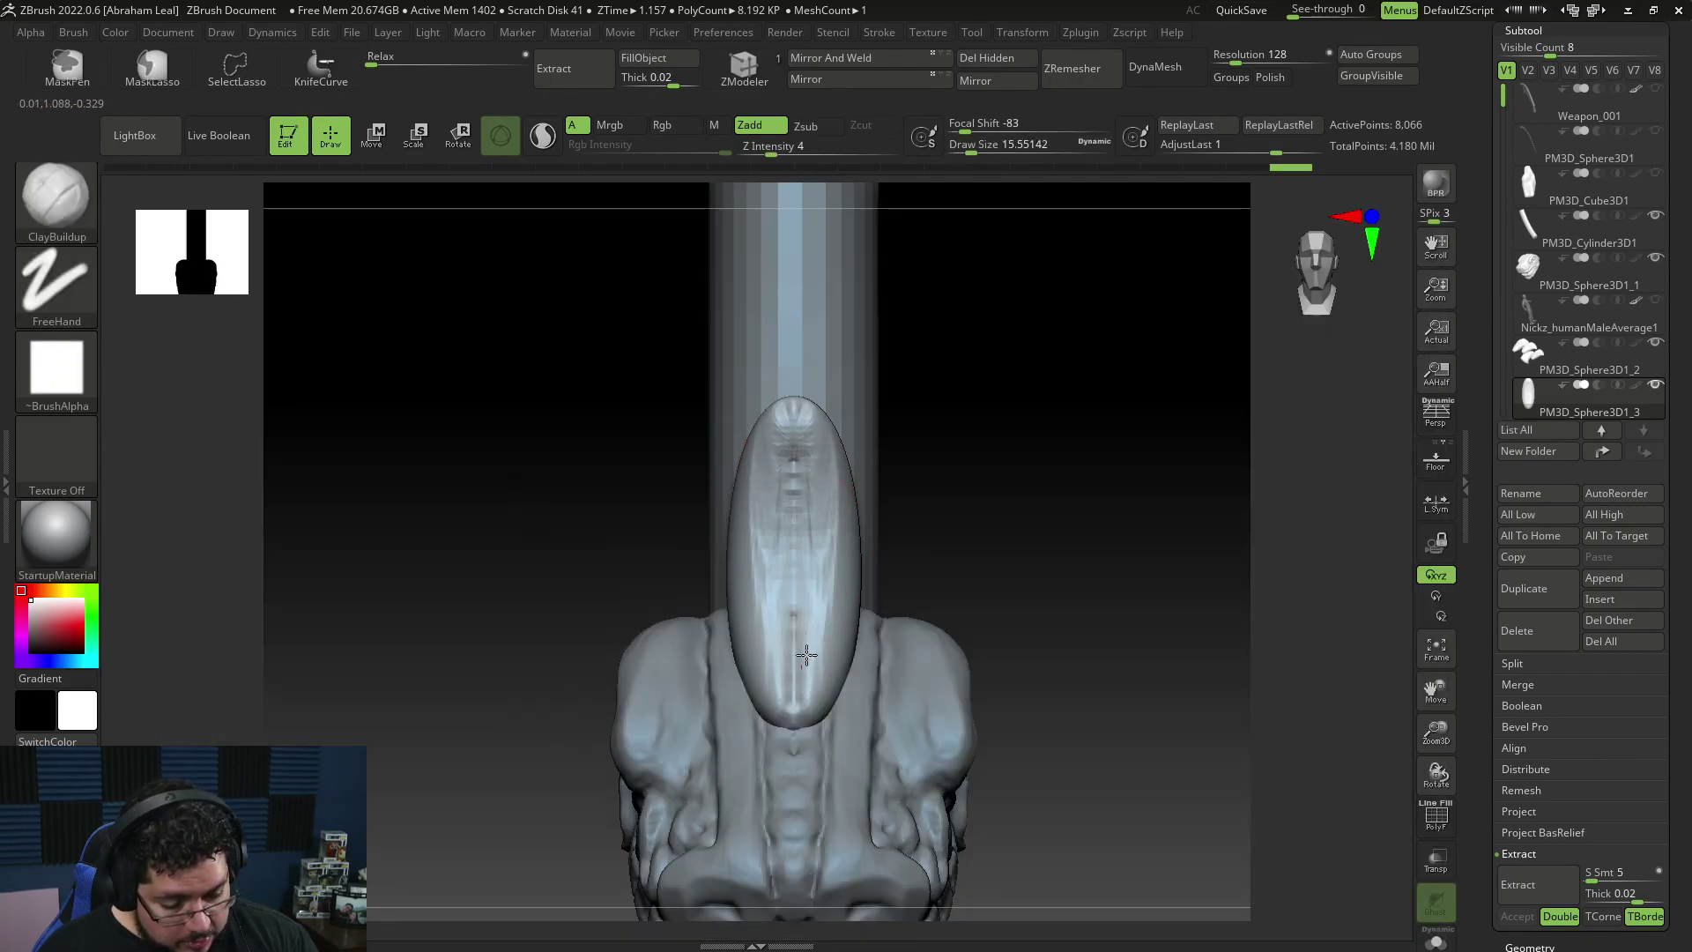
Step: Remesh the piece with DynaMesh at a resolution of 904
{"action": "left_click_drag", "start_coordinate": [1256, 55], "coordinate": [1252, 55]}
{"action": "type", "text": "904"}
{"action": "key", "text": "Return"}
{"action": "left_click", "coordinate": [1154, 67]}
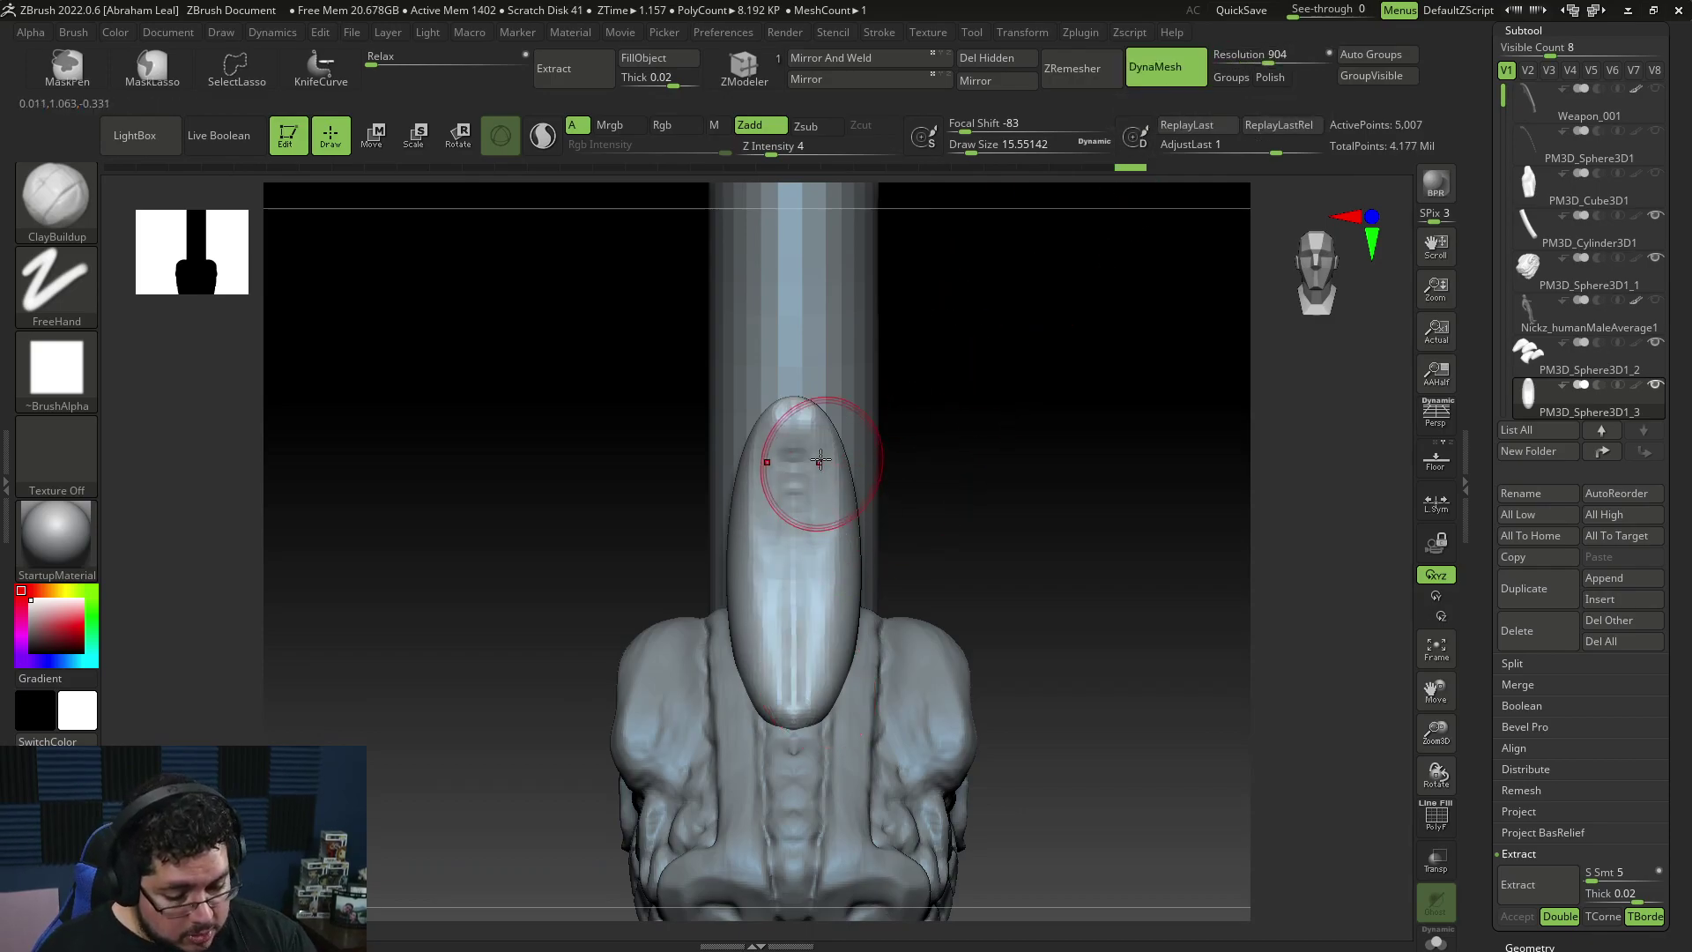
Step: Pull the outline of the piece into scalloped, feather-like lobes on both sides with the Move brush
{"action": "key", "text": "space"}
{"action": "left_click", "coordinate": [777, 445]}
{"action": "key", "text": "b"}
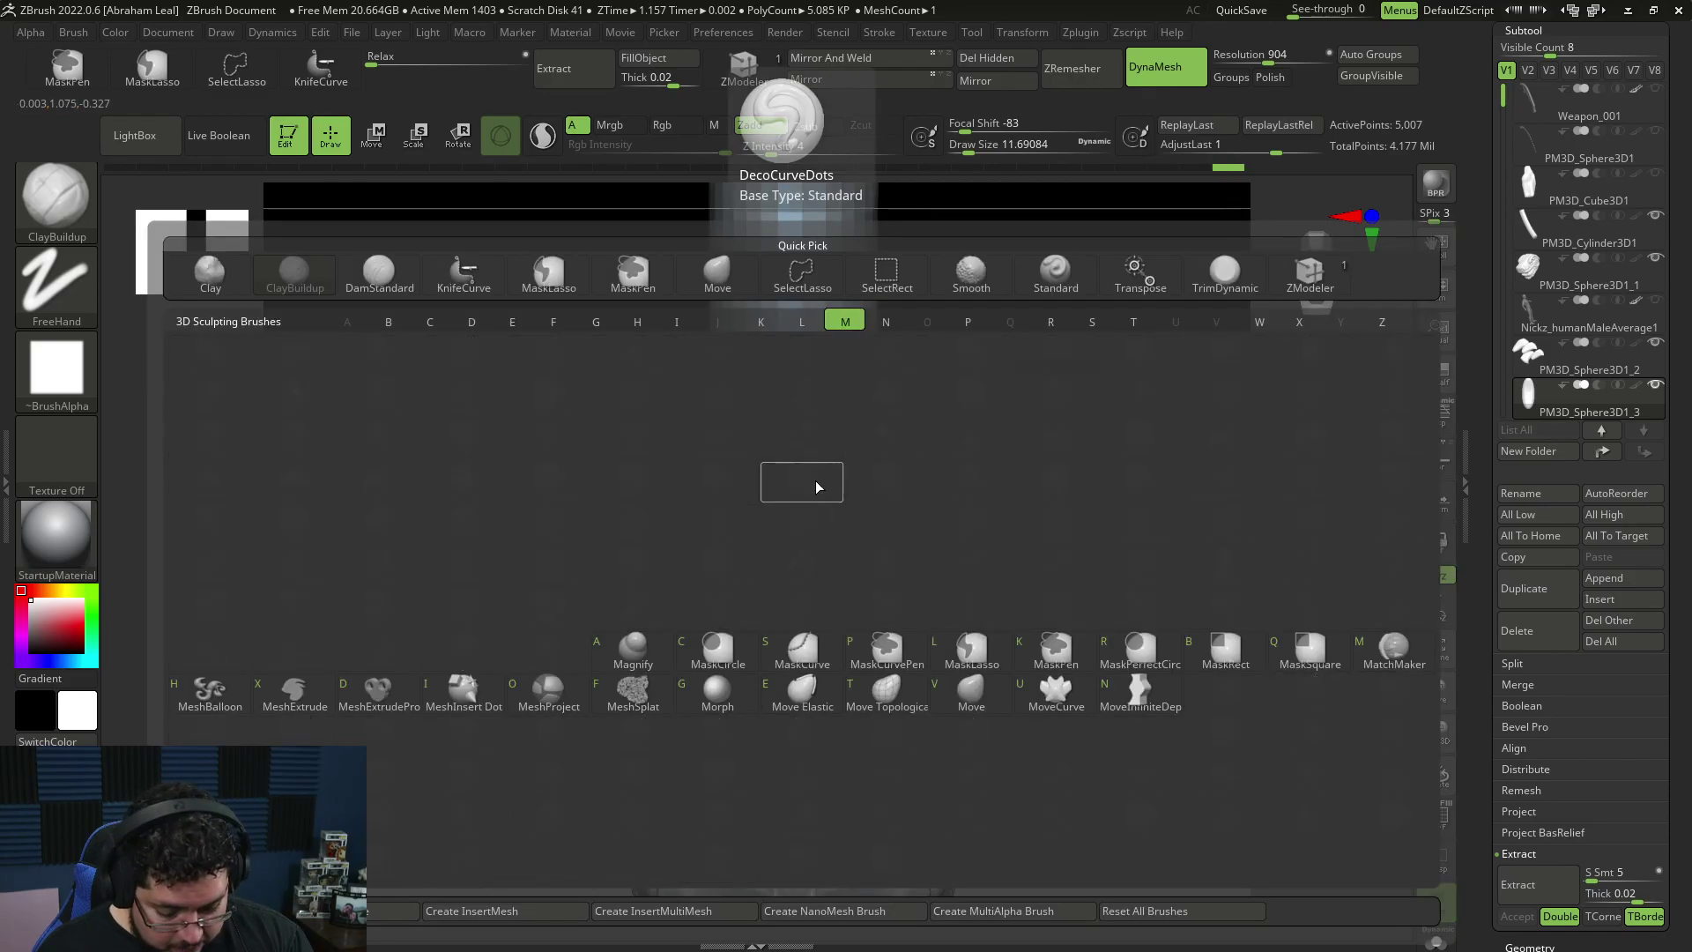
{"action": "key", "text": "m"}
{"action": "key", "text": "v"}
{"action": "left_click_drag", "start_coordinate": [805, 480], "coordinate": [875, 565]}
{"action": "key", "text": "space"}
{"action": "left_click", "coordinate": [856, 515]}
{"action": "left_click_drag", "start_coordinate": [852, 627], "coordinate": [871, 593]}
{"action": "right_click_drag", "start_coordinate": [884, 586], "coordinate": [859, 645]}
{"action": "left_click_drag", "start_coordinate": [829, 684], "coordinate": [848, 673]}
{"action": "left_click_drag", "start_coordinate": [882, 472], "coordinate": [852, 415]}
{"action": "mouse_move", "coordinate": [917, 427]}
{"action": "right_mouse_down"}
{"action": "mouse_move", "coordinate": [1040, 439]}
{"action": "mouse_move", "coordinate": [1079, 423]}
{"action": "right_mouse_up"}
Step: Sharpen the feather's central groove with the DamStandard brush and refresh its DynaMesh
{"action": "key", "text": "b"}
{"action": "key", "text": "d"}
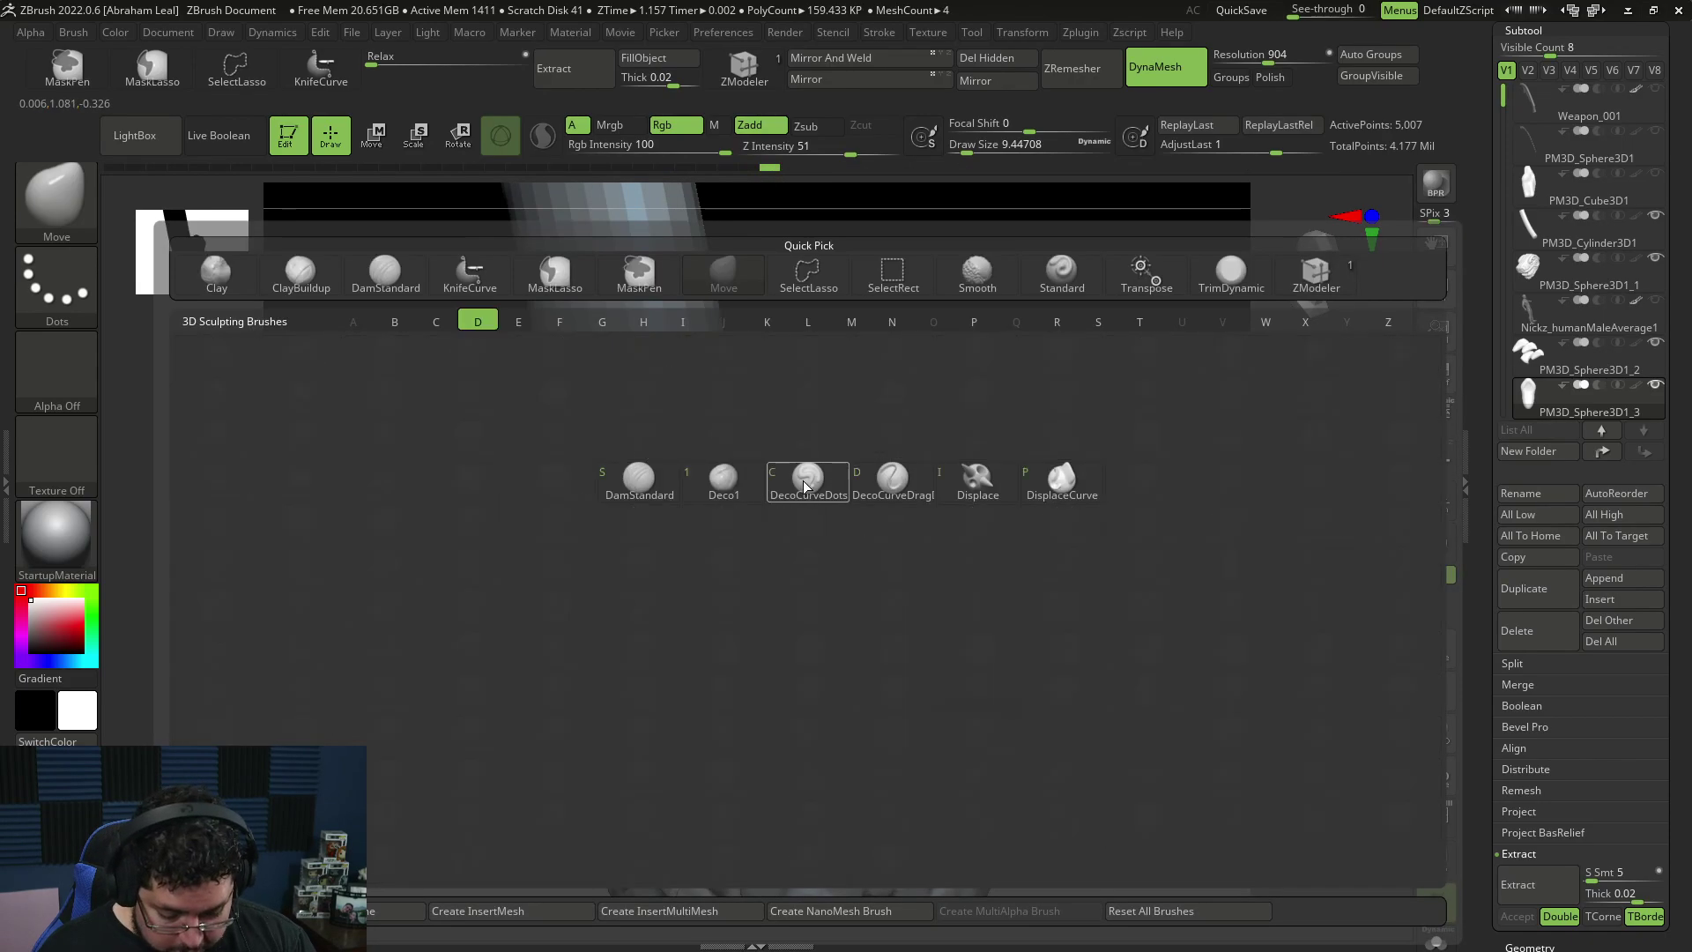
{"action": "key", "text": "s"}
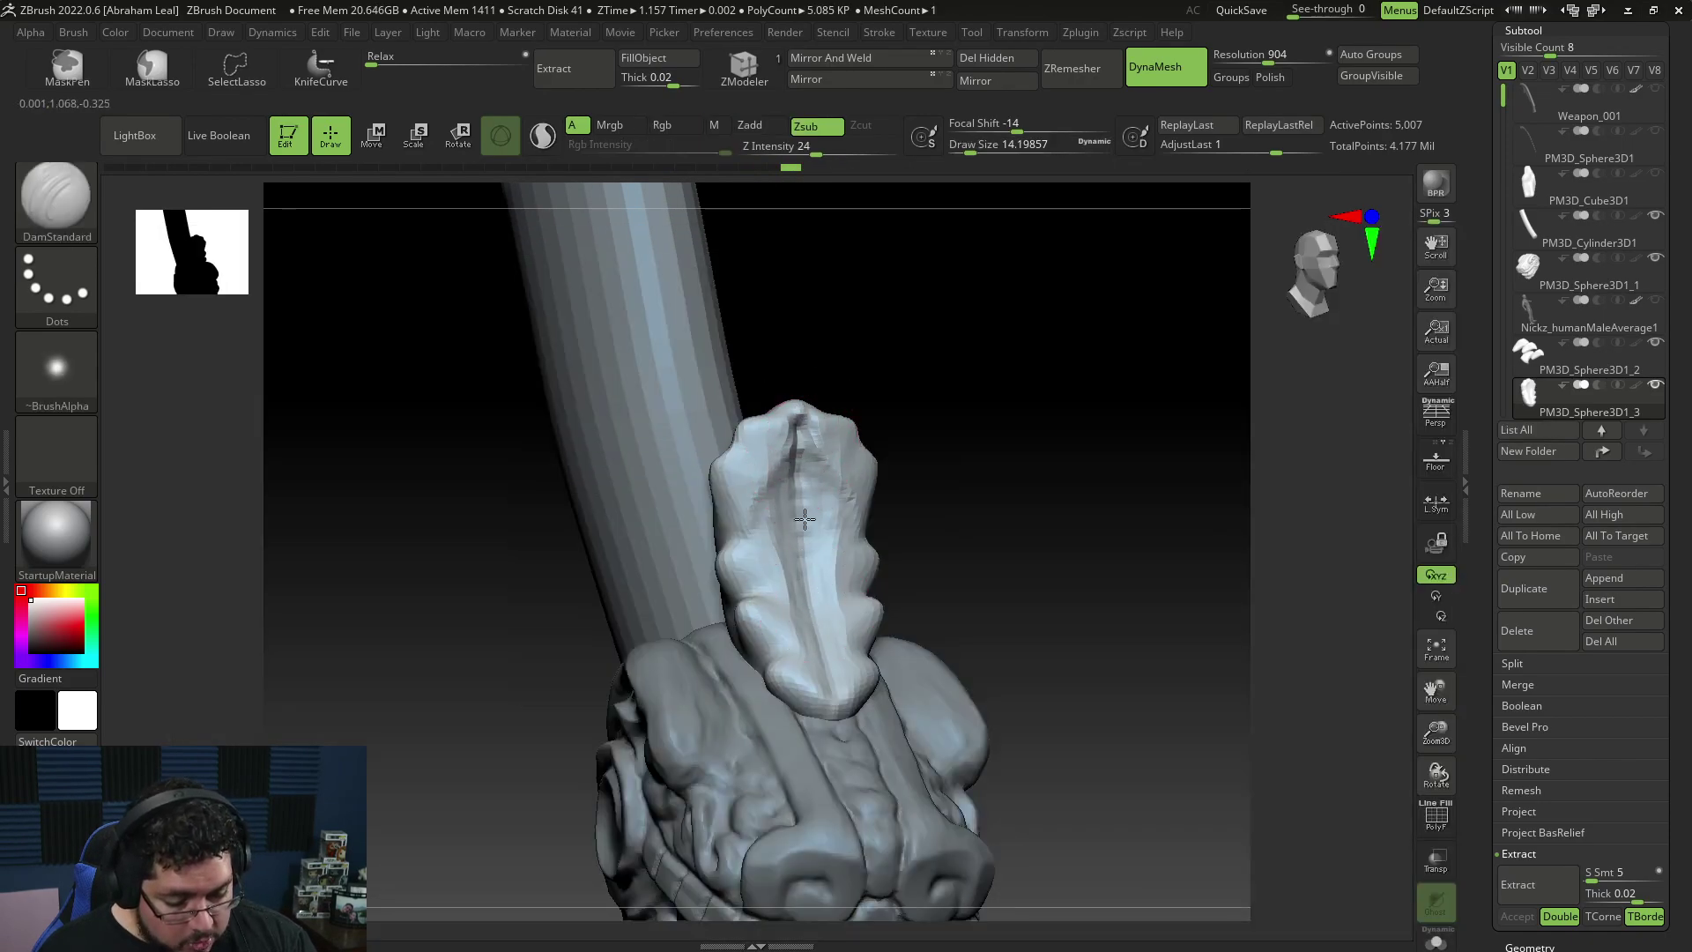
{"action": "left_click_drag", "start_coordinate": [824, 355], "coordinate": [890, 370]}
{"action": "mouse_move", "coordinate": [890, 370]}
{"action": "left_mouse_down", "text": "ctrl"}
{"action": "mouse_move", "coordinate": [941, 431]}
{"action": "mouse_move", "coordinate": [873, 362]}
{"action": "left_mouse_up", "text": "ctrl"}
Step: Add volume to the front face of the feather around the central groove with a smaller ClayBuildup brush
{"action": "key", "text": "b"}
{"action": "key", "text": "c"}
{"action": "key", "text": "b"}
{"action": "key", "text": "space"}
{"action": "left_click_drag", "start_coordinate": [797, 458], "coordinate": [775, 458]}
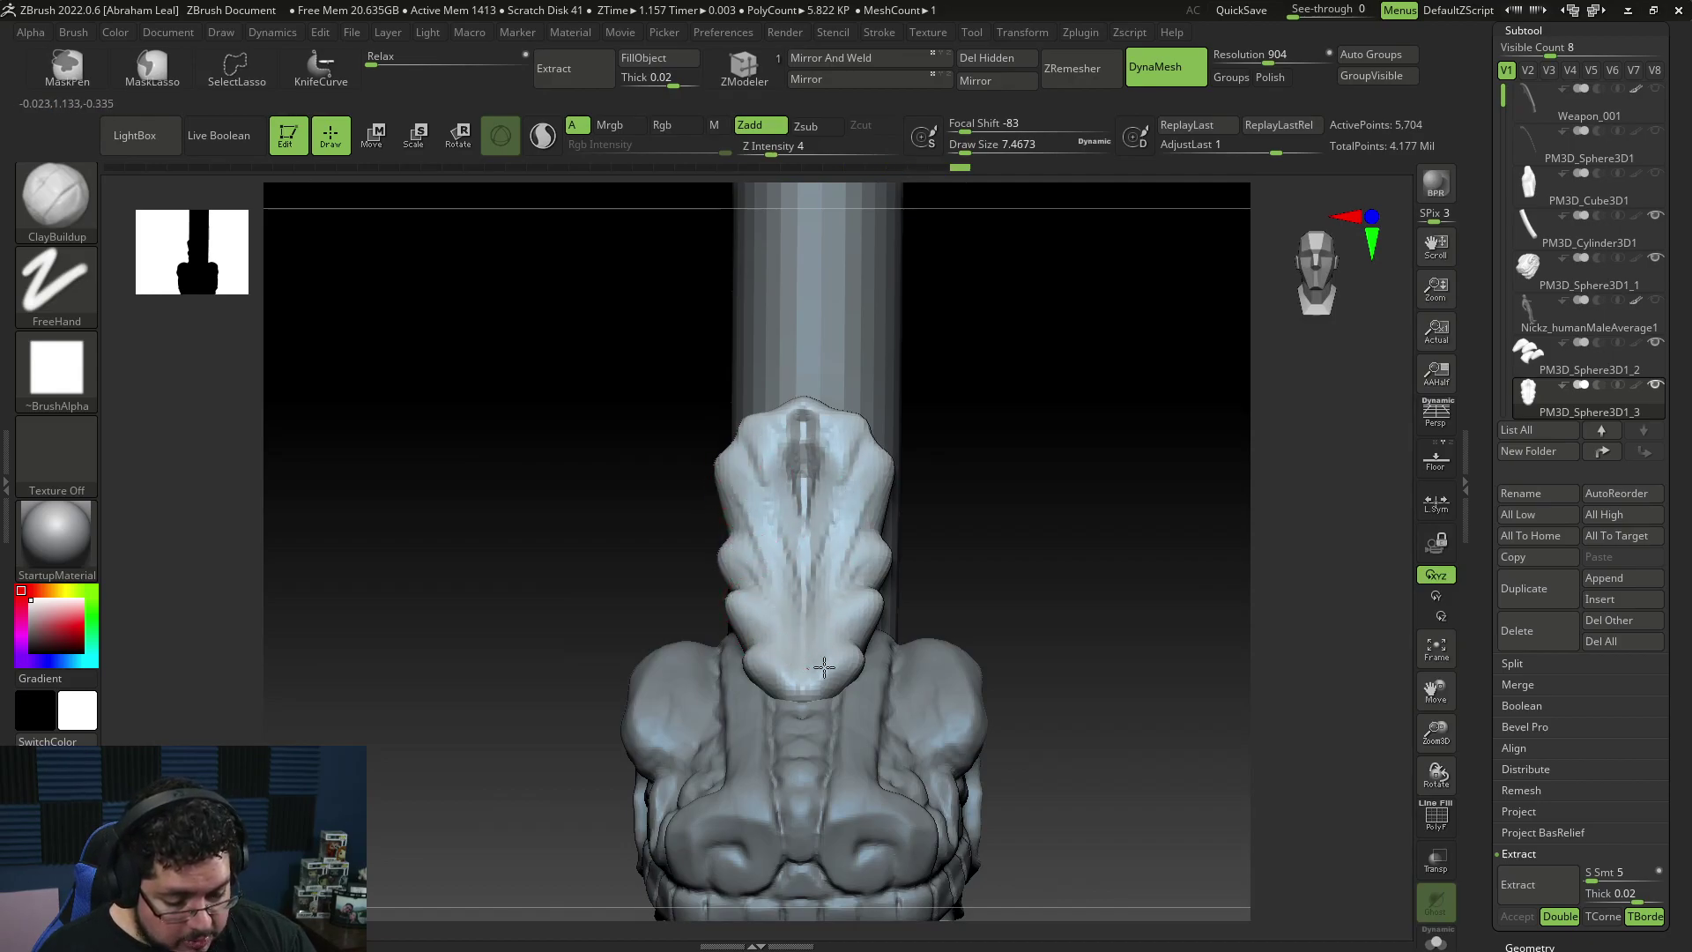
{"action": "left_click_drag", "start_coordinate": [821, 674], "coordinate": [821, 475]}
Step: Carve grooves between the lobes around the side and back of the feather with the DamStandard brush
{"action": "left_click_drag", "start_coordinate": [917, 363], "coordinate": [883, 357]}
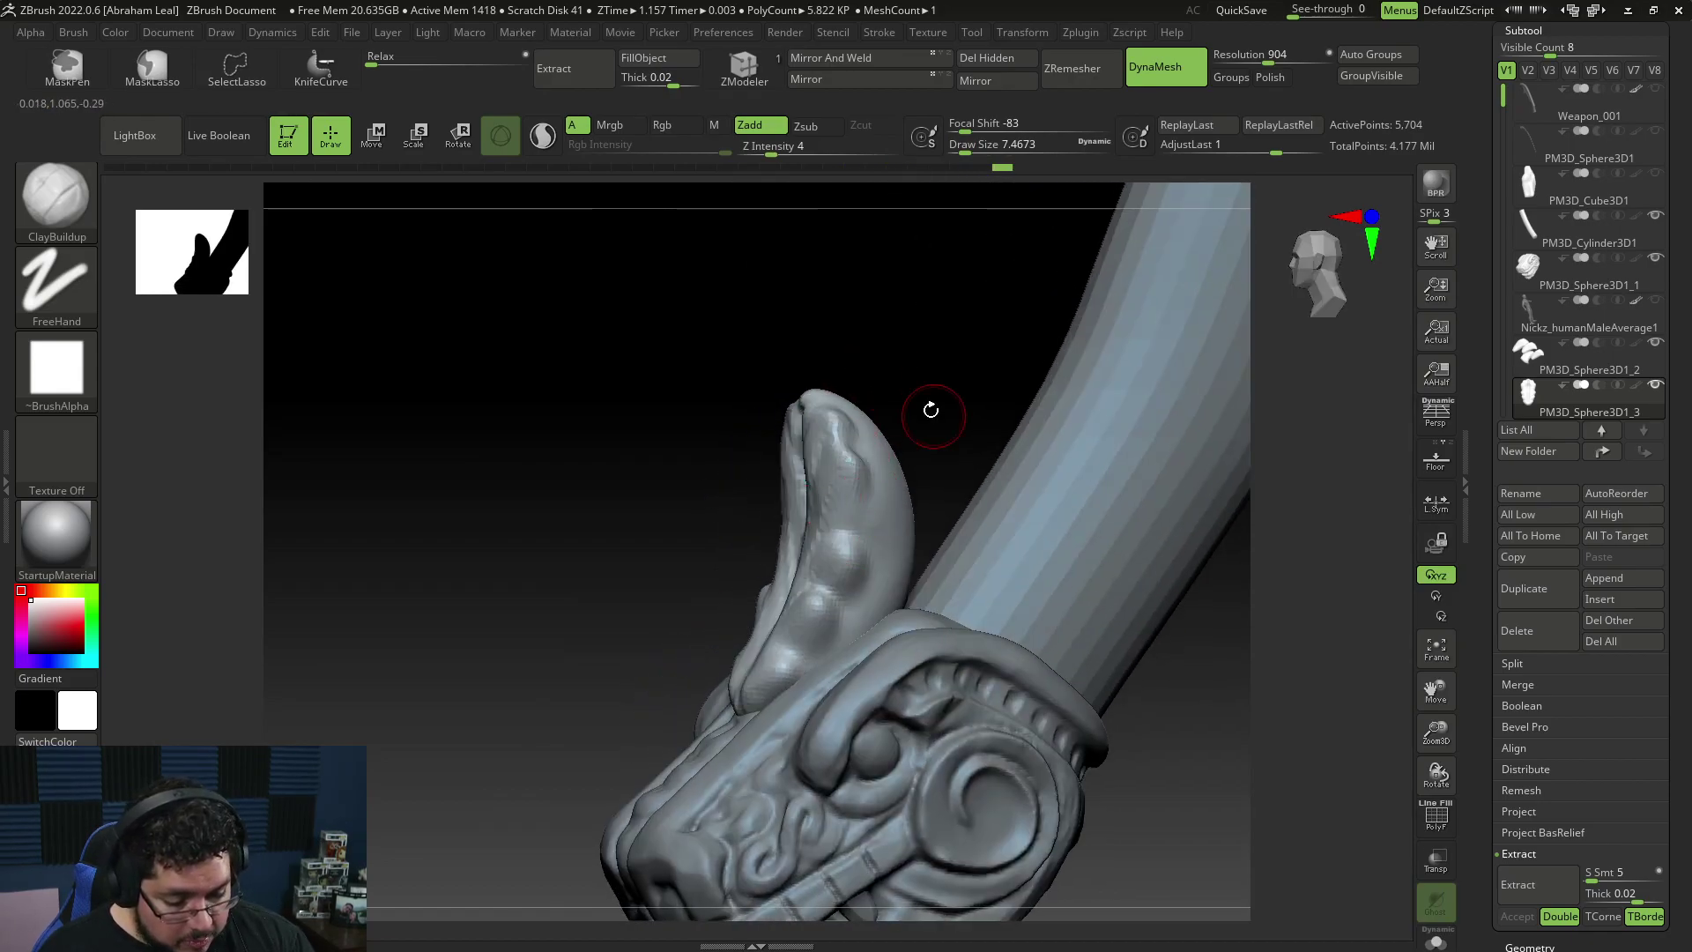
{"action": "key", "text": "b"}
{"action": "key", "text": "d"}
{"action": "key", "text": "s"}
{"action": "left_click_drag", "start_coordinate": [917, 445], "coordinate": [868, 449]}
{"action": "key", "text": "space"}
{"action": "left_click_drag", "start_coordinate": [833, 512], "coordinate": [853, 511]}
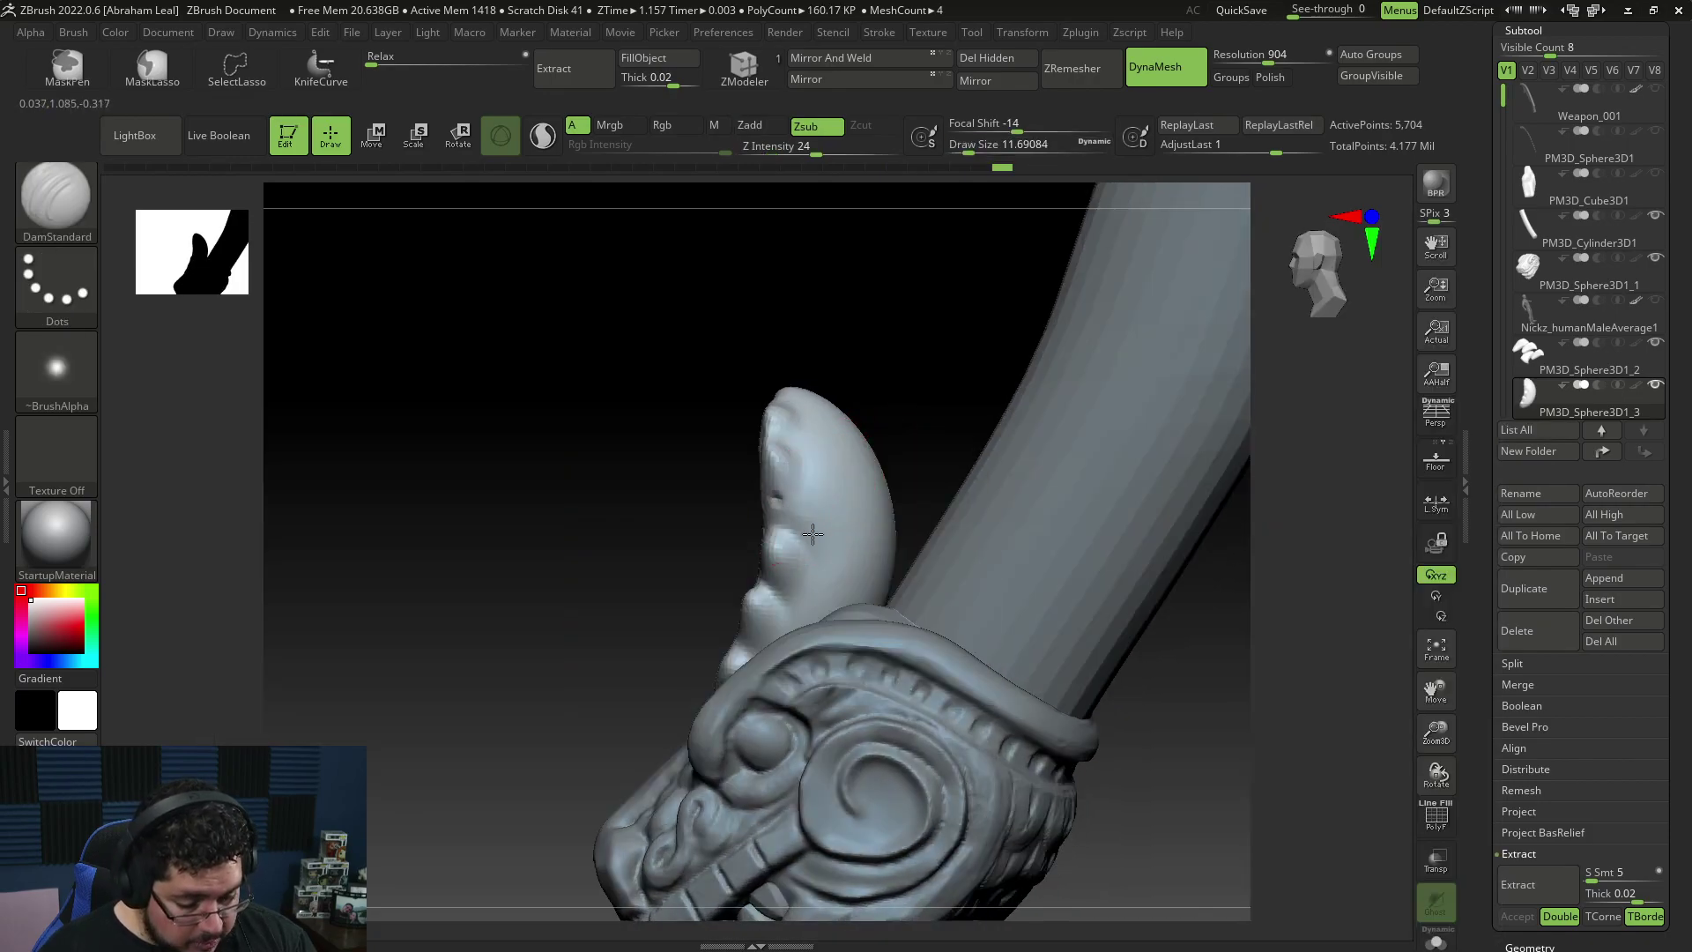
{"action": "left_click_drag", "start_coordinate": [831, 570], "coordinate": [809, 516]}
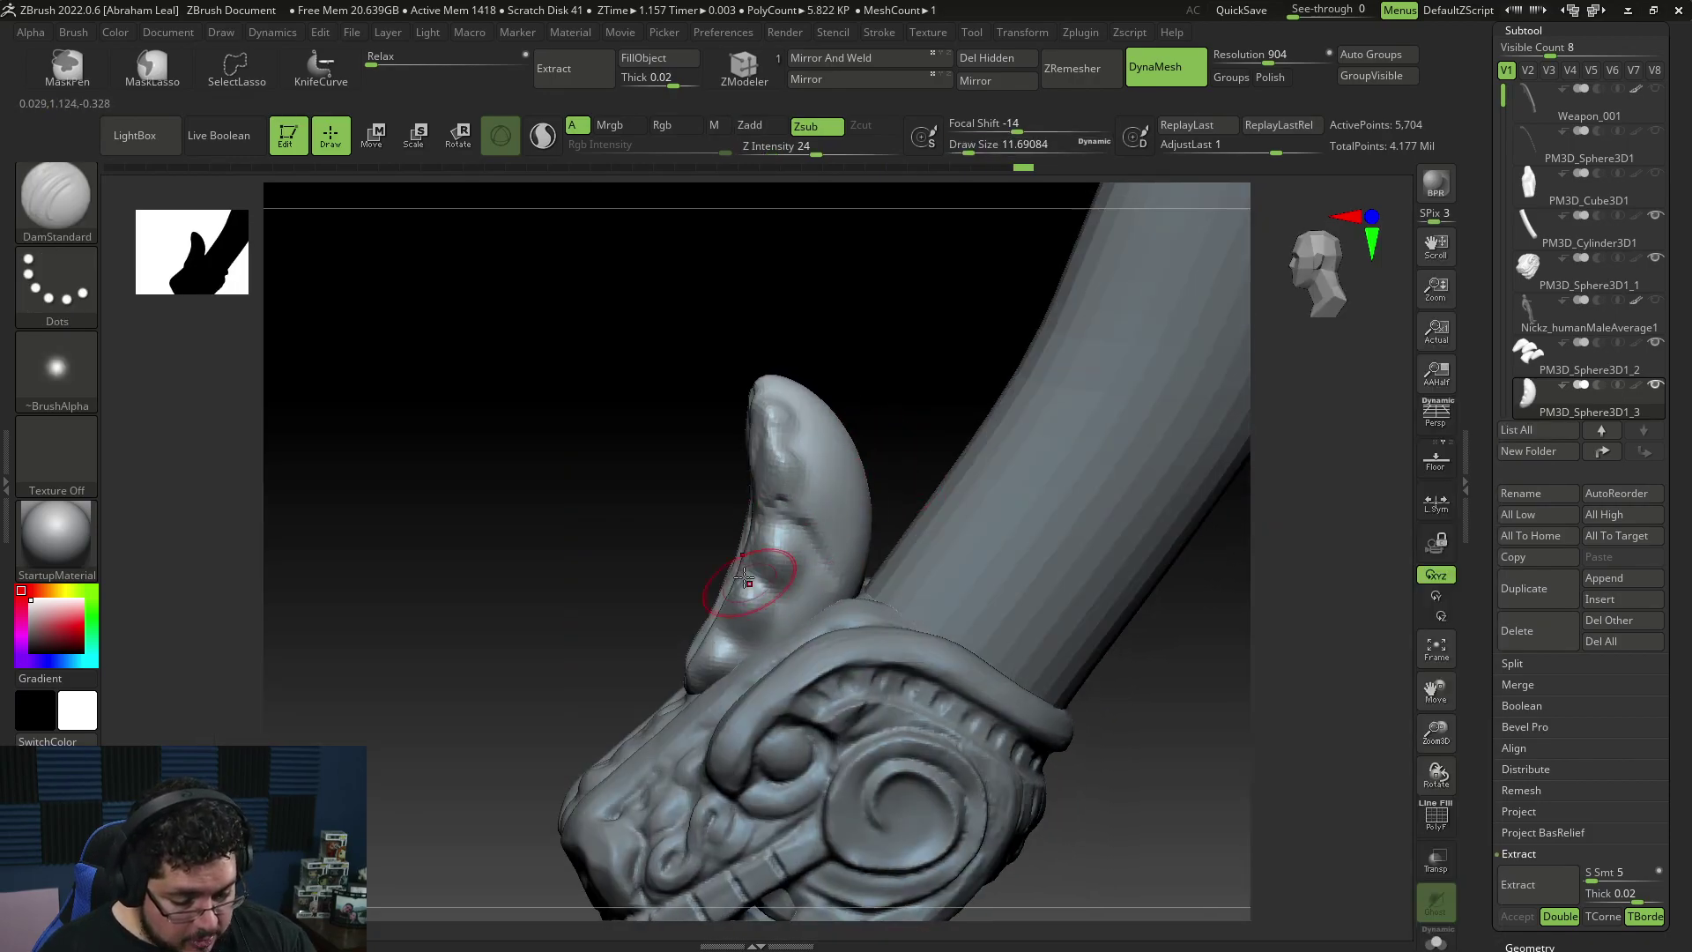
{"action": "mouse_move", "coordinate": [898, 389]}
{"action": "left_mouse_down"}
{"action": "mouse_move", "coordinate": [774, 477]}
{"action": "mouse_move", "coordinate": [761, 463]}
{"action": "mouse_move", "coordinate": [882, 410]}
{"action": "left_mouse_up"}
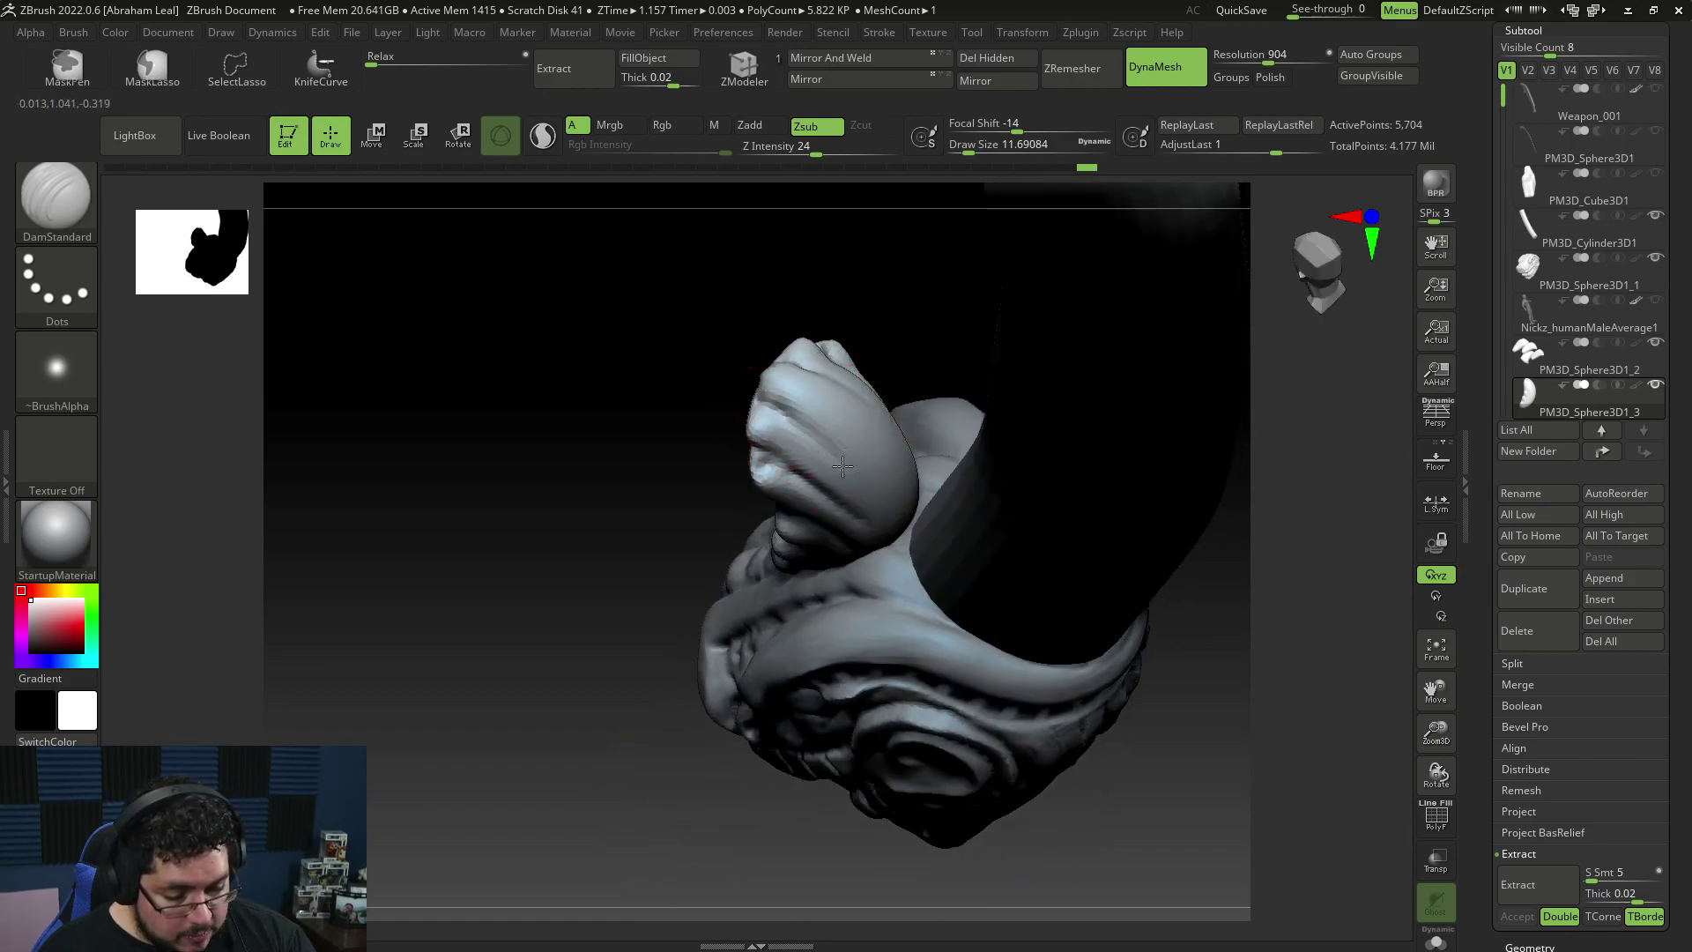
{"action": "left_click_drag", "start_coordinate": [884, 517], "coordinate": [877, 399]}
Step: Move the feather slightly down and back so it sits on top of the serpent head
{"action": "mouse_move", "coordinate": [870, 593]}
{"action": "left_mouse_down"}
{"action": "mouse_move", "coordinate": [911, 367]}
{"action": "mouse_move", "coordinate": [1047, 479]}
{"action": "mouse_move", "coordinate": [1061, 431]}
{"action": "mouse_move", "coordinate": [961, 596]}
{"action": "mouse_move", "coordinate": [849, 540]}
{"action": "left_mouse_up"}
{"action": "key", "text": "w"}
{"action": "left_click_drag", "start_coordinate": [794, 724], "coordinate": [795, 712]}
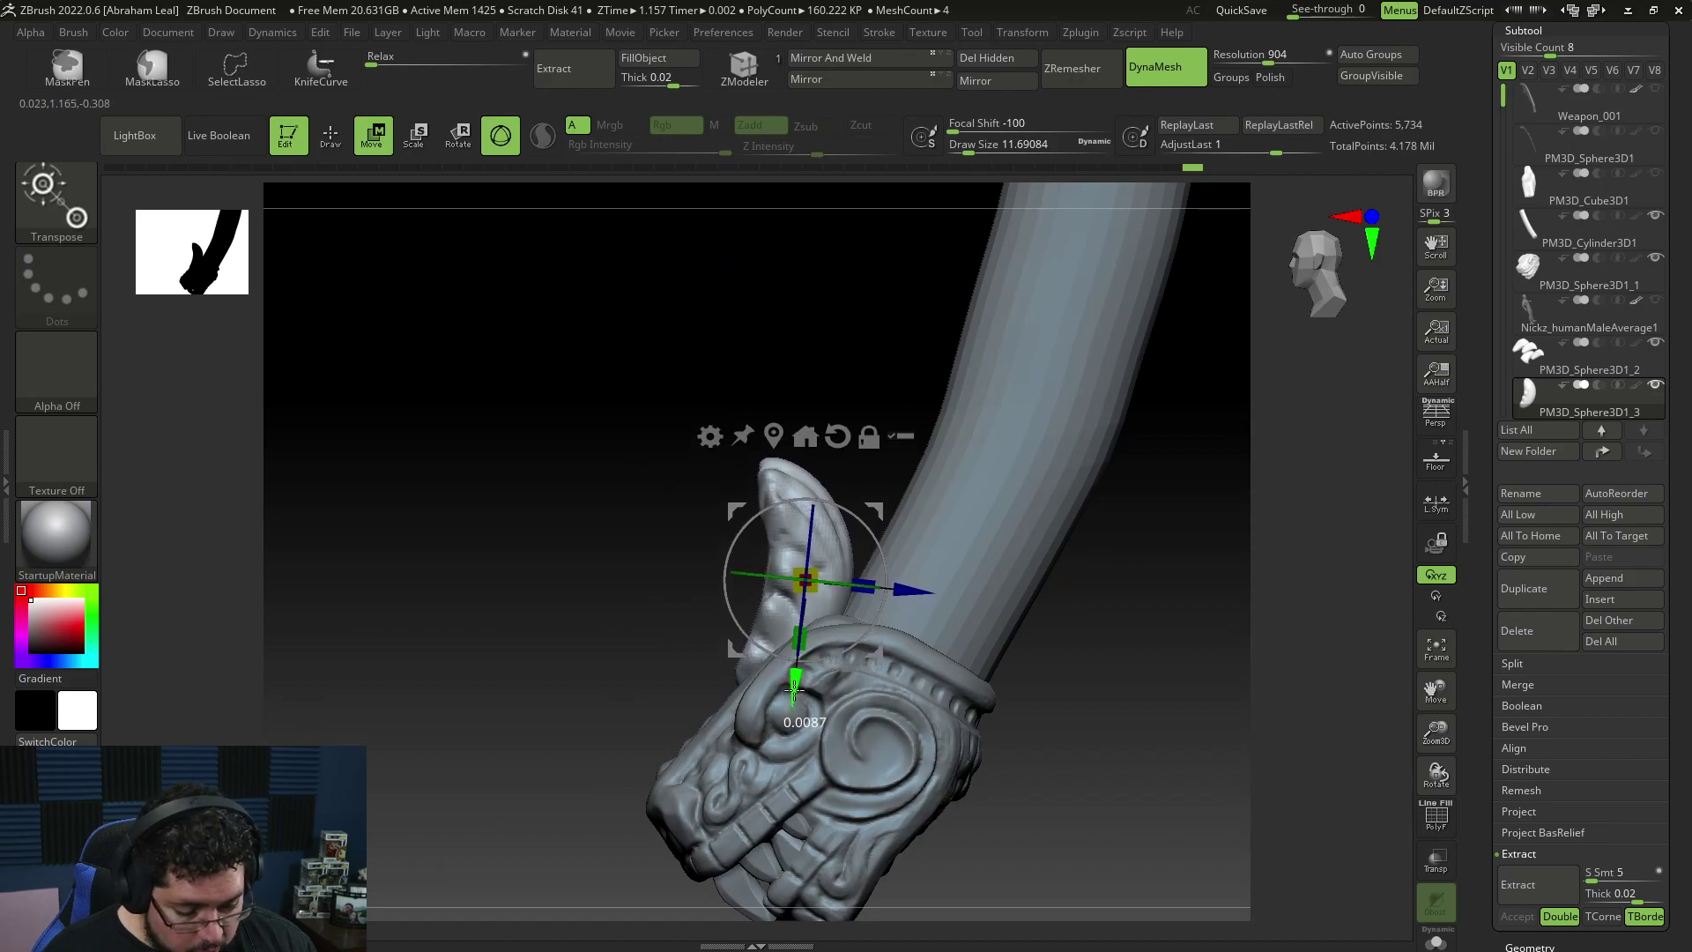
{"action": "left_click_drag", "start_coordinate": [917, 592], "coordinate": [922, 592]}
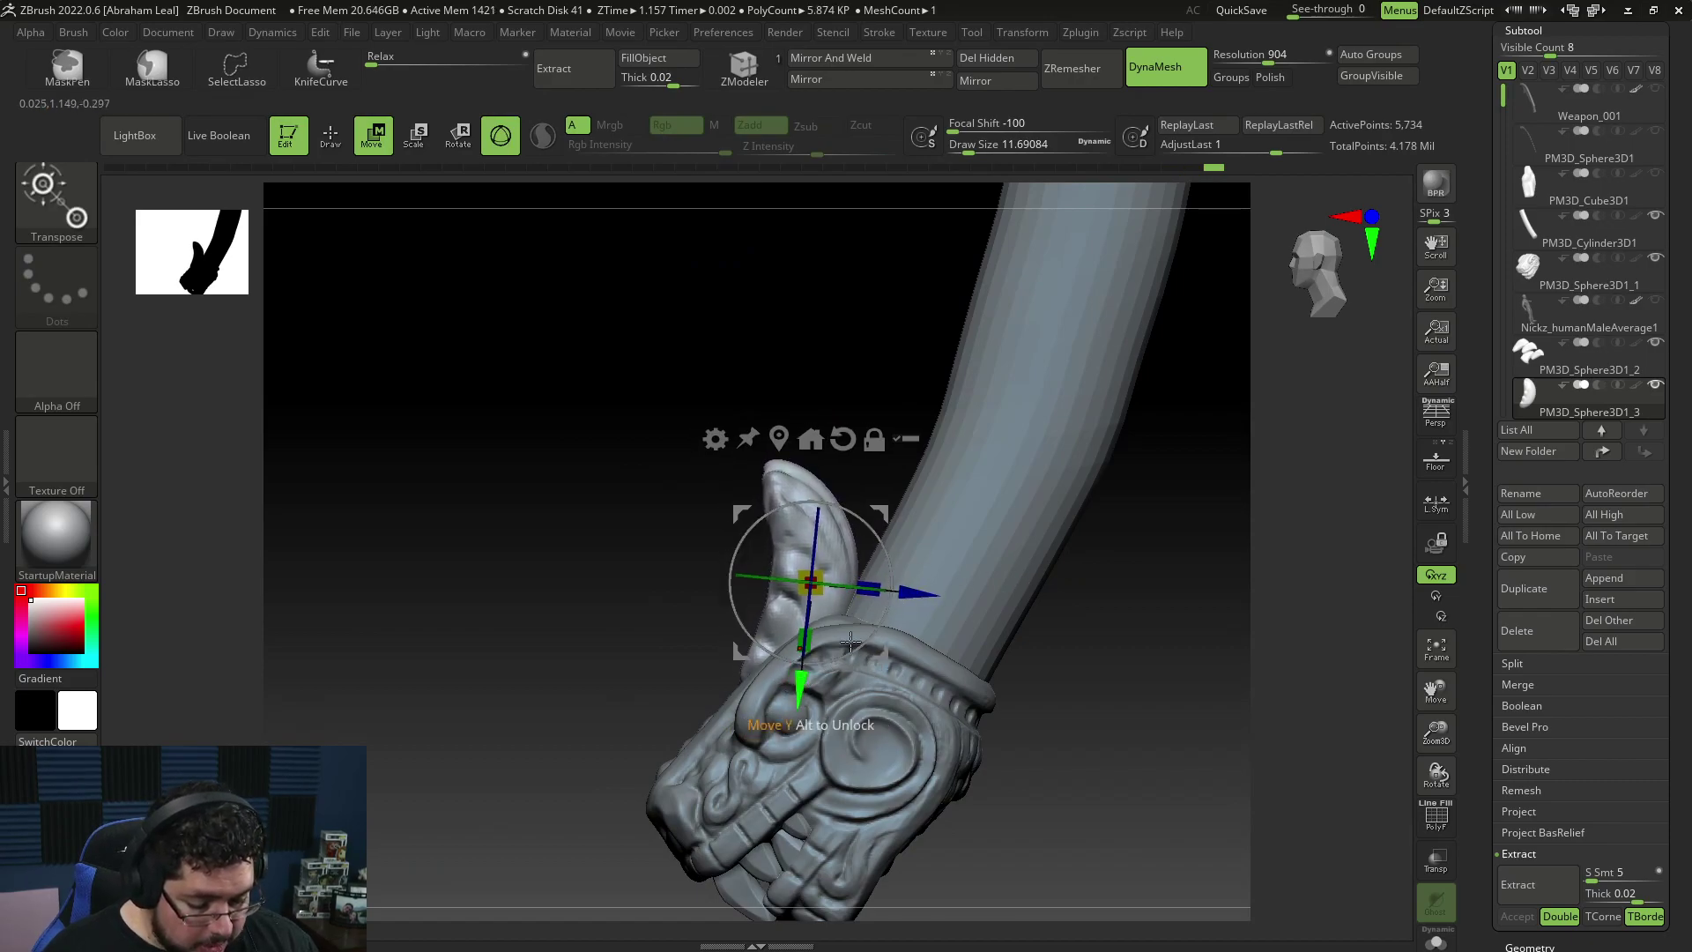
Step: Duplicate the feather subtool and move the copy sideways beside the original
{"action": "left_click_drag", "start_coordinate": [1116, 570], "coordinate": [1045, 596], "text": "shift"}
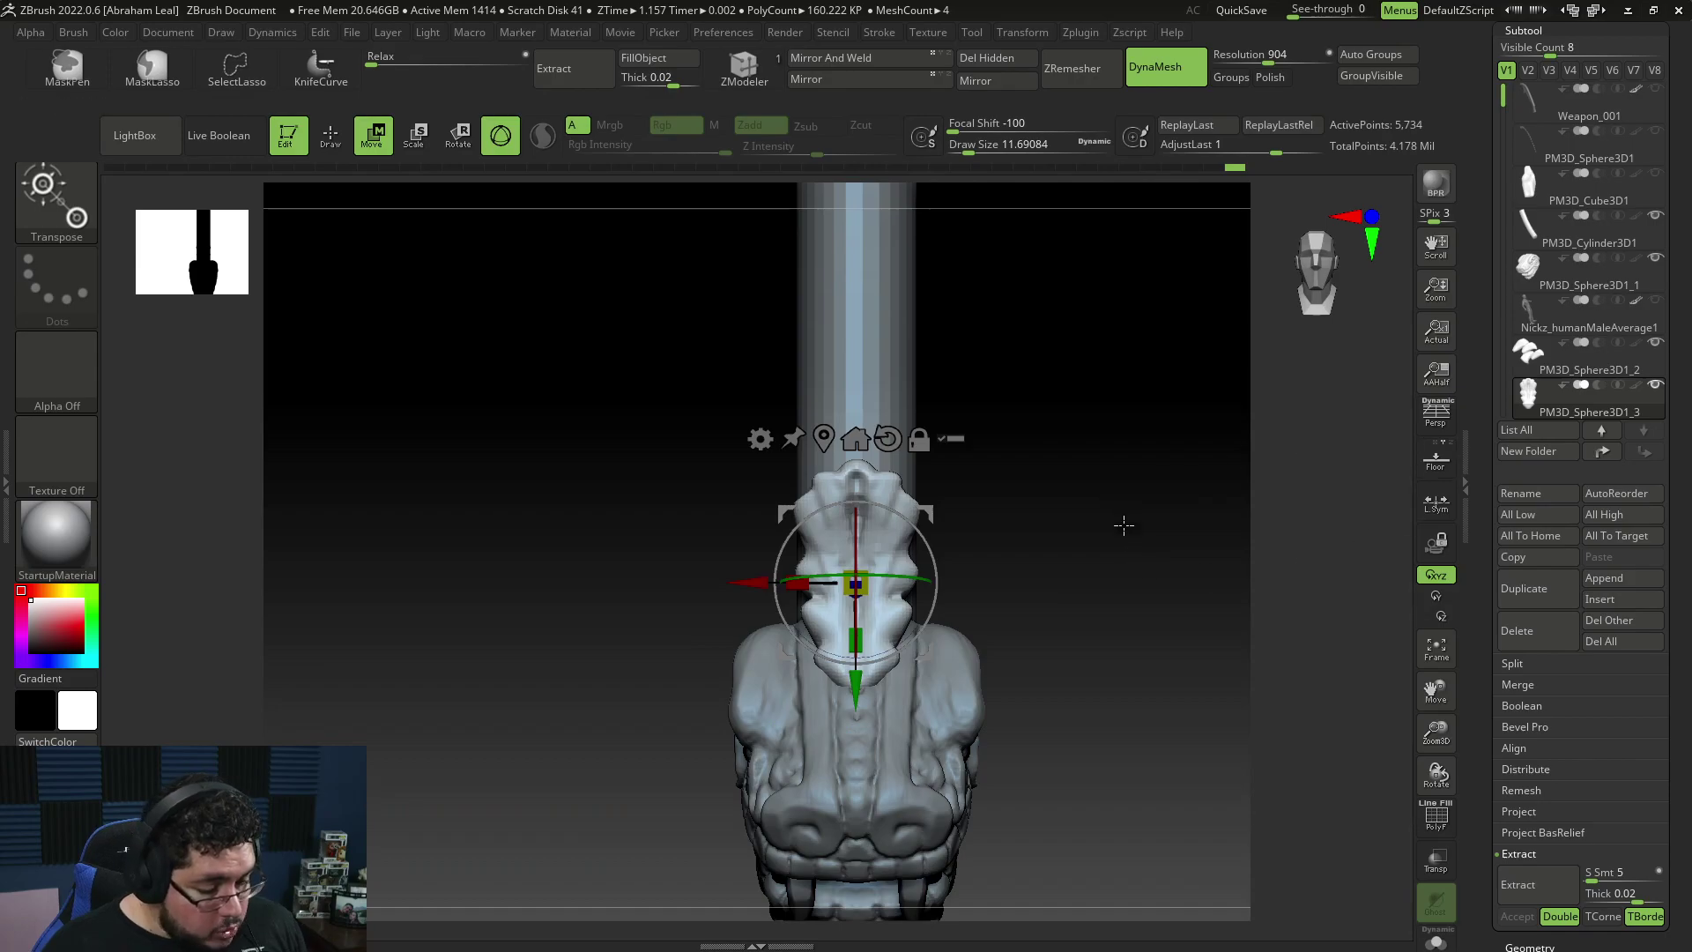
{"action": "left_click", "coordinate": [1520, 585]}
{"action": "left_click_drag", "start_coordinate": [1222, 628], "coordinate": [1186, 538], "text": "alt"}
{"action": "left_click_drag", "start_coordinate": [726, 495], "coordinate": [959, 487]}
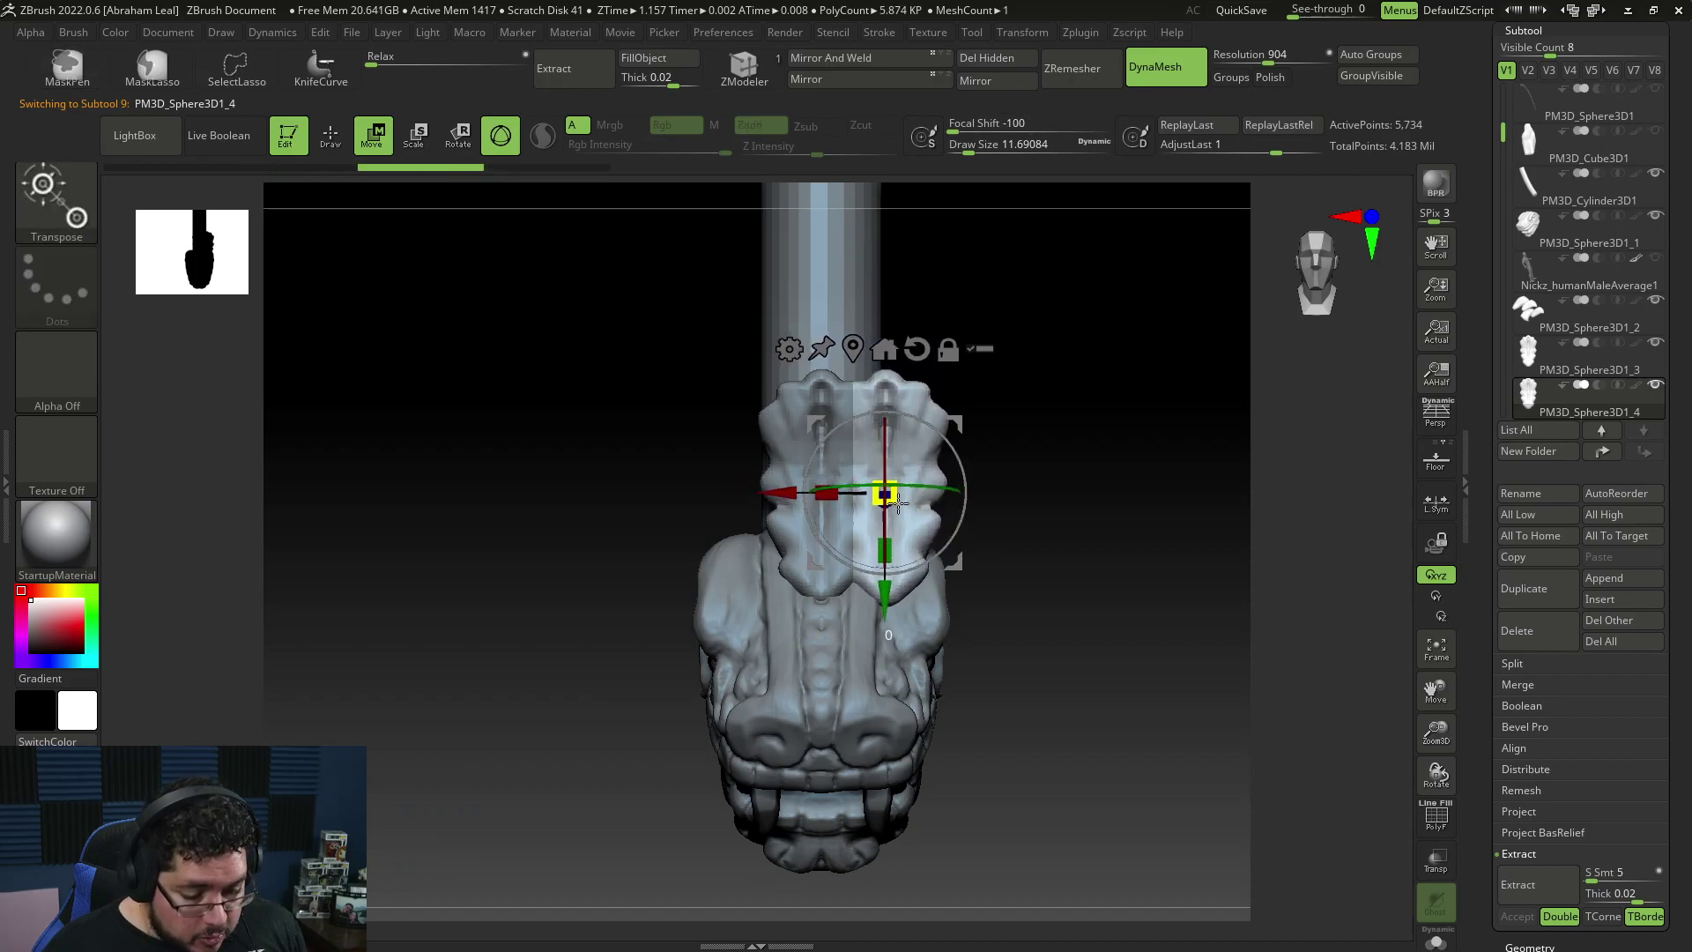
Step: Shrink the copied feather slightly, tilt it outward and seat it on the head beside the central feather
{"action": "right_click_drag", "start_coordinate": [899, 500], "coordinate": [959, 527]}
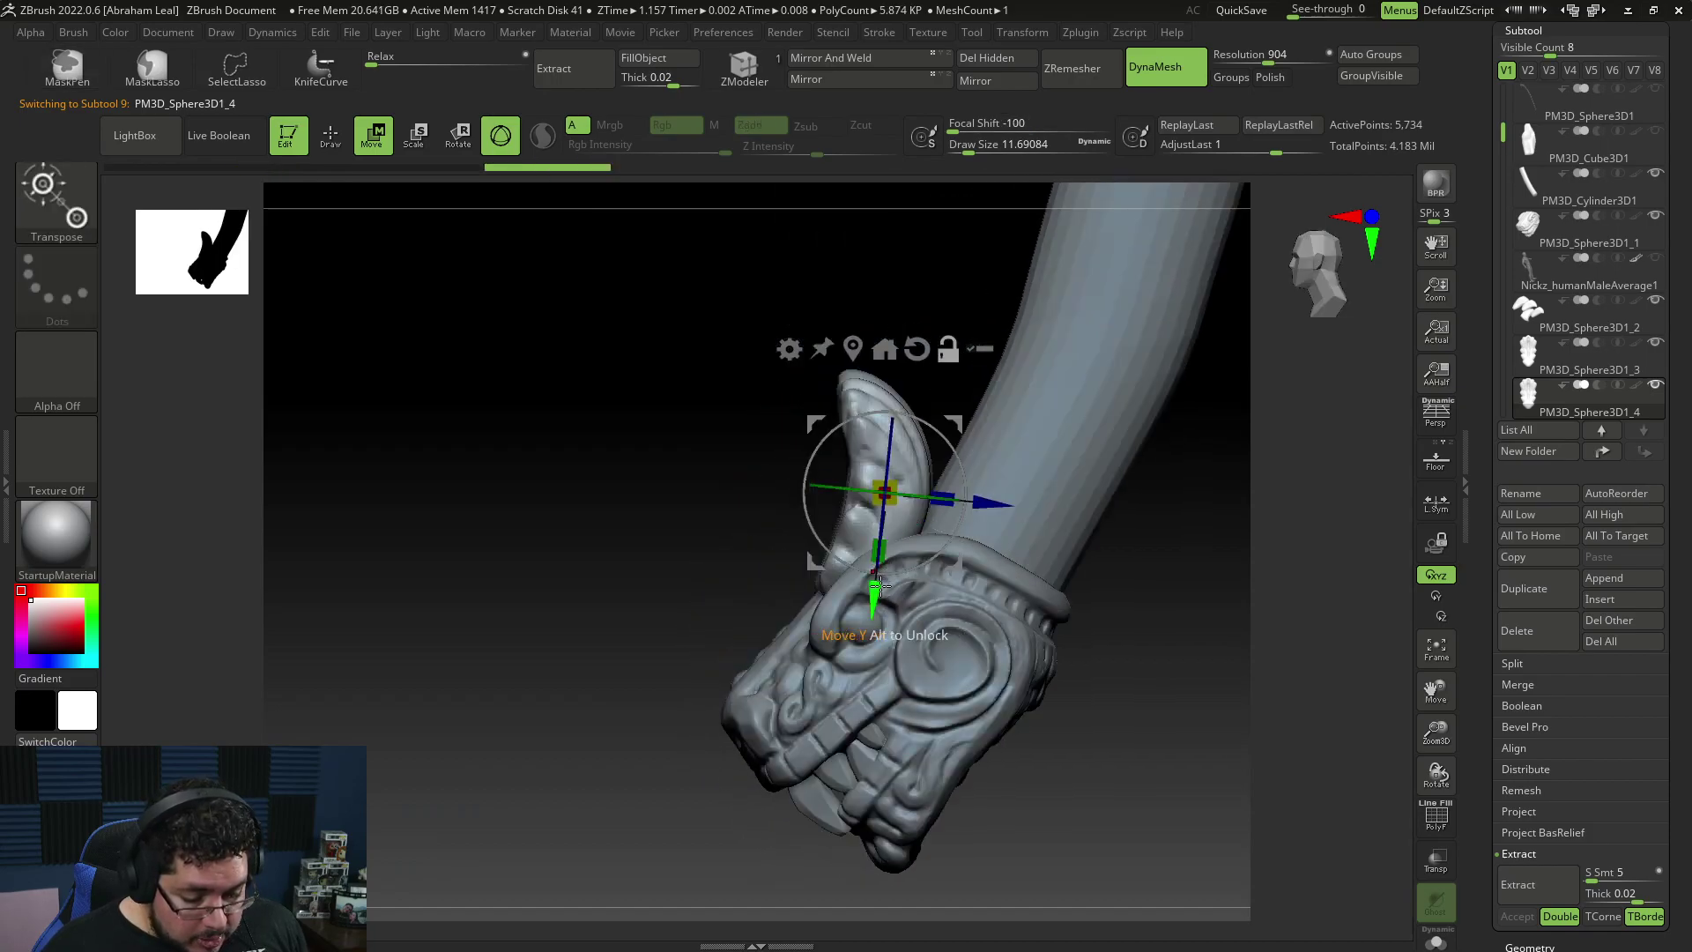
{"action": "mouse_move", "coordinate": [716, 593]}
{"action": "right_mouse_down"}
{"action": "mouse_move", "coordinate": [903, 555]}
{"action": "mouse_move", "coordinate": [1024, 567]}
{"action": "mouse_move", "coordinate": [915, 602]}
{"action": "right_mouse_up"}
{"action": "key", "text": "q"}
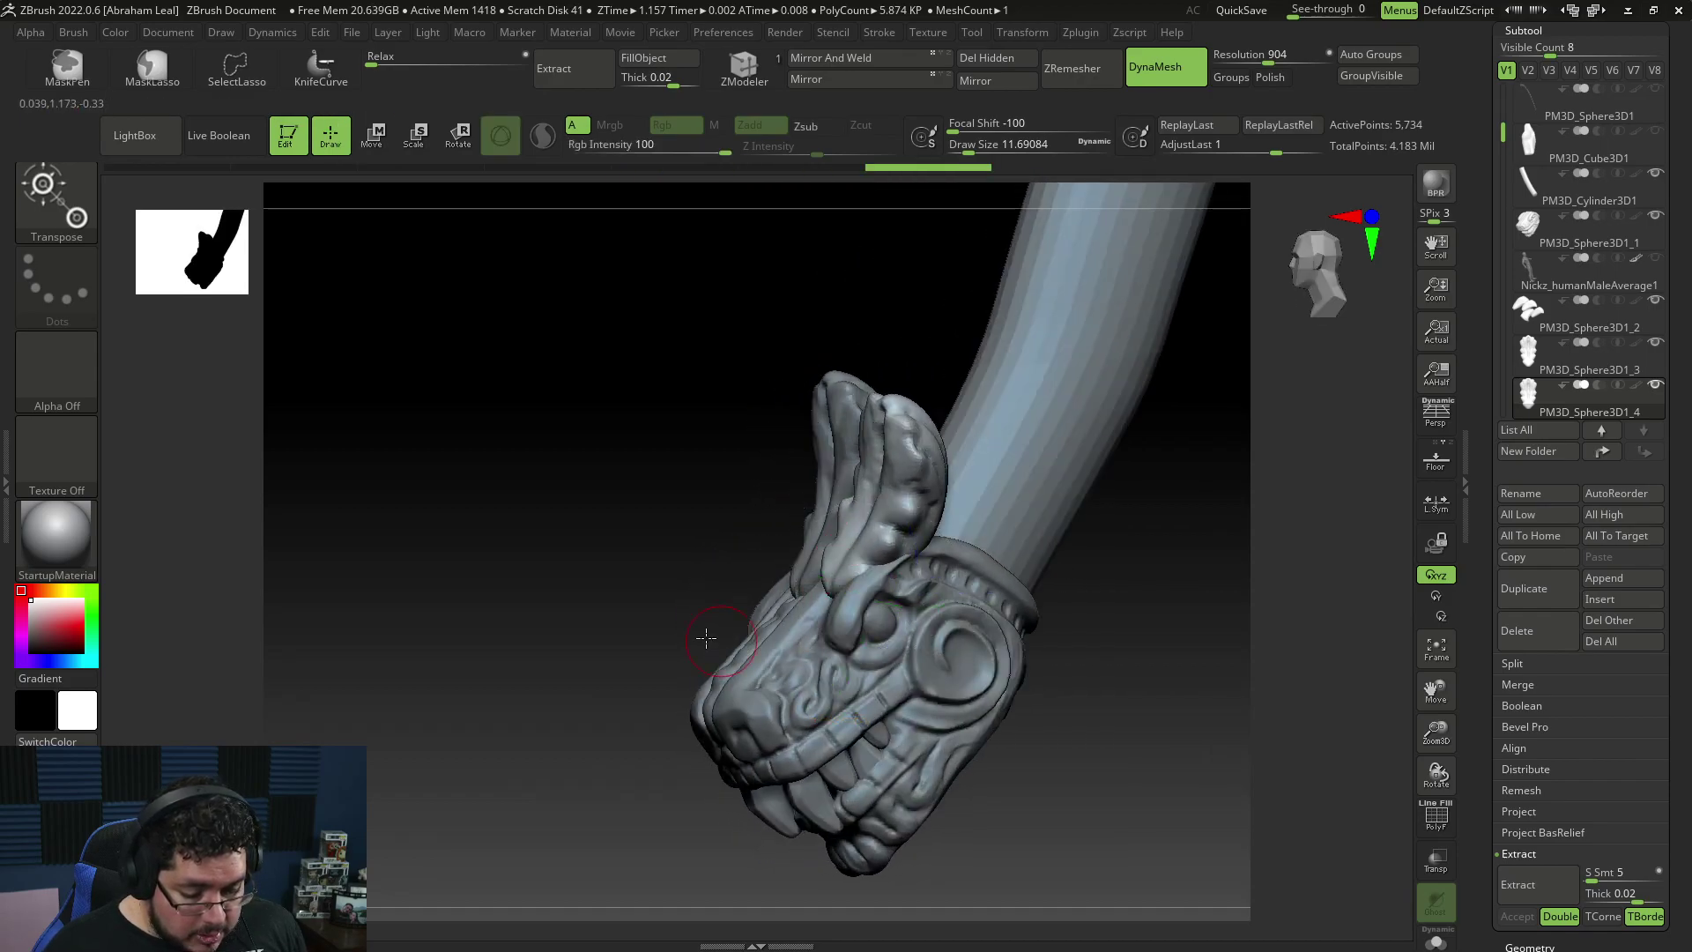
{"action": "right_click_drag", "start_coordinate": [700, 626], "coordinate": [613, 609]}
{"action": "key", "text": "w"}
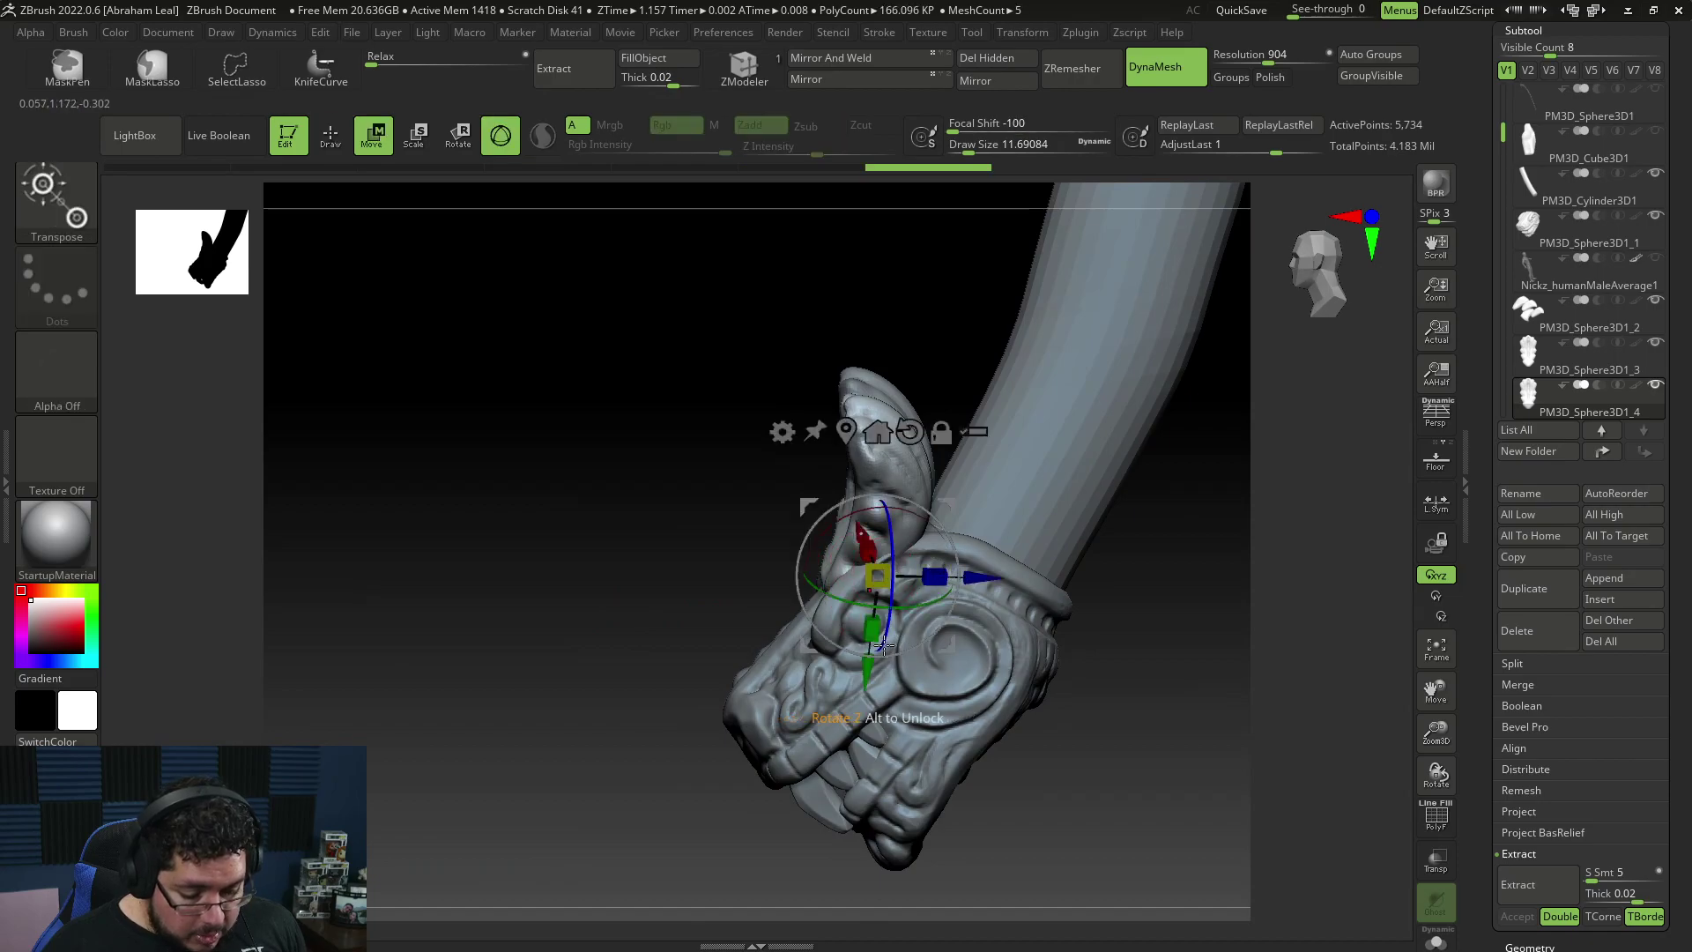
{"action": "left_click_drag", "start_coordinate": [873, 659], "coordinate": [880, 652]}
{"action": "left_click_drag", "start_coordinate": [984, 569], "coordinate": [995, 569]}
{"action": "right_click_drag", "start_coordinate": [996, 569], "coordinate": [1225, 562]}
{"action": "left_click_drag", "start_coordinate": [887, 567], "coordinate": [883, 571]}
{"action": "mouse_move", "coordinate": [1067, 521]}
{"action": "right_mouse_down"}
{"action": "mouse_move", "coordinate": [983, 560]}
{"action": "mouse_move", "coordinate": [1039, 523]}
{"action": "mouse_move", "coordinate": [1080, 593]}
{"action": "mouse_move", "coordinate": [880, 501]}
{"action": "mouse_move", "coordinate": [915, 468]}
{"action": "mouse_move", "coordinate": [751, 519]}
{"action": "right_mouse_up"}
{"action": "key", "text": "q"}
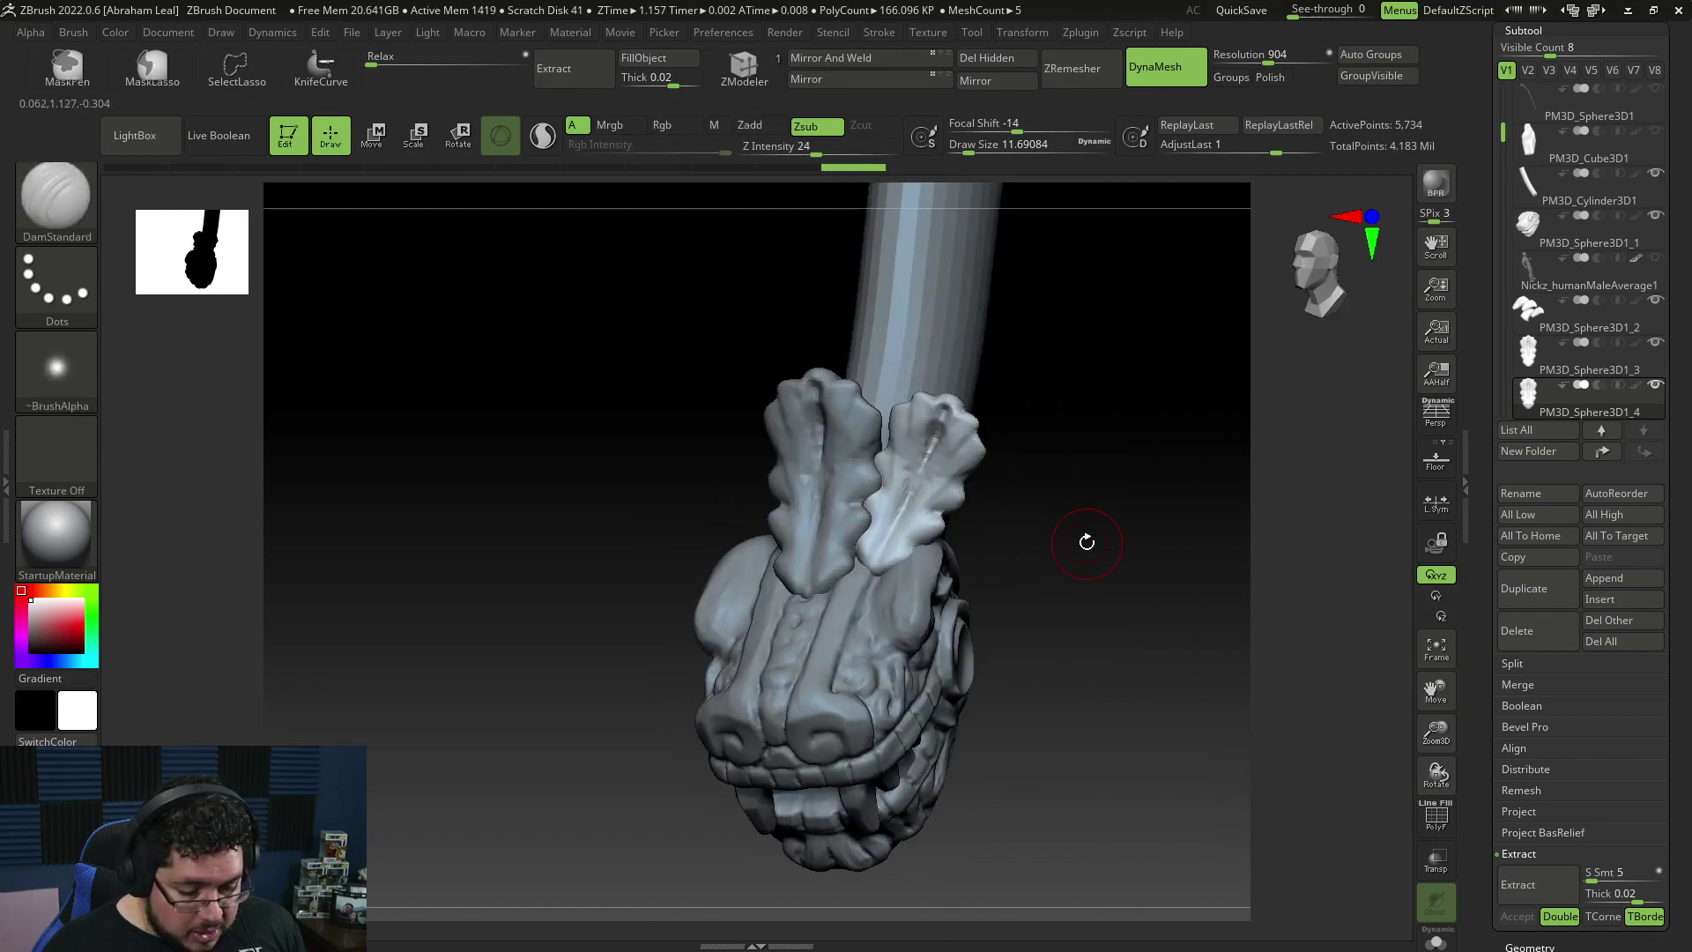
Step: Check the reference photo, copy the side feather within its subtool, and rotate and place the copy above the spiral ornament
{"action": "key", "text": "alt+Tab"}
{"action": "key", "text": "alt+Tab"}
{"action": "right_click_drag", "start_coordinate": [1172, 503], "coordinate": [1150, 590]}
{"action": "key", "text": "w"}
{"action": "mouse_move", "coordinate": [1111, 480]}
{"action": "right_mouse_down"}
{"action": "mouse_move", "coordinate": [855, 551]}
{"action": "mouse_move", "coordinate": [945, 615]}
{"action": "right_mouse_up"}
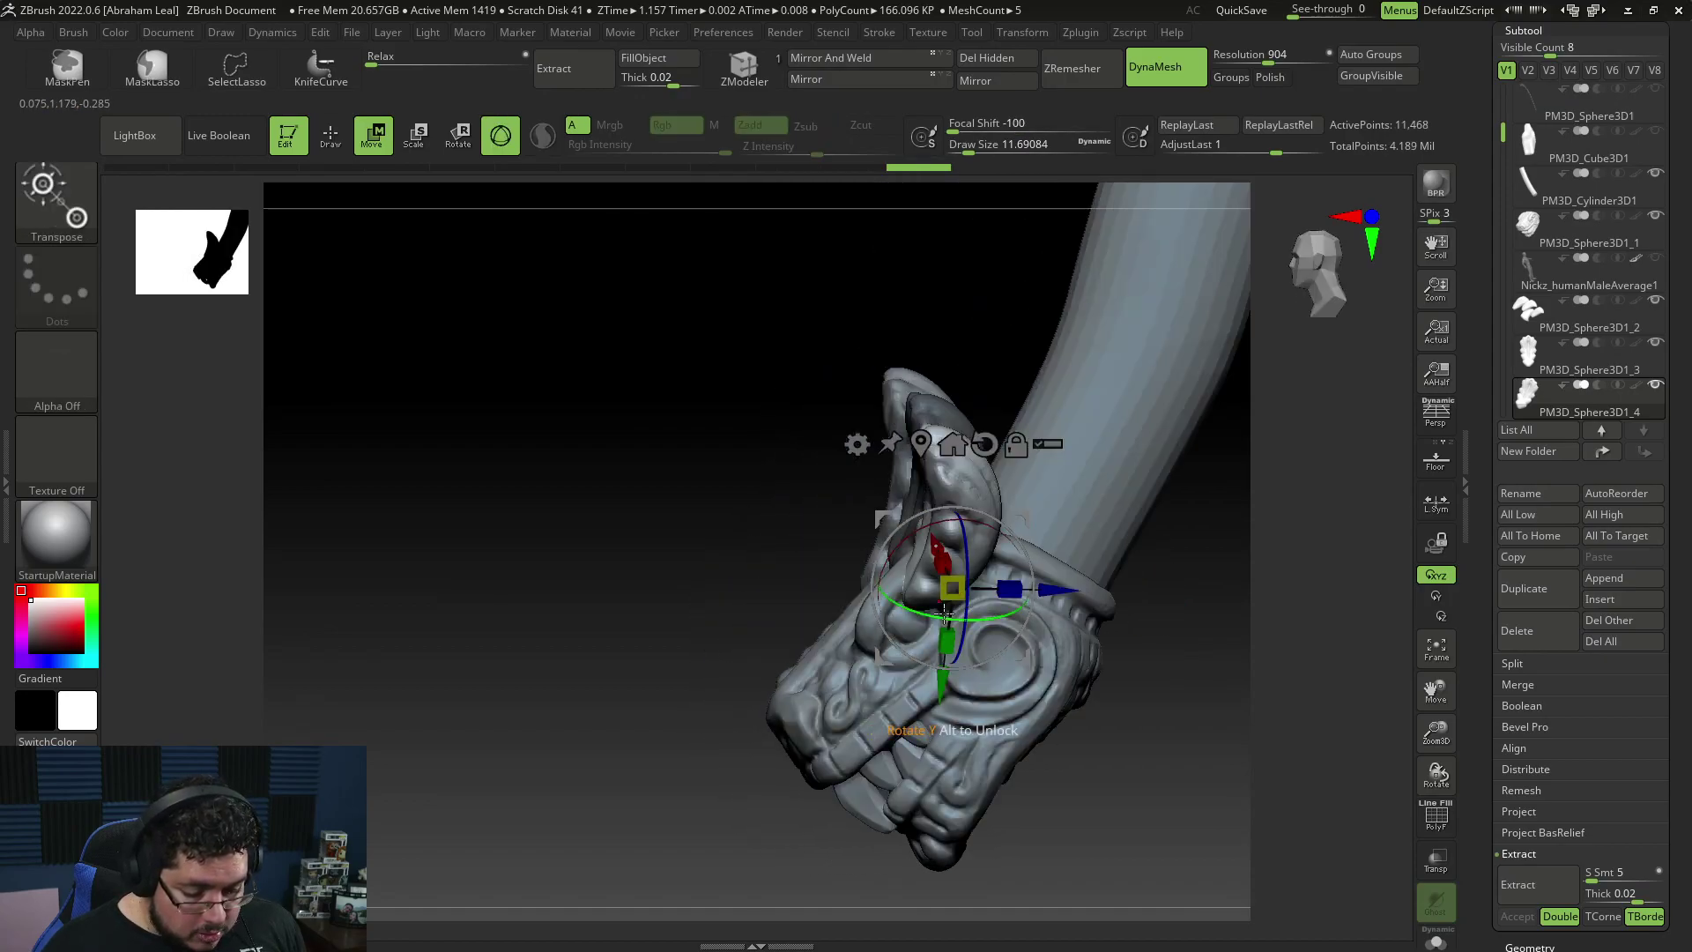
{"action": "left_click_drag", "start_coordinate": [939, 620], "coordinate": [935, 514]}
{"action": "left_click_drag", "start_coordinate": [1086, 545], "coordinate": [1052, 591]}
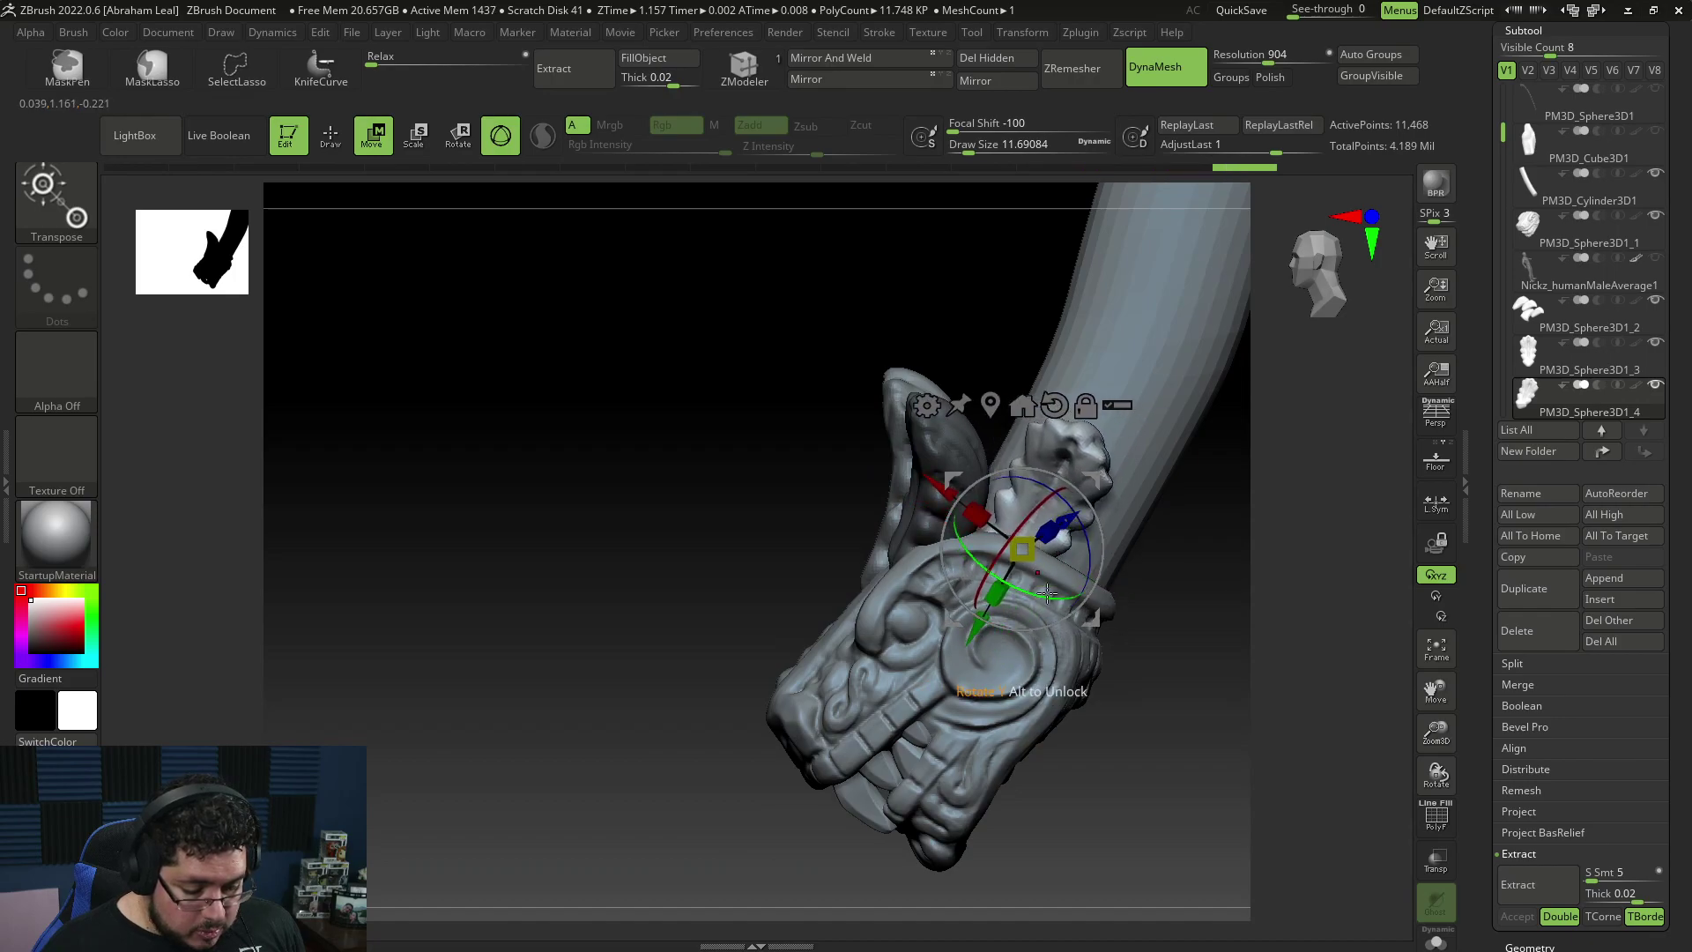
{"action": "left_click_drag", "start_coordinate": [930, 498], "coordinate": [916, 491]}
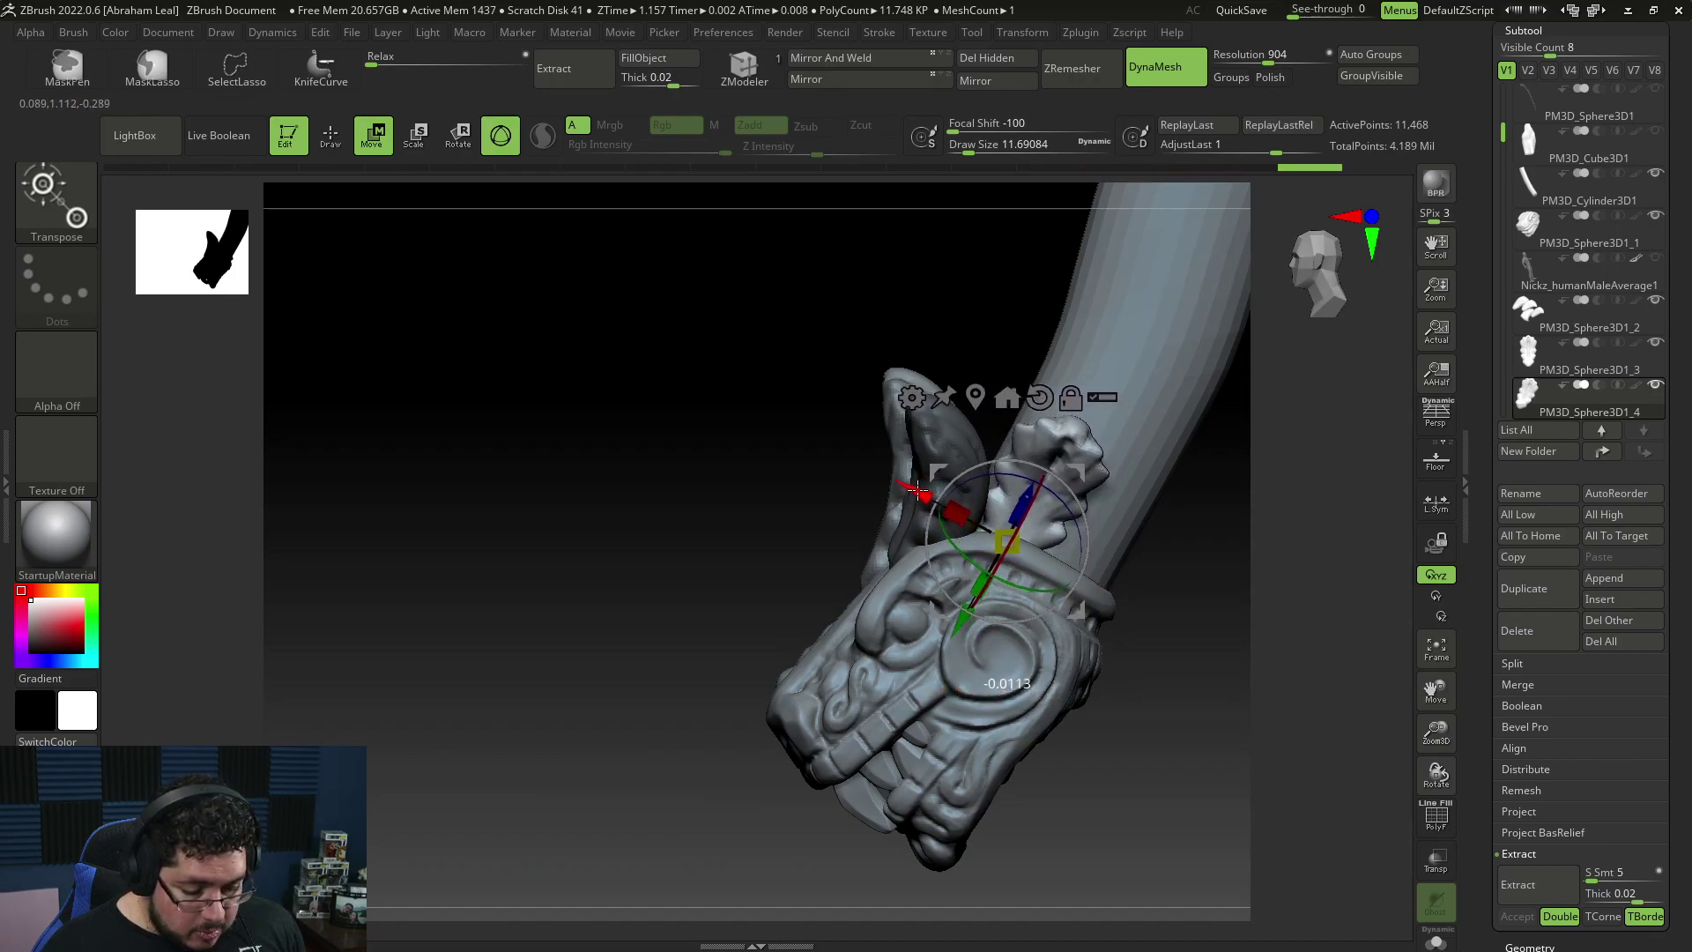
{"action": "left_click_drag", "start_coordinate": [1186, 476], "coordinate": [1296, 467]}
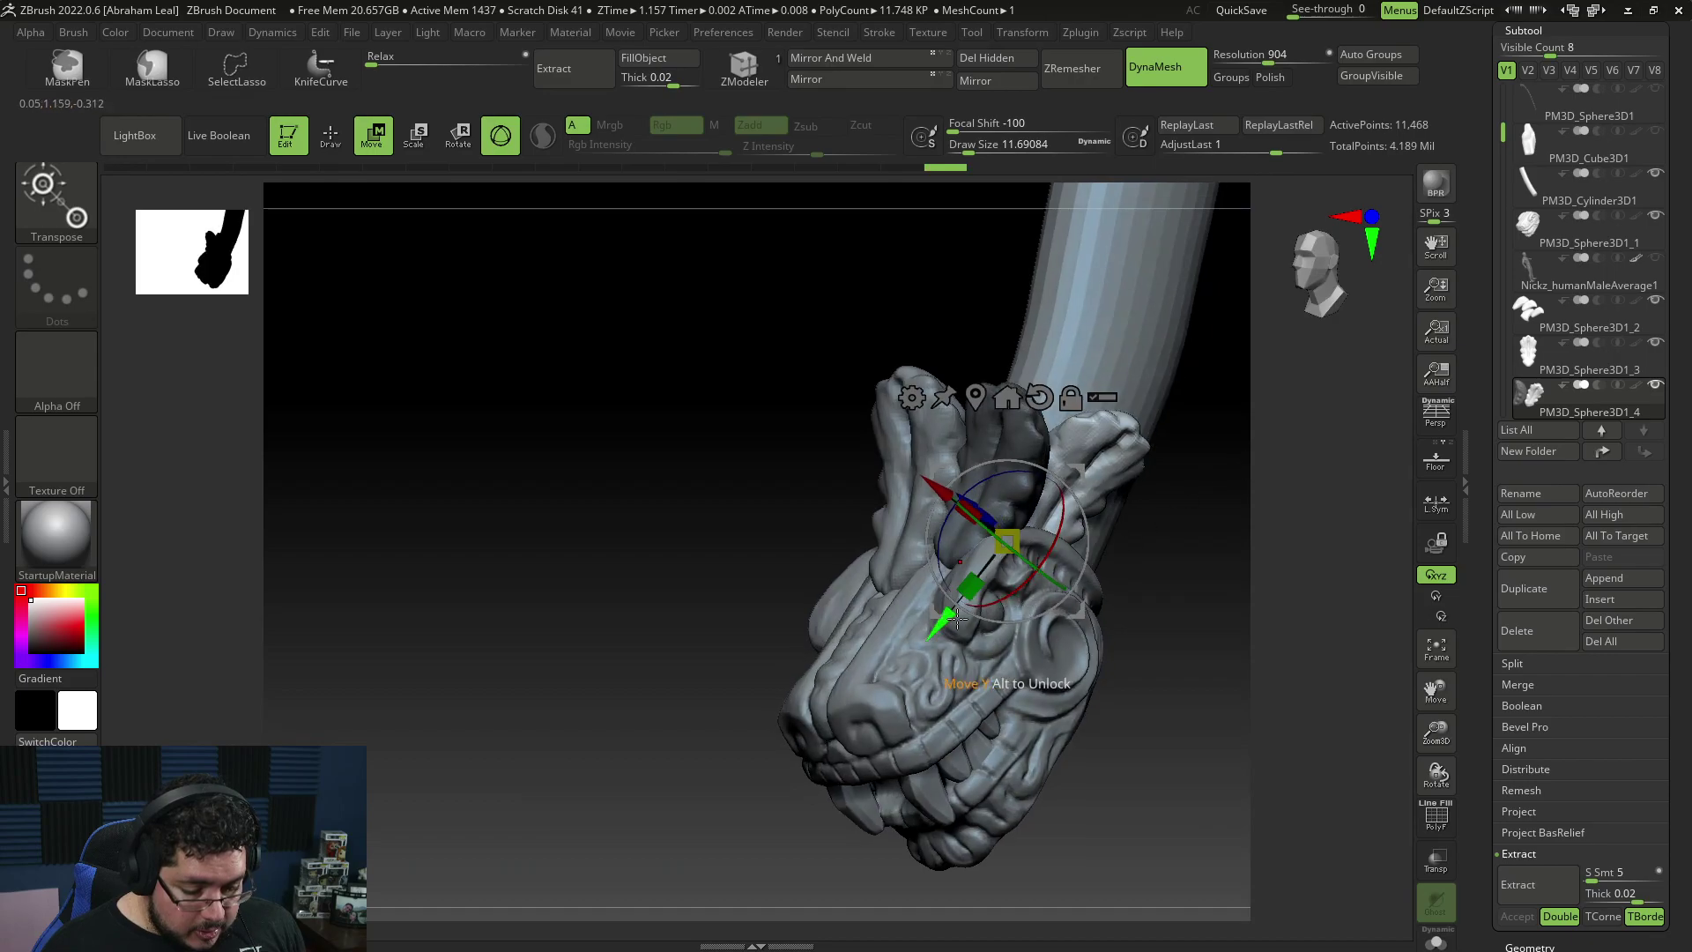
{"action": "left_click_drag", "start_coordinate": [956, 620], "coordinate": [939, 631]}
{"action": "left_click_drag", "start_coordinate": [1133, 564], "coordinate": [1186, 663]}
{"action": "left_click_drag", "start_coordinate": [939, 484], "coordinate": [950, 495]}
Step: Add another copy of the feather in the same subtool and position it lower, behind the serpent's jaw
{"action": "left_click_drag", "start_coordinate": [1186, 520], "coordinate": [831, 595]}
{"action": "left_click_drag", "start_coordinate": [1020, 590], "coordinate": [850, 597]}
{"action": "left_click_drag", "start_coordinate": [921, 473], "coordinate": [914, 461]}
{"action": "left_click_drag", "start_coordinate": [1057, 476], "coordinate": [971, 575]}
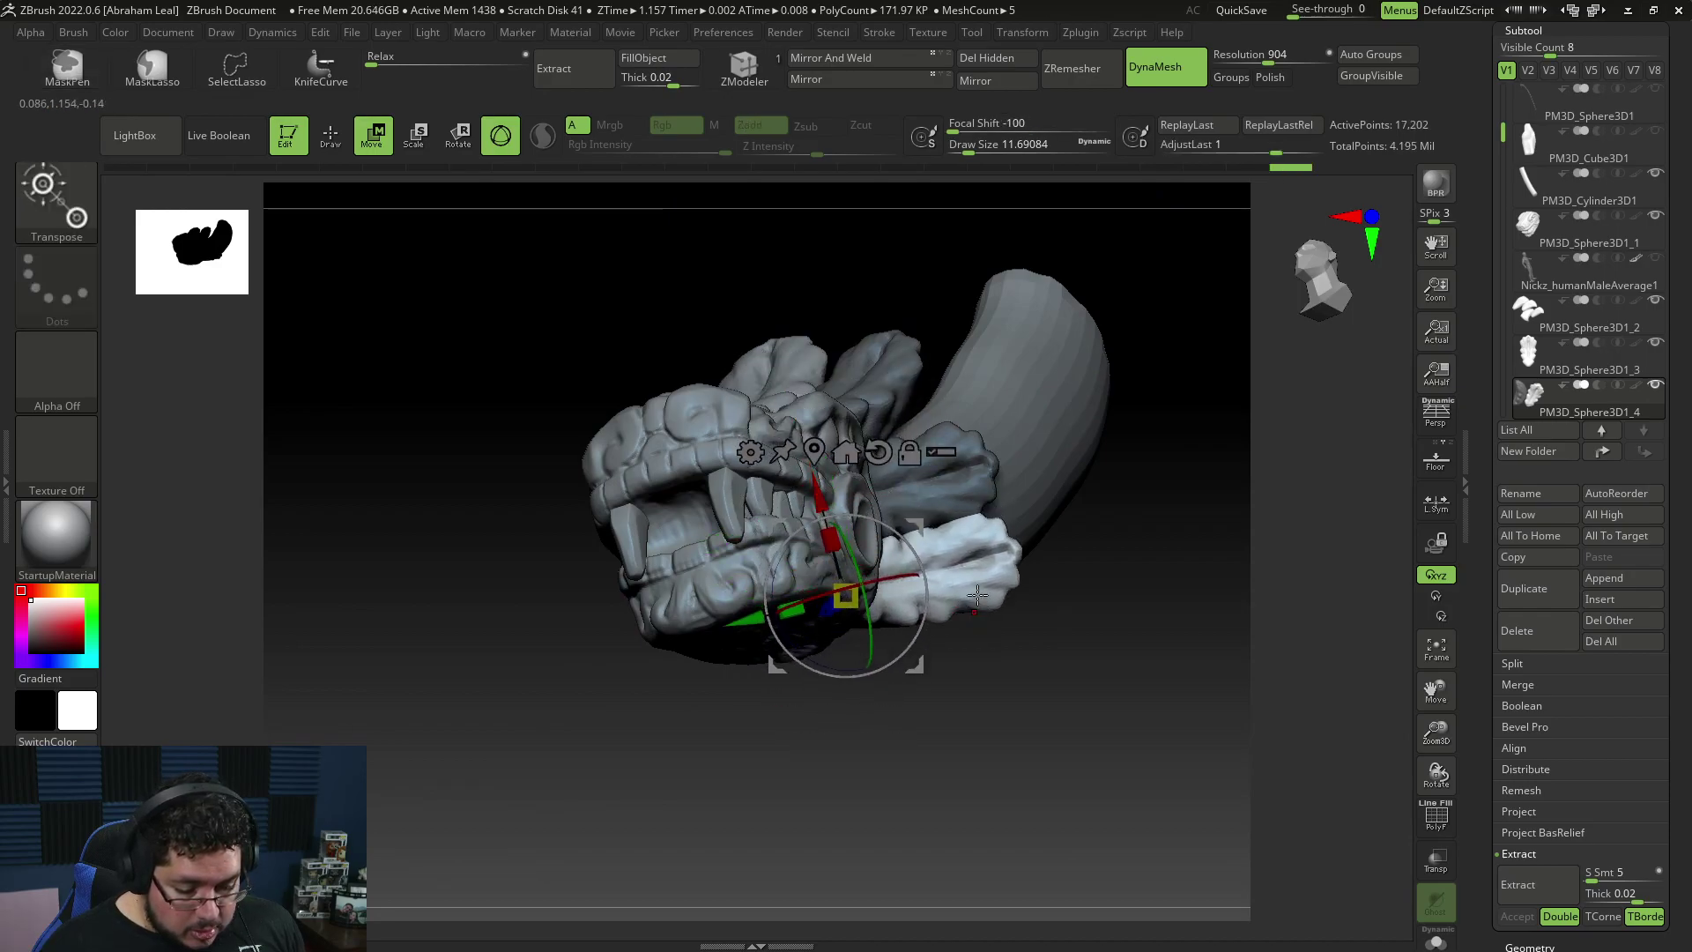
Step: Rotate and shift the lowest feather copy so it fans outward behind the serpent's jaw
{"action": "key", "text": "q"}
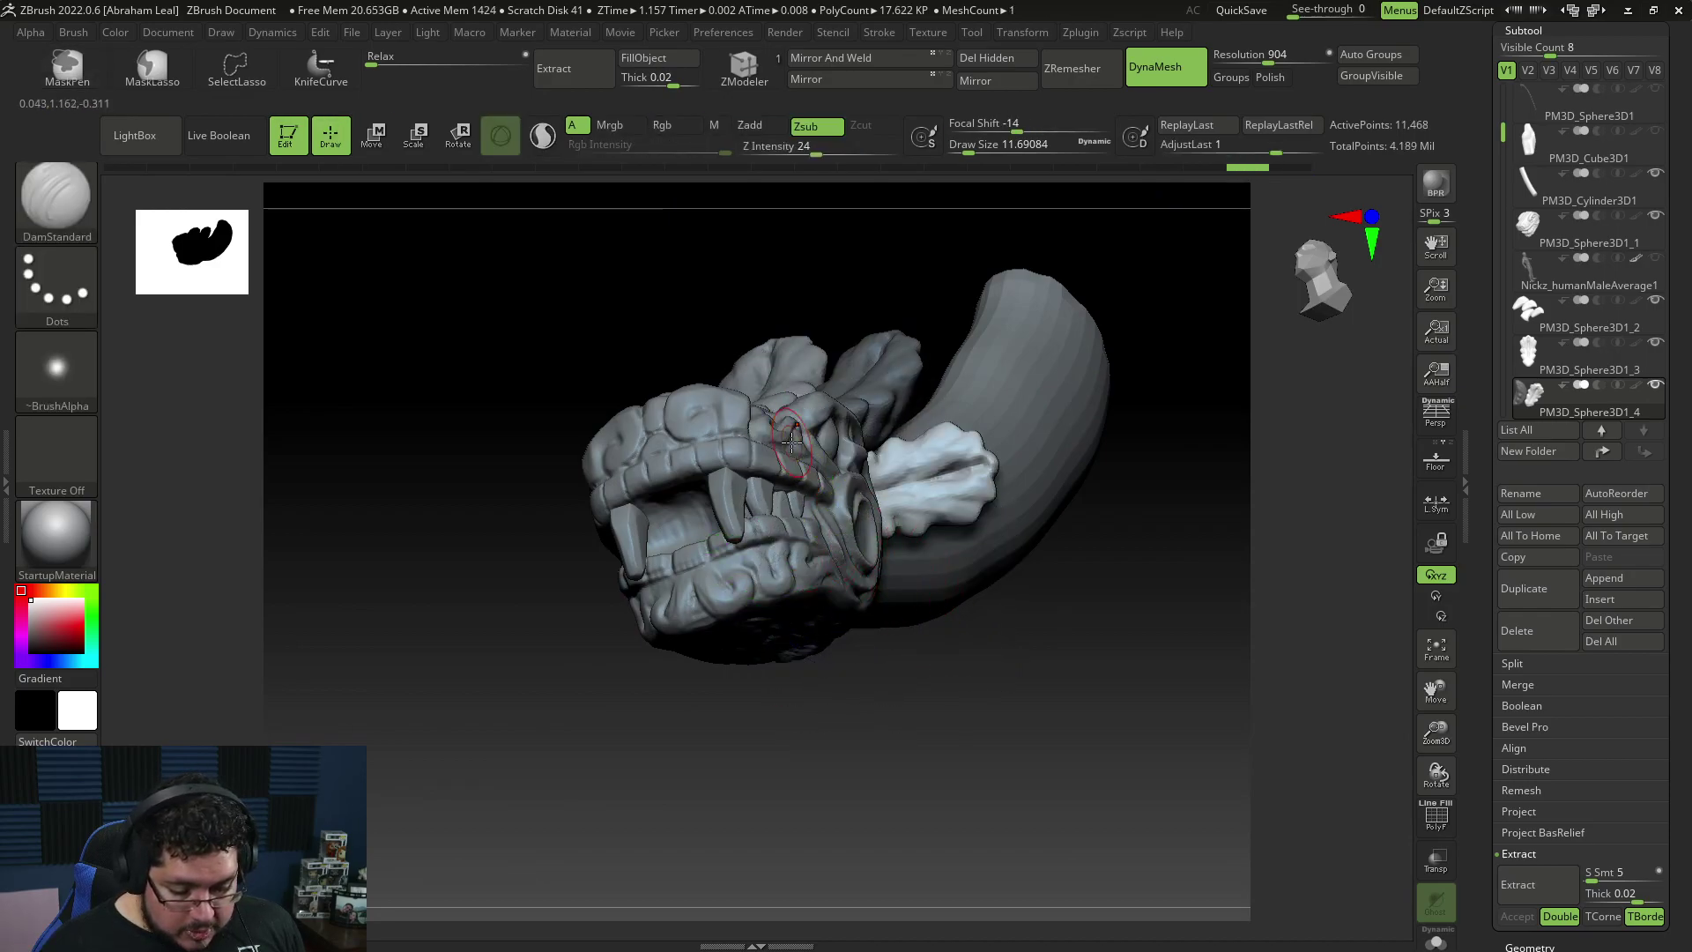
{"action": "key", "text": "w"}
{"action": "left_click_drag", "start_coordinate": [793, 401], "coordinate": [816, 493], "text": "ctrl"}
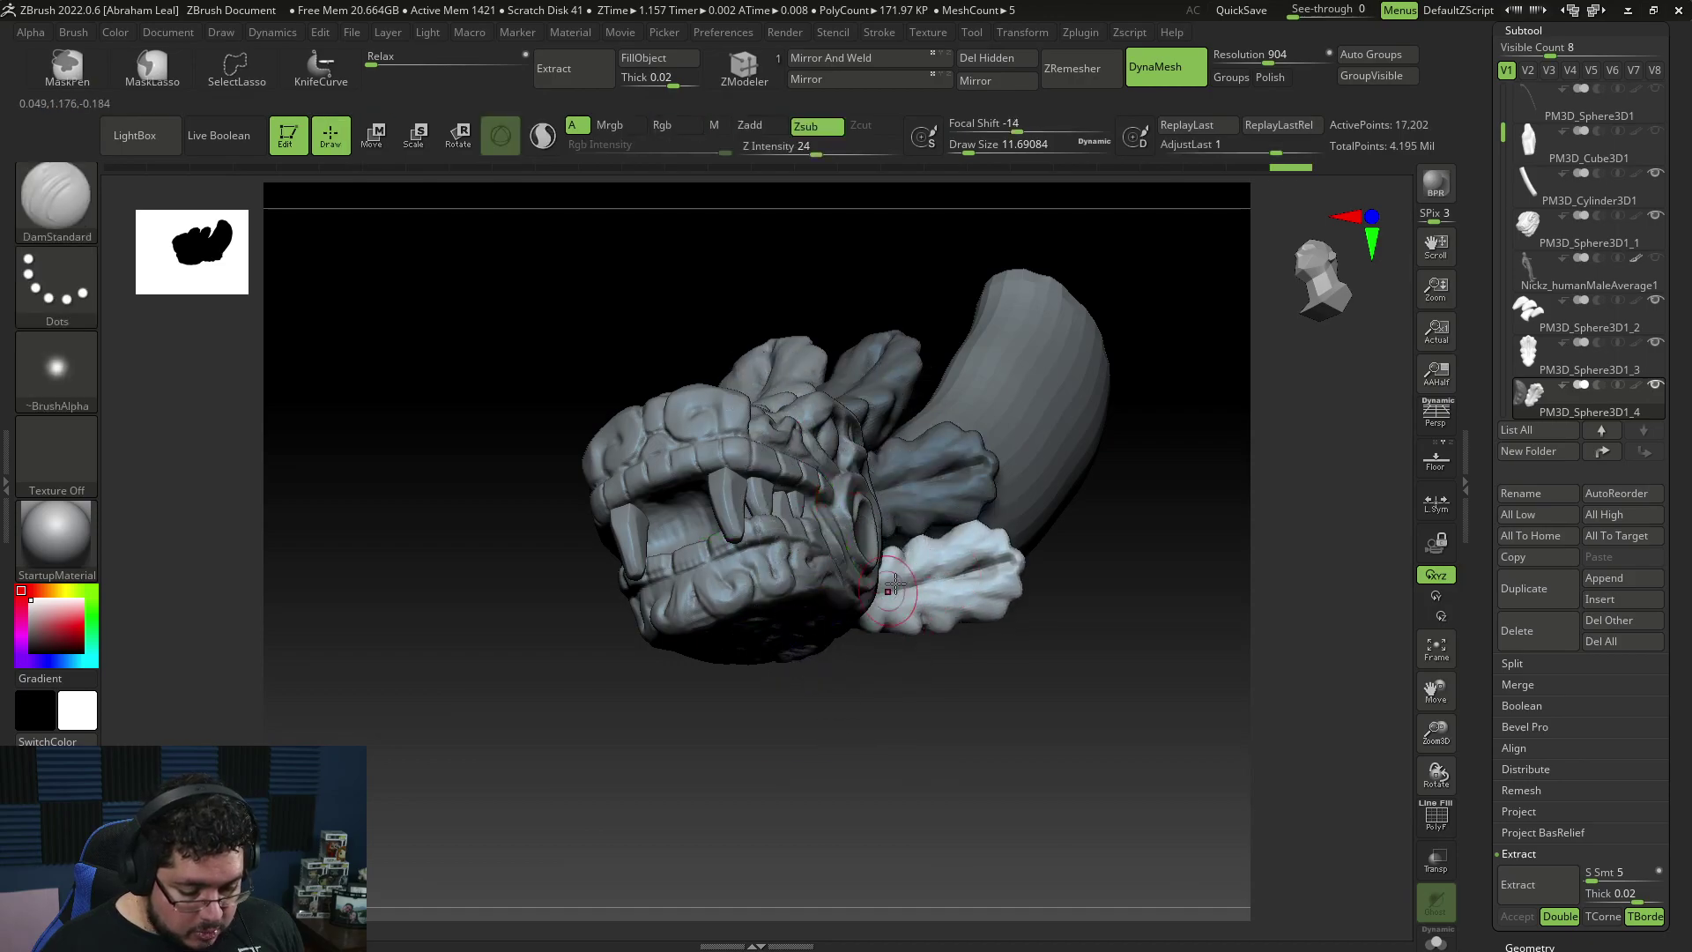
{"action": "left_click_drag", "start_coordinate": [910, 561], "coordinate": [929, 606]}
{"action": "left_click_drag", "start_coordinate": [1071, 624], "coordinate": [903, 538]}
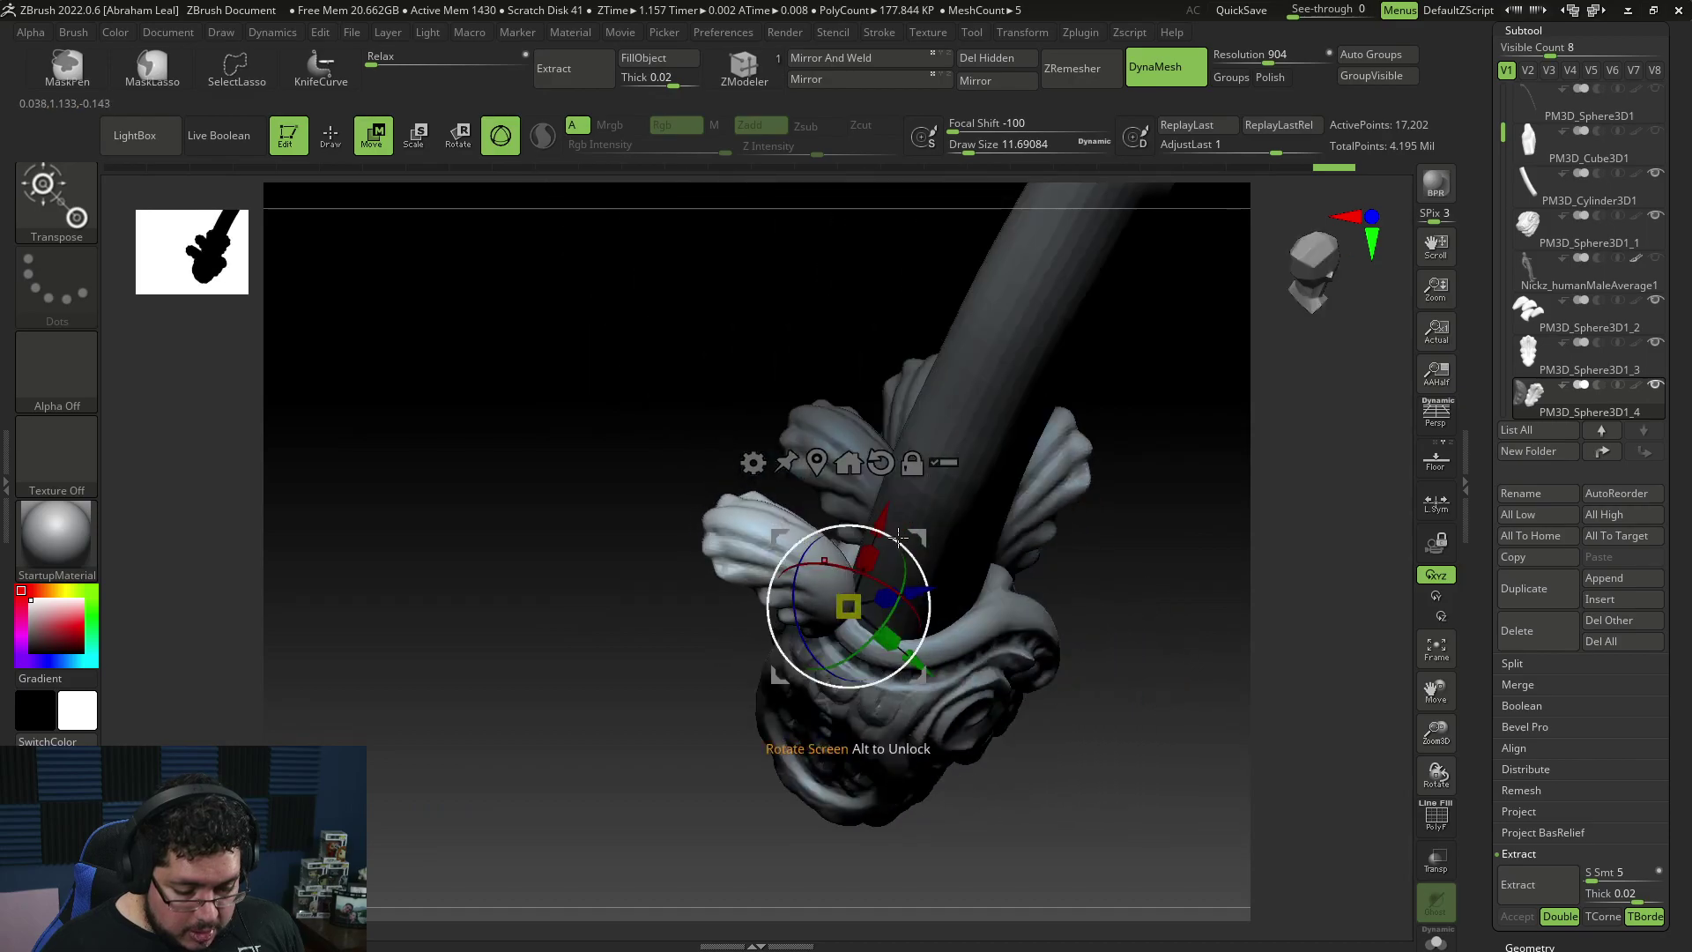
{"action": "left_click_drag", "start_coordinate": [1081, 586], "coordinate": [1171, 604]}
{"action": "left_click_drag", "start_coordinate": [751, 614], "coordinate": [739, 617]}
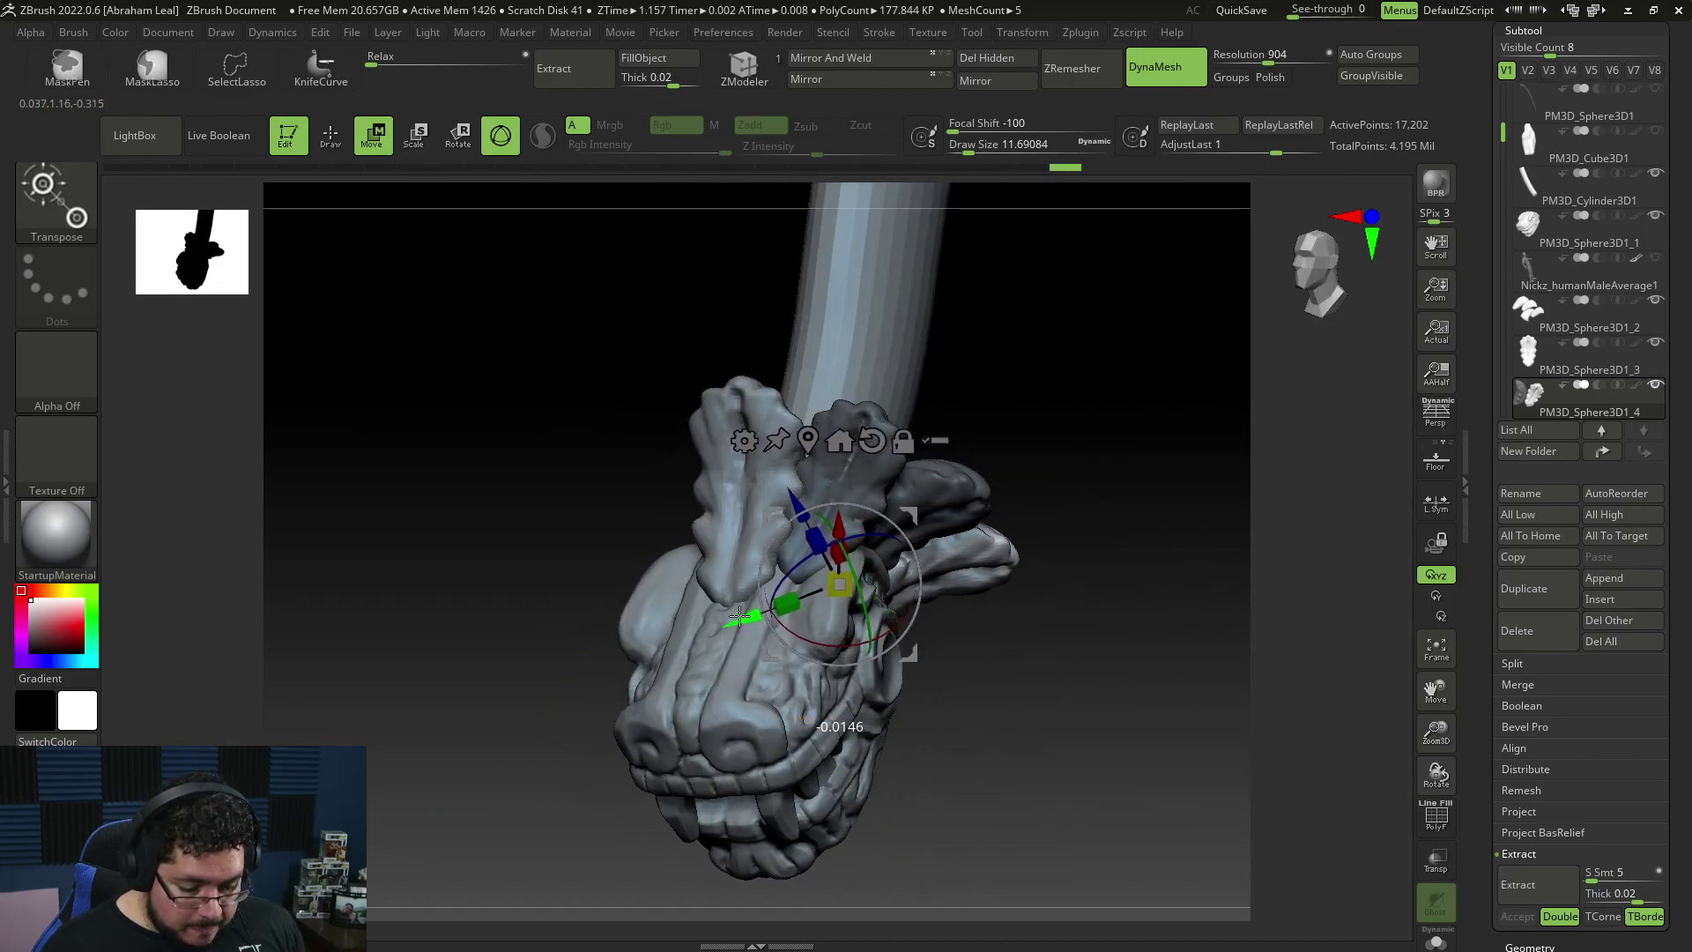
Step: Fine-tune the lowest feather's depth and tilt from several angles so its base sits against the back of the head
{"action": "left_click_drag", "start_coordinate": [1035, 642], "coordinate": [864, 593]}
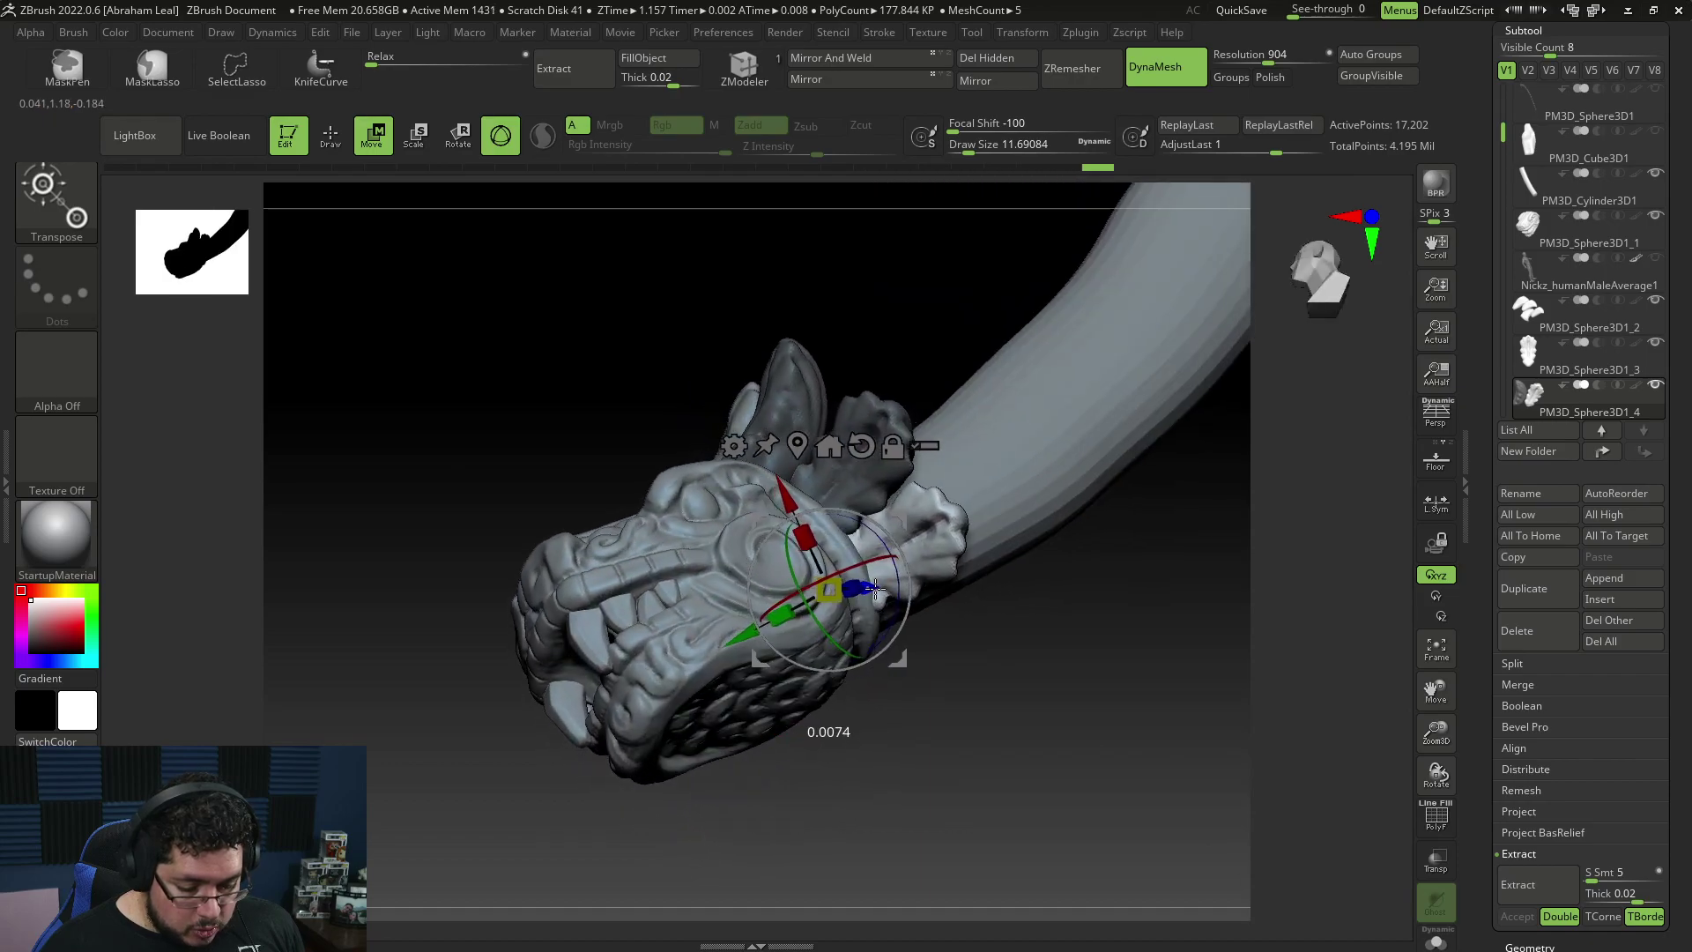
{"action": "left_click_drag", "start_coordinate": [1013, 617], "coordinate": [839, 604]}
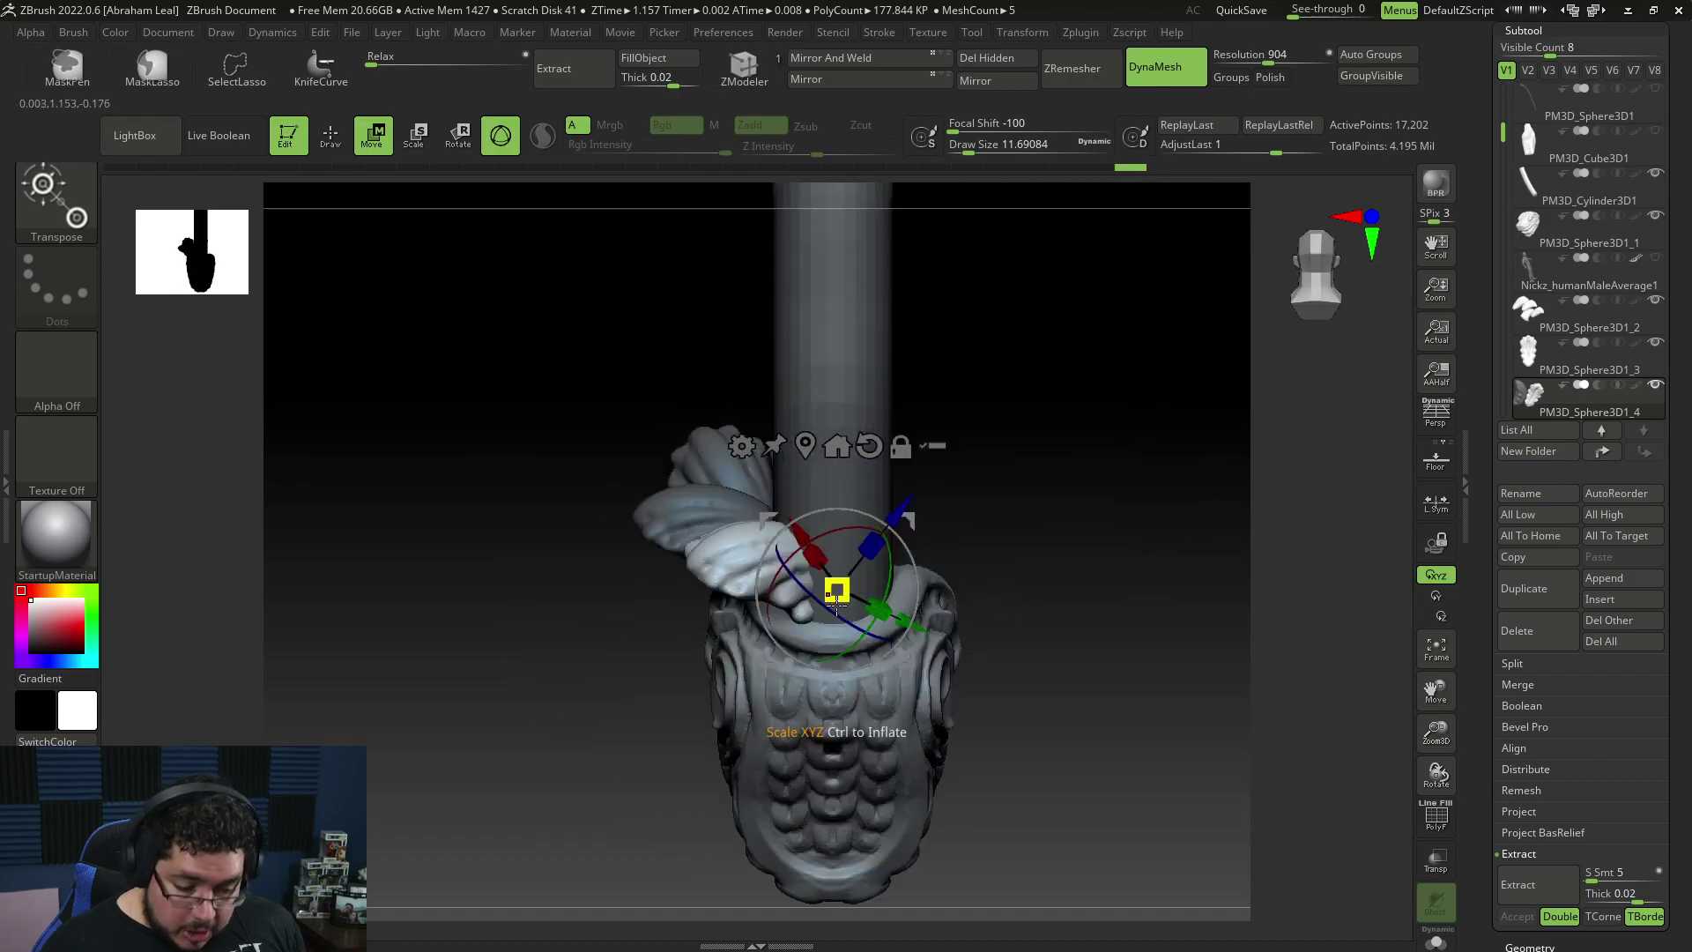
{"action": "right_click_drag", "start_coordinate": [848, 619], "coordinate": [903, 580]}
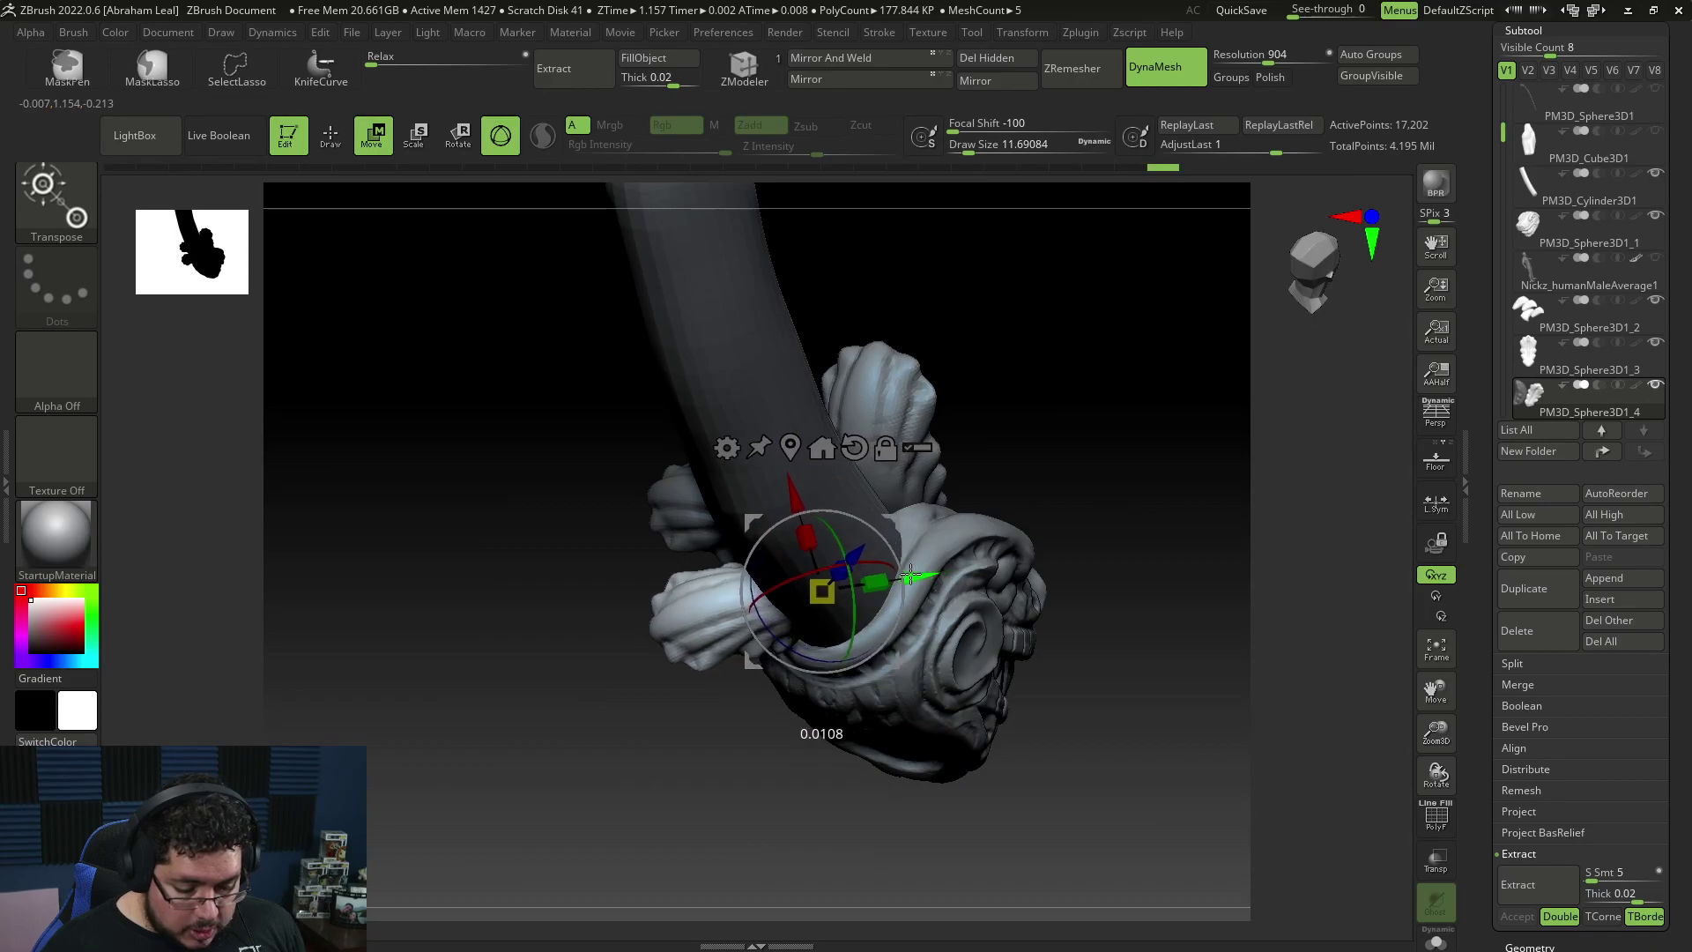
{"action": "right_click_drag", "start_coordinate": [926, 698], "coordinate": [708, 569]}
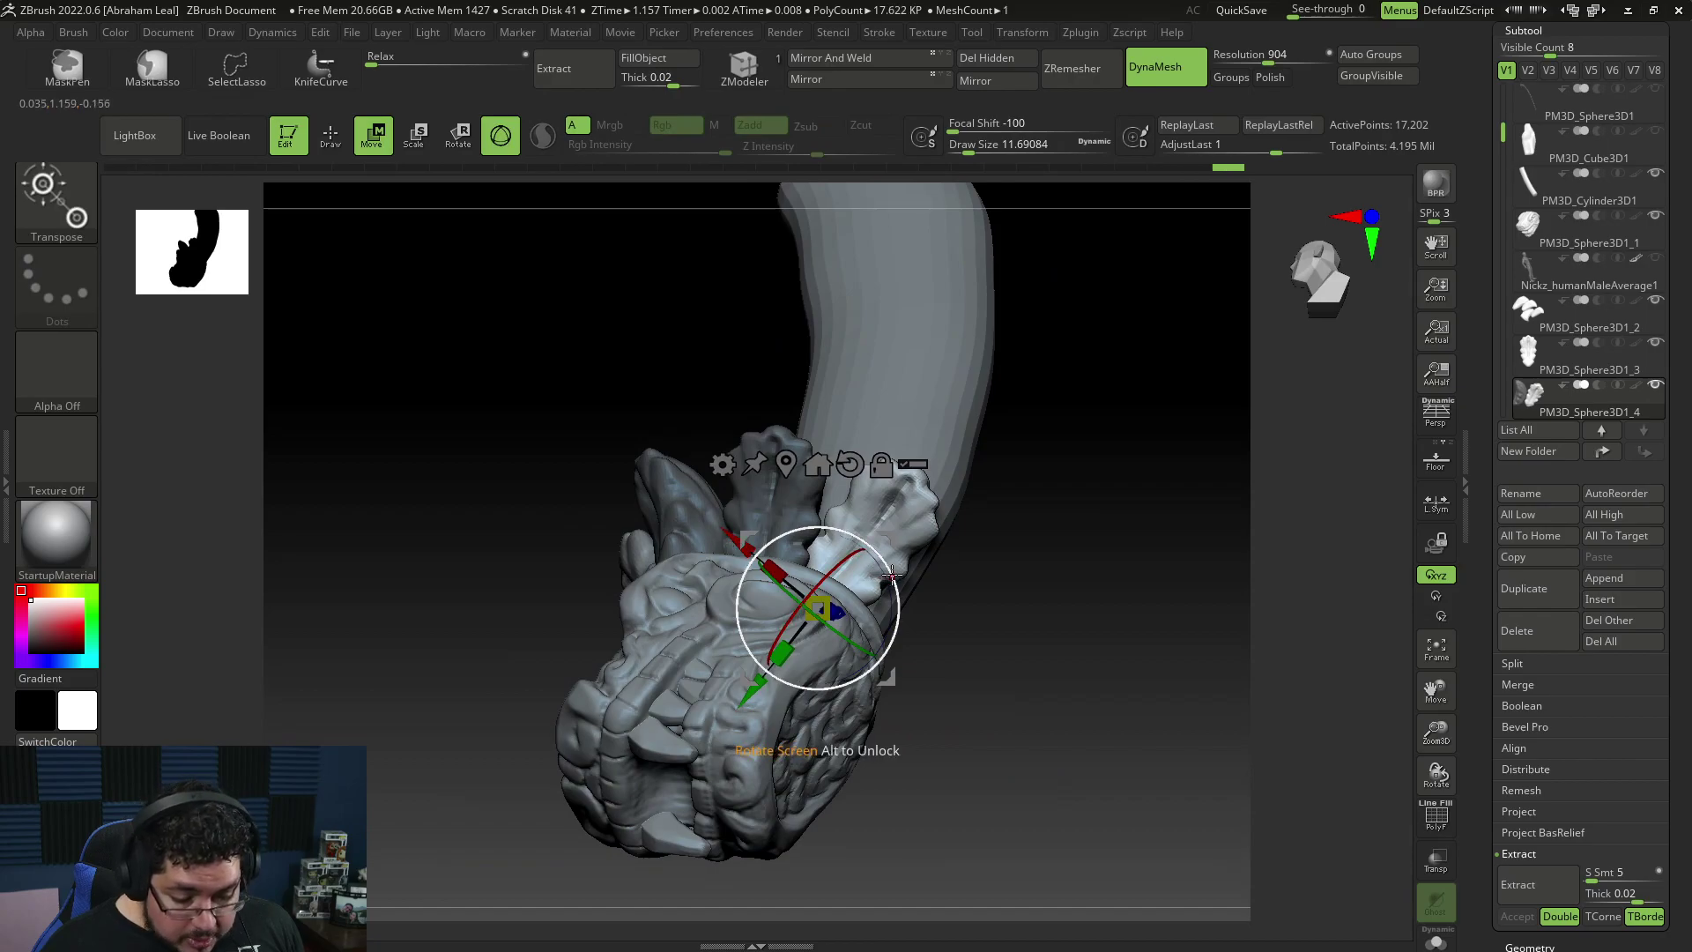
{"action": "mouse_move", "coordinate": [1005, 583]}
{"action": "right_mouse_down"}
{"action": "mouse_move", "coordinate": [1069, 657]}
{"action": "mouse_move", "coordinate": [1110, 672]}
{"action": "mouse_move", "coordinate": [988, 679]}
{"action": "mouse_move", "coordinate": [1035, 672]}
{"action": "mouse_move", "coordinate": [1099, 590]}
{"action": "mouse_move", "coordinate": [1070, 711]}
{"action": "mouse_move", "coordinate": [997, 706]}
{"action": "mouse_move", "coordinate": [990, 741]}
{"action": "mouse_move", "coordinate": [1039, 775]}
{"action": "mouse_move", "coordinate": [1070, 834]}
{"action": "mouse_move", "coordinate": [1049, 776]}
{"action": "mouse_move", "coordinate": [1063, 684]}
{"action": "right_mouse_up"}
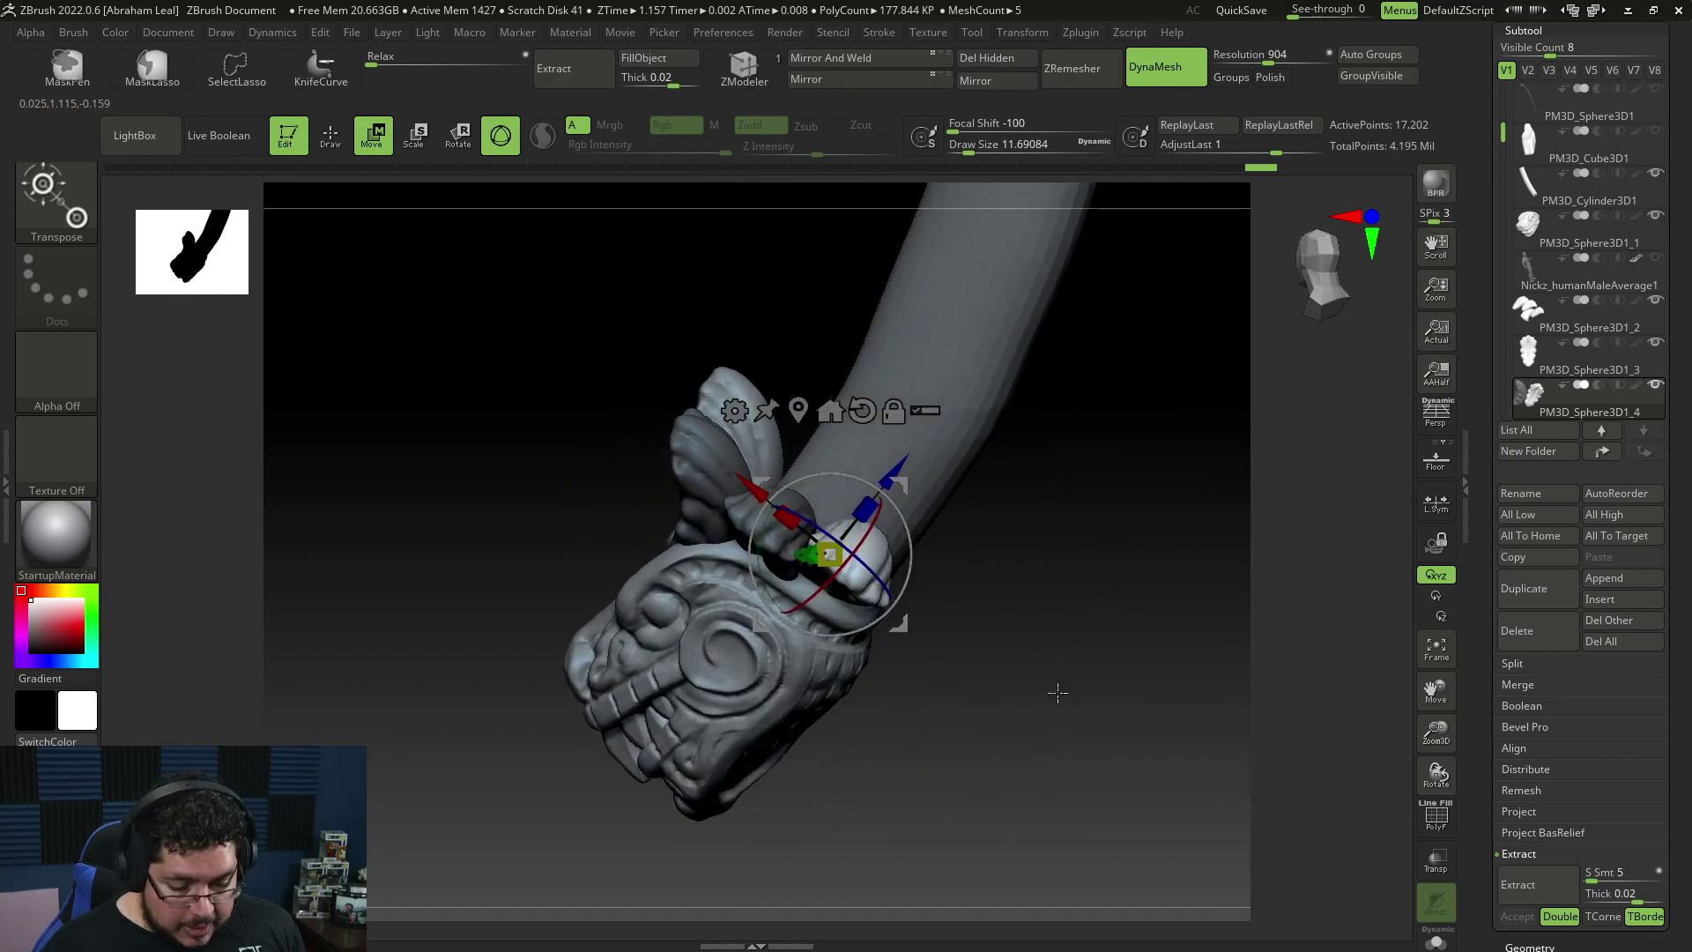
Step: Mirror the side feather subtool to the opposite side of the head with SubTool Master
{"action": "key", "text": "q"}
{"action": "key", "text": "ctrl"}
{"action": "mouse_move", "coordinate": [1092, 775]}
{"action": "right_mouse_down"}
{"action": "mouse_move", "coordinate": [1152, 695]}
{"action": "mouse_move", "coordinate": [1065, 677]}
{"action": "right_mouse_up"}
{"action": "key", "text": "ctrl"}
{"action": "right_click_drag", "start_coordinate": [1114, 605], "coordinate": [994, 487]}
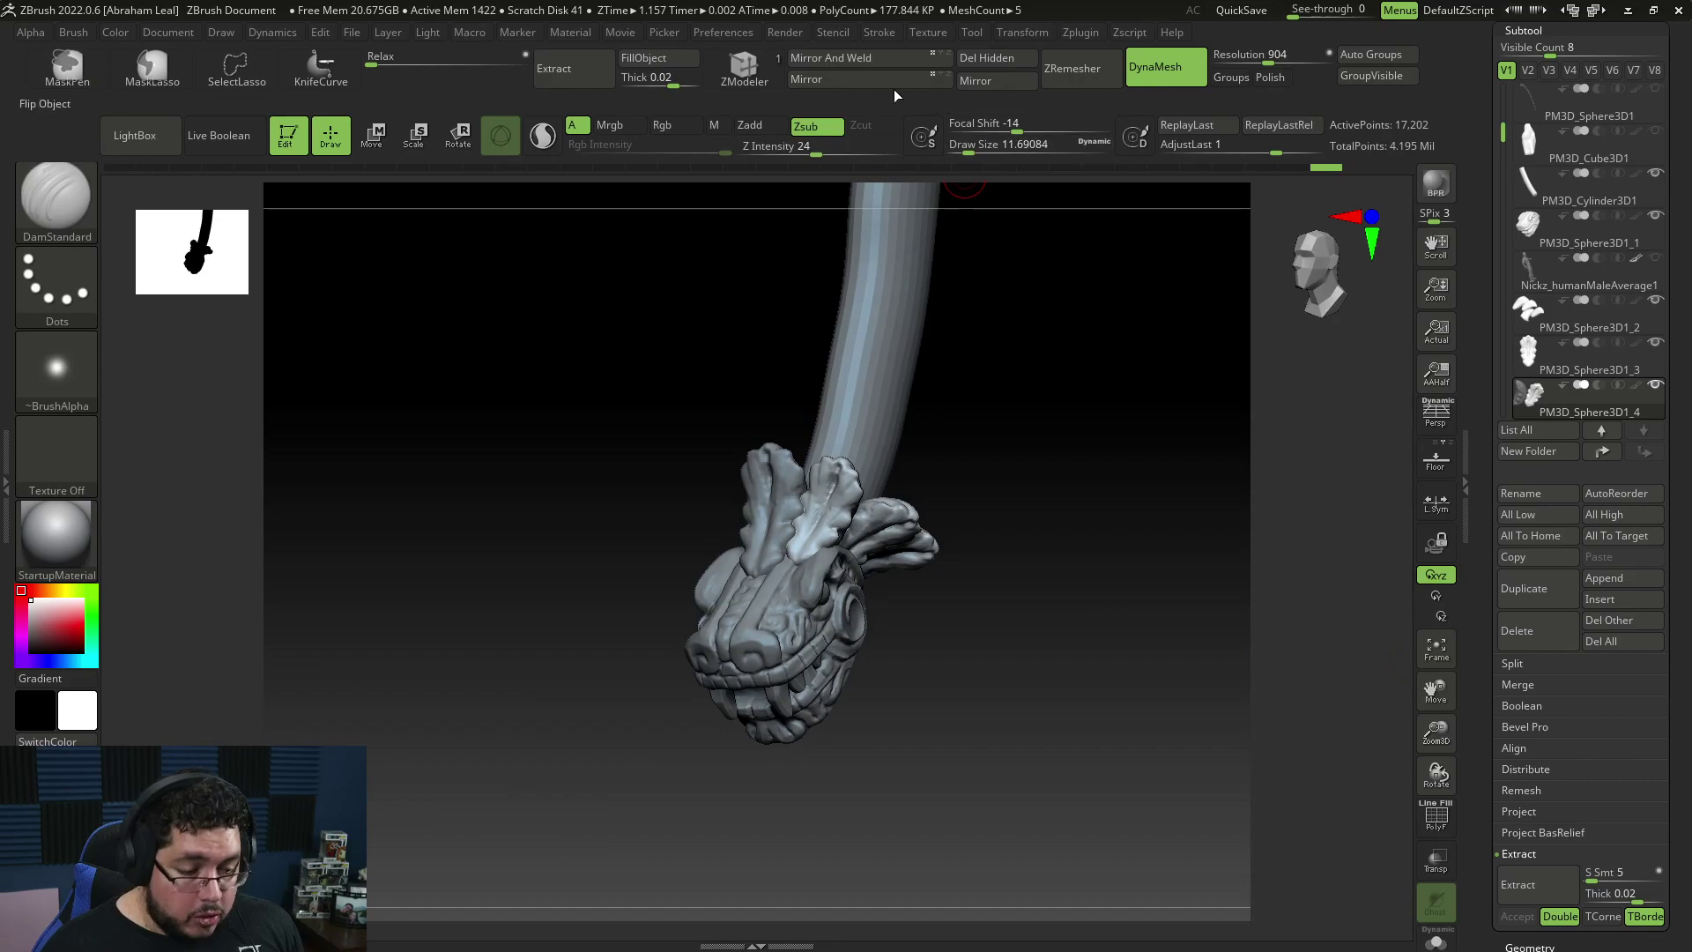
{"action": "left_click", "coordinate": [1077, 34]}
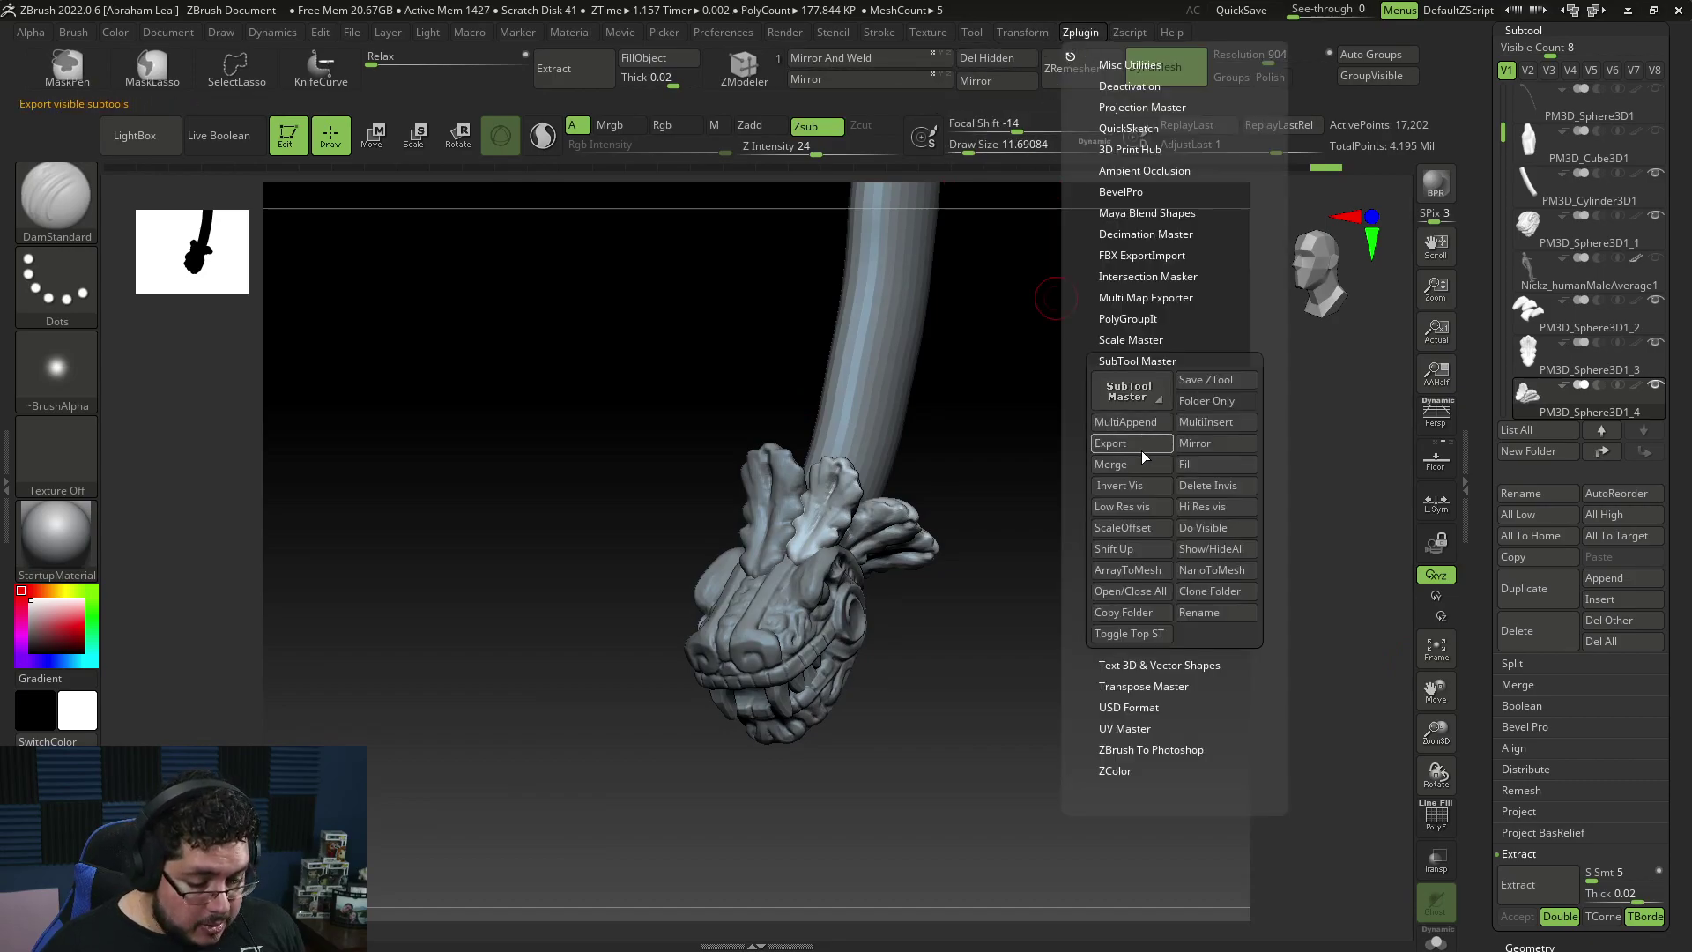
{"action": "left_click", "coordinate": [1194, 445]}
{"action": "left_click", "coordinate": [752, 446]}
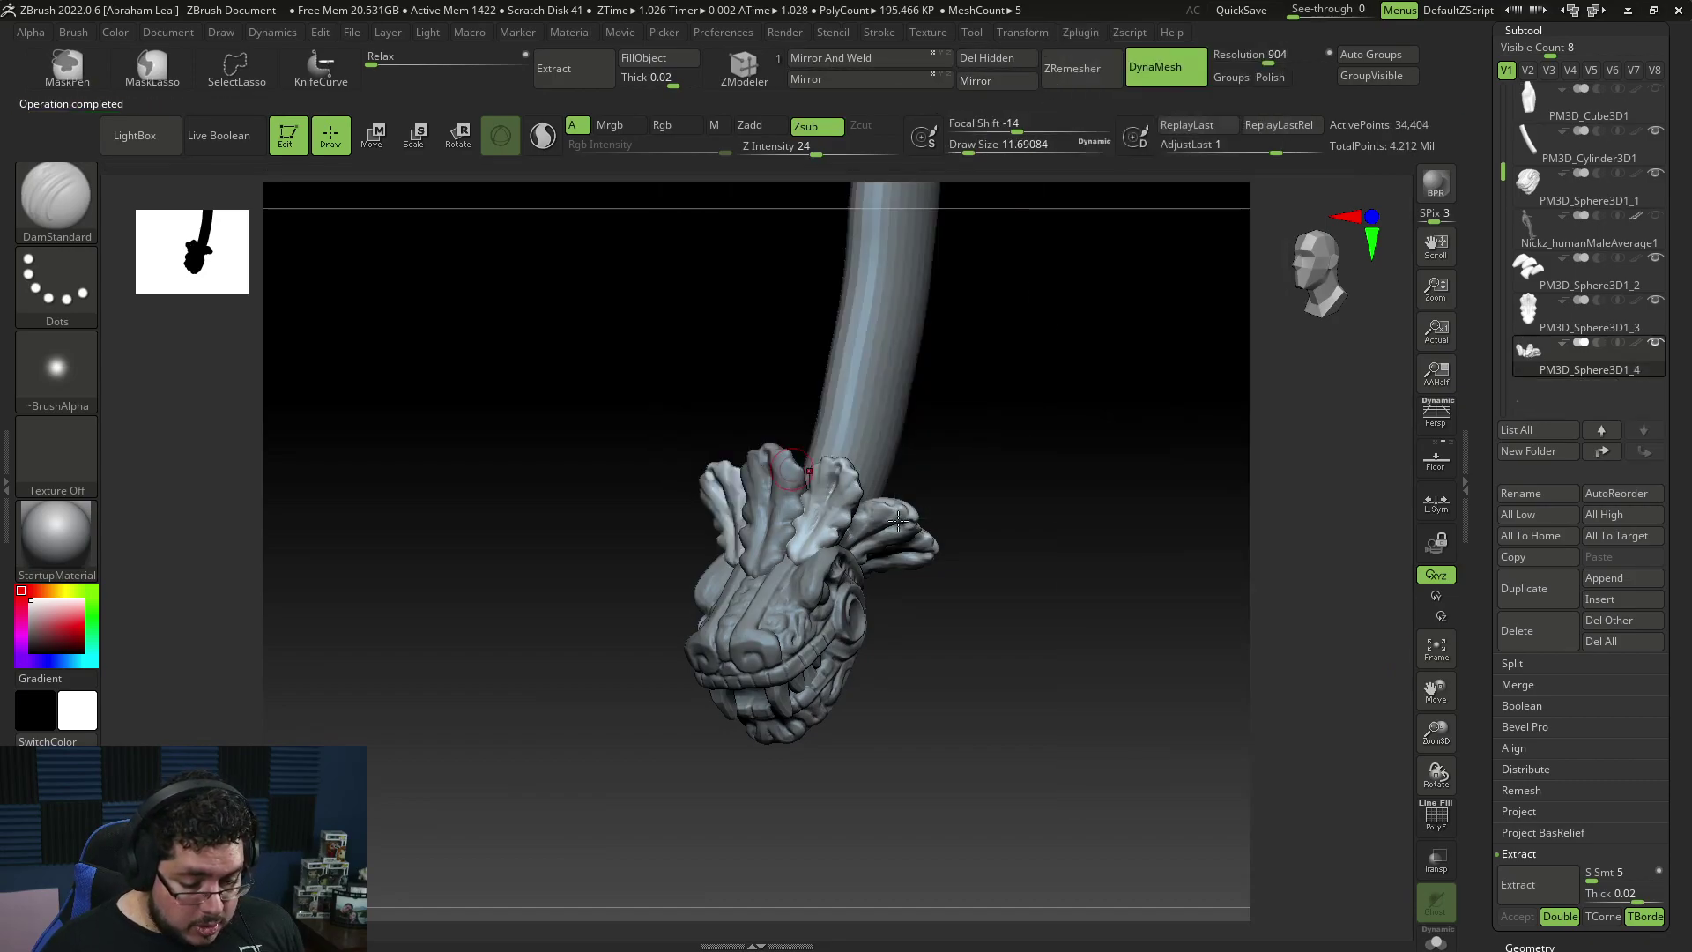
{"action": "right_click_drag", "start_coordinate": [1070, 556], "coordinate": [1050, 586], "text": "shift"}
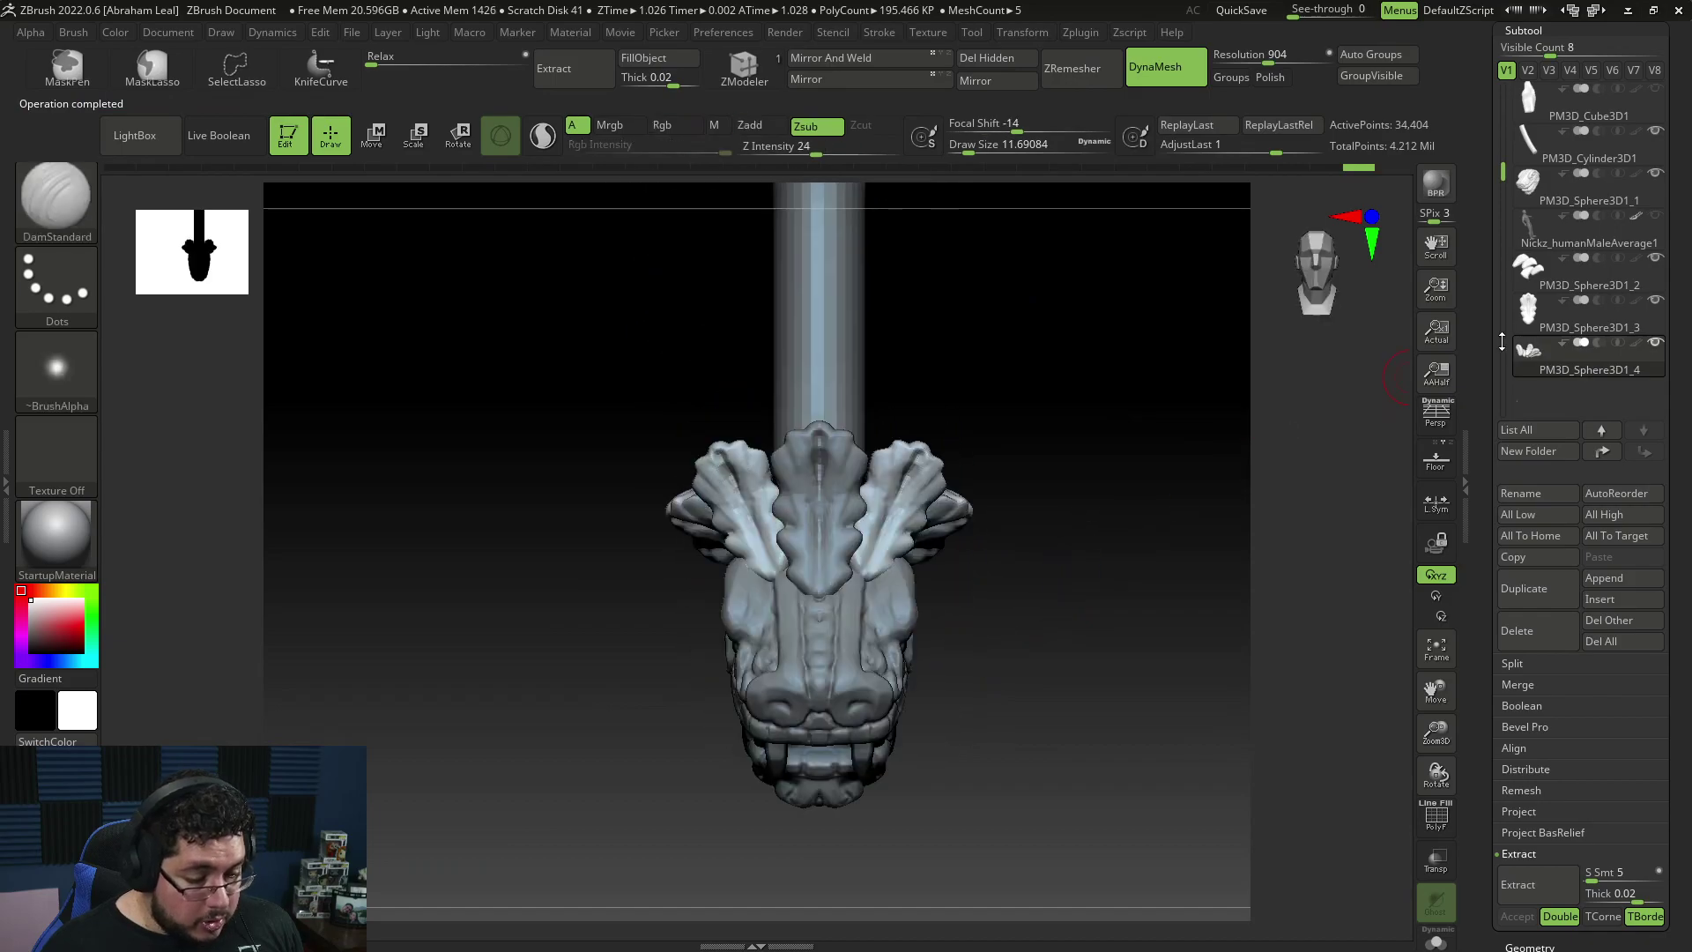
Step: Select the central feather subtool and rotate the feather slightly above the serpent's forehead
{"action": "right_click_drag", "start_coordinate": [1164, 446], "coordinate": [1000, 499]}
{"action": "key", "text": "r"}
{"action": "right_click_drag", "start_coordinate": [978, 577], "coordinate": [1058, 583], "text": "shift"}
{"action": "right_click_drag", "start_coordinate": [783, 529], "coordinate": [752, 606]}
{"action": "left_click_drag", "start_coordinate": [747, 614], "coordinate": [749, 597]}
{"action": "right_click_drag", "start_coordinate": [990, 559], "coordinate": [955, 574], "text": "shift"}
{"action": "left_click_drag", "start_coordinate": [773, 599], "coordinate": [772, 594]}
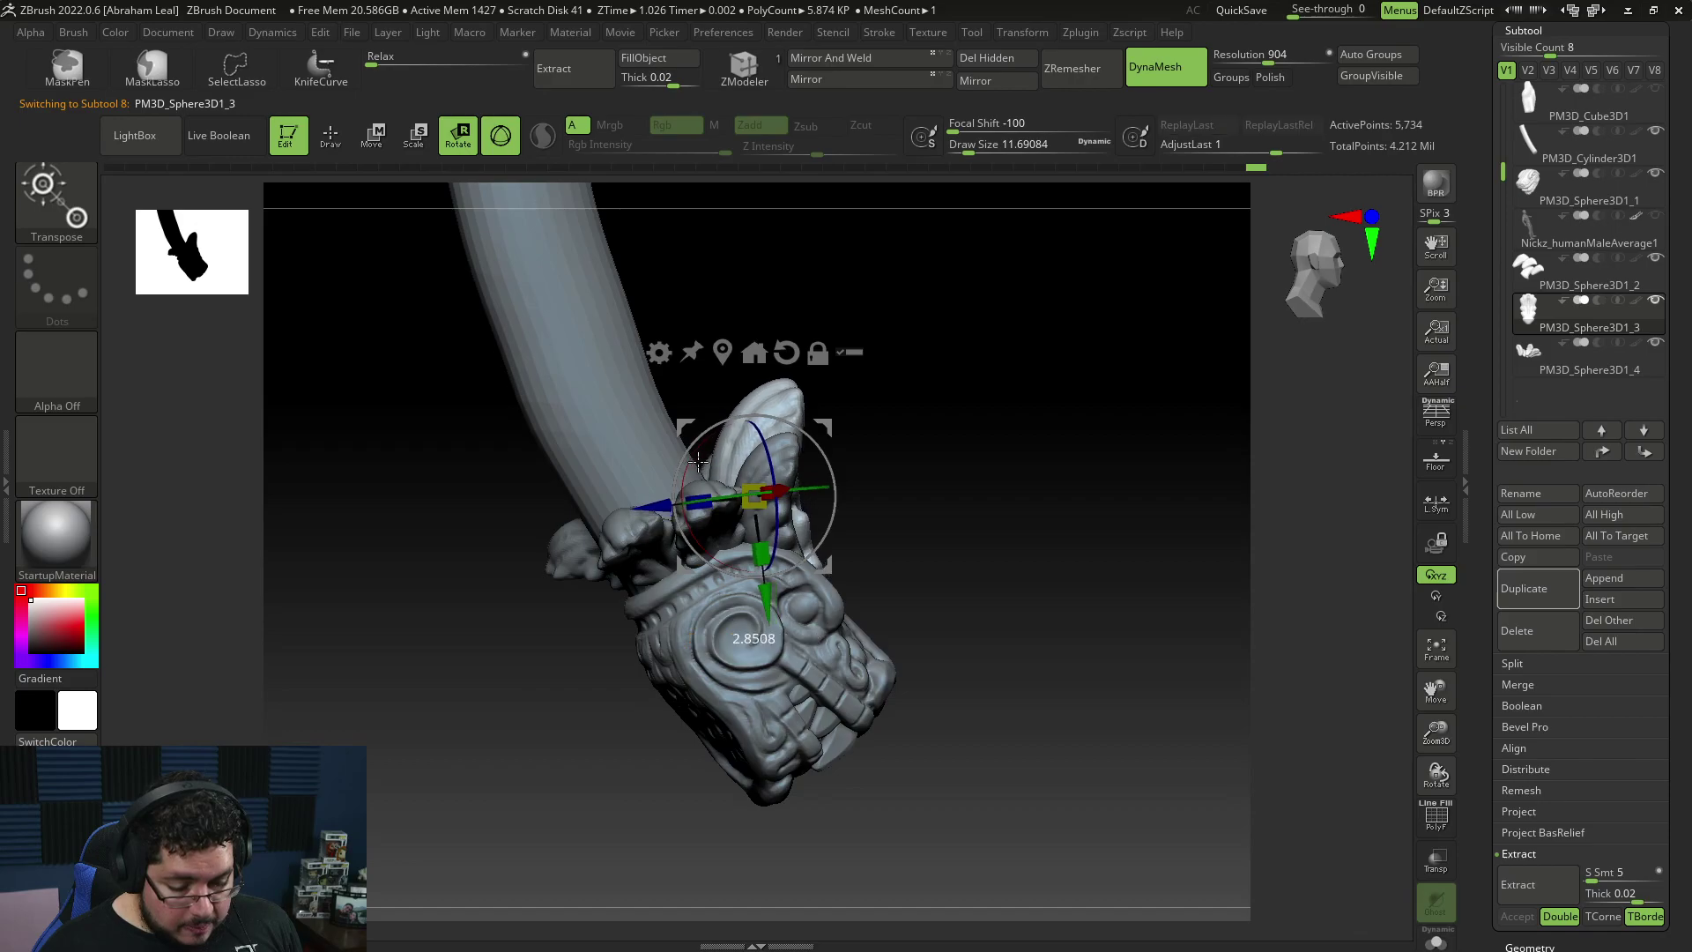
Step: Copy the central feather within its subtool, rotate the copy about 170 degrees and bring it beneath the staff
{"action": "right_click_drag", "start_coordinate": [955, 520], "coordinate": [1032, 616]}
{"action": "key", "text": "w"}
{"action": "right_click_drag", "start_coordinate": [860, 508], "coordinate": [1036, 551]}
{"action": "left_click_drag", "start_coordinate": [1041, 557], "coordinate": [951, 431]}
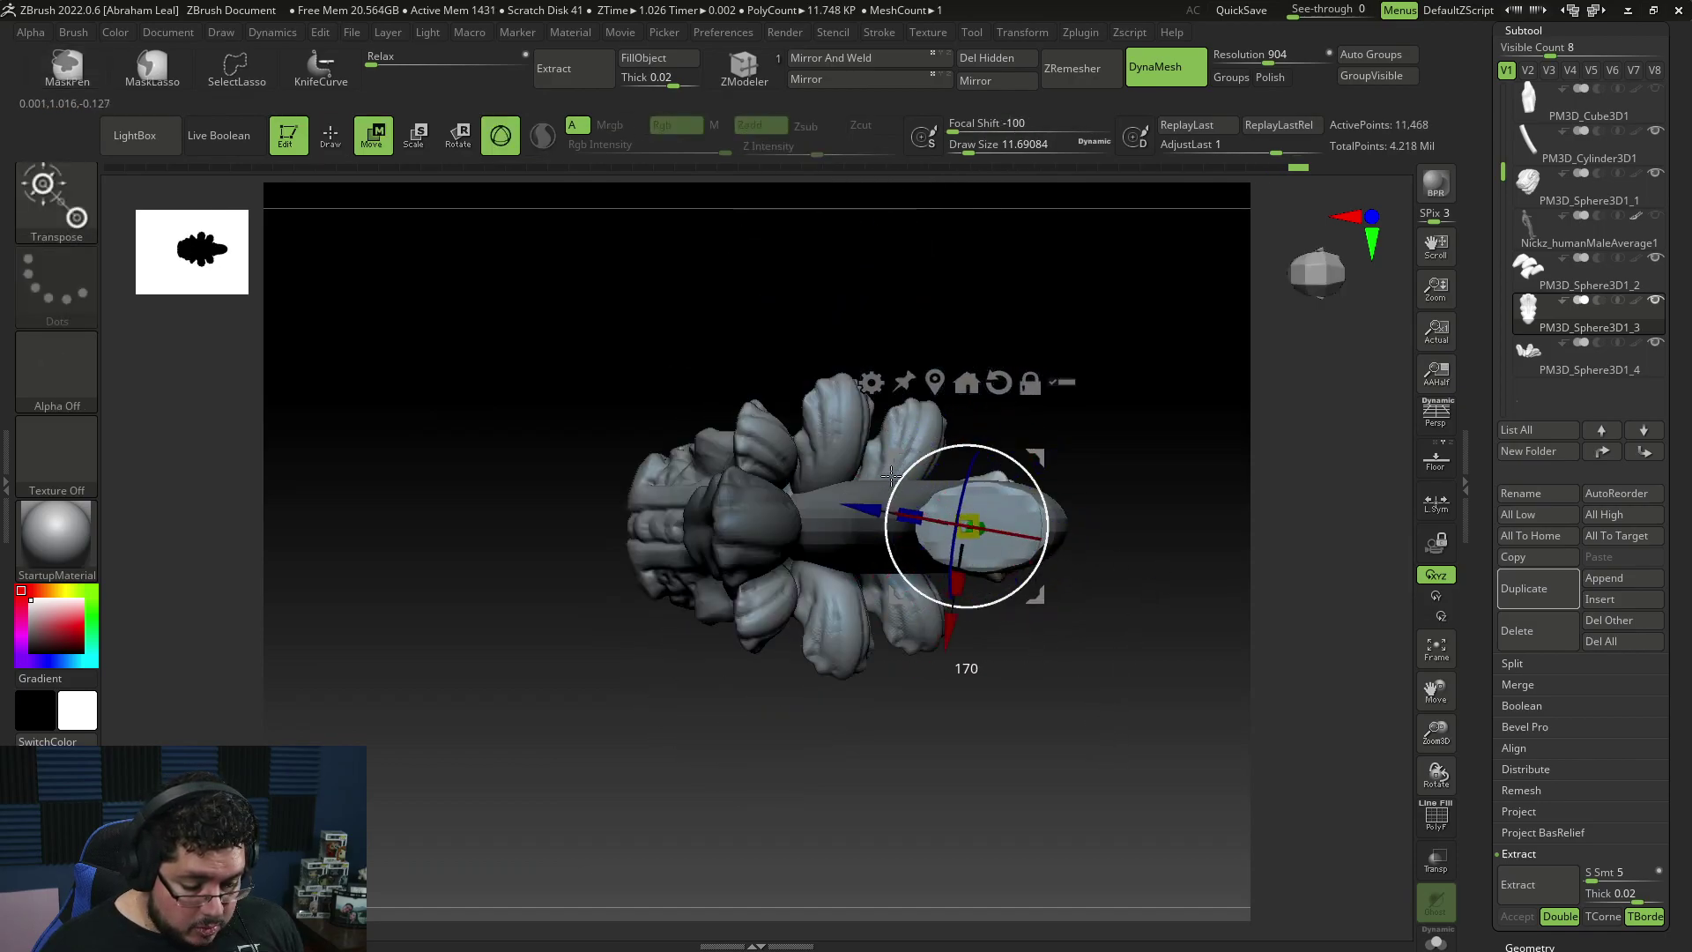
{"action": "right_click_drag", "start_coordinate": [885, 489], "coordinate": [1040, 483]}
{"action": "left_click_drag", "start_coordinate": [1050, 525], "coordinate": [1008, 598]}
{"action": "left_click_drag", "start_coordinate": [932, 434], "coordinate": [948, 478]}
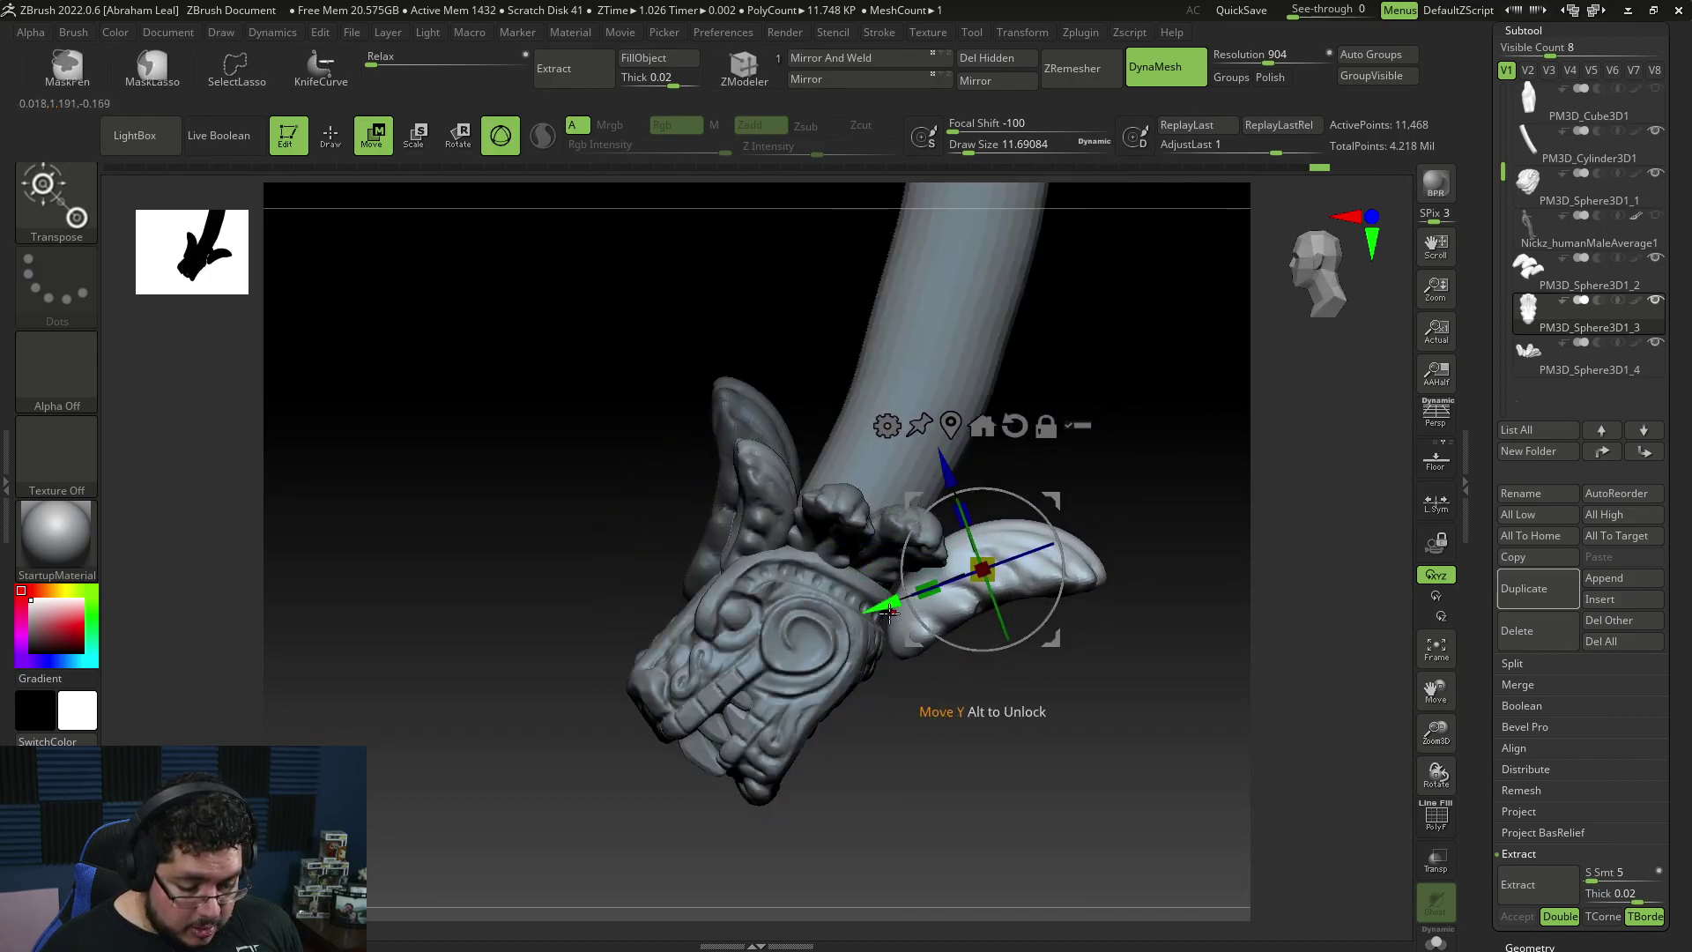
Step: Move the copied central feather inward until its base is seated under the head behind the lower jaw
{"action": "left_click_drag", "start_coordinate": [892, 614], "coordinate": [816, 605]}
{"action": "right_click_drag", "start_coordinate": [1121, 656], "coordinate": [1190, 661]}
{"action": "left_click_drag", "start_coordinate": [902, 509], "coordinate": [898, 462]}
{"action": "mouse_move", "coordinate": [1209, 565]}
{"action": "right_mouse_down"}
{"action": "mouse_move", "coordinate": [1167, 540]}
{"action": "mouse_move", "coordinate": [1152, 590]}
{"action": "mouse_move", "coordinate": [1208, 596]}
{"action": "right_mouse_up"}
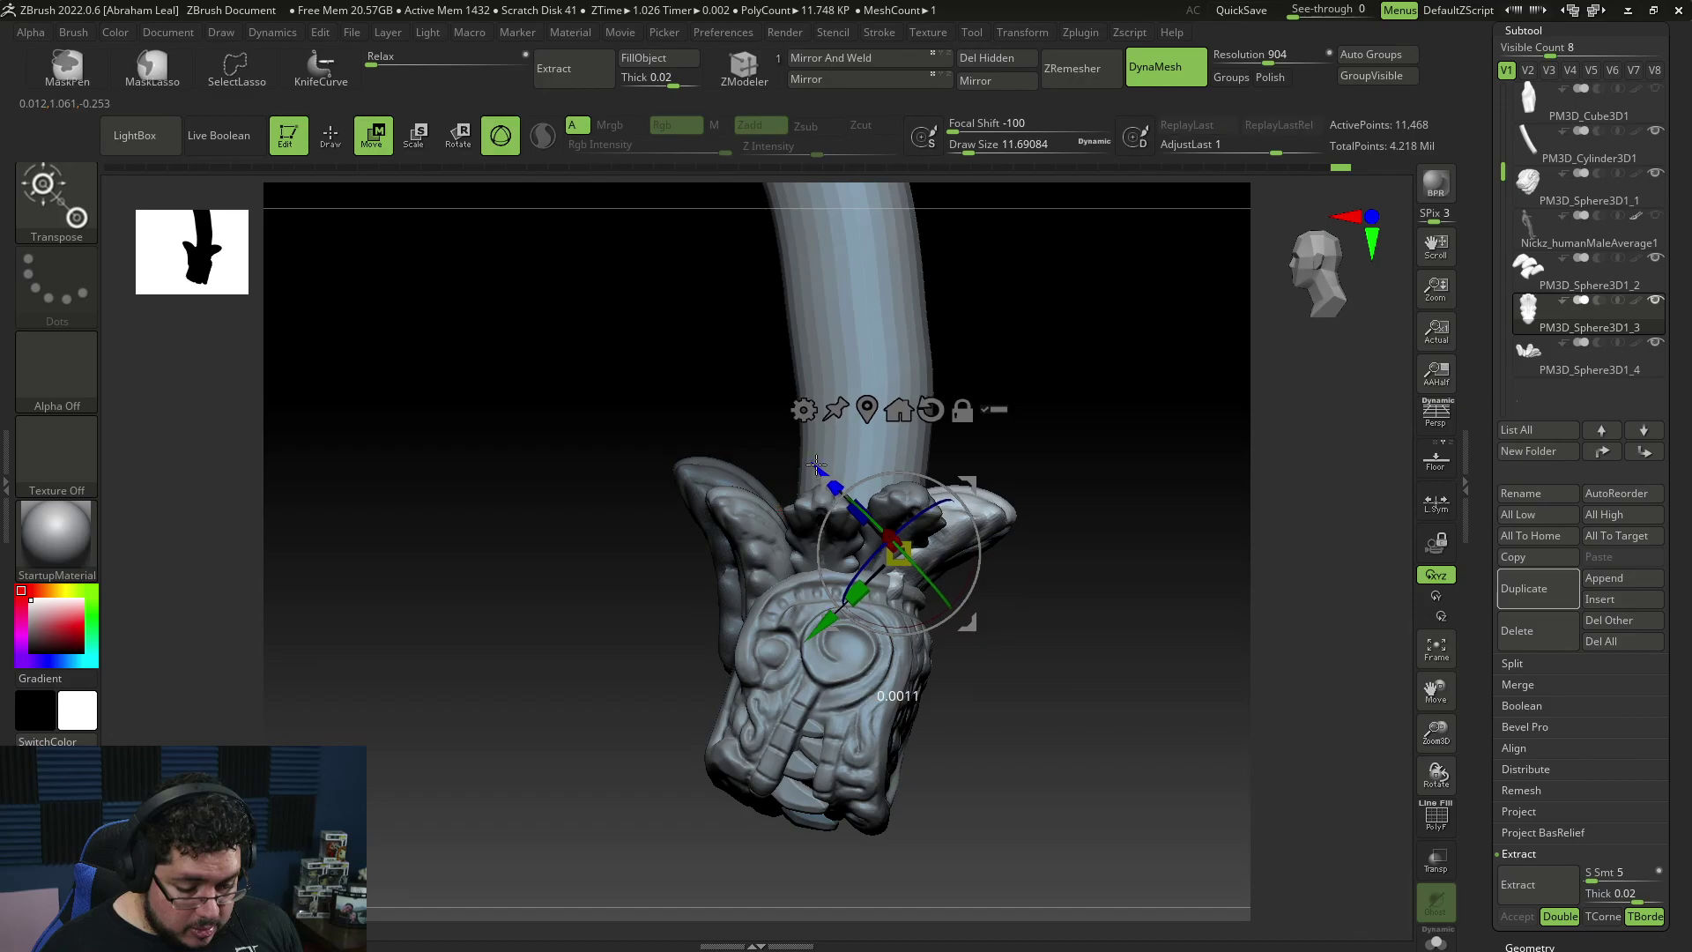
{"action": "left_click_drag", "start_coordinate": [824, 617], "coordinate": [825, 612]}
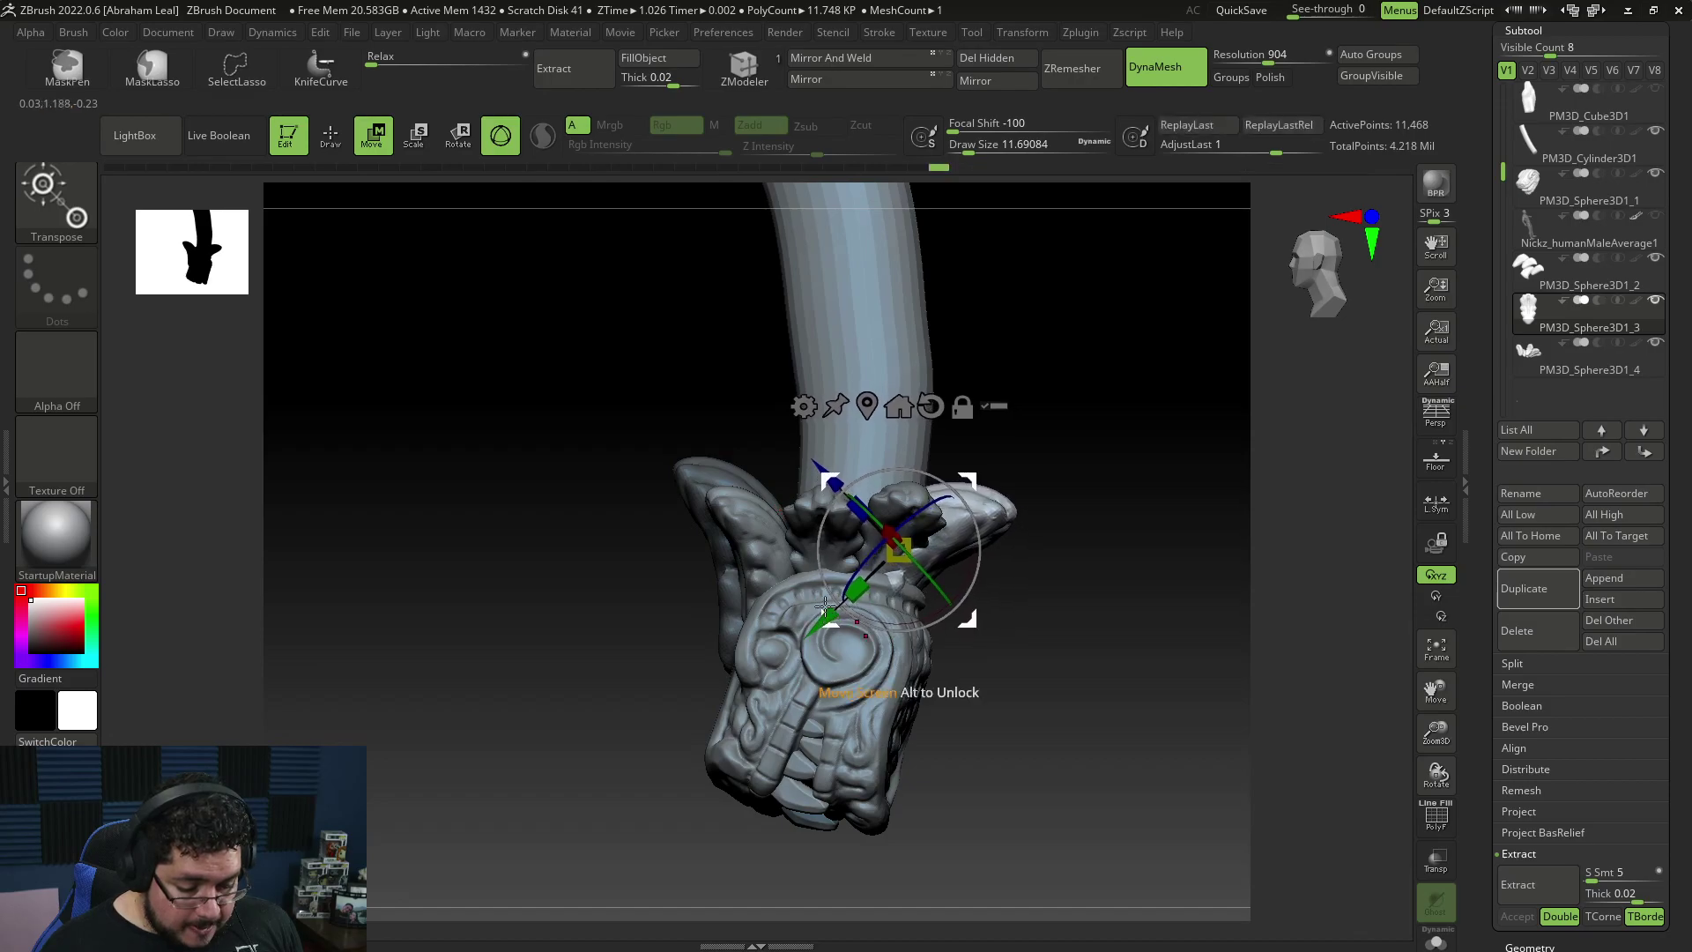
{"action": "right_click_drag", "start_coordinate": [1031, 525], "coordinate": [1140, 540]}
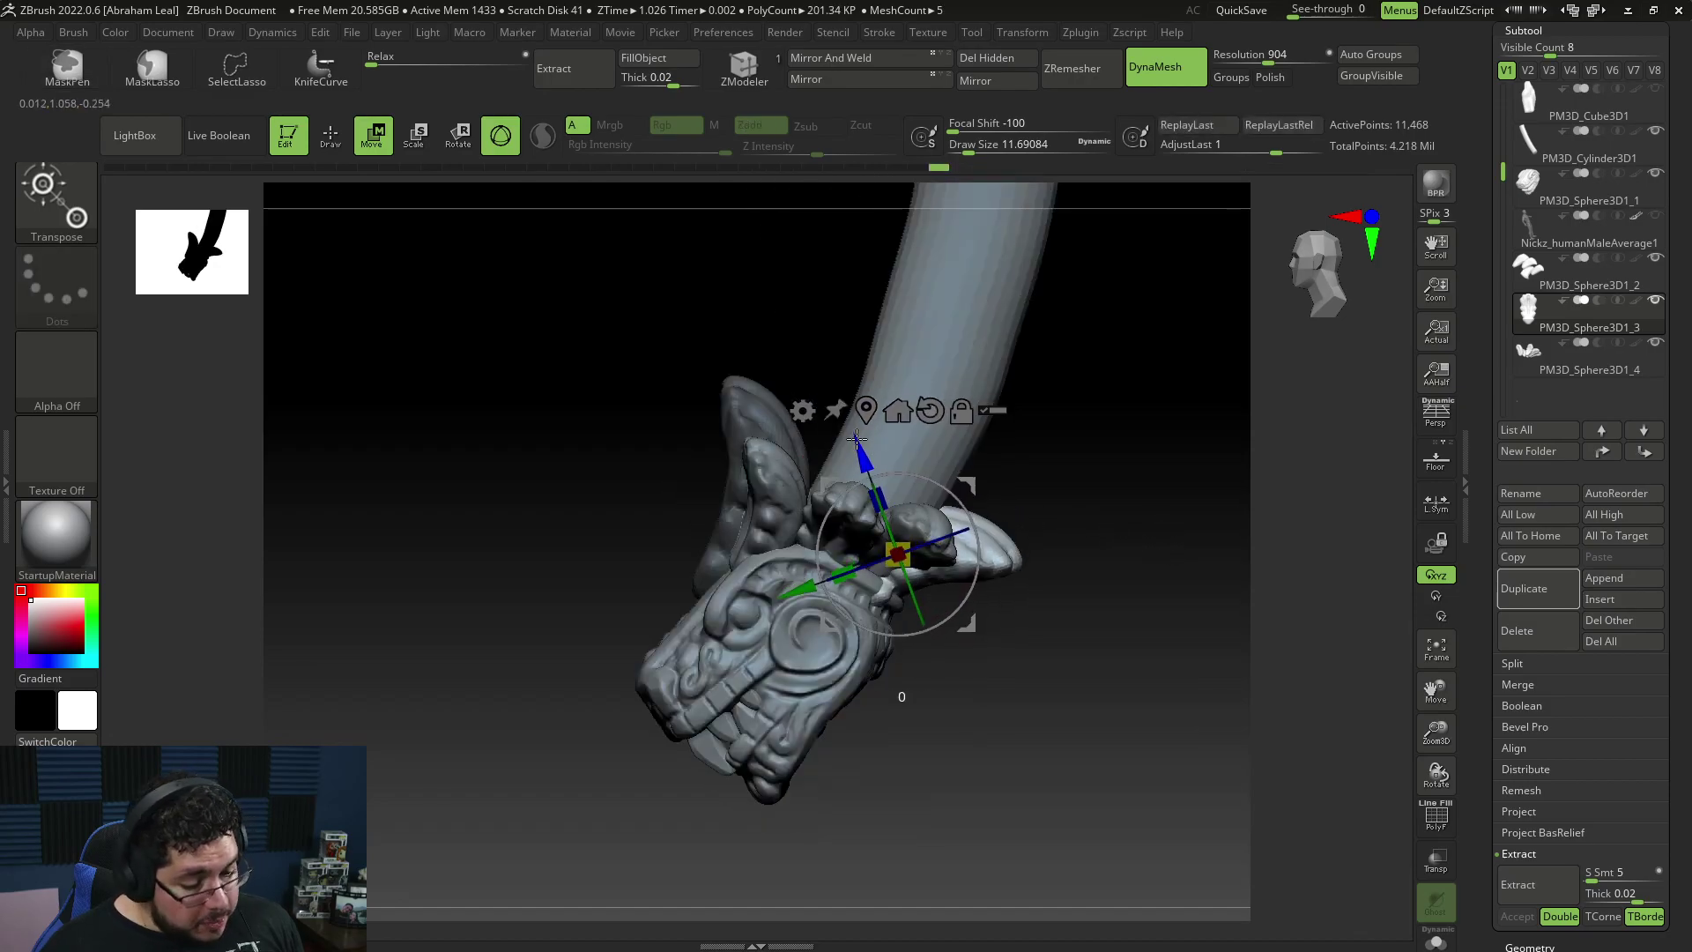
{"action": "left_click_drag", "start_coordinate": [807, 581], "coordinate": [811, 578]}
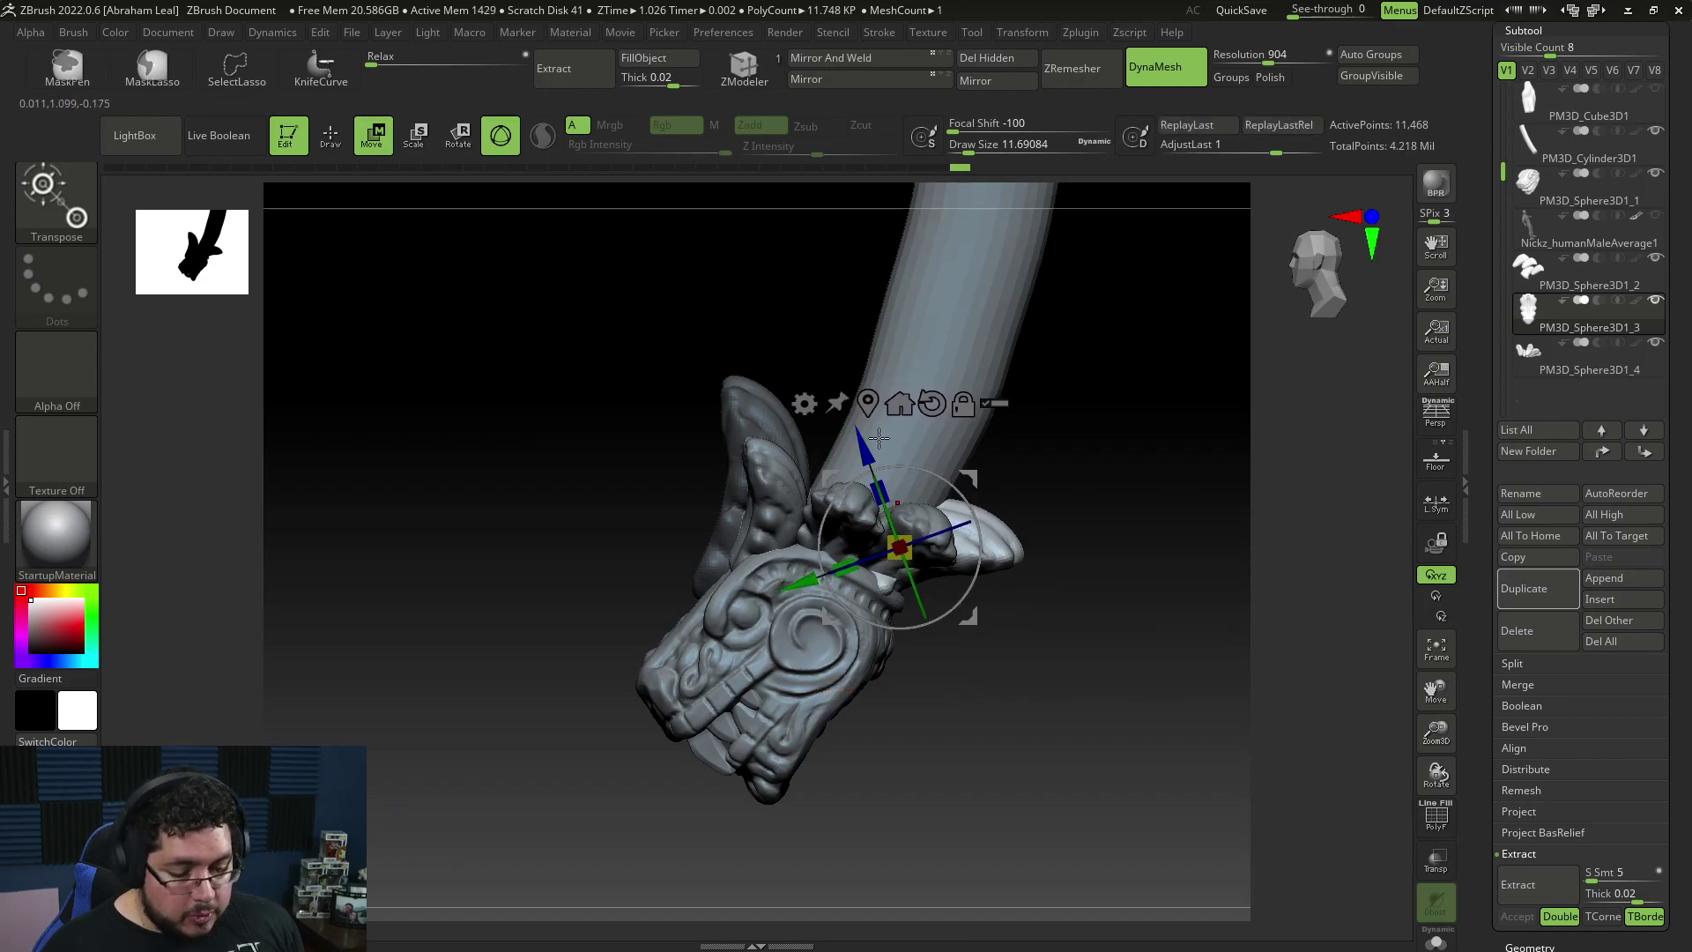
Step: Examine the complete feather crown and the new underside feather from several angles and up close
{"action": "key", "text": "q"}
{"action": "mouse_move", "coordinate": [906, 473]}
{"action": "right_mouse_down"}
{"action": "mouse_move", "coordinate": [1002, 453]}
{"action": "mouse_move", "coordinate": [1065, 491]}
{"action": "mouse_move", "coordinate": [1128, 457]}
{"action": "mouse_move", "coordinate": [1058, 494]}
{"action": "right_mouse_up"}
{"action": "key", "text": "w"}
{"action": "right_click_drag", "start_coordinate": [1023, 569], "coordinate": [1148, 574]}
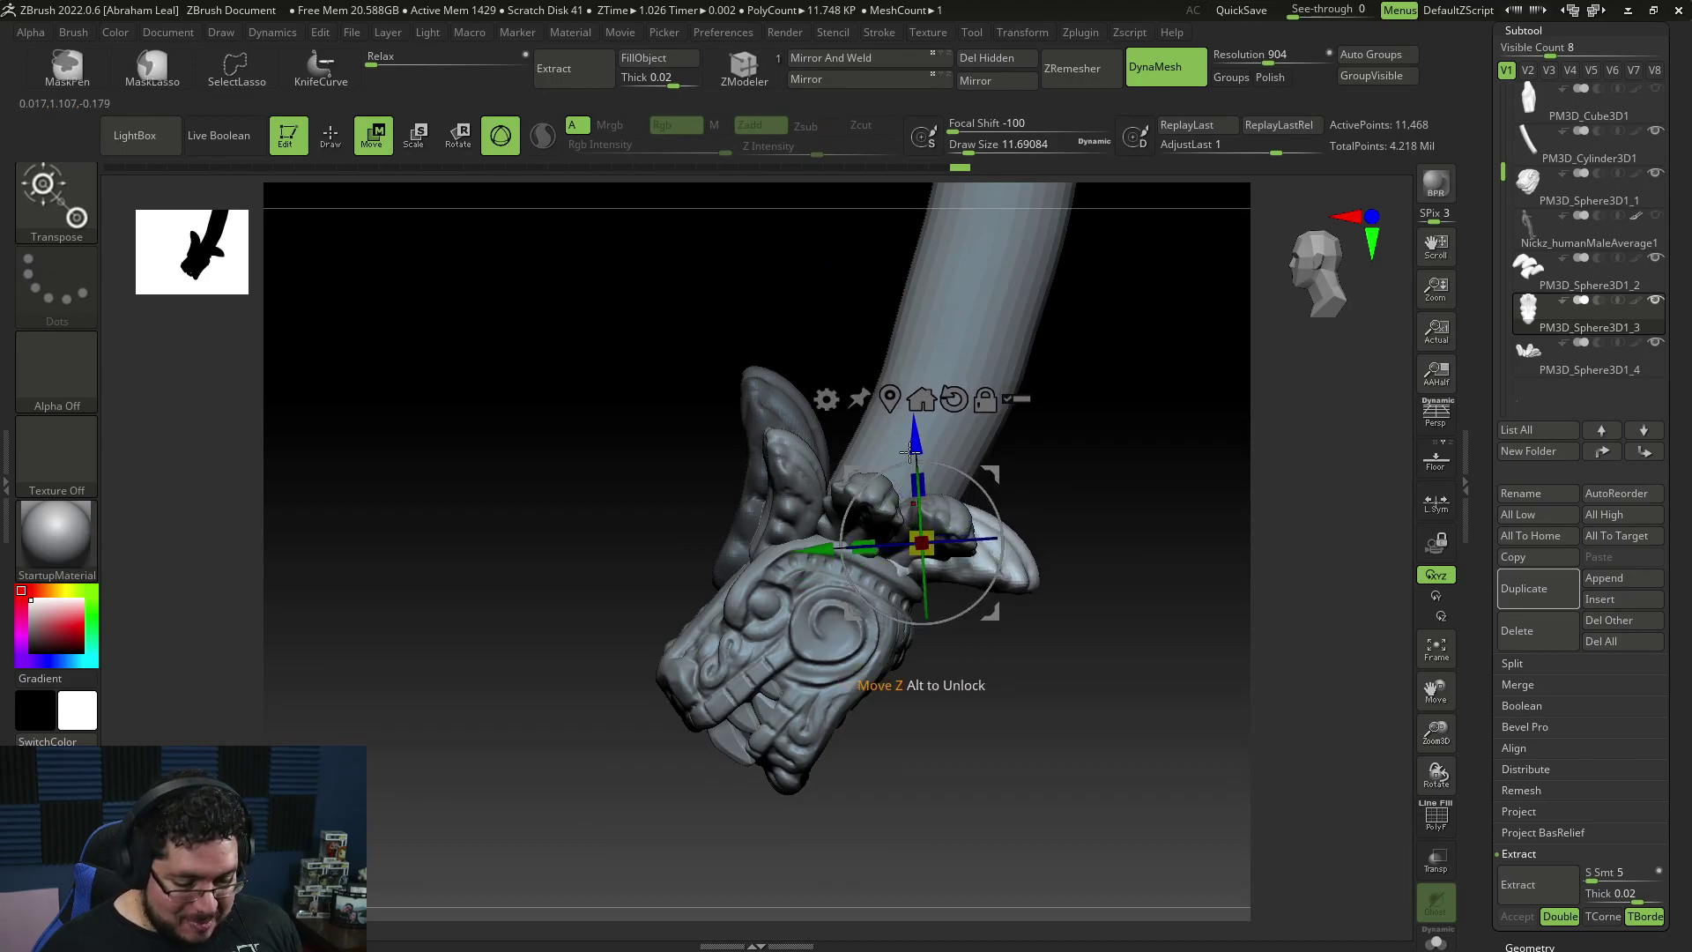
{"action": "key", "text": "q"}
{"action": "mouse_move", "coordinate": [1111, 556]}
{"action": "right_mouse_down"}
{"action": "mouse_move", "coordinate": [1168, 563]}
{"action": "mouse_move", "coordinate": [1186, 653]}
{"action": "mouse_move", "coordinate": [1175, 626]}
{"action": "mouse_move", "coordinate": [1205, 595]}
{"action": "mouse_move", "coordinate": [1246, 626]}
{"action": "mouse_move", "coordinate": [1156, 664]}
{"action": "mouse_move", "coordinate": [1116, 760]}
{"action": "mouse_move", "coordinate": [1103, 732]}
{"action": "mouse_move", "coordinate": [1138, 617]}
{"action": "mouse_move", "coordinate": [1115, 634]}
{"action": "mouse_move", "coordinate": [1130, 653]}
{"action": "right_mouse_up"}
{"action": "mouse_move", "coordinate": [1175, 803]}
{"action": "left_mouse_down"}
{"action": "mouse_move", "coordinate": [1111, 805]}
{"action": "mouse_move", "coordinate": [1145, 744]}
{"action": "mouse_move", "coordinate": [1171, 801]}
{"action": "left_mouse_up"}
{"action": "mouse_move", "coordinate": [1188, 720]}
{"action": "left_mouse_down", "text": "alt"}
{"action": "mouse_move", "coordinate": [1225, 760]}
{"action": "mouse_move", "coordinate": [1216, 822]}
{"action": "left_mouse_up", "text": "alt"}
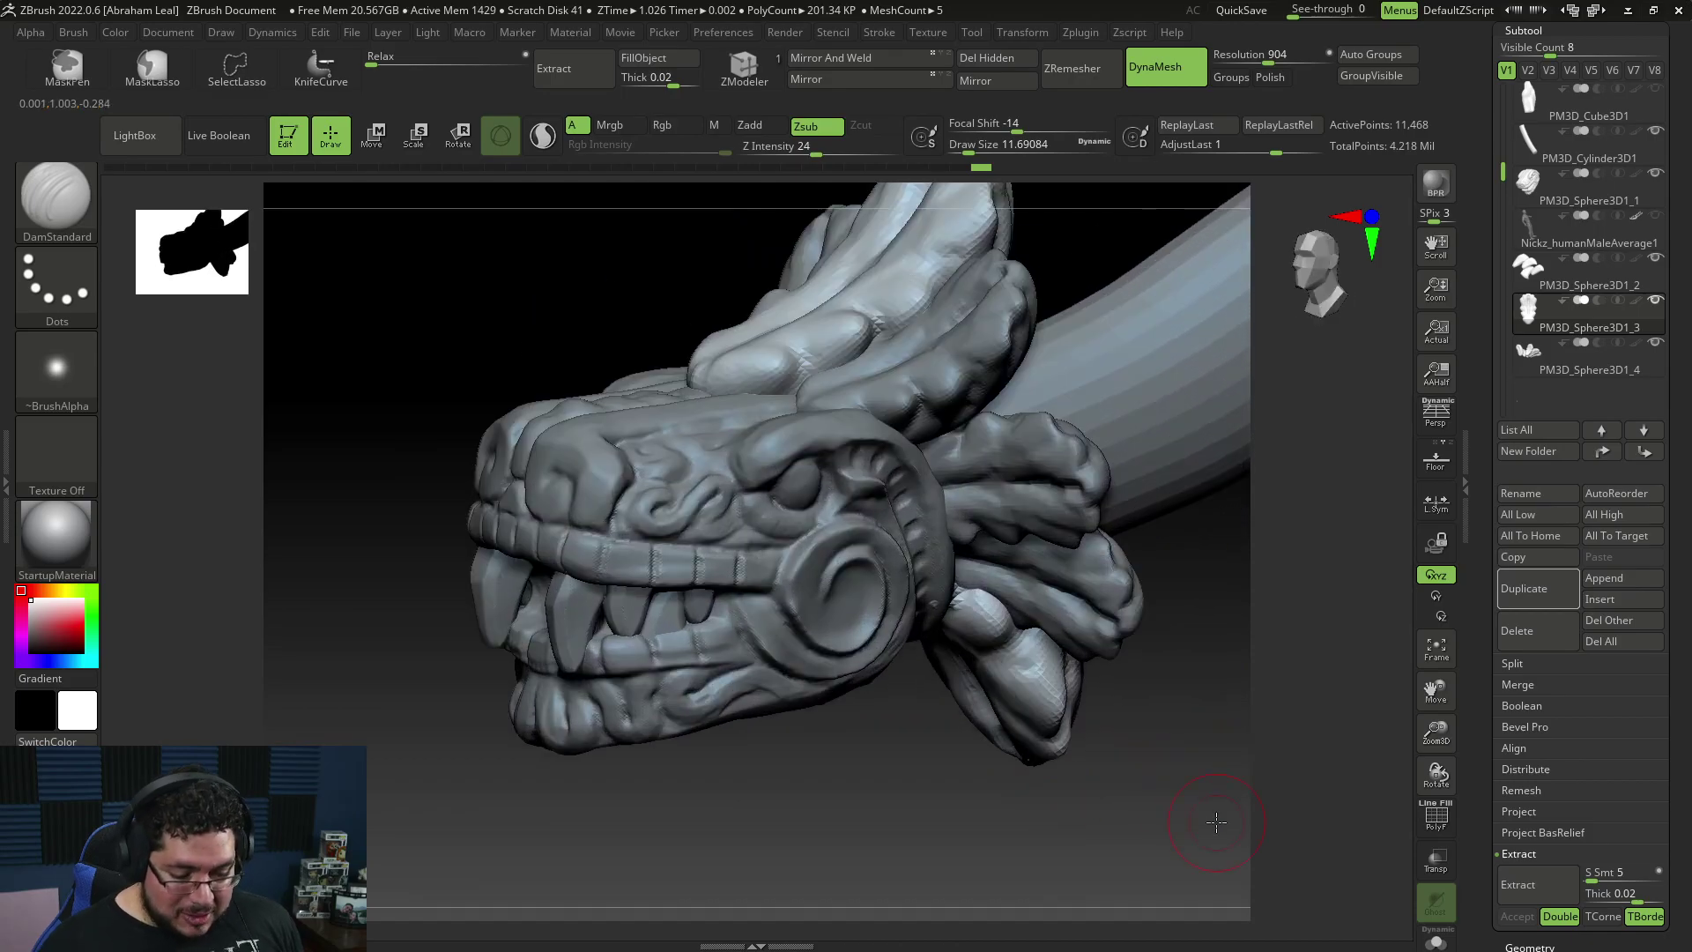
Step: Select the head subtool and carve dividing grooves across the upper lip band with DamStandard at draw size about 6.58
{"action": "key", "text": "b"}
{"action": "left_click", "coordinate": [749, 434], "text": "alt"}
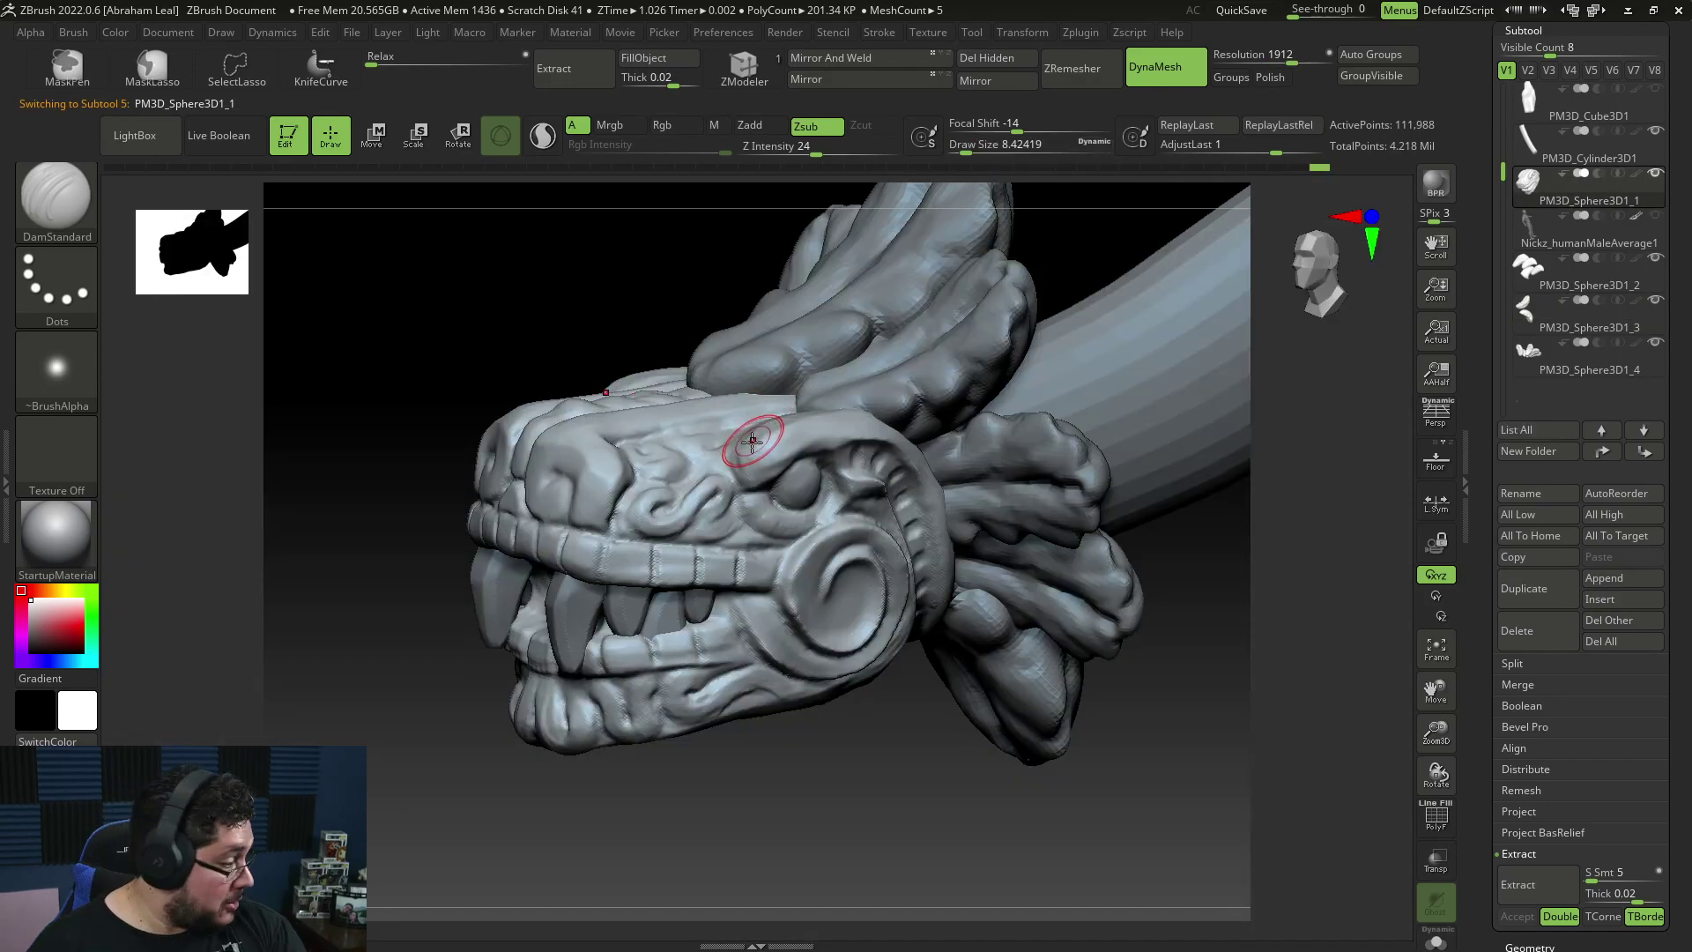
{"action": "left_click_drag", "start_coordinate": [595, 320], "coordinate": [608, 340]}
{"action": "key", "text": "b"}
{"action": "key", "text": "d"}
{"action": "key", "text": "s"}
{"action": "key", "text": "space"}
{"action": "left_click_drag", "start_coordinate": [763, 467], "coordinate": [751, 467]}
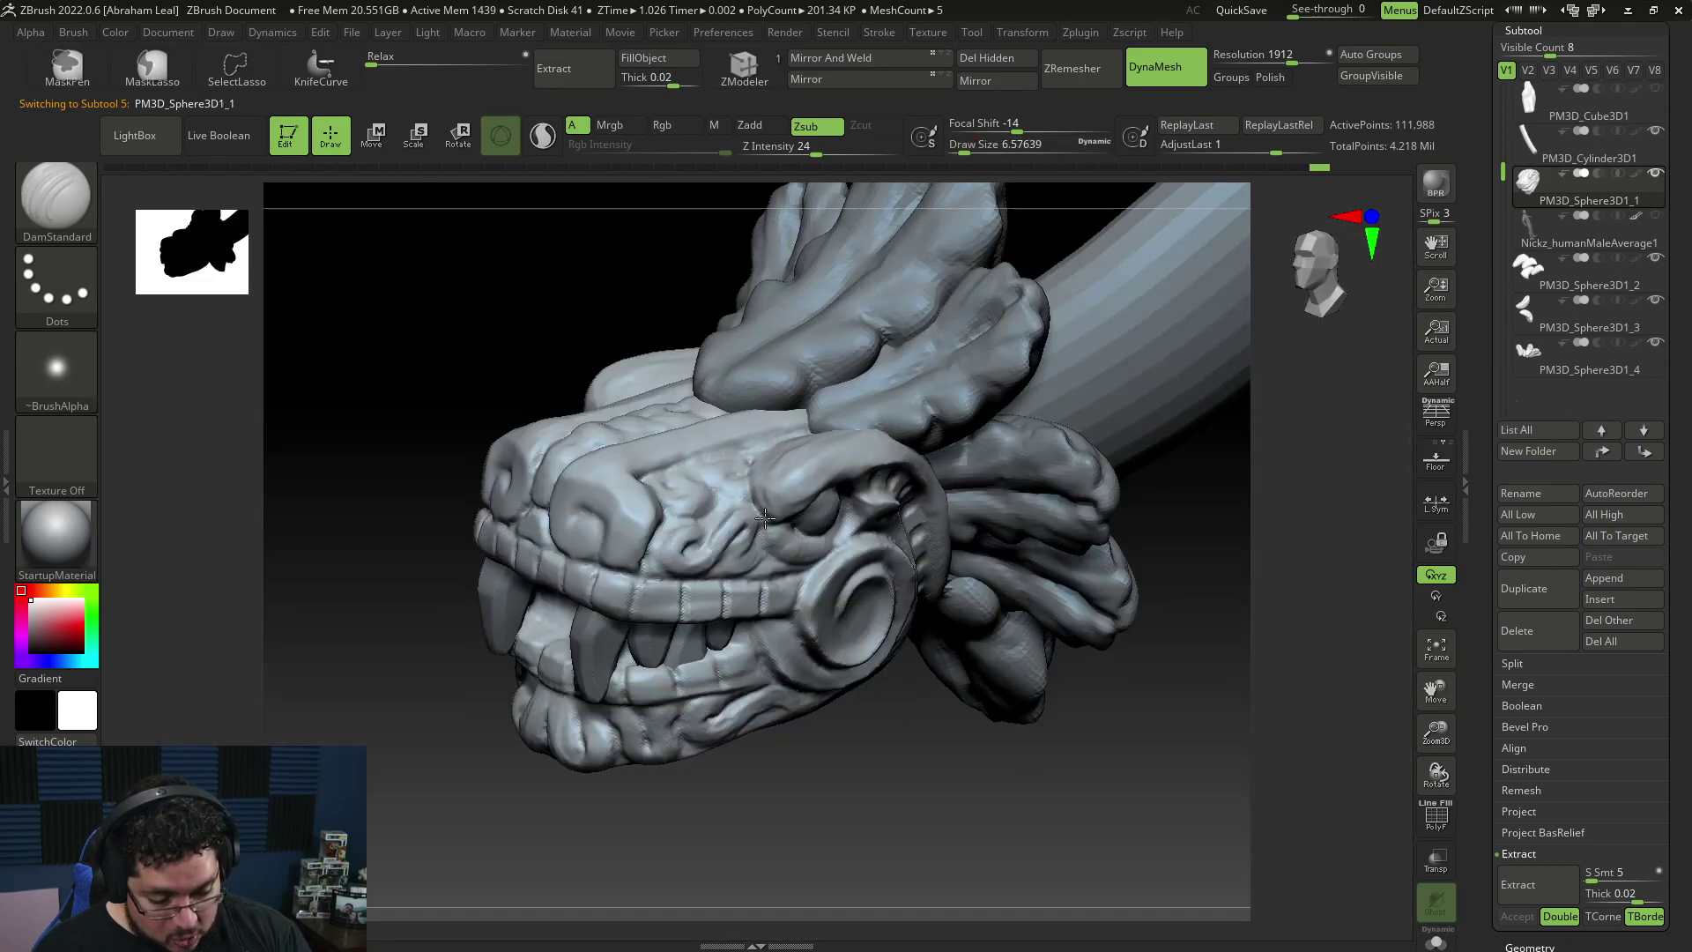
{"action": "left_click_drag", "start_coordinate": [890, 750], "coordinate": [831, 521]}
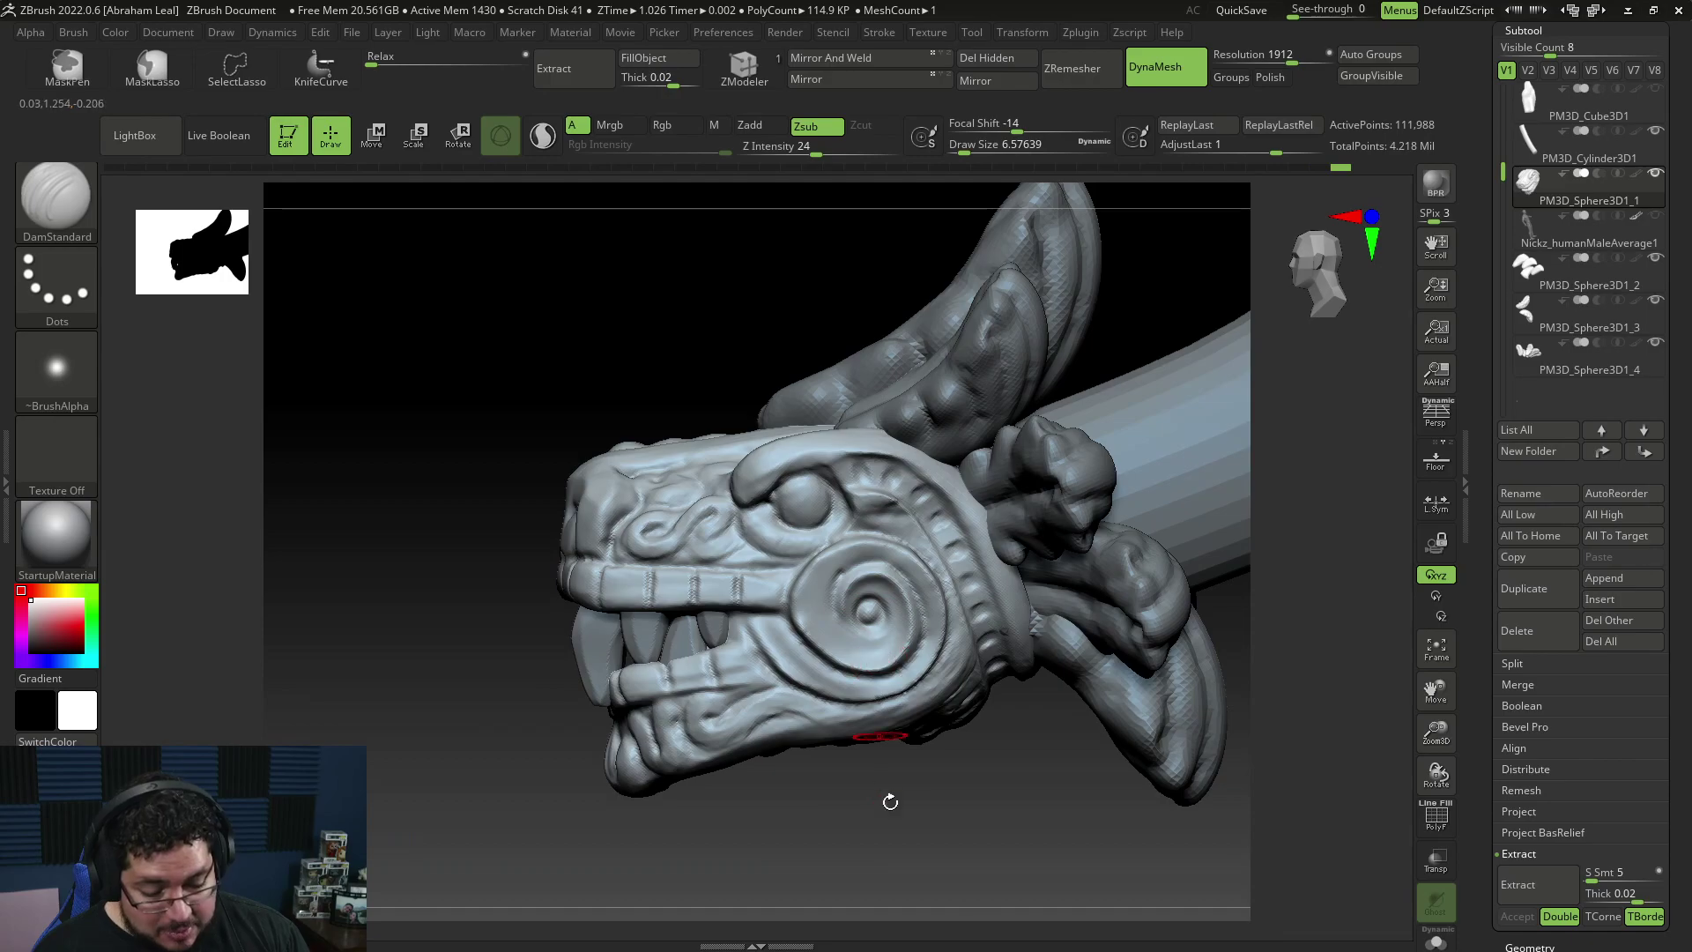
{"action": "right_click_drag", "start_coordinate": [884, 782], "coordinate": [738, 631]}
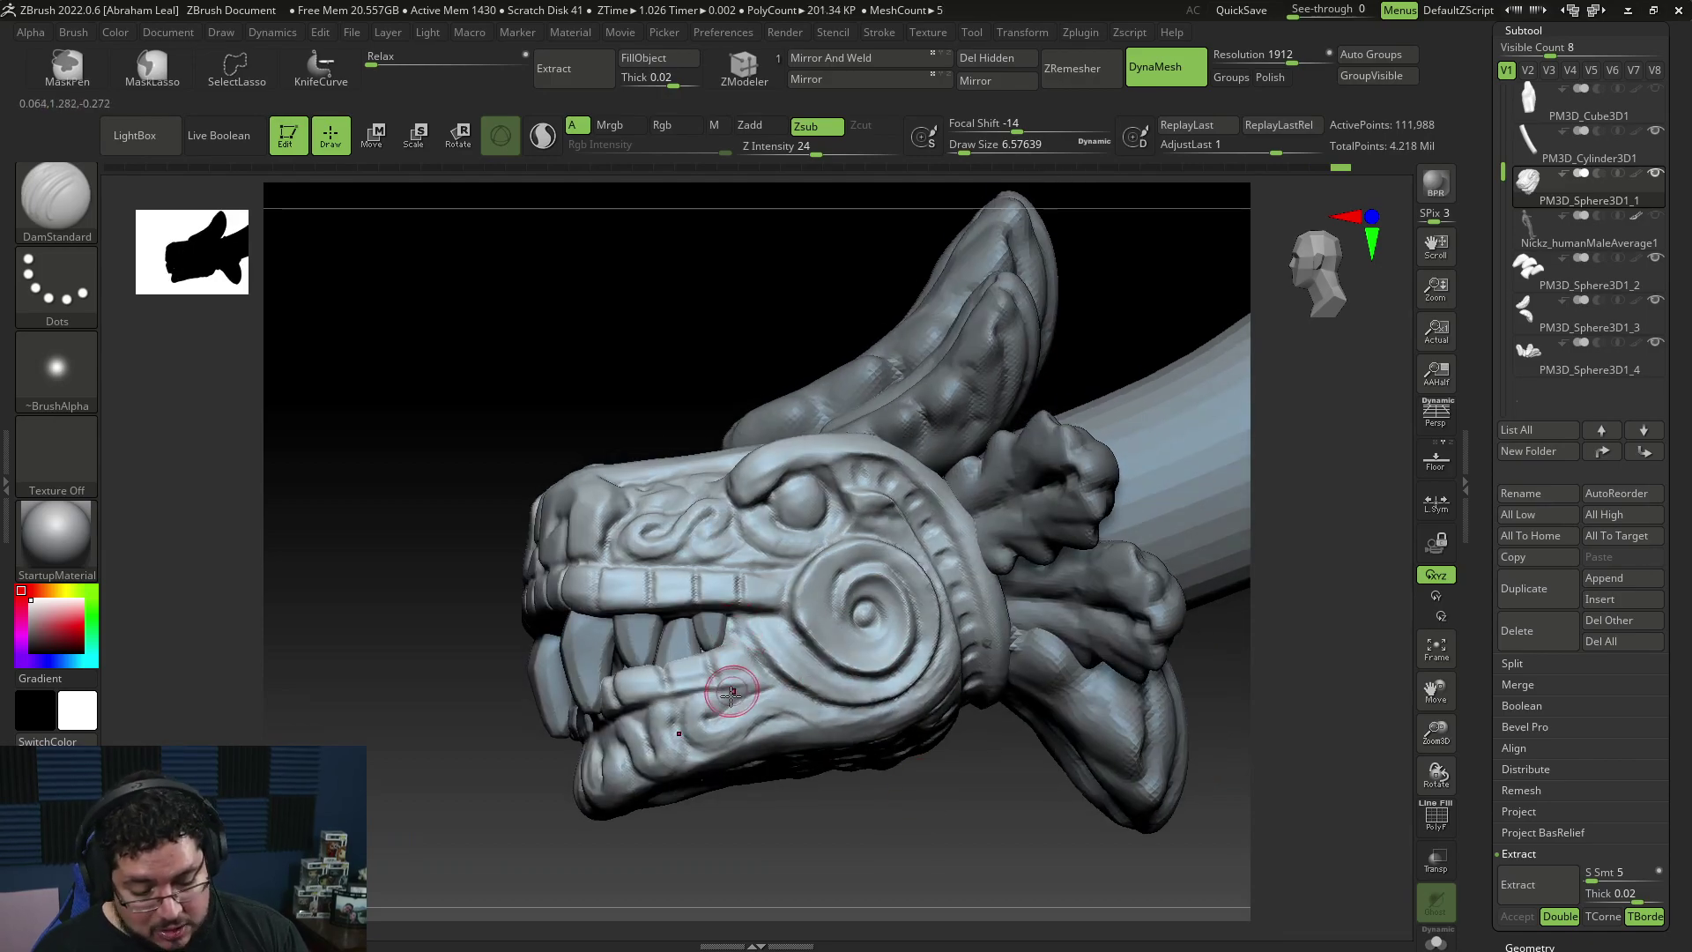
Step: Carve matching cross grooves into the lower lip band above the jaw's curled ornament
{"action": "right_click_drag", "start_coordinate": [670, 720], "coordinate": [666, 727]}
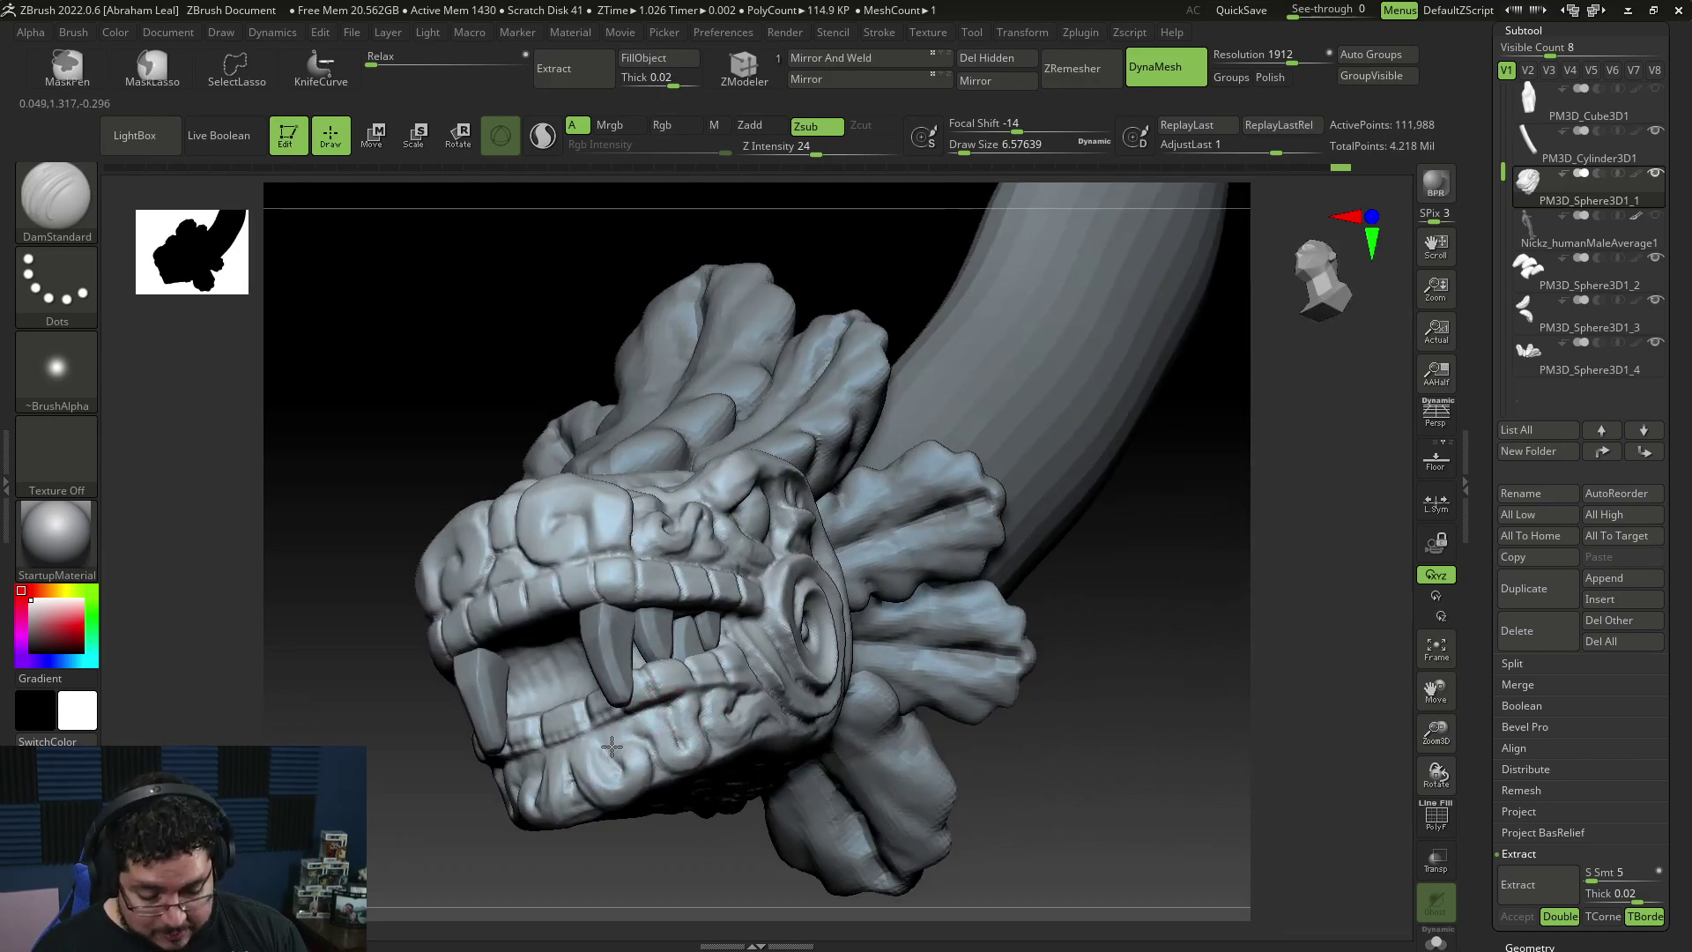
{"action": "right_click_drag", "start_coordinate": [695, 844], "coordinate": [599, 758]}
{"action": "right_click_drag", "start_coordinate": [664, 698], "coordinate": [755, 670]}
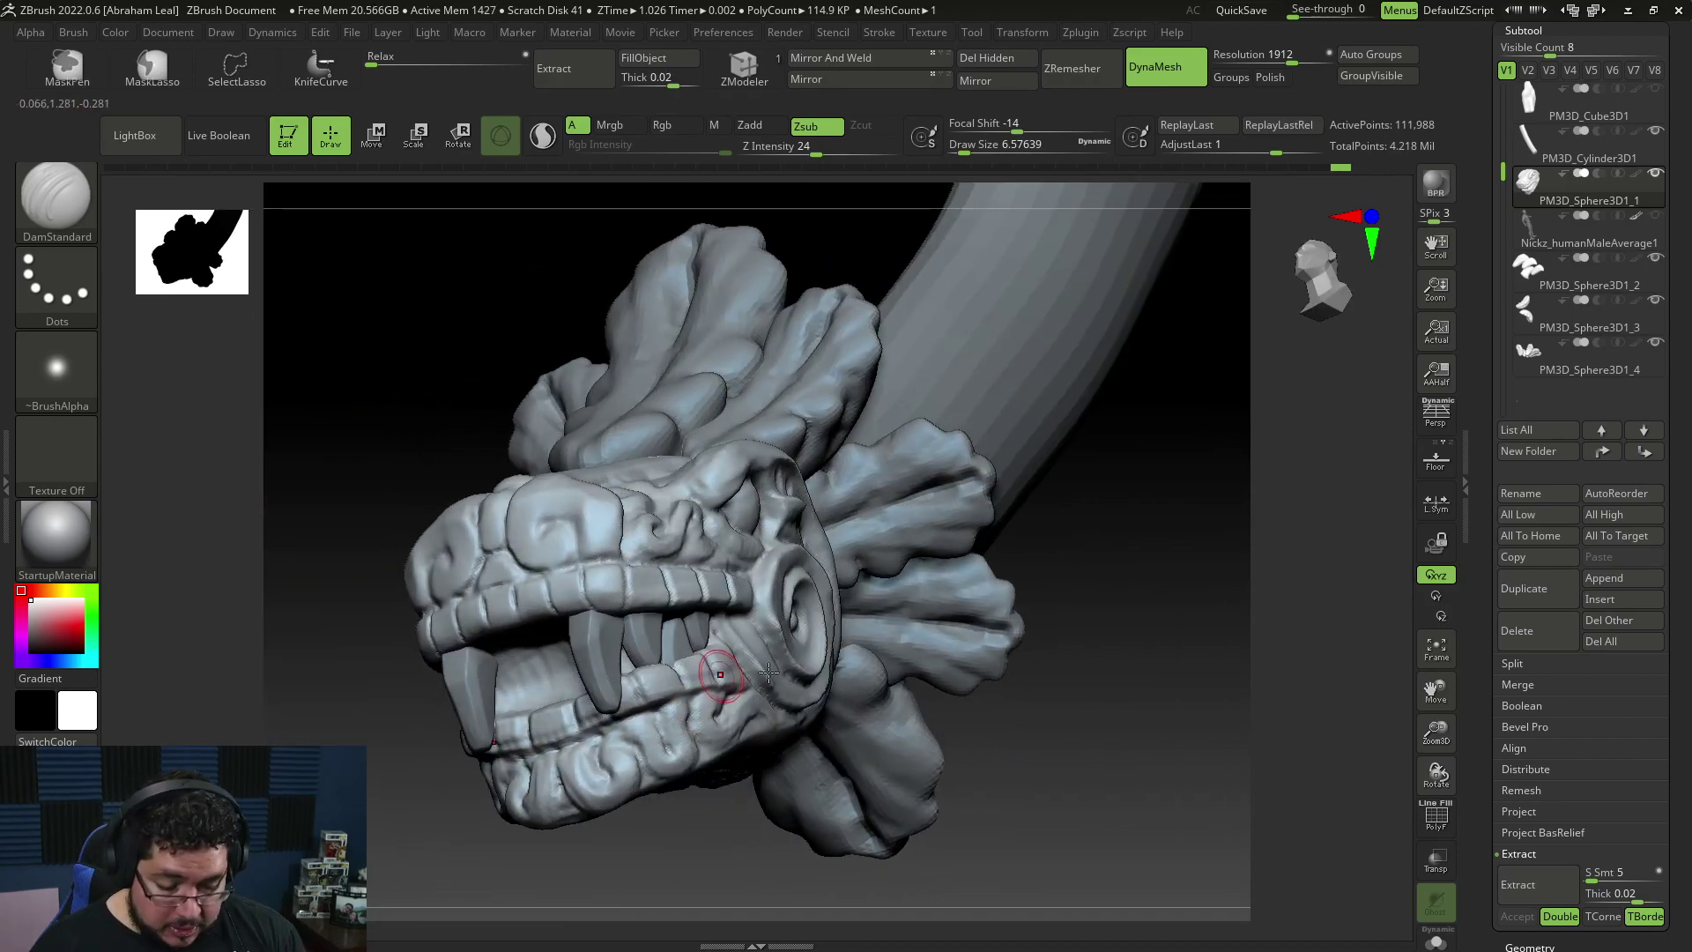
Step: Sharpen the nostril spirals and carve cross grooves that divide the two long snout ridges into blocks
{"action": "right_click_drag", "start_coordinate": [1004, 791], "coordinate": [987, 666]}
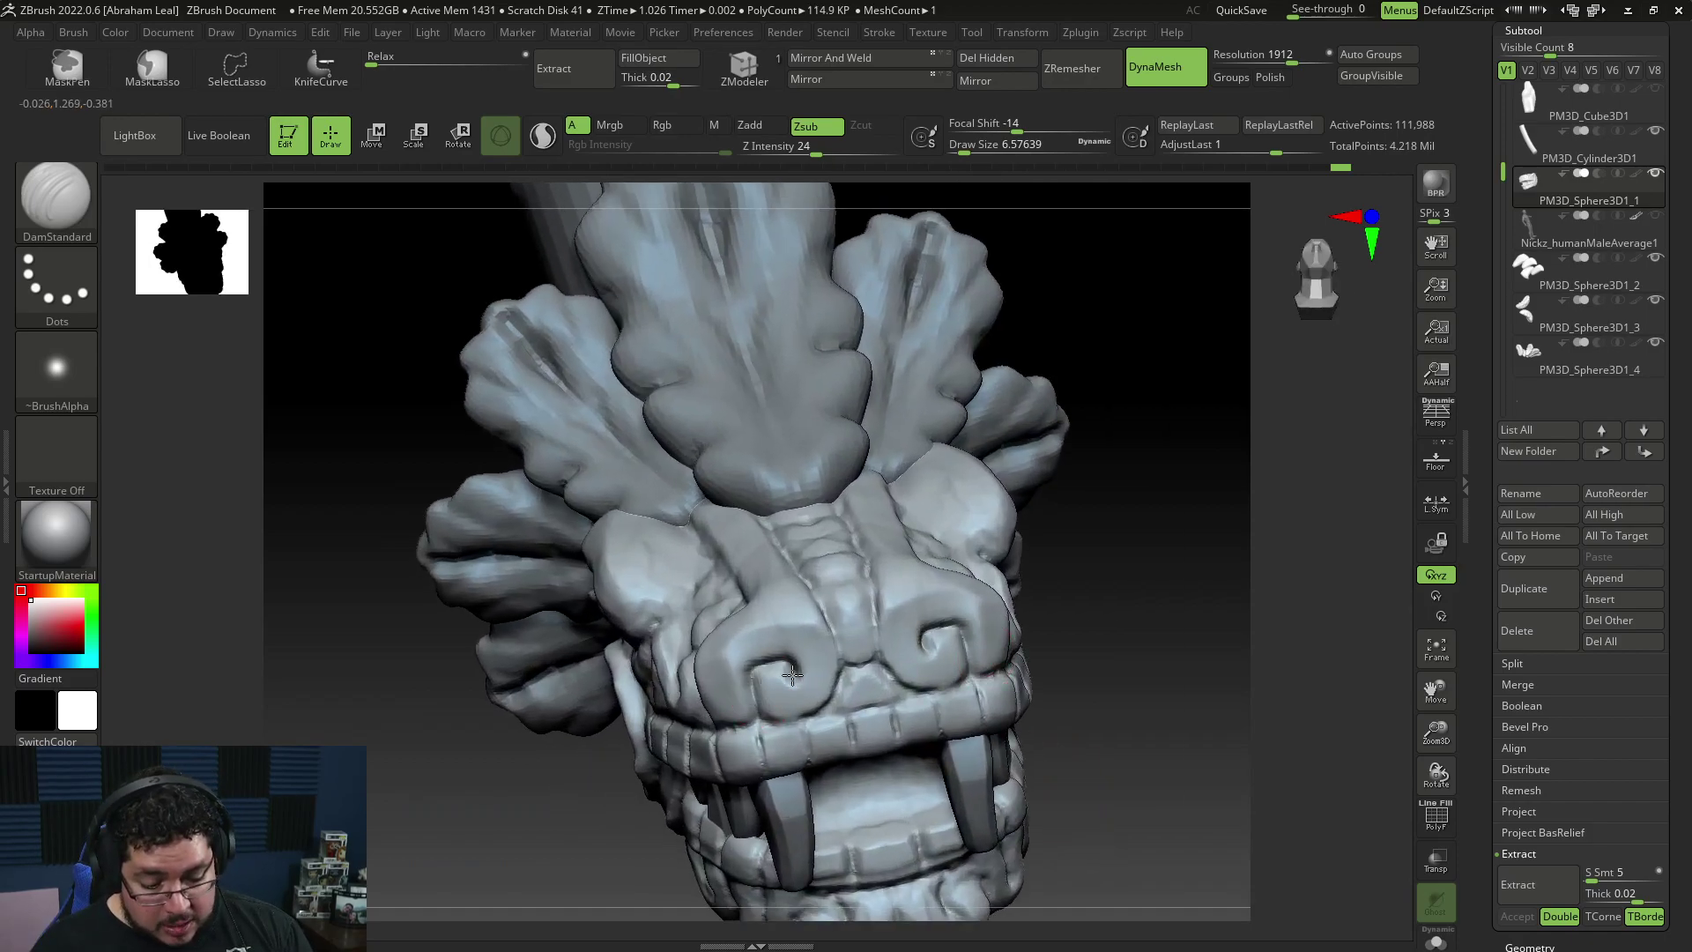
{"action": "left_click_drag", "start_coordinate": [779, 660], "coordinate": [751, 666]}
{"action": "mouse_move", "coordinate": [1049, 586]}
{"action": "right_mouse_down"}
{"action": "mouse_move", "coordinate": [1141, 574]}
{"action": "mouse_move", "coordinate": [1130, 642]}
{"action": "mouse_move", "coordinate": [1069, 515]}
{"action": "right_mouse_up"}
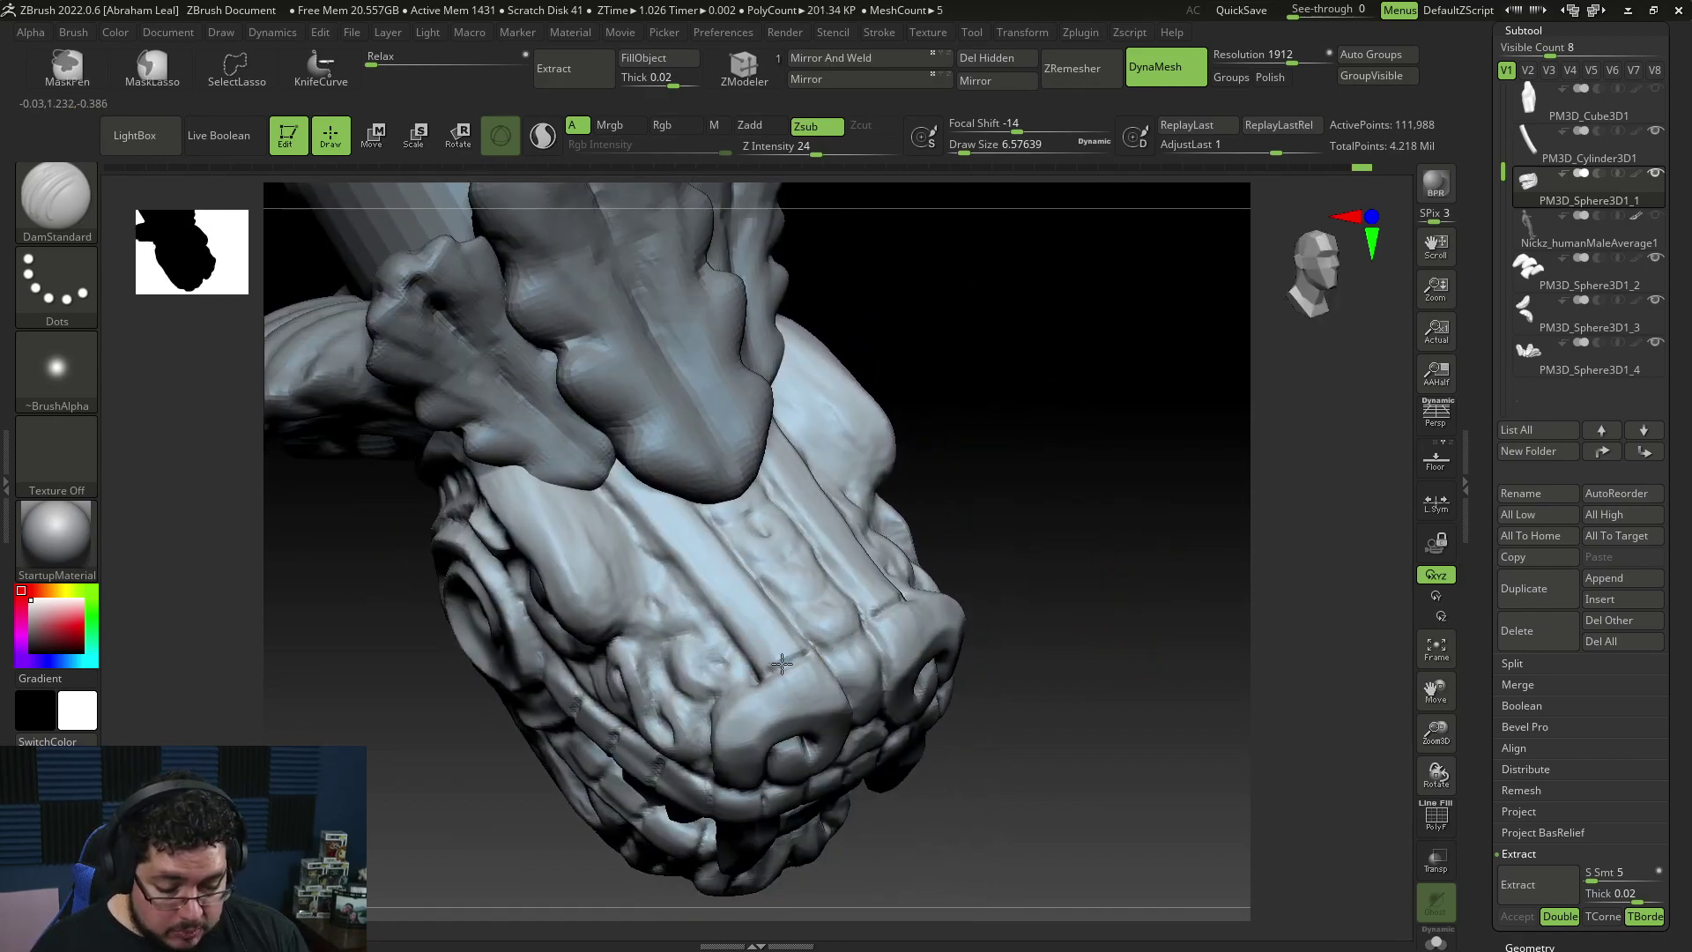
{"action": "right_click_drag", "start_coordinate": [772, 668], "coordinate": [917, 555]}
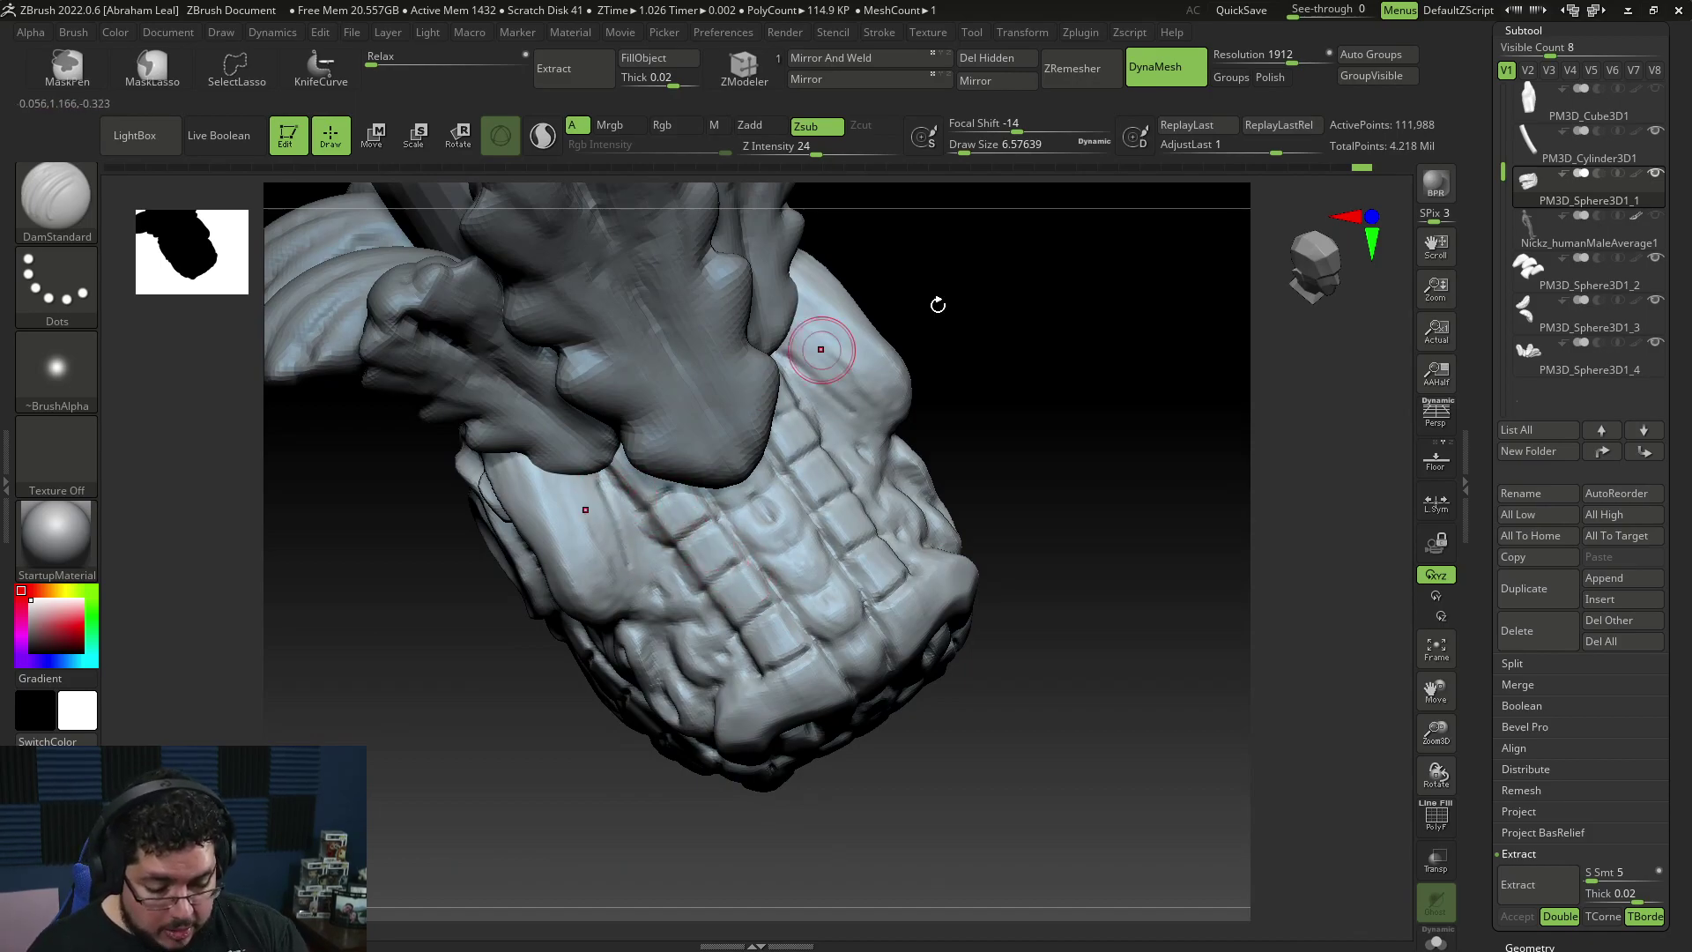
{"action": "left_click_drag", "start_coordinate": [895, 318], "coordinate": [967, 182]}
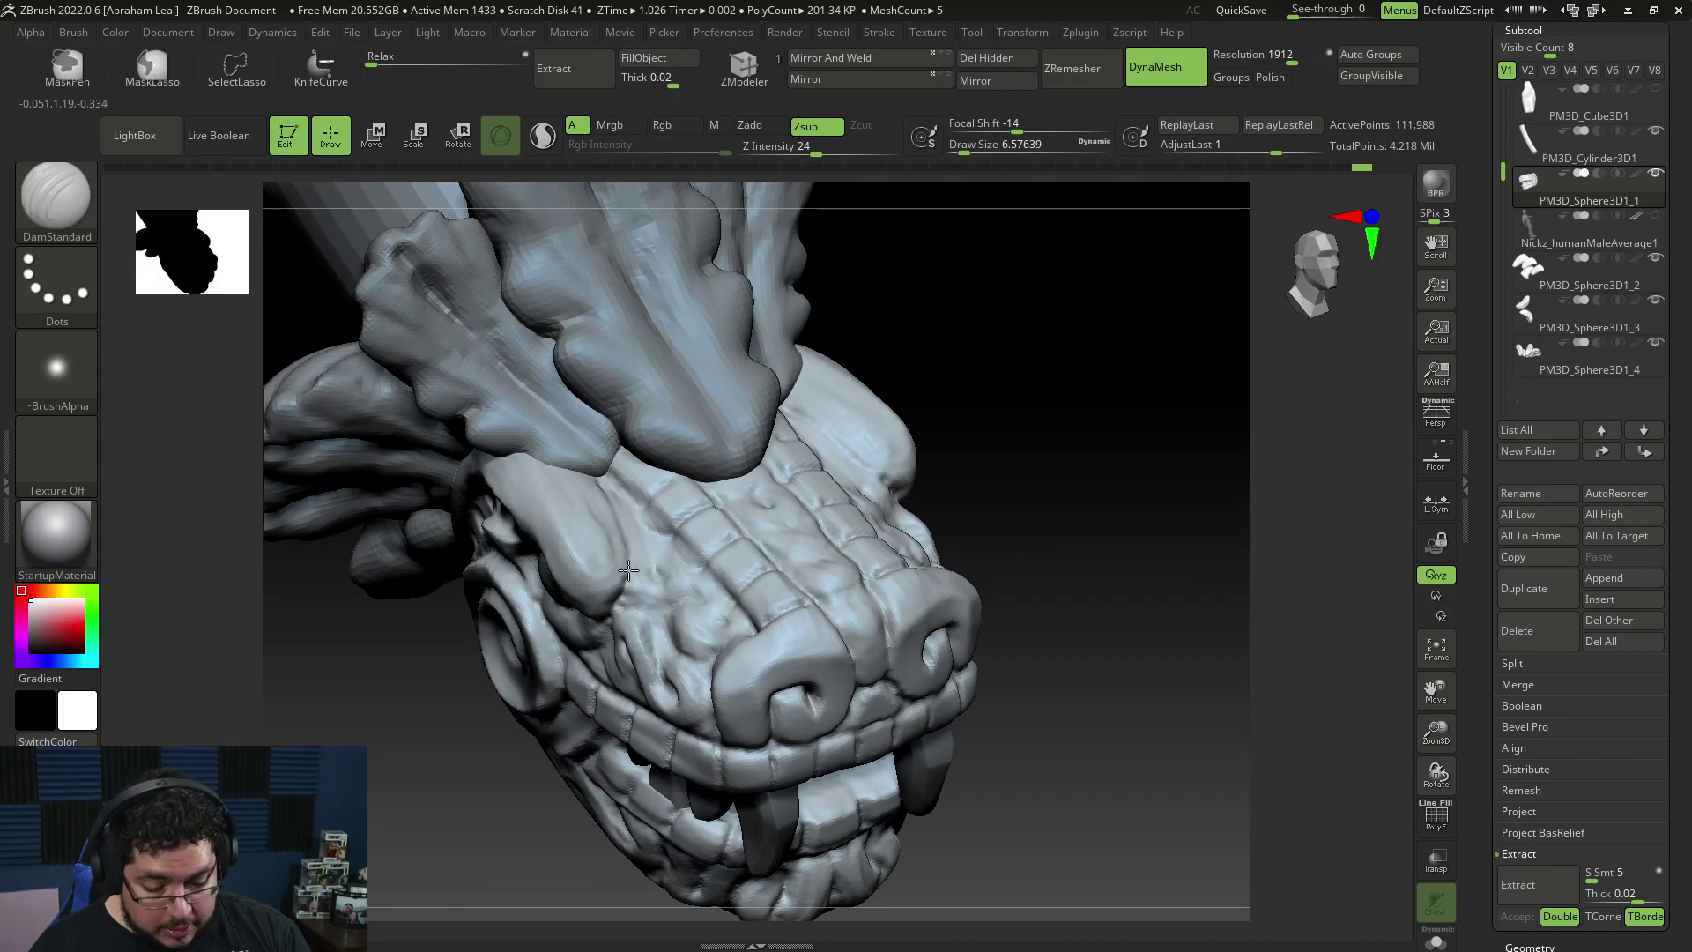
Step: Sharpen the cheek creases between the snout ridge, the eye and the upper lip with DamStandard
{"action": "right_click_drag", "start_coordinate": [643, 597], "coordinate": [921, 320]}
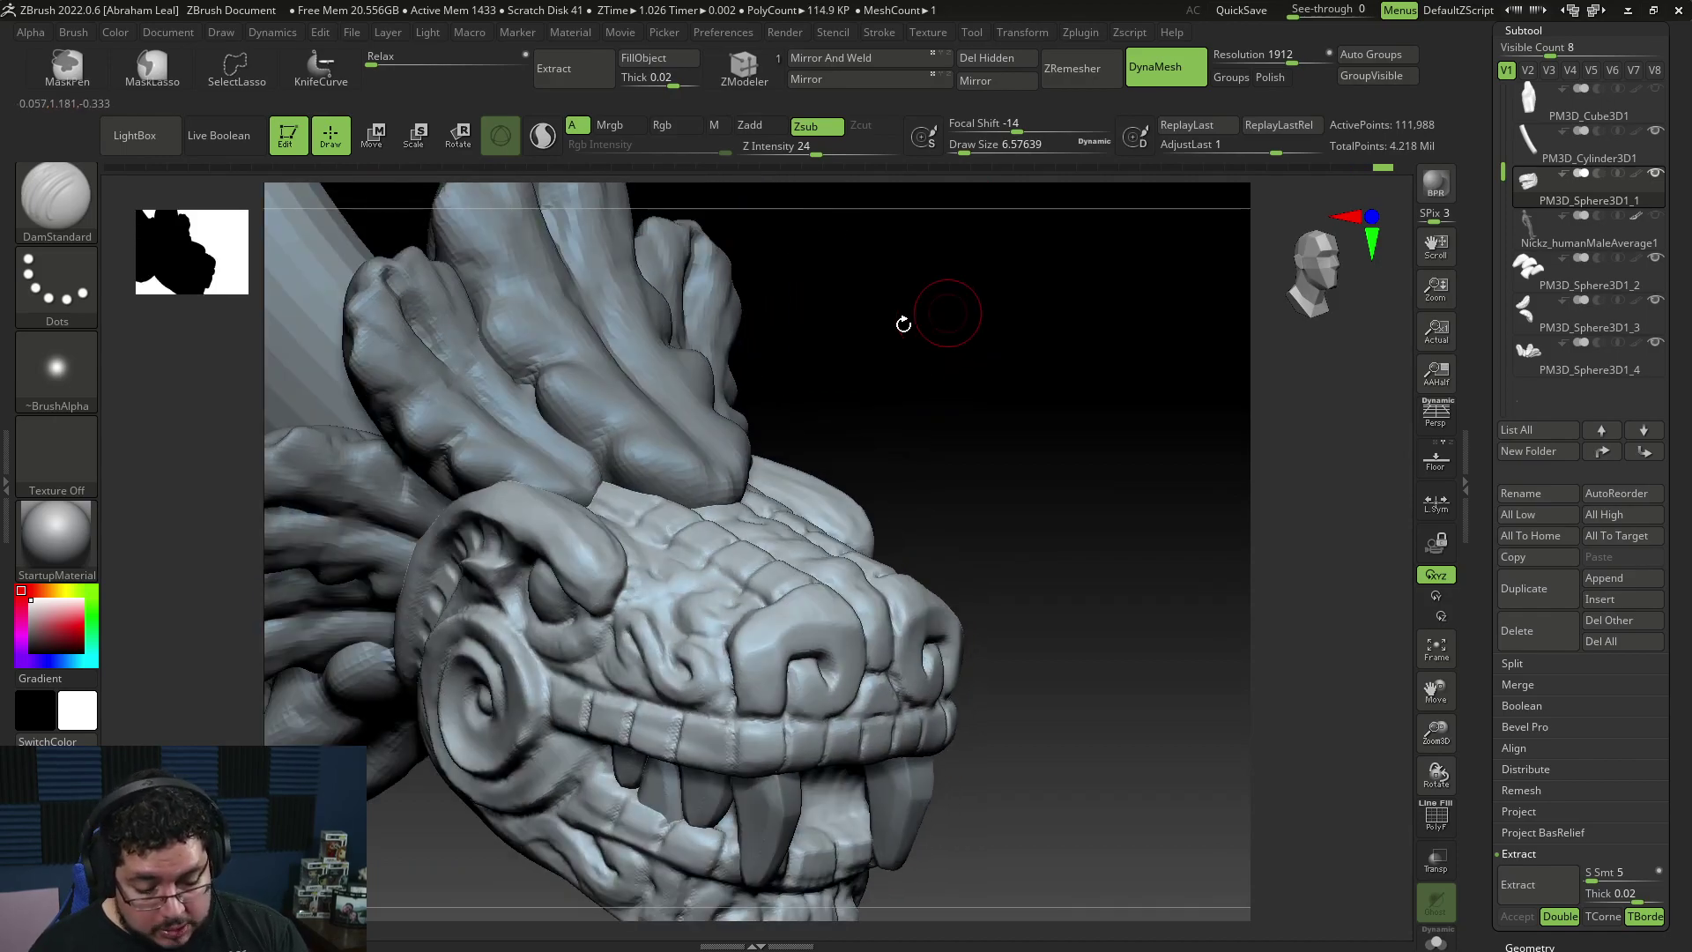
{"action": "right_click_drag", "start_coordinate": [794, 417], "coordinate": [633, 597]}
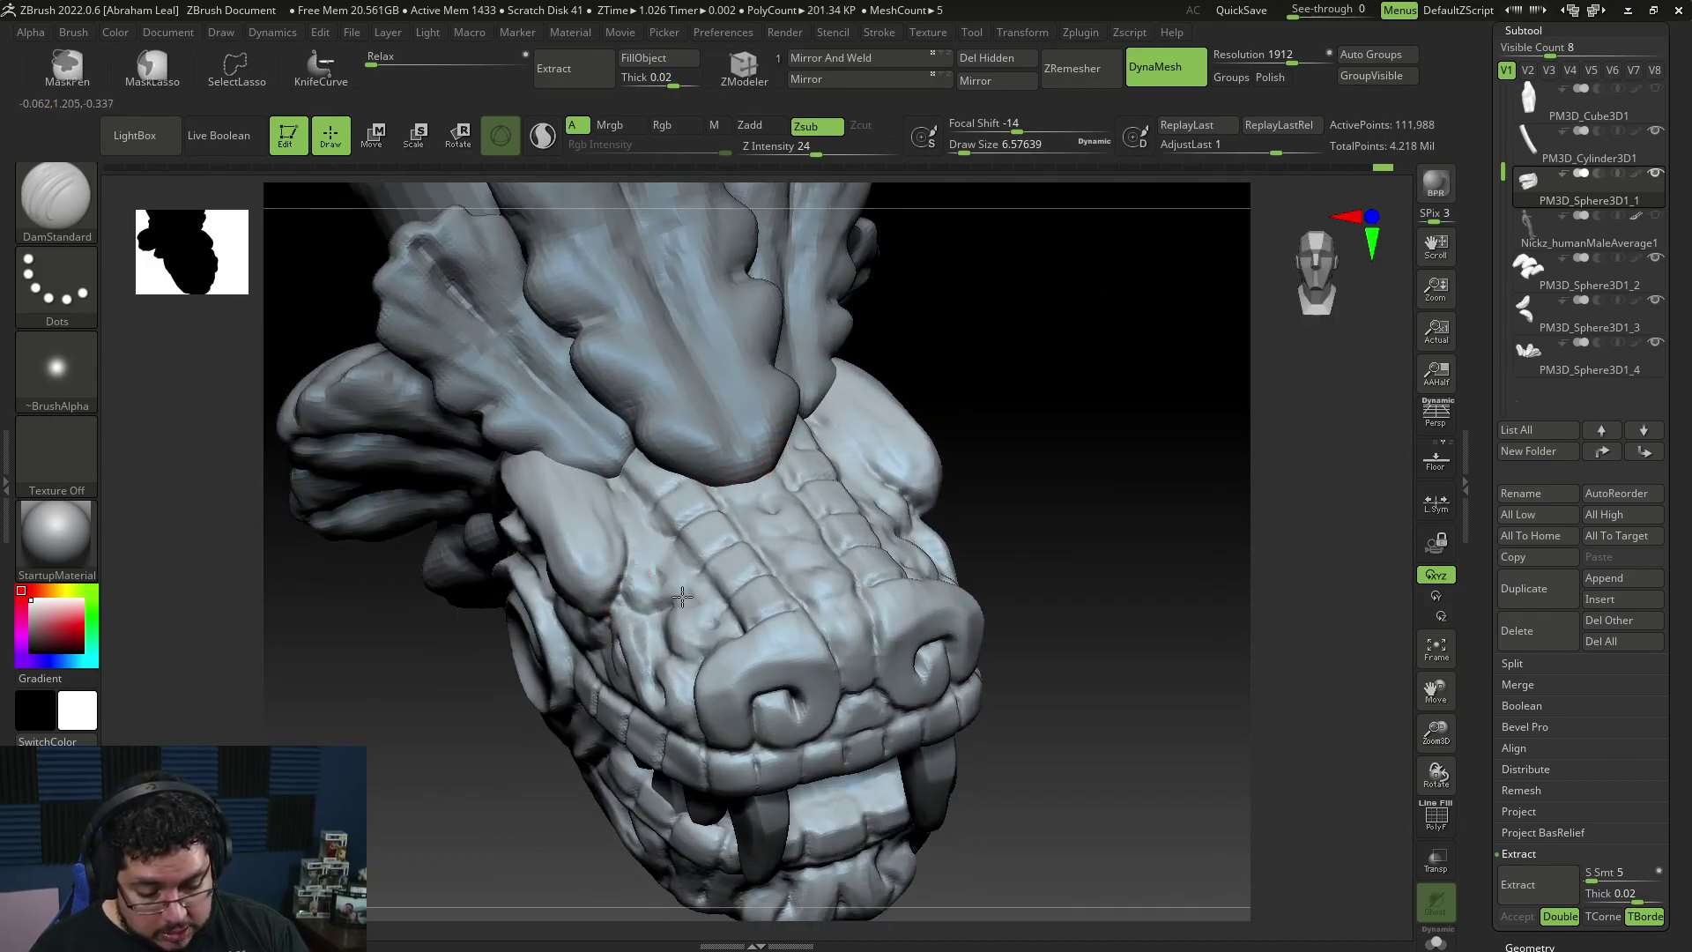
{"action": "left_click_drag", "start_coordinate": [641, 605], "coordinate": [661, 593]}
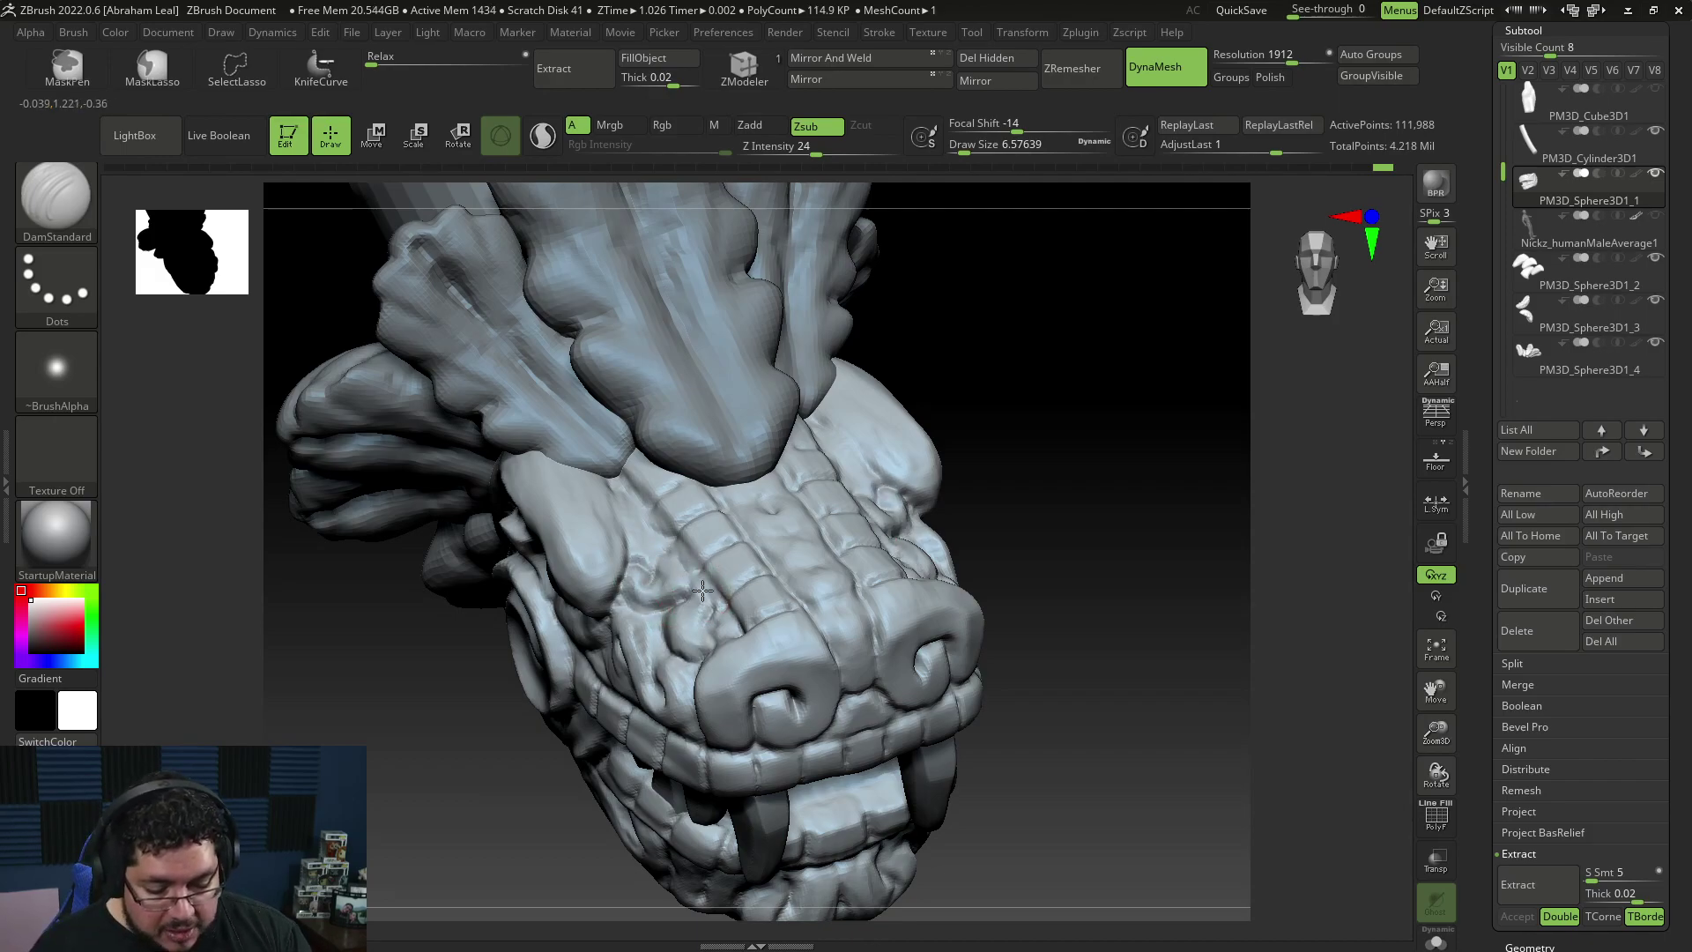
{"action": "right_click_drag", "start_coordinate": [618, 483], "coordinate": [891, 503]}
{"action": "left_click_drag", "start_coordinate": [592, 522], "coordinate": [560, 577]}
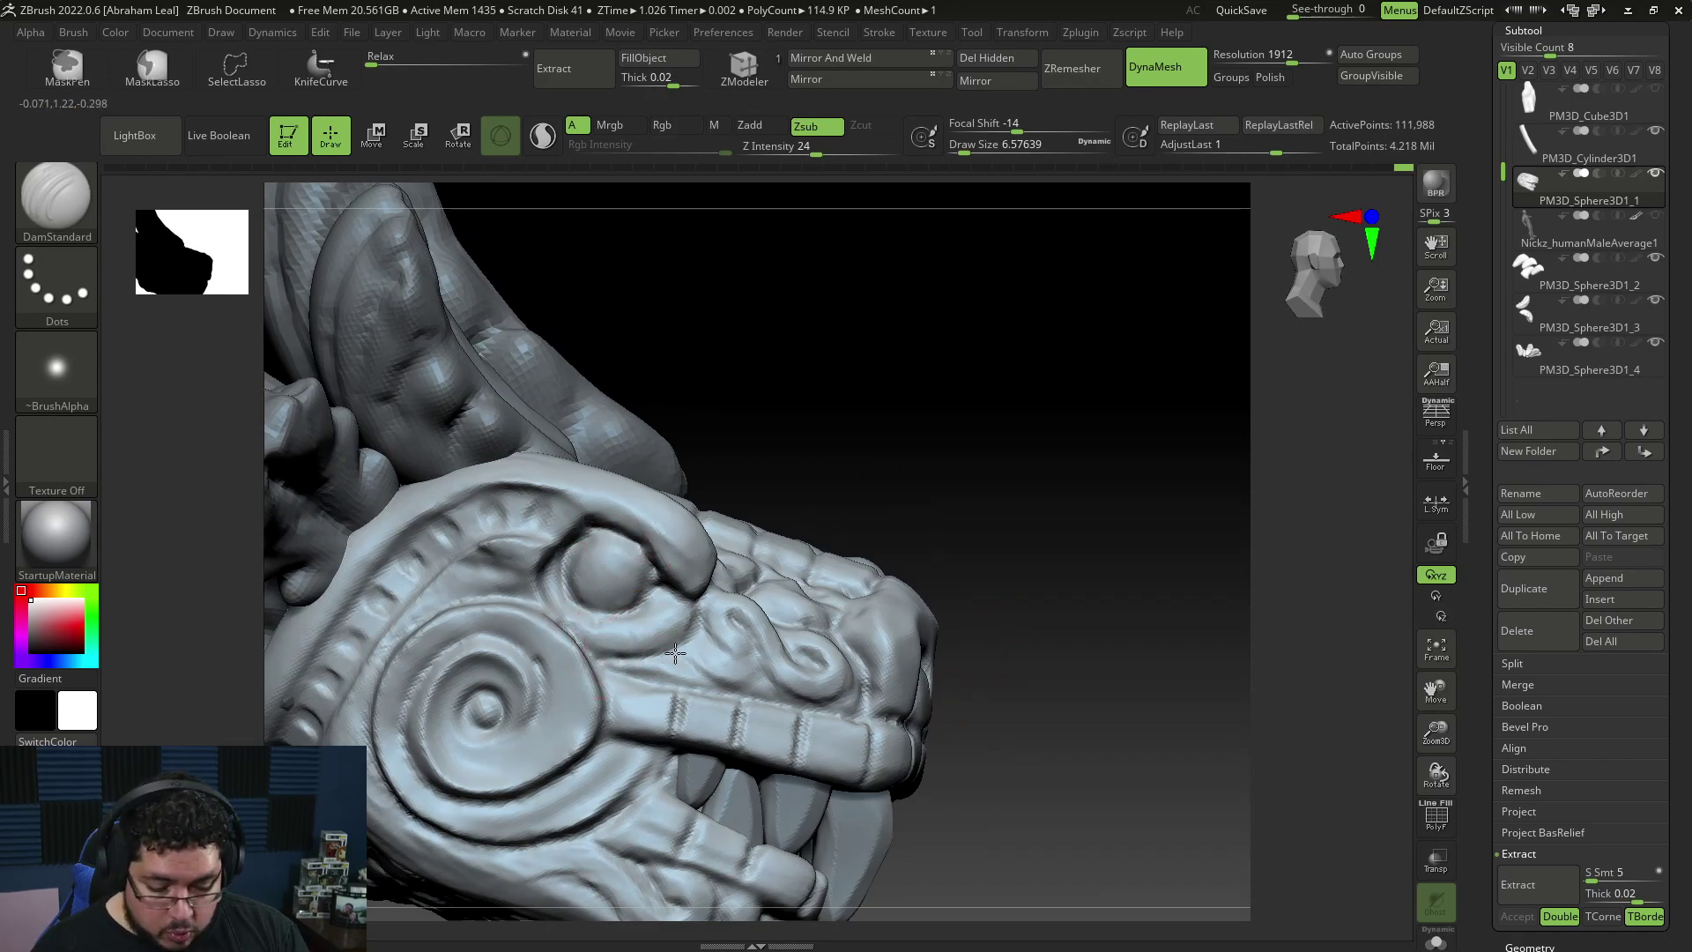
{"action": "left_click_drag", "start_coordinate": [683, 657], "coordinate": [636, 677]}
{"action": "mouse_move", "coordinate": [1058, 723]}
{"action": "right_mouse_down"}
{"action": "mouse_move", "coordinate": [1054, 696]}
{"action": "mouse_move", "coordinate": [975, 656]}
{"action": "mouse_move", "coordinate": [992, 807]}
{"action": "right_mouse_up"}
Step: Reduce the draw size to about 4.3 and define the curled cheek ornament and the folds in front of the eye
{"action": "key", "text": "space"}
{"action": "left_click_drag", "start_coordinate": [776, 584], "coordinate": [747, 590]}
{"action": "key", "text": "space"}
{"action": "key", "text": "space"}
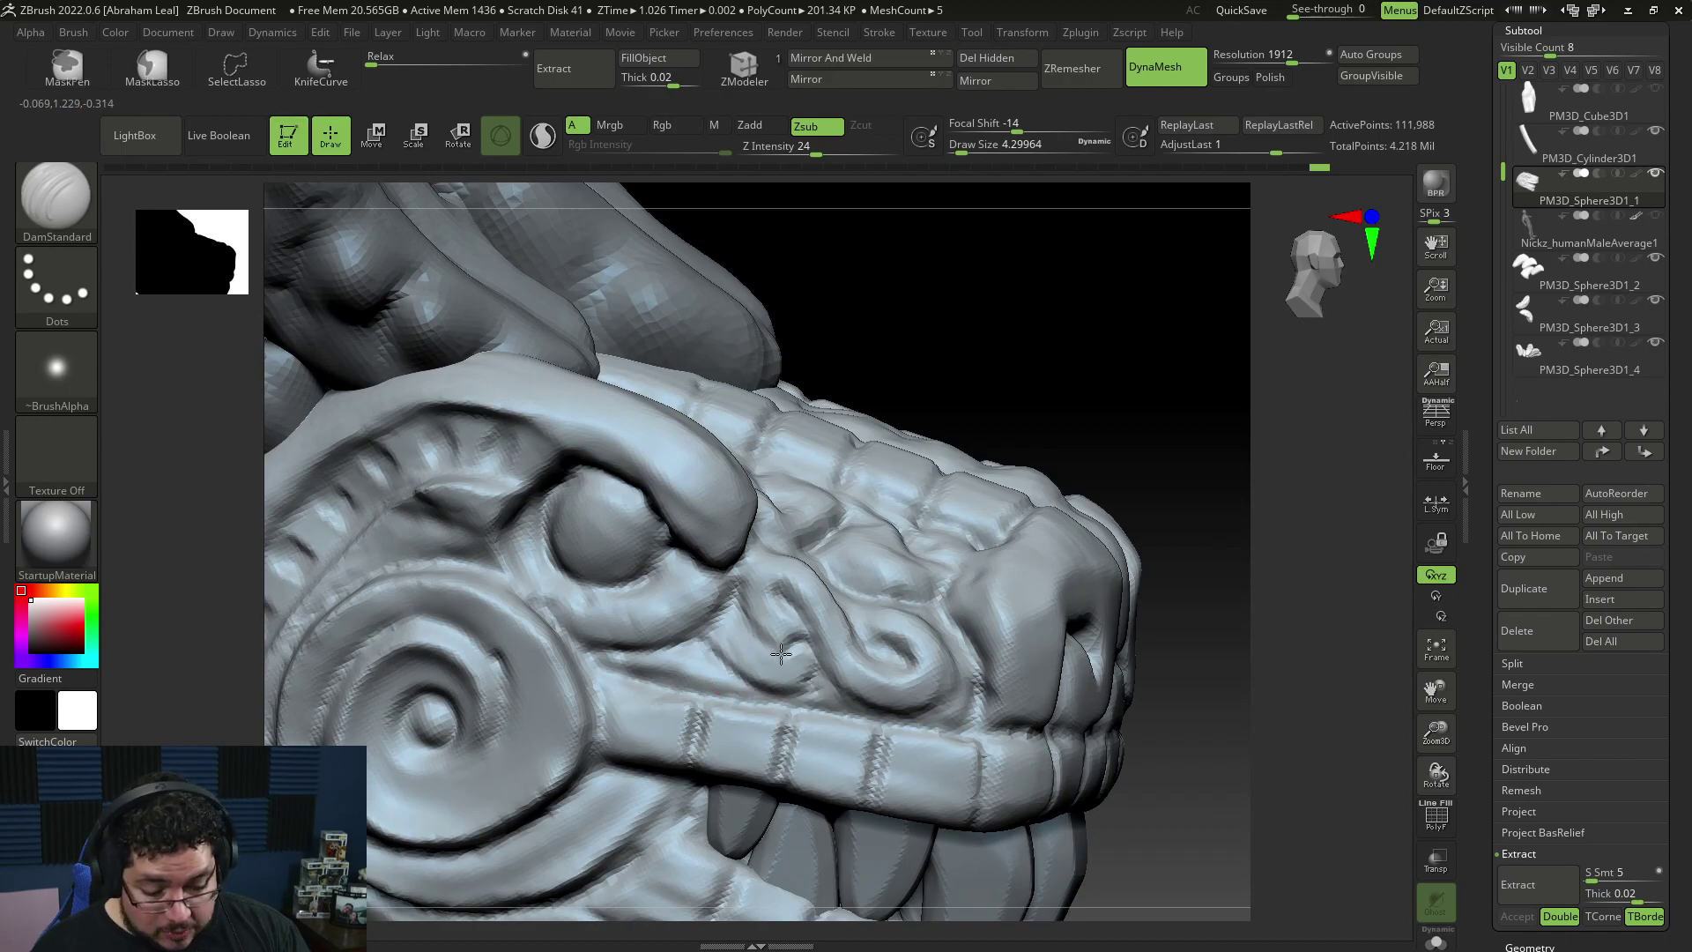
{"action": "mouse_move", "coordinate": [780, 657]}
{"action": "left_mouse_down"}
{"action": "mouse_move", "coordinate": [732, 610]}
{"action": "mouse_move", "coordinate": [815, 656]}
{"action": "left_mouse_up"}
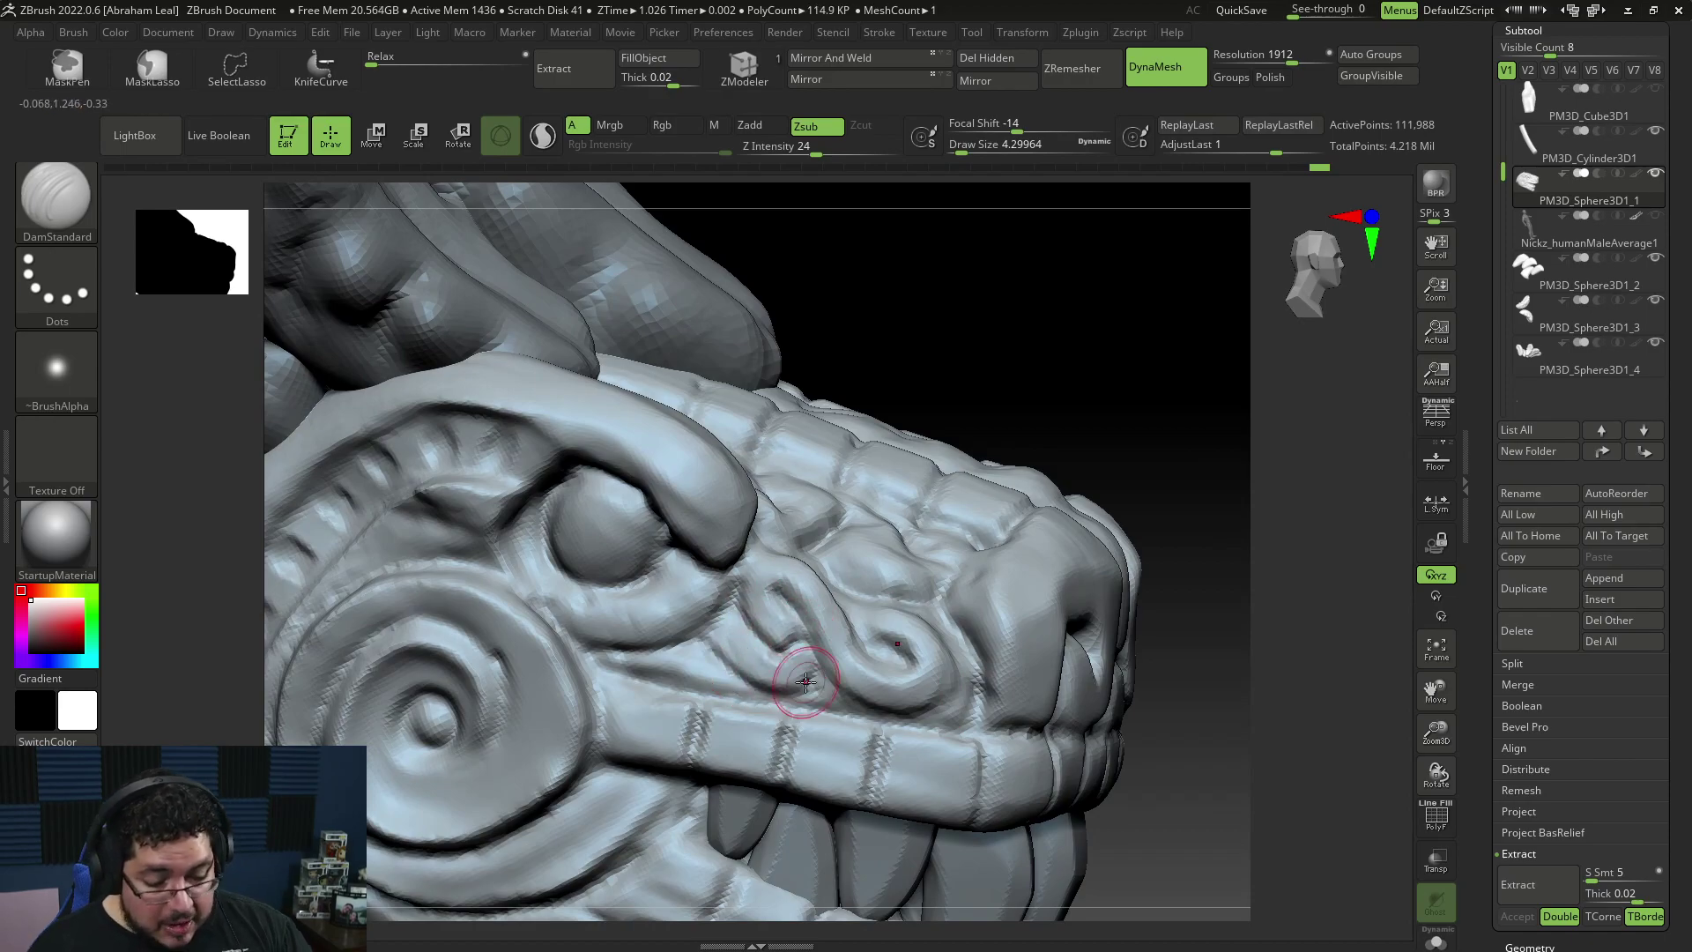
{"action": "mouse_move", "coordinate": [1201, 446]}
{"action": "left_mouse_down"}
{"action": "mouse_move", "coordinate": [896, 585]}
{"action": "mouse_move", "coordinate": [1102, 331]}
{"action": "left_mouse_up"}
{"action": "mouse_move", "coordinate": [825, 505]}
{"action": "left_mouse_down"}
{"action": "mouse_move", "coordinate": [760, 537]}
{"action": "mouse_move", "coordinate": [797, 553]}
{"action": "left_mouse_up"}
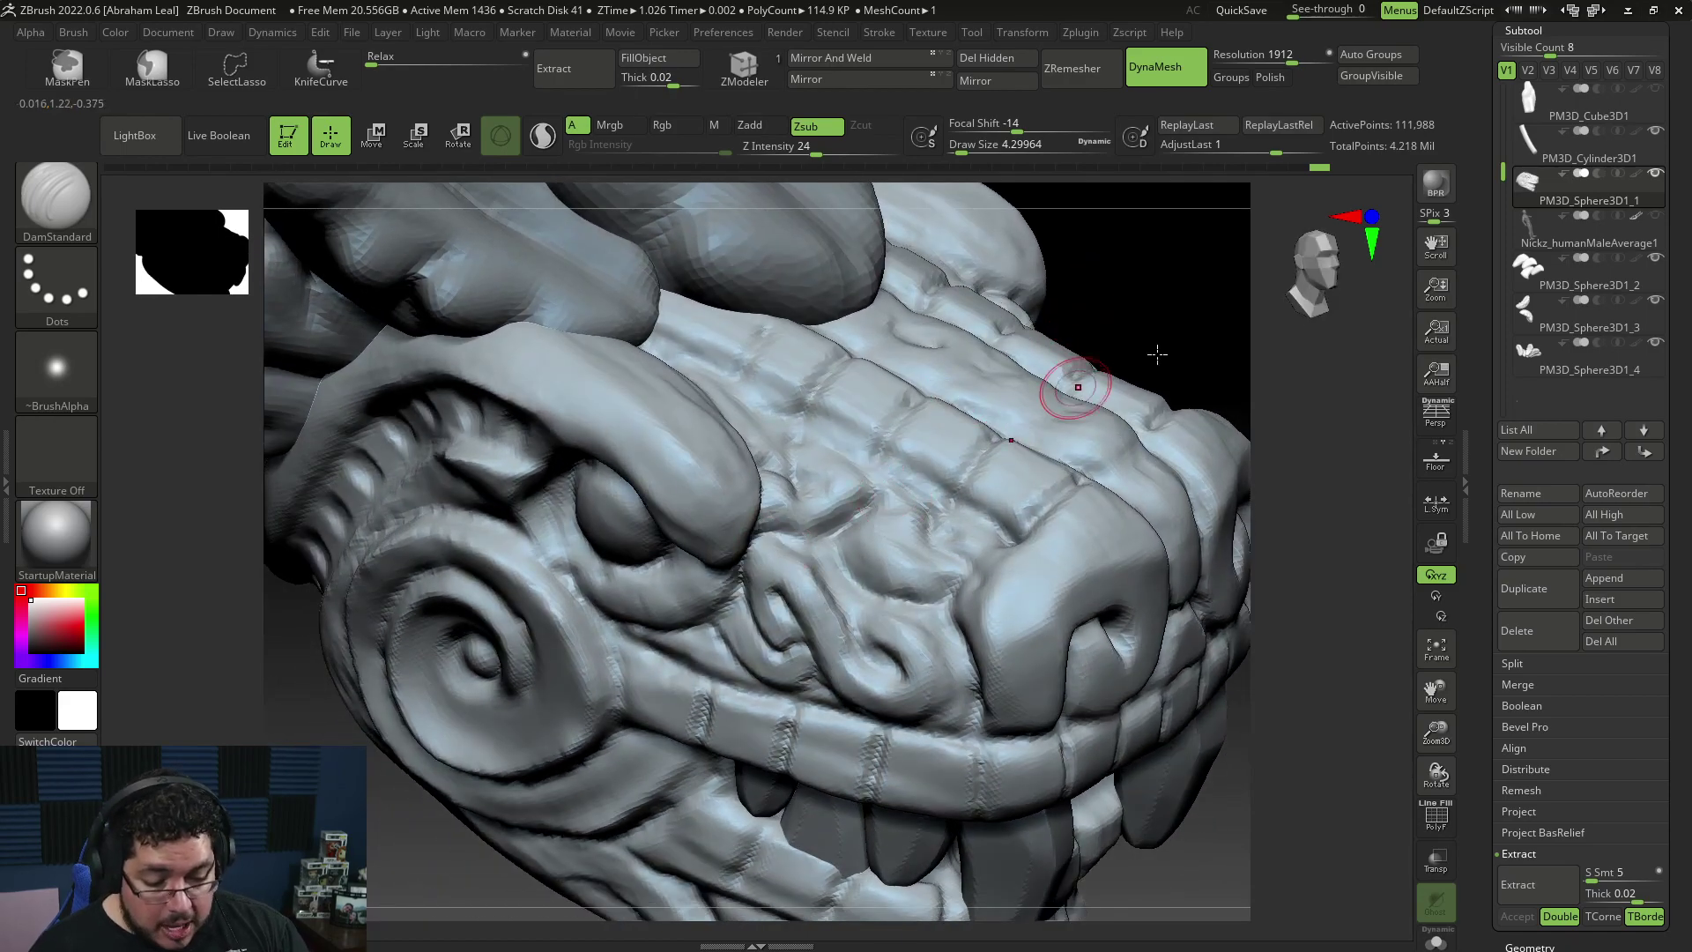
Step: Refine the grooves of the beaded band that arches over the eye and the cheek spiral
{"action": "left_click_drag", "start_coordinate": [1196, 337], "coordinate": [1153, 380]}
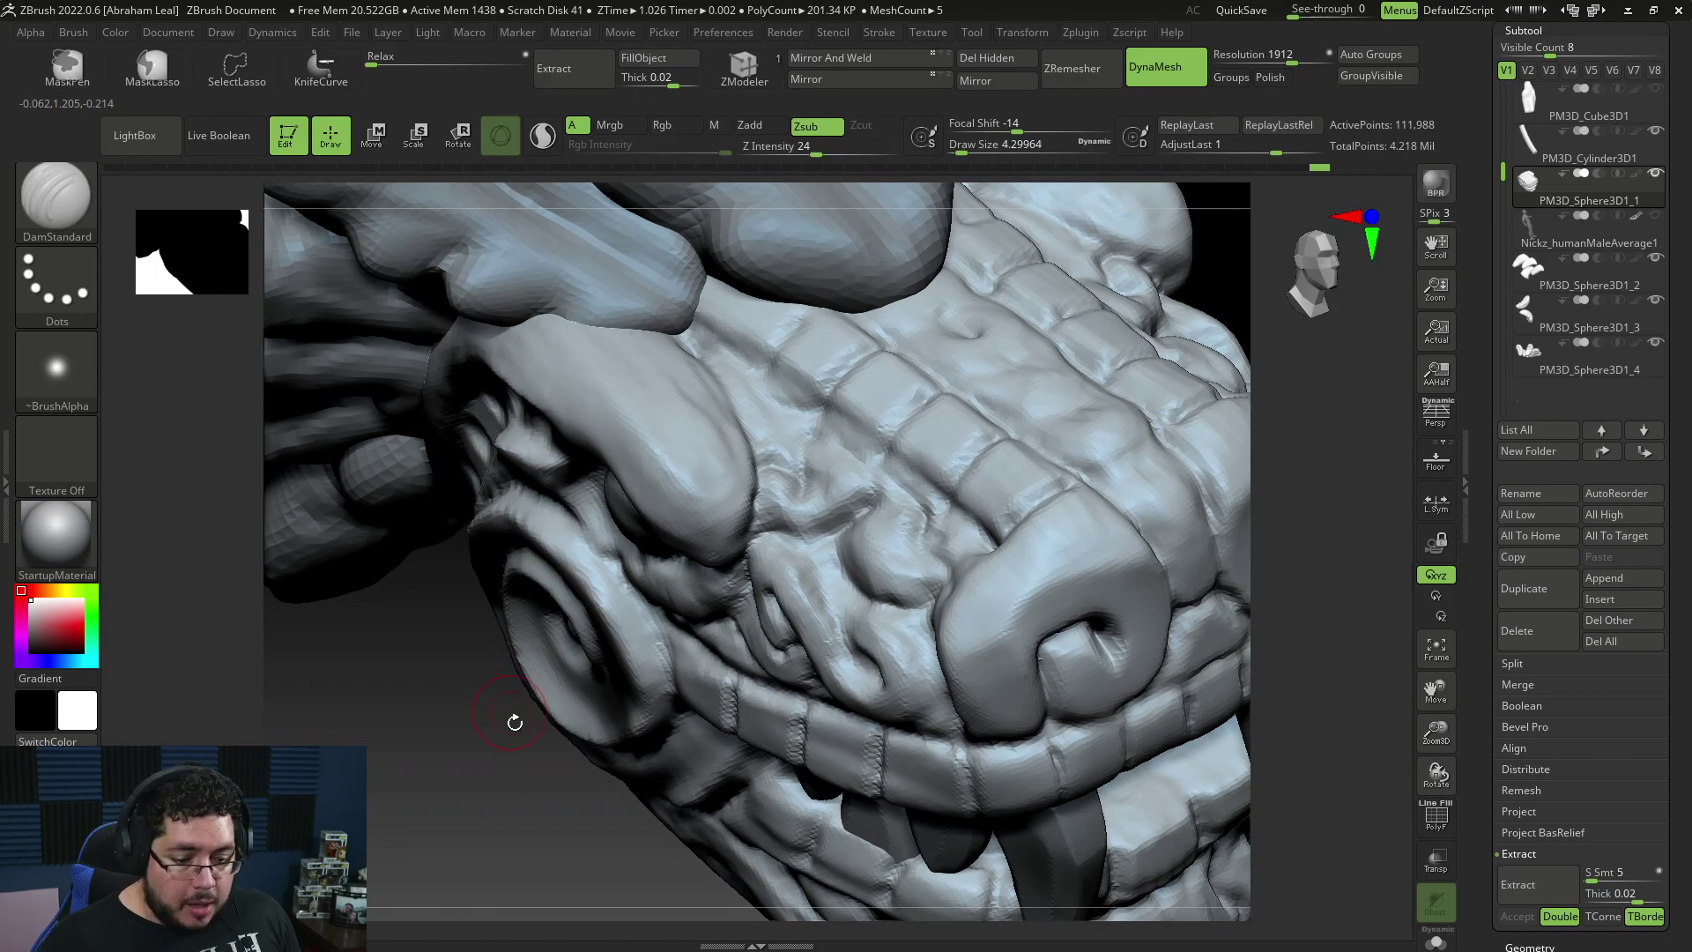
{"action": "left_click_drag", "start_coordinate": [514, 717], "coordinate": [638, 676], "text": "shift"}
{"action": "left_click_drag", "start_coordinate": [976, 322], "coordinate": [1118, 364], "text": "alt"}
{"action": "left_click_drag", "start_coordinate": [749, 375], "coordinate": [753, 353]}
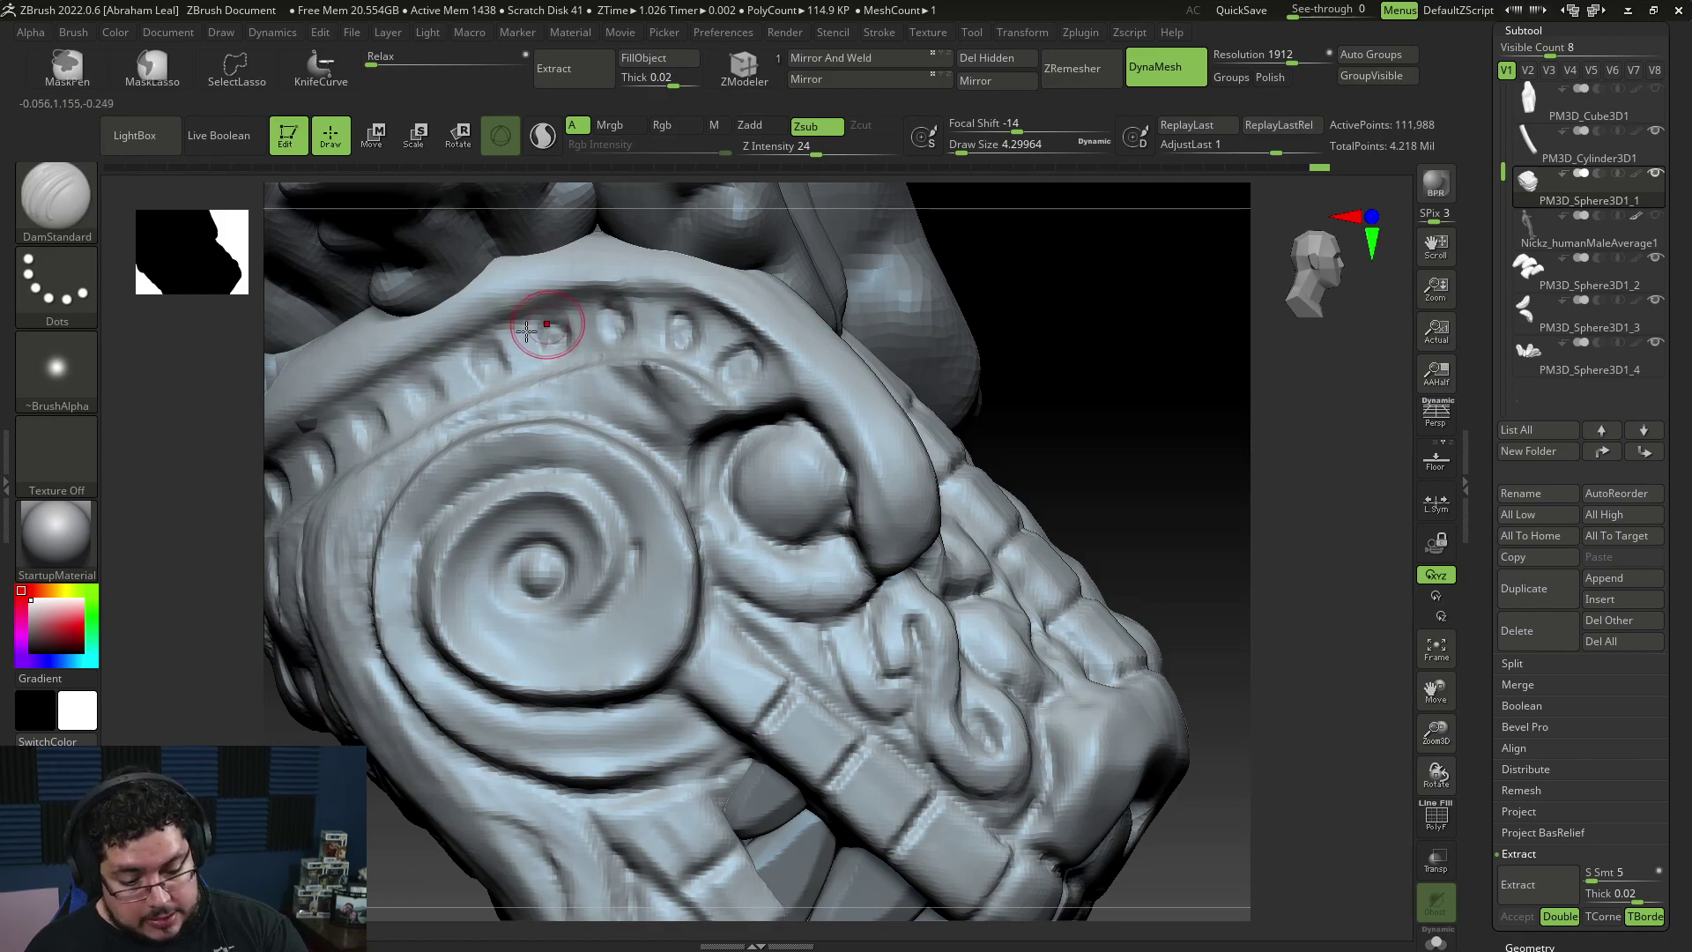
{"action": "left_click_drag", "start_coordinate": [1085, 427], "coordinate": [1099, 396]}
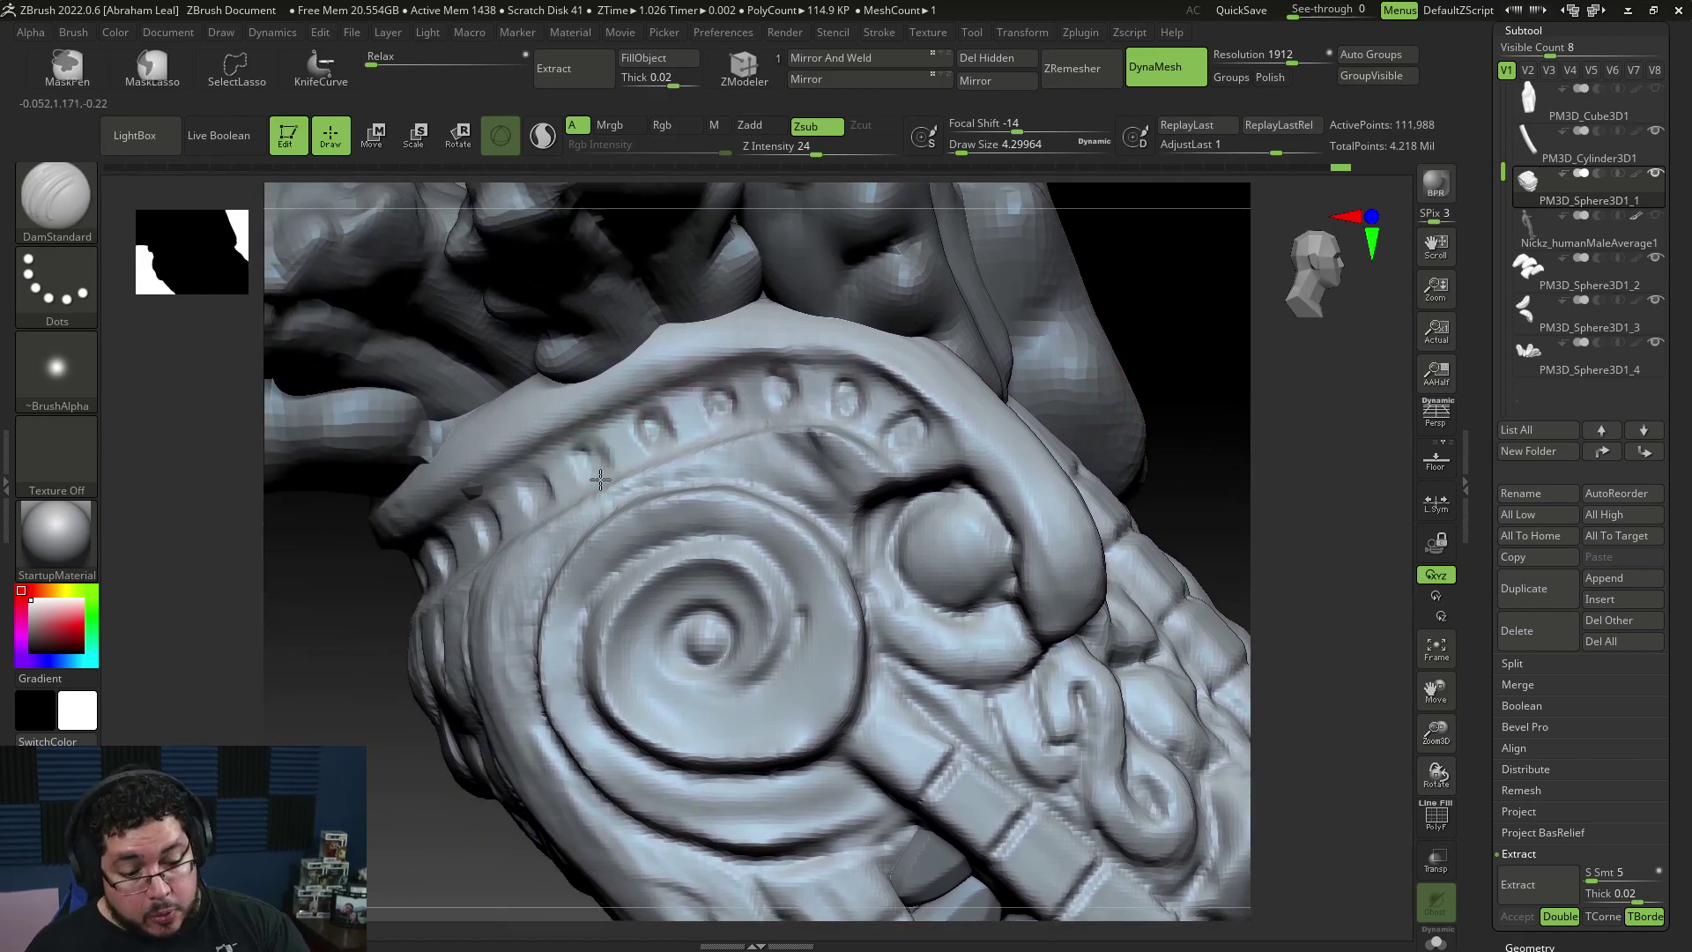
{"action": "left_click_drag", "start_coordinate": [316, 628], "coordinate": [388, 617]}
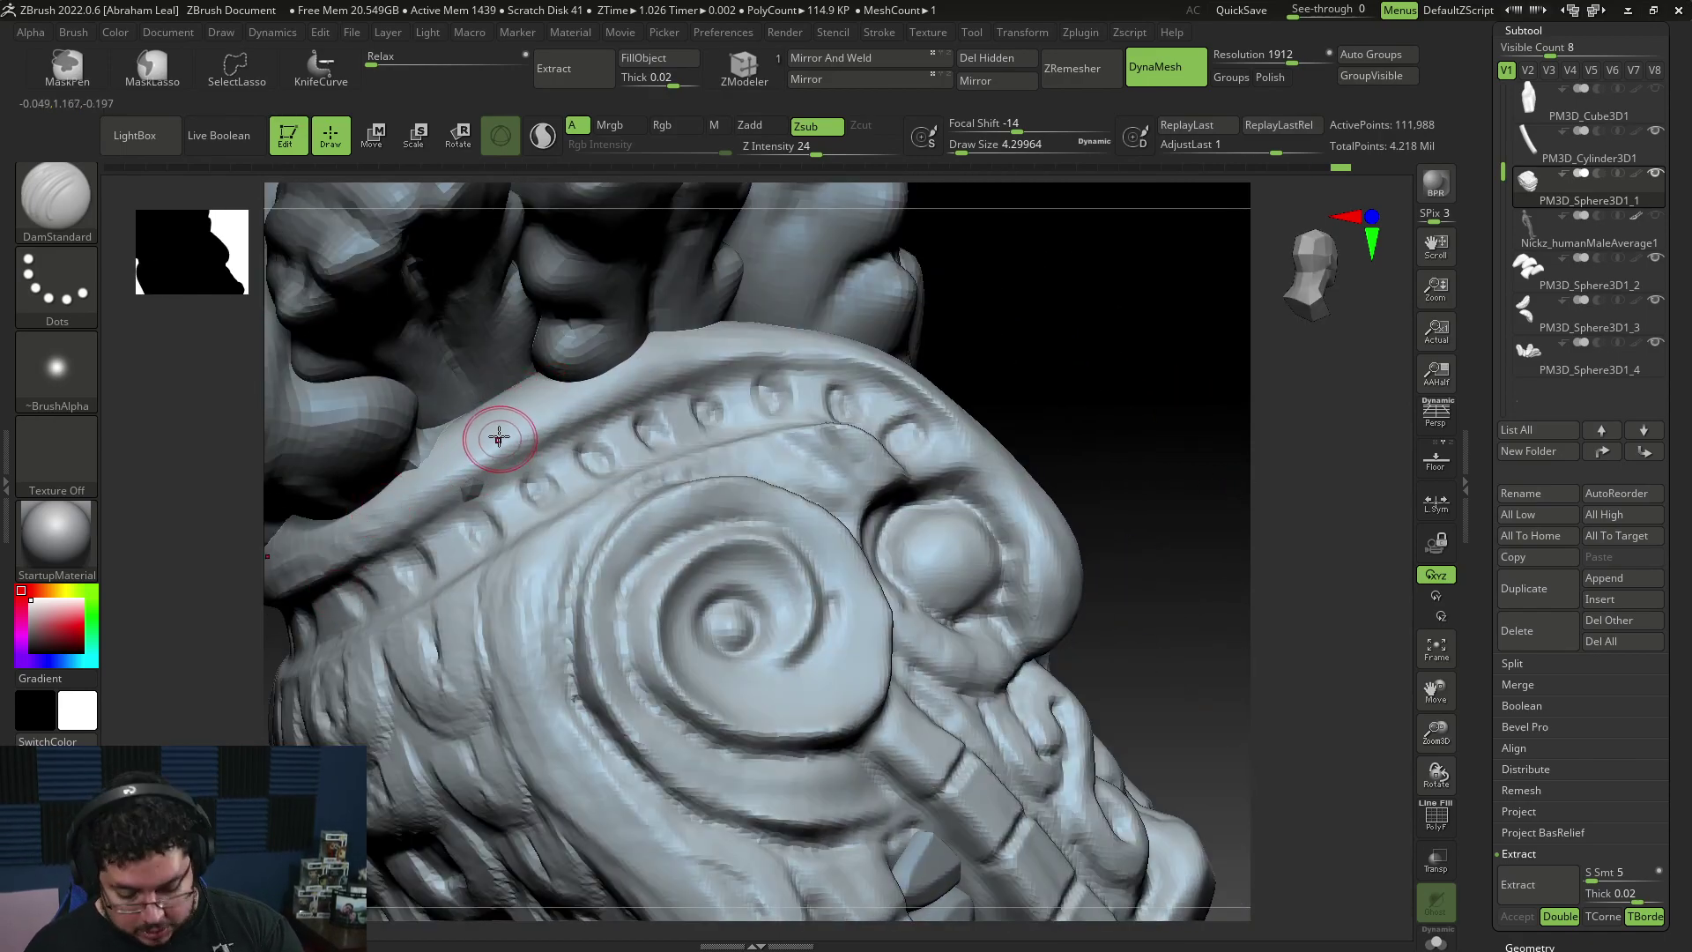
Step: Select ClayBuildup at draw size about 6.58 and build up the surface along the beaded band above the eye and spiral
{"action": "key", "text": "b"}
{"action": "key", "text": "c"}
{"action": "key", "text": "b"}
{"action": "key", "text": "space"}
{"action": "left_click_drag", "start_coordinate": [496, 413], "coordinate": [504, 412]}
{"action": "left_click_drag", "start_coordinate": [472, 475], "coordinate": [479, 505]}
{"action": "left_click_drag", "start_coordinate": [1054, 385], "coordinate": [1051, 321], "text": "alt"}
{"action": "left_click_drag", "start_coordinate": [1080, 370], "coordinate": [1027, 379]}
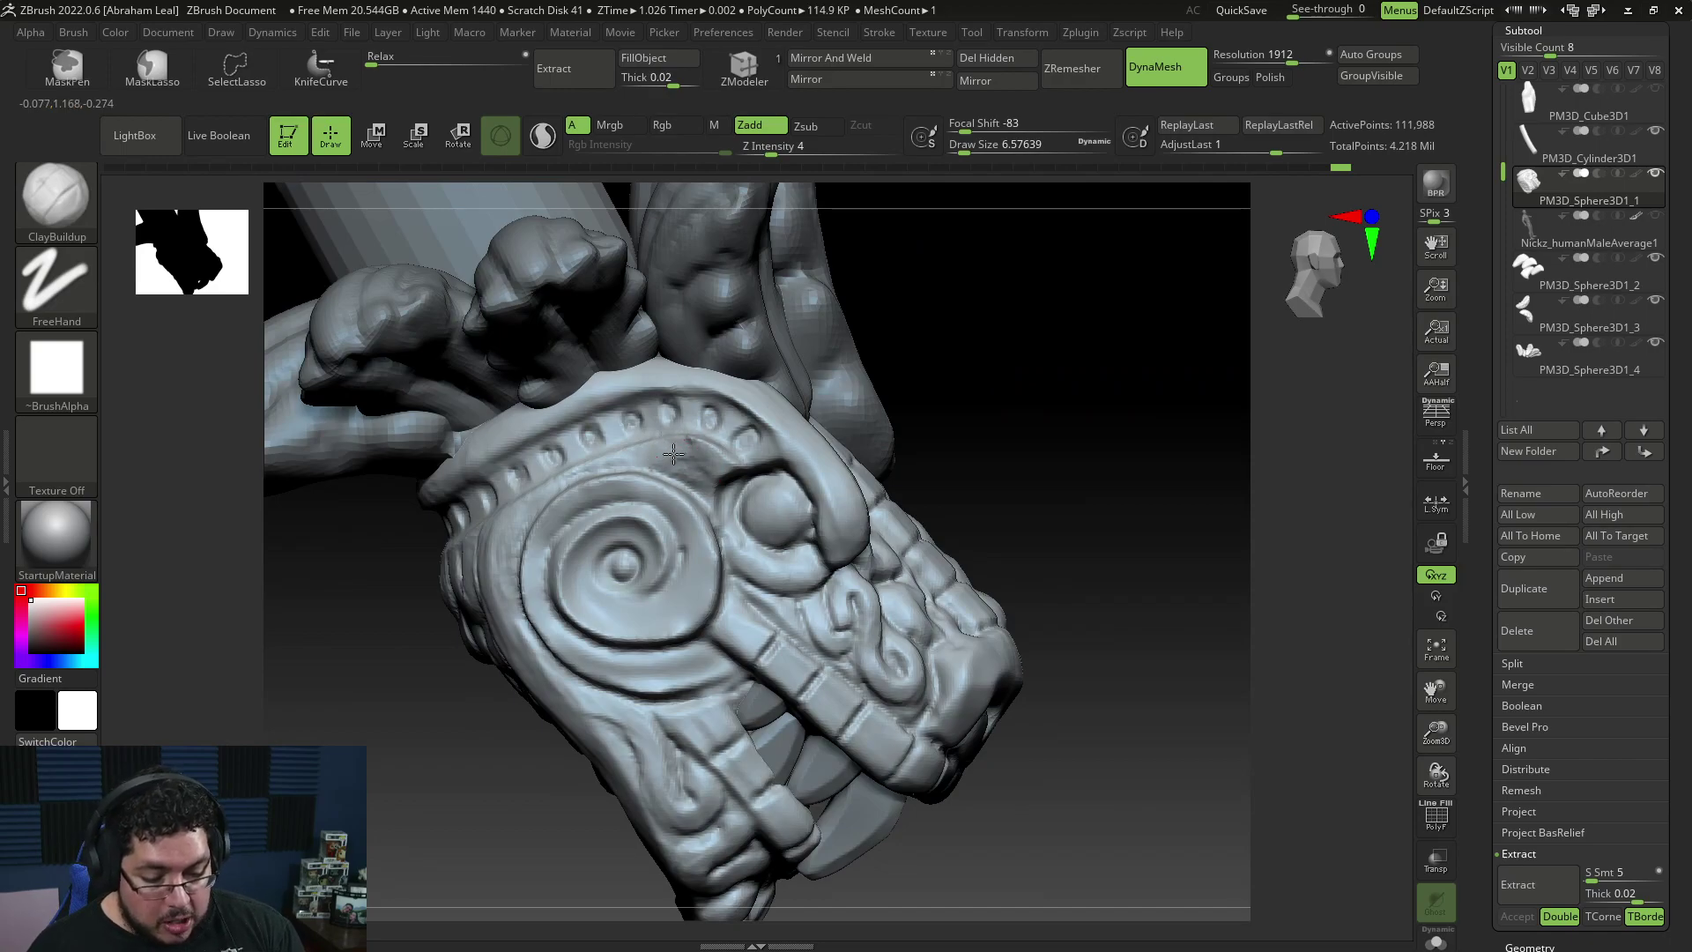
{"action": "left_click_drag", "start_coordinate": [1018, 357], "coordinate": [956, 364]}
{"action": "left_click_drag", "start_coordinate": [684, 421], "coordinate": [685, 438]}
{"action": "left_click_drag", "start_coordinate": [1031, 481], "coordinate": [1042, 419], "text": "alt"}
{"action": "left_click_drag", "start_coordinate": [1043, 418], "coordinate": [888, 537]}
Step: Select the PM3D_Sphere3D1_3 feather subtool and rebuild it with DynaMesh at resolution 1200
{"action": "left_click", "coordinate": [612, 417], "text": "alt"}
{"action": "left_click", "coordinate": [1261, 62]}
{"action": "type", "text": "1200"}
{"action": "key", "text": "Return"}
{"action": "left_click_drag", "start_coordinate": [1014, 568], "coordinate": [1093, 679], "text": "ctrl"}
{"action": "key", "text": "ctrl+z"}
Step: Render a Best Preview of the serpent head, and show all subtools to compare the head with the human figure's hand
{"action": "left_click", "coordinate": [1446, 178]}
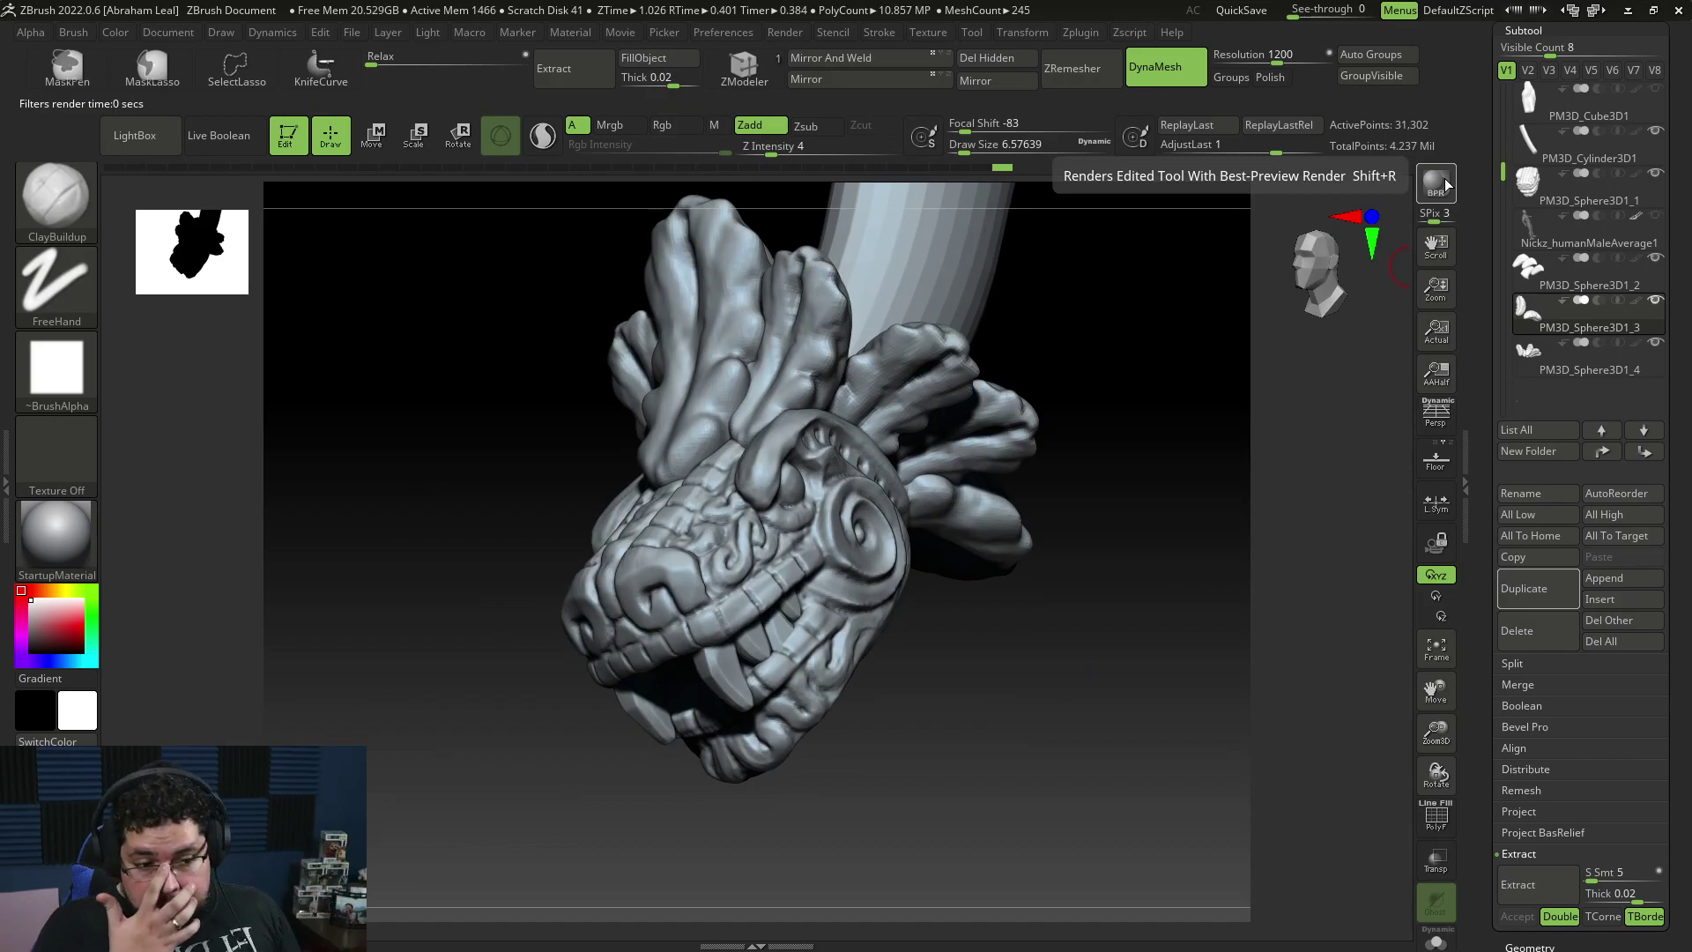
{"action": "mouse_move", "coordinate": [1026, 646]}
{"action": "left_mouse_down"}
{"action": "mouse_move", "coordinate": [1073, 643]}
{"action": "mouse_move", "coordinate": [1046, 664]}
{"action": "mouse_move", "coordinate": [929, 631]}
{"action": "mouse_move", "coordinate": [1058, 649]}
{"action": "mouse_move", "coordinate": [1148, 546]}
{"action": "mouse_move", "coordinate": [1076, 574]}
{"action": "mouse_move", "coordinate": [1084, 612]}
{"action": "mouse_move", "coordinate": [1163, 681]}
{"action": "mouse_move", "coordinate": [1118, 646]}
{"action": "mouse_move", "coordinate": [1140, 688]}
{"action": "mouse_move", "coordinate": [1172, 631]}
{"action": "mouse_move", "coordinate": [1023, 631]}
{"action": "mouse_move", "coordinate": [1088, 537]}
{"action": "mouse_move", "coordinate": [1032, 566]}
{"action": "mouse_move", "coordinate": [1032, 606]}
{"action": "mouse_move", "coordinate": [1013, 529]}
{"action": "left_mouse_up"}
{"action": "key", "text": "shift"}
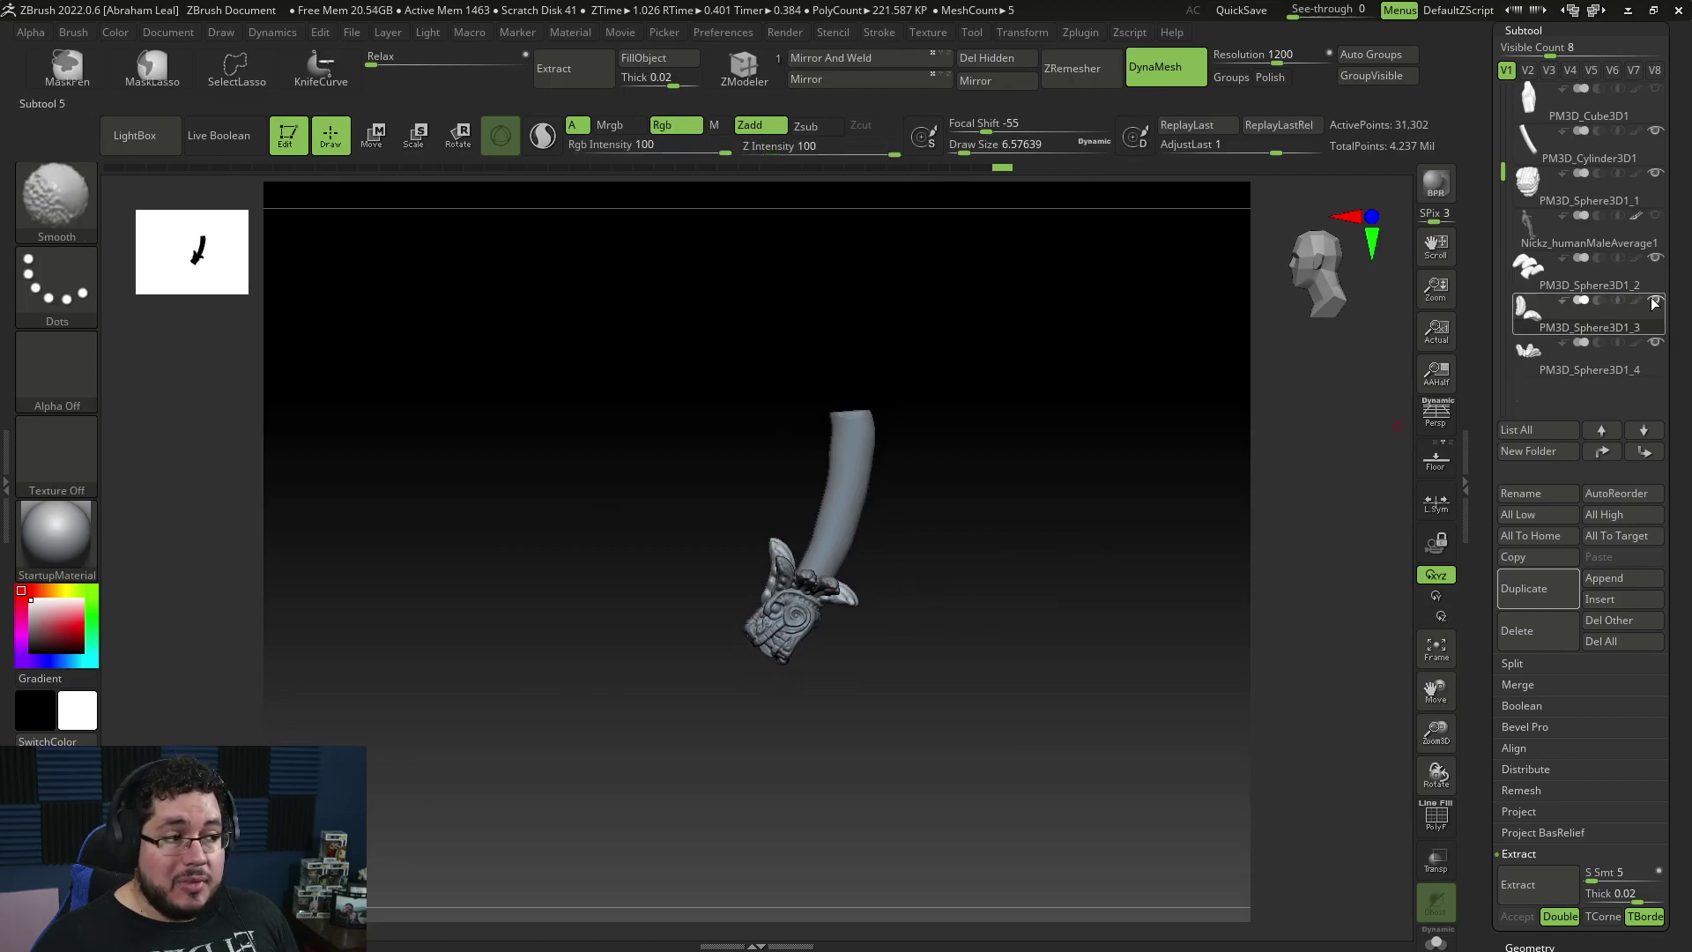
{"action": "left_click", "coordinate": [1654, 302], "text": "shift"}
{"action": "left_click", "coordinate": [1653, 302], "text": "shift"}
{"action": "left_click_drag", "start_coordinate": [1050, 623], "coordinate": [666, 525], "text": "alt"}
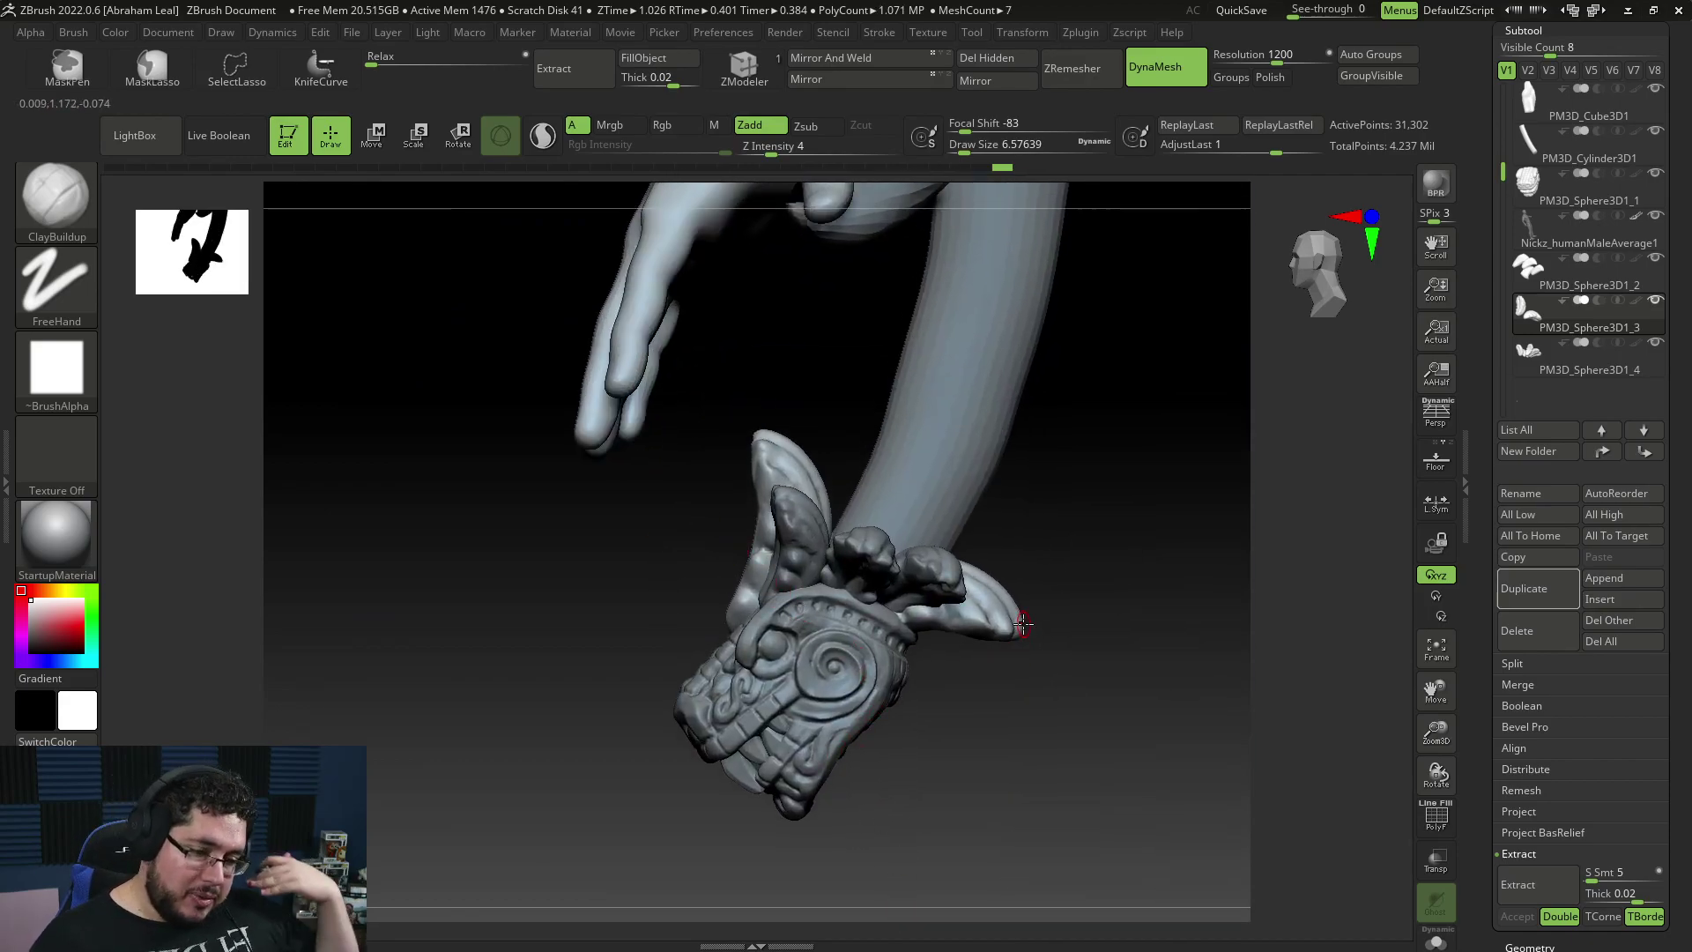
{"action": "left_click_drag", "start_coordinate": [1005, 789], "coordinate": [978, 757]}
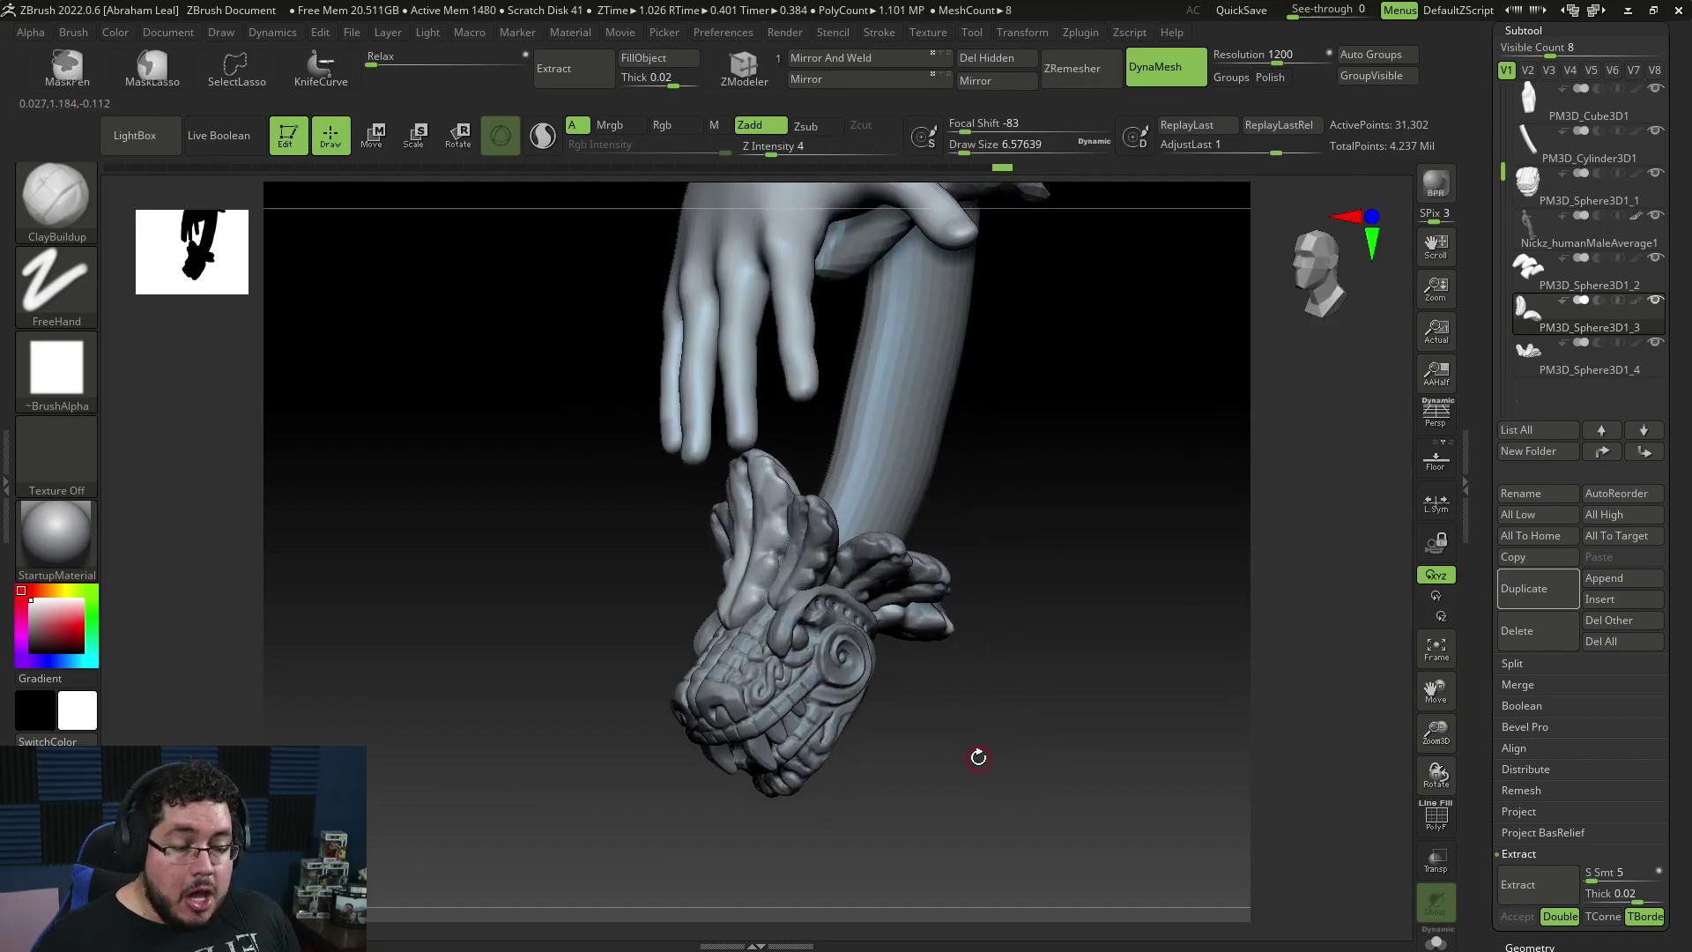